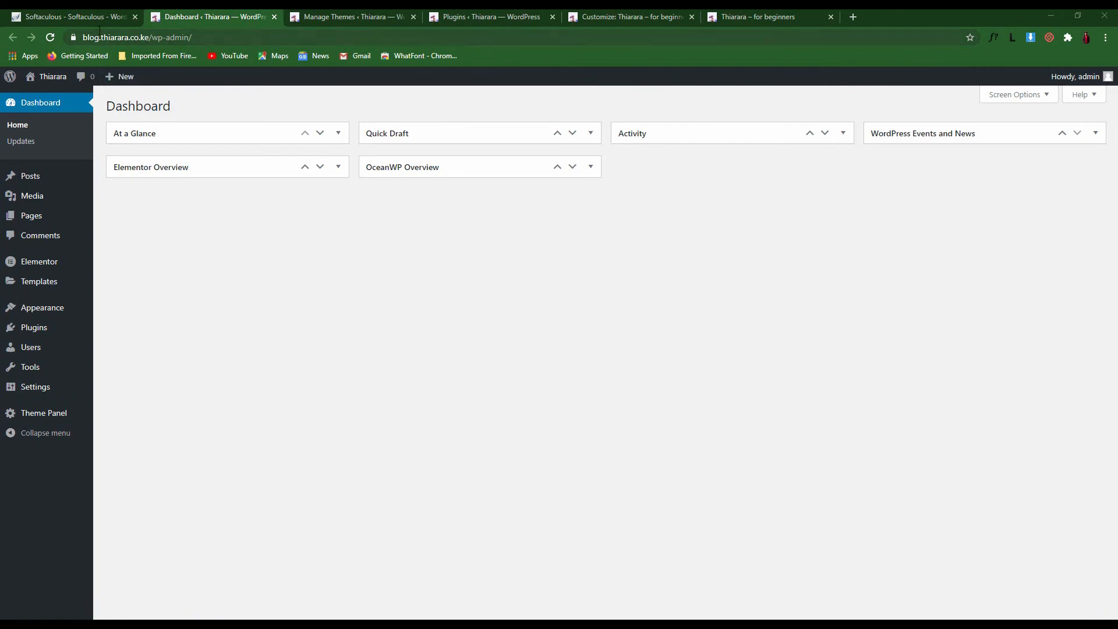
# Browse the Softaculous, Themes, Plugins, Customizer and live blog tabs, then return to the Dashboard
pyautogui.click(85, 18)
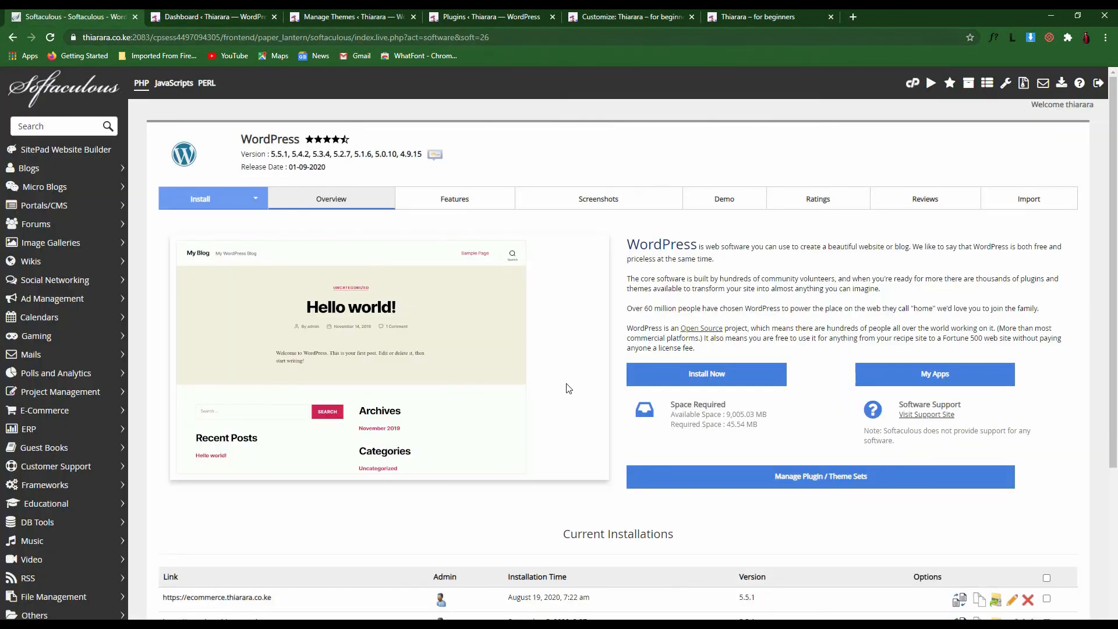
pyautogui.click(335, 18)
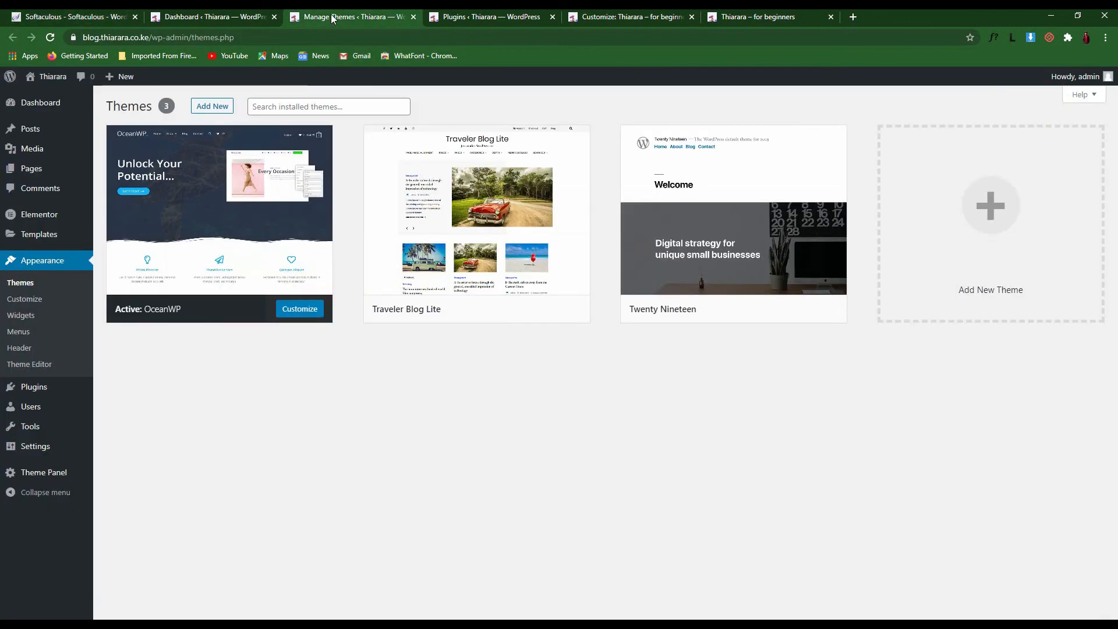
pyautogui.click(474, 17)
pyautogui.click(593, 19)
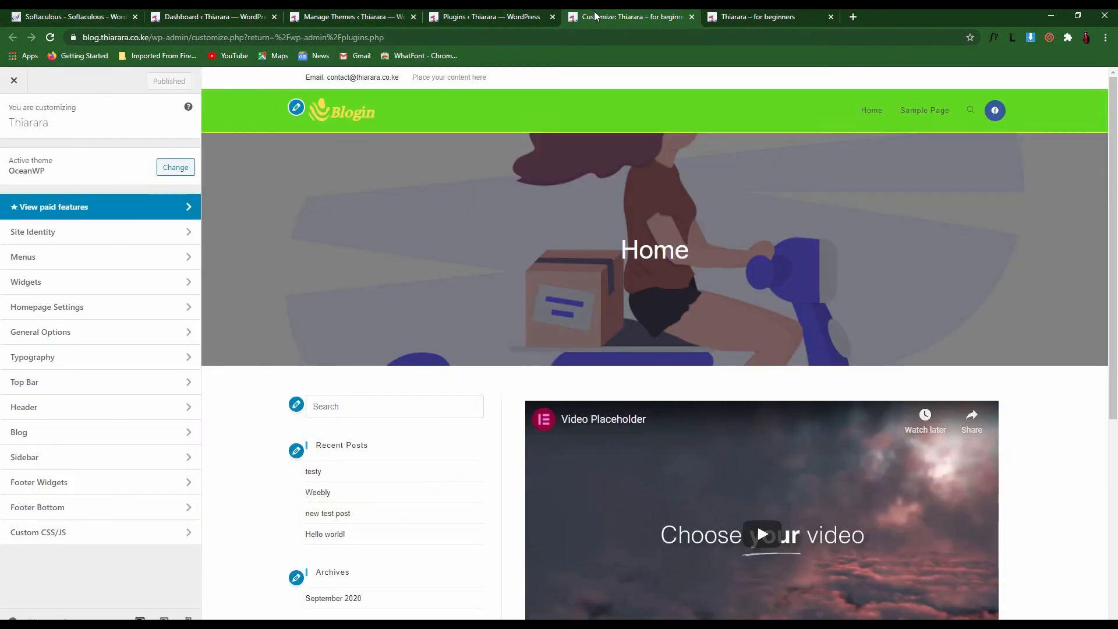
pyautogui.click(757, 17)
pyautogui.scroll(-1, 523, 343)
pyautogui.scroll(-5, 522, 344)
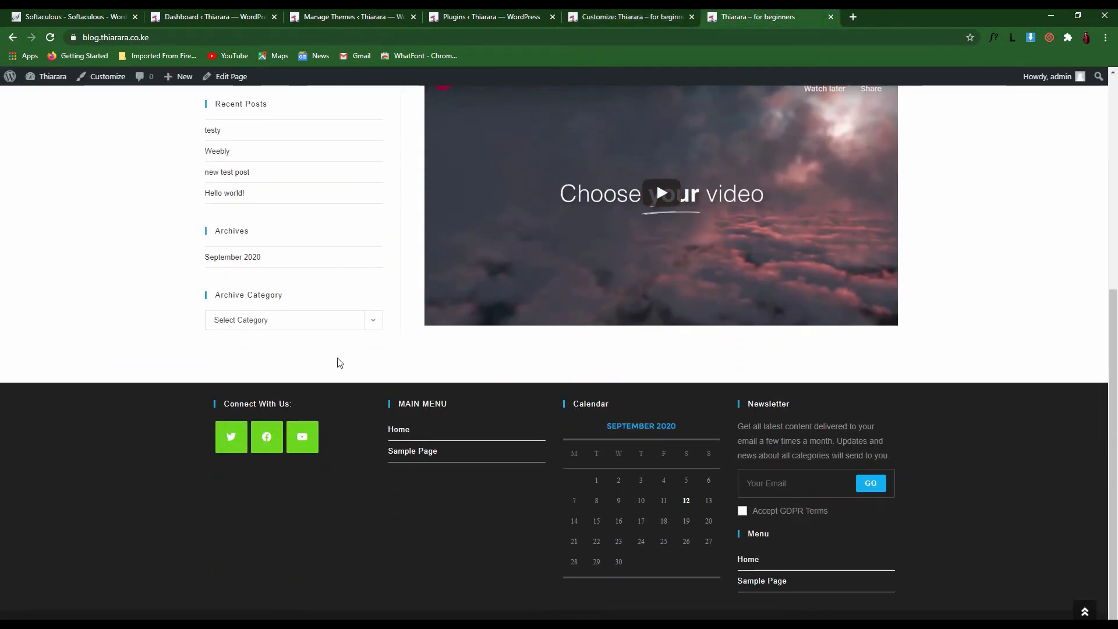
pyautogui.click(198, 15)
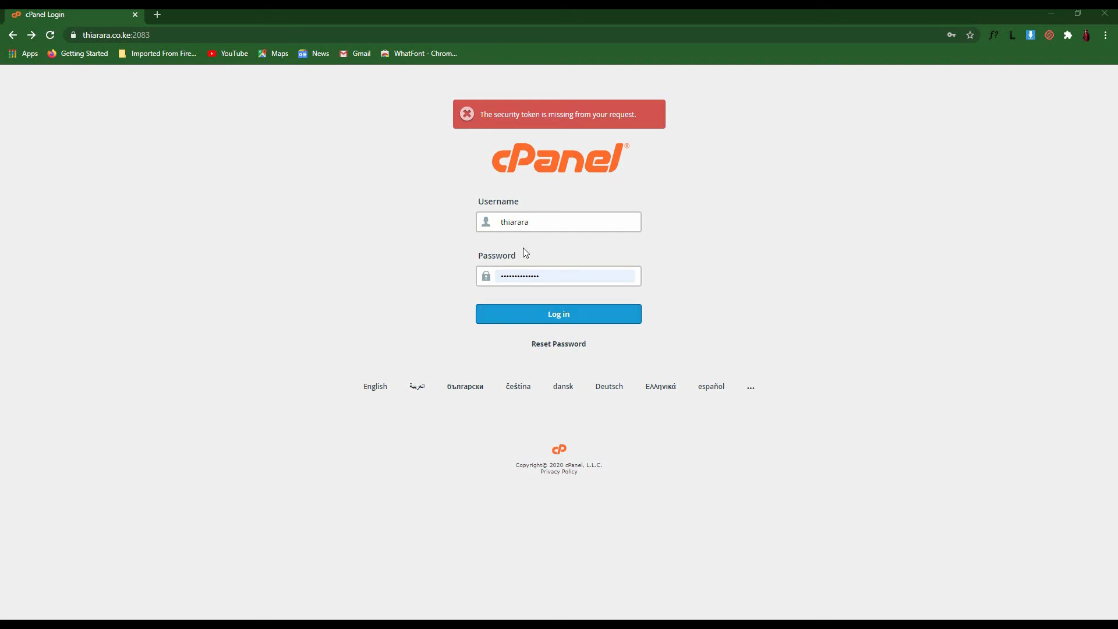
# Log in to cPanel and open WordPress under Softaculous Apps Installer
pyautogui.click(558, 317)
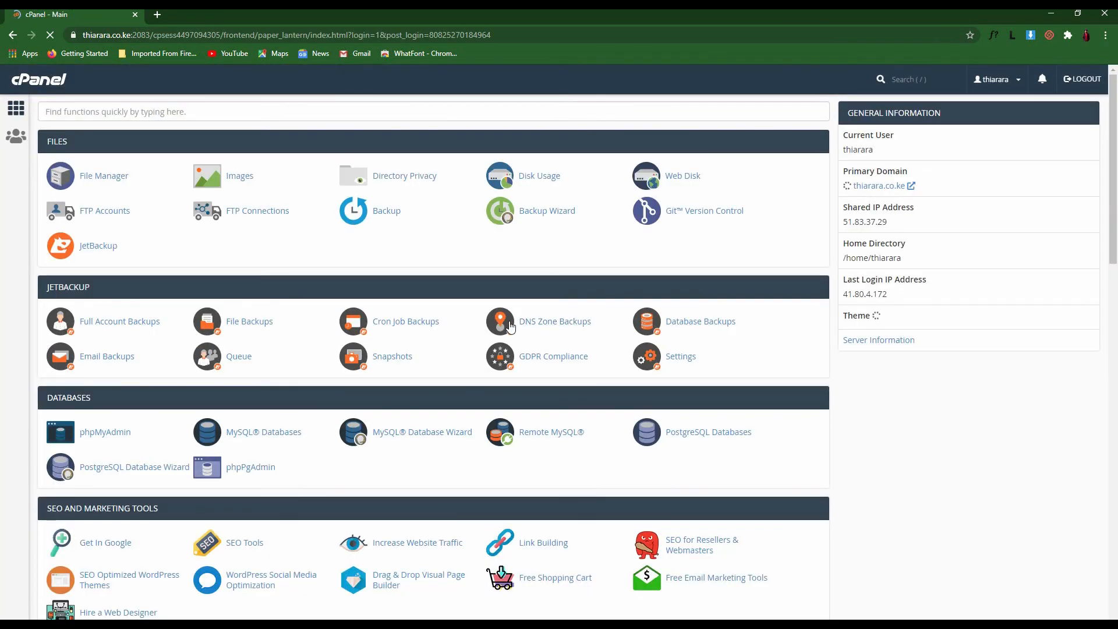
pyautogui.scroll(-20, 242, 291)
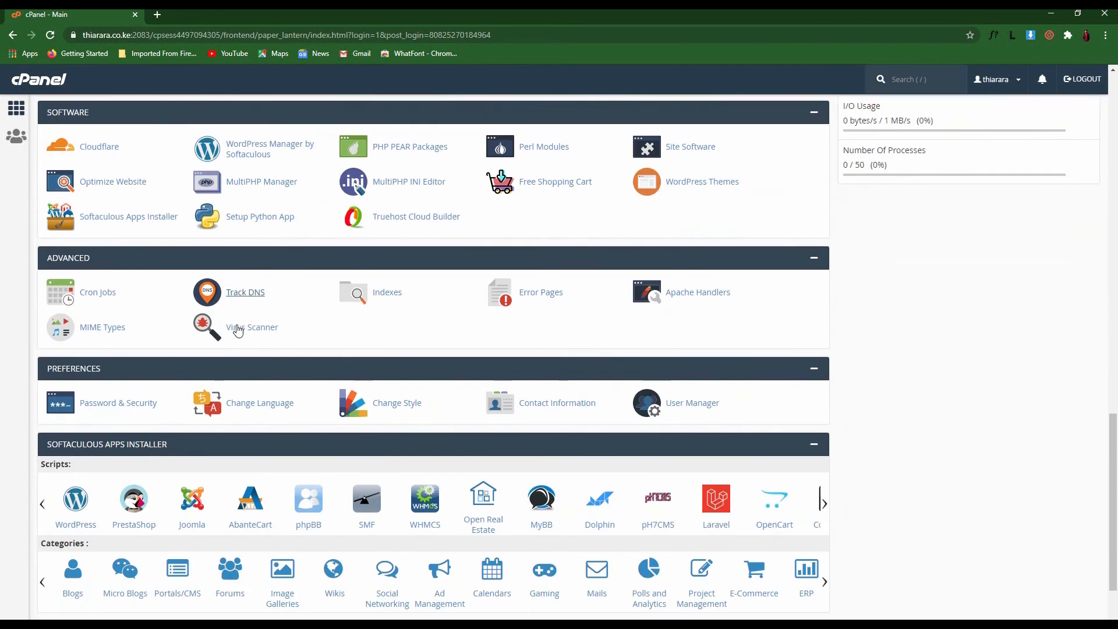
pyautogui.scroll(-2, 237, 330)
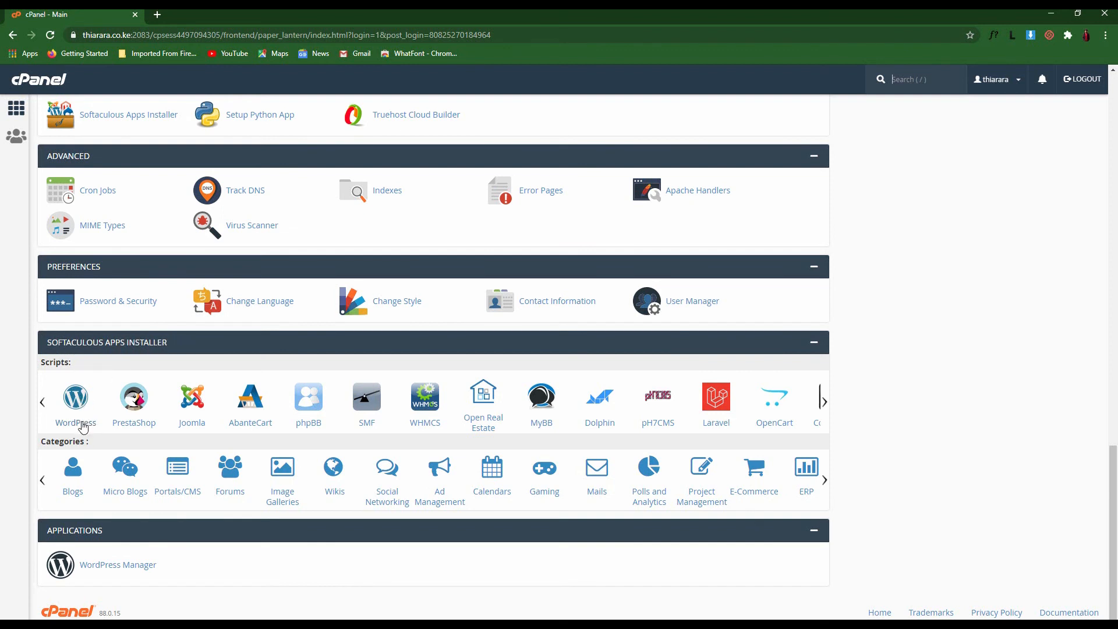
pyautogui.click(77, 407)
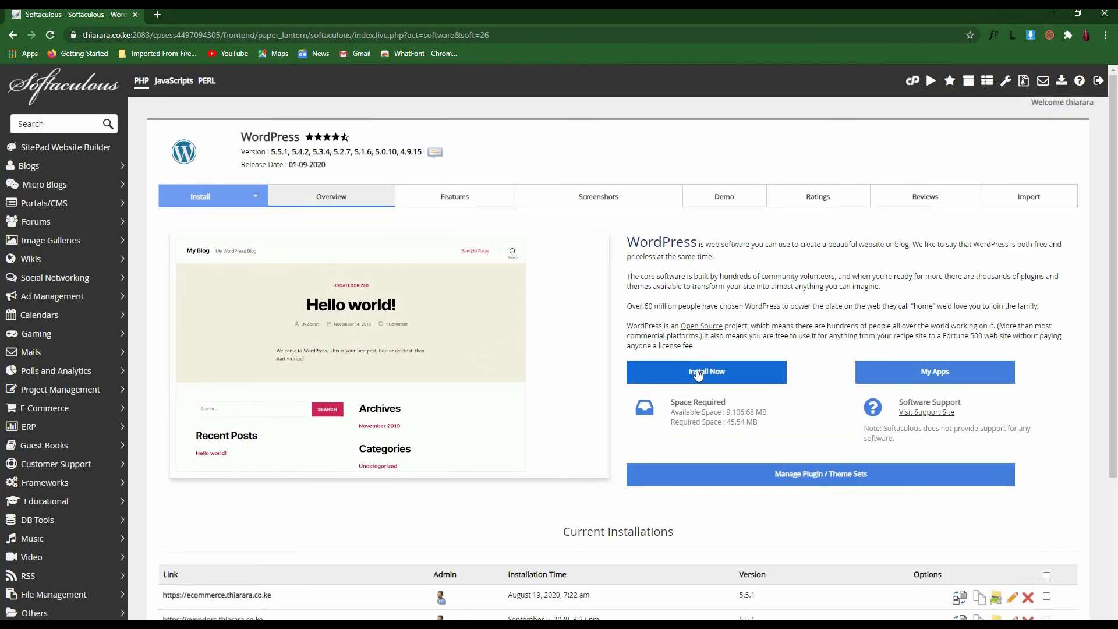
# Look over the Current Installations list and start a new WordPress installation
pyautogui.scroll(-2, 698, 374)
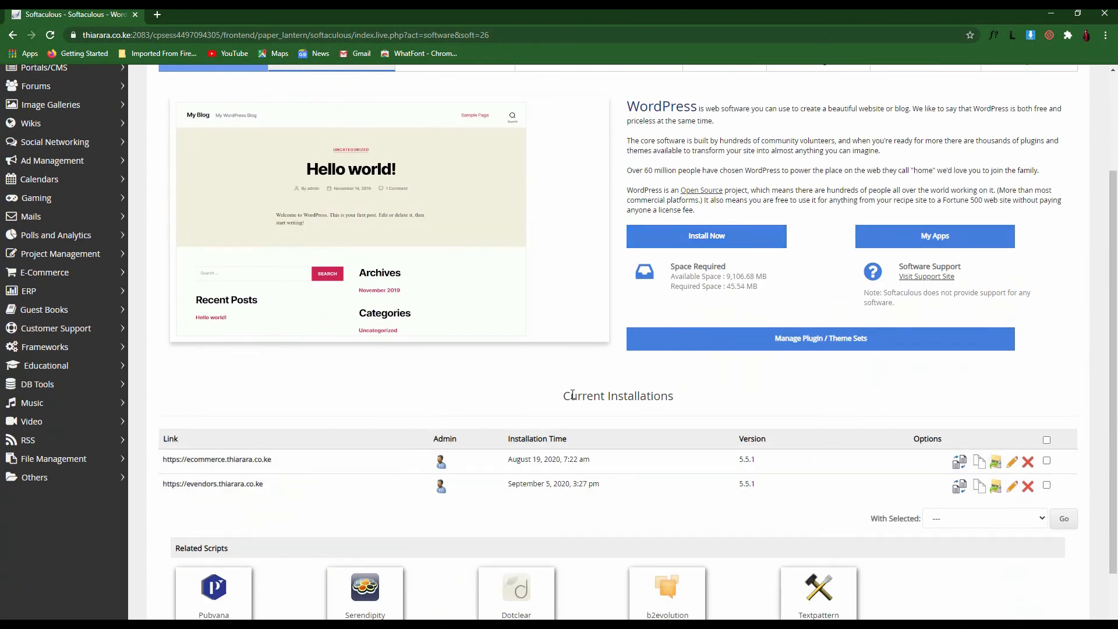
pyautogui.moveTo(561, 396); pyautogui.dragTo(701, 396)
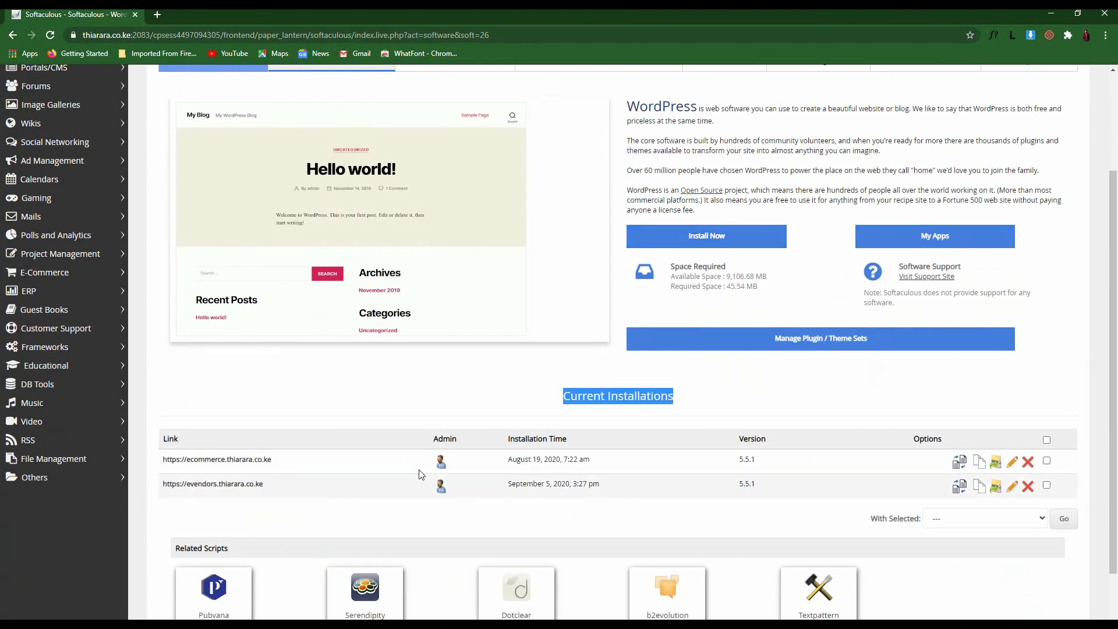
pyautogui.click(466, 393)
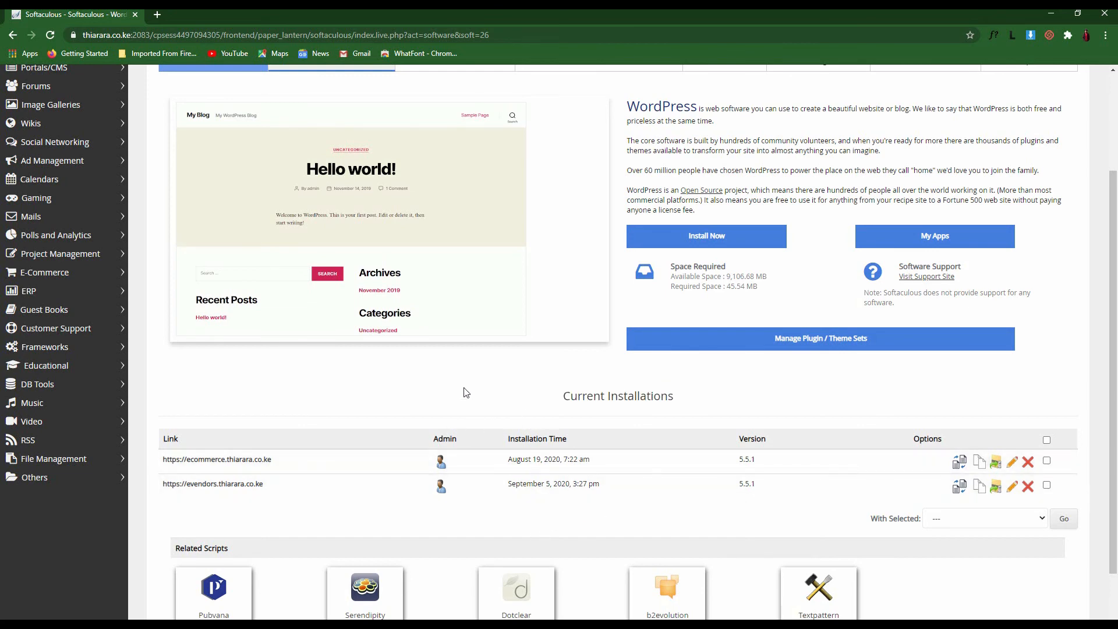
pyautogui.scroll(2, 466, 393)
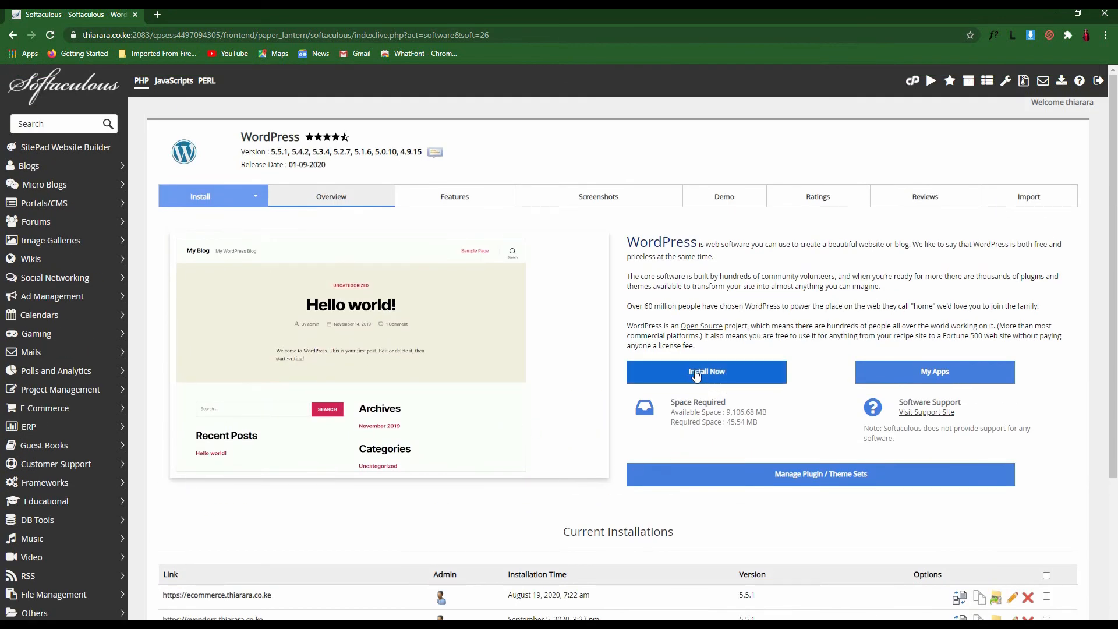
pyautogui.click(696, 376)
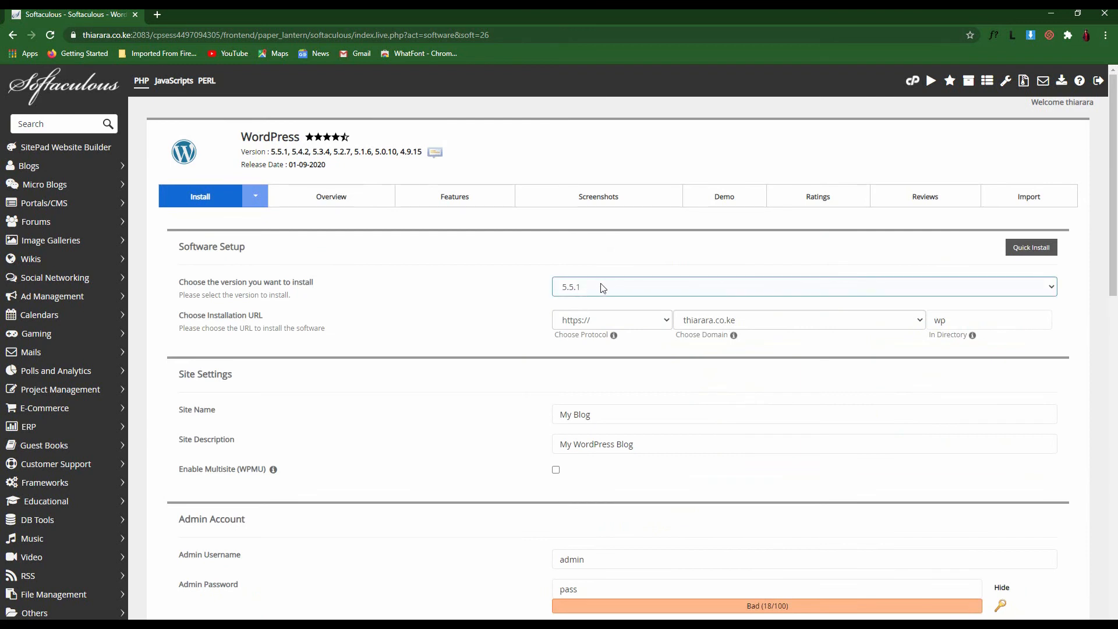
pyautogui.click(615, 289)
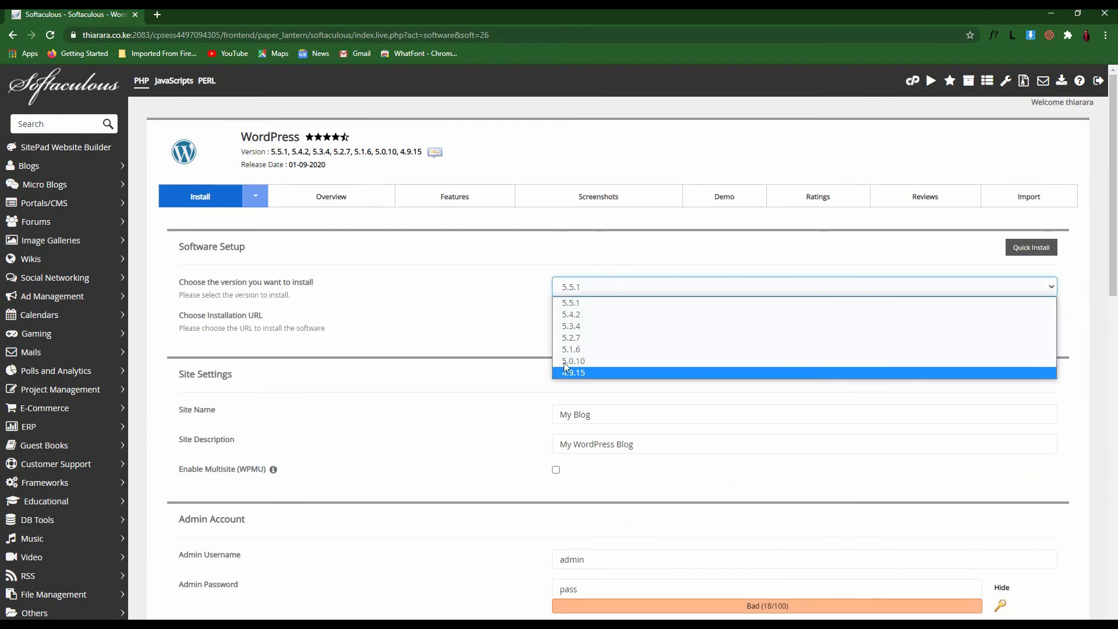
pyautogui.click(389, 296)
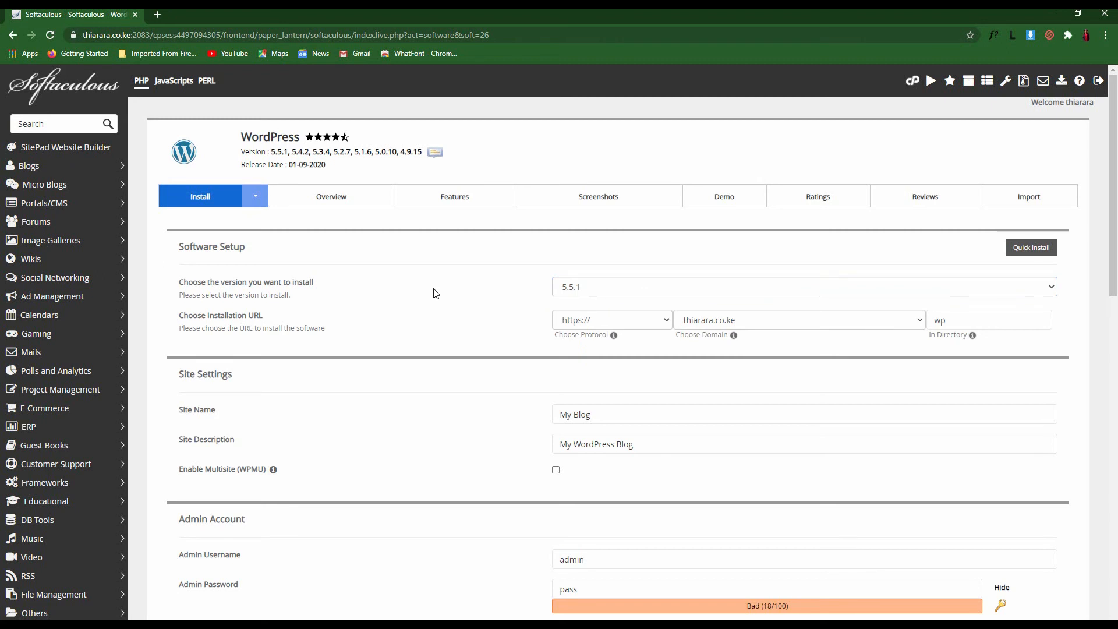
pyautogui.click(639, 320)
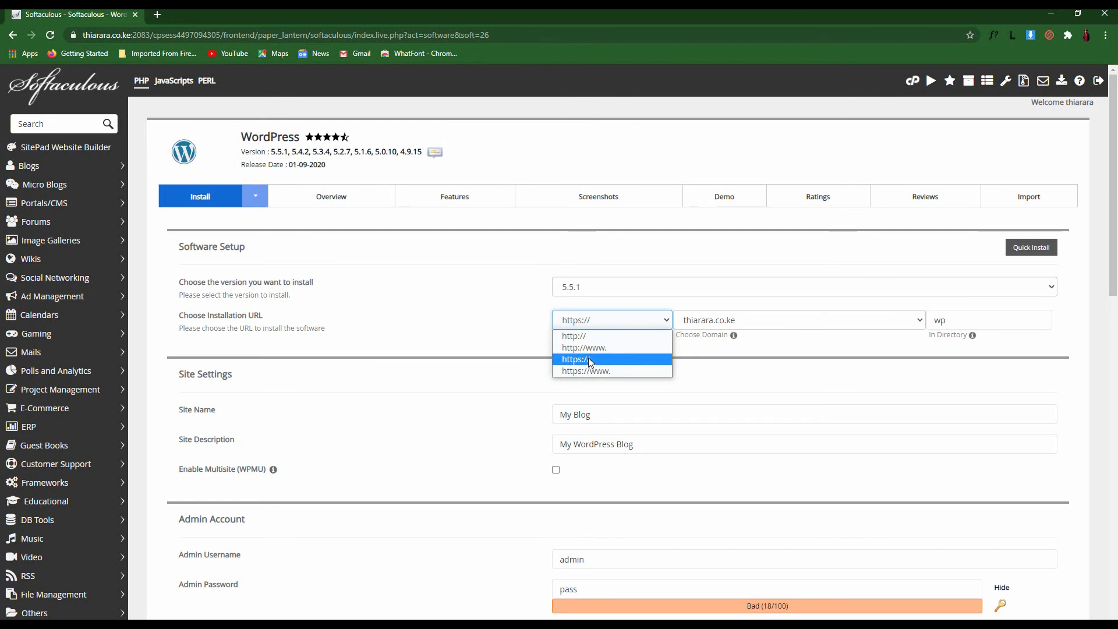
pyautogui.click(607, 361)
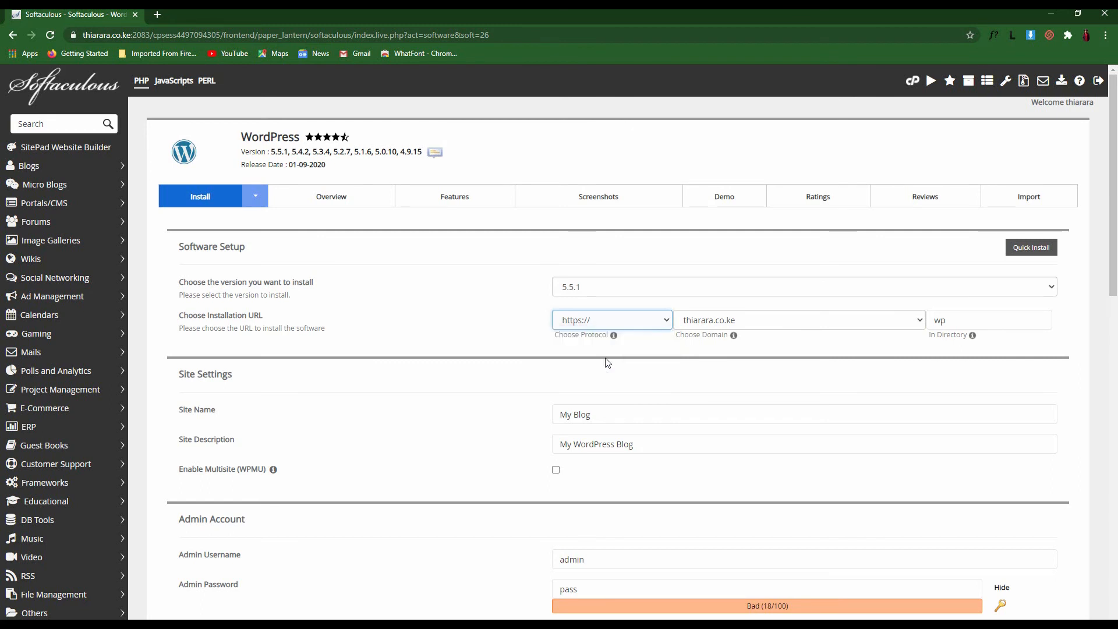
pyautogui.click(762, 328)
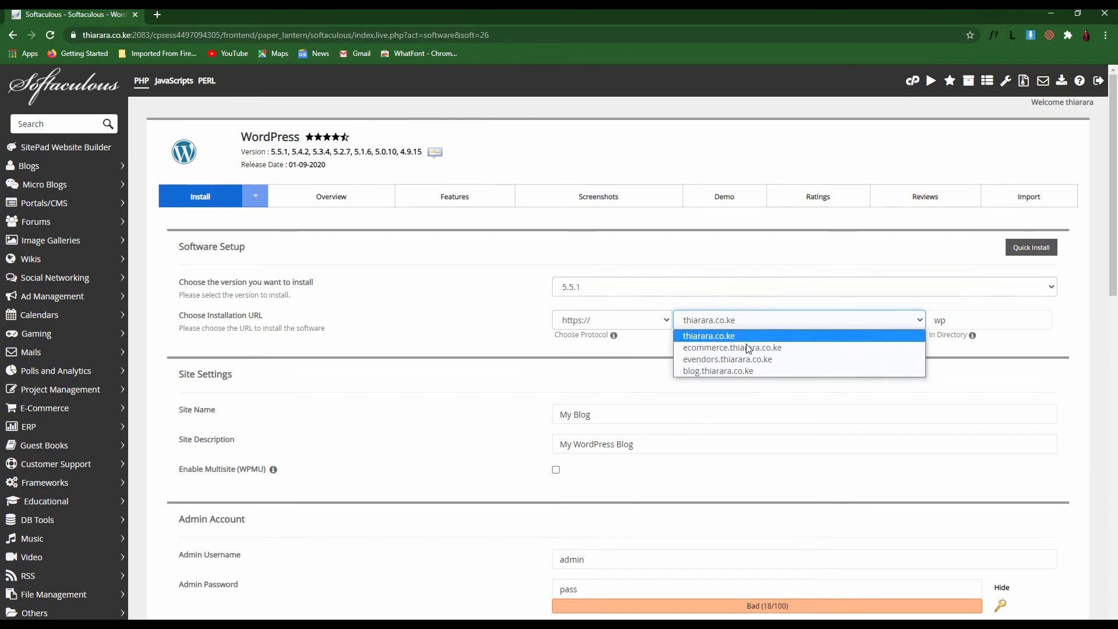
pyautogui.click(723, 375)
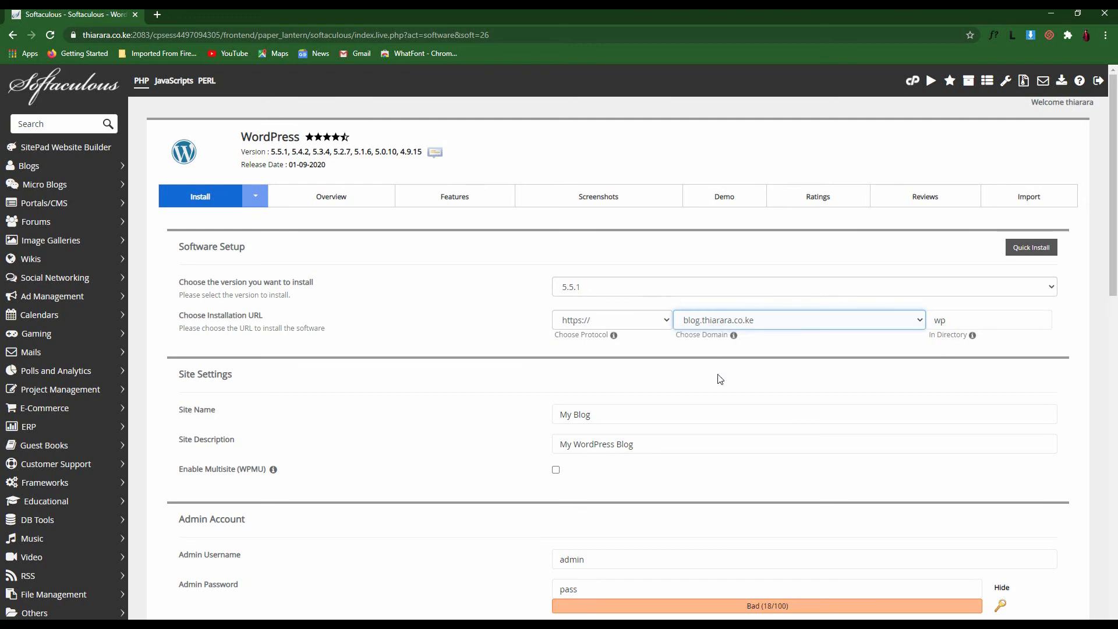
pyautogui.click(769, 324)
pyautogui.click(770, 325)
pyautogui.doubleClick(939, 317)
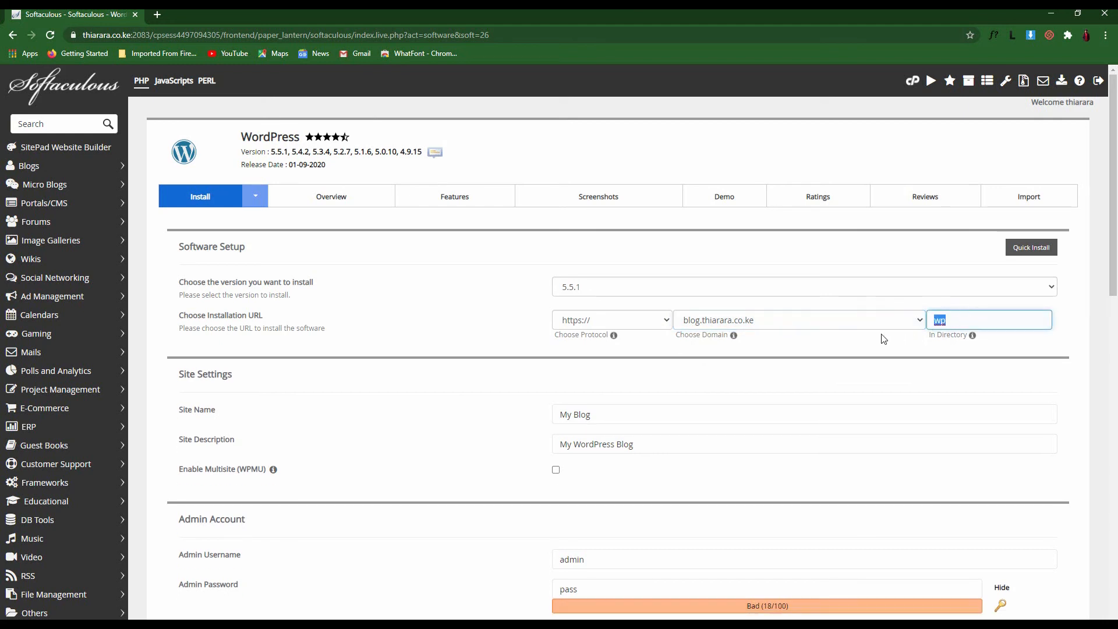
pyautogui.press('BackSpace')
# Review the admin username field and edit the admin password
pyautogui.scroll(-2, 583, 438)
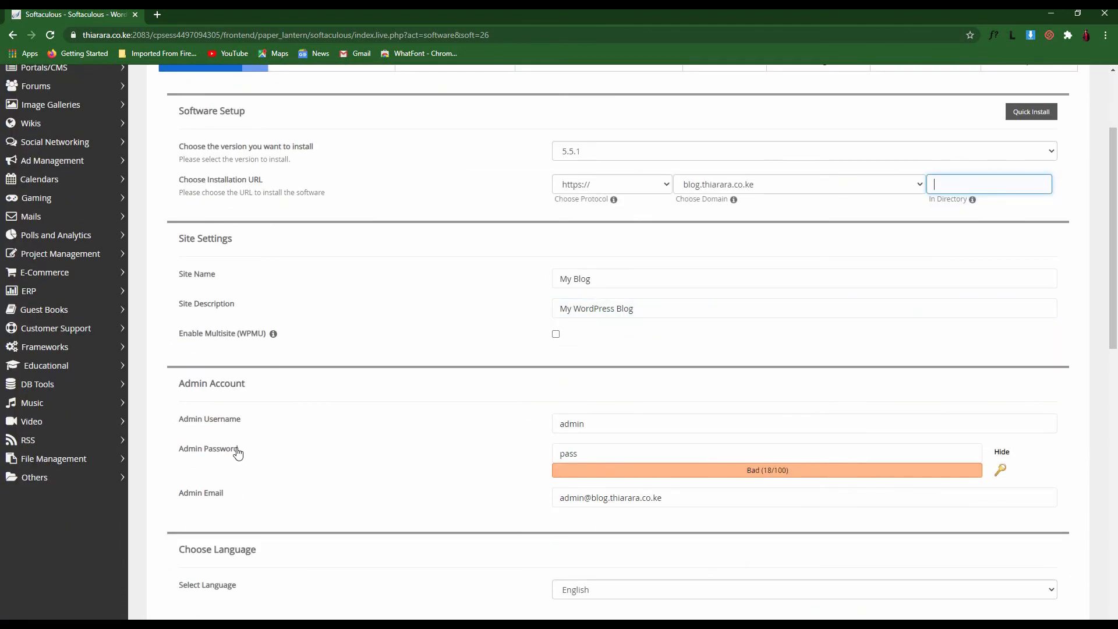
pyautogui.tripleClick(234, 424)
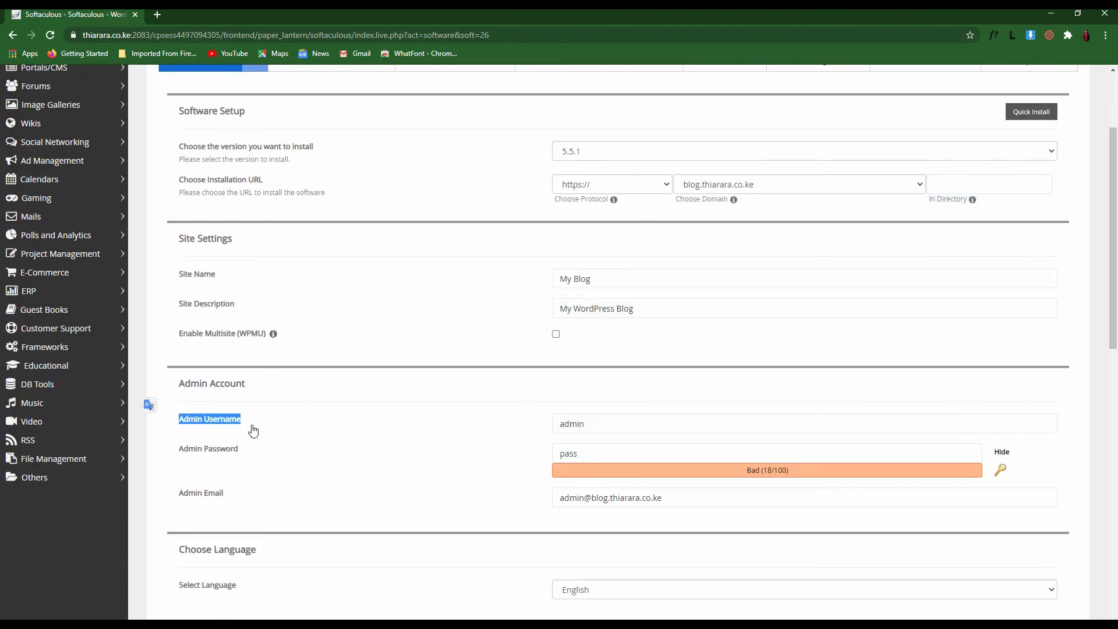
pyautogui.click(486, 434)
pyautogui.moveTo(585, 426); pyautogui.dragTo(510, 430)
pyautogui.click(334, 446)
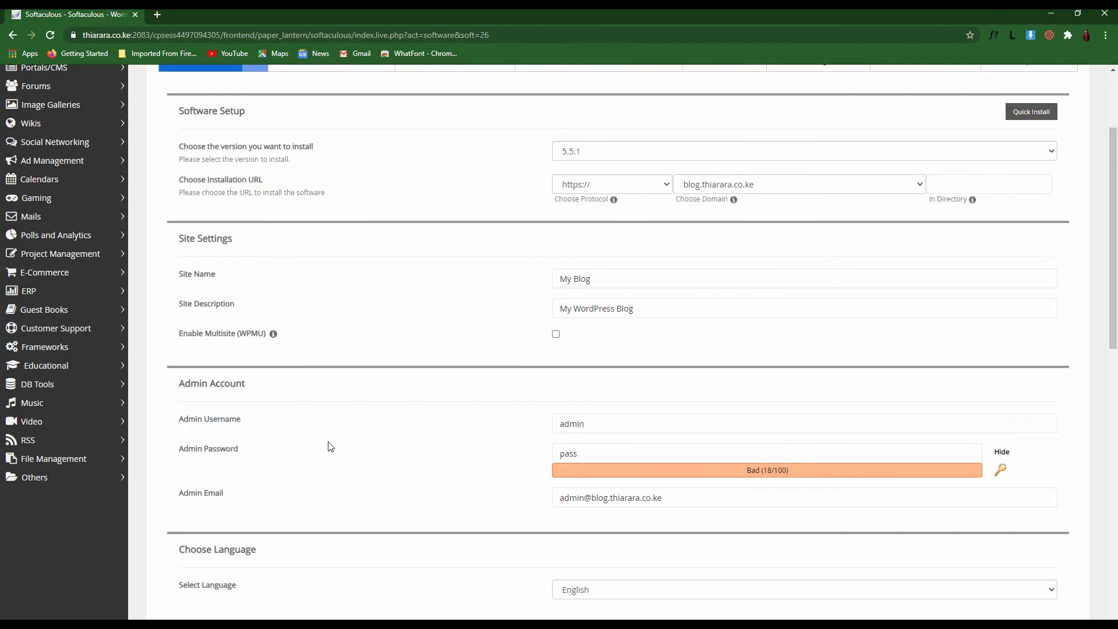
pyautogui.tripleClick(185, 453)
pyautogui.click(385, 456)
pyautogui.click(1001, 453)
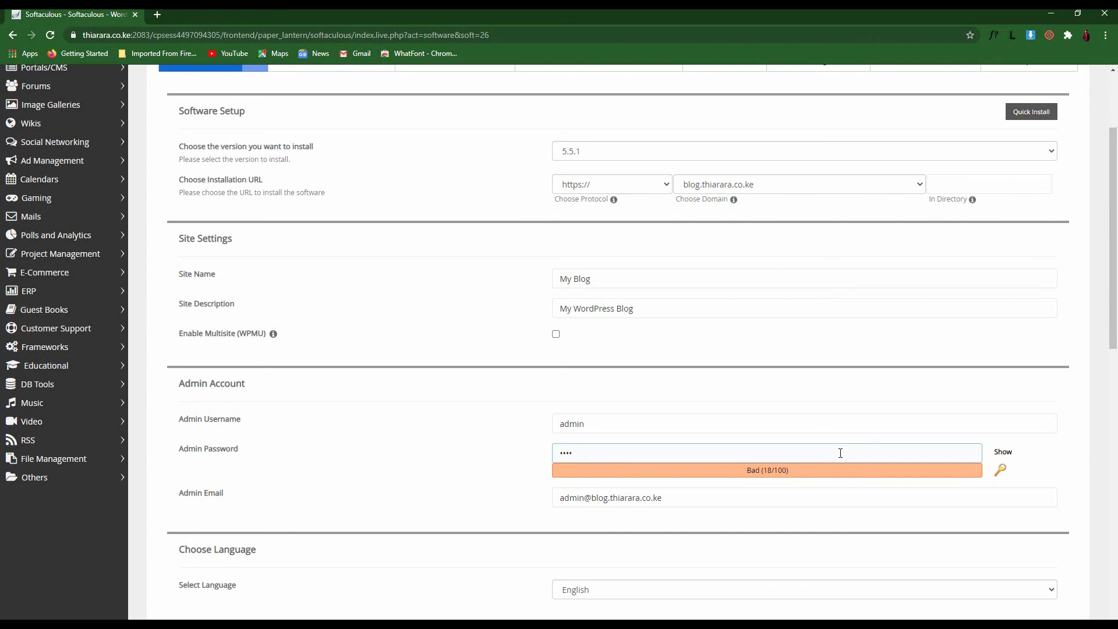
pyautogui.click(642, 455)
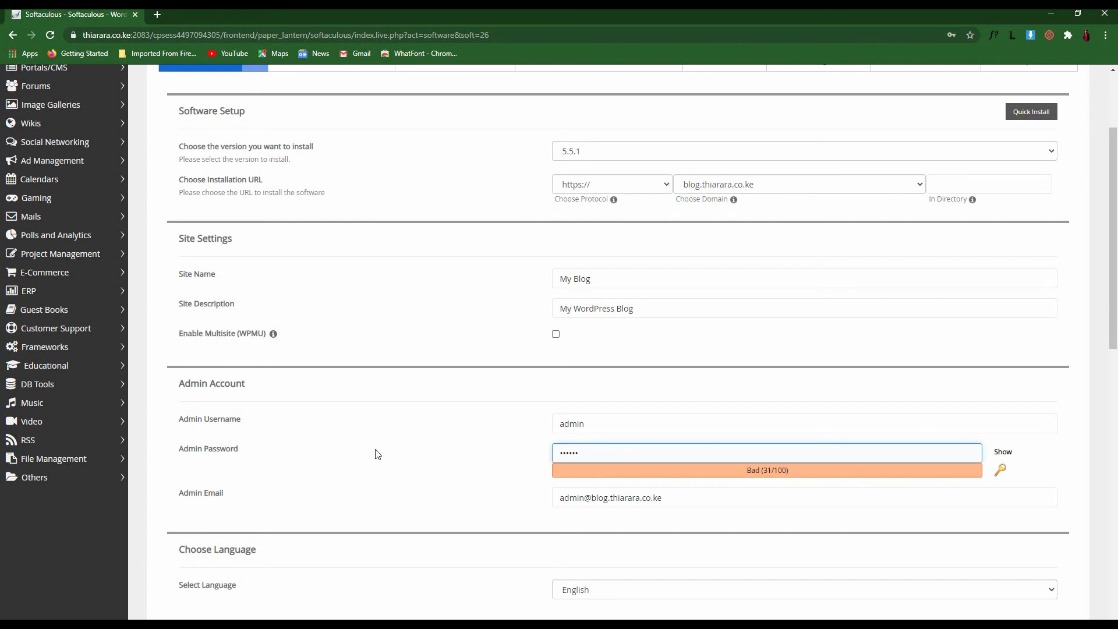
# Replace the admin e-mail address and collapse the optional Select Theme section
pyautogui.scroll(-2, 377, 454)
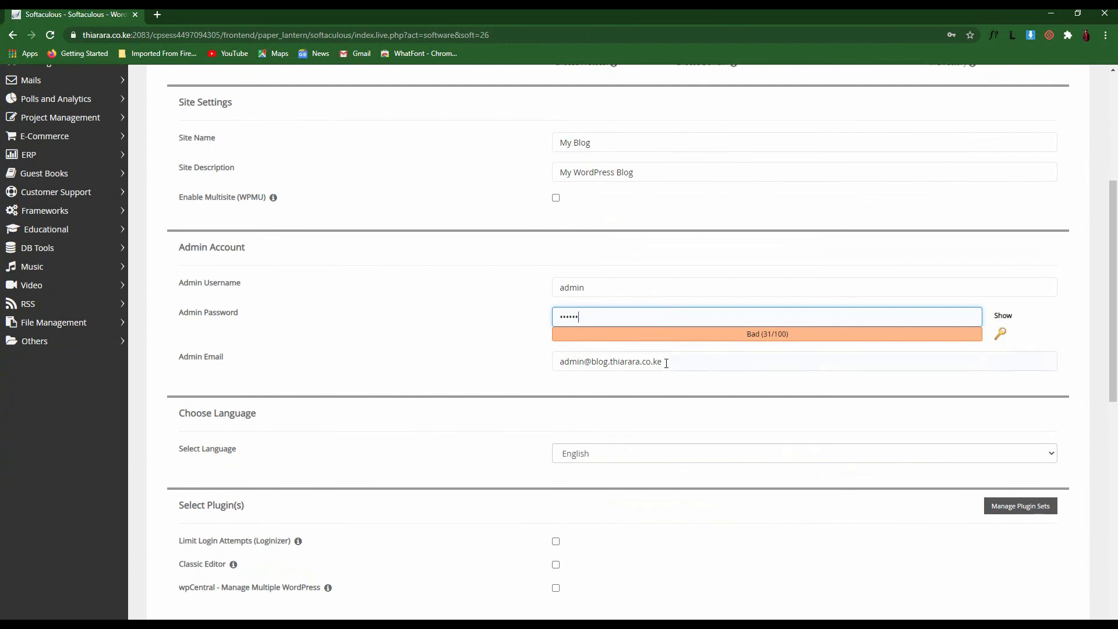
pyautogui.moveTo(664, 361); pyautogui.dragTo(540, 373)
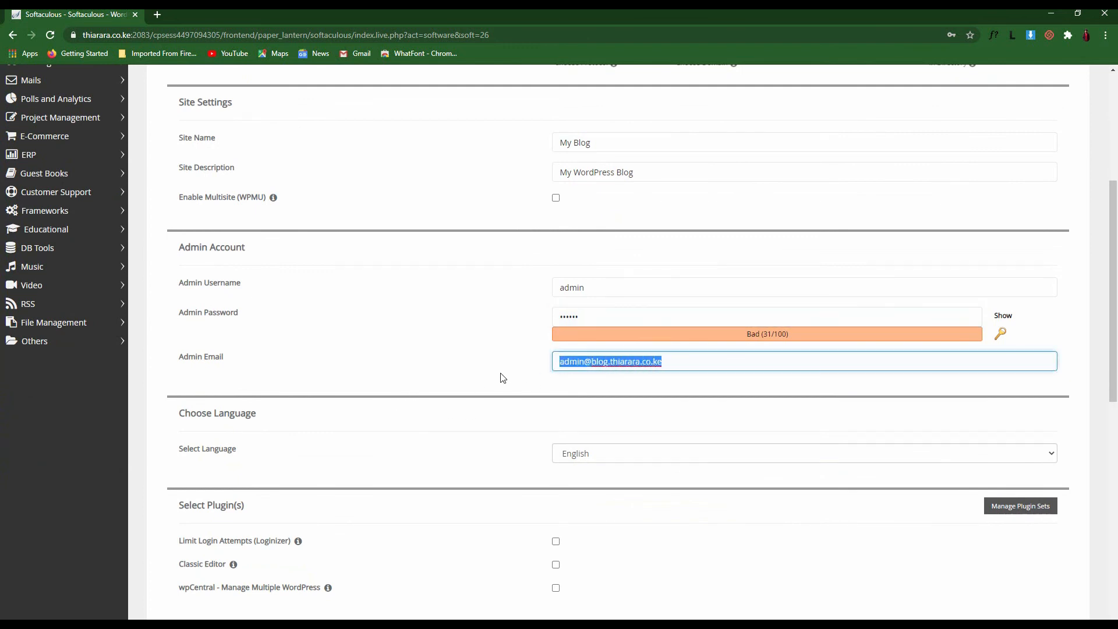
pyautogui.click(551, 385)
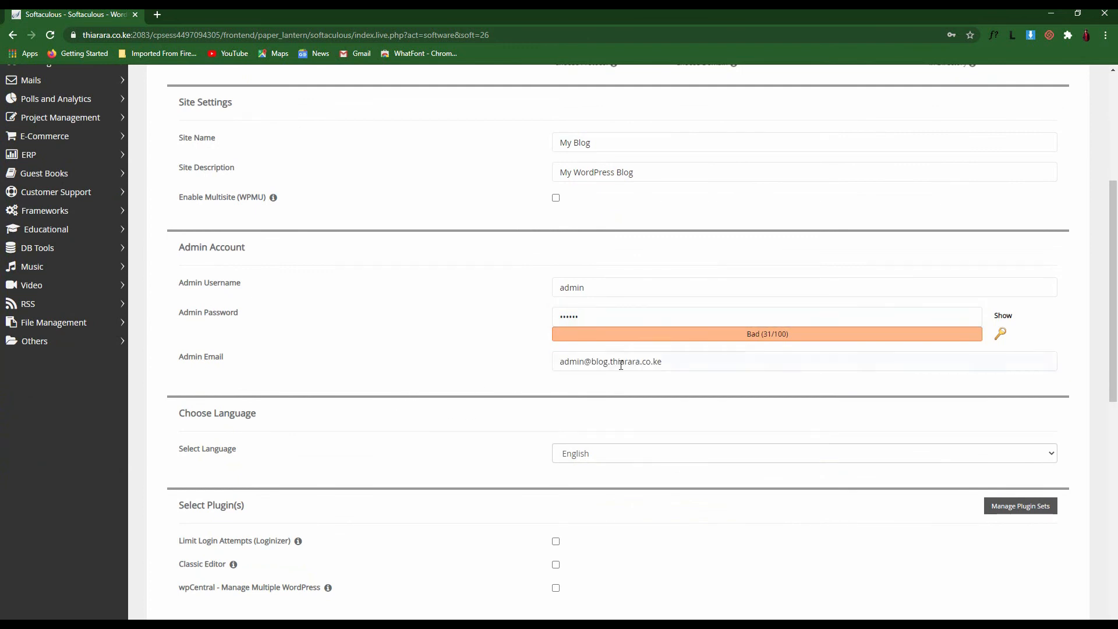
pyautogui.click(666, 362)
pyautogui.scroll(-3, 452, 442)
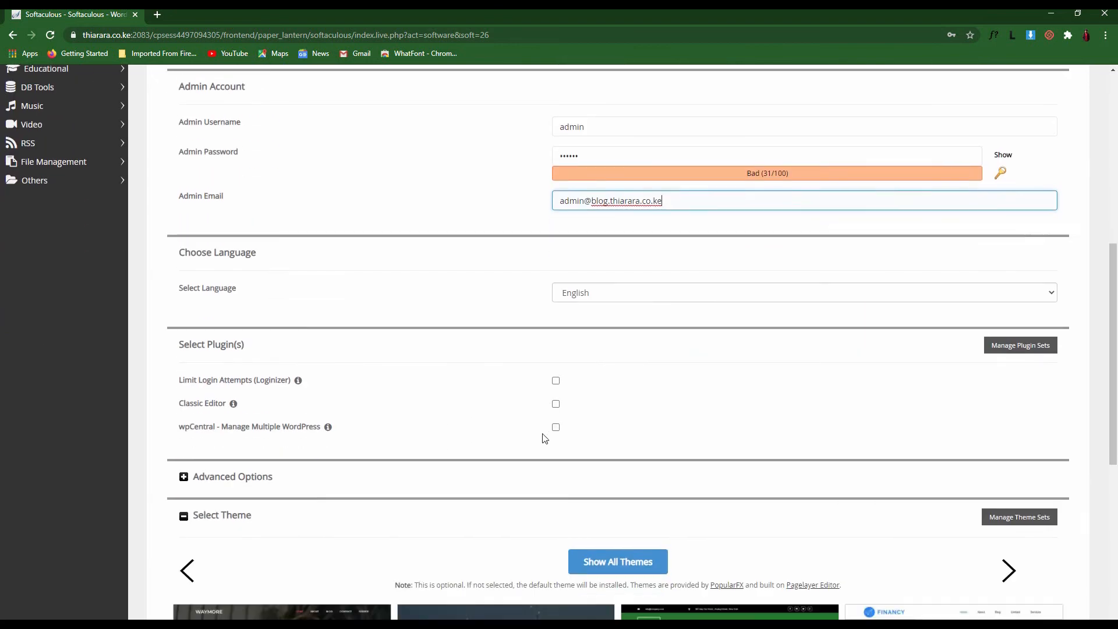
pyautogui.scroll(-7, 544, 438)
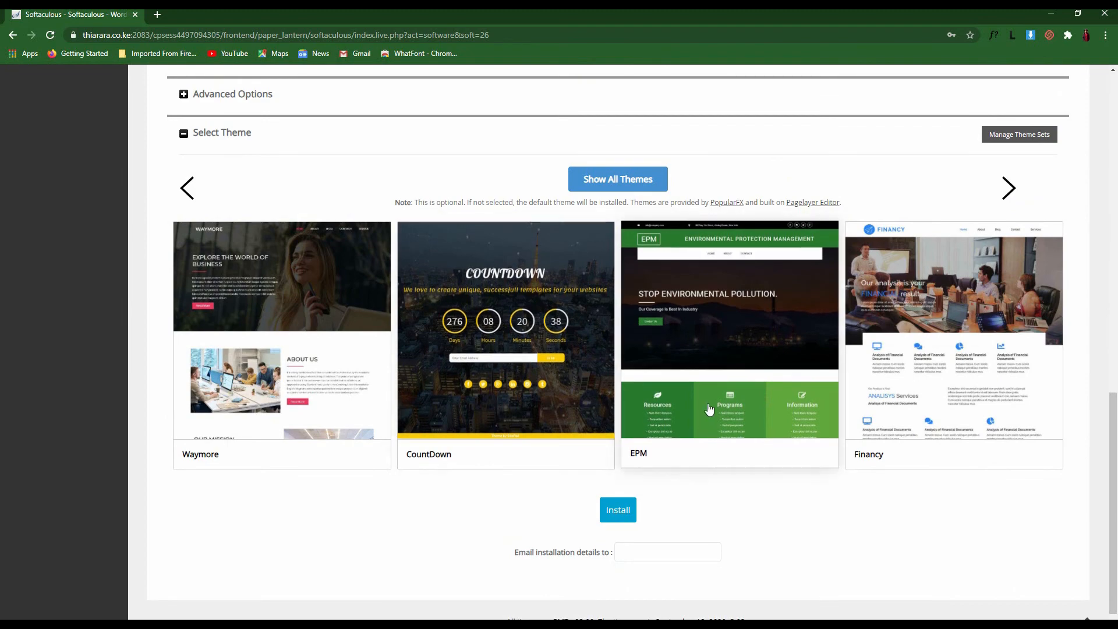
pyautogui.scroll(2, 558, 423)
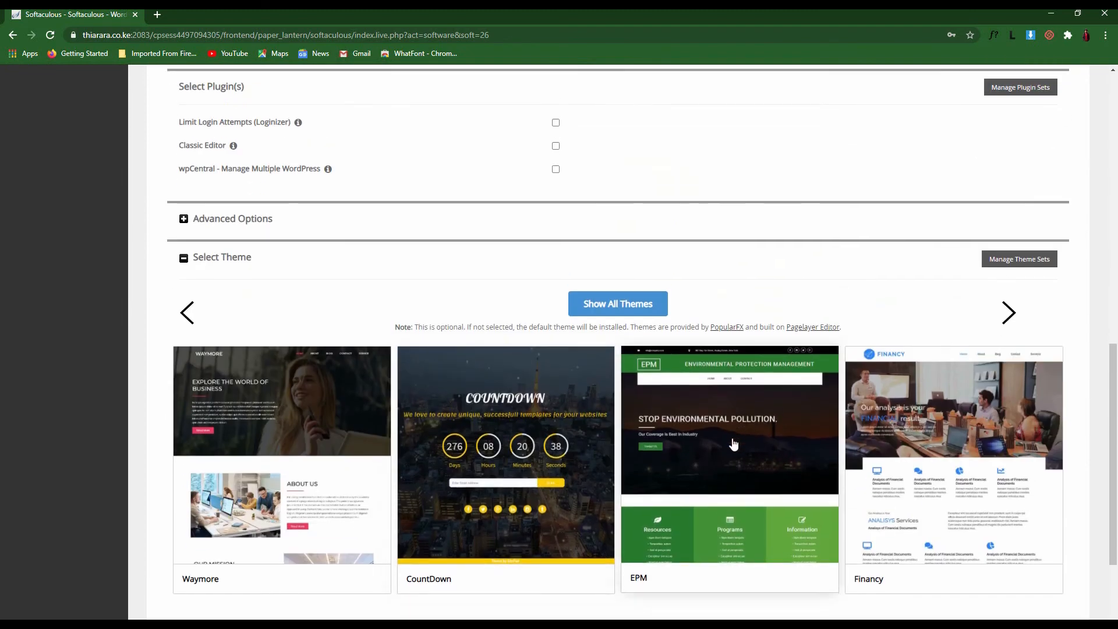
pyautogui.scroll(-2, 734, 445)
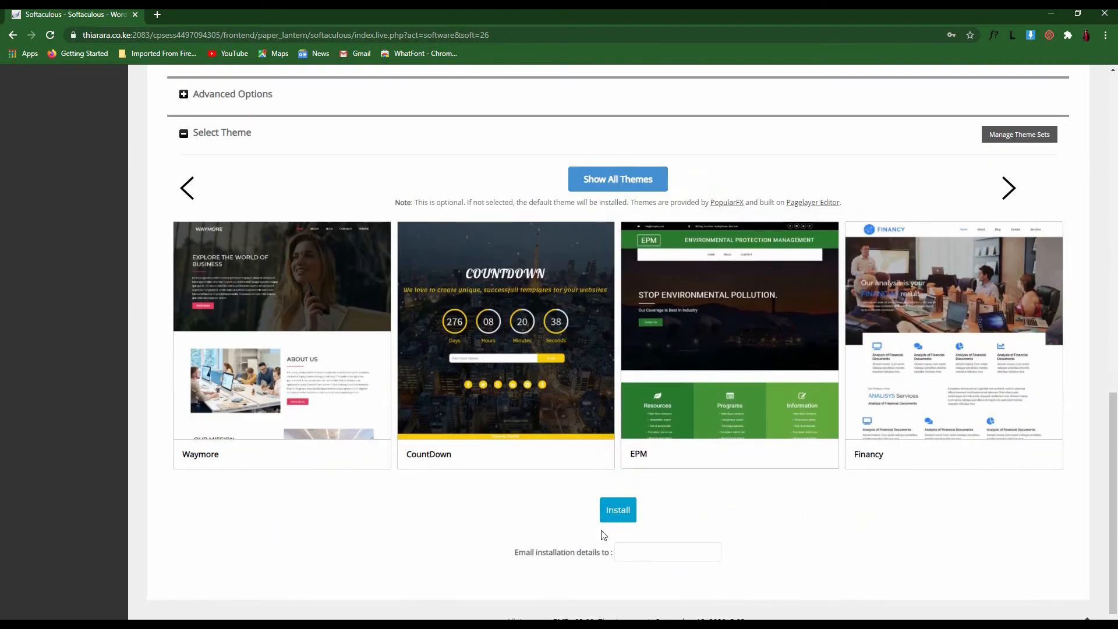
pyautogui.click(183, 134)
# Install WordPress, dismiss the save-password prompt and open blog.thiarara.co.ke in a new tab
pyautogui.click(619, 493)
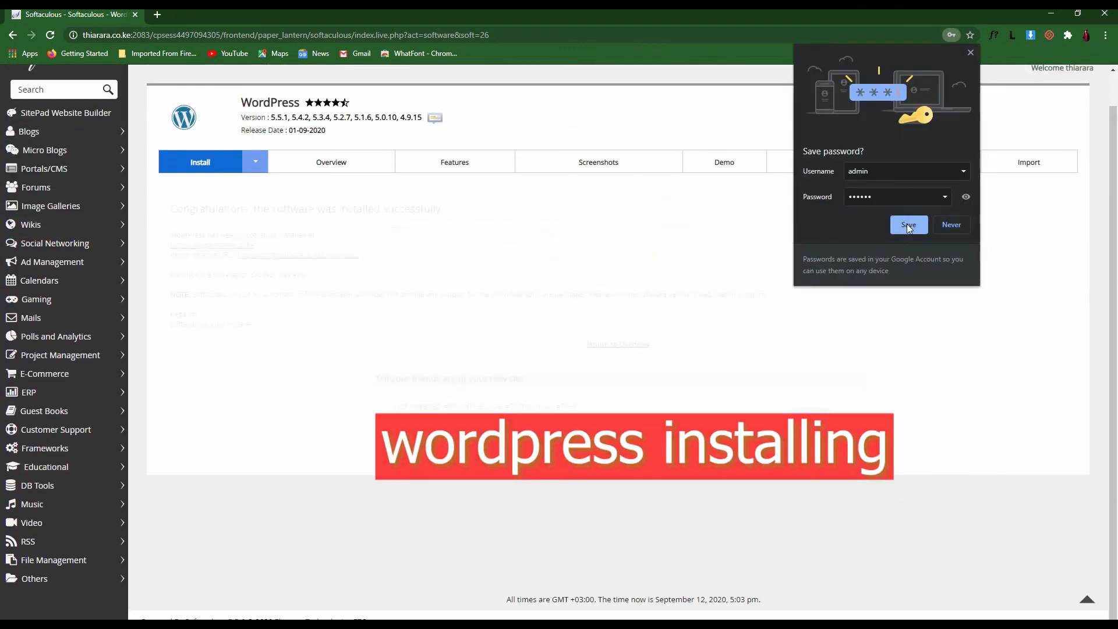
pyautogui.click(906, 223)
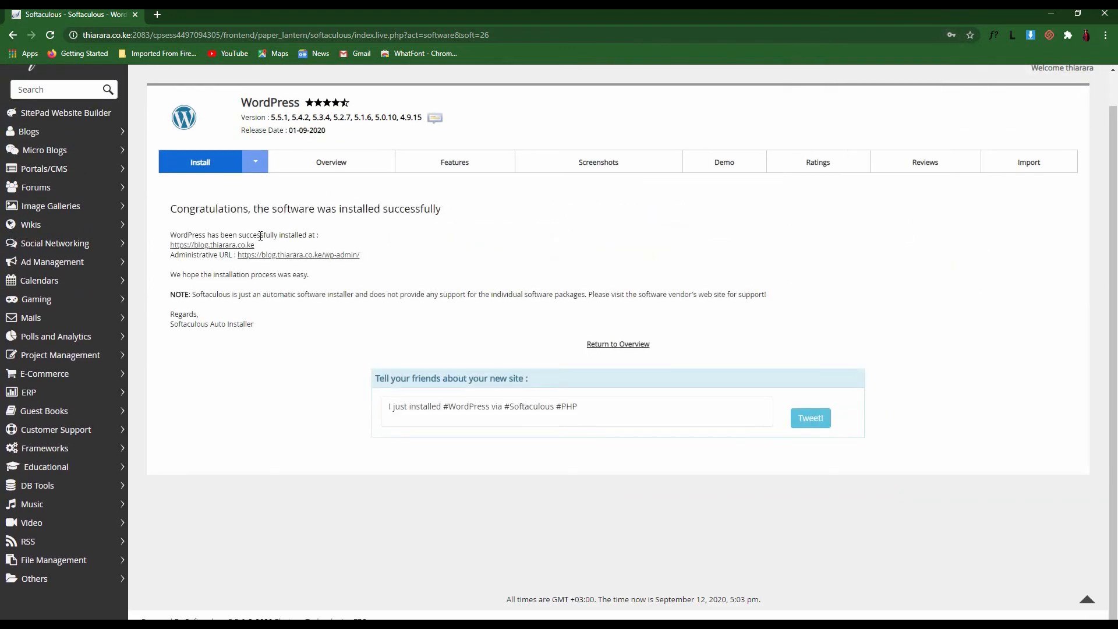
pyautogui.click(216, 245)
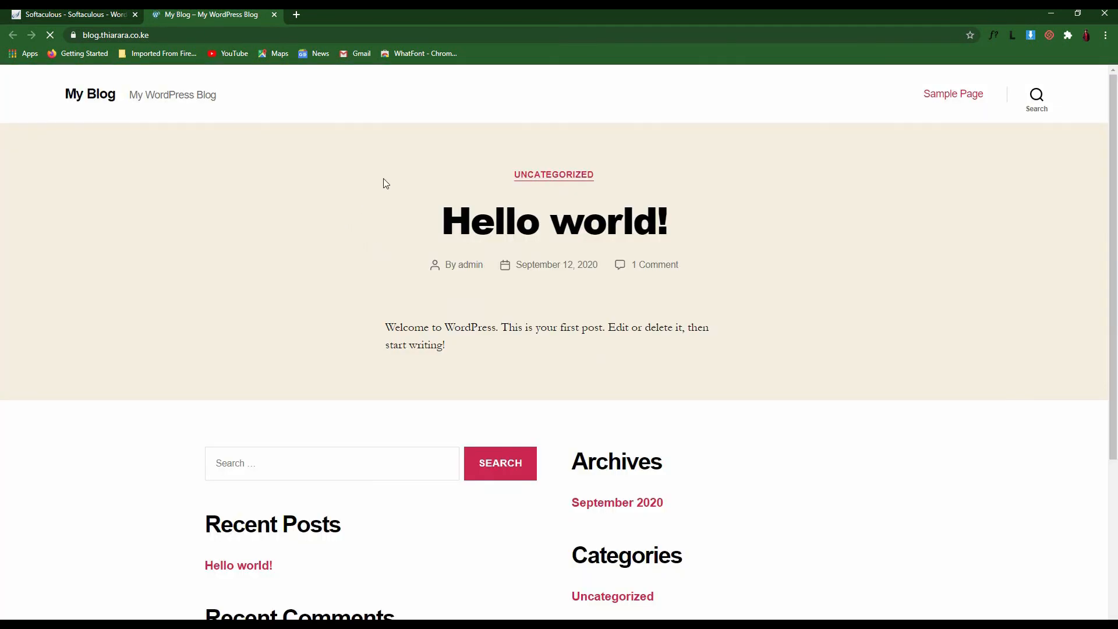
# Scroll through the new My Blog homepage and its Hello world! post
pyautogui.scroll(-4, 563, 272)
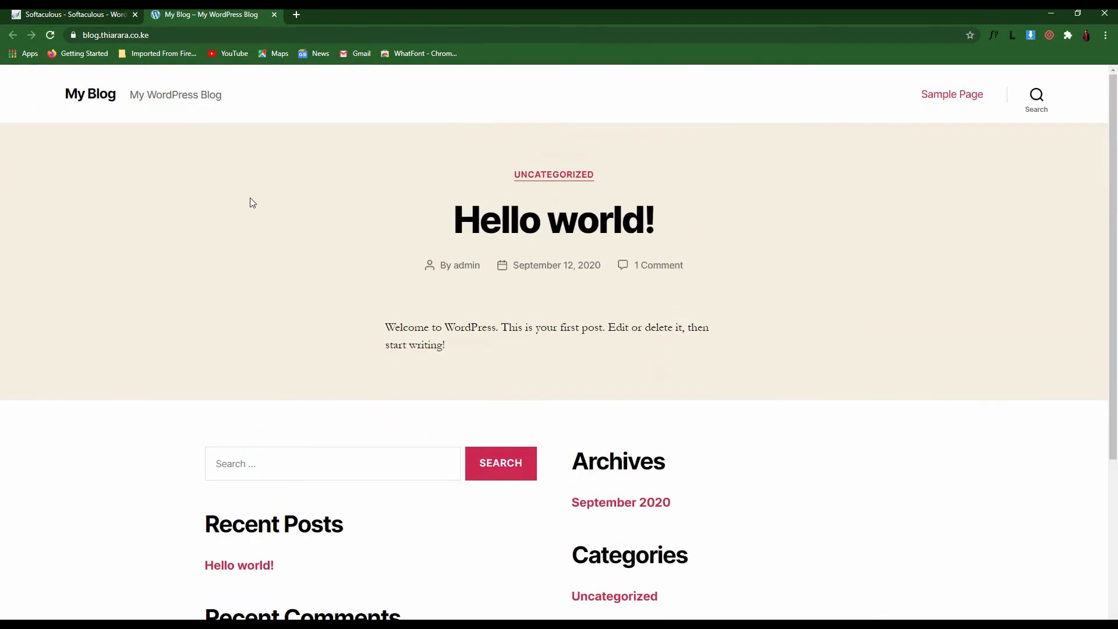
pyautogui.scroll(-4, 731, 262)
pyautogui.scroll(4, 665, 304)
pyautogui.scroll(-4, 756, 397)
pyautogui.scroll(4, 756, 396)
pyautogui.scroll(-2, 847, 422)
pyautogui.scroll(-2, 853, 433)
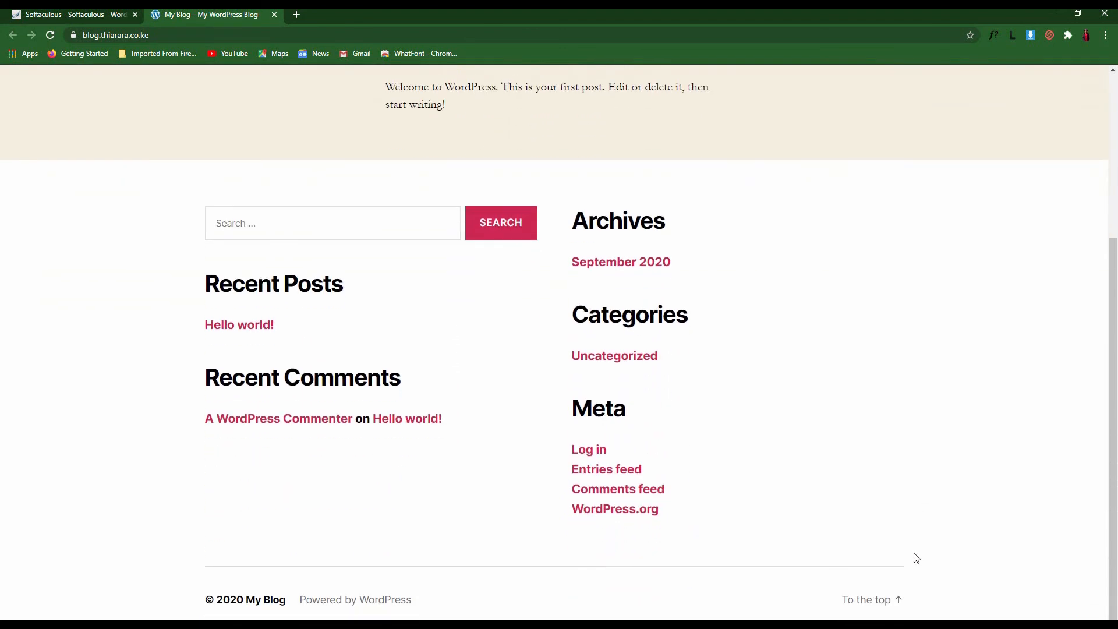
pyautogui.scroll(4, 185, 406)
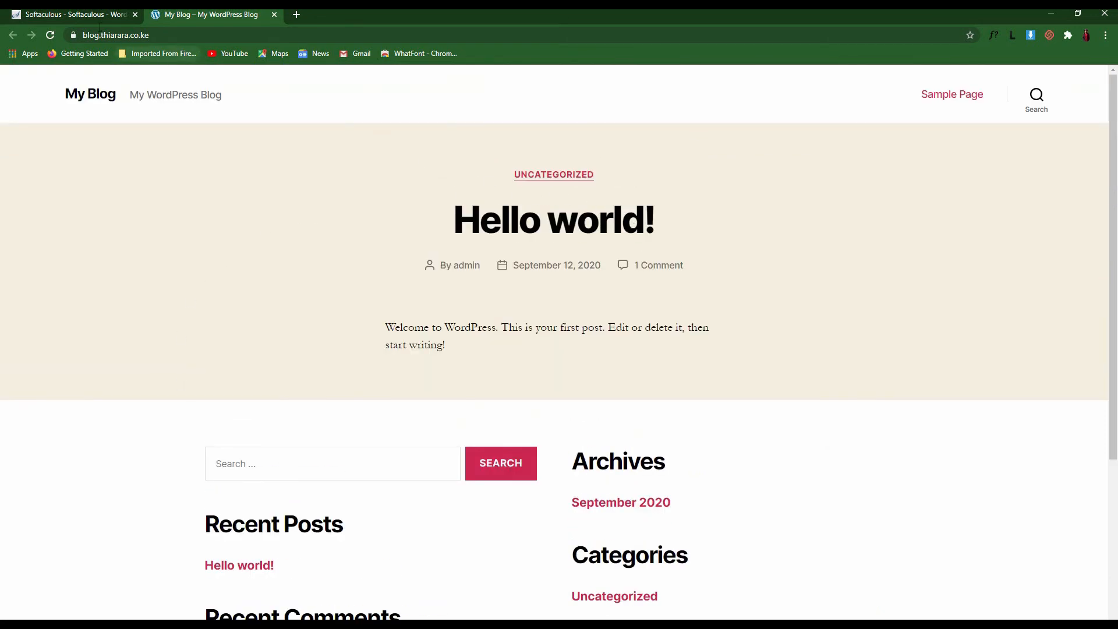
# Check the install success page, then append /wp to the blog's web address
pyautogui.click(80, 12)
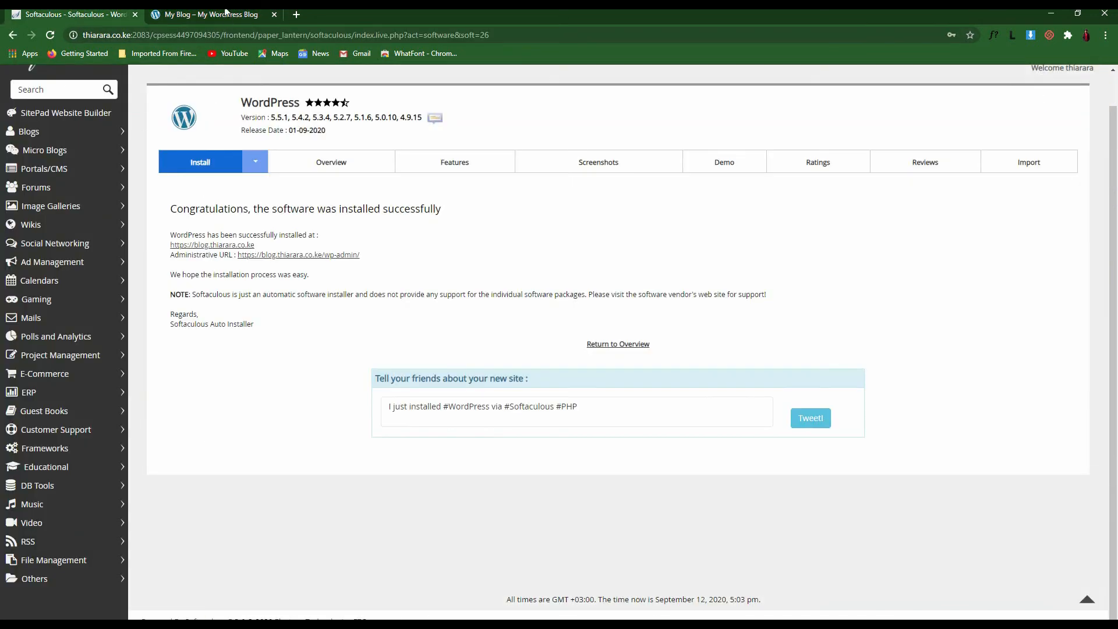
pyautogui.click(226, 13)
pyautogui.click(171, 35)
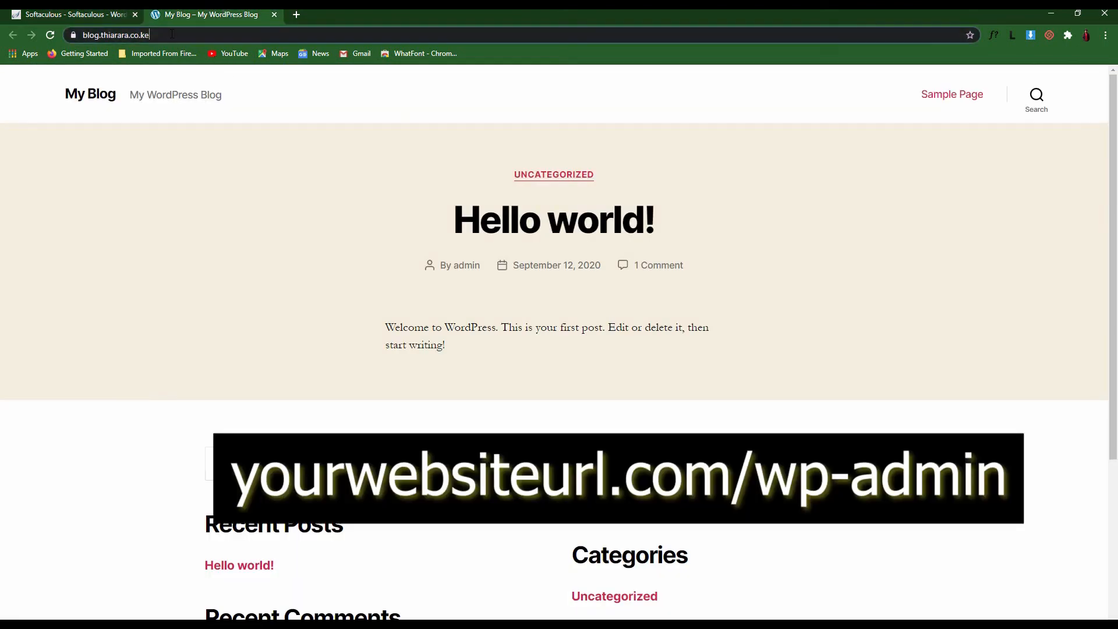
pyautogui.click(173, 35)
pyautogui.write('/wp')
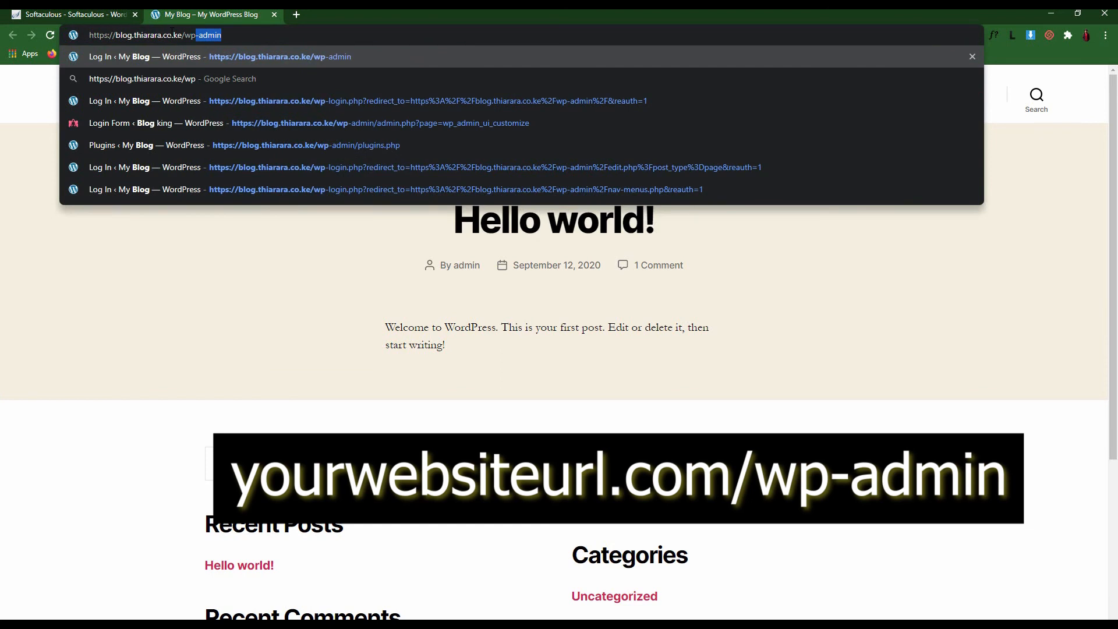
# Load the /wp-admin login page, confirm the autofilled credentials and log in to the Dashboard
pyautogui.press('Return')
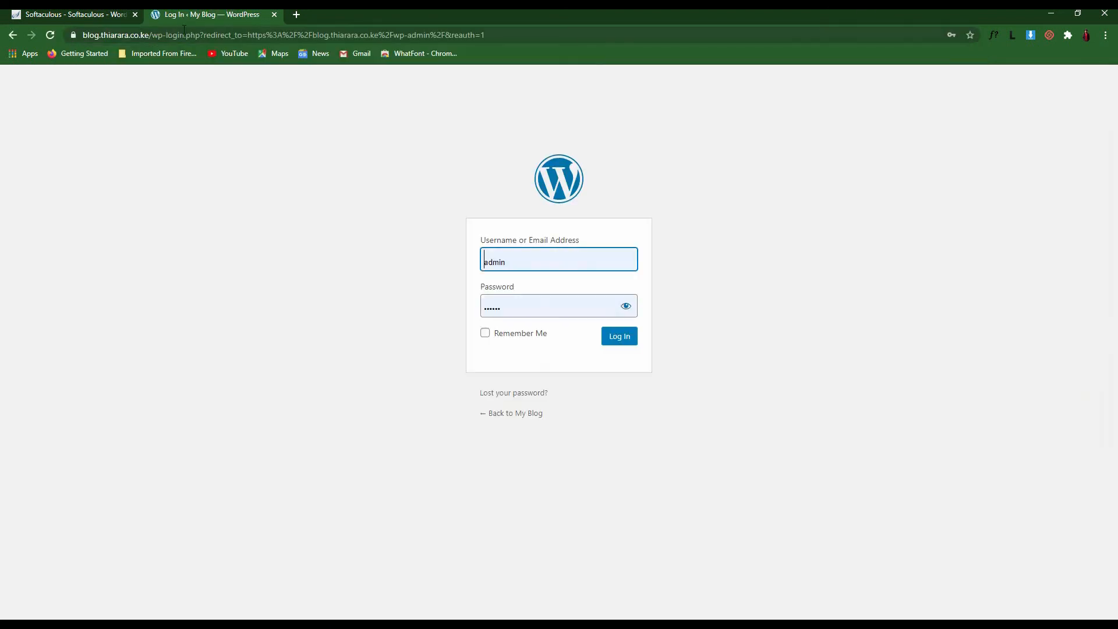
pyautogui.click(70, 12)
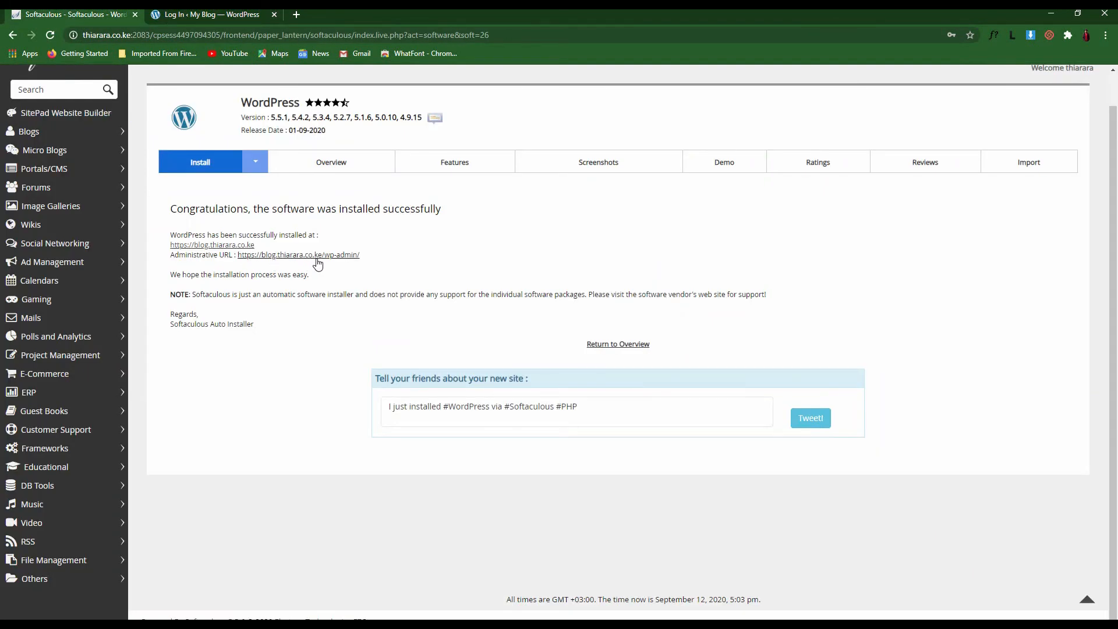
pyautogui.click(212, 12)
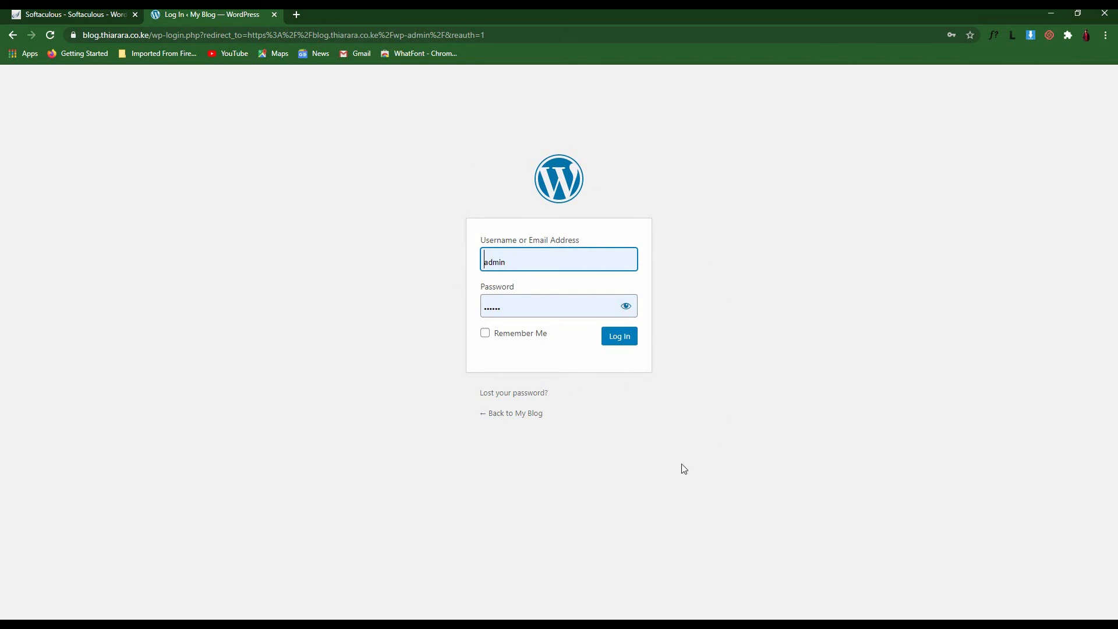
pyautogui.click(550, 266)
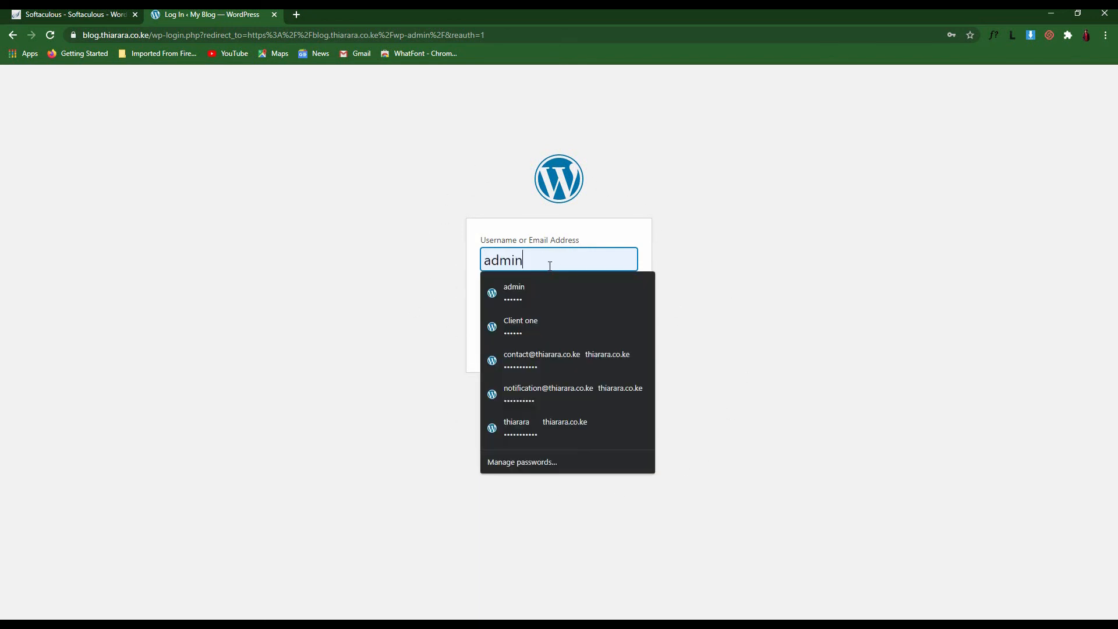
pyautogui.click(720, 301)
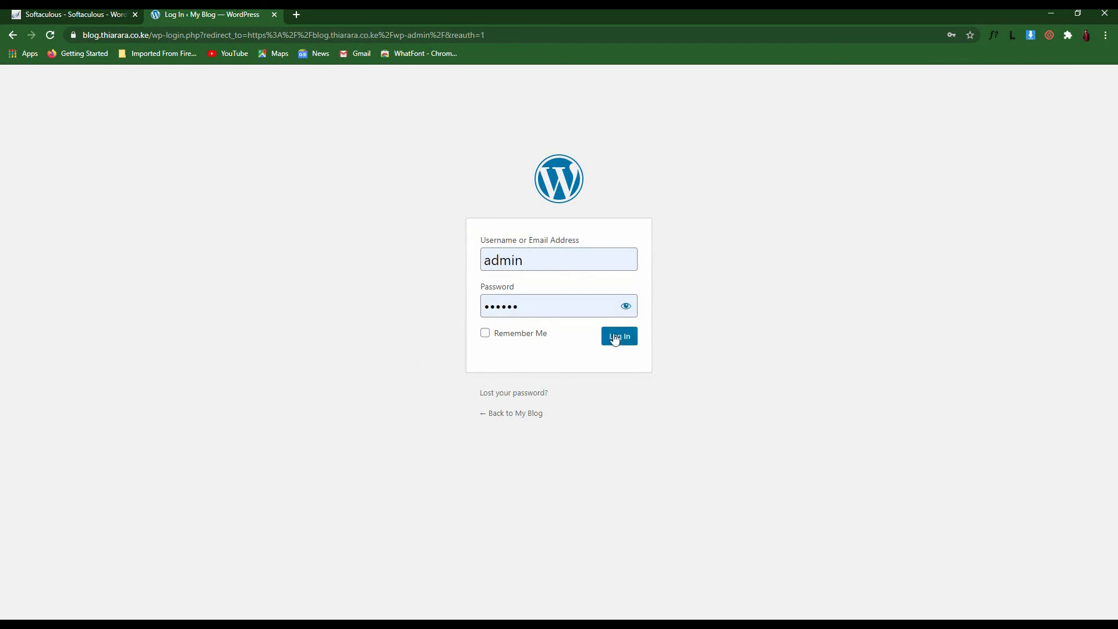
pyautogui.click(556, 301)
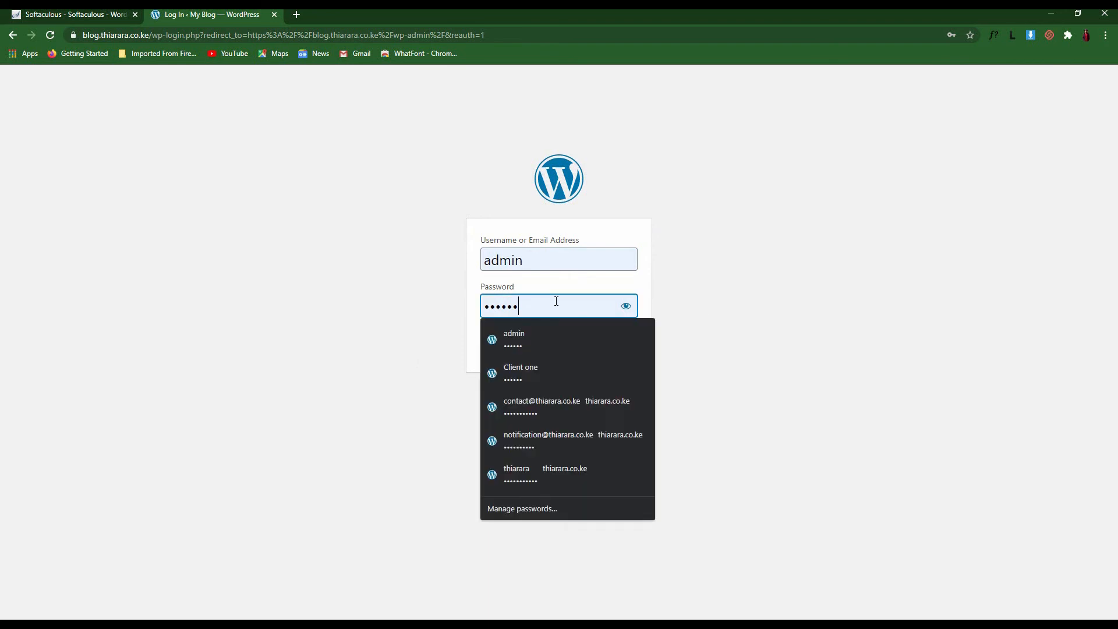
pyautogui.click(706, 350)
pyautogui.click(621, 342)
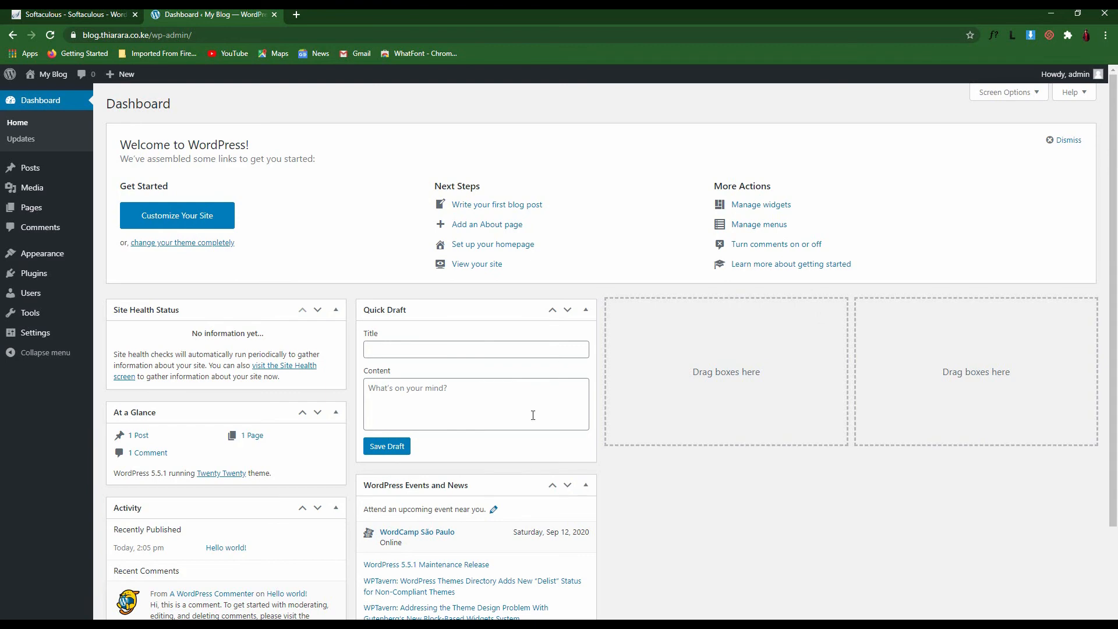
pyautogui.scroll(-2, 741, 495)
pyautogui.scroll(2, 741, 460)
pyautogui.scroll(-2, 741, 460)
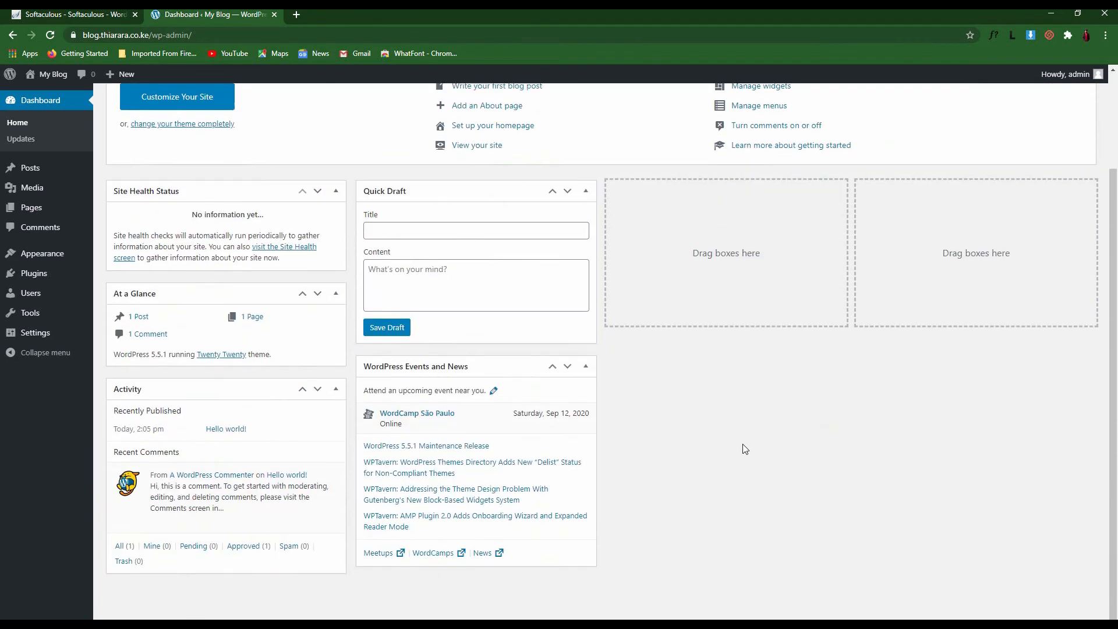
pyautogui.scroll(2, 745, 449)
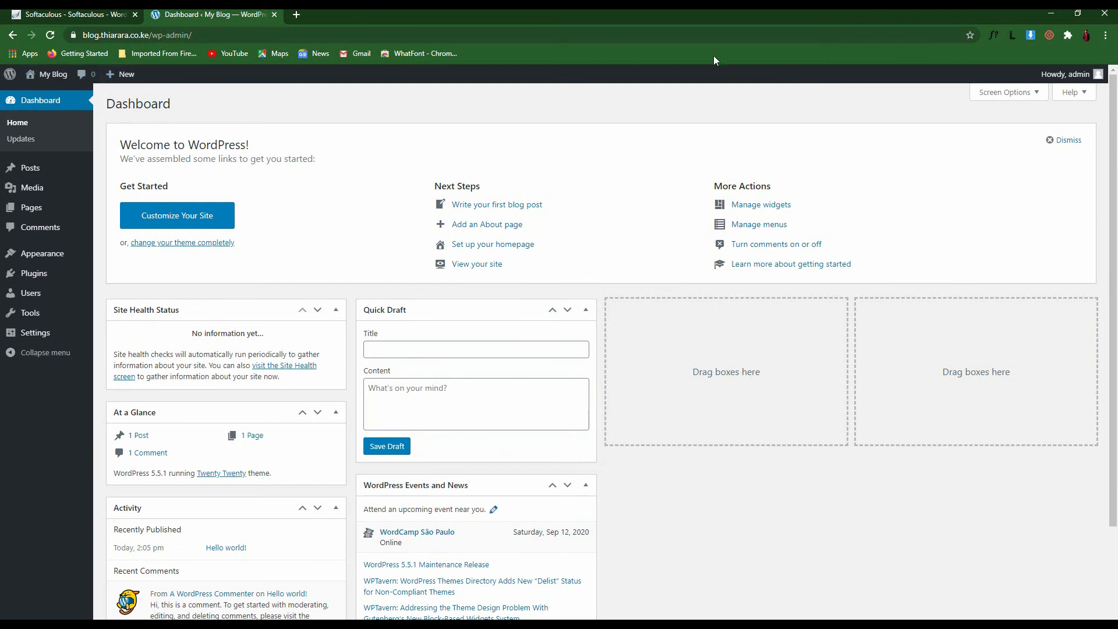
pyautogui.click(1001, 94)
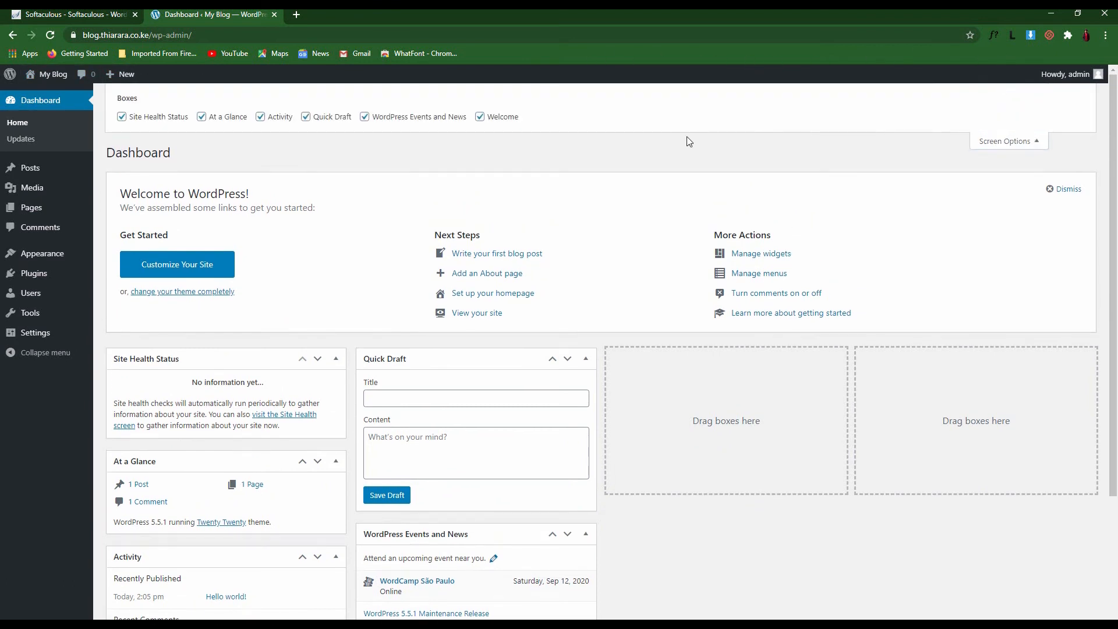
pyautogui.scroll(-3, 397, 508)
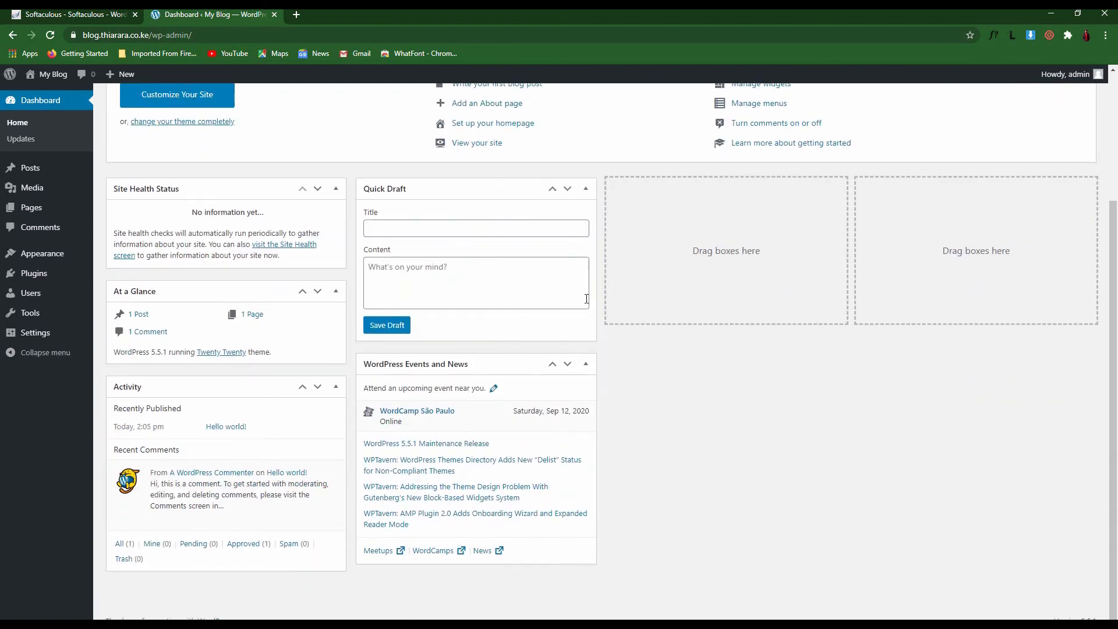
pyautogui.scroll(3, 521, 351)
pyautogui.click(481, 120)
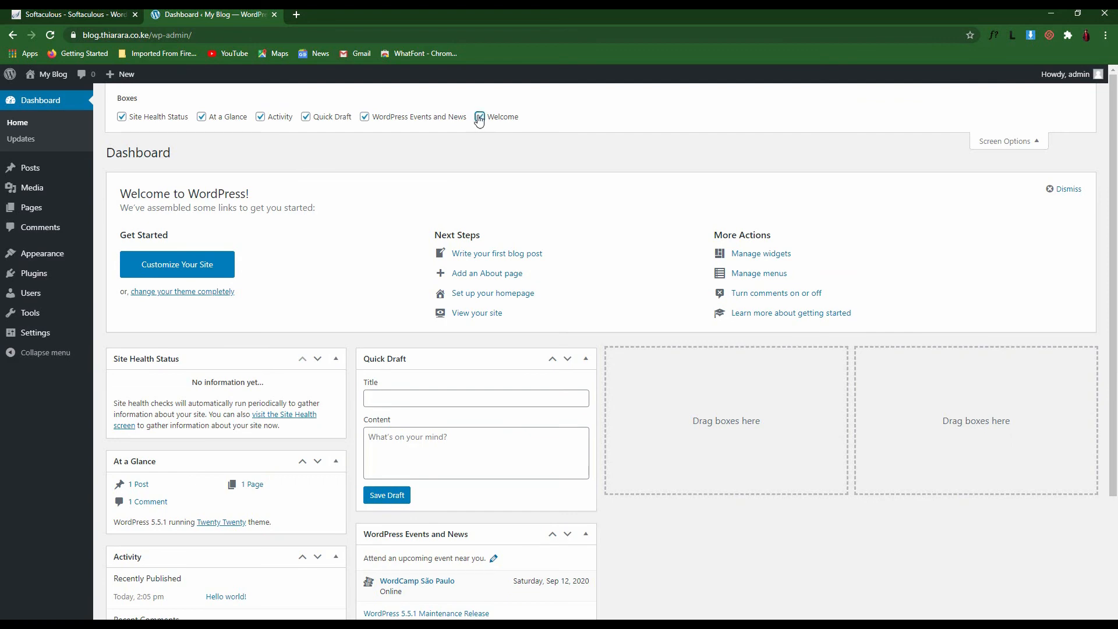
pyautogui.click(365, 117)
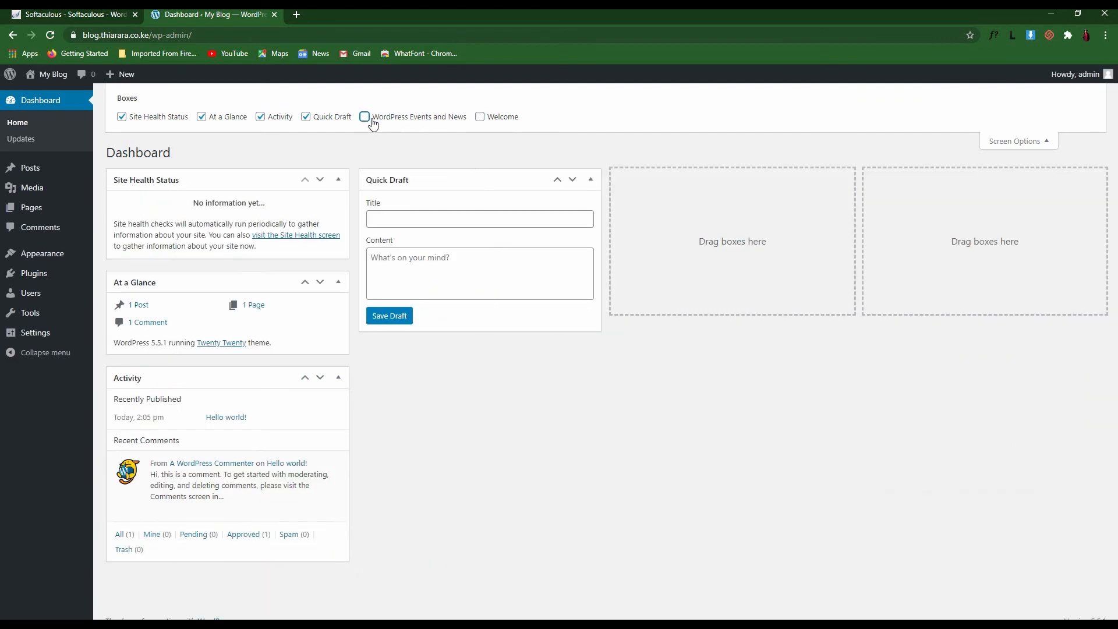
pyautogui.click(366, 117)
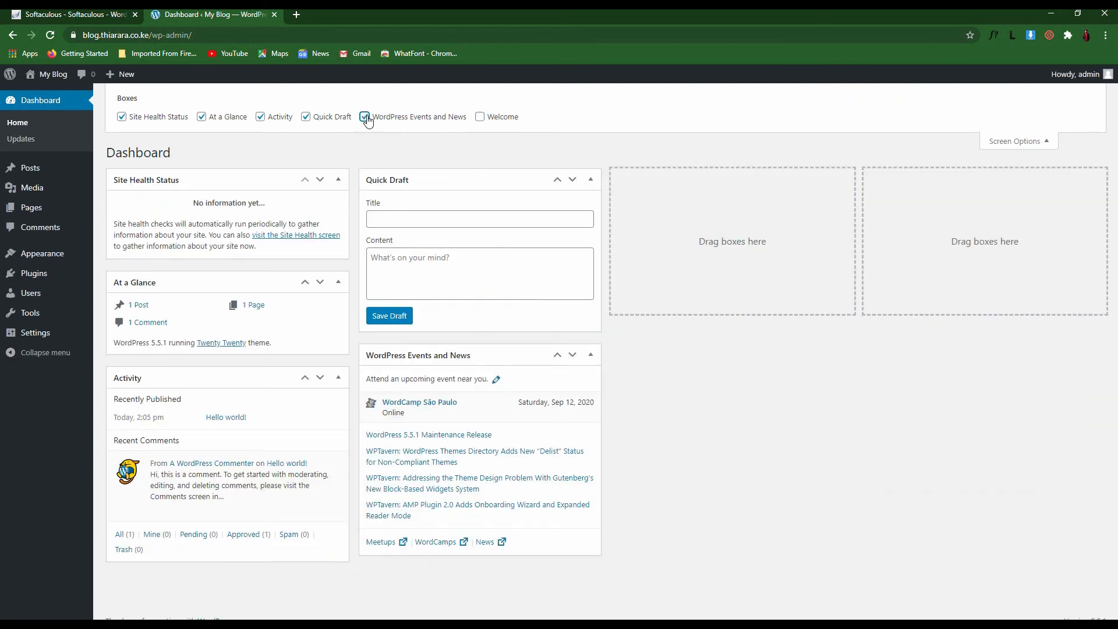
pyautogui.click(481, 117)
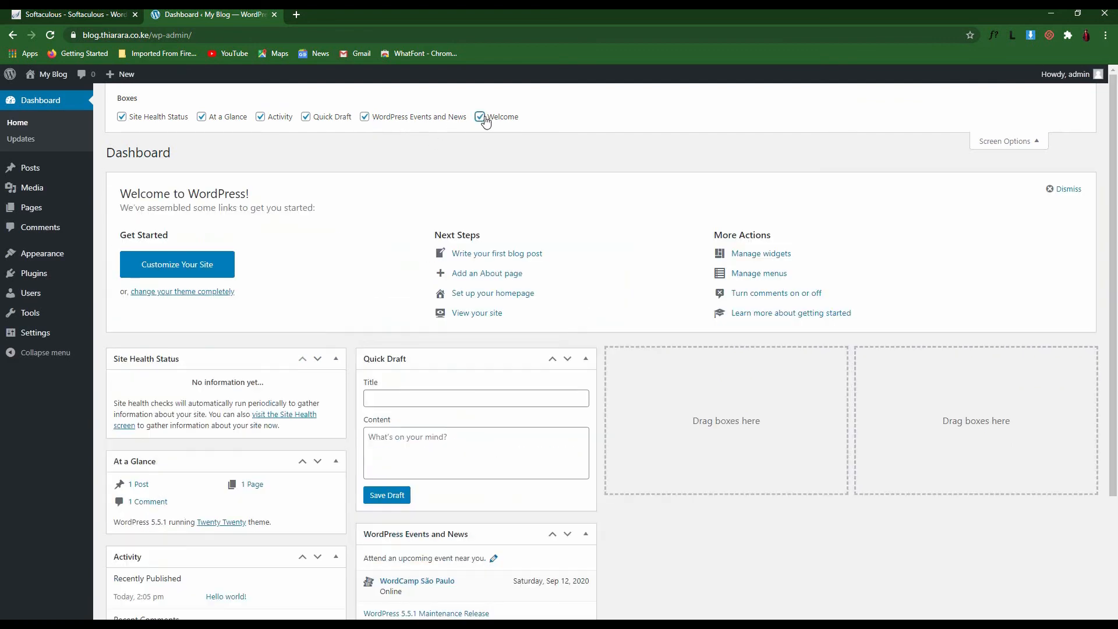
pyautogui.click(1030, 142)
# Read the Navigation and Layout topics in the dashboard Help panel, then close it
pyautogui.click(1084, 95)
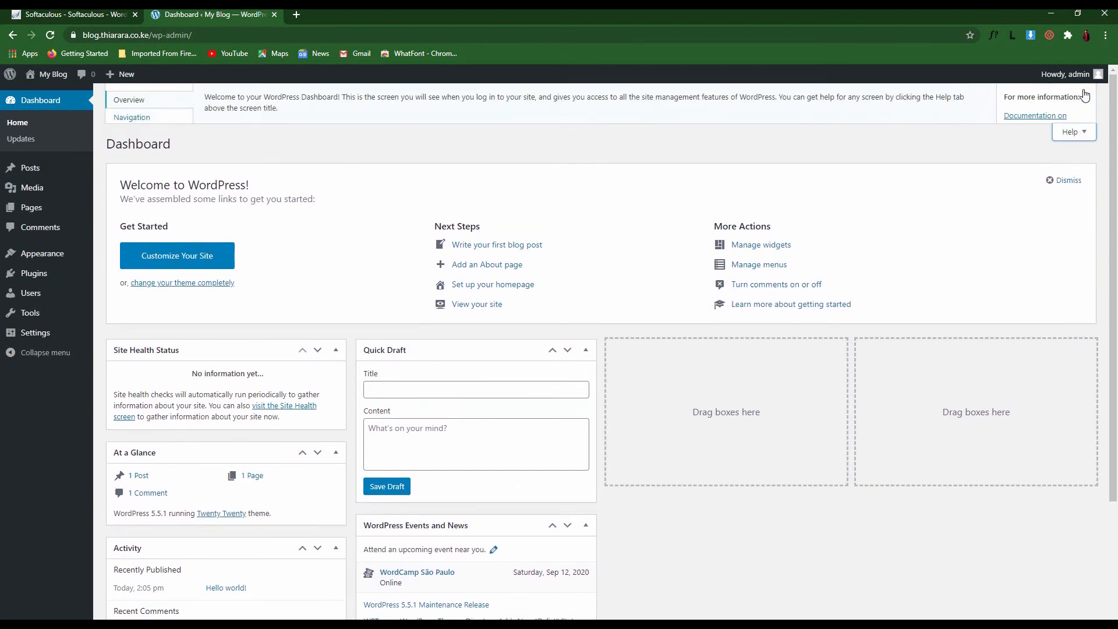
pyautogui.click(137, 118)
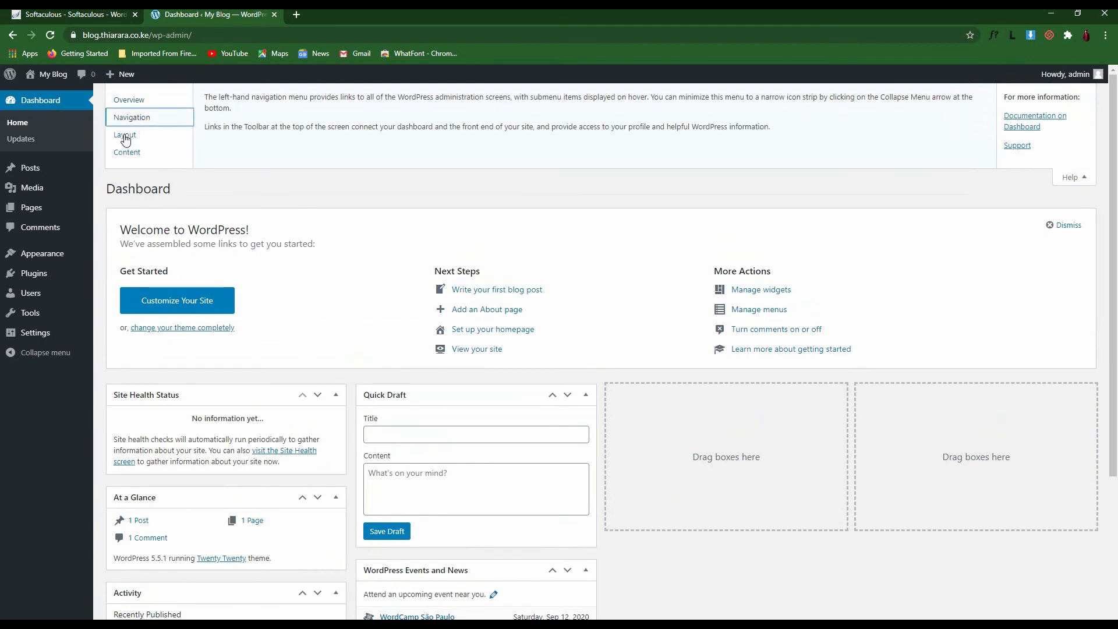
pyautogui.click(125, 135)
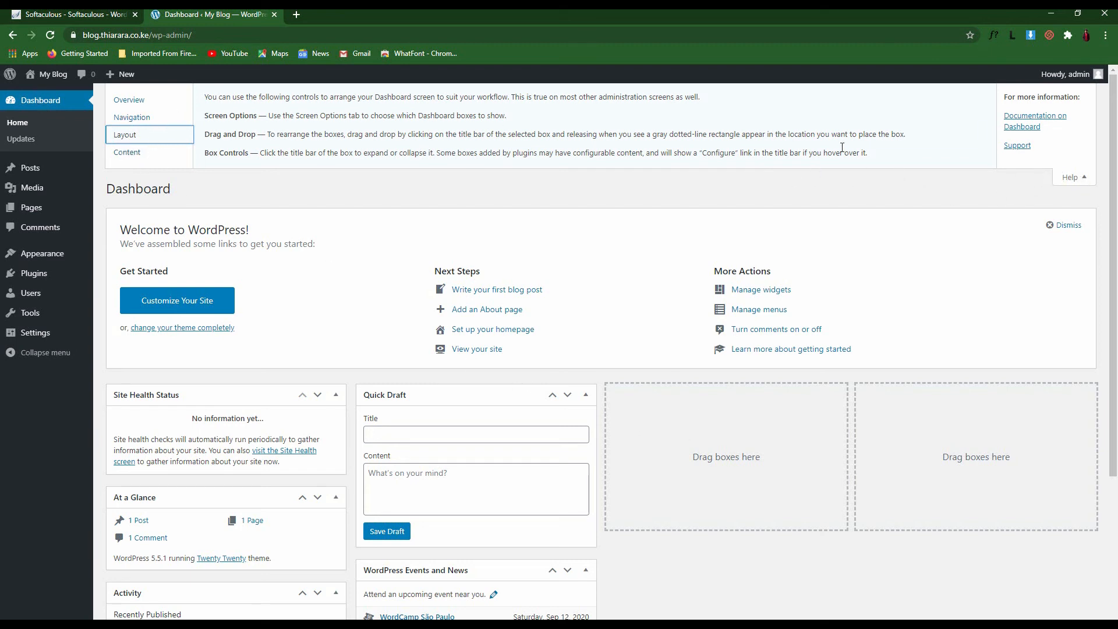
pyautogui.click(1074, 178)
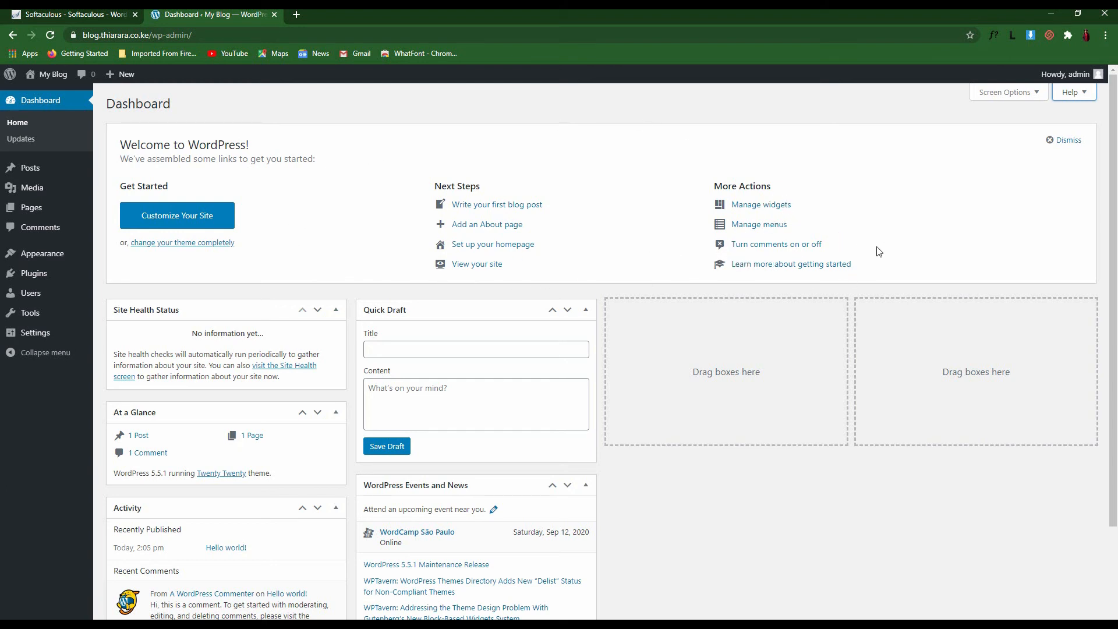
# Inspect the dashboard boxes, clicking into Quick Draft and collapsing then re-expanding Activity
pyautogui.moveTo(833, 245); pyautogui.dragTo(738, 241)
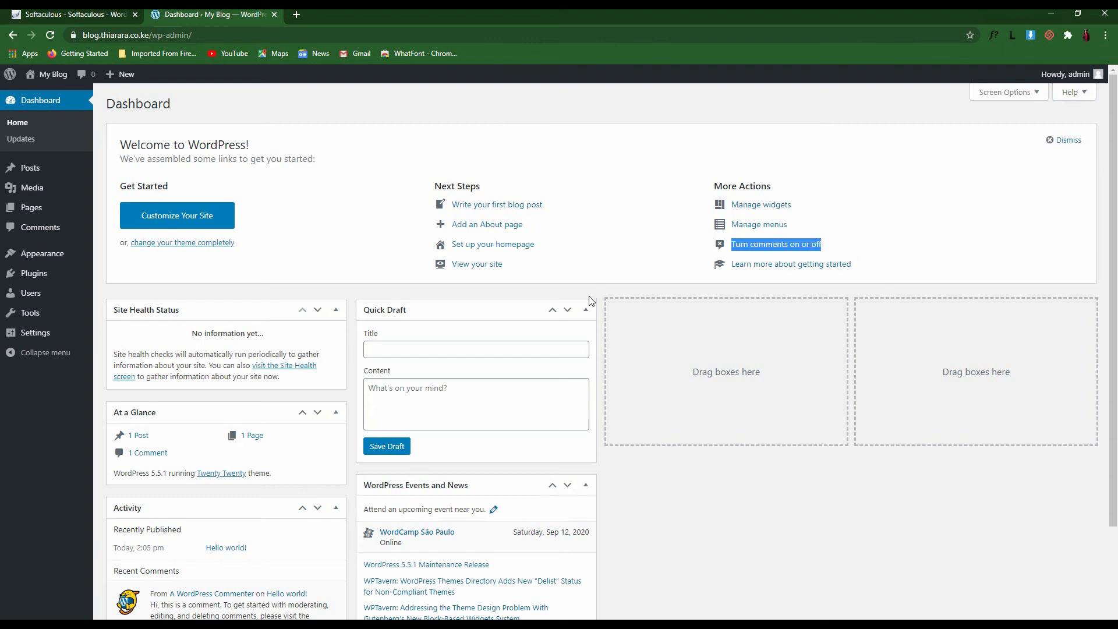
pyautogui.click(545, 279)
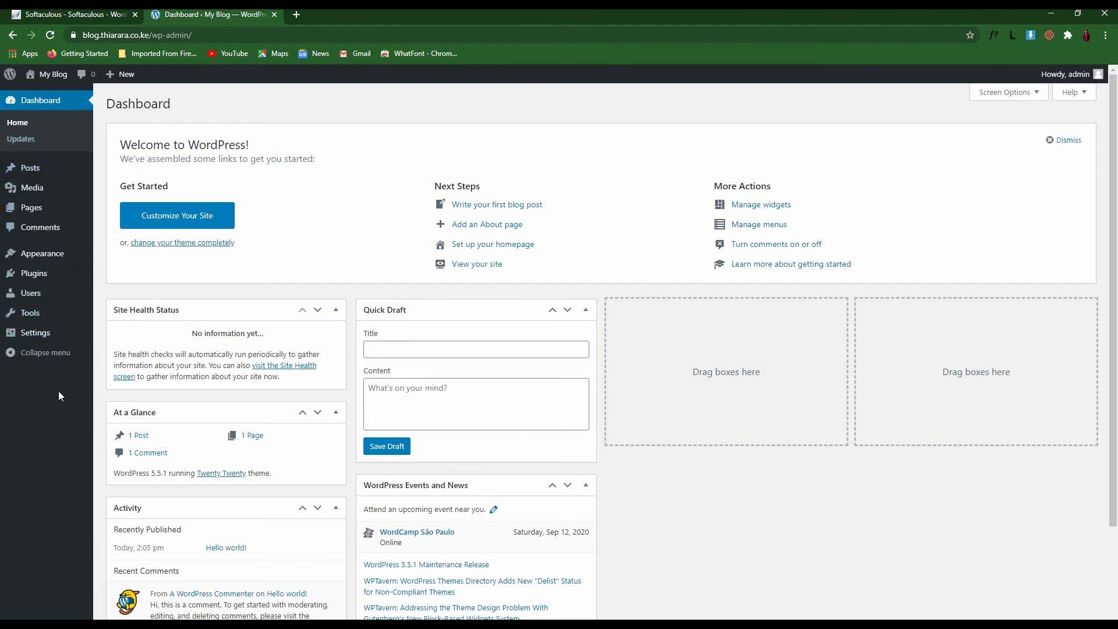
pyautogui.scroll(-2, 59, 396)
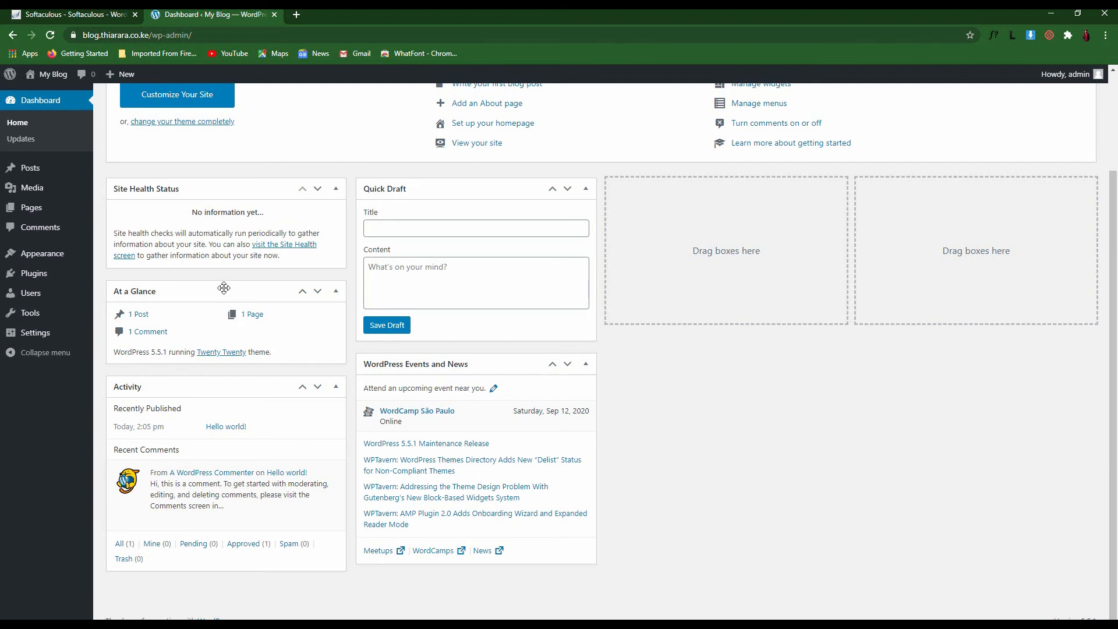
pyautogui.click(396, 232)
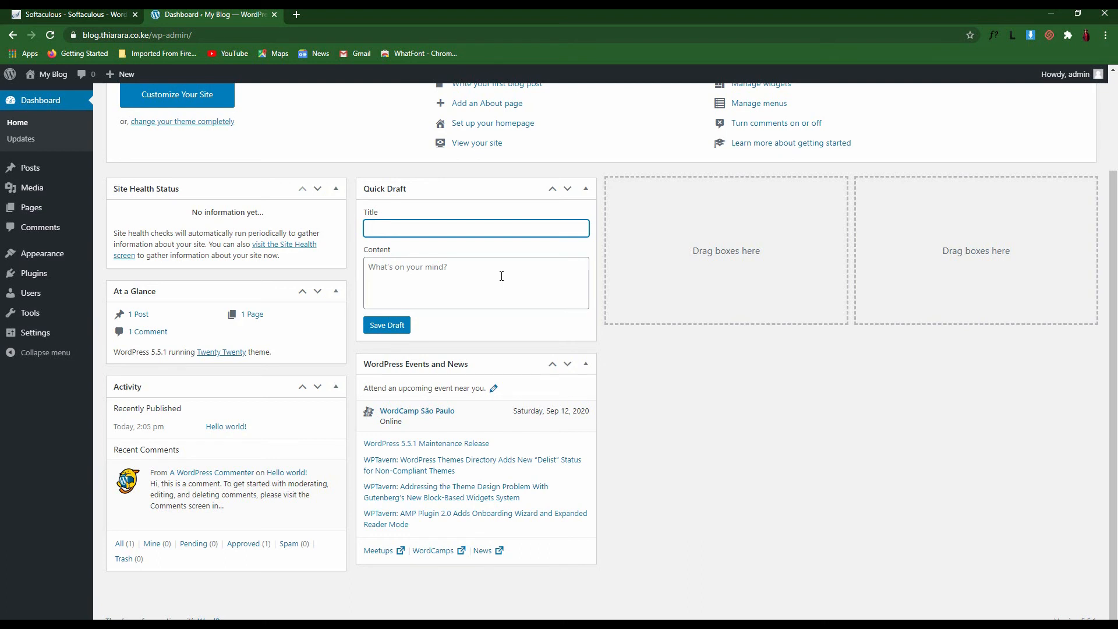
pyautogui.click(178, 391)
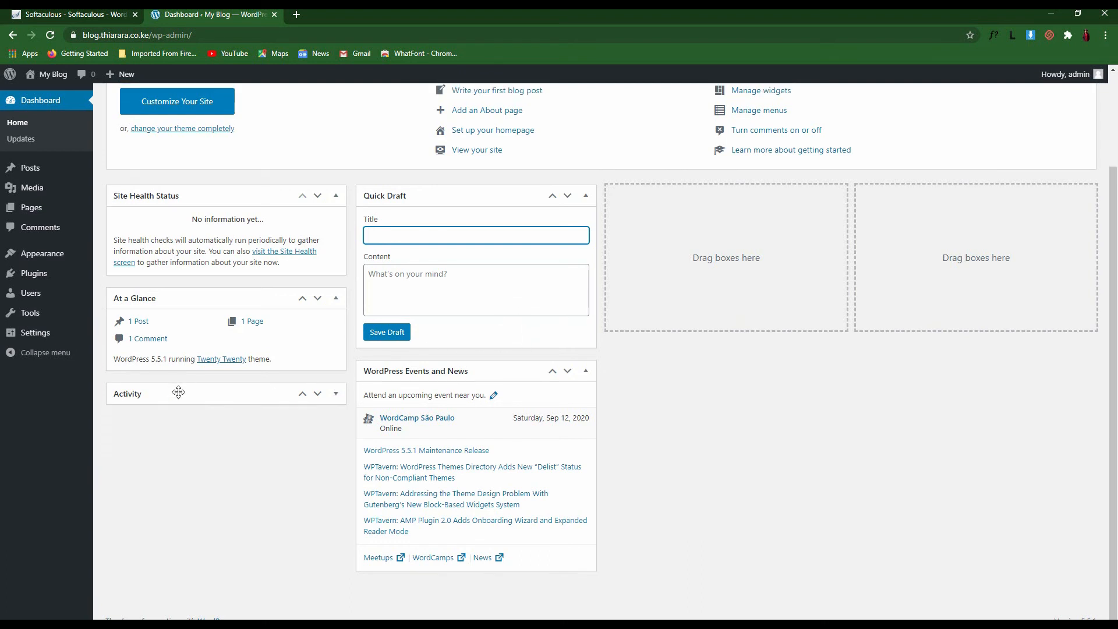
pyautogui.click(178, 392)
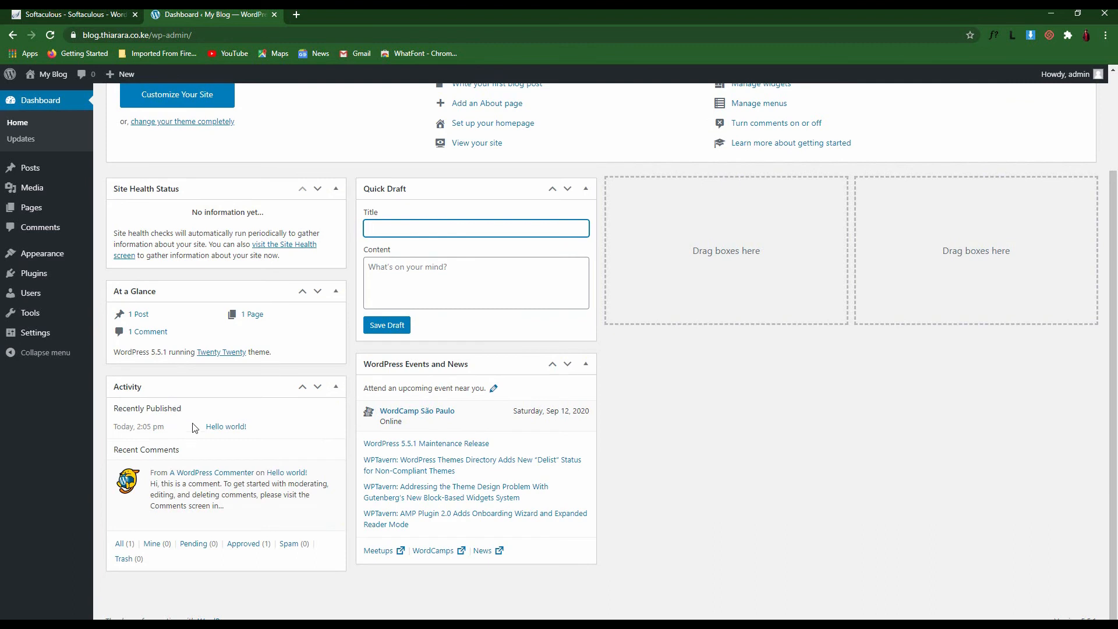
pyautogui.moveTo(179, 450); pyautogui.dragTo(104, 459)
pyautogui.click(218, 588)
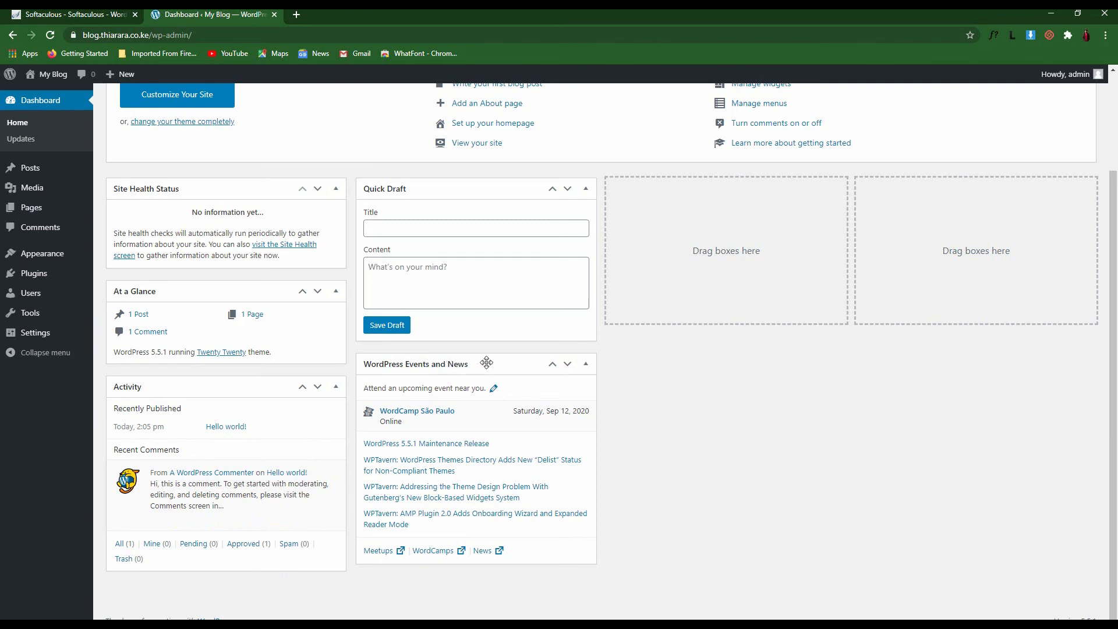
# Drag Activity into the third column and WordPress Events and News into the fourth
pyautogui.moveTo(480, 362)
pyautogui.mouseDown()
pyautogui.moveTo(423, 362)
pyautogui.moveTo(468, 363)
pyautogui.mouseUp()
pyautogui.moveTo(483, 364); pyautogui.dragTo(750, 186)
pyautogui.moveTo(256, 389); pyautogui.dragTo(937, 279)
pyautogui.moveTo(804, 518); pyautogui.dragTo(978, 315)
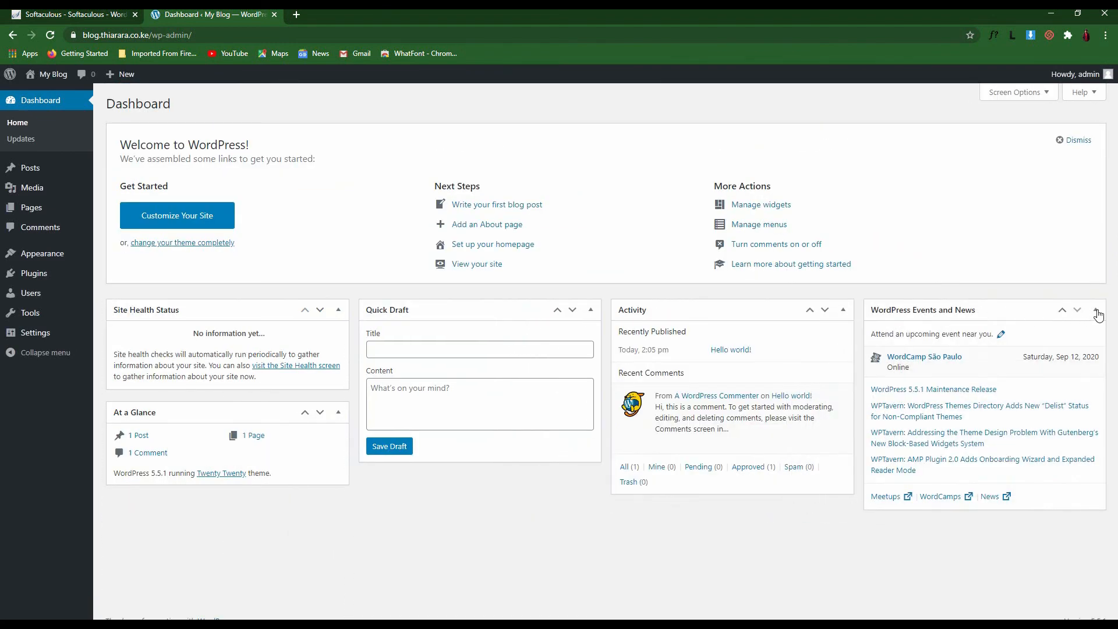
# Collapse the Events and News, Activity, Quick Draft and Site Health Status boxes
pyautogui.click(1095, 310)
pyautogui.click(843, 309)
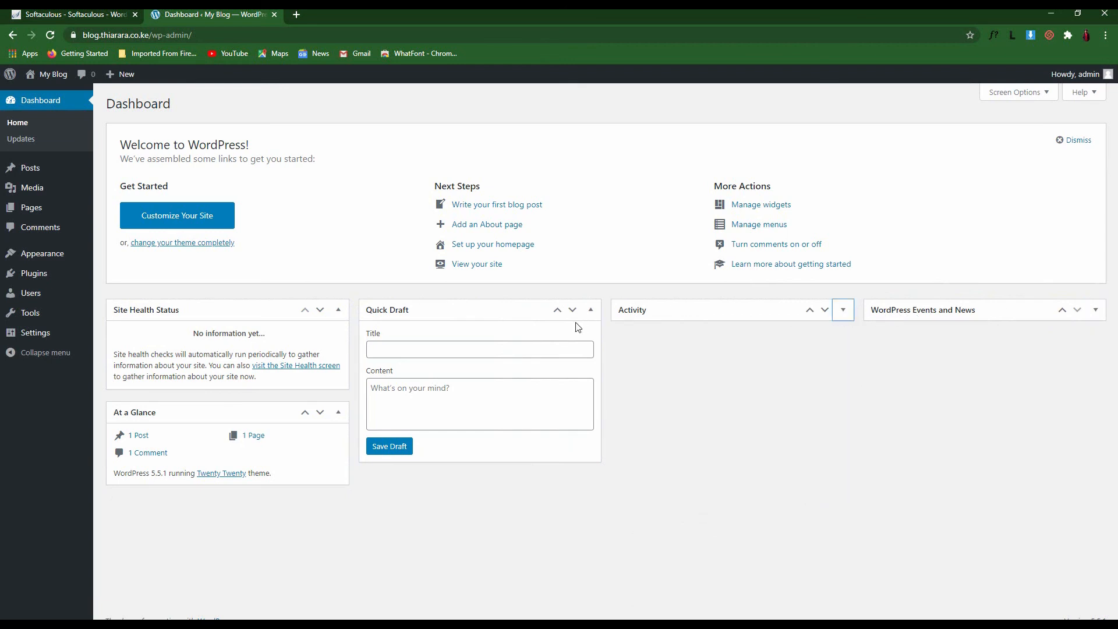
pyautogui.click(591, 309)
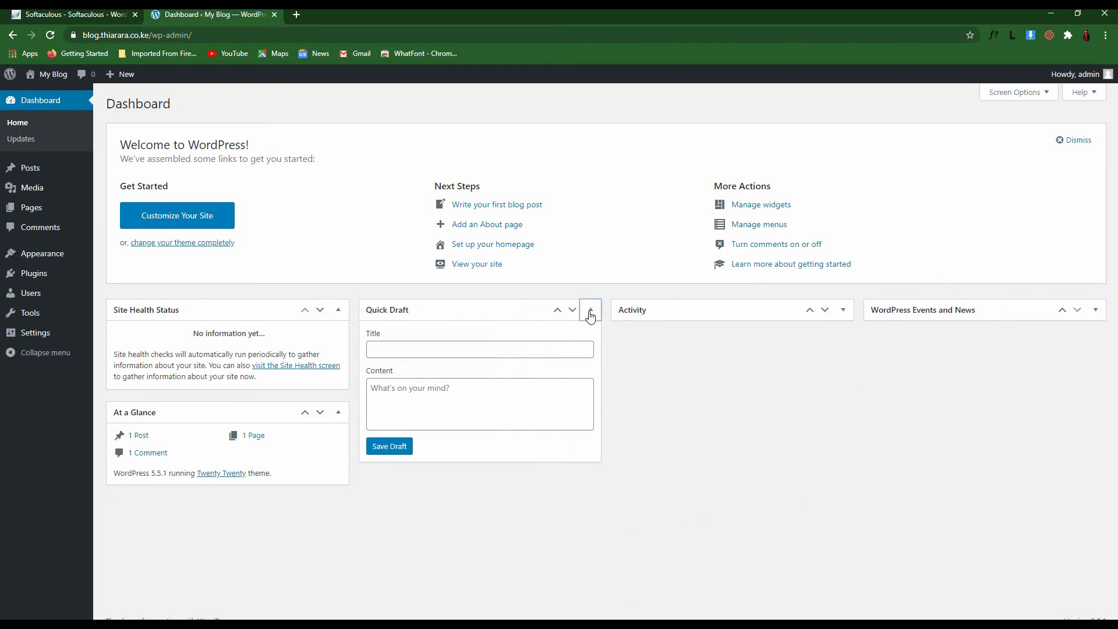
pyautogui.click(338, 310)
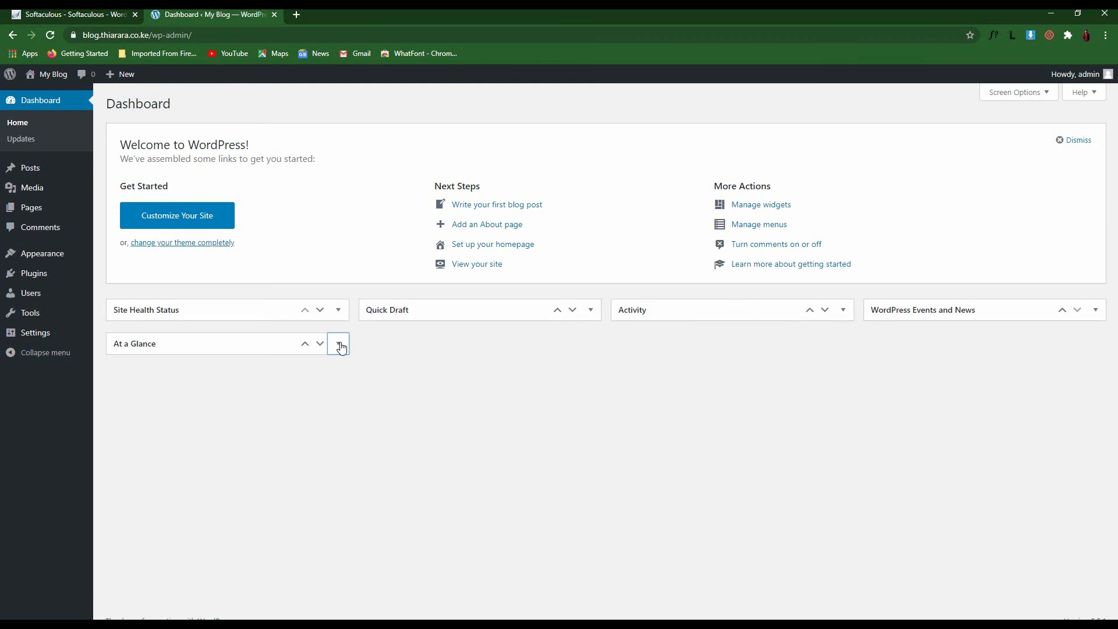
pyautogui.click(343, 347)
pyautogui.click(339, 312)
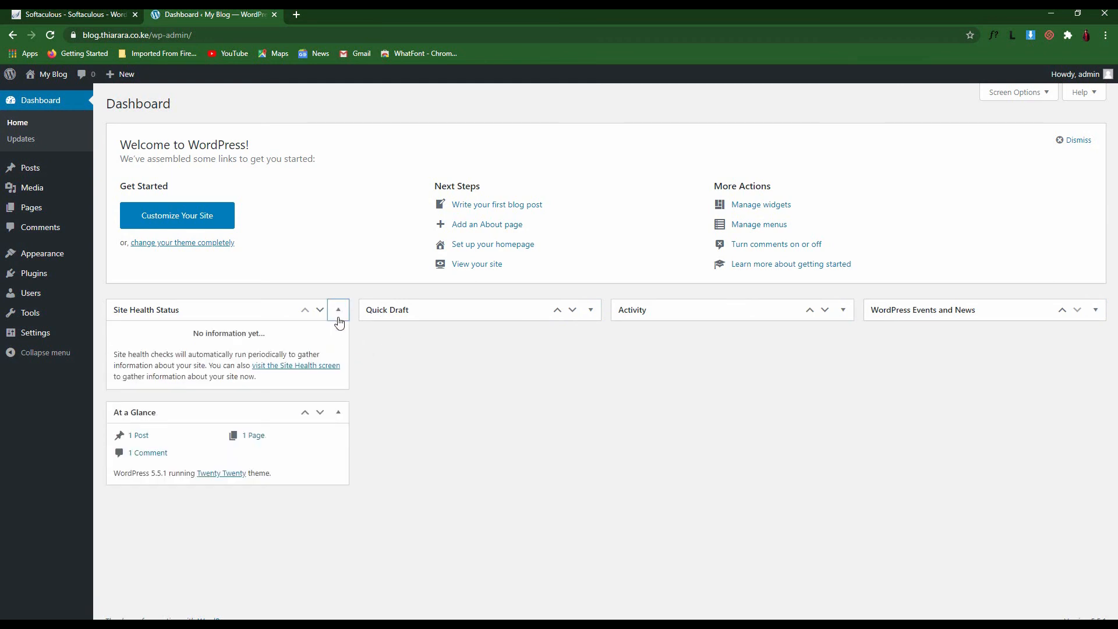
pyautogui.click(340, 313)
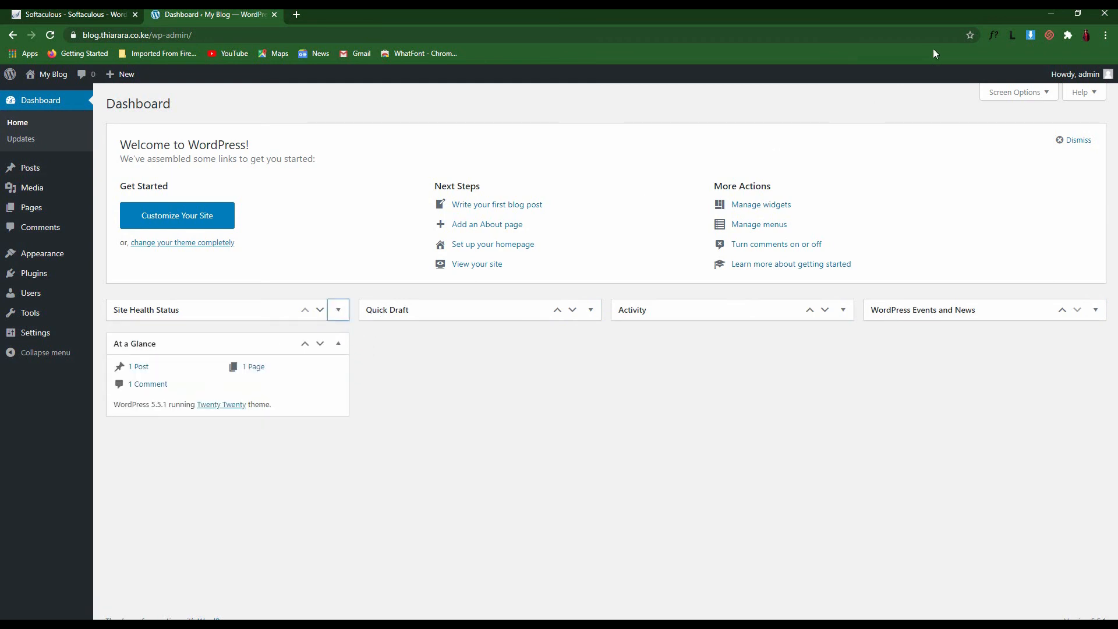
# In Screen Options, uncheck Welcome, Events and News, Activity, Site Health Status and Quick Draft
pyautogui.click(1023, 92)
pyautogui.click(480, 117)
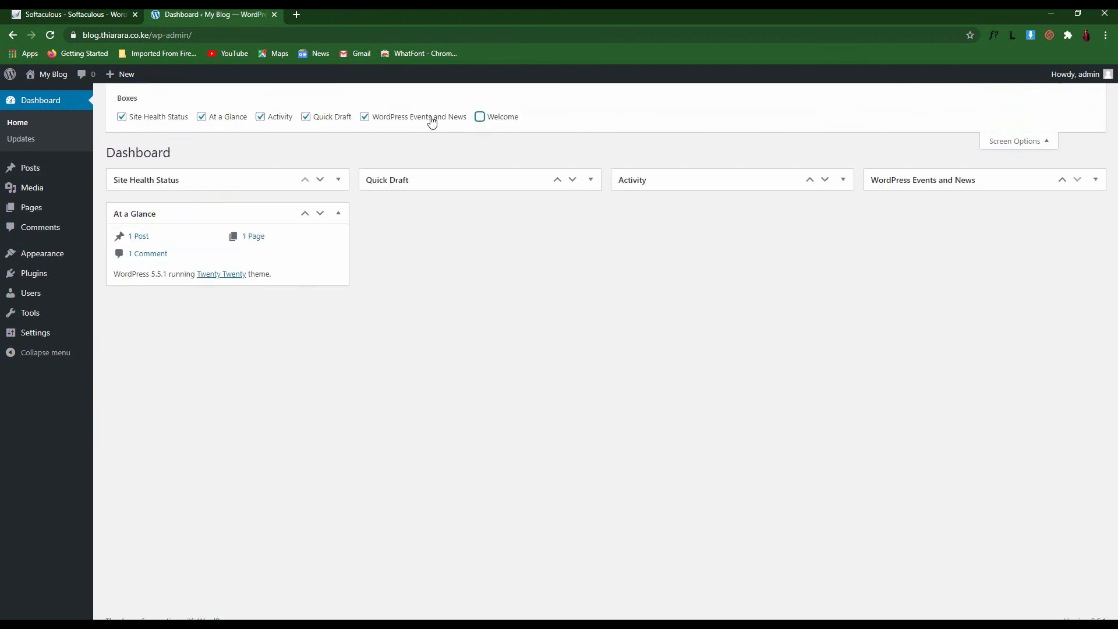
pyautogui.click(365, 117)
pyautogui.click(261, 117)
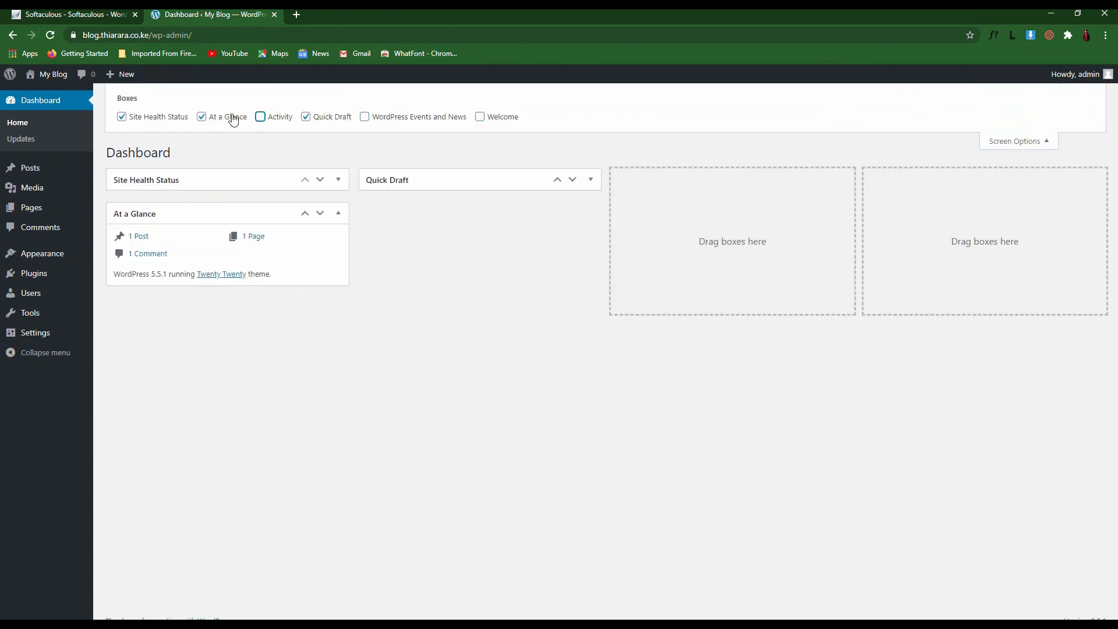
pyautogui.click(138, 118)
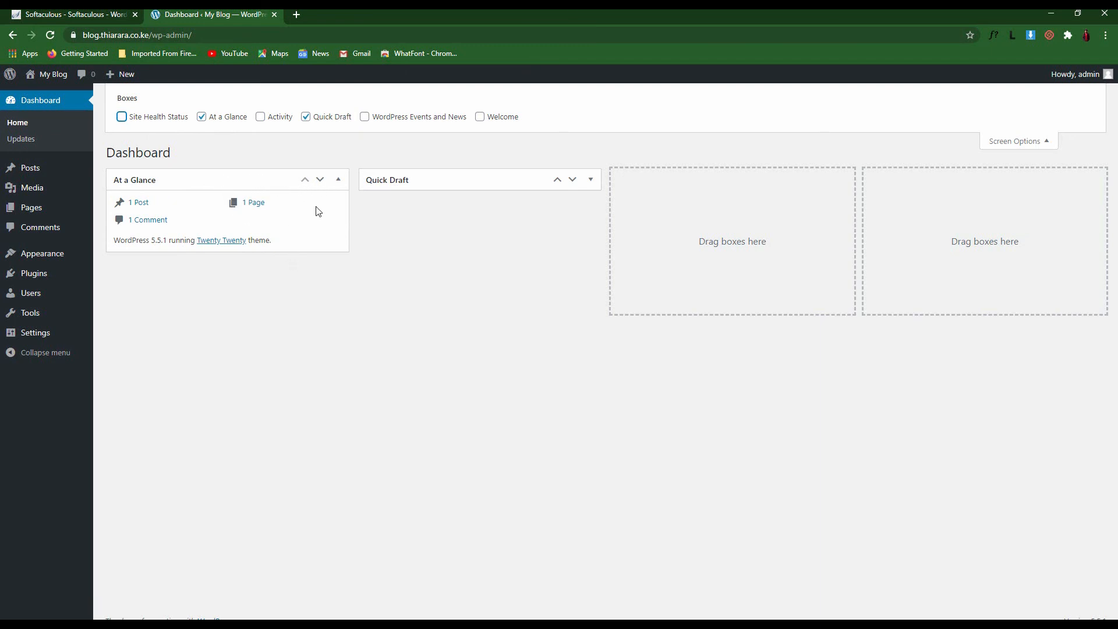
pyautogui.moveTo(159, 205); pyautogui.dragTo(126, 220)
pyautogui.moveTo(268, 203); pyautogui.dragTo(241, 206)
pyautogui.click(304, 240)
pyautogui.click(306, 117)
pyautogui.click(306, 117)
pyautogui.click(306, 117)
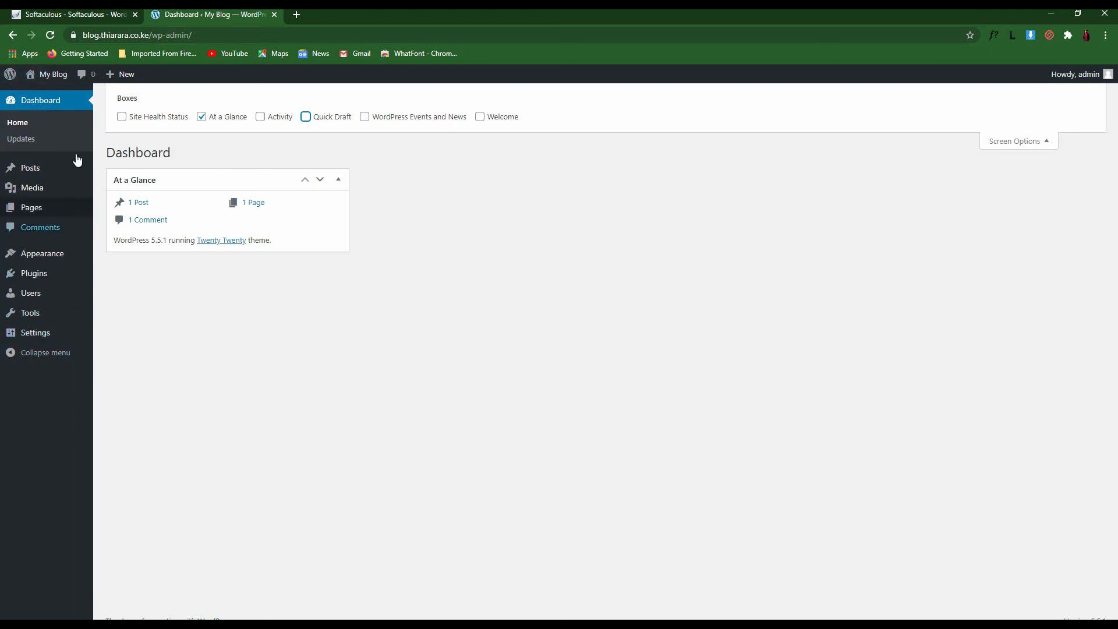
# Open the My Blog front page in a new tab, scroll through it, then return to the Dashboard tab
pyautogui.moveTo(63, 83)
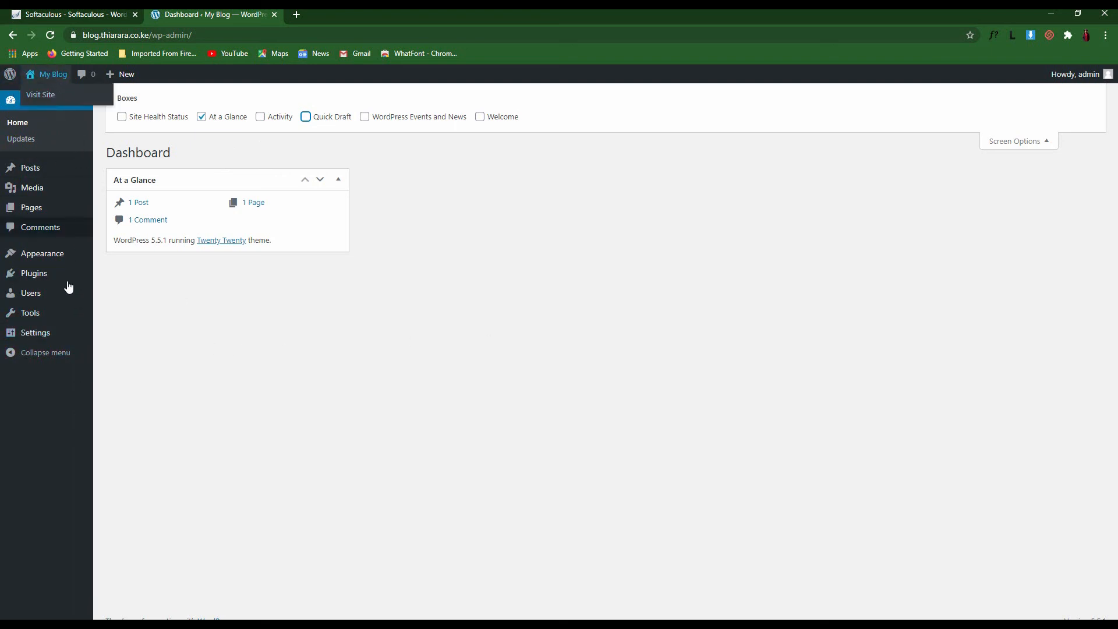
pyautogui.moveTo(50, 174)
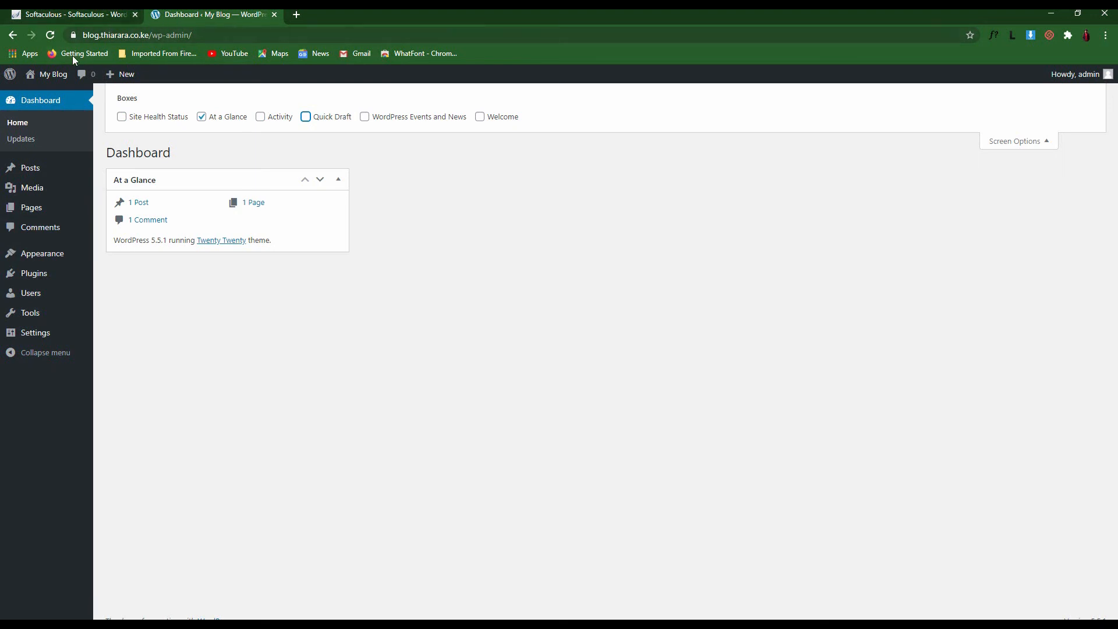
pyautogui.rightClick(50, 74)
pyautogui.click(71, 79)
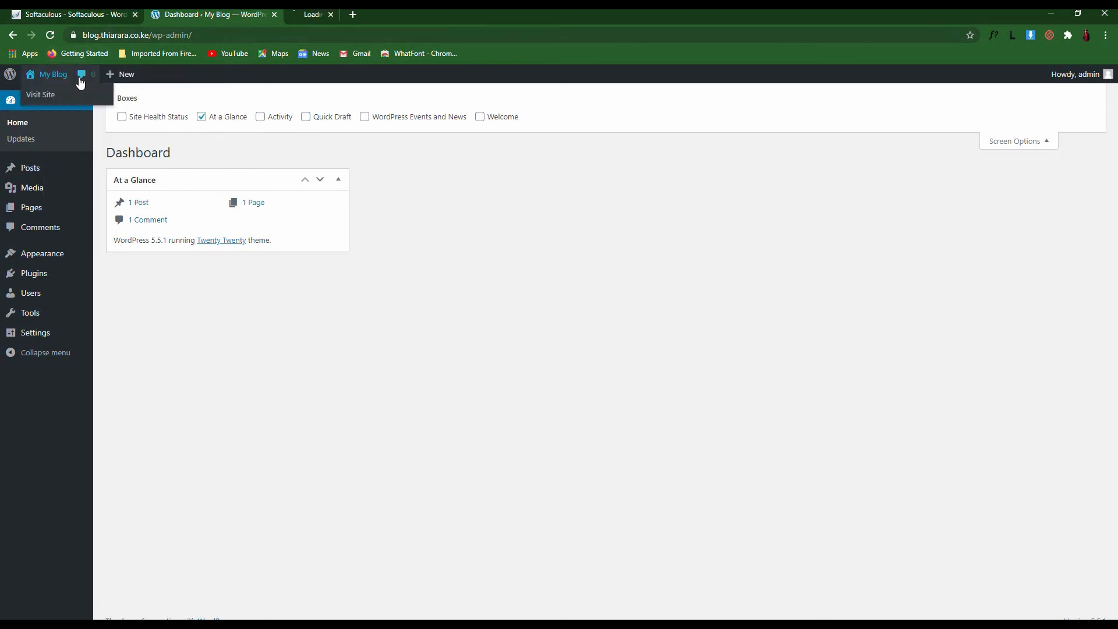
pyautogui.click(317, 18)
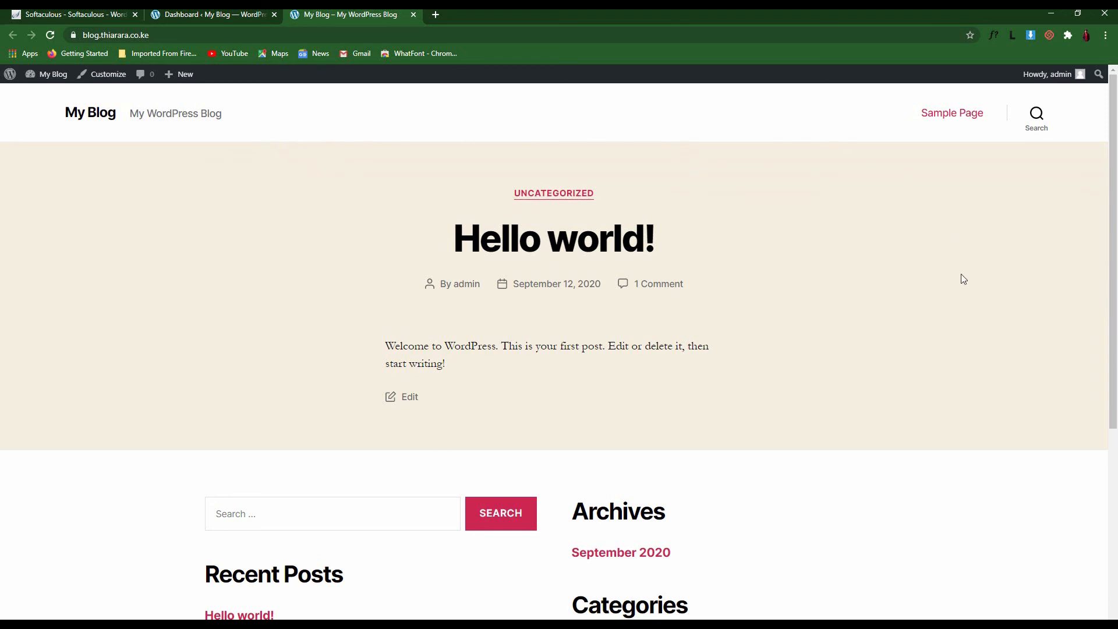
pyautogui.scroll(-5, 964, 280)
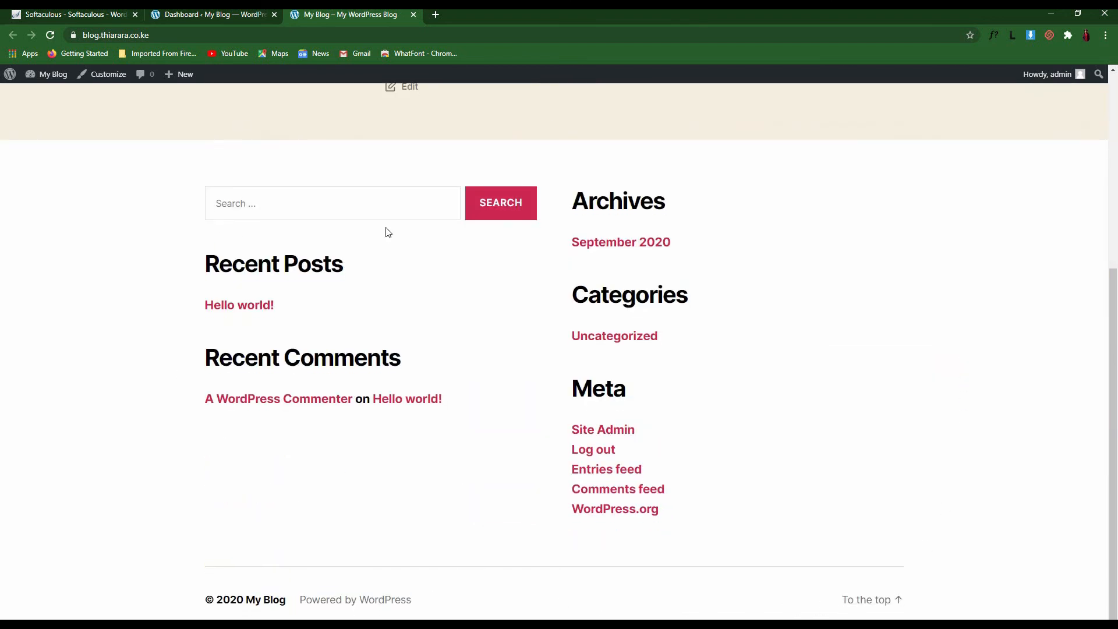
pyautogui.click(209, 14)
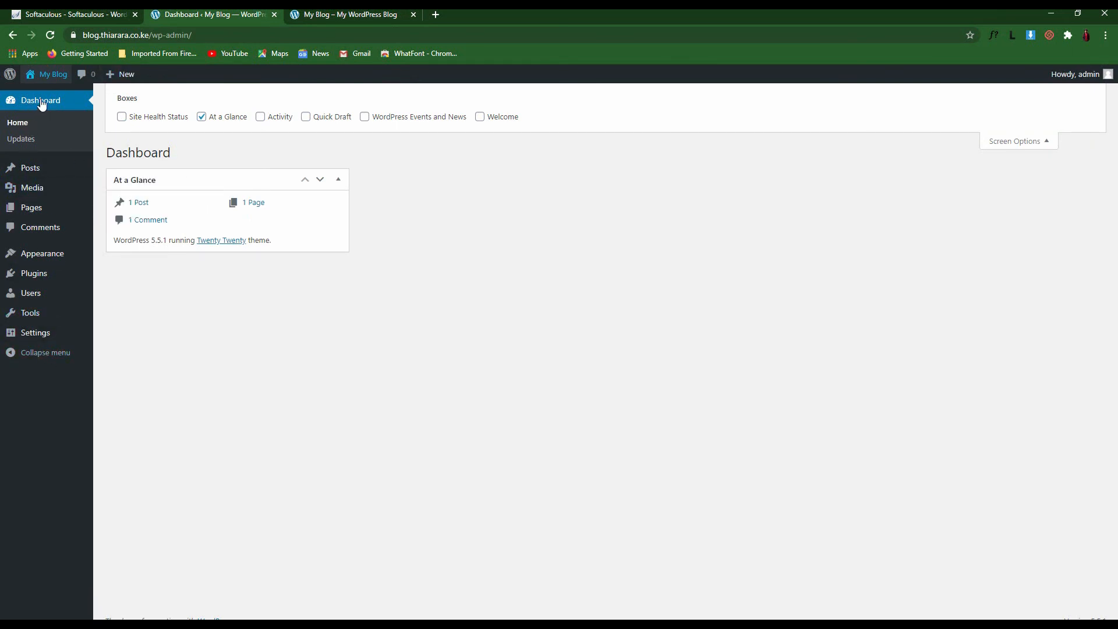
# Review the installed Akismet Anti-Spam and Hello Dolly plugins, then return to Dashboard Home
pyautogui.click(46, 282)
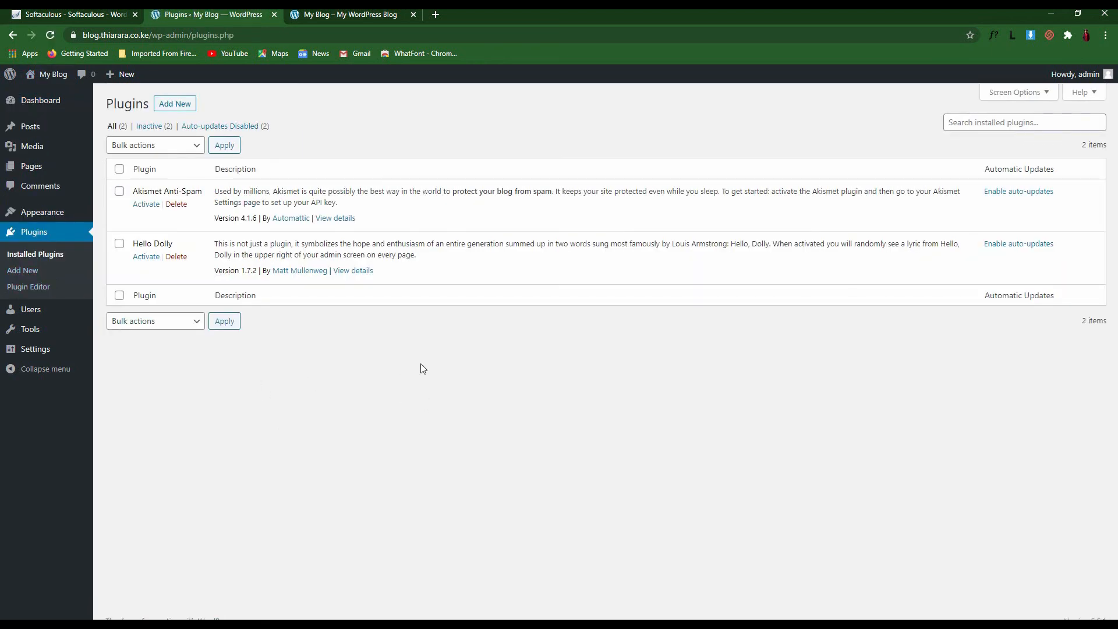
pyautogui.moveTo(41, 101)
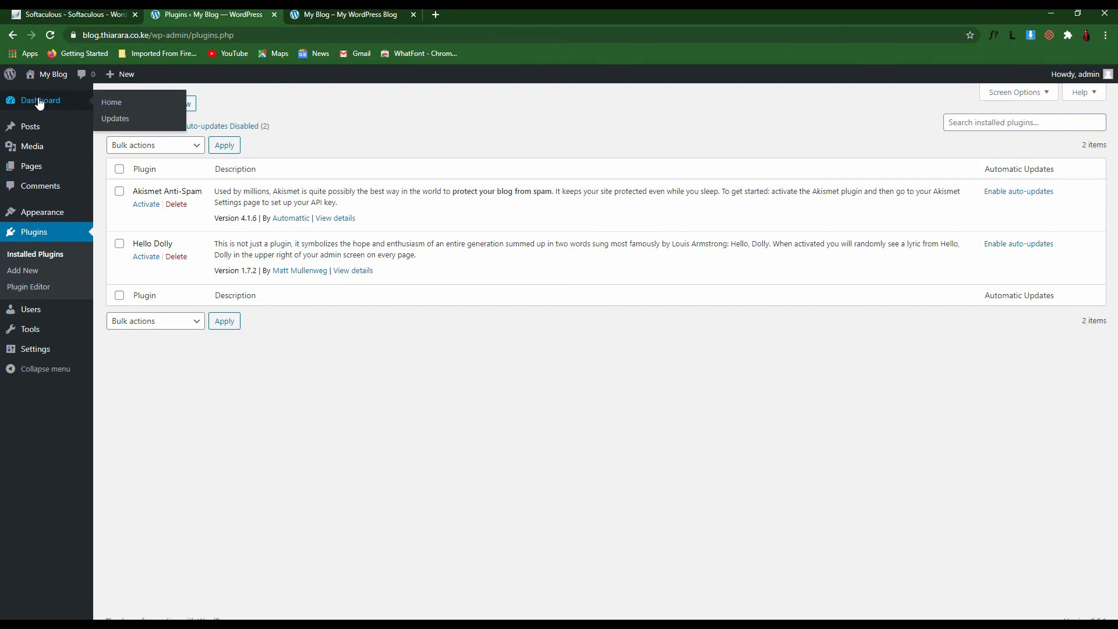
pyautogui.click(36, 103)
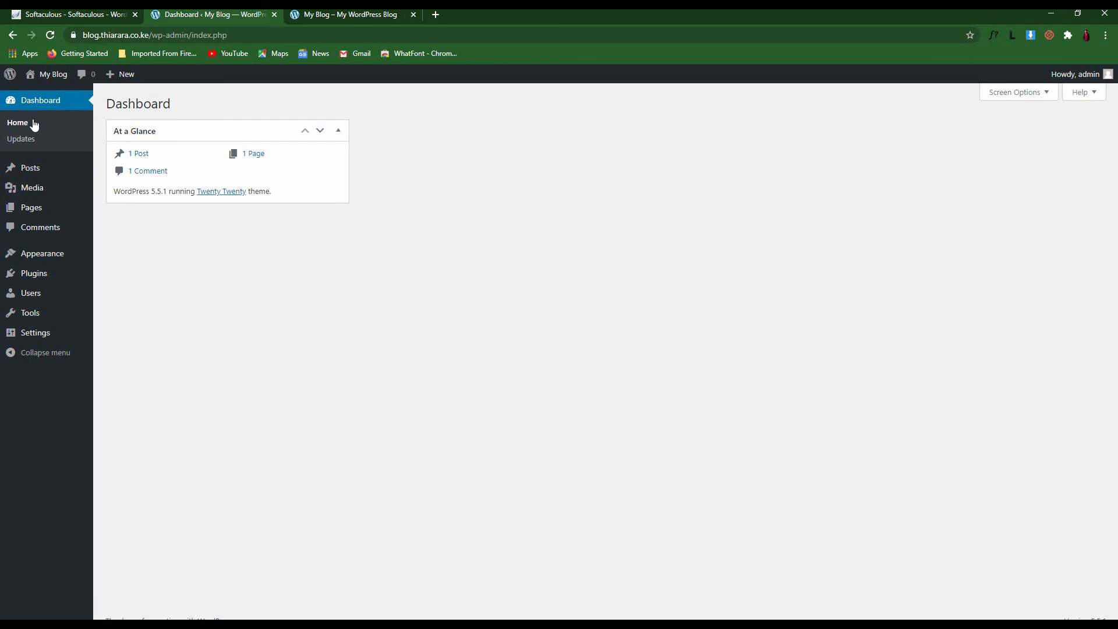
pyautogui.moveTo(33, 123)
pyautogui.mouseDown()
pyautogui.moveTo(7, 119)
pyautogui.moveTo(21, 126)
pyautogui.mouseUp()
# Review the Updates page's last-checked date and the plugins and themes status messages
pyautogui.click(22, 141)
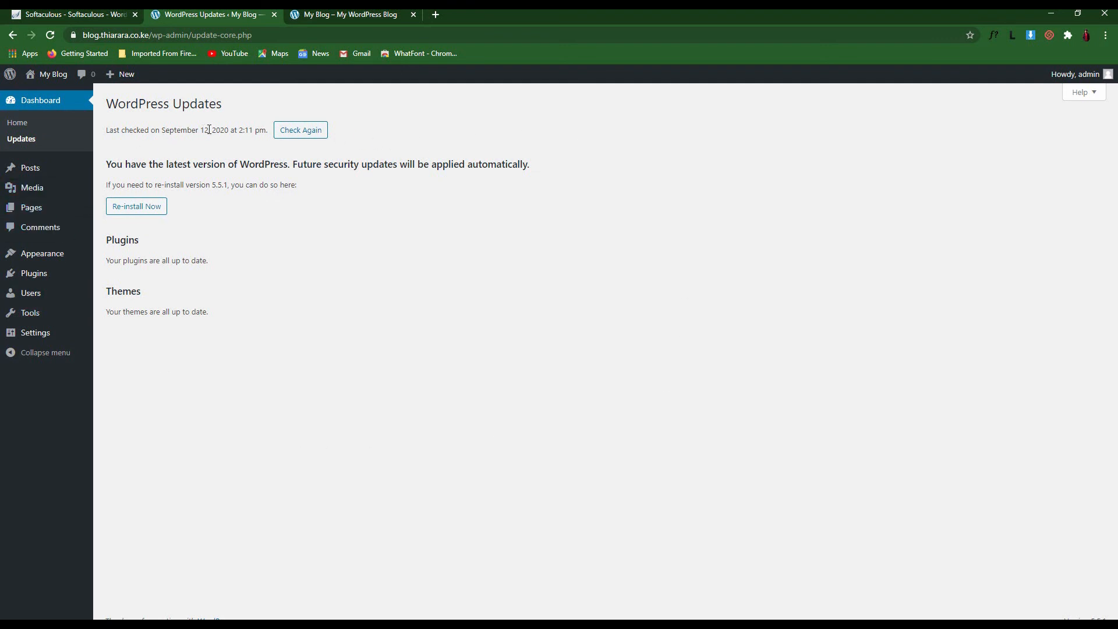
pyautogui.moveTo(265, 128); pyautogui.dragTo(96, 124)
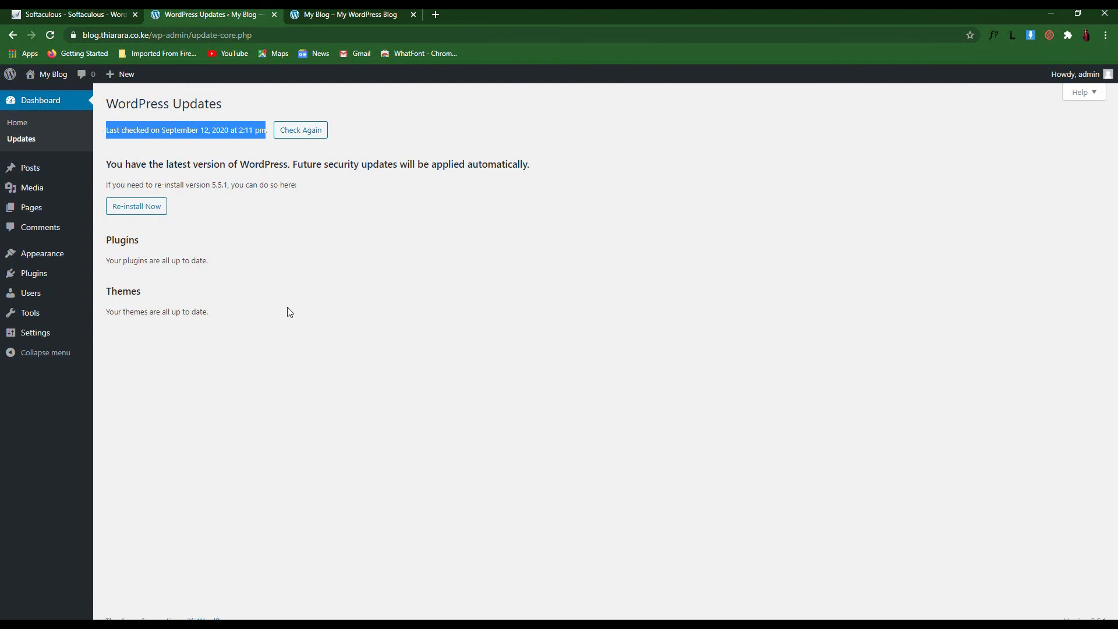
pyautogui.moveTo(209, 260); pyautogui.dragTo(111, 240)
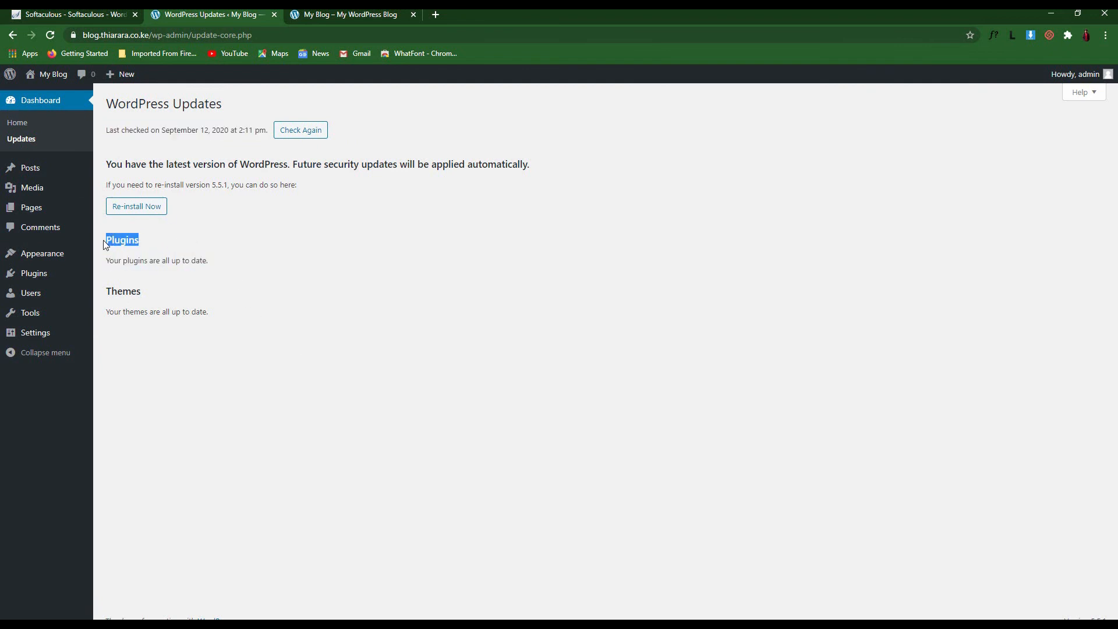
pyautogui.click(163, 245)
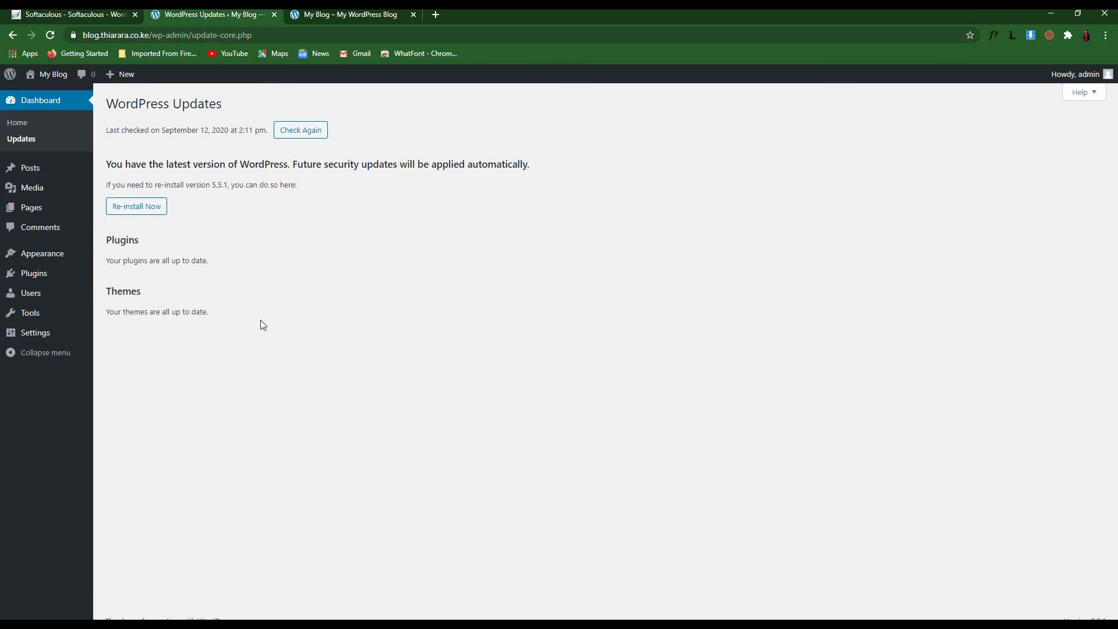
pyautogui.moveTo(139, 289); pyautogui.dragTo(110, 305)
pyautogui.click(214, 297)
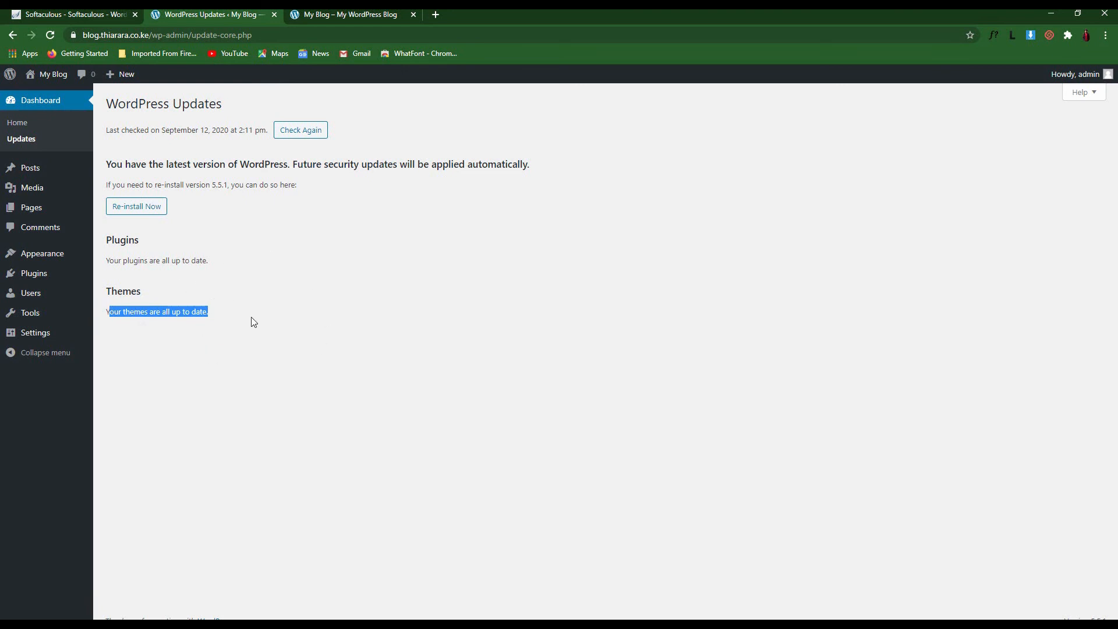
pyautogui.click(252, 284)
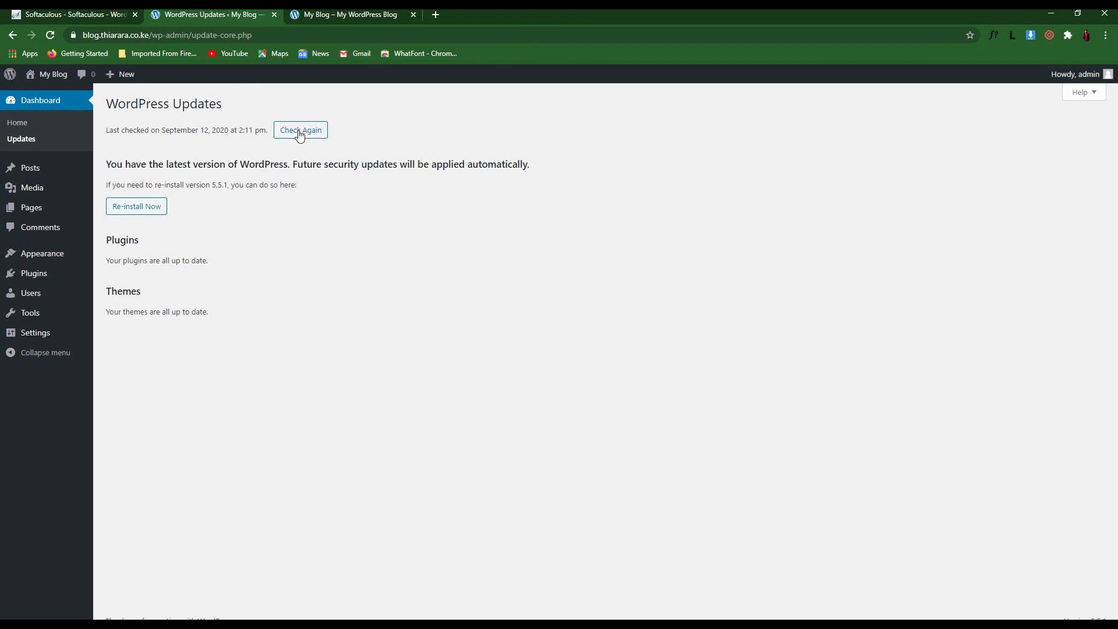
# Re-run the update check to confirm WordPress 5.5.1 is the latest version
pyautogui.click(311, 135)
pyautogui.moveTo(319, 190); pyautogui.dragTo(147, 145)
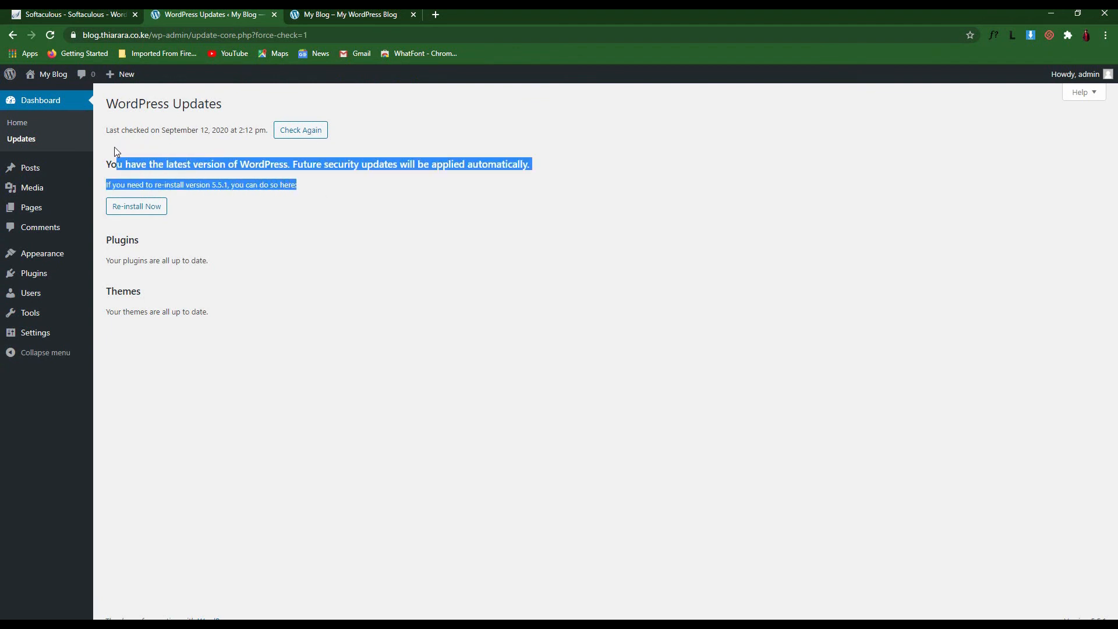
pyautogui.click(324, 214)
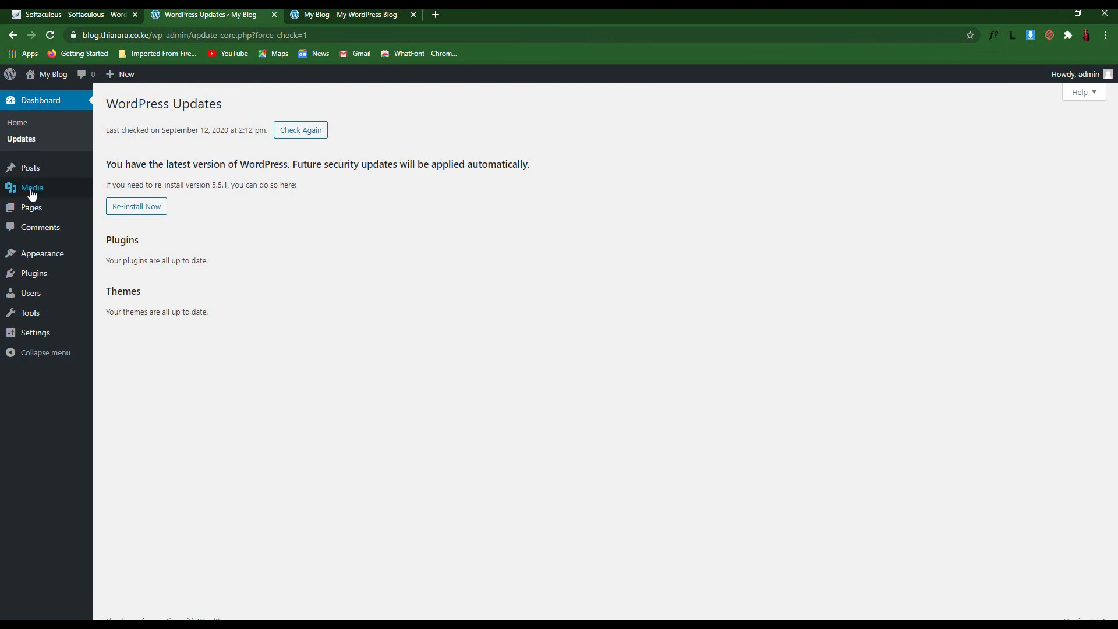
pyautogui.moveTo(30, 169)
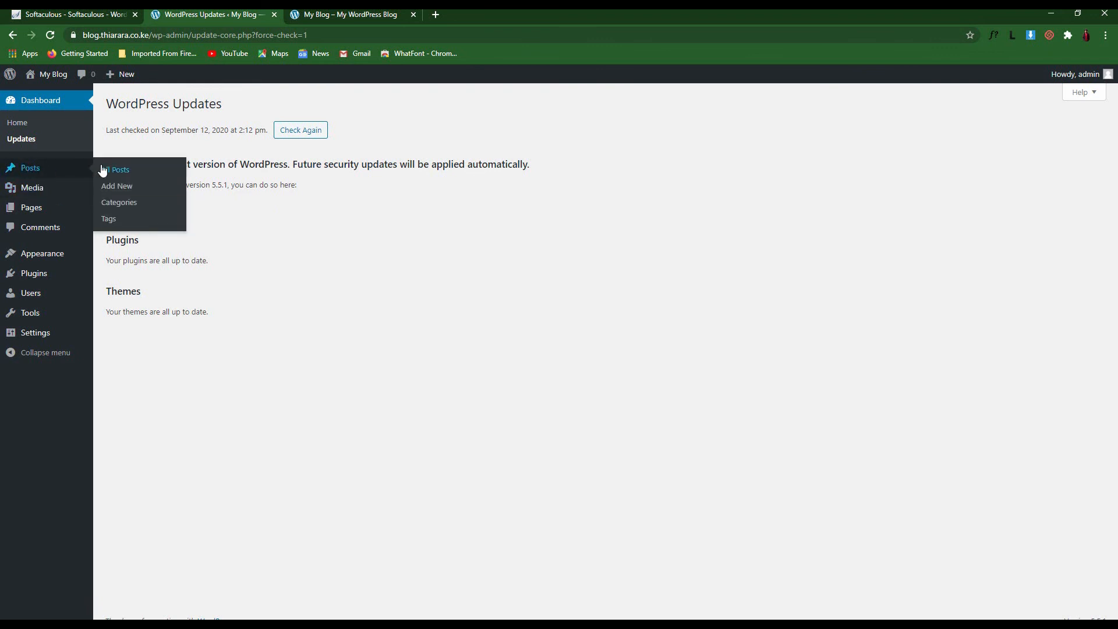
pyautogui.click(353, 13)
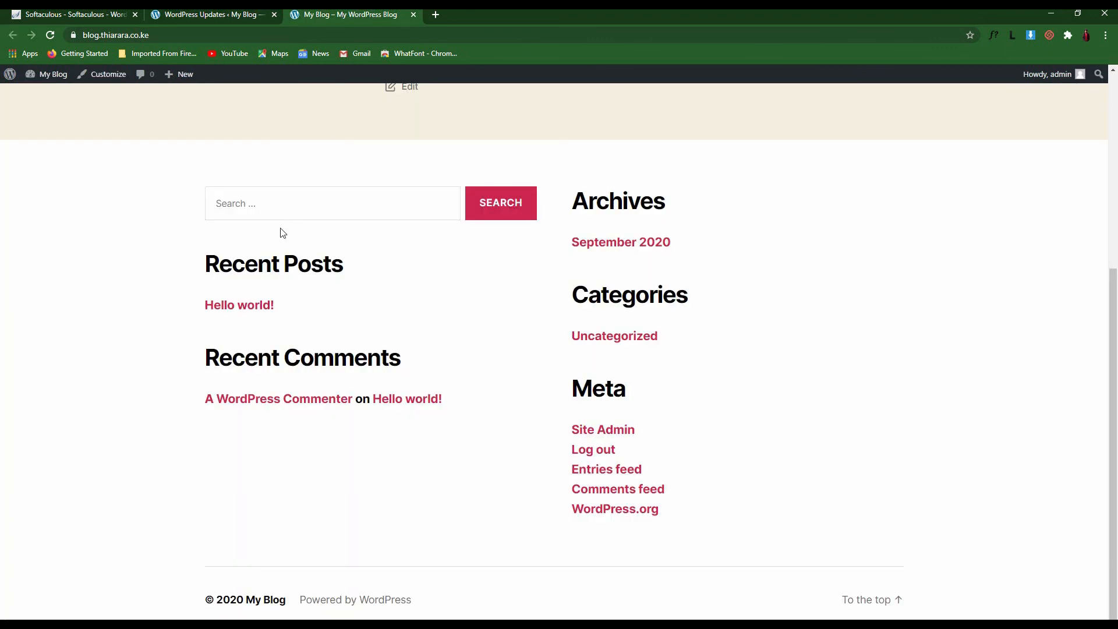
pyautogui.scroll(5, 451, 282)
pyautogui.scroll(-5, 442, 251)
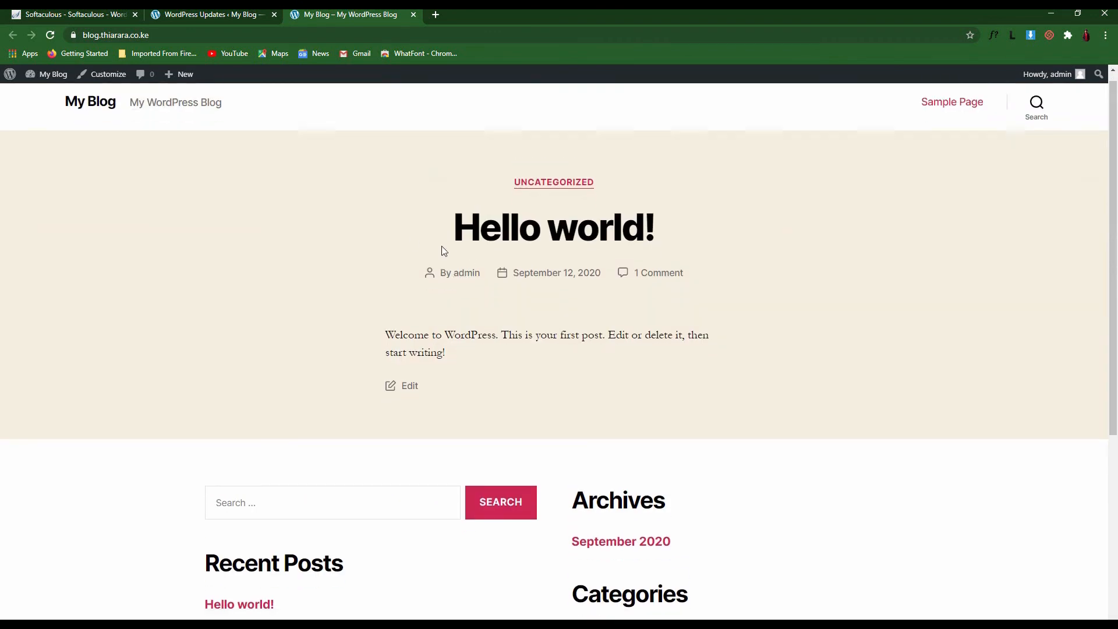
pyautogui.scroll(5, 640, 268)
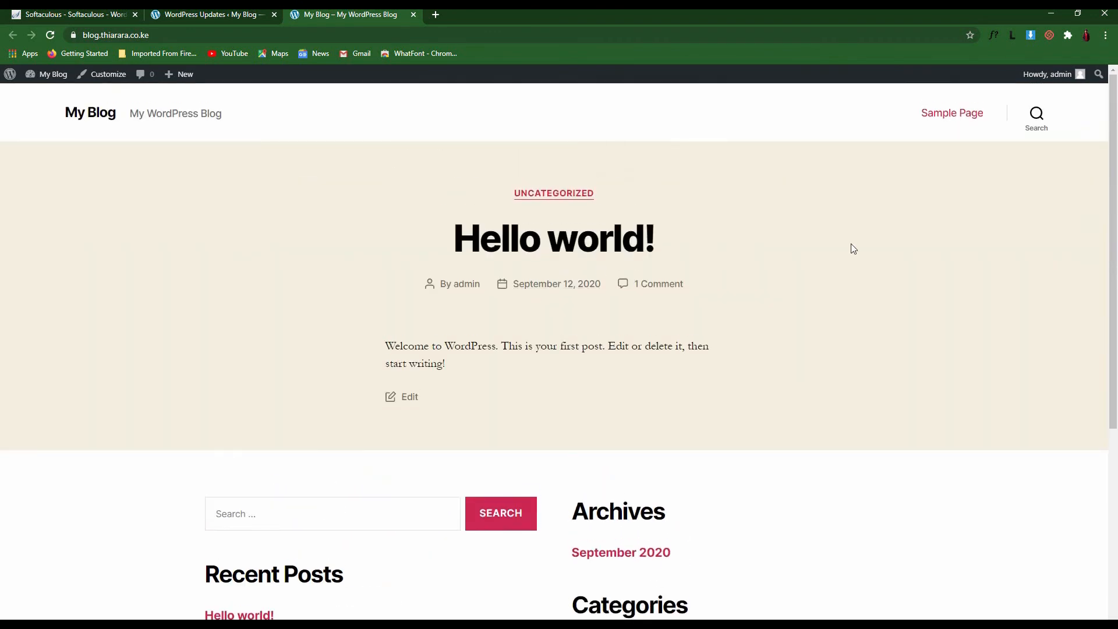
pyautogui.tripleClick(552, 242)
pyautogui.moveTo(354, 292); pyautogui.dragTo(541, 441)
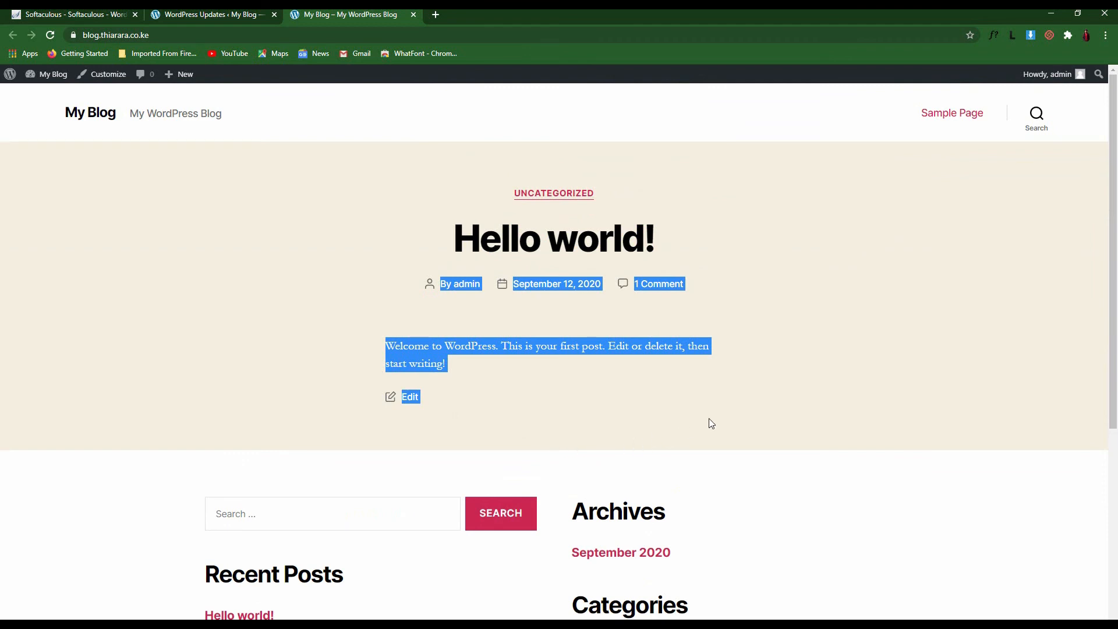
pyautogui.click(850, 310)
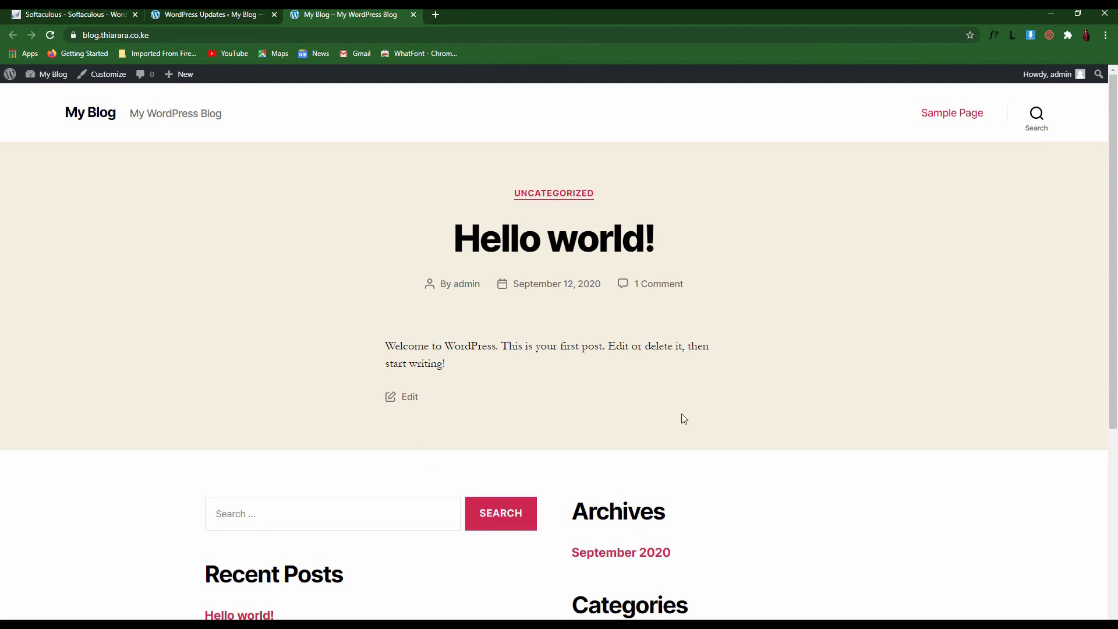
pyautogui.click(217, 16)
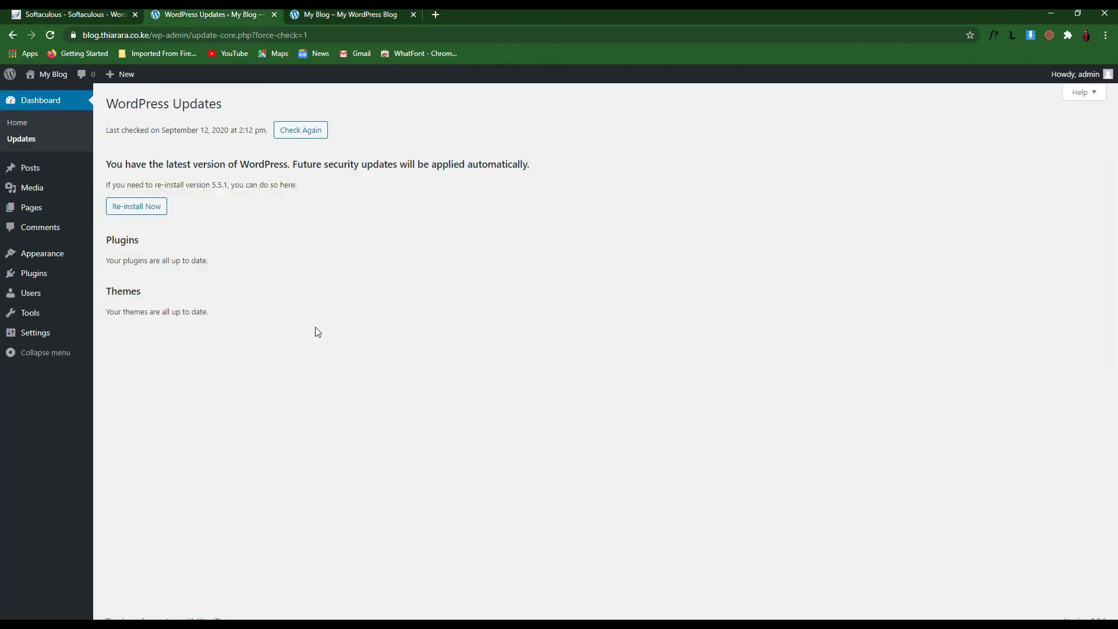
# View All Posts, which lists only Hello world!, and start a new post
pyautogui.moveTo(34, 175)
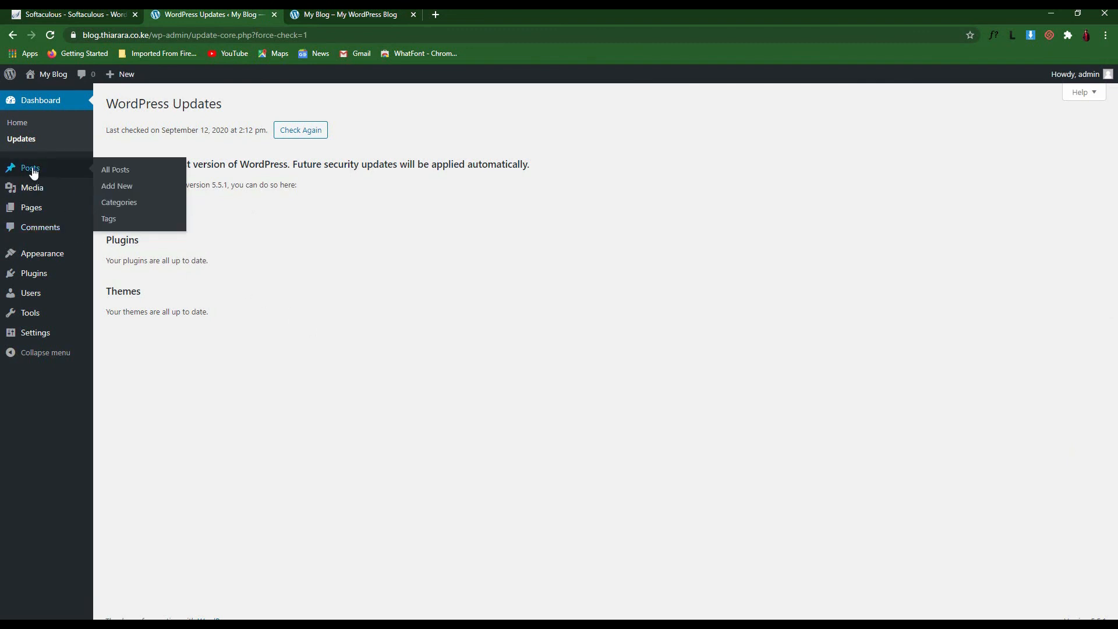
pyautogui.click(37, 170)
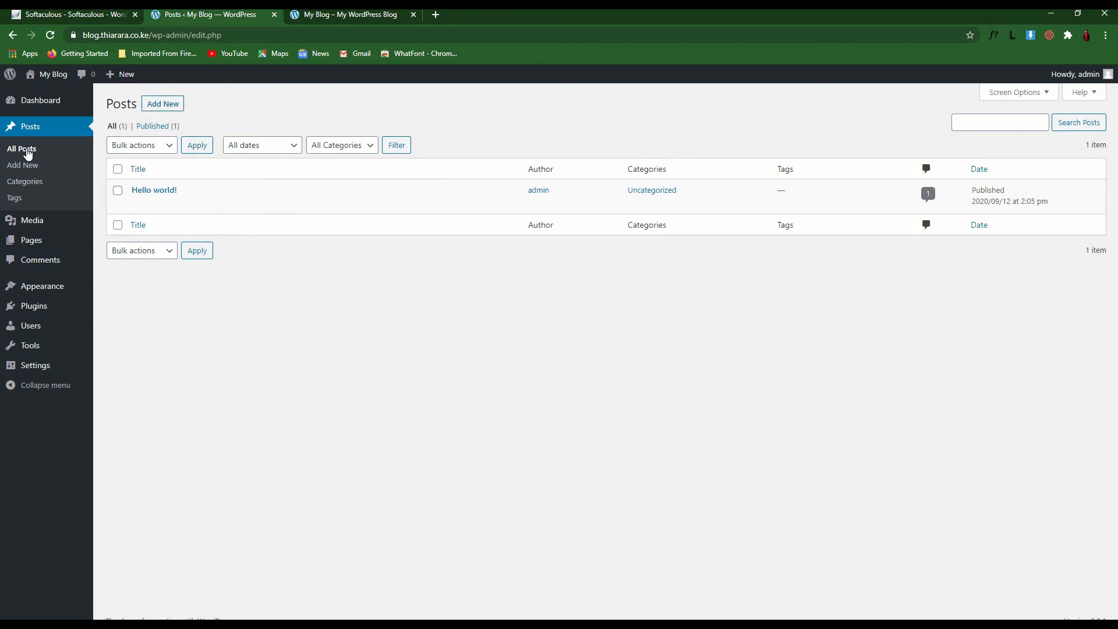
pyautogui.click(159, 104)
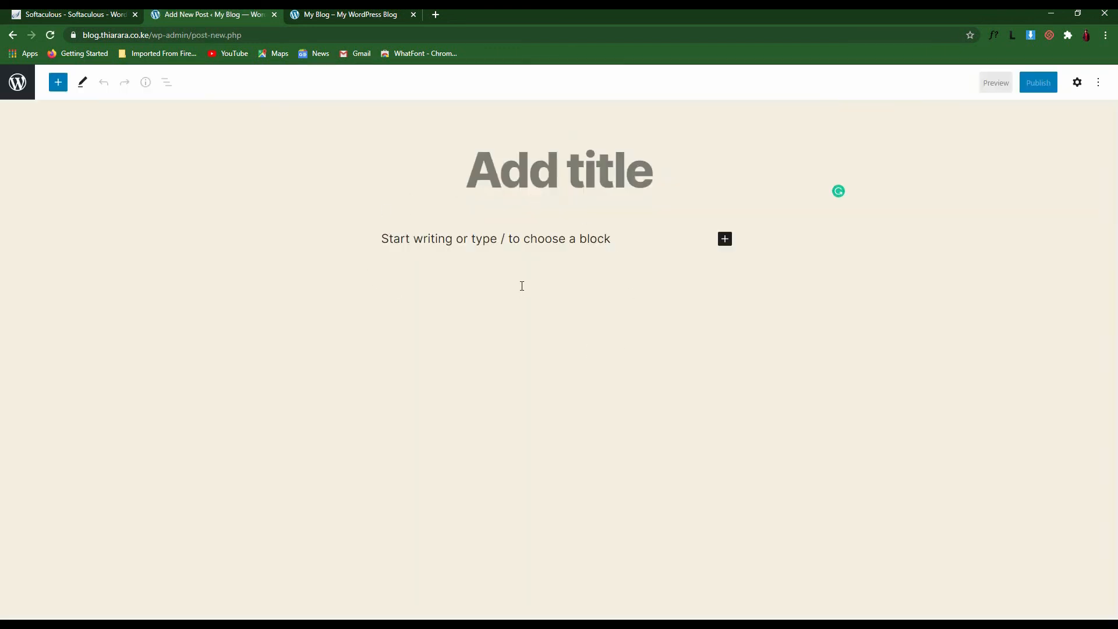
# Title the post 'new test post', replacing the junk text typed first
pyautogui.write('bjzjhzxj')
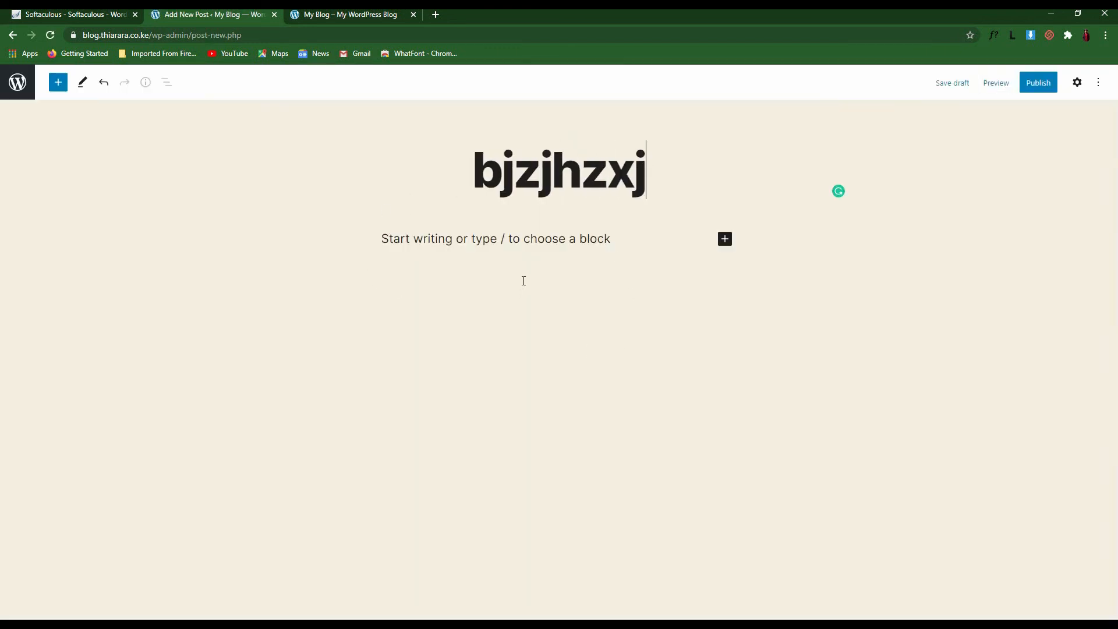
pyautogui.press('BackSpace')
pyautogui.press('BackSpace')
pyautogui.press('BackSpace')
pyautogui.press('BackSpace')
pyautogui.press('BackSpace')
pyautogui.press('BackSpace')
pyautogui.press('BackSpace')
pyautogui.press('BackSpace')
pyautogui.write('n')
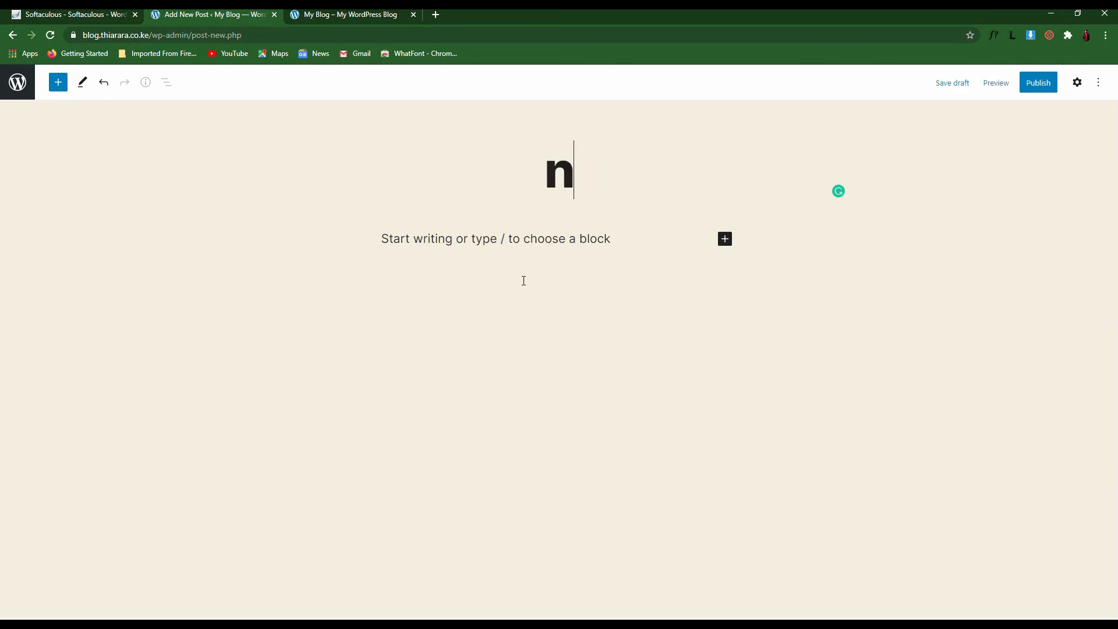
pyautogui.write('ew test post')
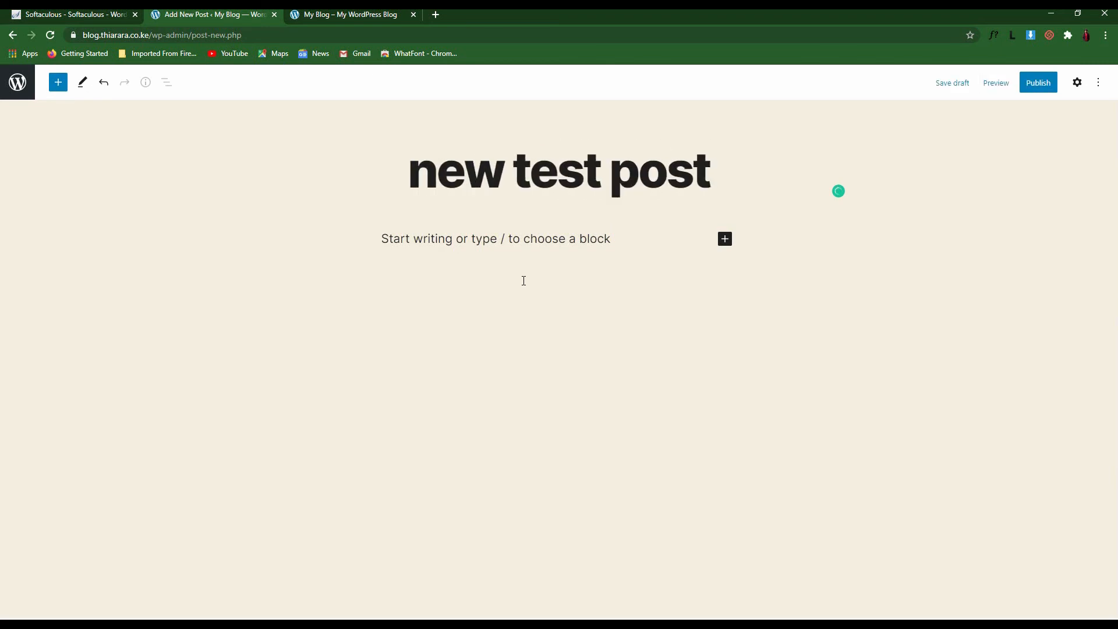
pyautogui.press('Return')
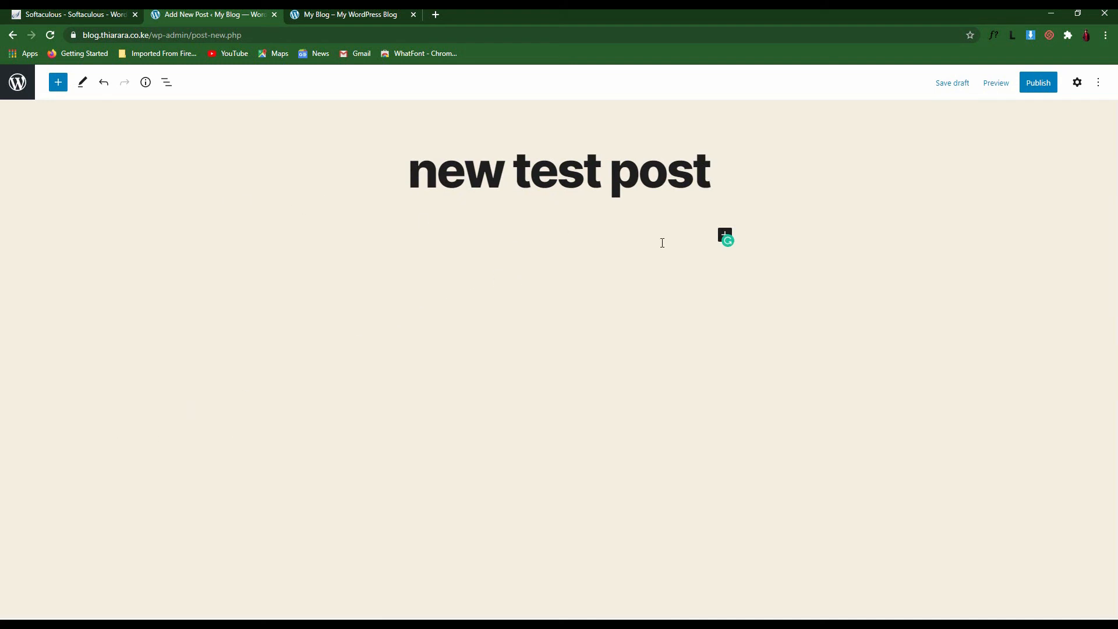
# Add Paragraph blocks with the placeholder text dhcasdb, dfbdas,fi and dfm;dl
pyautogui.click(750, 284)
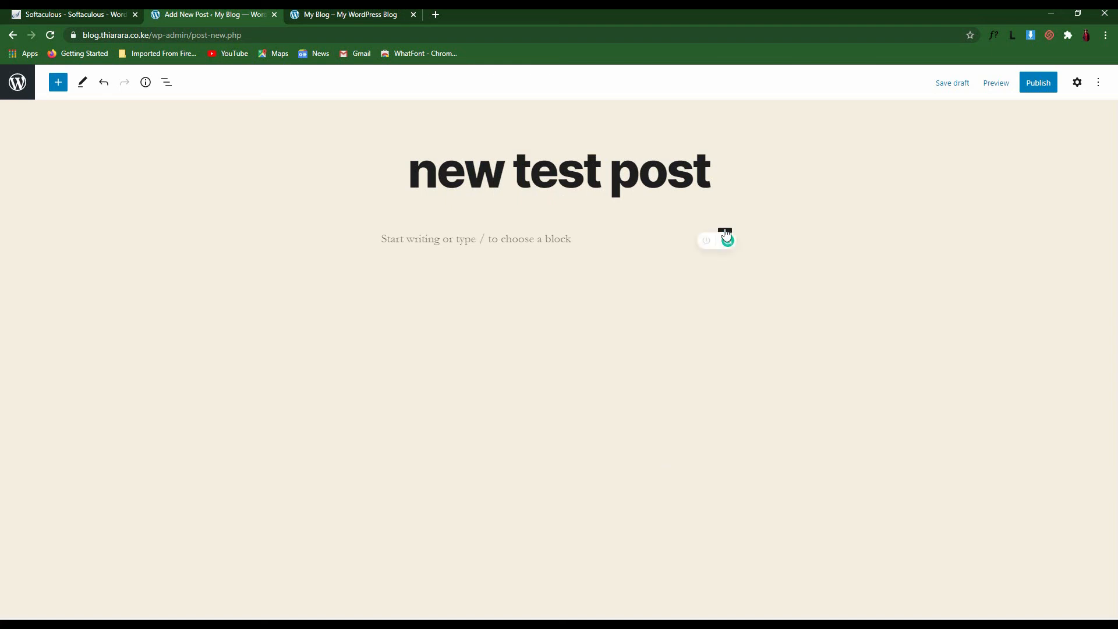
pyautogui.click(725, 234)
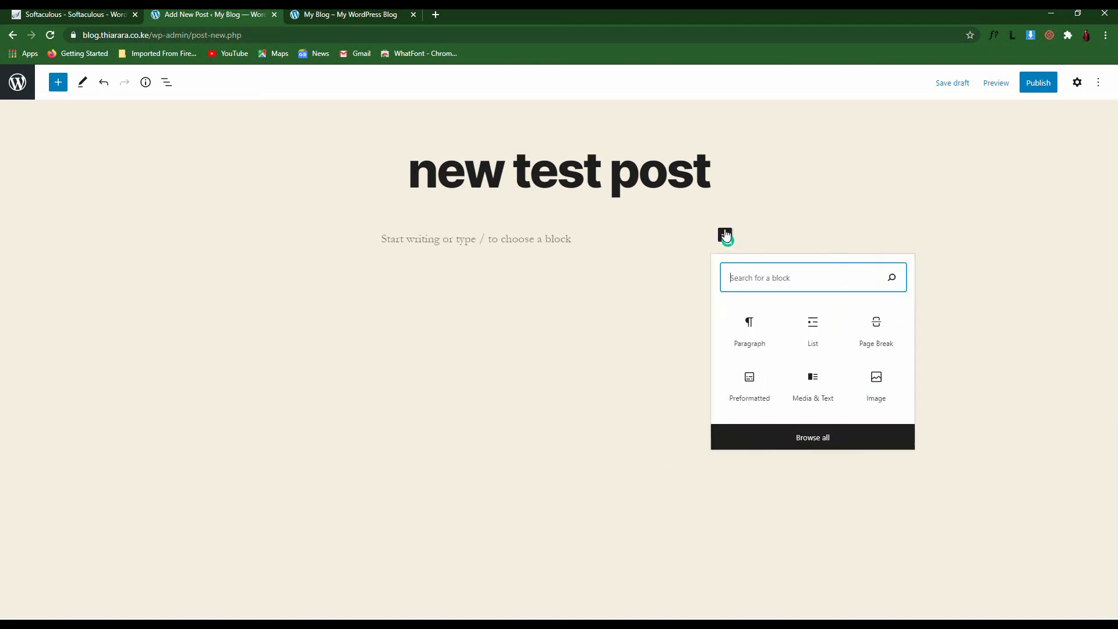
pyautogui.click(750, 344)
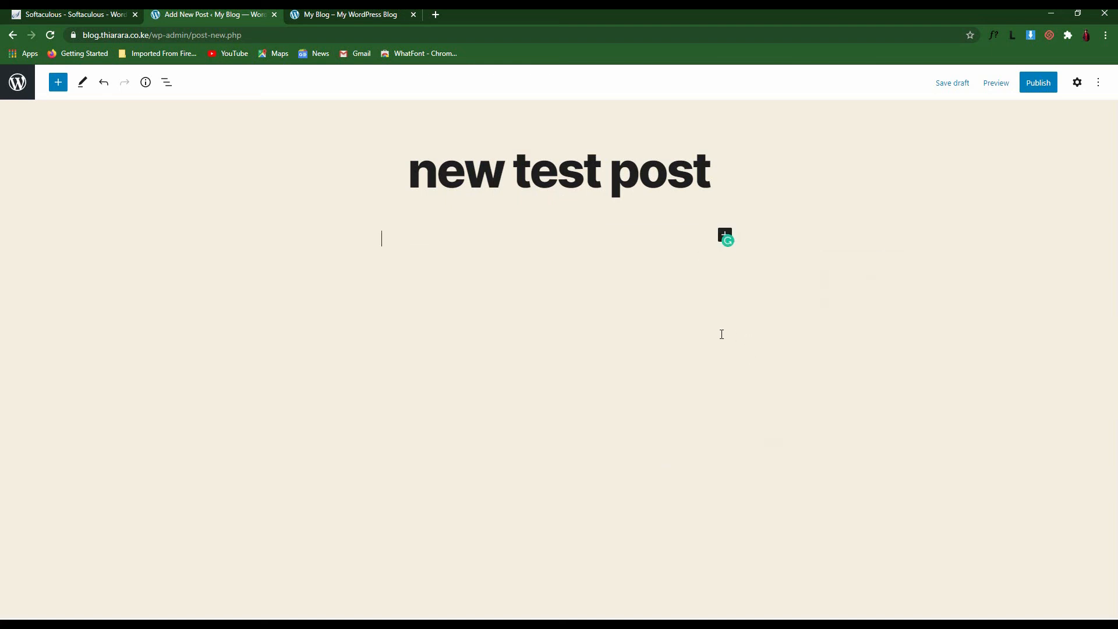
pyautogui.write('dhcasdb')
pyautogui.press('Return')
pyautogui.write('dfbdas,')
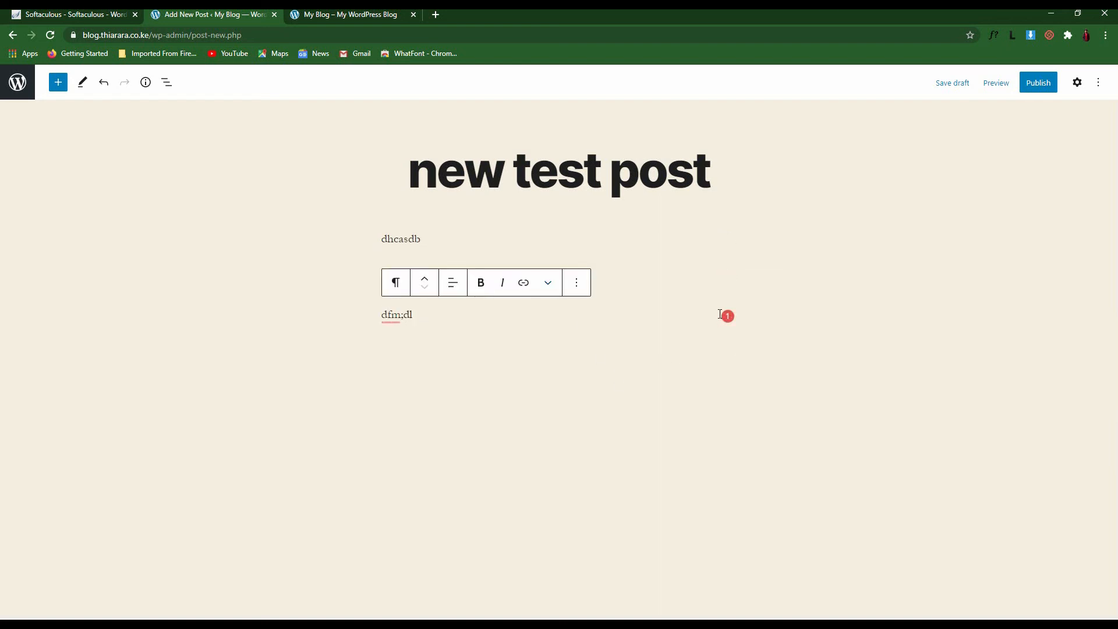
# Browse the full block library, checking the dfm;dl paragraph in between
pyautogui.click(57, 82)
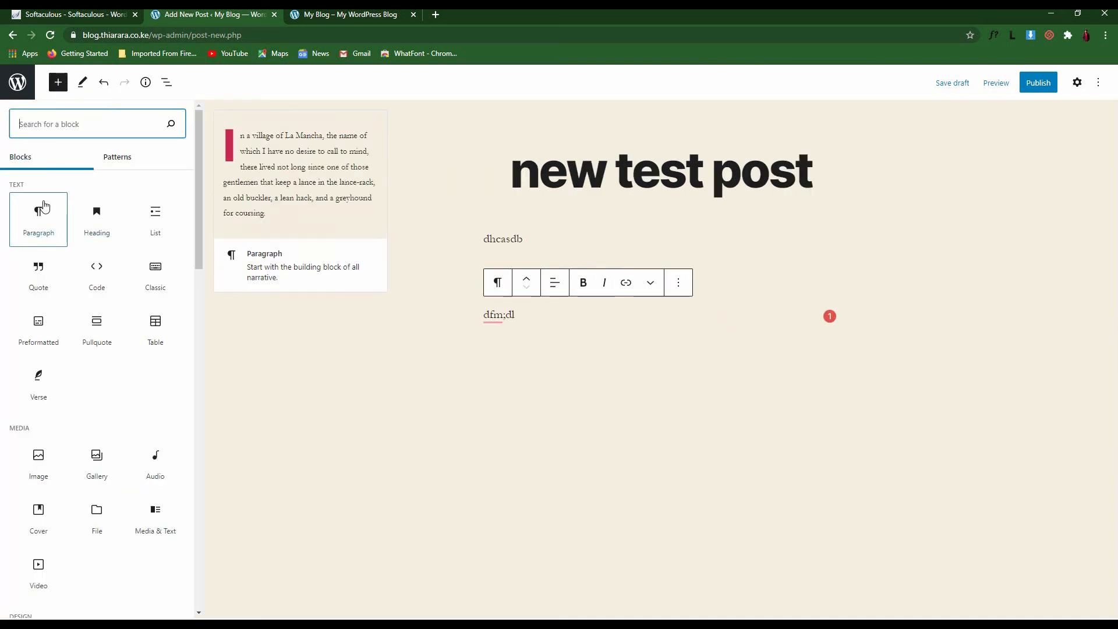
pyautogui.click(288, 168)
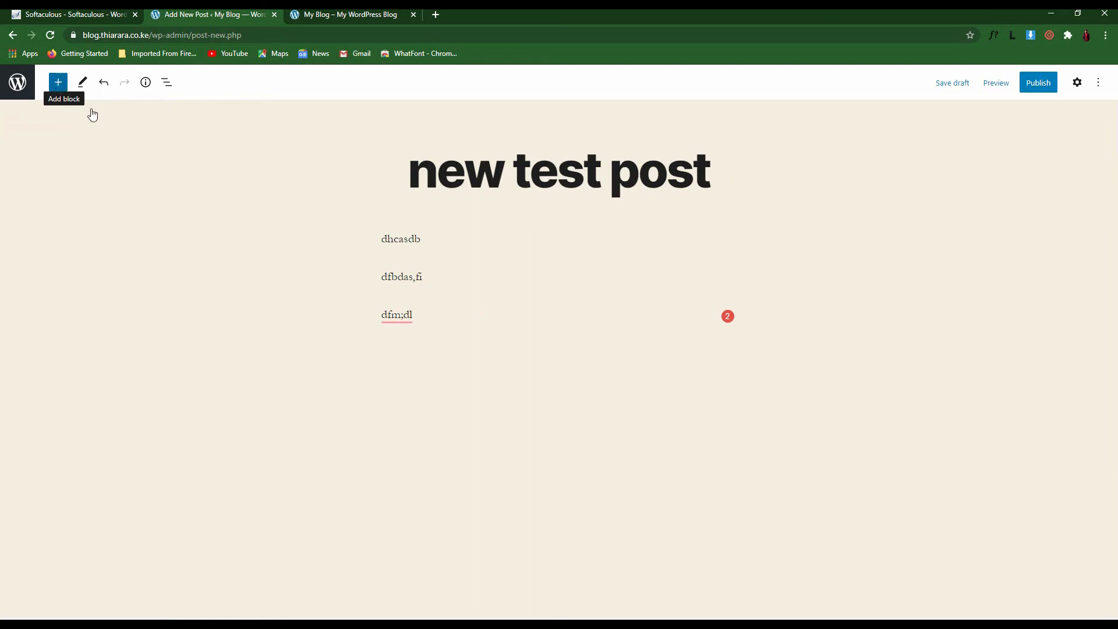
pyautogui.click(647, 319)
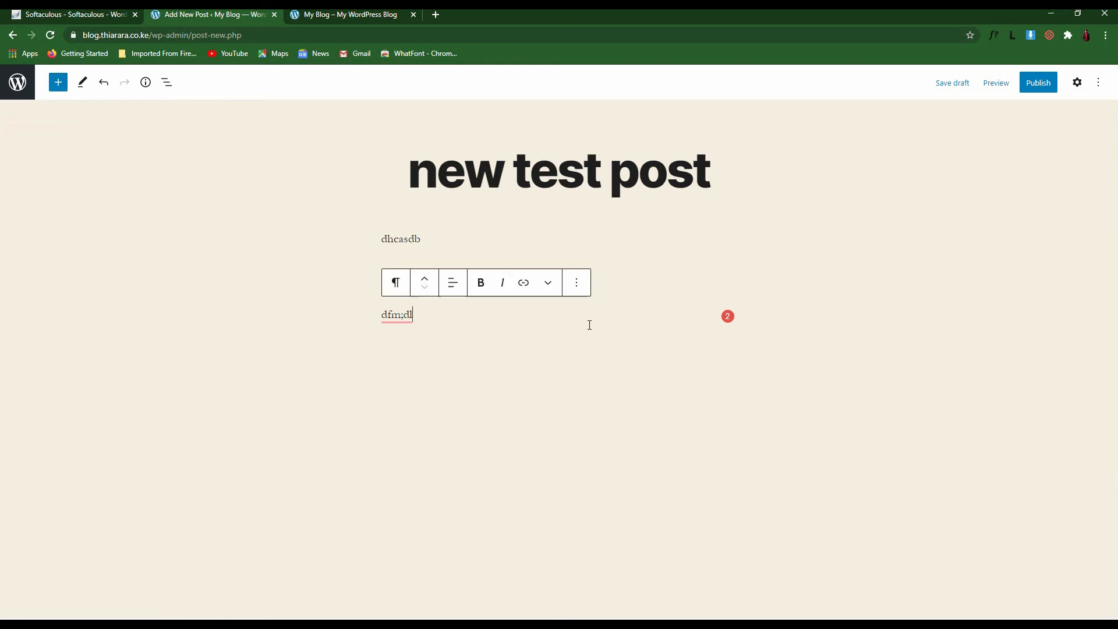
pyautogui.click(722, 331)
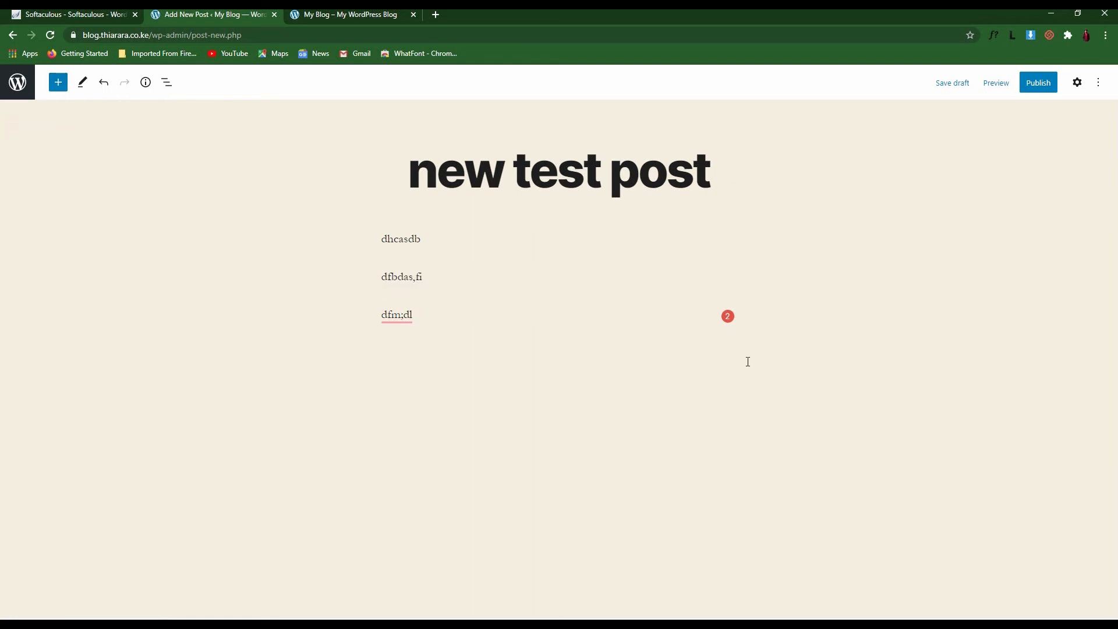
pyautogui.click(58, 82)
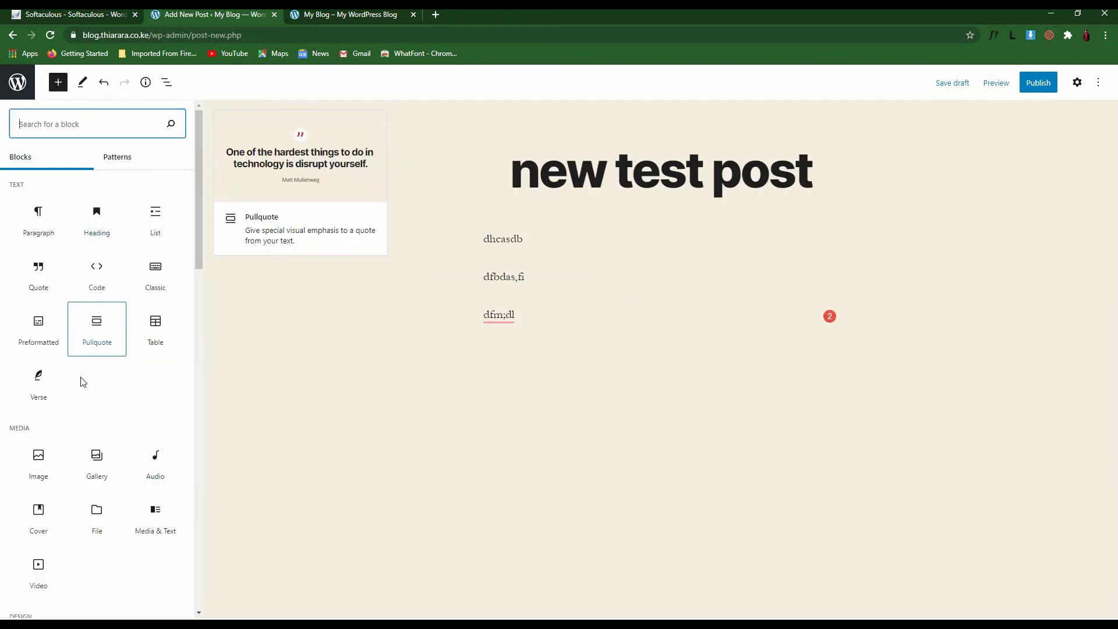
# Browse the available block patterns in the block library
pyautogui.scroll(-2, 82, 457)
pyautogui.scroll(-4, 85, 462)
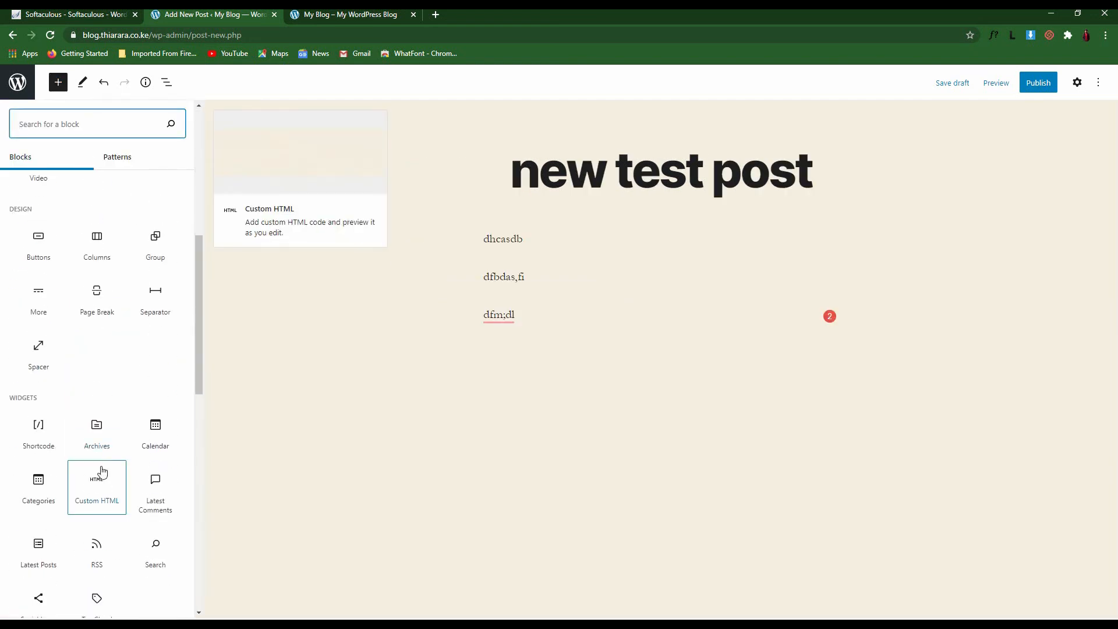
pyautogui.click(120, 164)
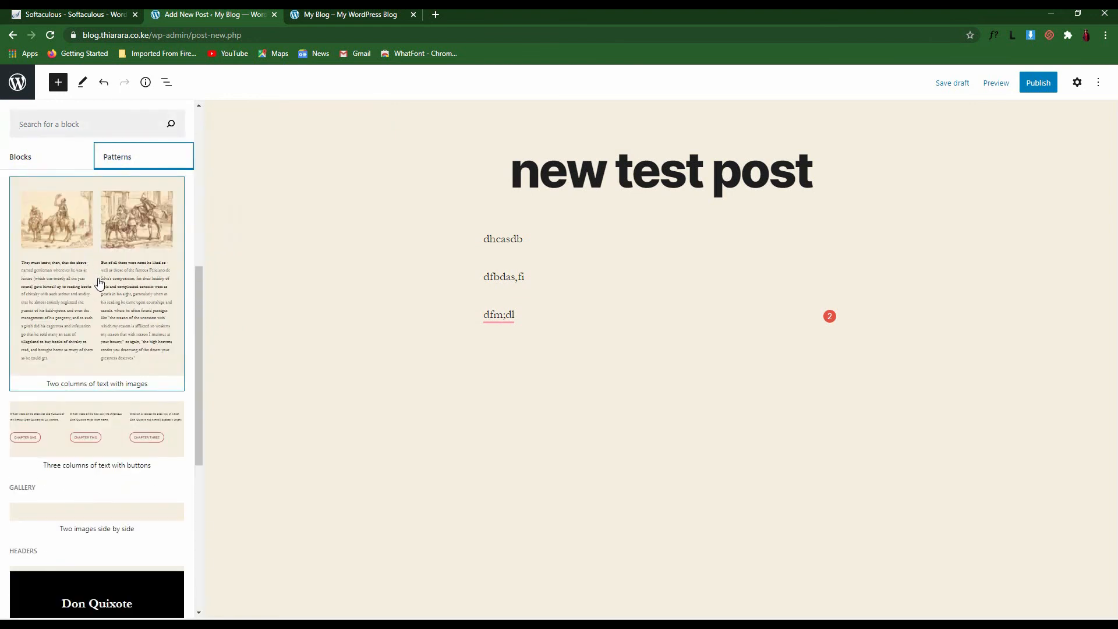
pyautogui.scroll(-2, 116, 326)
pyautogui.scroll(2, 119, 307)
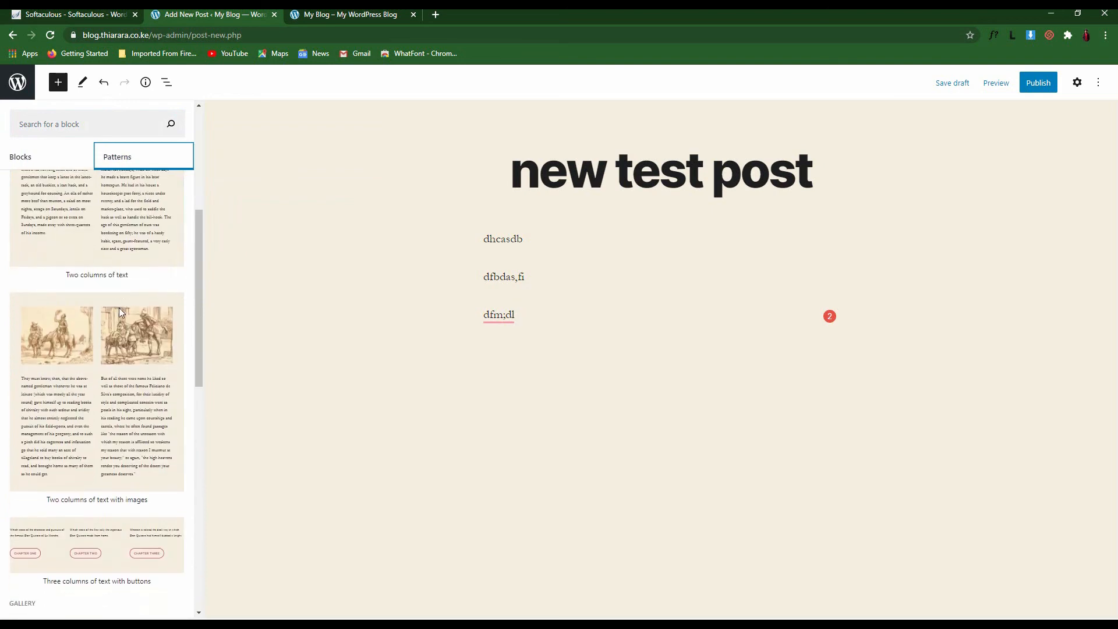
pyautogui.scroll(4, 138, 314)
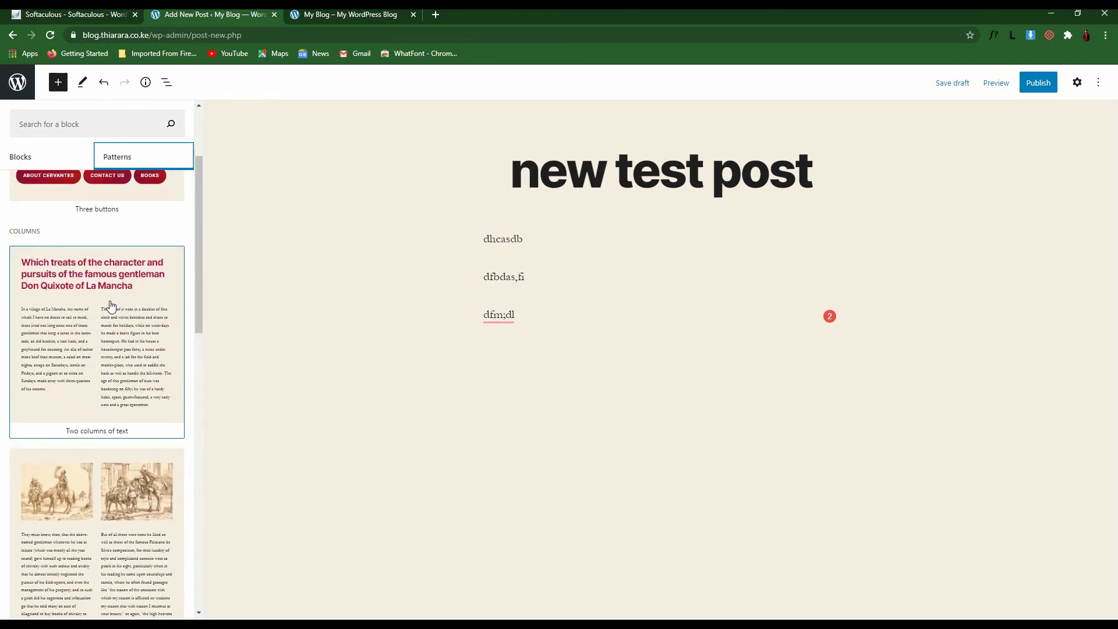
# Delete the dhcasdb, dfbdas,fi and dfm;dl paragraphs, leaving the post body empty
pyautogui.click(568, 244)
pyautogui.hotkey('shift', 'alt', 'z')
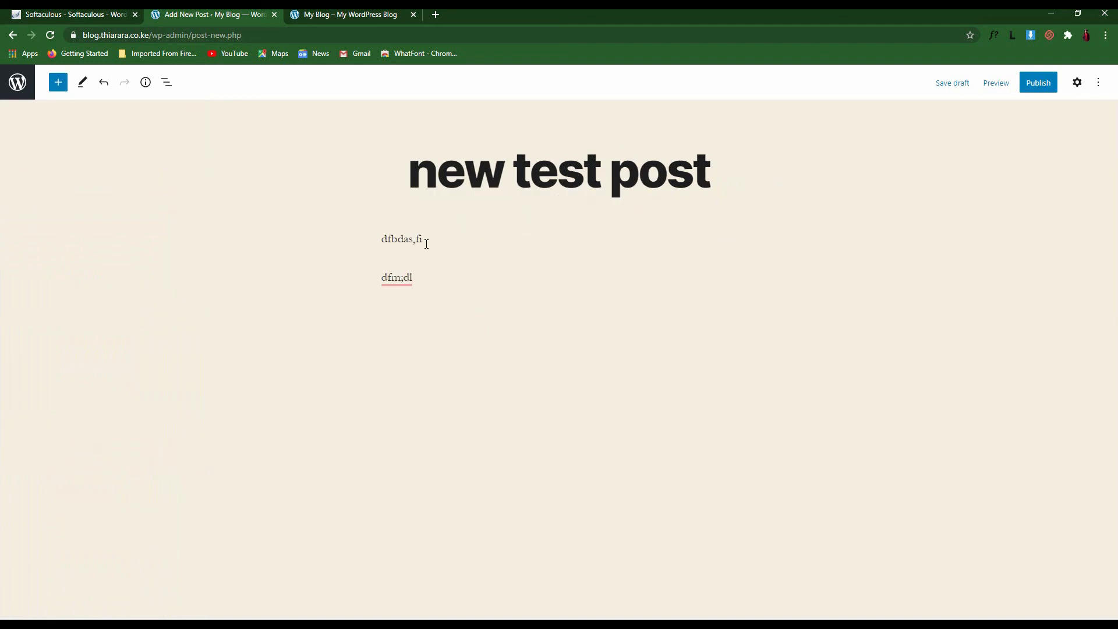
pyautogui.moveTo(426, 244); pyautogui.dragTo(587, 460)
pyautogui.press('BackSpace')
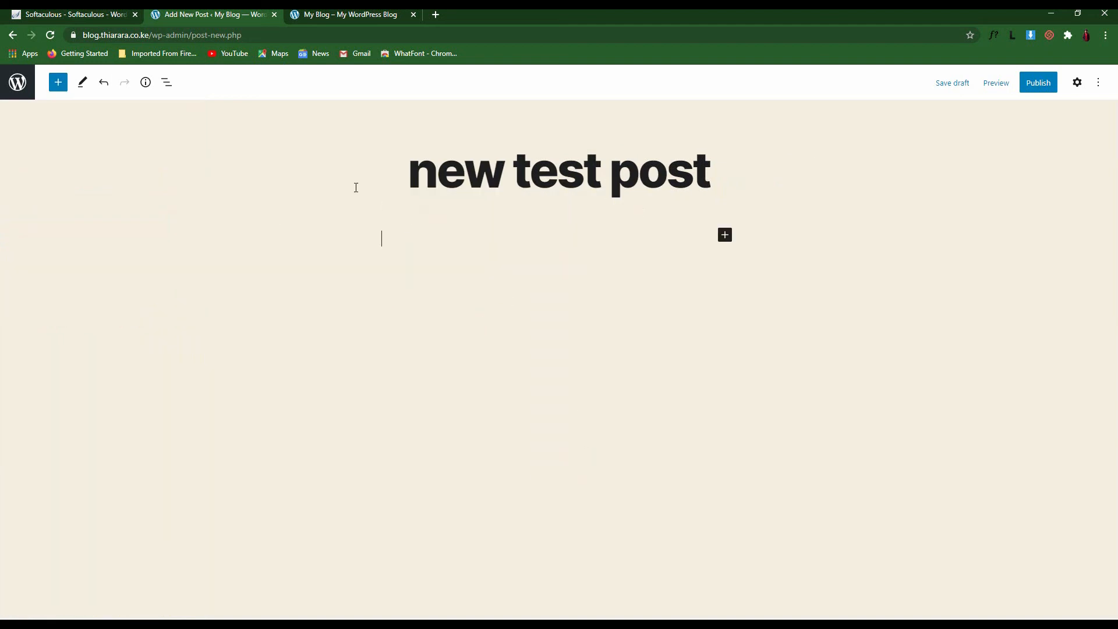
pyautogui.click(53, 88)
# Insert the 'Two columns of text' pattern from the Columns section of Patterns
pyautogui.click(117, 157)
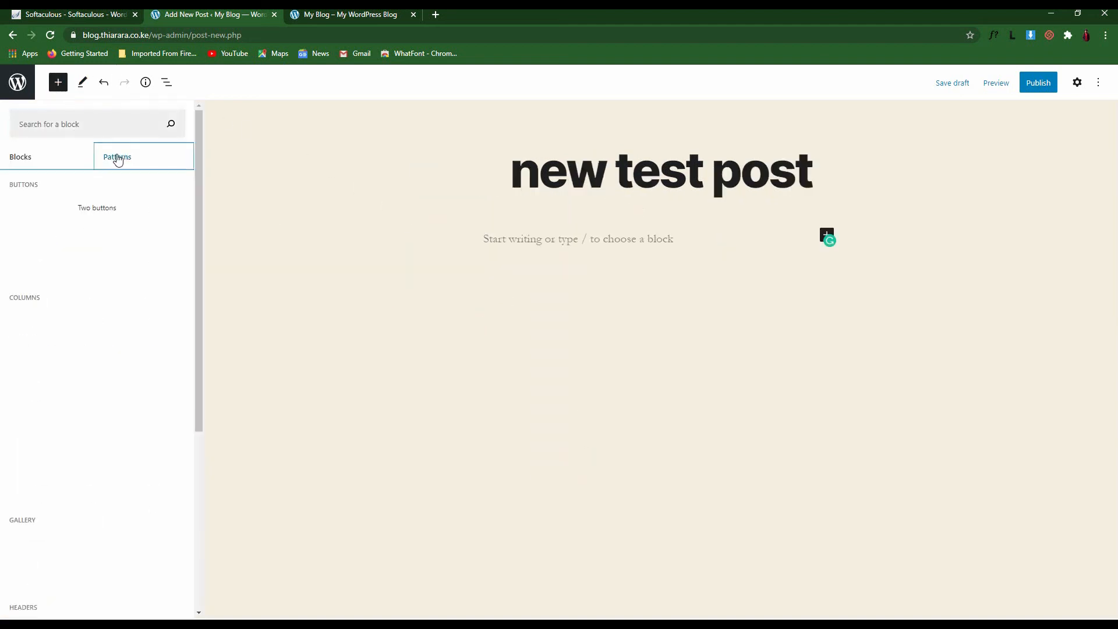
pyautogui.scroll(-2, 111, 233)
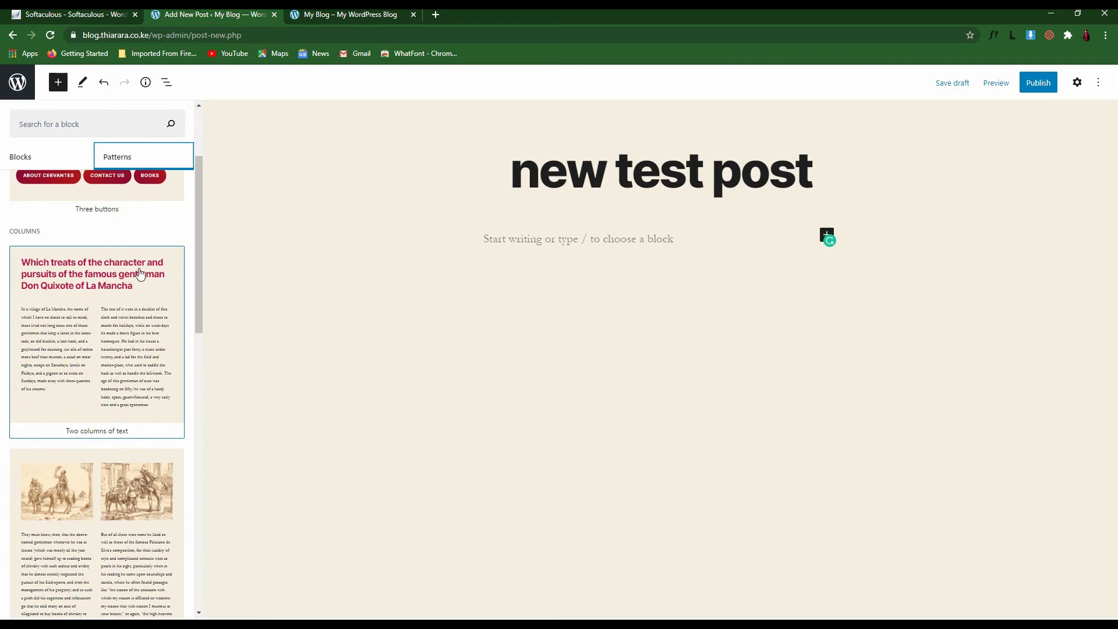
pyautogui.click(84, 319)
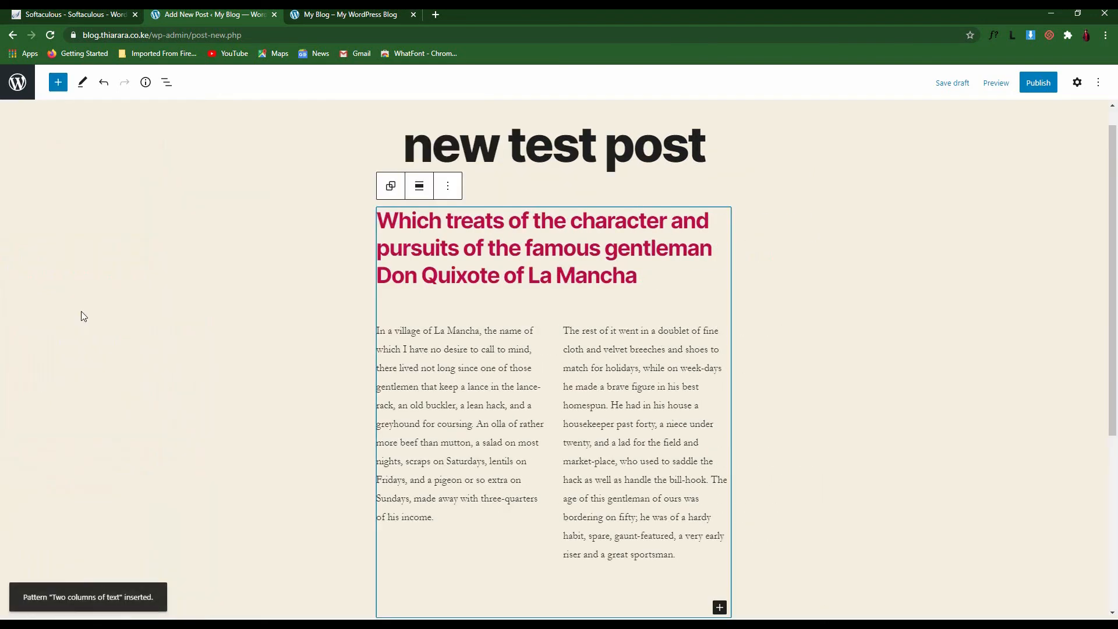
pyautogui.scroll(-2, 407, 244)
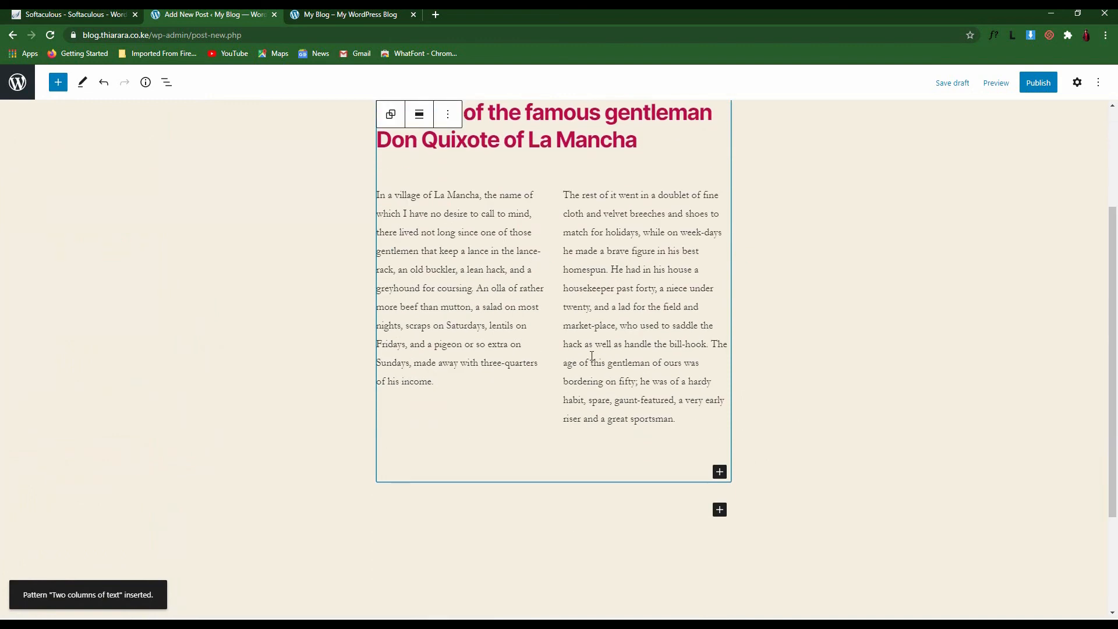
pyautogui.scroll(2, 513, 310)
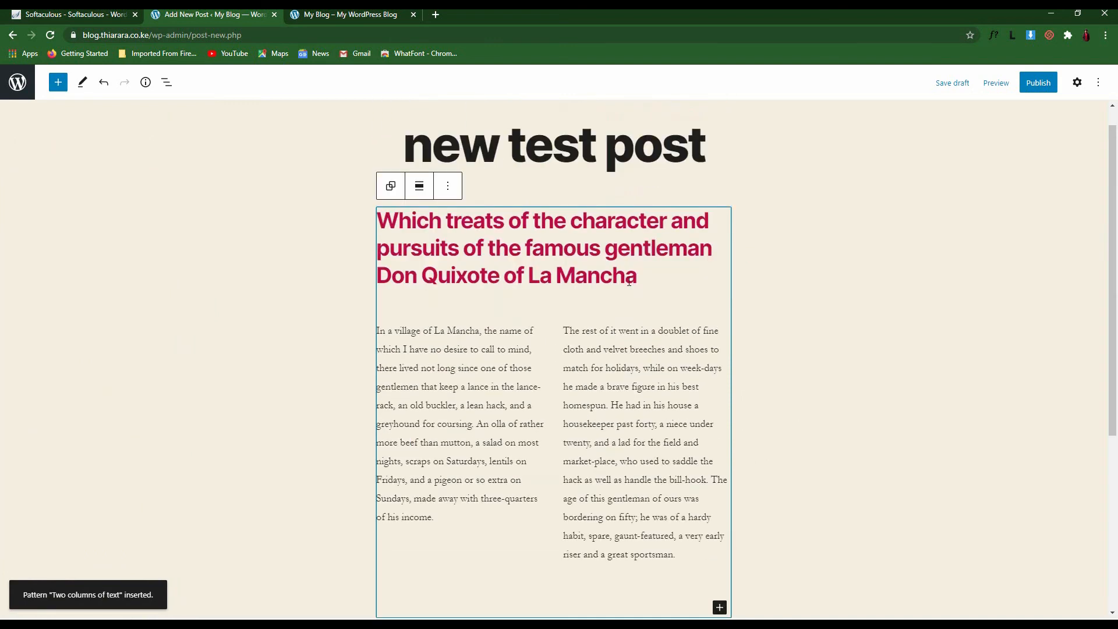
pyautogui.moveTo(723, 280); pyautogui.dragTo(386, 221)
# Retitle the pattern heading 'New twist post', accepting the twist spelling correction
pyautogui.write('N')
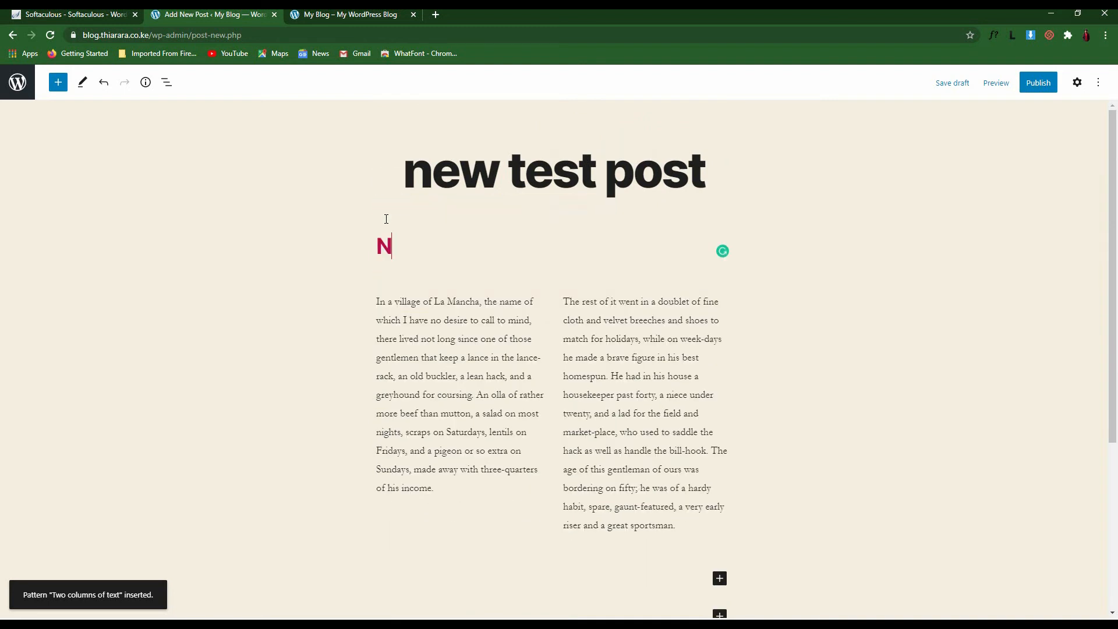
pyautogui.write('ew tw')
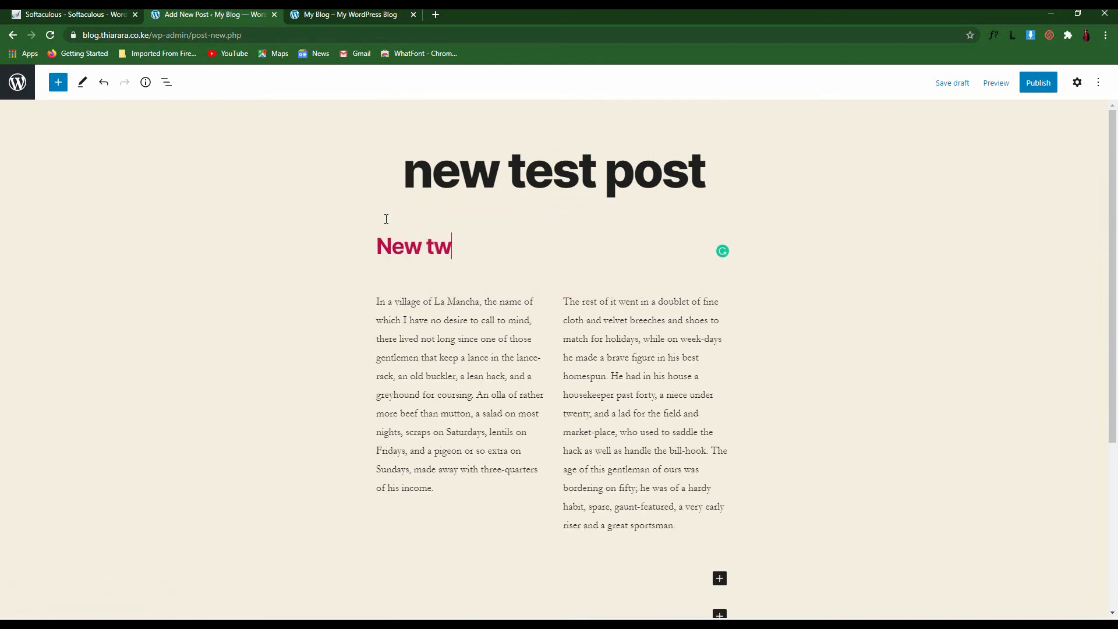
pyautogui.write('wst post')
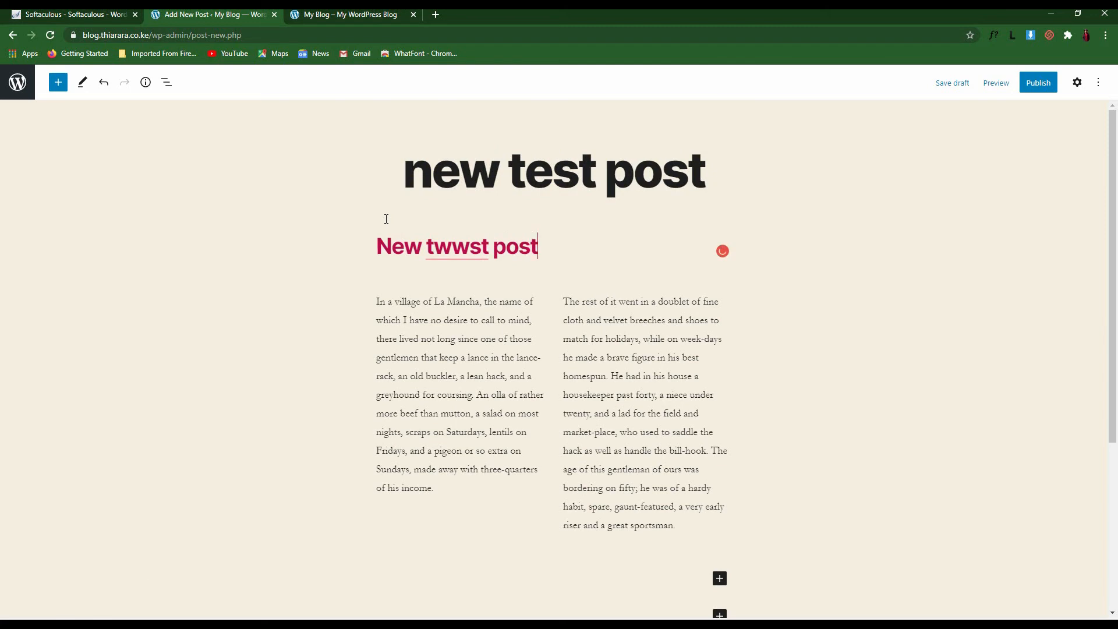
pyautogui.moveTo(476, 248)
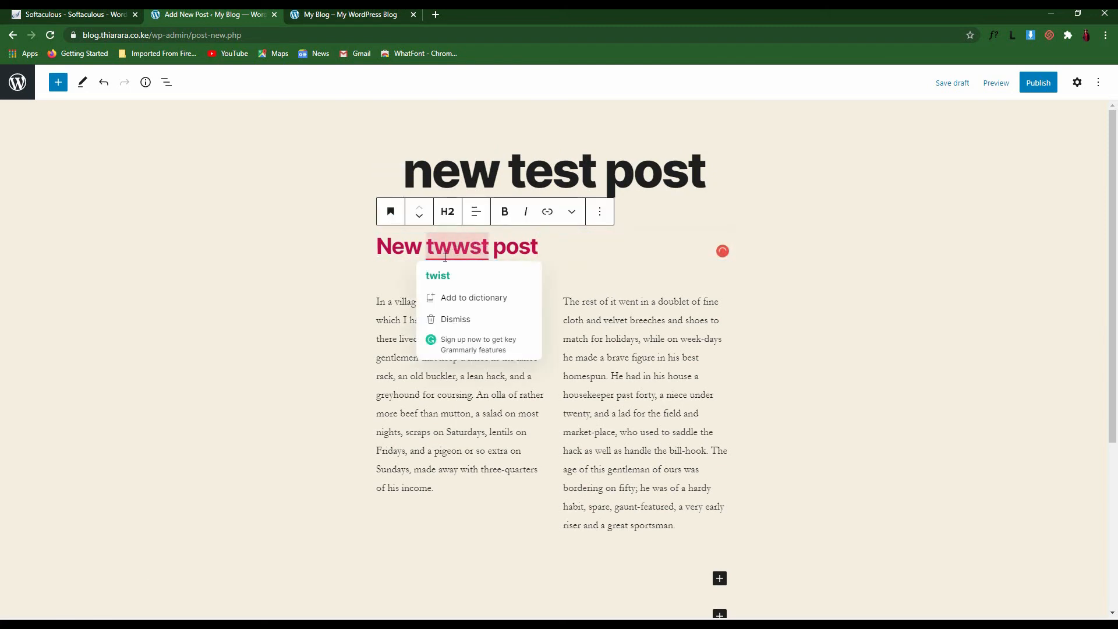
pyautogui.click(442, 275)
# Select and review the left and right Don Quixote column paragraphs
pyautogui.scroll(-2, 469, 279)
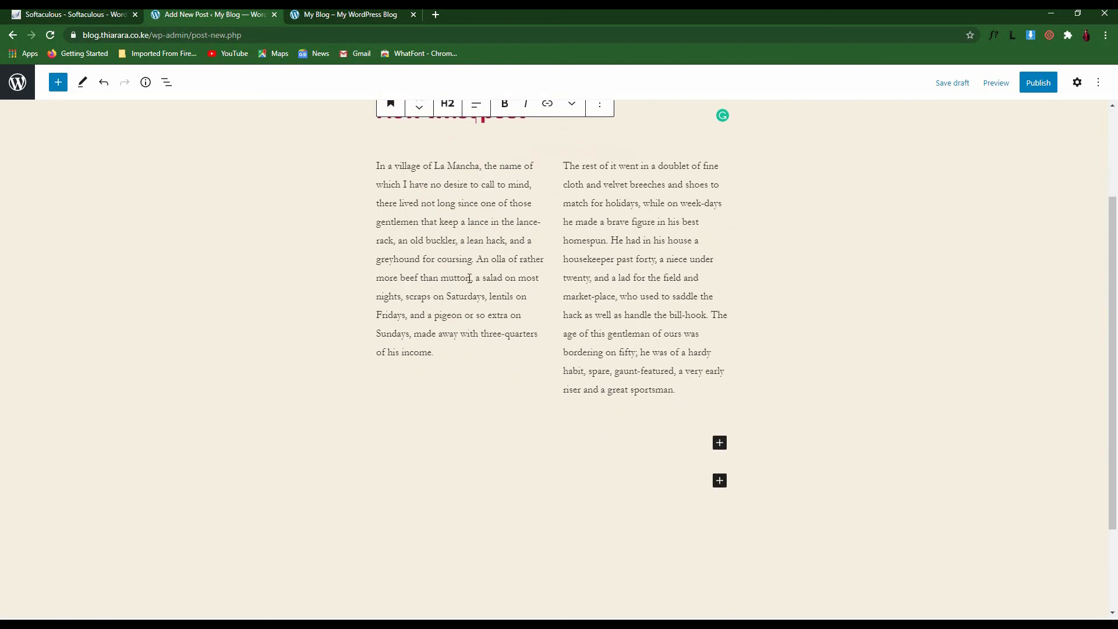
pyautogui.moveTo(442, 352); pyautogui.dragTo(376, 164)
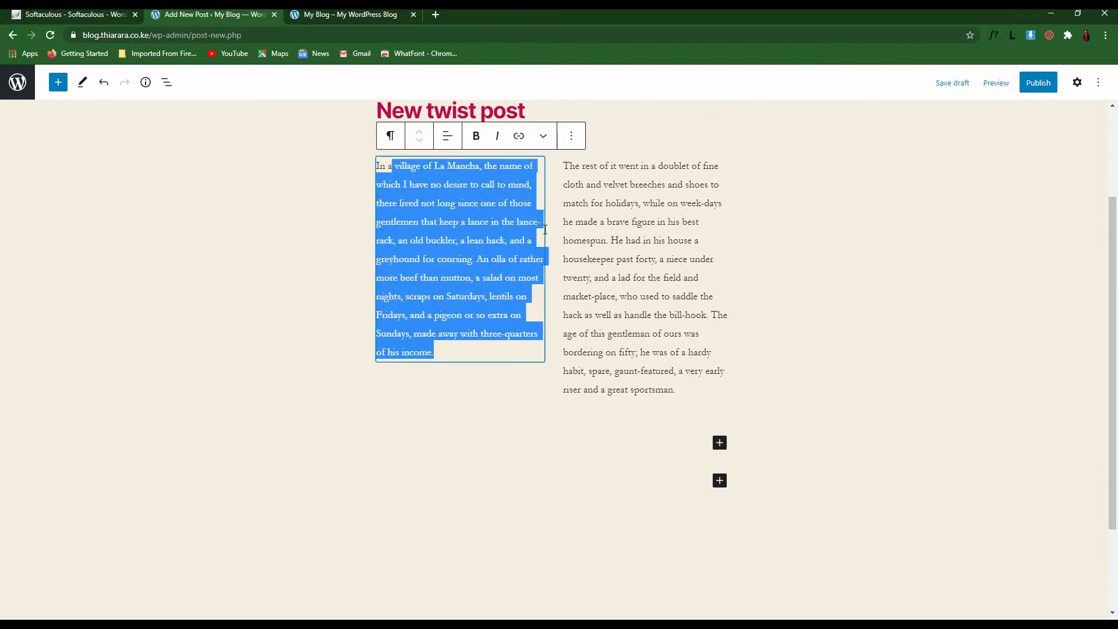
pyautogui.click(651, 259)
pyautogui.moveTo(726, 315); pyautogui.dragTo(556, 162)
pyautogui.click(775, 333)
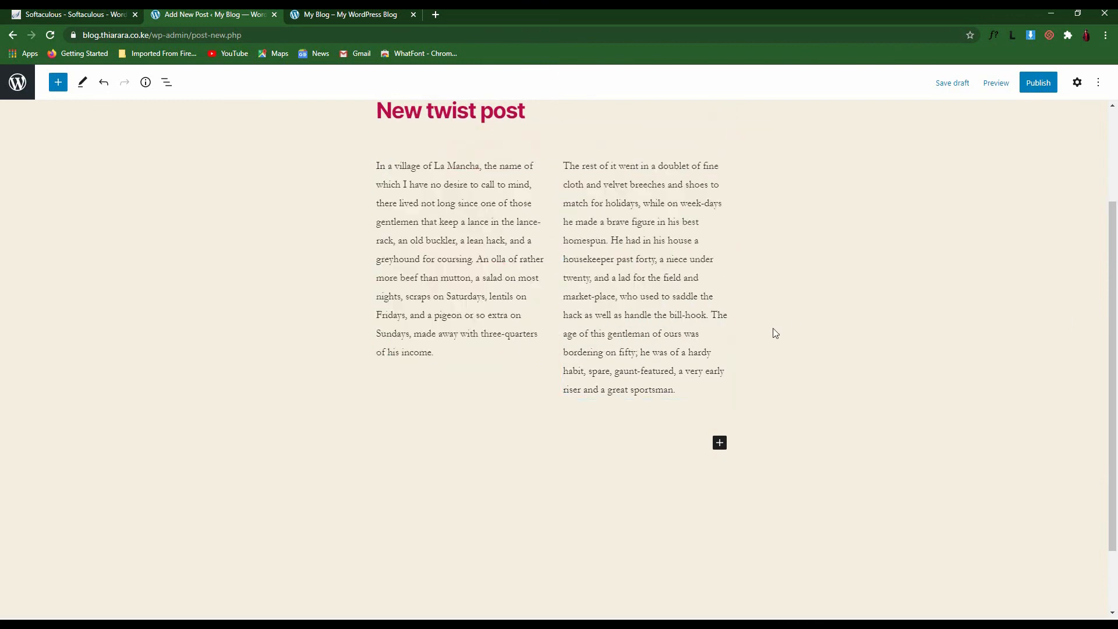
pyautogui.scroll(2, 540, 290)
pyautogui.scroll(-2, 539, 290)
# Insert an Image block below the columns by searching 'imag' in the full block library
pyautogui.scroll(2, 482, 352)
pyautogui.scroll(-2, 483, 352)
pyautogui.click(719, 442)
pyautogui.click(720, 443)
pyautogui.click(720, 443)
pyautogui.click(793, 414)
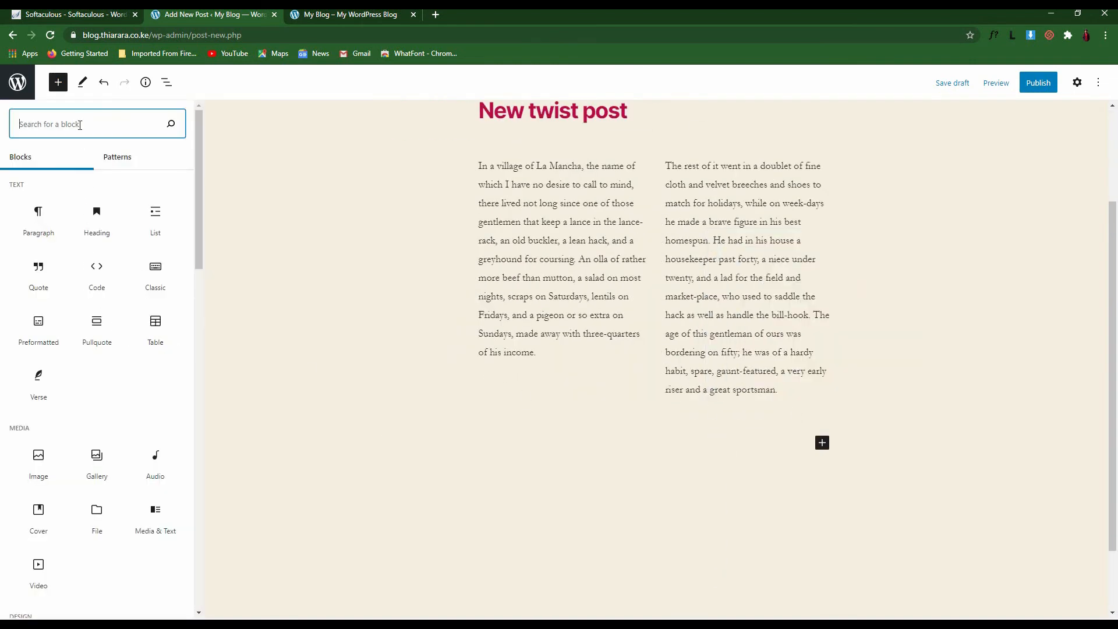
pyautogui.scroll(-5, 70, 344)
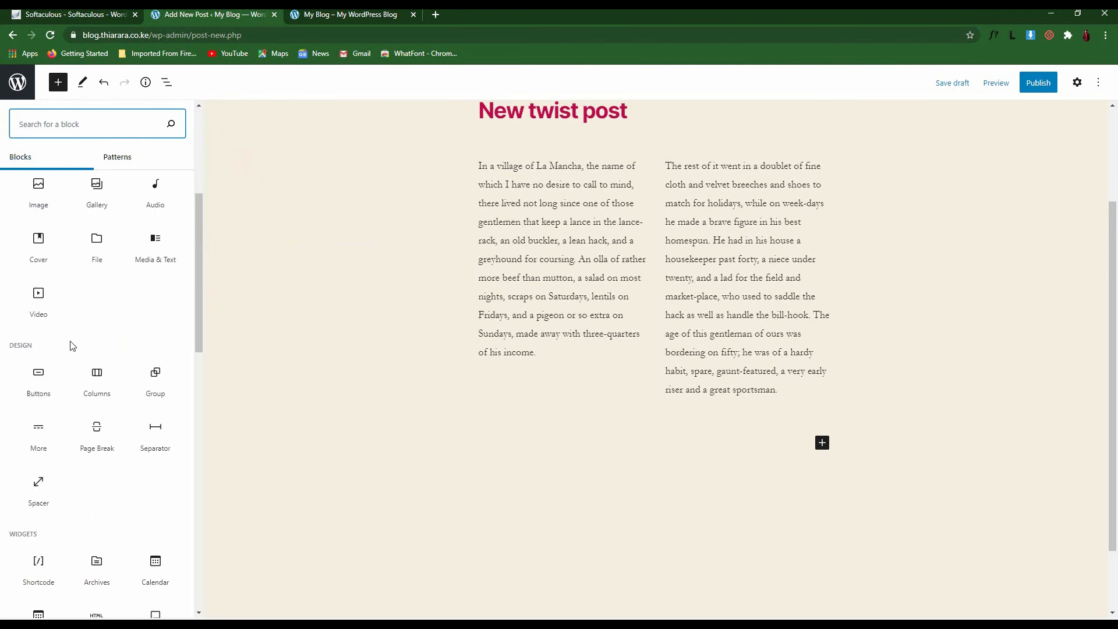
pyautogui.scroll(-5, 74, 376)
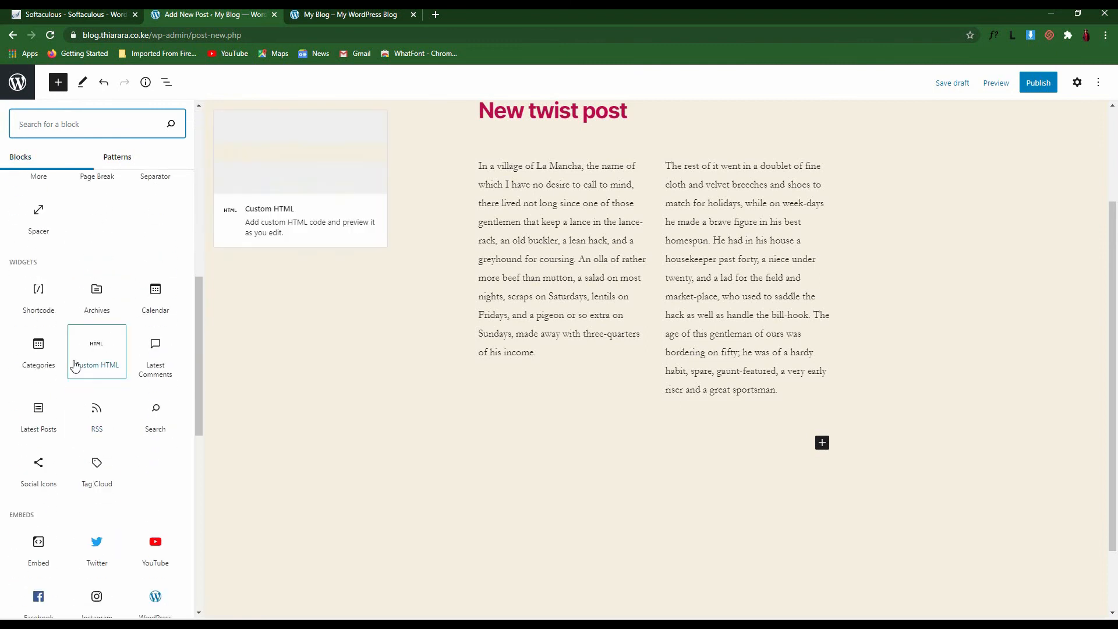
pyautogui.scroll(-7, 88, 291)
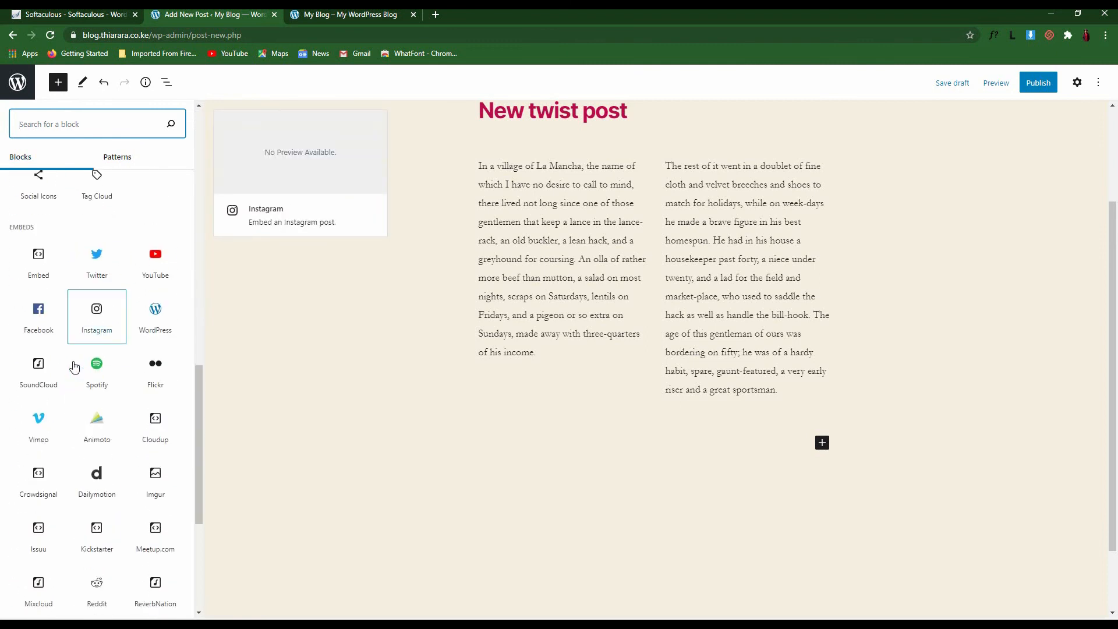
pyautogui.scroll(5, 112, 221)
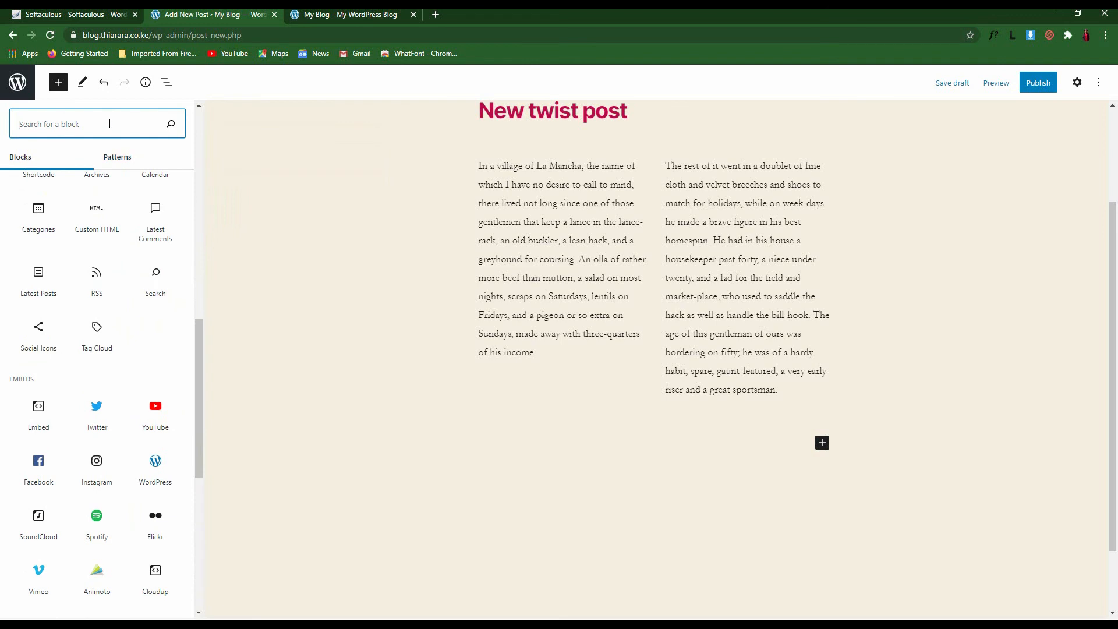
pyautogui.write('imag')
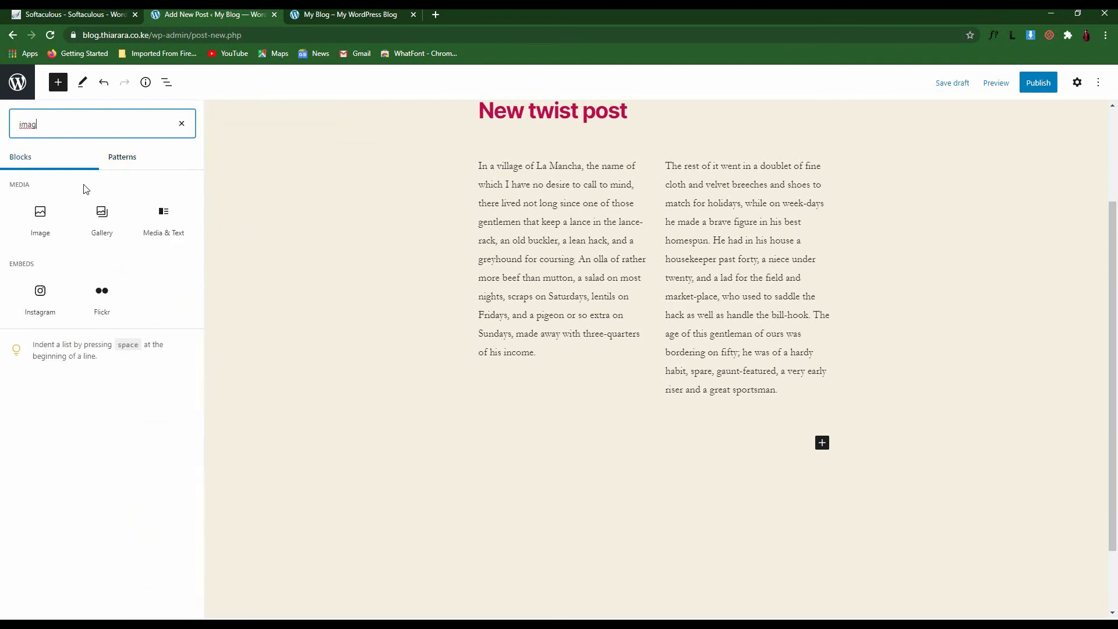
pyautogui.click(40, 226)
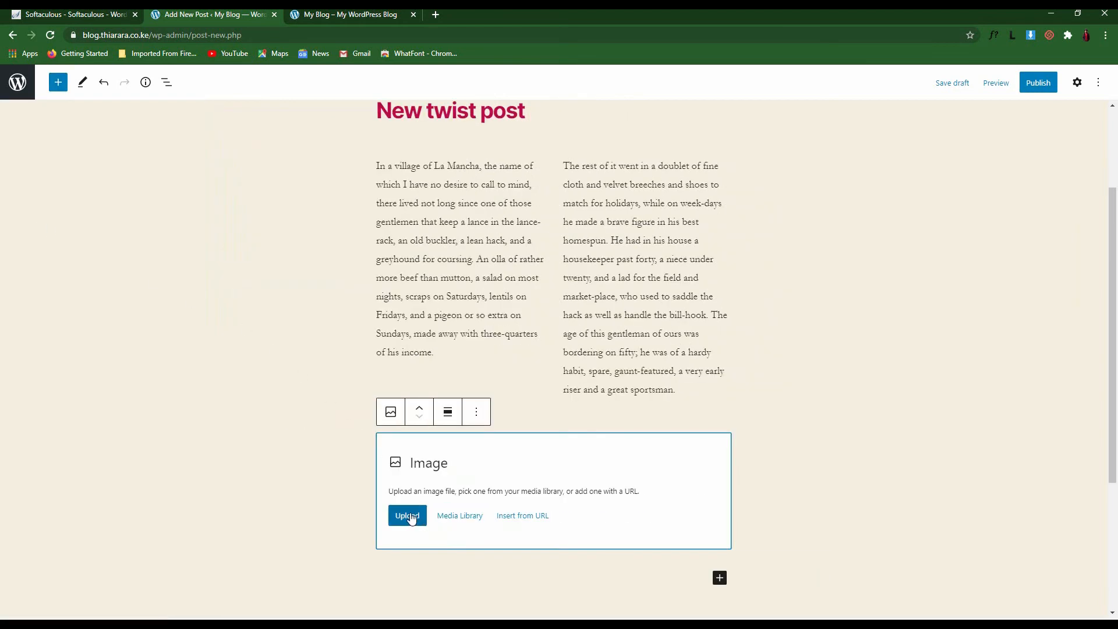
# Upload 'Ultimate plugin(21)' from Downloads into the Image block
pyautogui.click(420, 523)
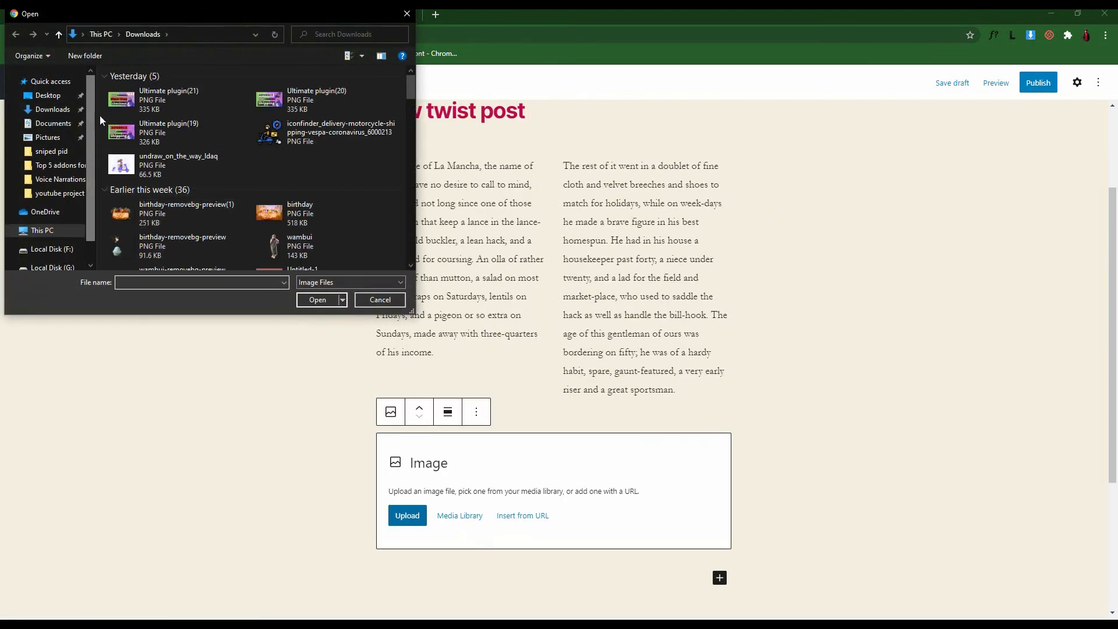
pyautogui.click(147, 101)
pyautogui.click(324, 301)
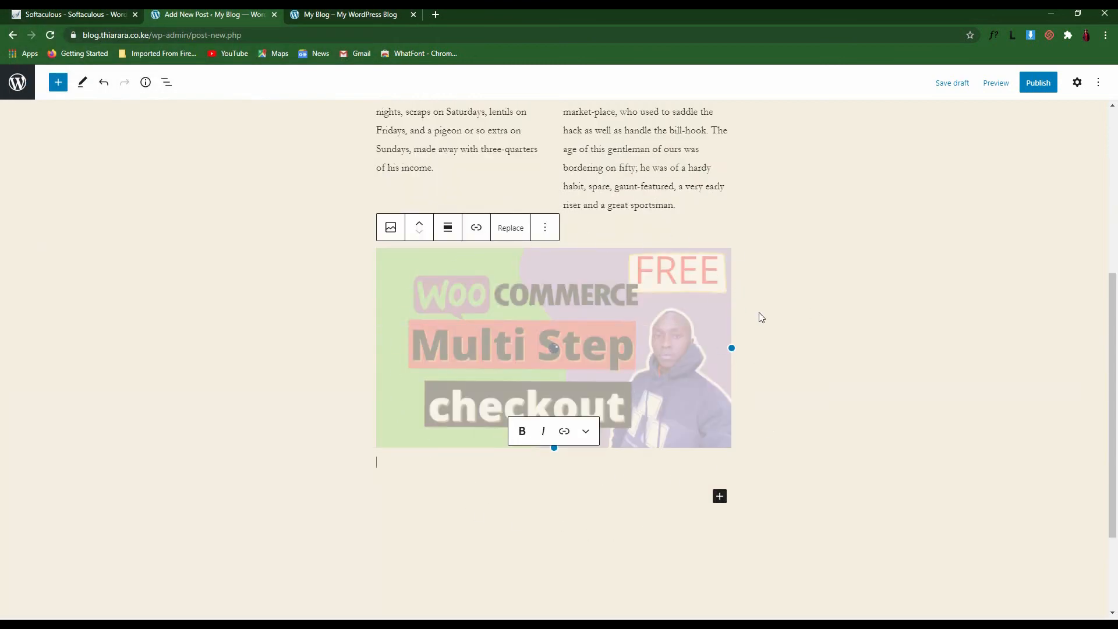
pyautogui.scroll(5, 842, 420)
pyautogui.scroll(-4, 829, 368)
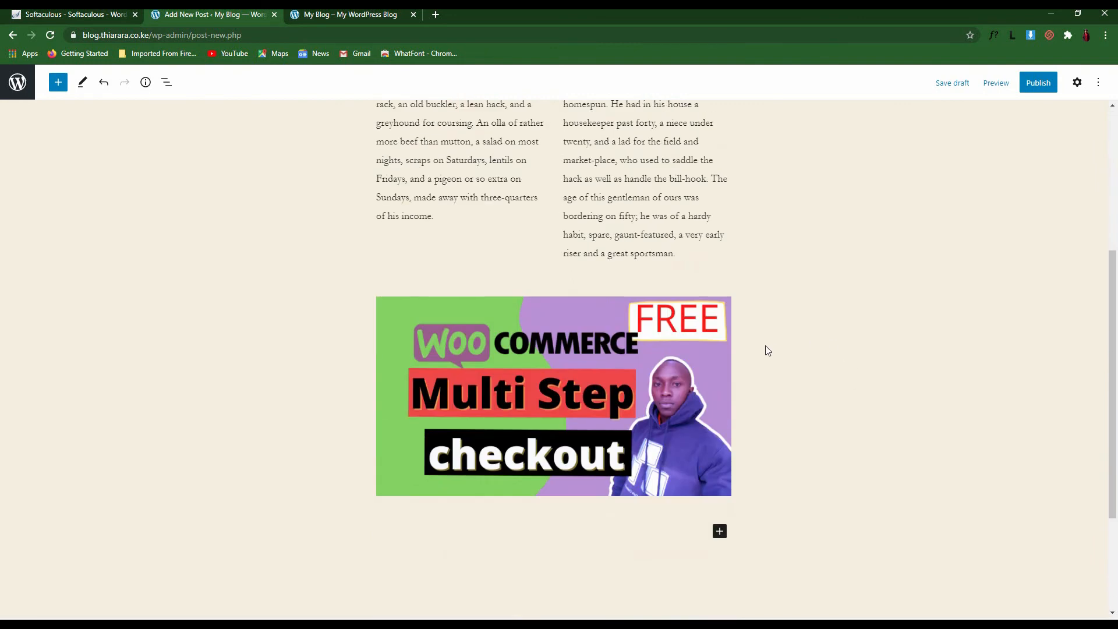
# Publish 'new test post' from the pre-publish panel so it goes live
pyautogui.click(1039, 83)
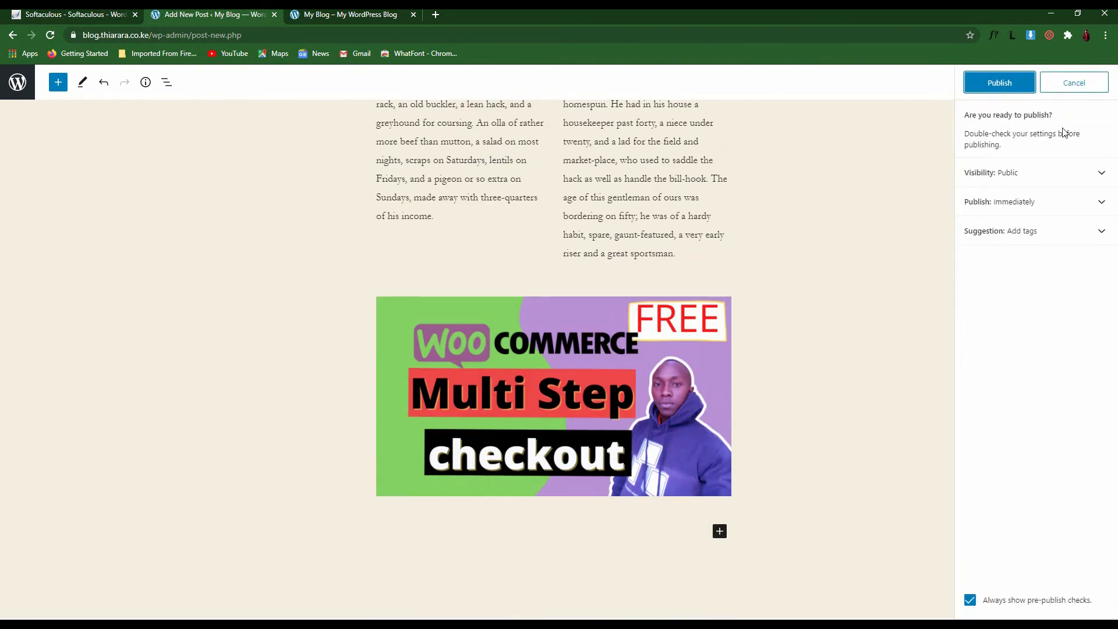
pyautogui.click(983, 87)
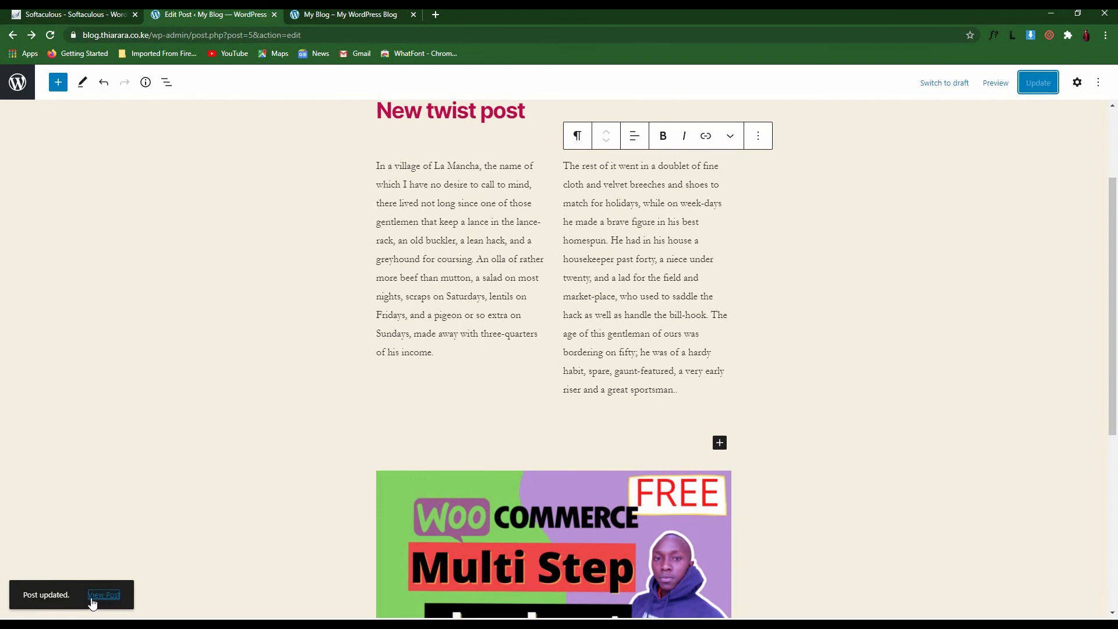
pyautogui.click(994, 82)
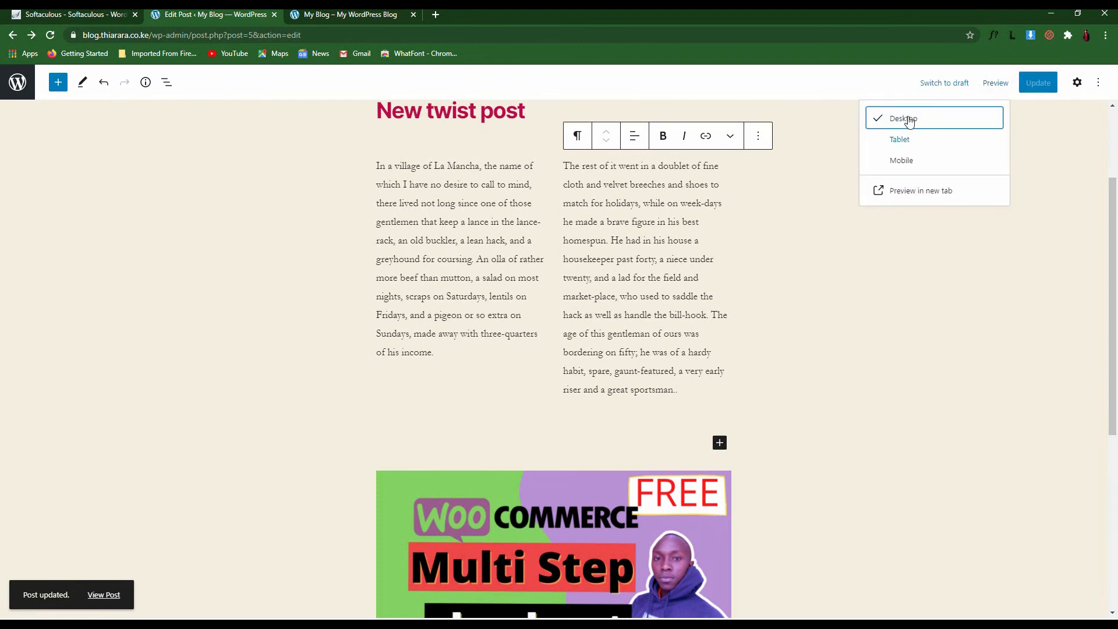
pyautogui.click(1050, 151)
pyautogui.click(994, 82)
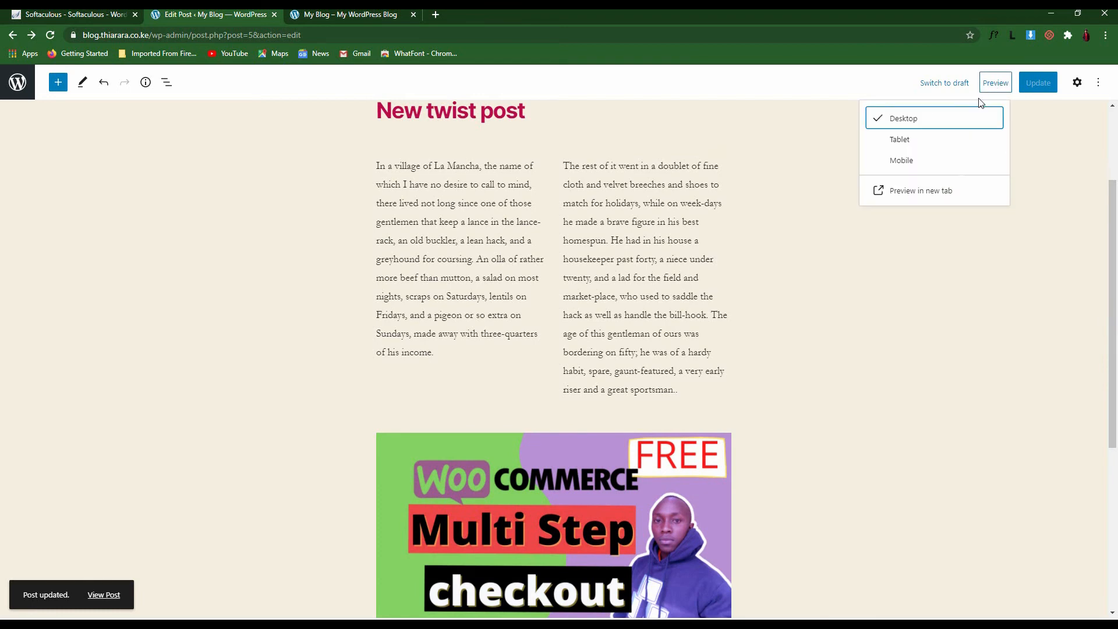
pyautogui.click(895, 146)
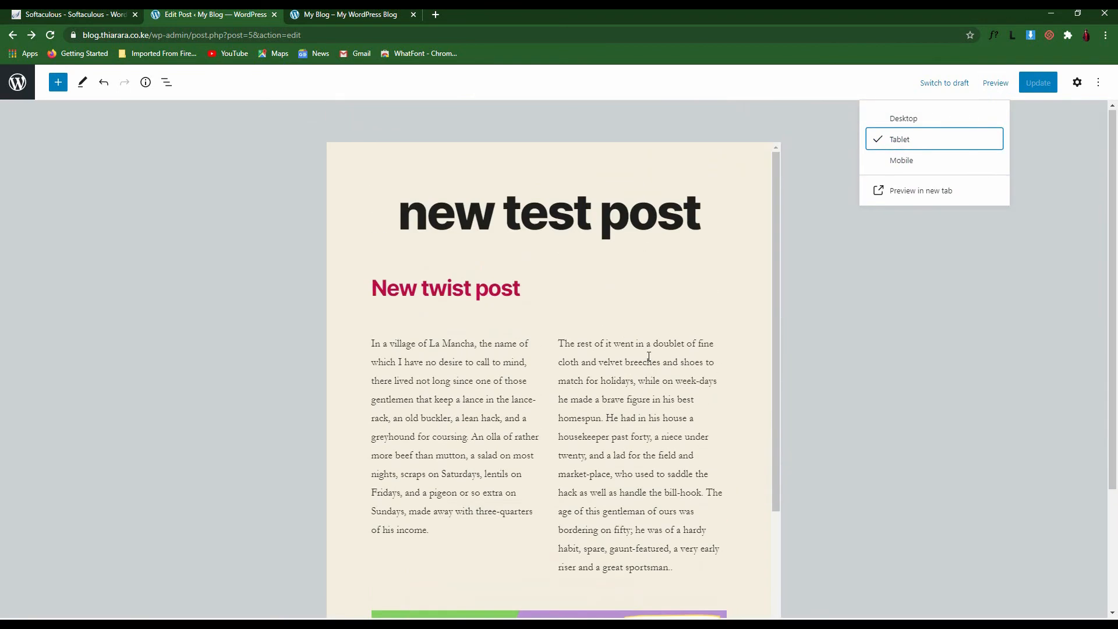
pyautogui.scroll(-10, 636, 346)
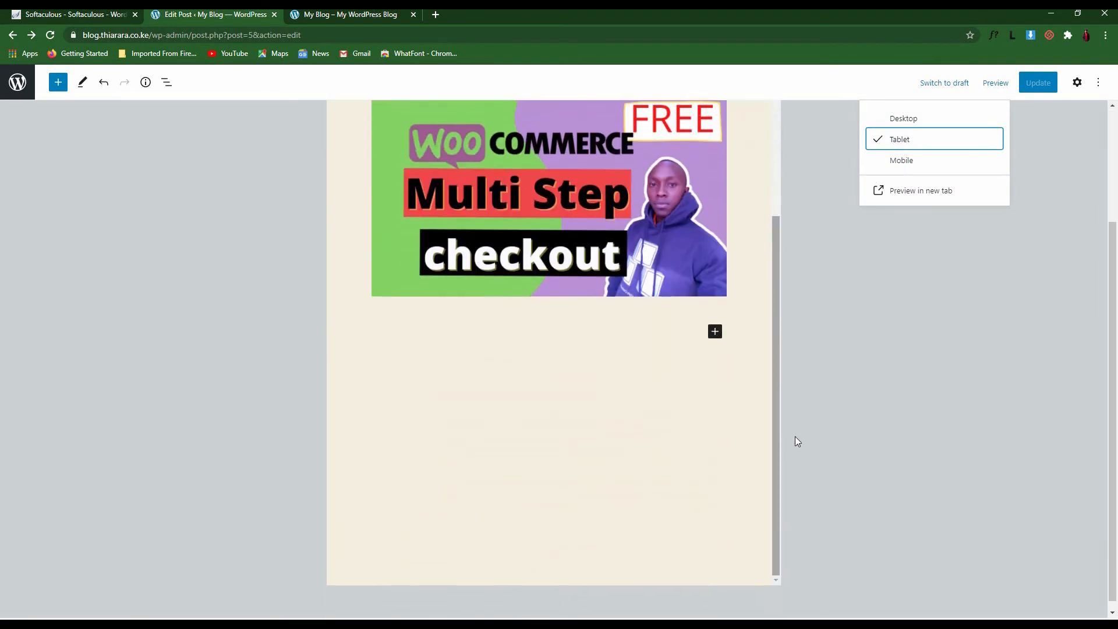
pyautogui.scroll(10, 708, 414)
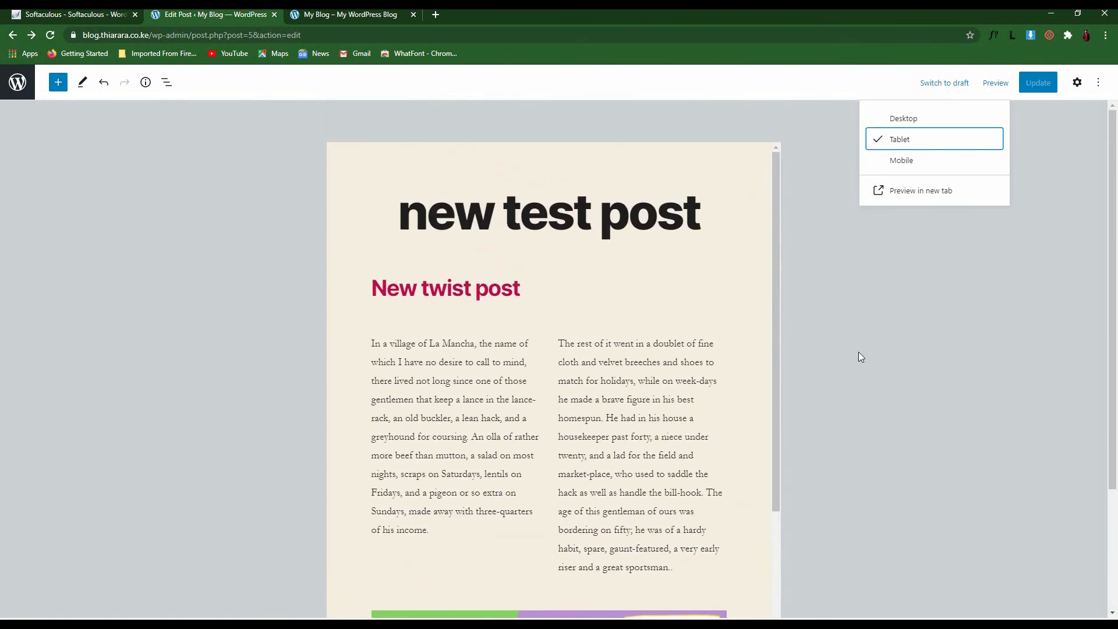
pyautogui.scroll(-5, 755, 308)
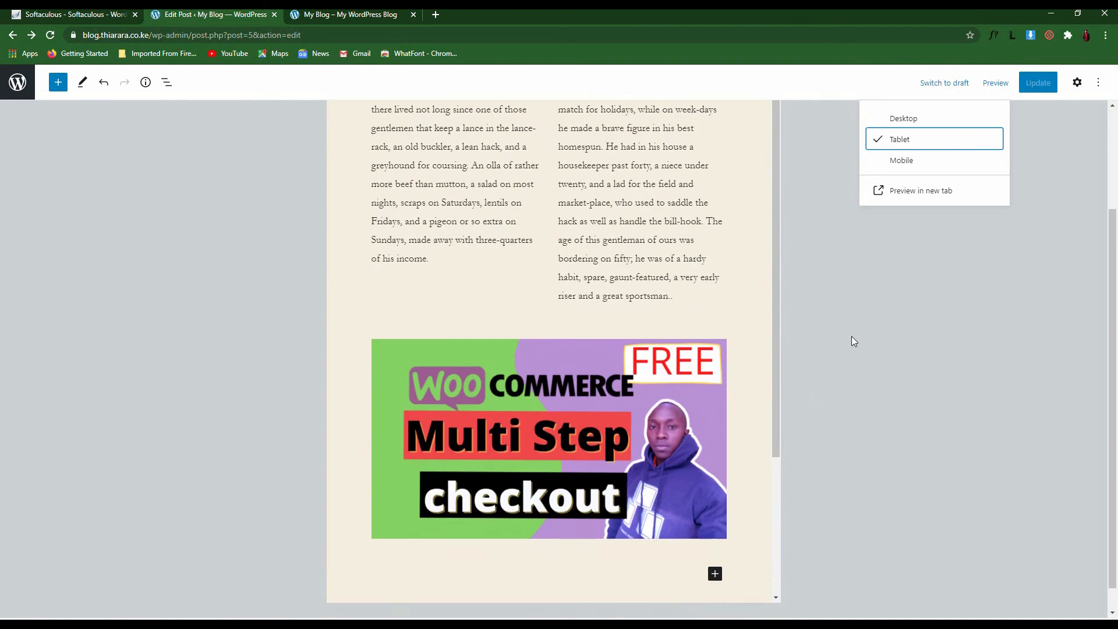
pyautogui.click(895, 166)
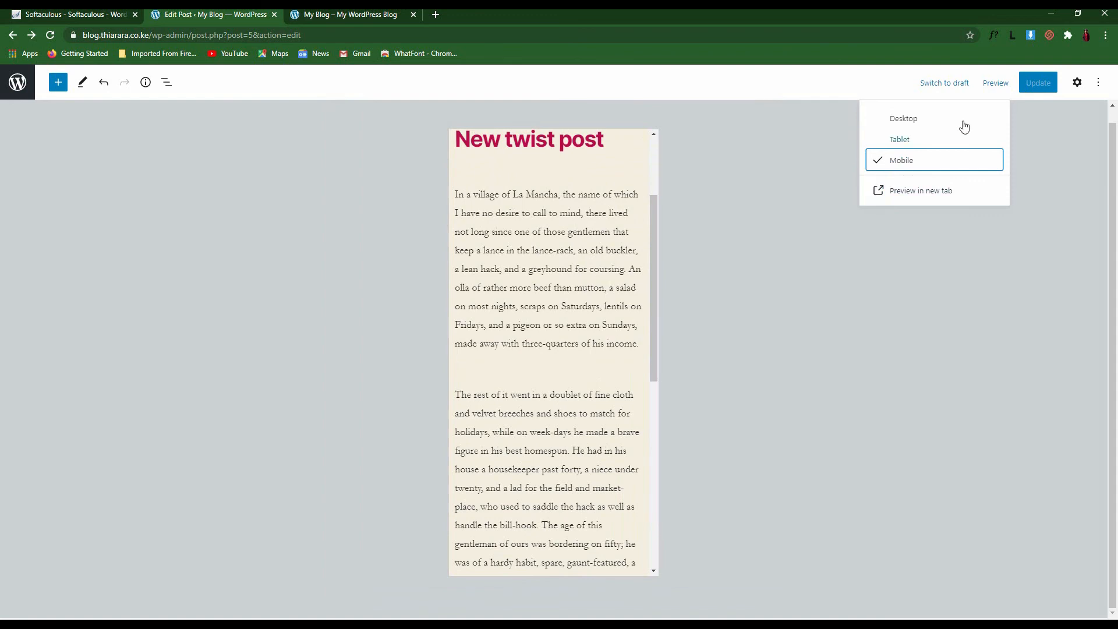
pyautogui.scroll(3, 585, 289)
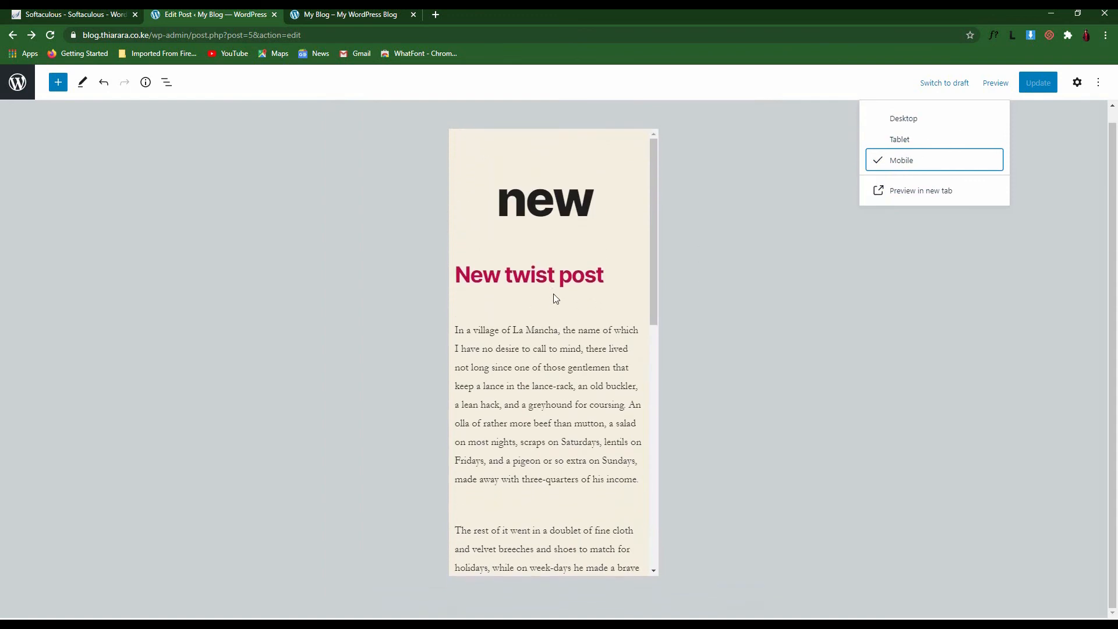
pyautogui.scroll(-10, 553, 297)
pyautogui.scroll(10, 615, 329)
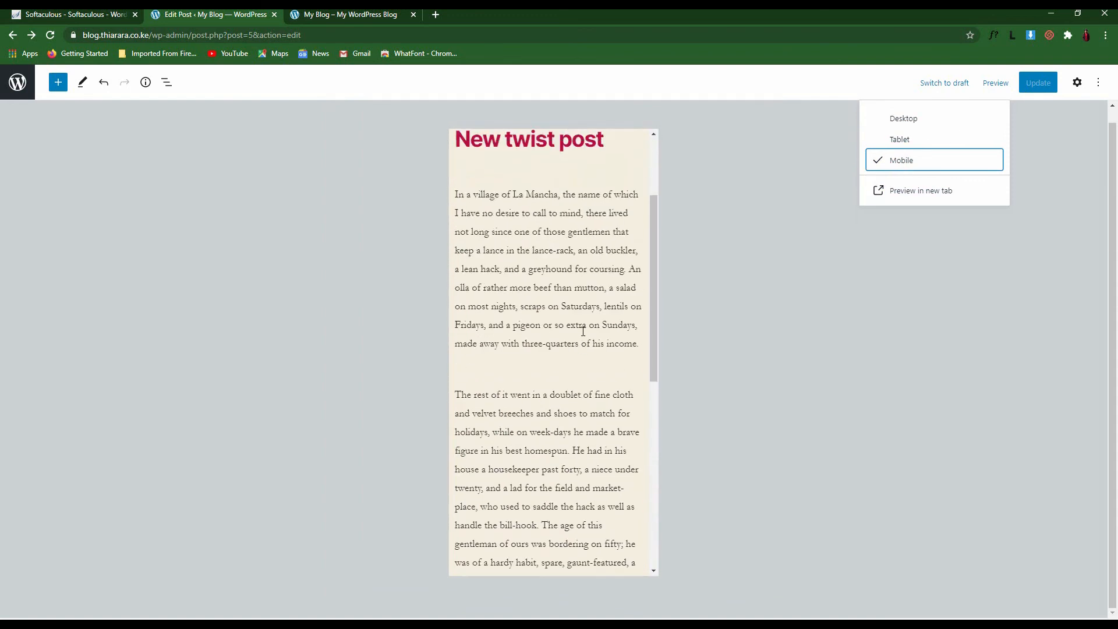
pyautogui.scroll(-10, 591, 314)
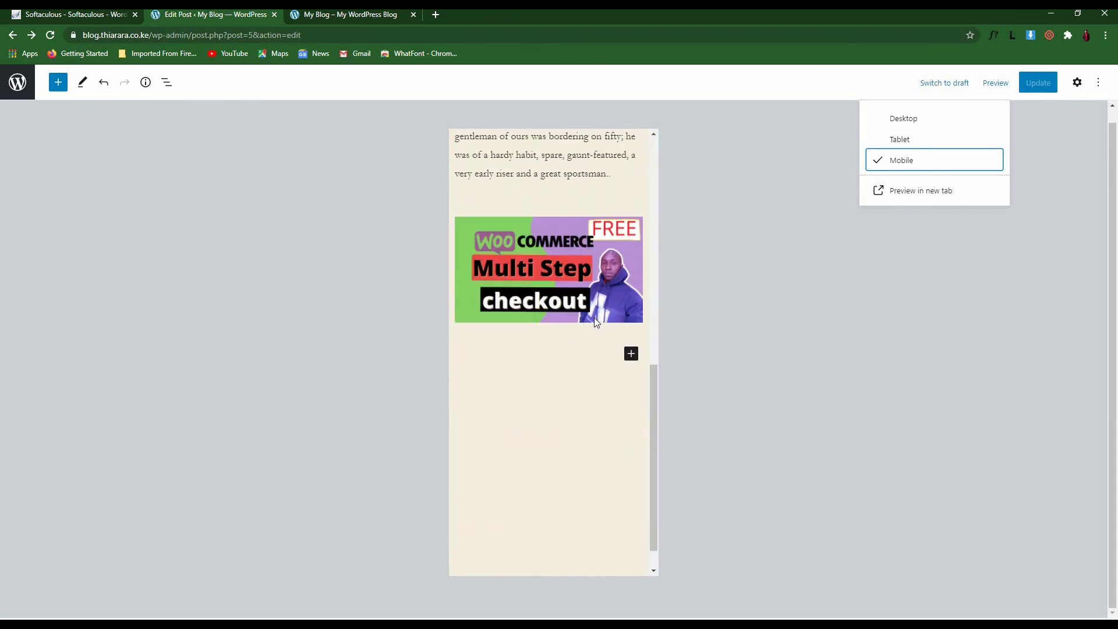
pyautogui.click(631, 353)
pyautogui.click(748, 319)
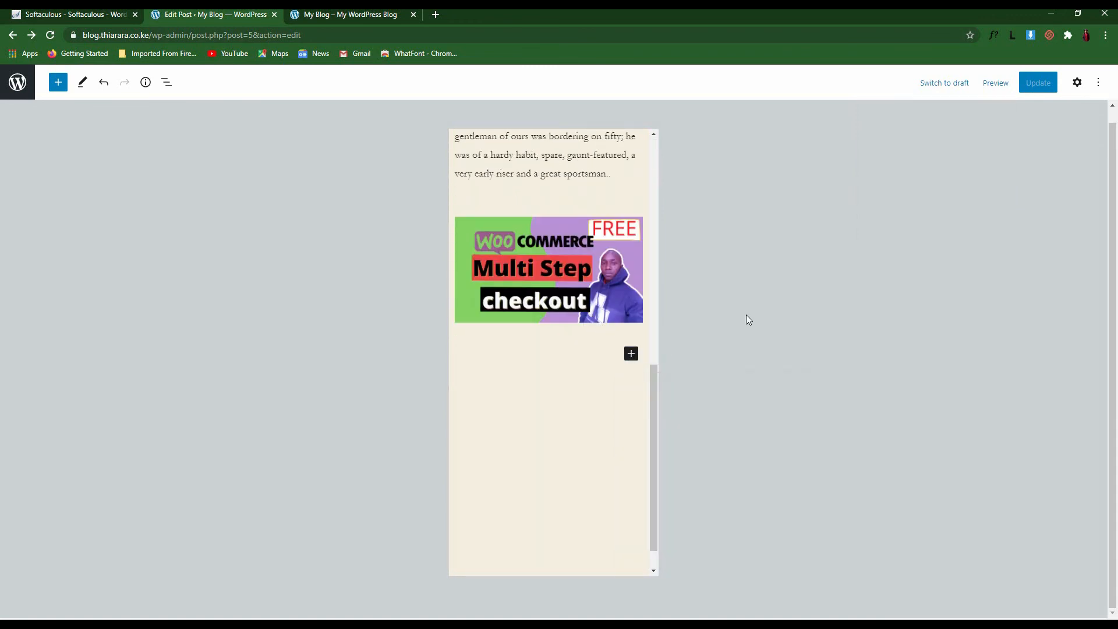
pyautogui.click(994, 83)
pyautogui.click(923, 127)
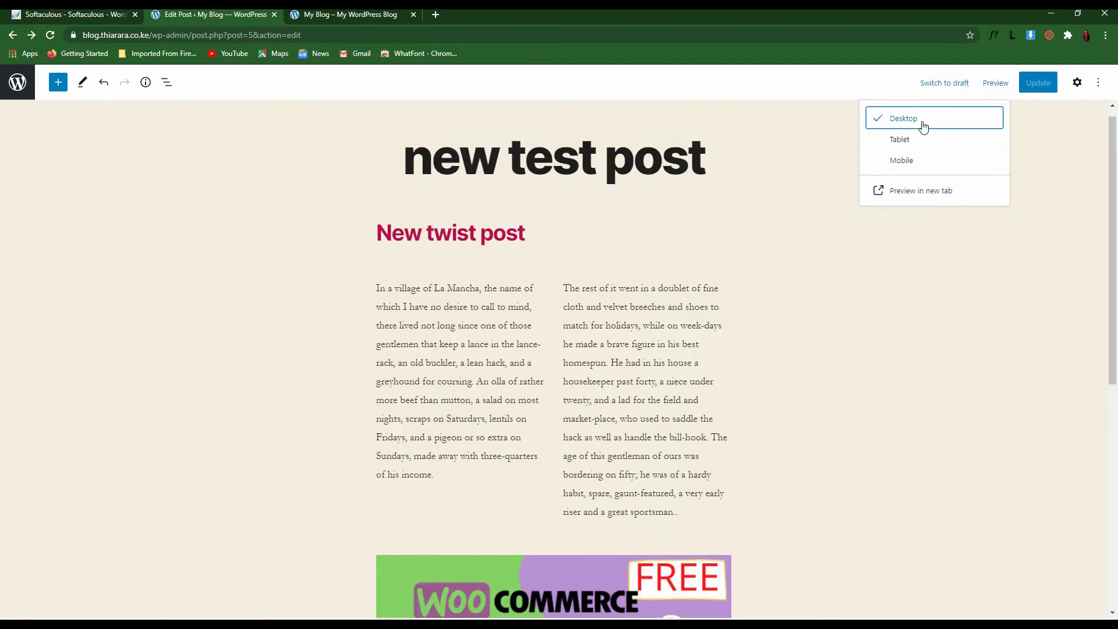
# Exit the editor to All Posts, listing new test post and Hello world!
pyautogui.click(18, 85)
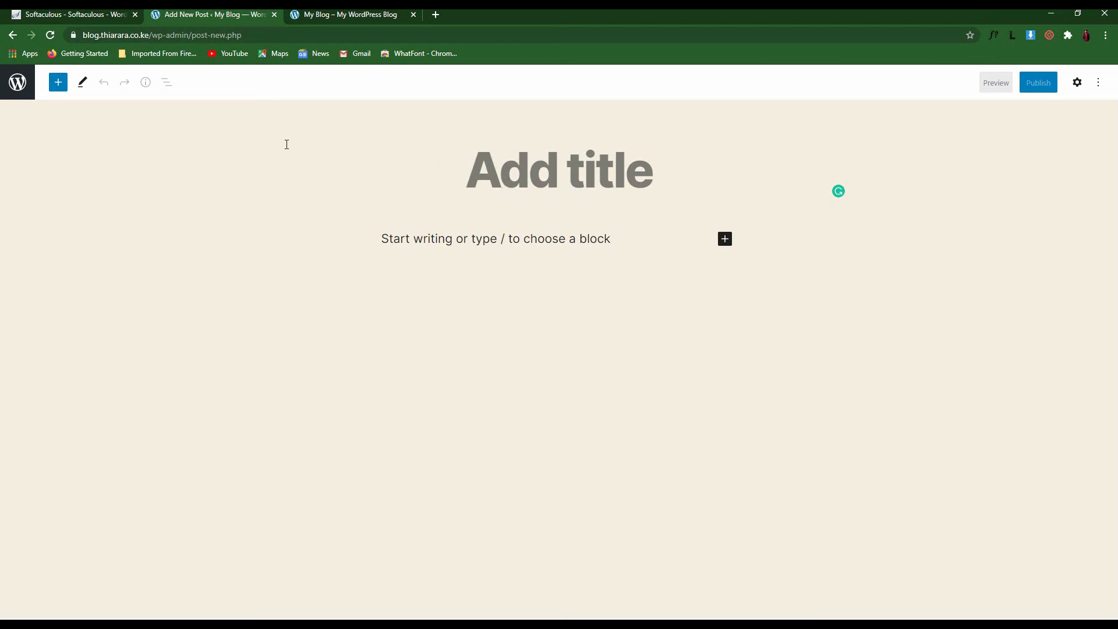
pyautogui.click(20, 92)
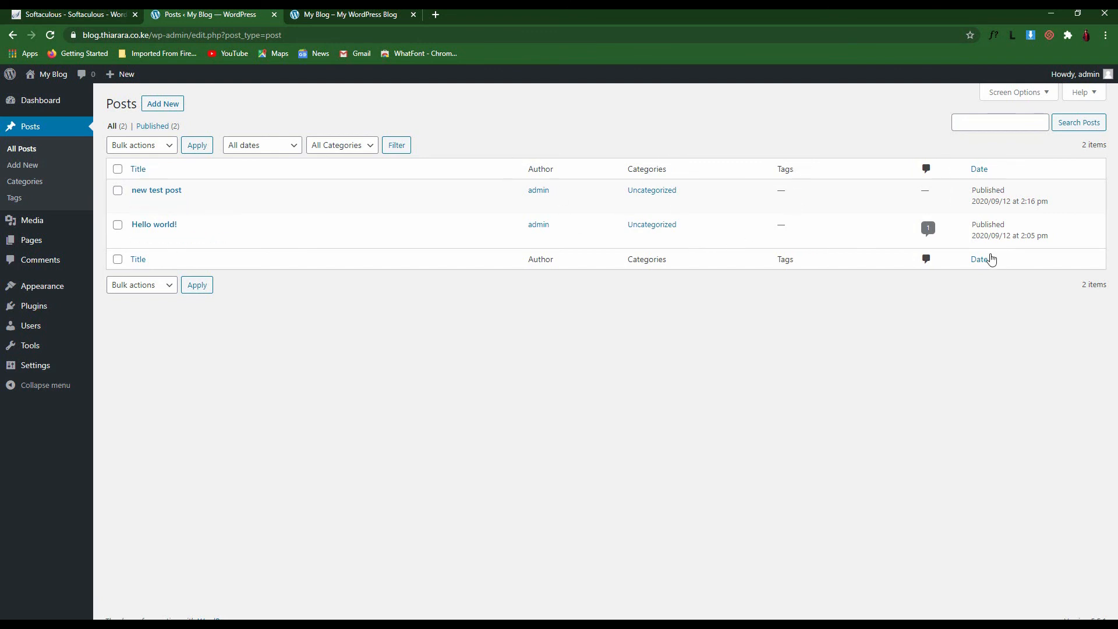
# Sort the posts by comment count and check both posts' Uncategorized category entries
pyautogui.click(932, 173)
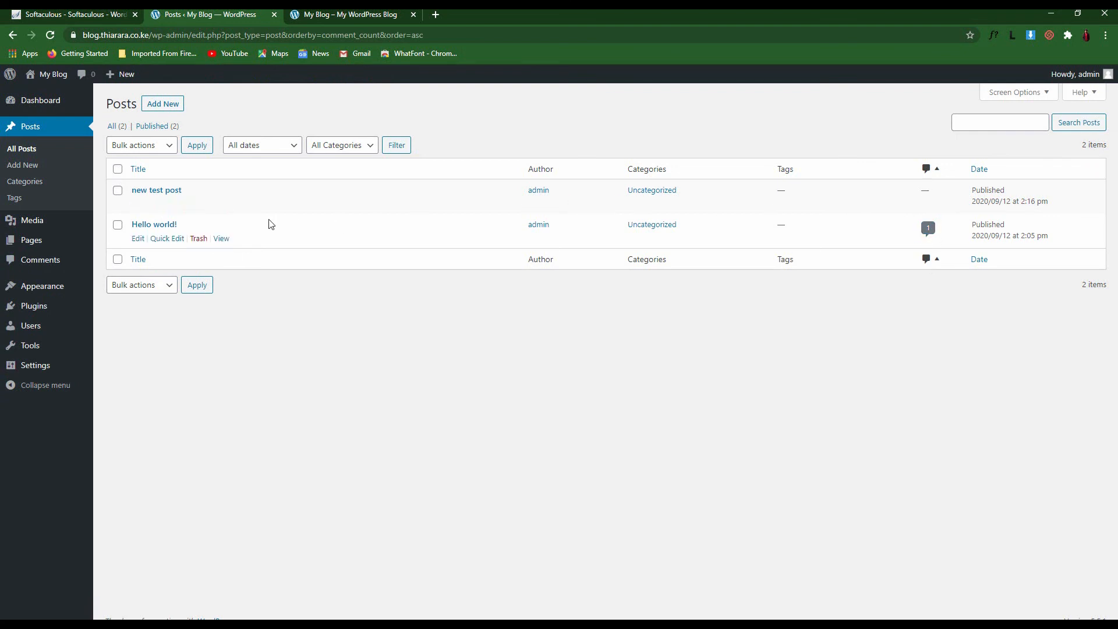
pyautogui.moveTo(629, 169); pyautogui.dragTo(634, 224)
pyautogui.click(691, 228)
pyautogui.moveTo(674, 192); pyautogui.dragTo(624, 195)
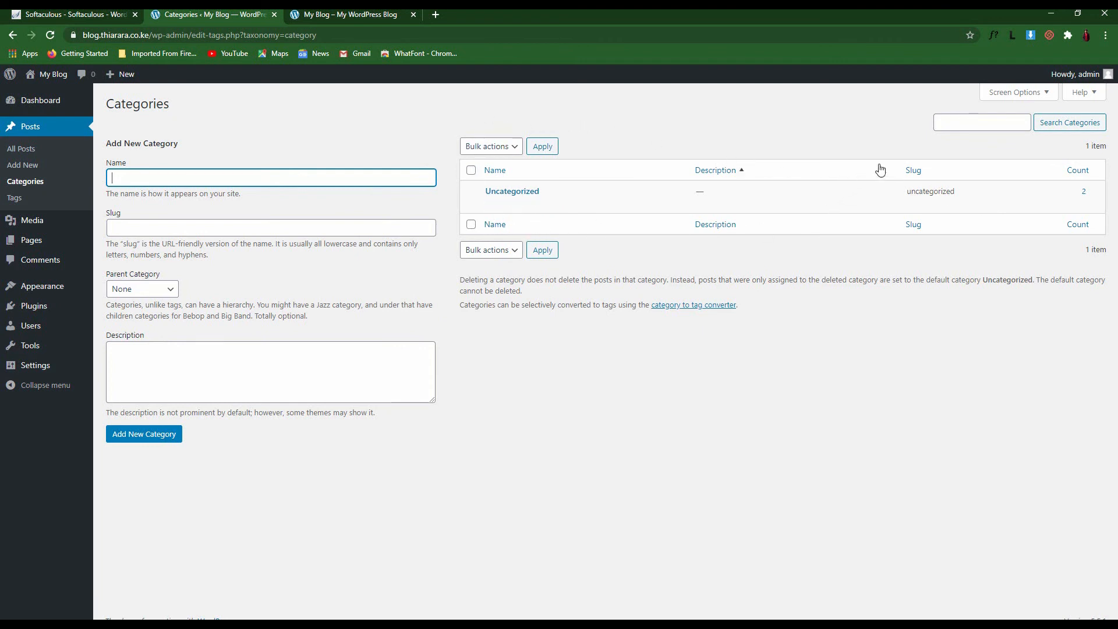
# Enter category name 'Test post' and slug 'test', keeping Parent Category as None
pyautogui.moveTo(980, 192); pyautogui.dragTo(911, 189)
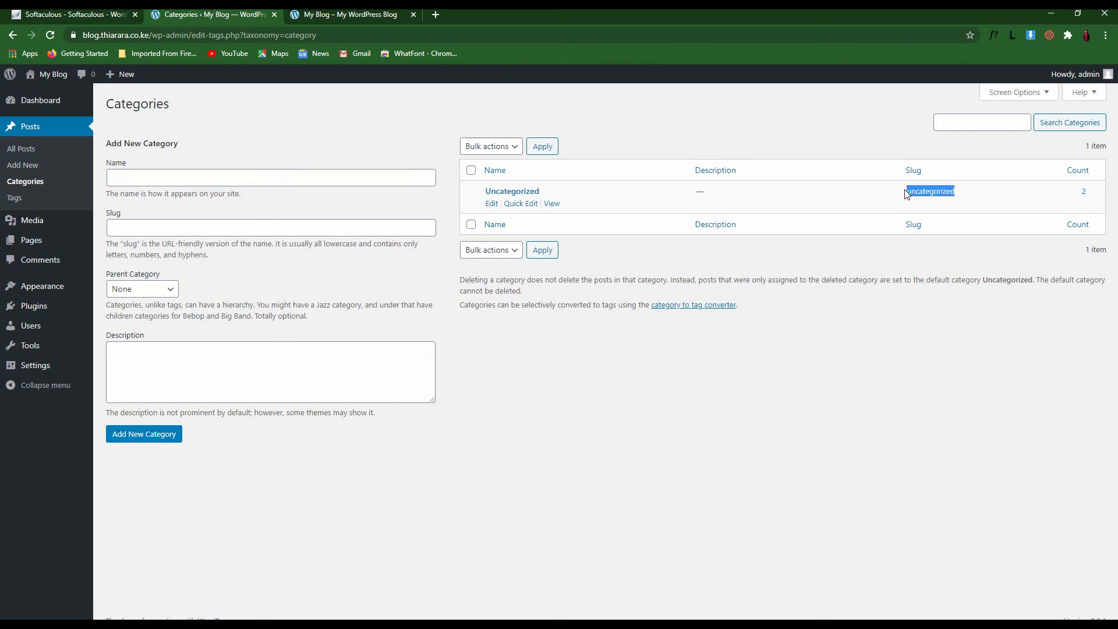
pyautogui.click(1067, 201)
pyautogui.moveTo(1086, 196); pyautogui.dragTo(1095, 196)
pyautogui.click(151, 178)
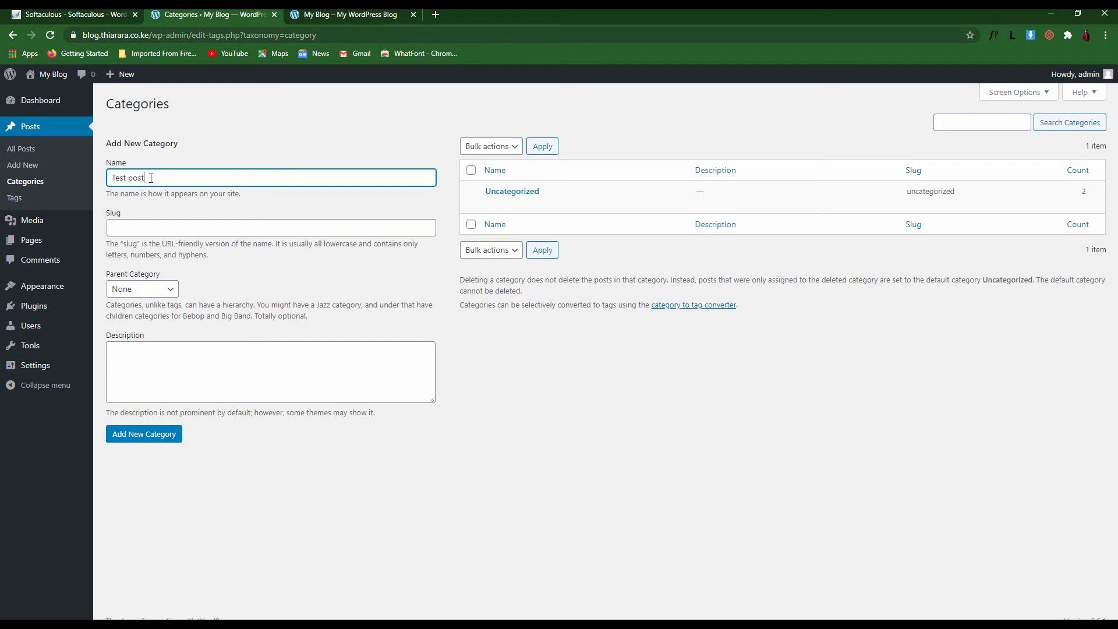
pyautogui.click(140, 230)
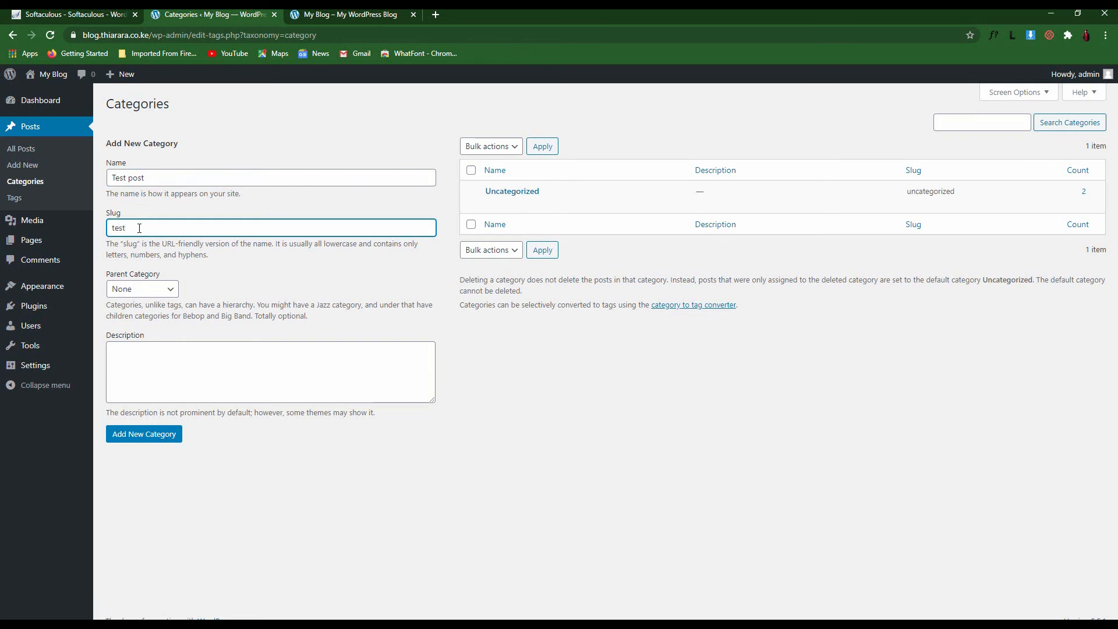
pyautogui.click(157, 291)
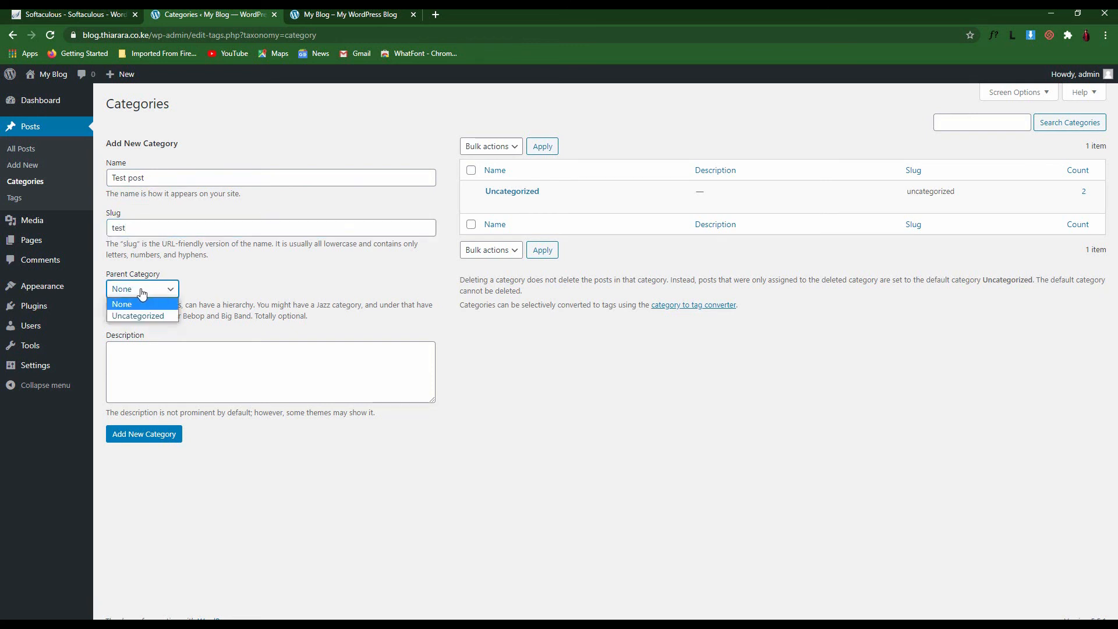
pyautogui.click(163, 291)
# Add the description 'this category contains test post', fixing its spelling, and save the category
pyautogui.click(129, 364)
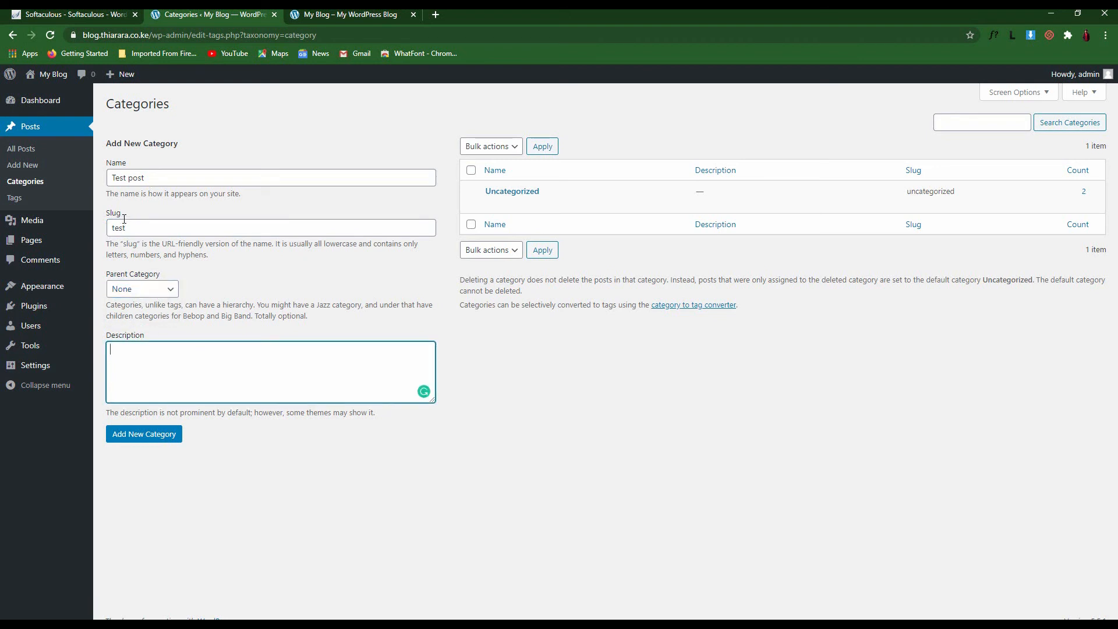
pyautogui.write('this categery contain test post')
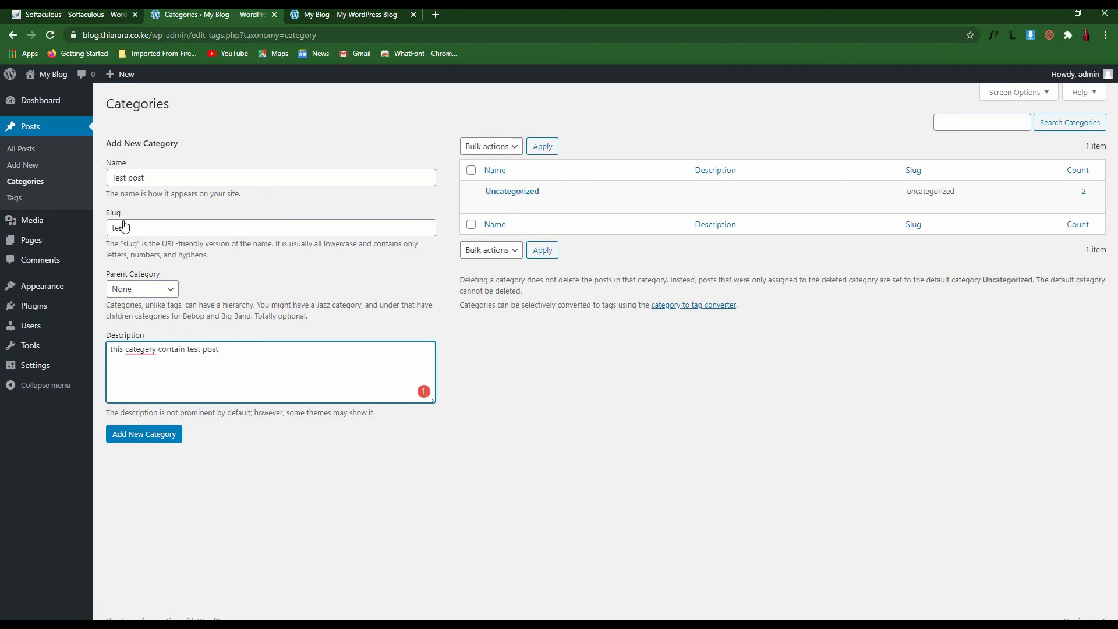
pyautogui.rightClick(139, 349)
pyautogui.click(157, 356)
pyautogui.rightClick(171, 350)
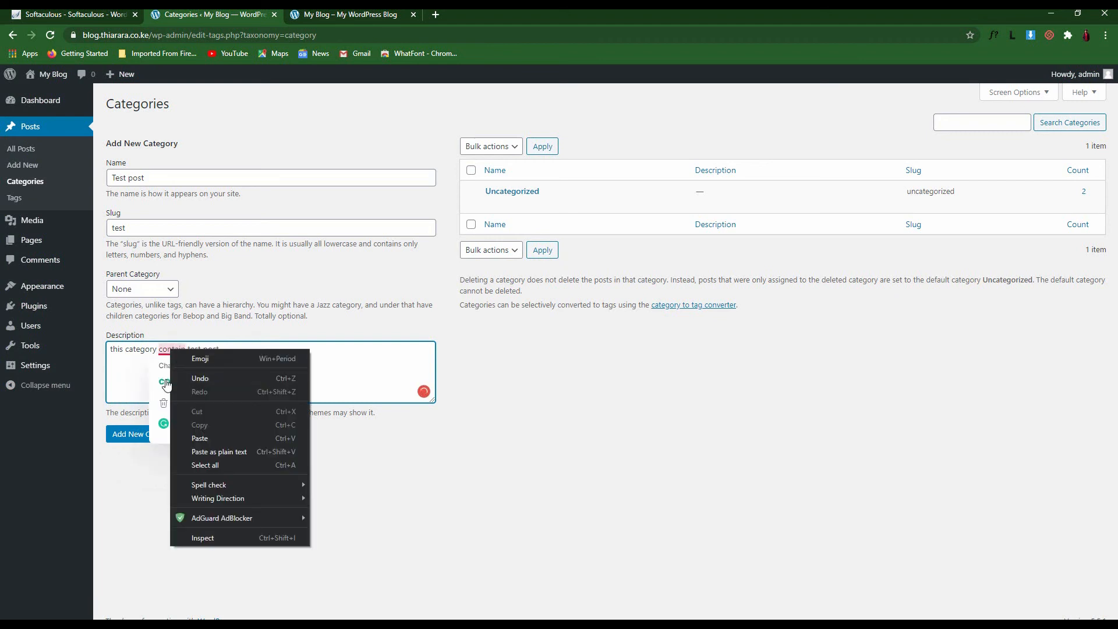
pyautogui.click(166, 383)
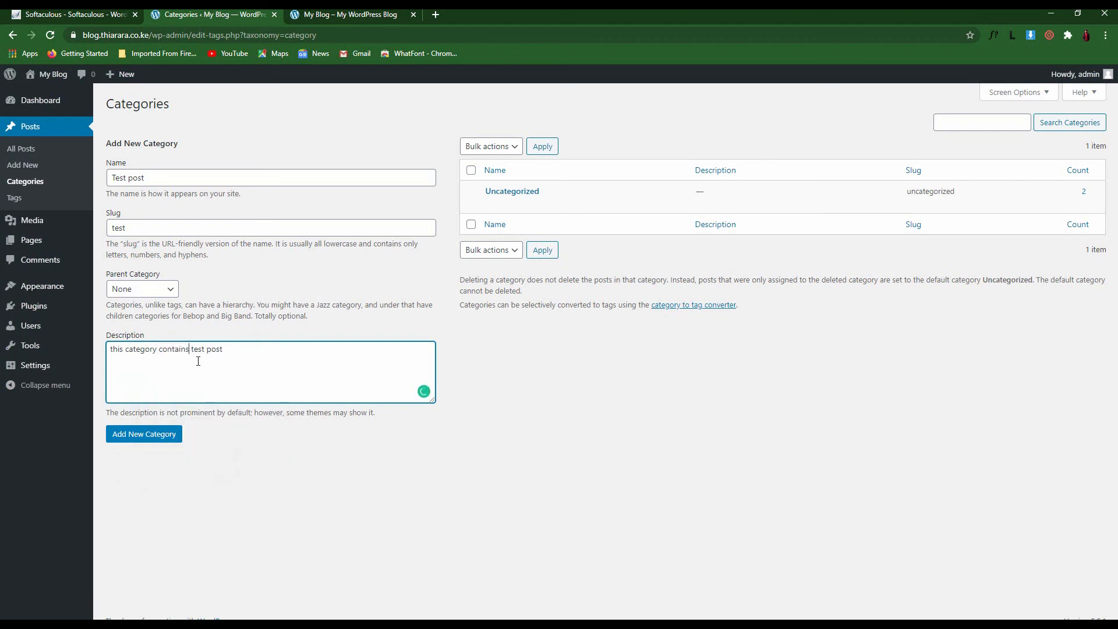
pyautogui.click(150, 439)
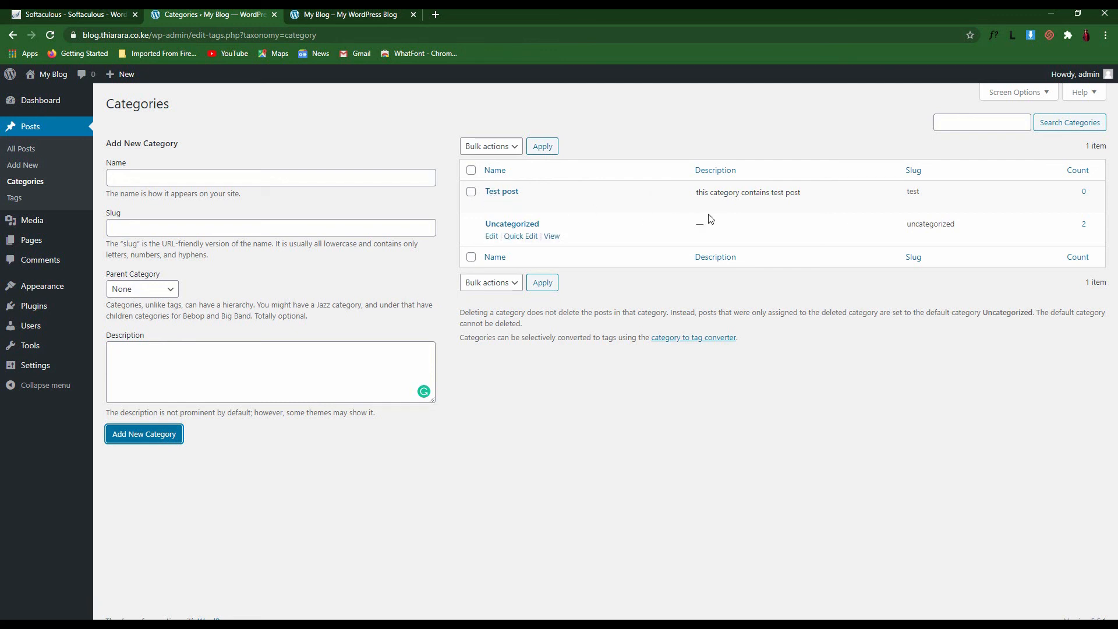
pyautogui.moveTo(694, 204); pyautogui.dragTo(804, 201)
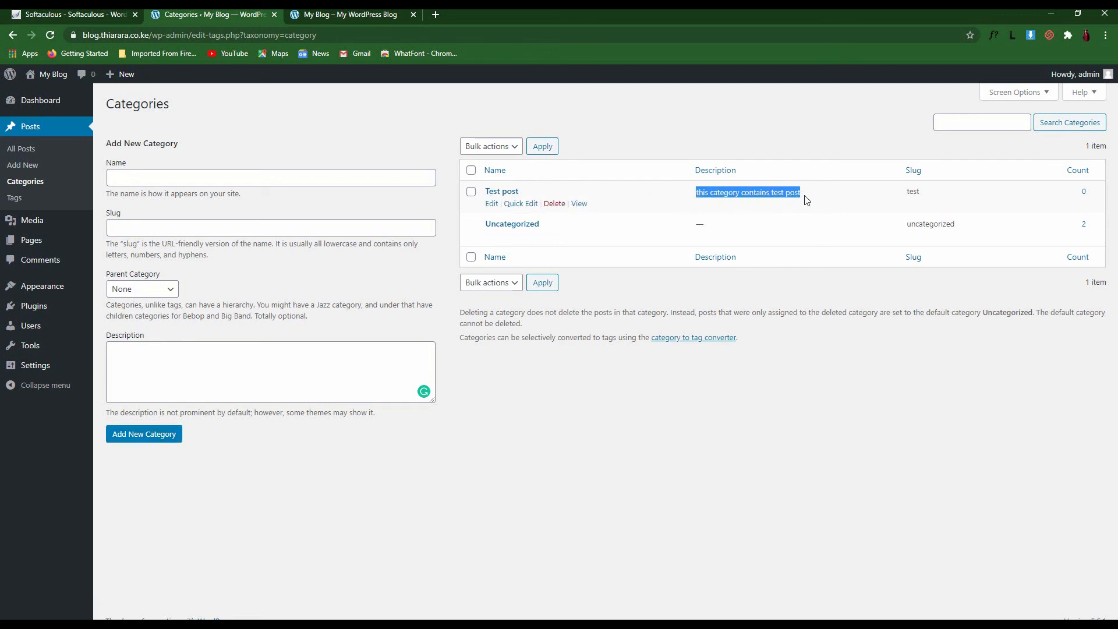
pyautogui.click(807, 200)
pyautogui.moveTo(942, 194); pyautogui.dragTo(934, 173)
pyautogui.click(873, 169)
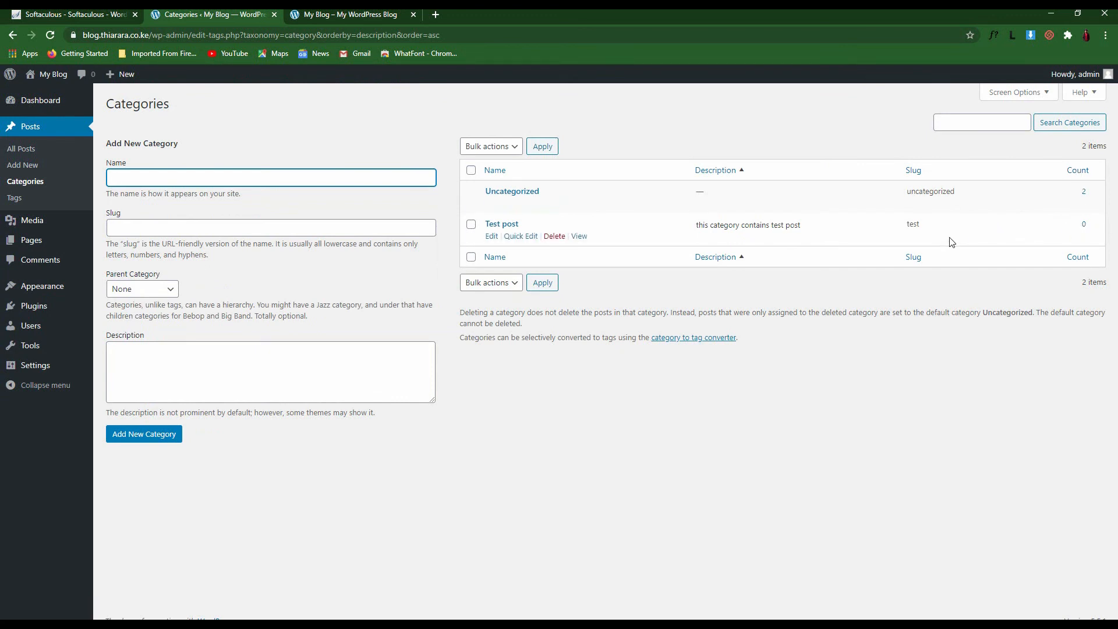
pyautogui.moveTo(920, 234); pyautogui.dragTo(893, 237)
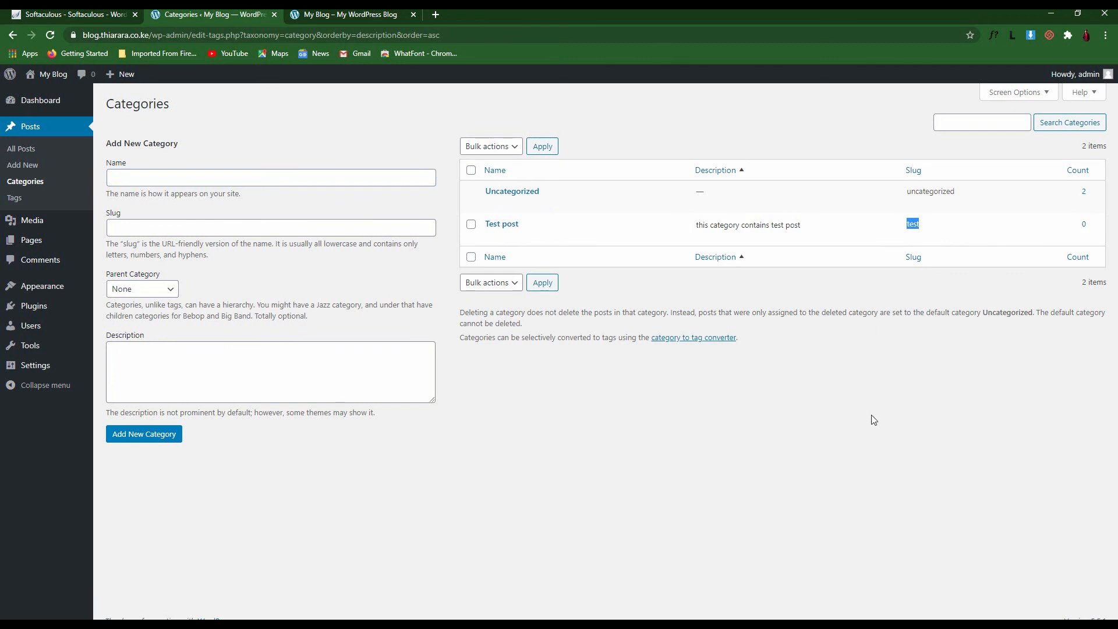
pyautogui.click(815, 417)
pyautogui.moveTo(525, 225); pyautogui.dragTo(487, 227)
pyautogui.click(562, 402)
# Name the category 'Beginners post' with slug 'beginners' and Test post as parent
pyautogui.click(143, 180)
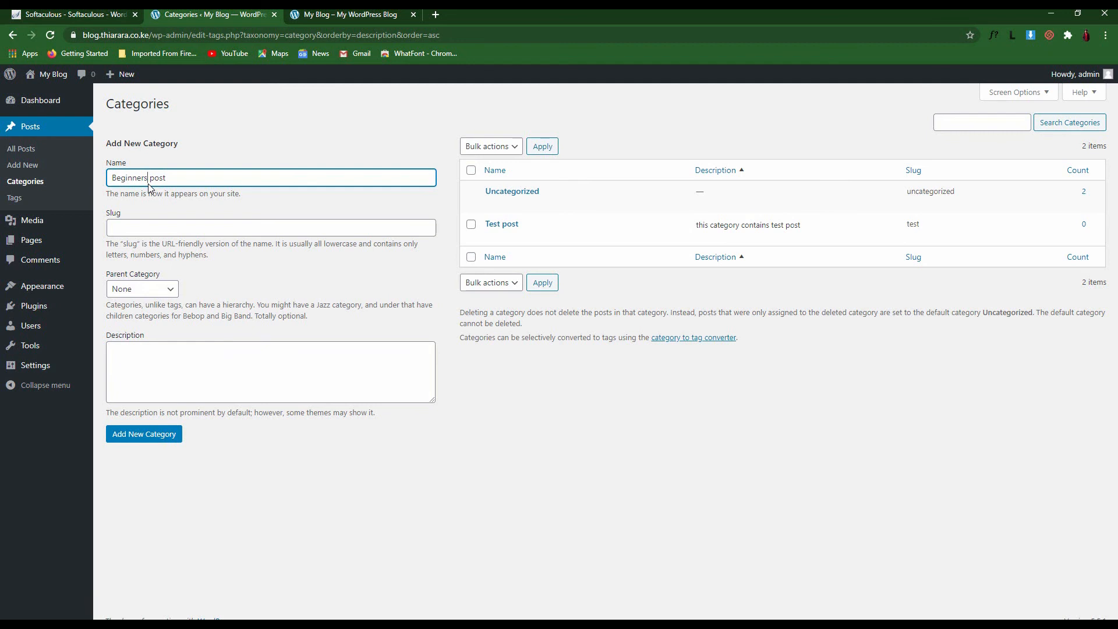
pyautogui.moveTo(136, 180); pyautogui.dragTo(104, 185)
pyautogui.hotkey('ctrl', 'c')
pyautogui.click(136, 226)
pyautogui.hotkey('ctrl', 'v')
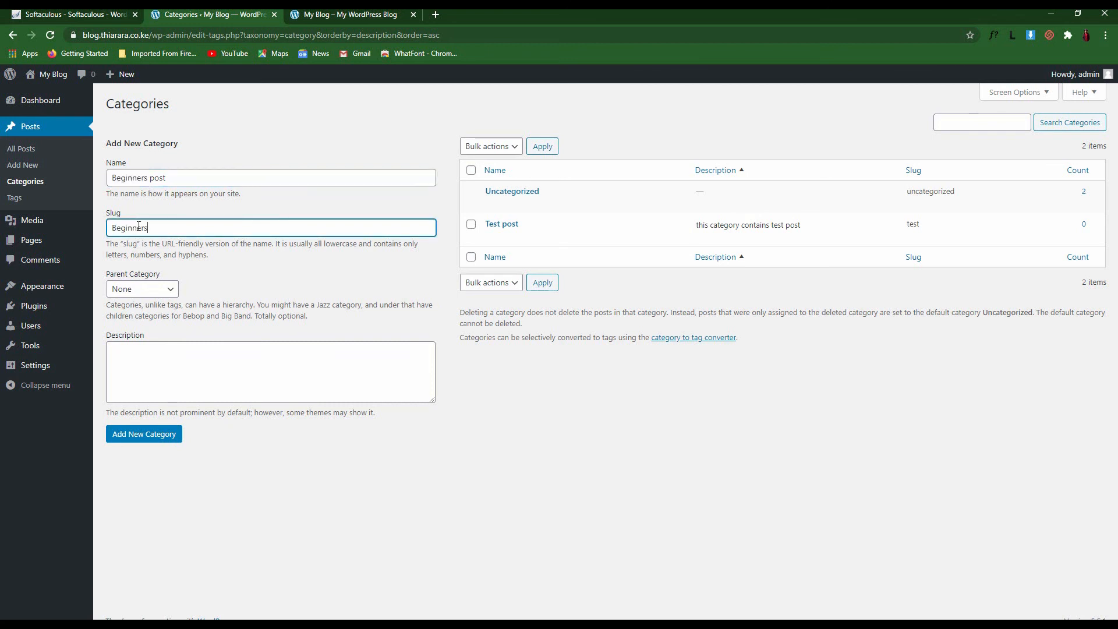
pyautogui.click(136, 290)
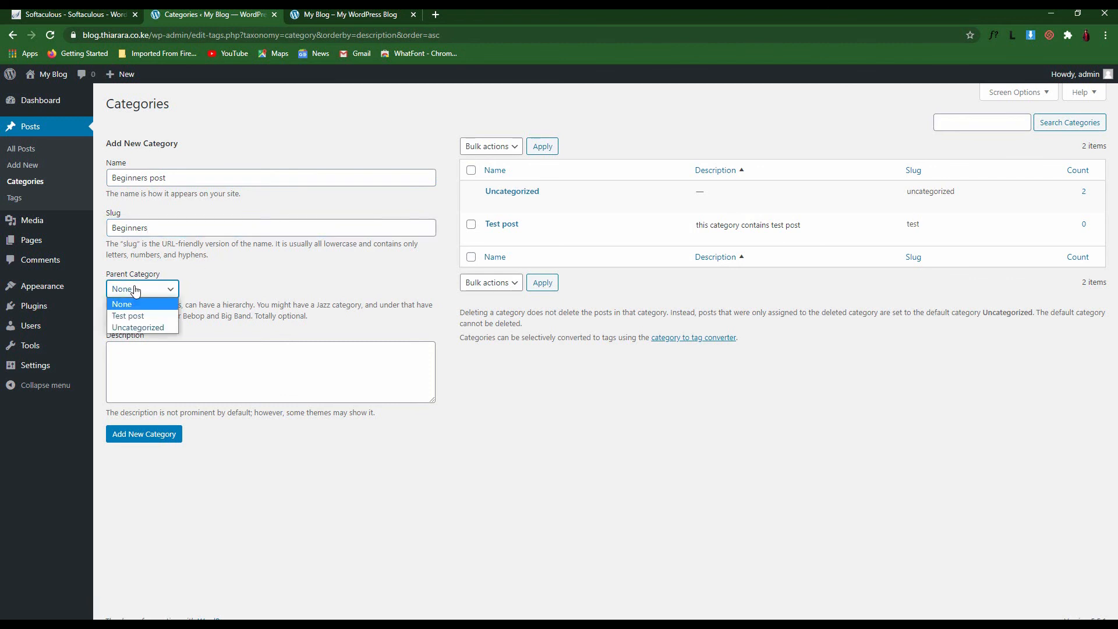
pyautogui.click(116, 319)
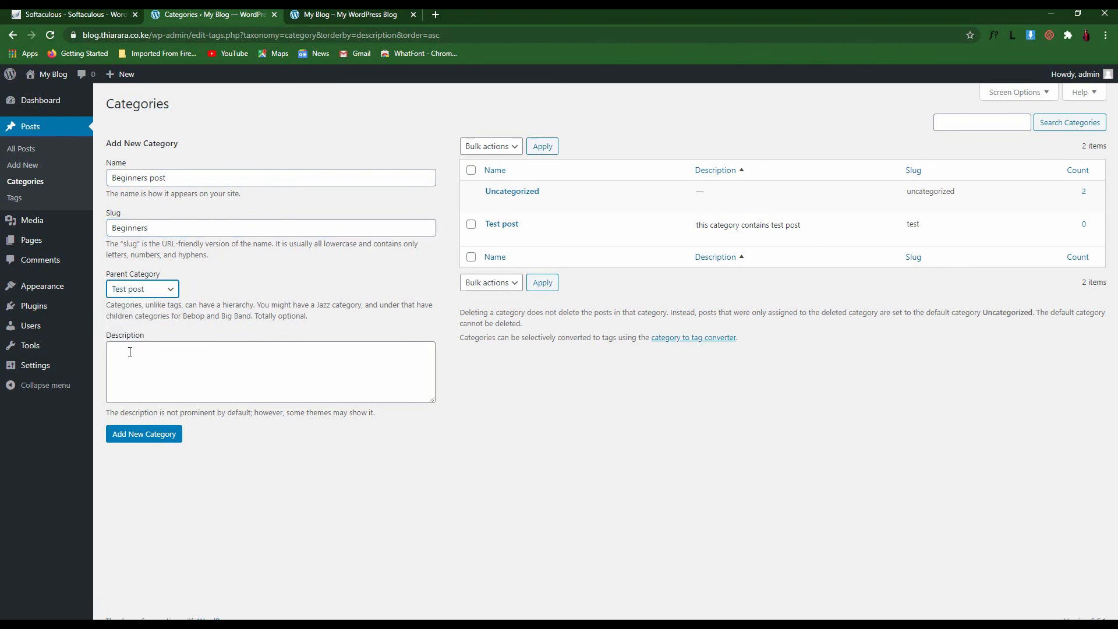
# Copy Test post's description into the new category's description and add the category
pyautogui.moveTo(807, 228); pyautogui.dragTo(698, 239)
pyautogui.hotkey('ctrl', 'c')
pyautogui.click(182, 361)
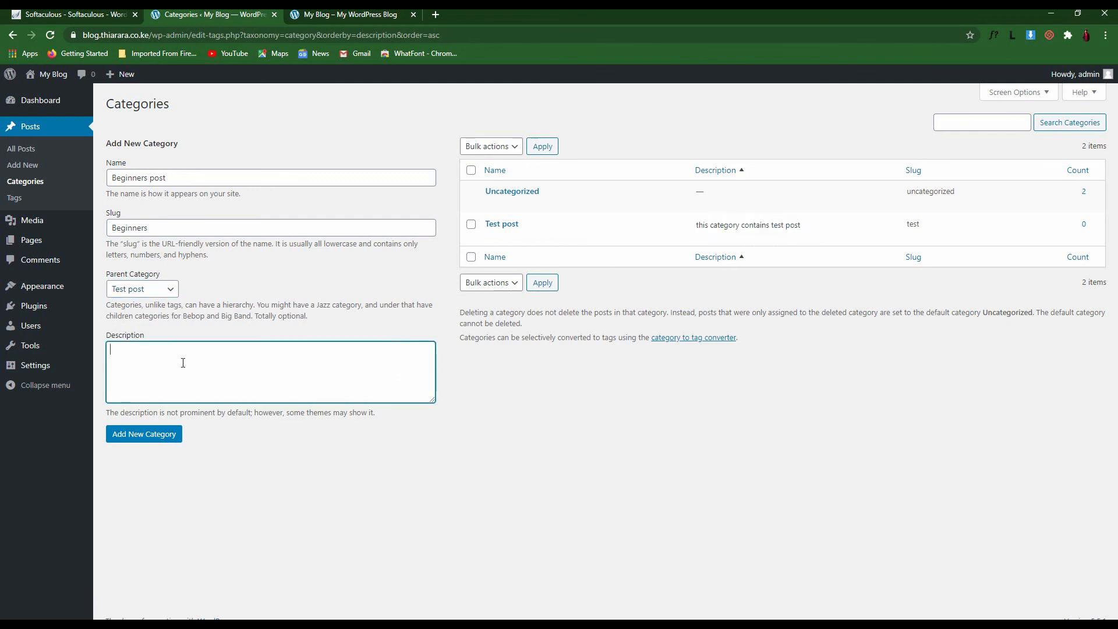
pyautogui.hotkey('ctrl', 'v')
pyautogui.moveTo(224, 350); pyautogui.dragTo(191, 350)
pyautogui.click(227, 354)
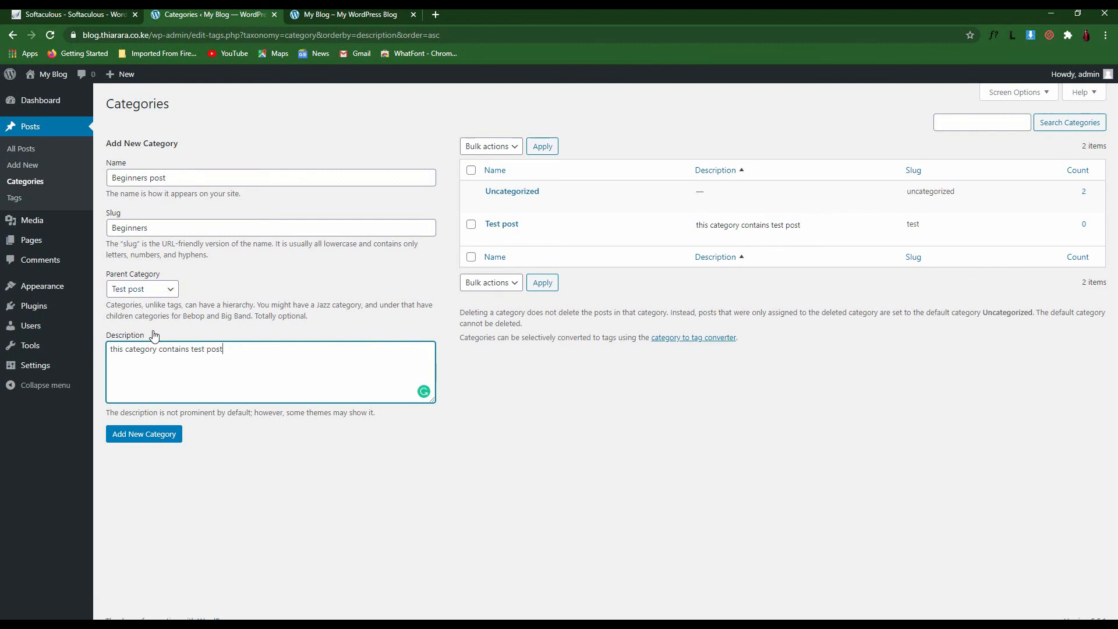
pyautogui.moveTo(247, 347); pyautogui.dragTo(111, 351)
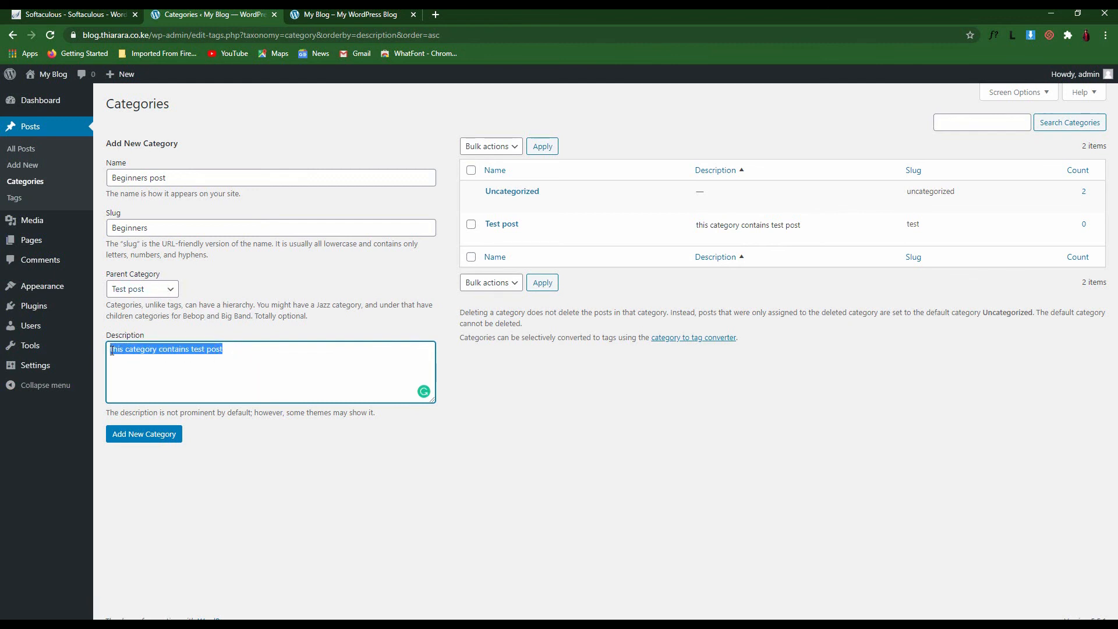
pyautogui.click(192, 147)
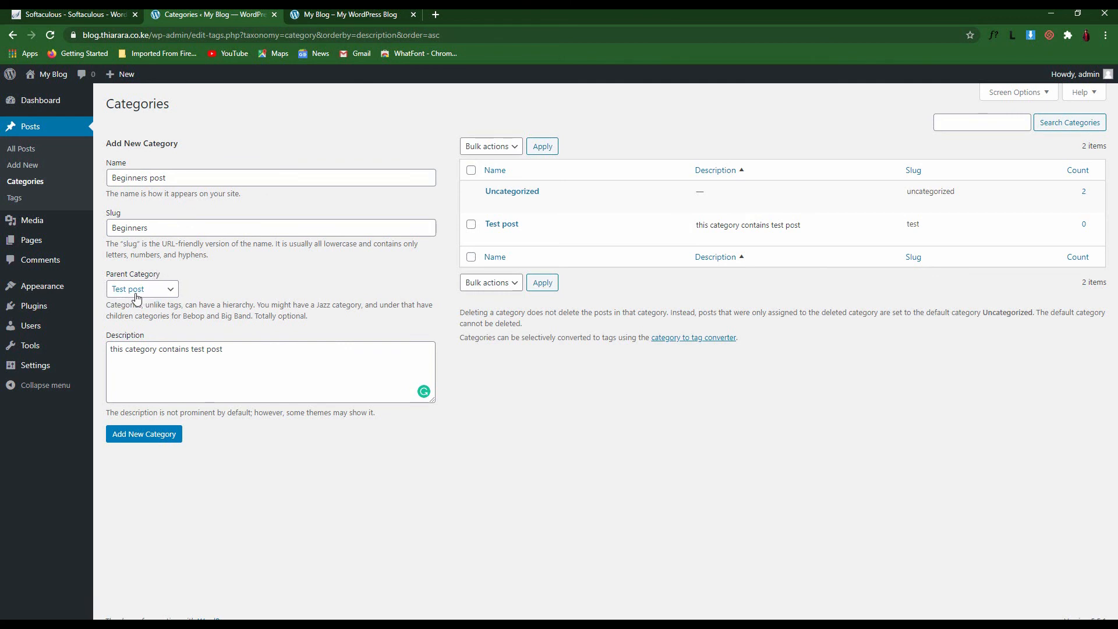
pyautogui.click(140, 441)
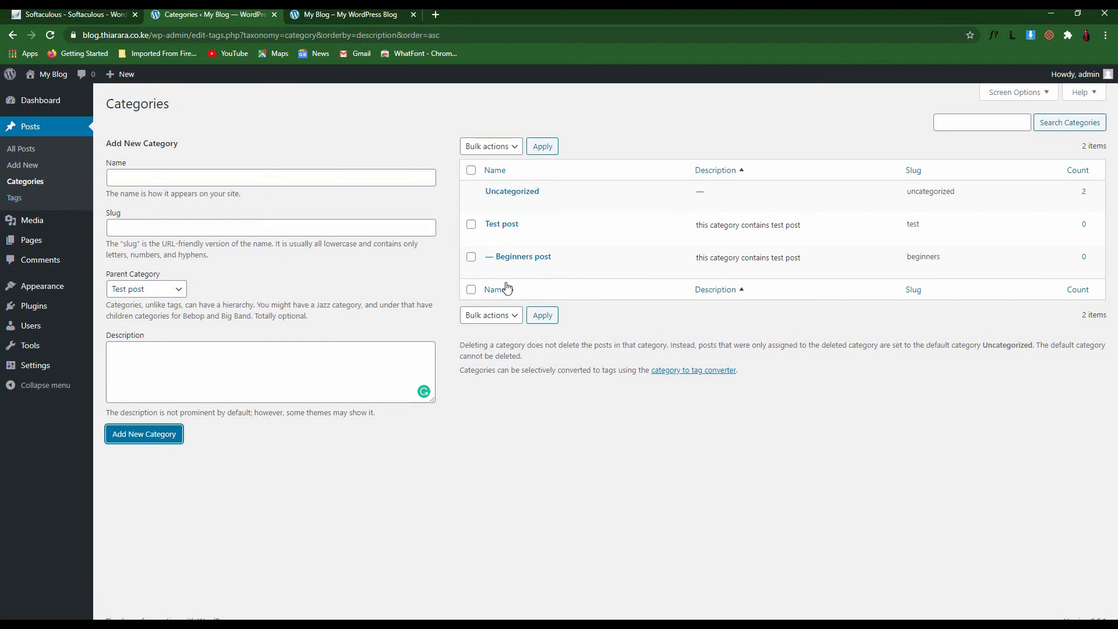
# Go to All Posts and open 'new test post' in the block editor
pyautogui.click(22, 149)
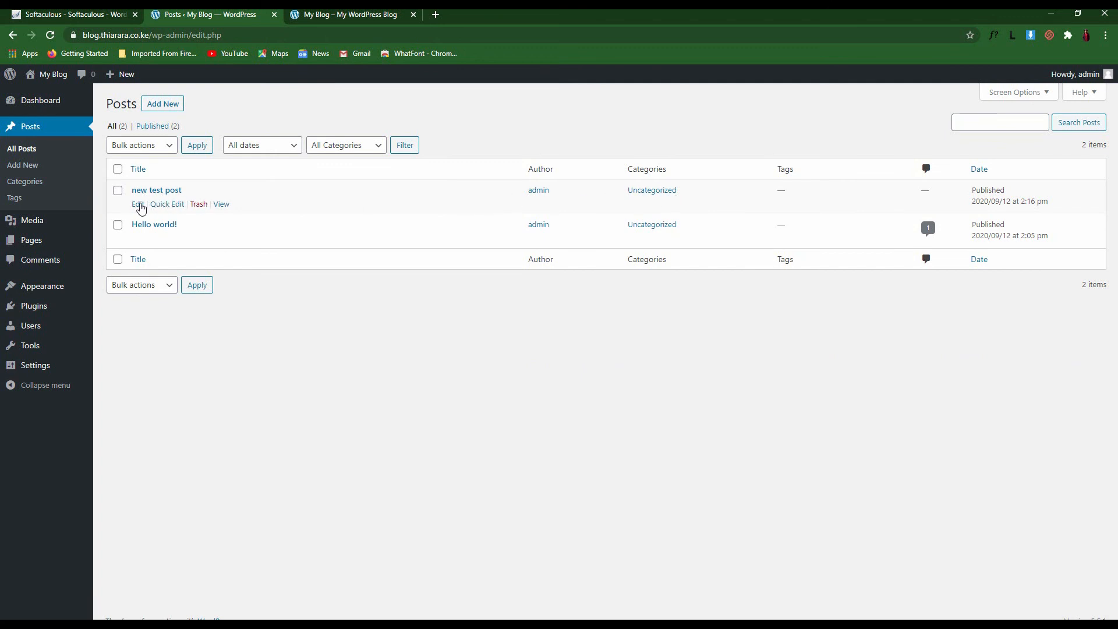
pyautogui.click(139, 207)
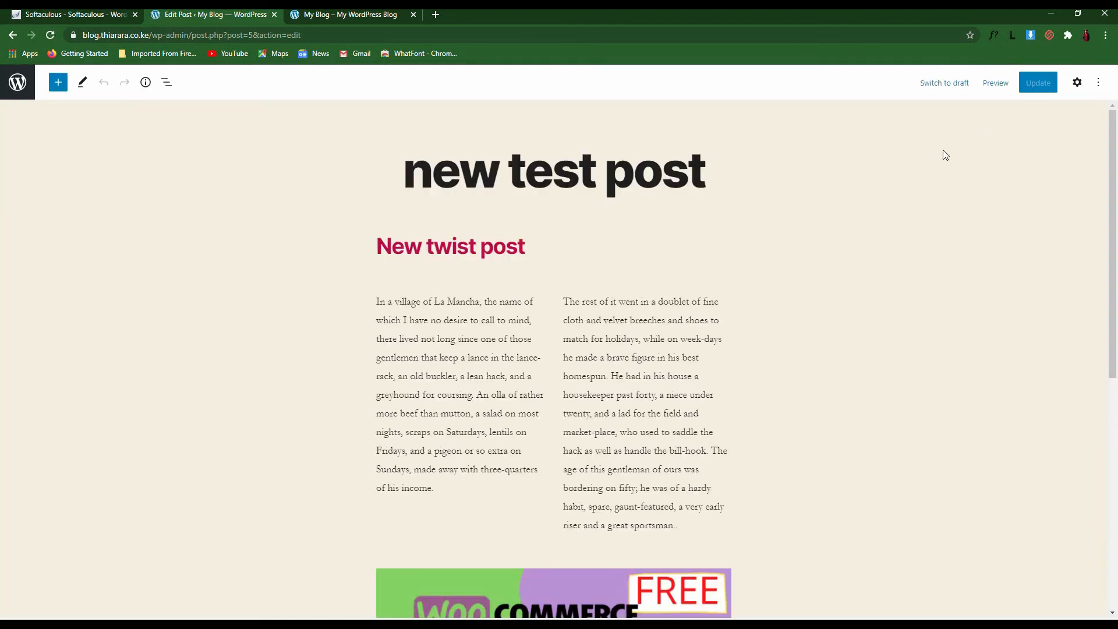
# Open the document settings, check the new-test-post permalink slug, and view the live post
pyautogui.click(1077, 84)
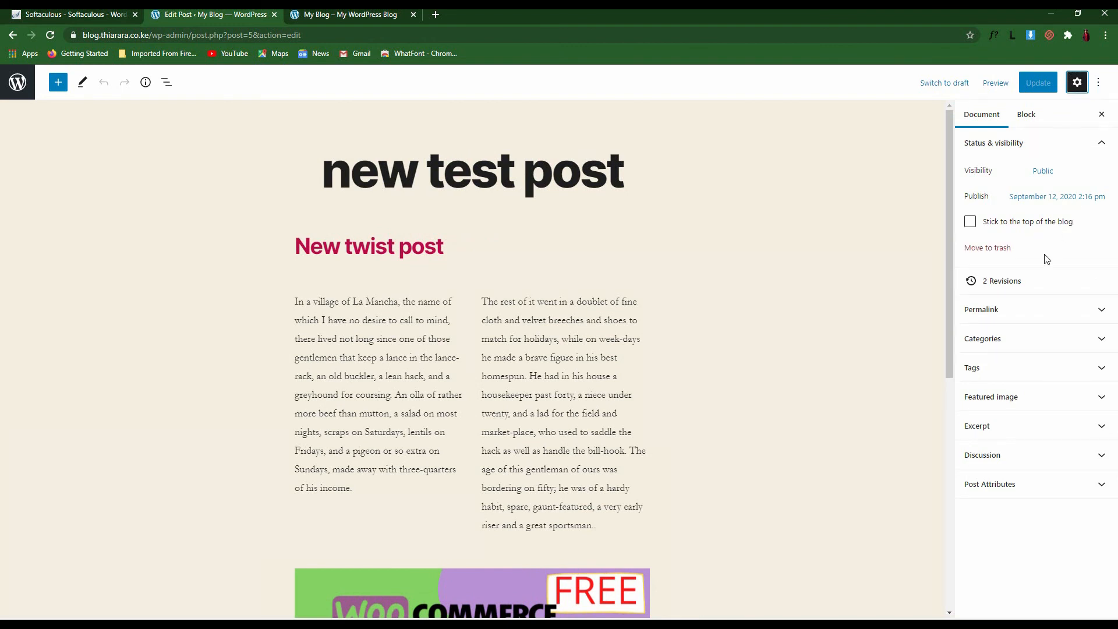
pyautogui.click(1023, 322)
pyautogui.moveTo(1023, 351); pyautogui.dragTo(983, 351)
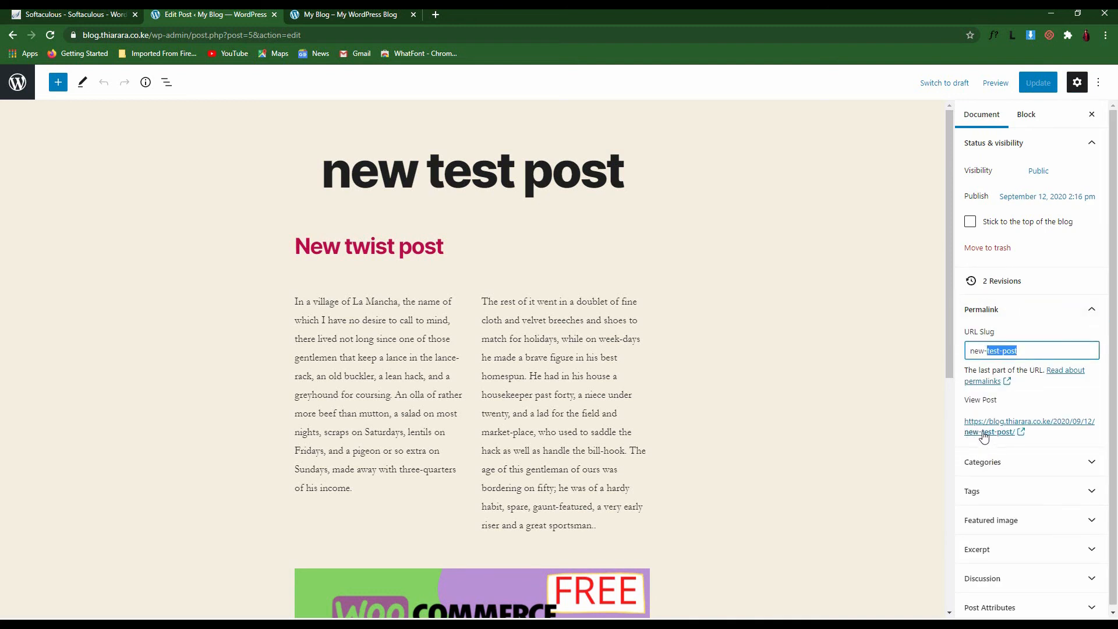
pyautogui.click(986, 333)
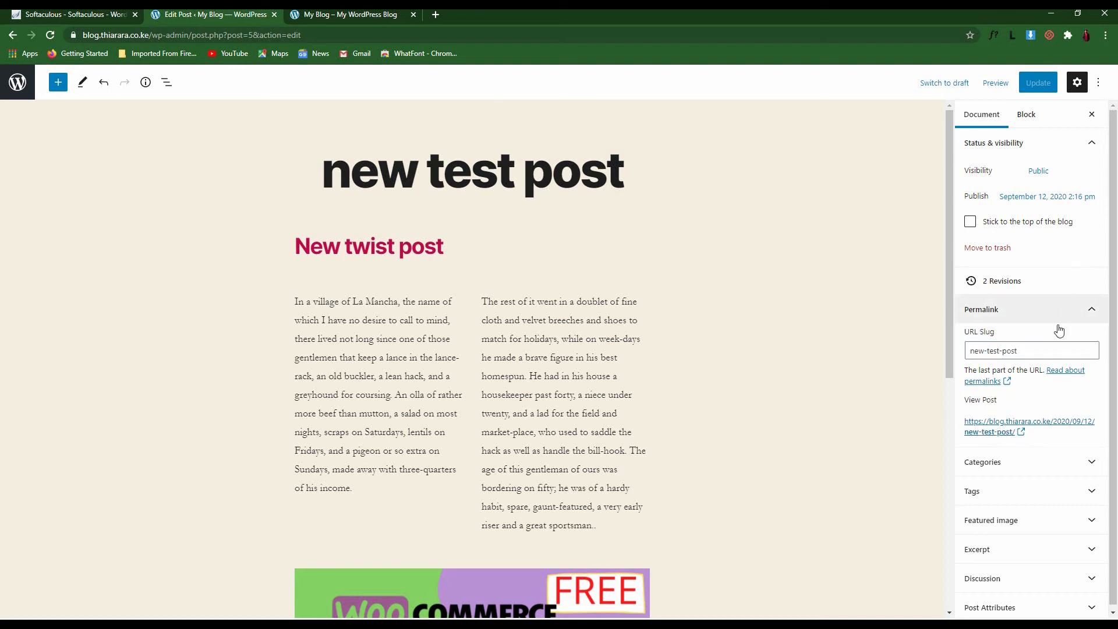
pyautogui.click(1026, 423)
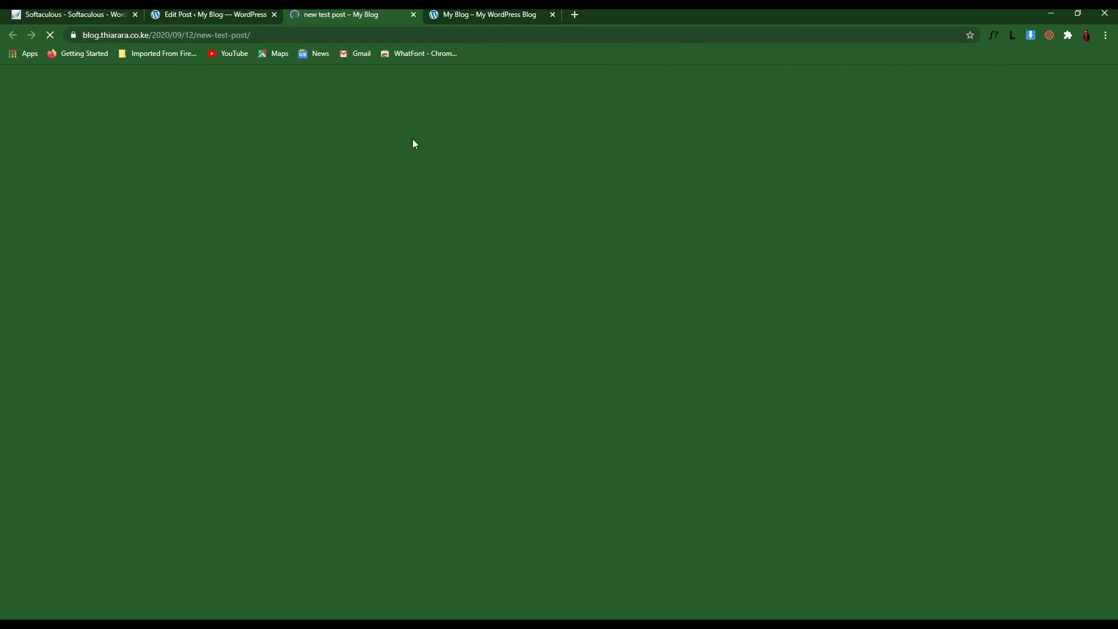
# Scroll through the live post, still filed under Uncategorized, then return to the Edit Post tab
pyautogui.scroll(-15, 706, 437)
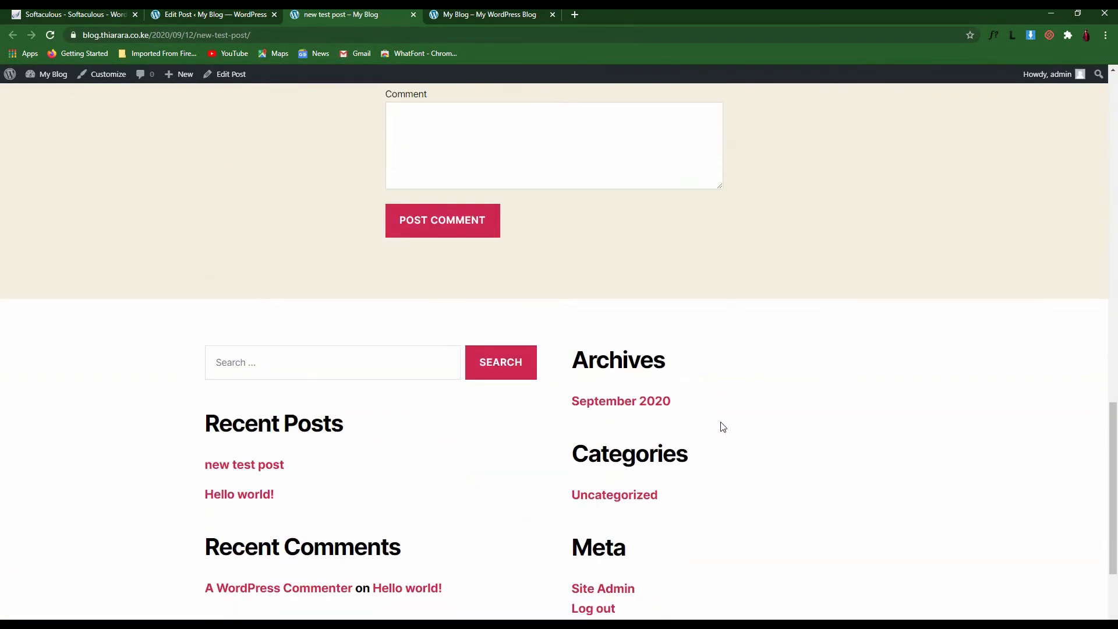
pyautogui.scroll(7, 723, 427)
pyautogui.scroll(-6, 670, 306)
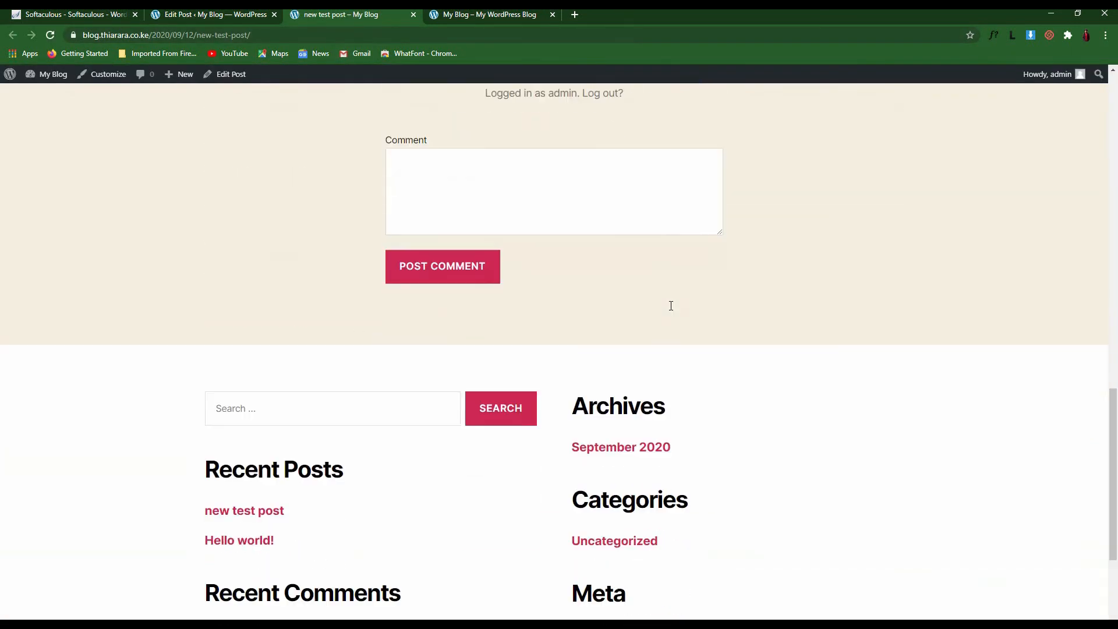
pyautogui.scroll(-4, 670, 306)
pyautogui.scroll(18, 673, 308)
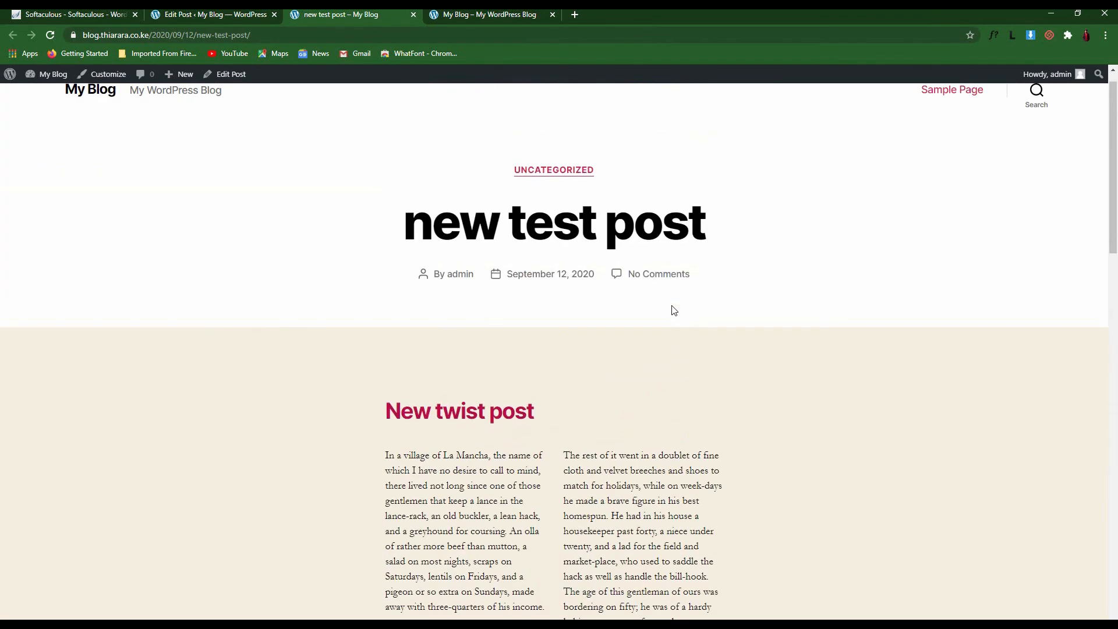
pyautogui.click(207, 13)
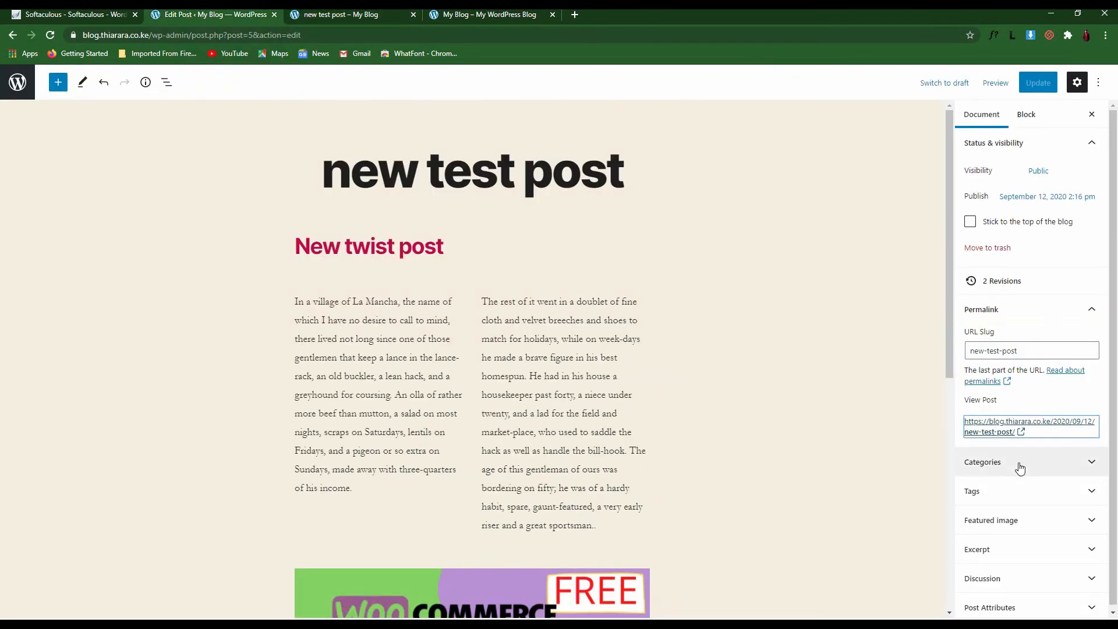
# Expand Categories, tick Test post and untick Uncategorized
pyautogui.click(1017, 463)
pyautogui.scroll(-2, 1002, 431)
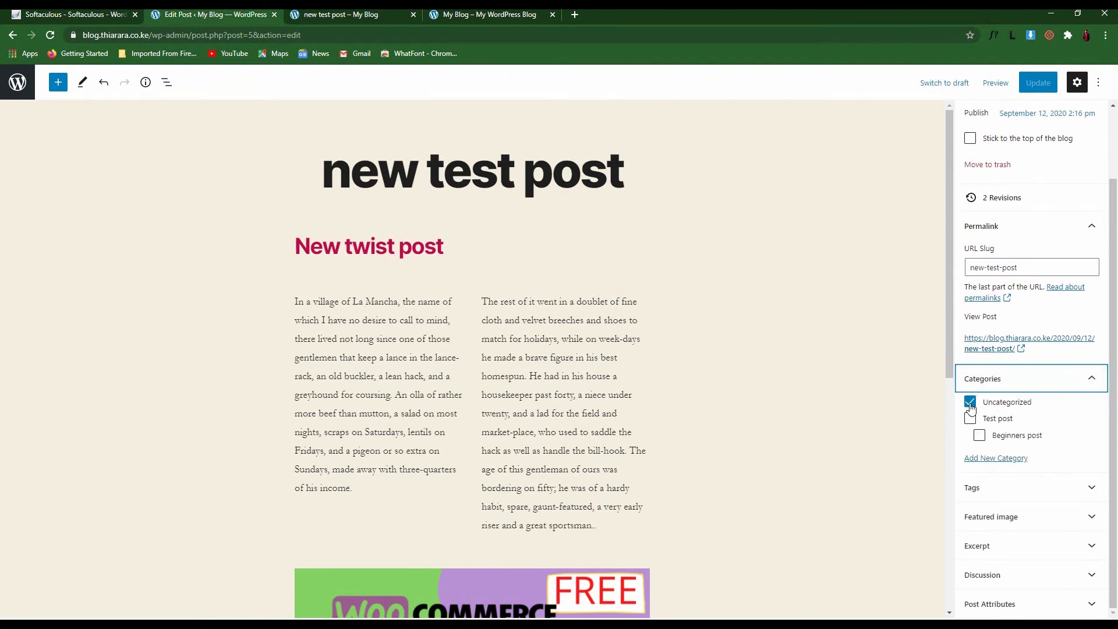
pyautogui.moveTo(1032, 407); pyautogui.dragTo(982, 407)
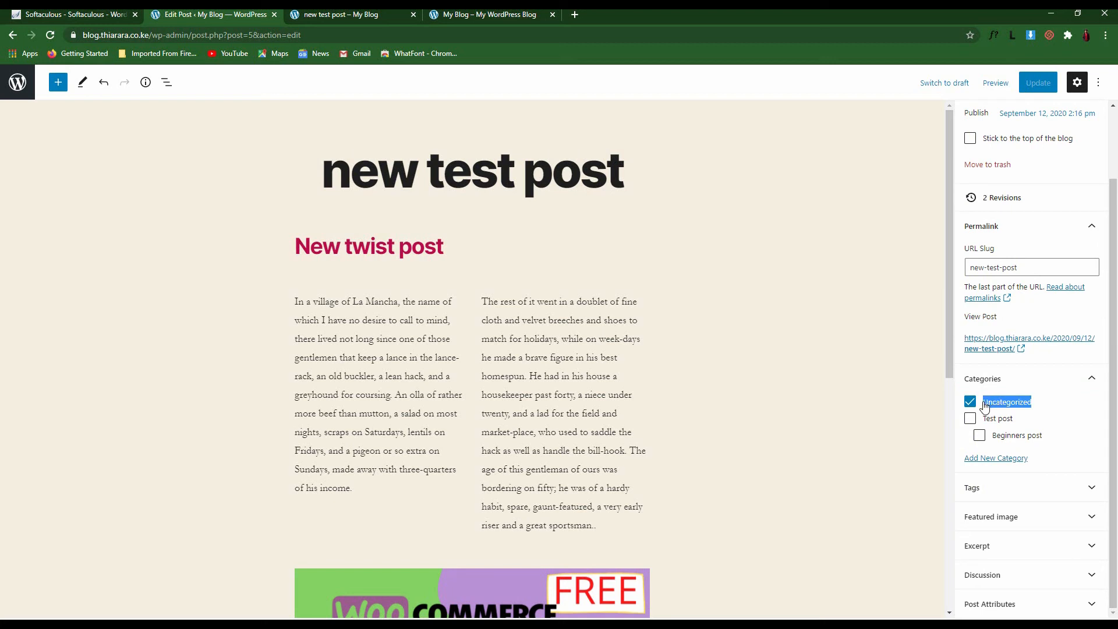
pyautogui.click(778, 424)
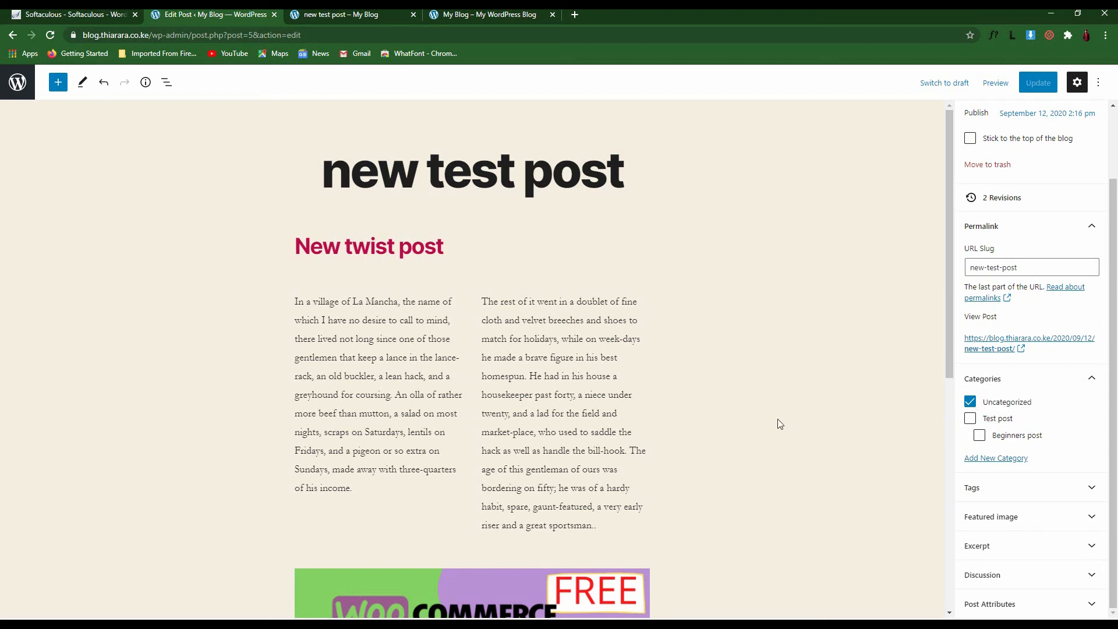
pyautogui.click(968, 419)
pyautogui.click(970, 402)
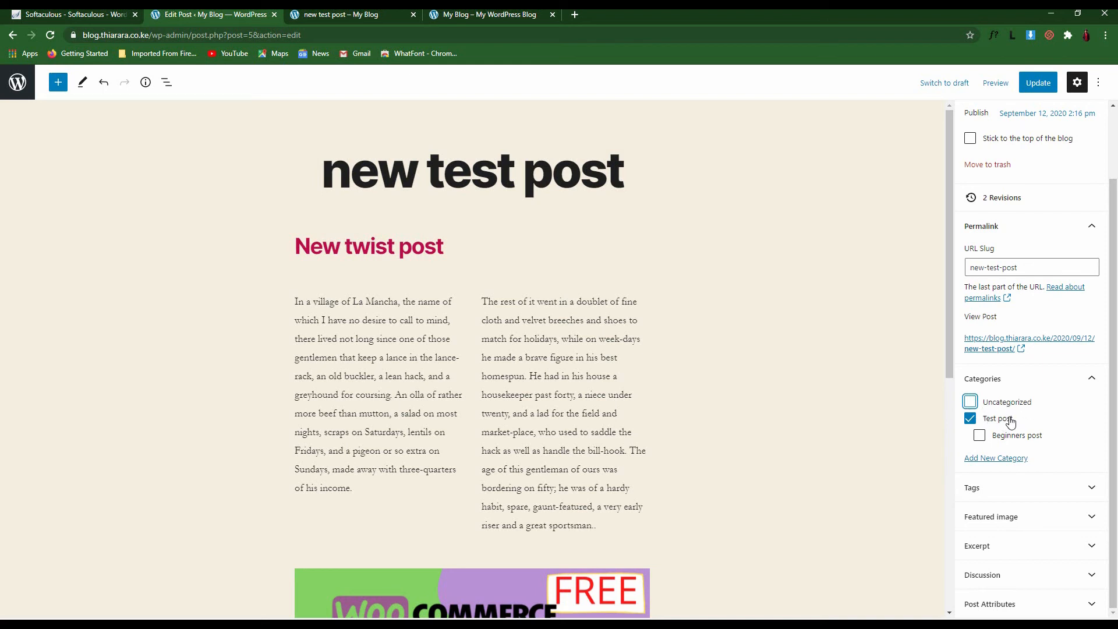
# Leave only Test post ticked after toggling Beginners post, then update the post and exit
pyautogui.click(979, 436)
pyautogui.click(970, 401)
pyautogui.click(979, 435)
pyautogui.click(969, 402)
pyautogui.click(978, 438)
pyautogui.click(1027, 93)
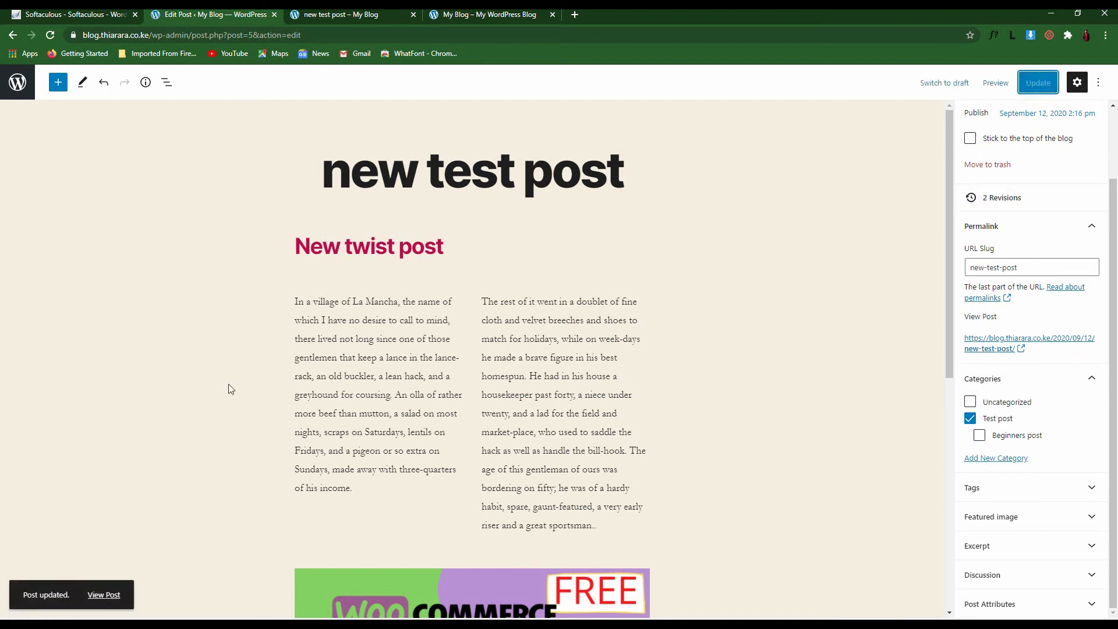
pyautogui.click(18, 82)
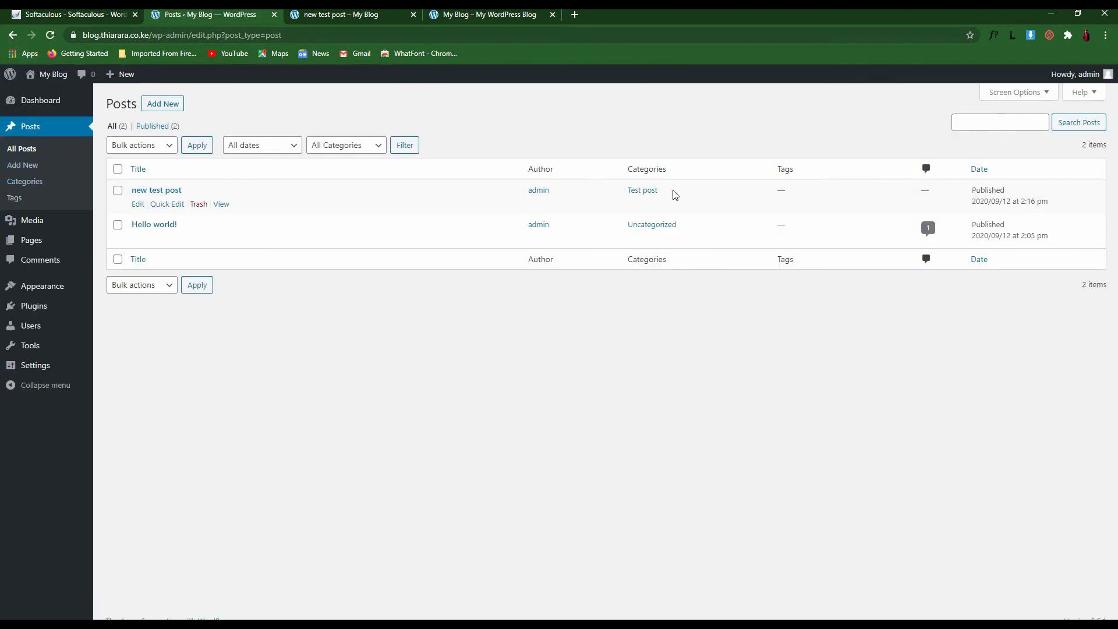
# Check that new test post's Categories column in the Posts list now reads Test post
pyautogui.moveTo(663, 193); pyautogui.dragTo(627, 194)
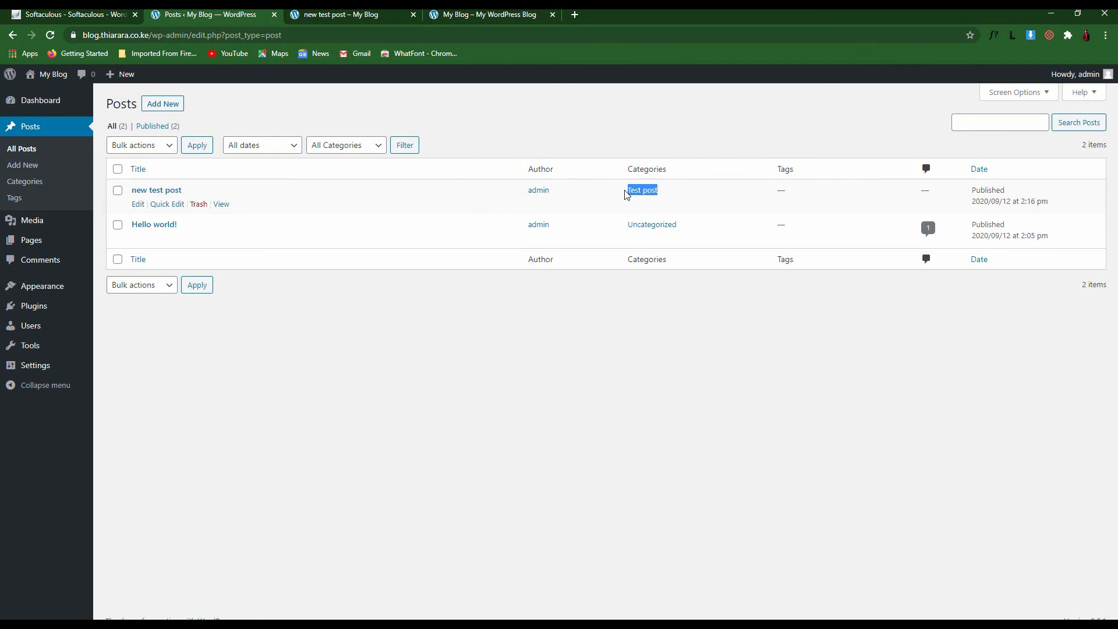
pyautogui.click(684, 201)
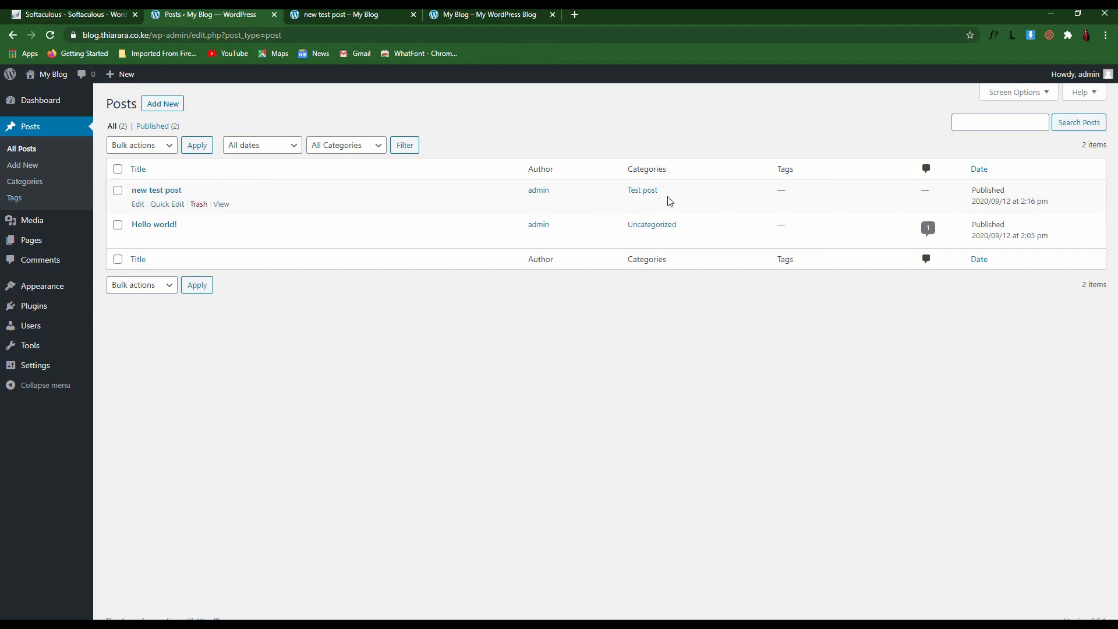
# Start a new post, paste the Weebly title and three-paragraph article, and leave it not sticky
pyautogui.click(163, 105)
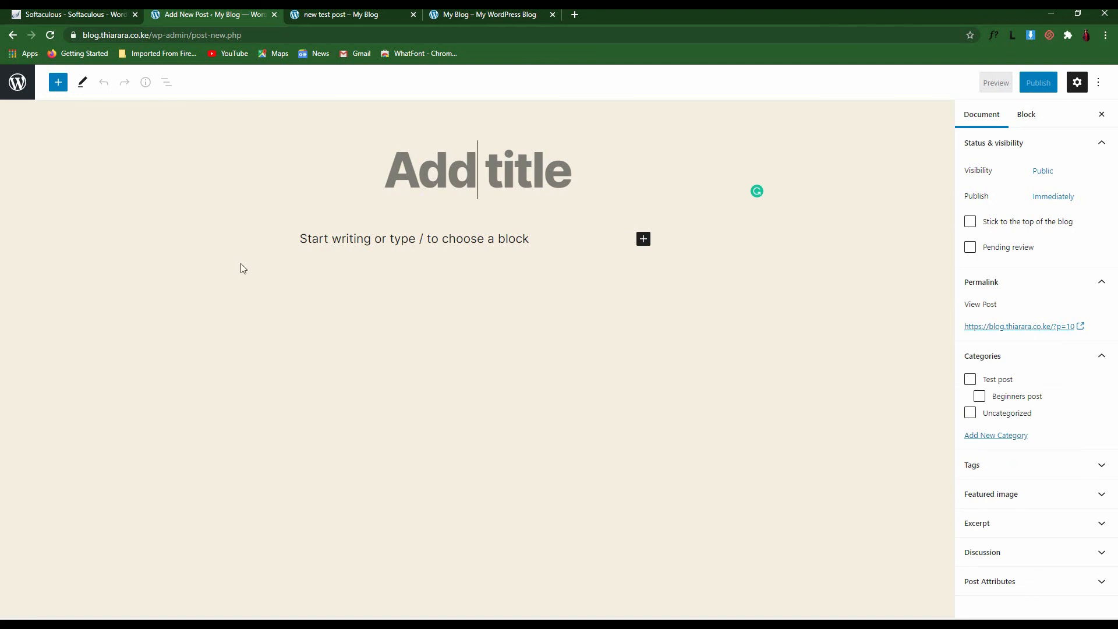
pyautogui.write('Weebly Weebly is another website builder that you can use not only to blog but also to sell products or showcase your portfolio. It is somewhat similar to Wix to the extent that it provides a WYSIWYG editor with drag-and-drop elements. If you want to add a certain button, you can simply drag it to the page and customize it. The same happens with photo galleries, slideshows, and any other multimedia element. Weebly provides sidebars, media boxes, forms, ad spaces, social media icons, newsletter subscription, and many more. Moreover, the platform comes with built-in analytics and lets you use your own customized domain (for which you need to pay). On the free plan, you get five custom pages, a Weebly subdomain, 500MB storage, and ad spaces.')
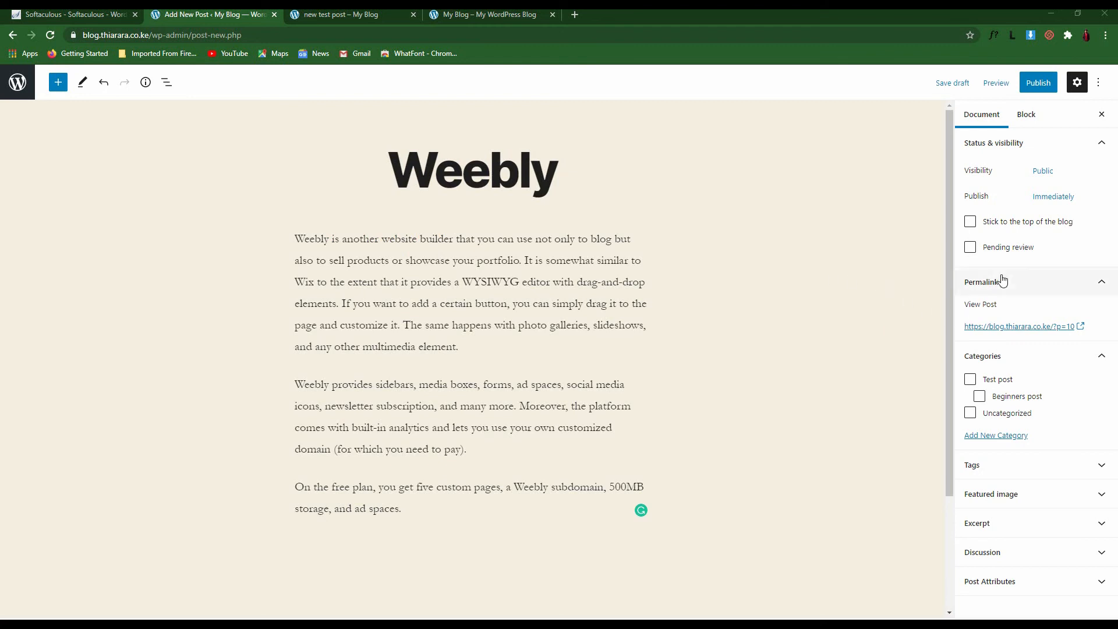
pyautogui.click(970, 222)
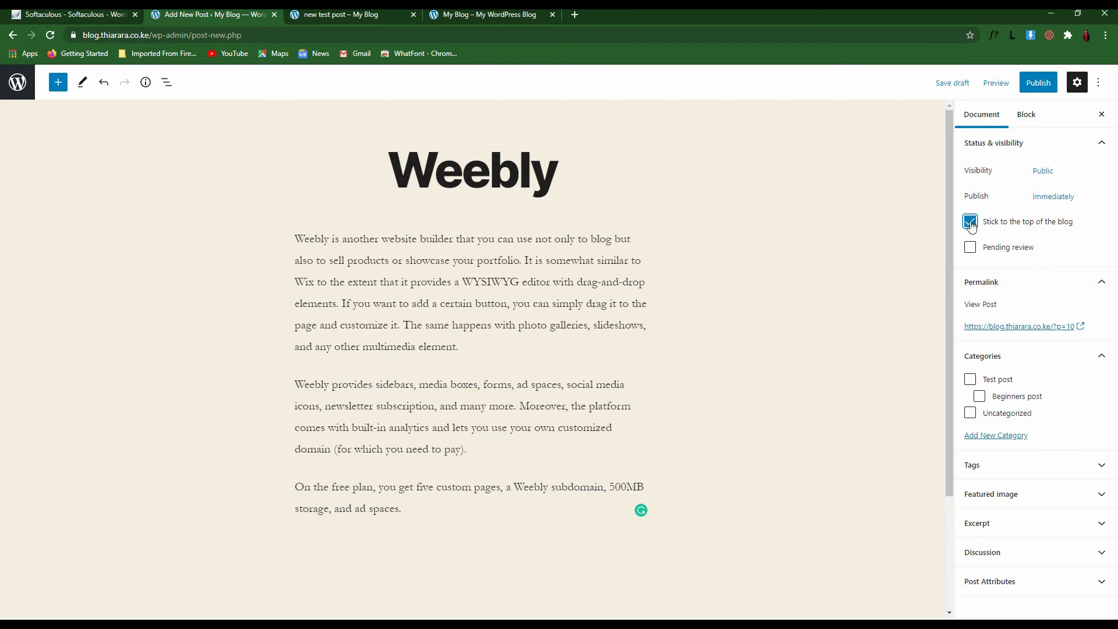
pyautogui.click(971, 226)
pyautogui.click(971, 226)
pyautogui.click(970, 224)
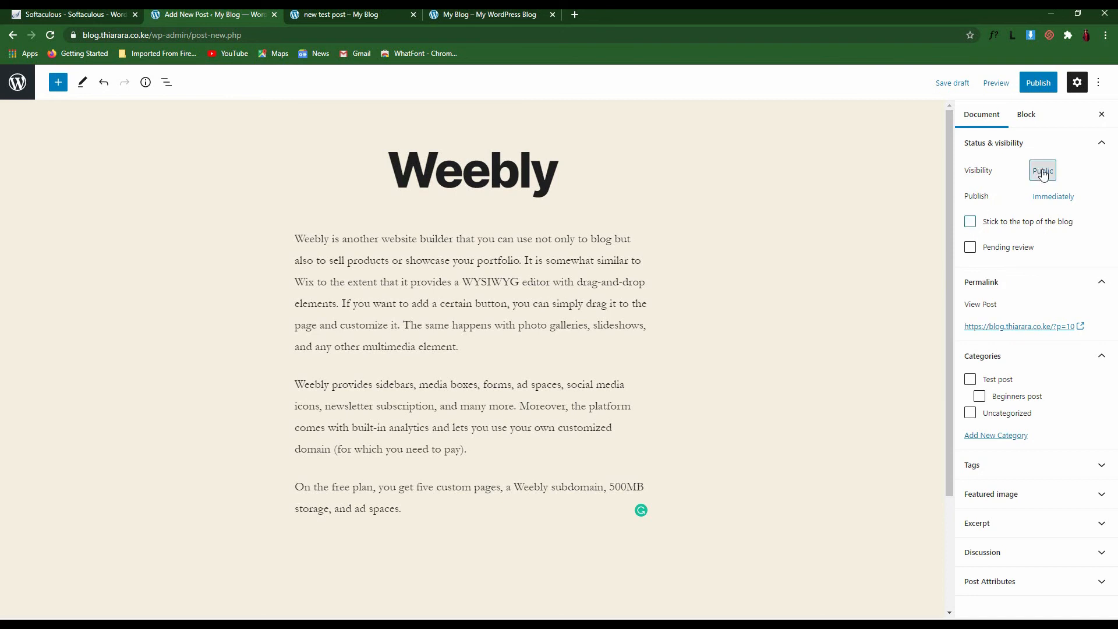
pyautogui.click(1041, 175)
pyautogui.click(1063, 168)
pyautogui.click(1039, 172)
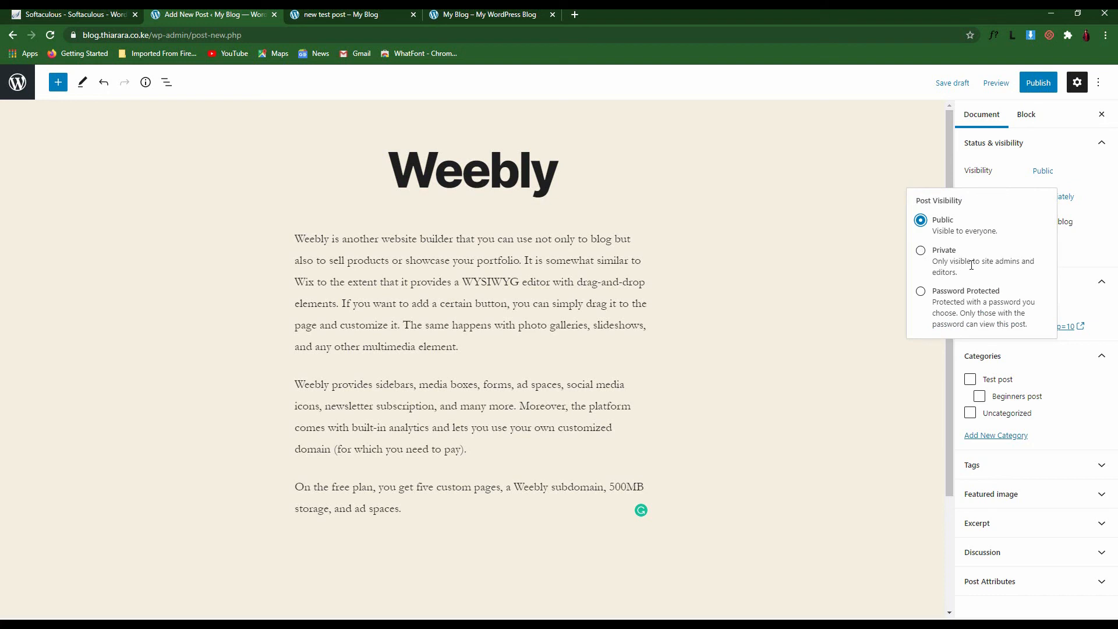
pyautogui.moveTo(958, 273); pyautogui.dragTo(935, 268)
pyautogui.click(1004, 273)
pyautogui.click(921, 292)
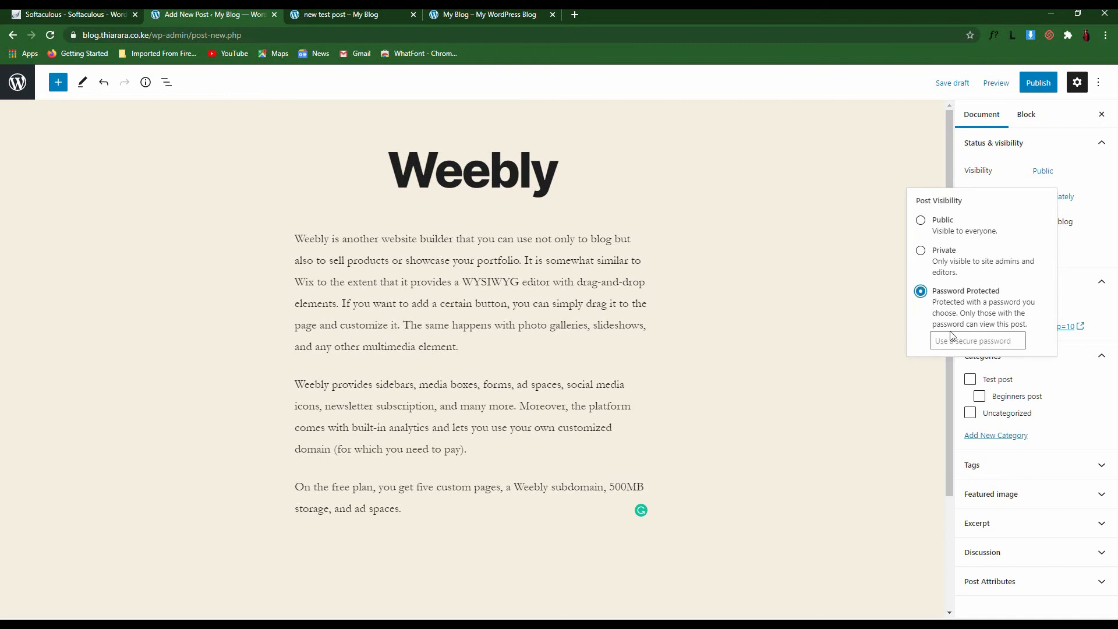
pyautogui.click(984, 342)
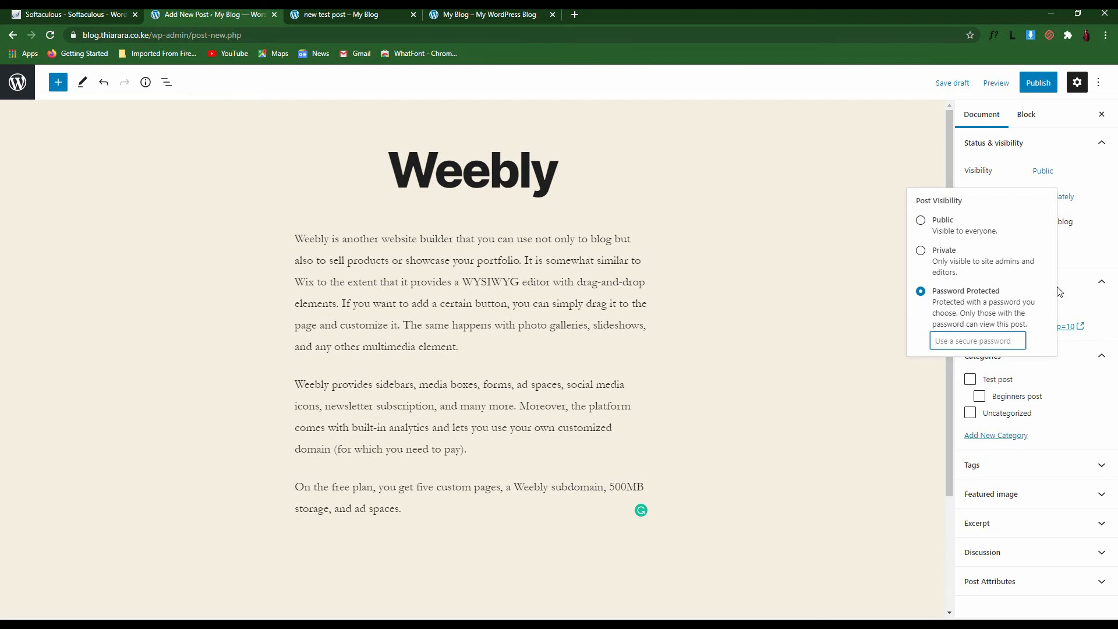
pyautogui.click(1071, 261)
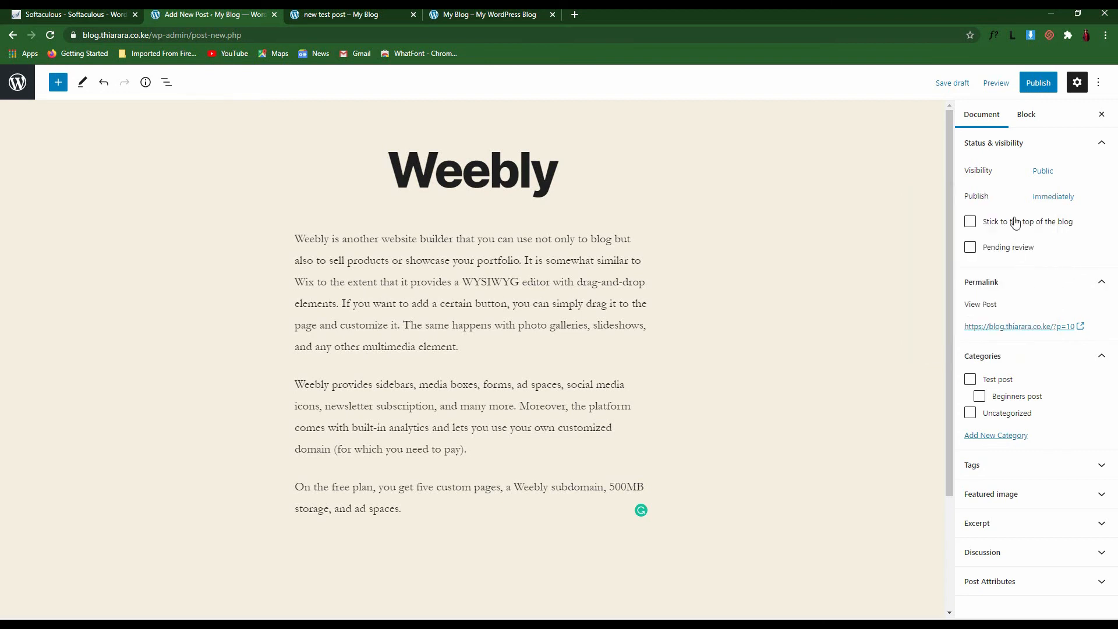
pyautogui.click(1042, 171)
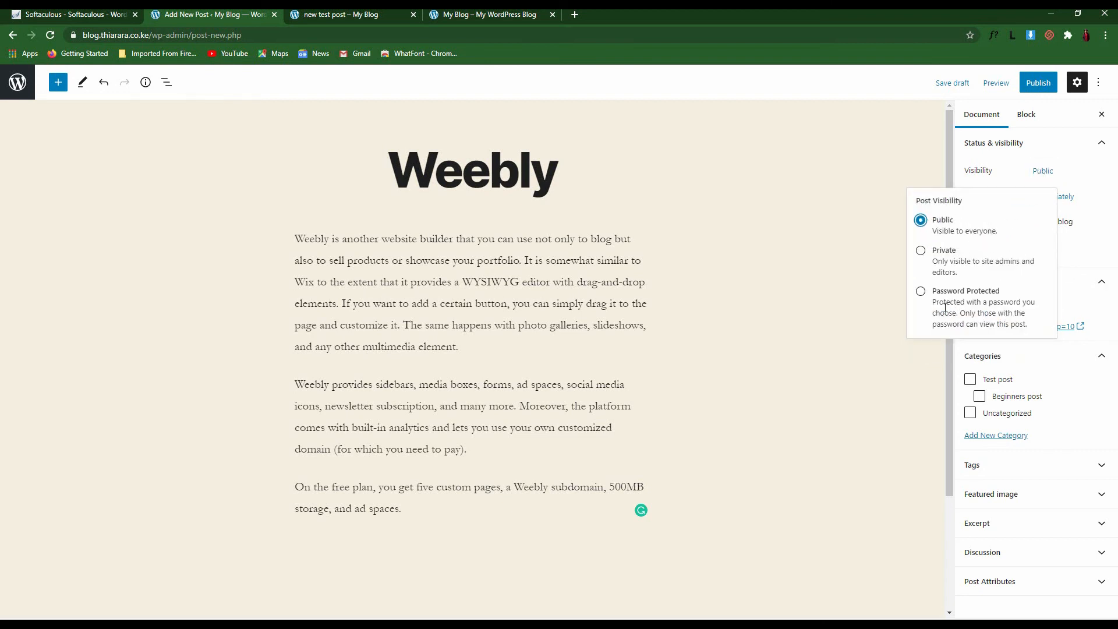
pyautogui.click(826, 319)
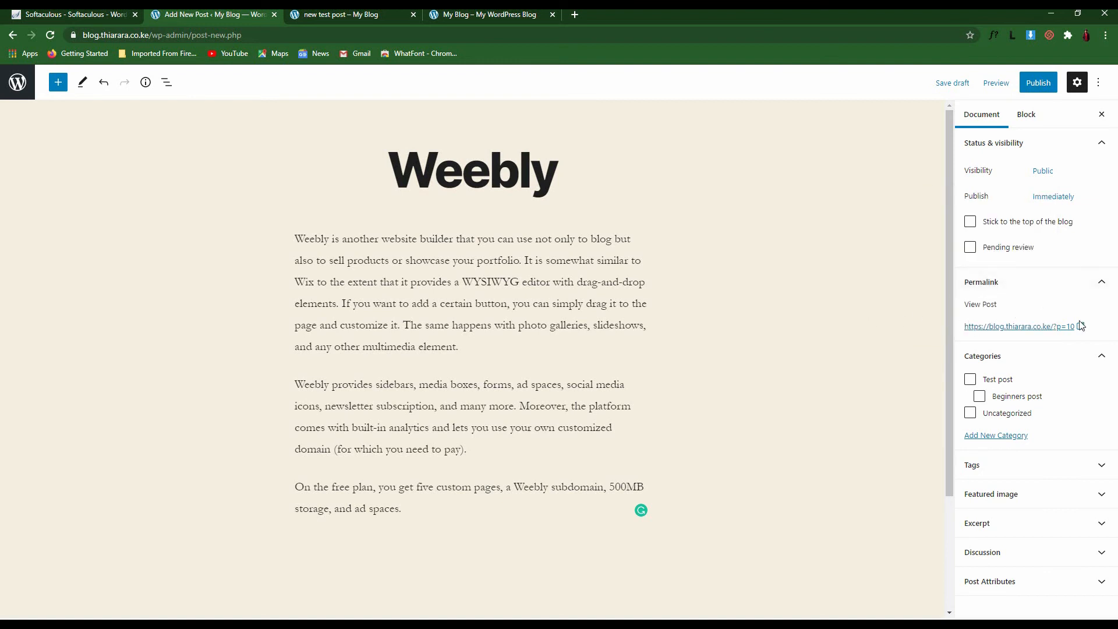
pyautogui.moveTo(1075, 327); pyautogui.dragTo(916, 339)
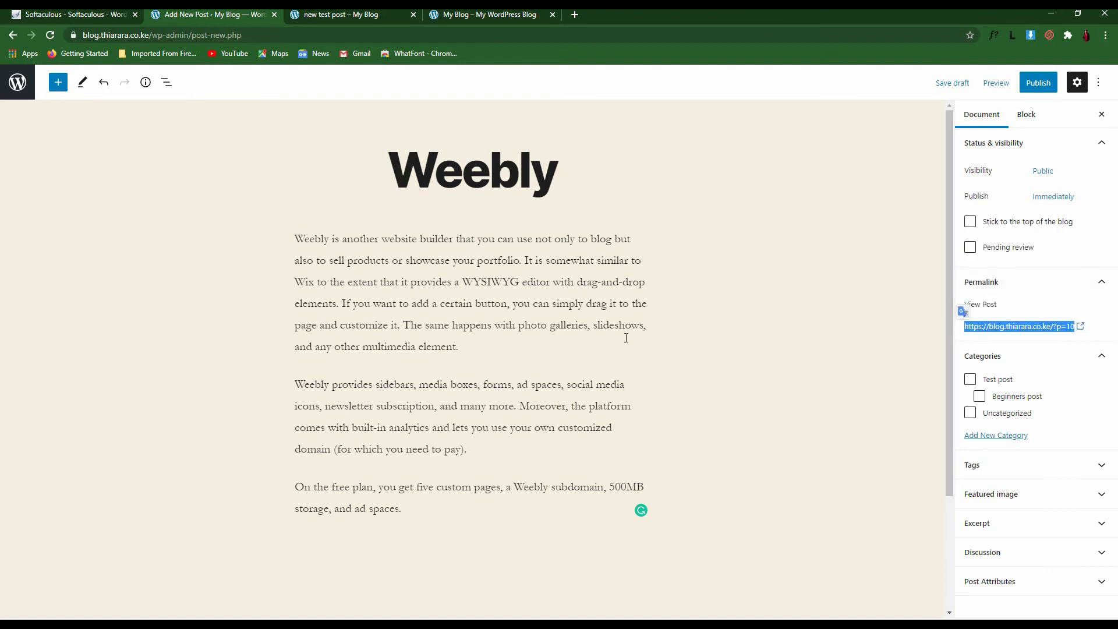
# File the Weebly post under the Beginners post category
pyautogui.click(897, 371)
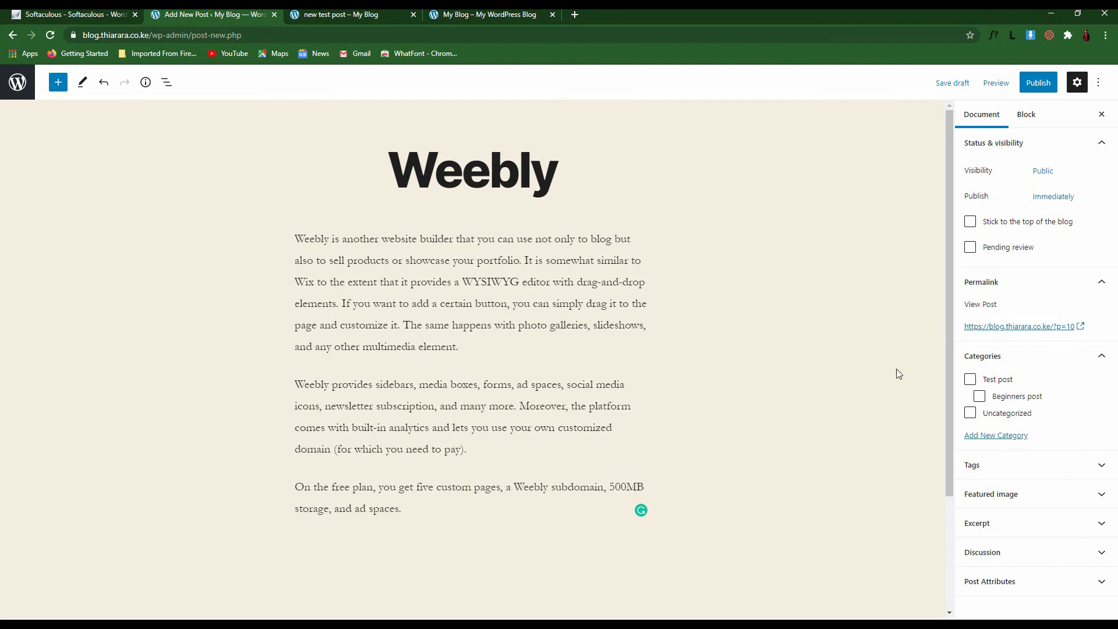
pyautogui.click(981, 398)
pyautogui.click(1001, 473)
pyautogui.click(1006, 472)
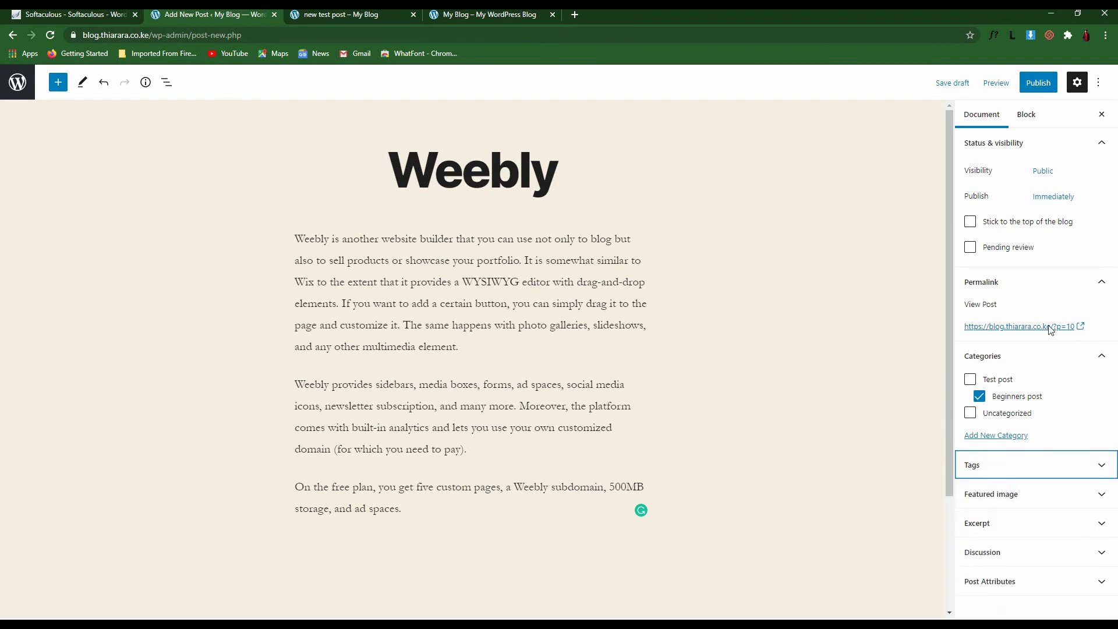
# Upload Ultimate plugin(21) and set it as the post's featured image
pyautogui.click(999, 504)
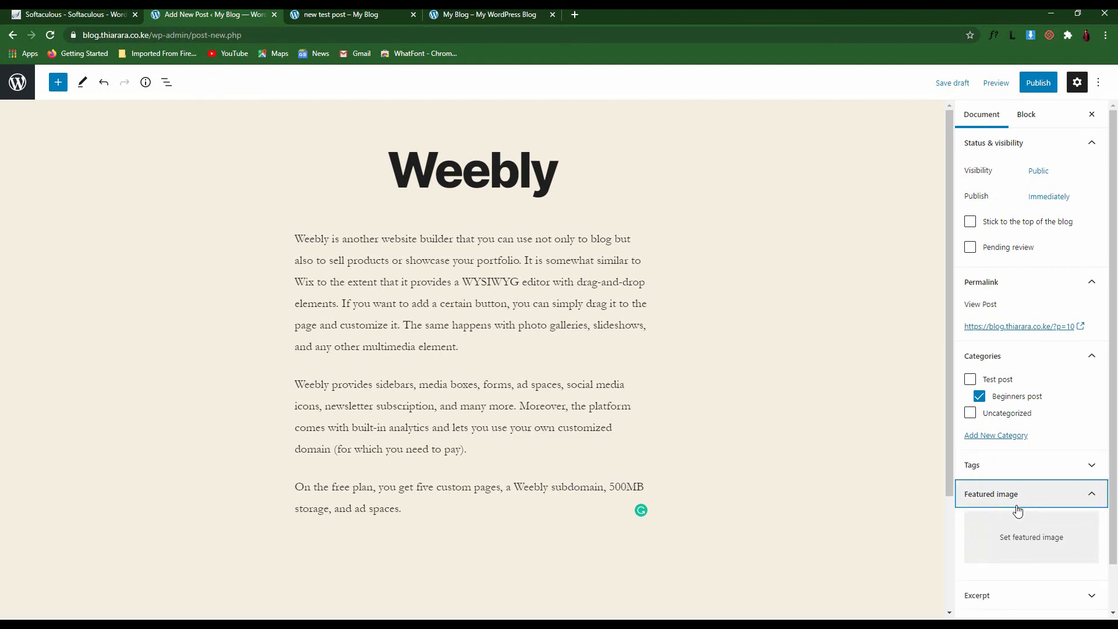
pyautogui.click(1017, 535)
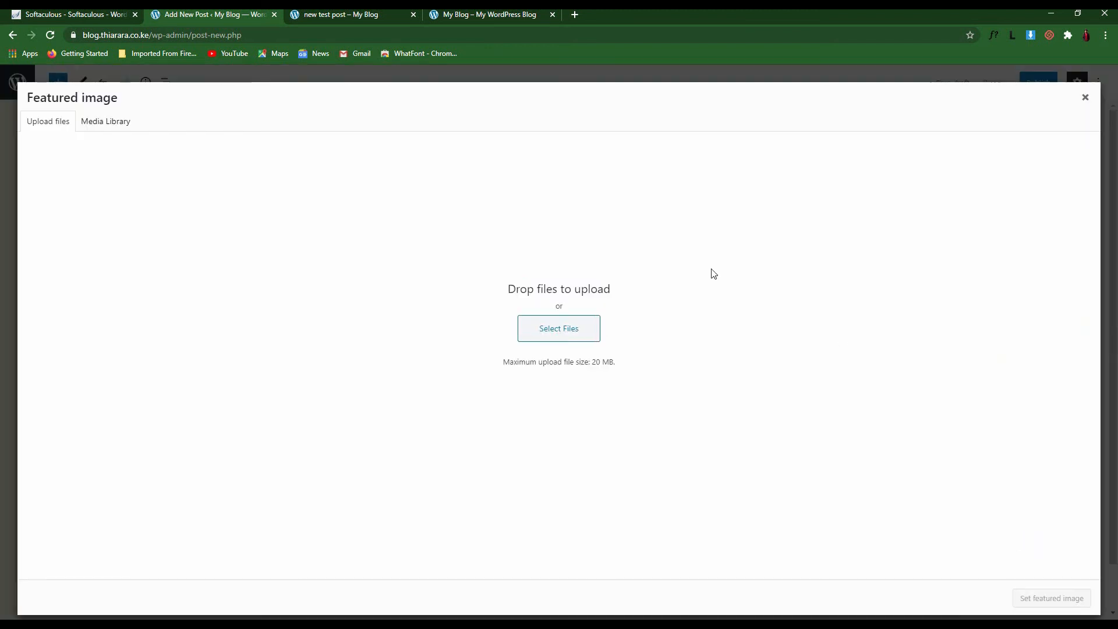
pyautogui.click(576, 333)
pyautogui.click(146, 103)
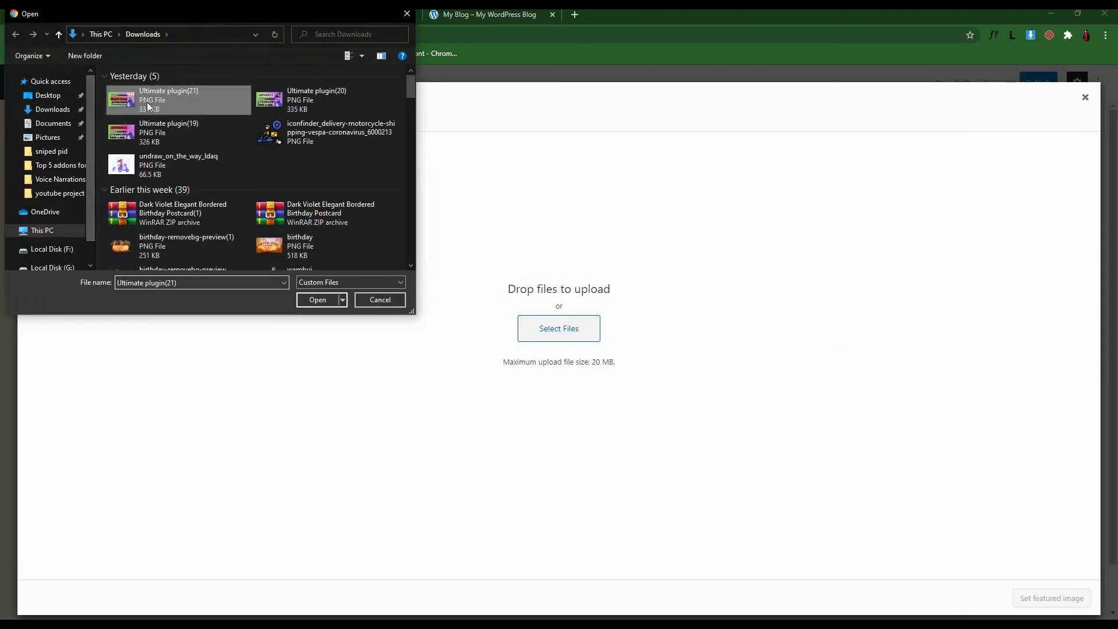
pyautogui.click(314, 299)
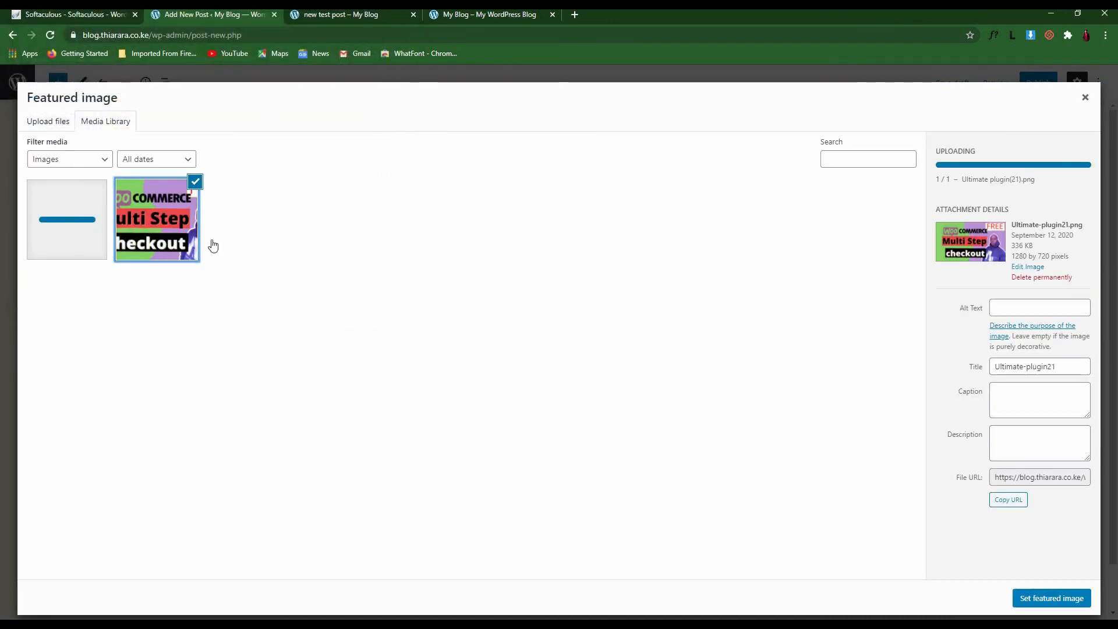
pyautogui.click(1046, 600)
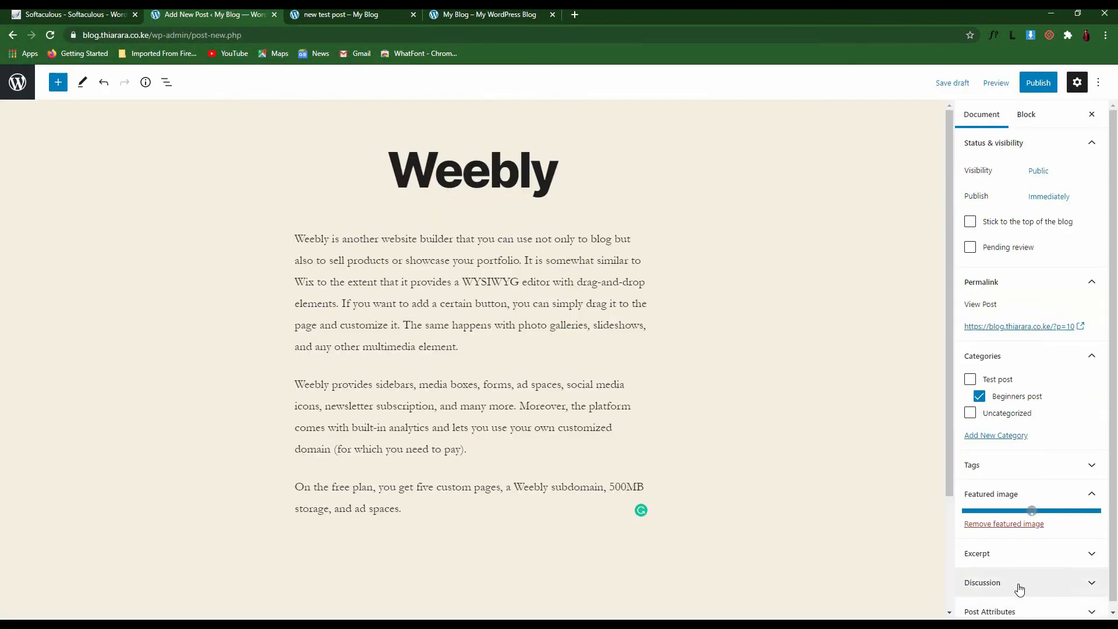
# Reveal the Excerpt panel in the post sidebar
pyautogui.scroll(-1, 615, 406)
pyautogui.scroll(-3, 615, 406)
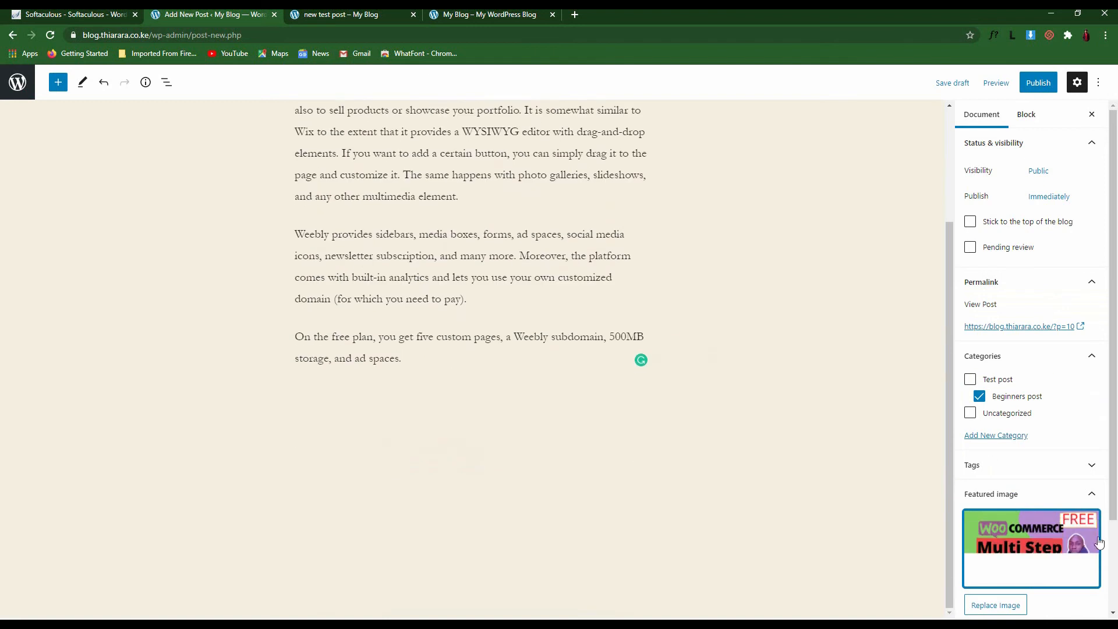
pyautogui.scroll(-3, 1065, 469)
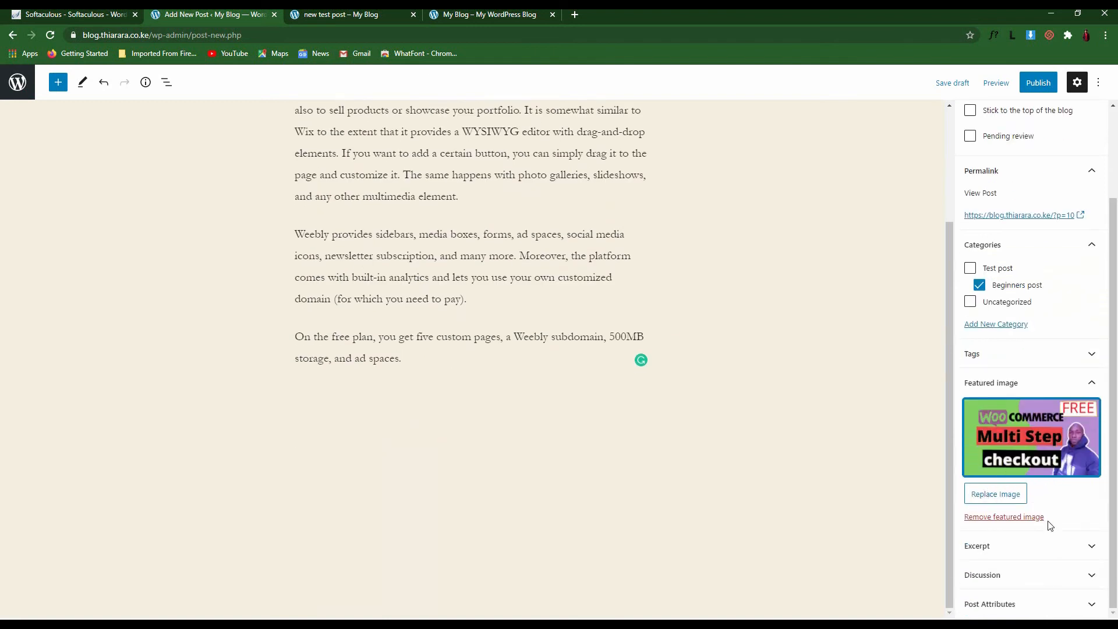
pyautogui.click(1031, 552)
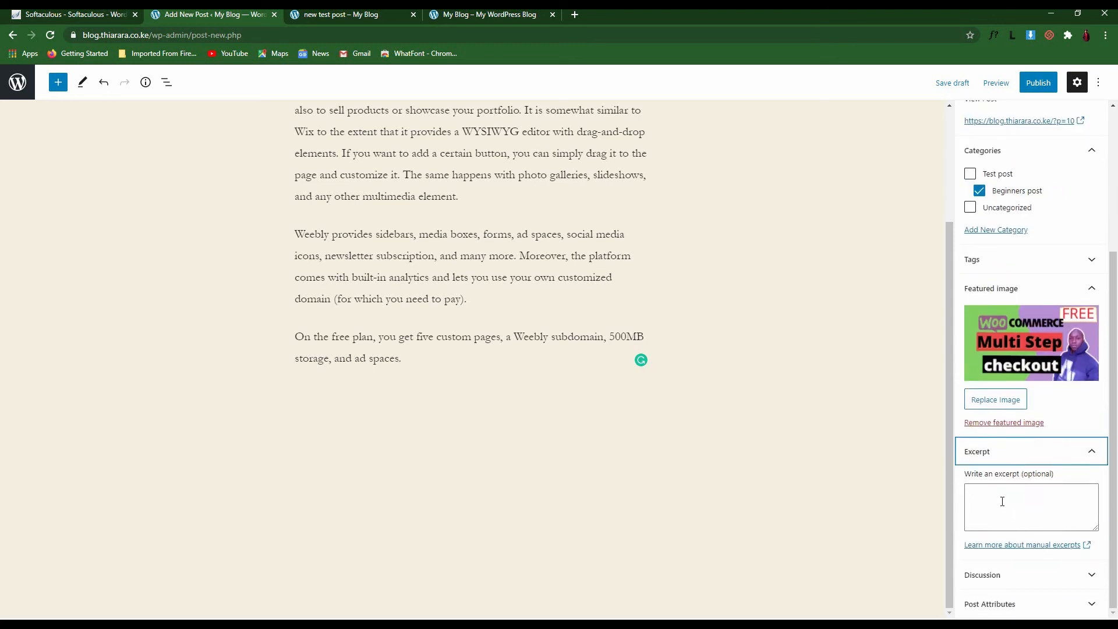
# Review Discussion, keeping Allow comments and Allow pingbacks & trackbacks checked, then collapse it
pyautogui.click(1036, 574)
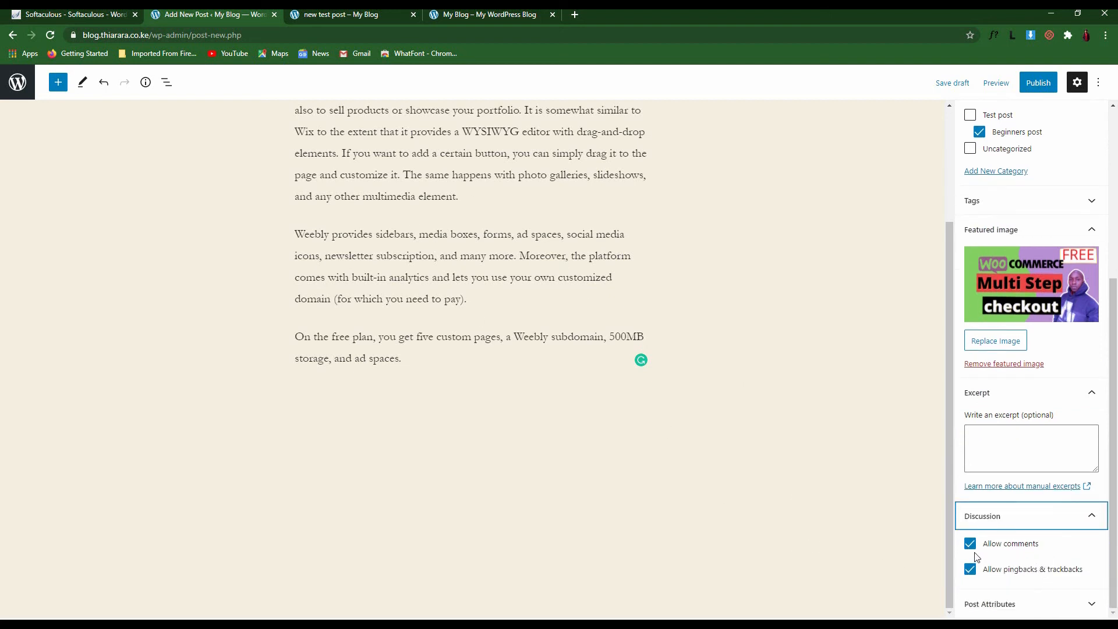
pyautogui.moveTo(1044, 552); pyautogui.dragTo(979, 547)
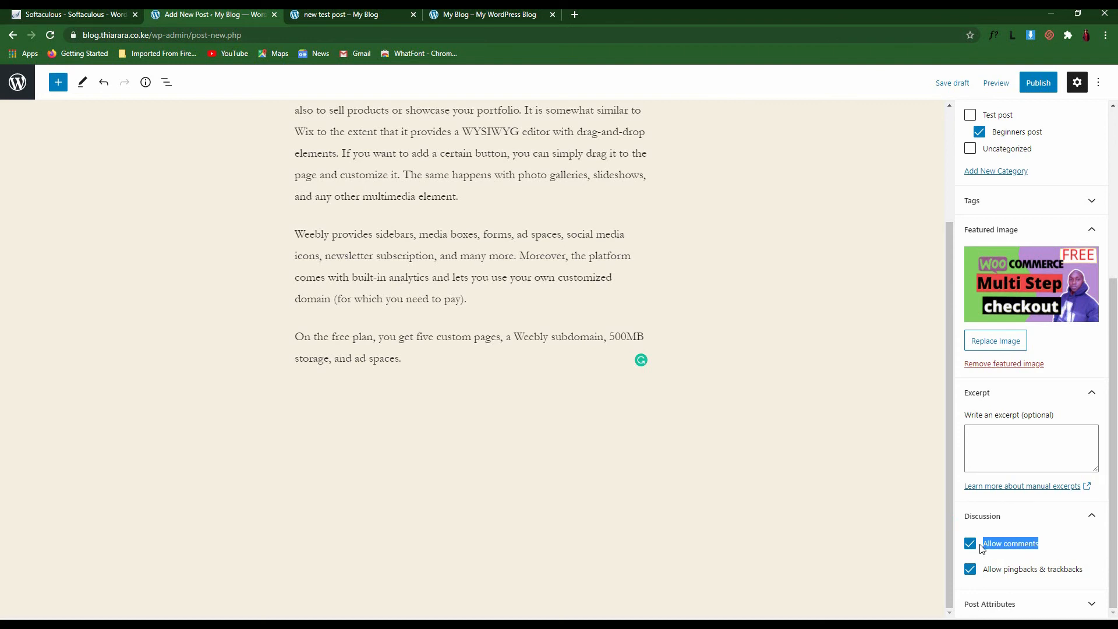
pyautogui.click(1061, 558)
pyautogui.moveTo(984, 576); pyautogui.dragTo(1084, 573)
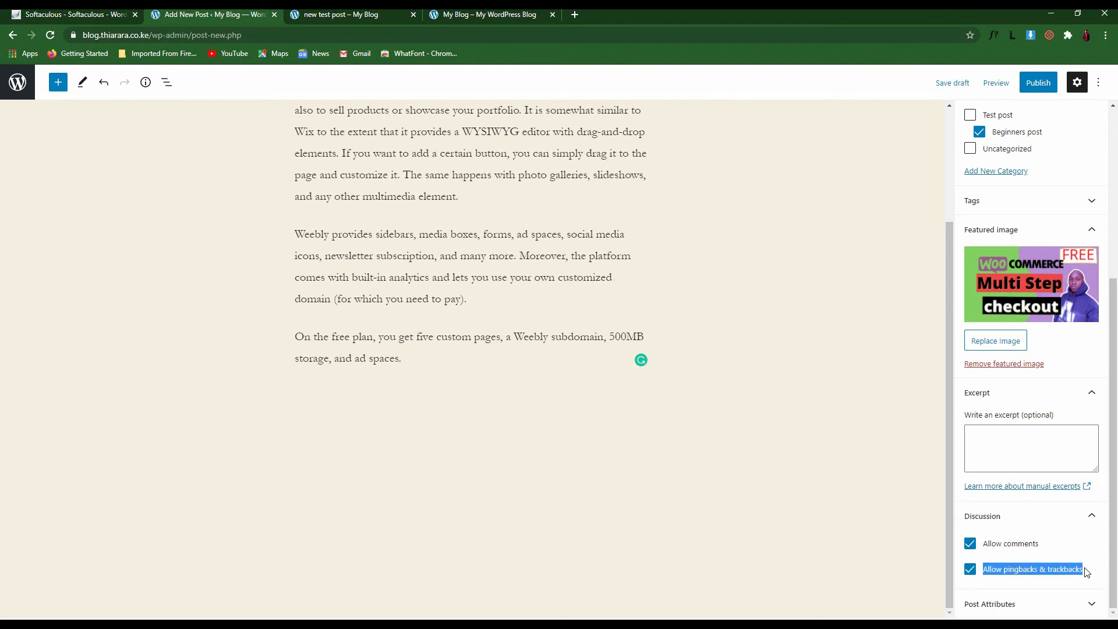
pyautogui.click(1057, 555)
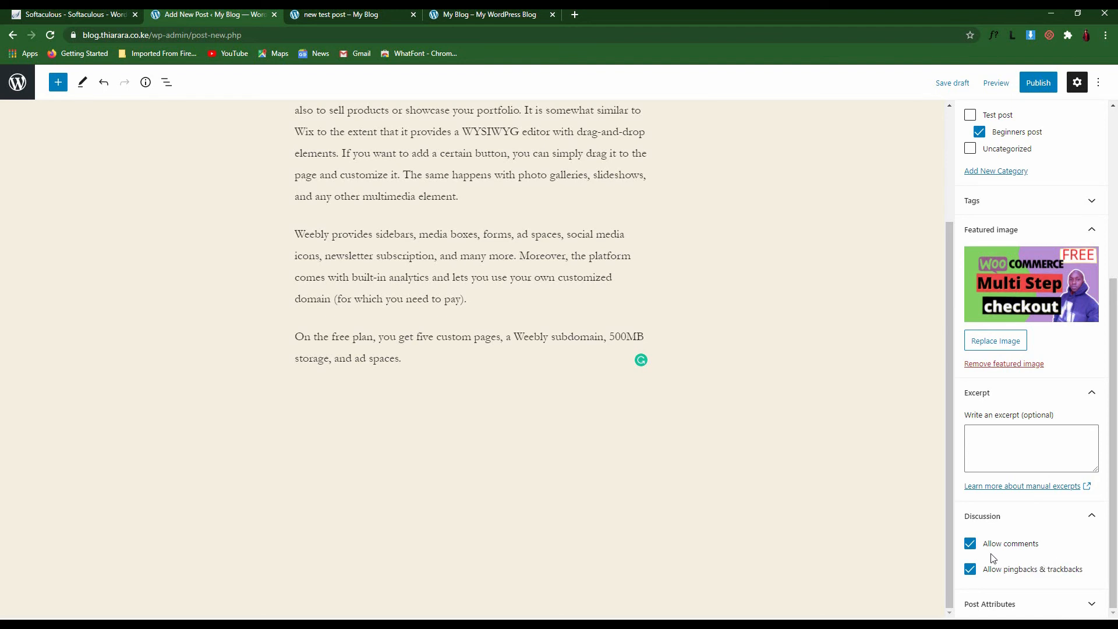
pyautogui.click(1093, 520)
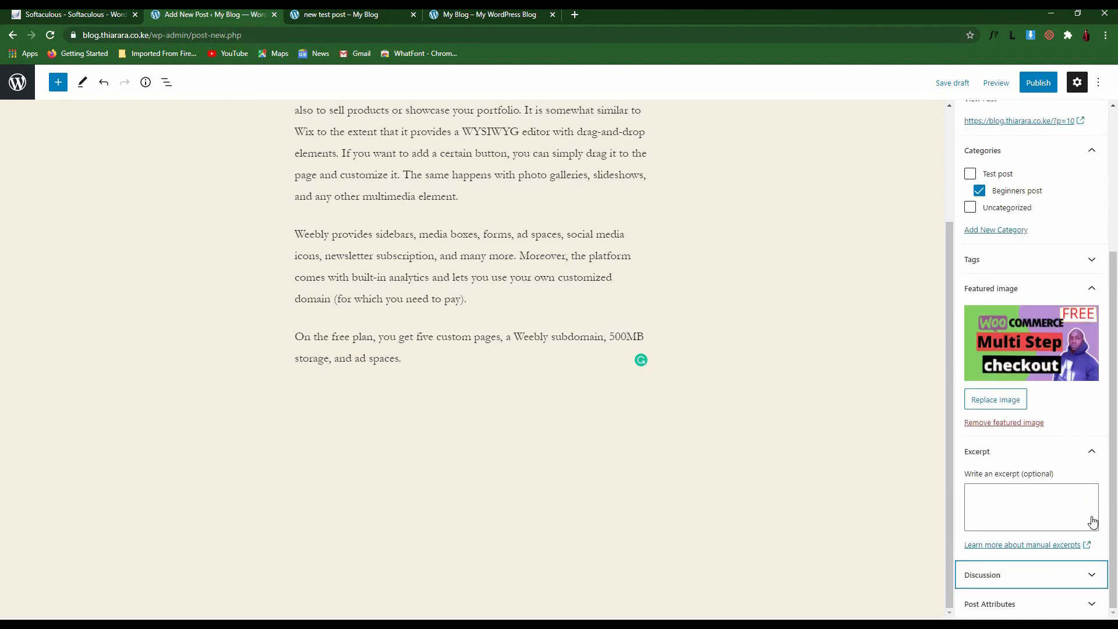
# Publish the Weebly post and view it on the live site
pyautogui.click(1037, 84)
pyautogui.click(1015, 82)
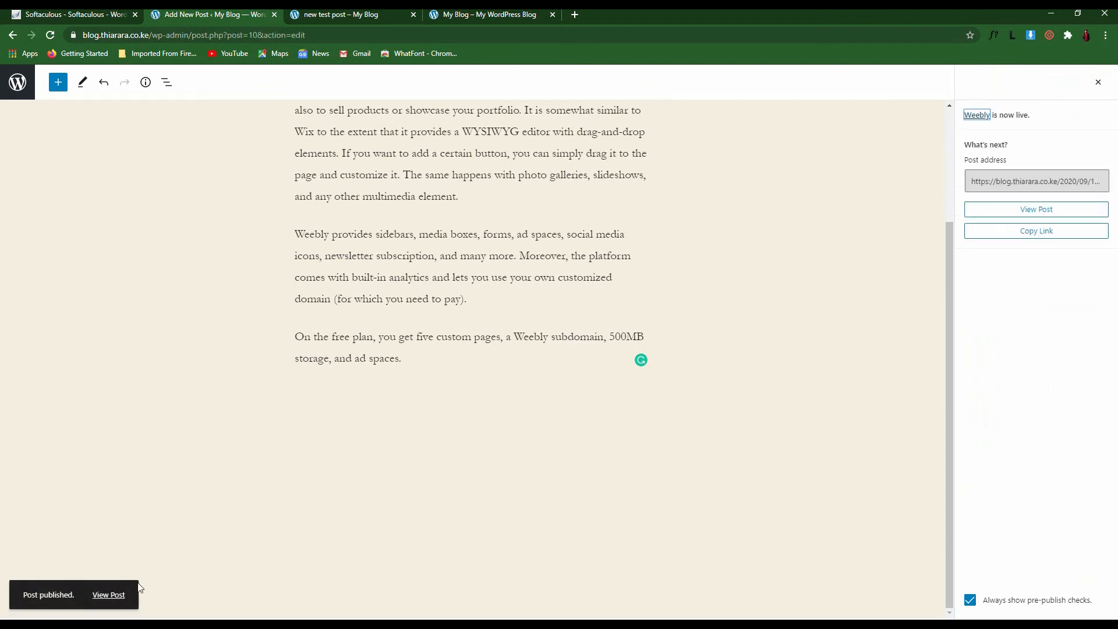
pyautogui.click(111, 596)
pyautogui.scroll(-12, 676, 315)
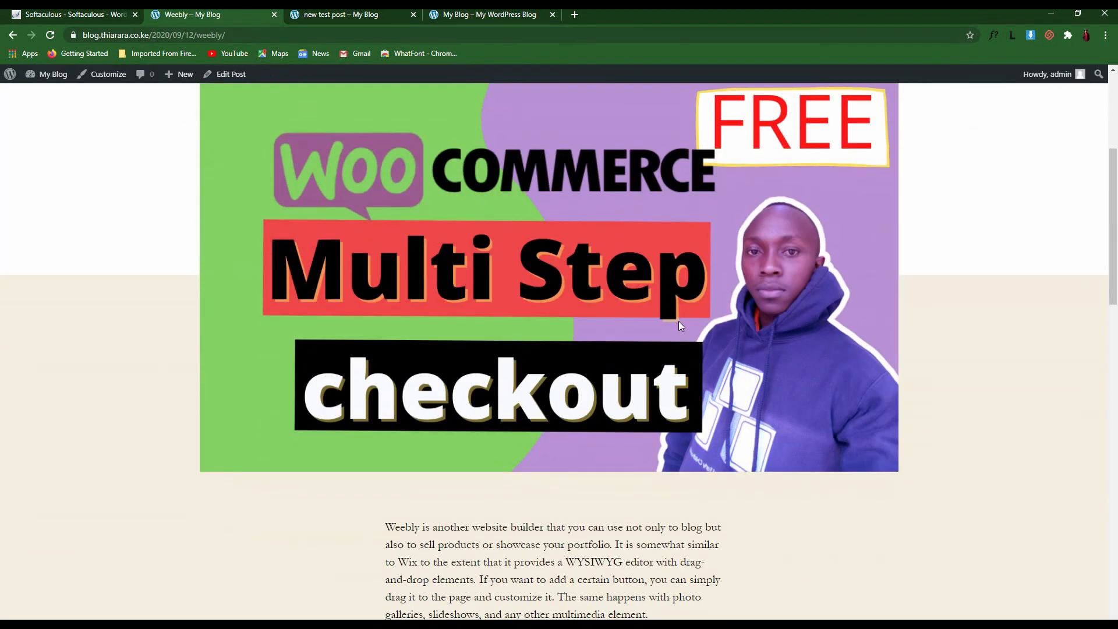
pyautogui.scroll(4, 907, 267)
pyautogui.scroll(4, 597, 320)
pyautogui.scroll(-4, 754, 462)
pyautogui.scroll(-5, 755, 462)
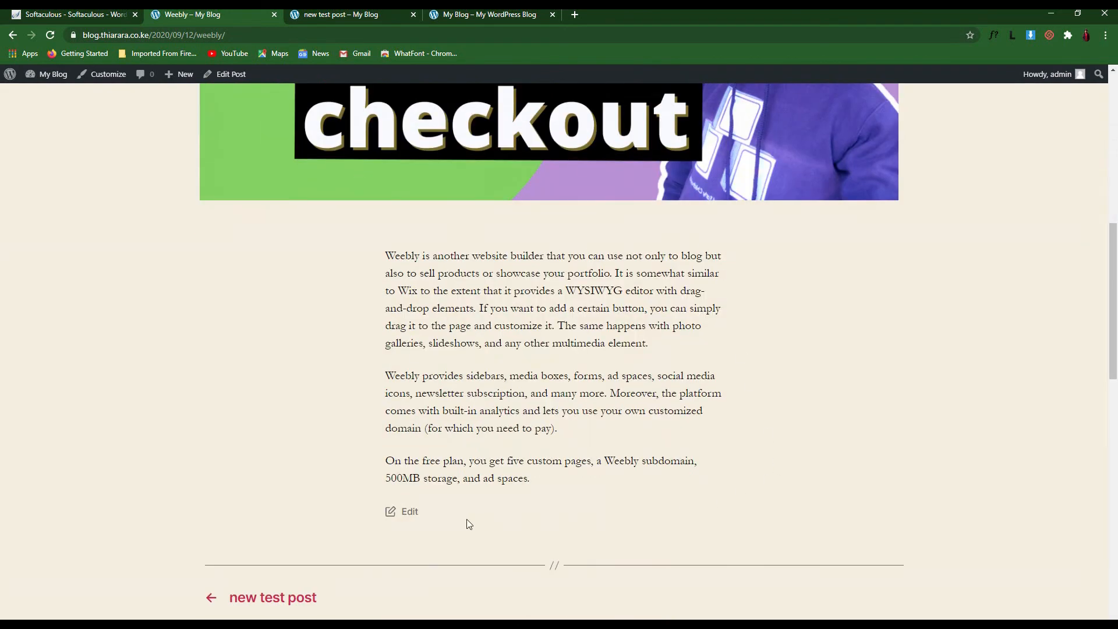
pyautogui.scroll(7, 470, 524)
# Check the live post's title, author/date line and No Comments note, then return to the Dashboard
pyautogui.moveTo(663, 133); pyautogui.dragTo(472, 124)
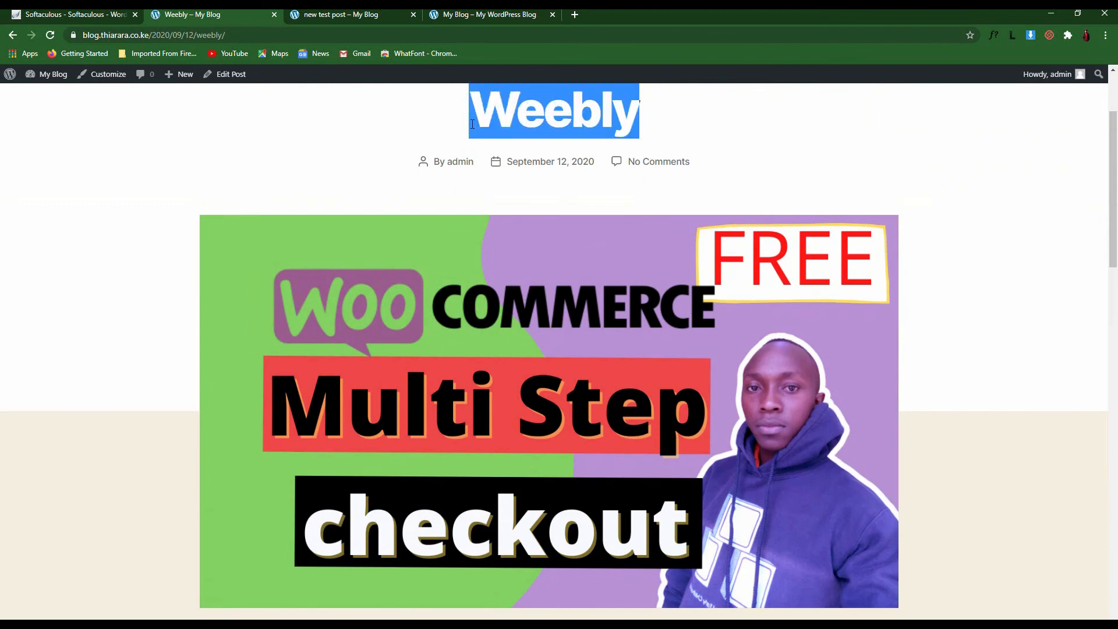
pyautogui.moveTo(433, 162); pyautogui.dragTo(480, 165)
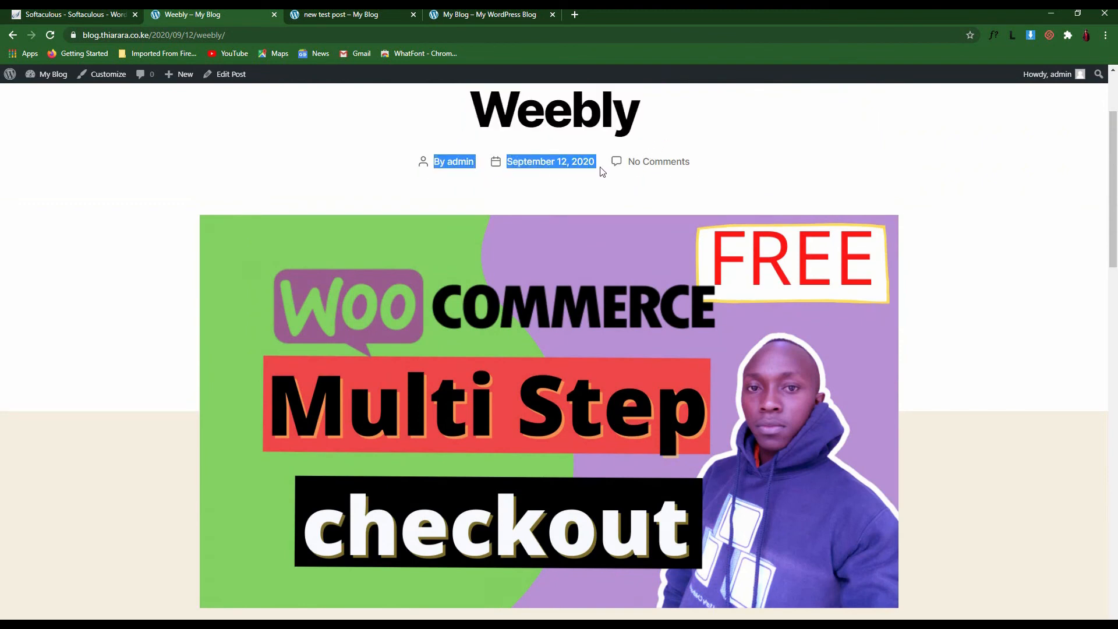
pyautogui.moveTo(724, 164); pyautogui.dragTo(612, 168)
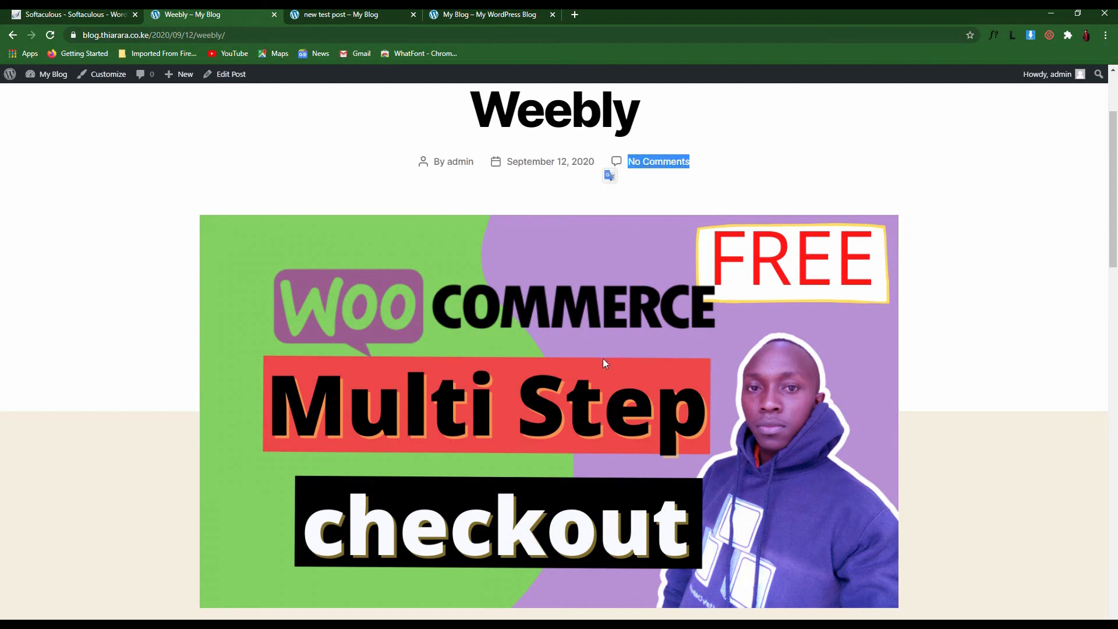
pyautogui.scroll(-15, 602, 363)
pyautogui.scroll(15, 474, 464)
pyautogui.click(711, 163)
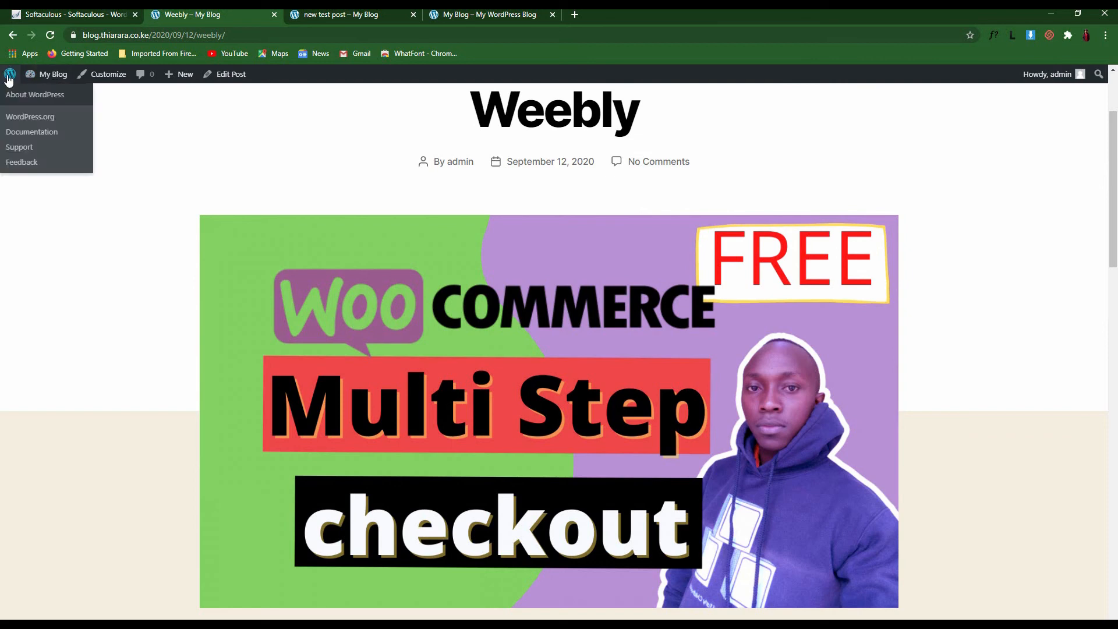
pyautogui.click(8, 80)
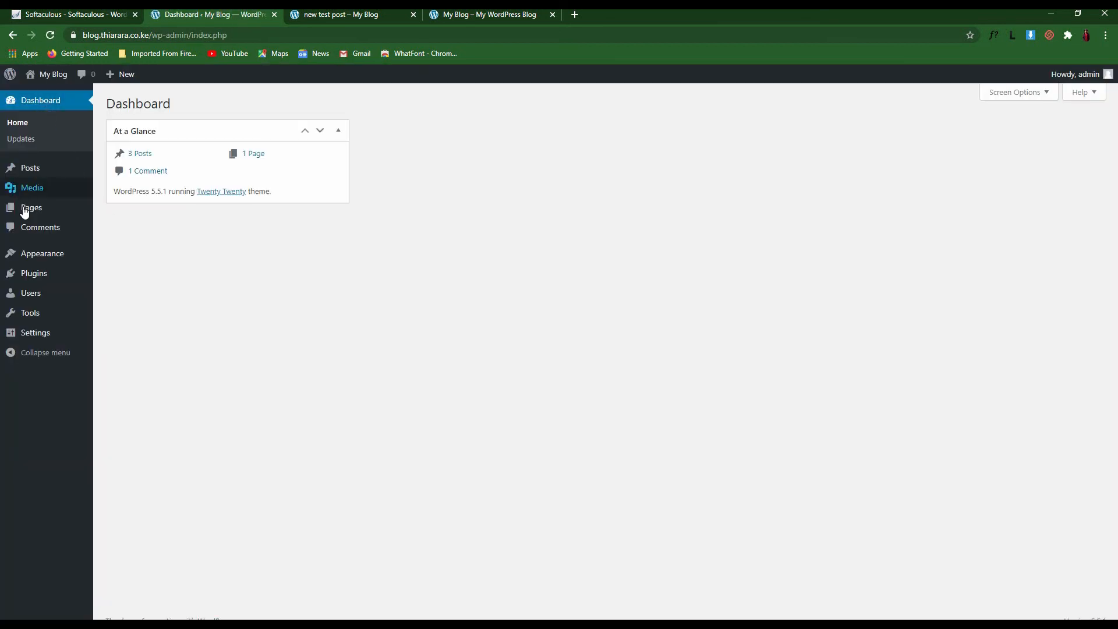
# Go to the Posts > Tags admin page
pyautogui.moveTo(30, 169)
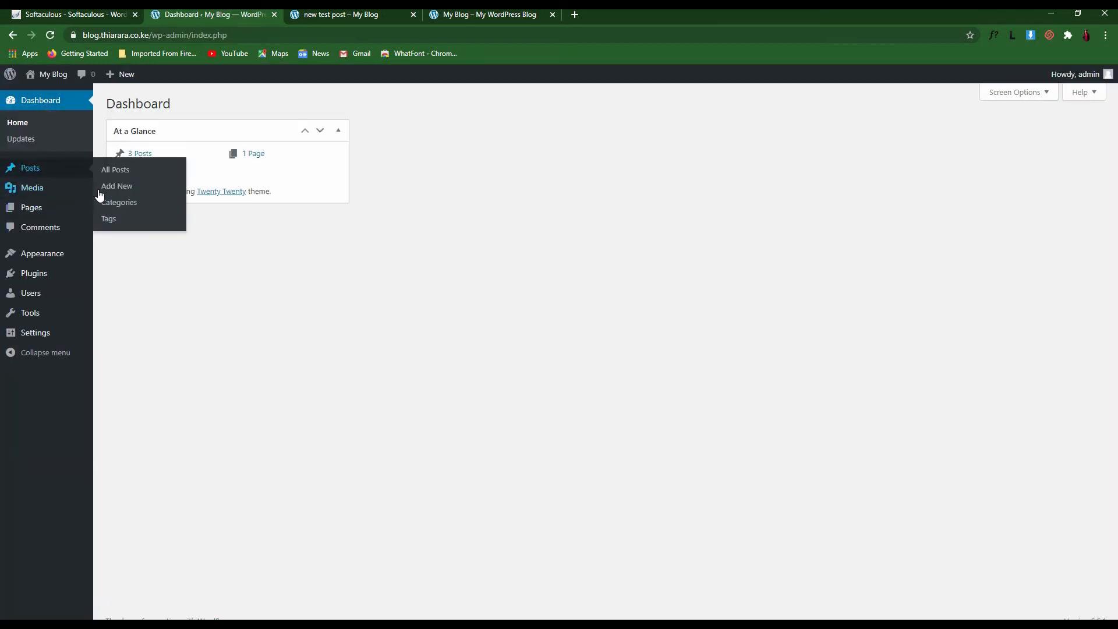
pyautogui.click(112, 225)
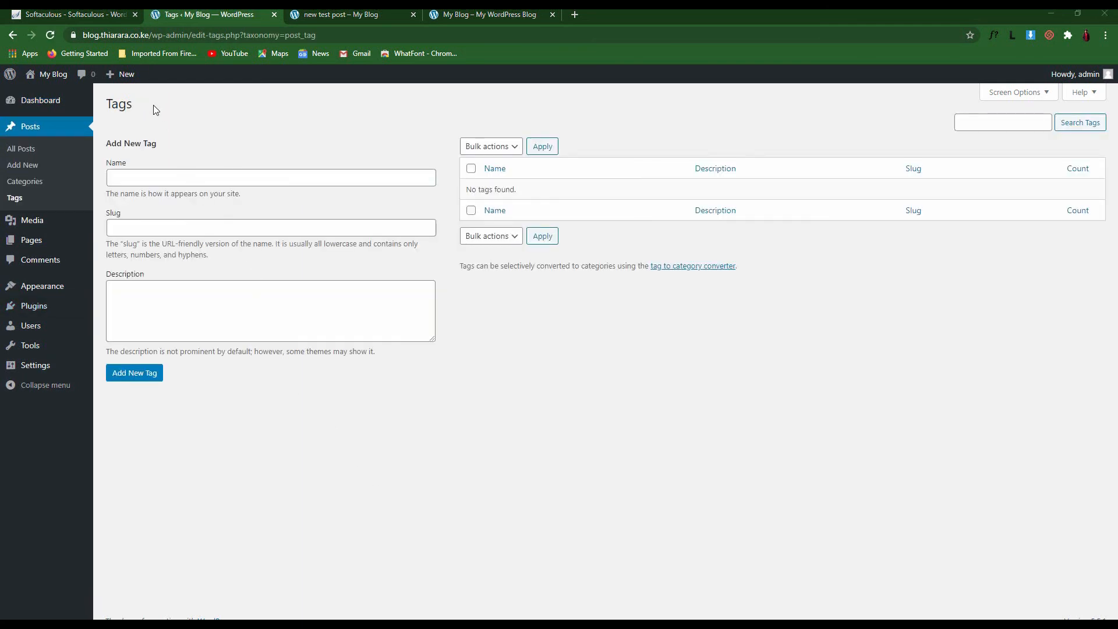
pyautogui.moveTo(153, 106); pyautogui.dragTo(99, 105)
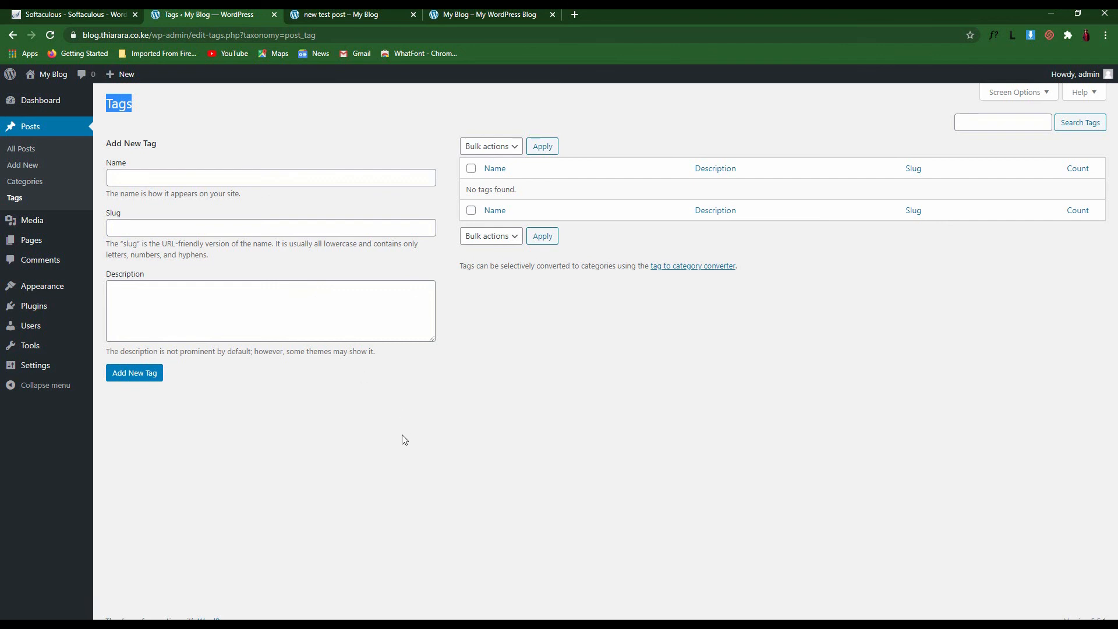
# Add tag Beginners with slug beginners and description 'topic for biginners'
pyautogui.click(185, 172)
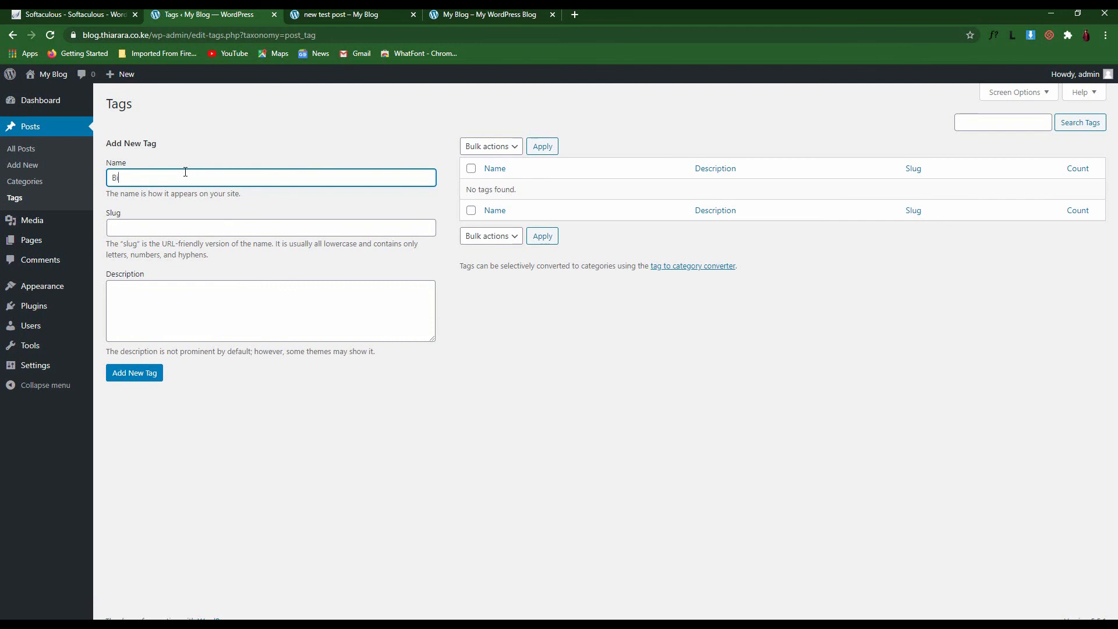
pyautogui.write('Biginners')
pyautogui.moveTo(165, 179); pyautogui.dragTo(111, 175)
pyautogui.rightClick(123, 179)
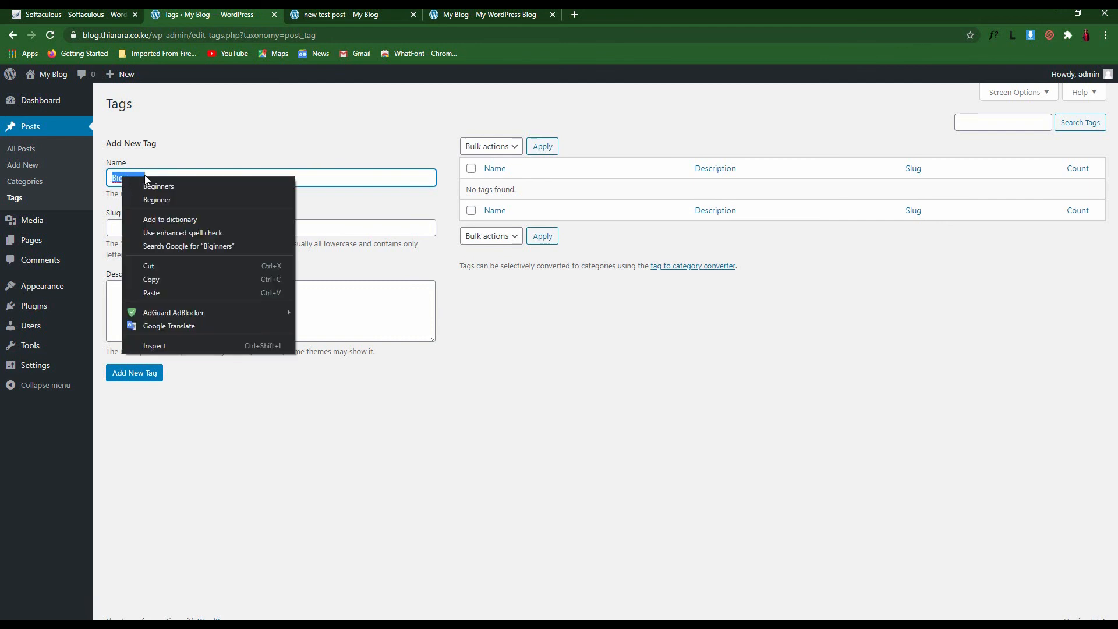
pyautogui.click(146, 185)
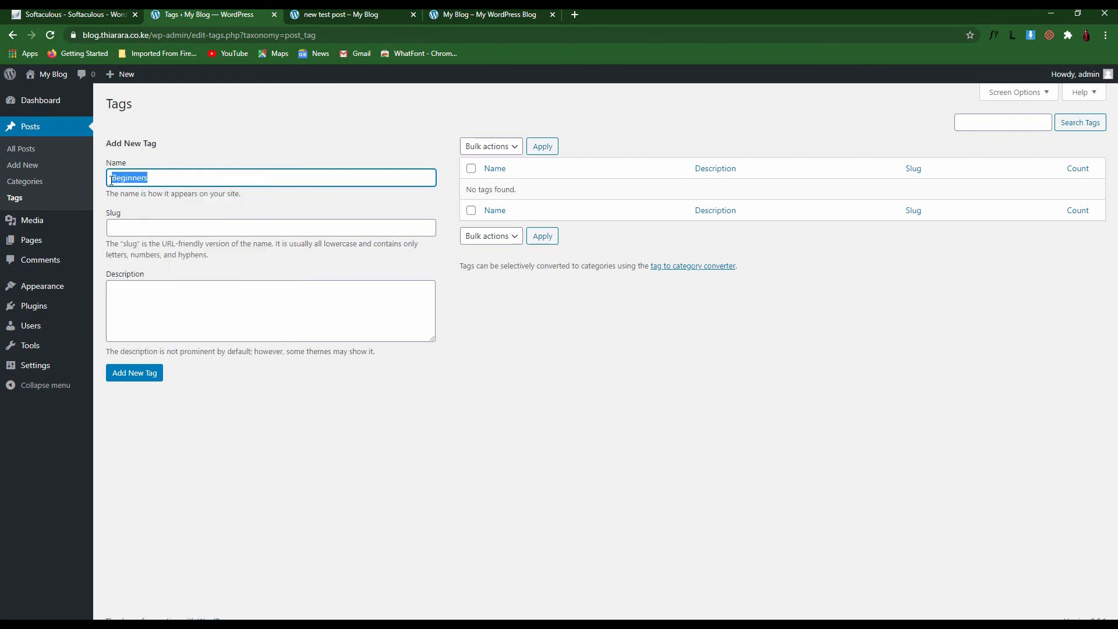
pyautogui.click(125, 227)
pyautogui.write('Beginners')
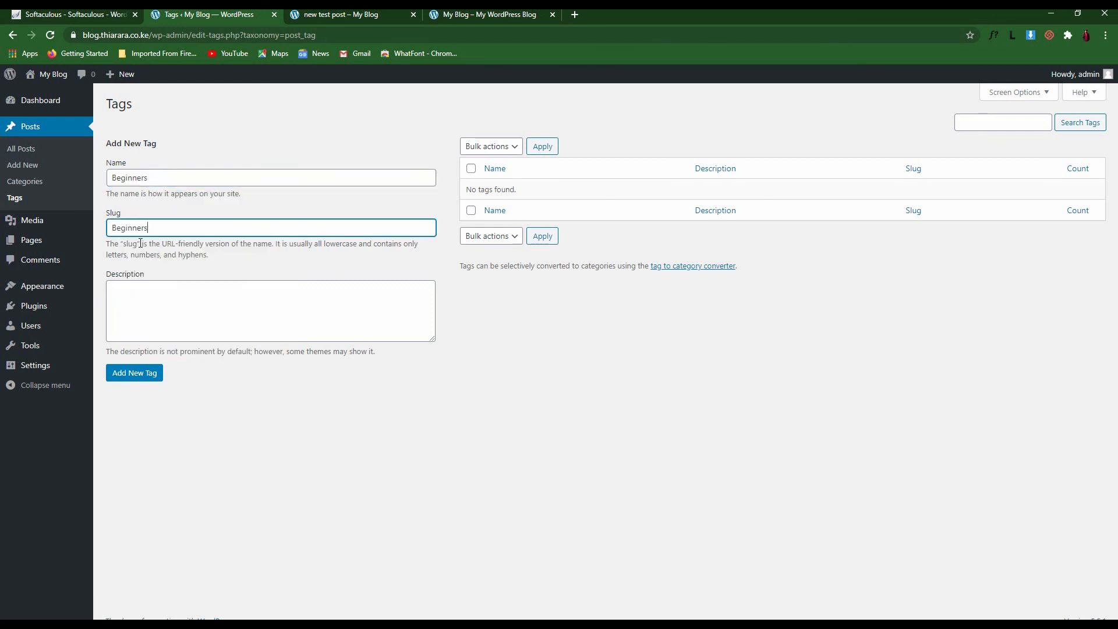
pyautogui.click(129, 306)
pyautogui.write('top')
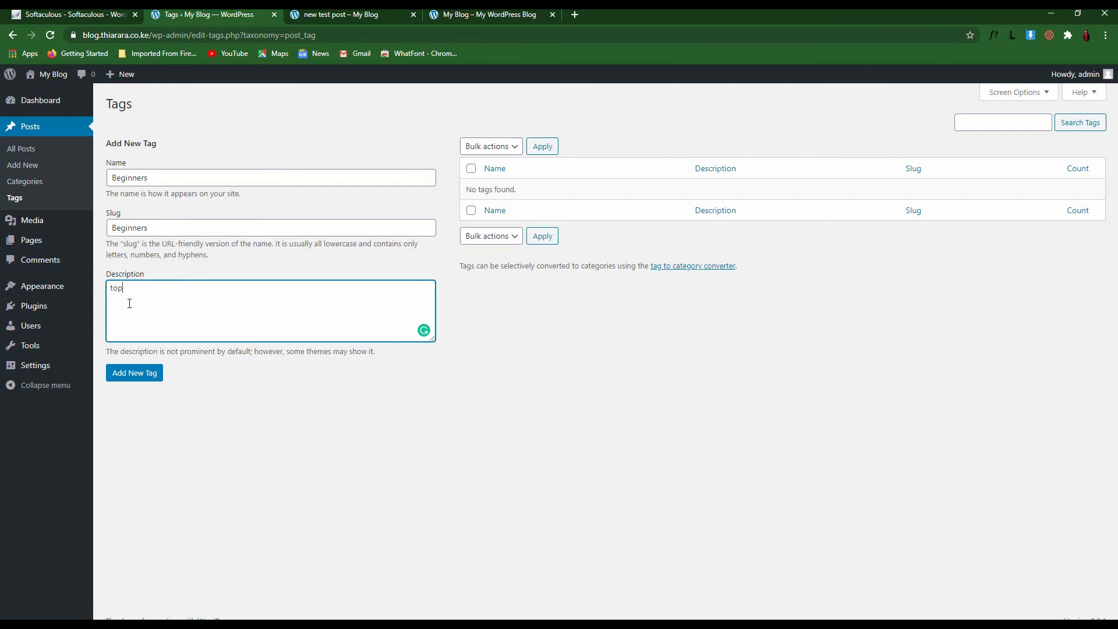
pyautogui.write('ic for biginners')
pyautogui.click(147, 382)
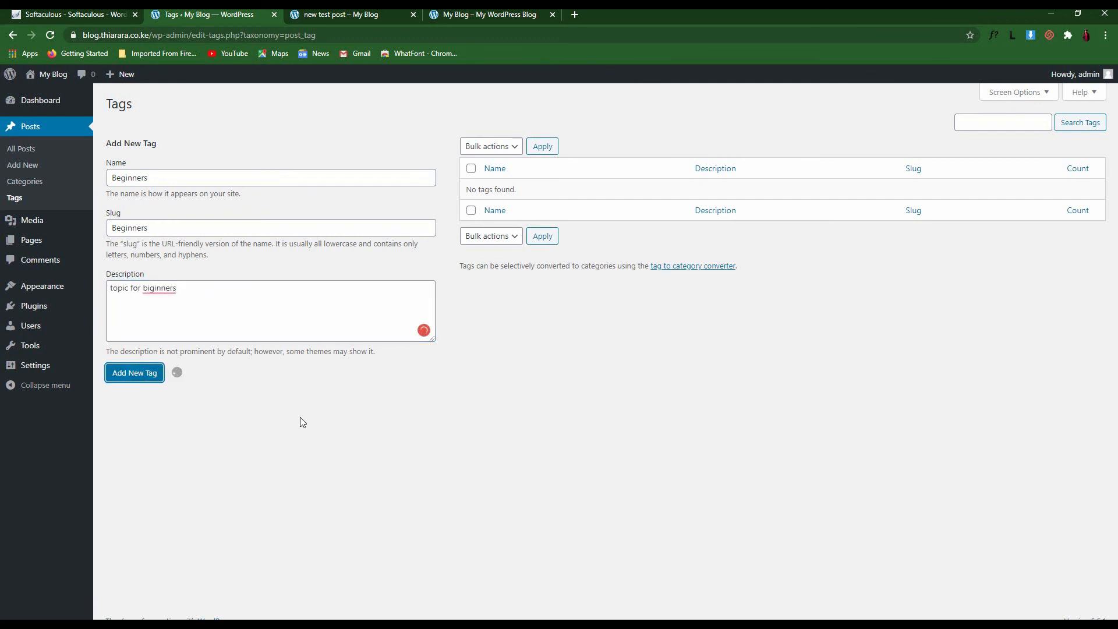
# Sort the tag list by name and check the new tag's zero count, description and slug
pyautogui.moveTo(504, 200)
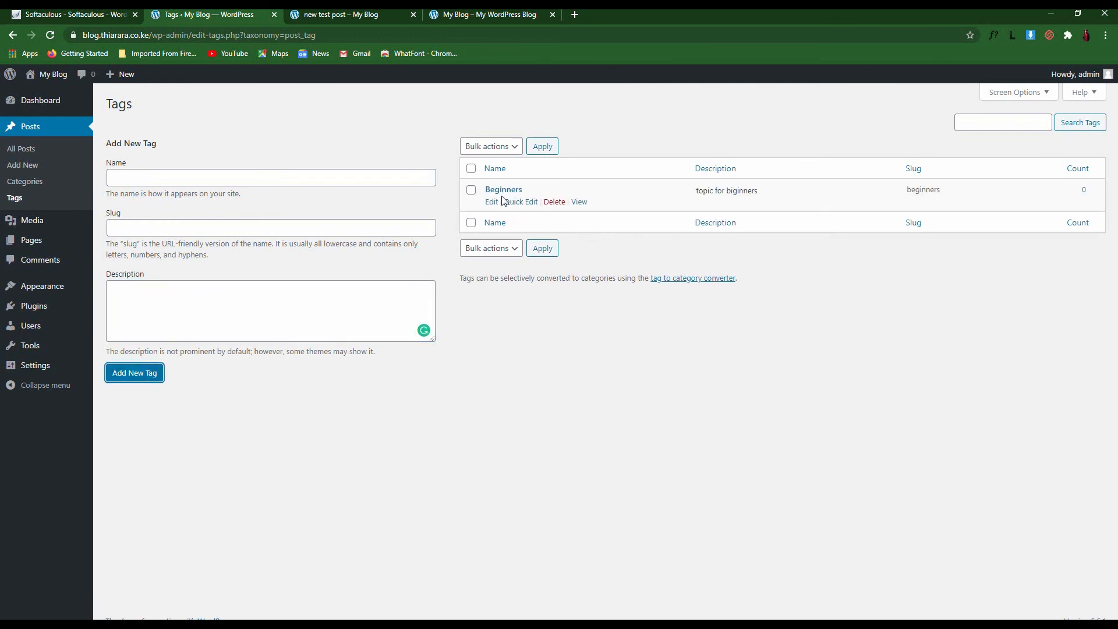
pyautogui.doubleClick(1084, 189)
pyautogui.click(646, 193)
pyautogui.moveTo(522, 190); pyautogui.dragTo(481, 191)
pyautogui.click(530, 175)
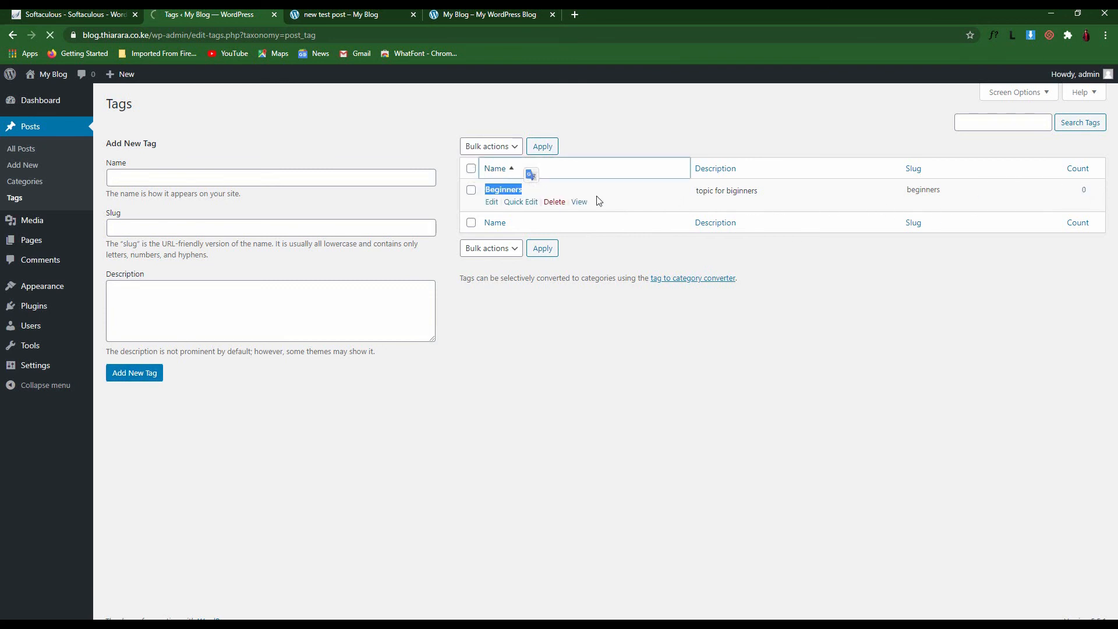
pyautogui.moveTo(768, 193); pyautogui.dragTo(677, 193)
pyautogui.moveTo(943, 195); pyautogui.dragTo(892, 194)
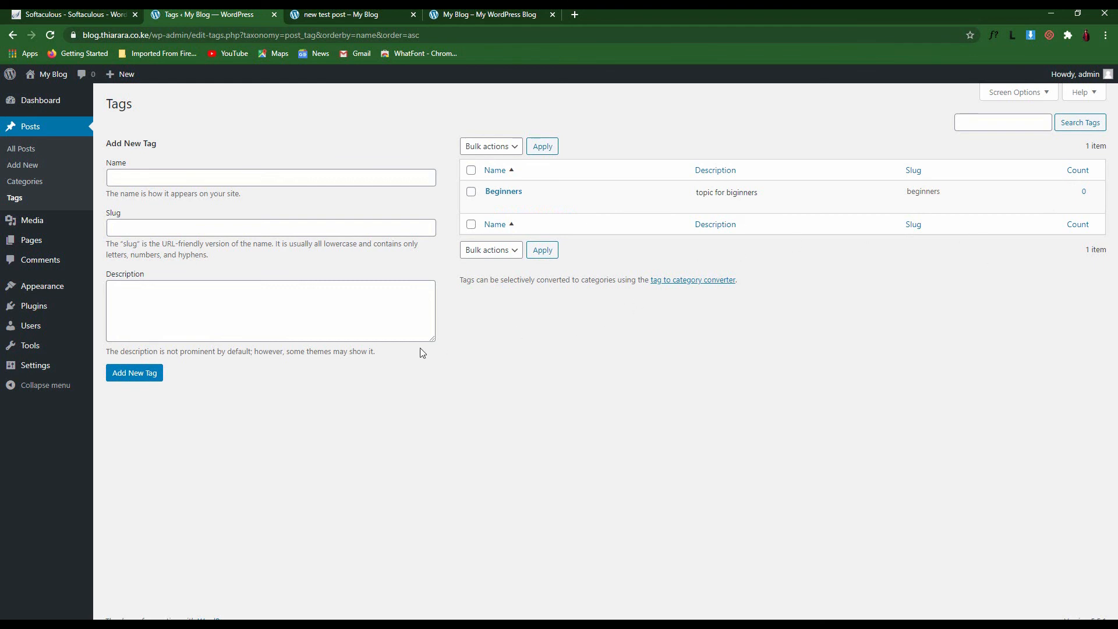
# Edit Weebly from All Posts, attach the existing Beginners tag, and update the post
pyautogui.click(21, 149)
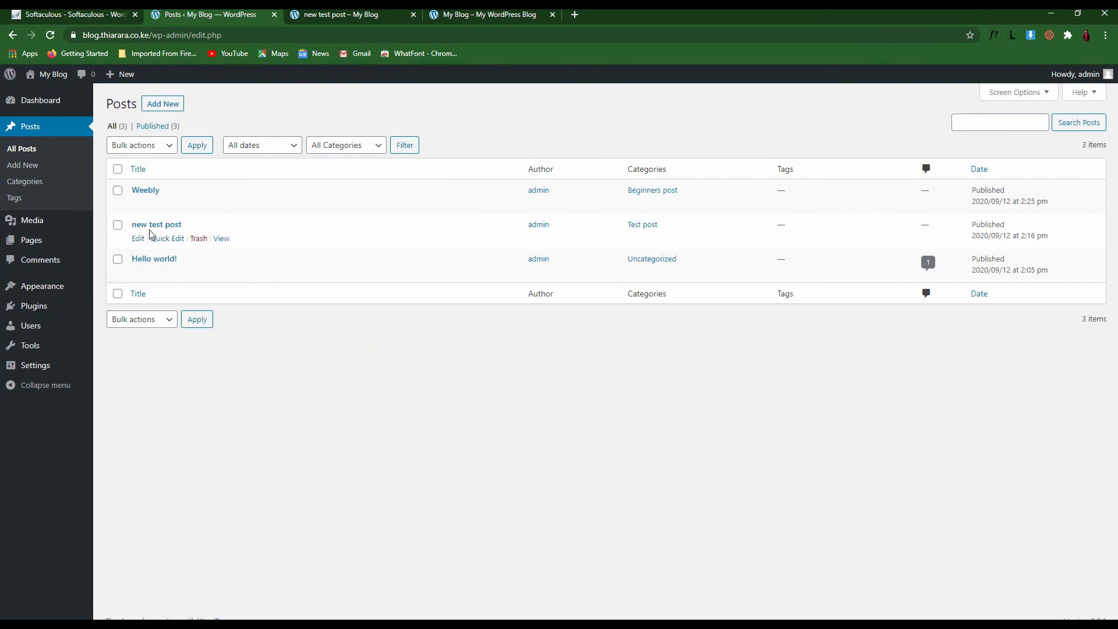
pyautogui.click(138, 205)
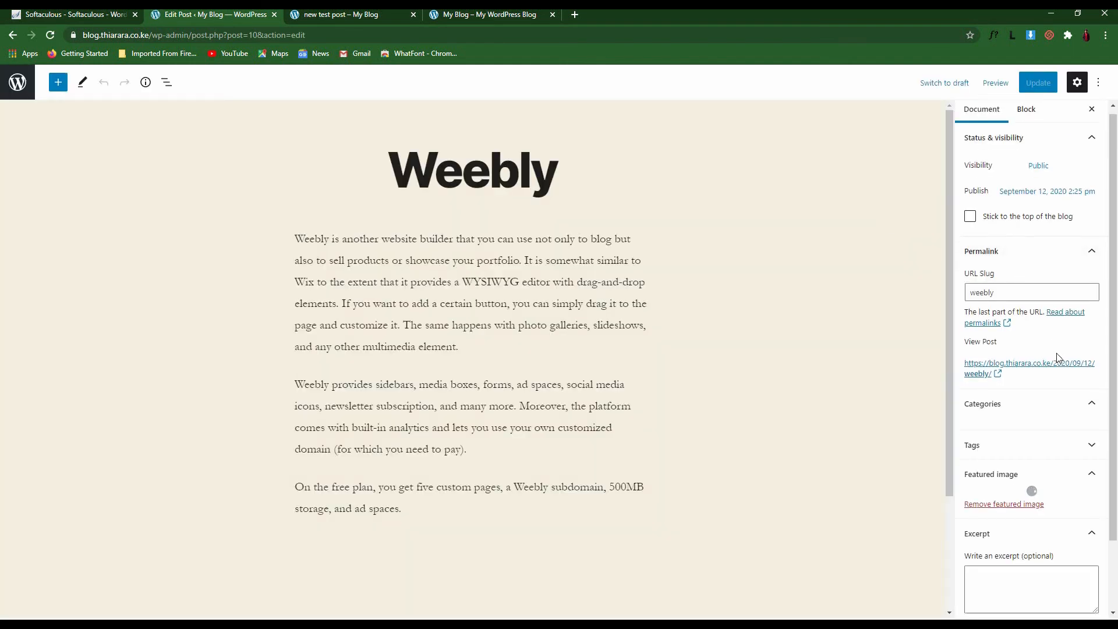
pyautogui.scroll(-1, 1056, 352)
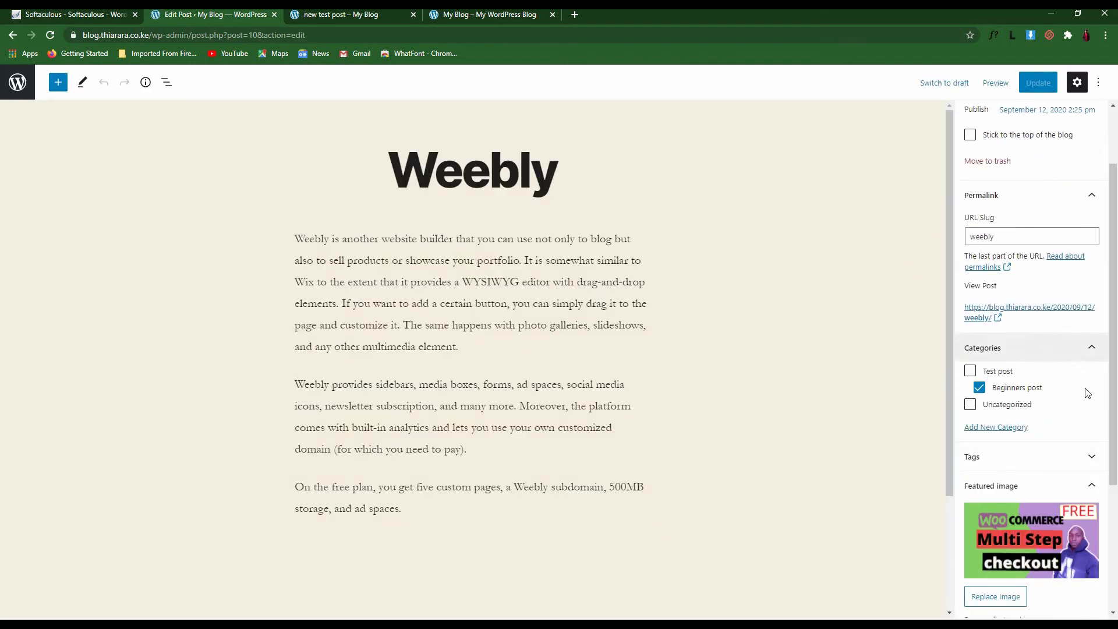
pyautogui.click(1089, 456)
pyautogui.click(977, 498)
pyautogui.write('be')
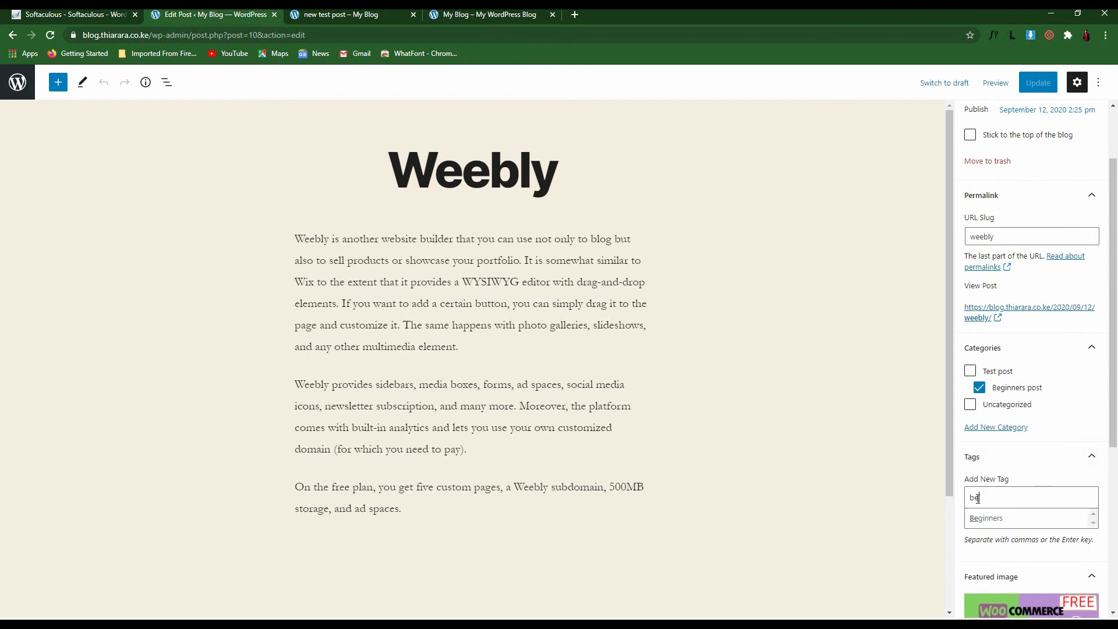
pyautogui.click(997, 521)
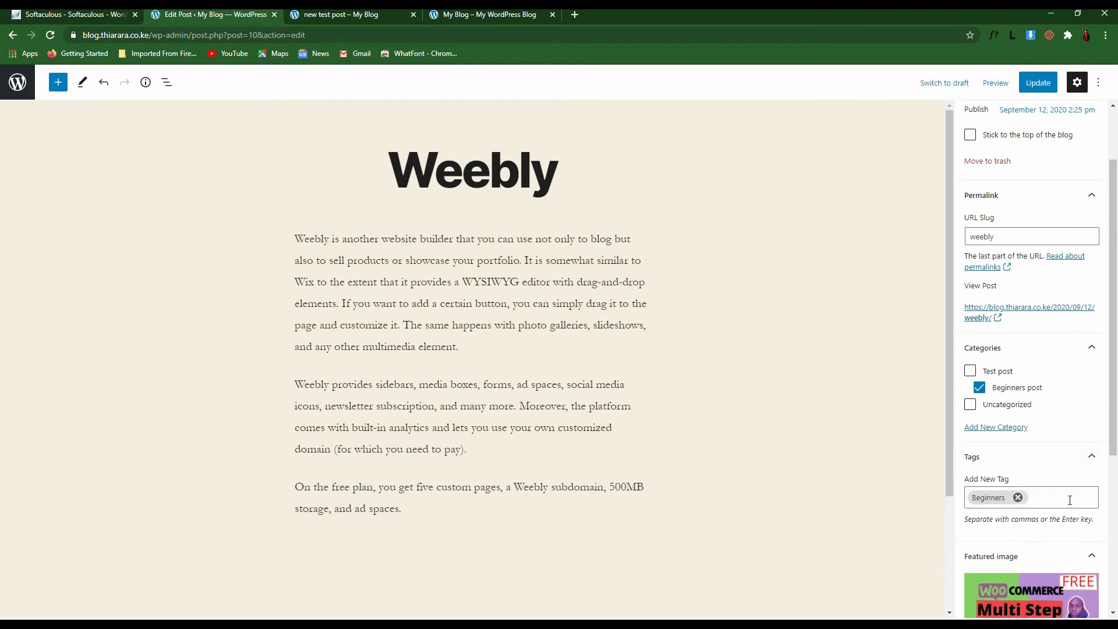
pyautogui.scroll(-2, 1047, 496)
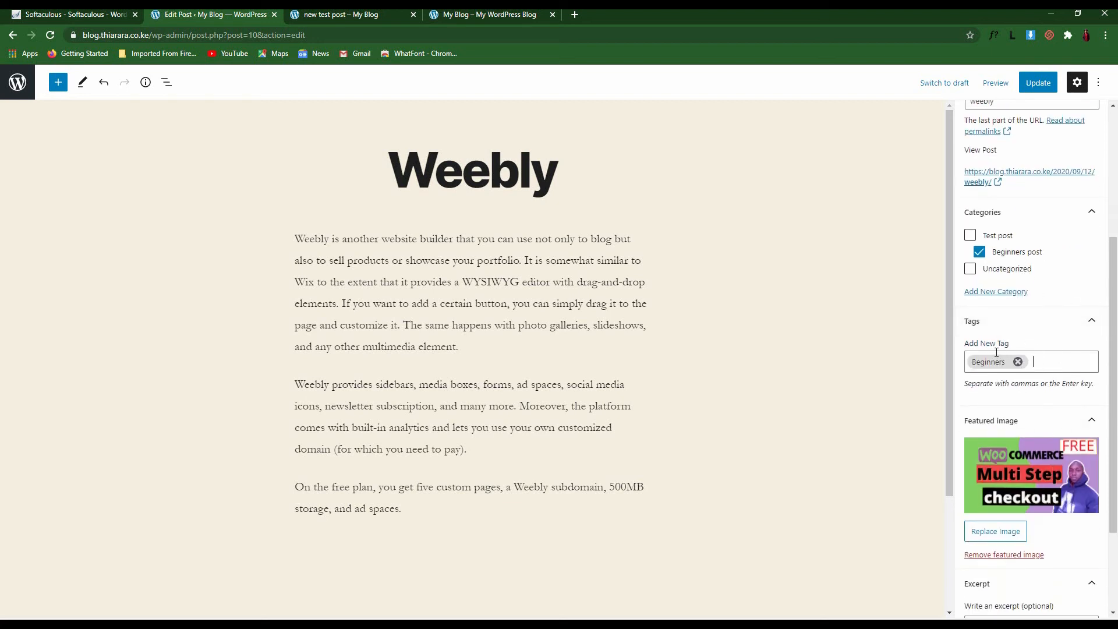
pyautogui.click(1033, 85)
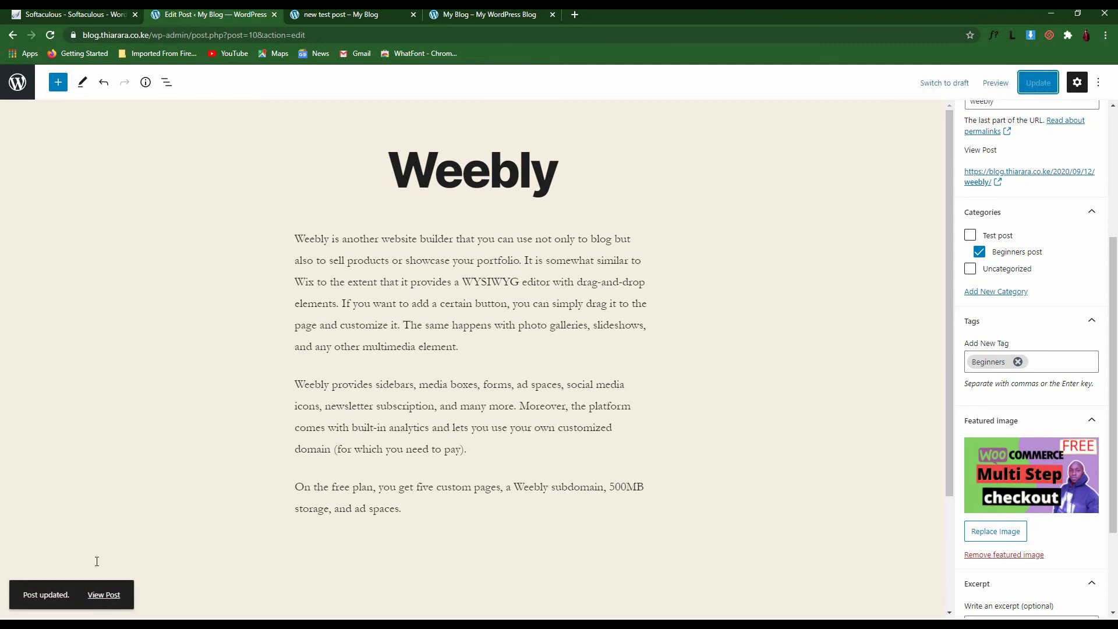
pyautogui.click(17, 83)
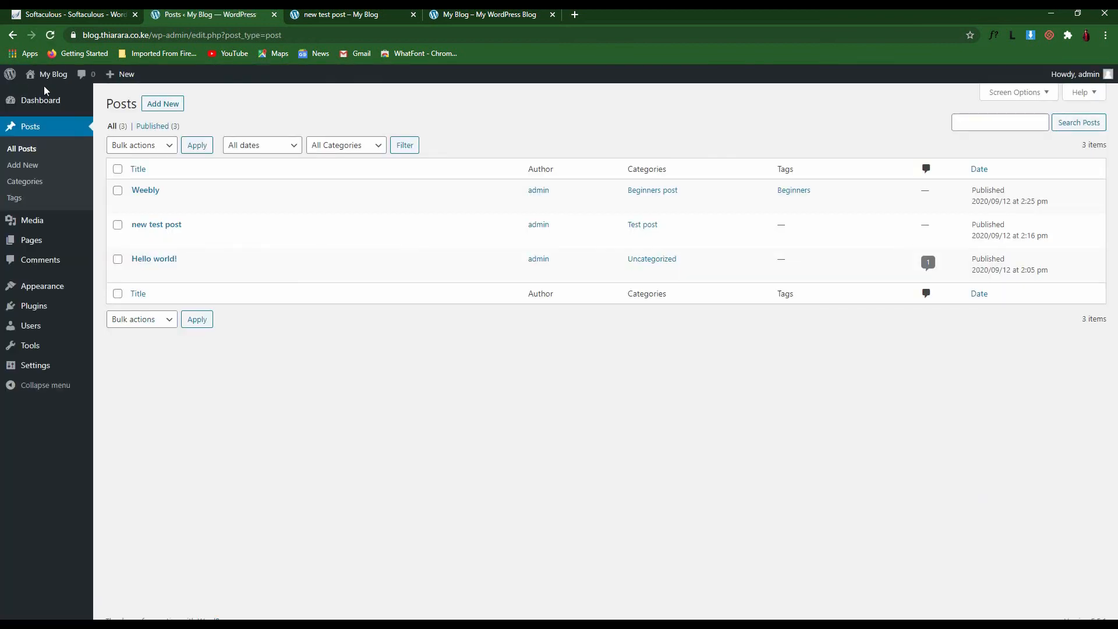
# Confirm Weebly's Beginners tag, then open Media Library and its Add New upload area
pyautogui.moveTo(823, 198); pyautogui.dragTo(753, 172)
pyautogui.click(364, 421)
pyautogui.moveTo(37, 225)
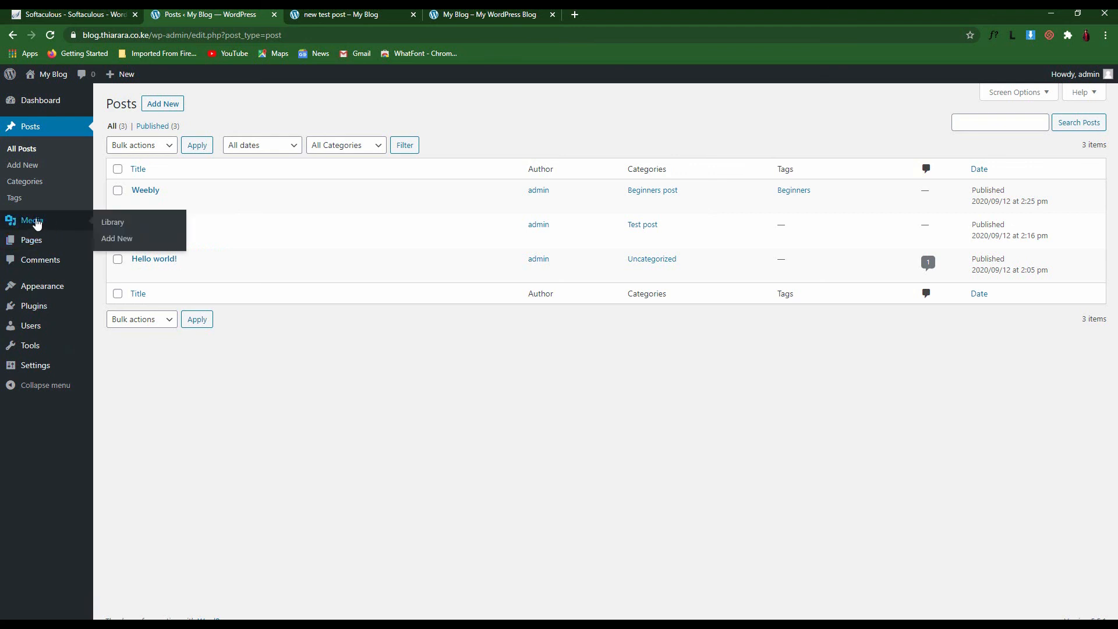
pyautogui.click(86, 224)
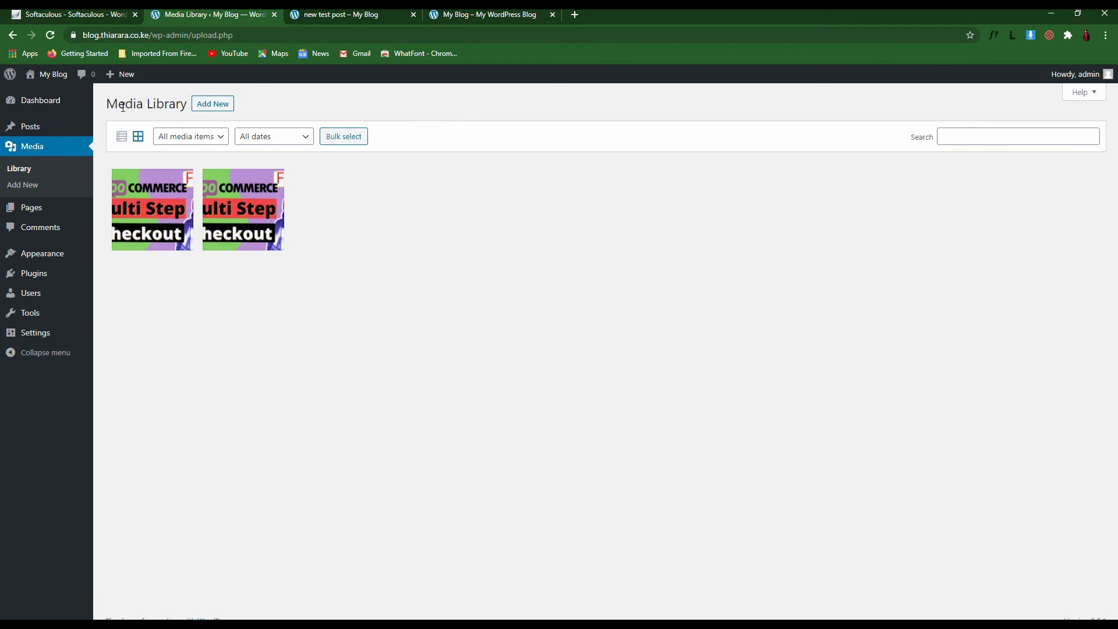
pyautogui.moveTo(104, 109); pyautogui.dragTo(180, 108)
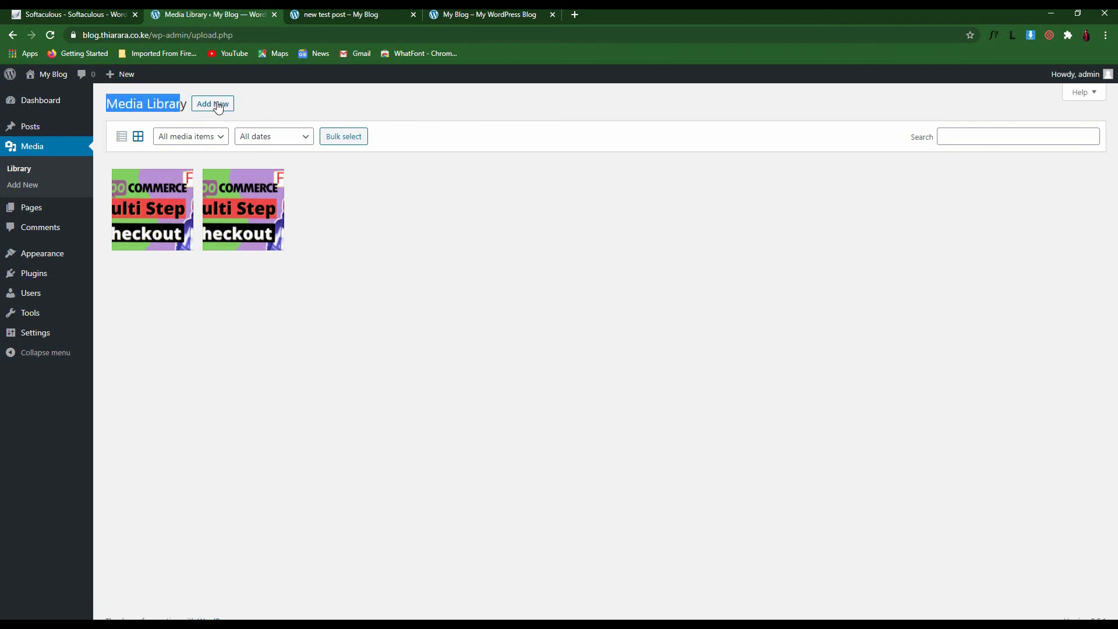
pyautogui.click(326, 207)
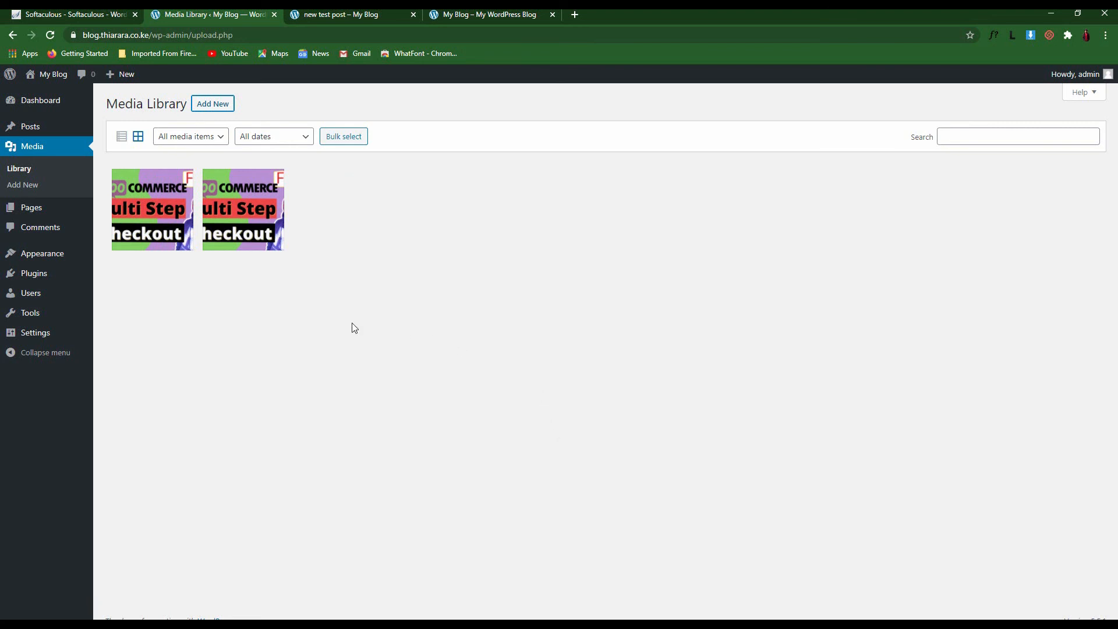
pyautogui.click(213, 105)
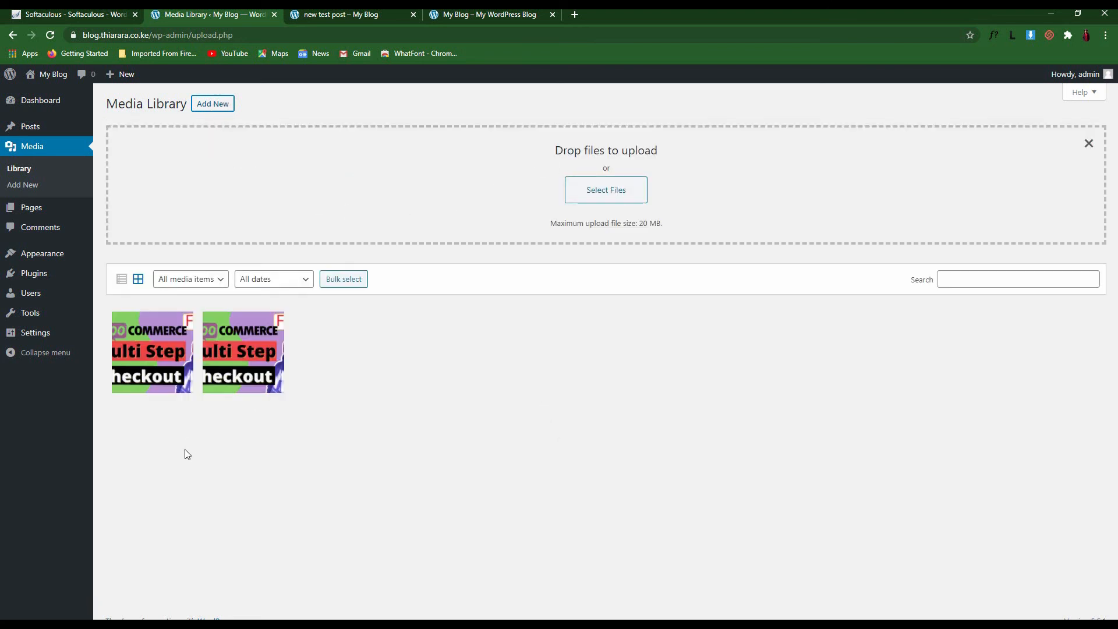
# Upload the undraw, iconfinder, birthday postcard, birthday-removebg-preview(1) and birthday files together
pyautogui.click(604, 192)
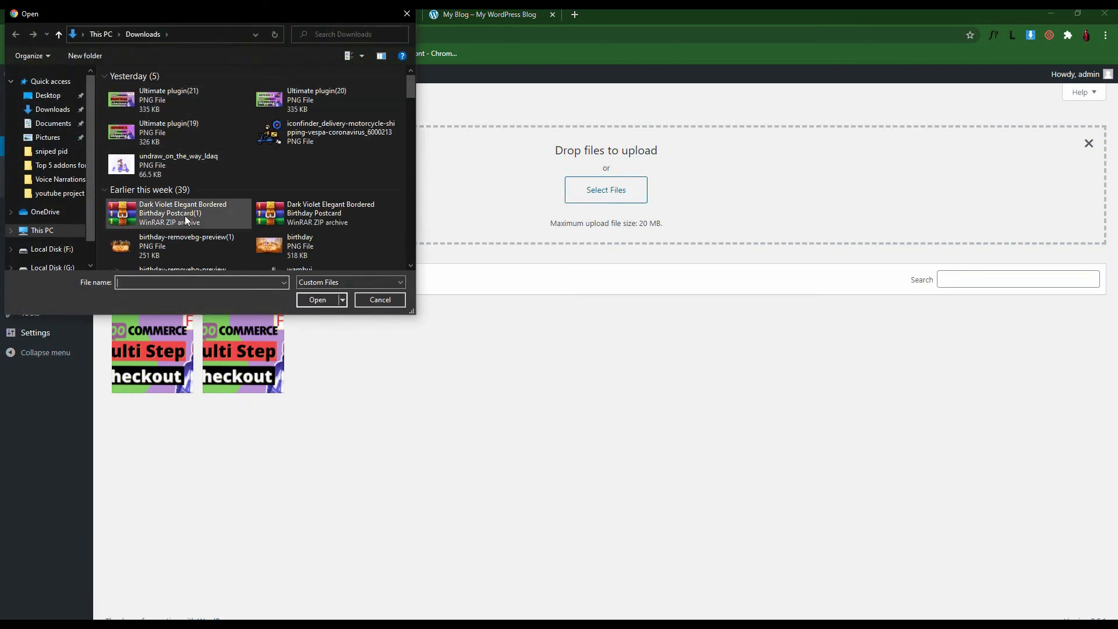
pyautogui.click(169, 153)
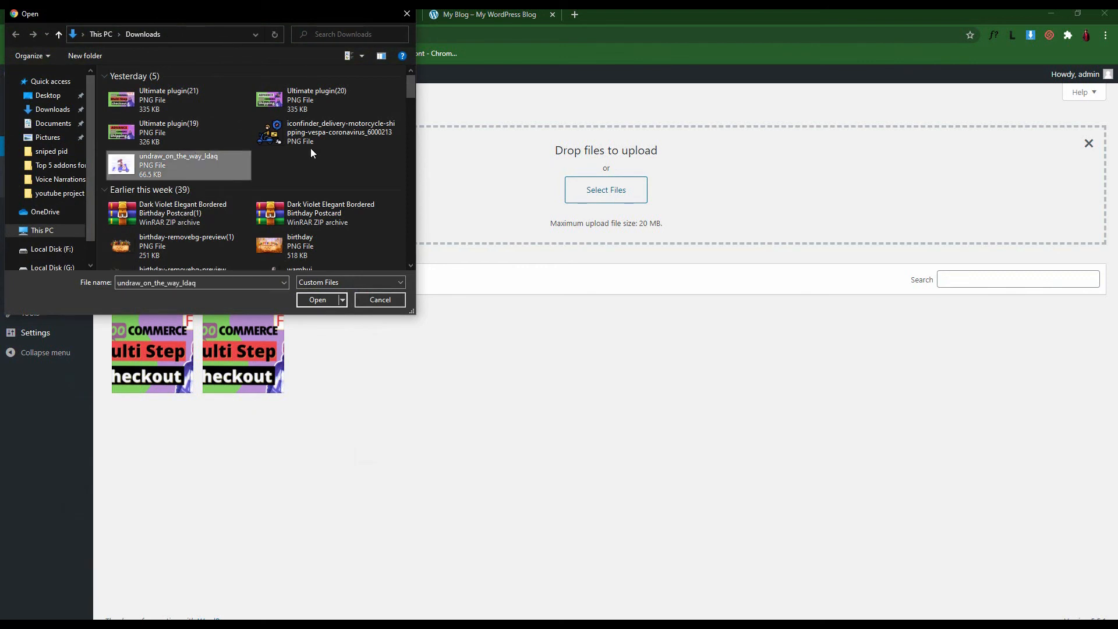
pyautogui.keyDown('ctrl'); pyautogui.click(314, 147); pyautogui.keyUp('ctrl')
pyautogui.keyDown('ctrl'); pyautogui.click(197, 218); pyautogui.keyUp('ctrl')
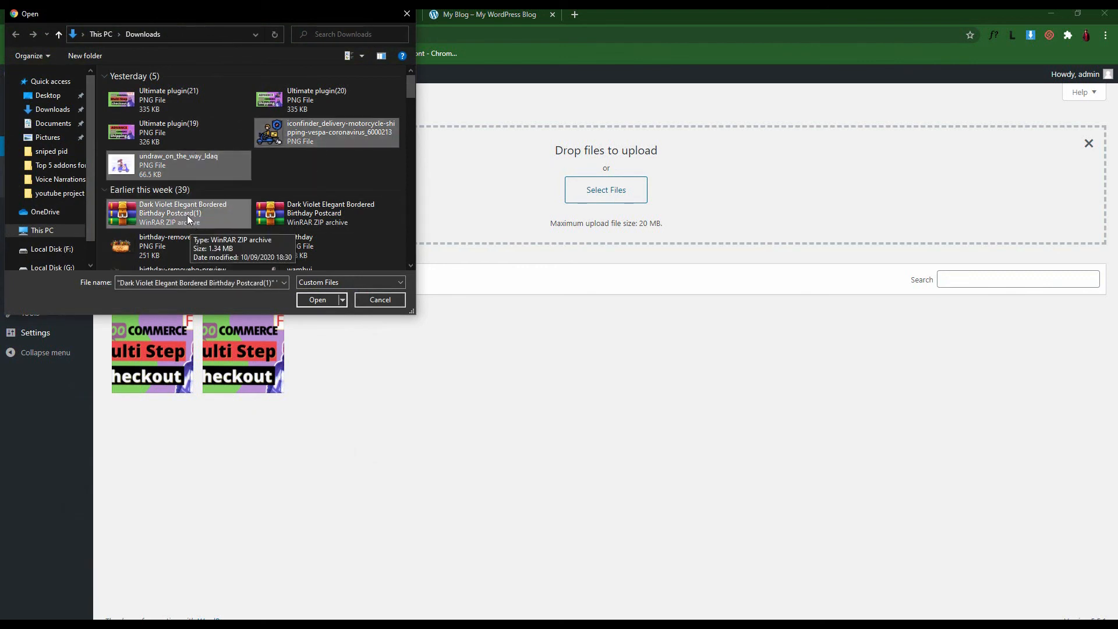
pyautogui.keyDown('ctrl'); pyautogui.click(187, 242); pyautogui.keyUp('ctrl')
pyautogui.keyDown('ctrl'); pyautogui.click(268, 249); pyautogui.keyUp('ctrl')
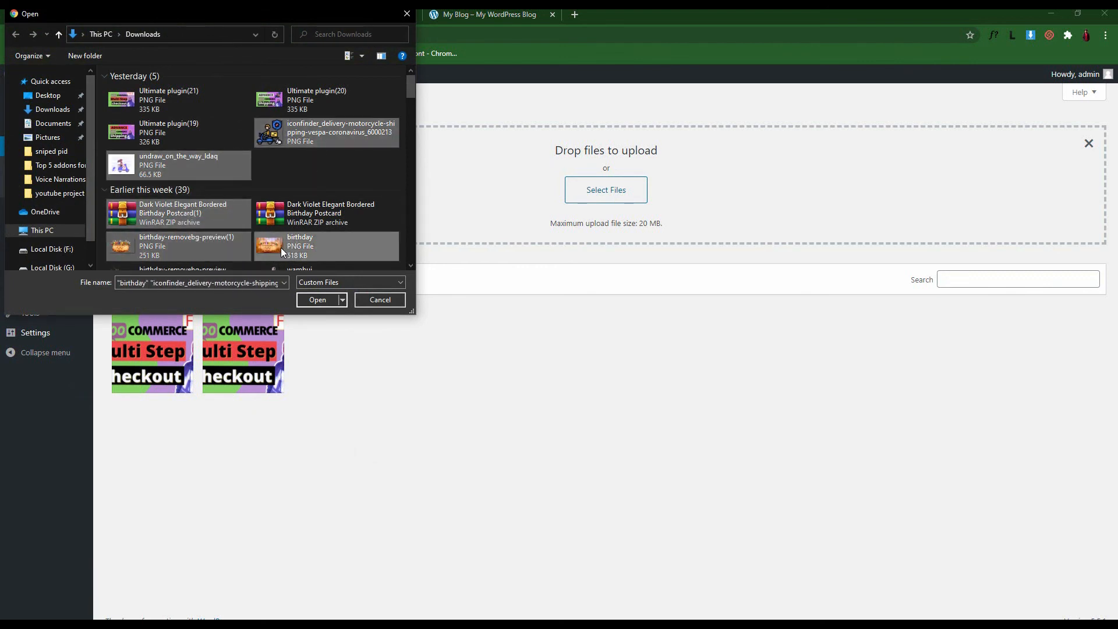
pyautogui.scroll(-3, 291, 245)
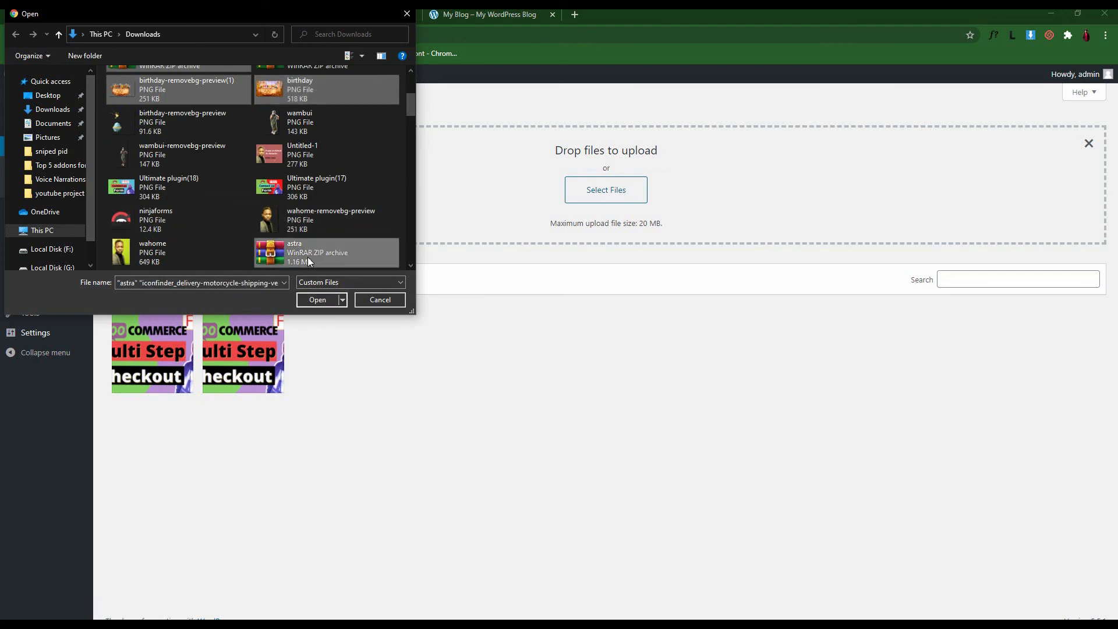
pyautogui.click(316, 297)
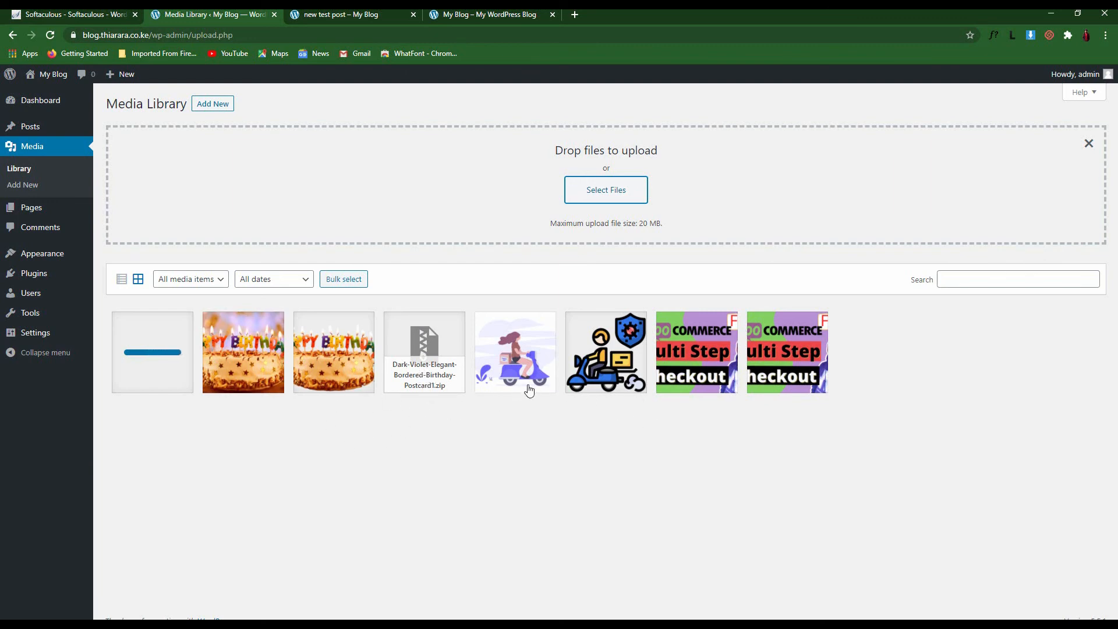
# Add an Image block ending the Weebly post with the motorcycle delivery icon from Media Library
pyautogui.click(1088, 143)
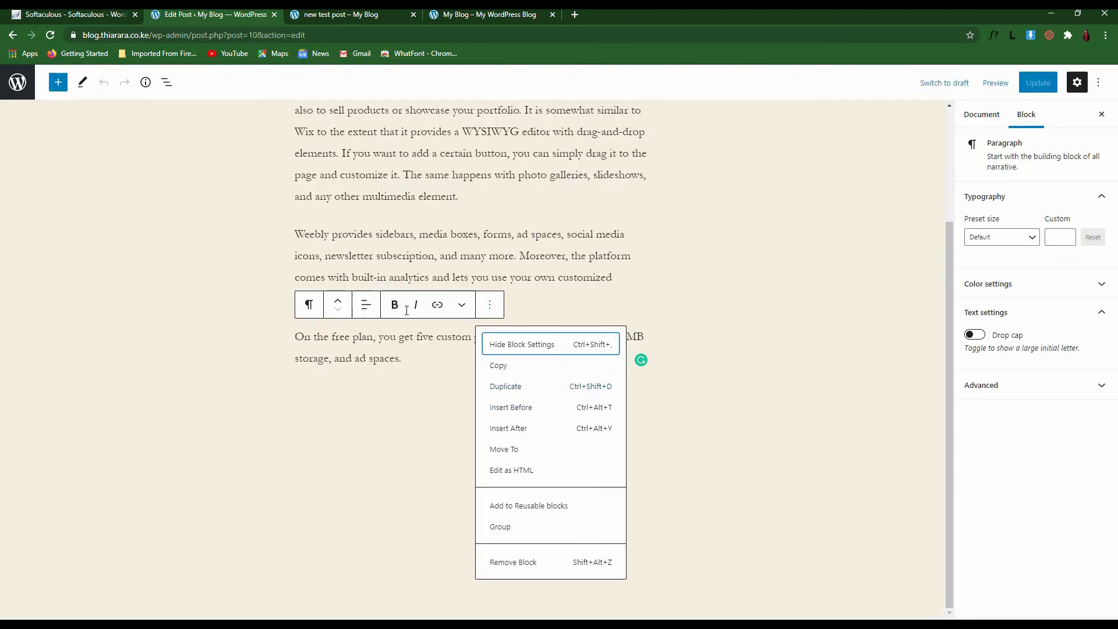
pyautogui.click(54, 82)
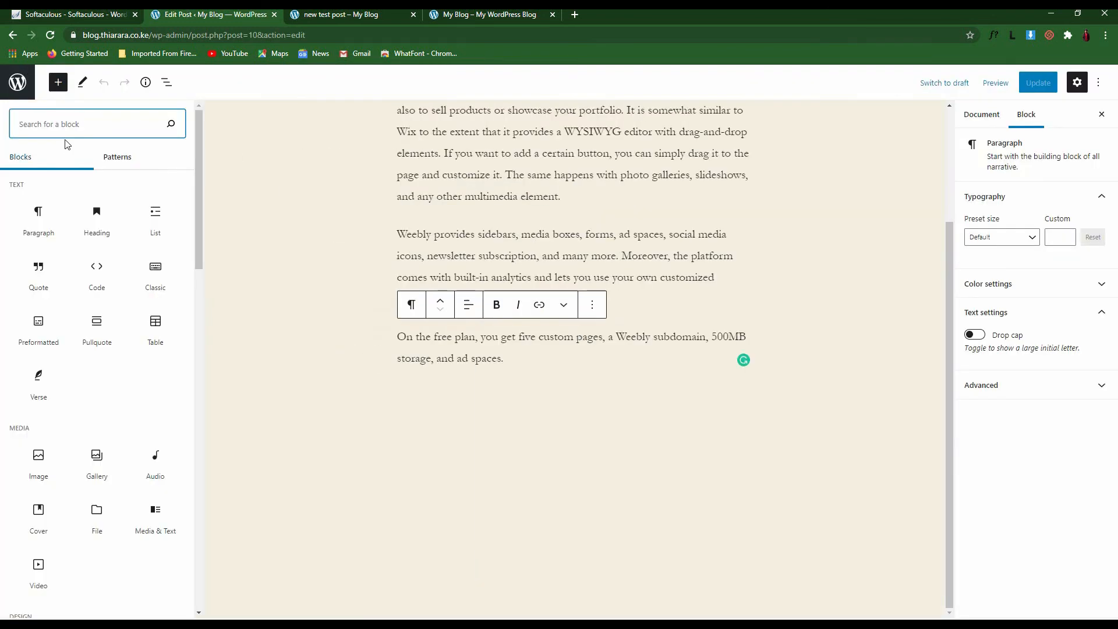
pyautogui.write('me')
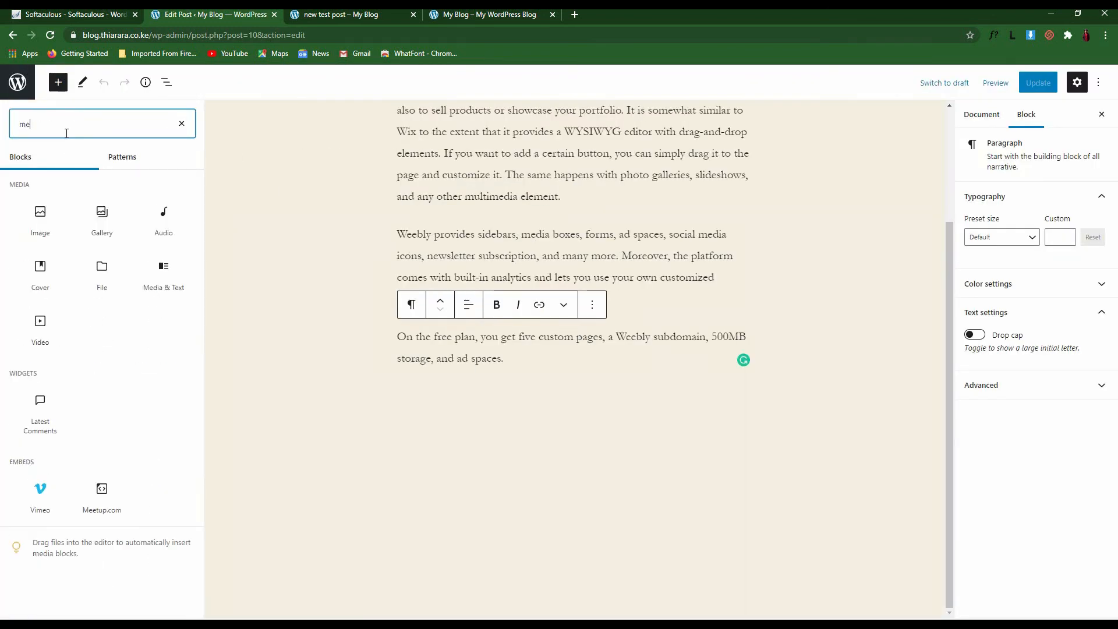
pyautogui.click(40, 216)
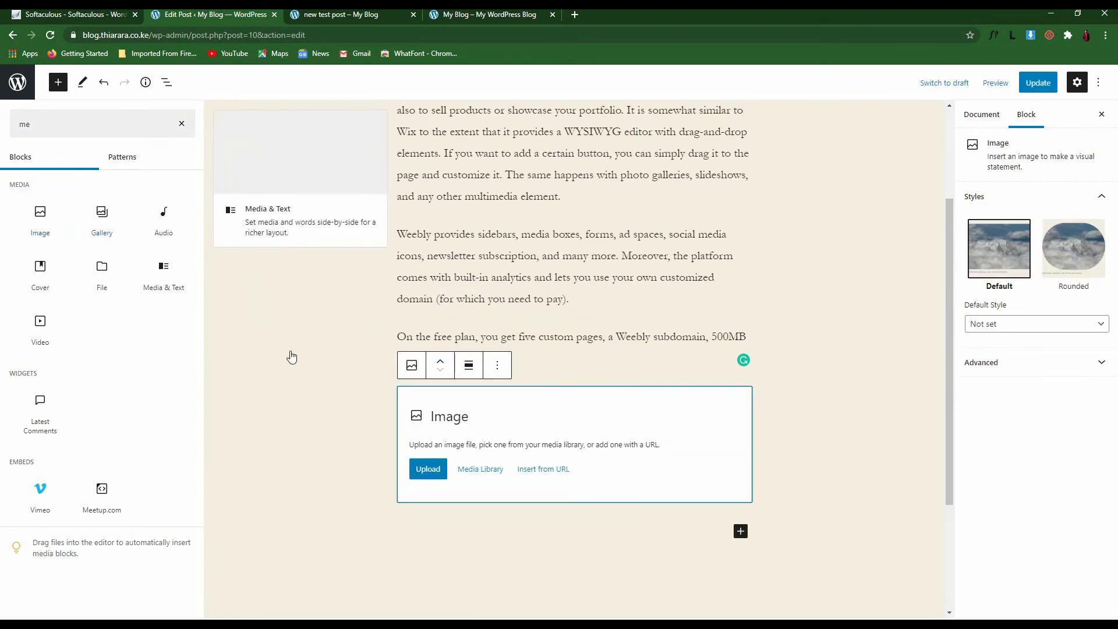
pyautogui.click(391, 469)
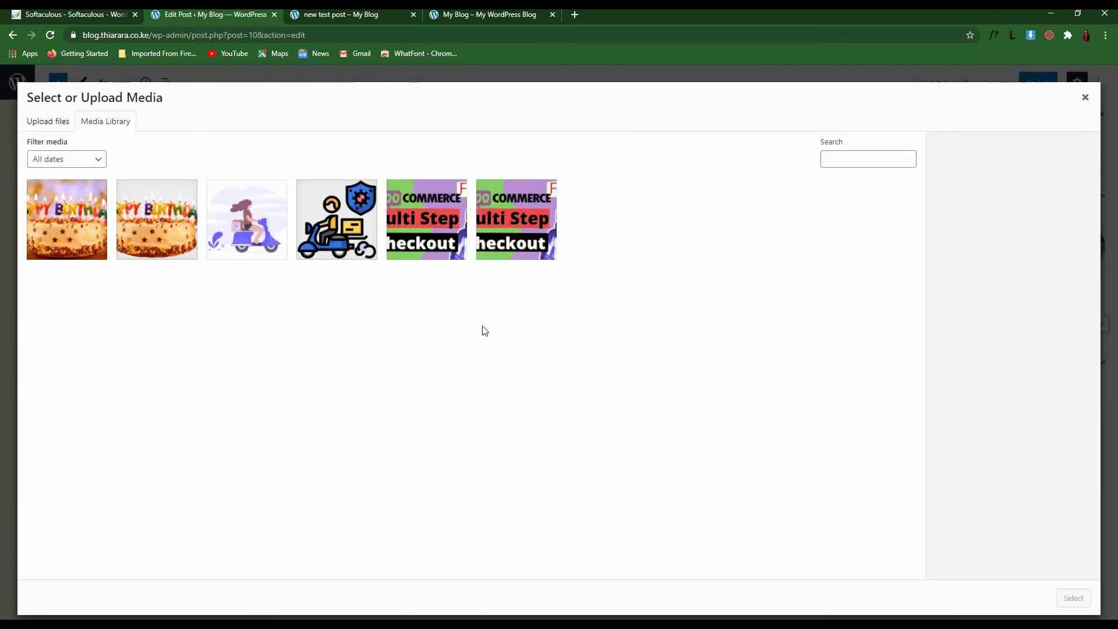
pyautogui.click(322, 229)
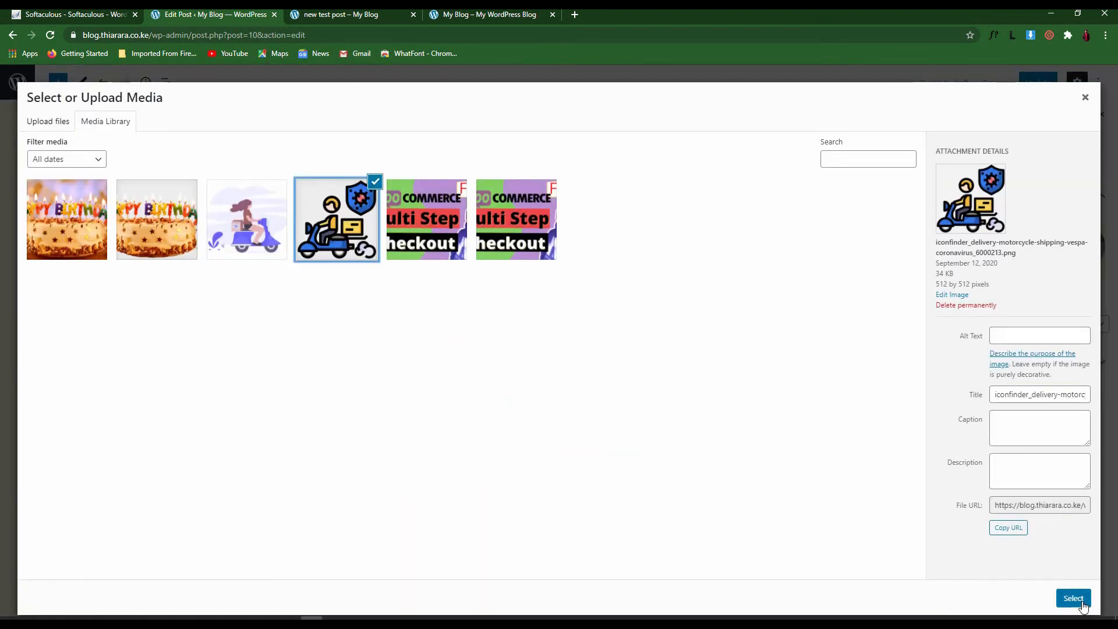
pyautogui.click(1073, 598)
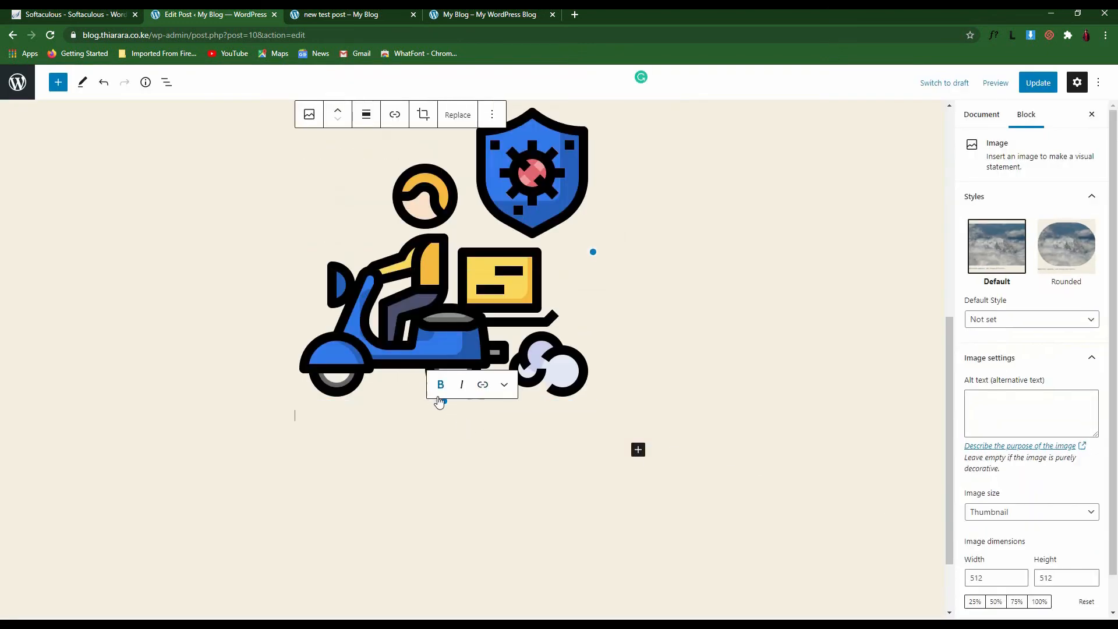
# Update the Weebly post to save the added image
pyautogui.scroll(5, 647, 406)
pyautogui.scroll(-9, 647, 406)
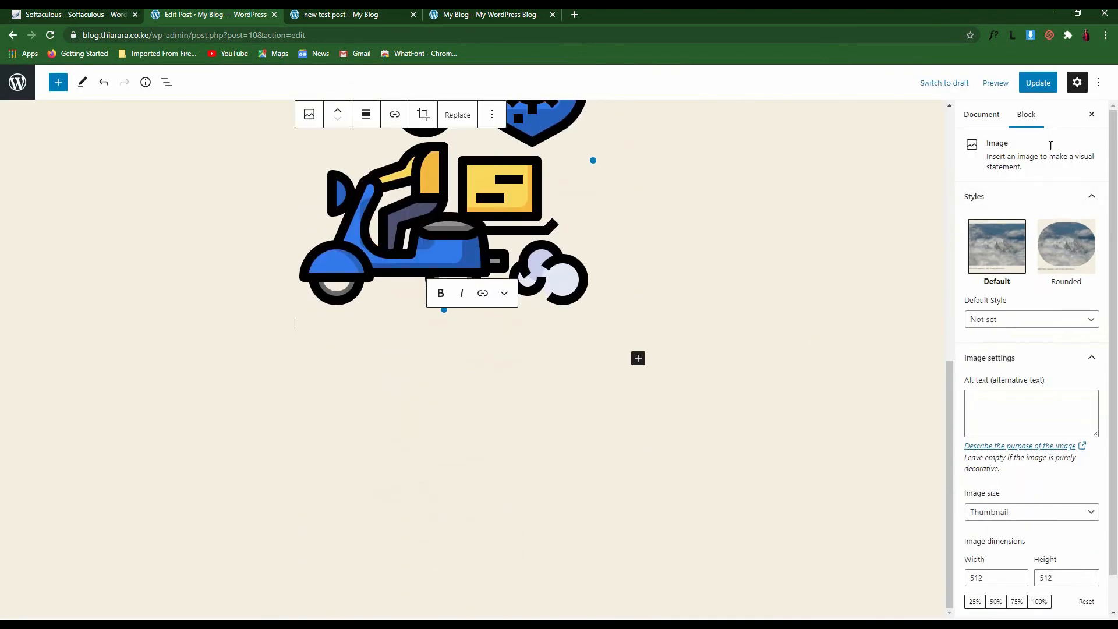
pyautogui.click(1043, 86)
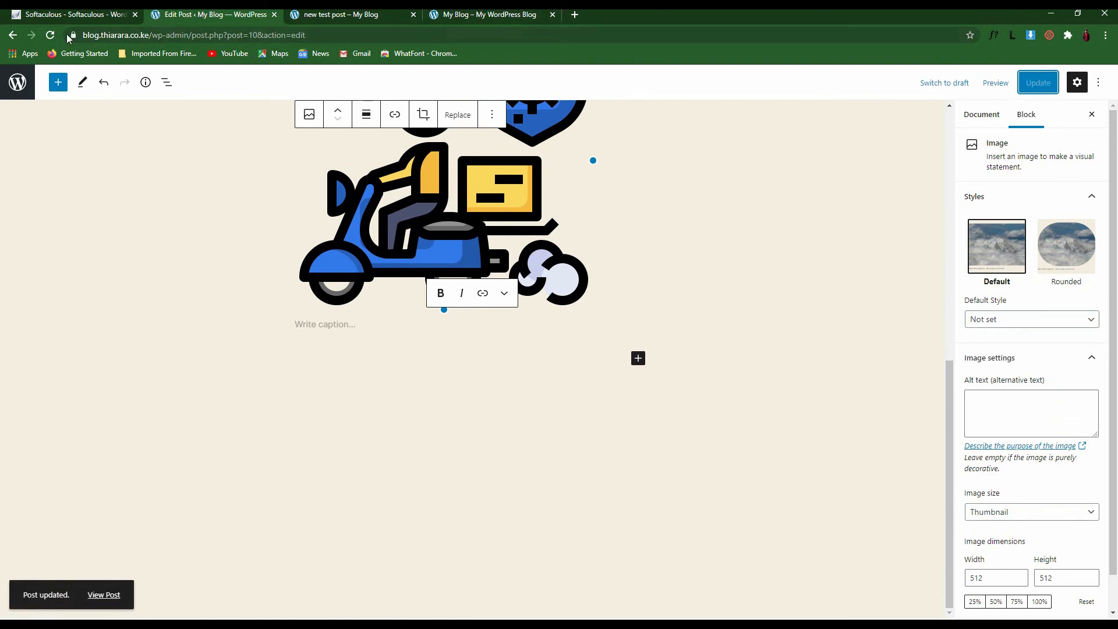
pyautogui.click(16, 84)
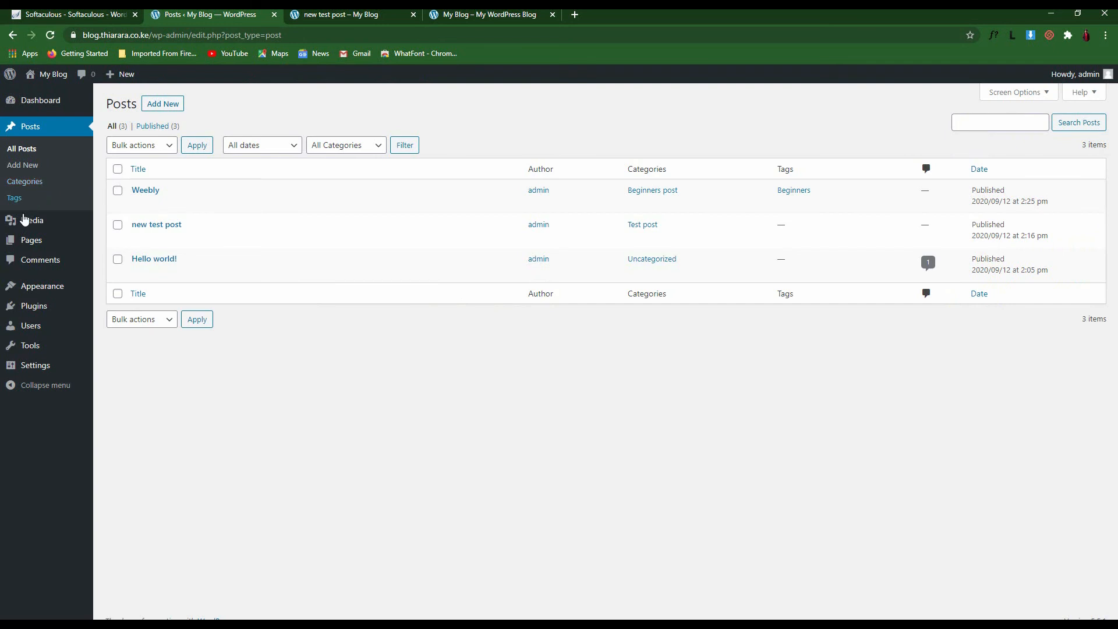
# Go to Pages > All Pages to list the Privacy Policy draft and Sample Page
pyautogui.moveTo(23, 225)
pyautogui.moveTo(35, 245)
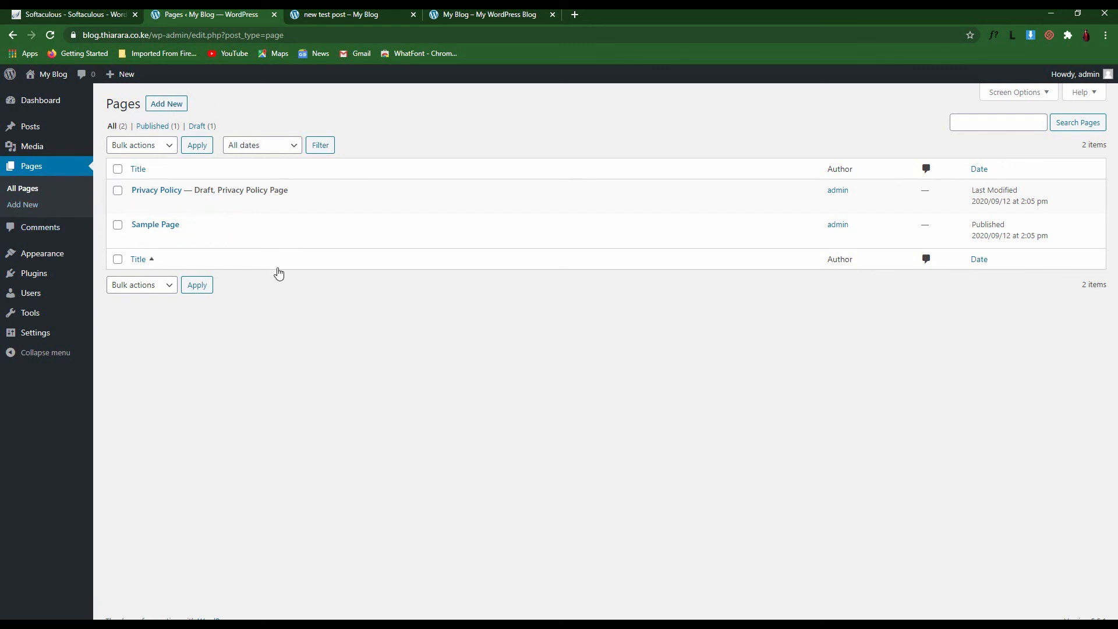
# Add a new page titled 'Home' and publish it, confirming in the pre-publish panel
pyautogui.click(167, 105)
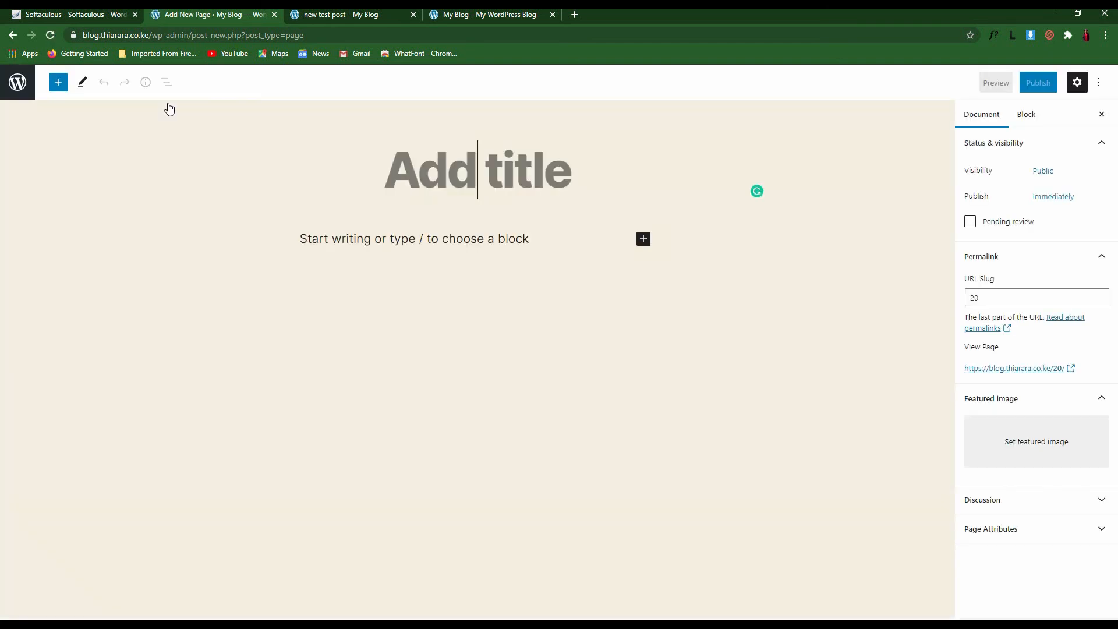
pyautogui.write('Home')
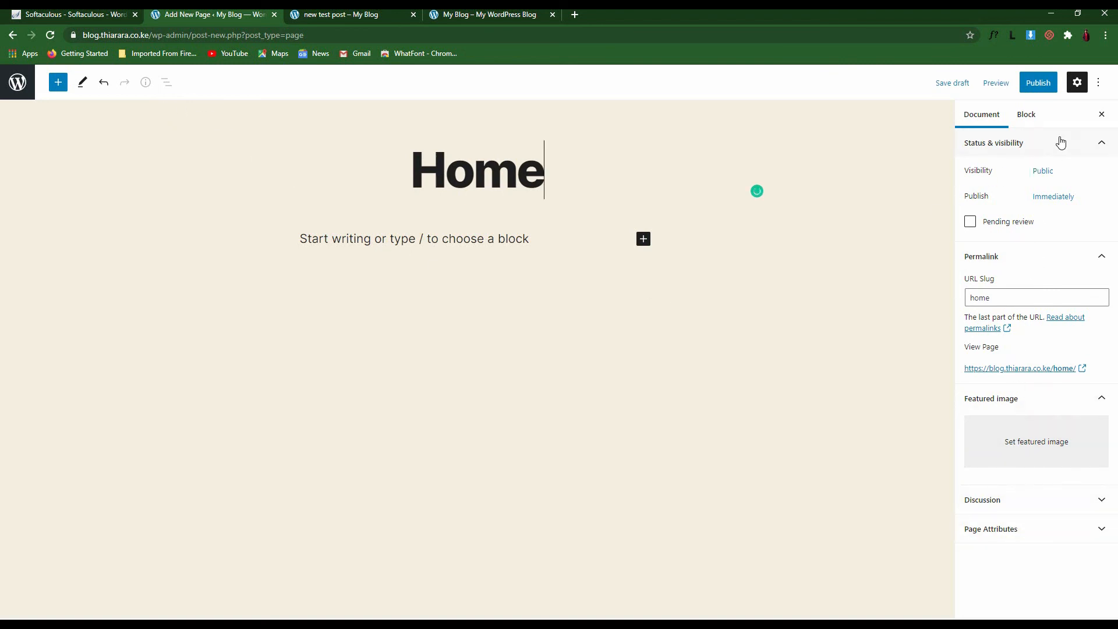
pyautogui.click(1042, 83)
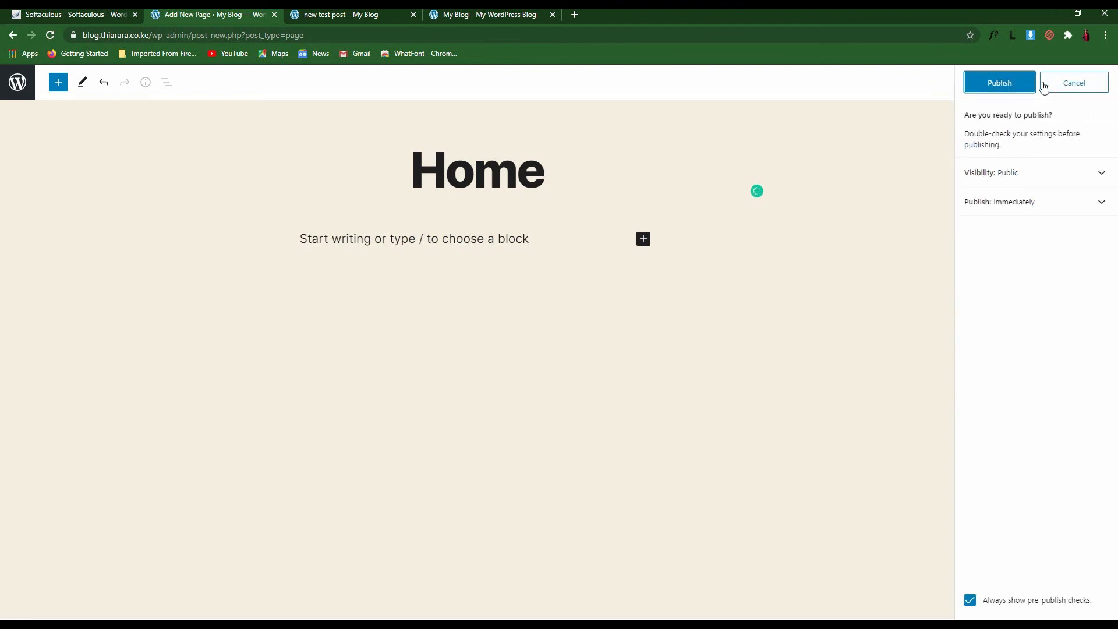
pyautogui.click(1016, 89)
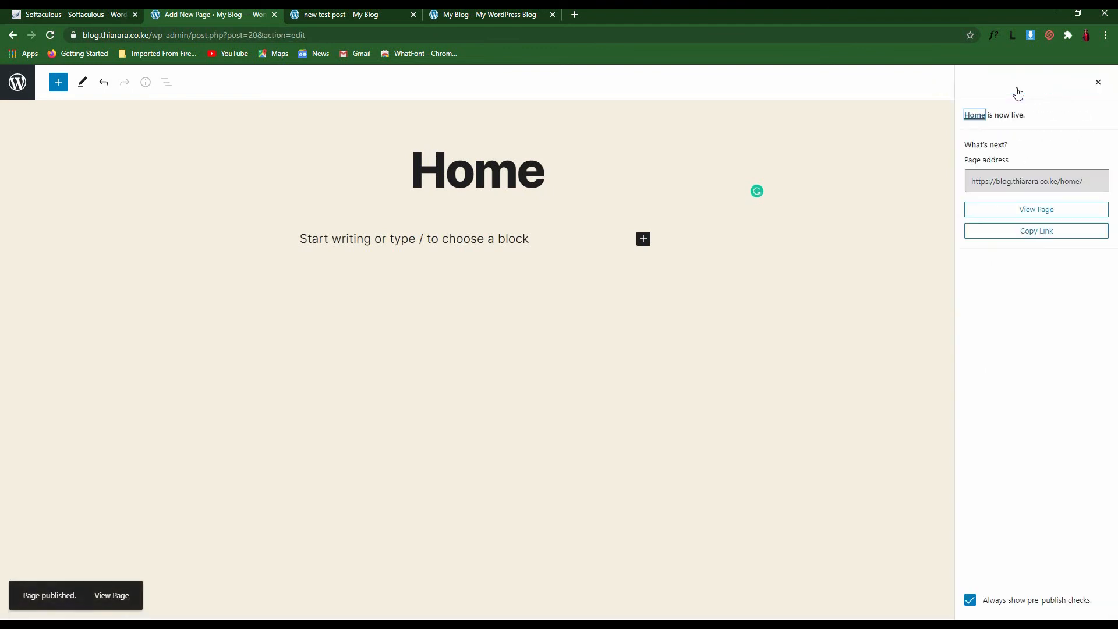
# Dismiss the post-publish panel and bring the page settings sidebar back
pyautogui.click(1099, 82)
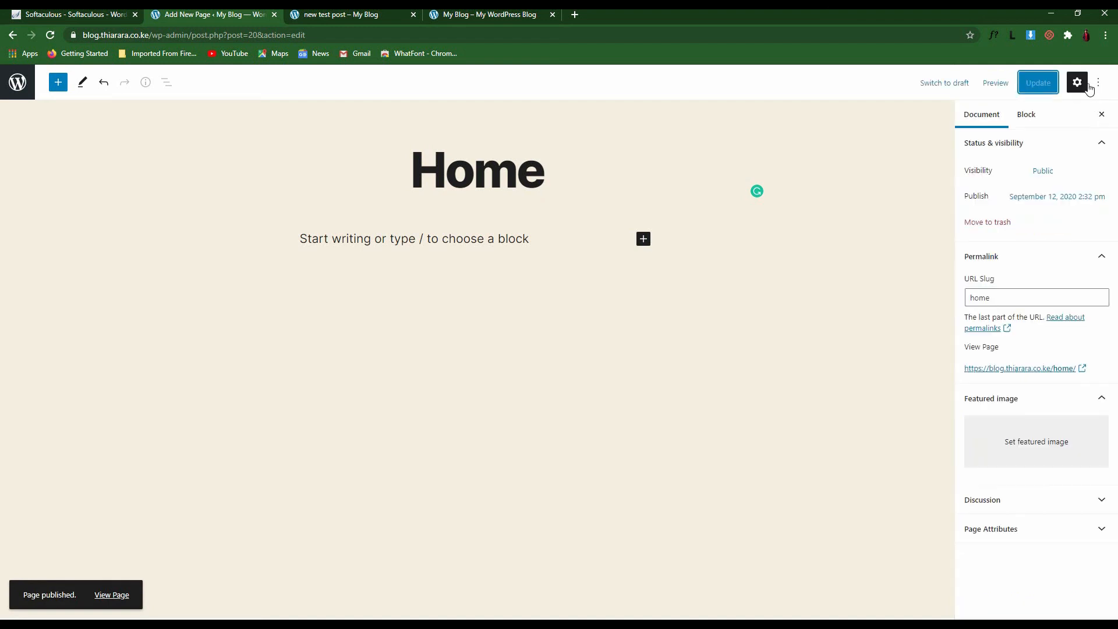
pyautogui.click(1078, 82)
pyautogui.click(1077, 82)
pyautogui.moveTo(996, 172); pyautogui.dragTo(972, 180)
# Check the Home page's Status & visibility, keep it Public, and return to Document settings
pyautogui.click(1043, 171)
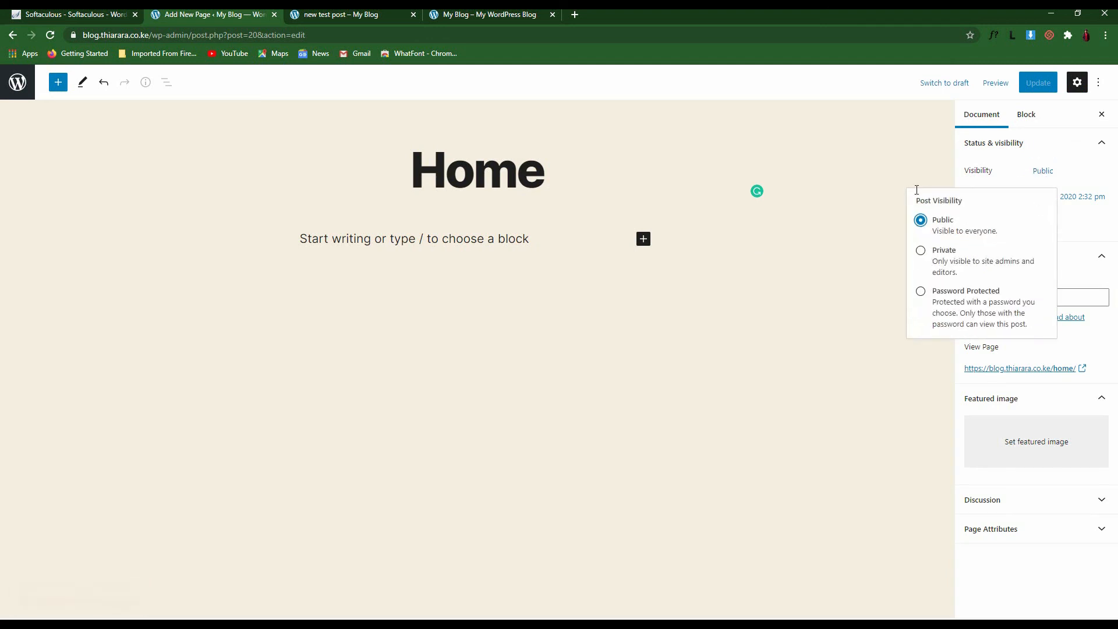
pyautogui.click(1073, 142)
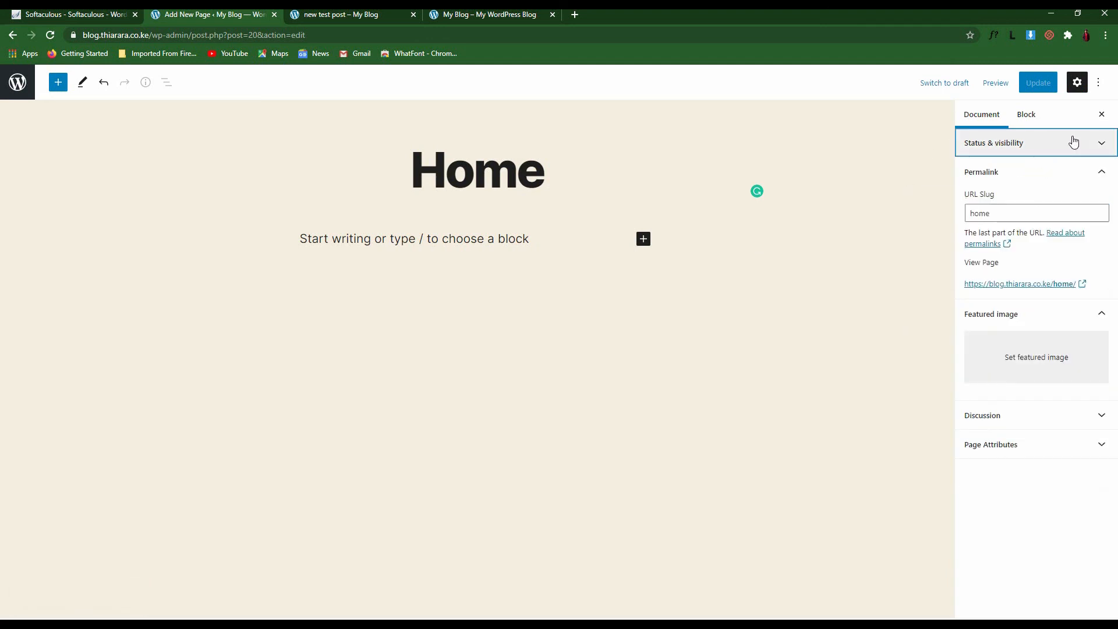
pyautogui.click(1034, 145)
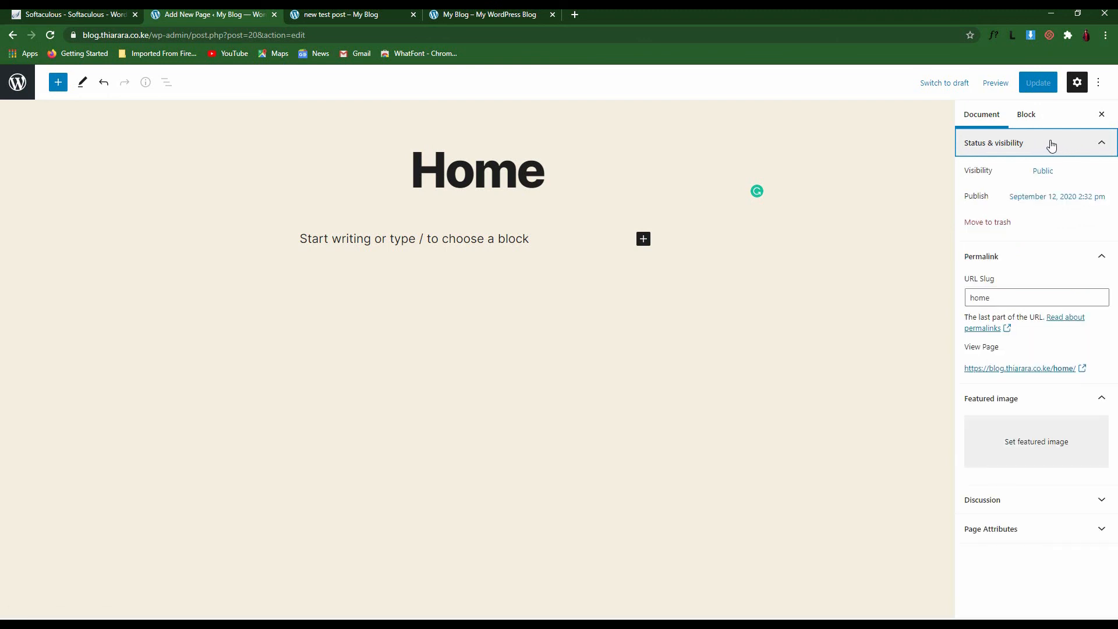
pyautogui.click(1044, 171)
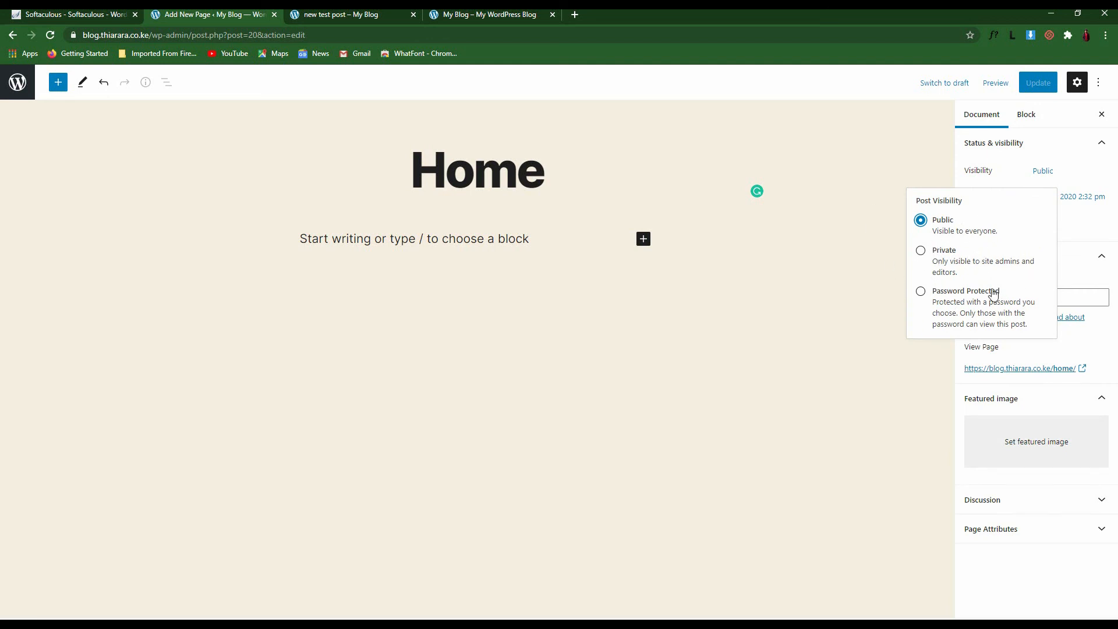
pyautogui.click(1068, 148)
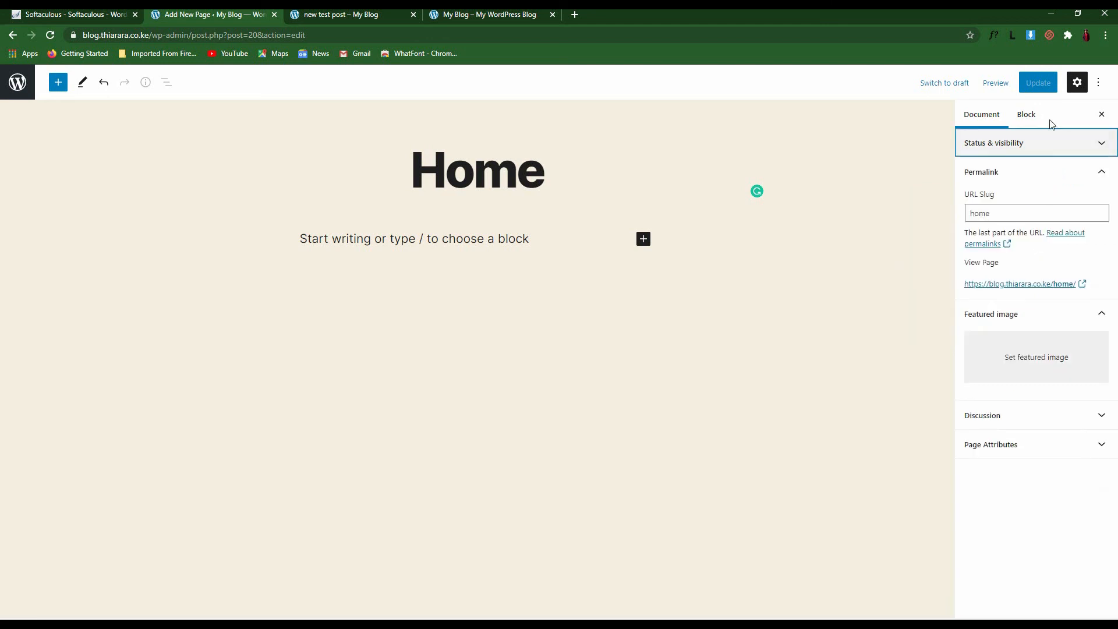
pyautogui.click(1031, 117)
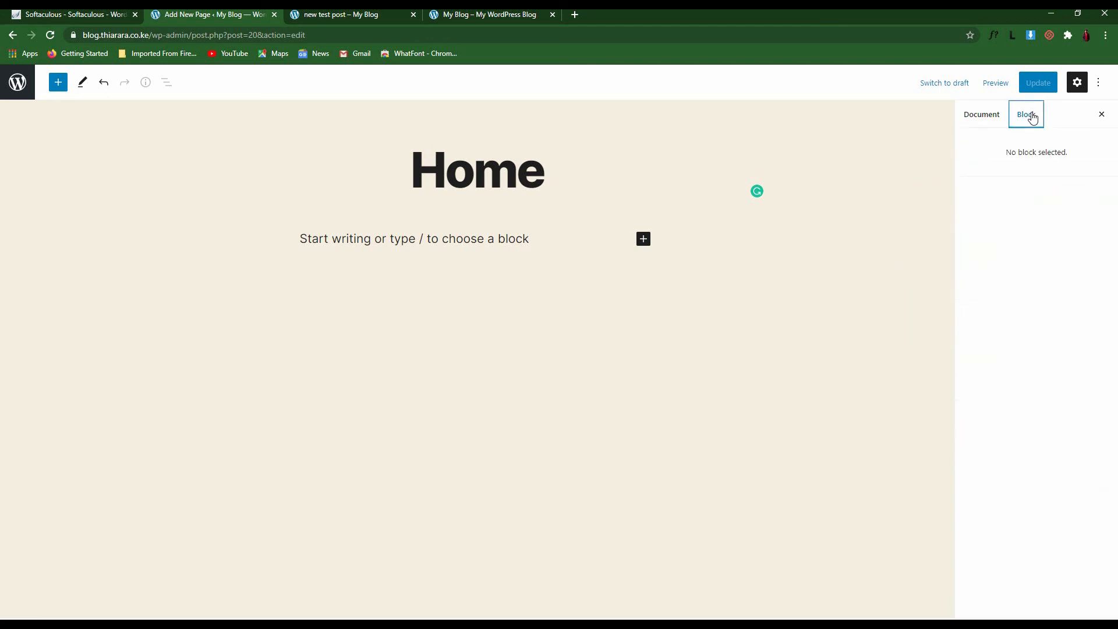
pyautogui.click(976, 116)
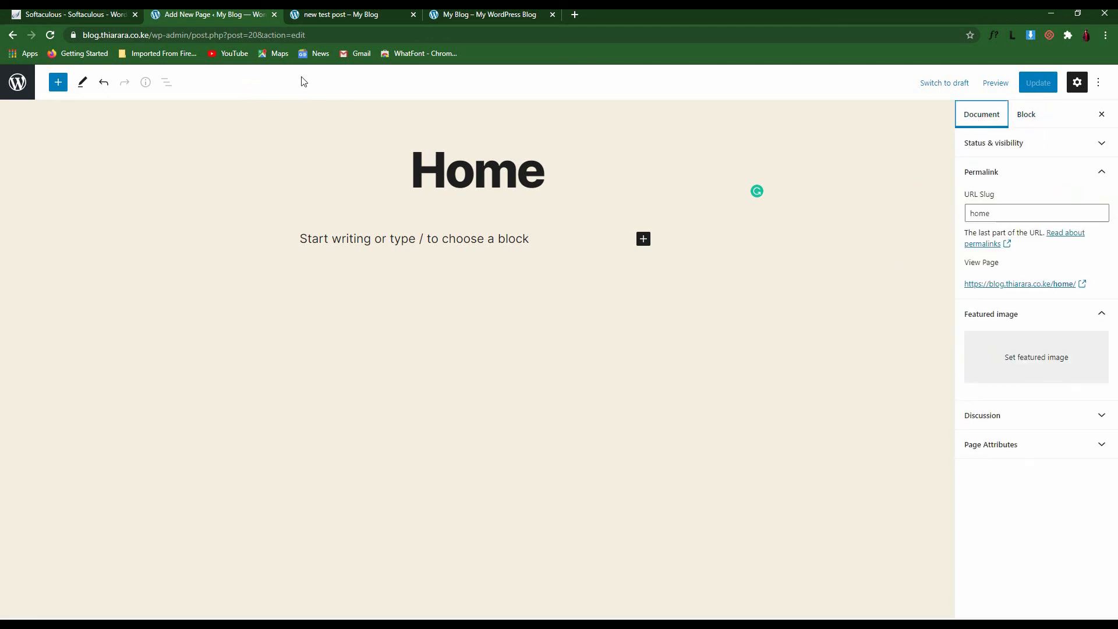
# Open the live Home page in a new browser tab
pyautogui.rightClick(1013, 288)
pyautogui.click(1020, 291)
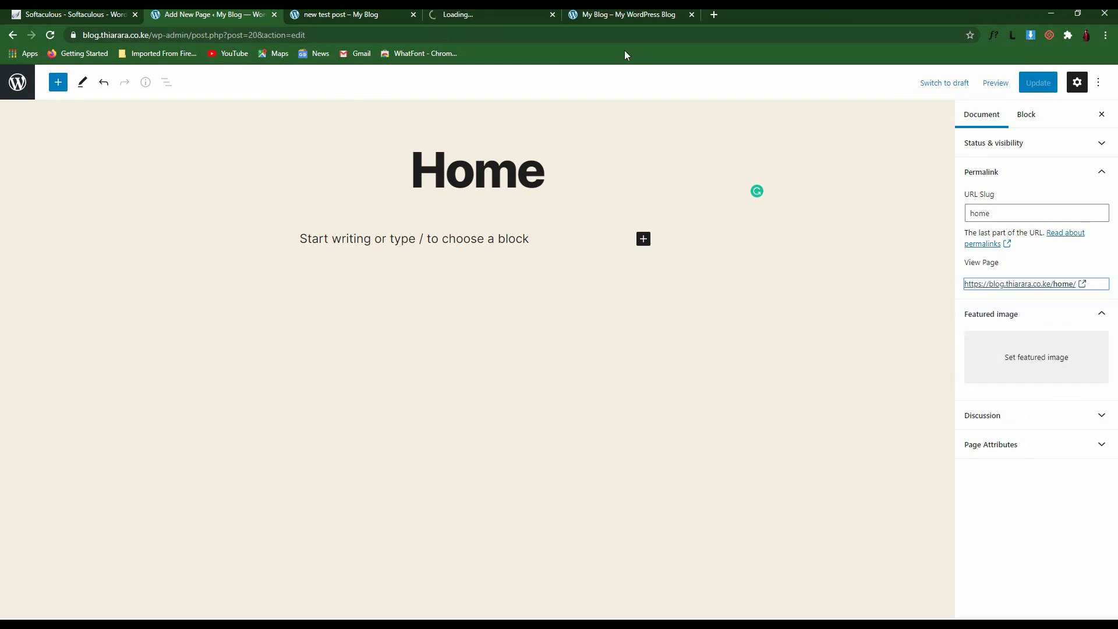
pyautogui.click(477, 15)
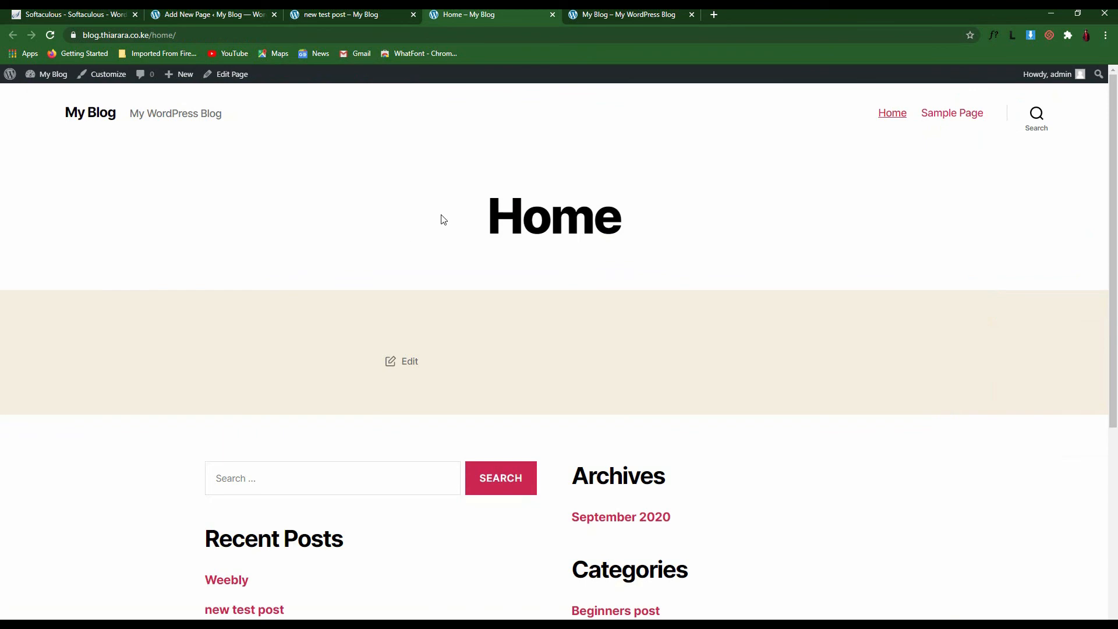
# Look over the live Home page, glance at the new test post, then return to the editor
pyautogui.moveTo(635, 229); pyautogui.dragTo(486, 205)
pyautogui.doubleClick(505, 351)
pyautogui.scroll(-5, 725, 352)
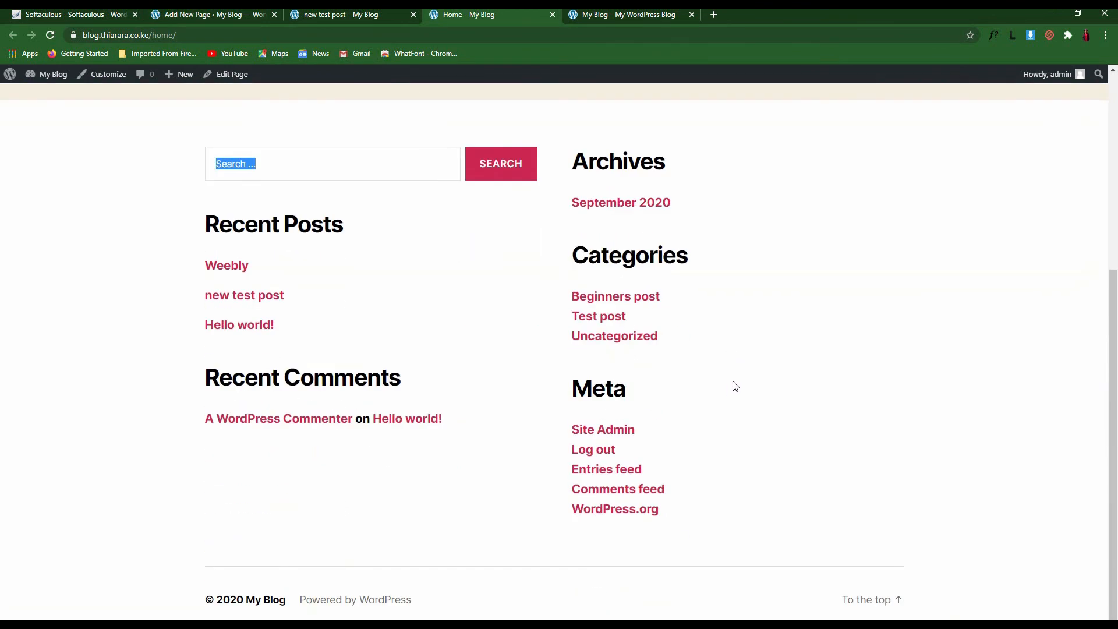
pyautogui.scroll(5, 731, 384)
pyautogui.click(346, 15)
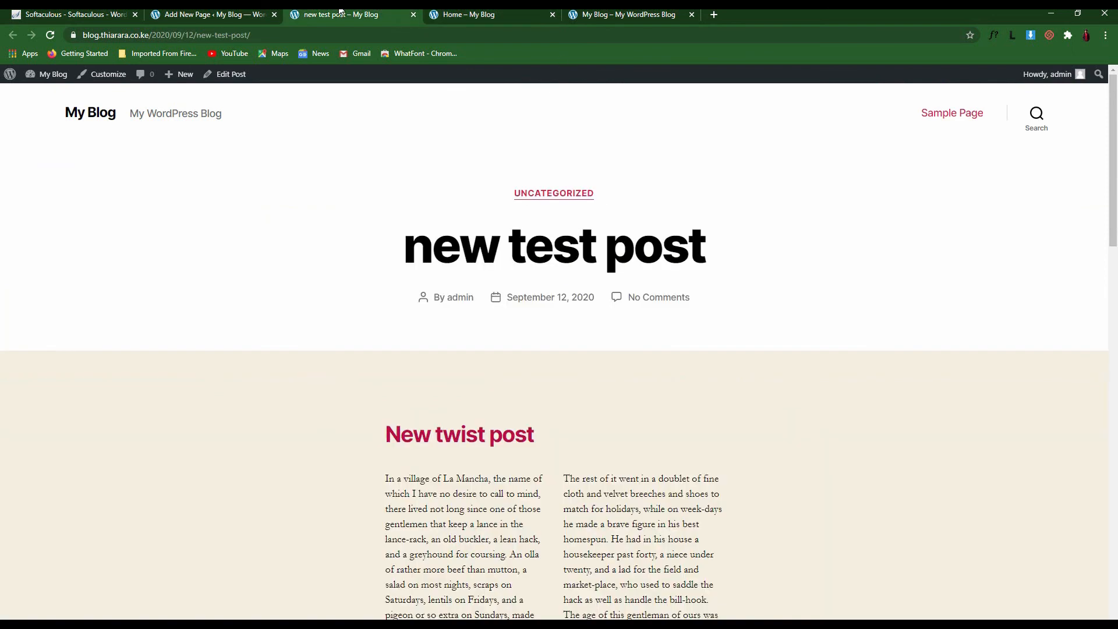
pyautogui.click(198, 14)
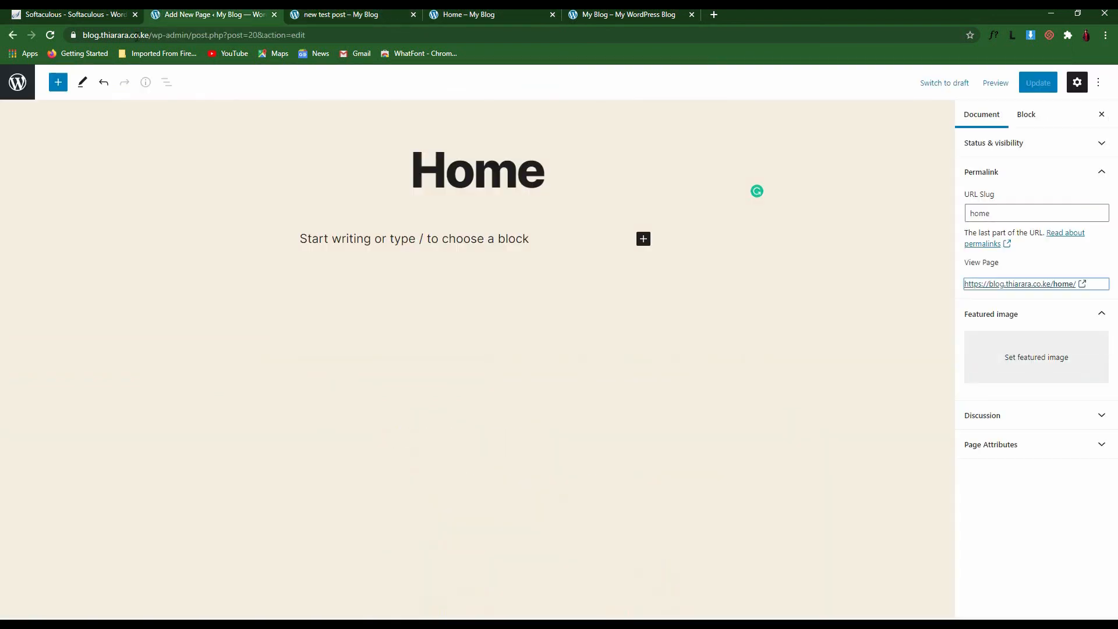
# Exit to the admin and view the Comments page with the Hello world! sample comment
pyautogui.click(12, 82)
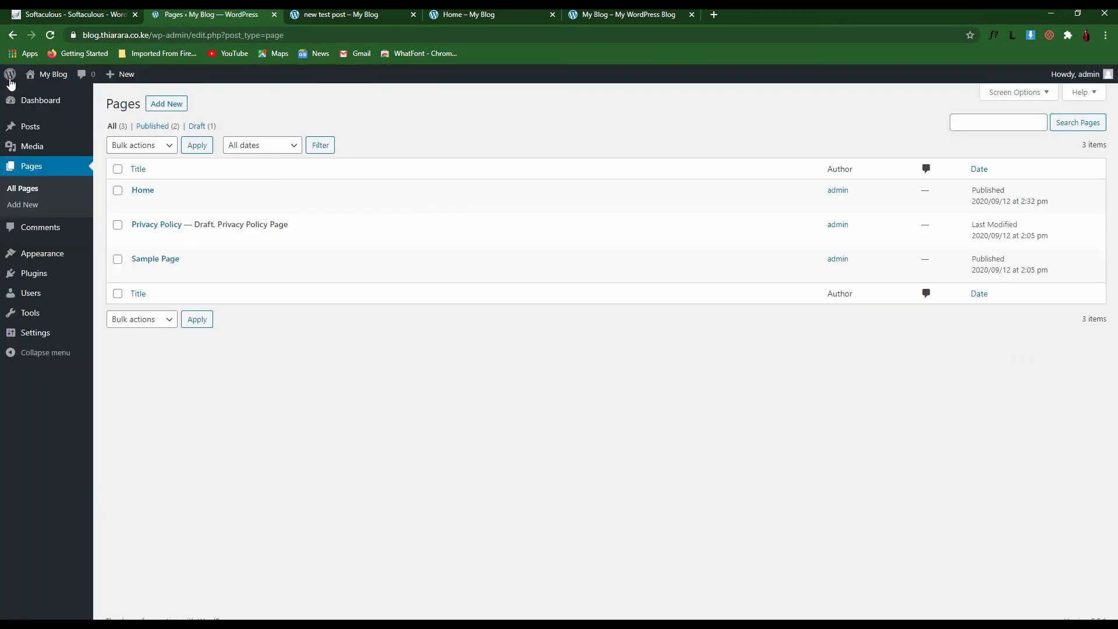
pyautogui.click(40, 231)
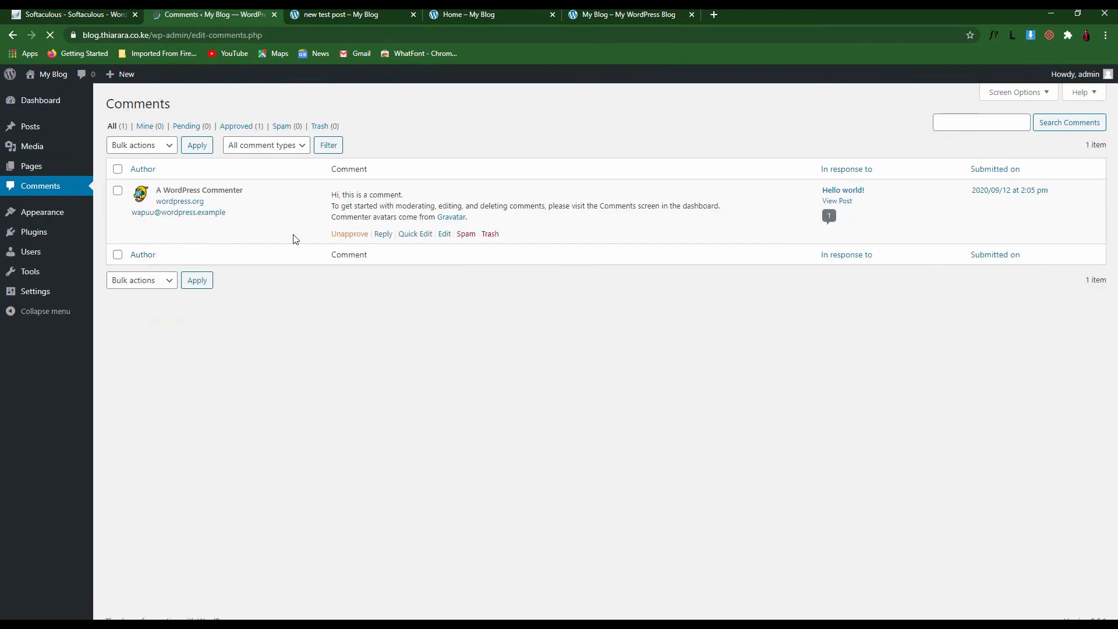
pyautogui.moveTo(817, 214); pyautogui.dragTo(810, 213)
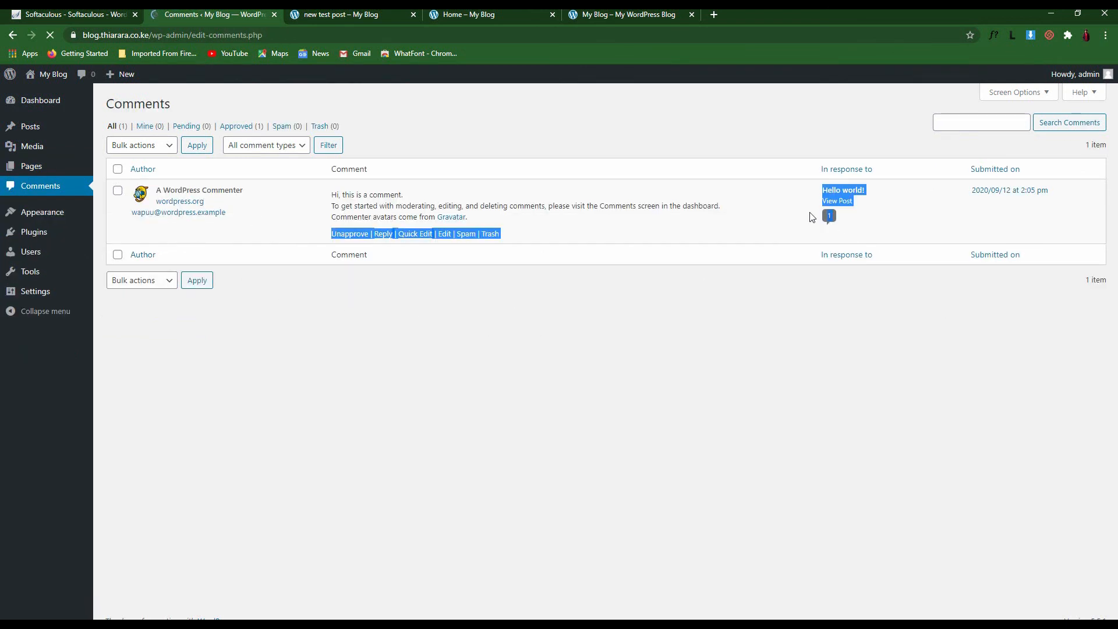
pyautogui.click(539, 403)
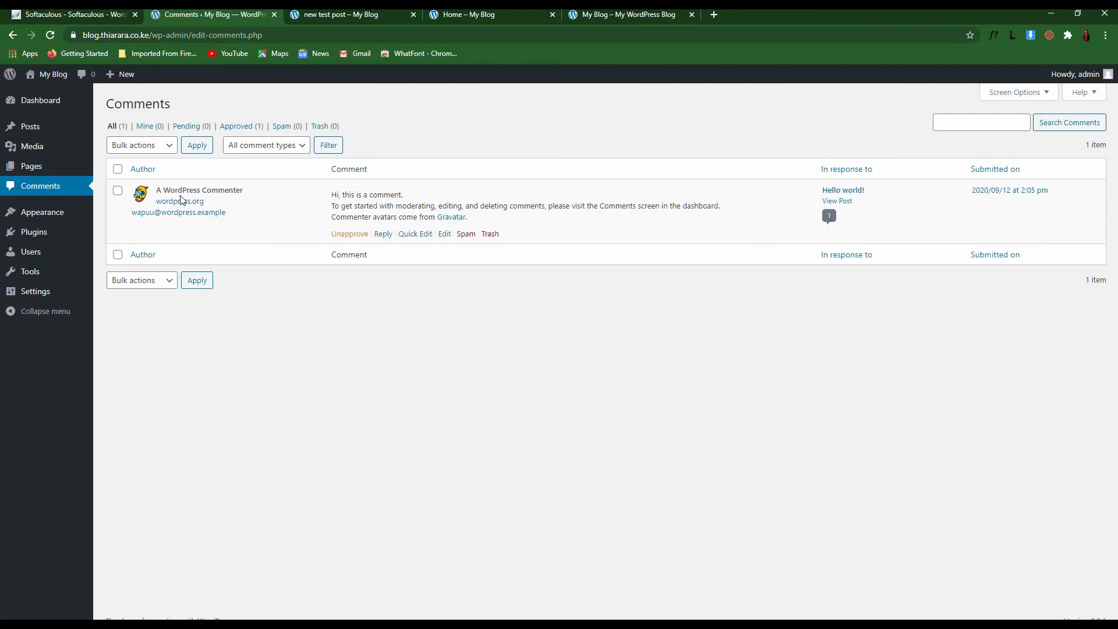
pyautogui.moveTo(244, 191); pyautogui.dragTo(156, 191)
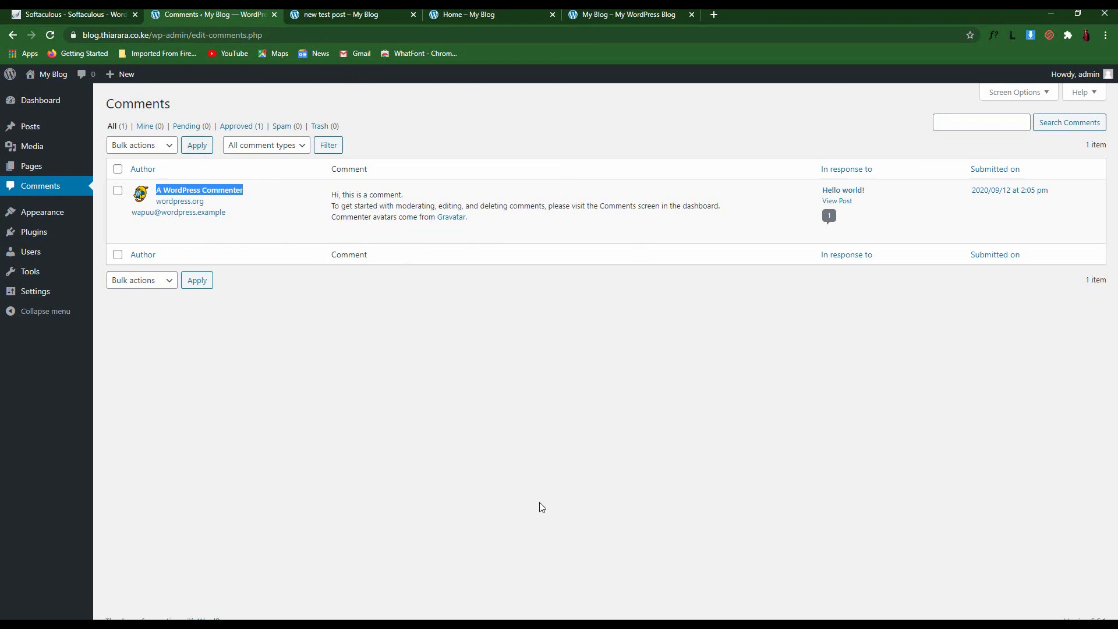
# Filter the comments through Mine and Pending, ending on Approved only
pyautogui.click(147, 127)
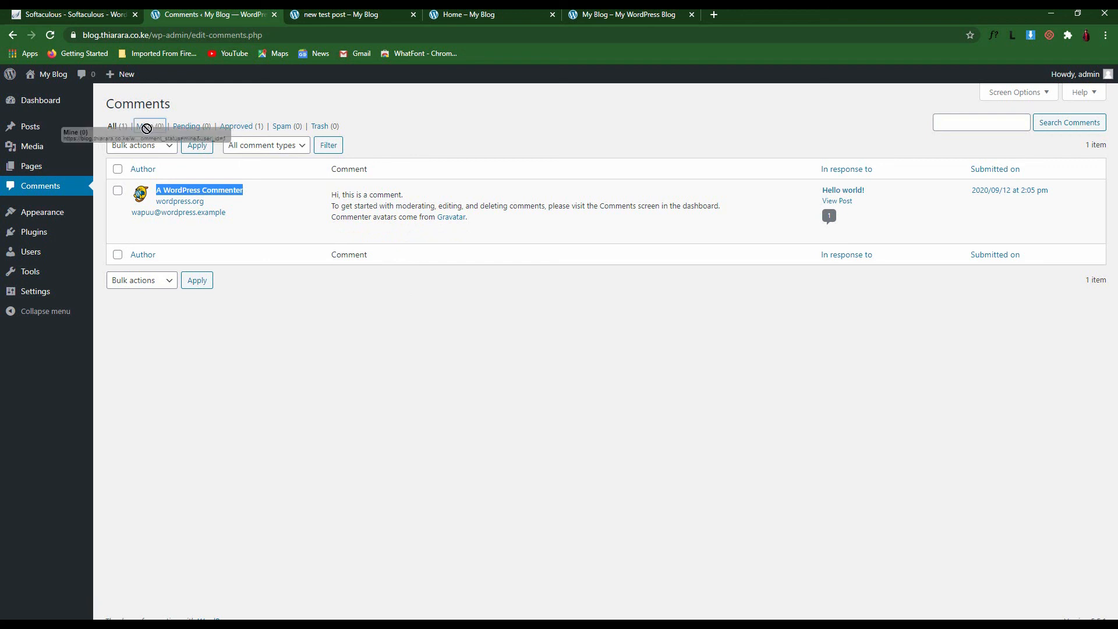
pyautogui.click(198, 128)
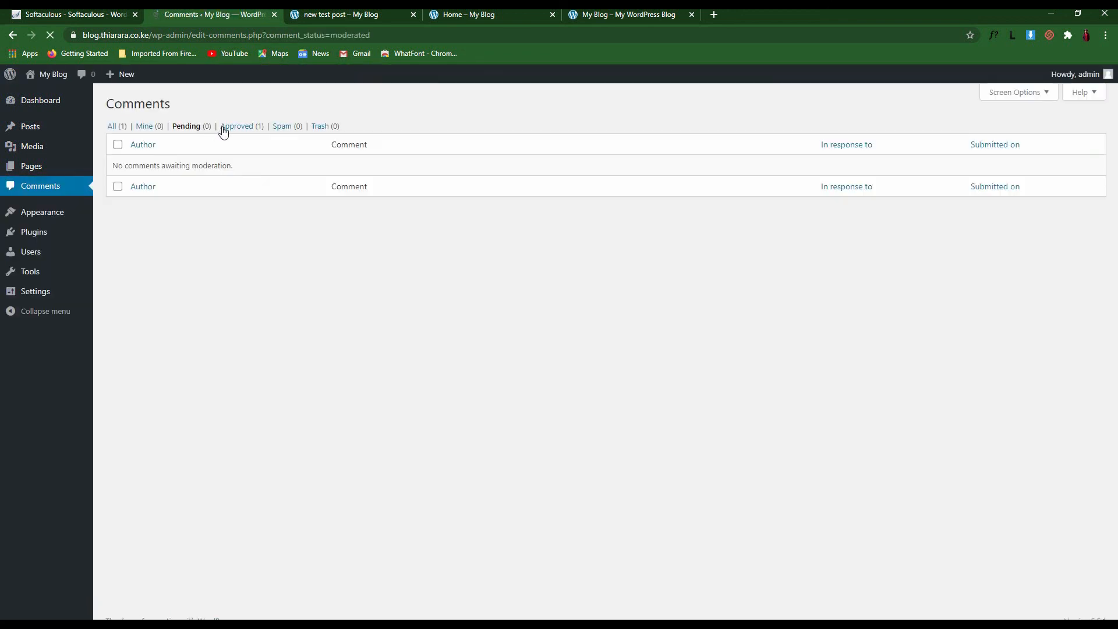
pyautogui.click(251, 129)
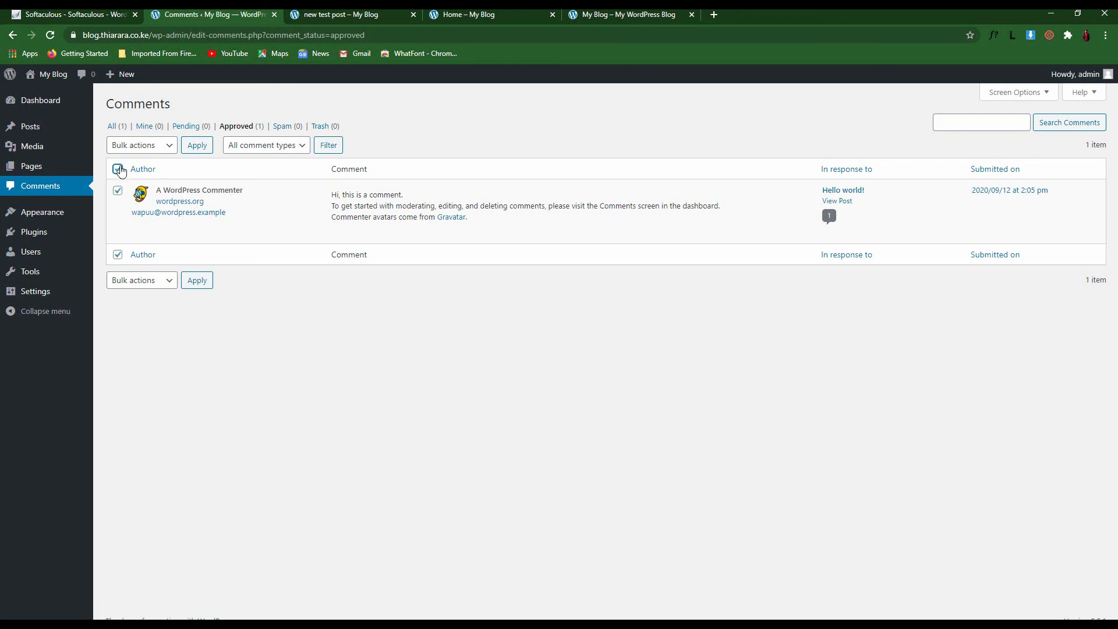
# Set the bulk action to Unapprove without applying it
pyautogui.click(148, 281)
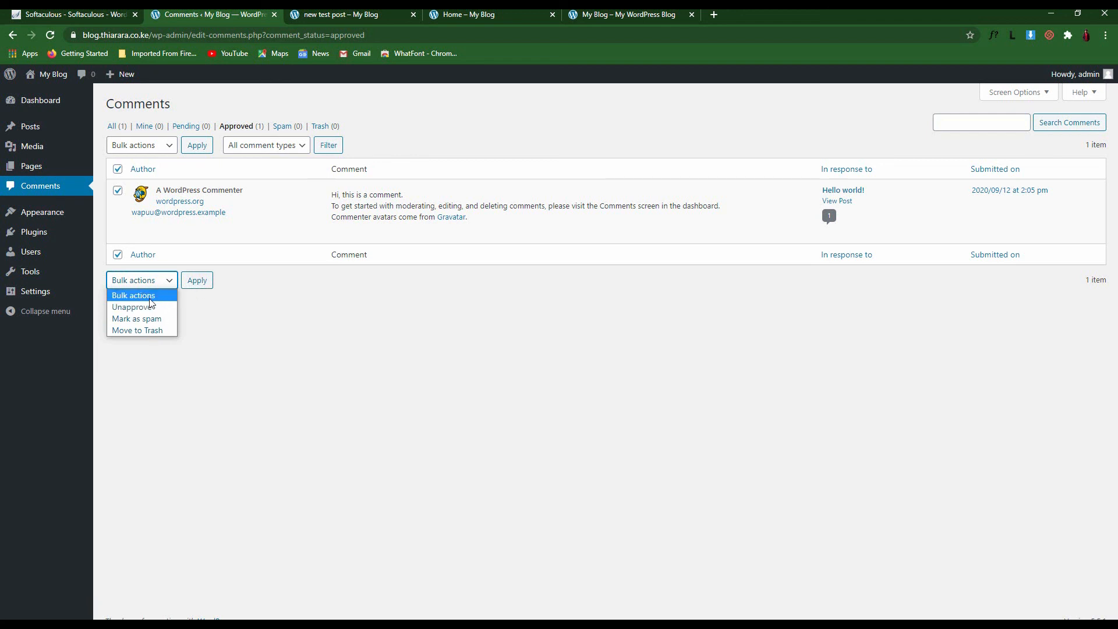
pyautogui.click(168, 308)
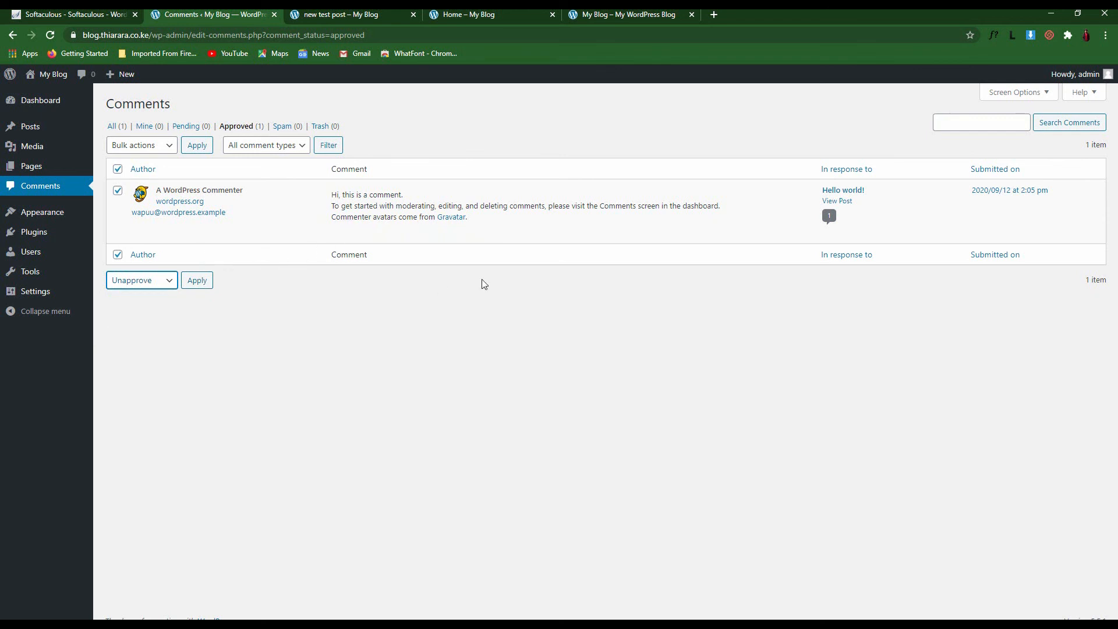
pyautogui.click(152, 284)
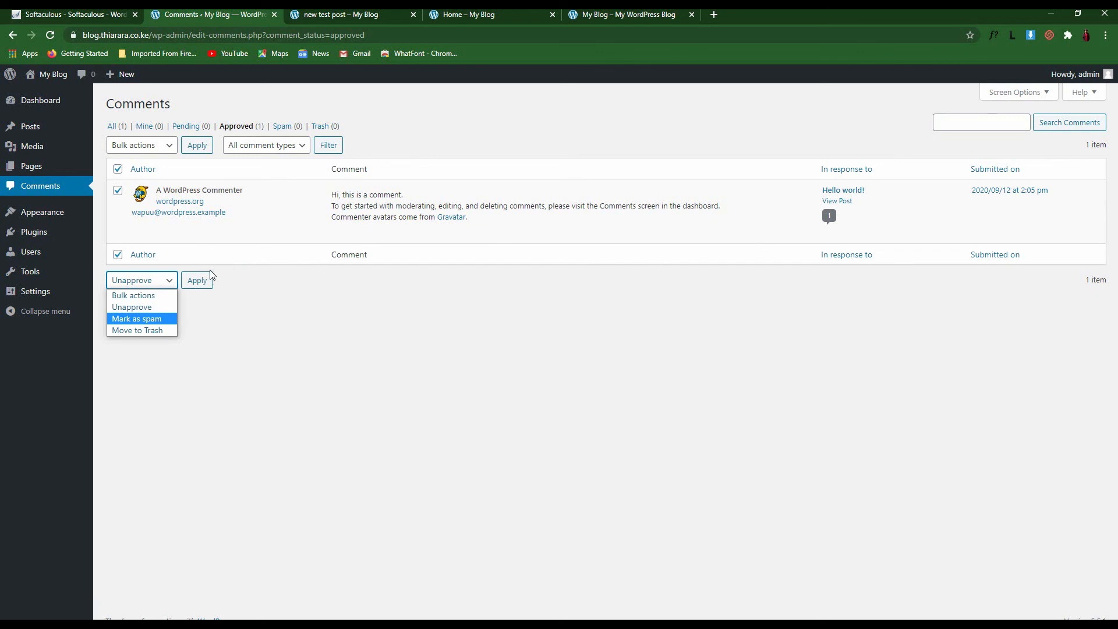
pyautogui.click(311, 338)
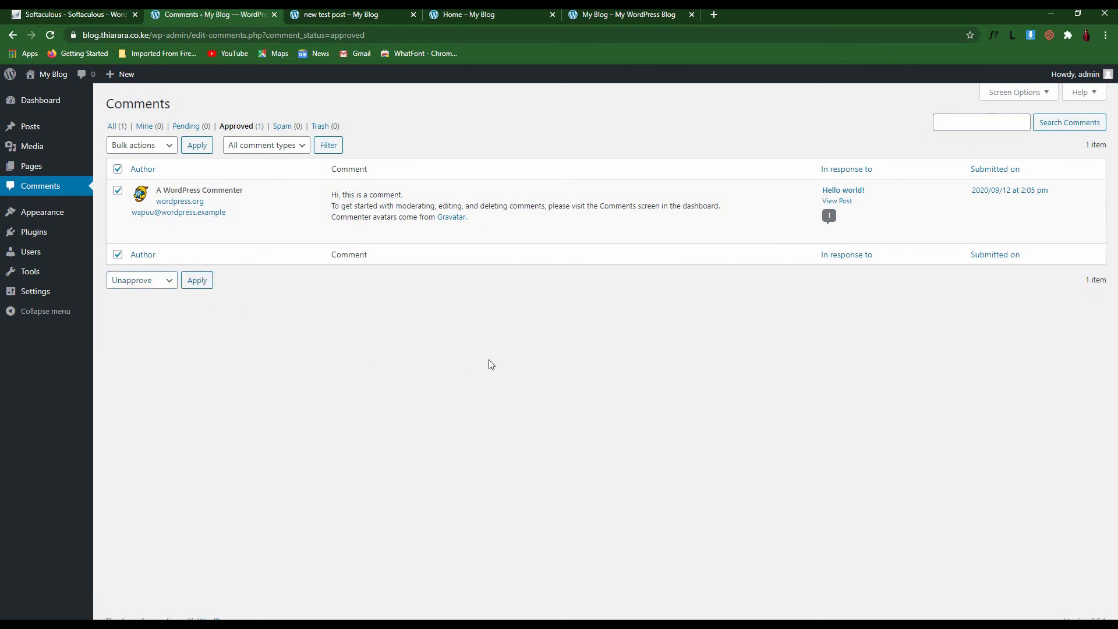
pyautogui.moveTo(333, 202)
pyautogui.moveTo(49, 217)
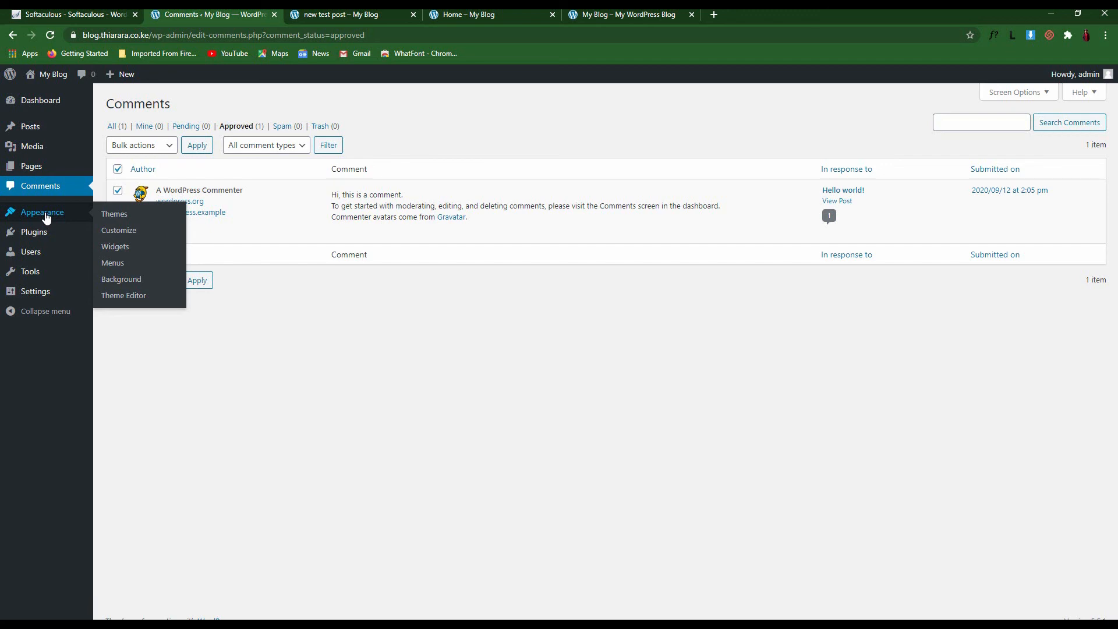
# Close the Home and 'new test post' browser tabs
pyautogui.click(505, 14)
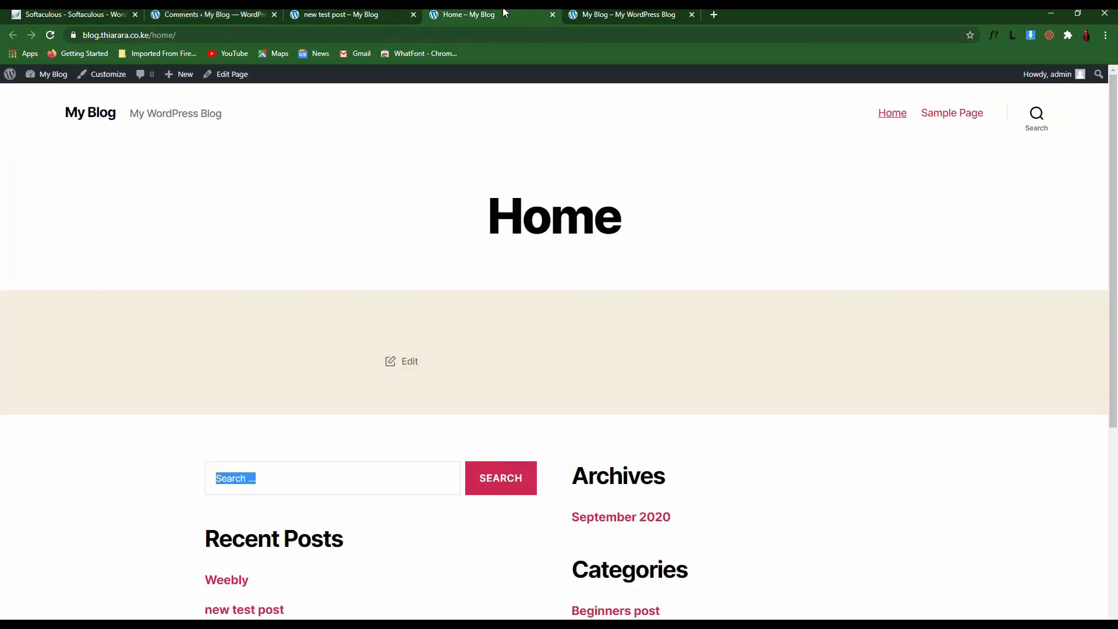
pyautogui.click(602, 14)
pyautogui.click(552, 15)
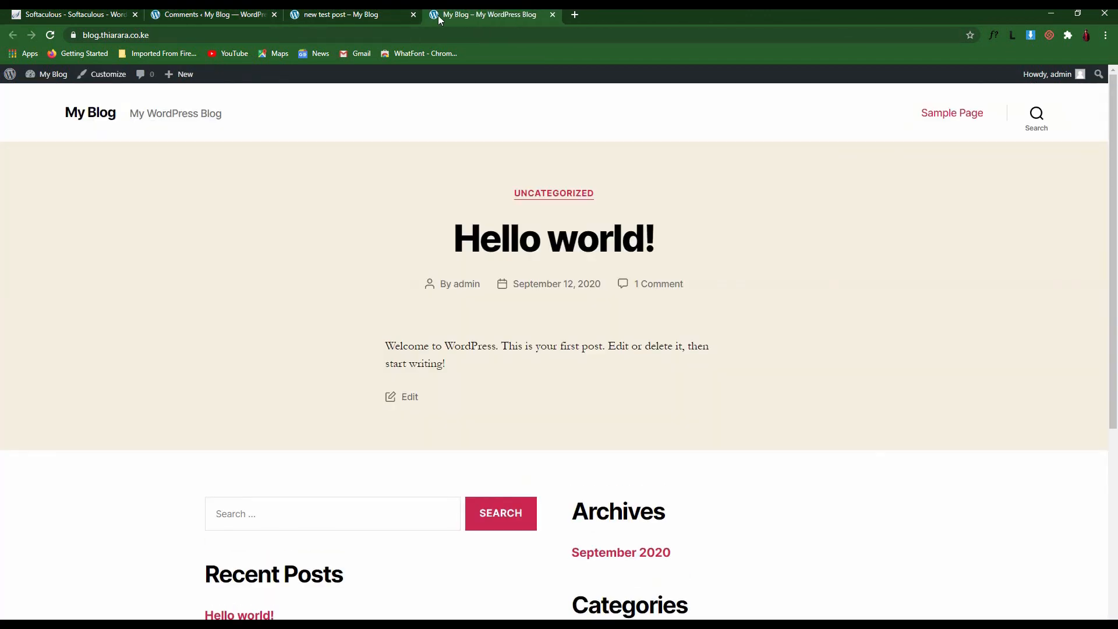
pyautogui.click(403, 15)
pyautogui.click(412, 15)
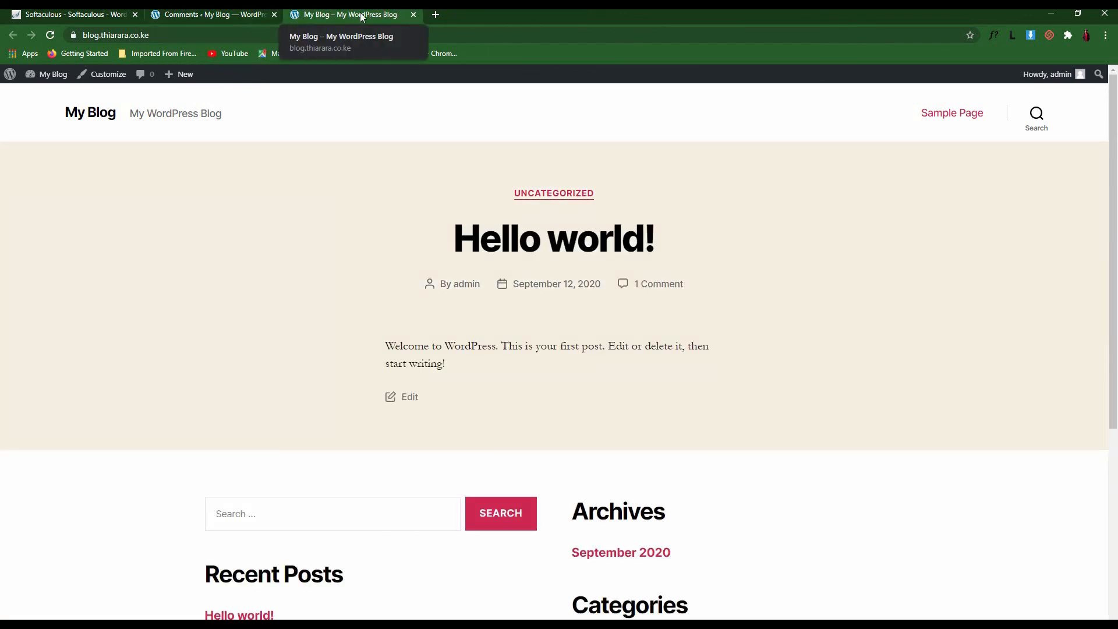
# Scroll through the blog's front page, then return to the Comments admin
pyautogui.click(204, 15)
pyautogui.click(358, 14)
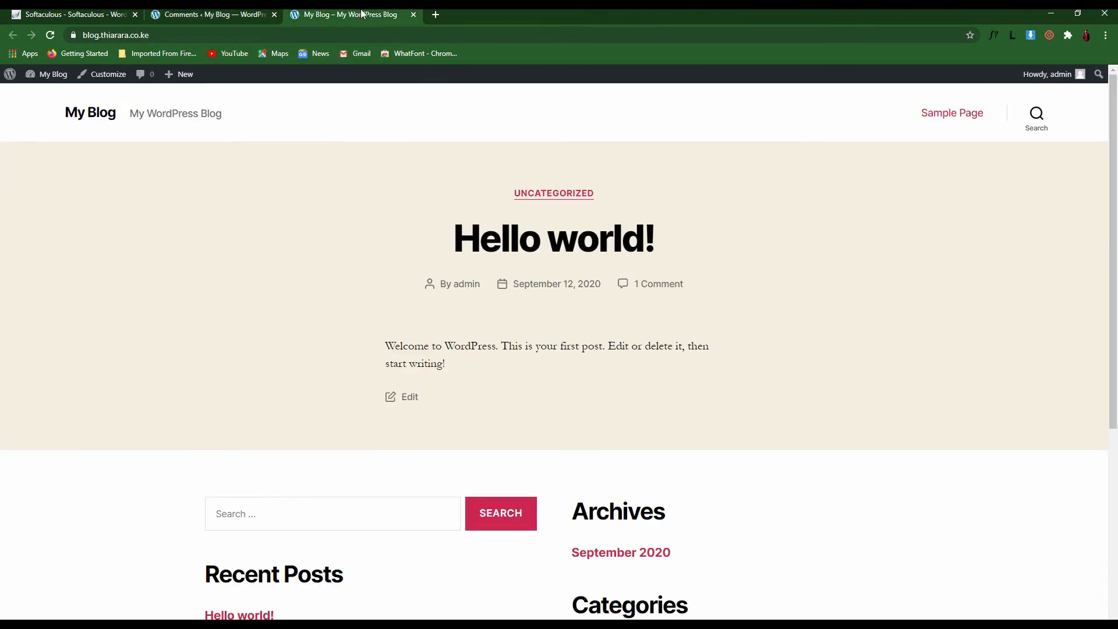
pyautogui.scroll(-5, 530, 182)
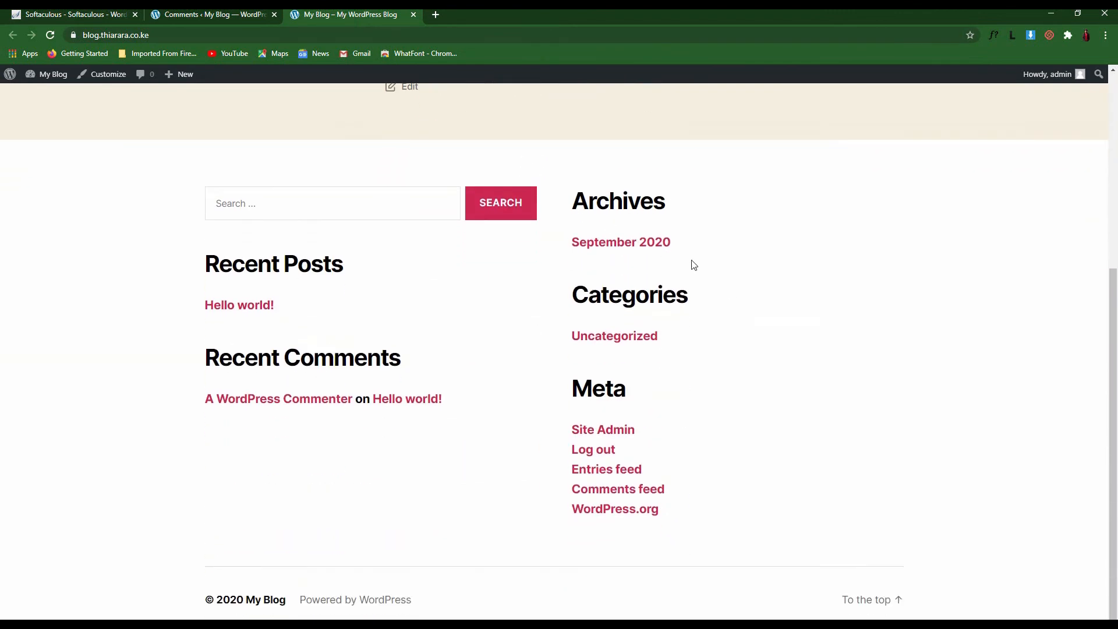
pyautogui.scroll(5, 737, 313)
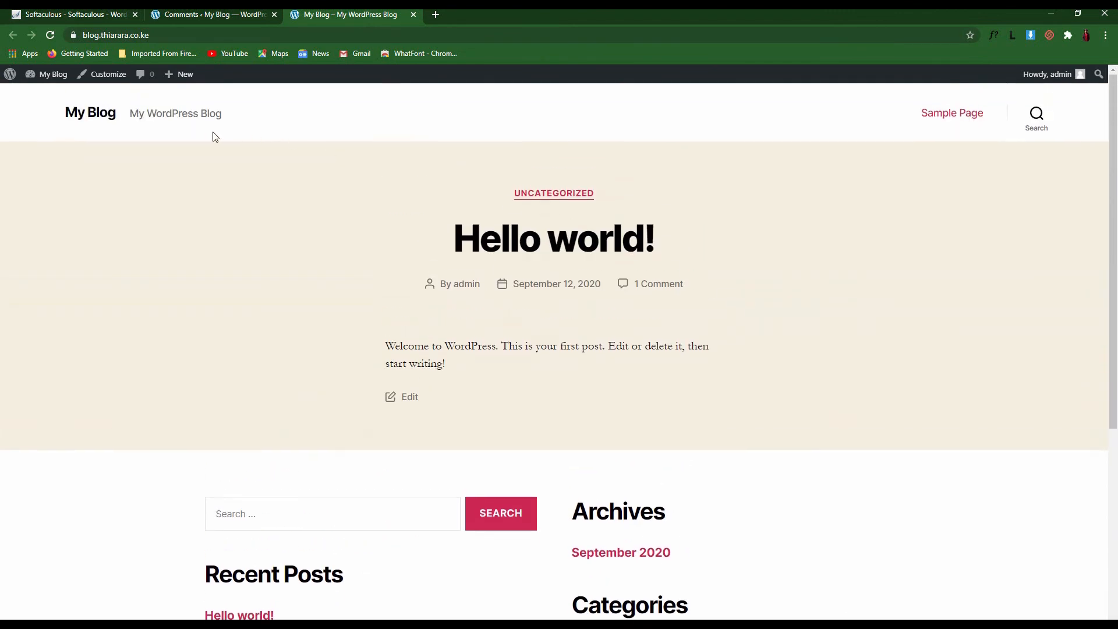
pyautogui.scroll(-5, 846, 284)
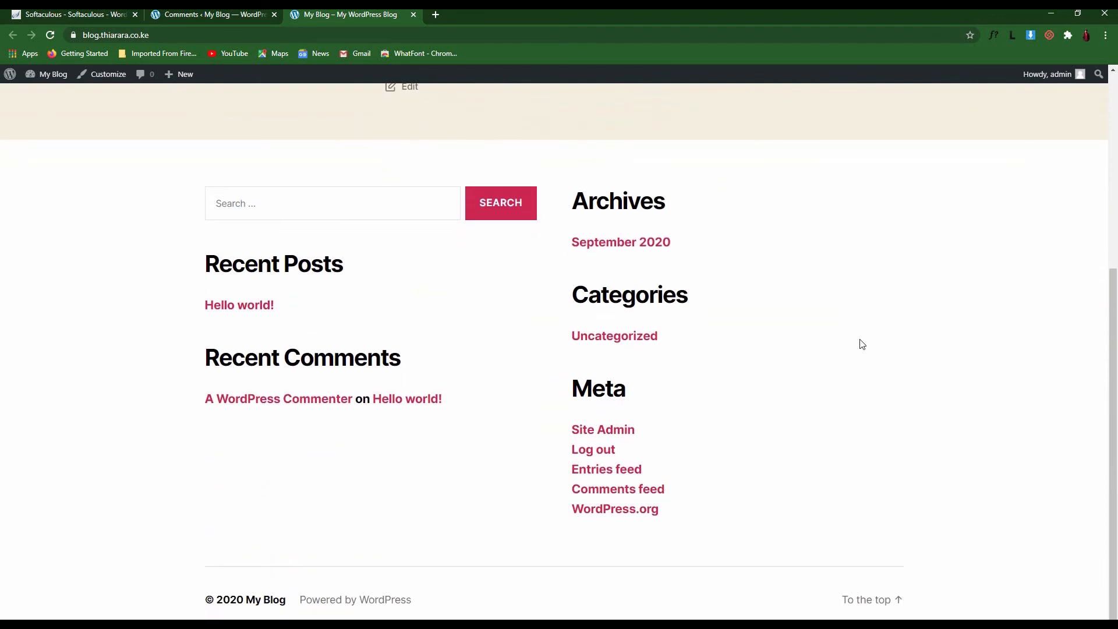
pyautogui.scroll(5, 471, 180)
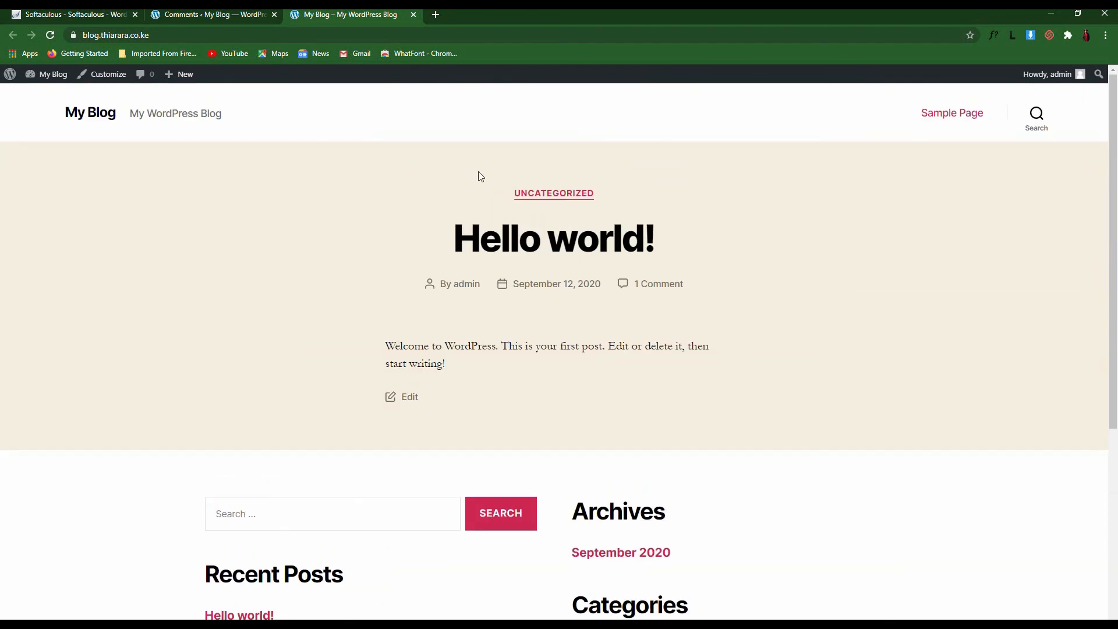
pyautogui.scroll(-5, 478, 173)
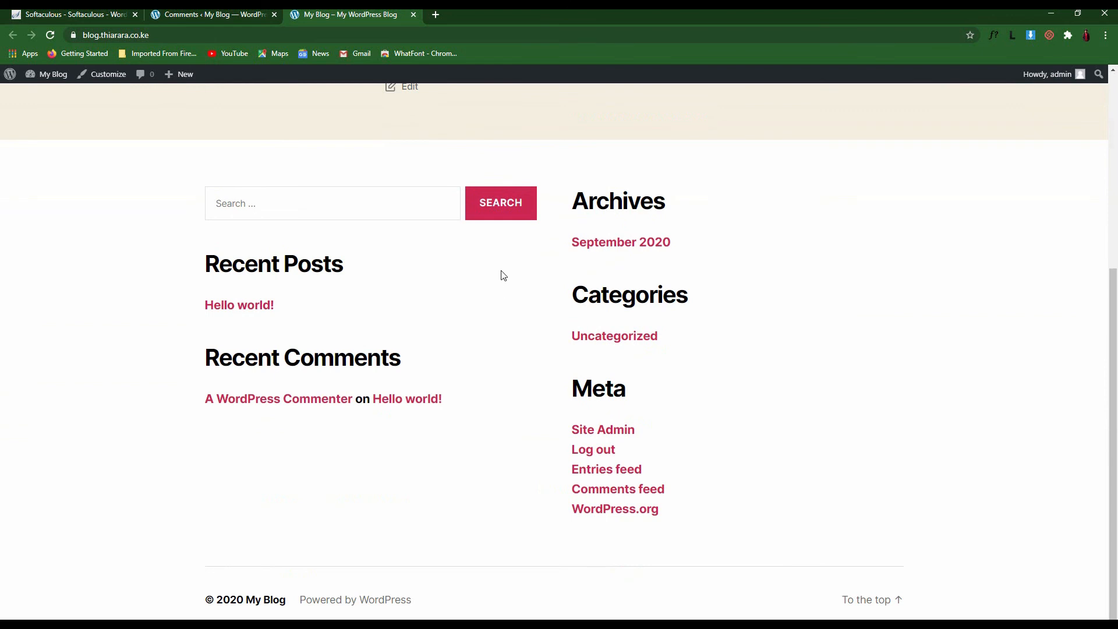
pyautogui.scroll(4, 474, 348)
pyautogui.scroll(1, 475, 348)
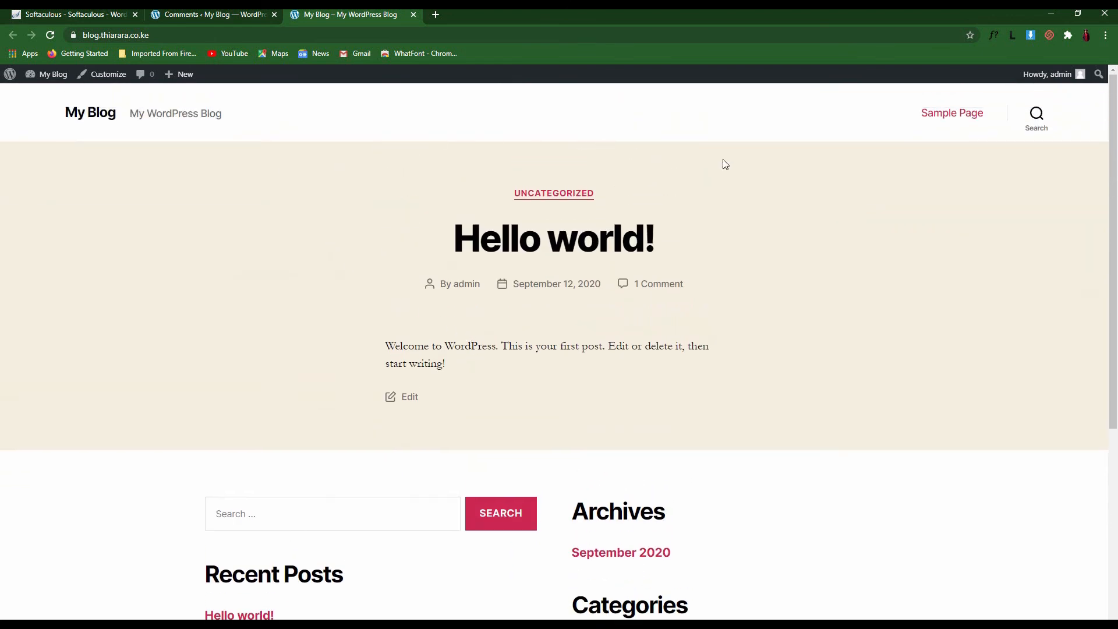
pyautogui.scroll(-5, 908, 460)
pyautogui.scroll(5, 781, 399)
pyautogui.click(194, 21)
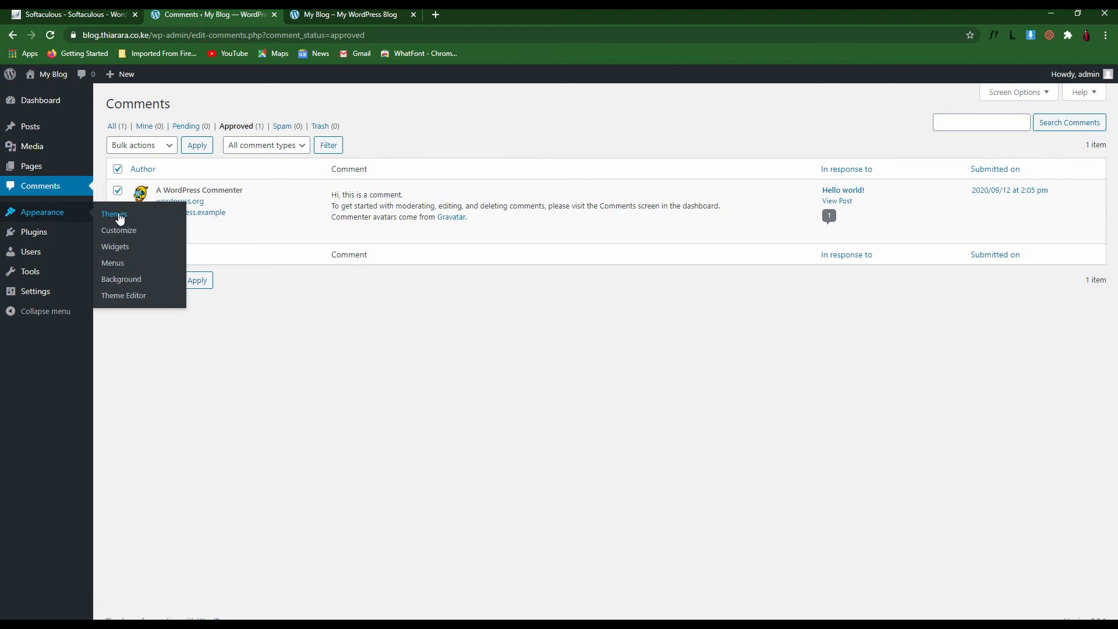
# Open Appearance > Themes showing Twenty Twenty active, then scroll through the blog's front page
pyautogui.click(45, 215)
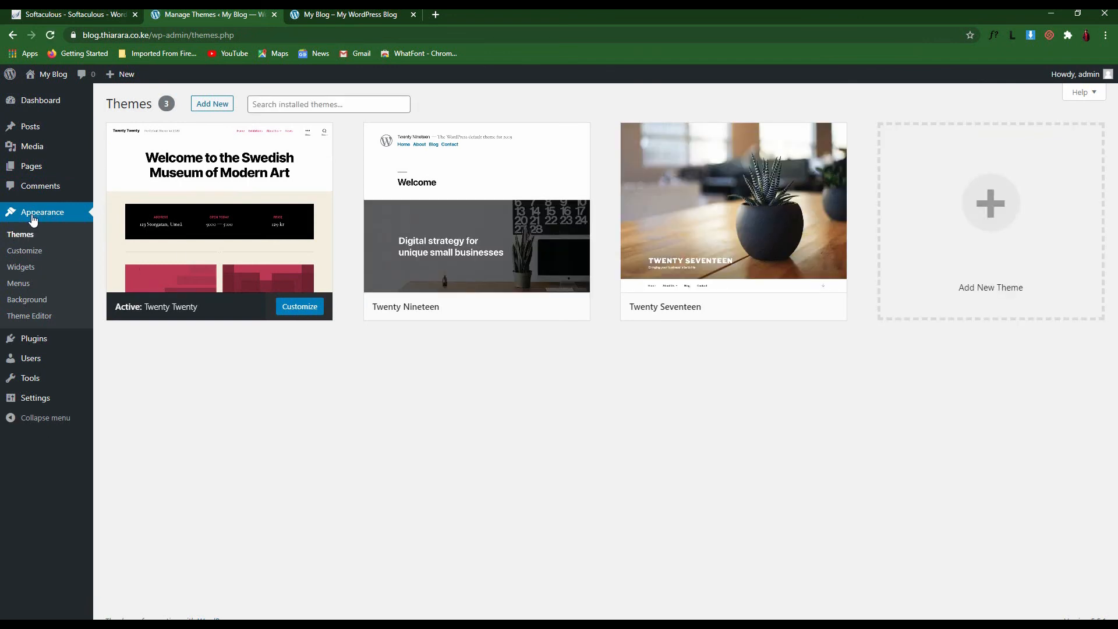
pyautogui.click(331, 13)
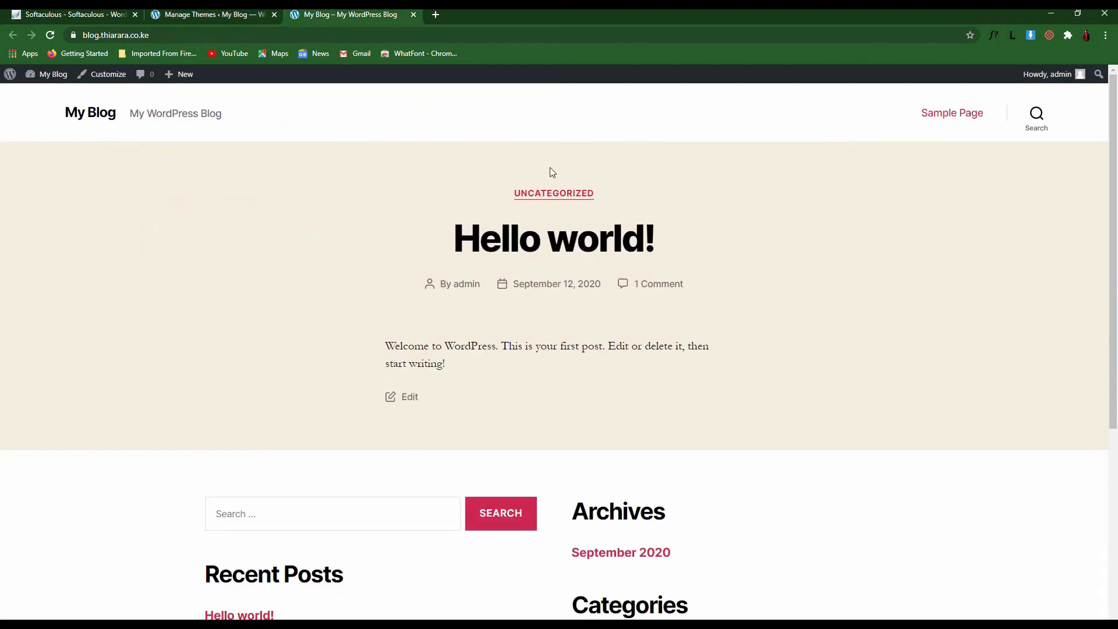
pyautogui.scroll(-5, 550, 169)
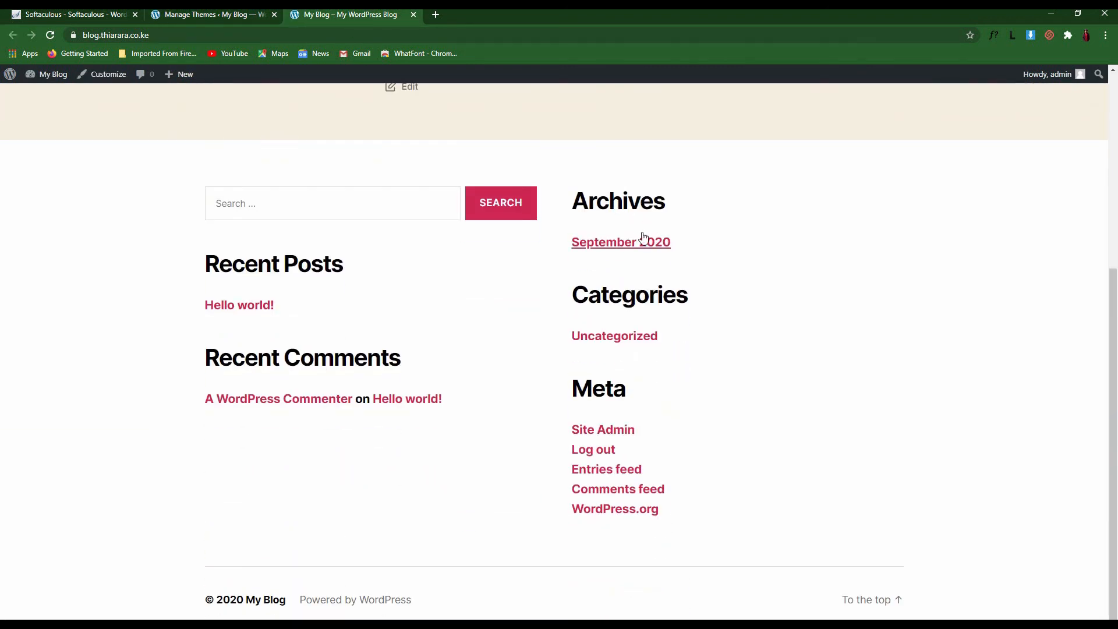
pyautogui.scroll(5, 396, 192)
pyautogui.scroll(1, 397, 192)
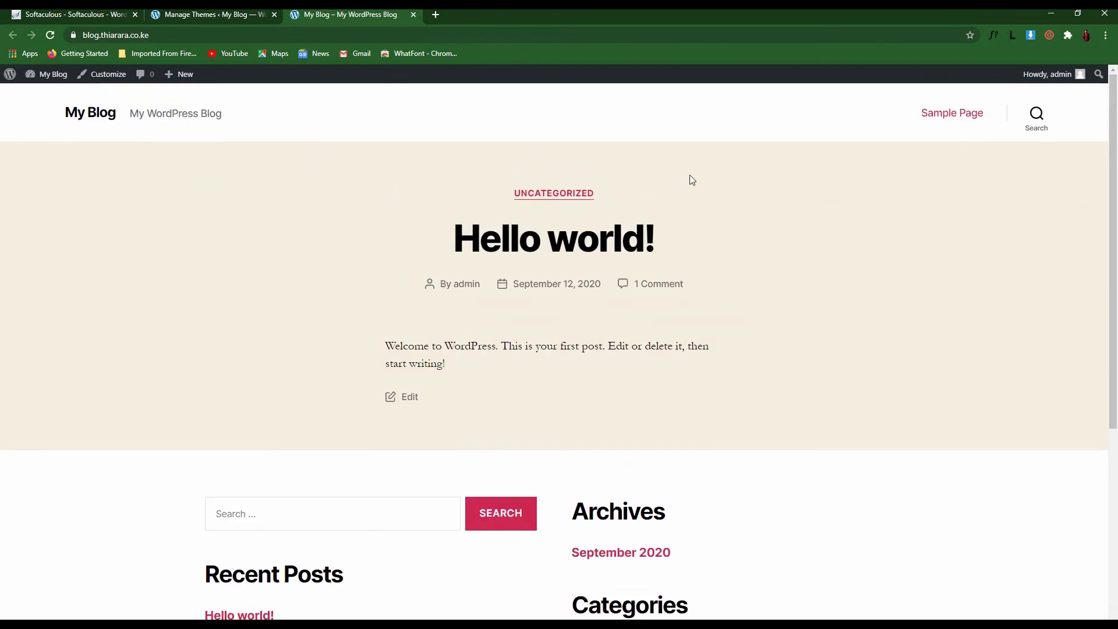
pyautogui.scroll(-5, 806, 242)
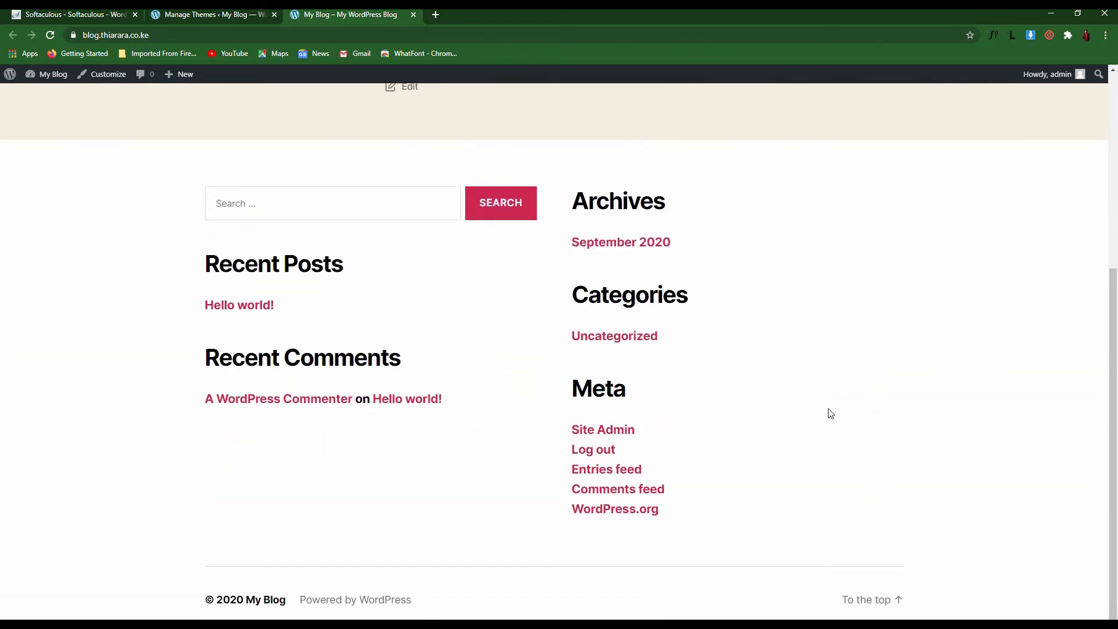
pyautogui.scroll(5, 309, 299)
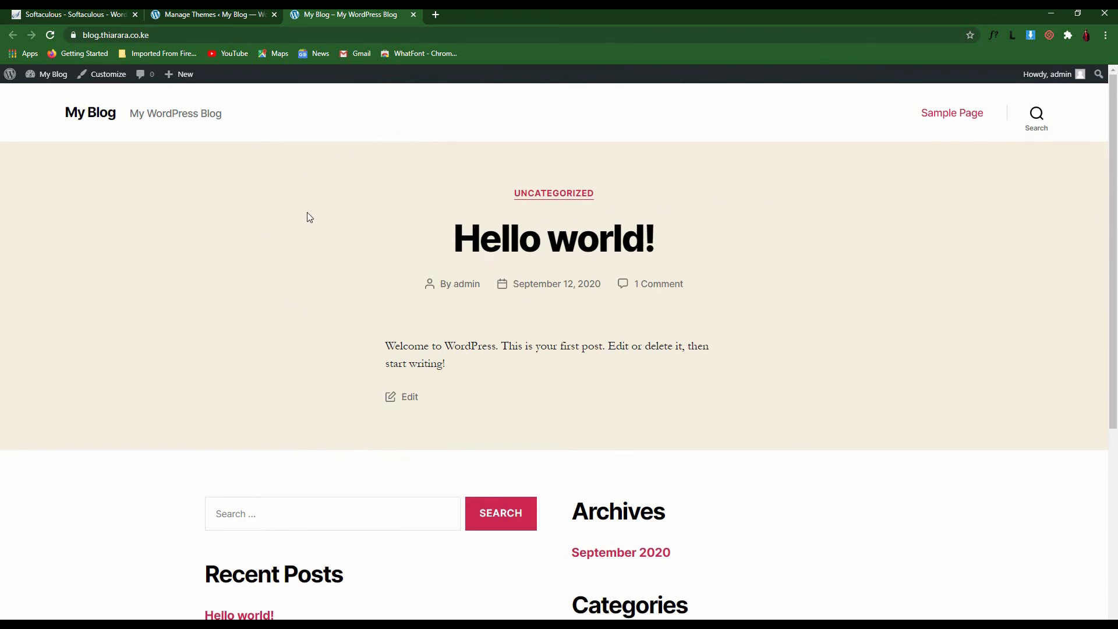
# Activate the Twenty Nineteen theme on the Themes page
pyautogui.click(205, 13)
pyautogui.moveTo(184, 227)
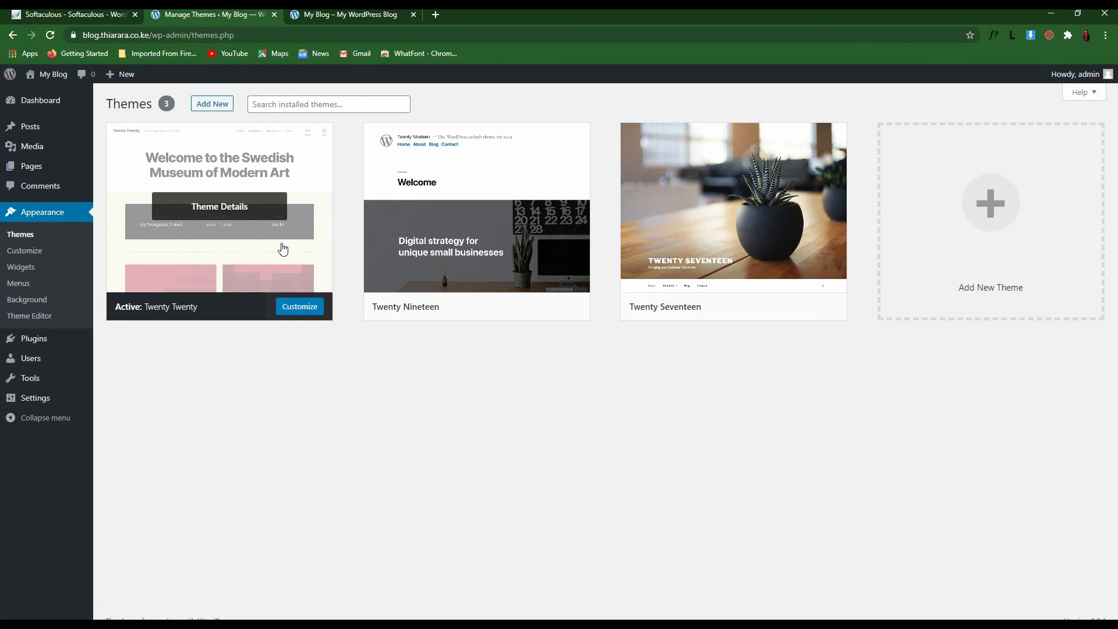
pyautogui.moveTo(476, 254)
pyautogui.moveTo(710, 265)
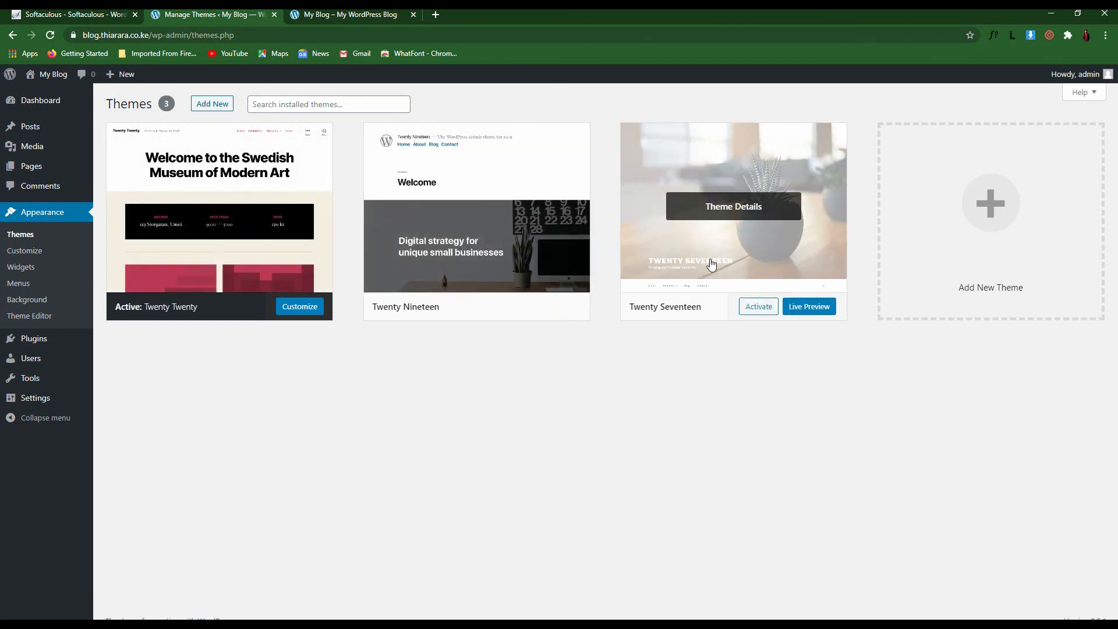
pyautogui.moveTo(294, 252)
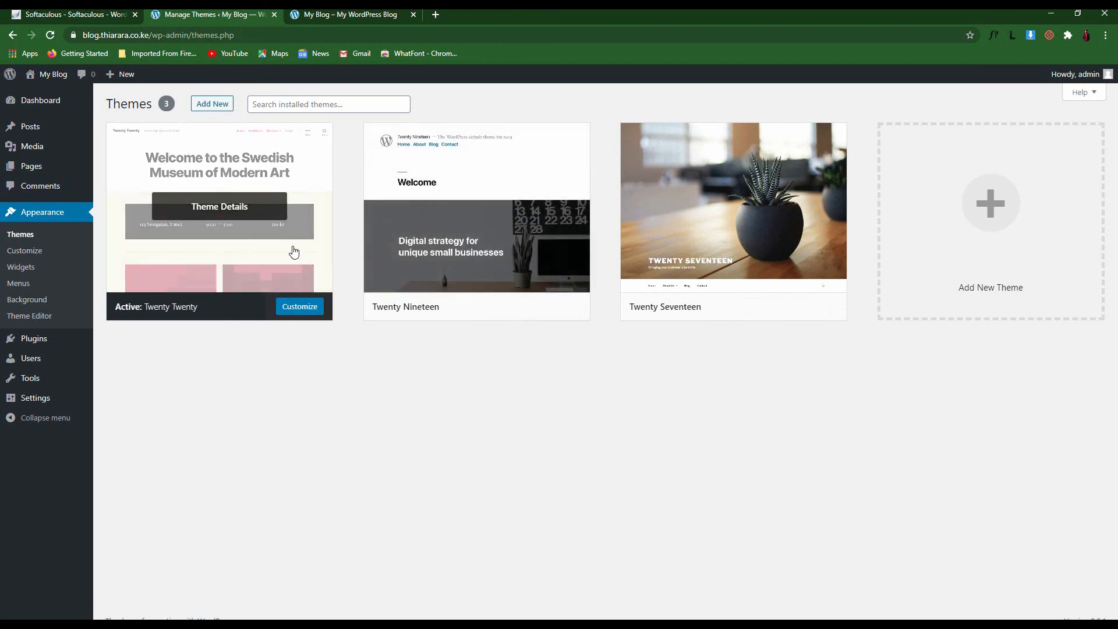
pyautogui.click(502, 308)
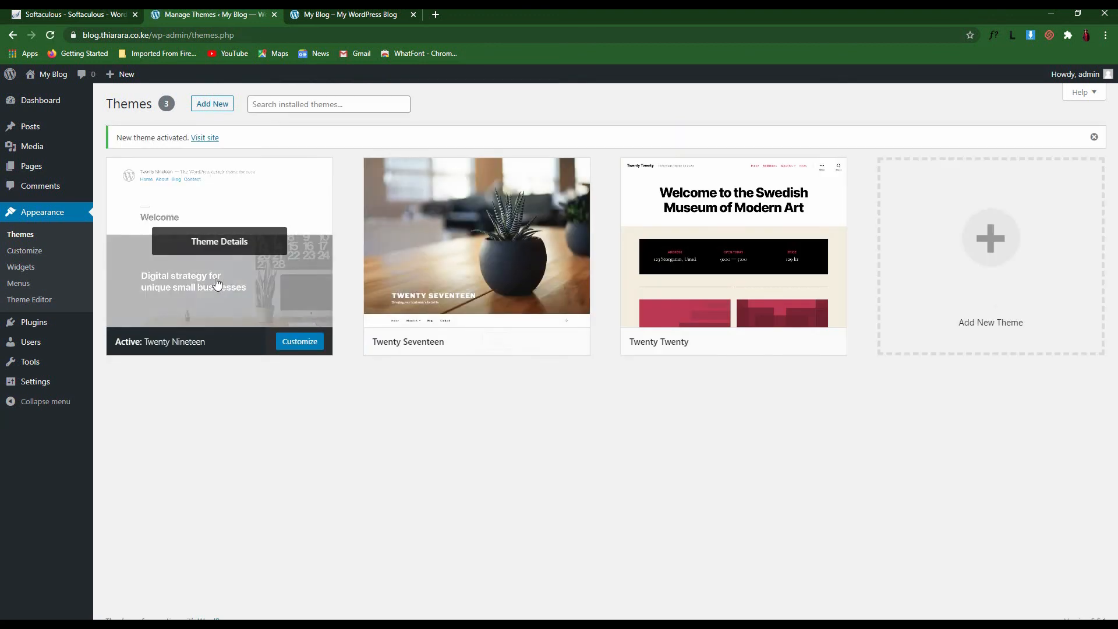
pyautogui.moveTo(504, 347)
pyautogui.moveTo(446, 307)
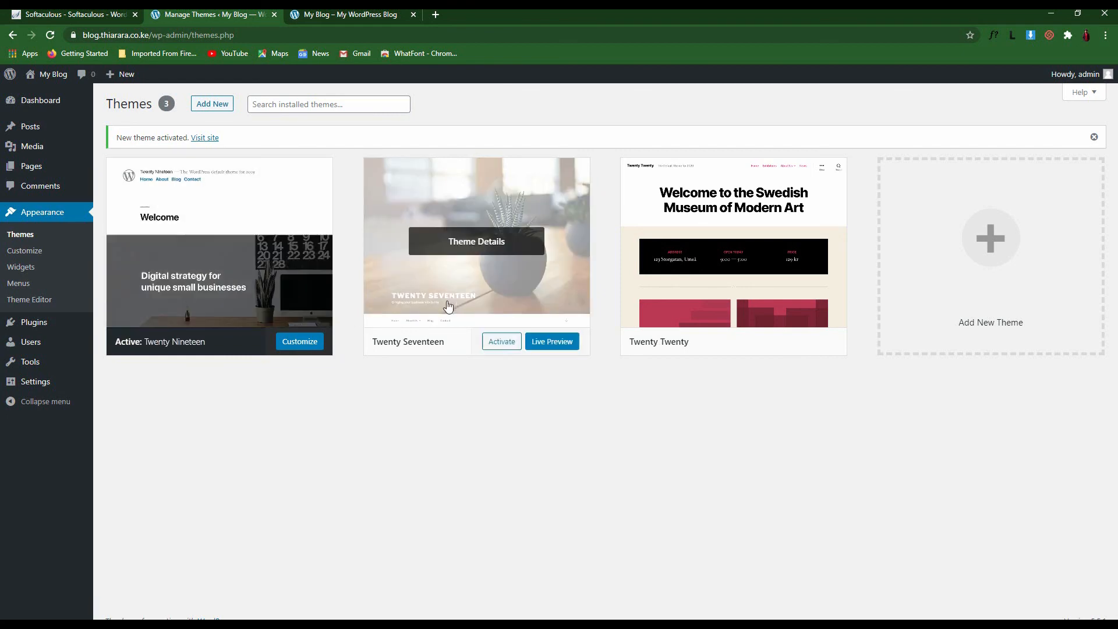
# Scroll through the front page now rendered in Twenty Nineteen
pyautogui.click(326, 15)
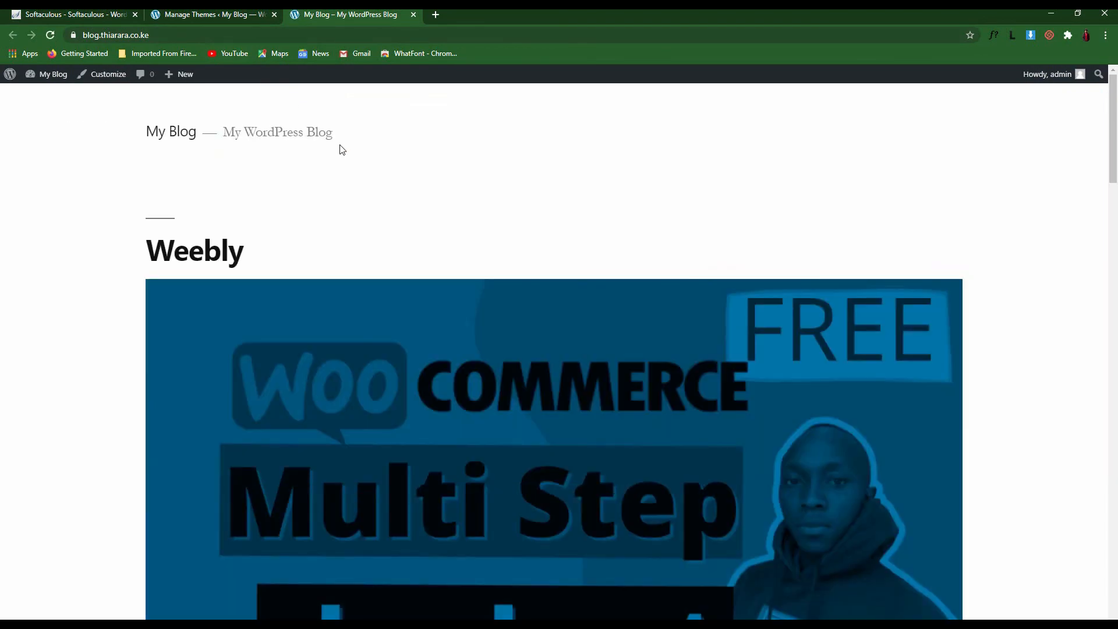
pyautogui.scroll(-9, 858, 390)
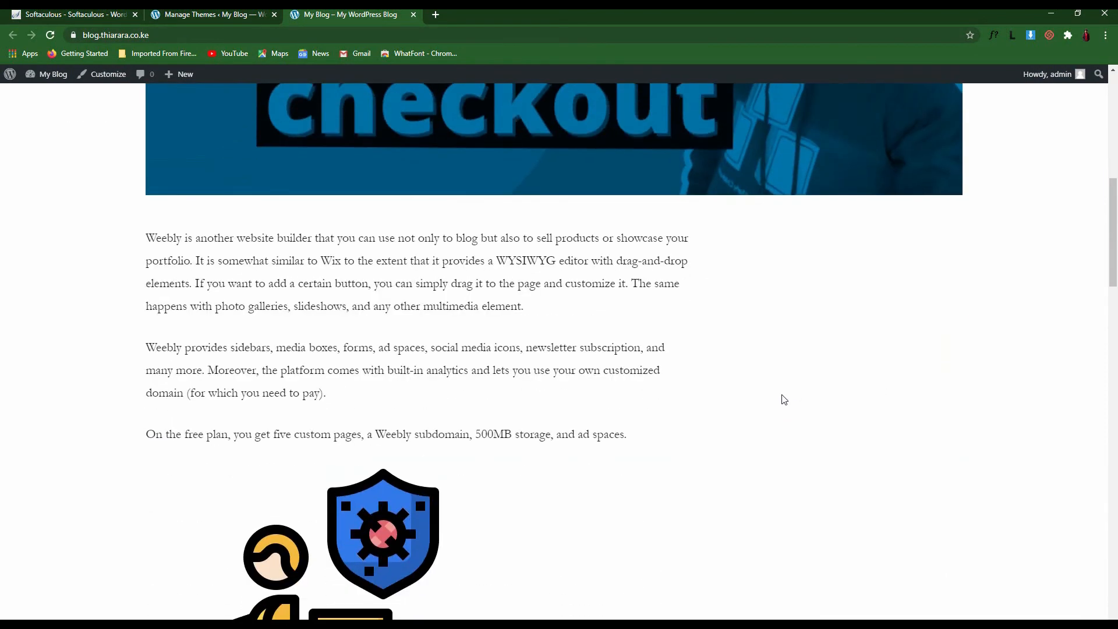
pyautogui.scroll(9, 827, 417)
pyautogui.scroll(-20, 670, 318)
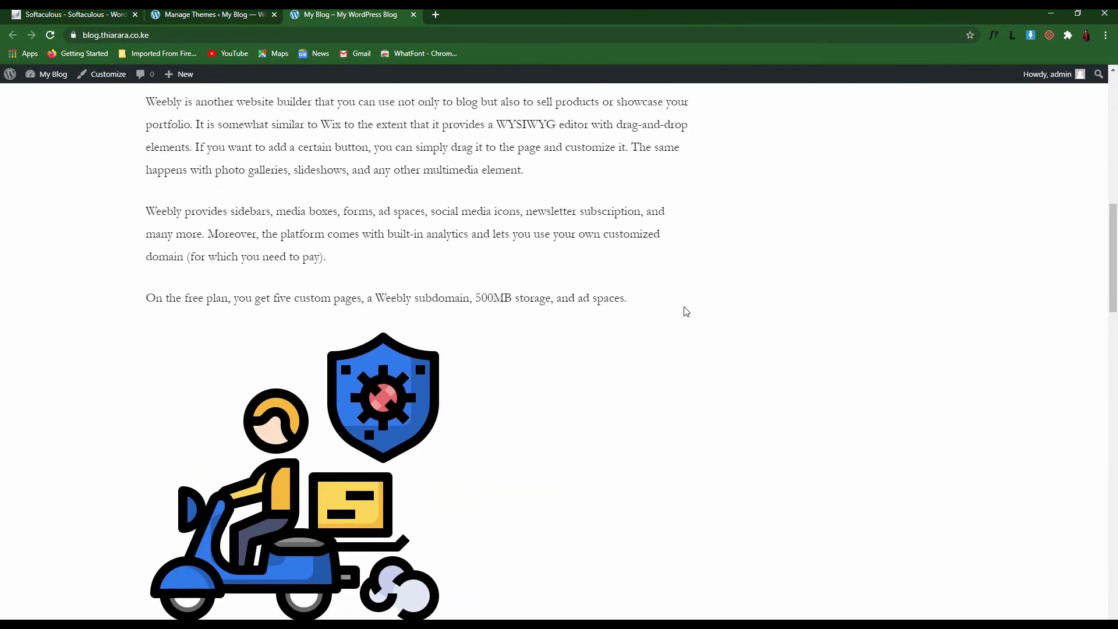
pyautogui.scroll(-18, 638, 332)
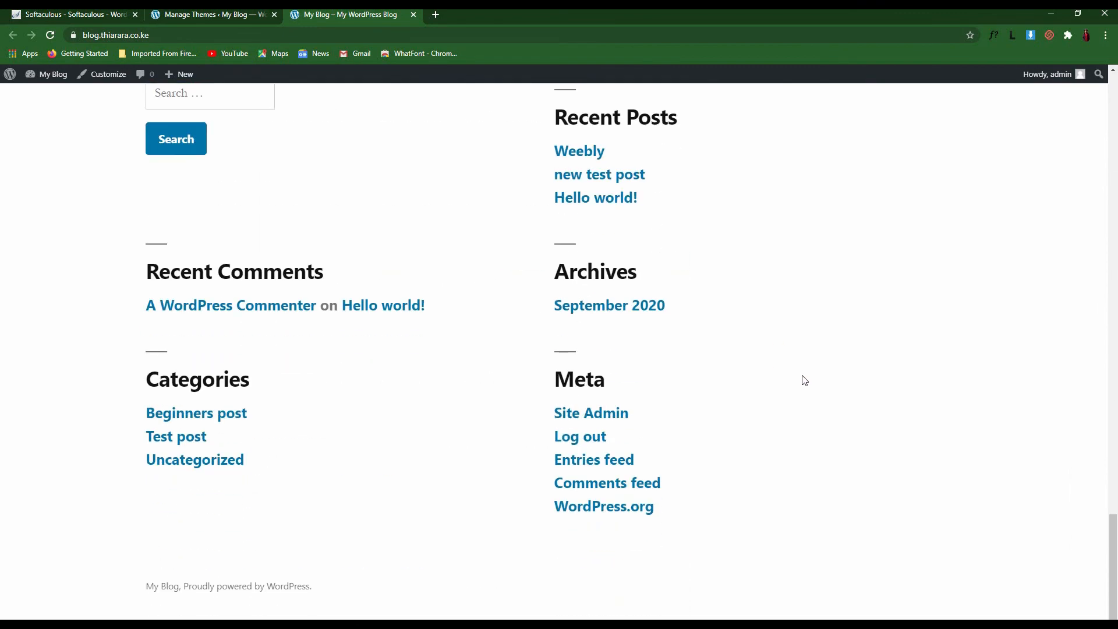
pyautogui.scroll(13, 804, 379)
pyautogui.scroll(20, 803, 377)
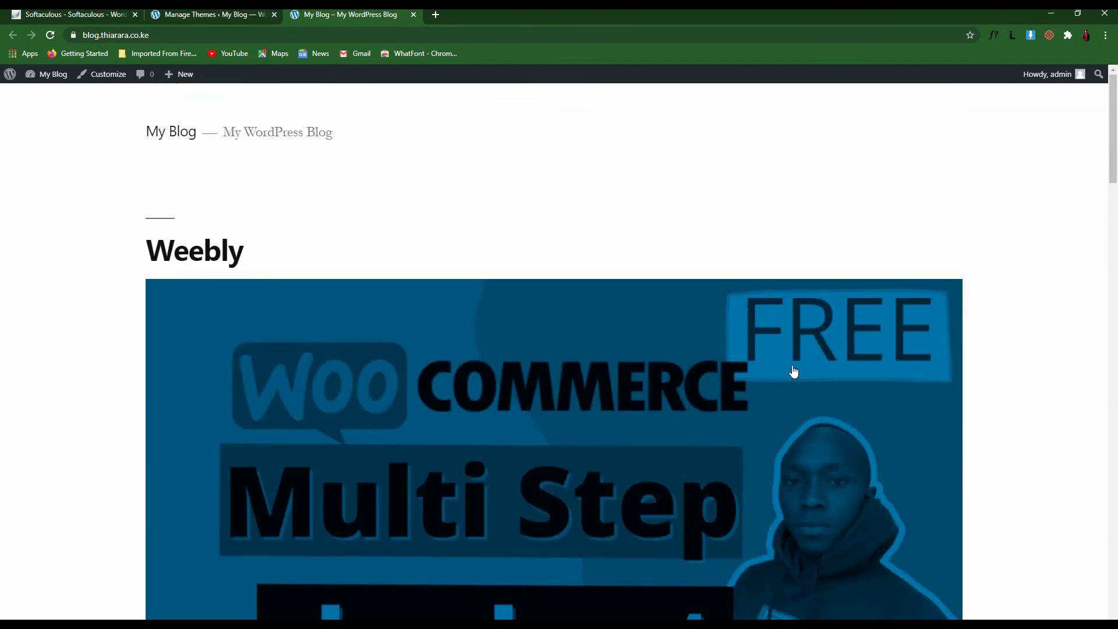
# Delete the Twenty Twenty and Twenty Seventeen themes, confirming each deletion with OK
pyautogui.click(187, 13)
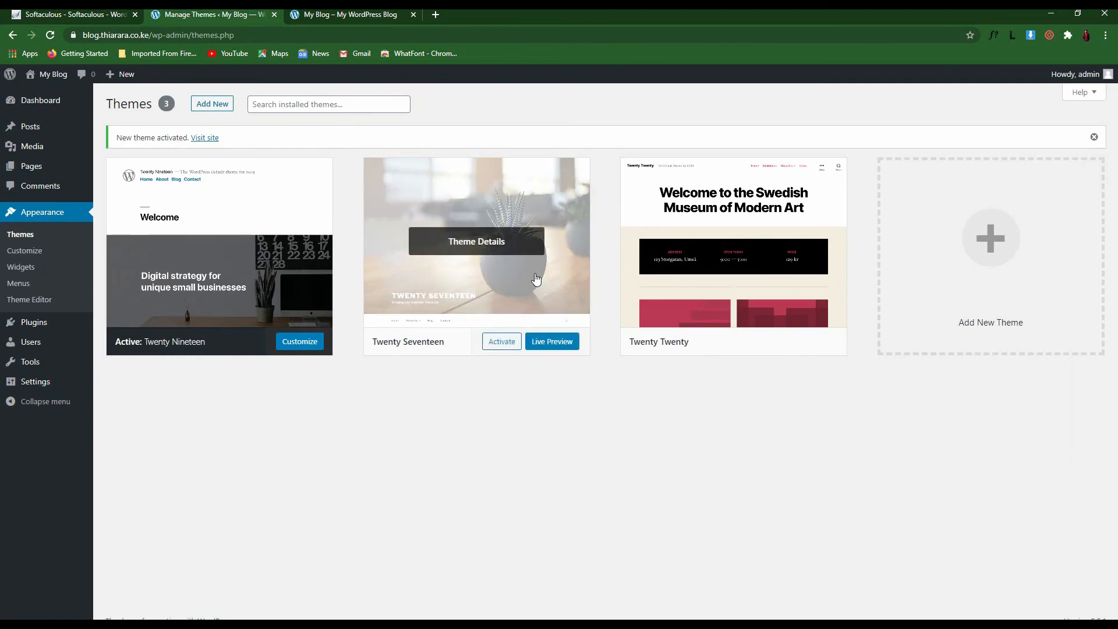
pyautogui.click(468, 282)
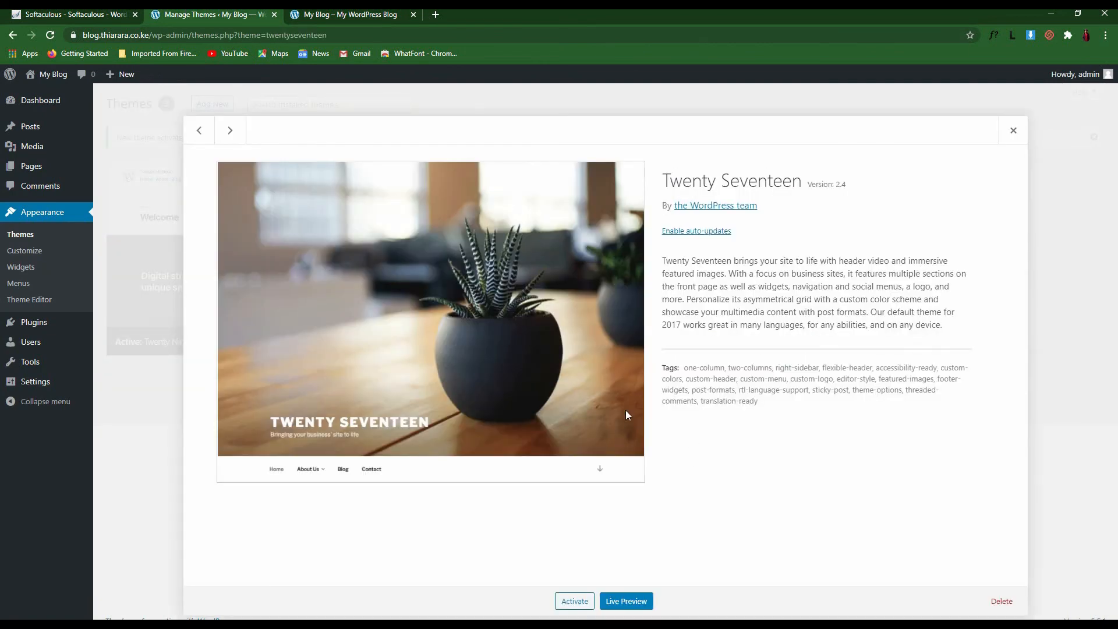
pyautogui.press('Right')
pyautogui.click(995, 598)
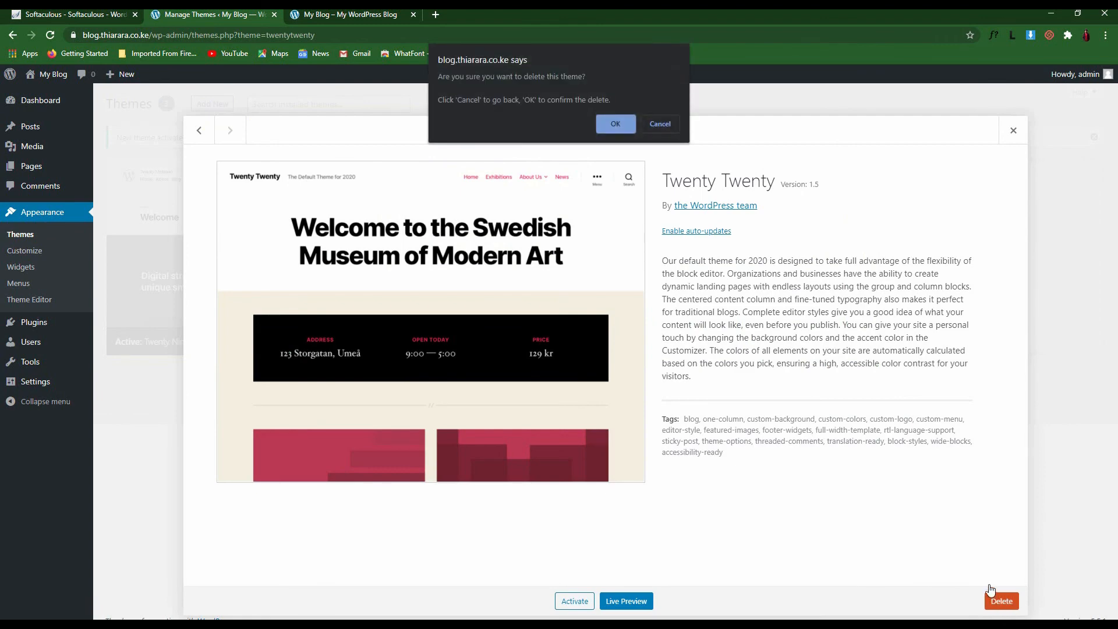
pyautogui.click(607, 123)
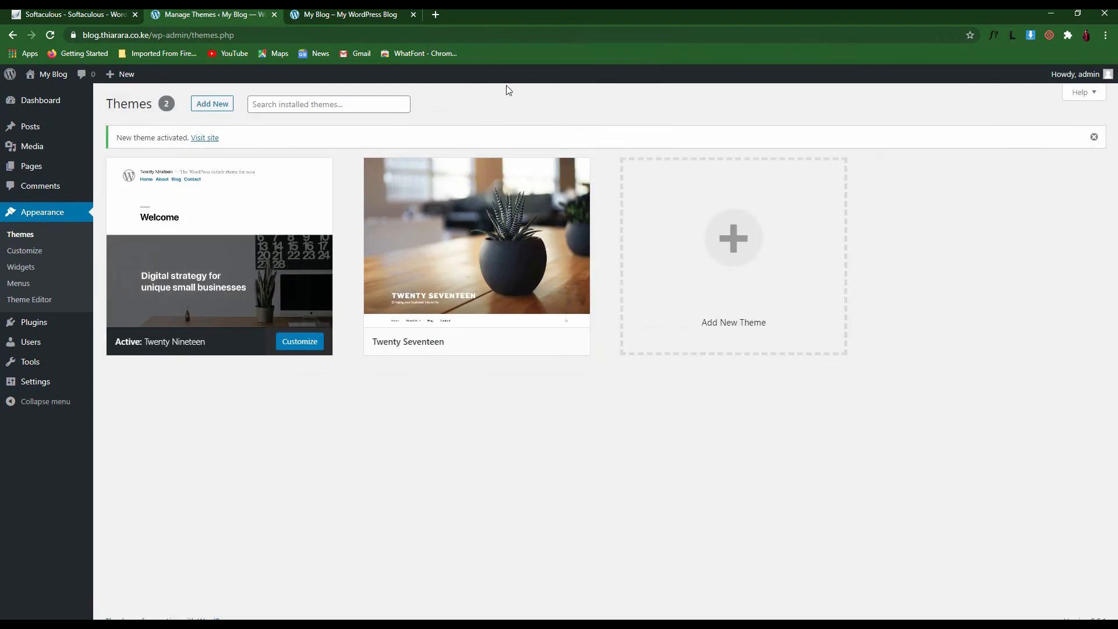
pyautogui.click(468, 282)
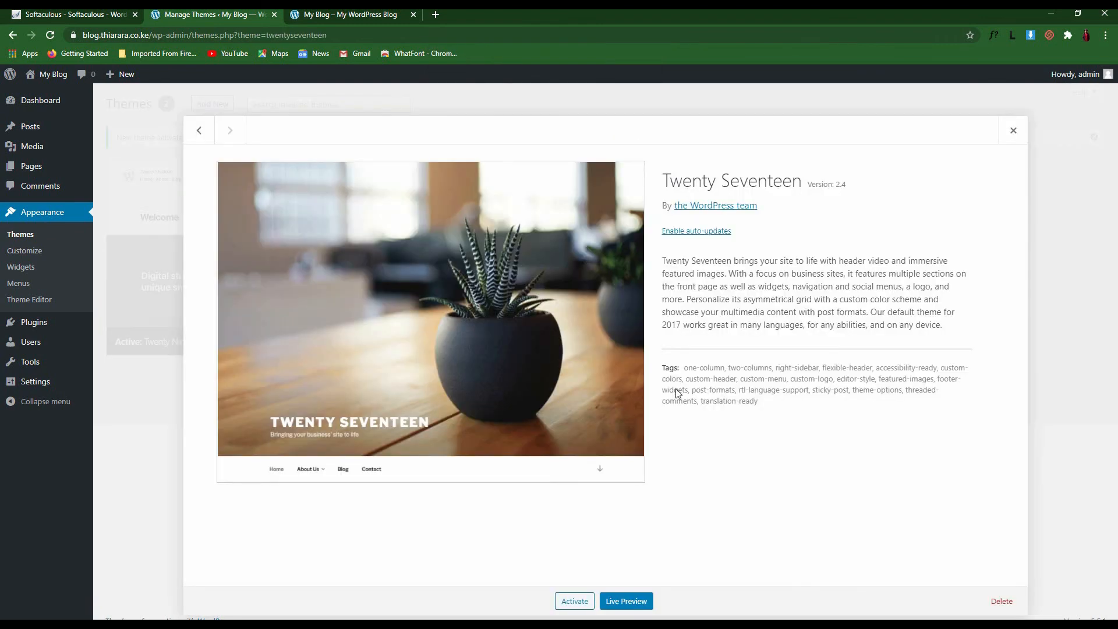
pyautogui.click(1006, 602)
pyautogui.click(602, 124)
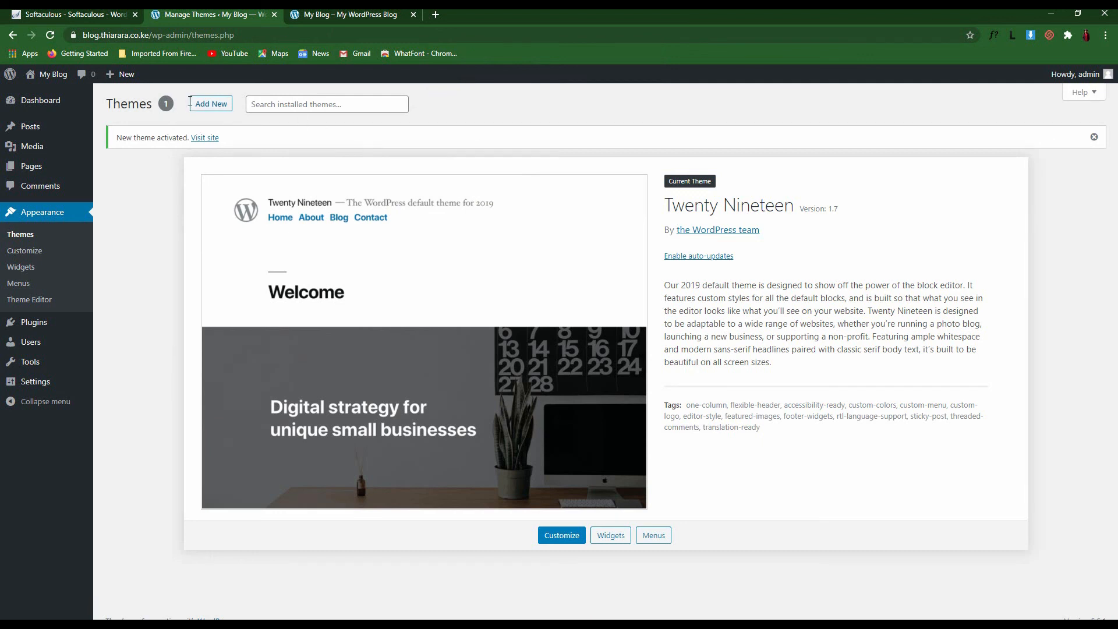
pyautogui.click(212, 106)
# Scroll through the Featured themes grid on the Add Themes page
pyautogui.scroll(-8, 626, 277)
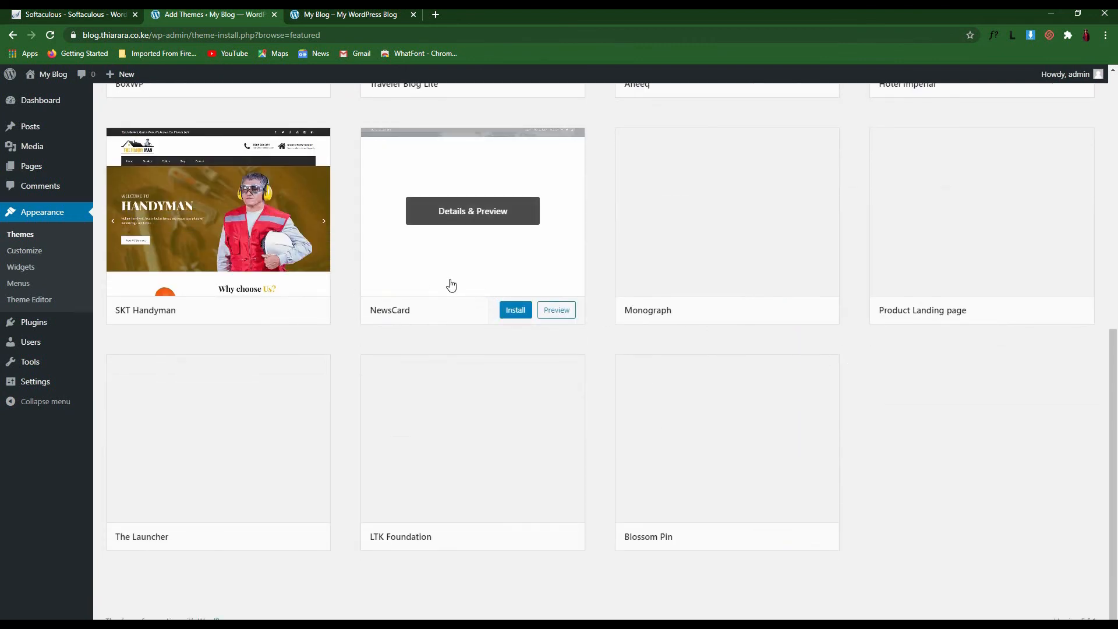
pyautogui.scroll(8, 496, 292)
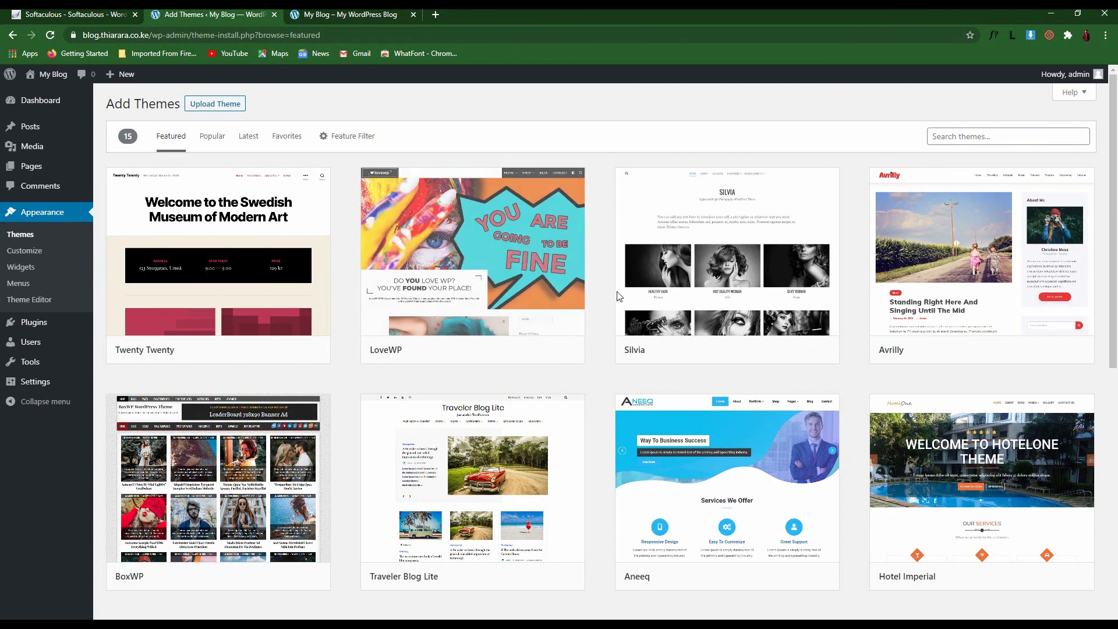
pyautogui.scroll(-5, 384, 382)
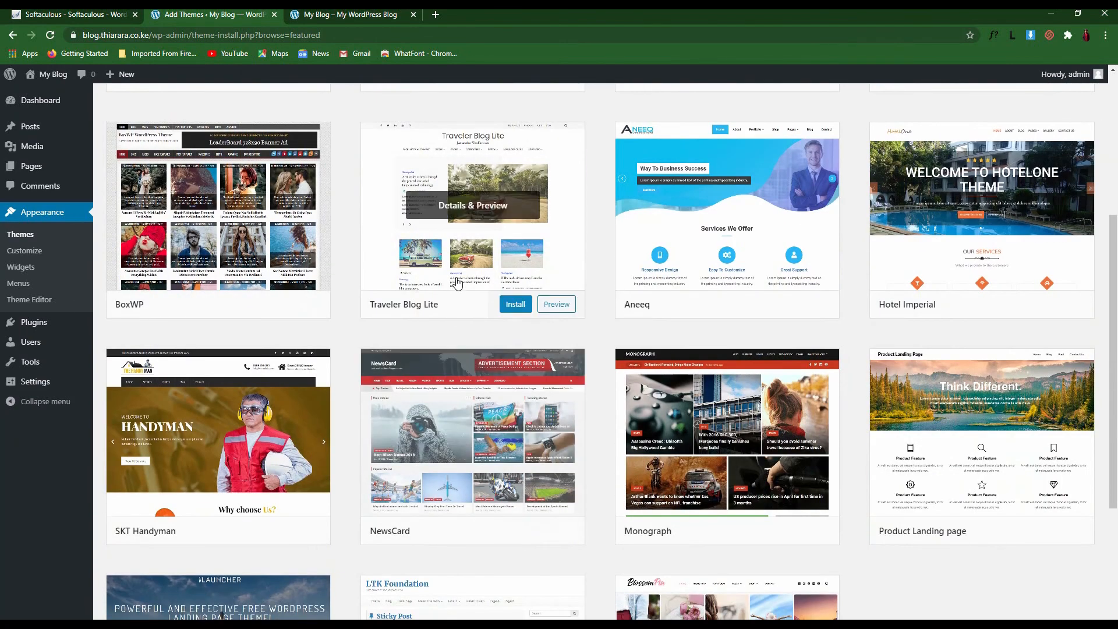
# Preview the Traveler Blog Lite theme's demo pages, then install and activate it
pyautogui.click(479, 254)
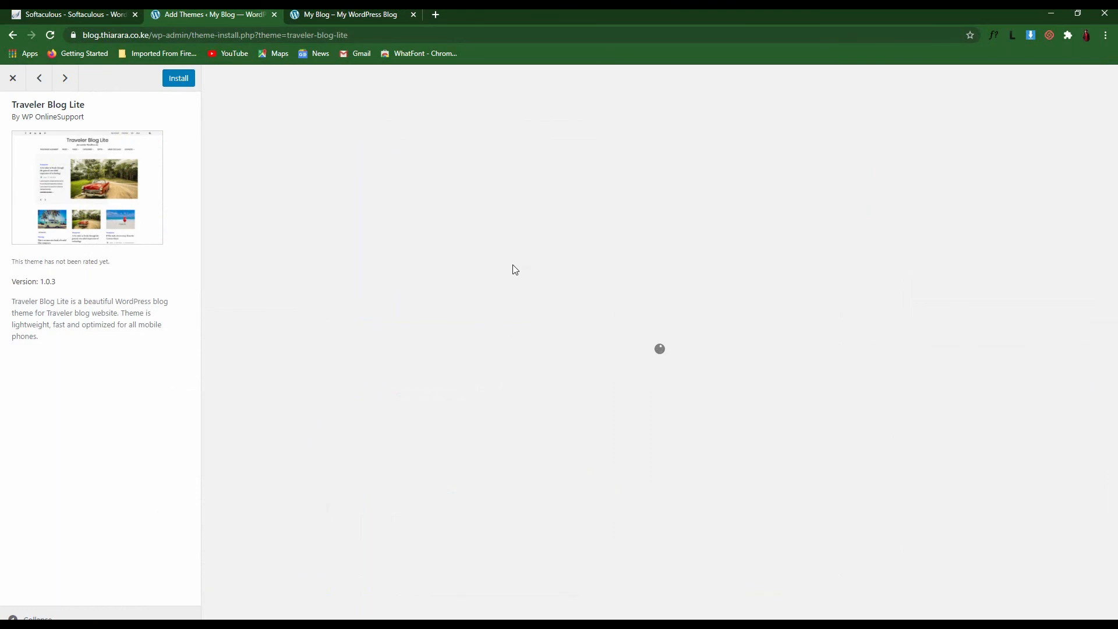
pyautogui.scroll(-10, 587, 357)
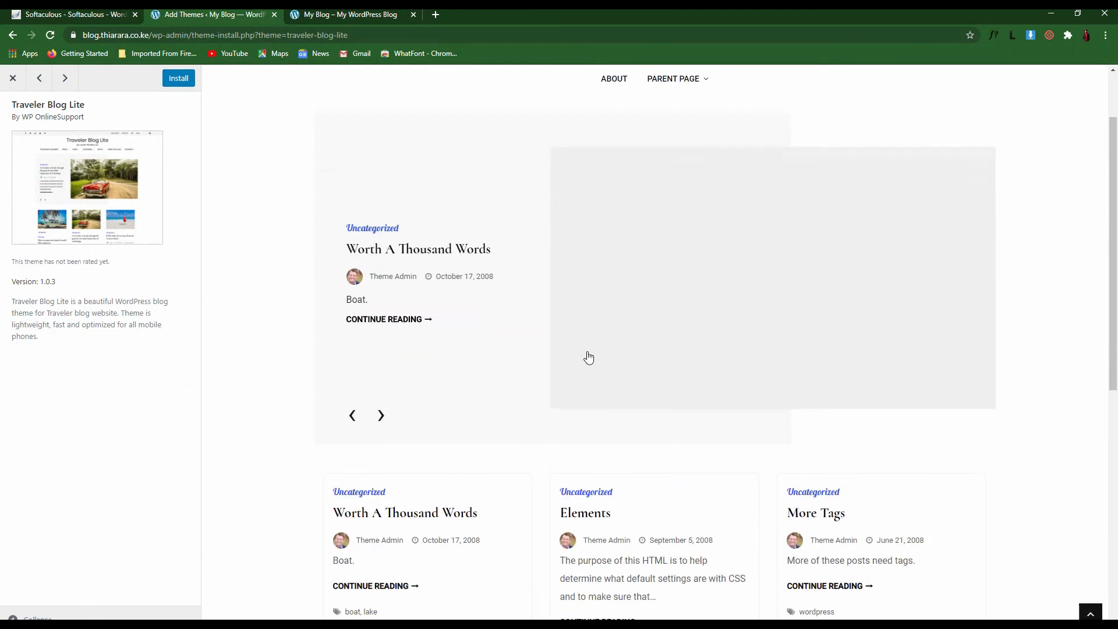
pyautogui.scroll(10, 691, 411)
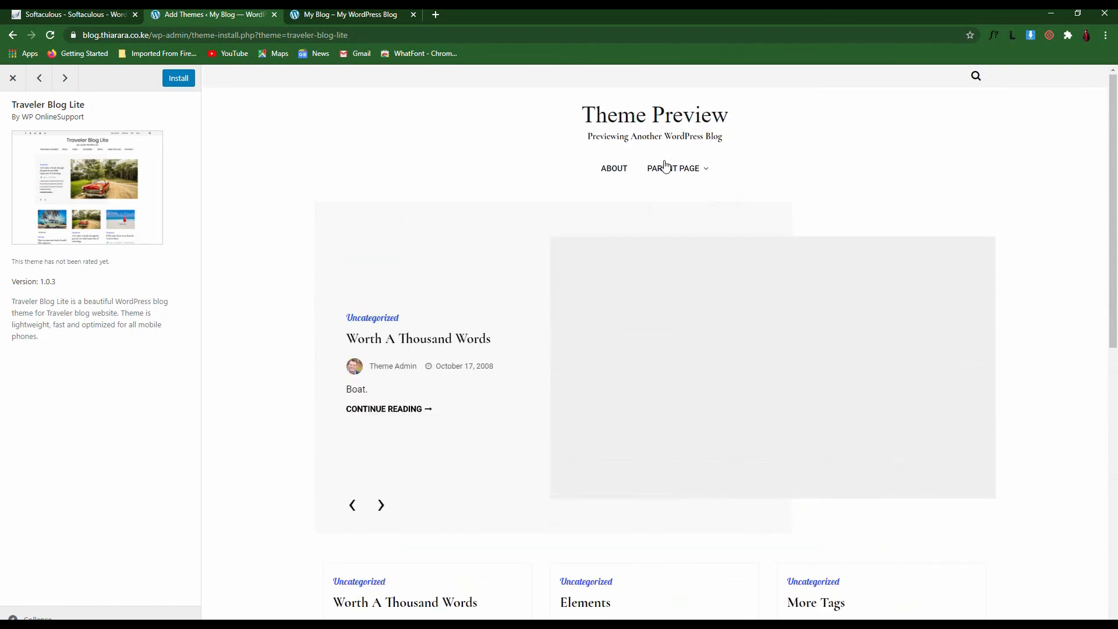
pyautogui.scroll(-1, 720, 366)
pyautogui.scroll(-6, 720, 366)
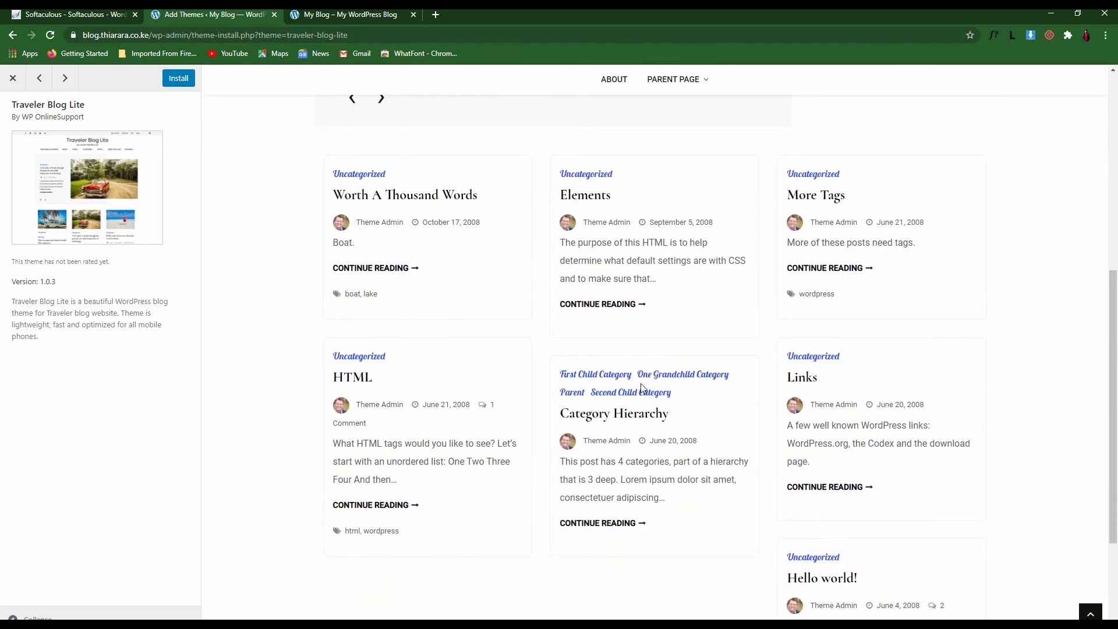
pyautogui.scroll(-3, 879, 460)
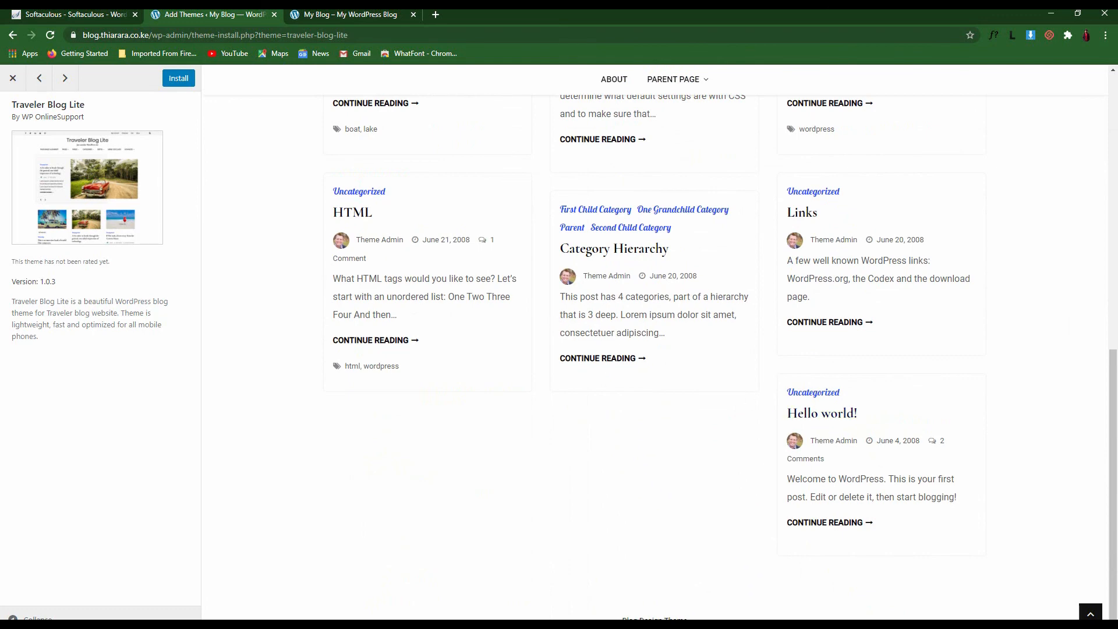
pyautogui.moveTo(688, 621); pyautogui.dragTo(620, 621)
pyautogui.click(720, 217)
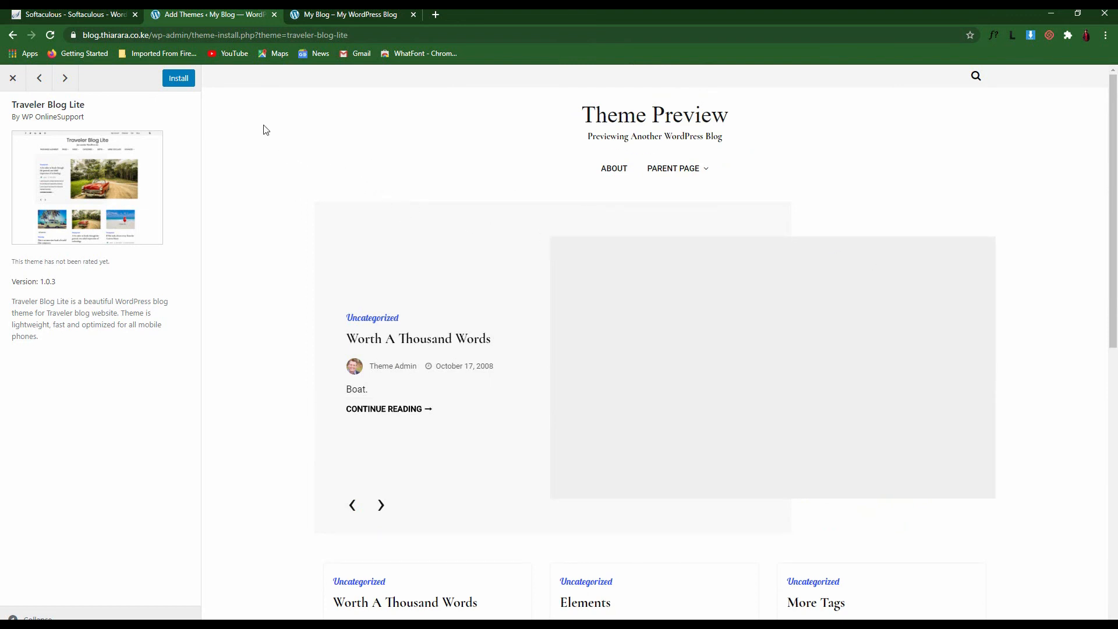
pyautogui.click(178, 80)
pyautogui.click(177, 84)
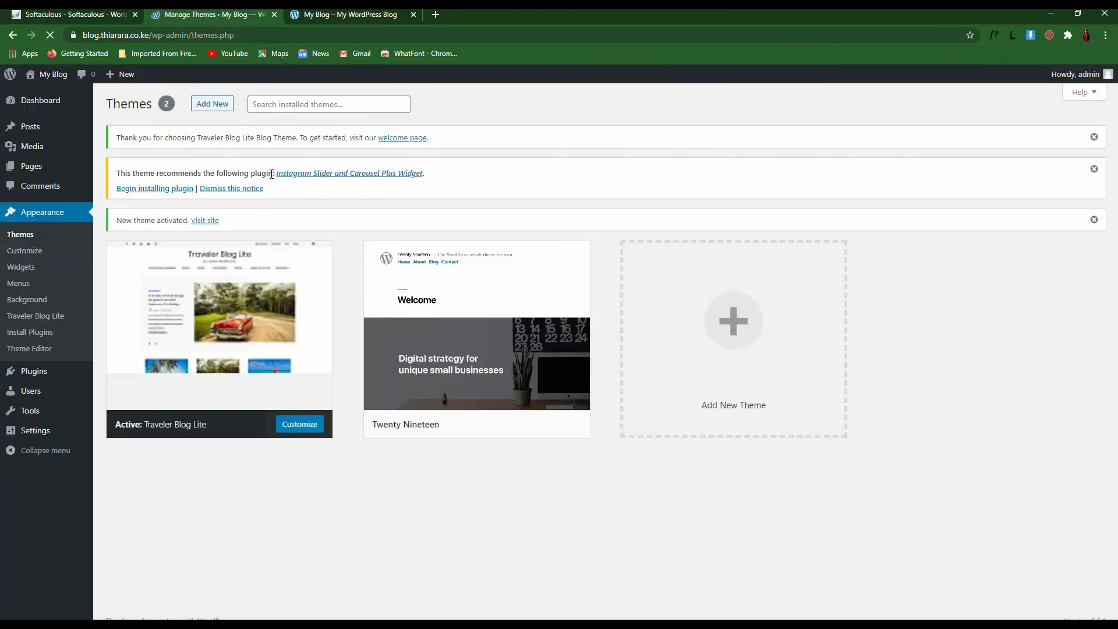
# Dismiss the theme thank-you notice and check the reloaded front page in Traveler Blog Lite, including its search overlay
pyautogui.click(1094, 137)
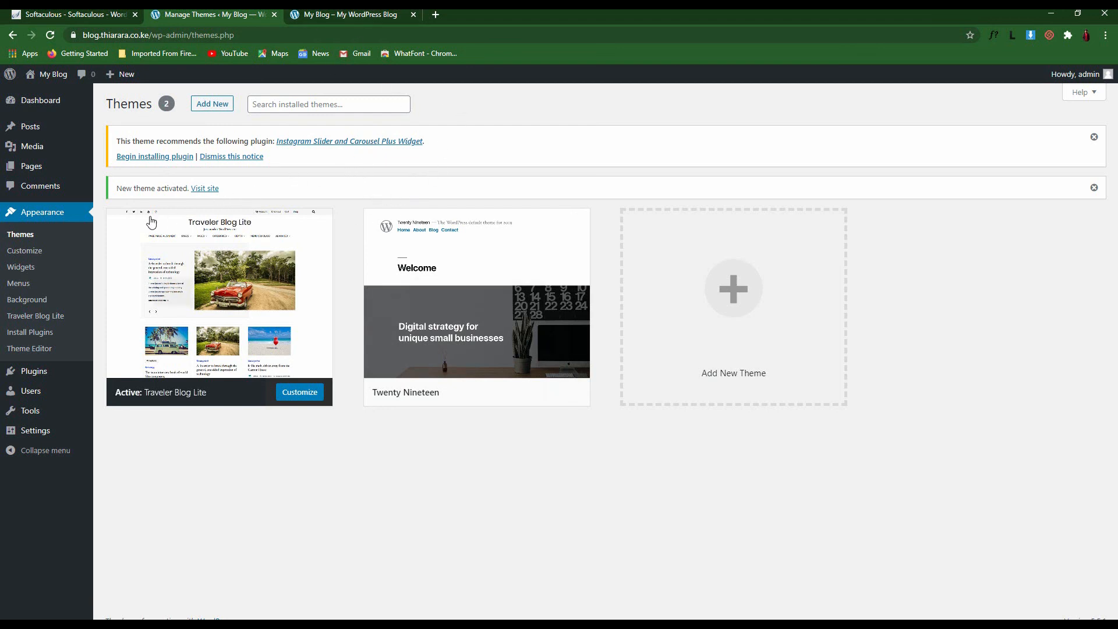
pyautogui.moveTo(110, 227)
pyautogui.click(349, 14)
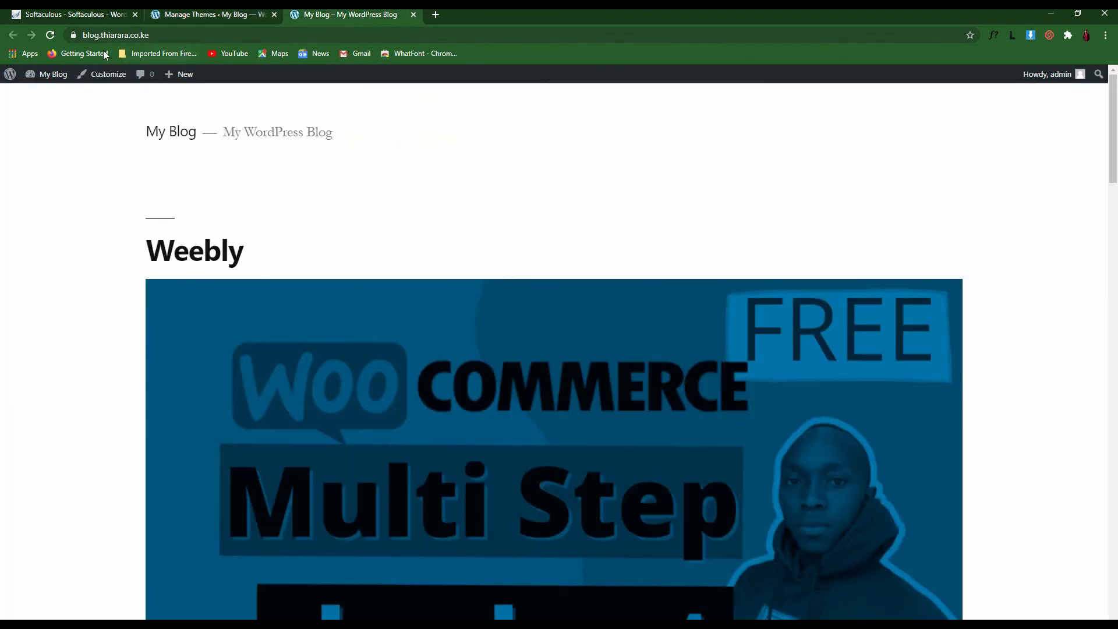
pyautogui.click(49, 37)
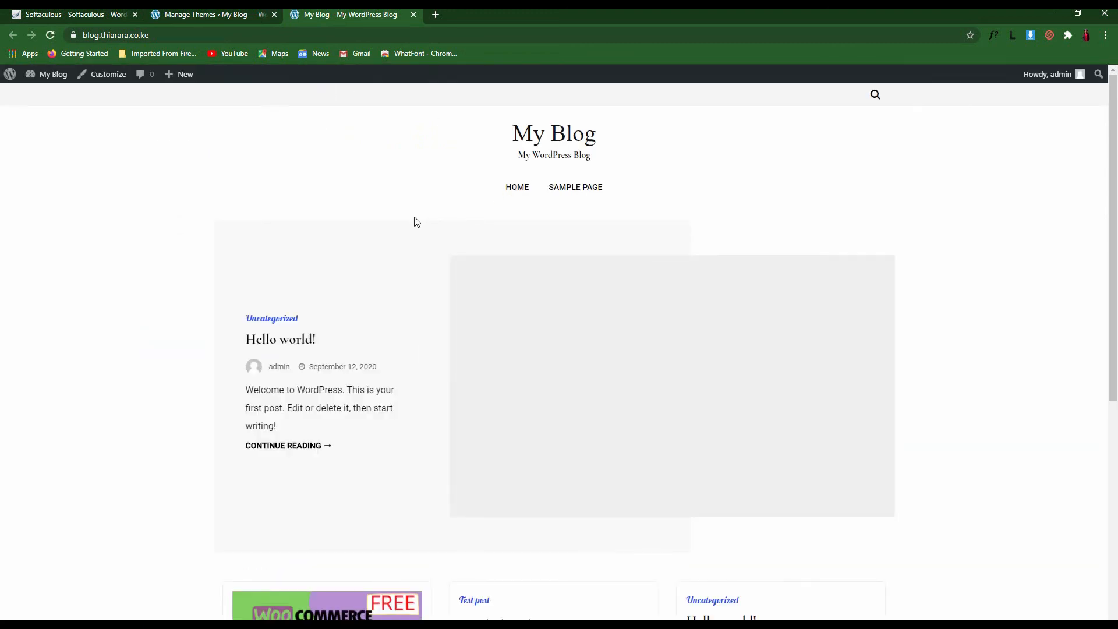
pyautogui.scroll(-5, 559, 309)
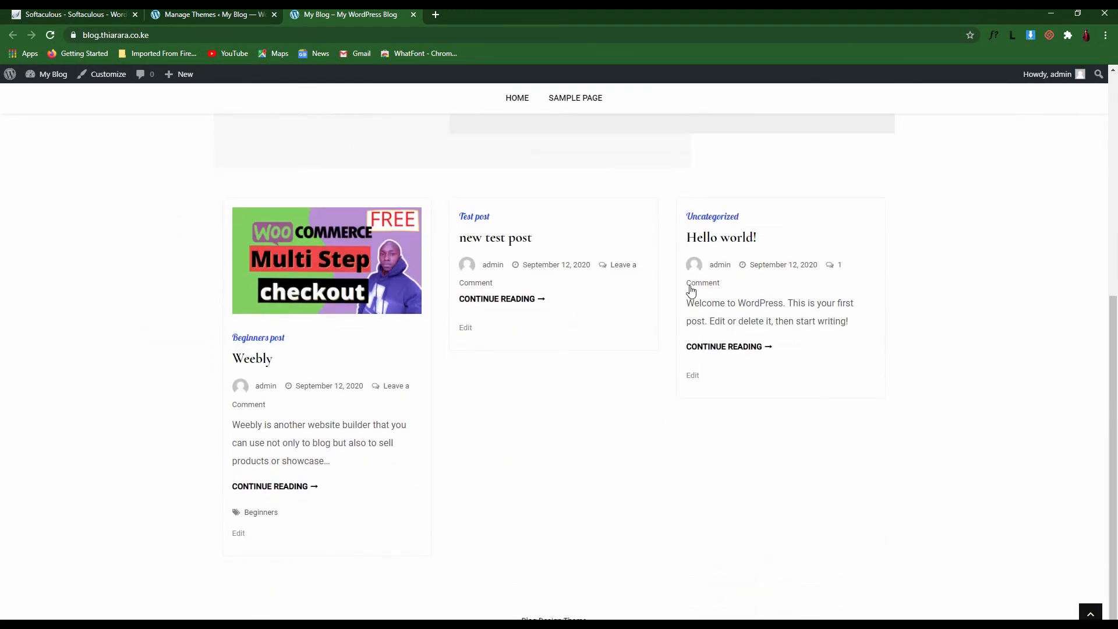
pyautogui.scroll(5, 519, 272)
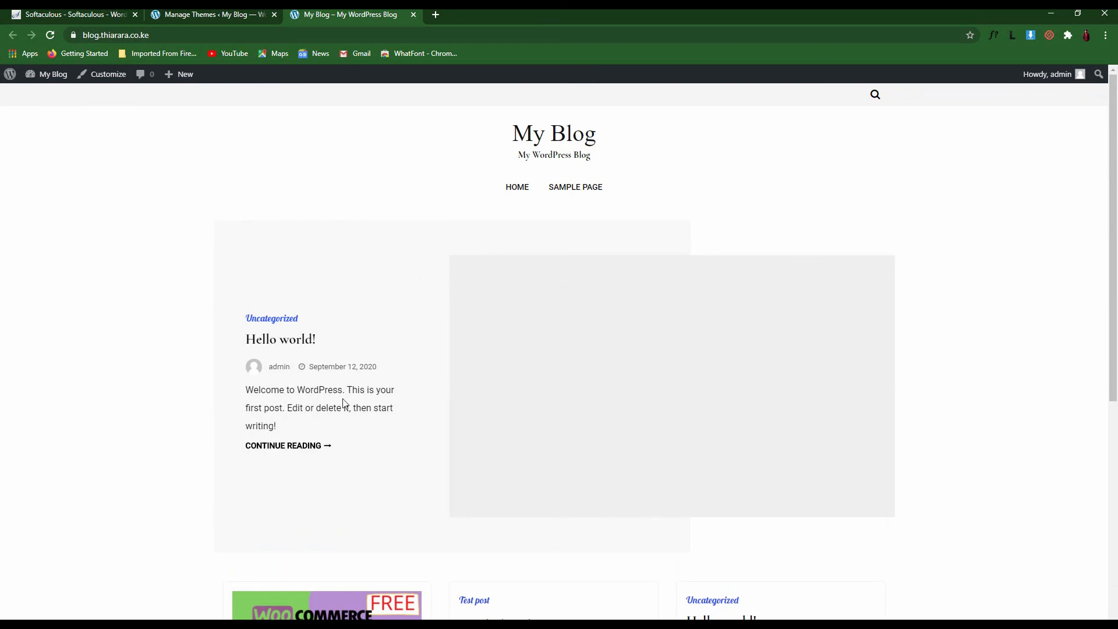
pyautogui.scroll(-6, 364, 435)
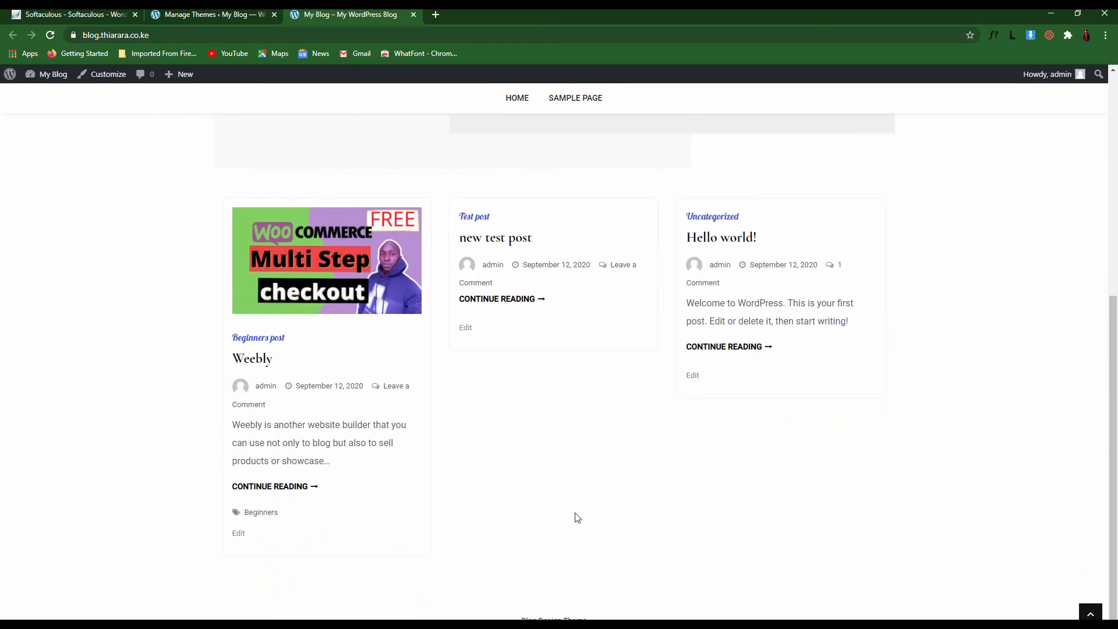
pyautogui.scroll(6, 589, 396)
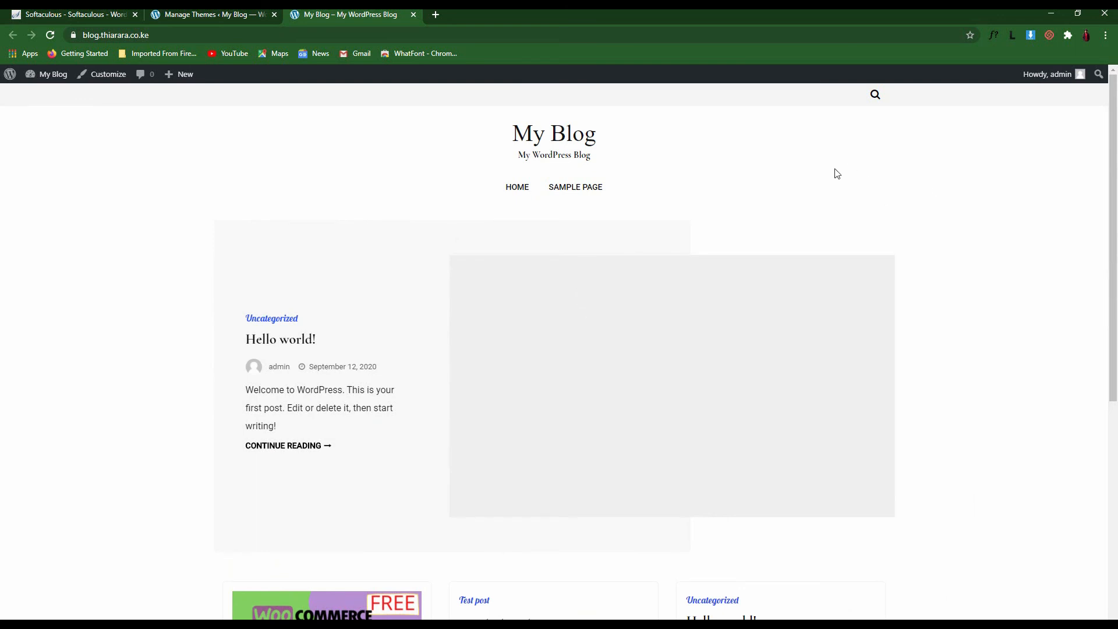
pyautogui.click(874, 96)
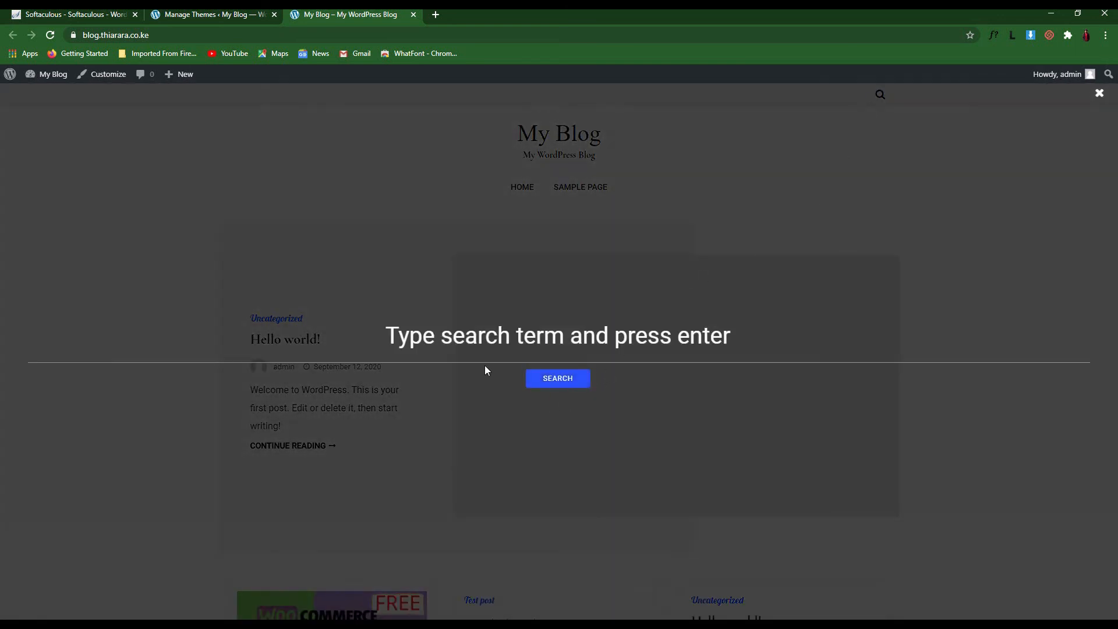
pyautogui.click(1099, 93)
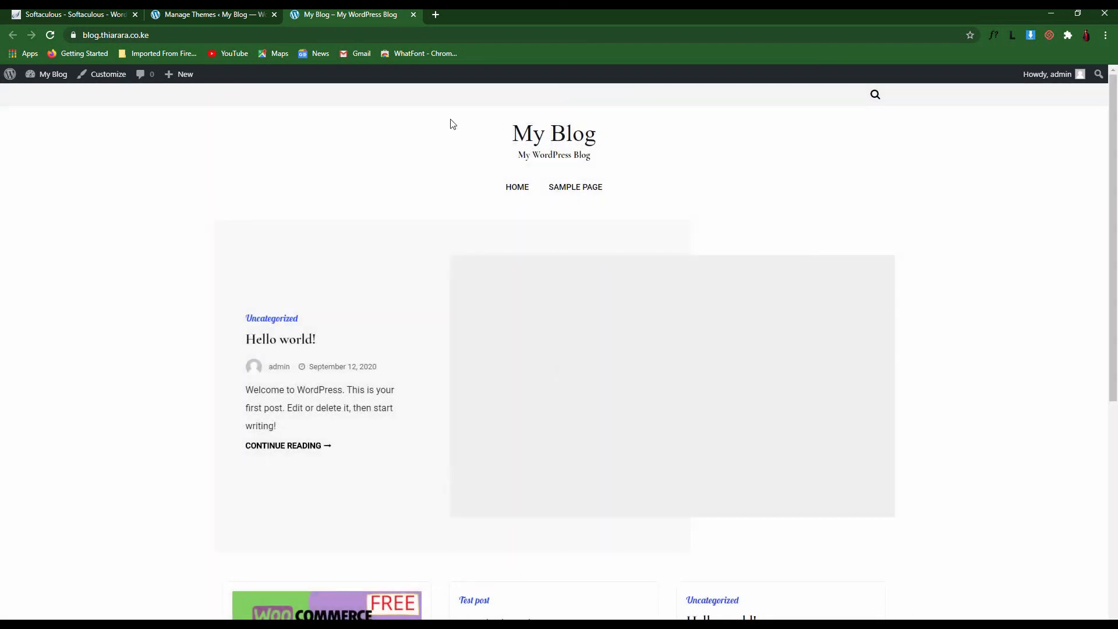
# On the Themes admin page, dismiss the theme-activated and plugin recommendation notices
pyautogui.click(217, 12)
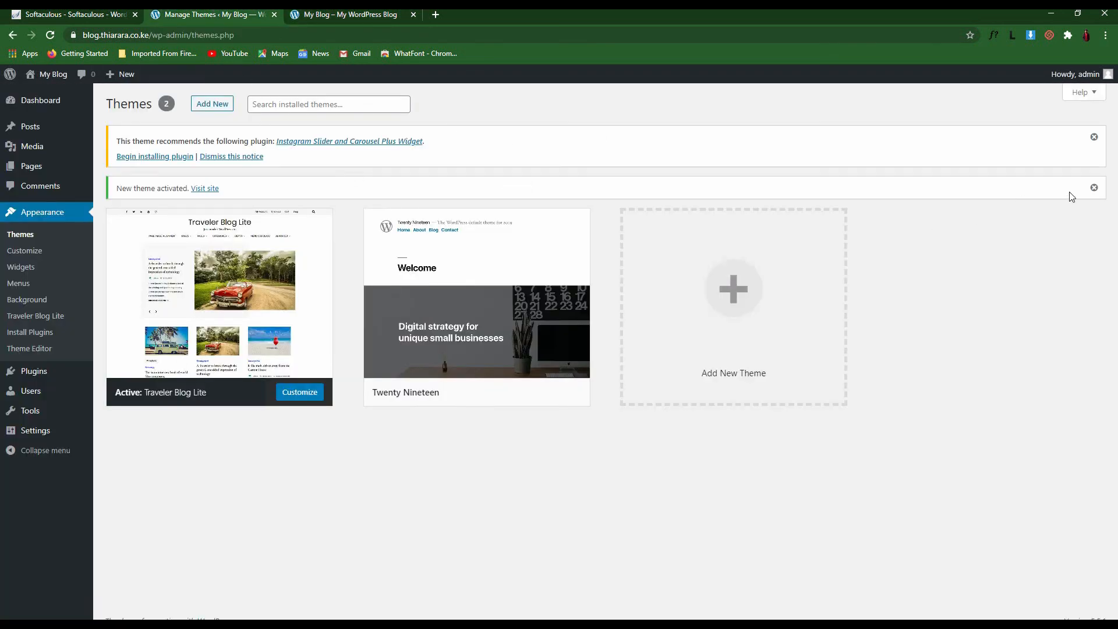
pyautogui.click(1094, 188)
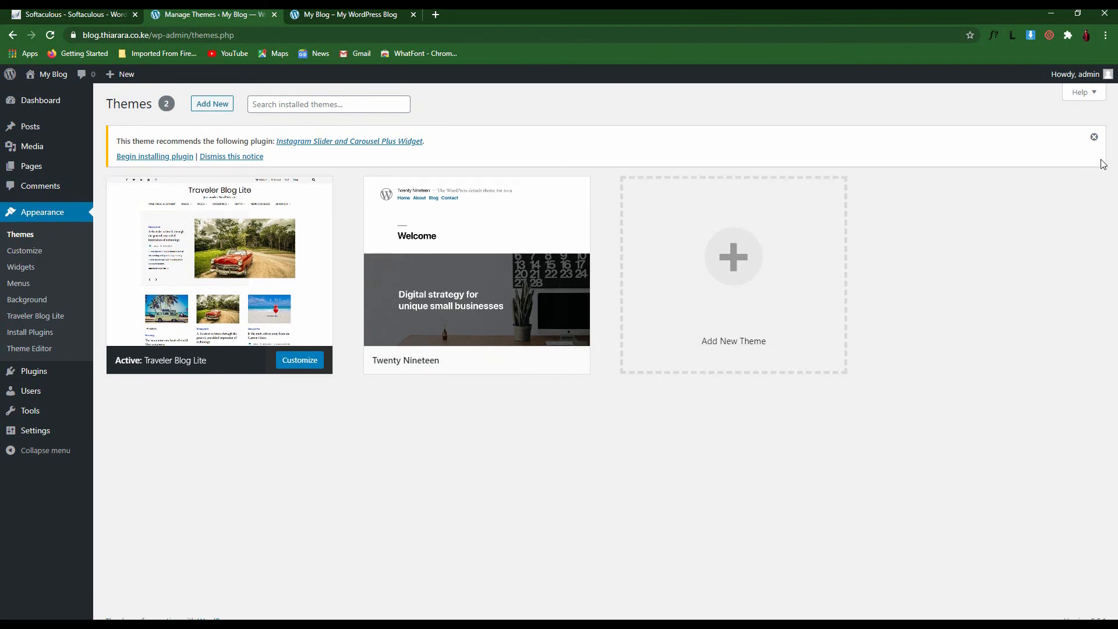
pyautogui.click(1094, 137)
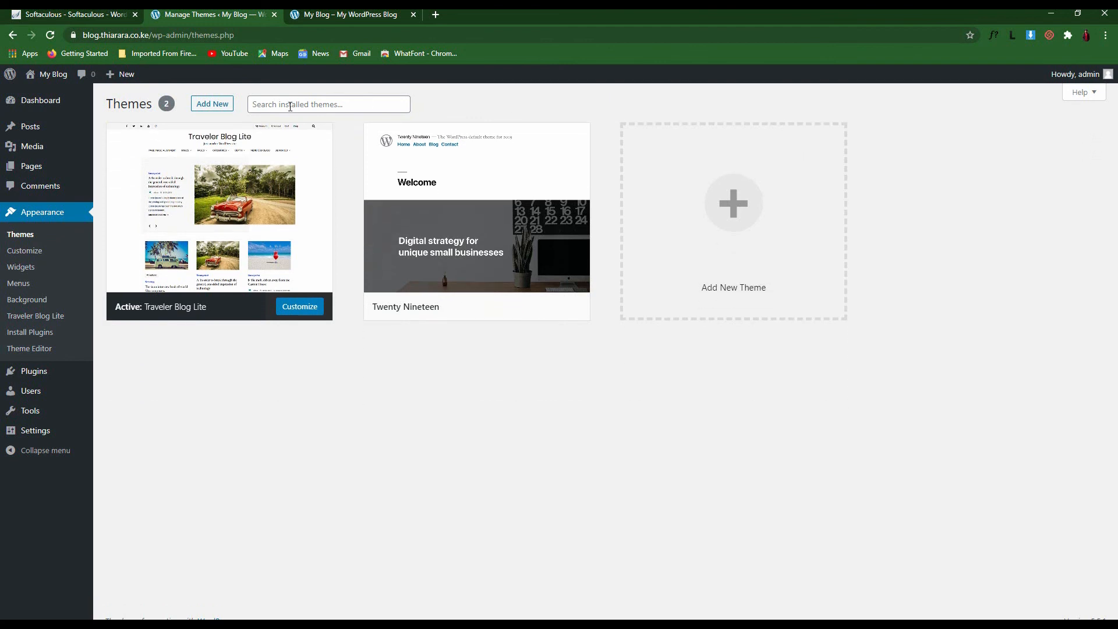
# On the Add Themes page, search the theme directory for 'ocean wwp'
pyautogui.click(208, 109)
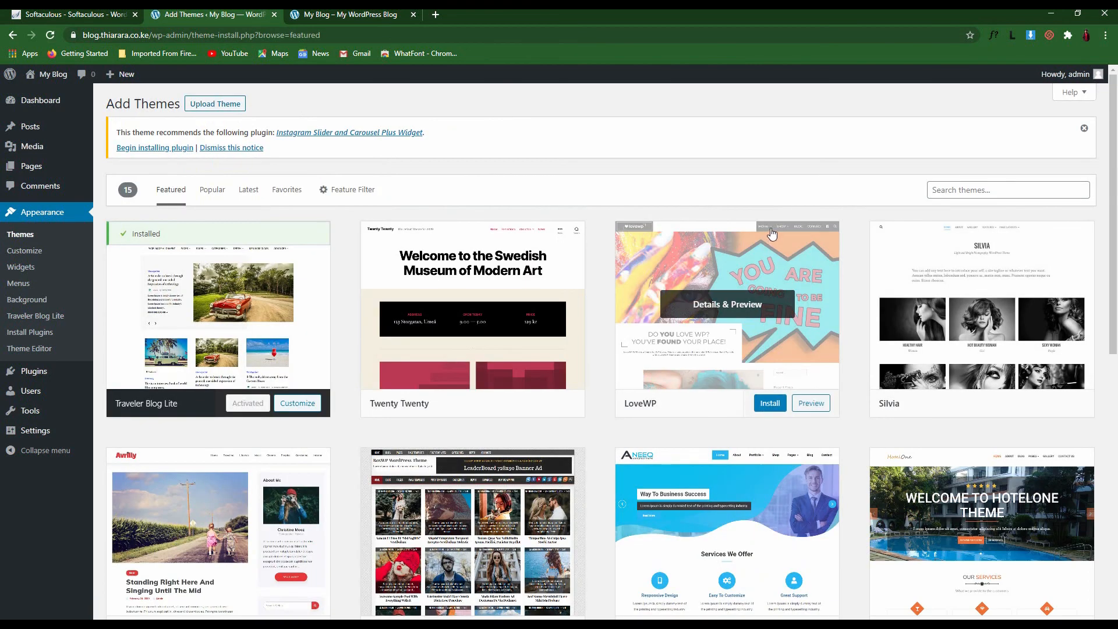
pyautogui.click(946, 190)
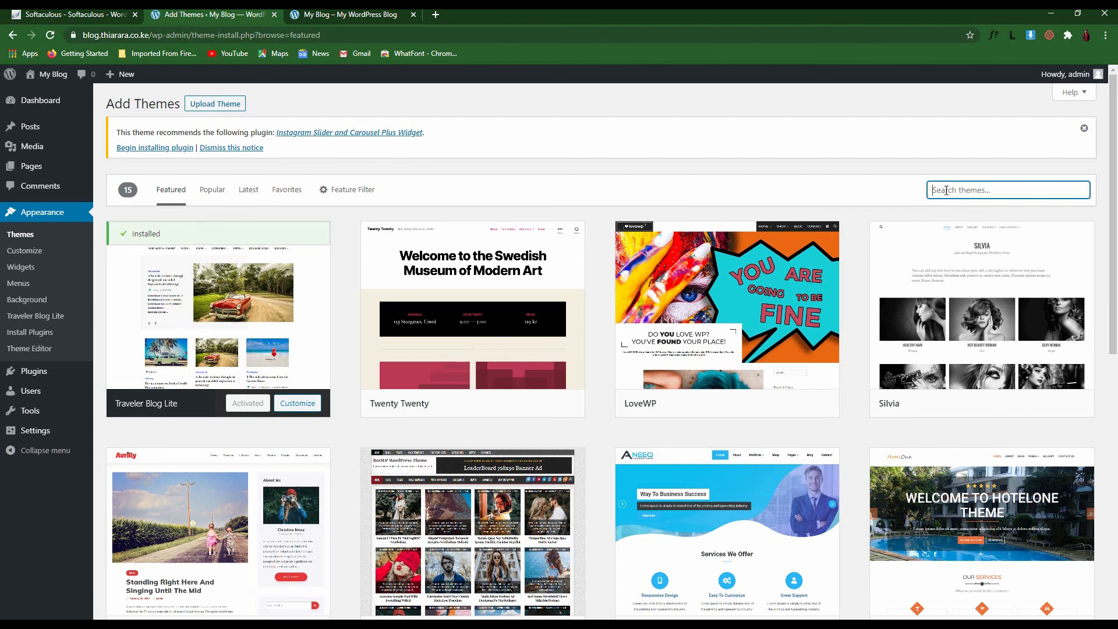
pyautogui.write('o')
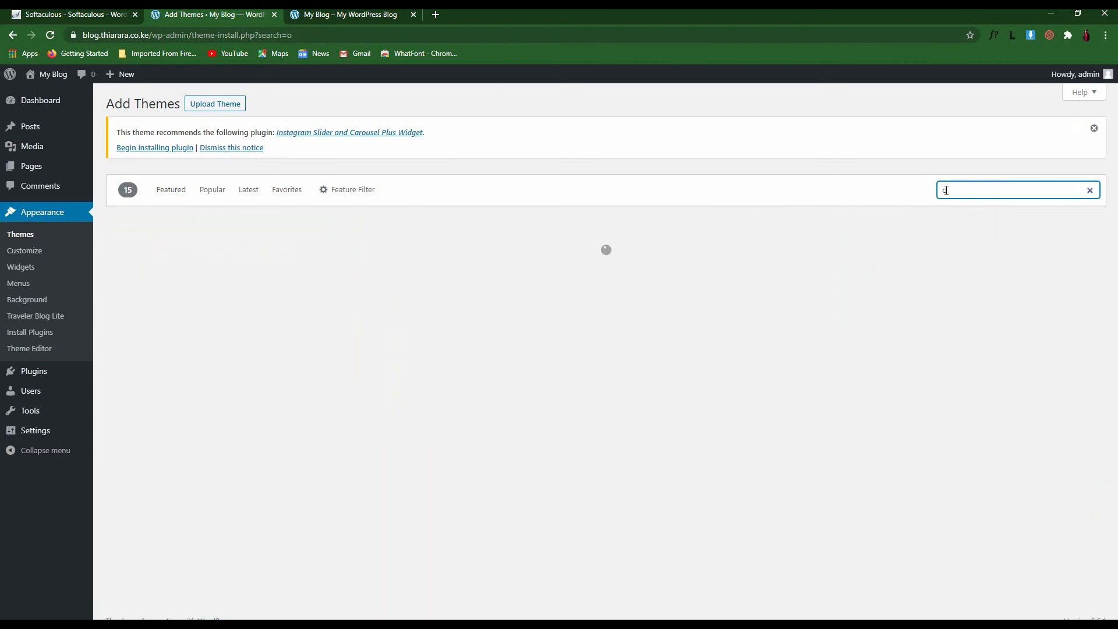
pyautogui.press('BackSpace')
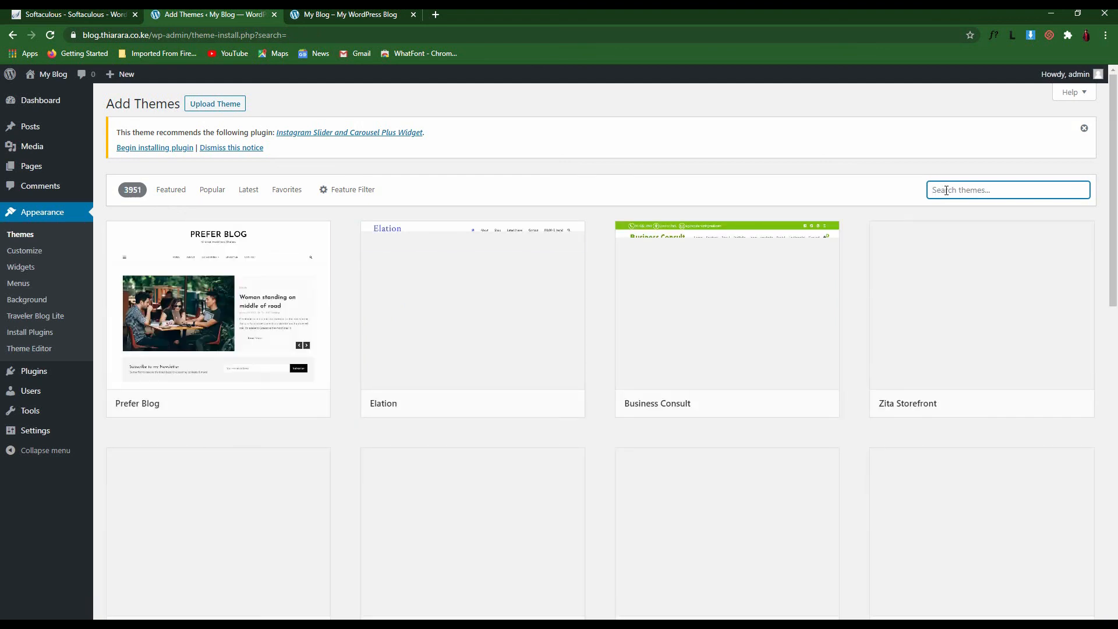
pyautogui.write('o')
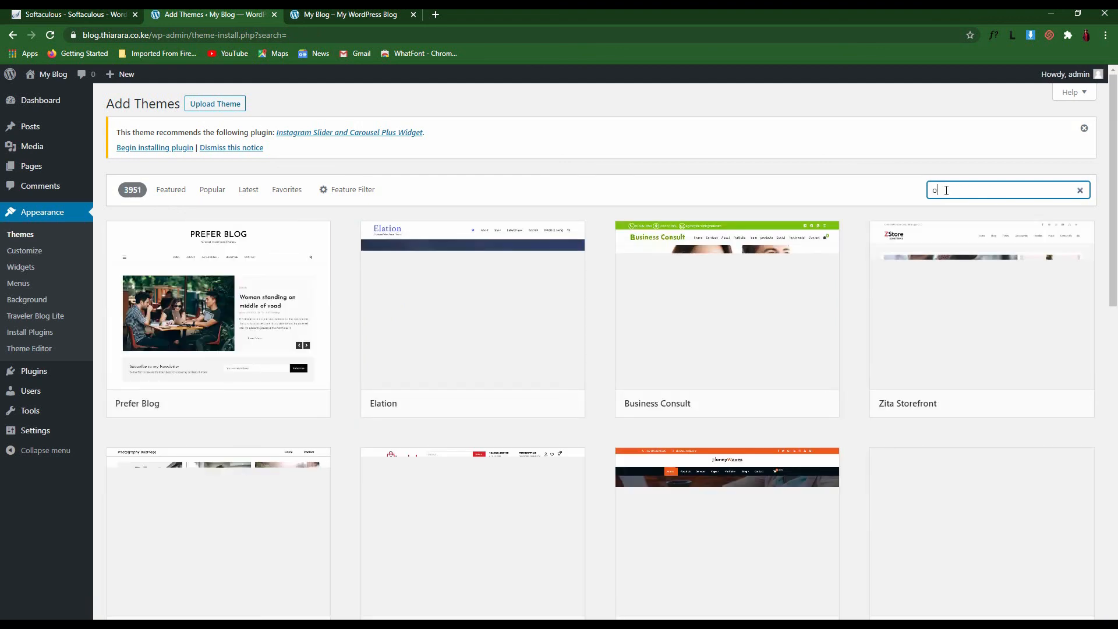
pyautogui.write('cean w')
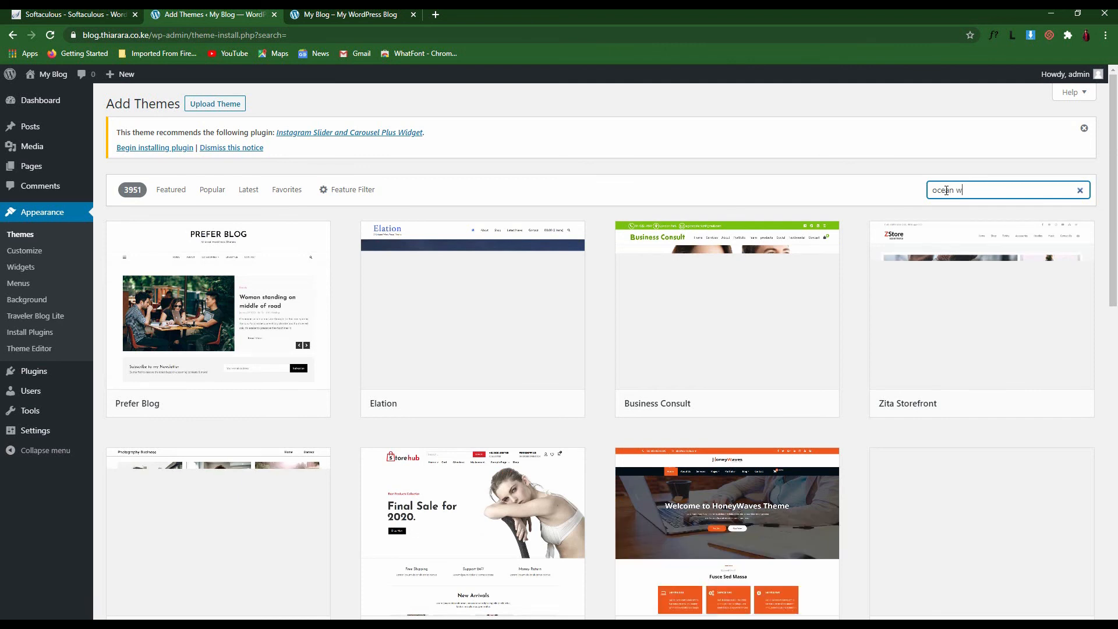
pyautogui.press('BackSpace')
pyautogui.press('BackSpace')
pyautogui.write('wp')
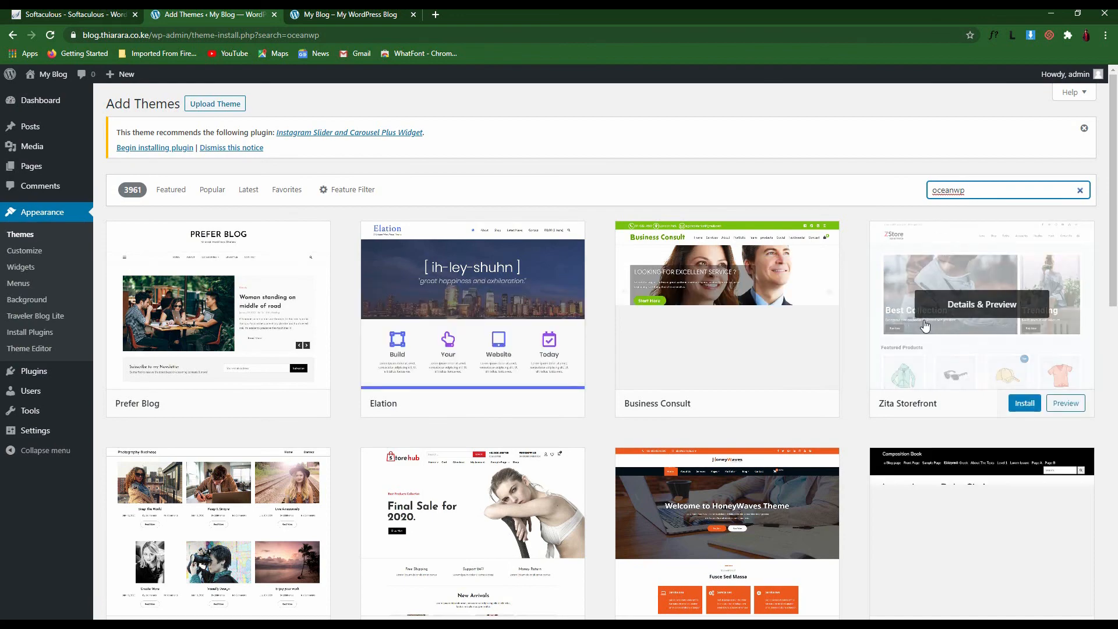
# Scroll through the theme search results looking for OceanWP, and adjust the search text
pyautogui.scroll(-2, 827, 433)
pyautogui.scroll(-5, 827, 434)
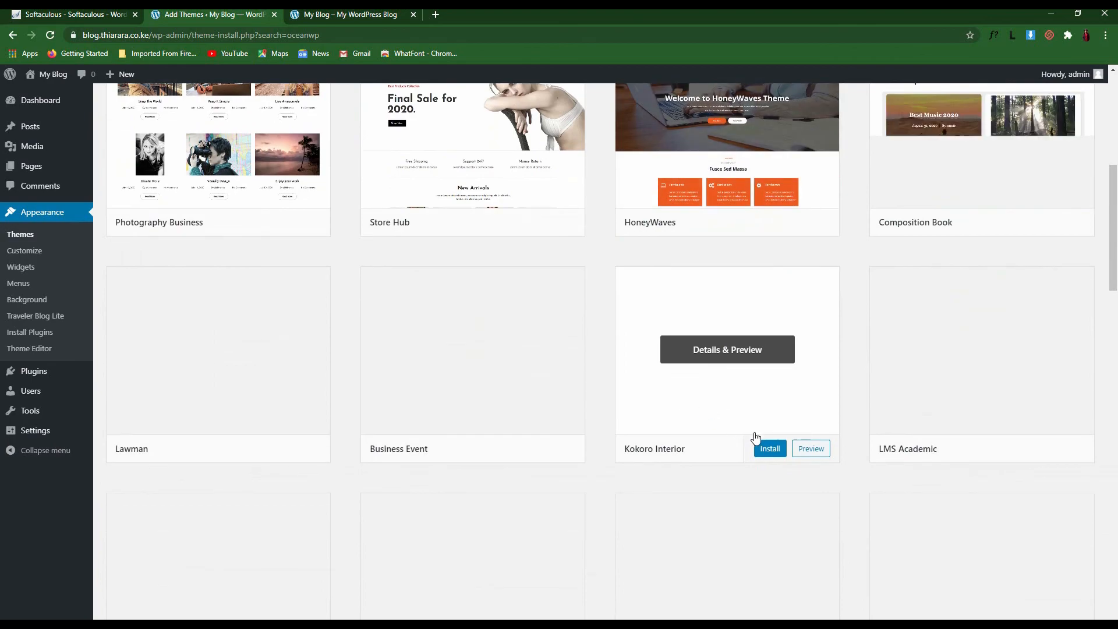
pyautogui.scroll(8, 755, 440)
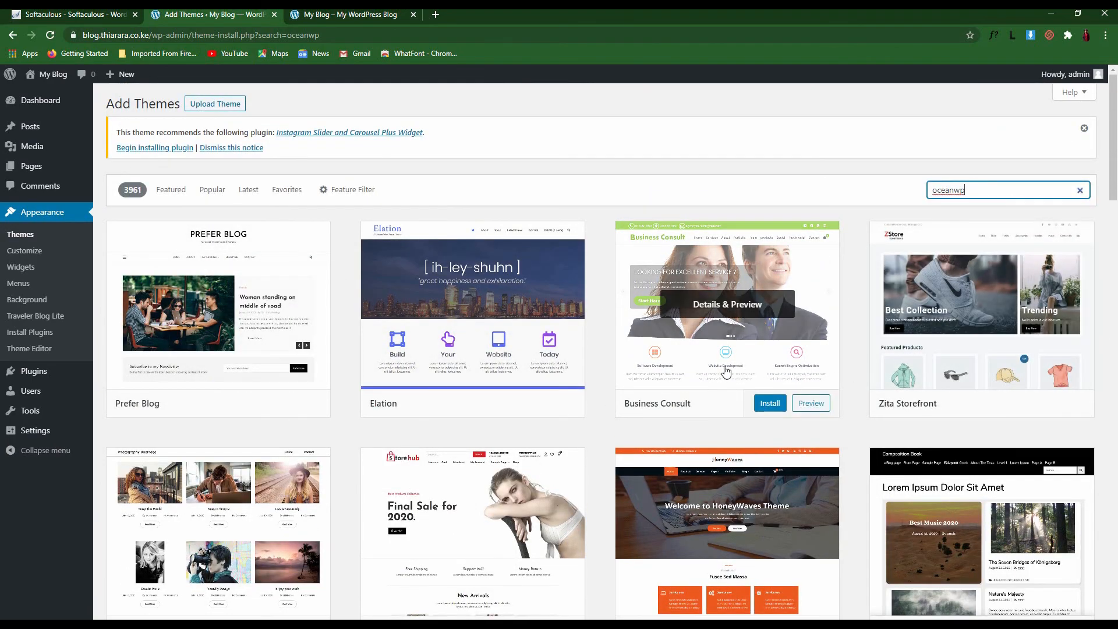
pyautogui.scroll(-4, 617, 348)
pyautogui.scroll(-14, 617, 348)
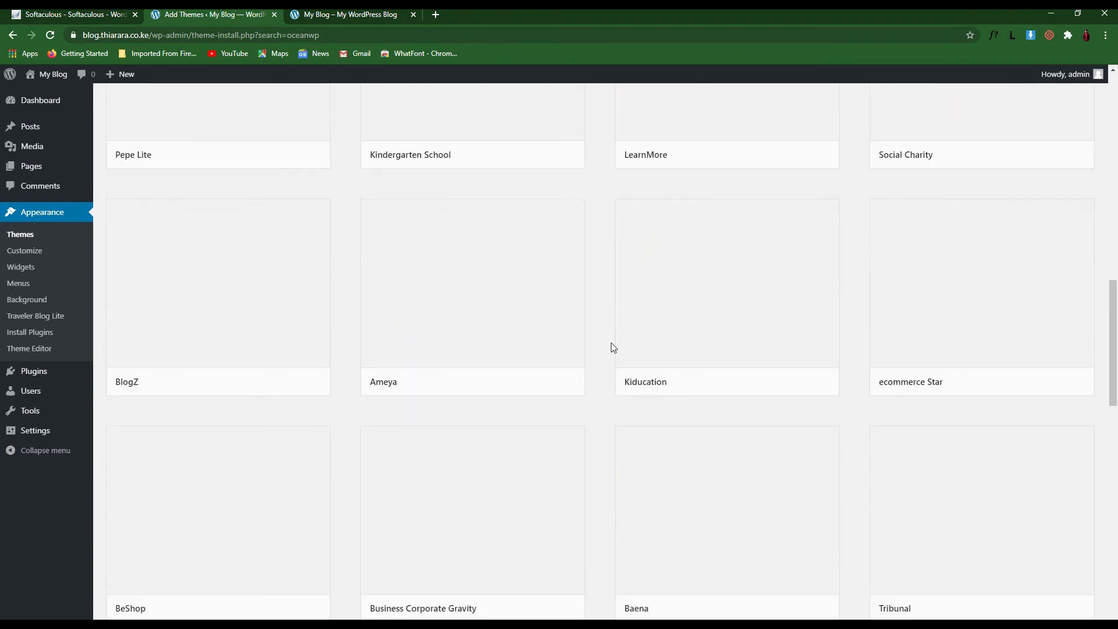
pyautogui.scroll(-17, 702, 348)
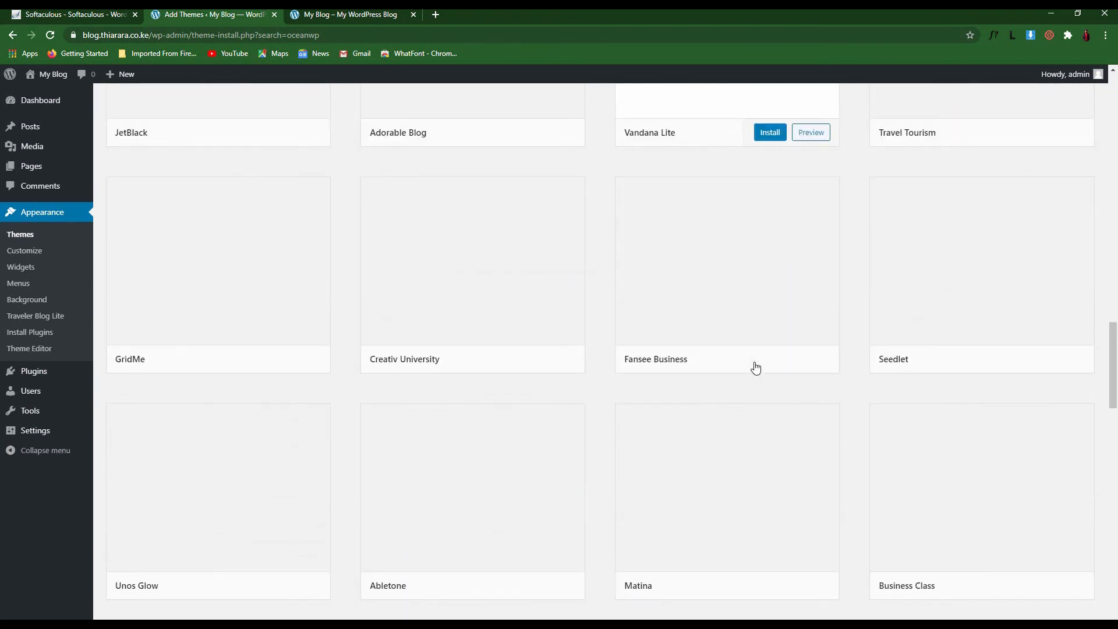
pyautogui.scroll(-3, 641, 343)
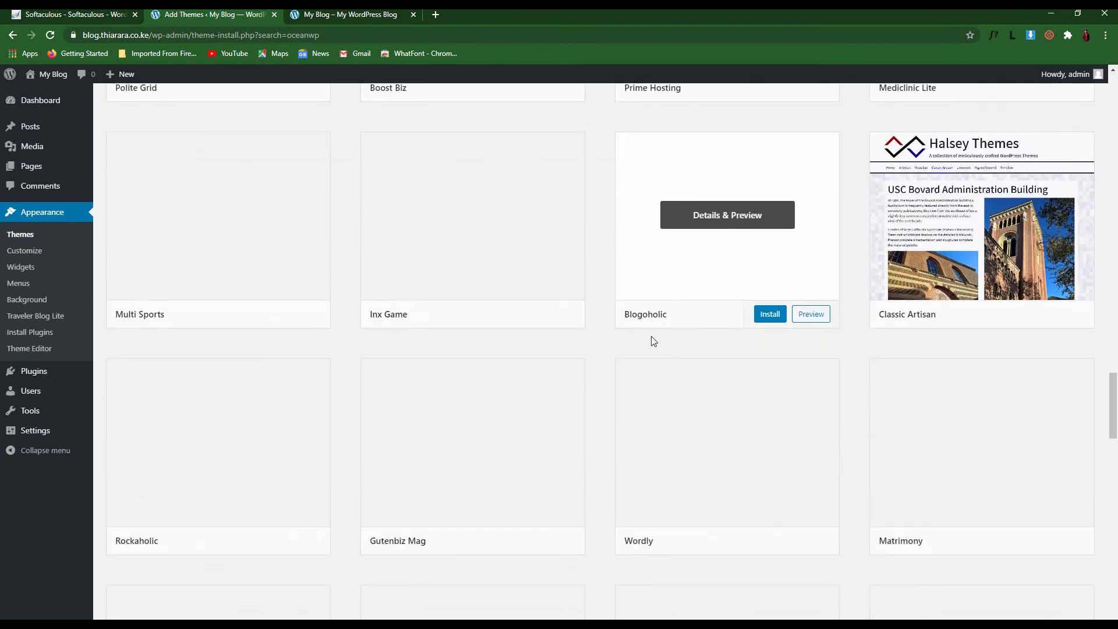
pyautogui.scroll(20, 831, 383)
pyautogui.scroll(5, 831, 383)
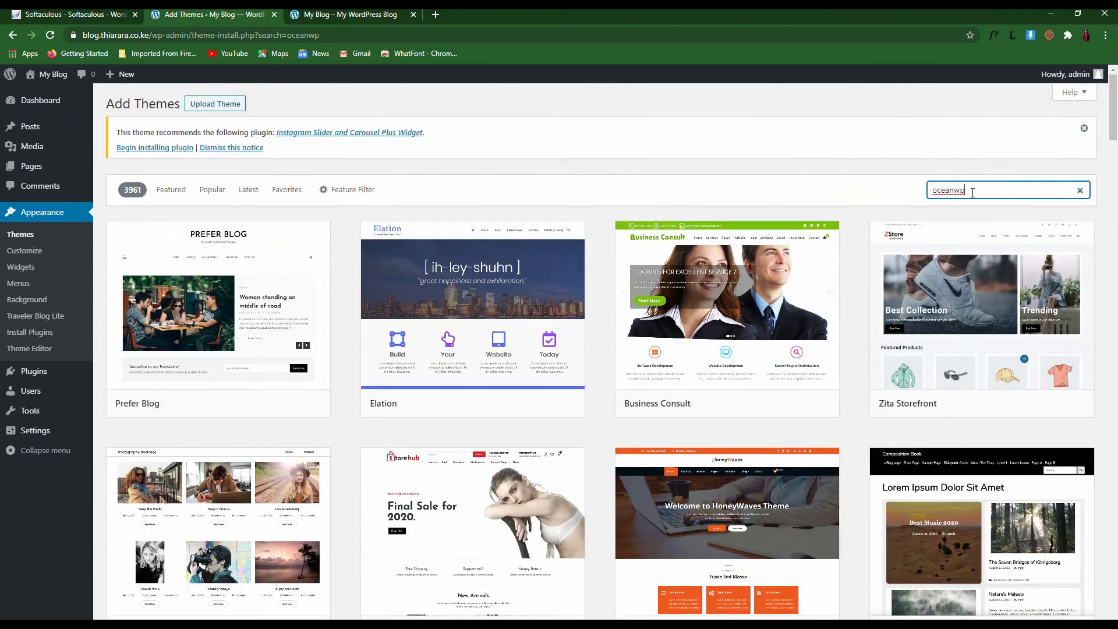
pyautogui.press('Left')
pyautogui.press('Left')
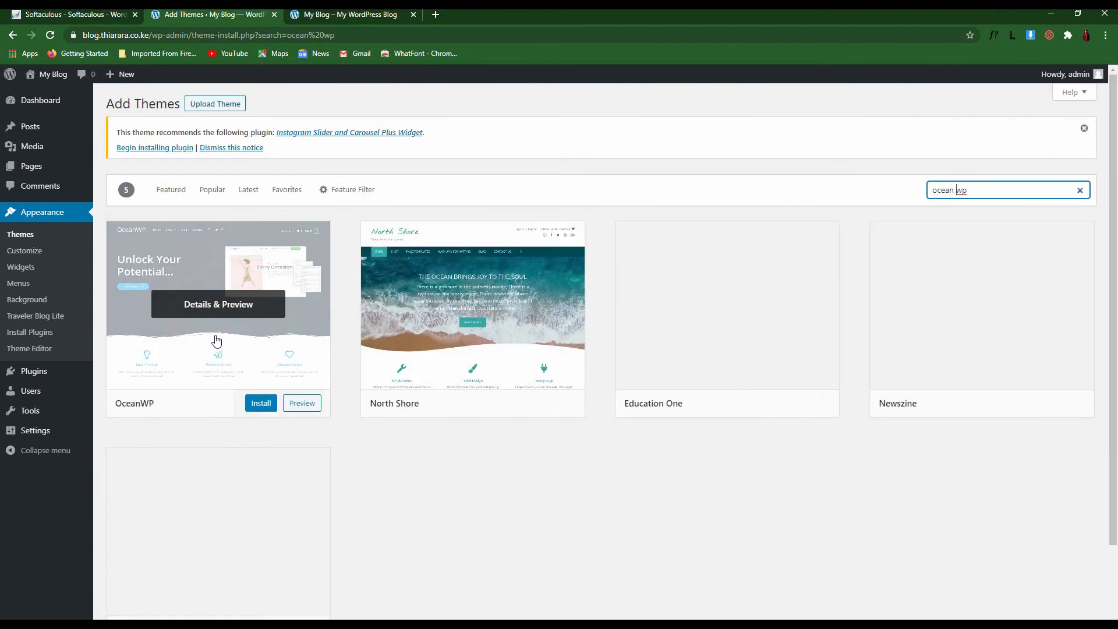
# Glance at OceanWP's details, install it, dismiss the plugin notice, and activate OceanWP
pyautogui.click(208, 337)
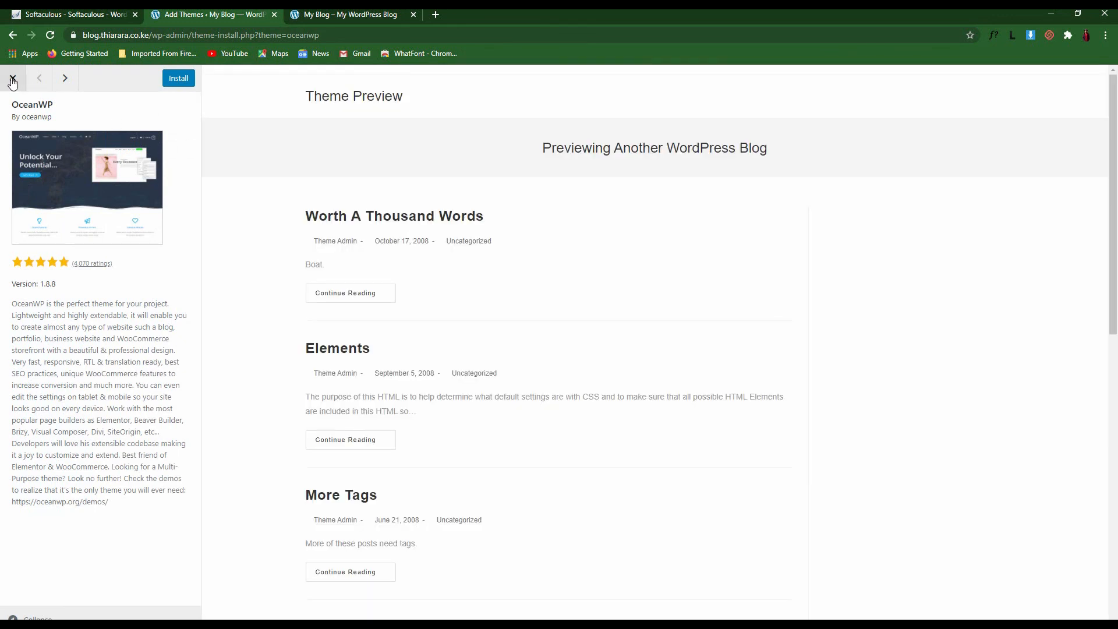
pyautogui.click(13, 79)
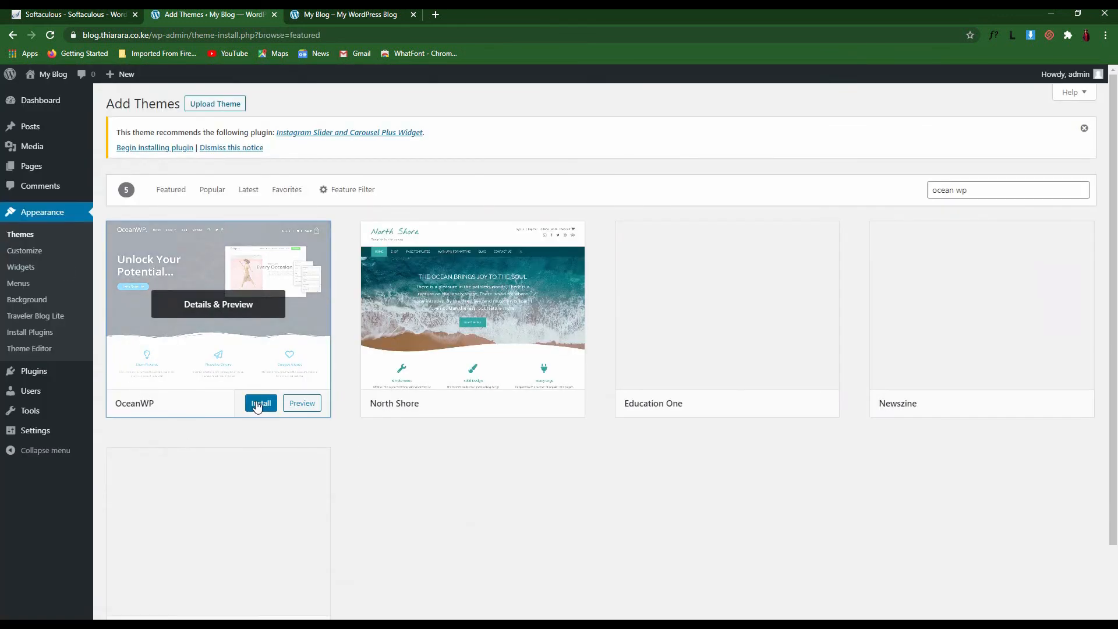
pyautogui.click(254, 404)
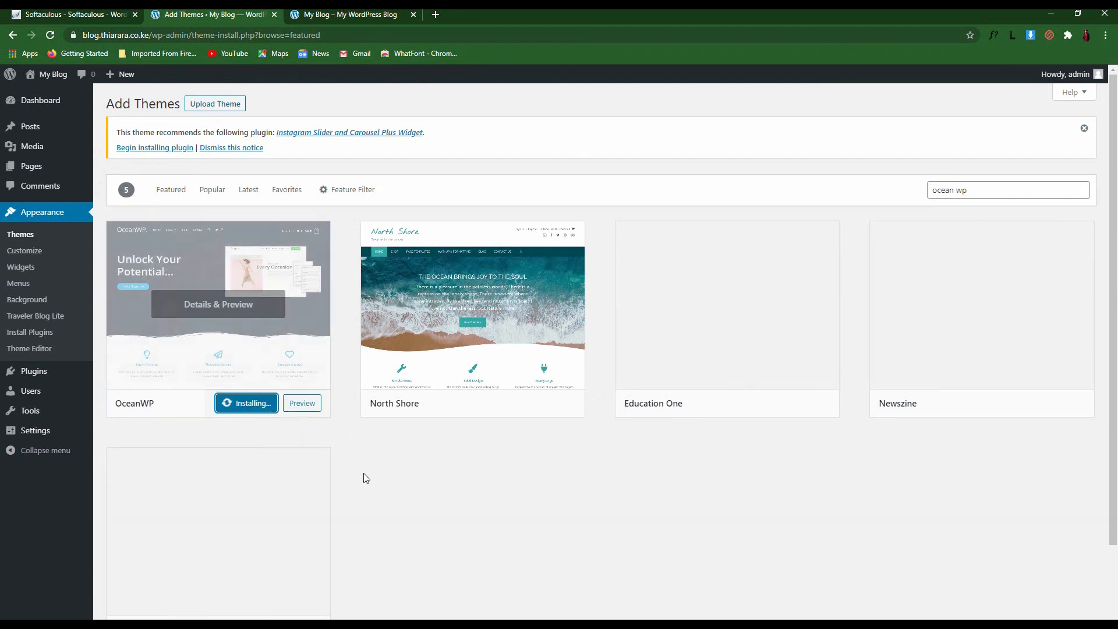
pyautogui.click(1085, 128)
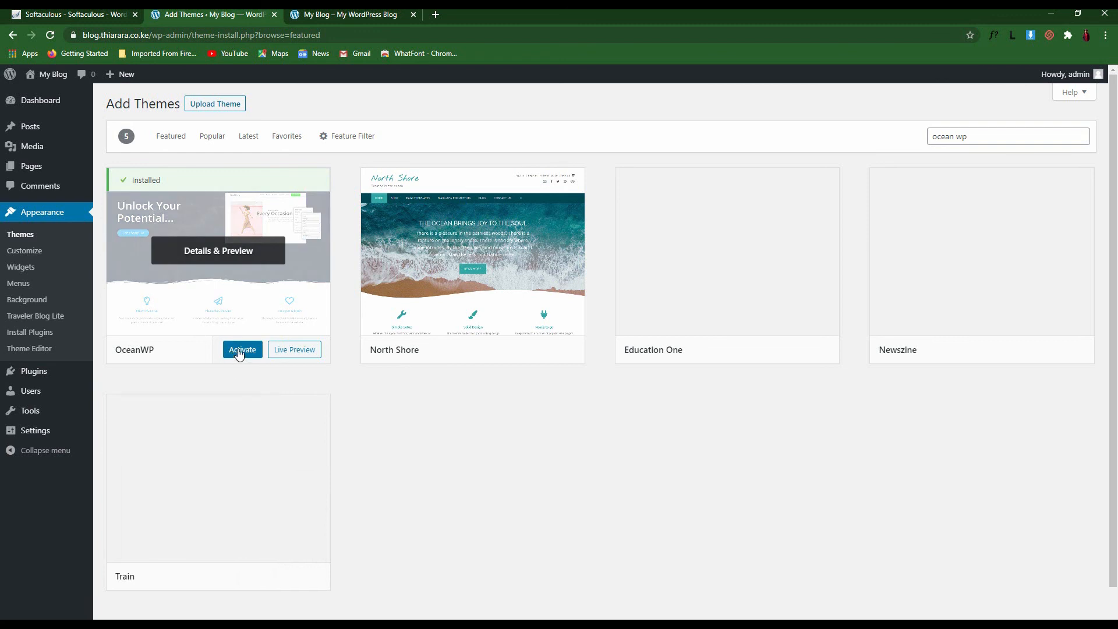
pyautogui.click(238, 351)
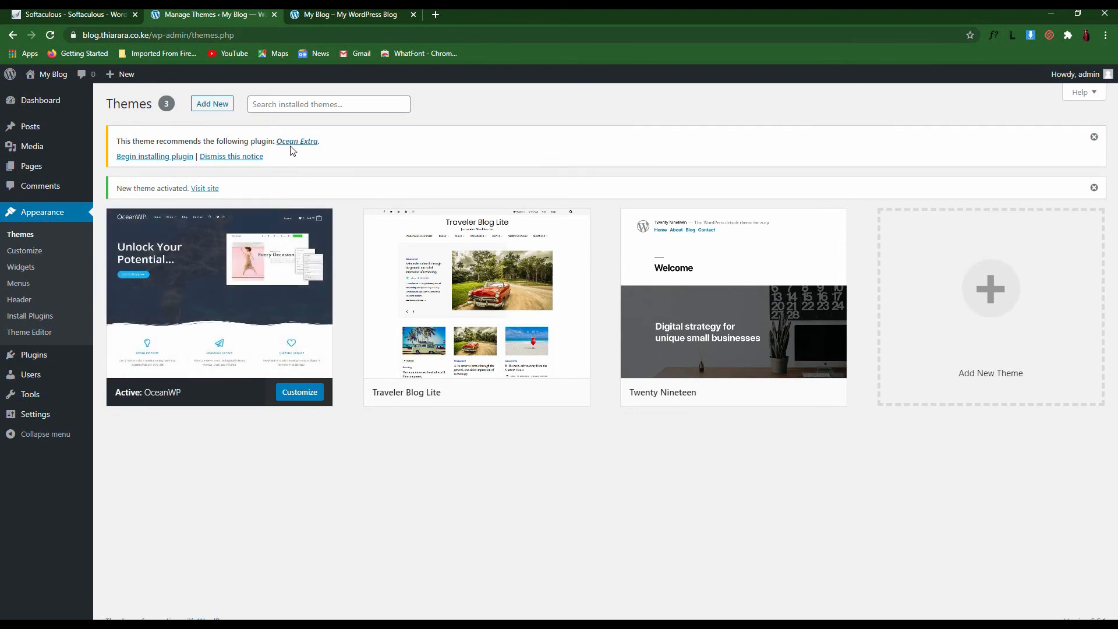
# Bulk-install the recommended Ocean Extra plugin from the Install Required Plugins list
pyautogui.click(167, 161)
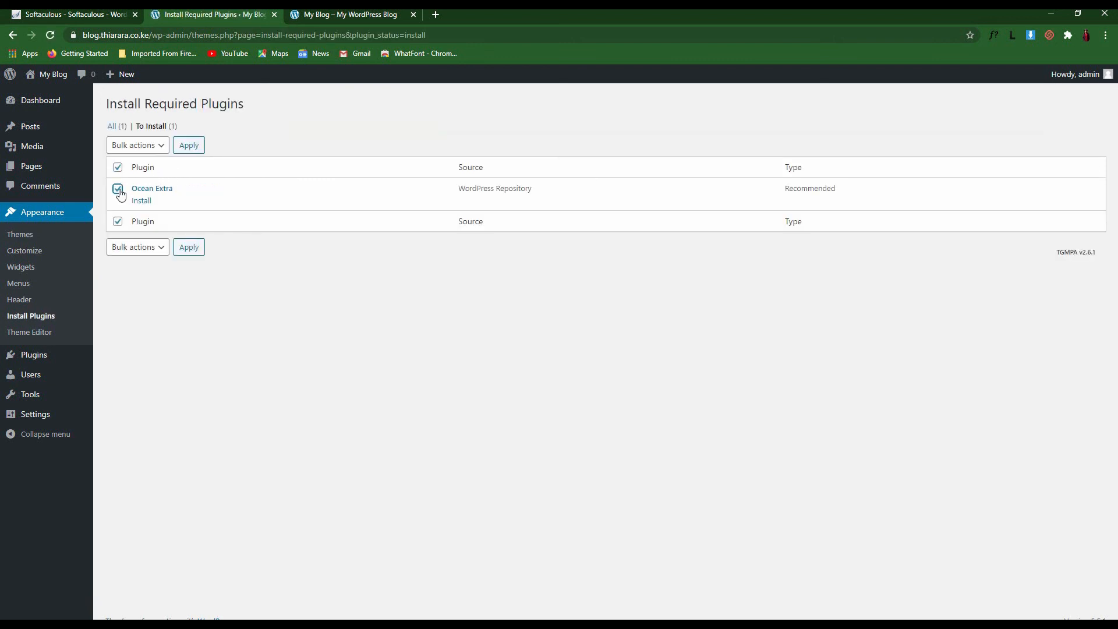
pyautogui.click(118, 168)
pyautogui.click(118, 169)
pyautogui.click(137, 249)
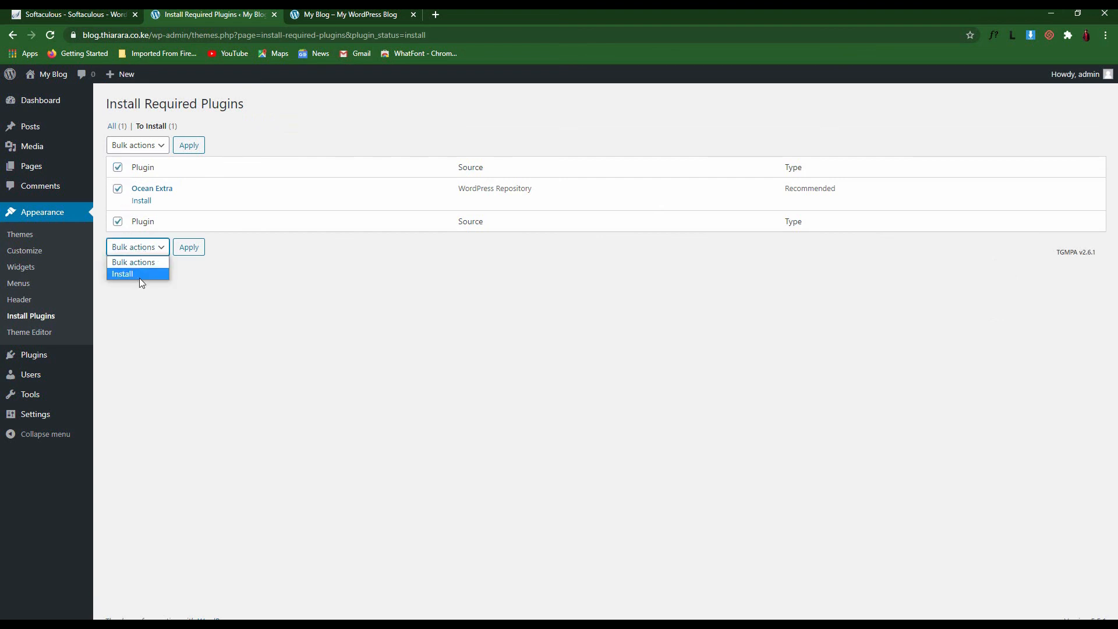
pyautogui.click(135, 274)
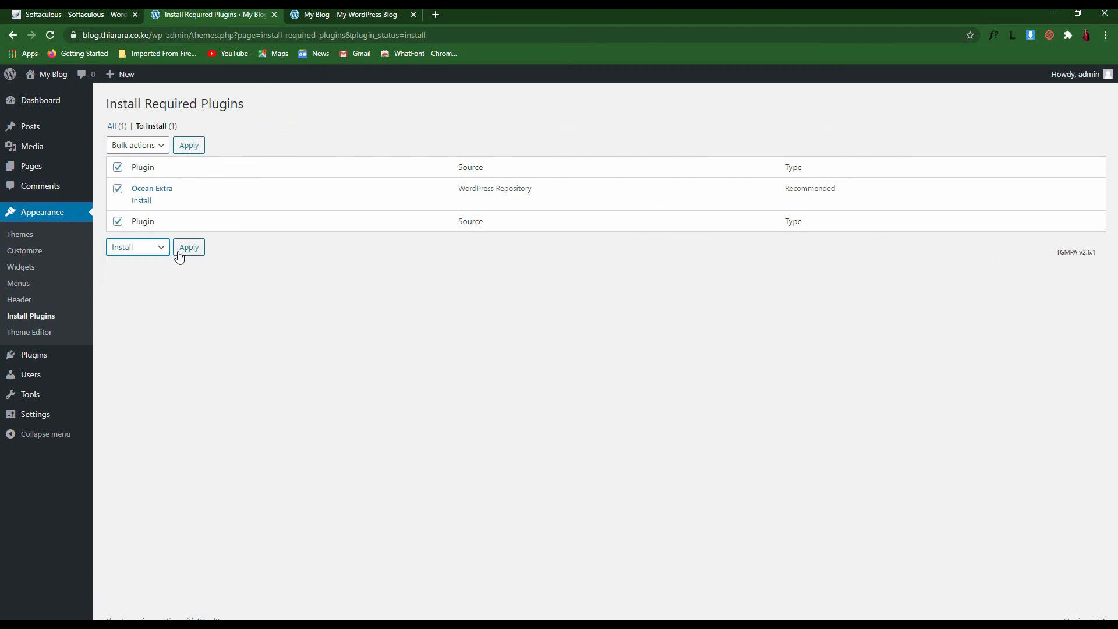
pyautogui.click(192, 249)
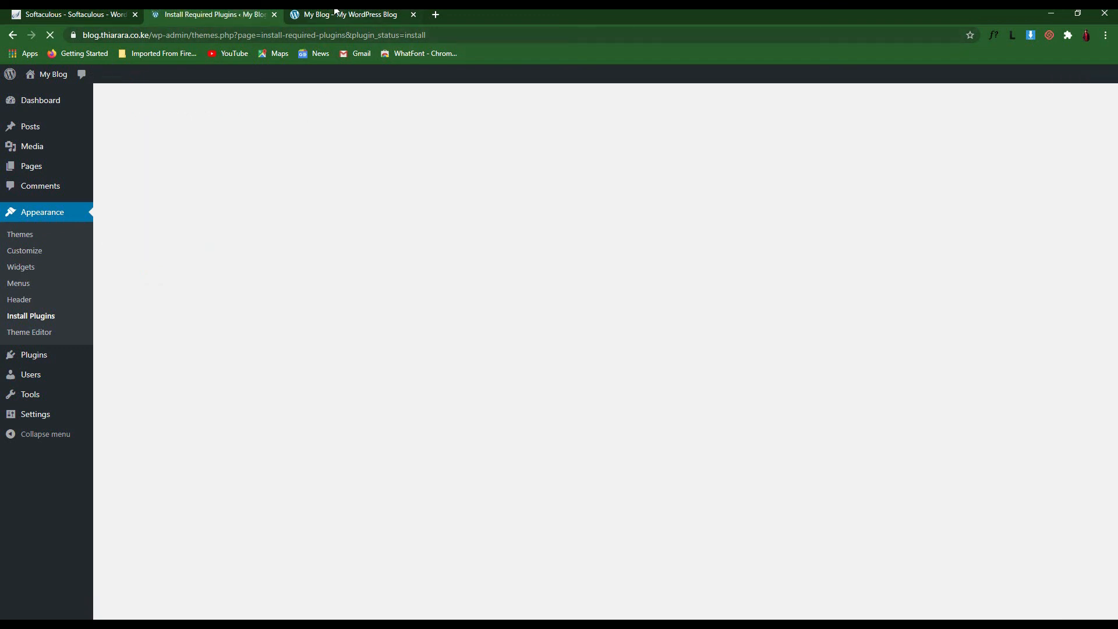
pyautogui.click(336, 11)
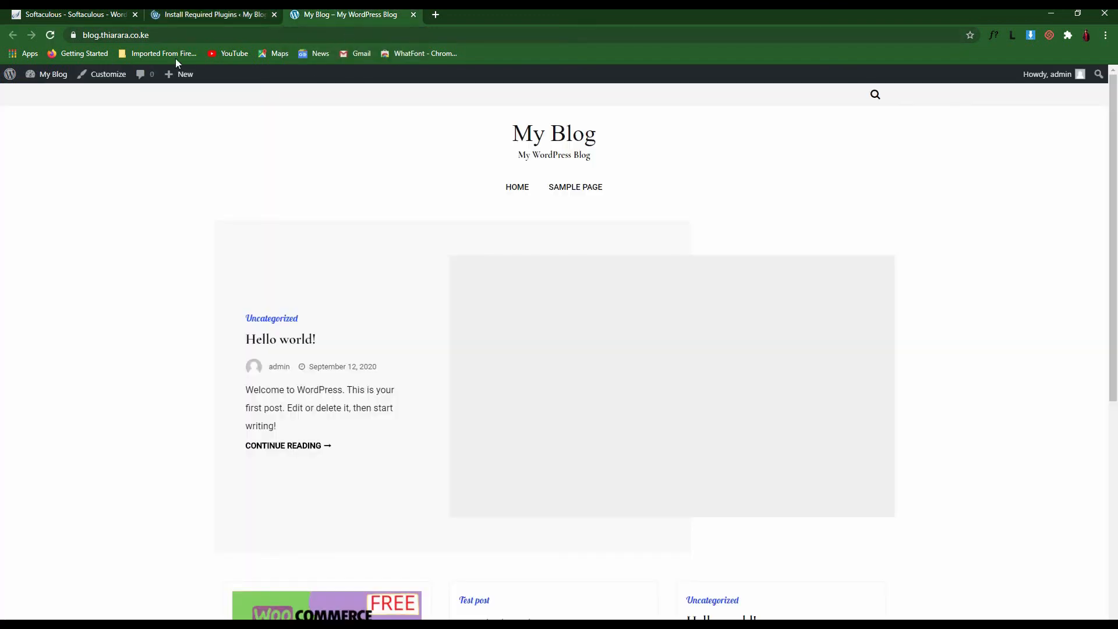
# Reload and browse the blog front page in OceanWP, then return to the Ocean Extra install results
pyautogui.click(50, 36)
pyautogui.scroll(-5, 675, 432)
pyautogui.scroll(-2, 727, 451)
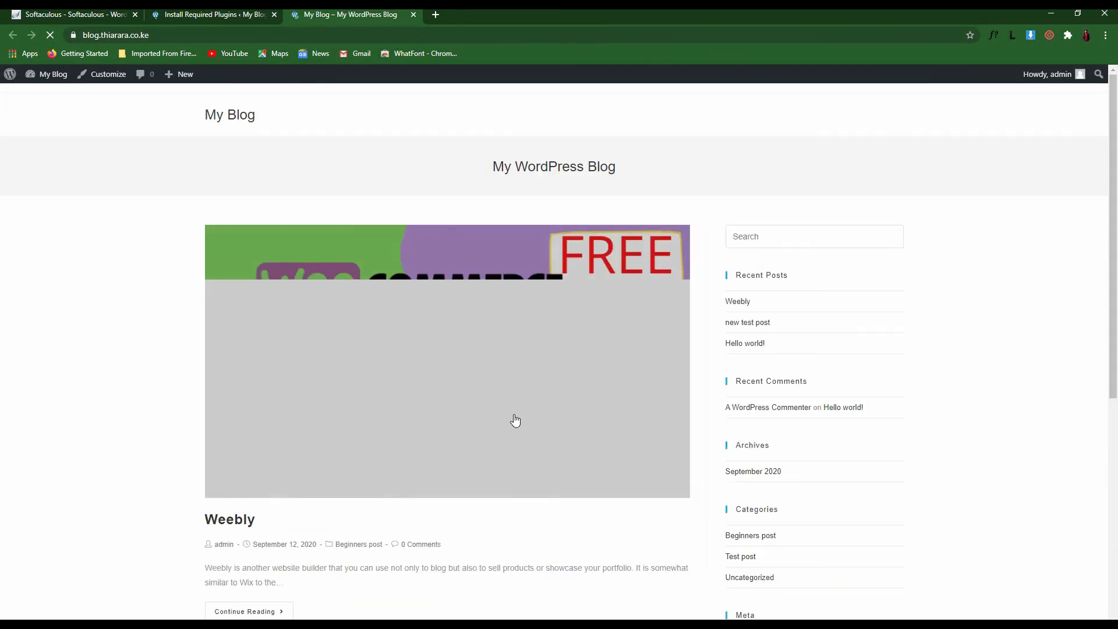
pyautogui.scroll(-4, 287, 387)
pyautogui.scroll(4, 582, 484)
pyautogui.scroll(-1, 418, 410)
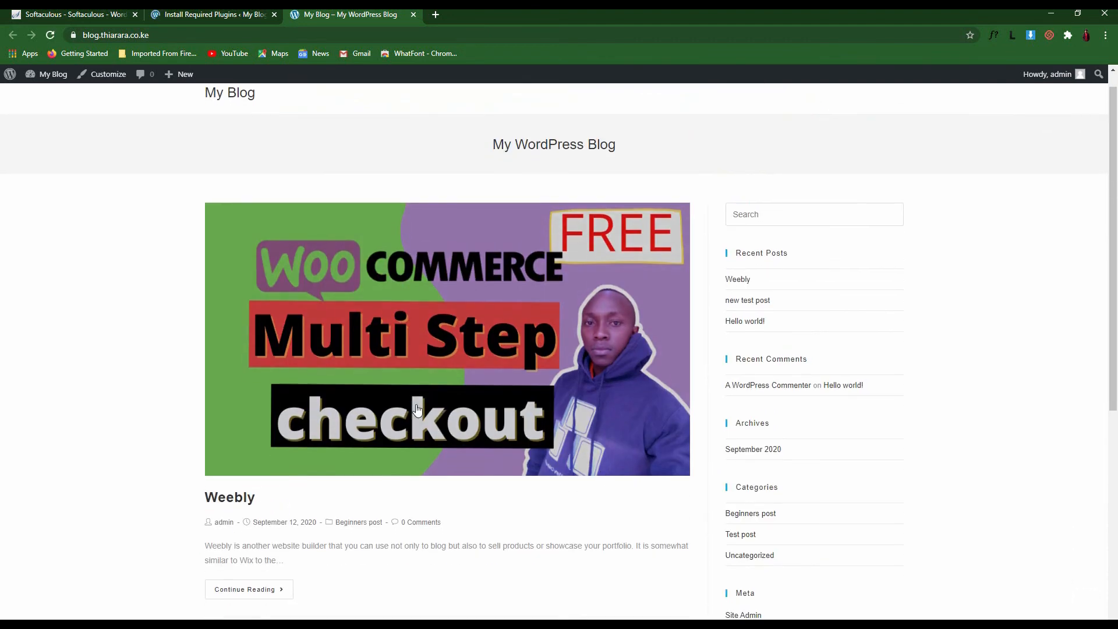
pyautogui.scroll(-6, 417, 410)
pyautogui.scroll(7, 695, 460)
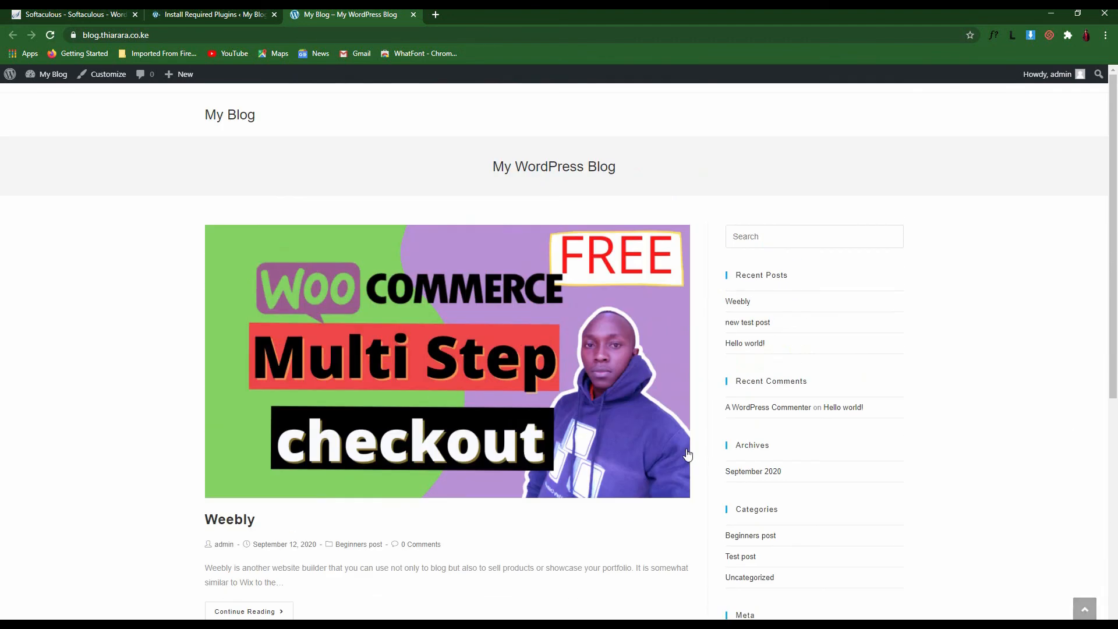
pyautogui.scroll(-7, 607, 420)
pyautogui.scroll(7, 292, 185)
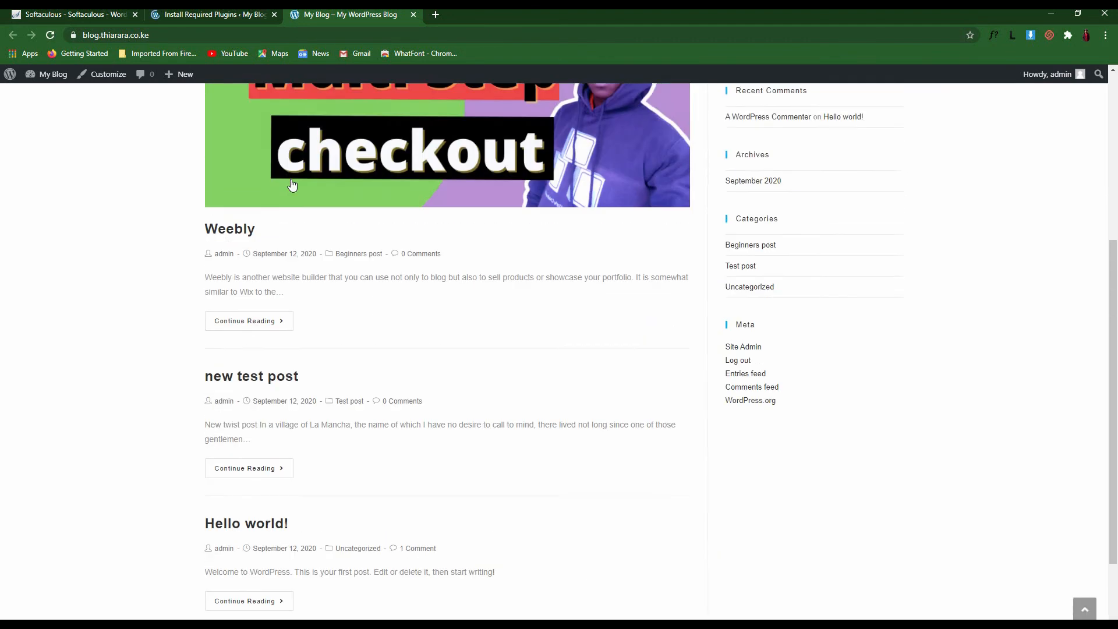
pyautogui.click(204, 14)
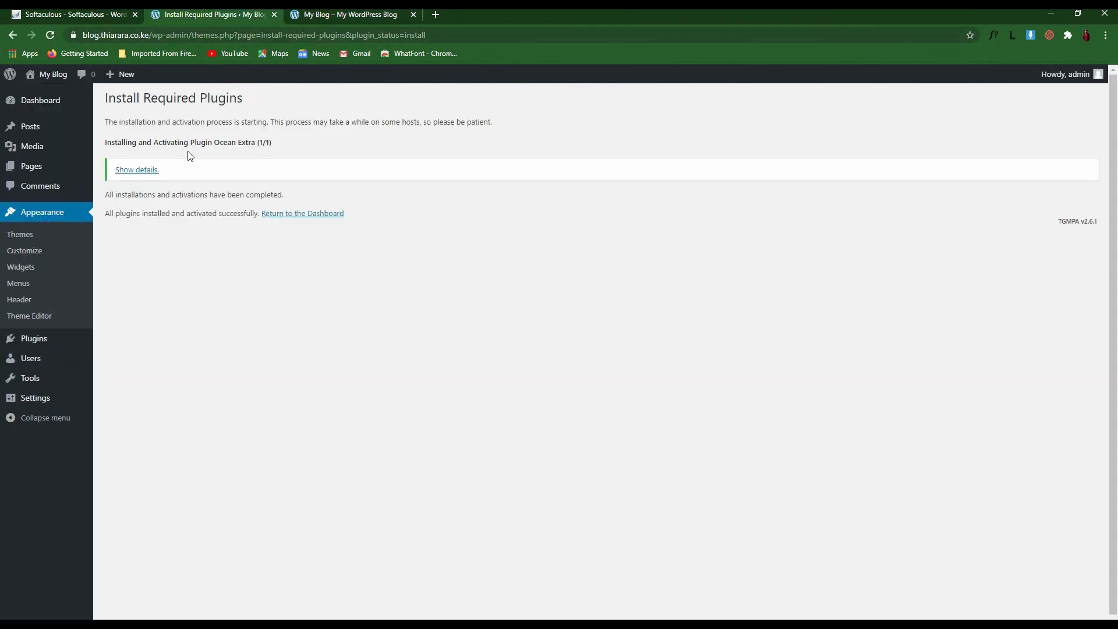
# Check the Ocean Extra installation status line, then go to Appearance > Themes
pyautogui.moveTo(106, 143); pyautogui.dragTo(208, 143)
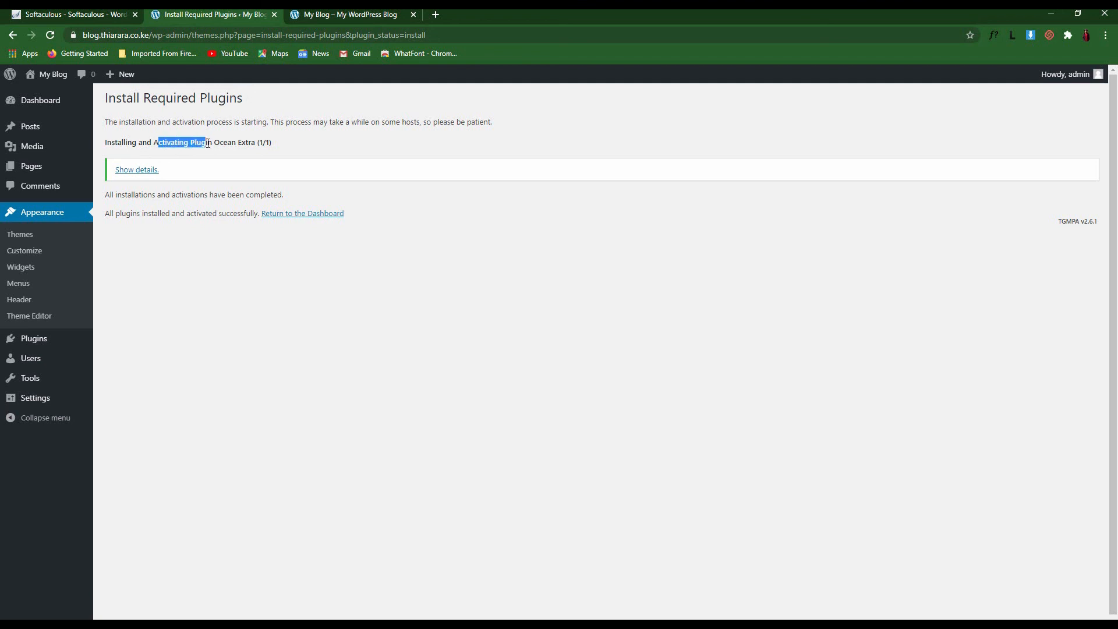
pyautogui.click(297, 148)
pyautogui.click(29, 238)
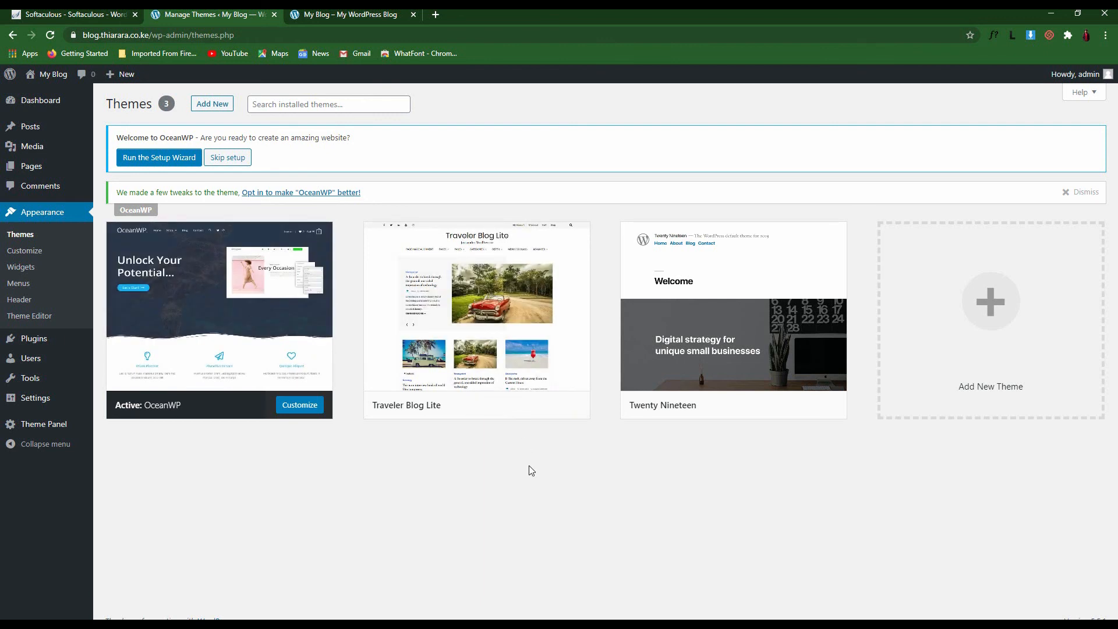
# Open the Customizer in a new tab, view the installed themes list, and return to the main panel
pyautogui.rightClick(19, 252)
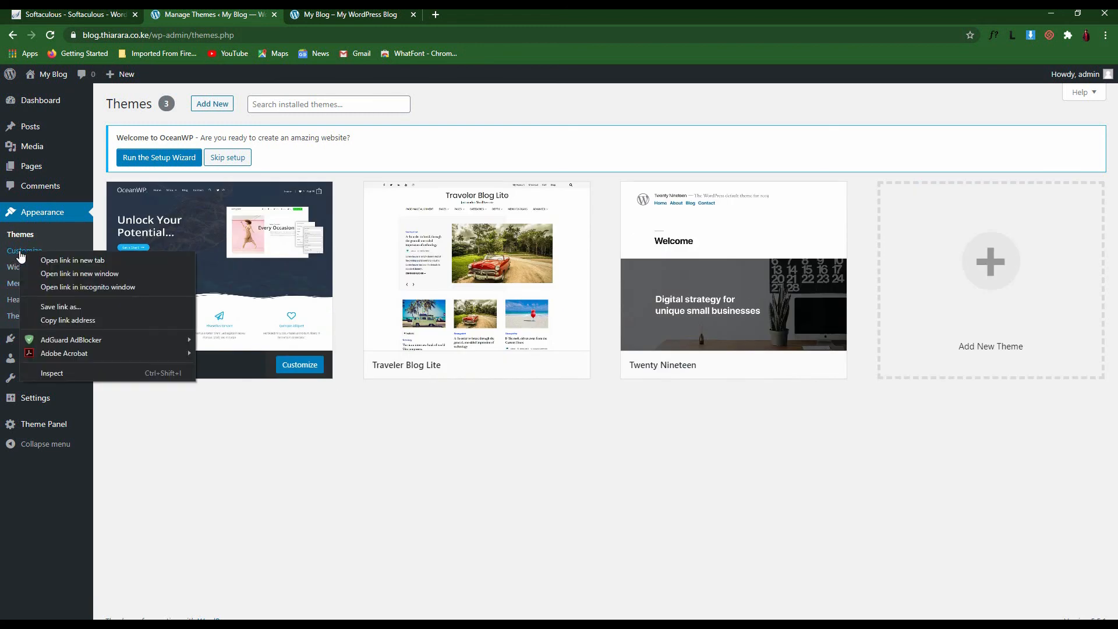
pyautogui.click(75, 260)
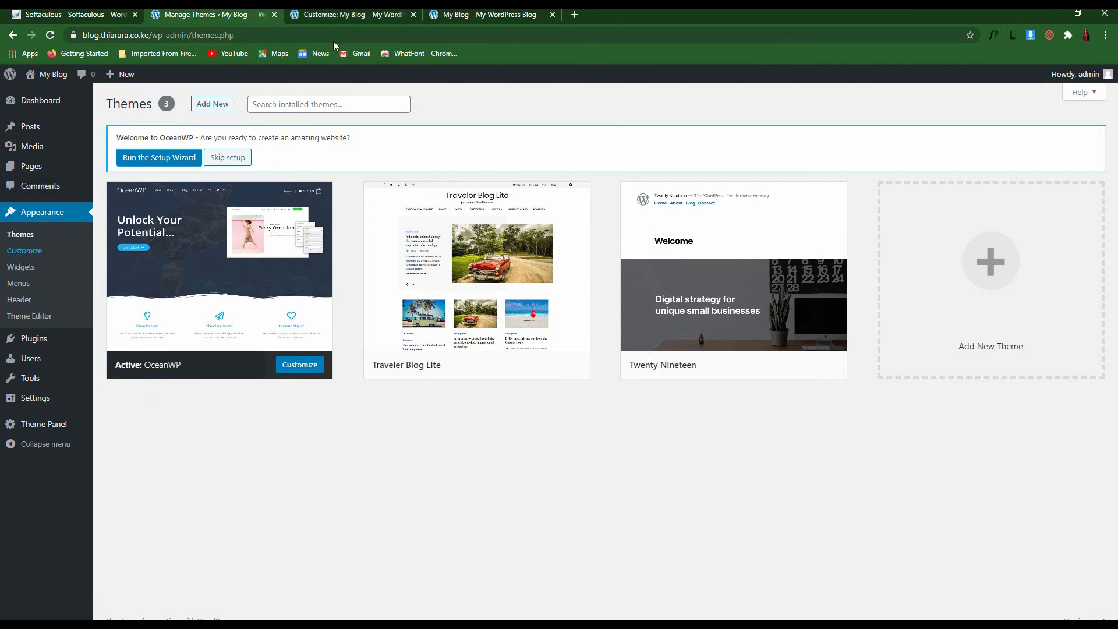
pyautogui.click(344, 14)
pyautogui.scroll(-4, 574, 249)
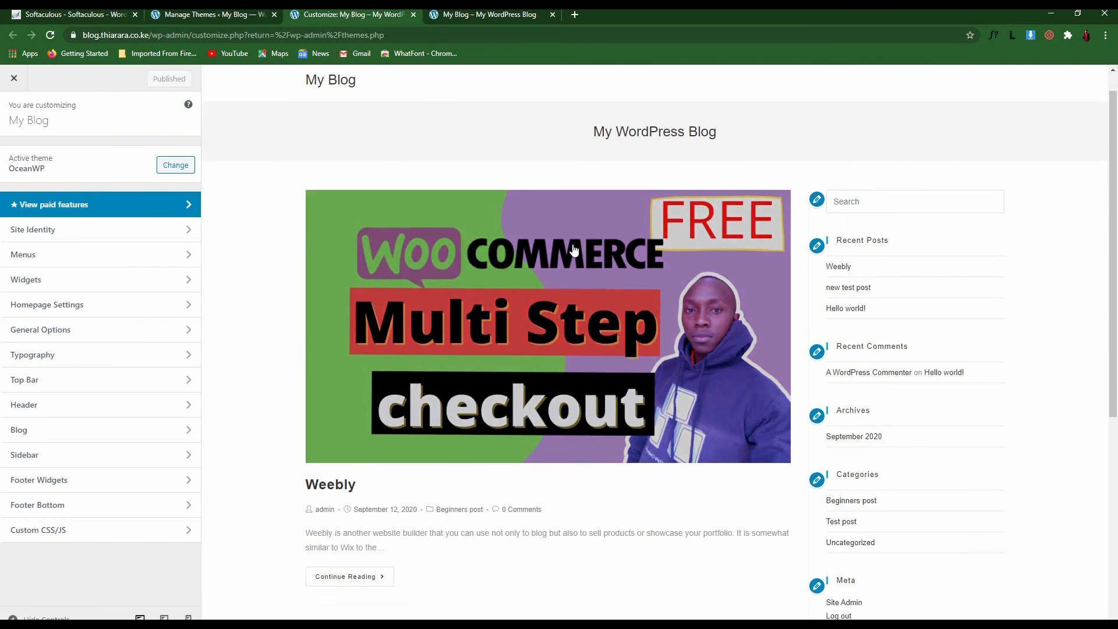
pyautogui.scroll(-3, 449, 360)
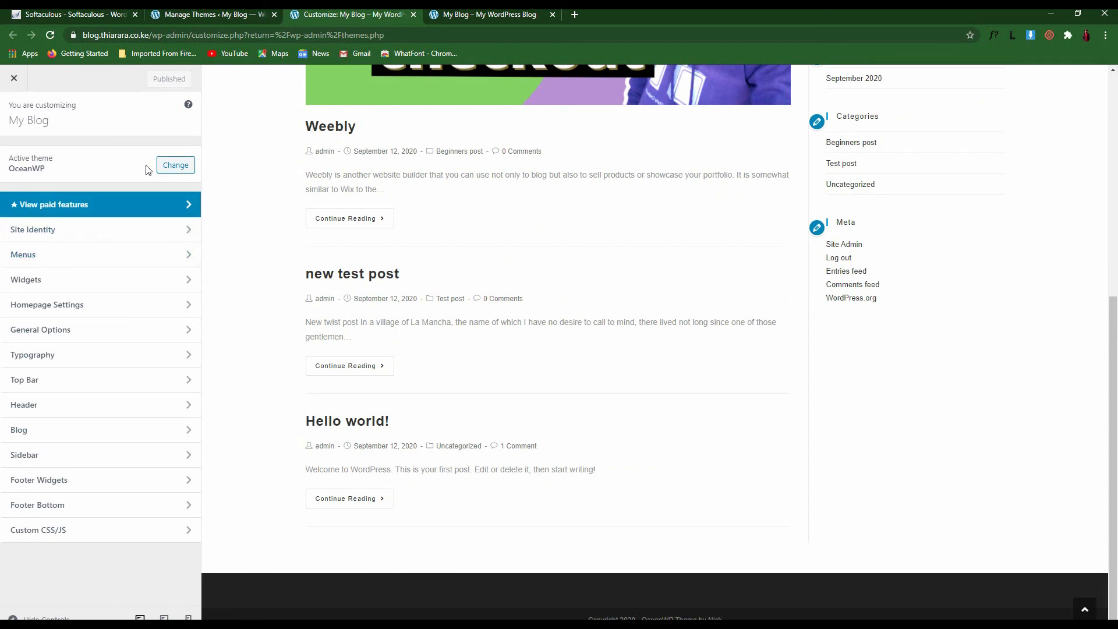
pyautogui.click(176, 167)
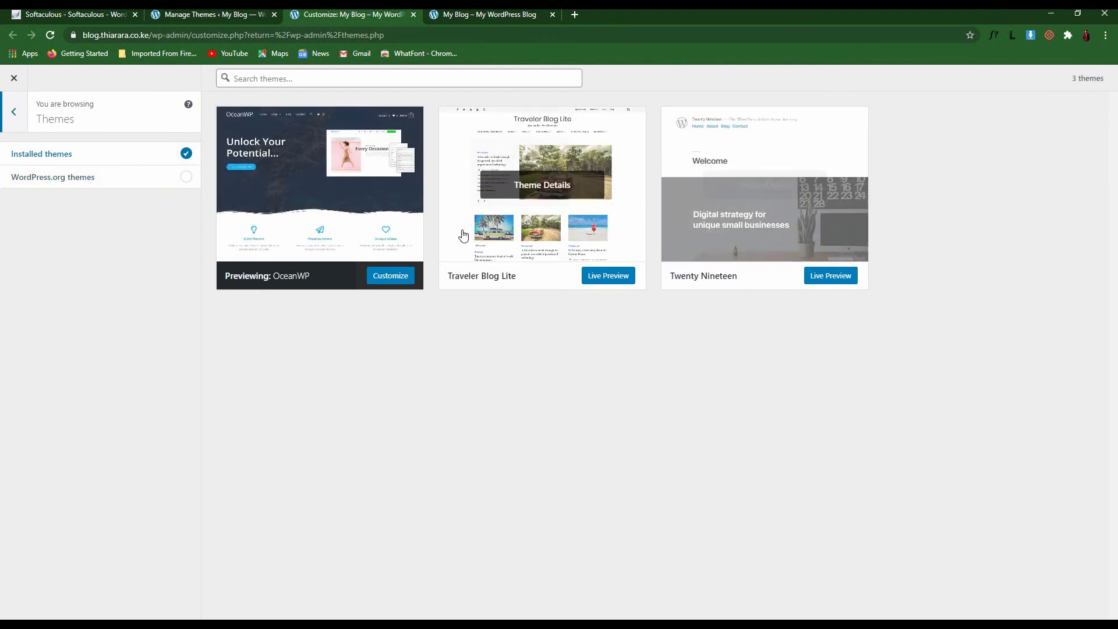
pyautogui.click(12, 113)
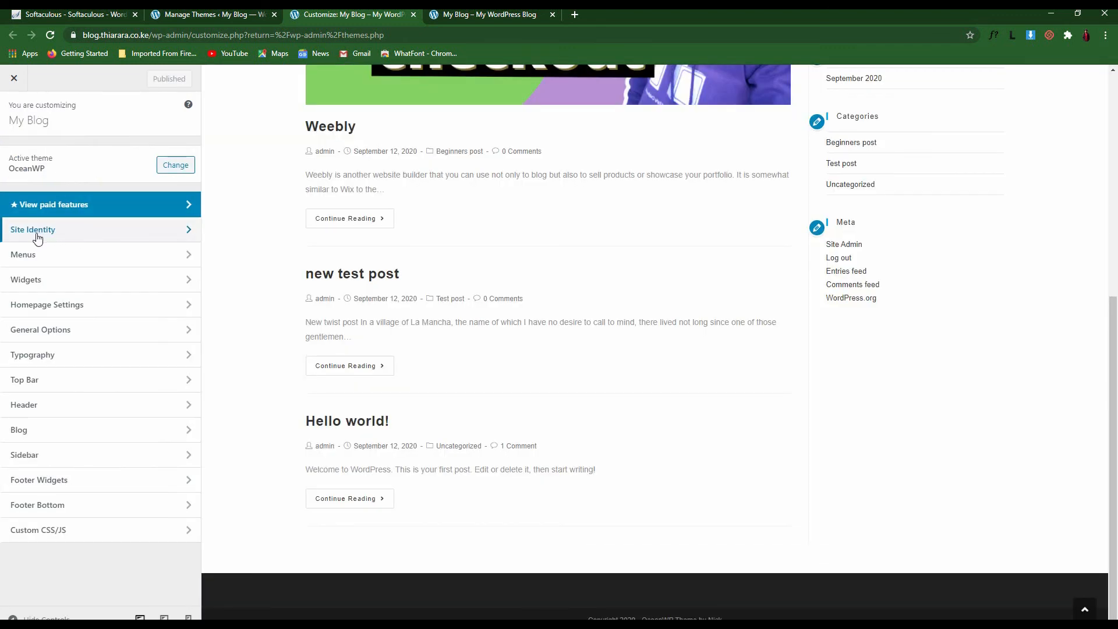
# In Site Identity, replace the site title 'My Blog' with 'Thiarara'
pyautogui.click(56, 235)
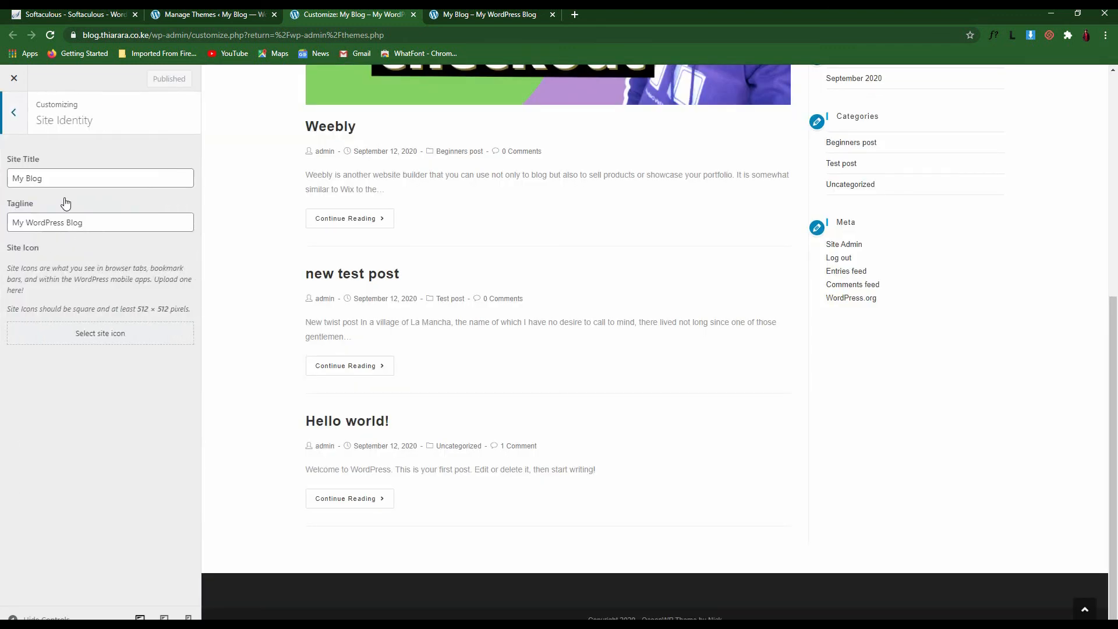
pyautogui.click(55, 179)
pyautogui.tripleClick(55, 179)
pyautogui.scroll(7, 314, 268)
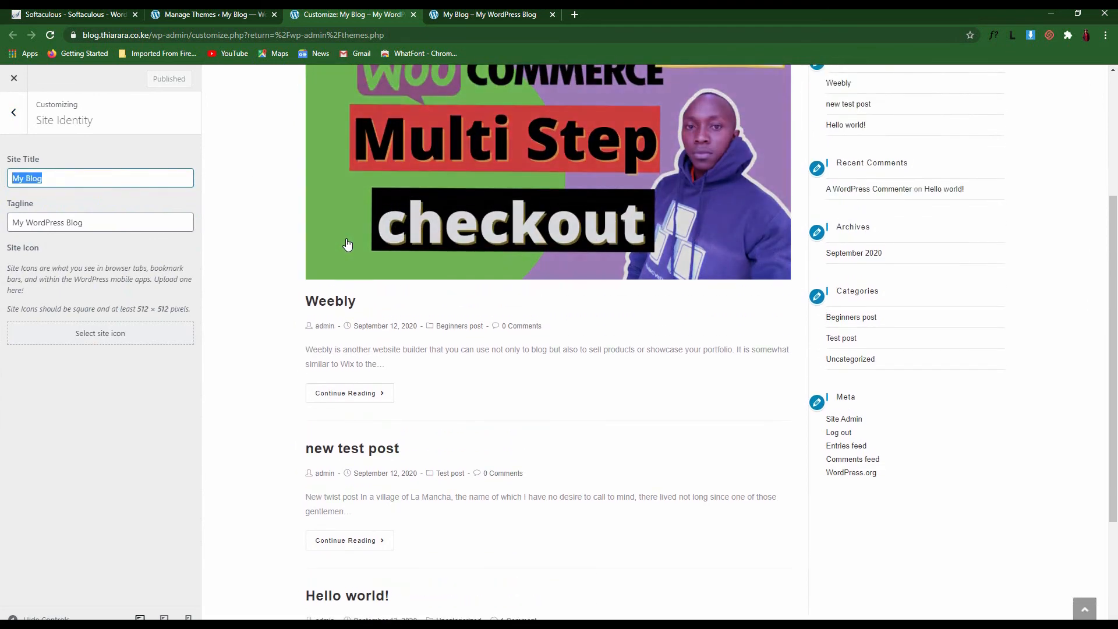
pyautogui.moveTo(360, 107); pyautogui.dragTo(274, 115)
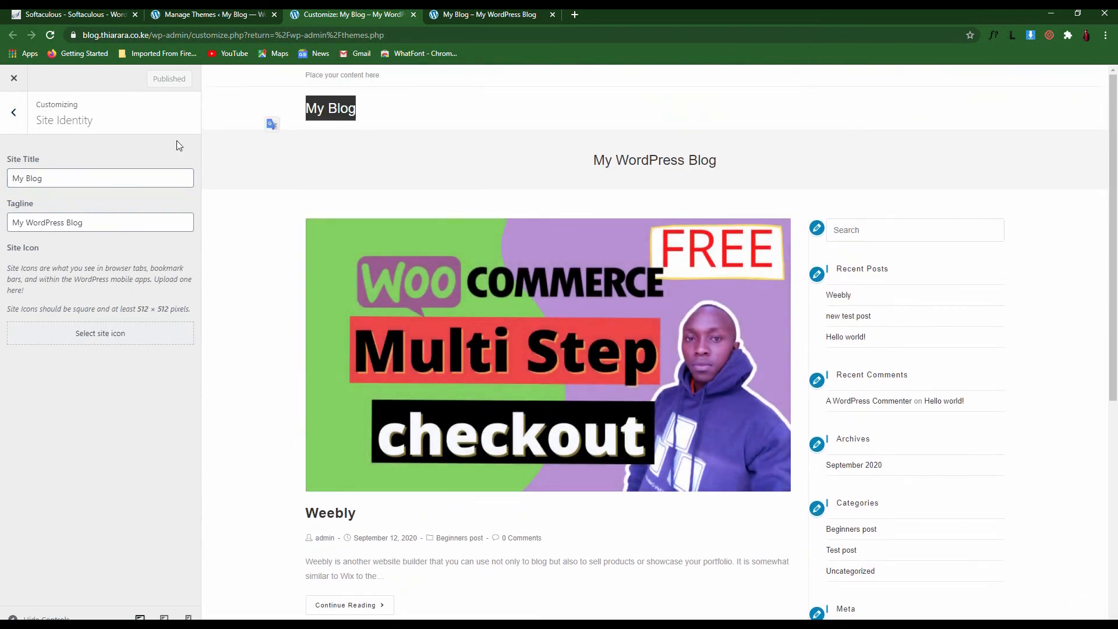
pyautogui.moveTo(83, 183); pyautogui.dragTo(1, 174)
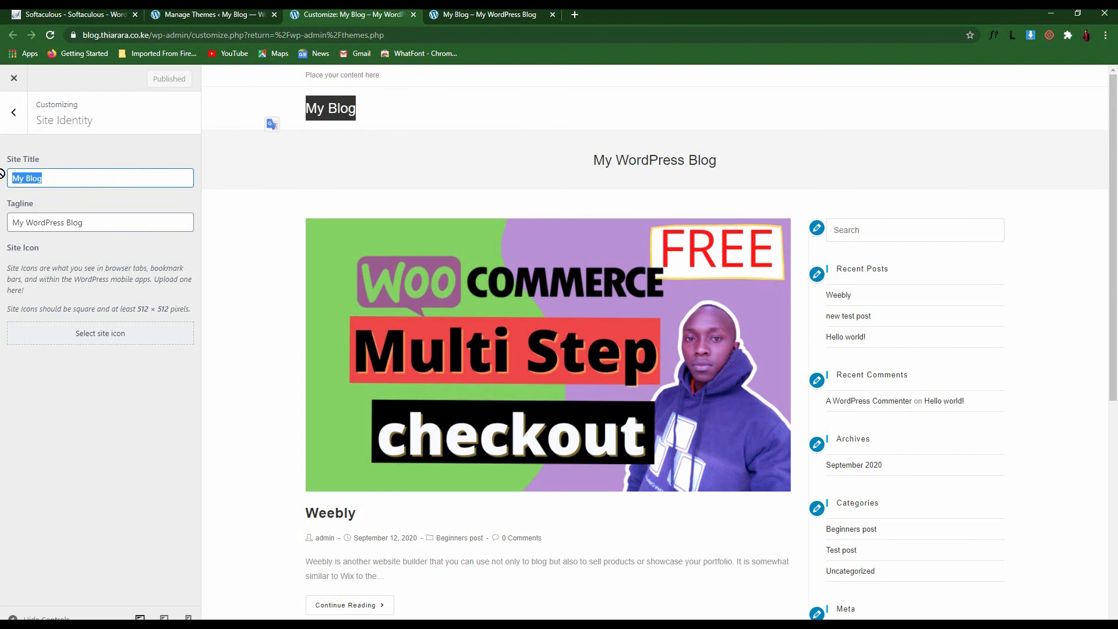
pyautogui.write('Thia')
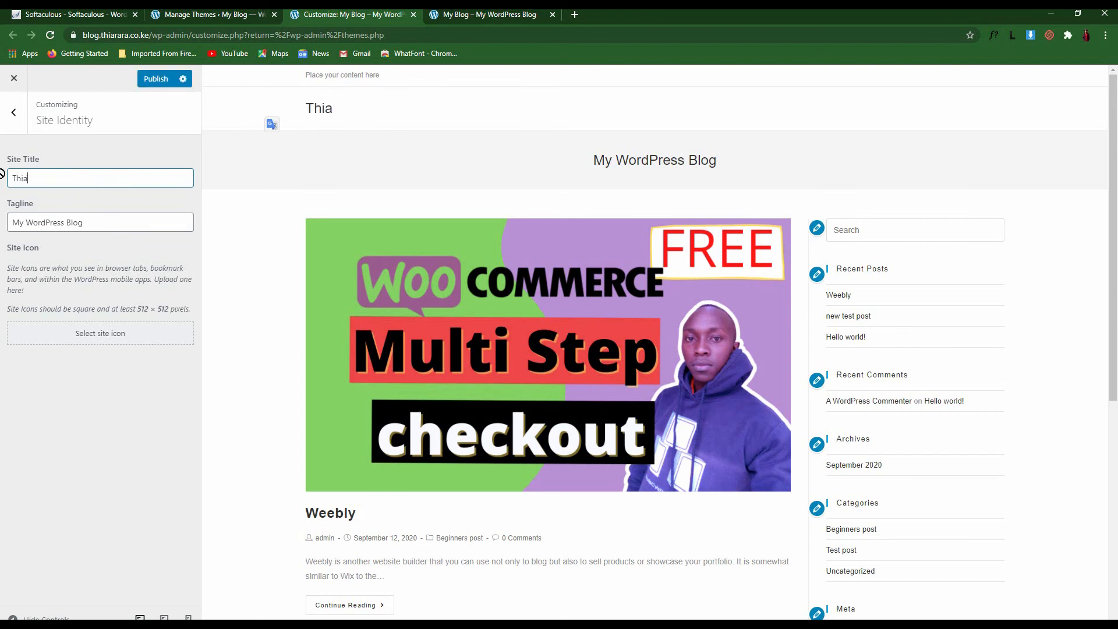
pyautogui.write('rara')
# Replace the old tagline with the text 'for bigginers'
pyautogui.click(95, 228)
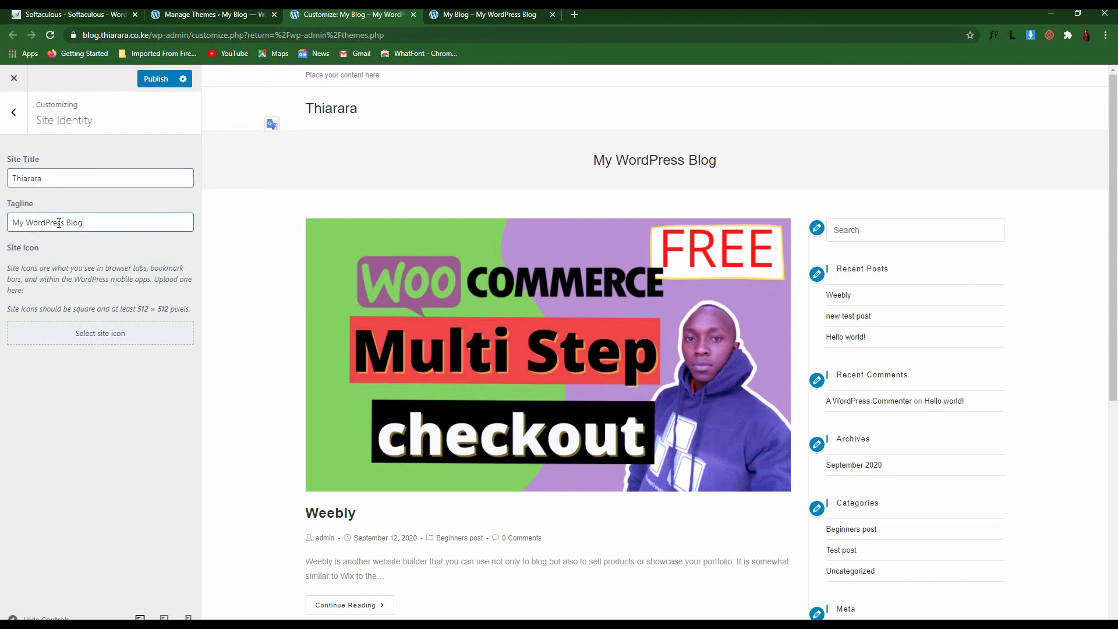
pyautogui.hotkey('ctrl', 'a')
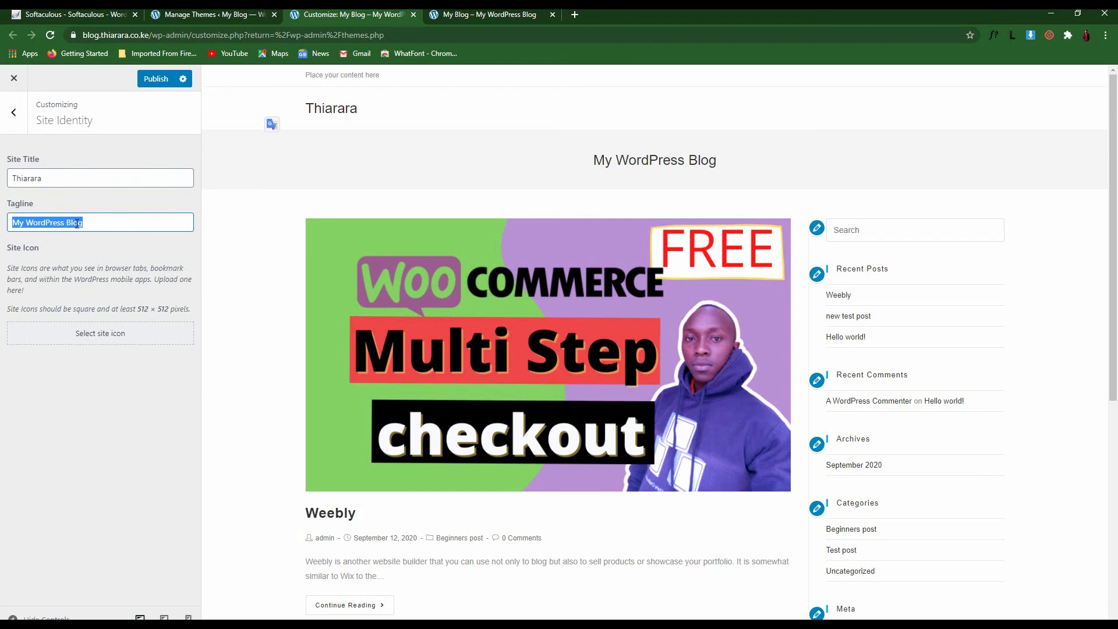
pyautogui.write('for bigginers')
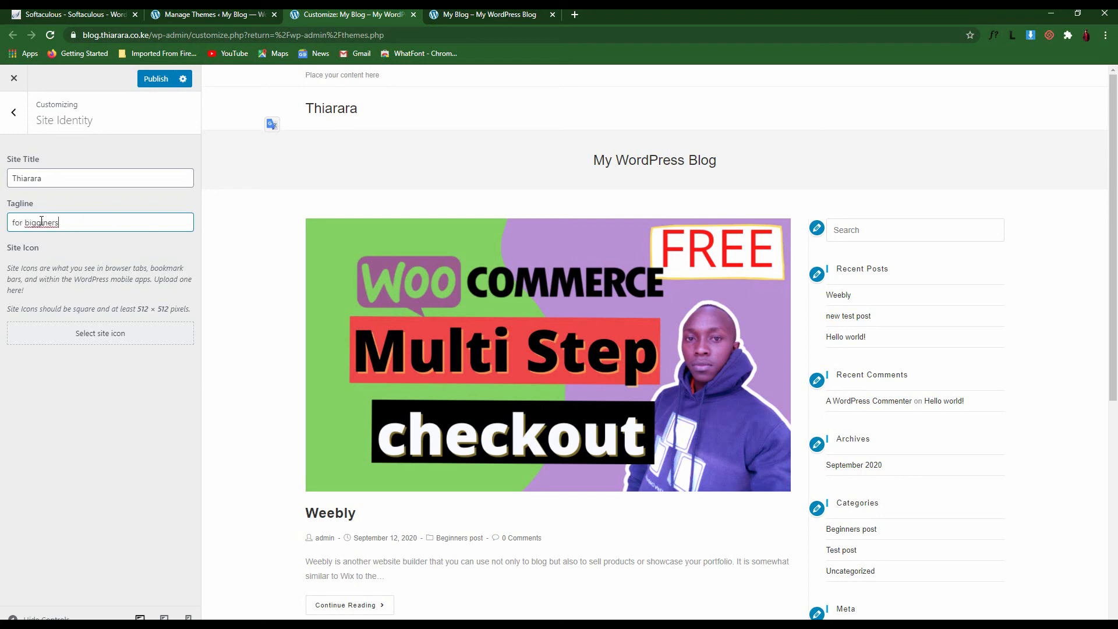
# Correct the tagline spelling to 'for beginners' and open the thiarara.co.ke site for reference
pyautogui.rightClick(41, 222)
pyautogui.click(68, 229)
pyautogui.click(575, 15)
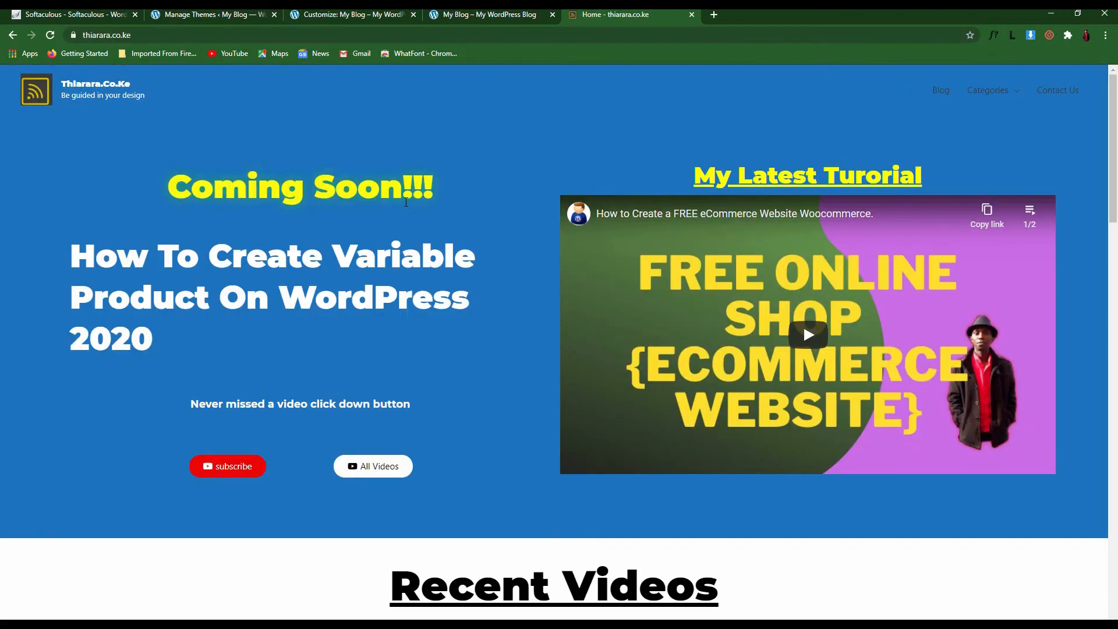
pyautogui.scroll(-10, 406, 202)
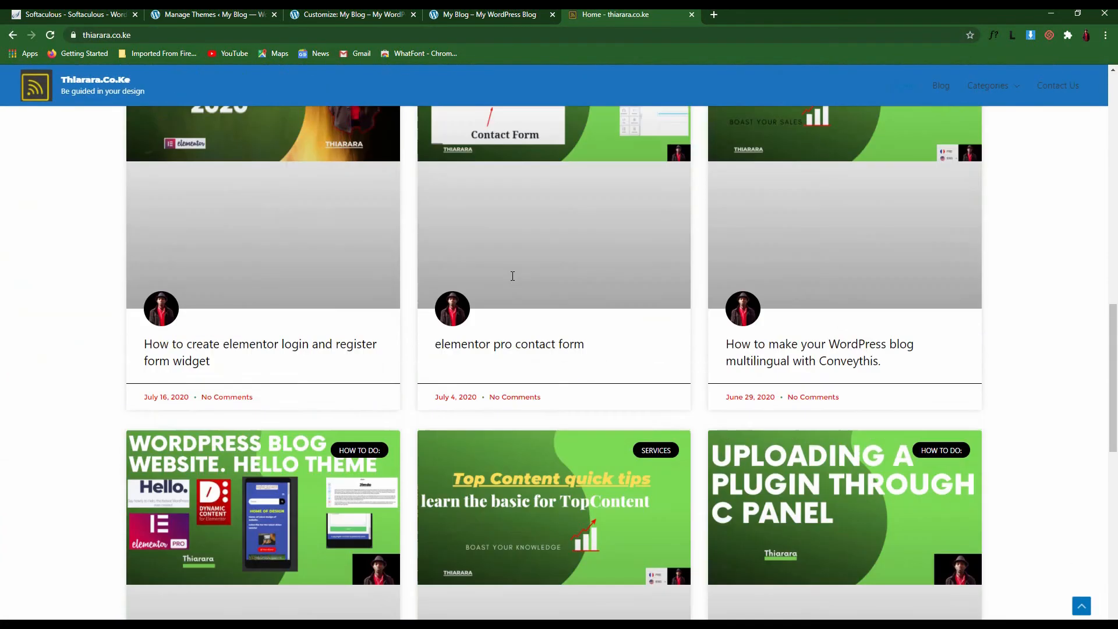
pyautogui.scroll(5, 512, 276)
pyautogui.scroll(7, 512, 276)
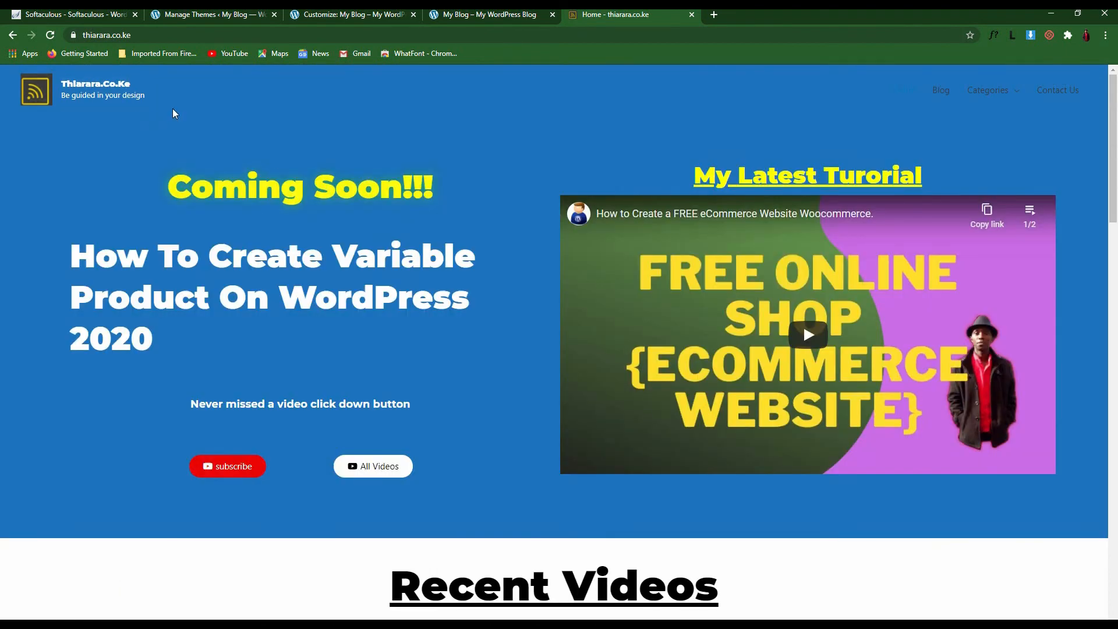
# Compare the Customizer's site title and tagline with those on thiarara.co.ke, switching between tabs
pyautogui.moveTo(85, 99); pyautogui.dragTo(64, 99)
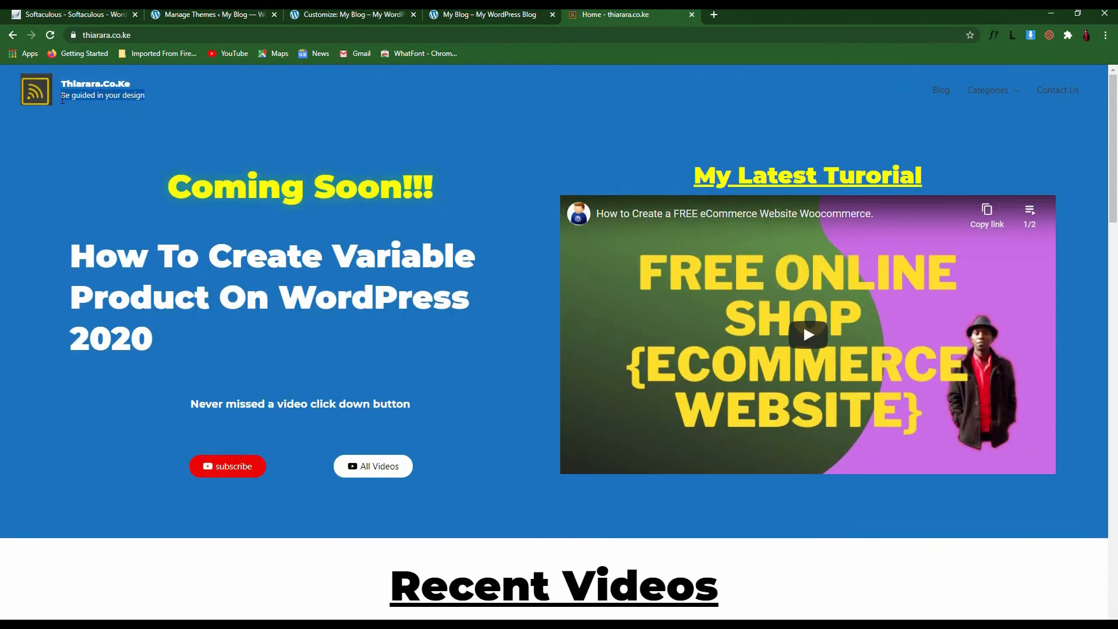
pyautogui.click(140, 107)
pyautogui.moveTo(145, 84); pyautogui.dragTo(76, 81)
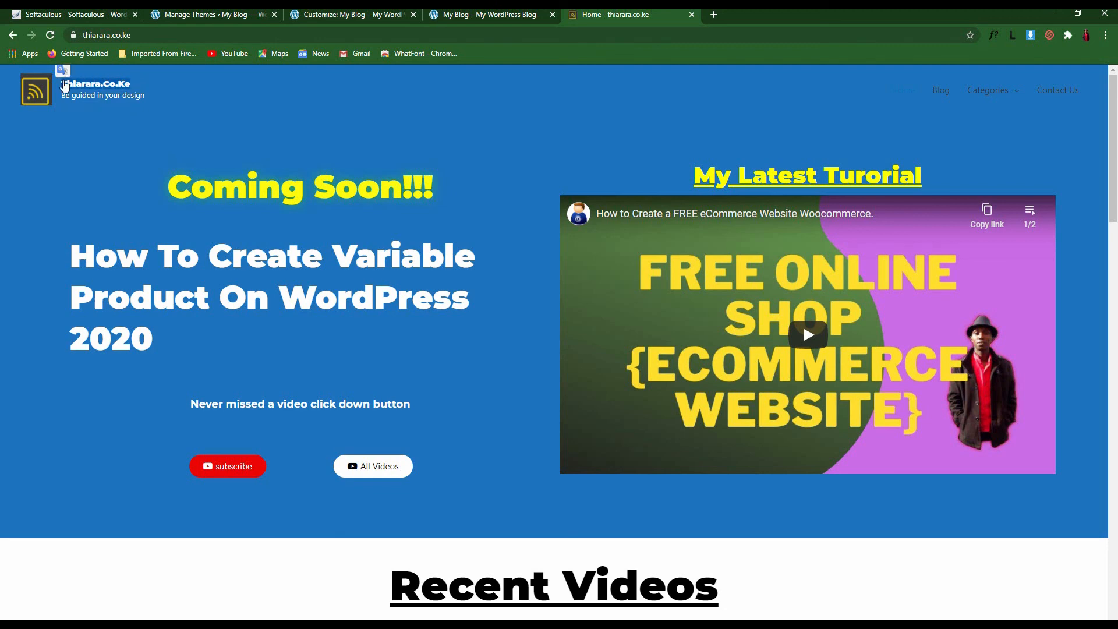
pyautogui.click(326, 14)
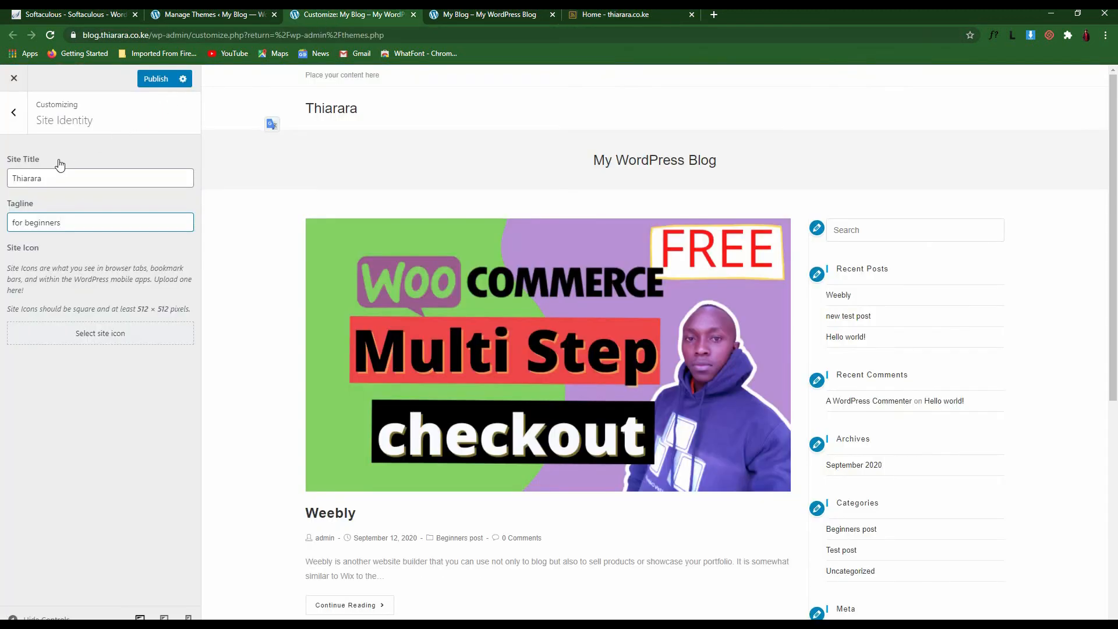
pyautogui.moveTo(55, 162); pyautogui.dragTo(448, 28)
pyautogui.click(600, 13)
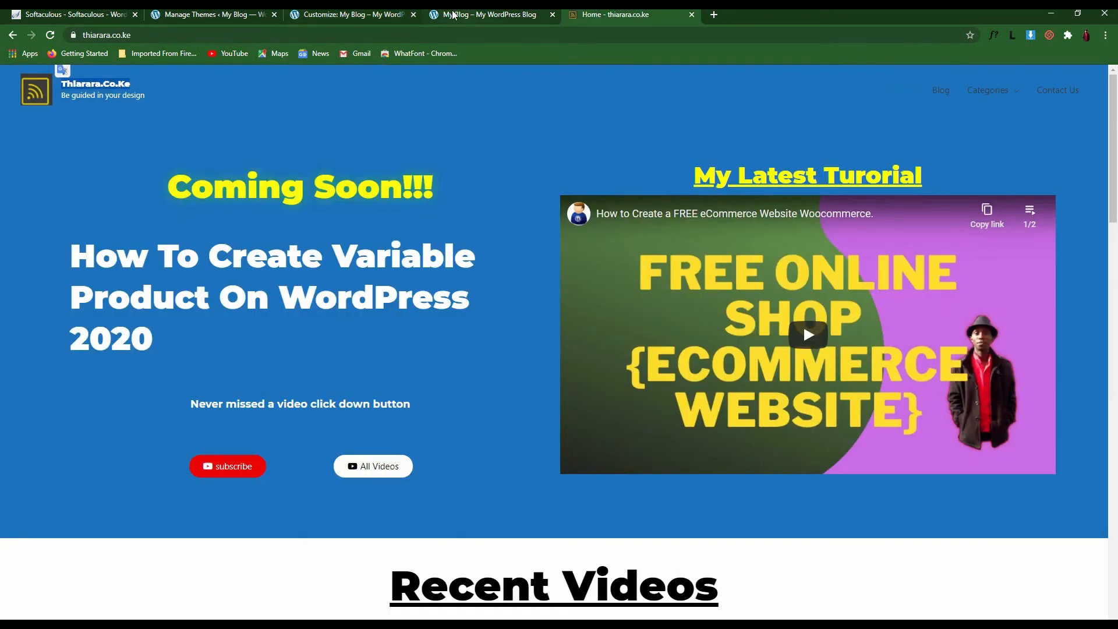
pyautogui.click(334, 16)
pyautogui.moveTo(22, 211); pyautogui.dragTo(66, 185)
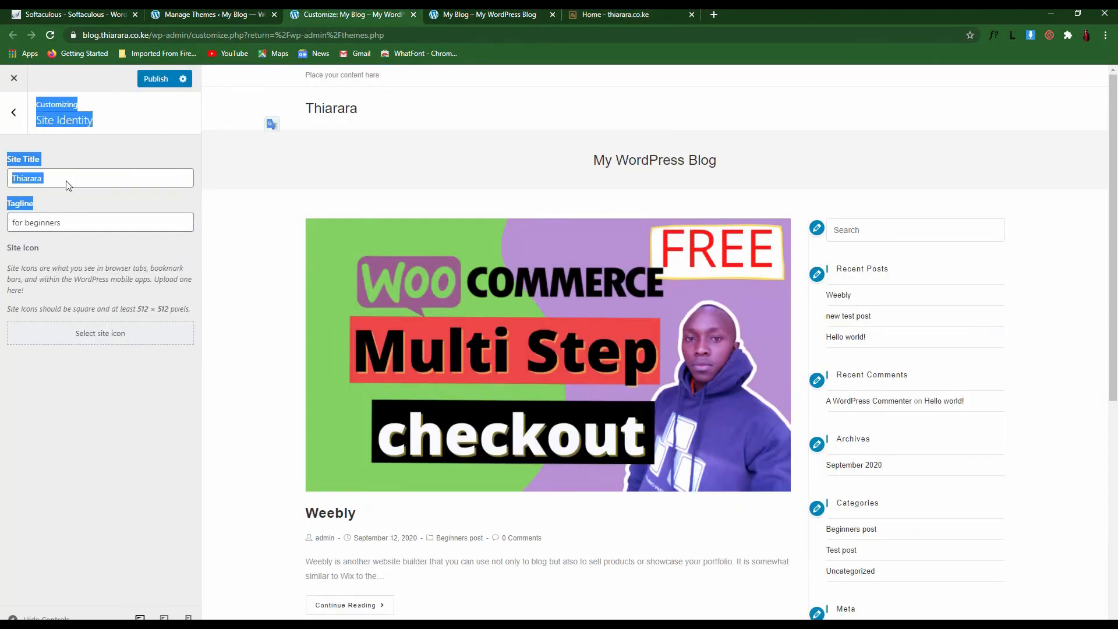
pyautogui.click(615, 14)
pyautogui.moveTo(141, 102); pyautogui.dragTo(57, 103)
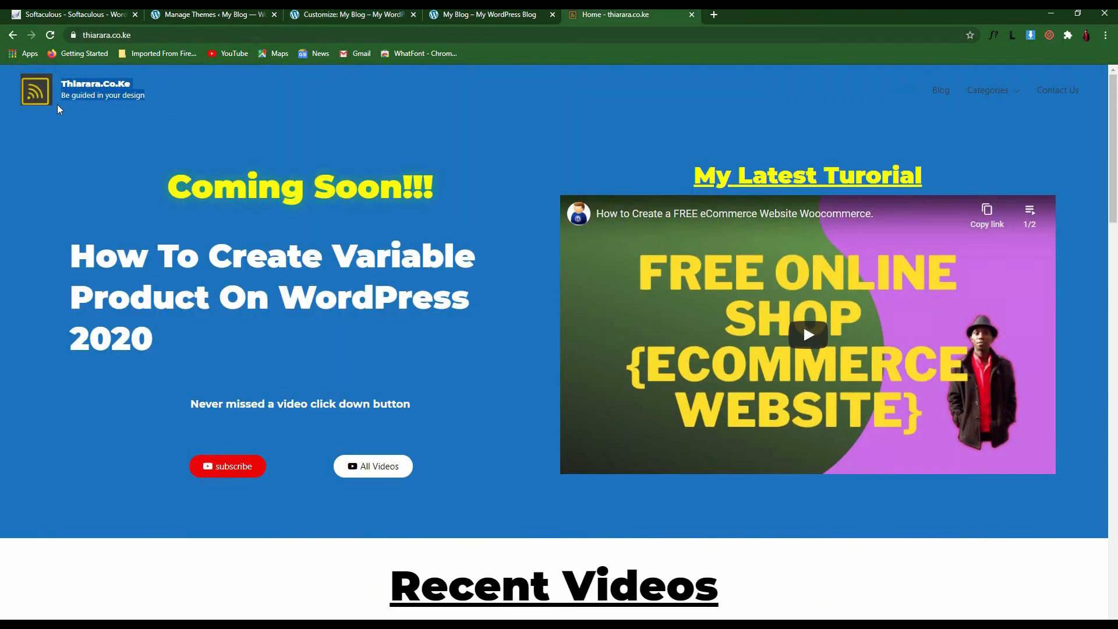
pyautogui.click(130, 121)
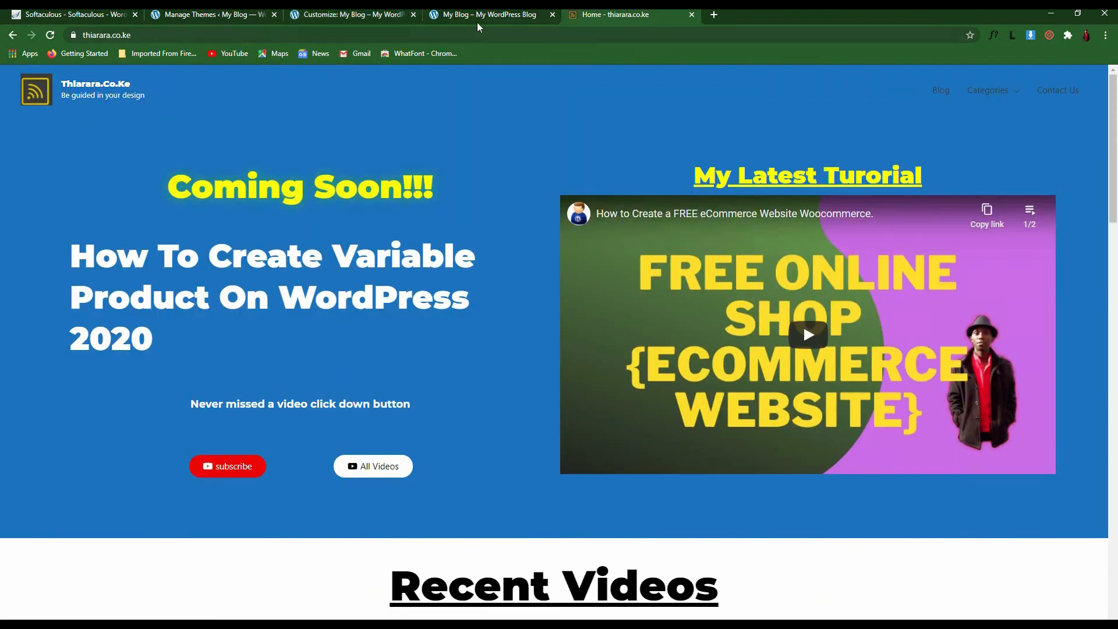
pyautogui.click(369, 15)
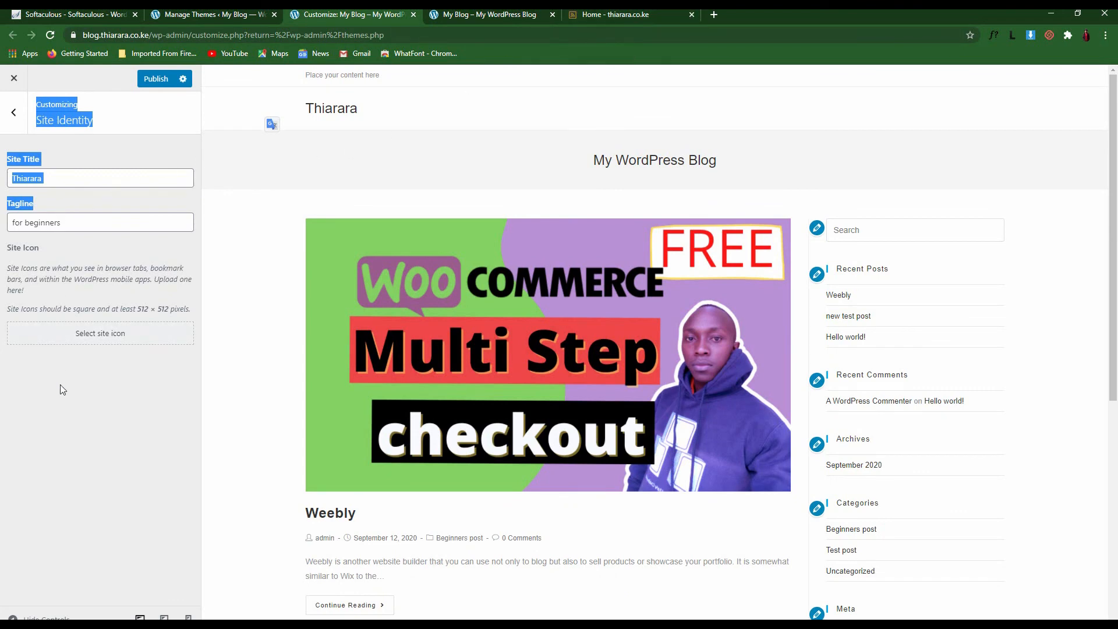
# Choose the scooter-rider illustration as the site icon image
pyautogui.click(115, 161)
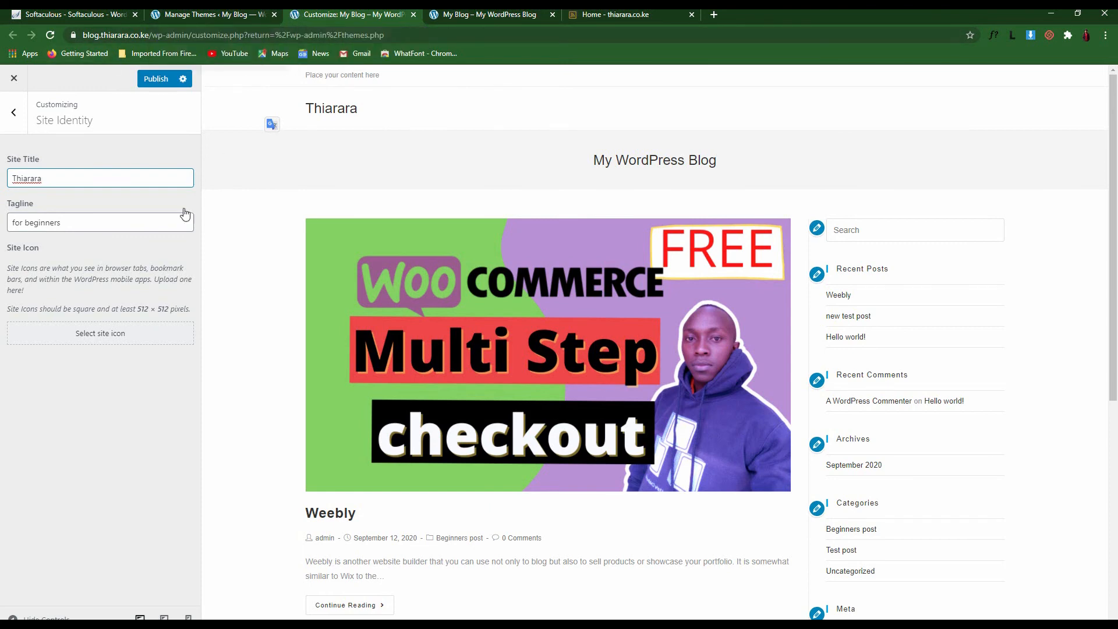
pyautogui.click(107, 337)
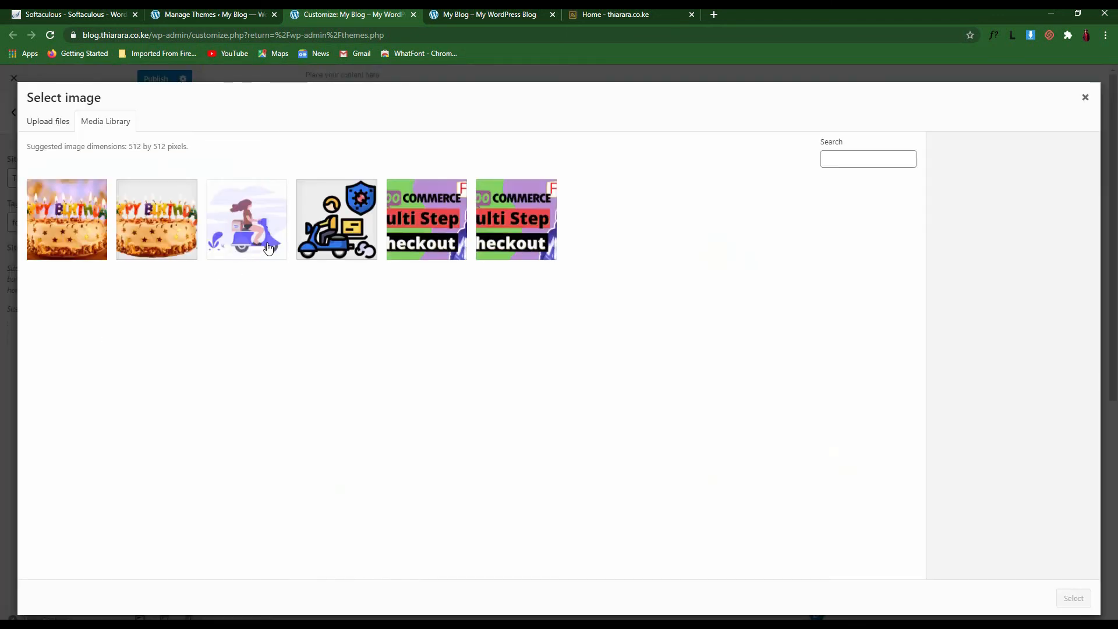
pyautogui.click(259, 242)
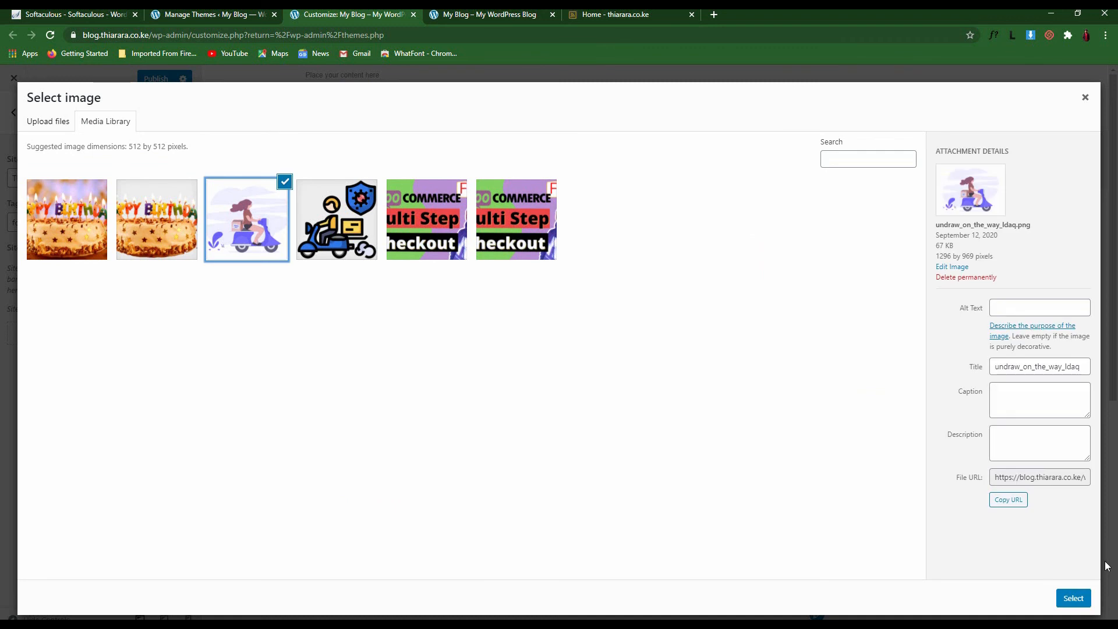
pyautogui.click(1074, 598)
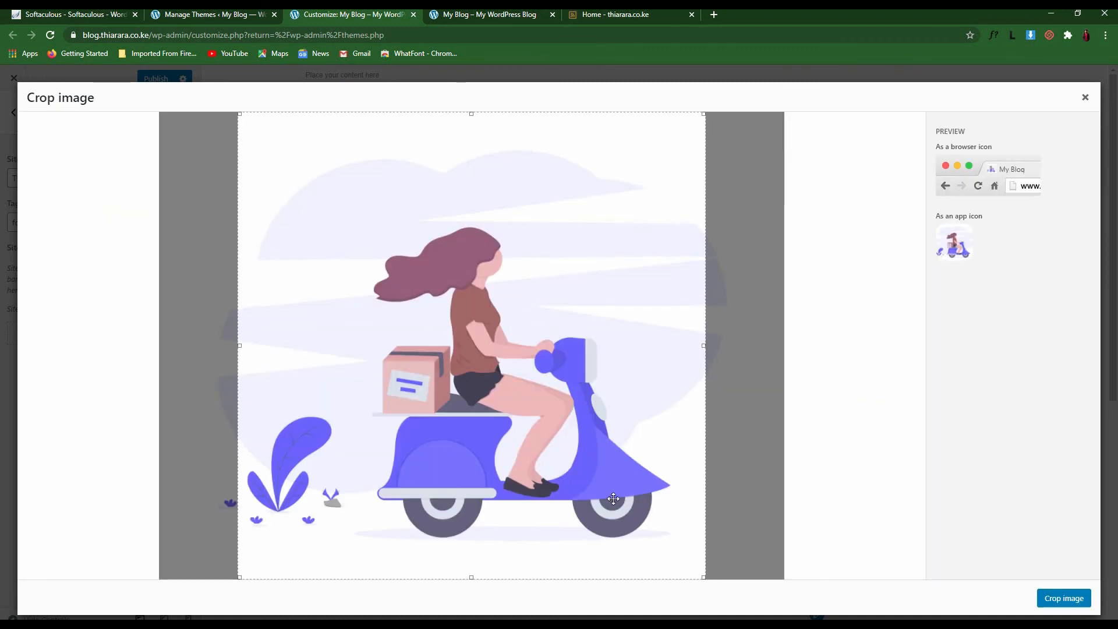
# Tighten the crop square around the scooter rider and apply the crop
pyautogui.moveTo(471, 577); pyautogui.dragTo(506, 323)
pyautogui.moveTo(444, 262); pyautogui.dragTo(498, 247)
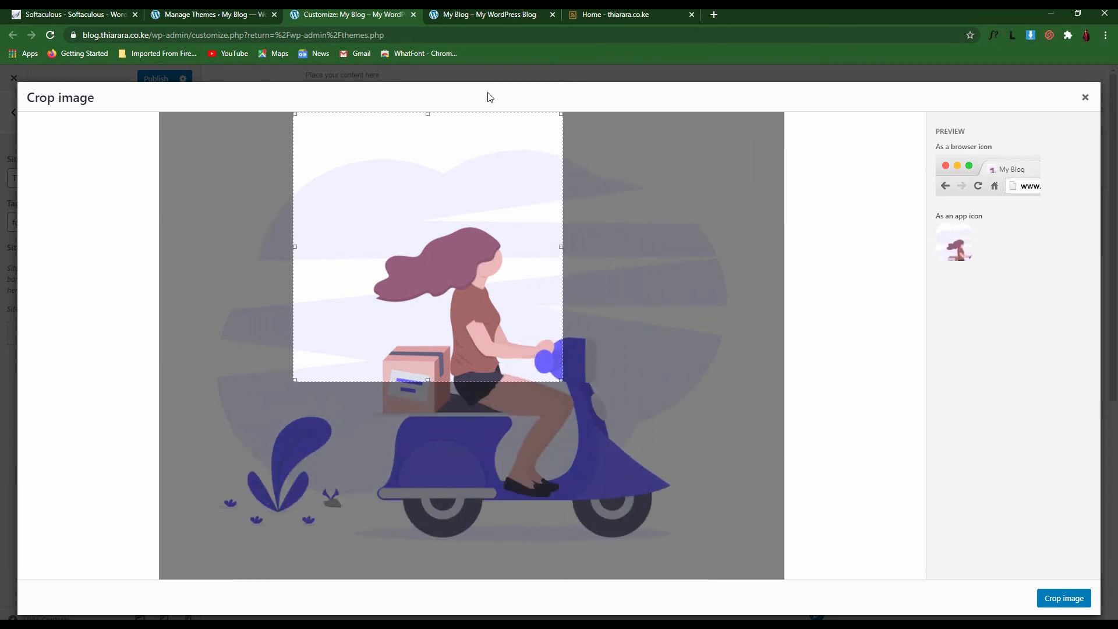
pyautogui.doubleClick(428, 119)
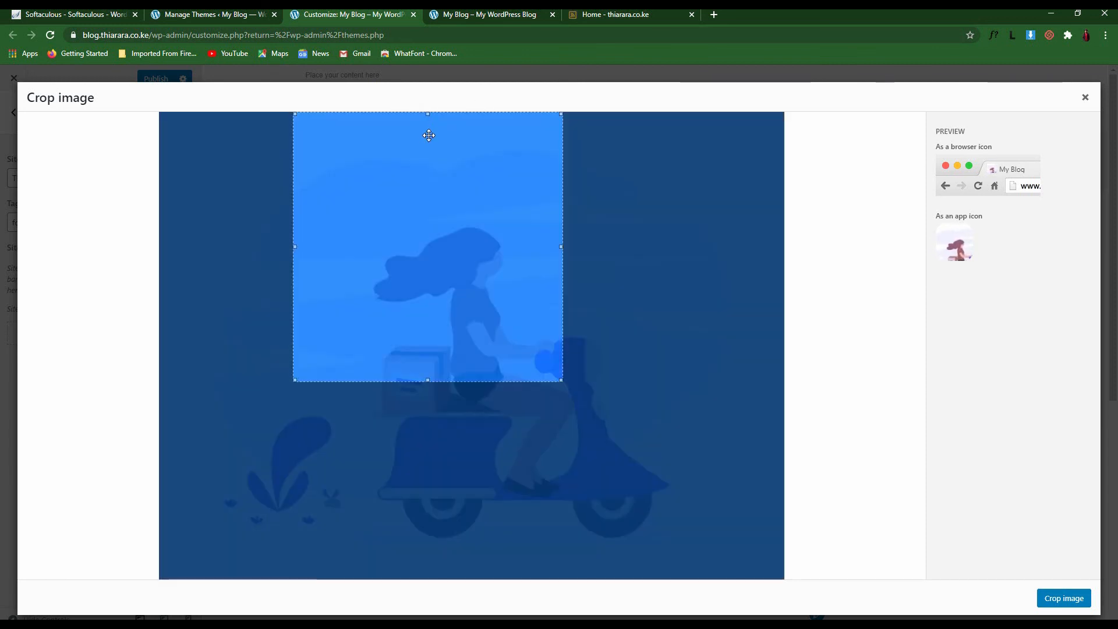
pyautogui.click(529, 171)
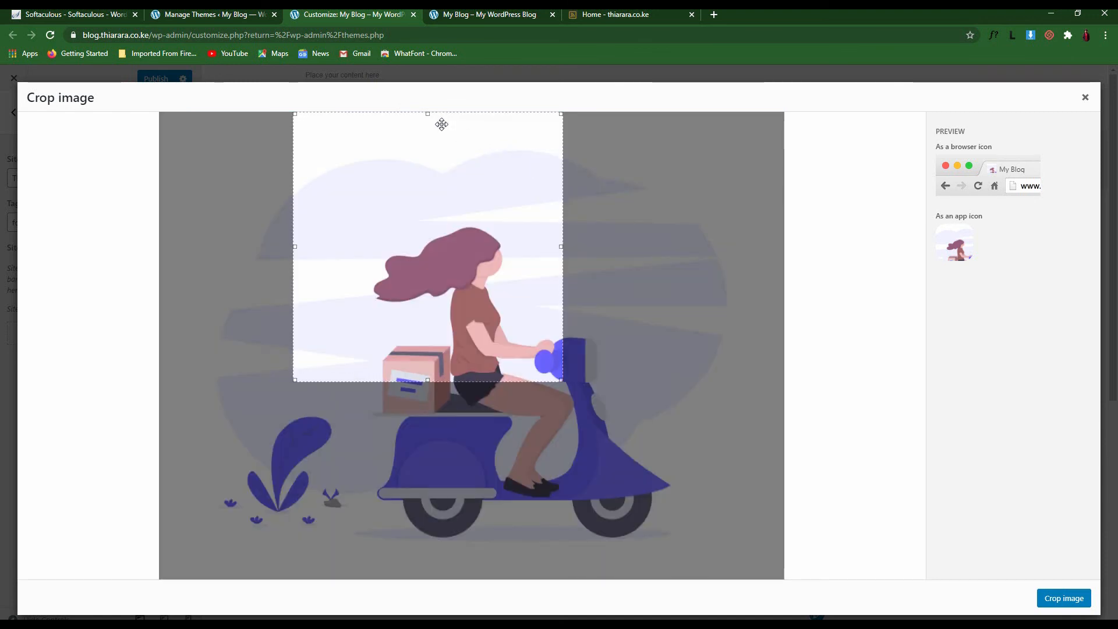
pyautogui.moveTo(427, 113); pyautogui.dragTo(428, 135)
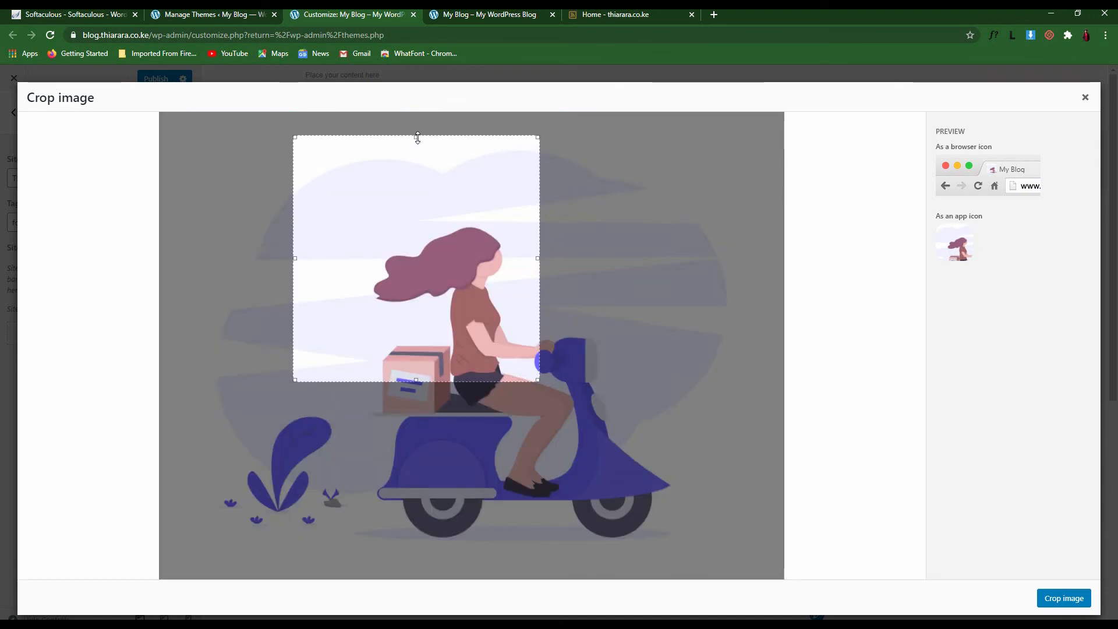
pyautogui.moveTo(444, 208); pyautogui.dragTo(472, 211)
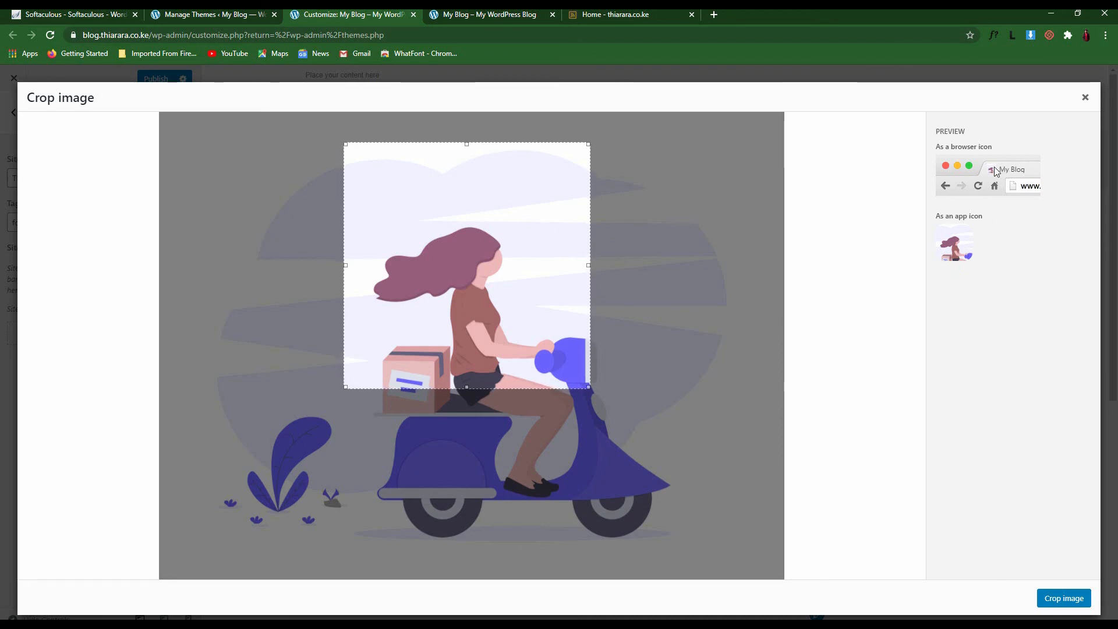
pyautogui.click(1066, 602)
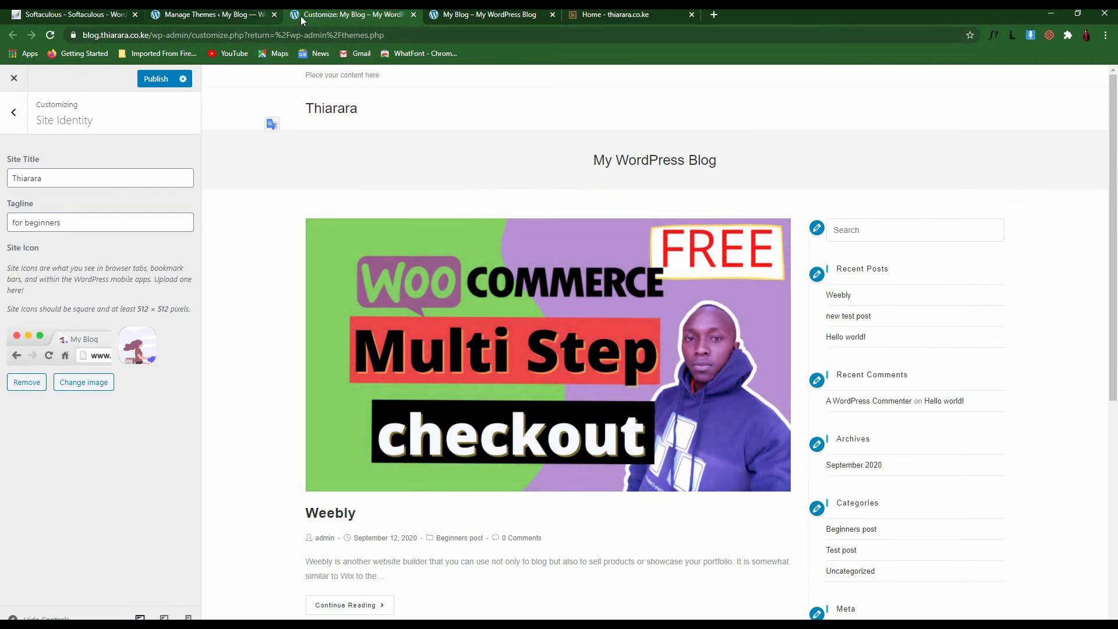
# Publish the changes, confirm the live tab reads 'Thiarara – for beginners', then return to the Customizer sections
pyautogui.click(154, 80)
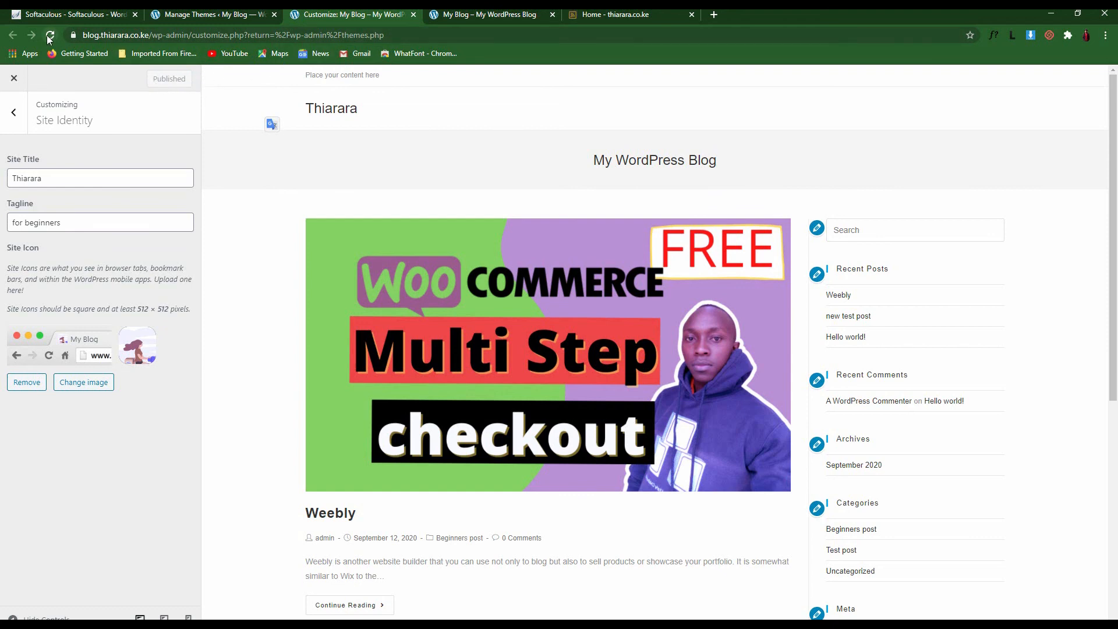
pyautogui.click(460, 14)
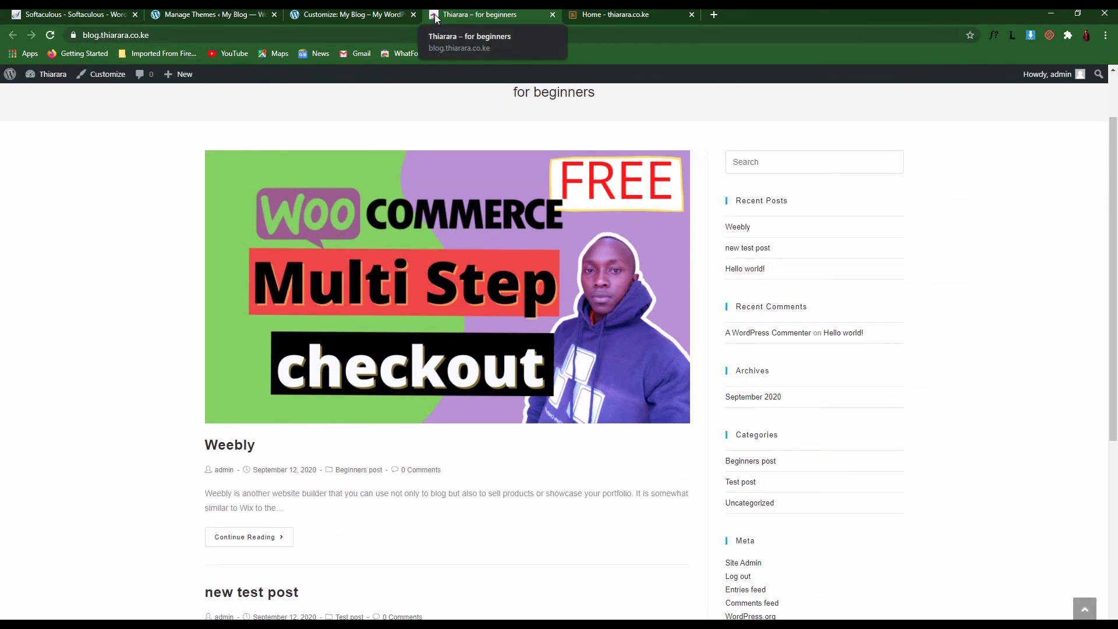
pyautogui.click(362, 14)
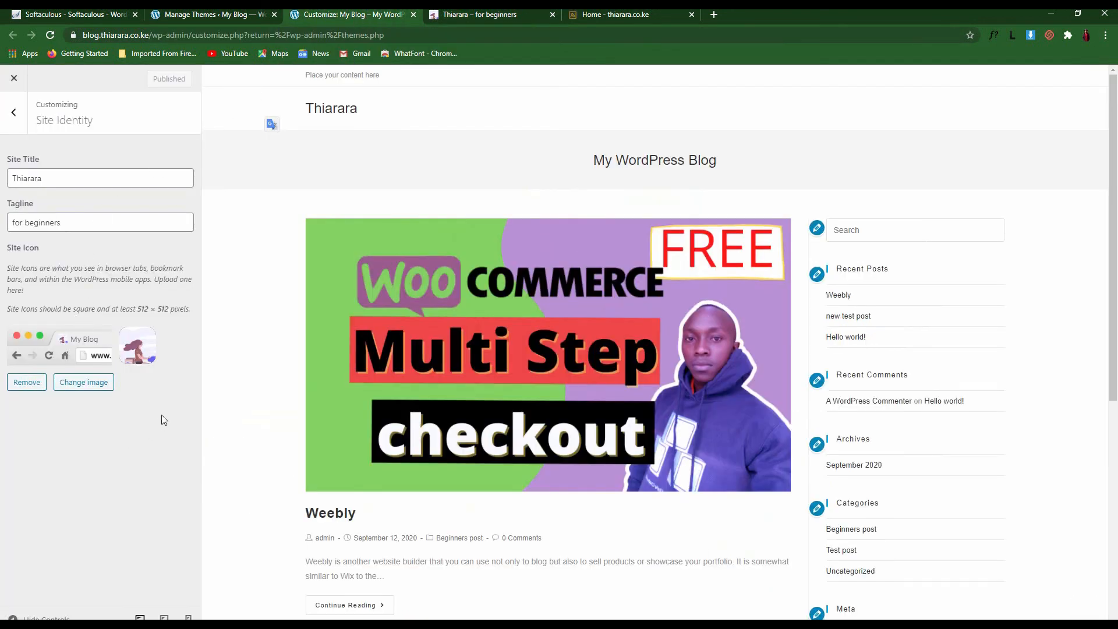
pyautogui.click(14, 113)
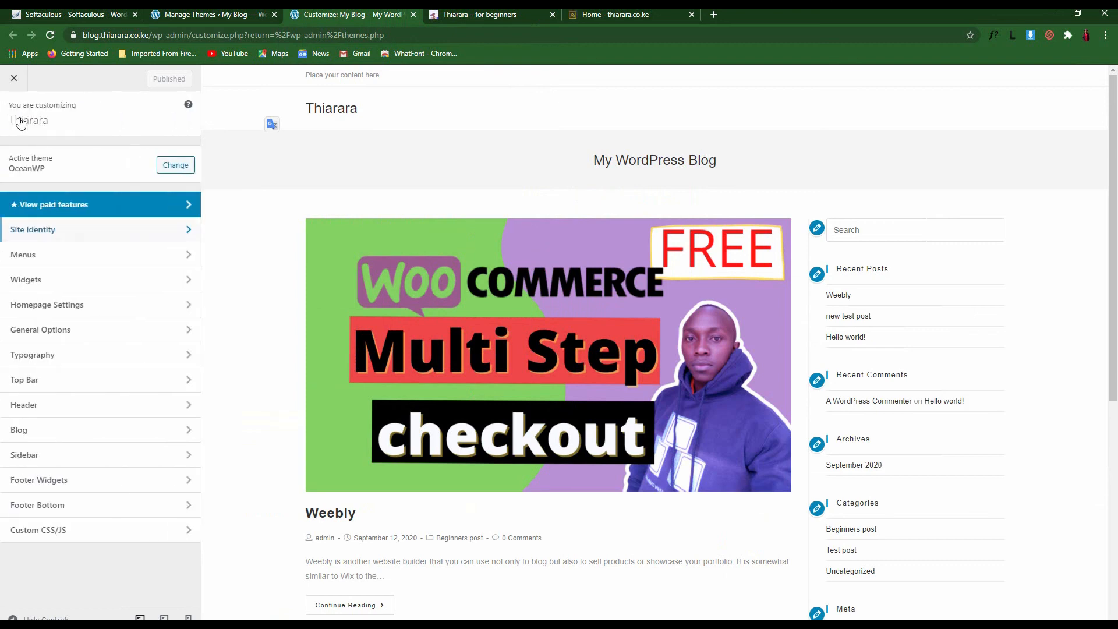
# Create a new menu named 'Main menu'
pyautogui.click(21, 256)
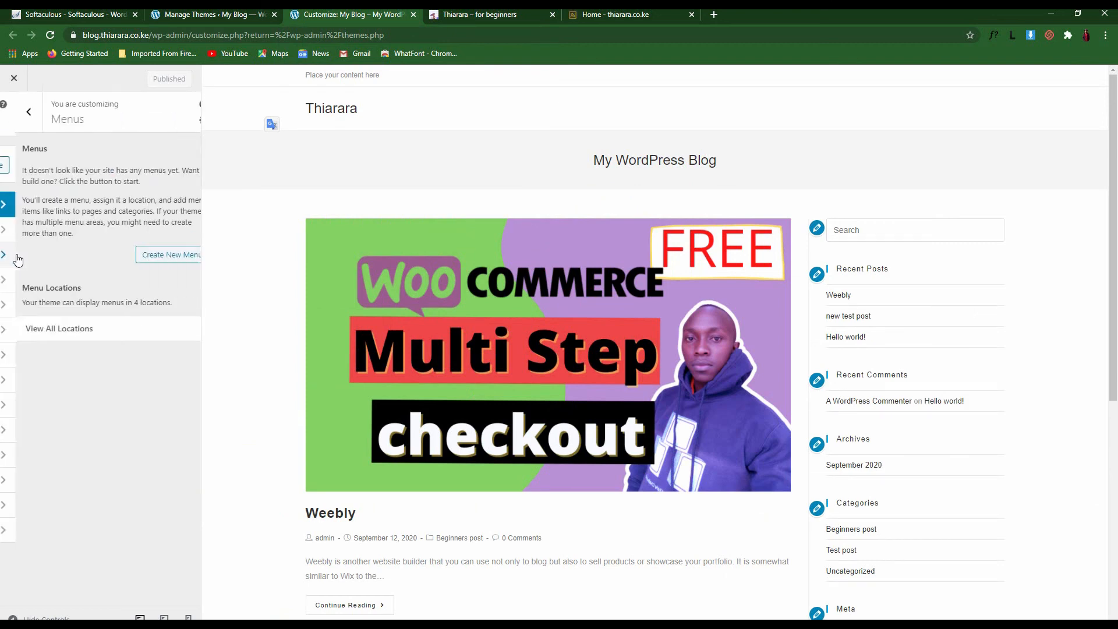
pyautogui.click(141, 259)
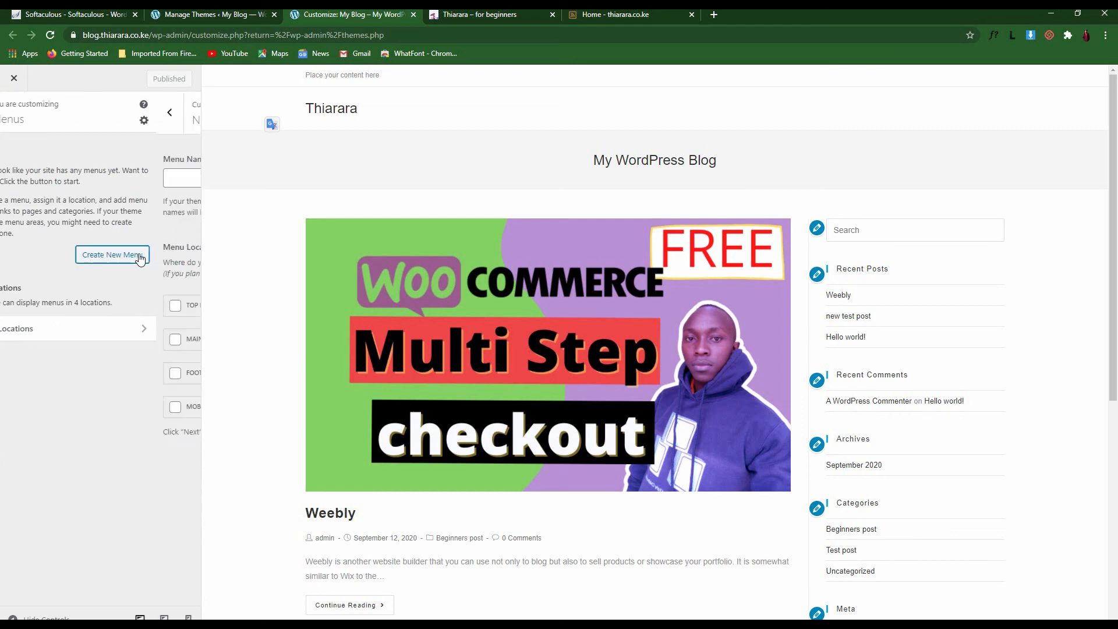
pyautogui.click(53, 182)
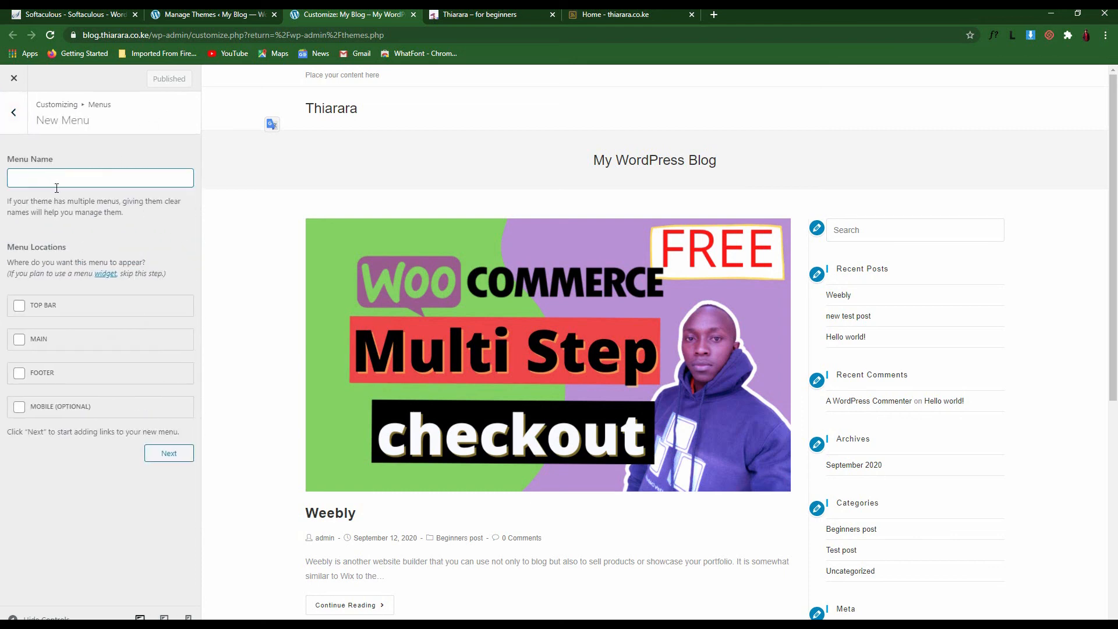
pyautogui.write('Main menu')
# Assign Main menu only to the MAIN location, save it, and show the addable items
pyautogui.click(20, 339)
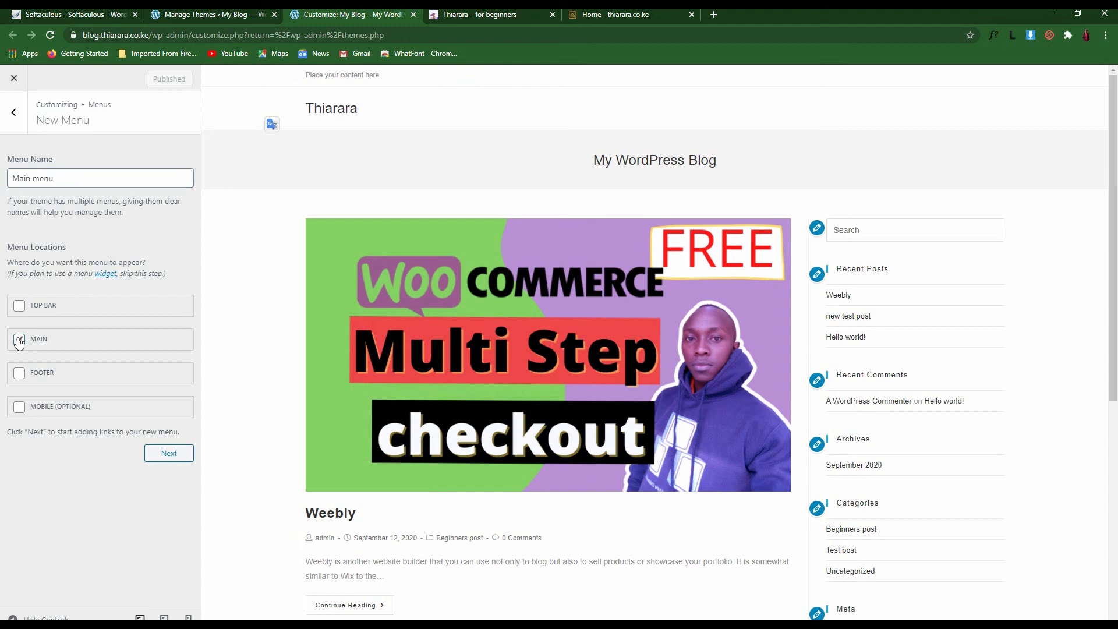
pyautogui.click(19, 306)
pyautogui.click(21, 308)
pyautogui.click(155, 454)
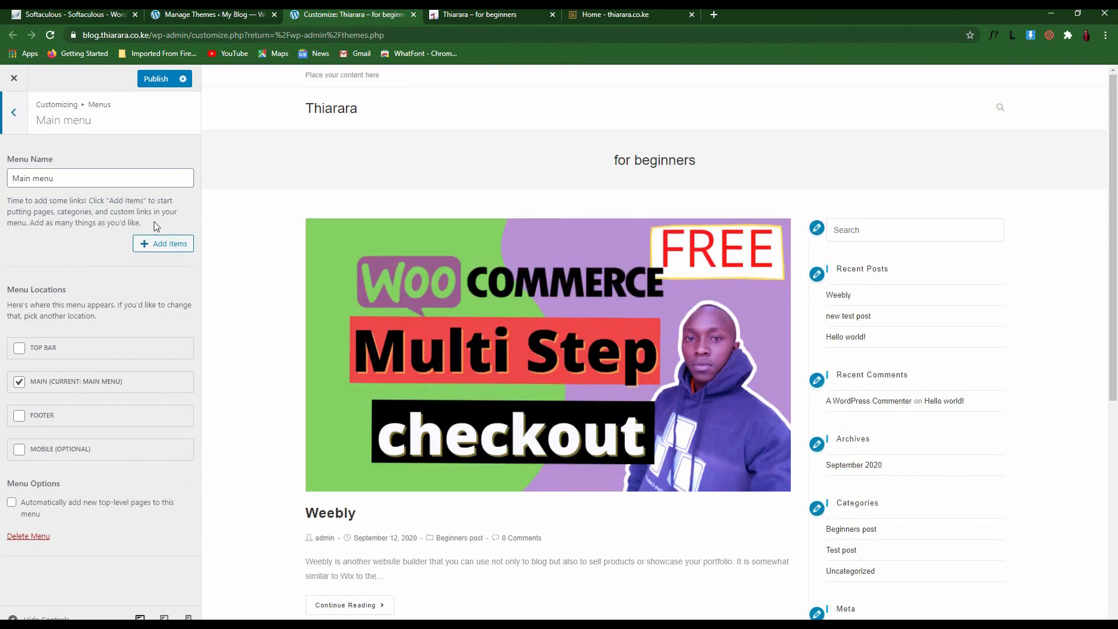
pyautogui.click(1001, 113)
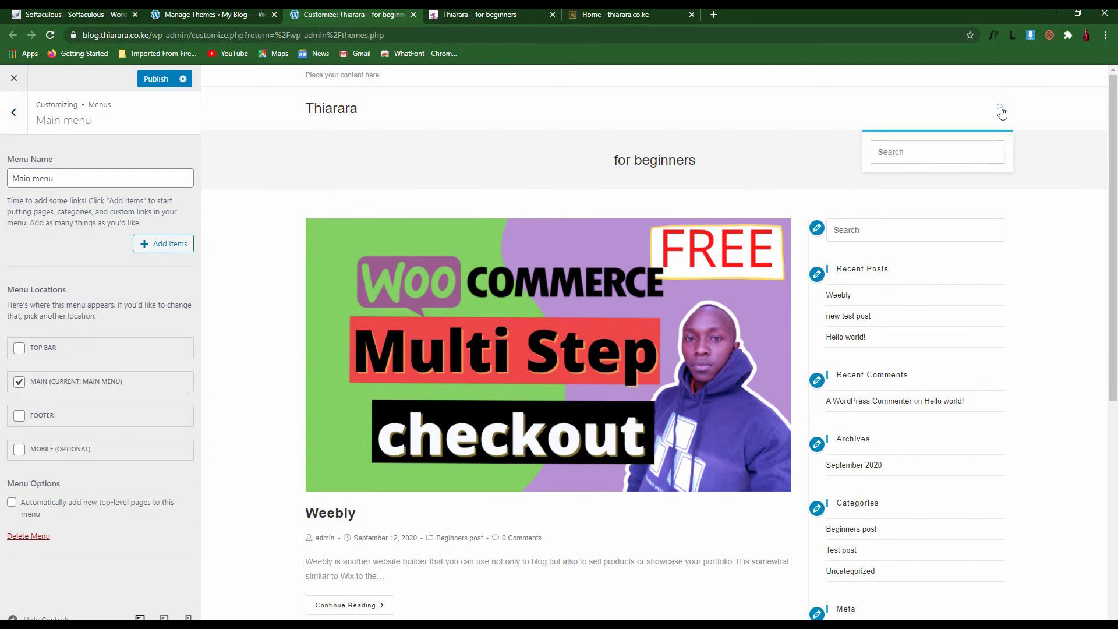
pyautogui.click(1001, 109)
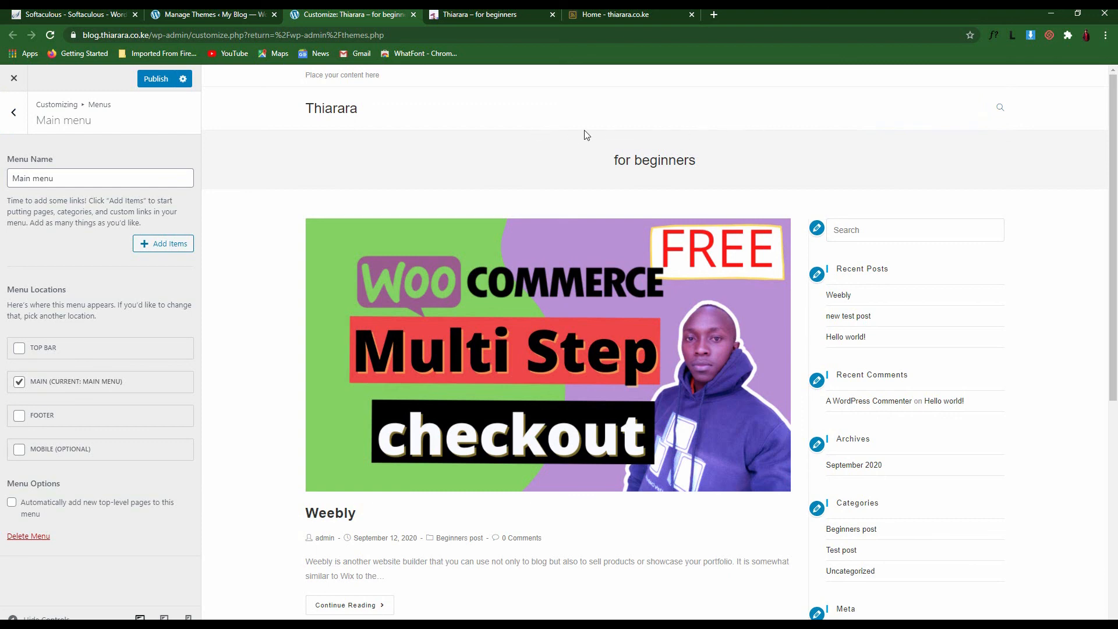
pyautogui.click(177, 244)
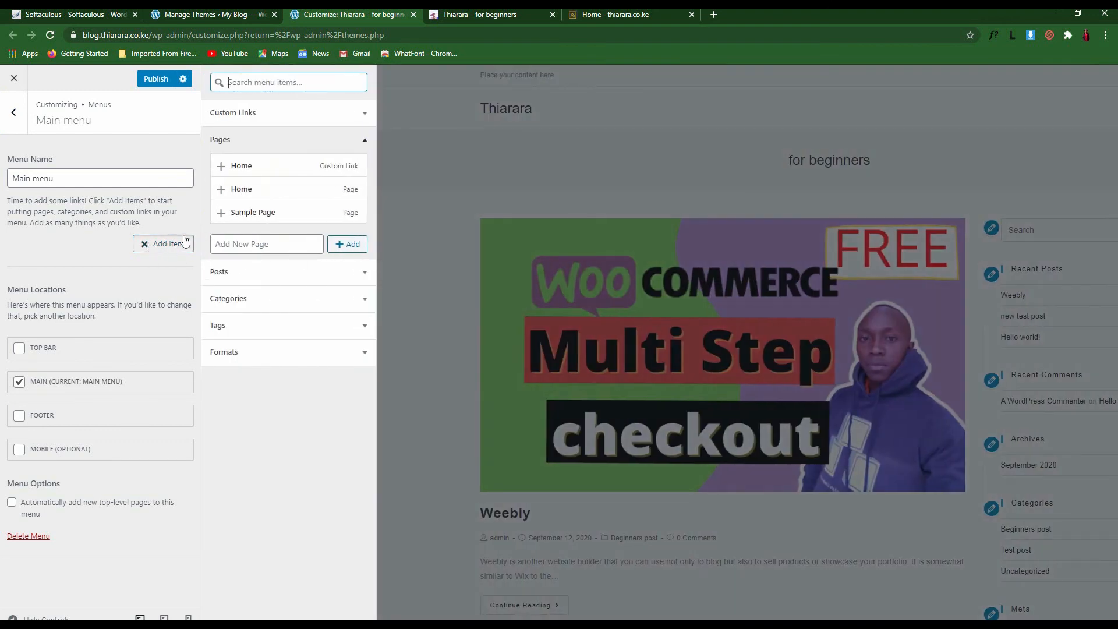
# Add the Home and Sample Page items to Main menu and publish it
pyautogui.click(222, 189)
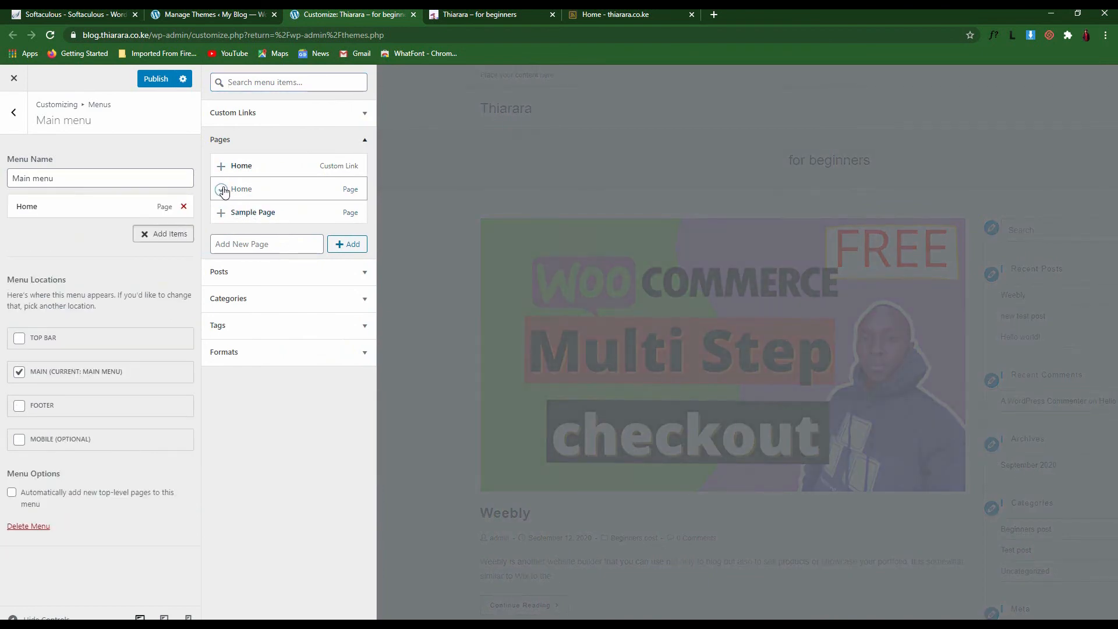
pyautogui.click(231, 215)
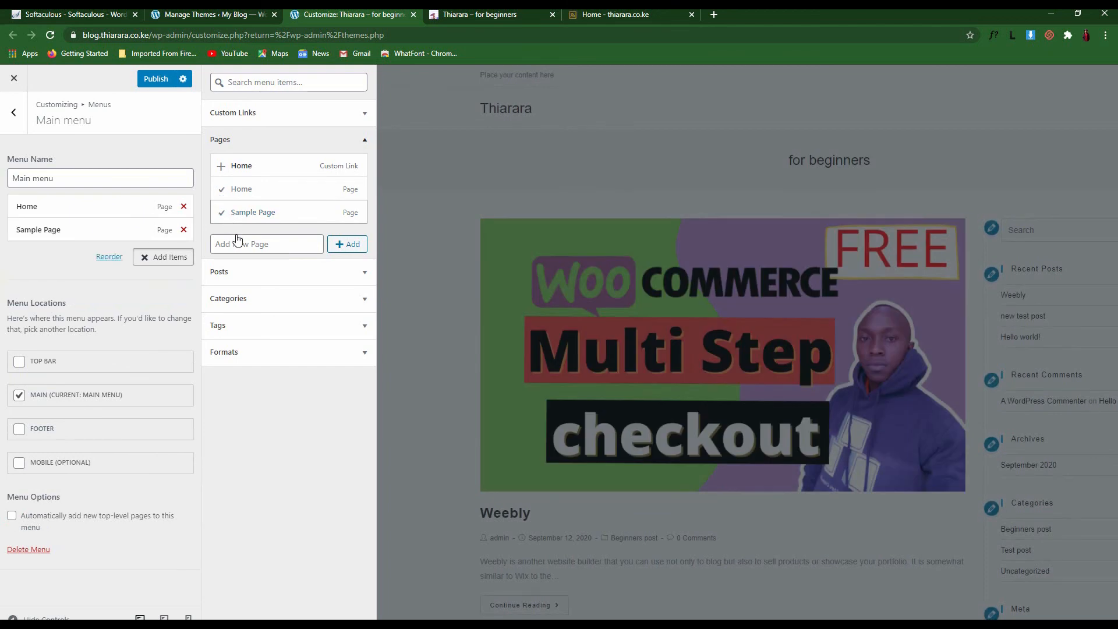
pyautogui.click(243, 272)
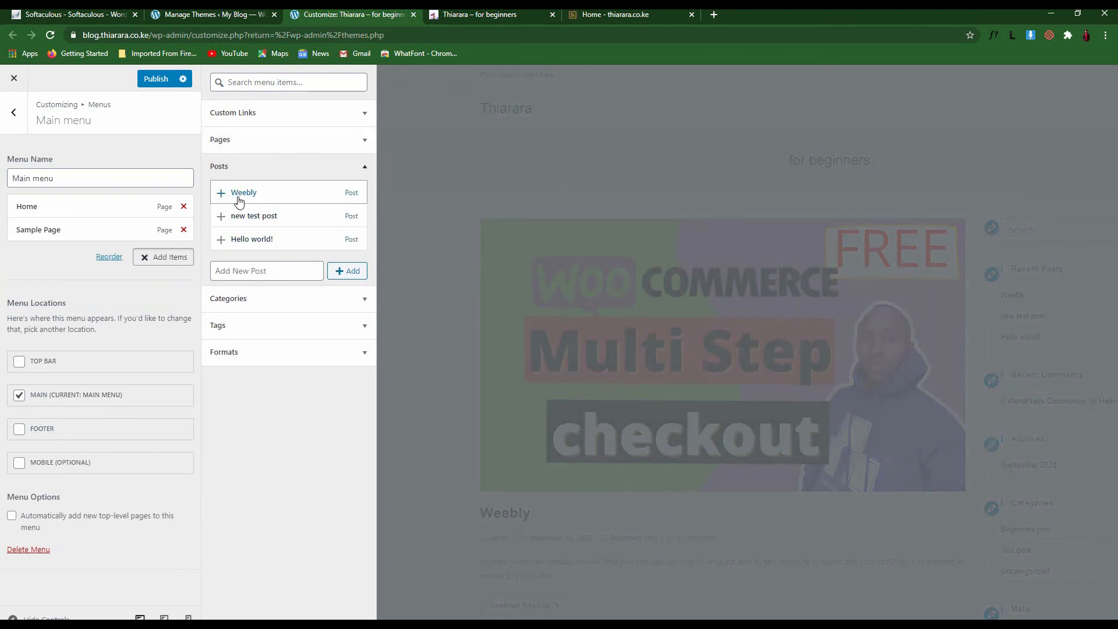
pyautogui.click(260, 306)
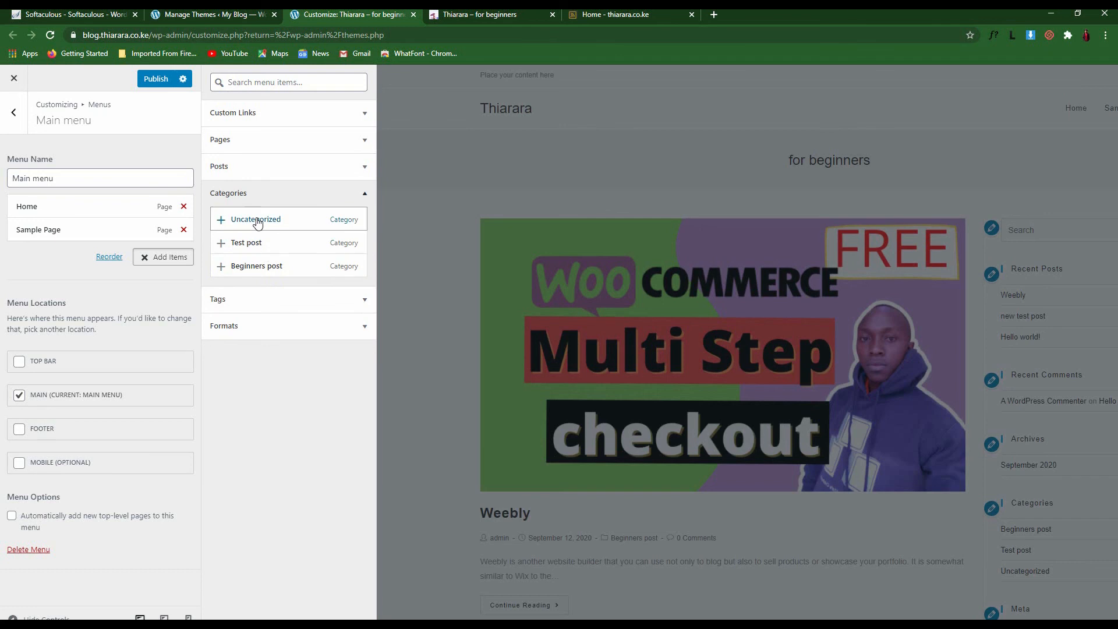
pyautogui.click(252, 299)
pyautogui.click(248, 276)
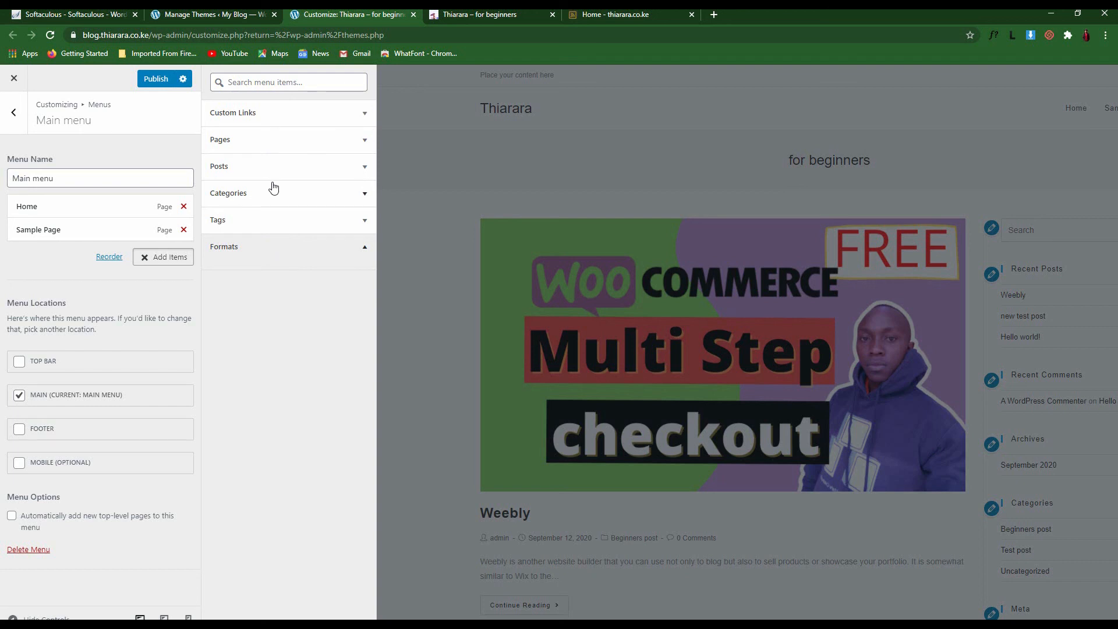
pyautogui.click(153, 79)
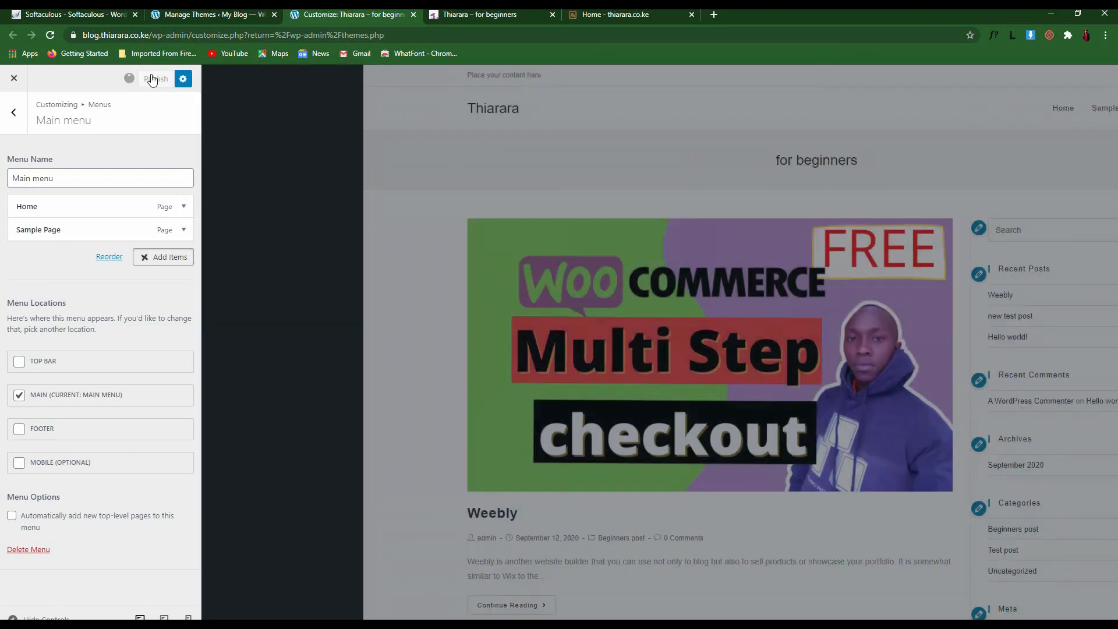
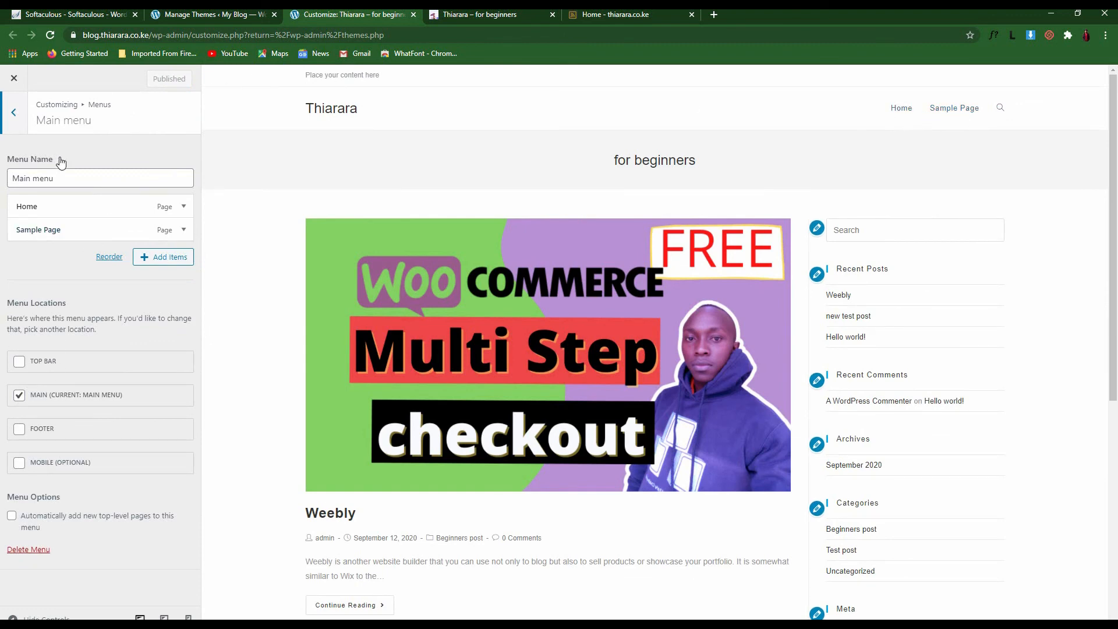
# Back out of Main menu and Menus to the root Customizer panel
pyautogui.click(26, 125)
pyautogui.click(26, 127)
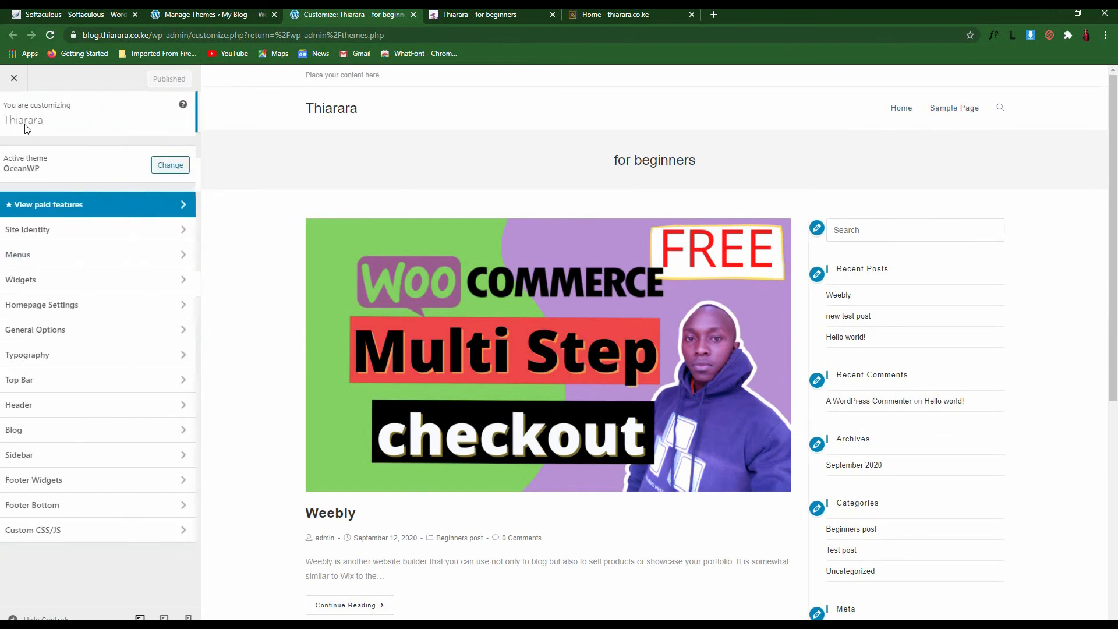
# In Widgets > Default Sidebar, remove the Meta widget
pyautogui.click(68, 283)
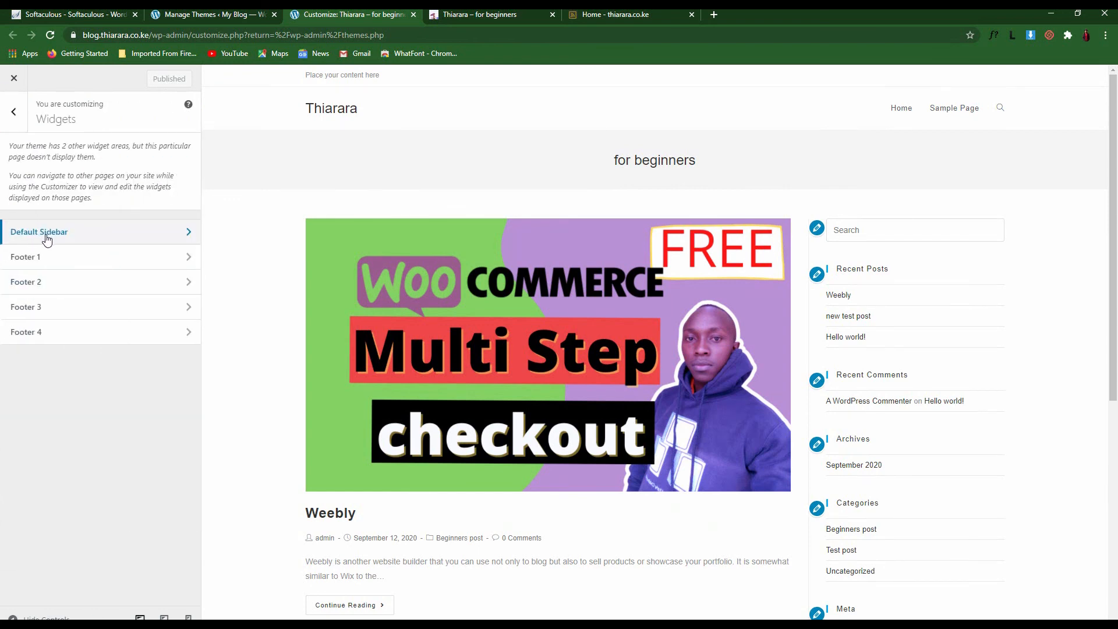
pyautogui.scroll(-1, 920, 250)
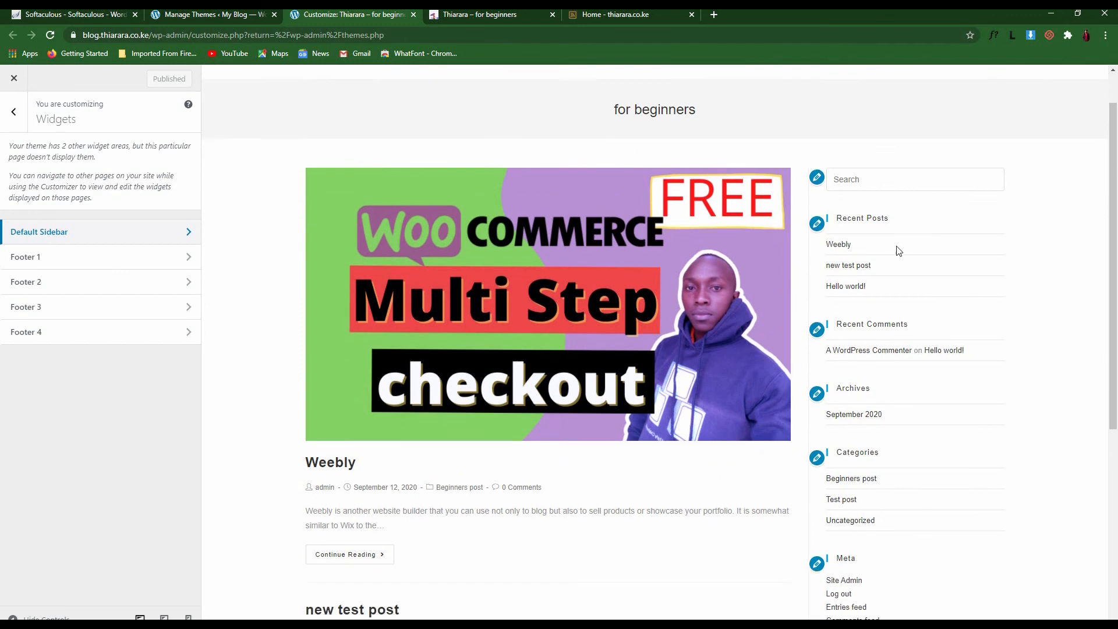
pyautogui.scroll(1, 899, 251)
pyautogui.click(120, 234)
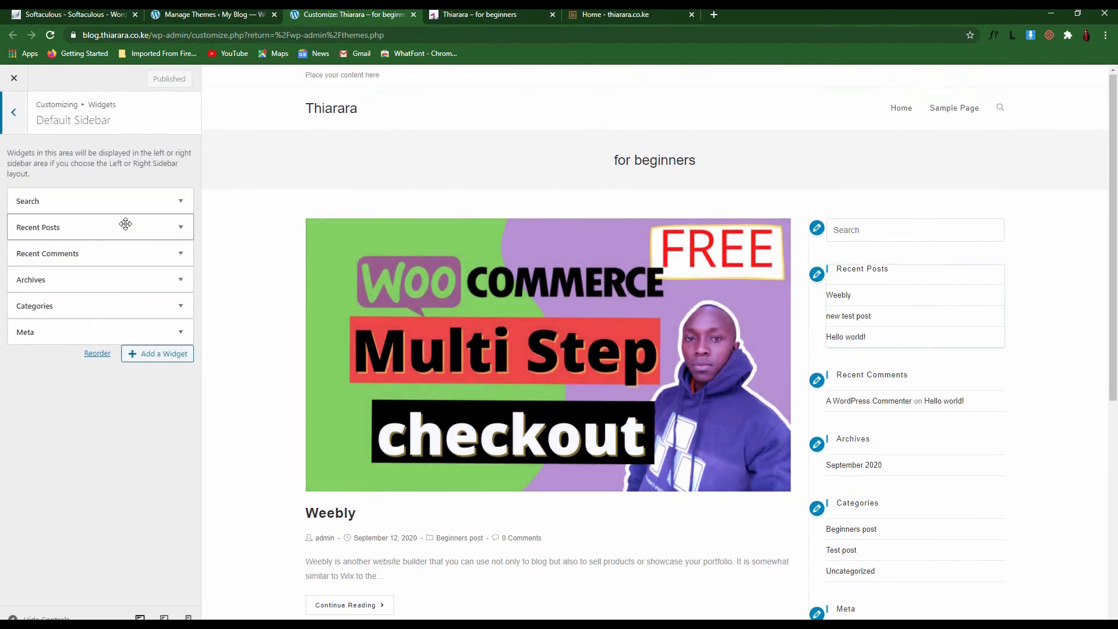
pyautogui.scroll(-2, 990, 175)
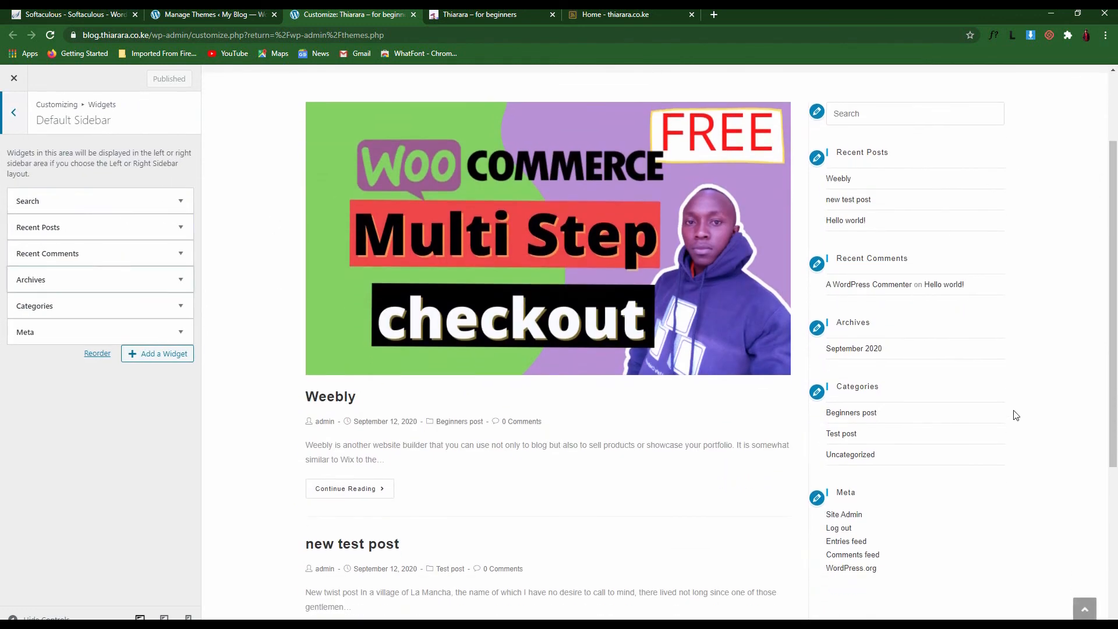
pyautogui.scroll(-2, 990, 500)
pyautogui.scroll(3, 990, 513)
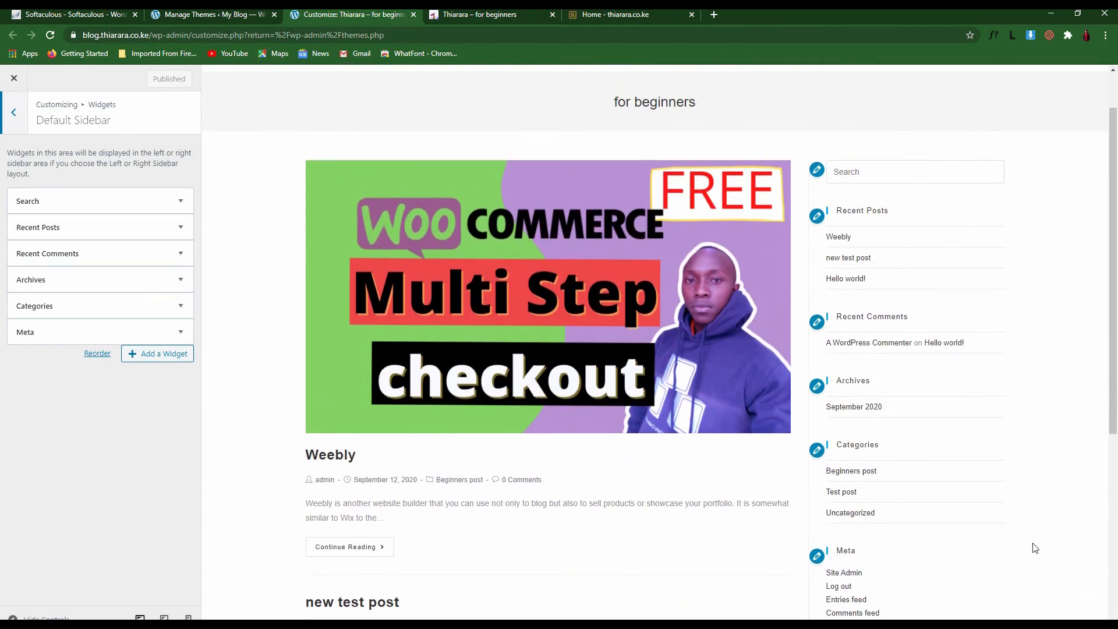
pyautogui.click(817, 557)
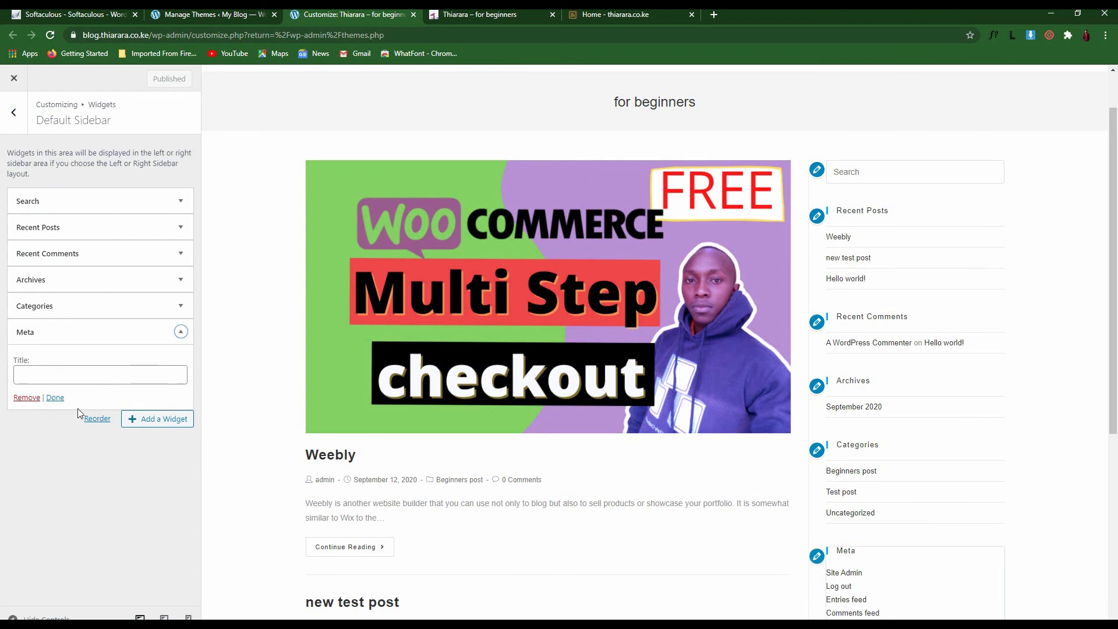
pyautogui.click(24, 398)
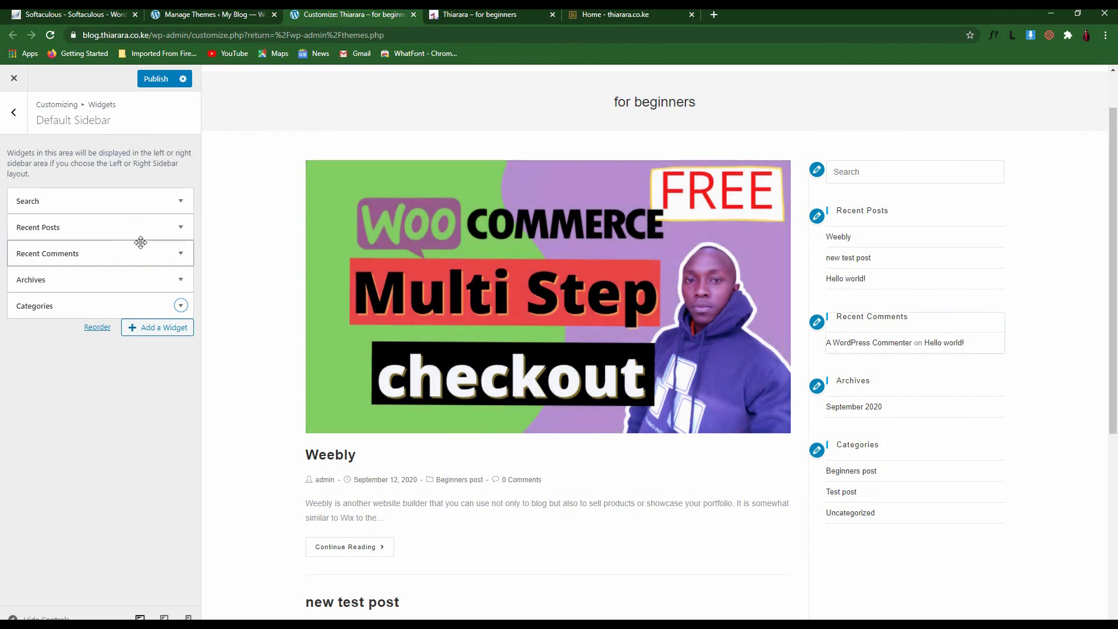
# Remove the Recent Comments widget from the Default Sidebar
pyautogui.click(180, 254)
pyautogui.click(27, 359)
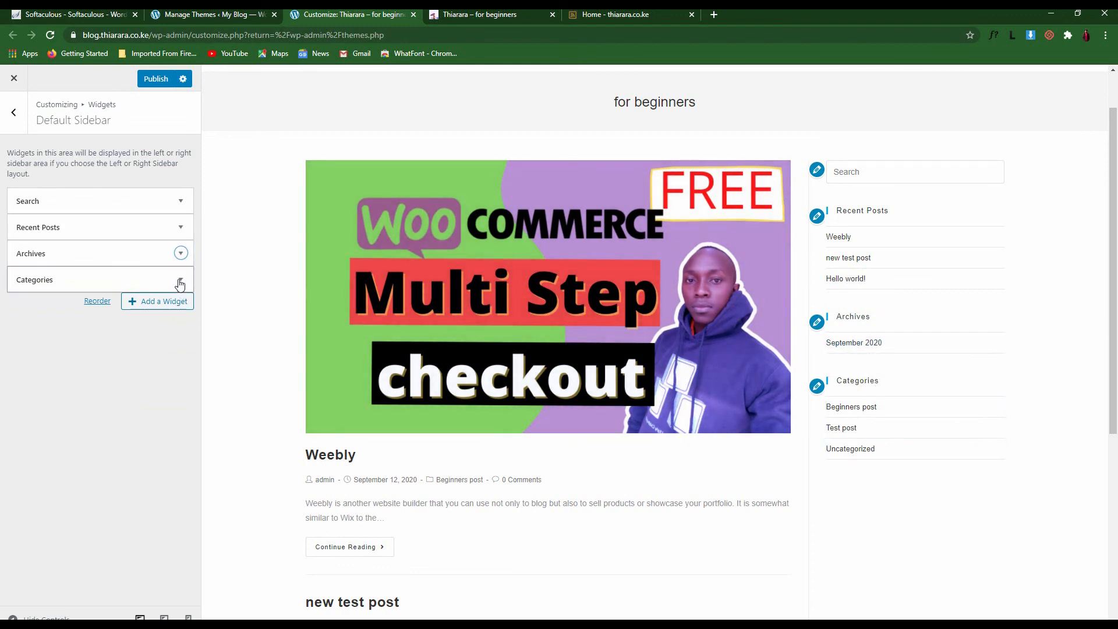
pyautogui.click(180, 281)
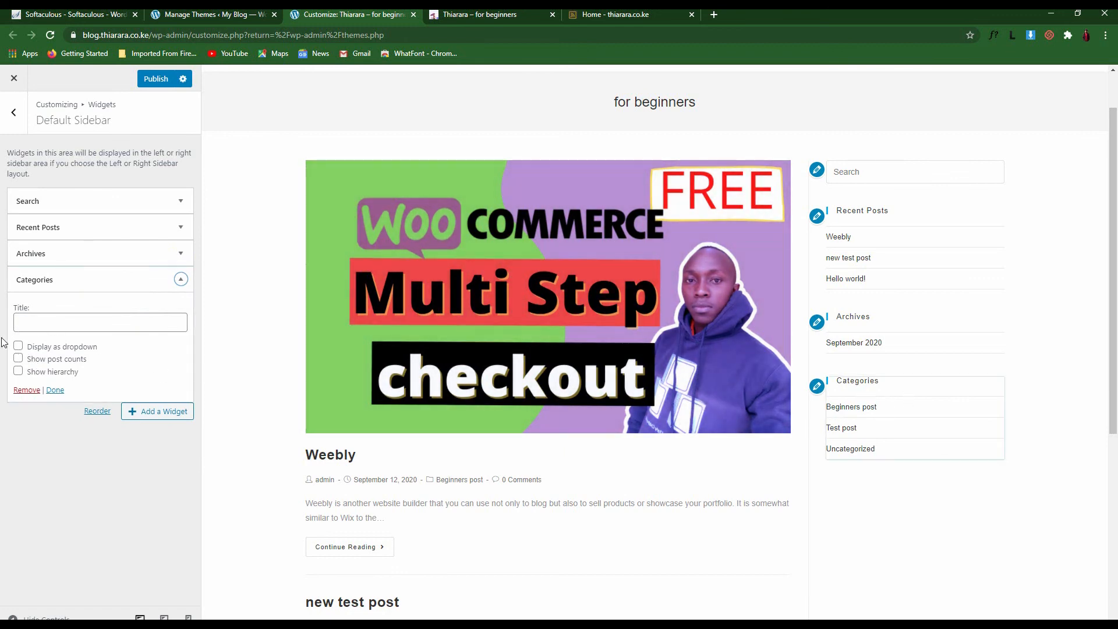
# Make the Categories widget a dropdown with post counts and check it in the preview
pyautogui.click(18, 347)
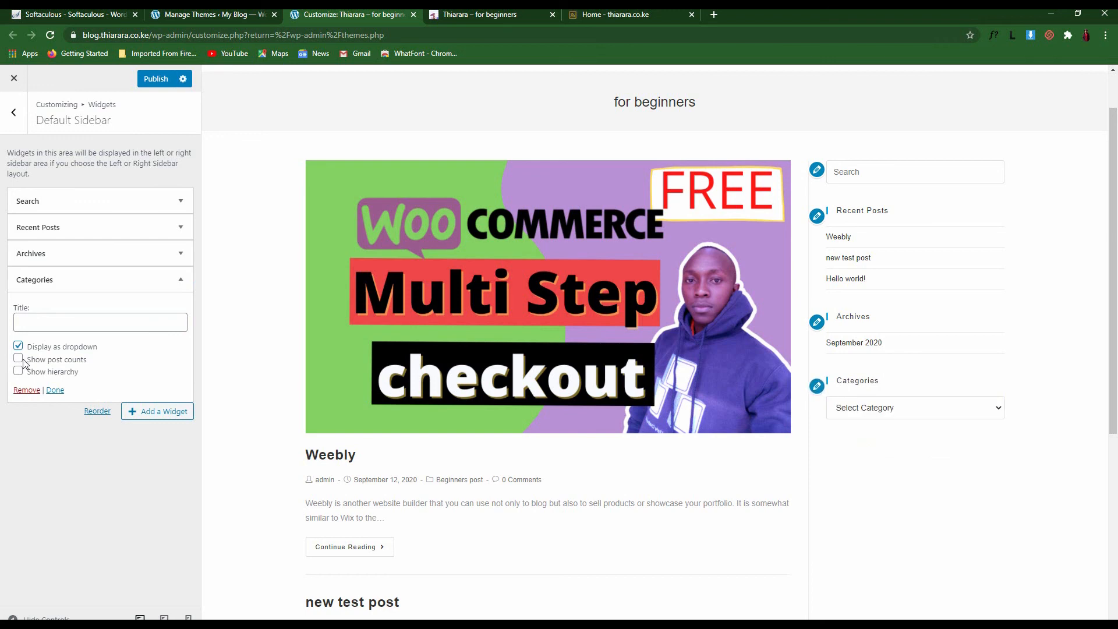
pyautogui.click(19, 360)
pyautogui.click(908, 411)
pyautogui.click(907, 414)
pyautogui.click(906, 415)
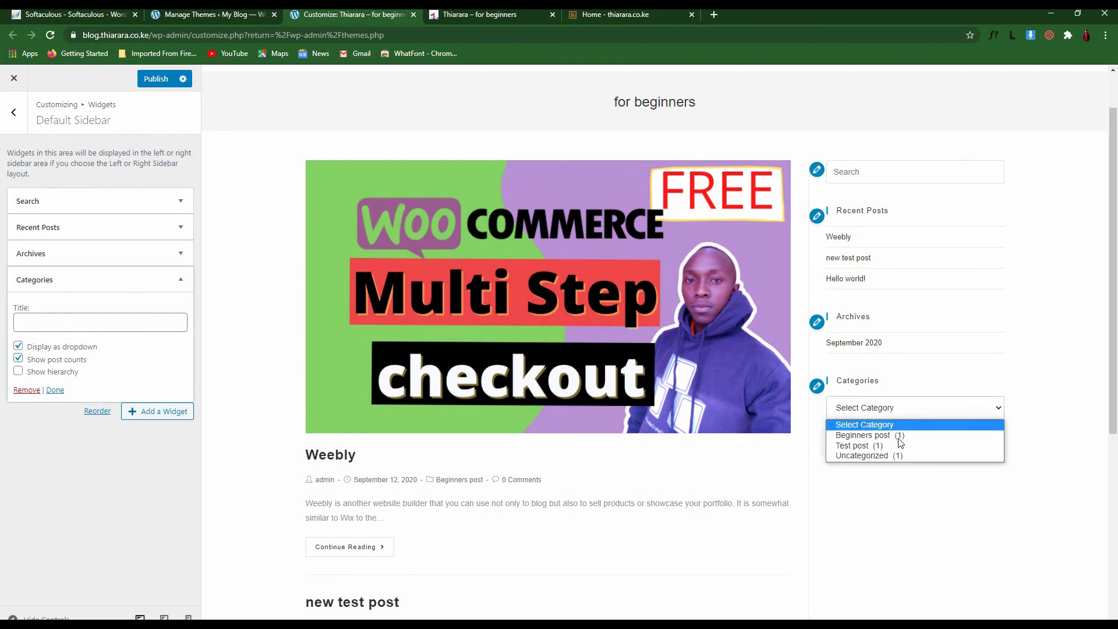
pyautogui.click(895, 408)
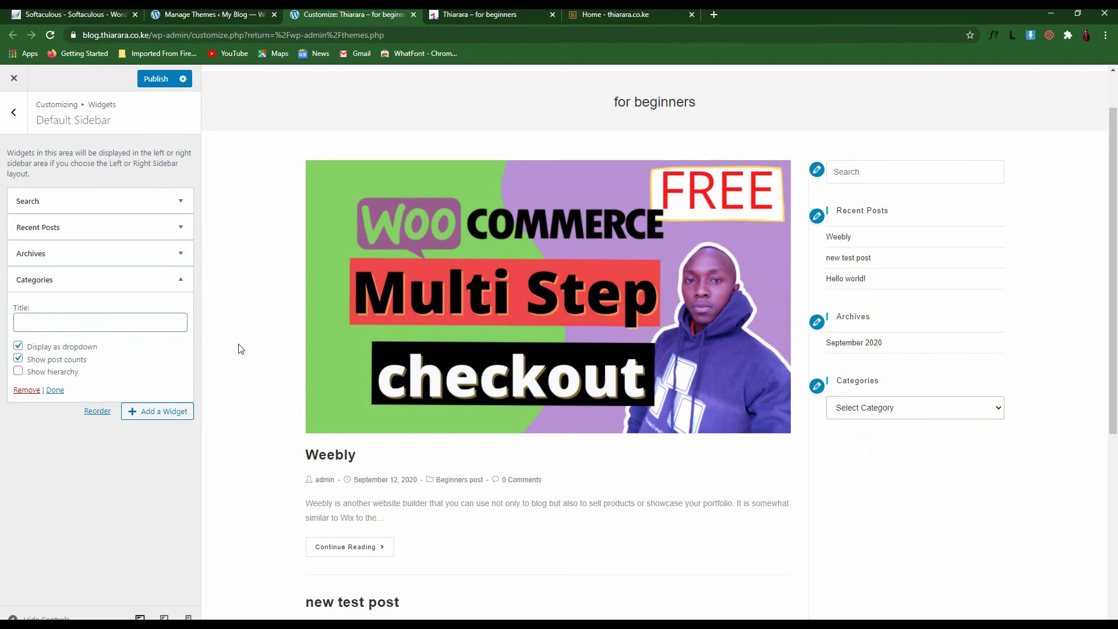
# Retitle the Categories widget 'archive category' and publish the changes
pyautogui.click(99, 322)
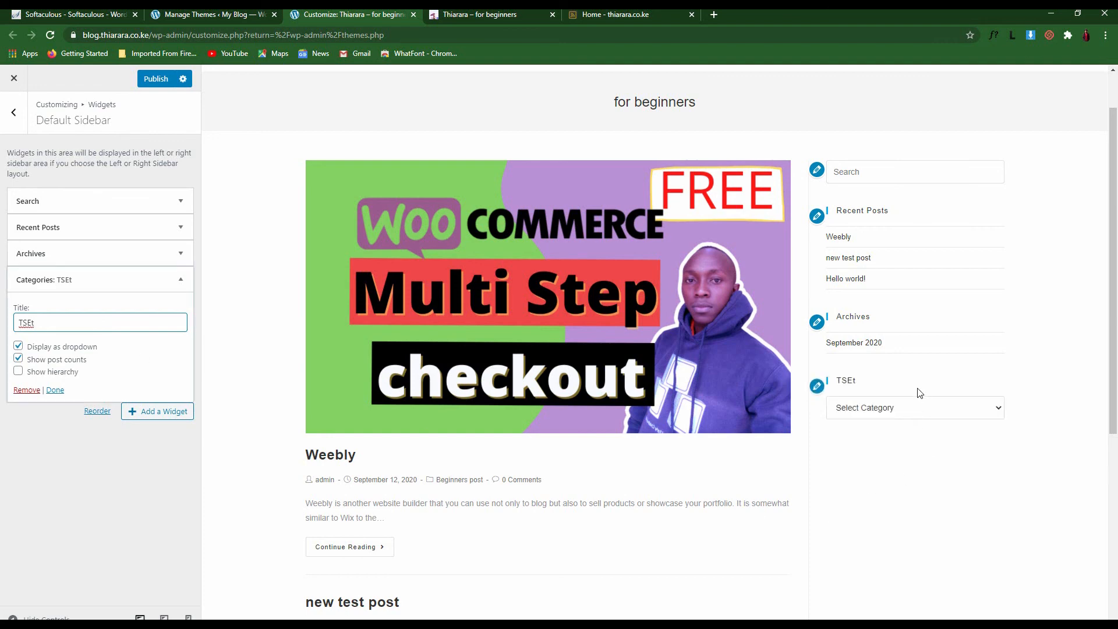
pyautogui.doubleClick(844, 381)
pyautogui.doubleClick(55, 317)
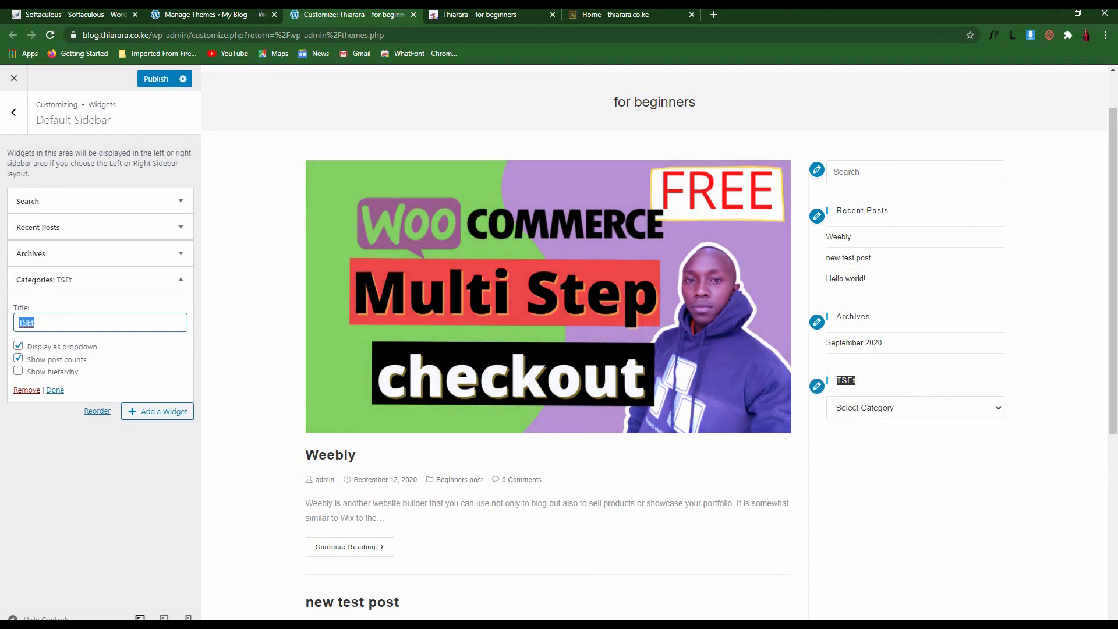
pyautogui.press('BackSpace')
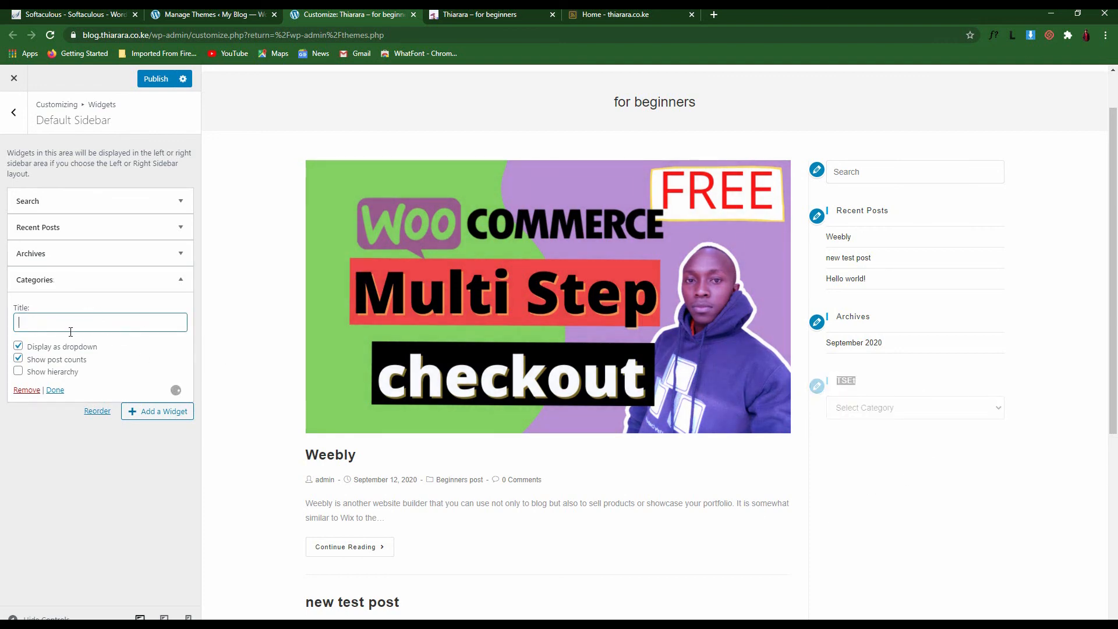
pyautogui.write('archive category')
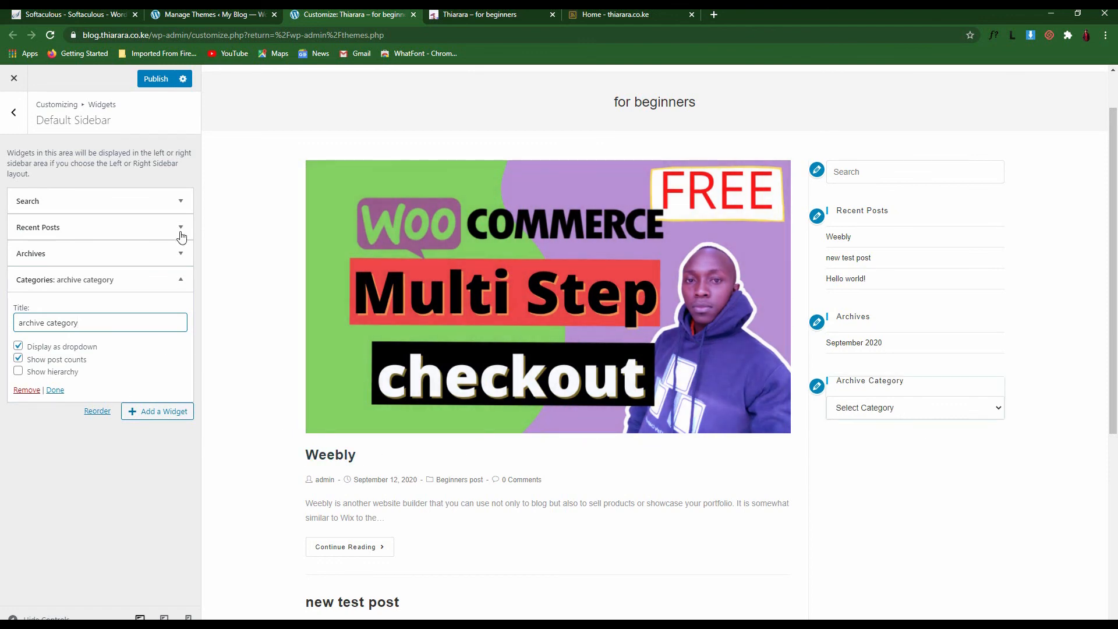
pyautogui.click(162, 85)
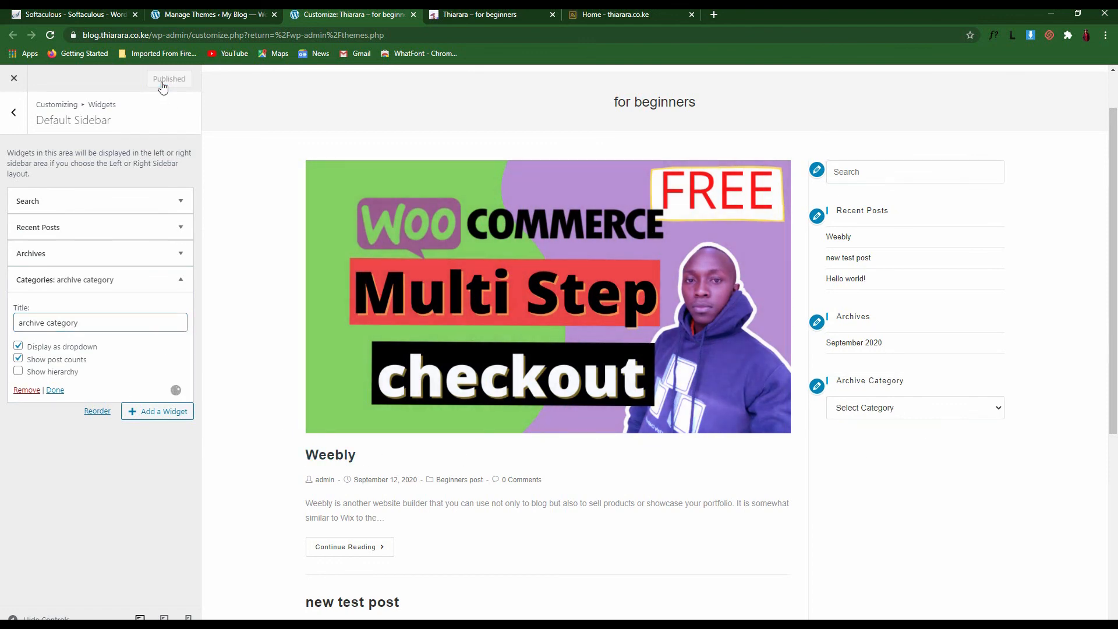
pyautogui.moveTo(879, 319); pyautogui.dragTo(831, 317)
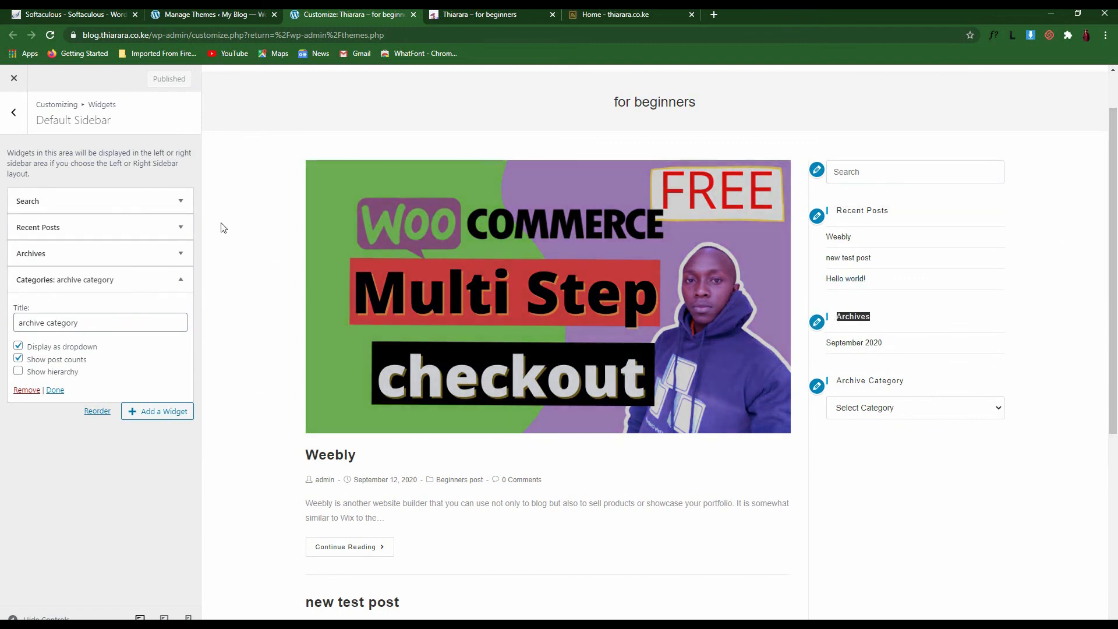
pyautogui.click(14, 112)
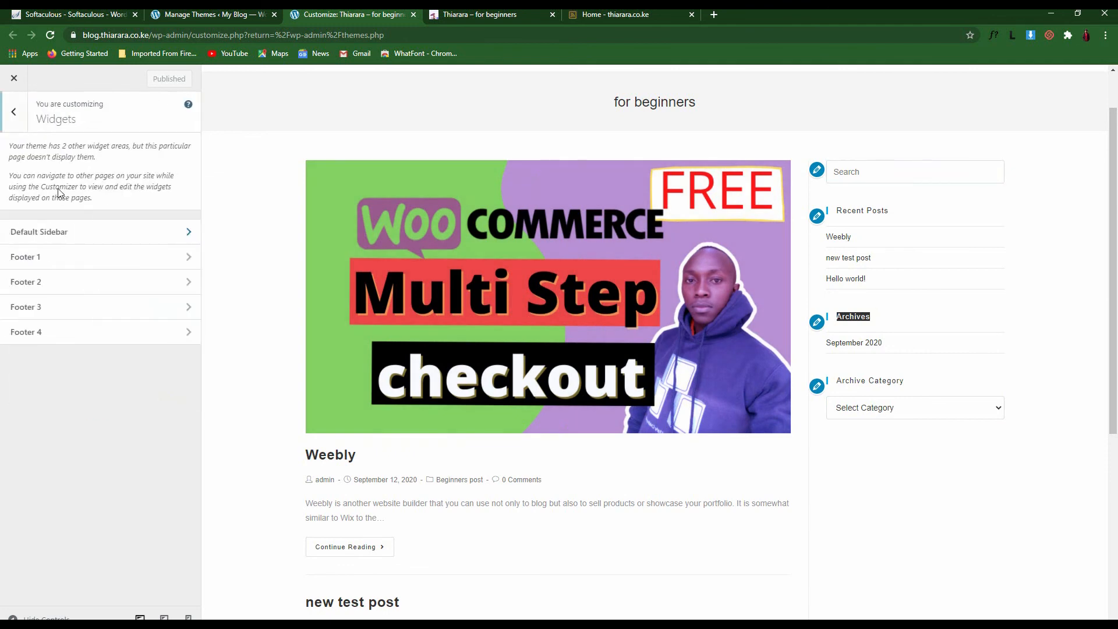
# Remove the Contact Info widget from the Footer 1 widget area
pyautogui.click(58, 263)
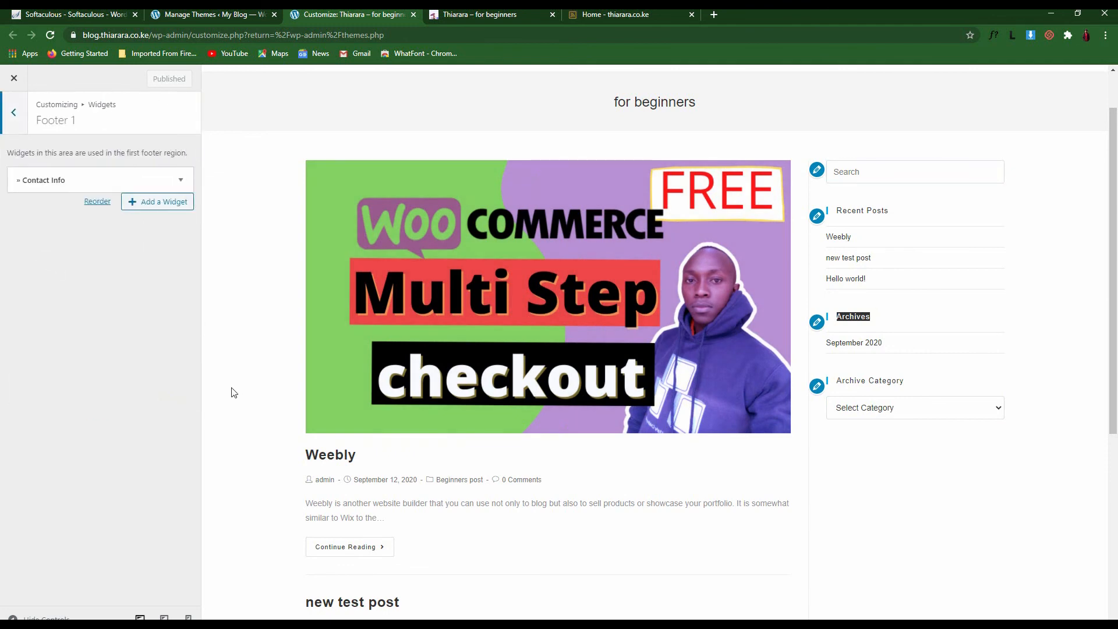
pyautogui.scroll(-2, 326, 492)
pyautogui.scroll(-4, 501, 582)
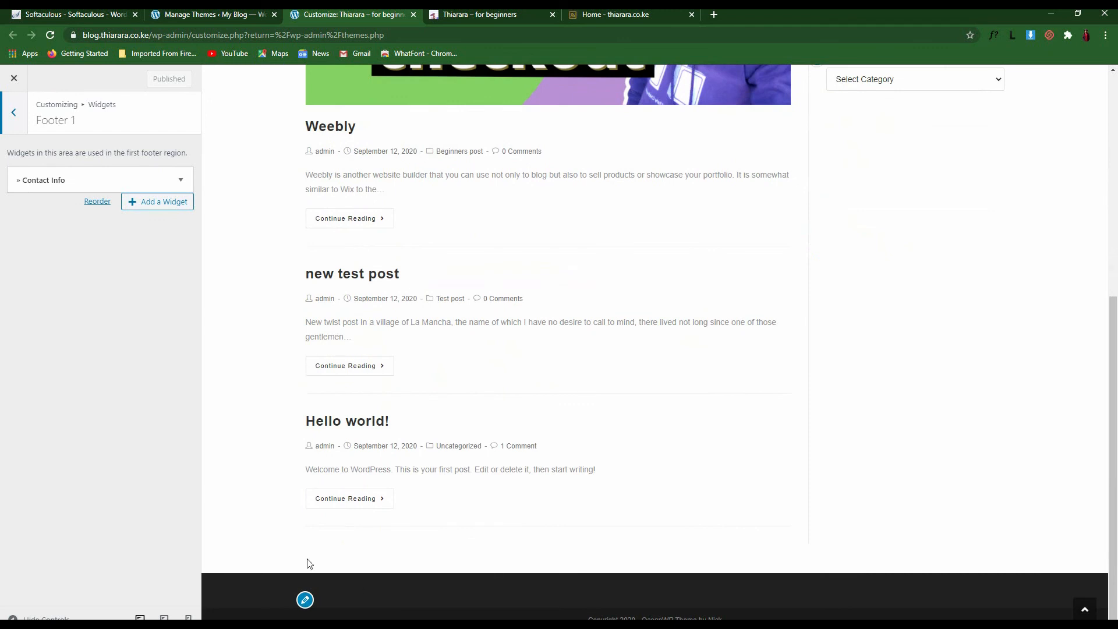
pyautogui.click(97, 201)
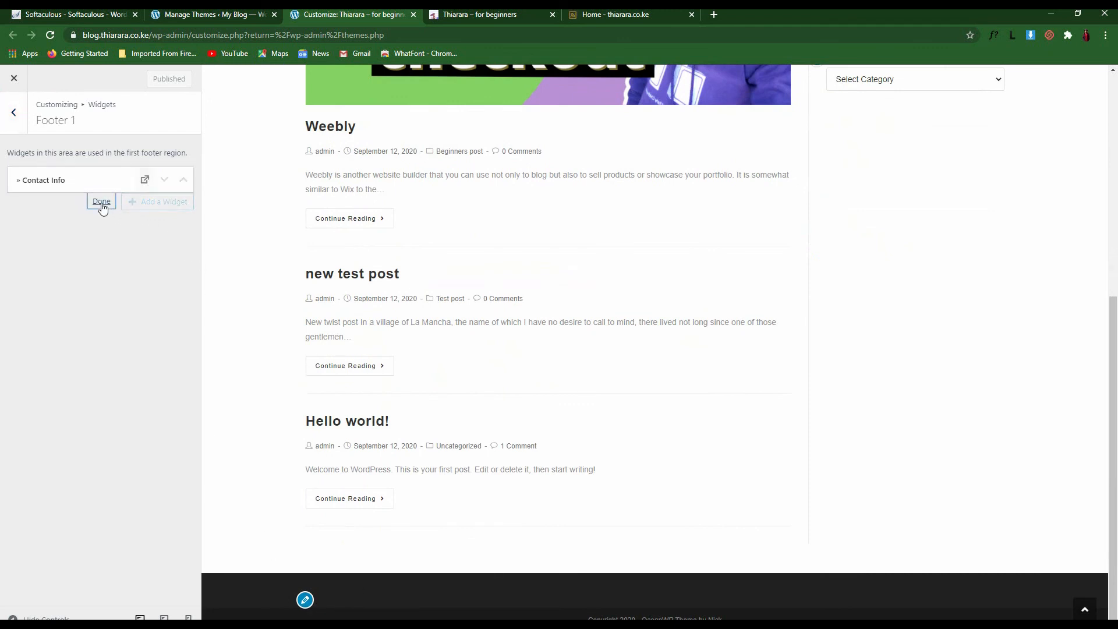
pyautogui.click(101, 201)
pyautogui.click(152, 202)
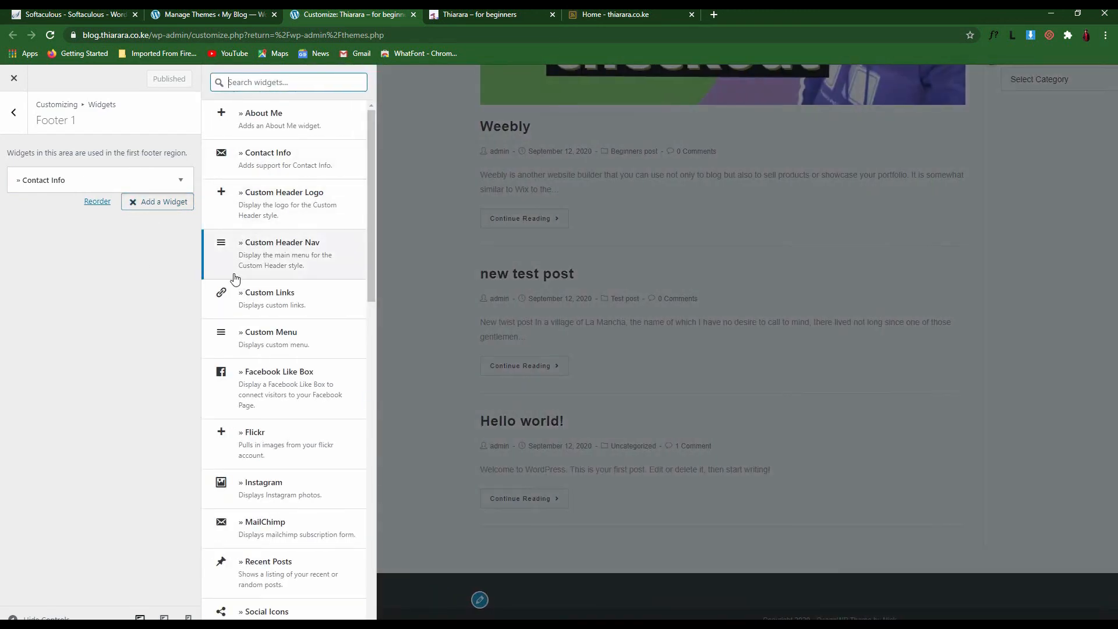
pyautogui.scroll(-2, 232, 356)
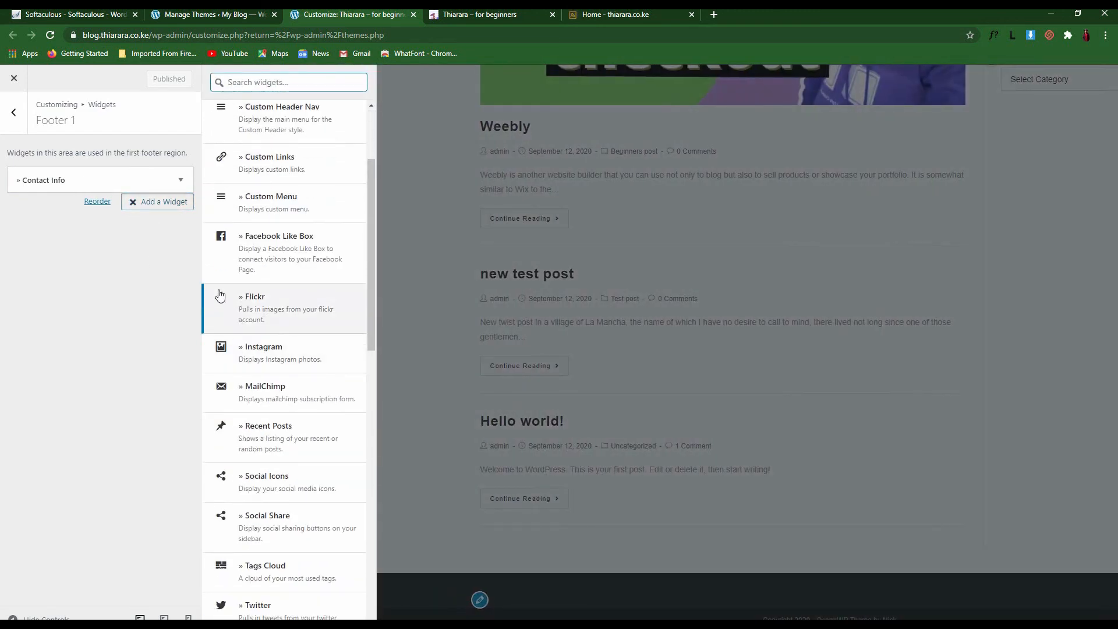
pyautogui.click(181, 180)
pyautogui.scroll(-15, 62, 311)
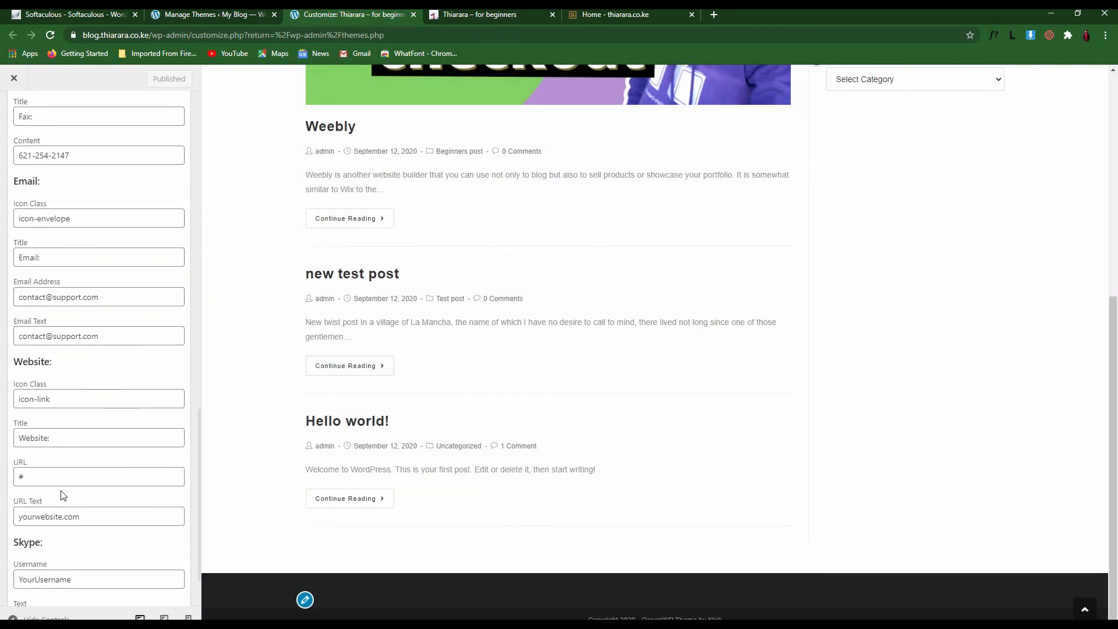
pyautogui.click(27, 569)
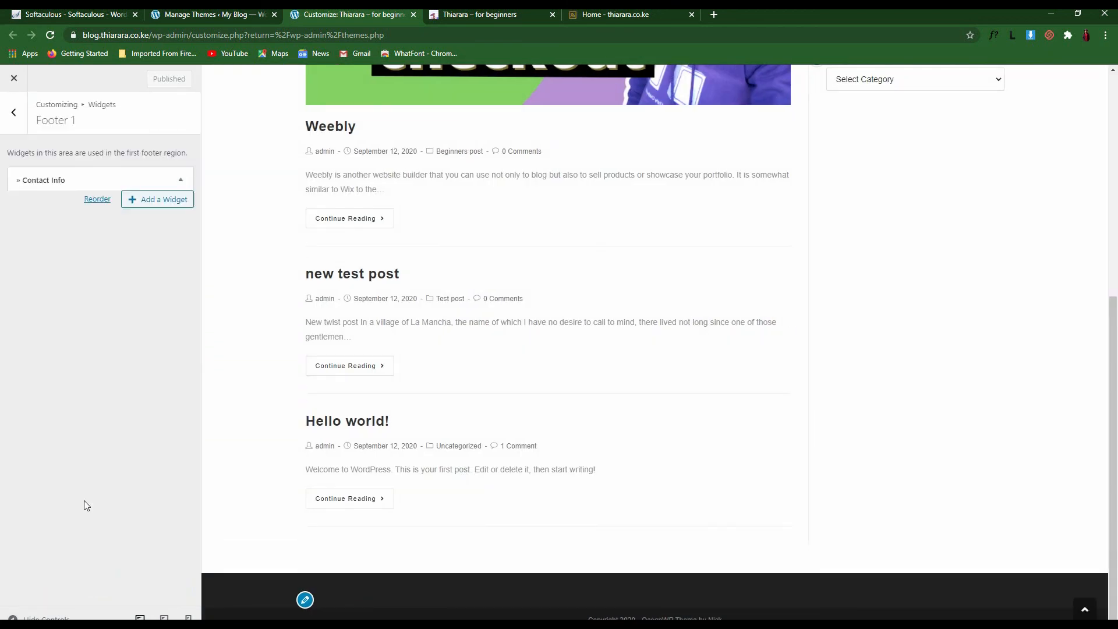
# Add a Social Icons widget to Footer 1
pyautogui.click(160, 177)
pyautogui.click(161, 178)
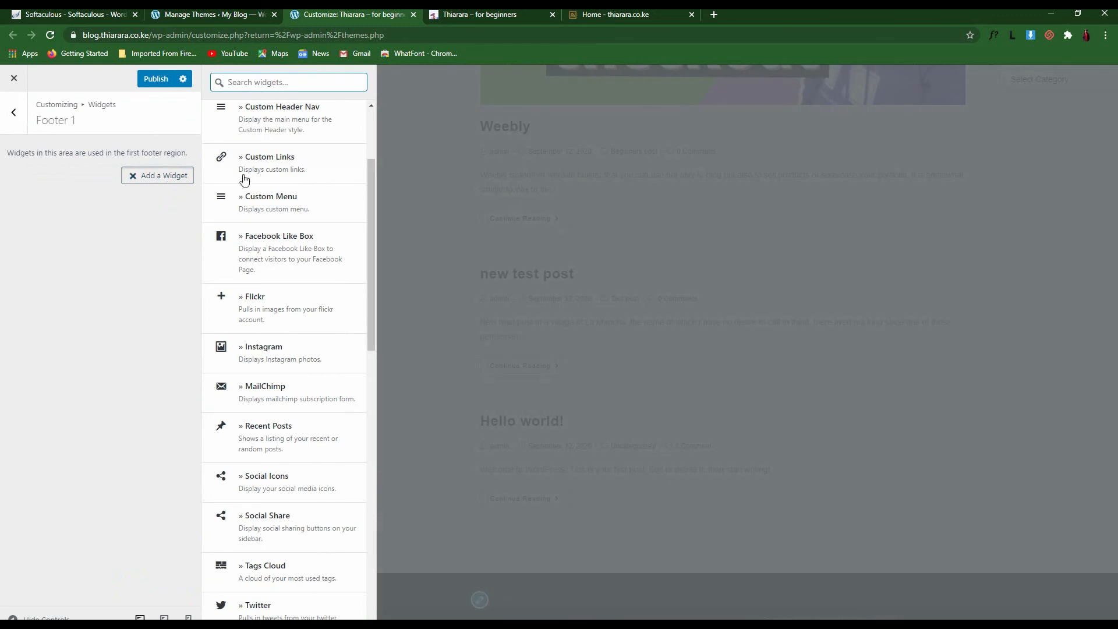
pyautogui.scroll(-2, 274, 306)
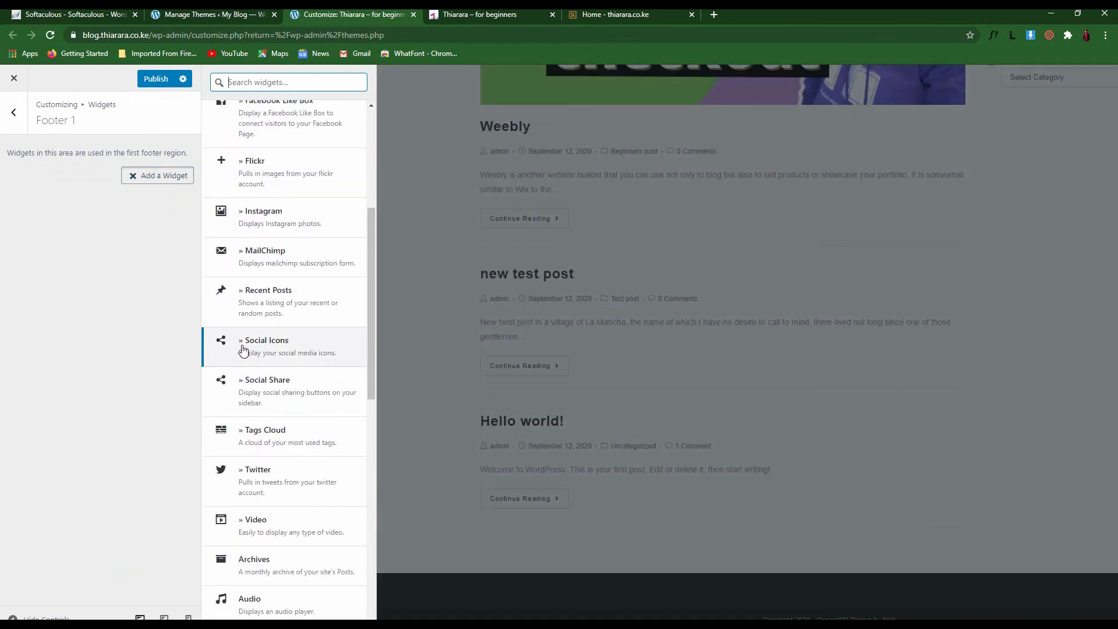
pyautogui.click(269, 349)
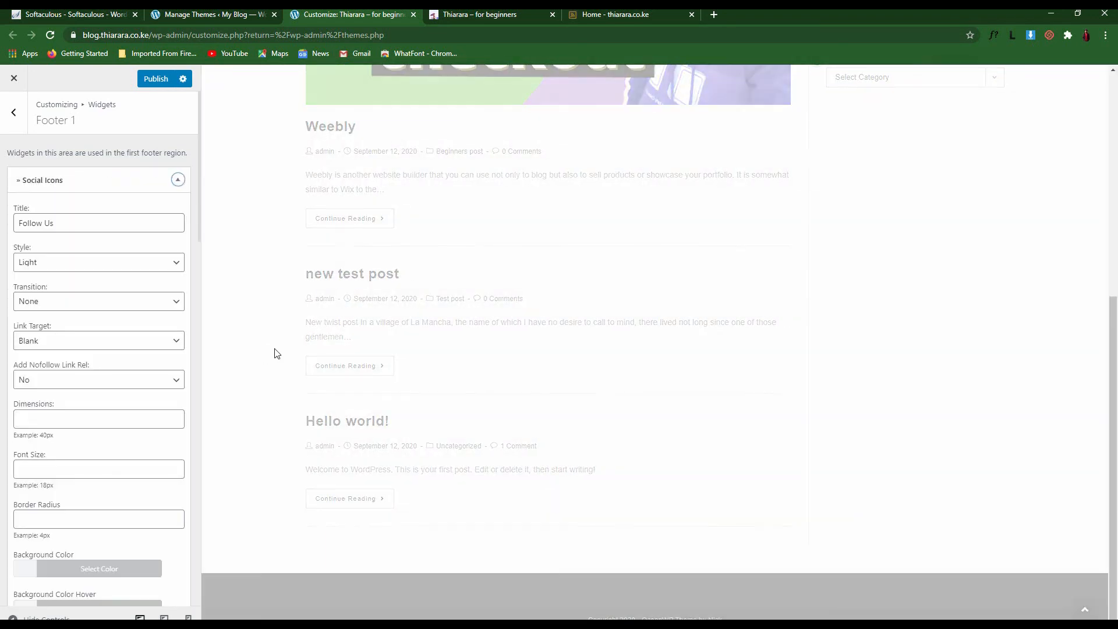
# Set the Social Icons widget style to Colored
pyautogui.click(85, 264)
pyautogui.click(86, 265)
pyautogui.click(86, 265)
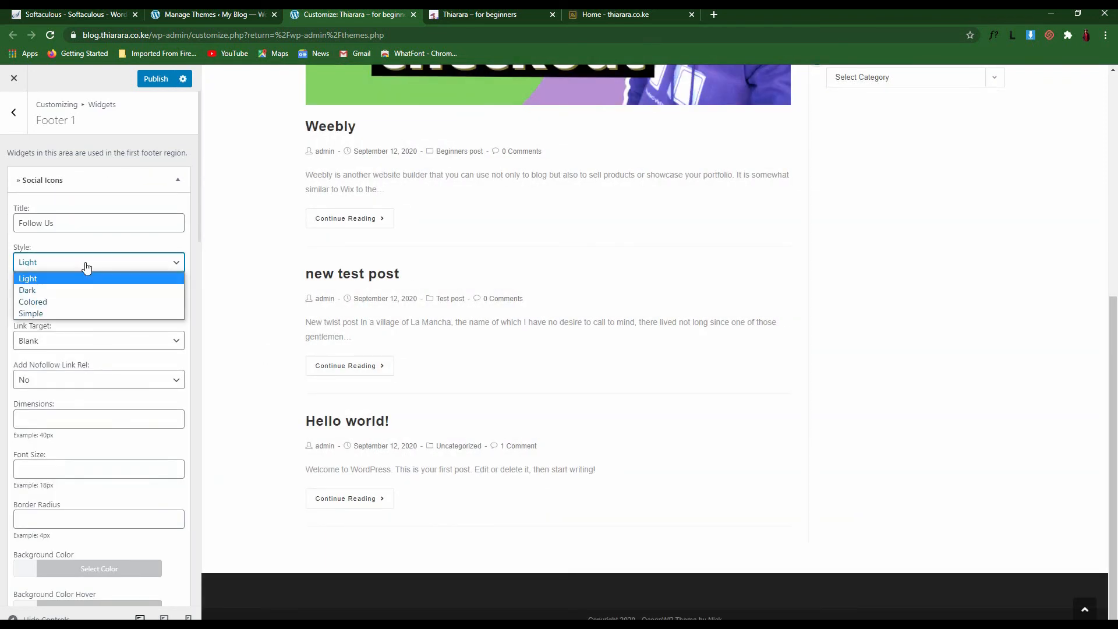
pyautogui.click(85, 265)
pyautogui.click(85, 265)
pyautogui.click(78, 302)
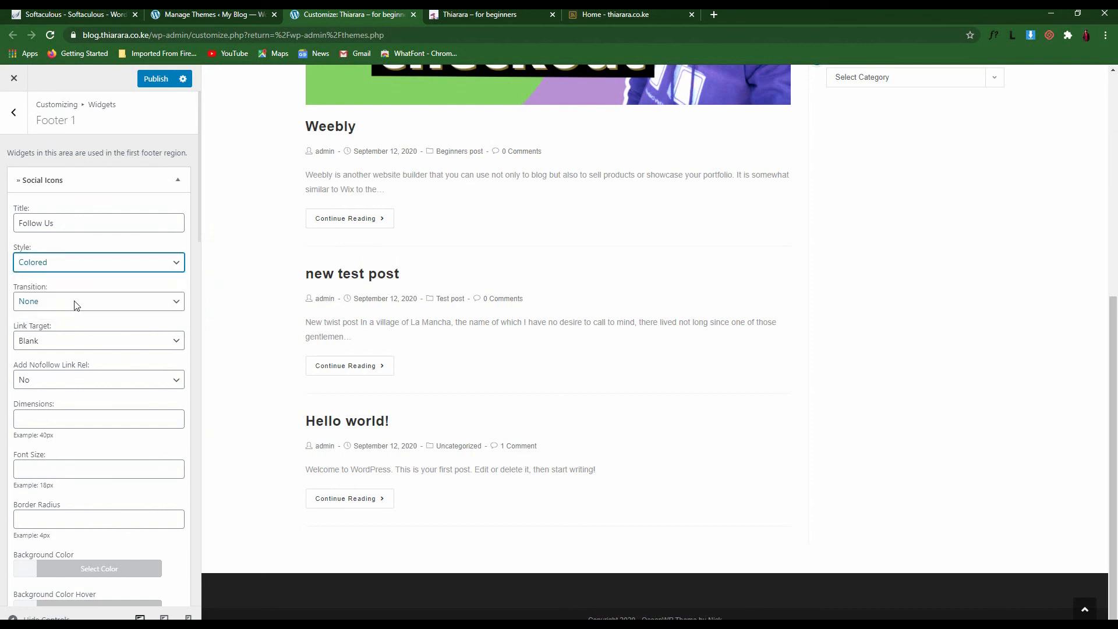
pyautogui.click(86, 265)
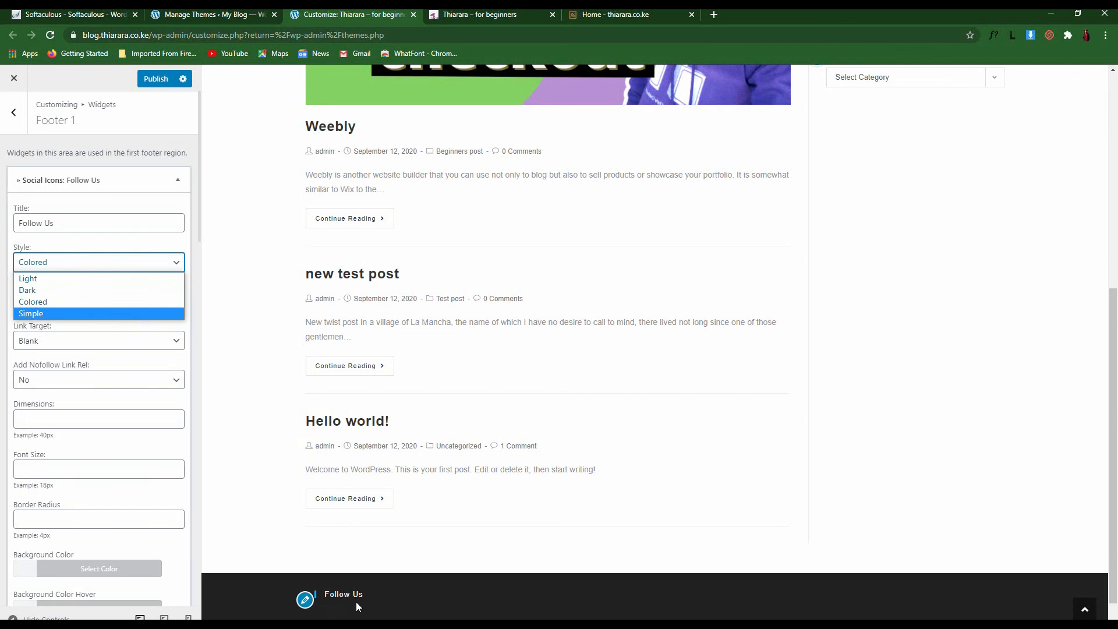
pyautogui.scroll(-1, 369, 588)
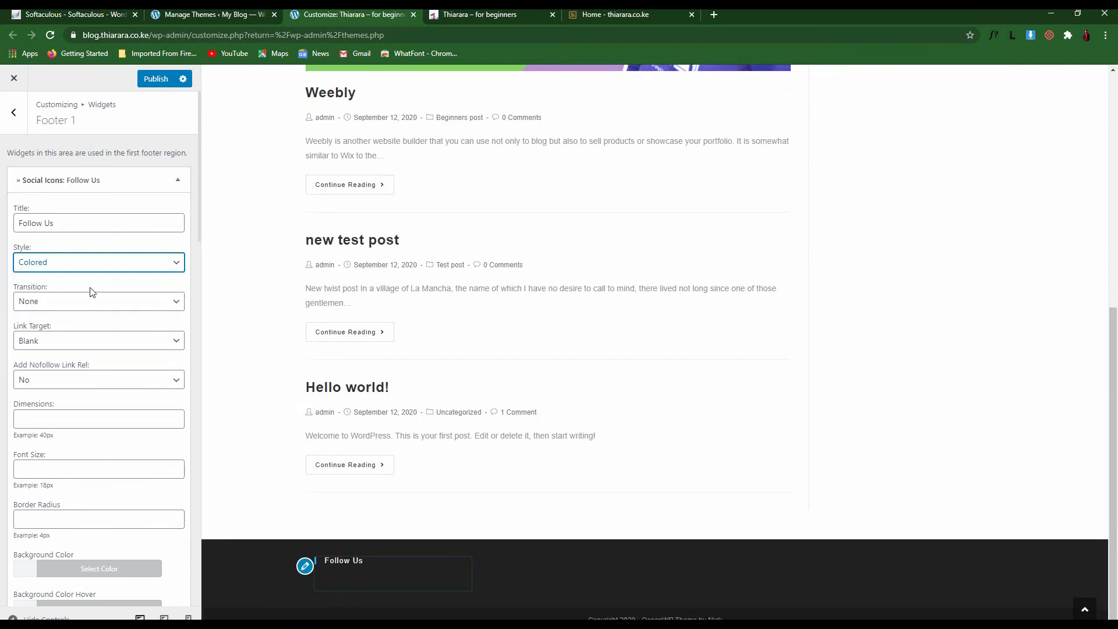
# Retitle the widget 'connect with us:', keeping the Colored style
pyautogui.moveTo(72, 223); pyautogui.dragTo(19, 223)
pyautogui.click(60, 226)
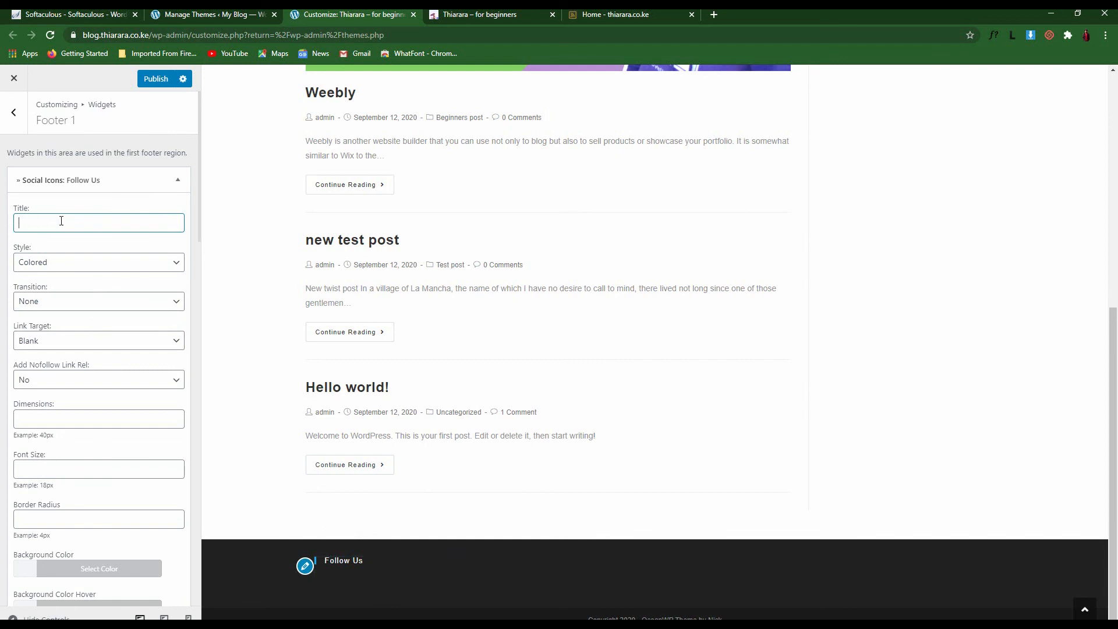
pyautogui.write('connect with us:')
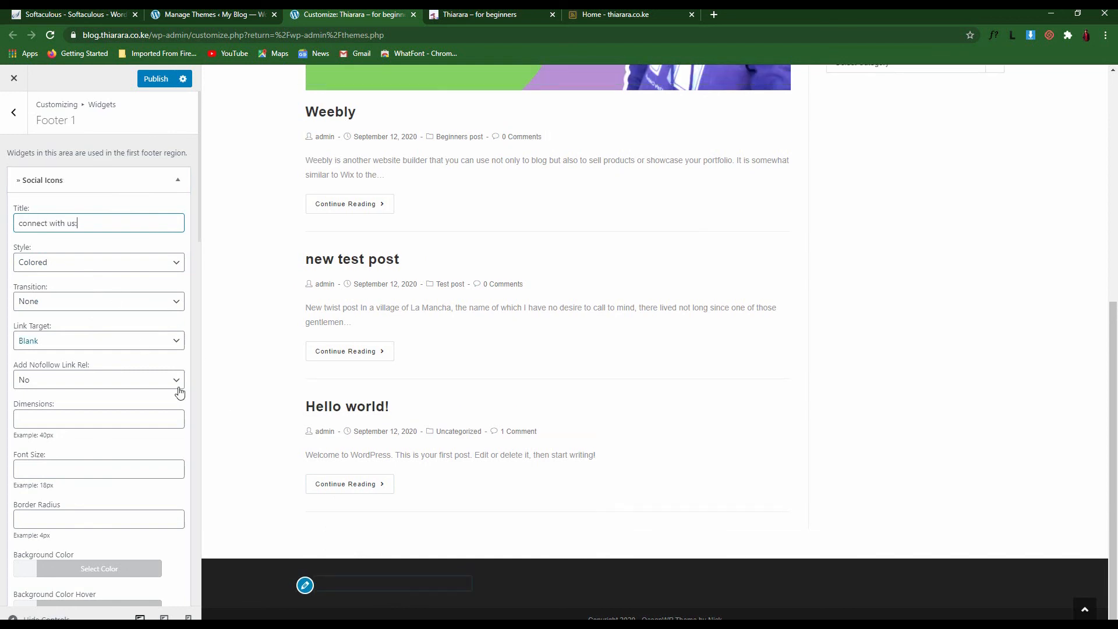
pyautogui.click(94, 263)
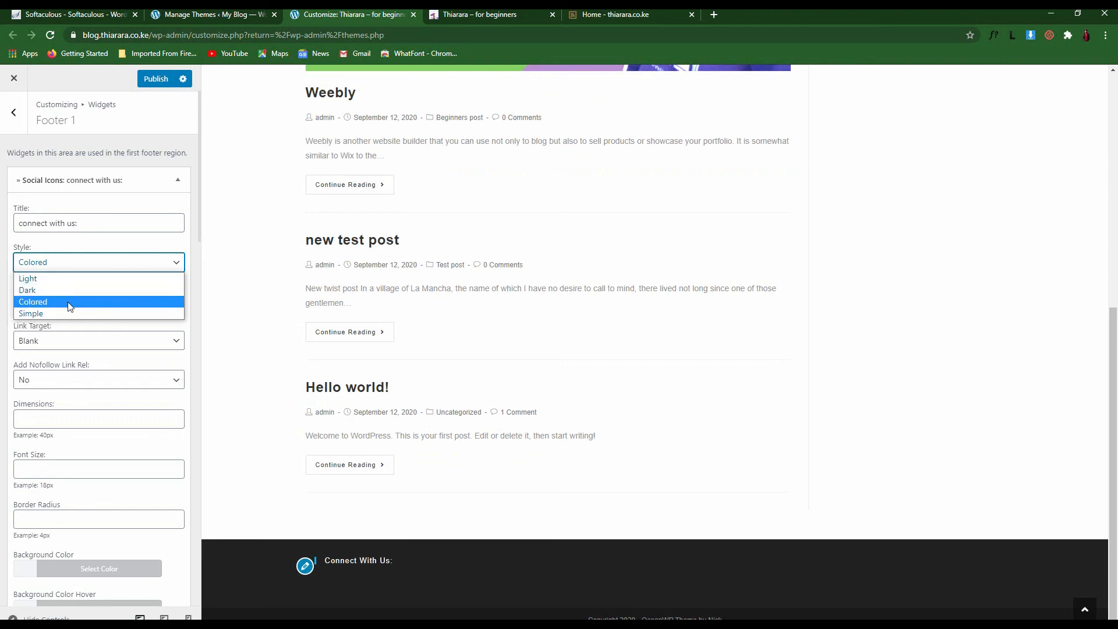
pyautogui.click(90, 243)
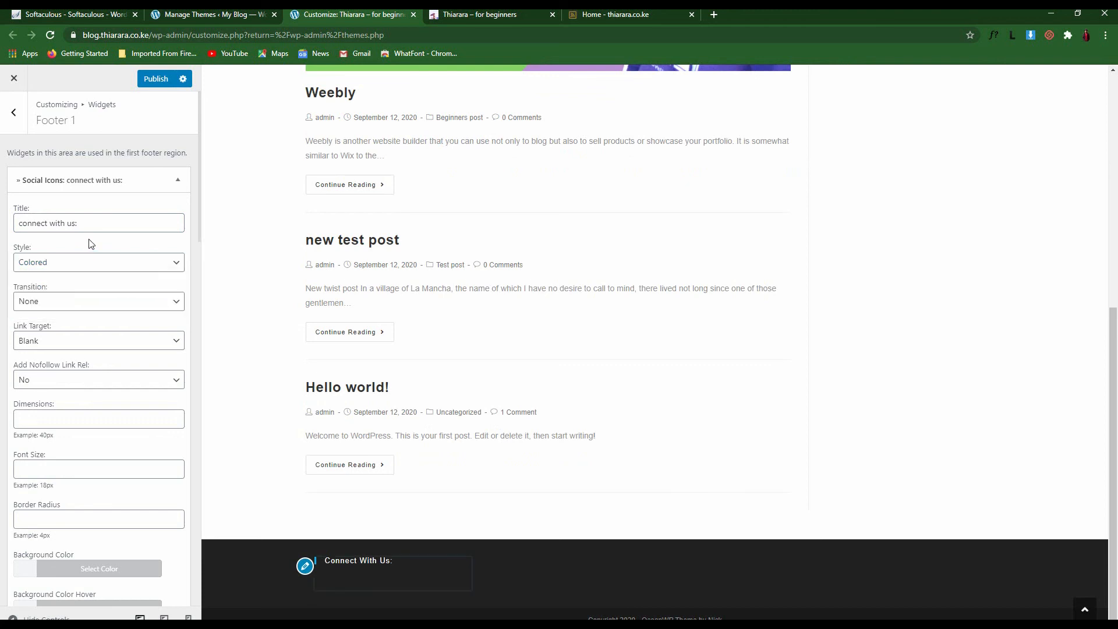
# Set the hover transition to Float and make the social links nofollow
pyautogui.click(81, 306)
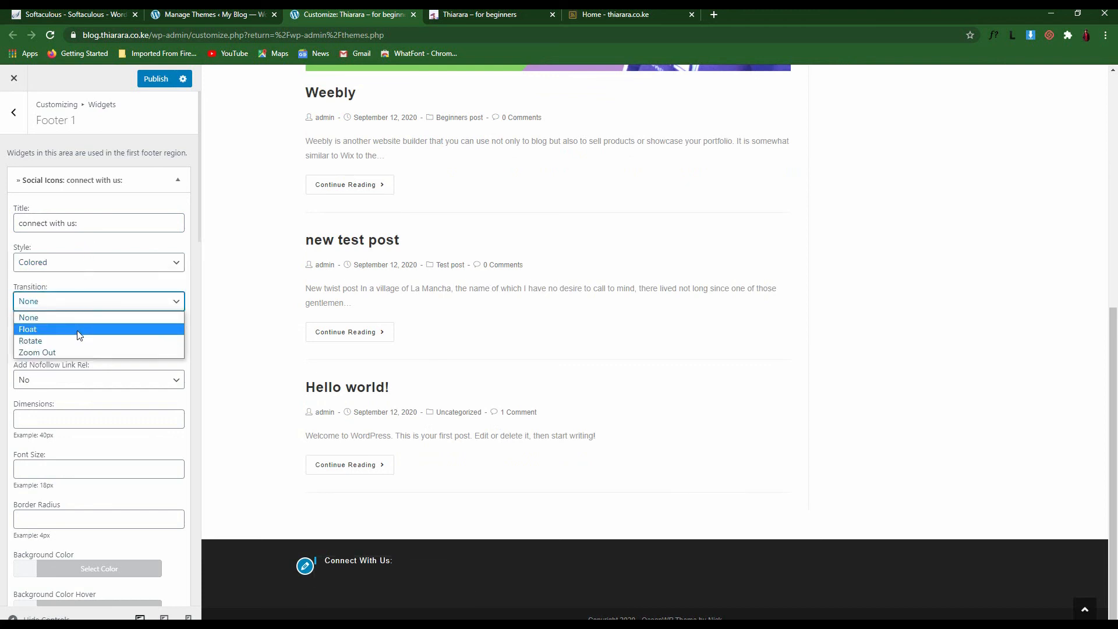
pyautogui.click(80, 329)
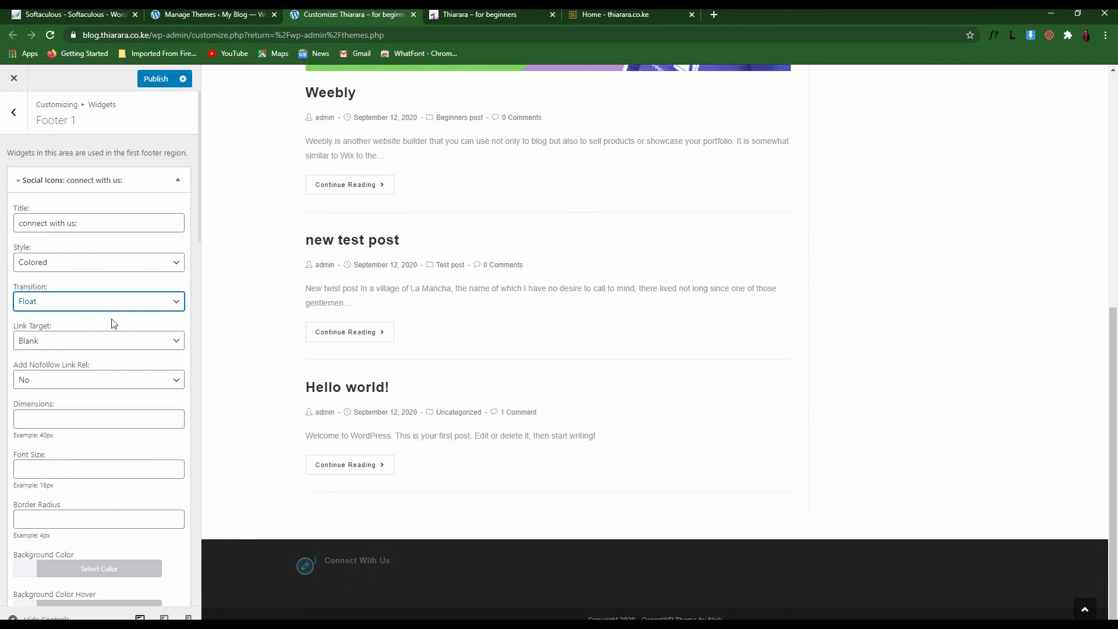
pyautogui.scroll(-2, 113, 324)
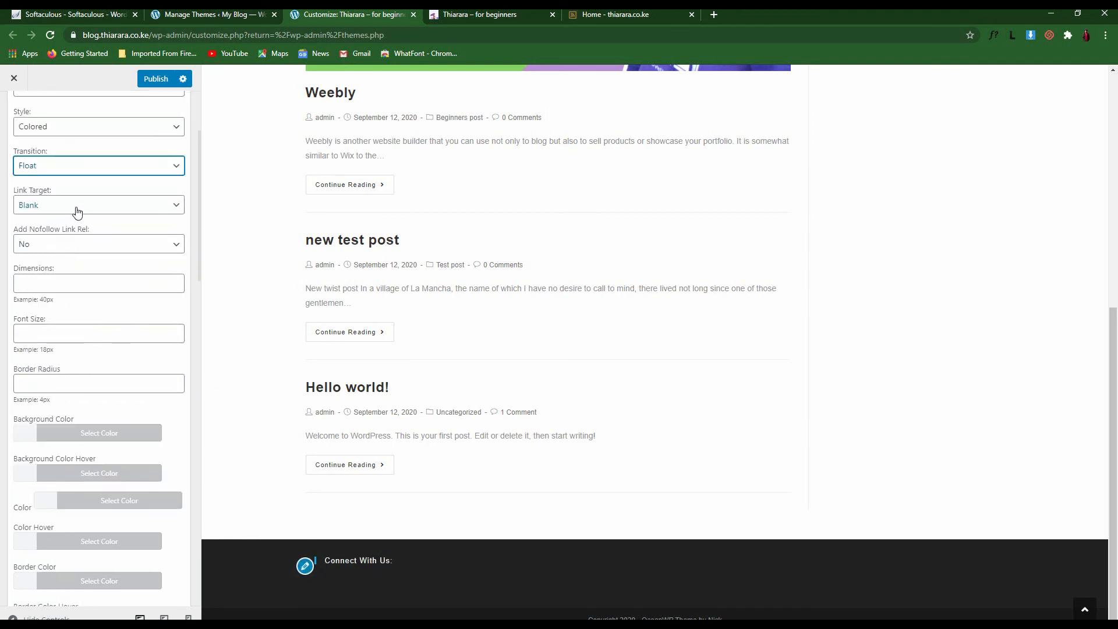
pyautogui.click(55, 243)
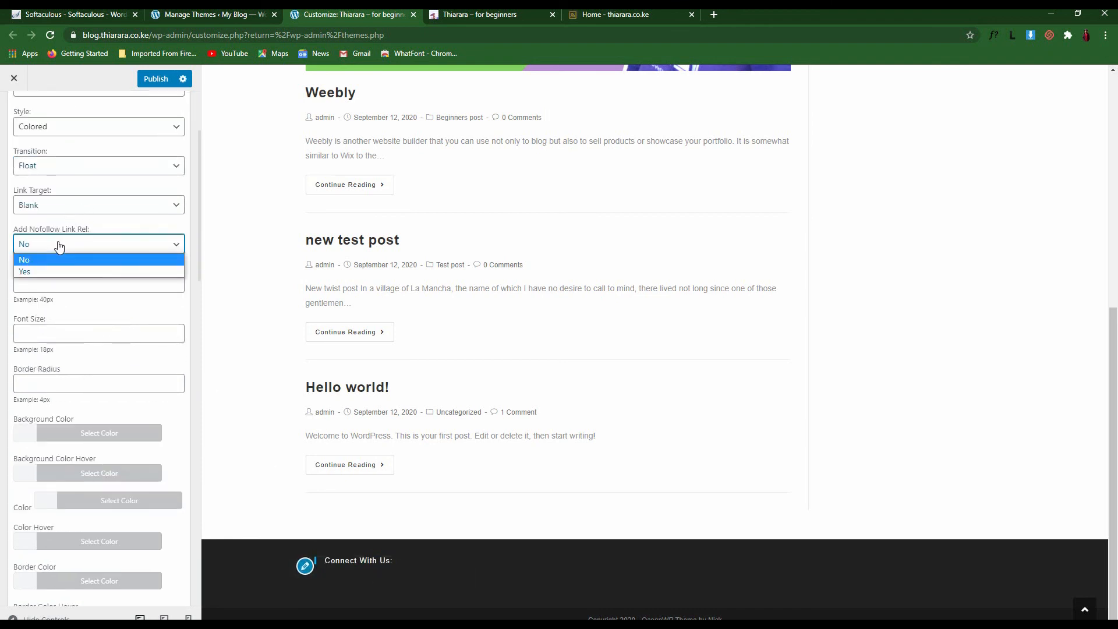
pyautogui.click(46, 270)
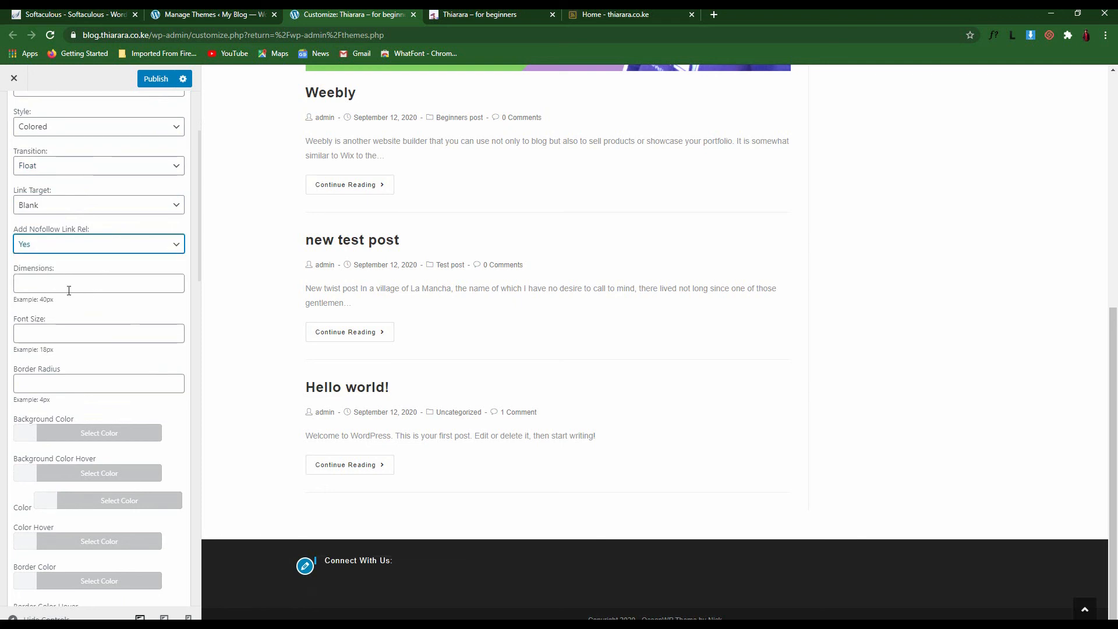
# Set border radius 50 and a green icon background colour
pyautogui.click(53, 287)
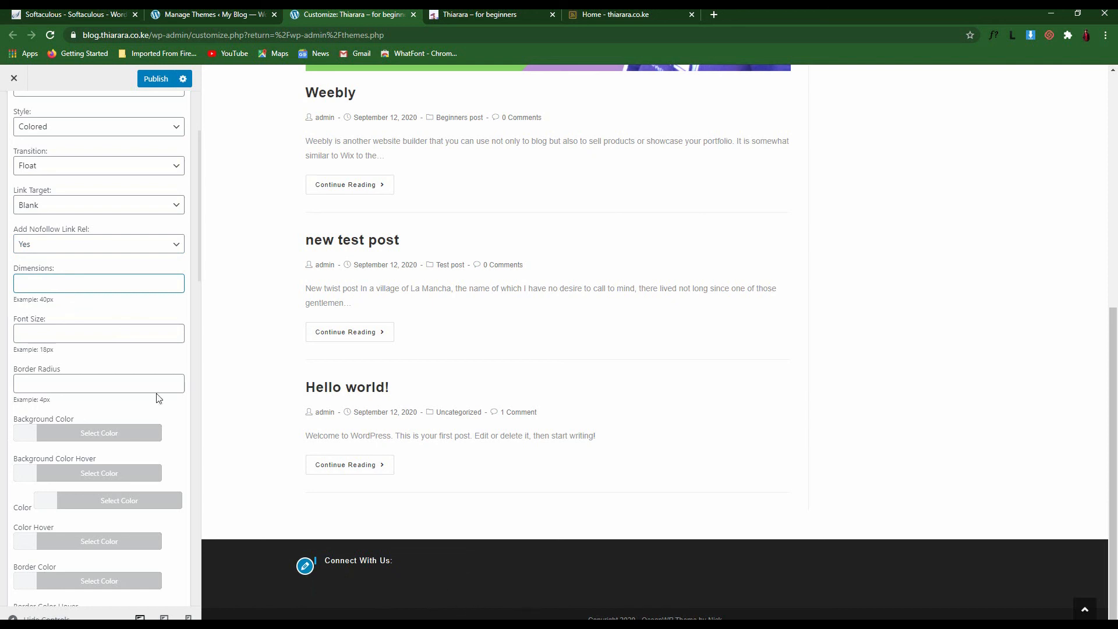
pyautogui.click(43, 337)
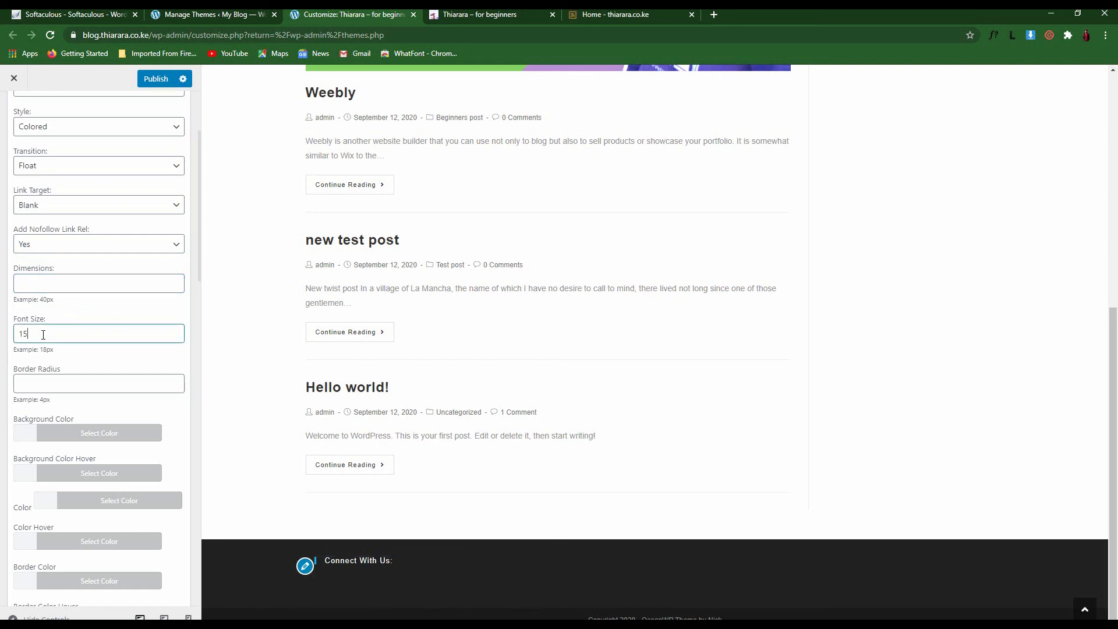
pyautogui.click(41, 387)
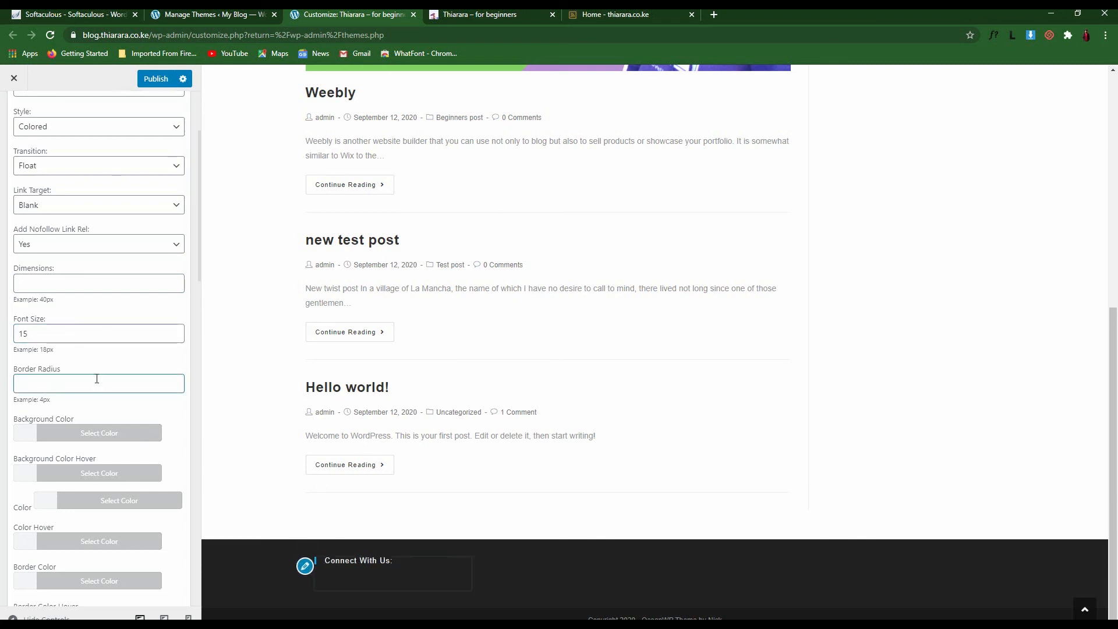
pyautogui.moveTo(38, 334); pyautogui.dragTo(5, 336)
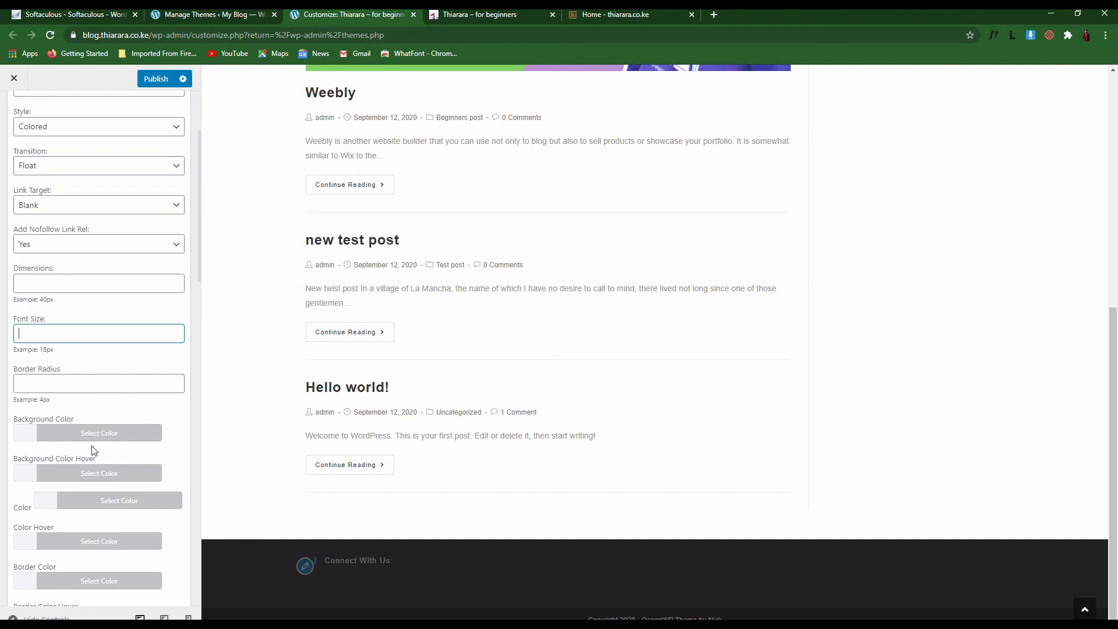
pyautogui.click(42, 382)
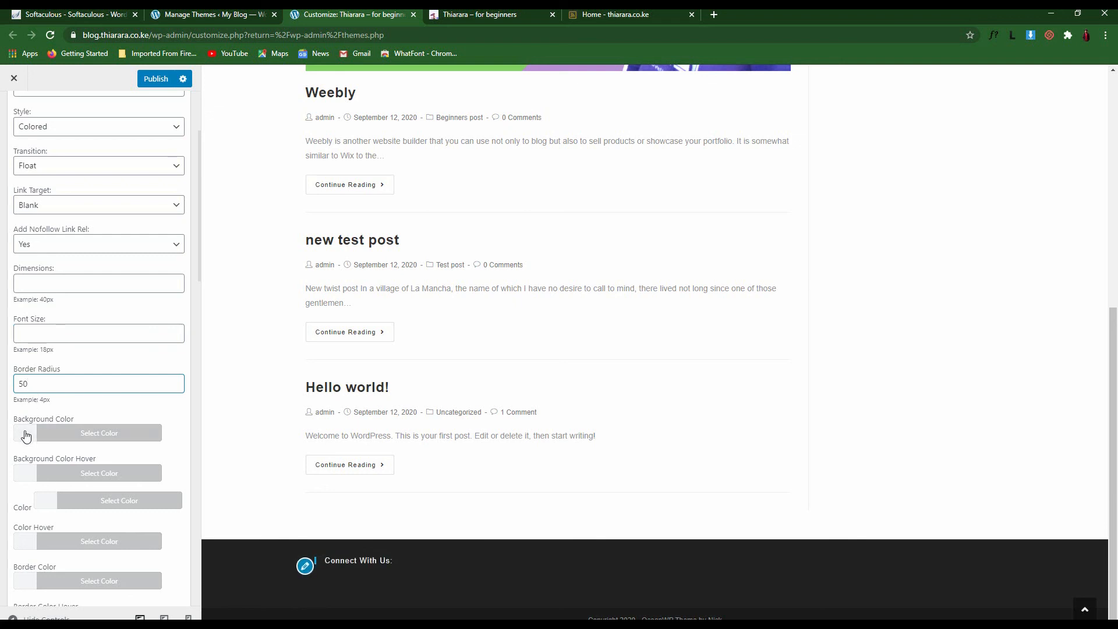
pyautogui.click(24, 437)
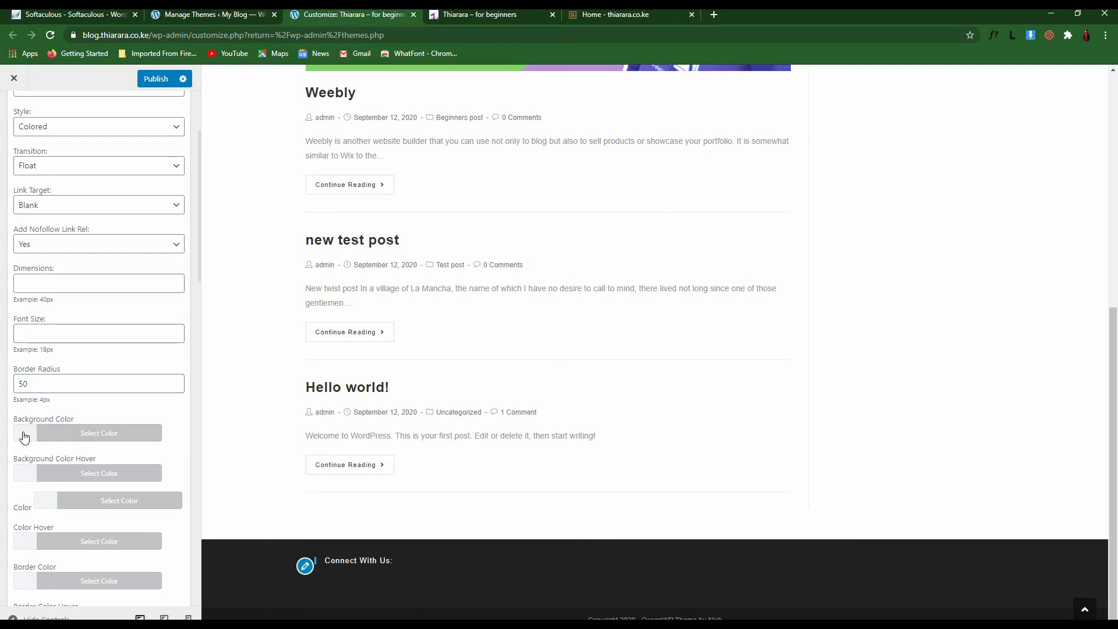
pyautogui.click(93, 598)
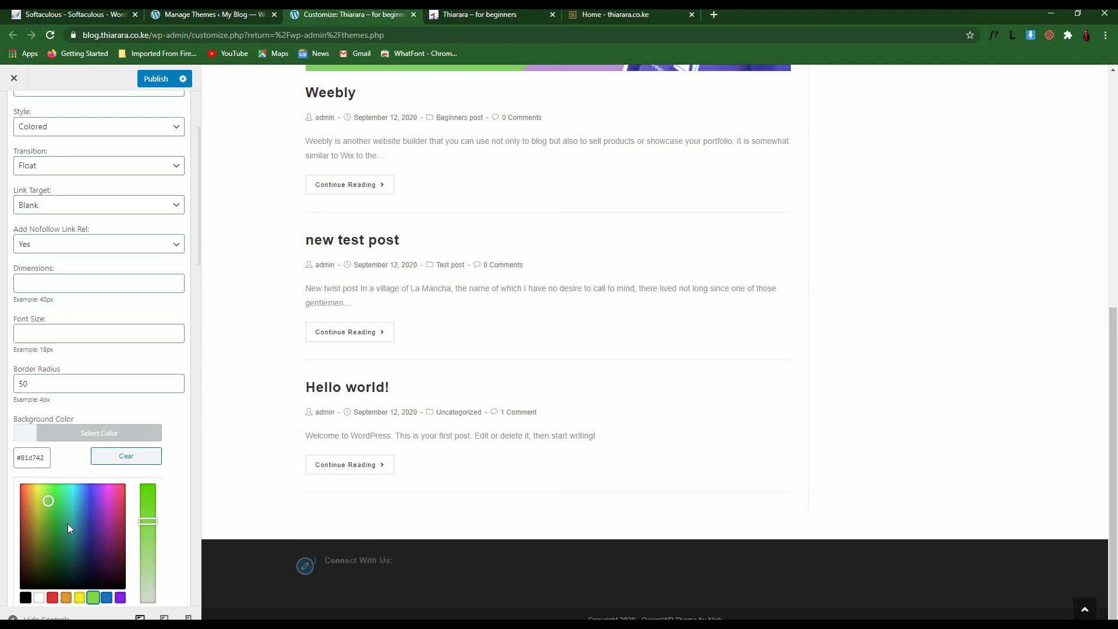
# Finalize the green background and set a red #dd3333 hover background
pyautogui.moveTo(150, 516); pyautogui.dragTo(149, 505)
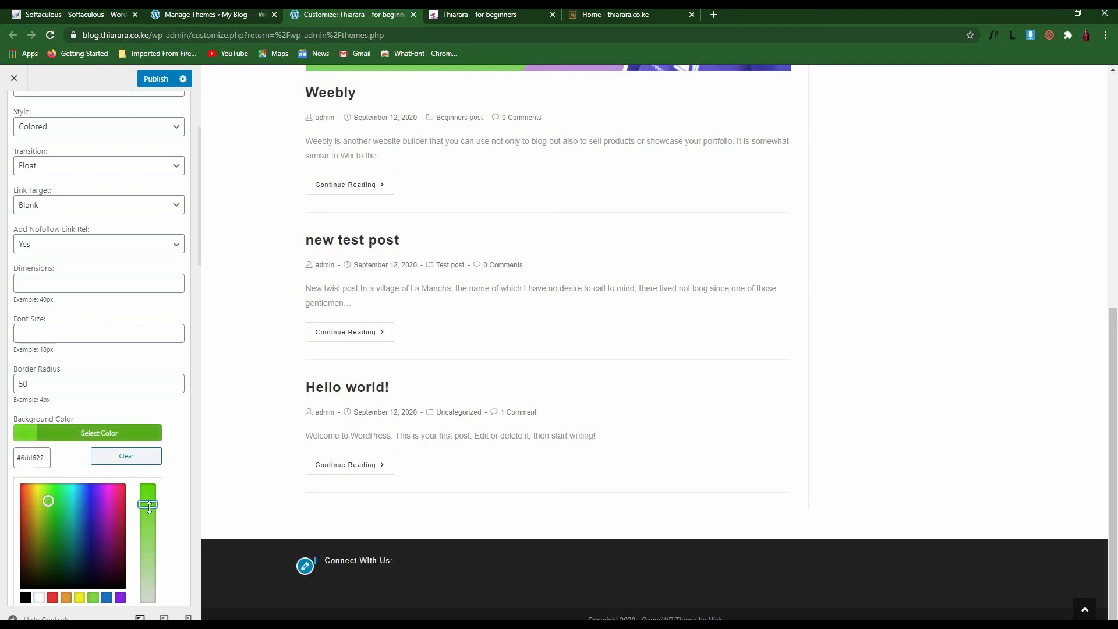
pyautogui.click(134, 415)
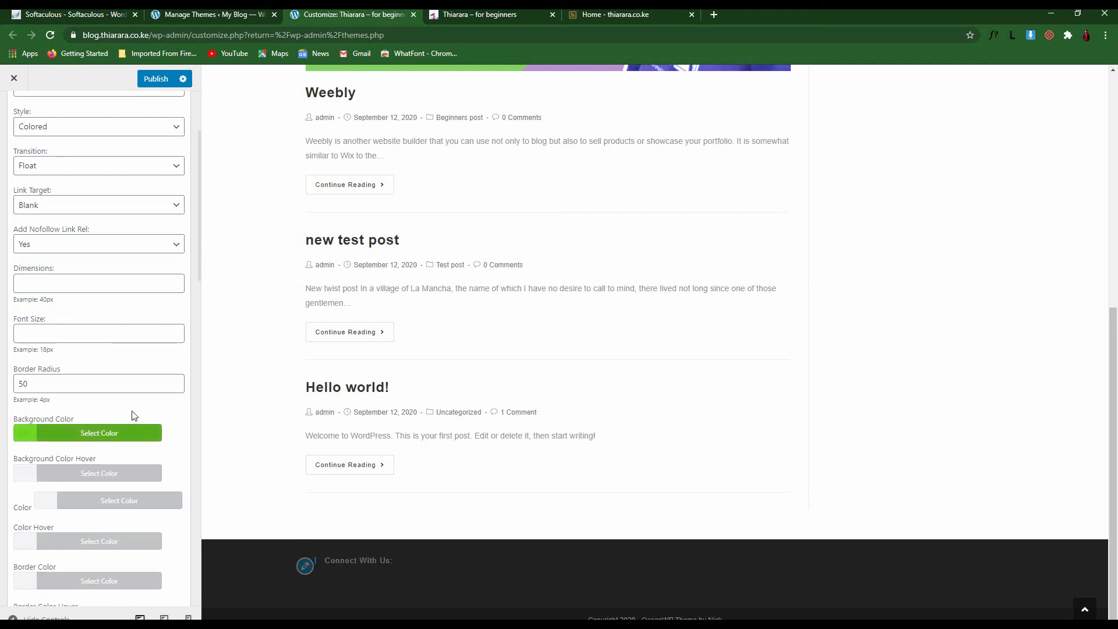
pyautogui.click(28, 478)
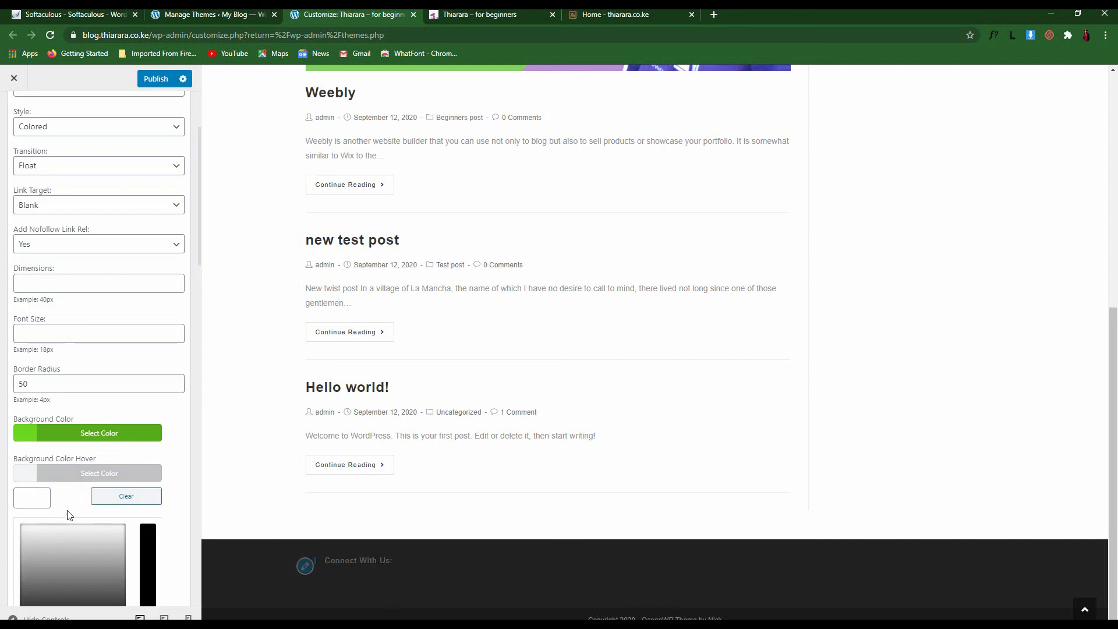
pyautogui.scroll(-2, 72, 491)
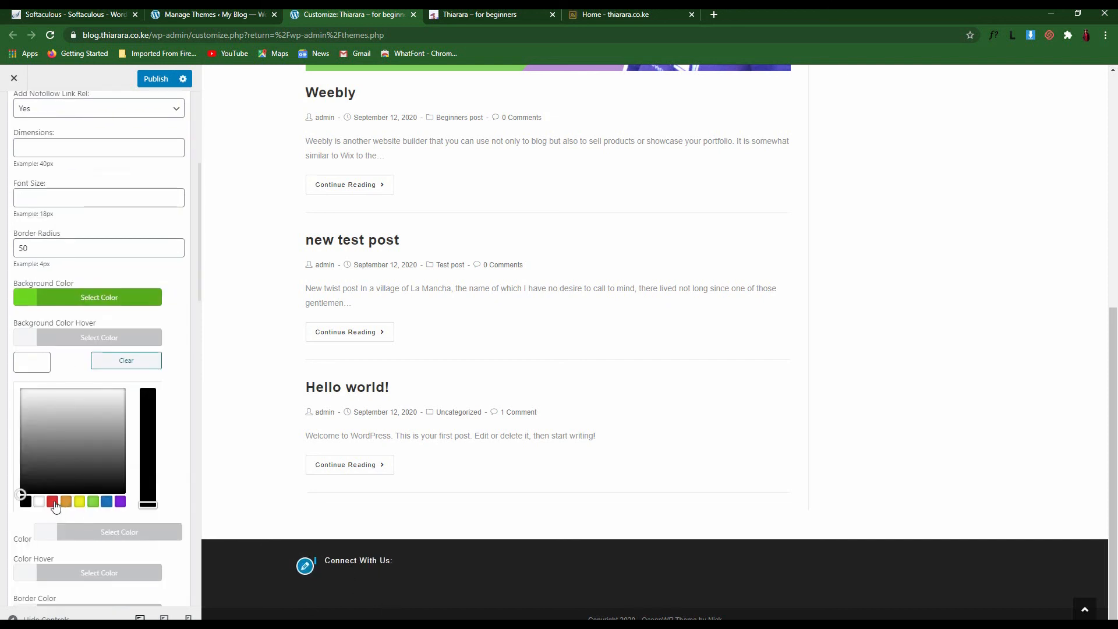
pyautogui.click(53, 501)
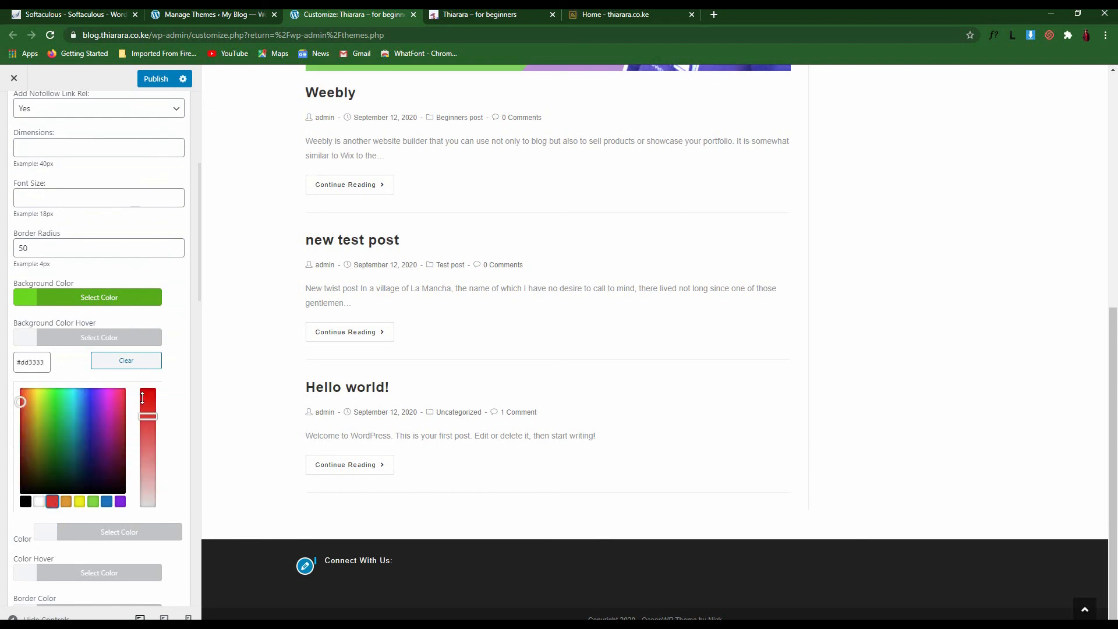
pyautogui.moveTo(142, 398); pyautogui.dragTo(149, 381)
pyautogui.click(151, 319)
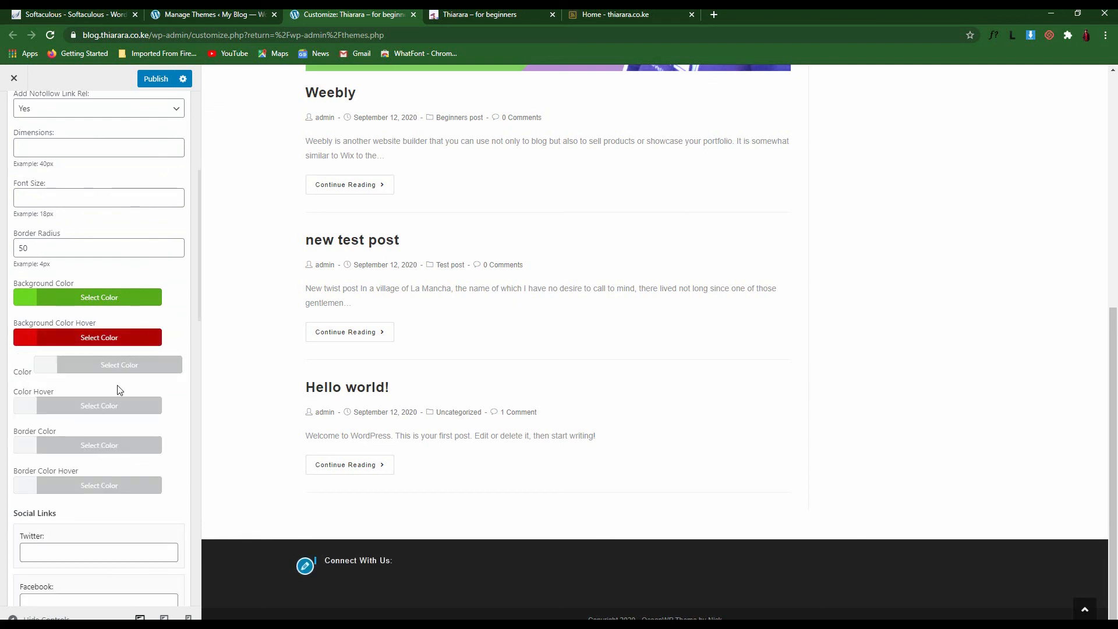
# Make the icon colour yellow #eded15 and move to the Twitter social link field
pyautogui.click(53, 371)
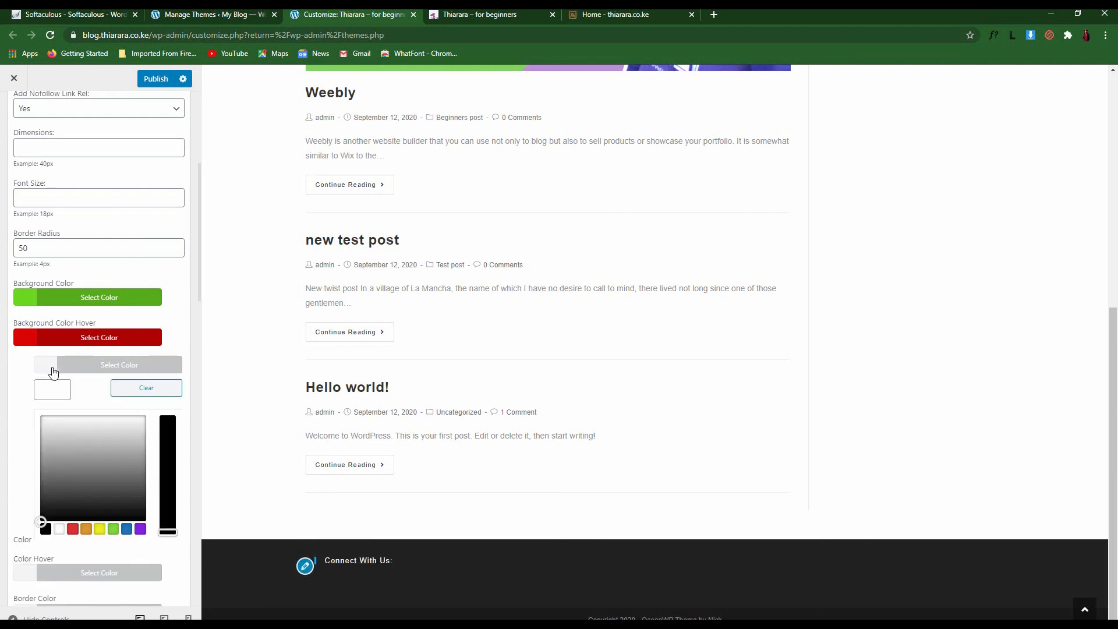
pyautogui.click(100, 530)
pyautogui.click(167, 427)
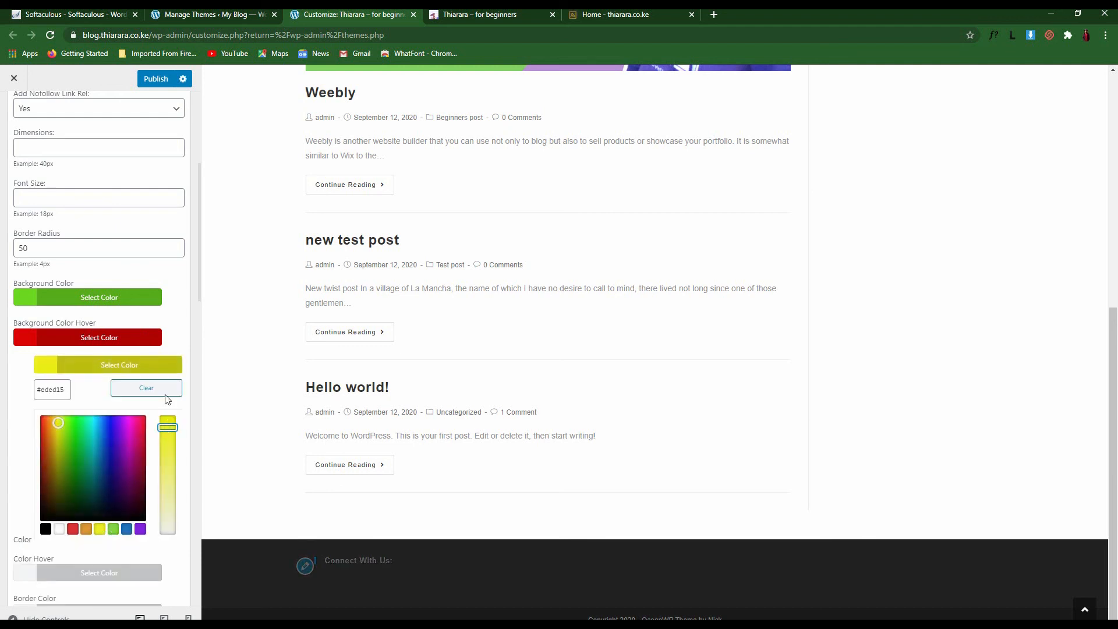
pyautogui.click(187, 341)
pyautogui.scroll(-2, 47, 408)
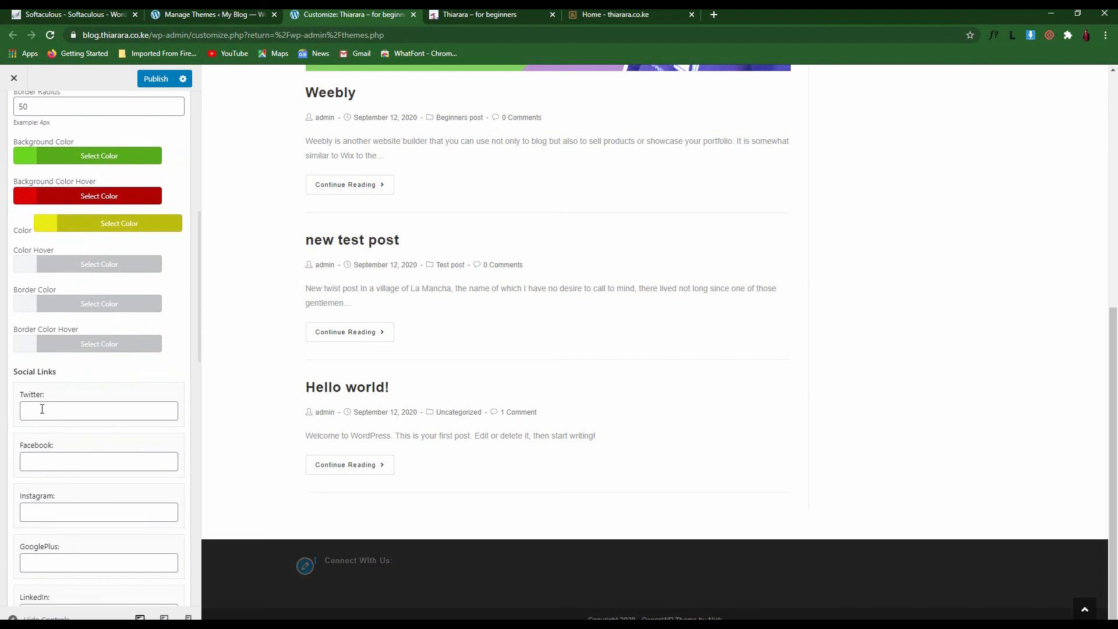
pyautogui.scroll(-2, 39, 349)
pyautogui.click(47, 276)
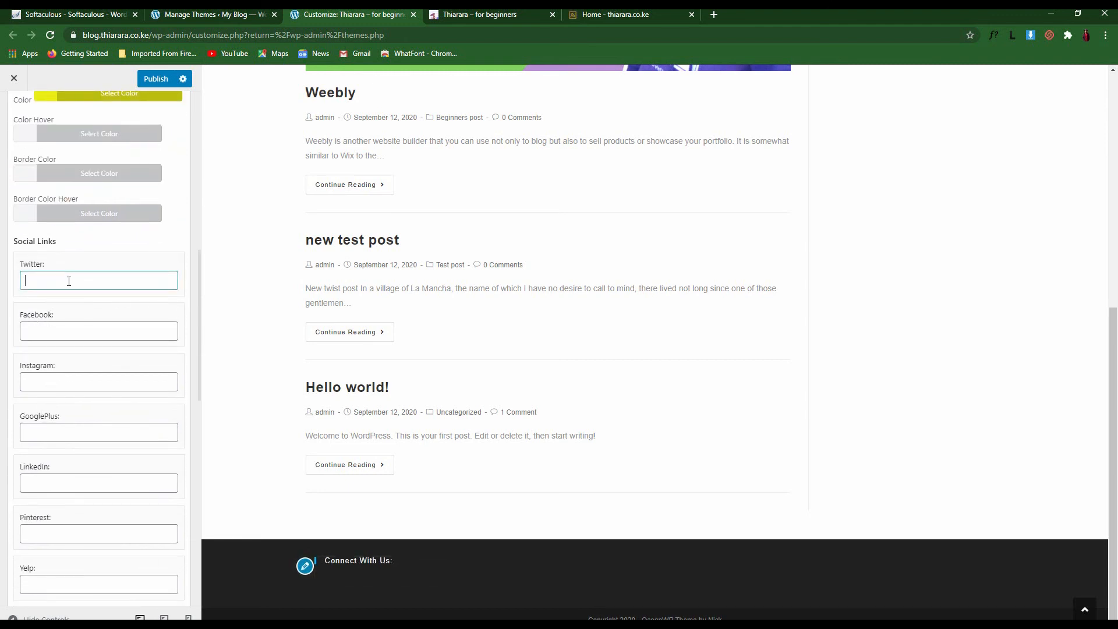
# Enter the account usernames in the Twitter, Facebook and YouTube social link fields
pyautogui.write('thiararaper')
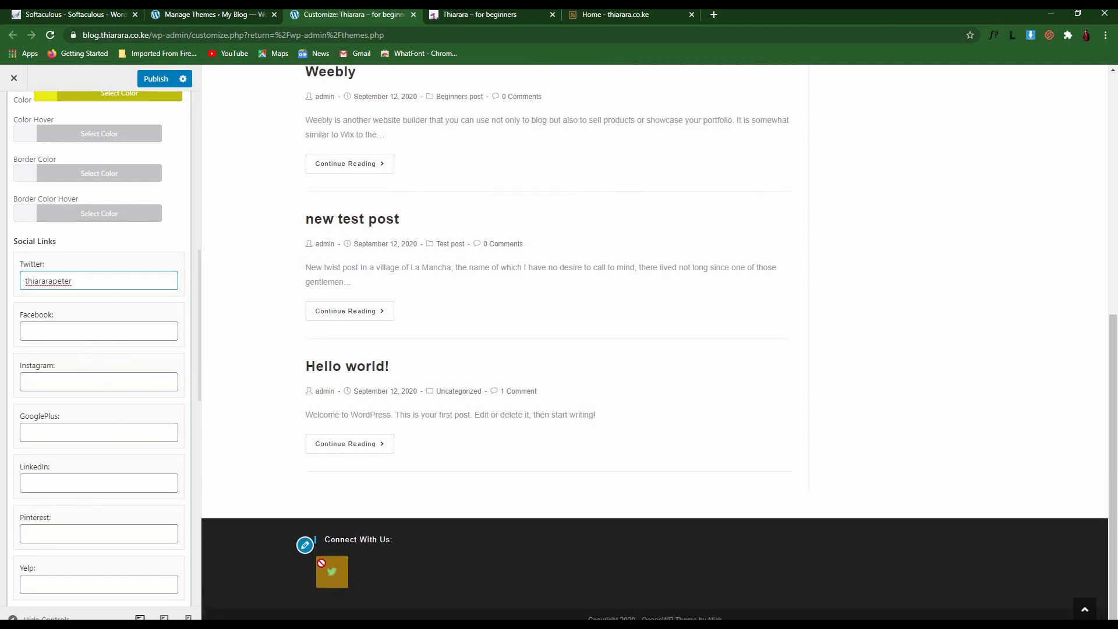
pyautogui.click(45, 331)
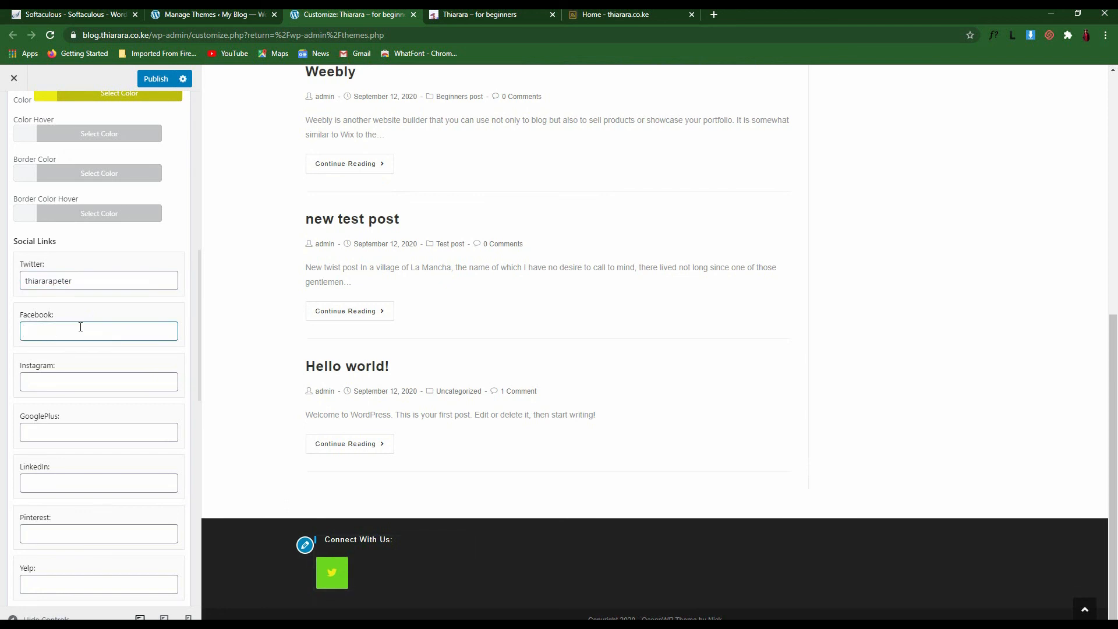
pyautogui.write('thiarara')
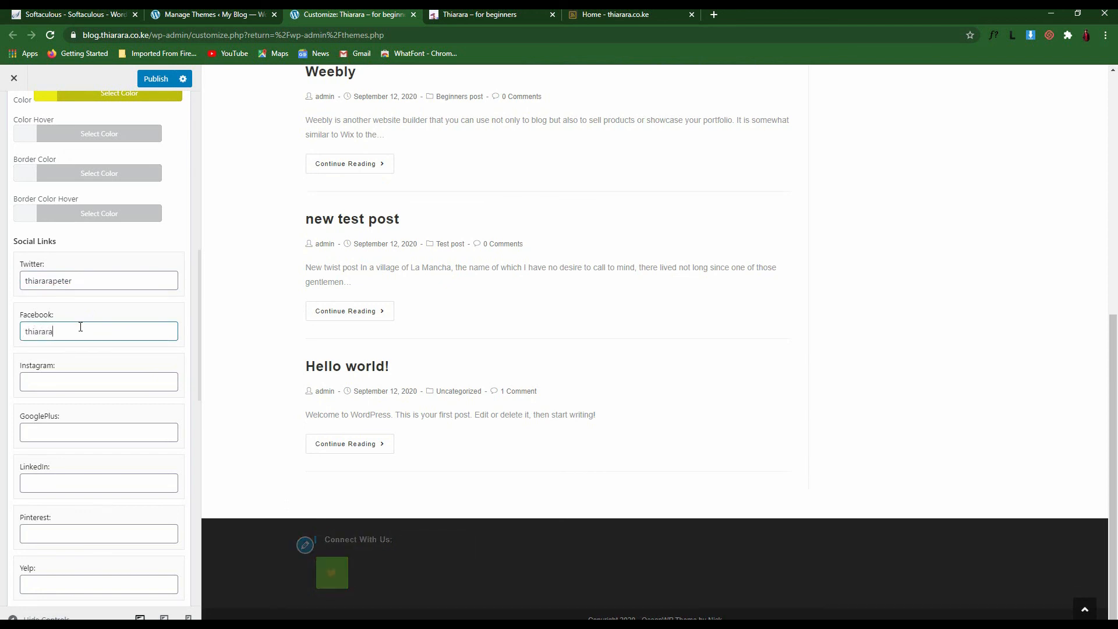
pyautogui.write('peter')
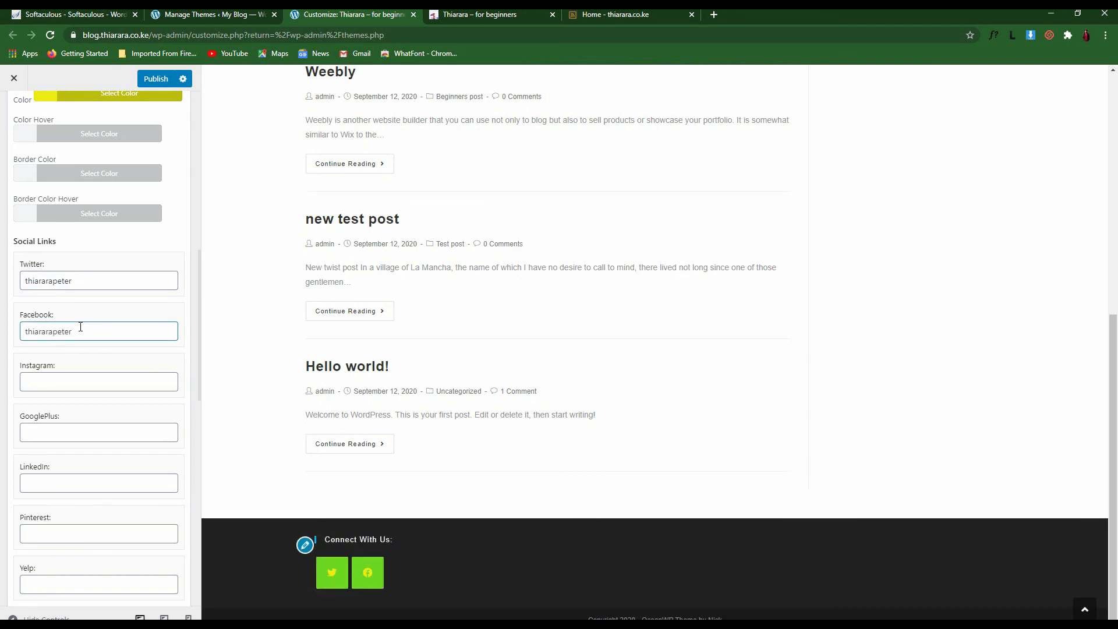
pyautogui.scroll(-4, 82, 471)
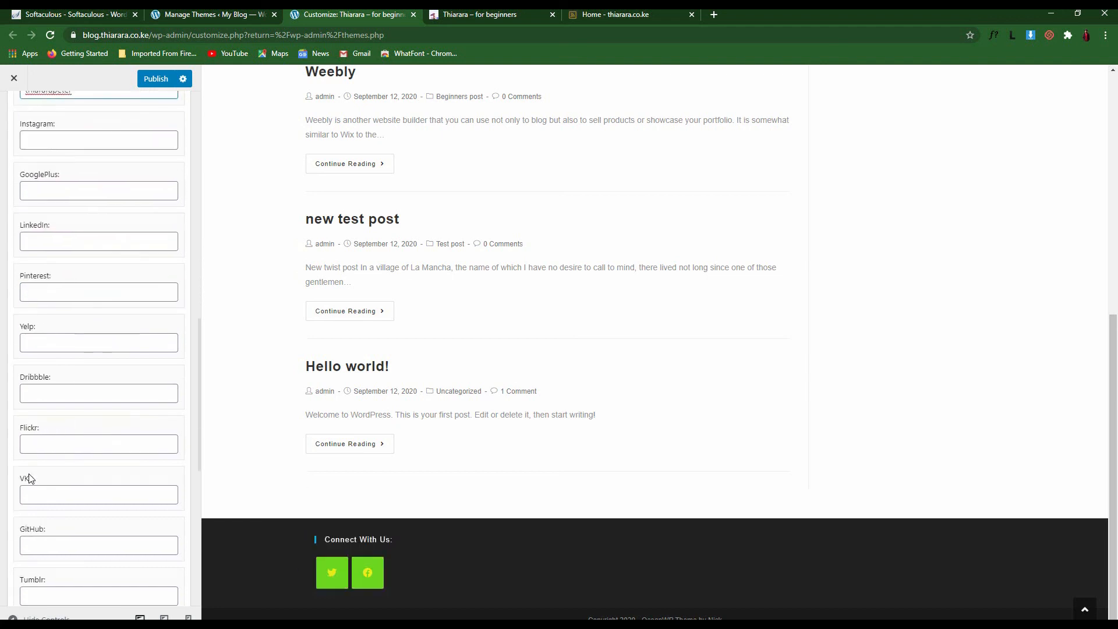
pyautogui.scroll(-7, 35, 524)
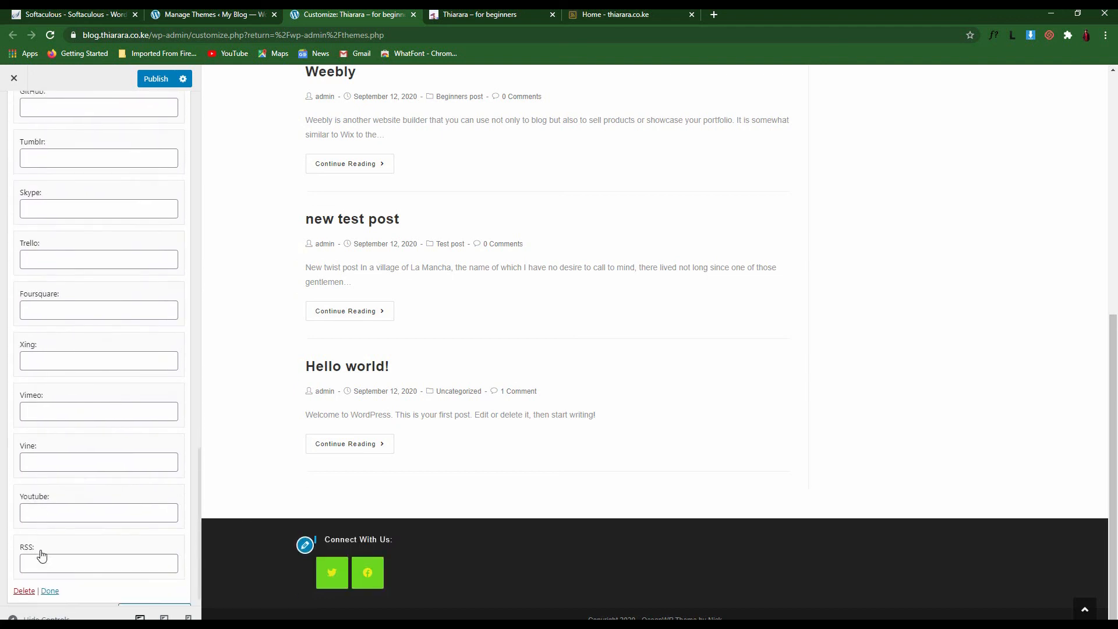
pyautogui.click(45, 517)
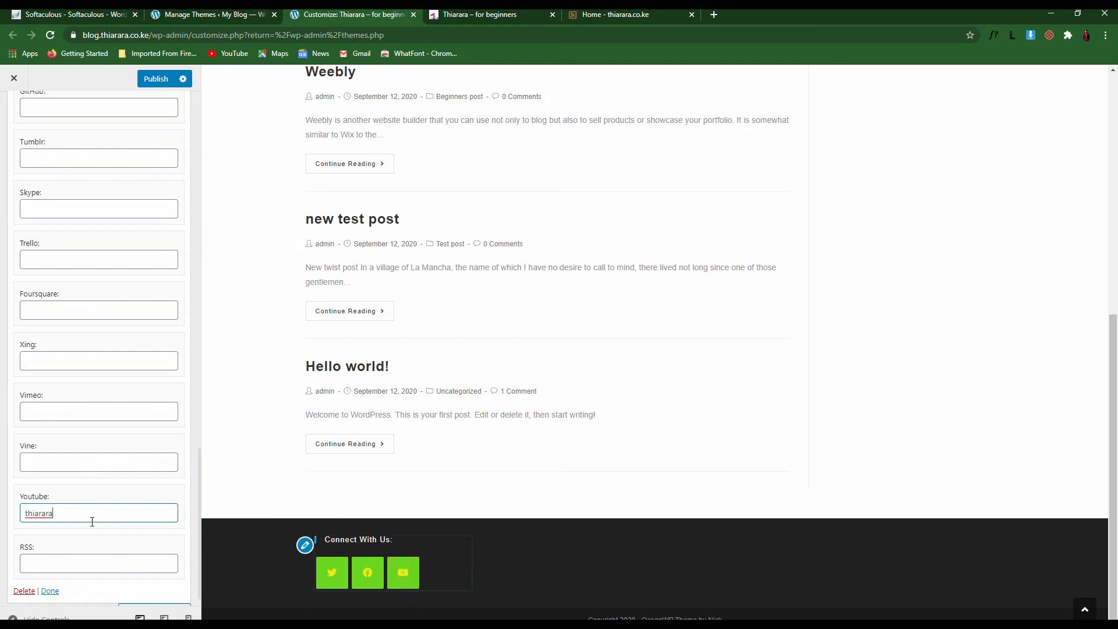
pyautogui.scroll(10, 56, 321)
pyautogui.moveTo(89, 276); pyautogui.dragTo(9, 282)
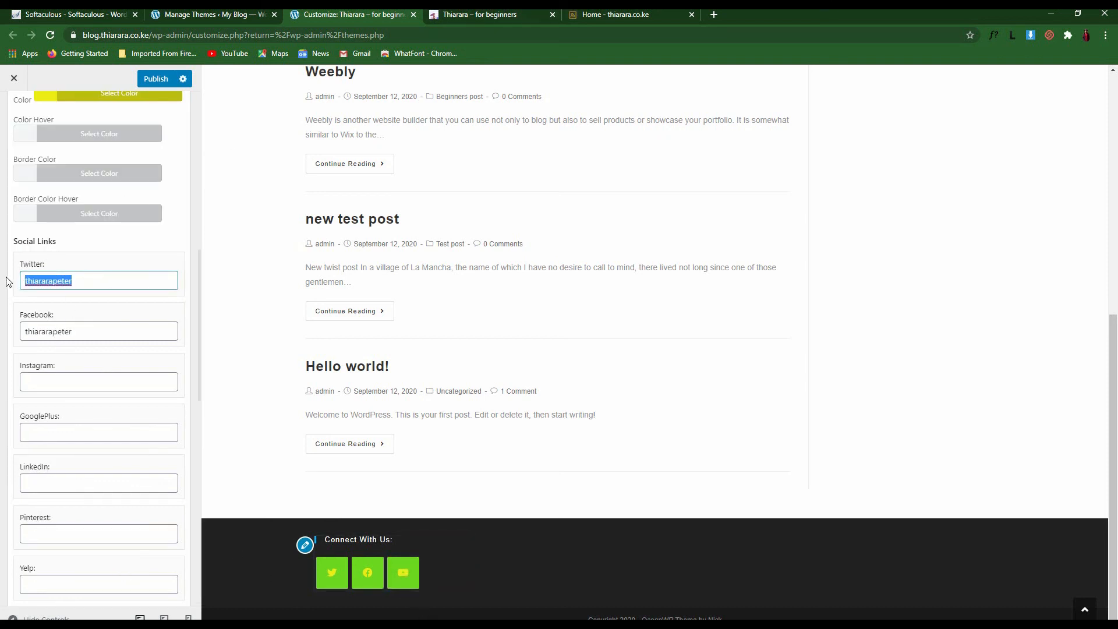
# Change the social icon Color setting from yellow to the white #ffffff swatch
pyautogui.moveTo(87, 331); pyautogui.dragTo(22, 330)
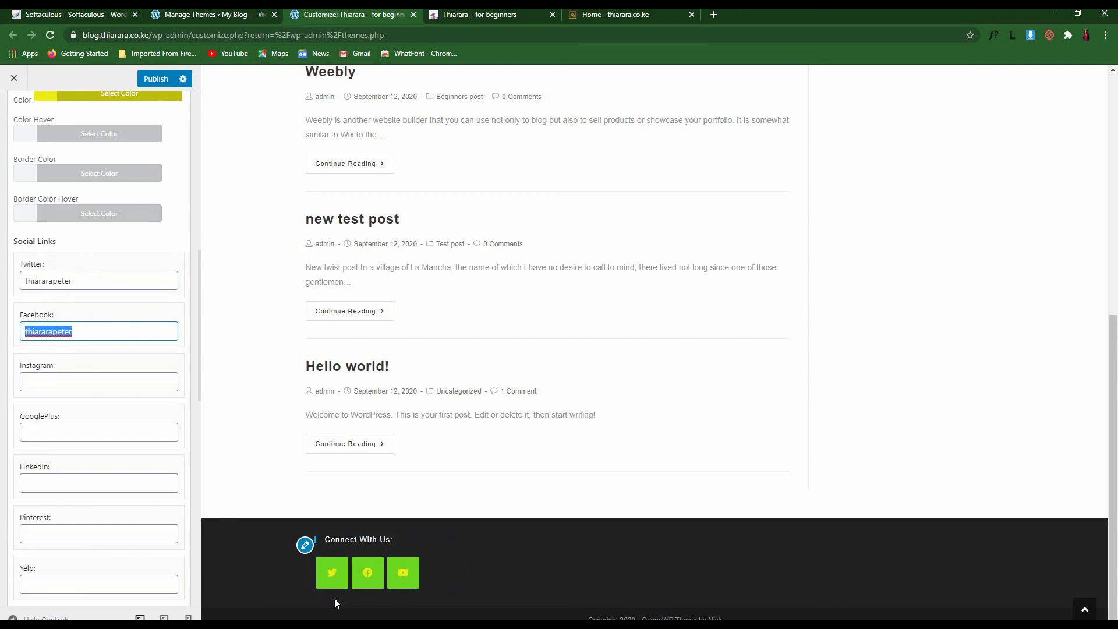
pyautogui.scroll(2, 216, 384)
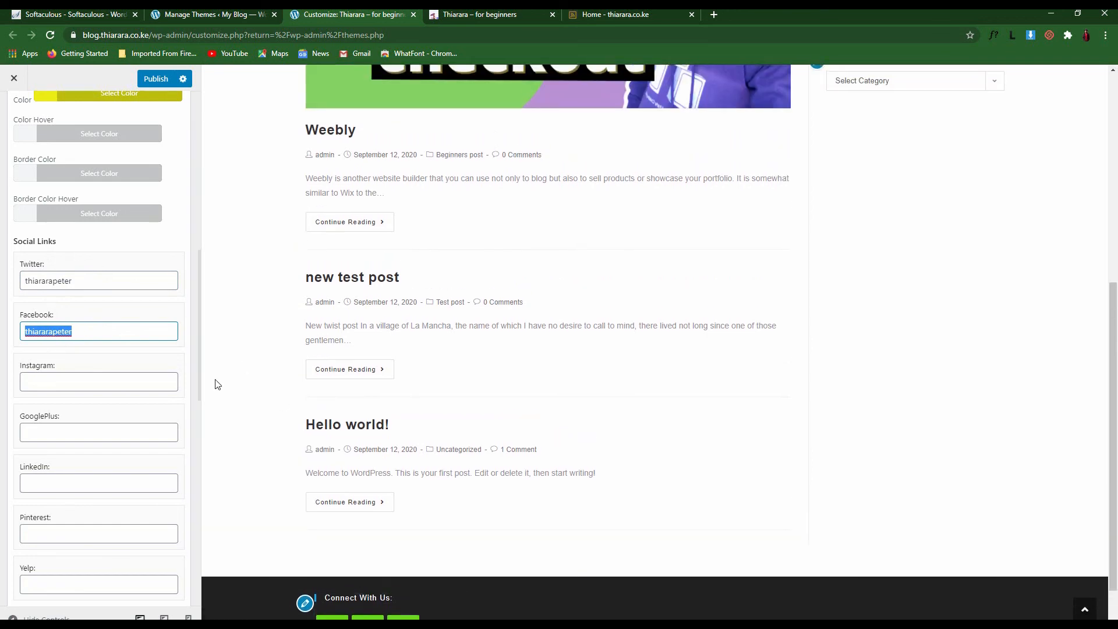
pyautogui.scroll(1, 215, 379)
pyautogui.scroll(-6, 179, 333)
pyautogui.scroll(3, 205, 336)
pyautogui.scroll(8, 104, 255)
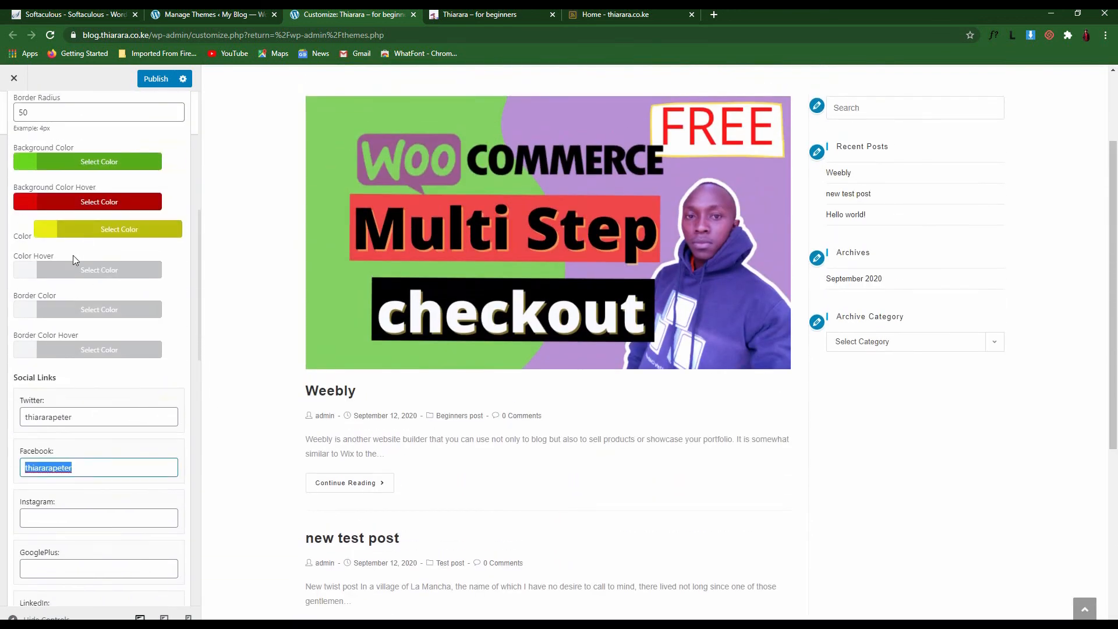
pyautogui.click(65, 233)
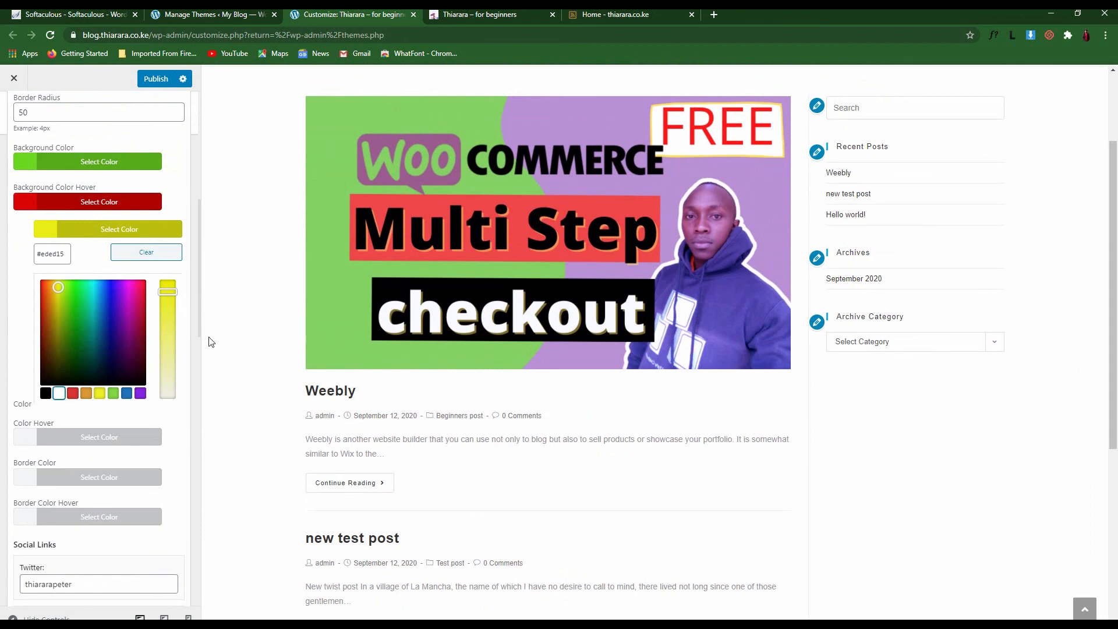
pyautogui.scroll(-2, 192, 341)
pyautogui.scroll(-5, 512, 465)
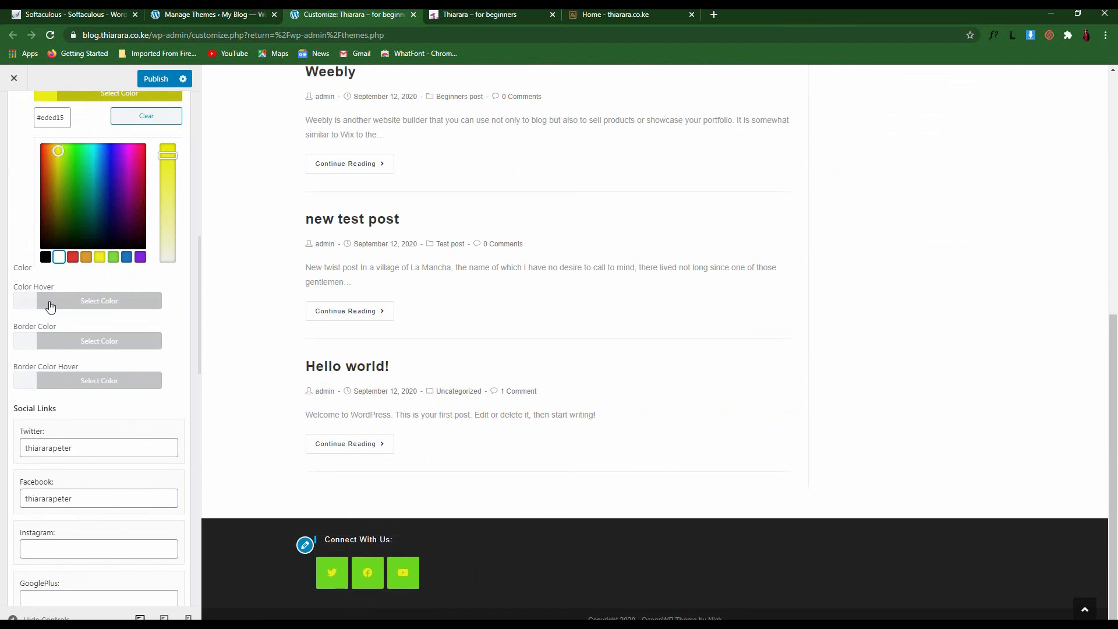
pyautogui.click(68, 303)
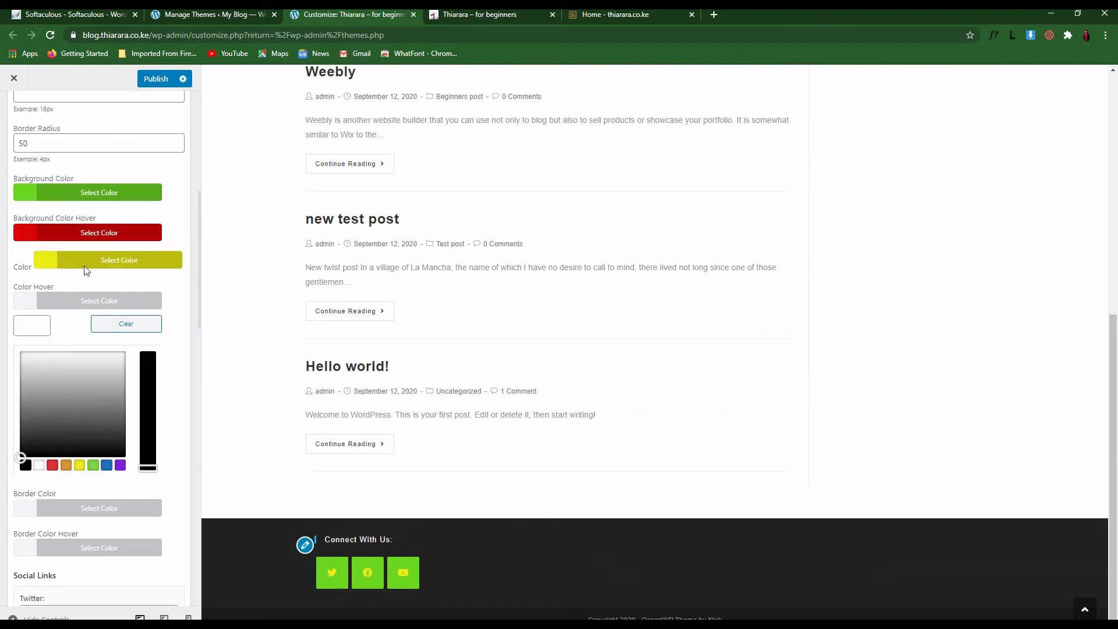
pyautogui.click(53, 266)
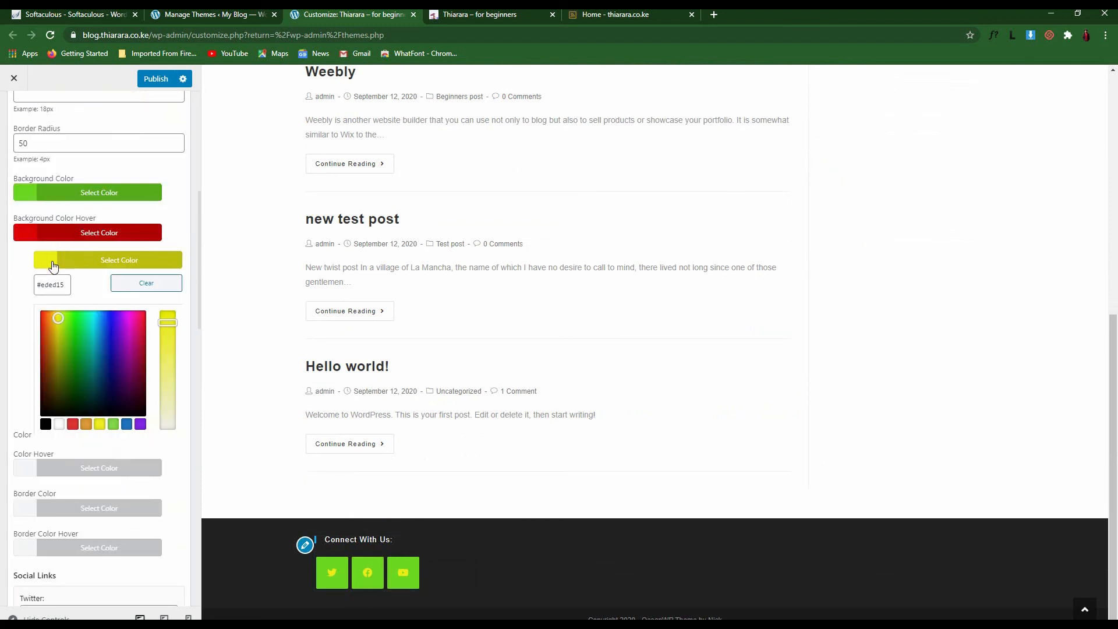
pyautogui.click(59, 424)
pyautogui.click(61, 426)
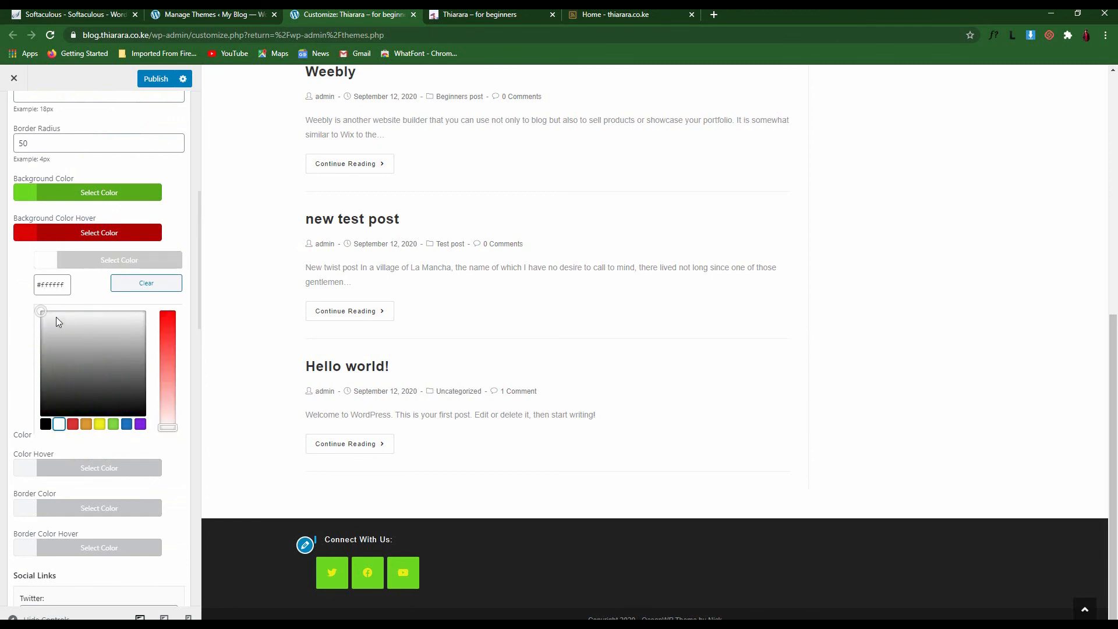
pyautogui.click(14, 288)
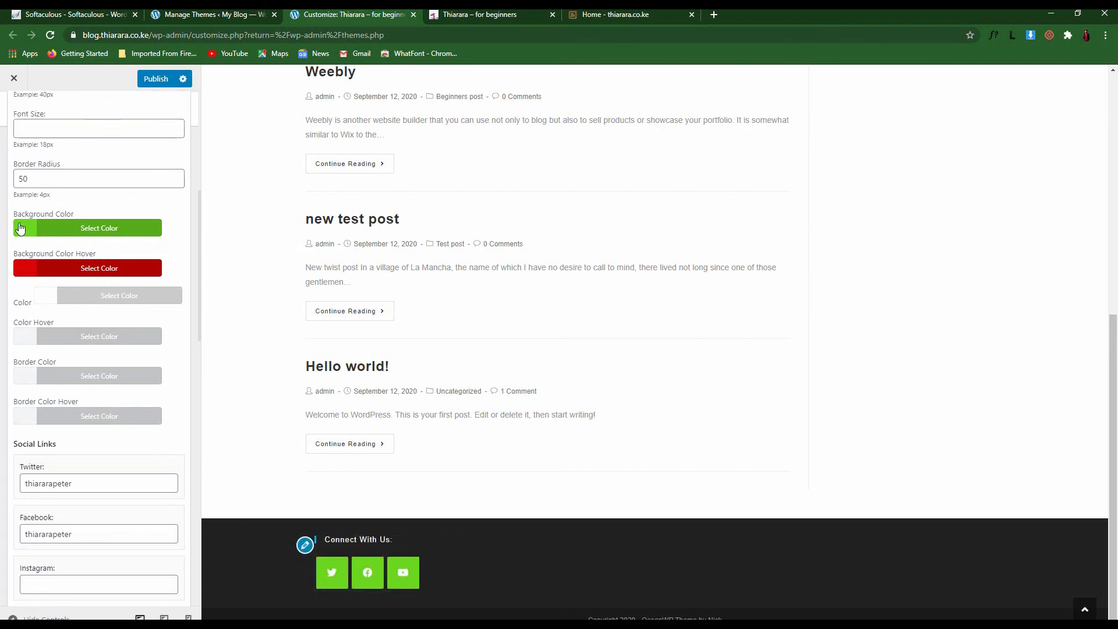
pyautogui.scroll(-1, 47, 402)
pyautogui.scroll(-6, 77, 475)
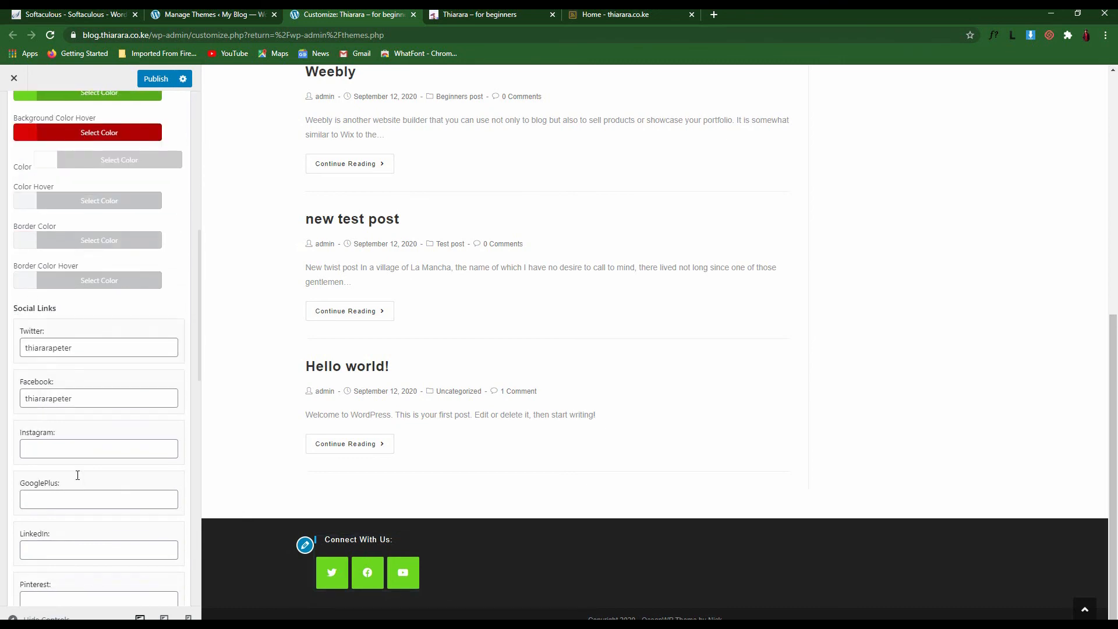
pyautogui.scroll(6, 275, 494)
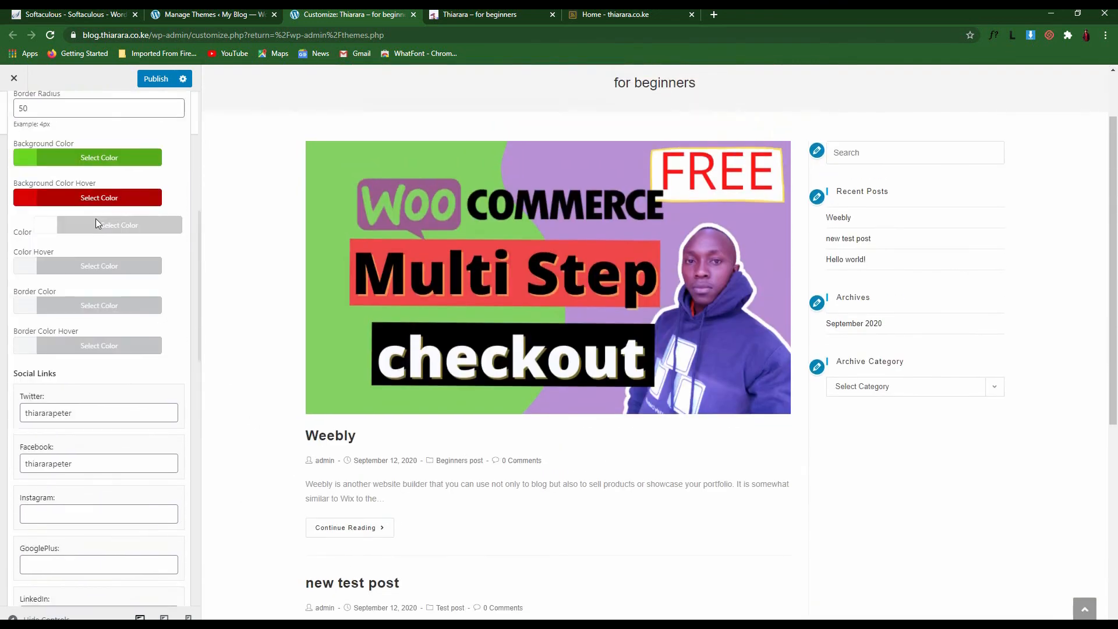
pyautogui.scroll(10, 95, 219)
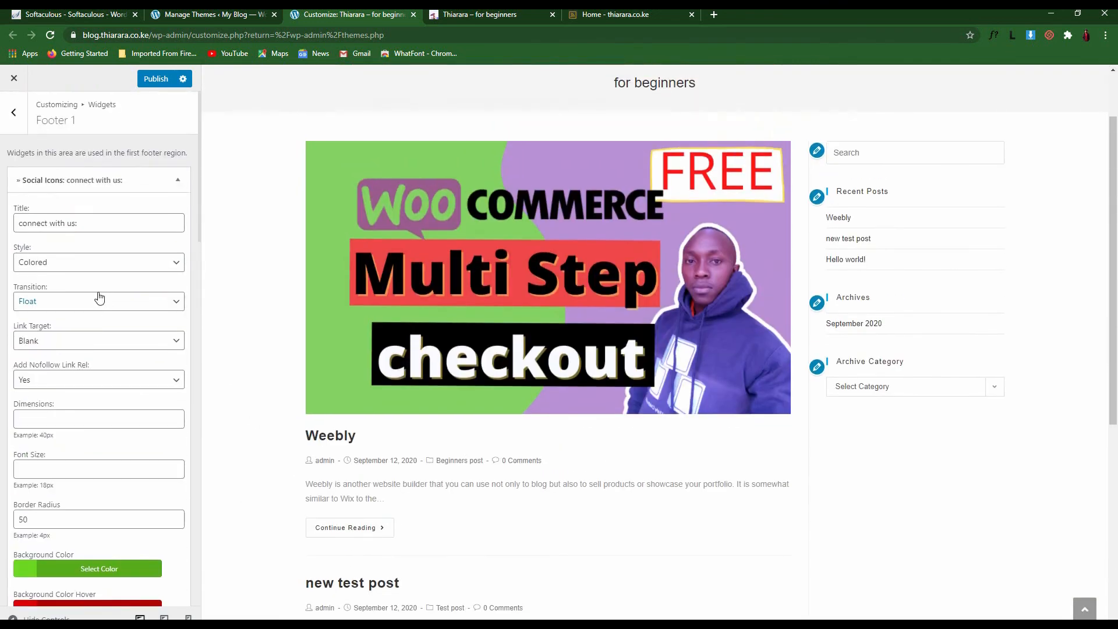
# Add a Social Share widget to the Footer 2 widget area
pyautogui.click(12, 115)
pyautogui.scroll(-6, 516, 412)
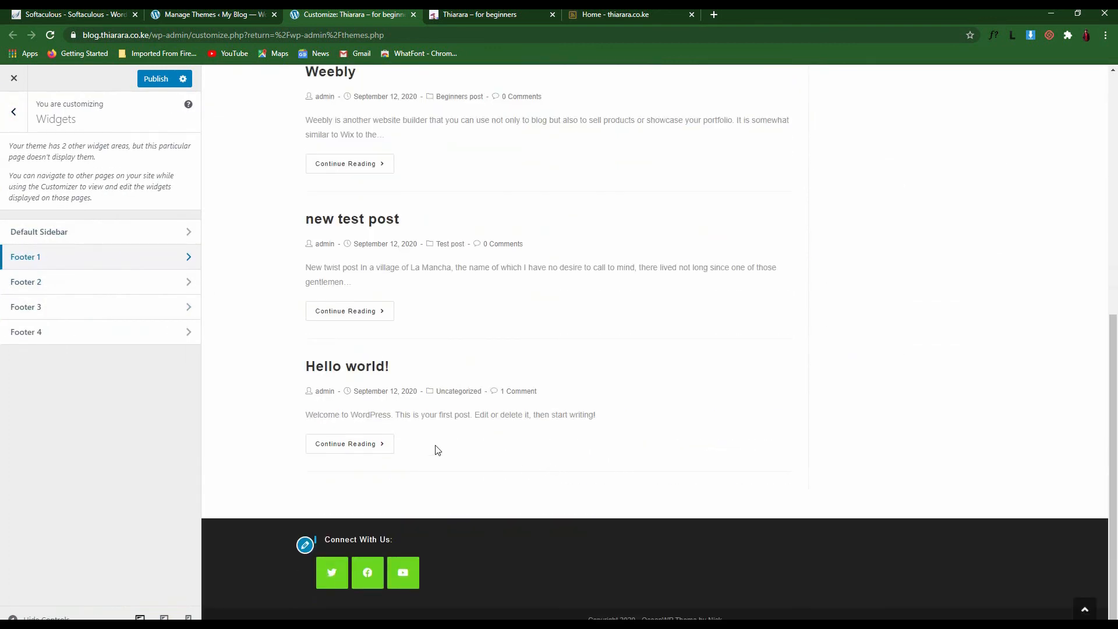
pyautogui.click(48, 284)
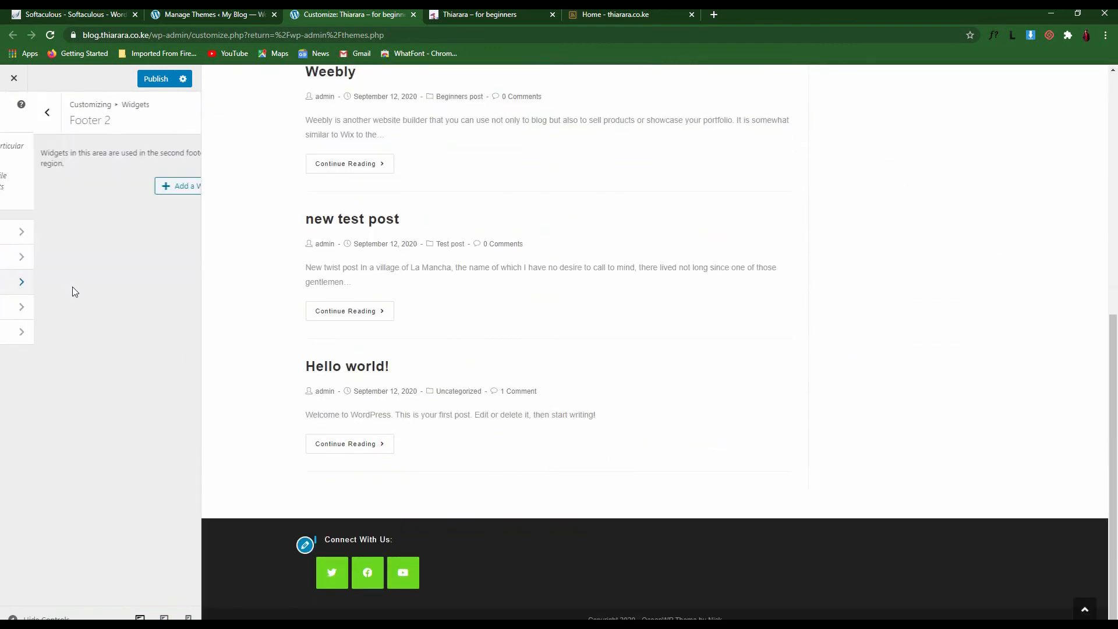
pyautogui.click(157, 186)
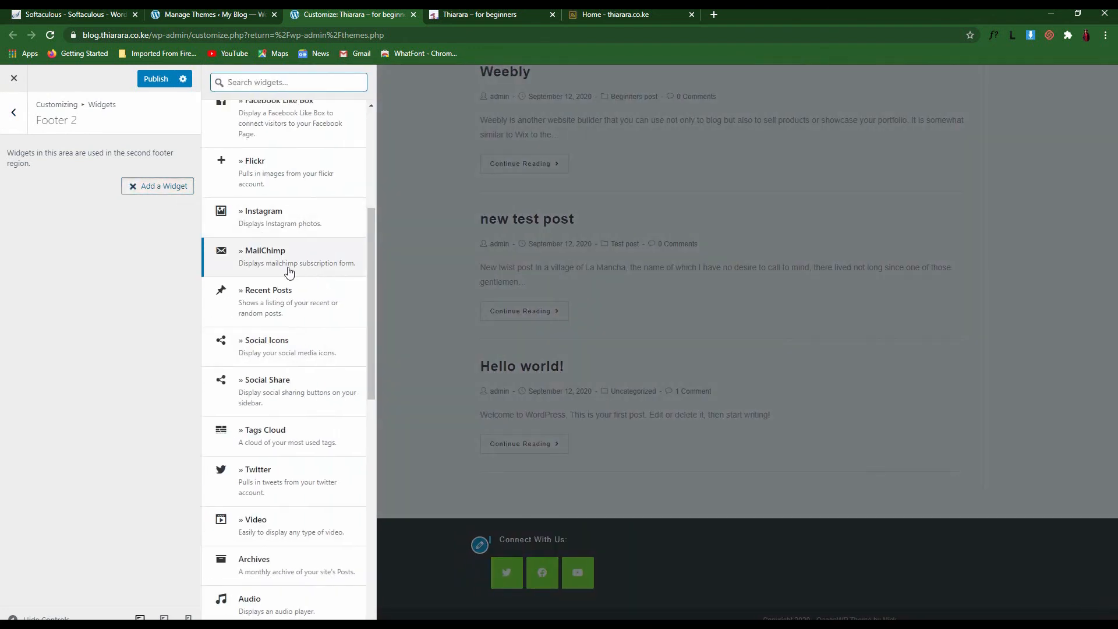
pyautogui.click(292, 394)
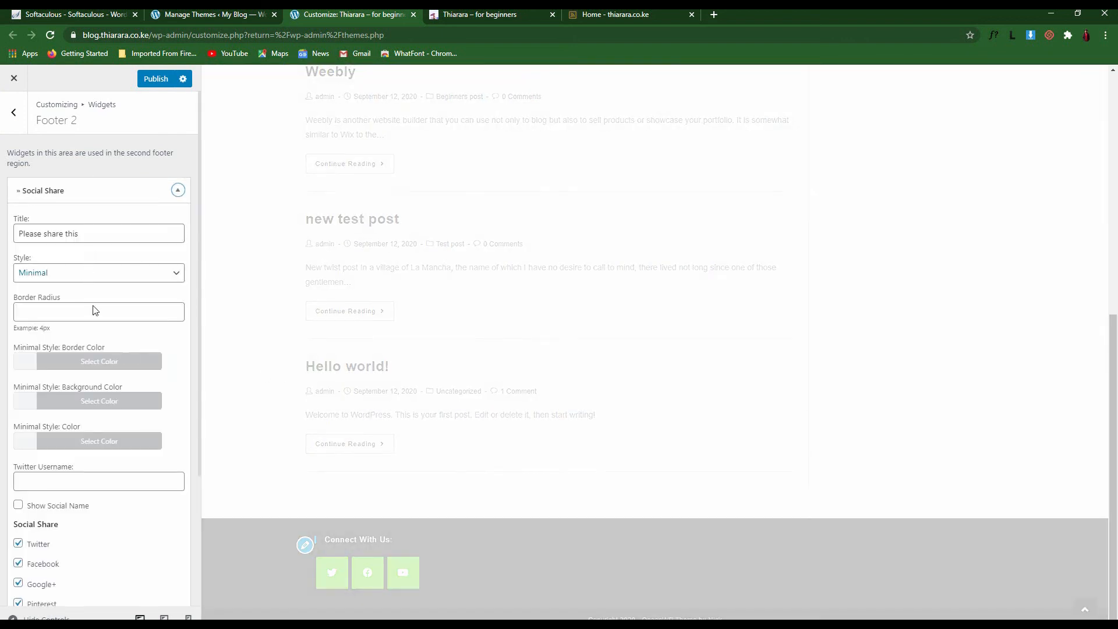
# Enter the Twitter username prefixed with @ in Social Share and publish
pyautogui.scroll(-2, 114, 454)
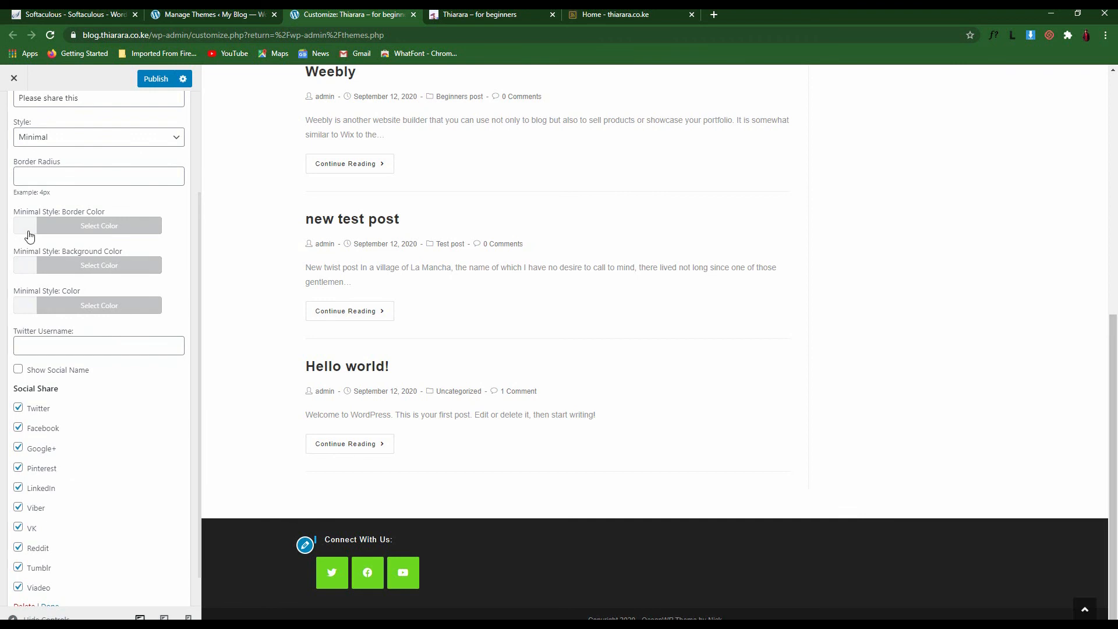
pyautogui.scroll(-1, 97, 467)
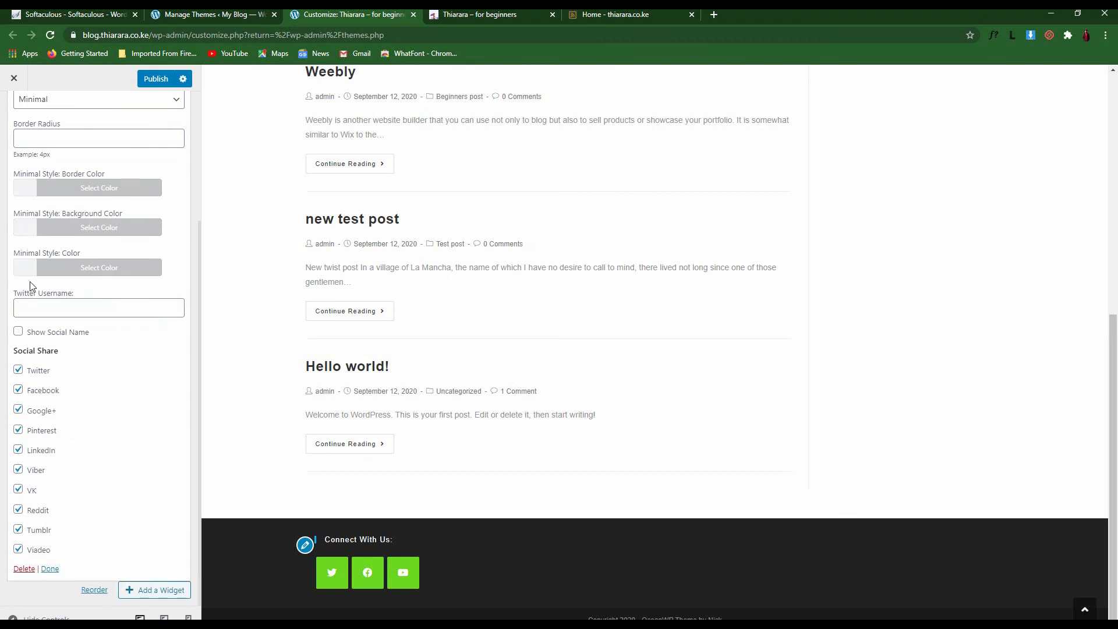
pyautogui.scroll(2, 29, 282)
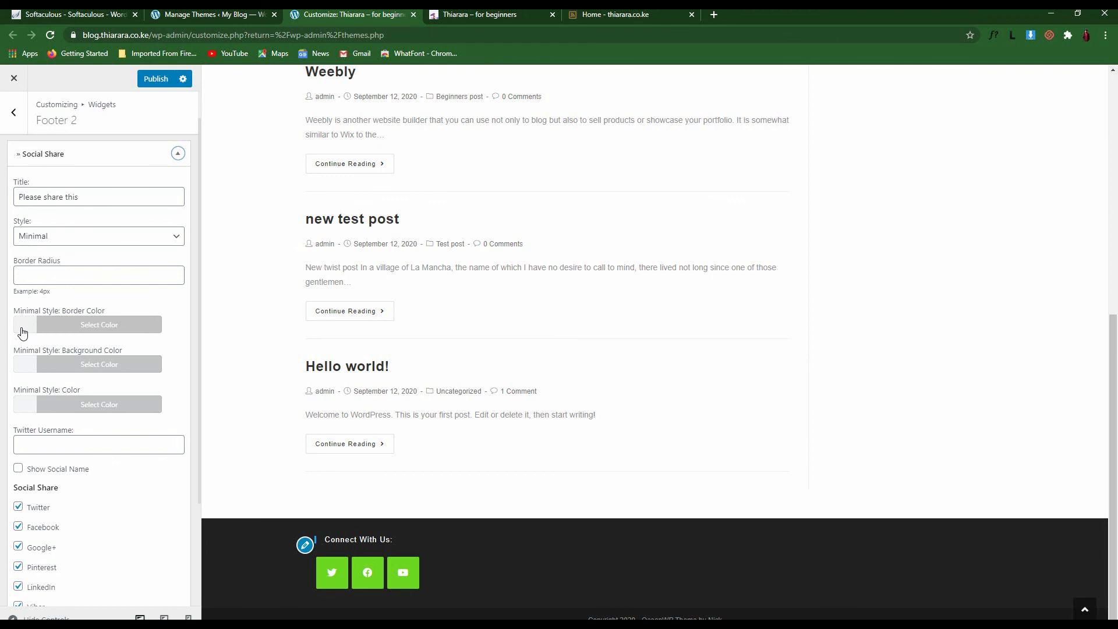
pyautogui.click(48, 449)
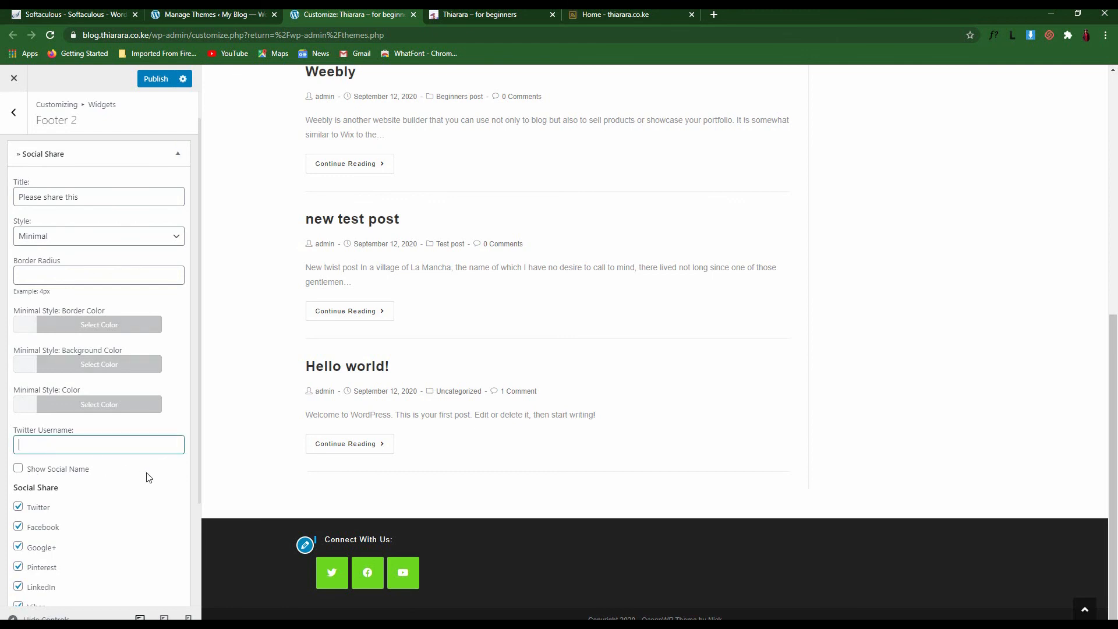
pyautogui.write('thiararapeter')
pyautogui.scroll(-2, 169, 484)
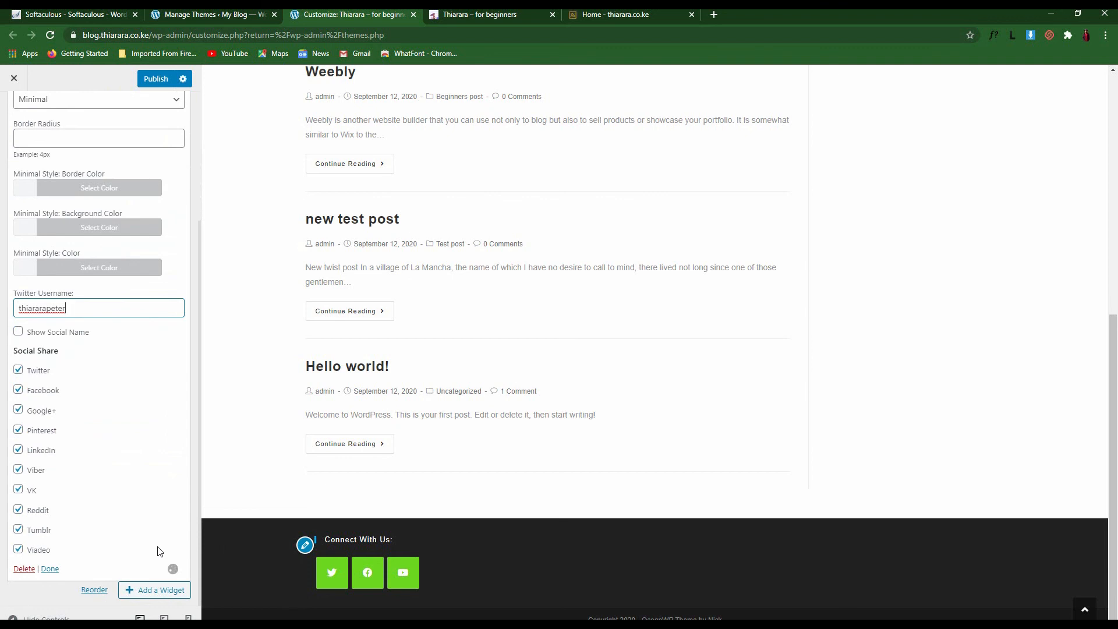
pyautogui.scroll(3, 69, 257)
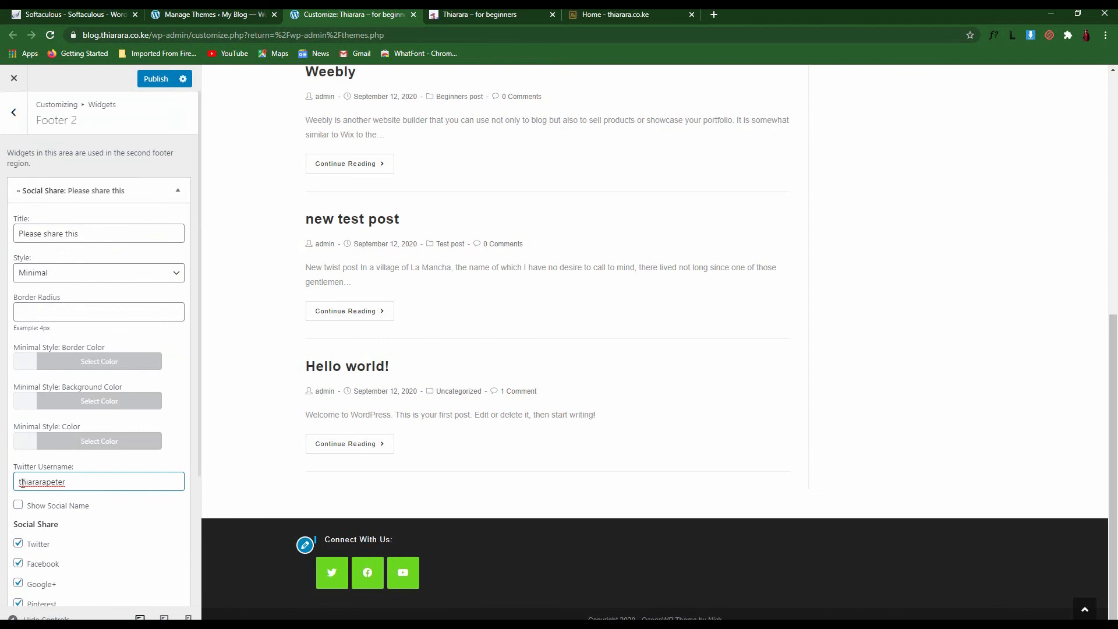
pyautogui.write('@')
pyautogui.click(163, 80)
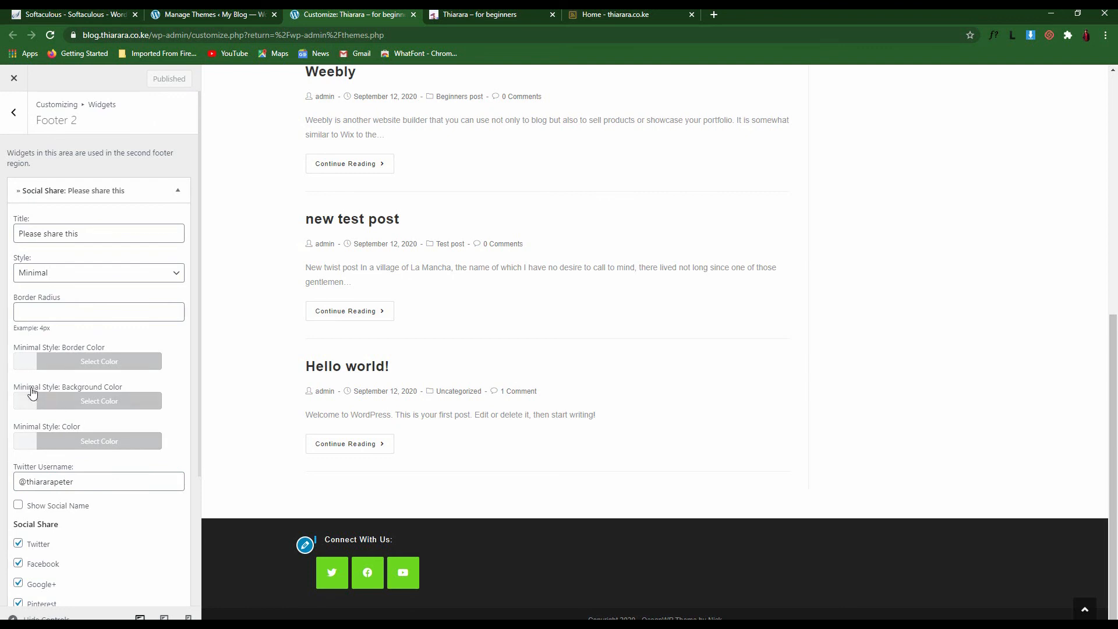
# Set the share icons style to Colored, publish, and return to the top-level sections
pyautogui.click(26, 366)
pyautogui.click(27, 367)
pyautogui.click(51, 275)
pyautogui.click(46, 300)
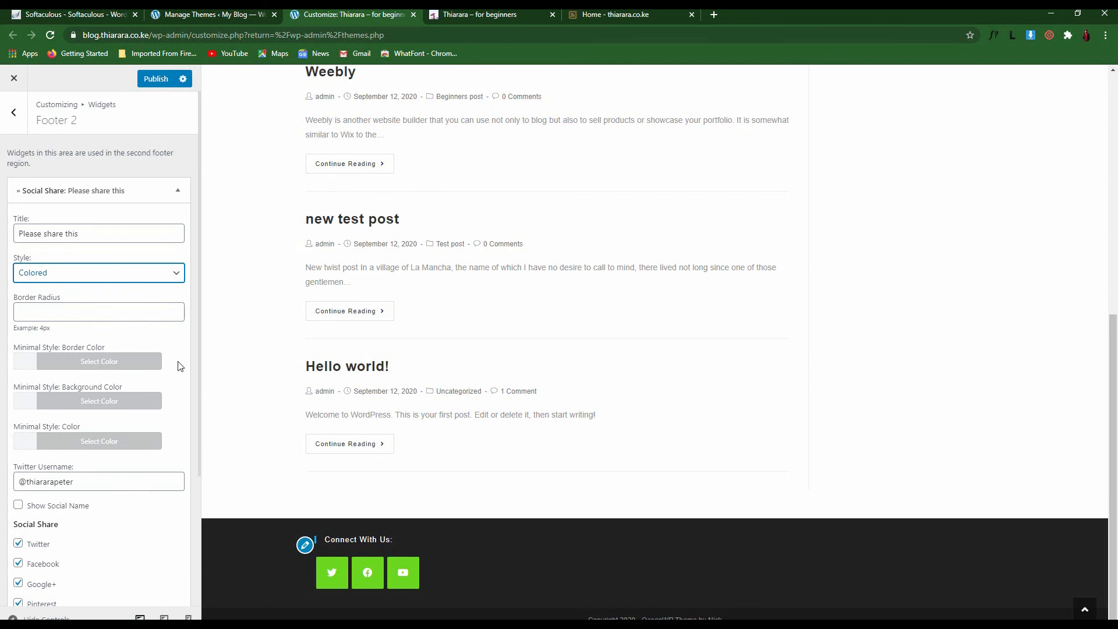
pyautogui.click(152, 79)
pyautogui.click(14, 112)
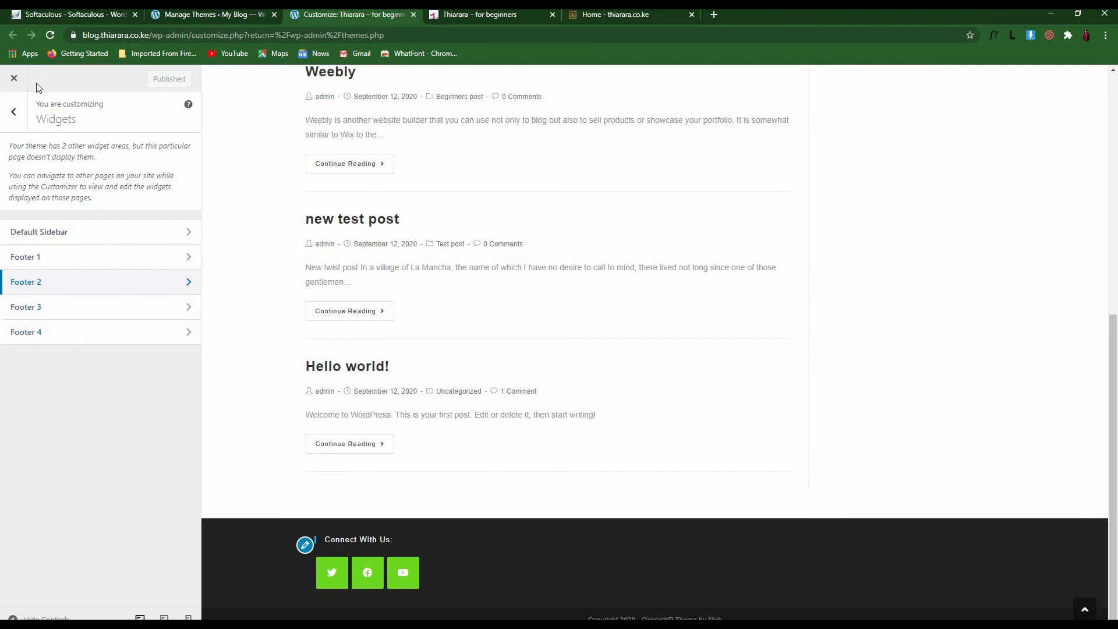
pyautogui.click(19, 121)
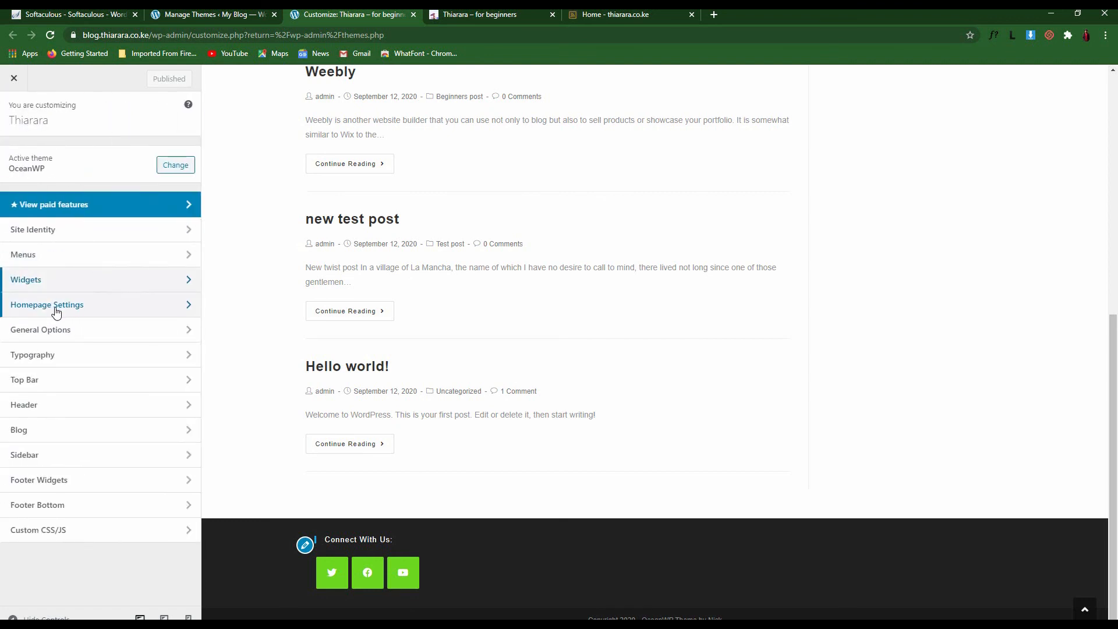
# Make the homepage a static page set to Home and publish it
pyautogui.click(41, 309)
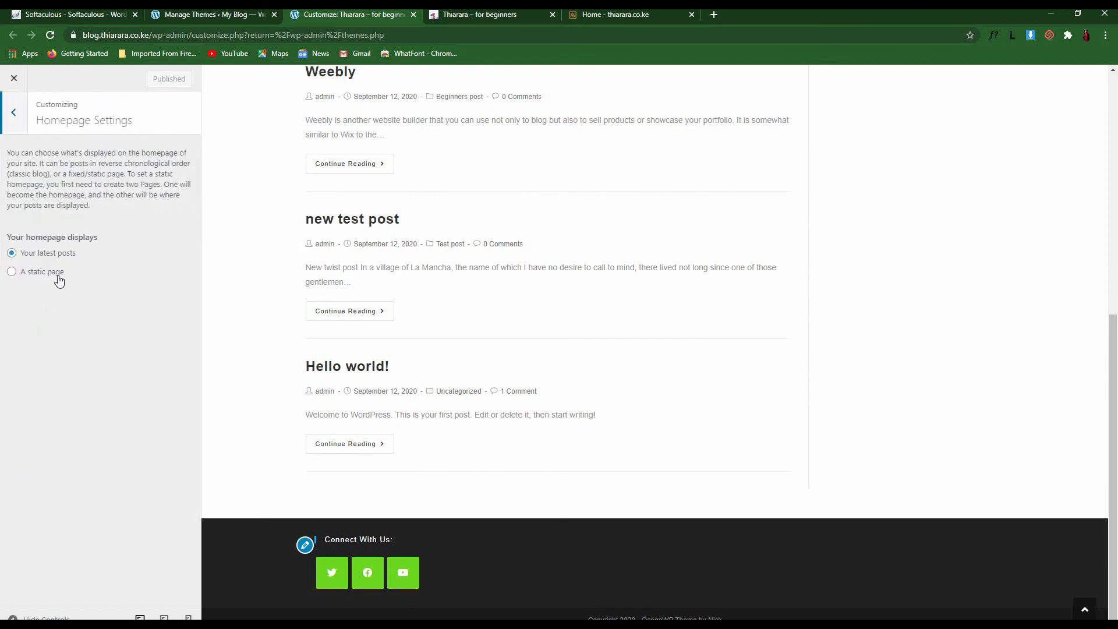
pyautogui.scroll(15, 408, 319)
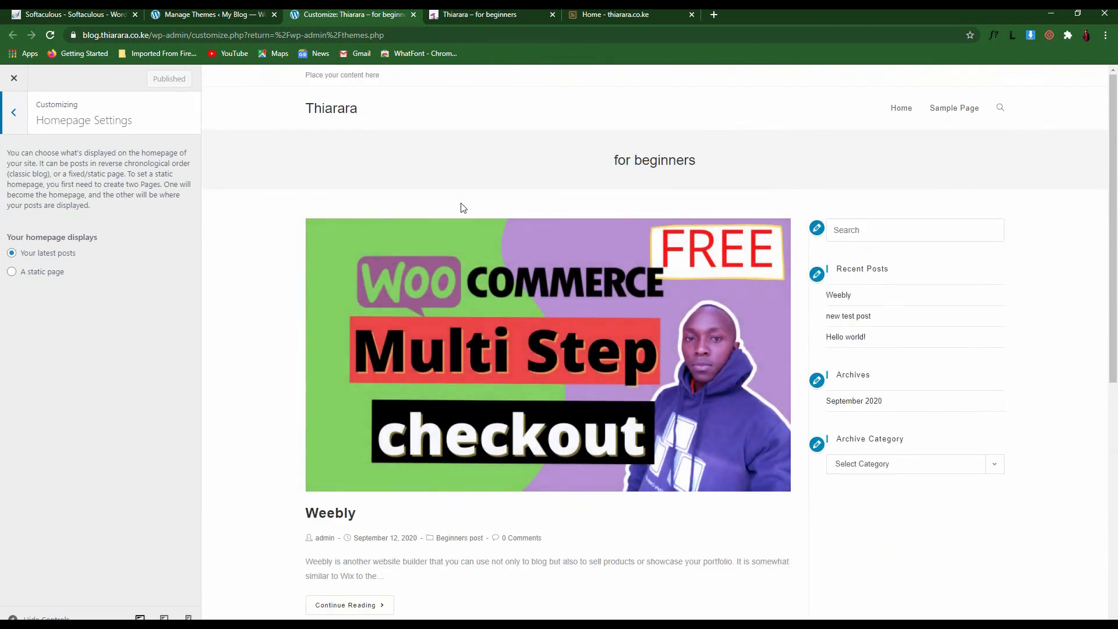
pyautogui.scroll(-4, 522, 209)
pyautogui.scroll(3, 240, 264)
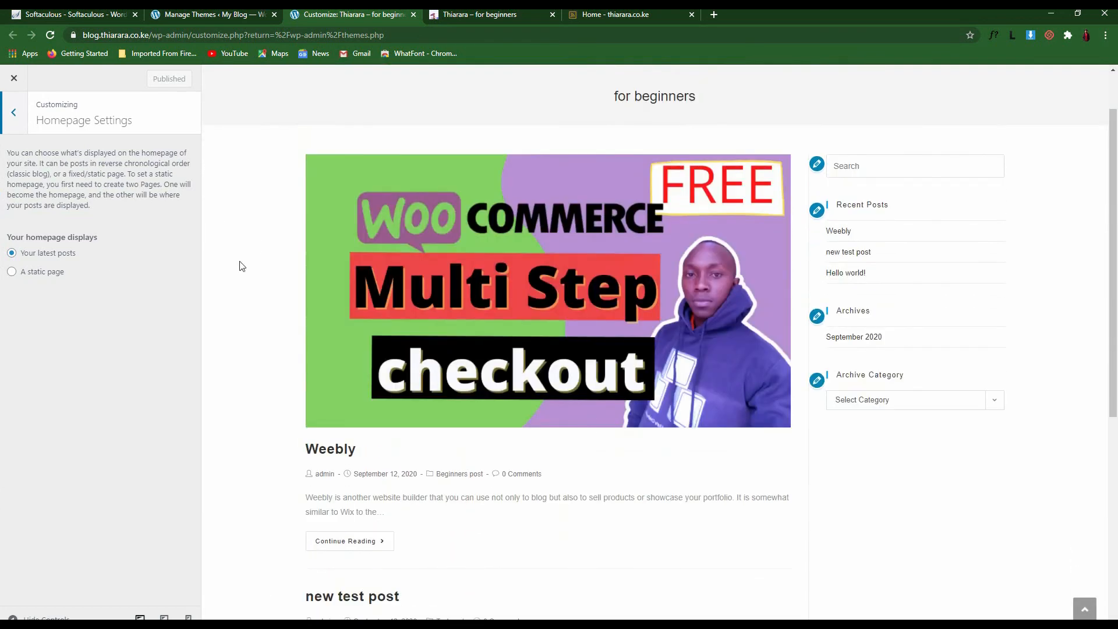
pyautogui.scroll(1, 483, 326)
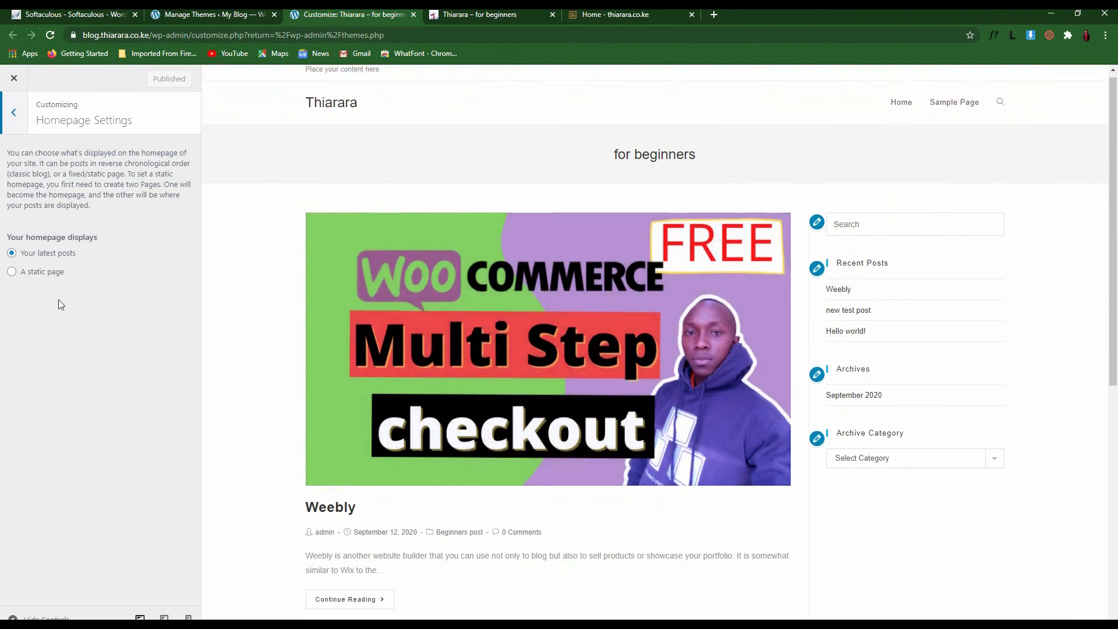
pyautogui.scroll(-2, 577, 364)
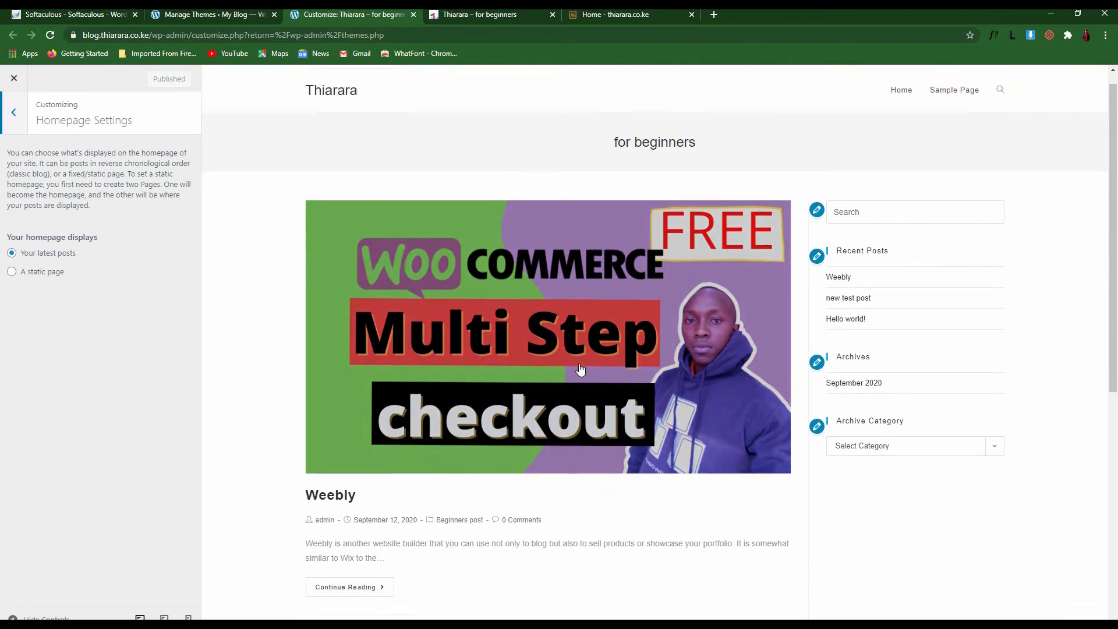
pyautogui.scroll(-2, 546, 356)
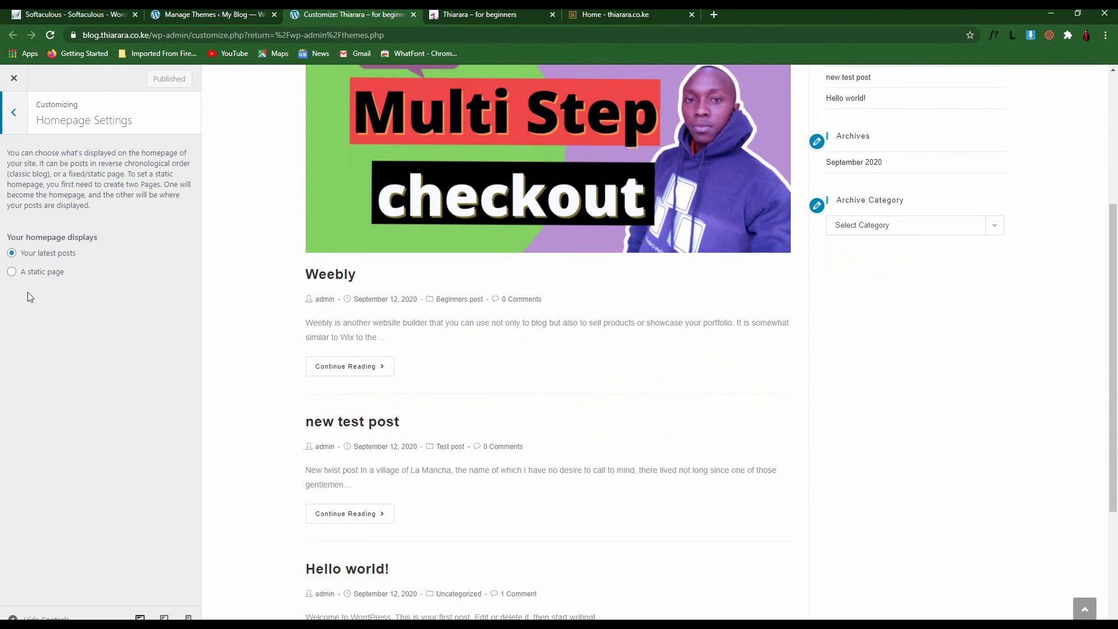
pyautogui.click(12, 272)
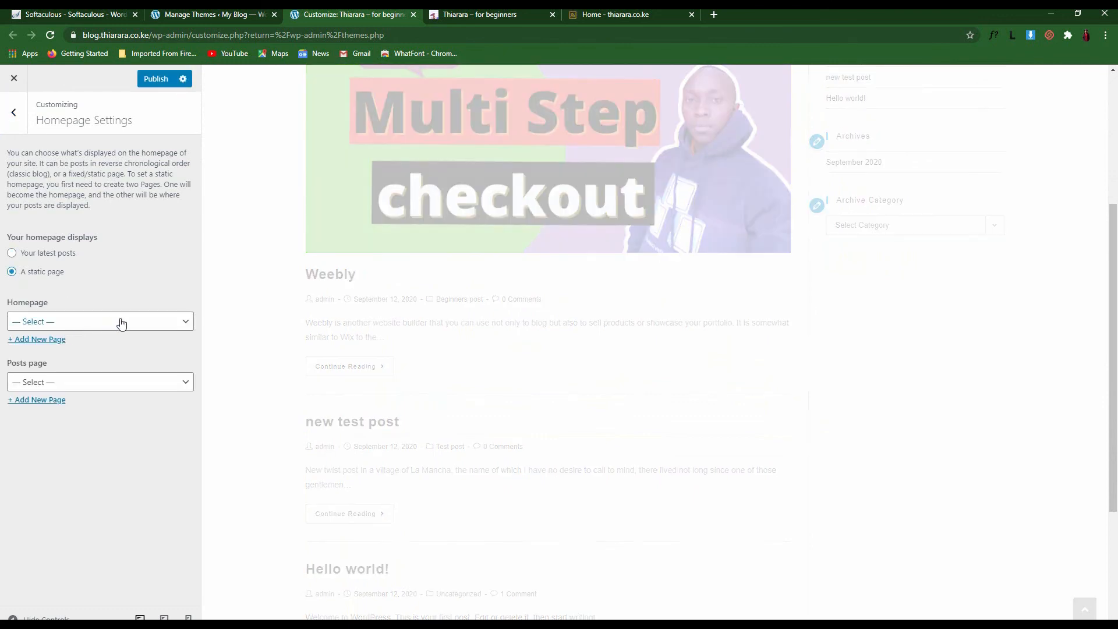
pyautogui.click(95, 324)
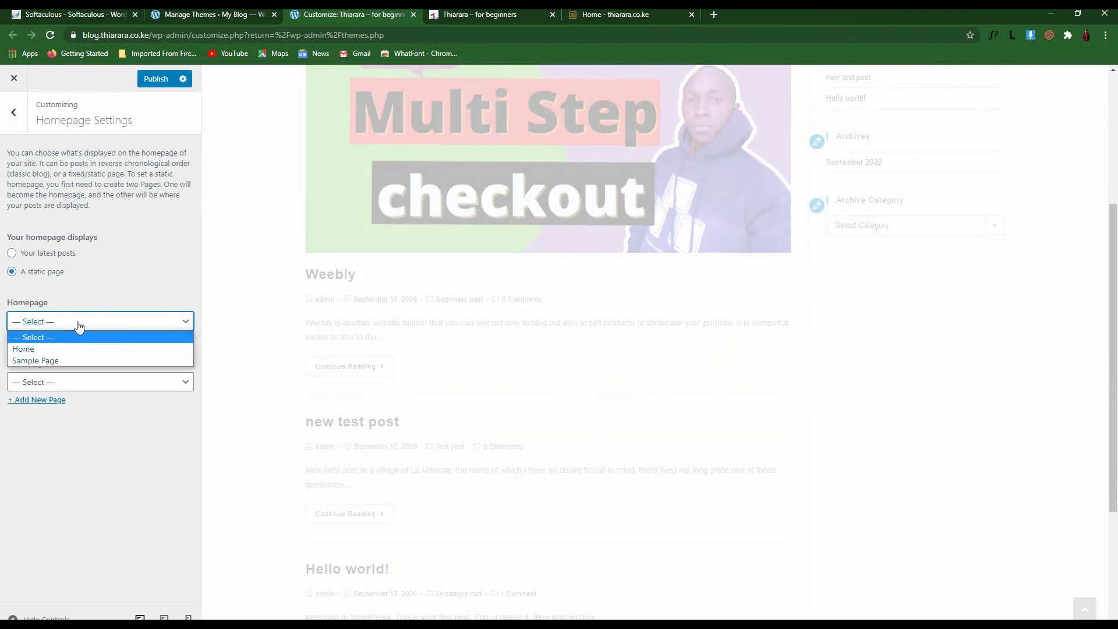
pyautogui.click(56, 348)
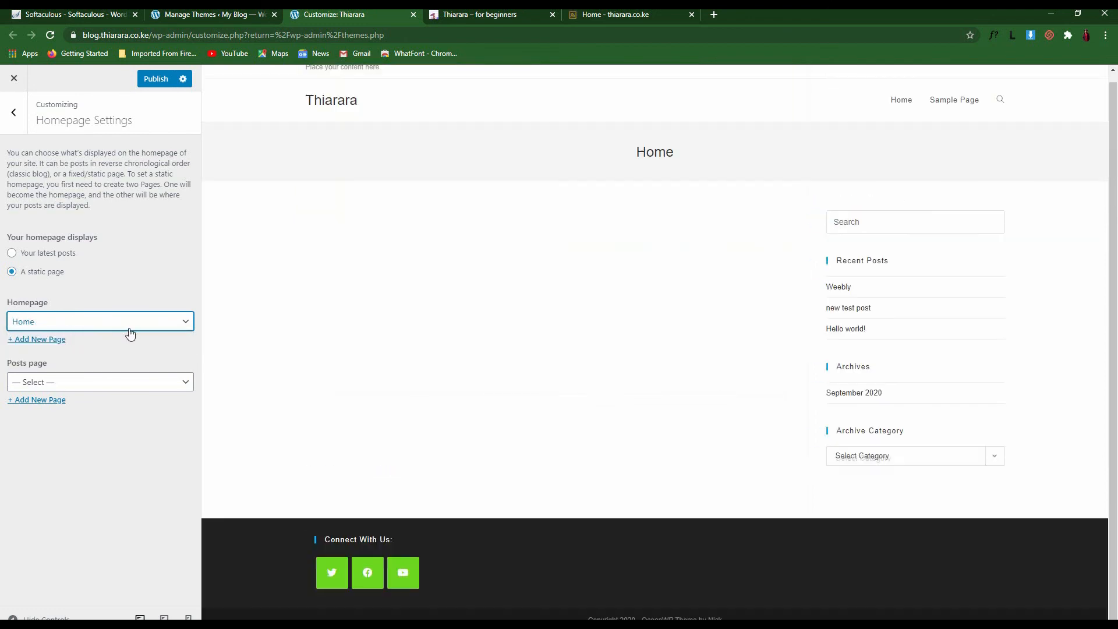
pyautogui.scroll(1, 609, 344)
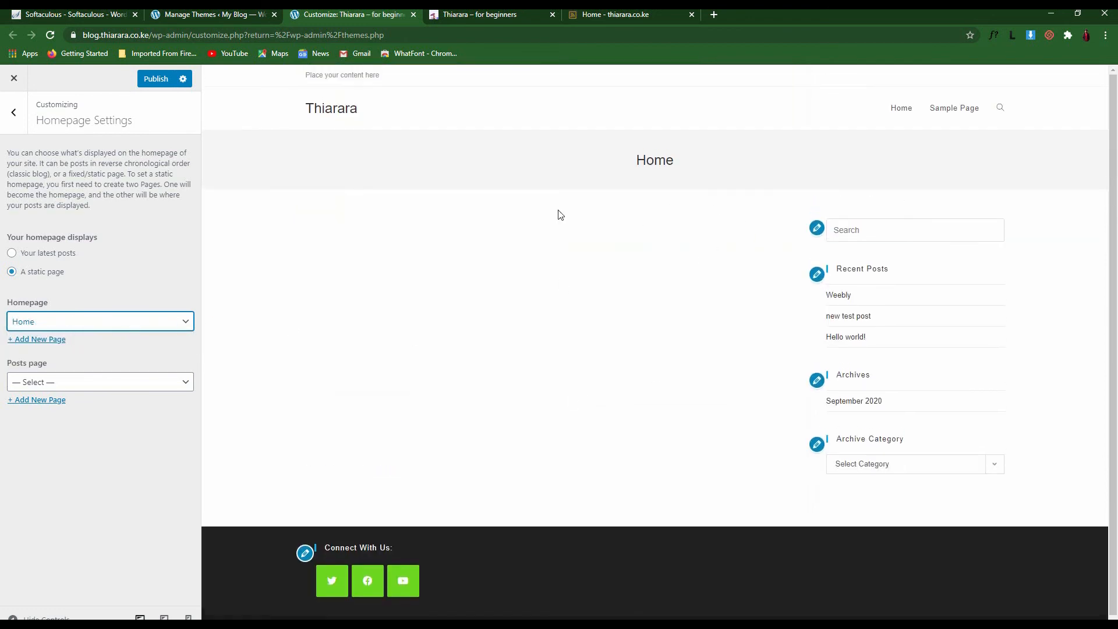
pyautogui.click(145, 79)
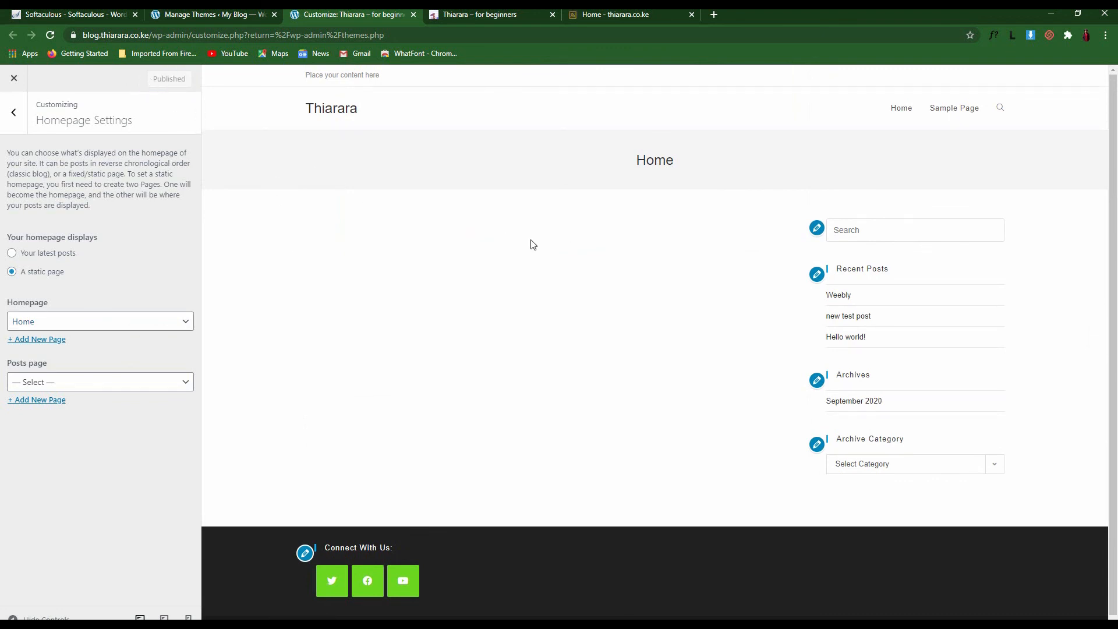
# Switch the static homepage to Sample Page, publish it, and open General Options
pyautogui.moveTo(688, 167); pyautogui.dragTo(606, 165)
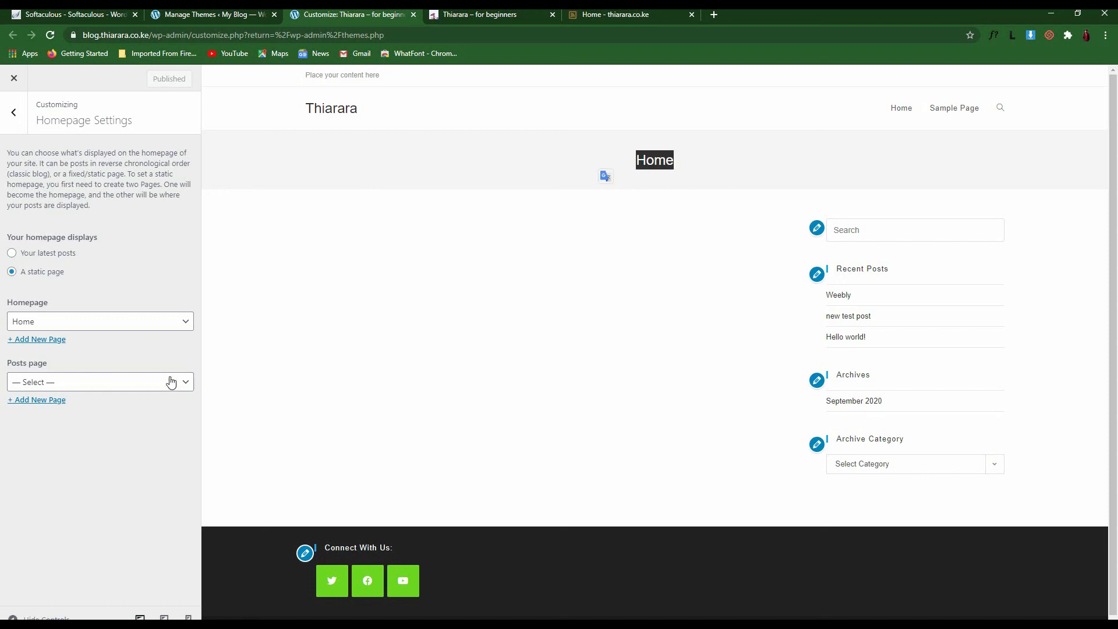
pyautogui.click(153, 327)
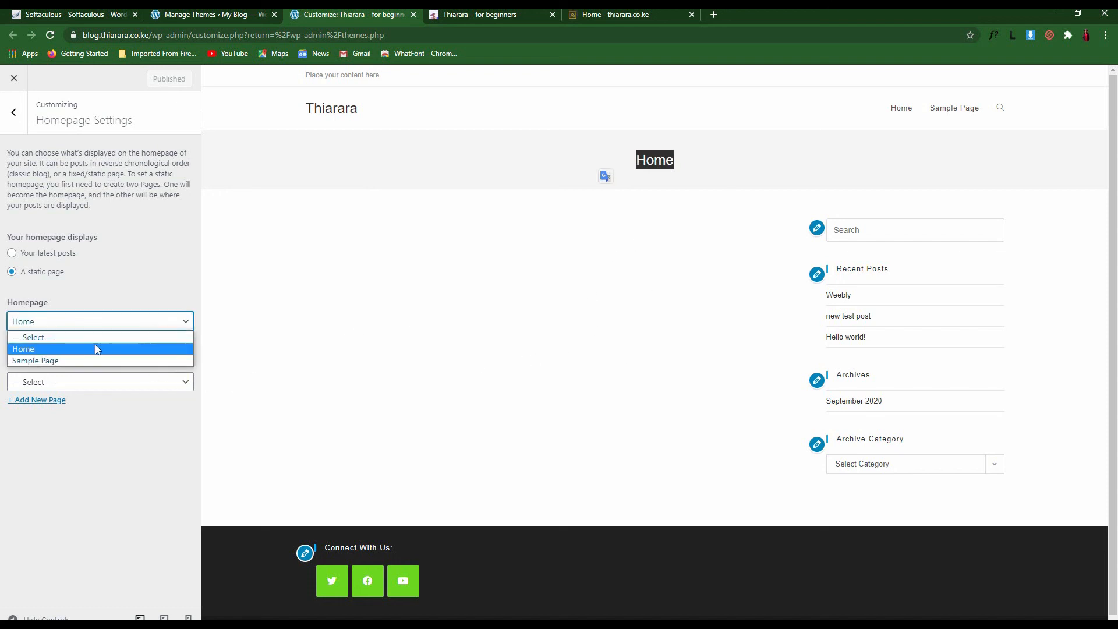
pyautogui.click(75, 359)
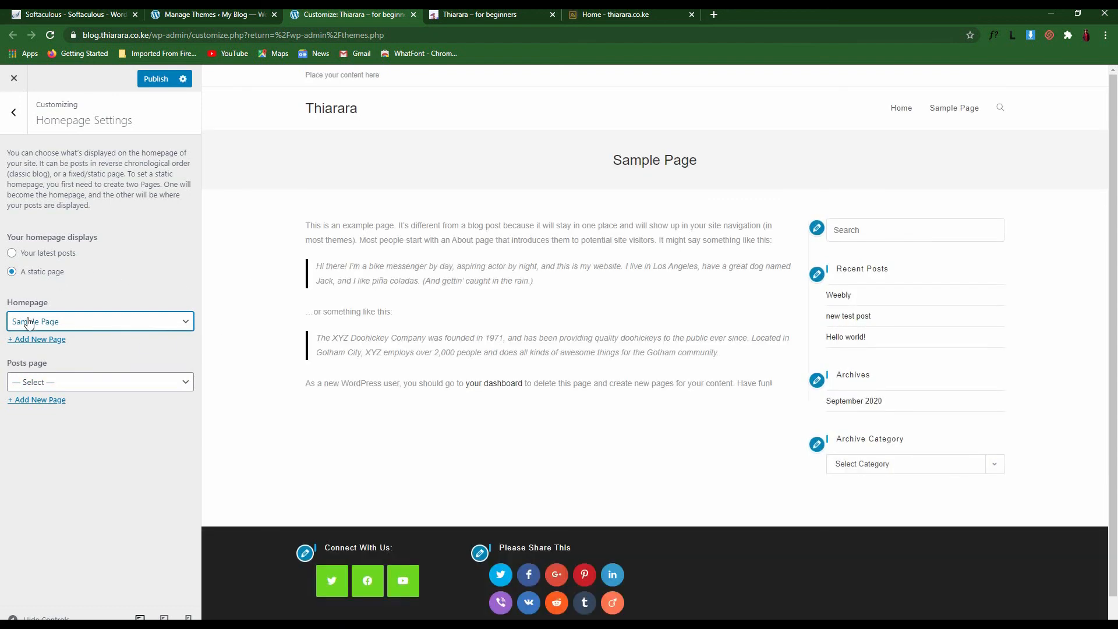
pyautogui.click(164, 85)
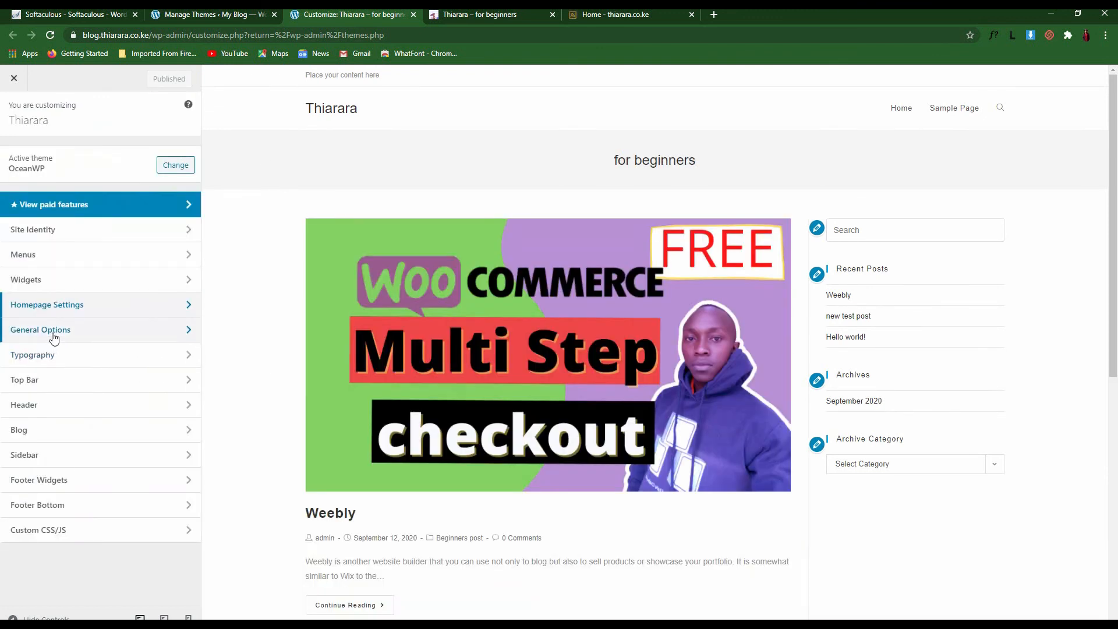
pyautogui.click(50, 329)
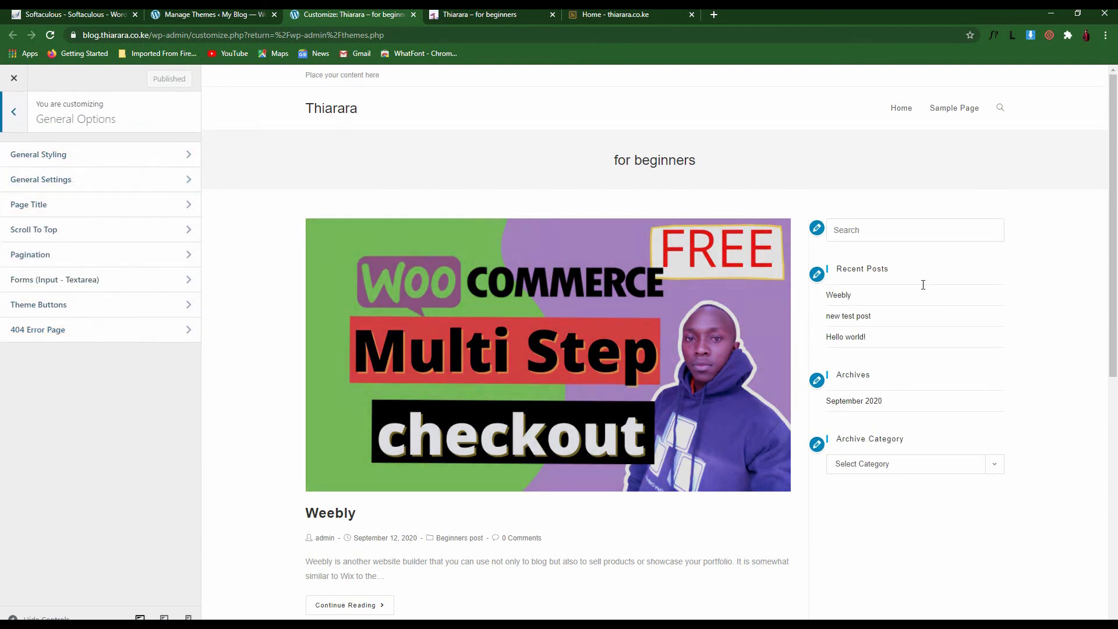
# In General Styling, tint the site background colour from grey #a5a5a5 toward light pink
pyautogui.scroll(-3, 319, 379)
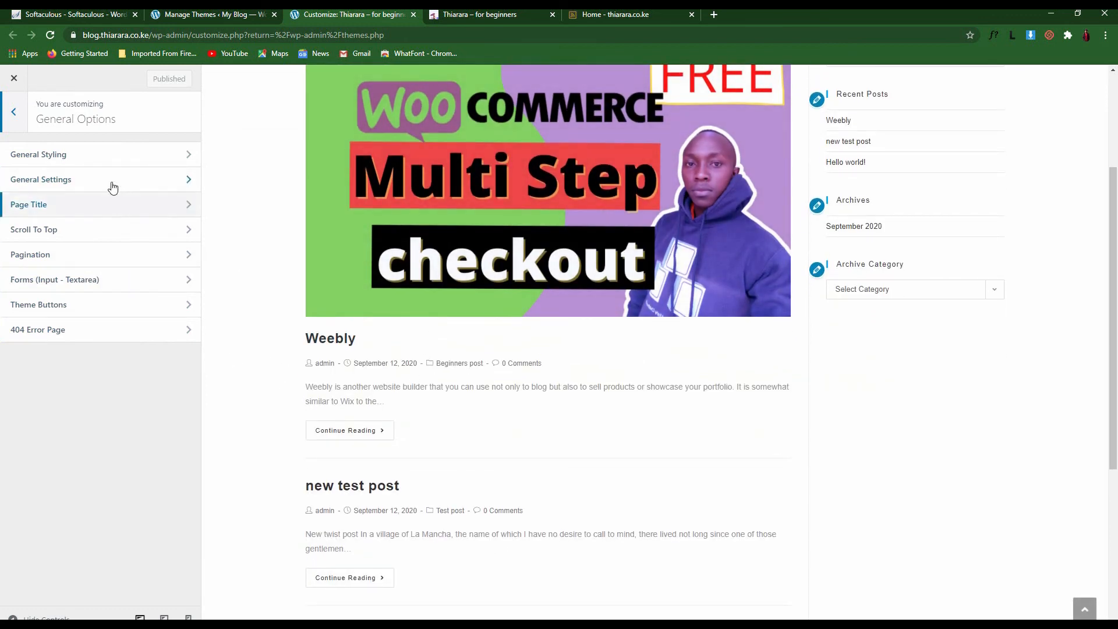
pyautogui.click(90, 158)
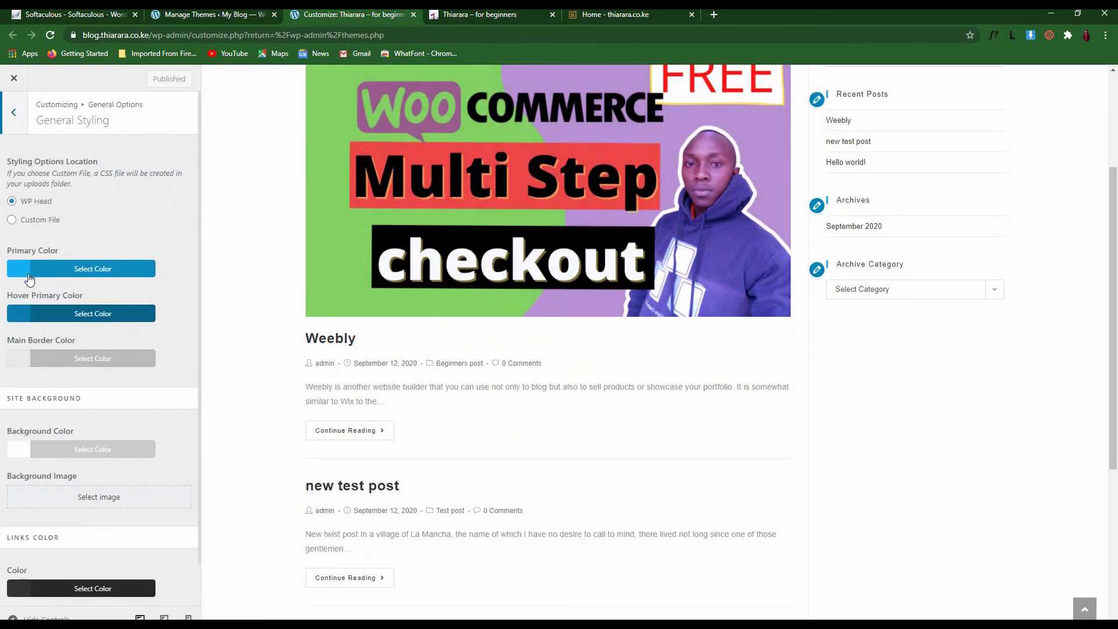
pyautogui.scroll(-1, 117, 344)
pyautogui.scroll(-1, 207, 402)
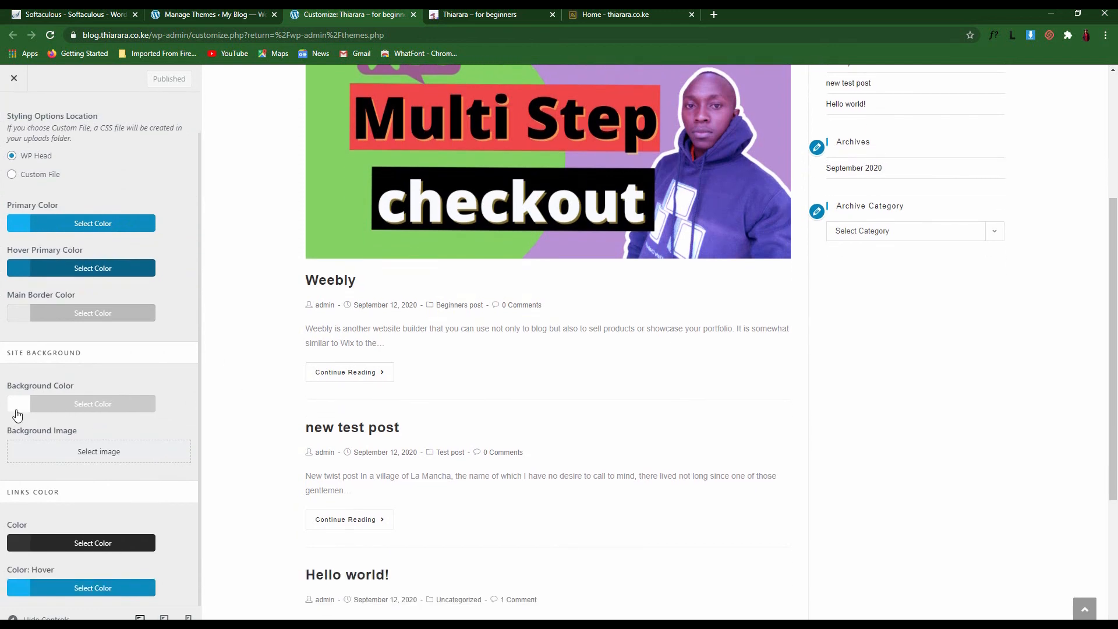
pyautogui.click(18, 411)
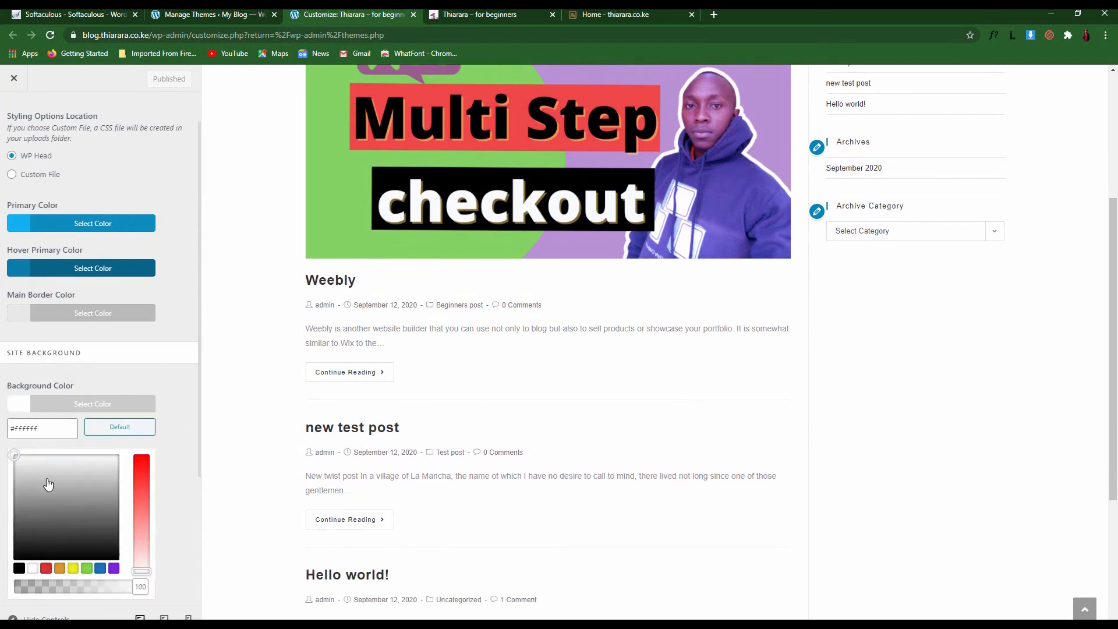
pyautogui.moveTo(55, 508); pyautogui.dragTo(14, 455)
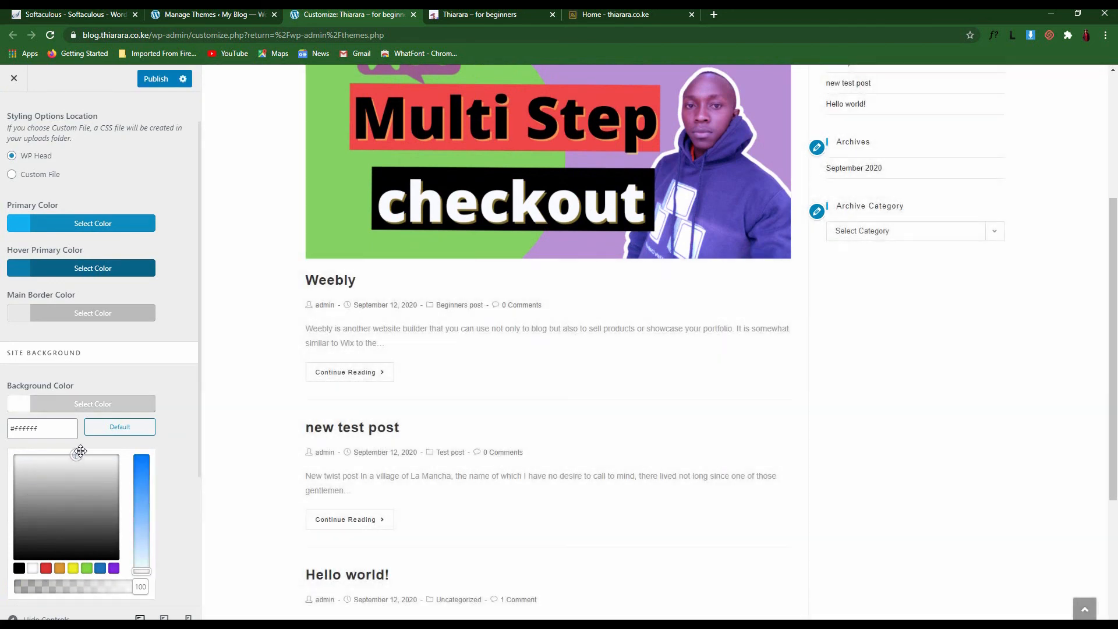
pyautogui.moveTo(137, 479); pyautogui.dragTo(149, 596)
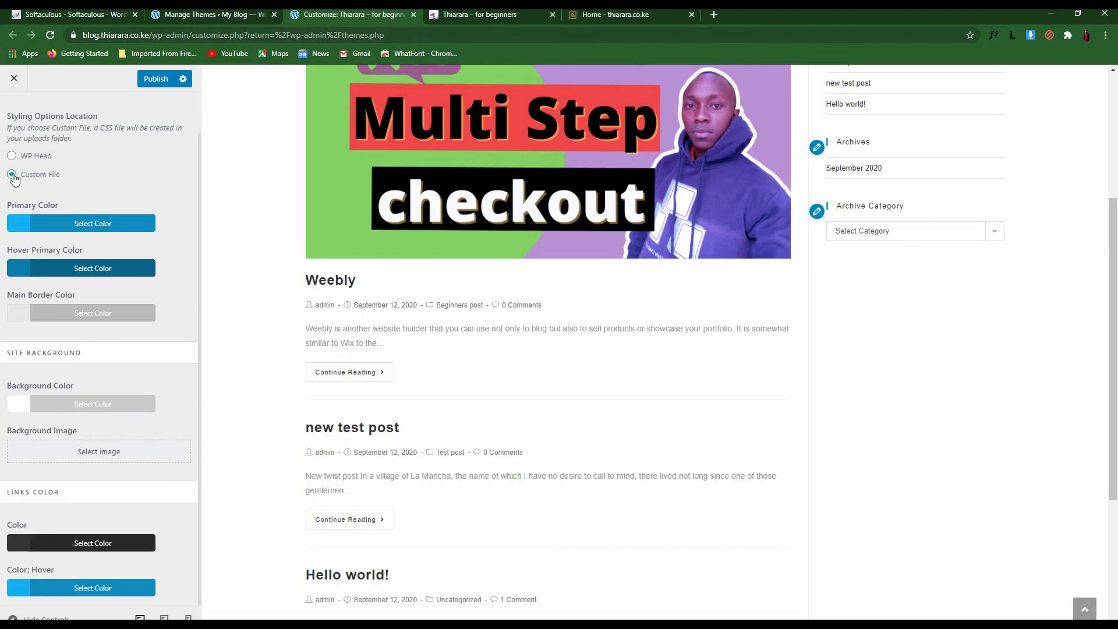
# Set the theme styling options to load in WP Head instead of a custom CSS file
pyautogui.scroll(1, 15, 179)
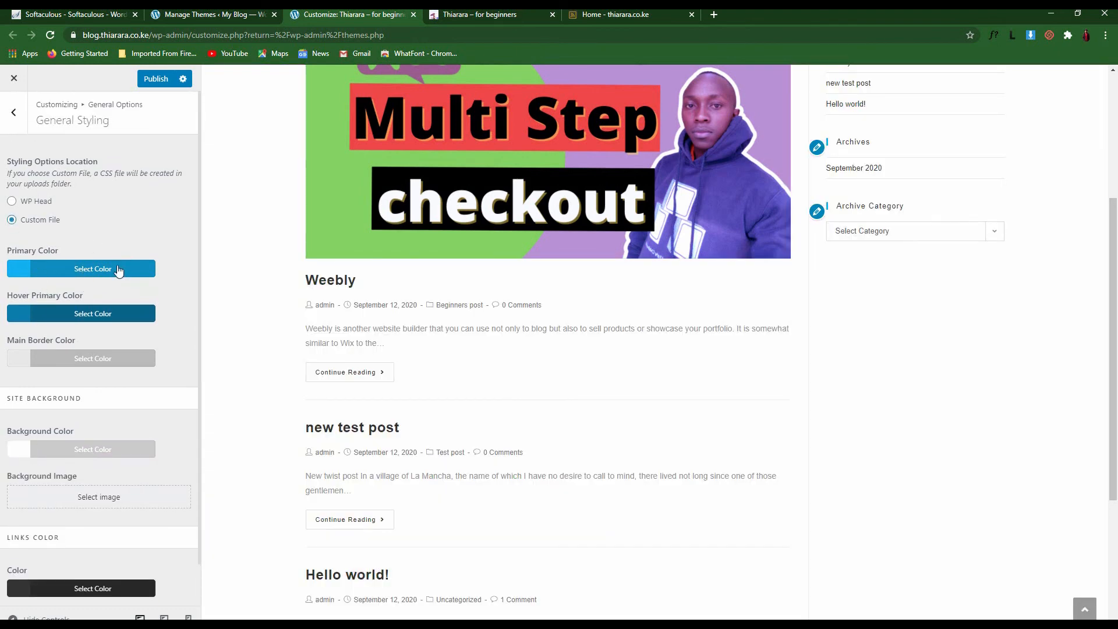
pyautogui.click(12, 201)
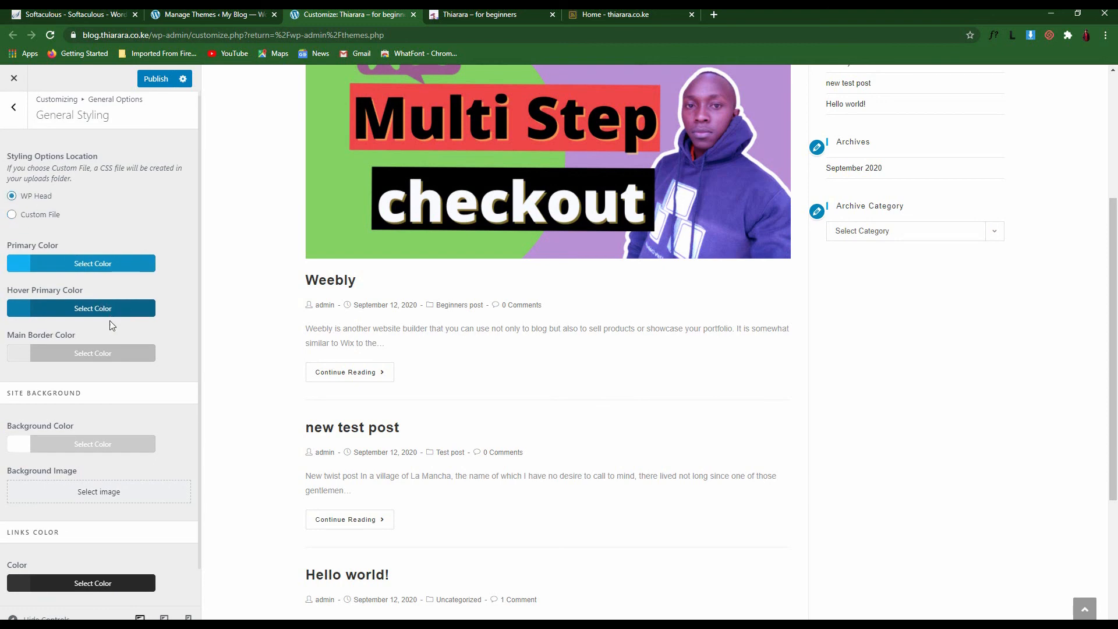
pyautogui.scroll(-1, 110, 320)
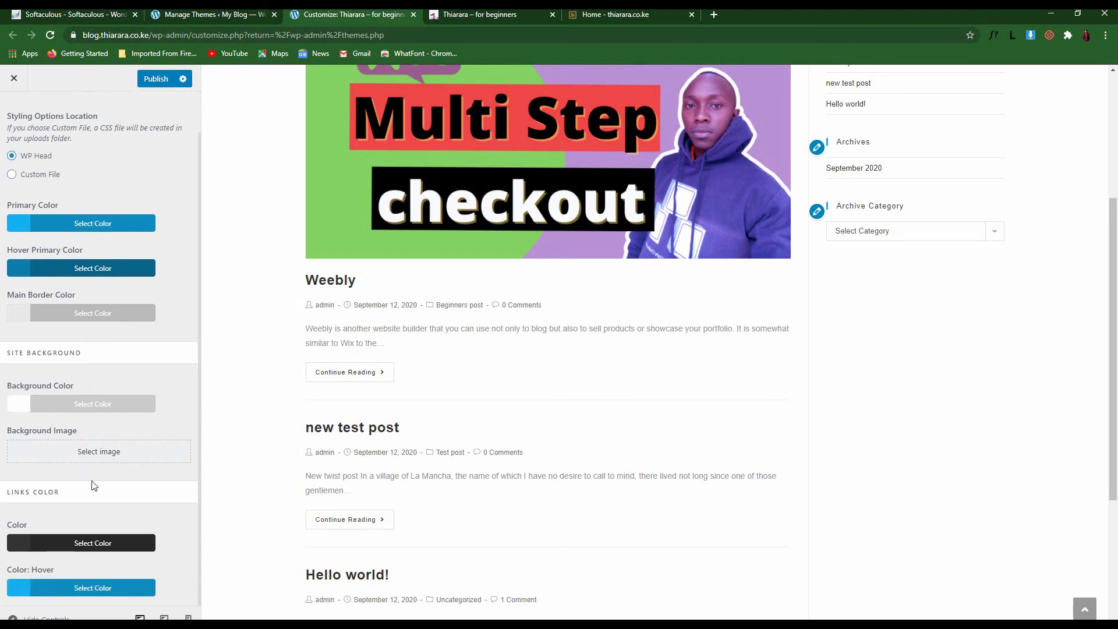
pyautogui.scroll(4, 412, 311)
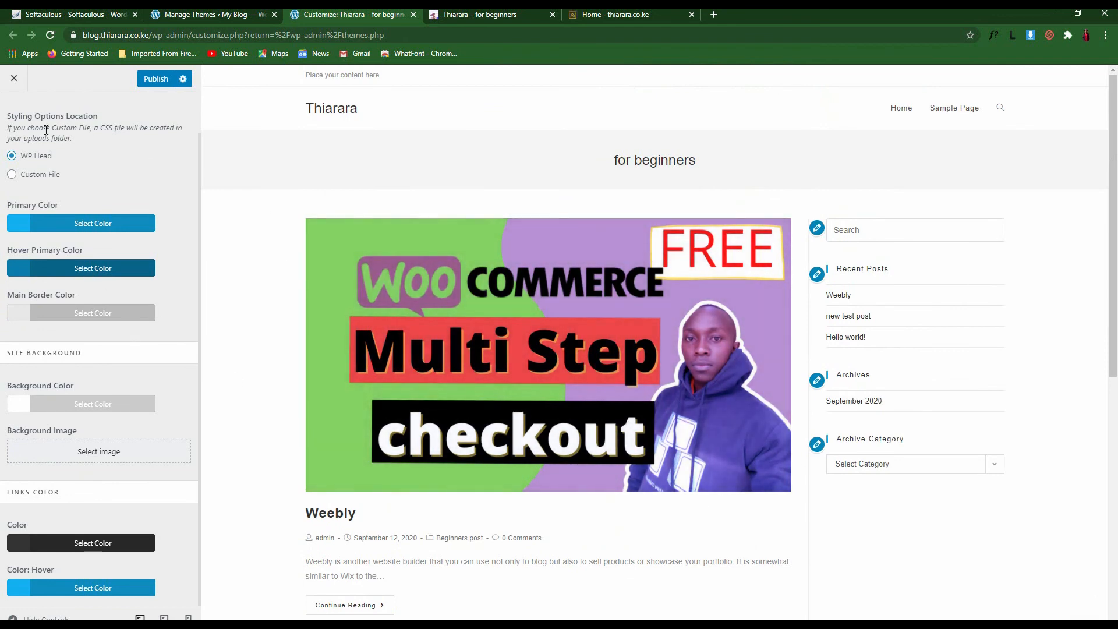
pyautogui.scroll(1, 37, 173)
# Review the Page Title visibility choices without changes, then return to the main Customizer menu
pyautogui.click(12, 116)
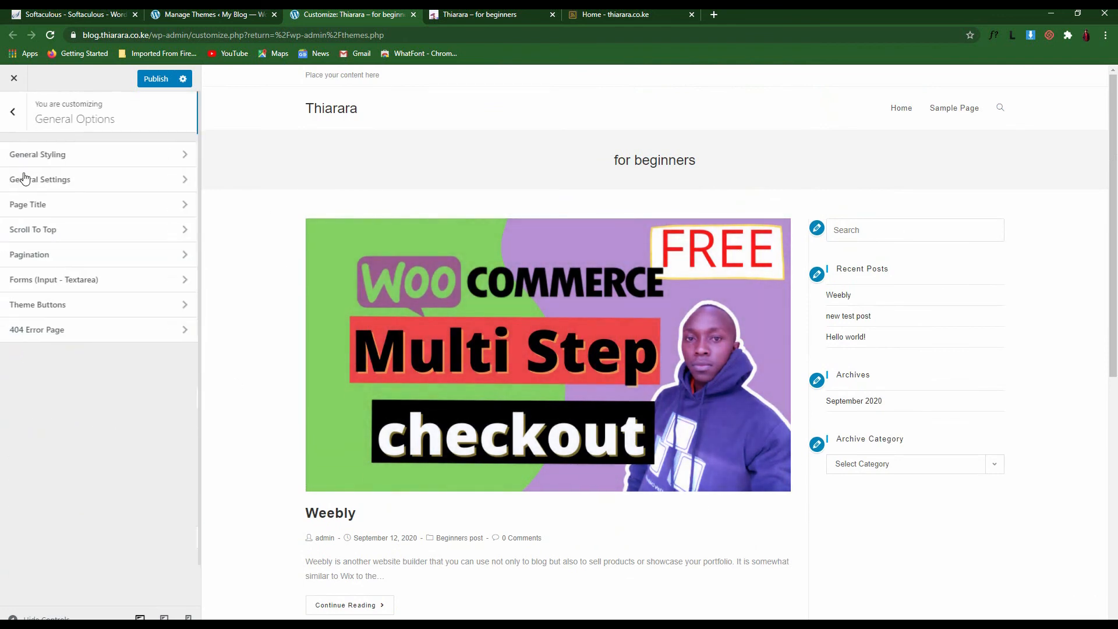
pyautogui.click(45, 205)
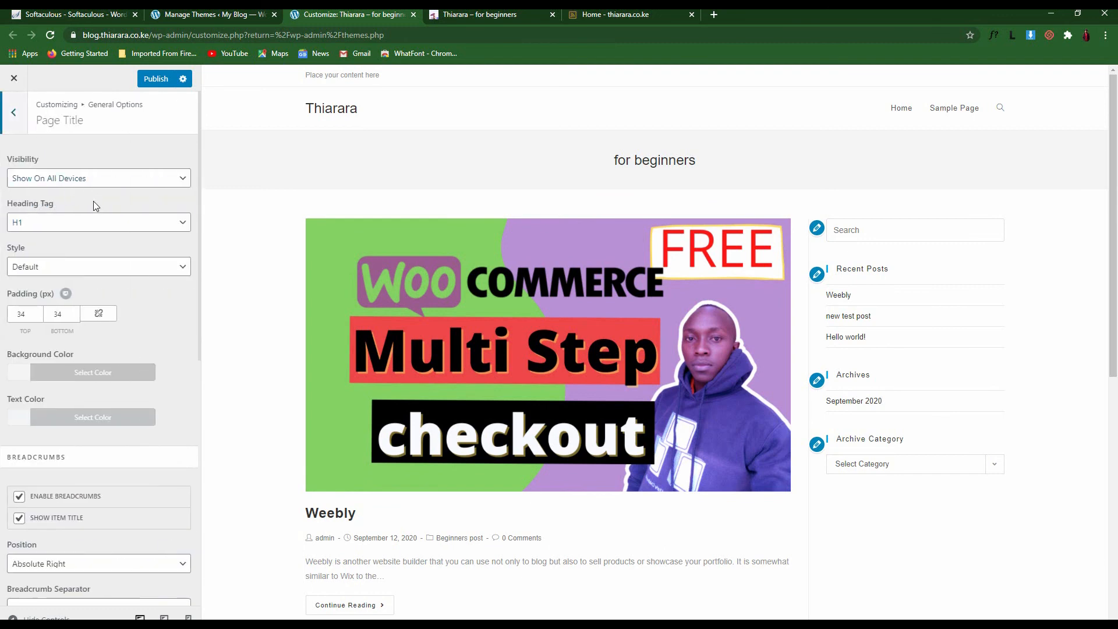
pyautogui.moveTo(697, 169); pyautogui.dragTo(603, 166)
pyautogui.click(110, 179)
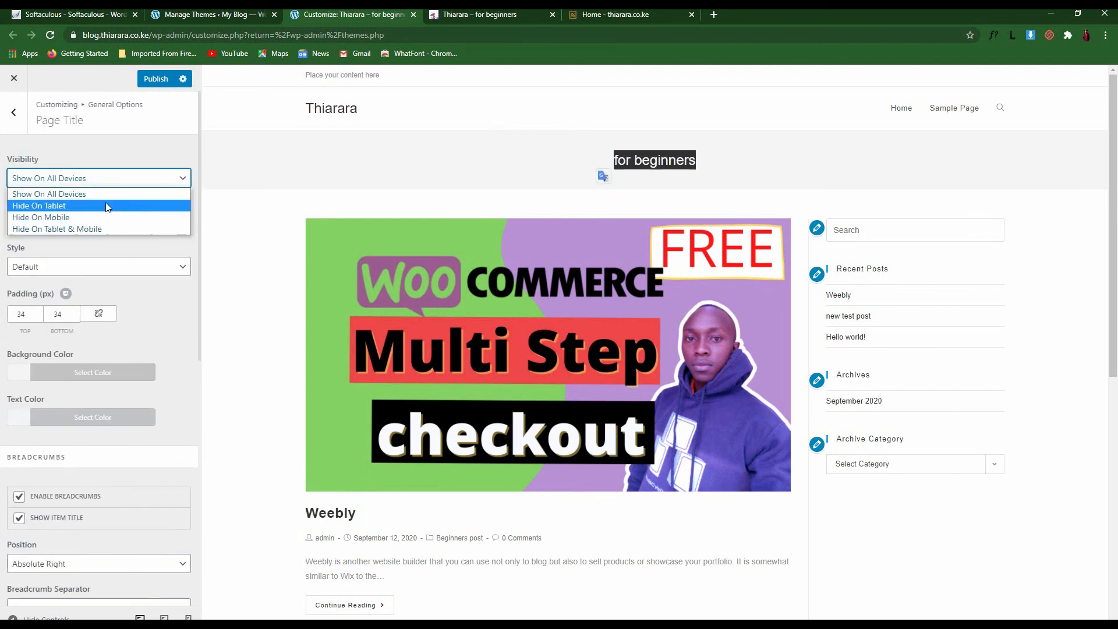
pyautogui.click(490, 170)
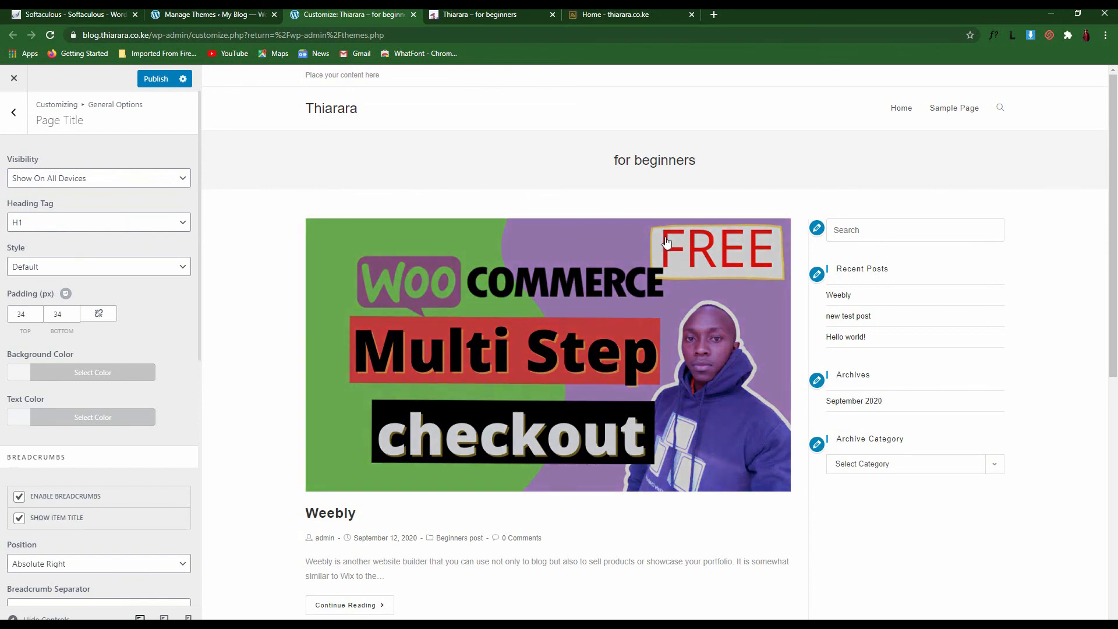
pyautogui.click(23, 119)
pyautogui.click(22, 118)
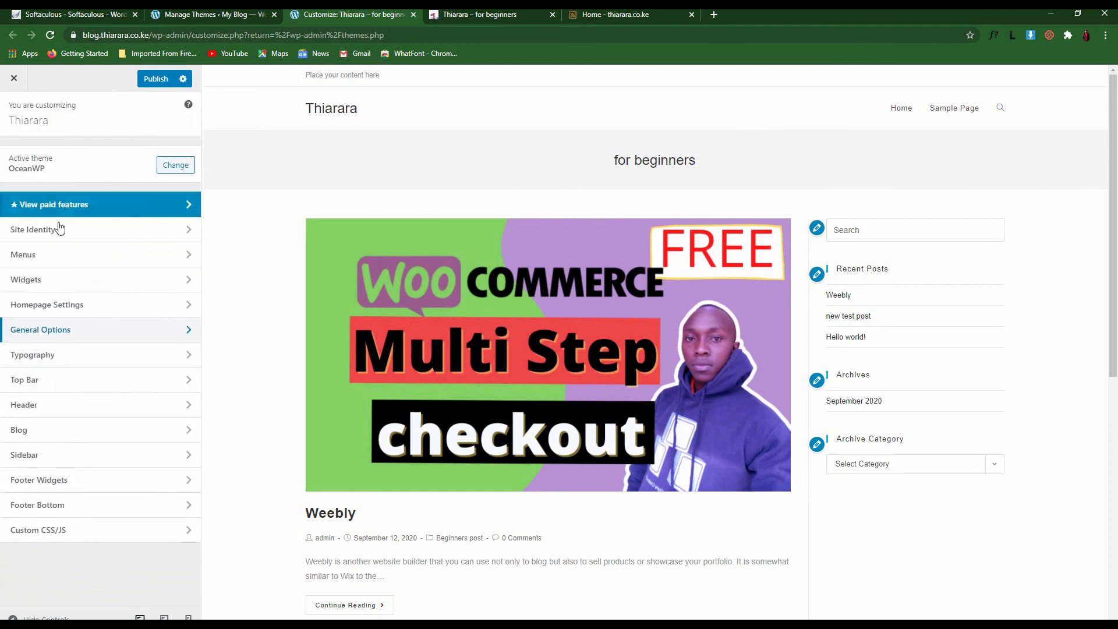
# Set the static homepage back to Home and publish it
pyautogui.click(82, 307)
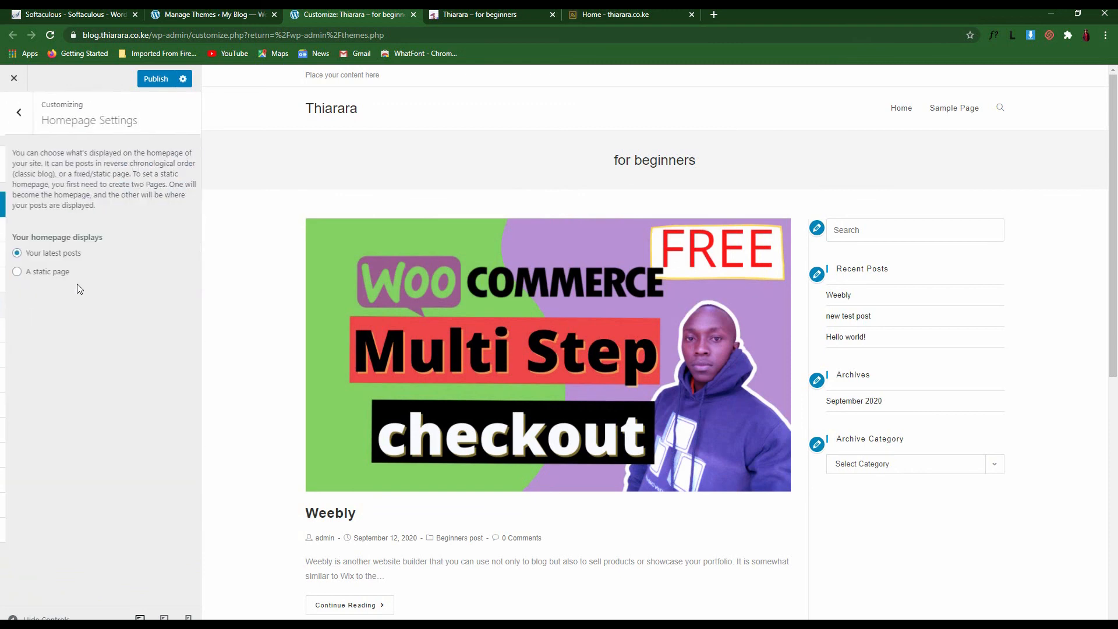
pyautogui.click(16, 272)
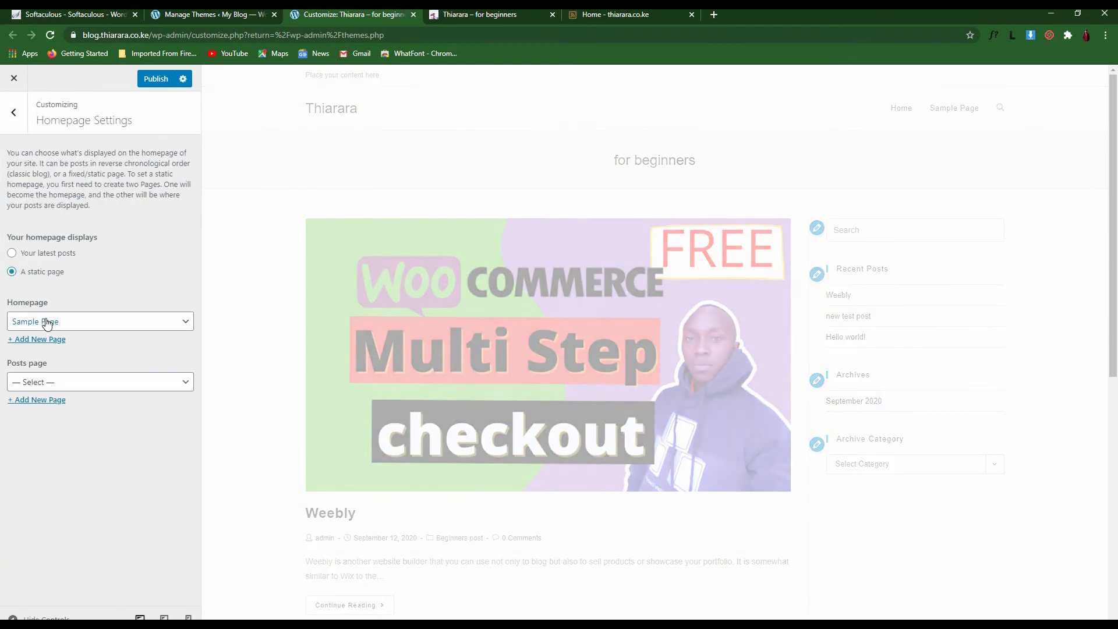
pyautogui.click(46, 324)
pyautogui.click(50, 350)
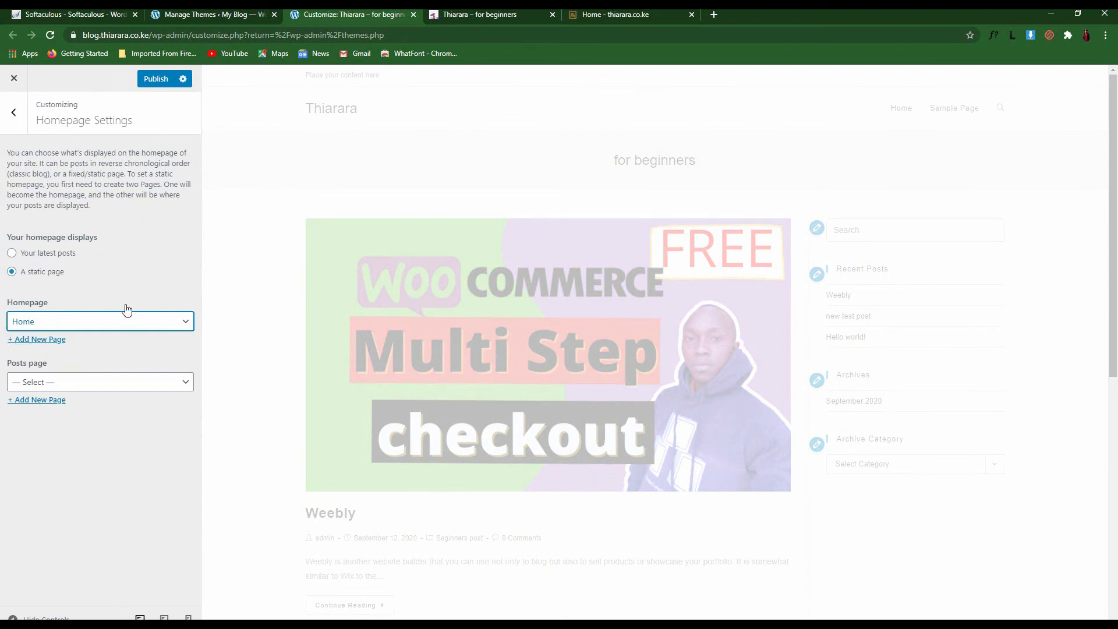
pyautogui.click(150, 82)
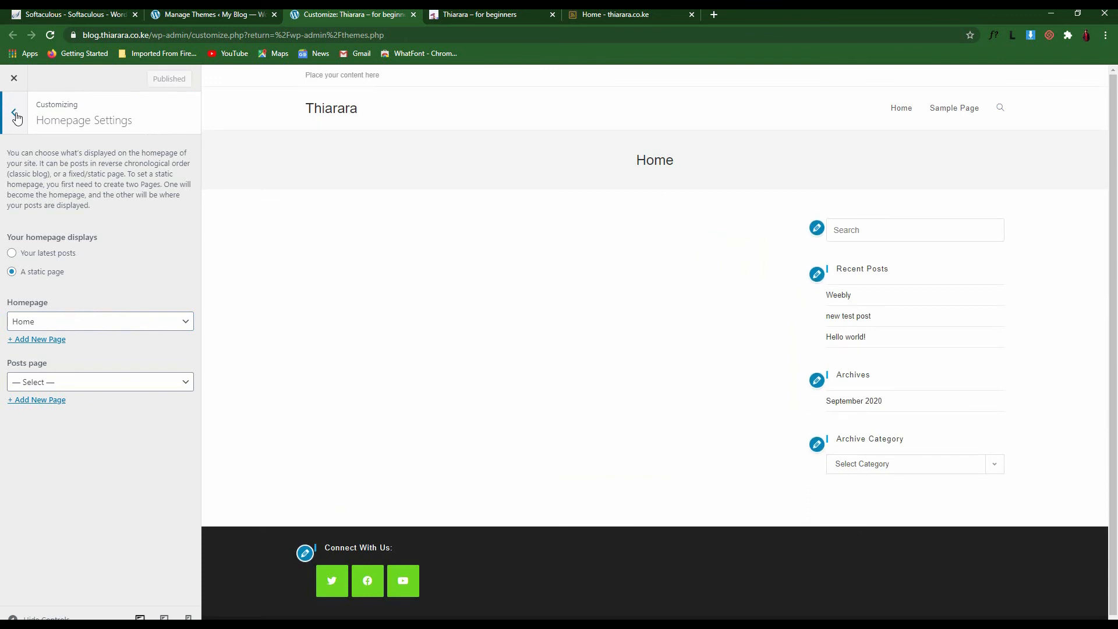
# Open General Options' General Settings, then return to the General Options list
pyautogui.click(16, 116)
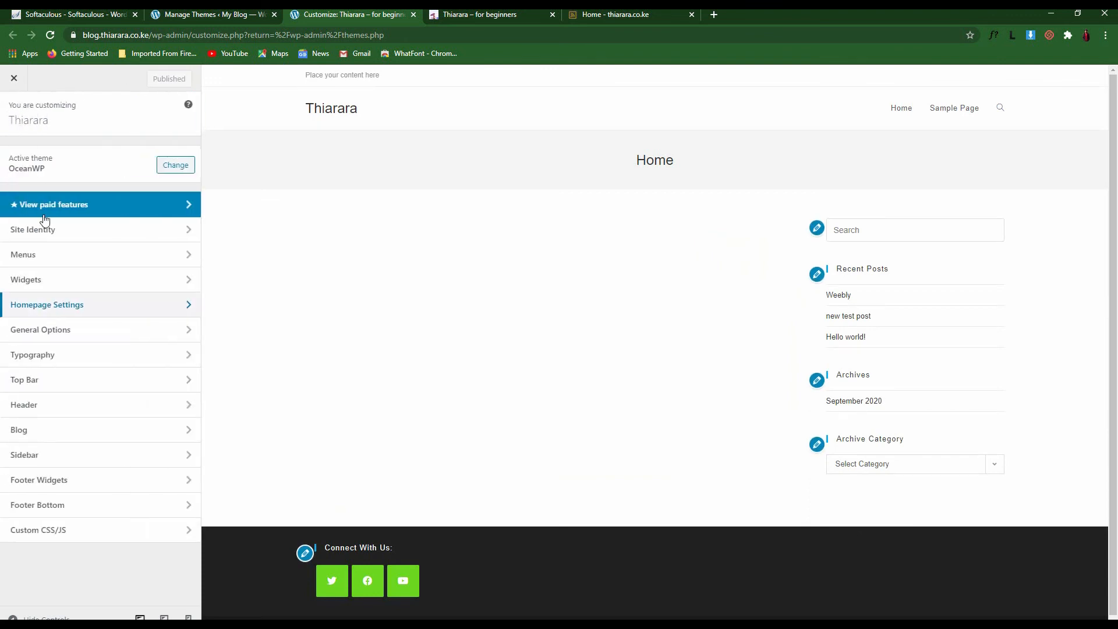
pyautogui.click(67, 333)
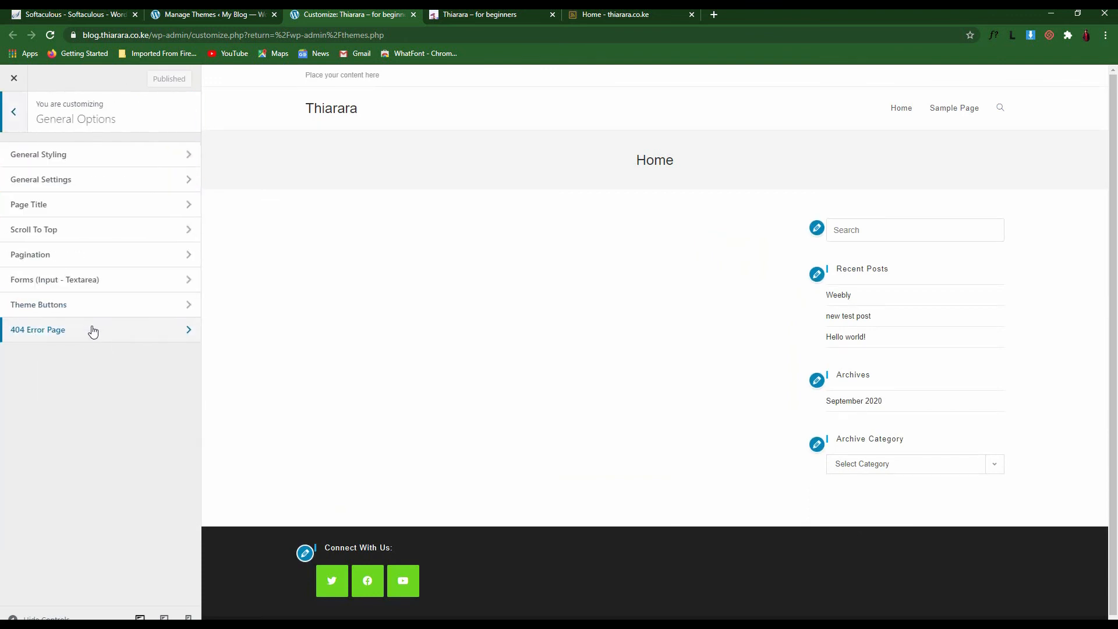
pyautogui.click(81, 185)
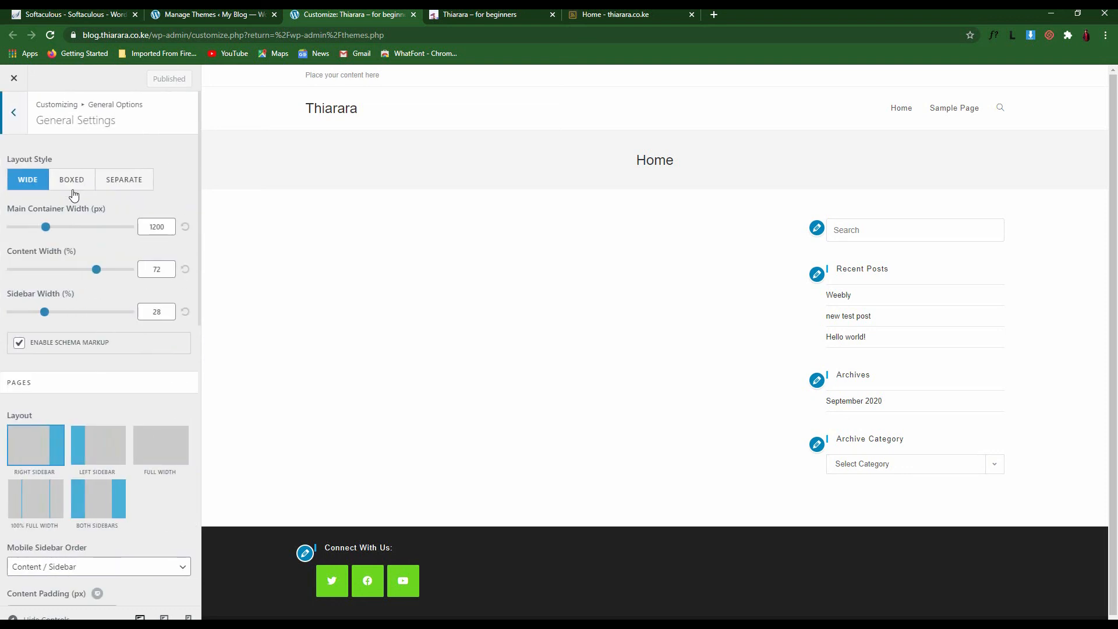
pyautogui.click(26, 130)
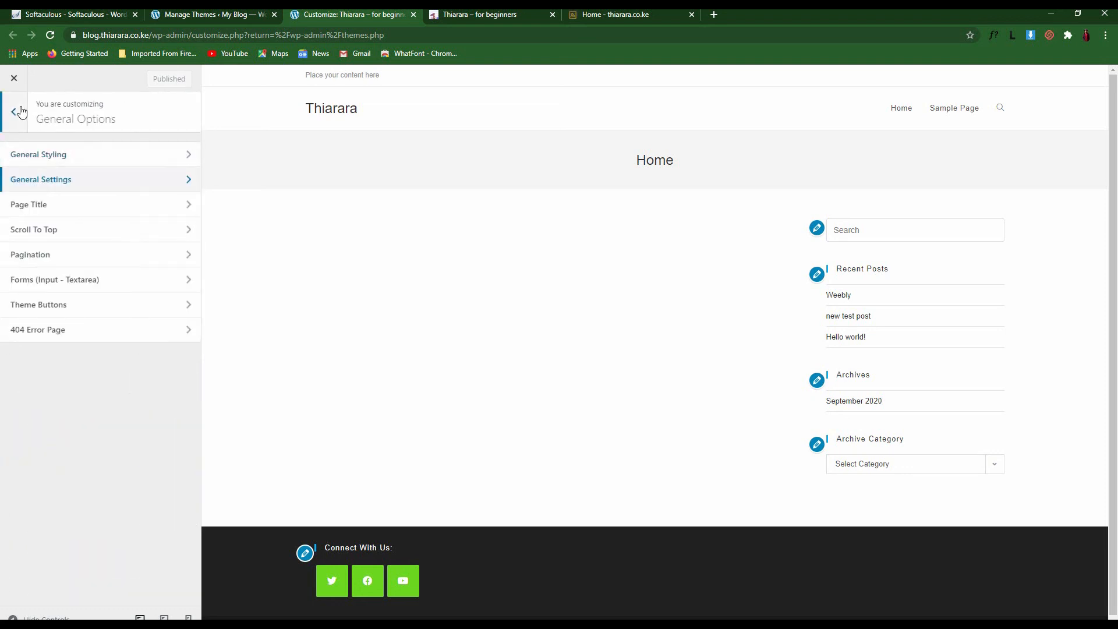
pyautogui.click(16, 114)
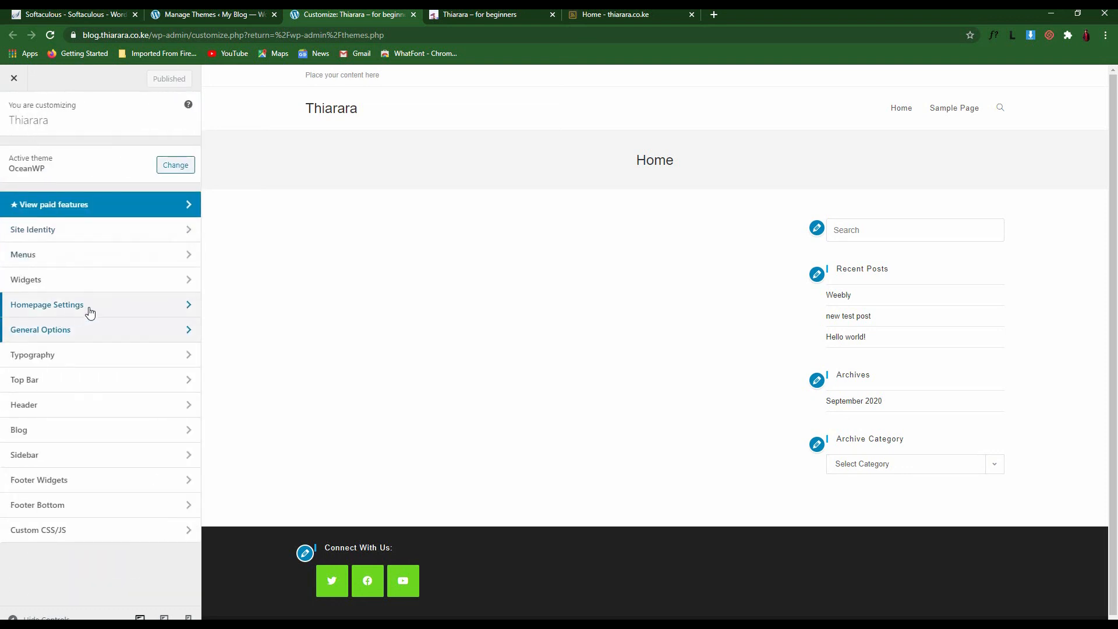
pyautogui.click(84, 332)
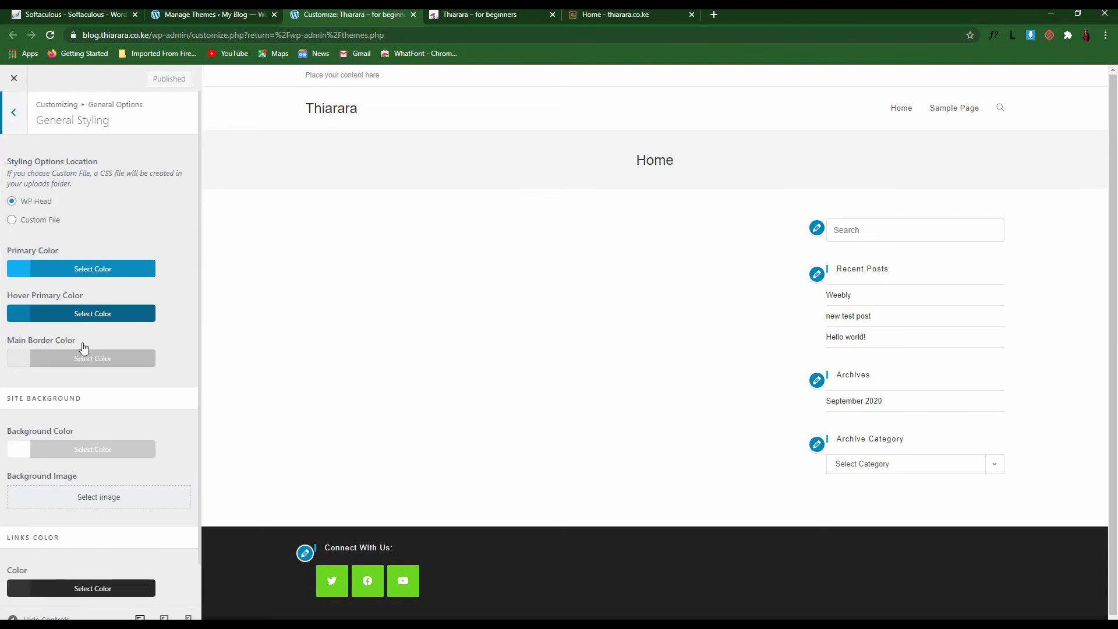
pyautogui.scroll(-1, 92, 352)
pyautogui.scroll(1, 88, 431)
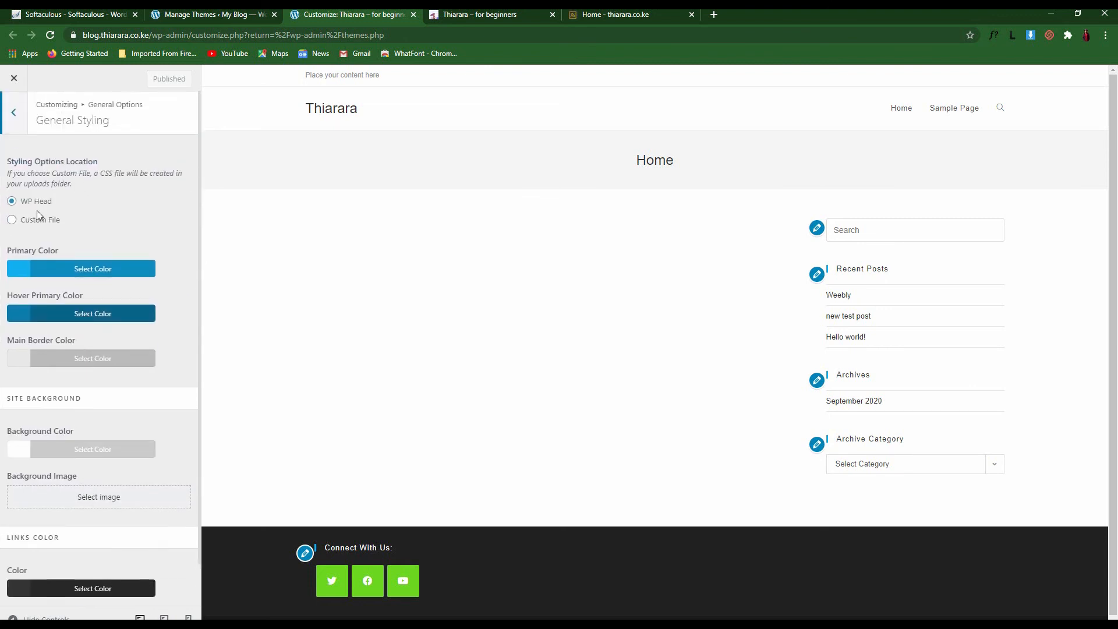
pyautogui.click(10, 134)
pyautogui.click(73, 186)
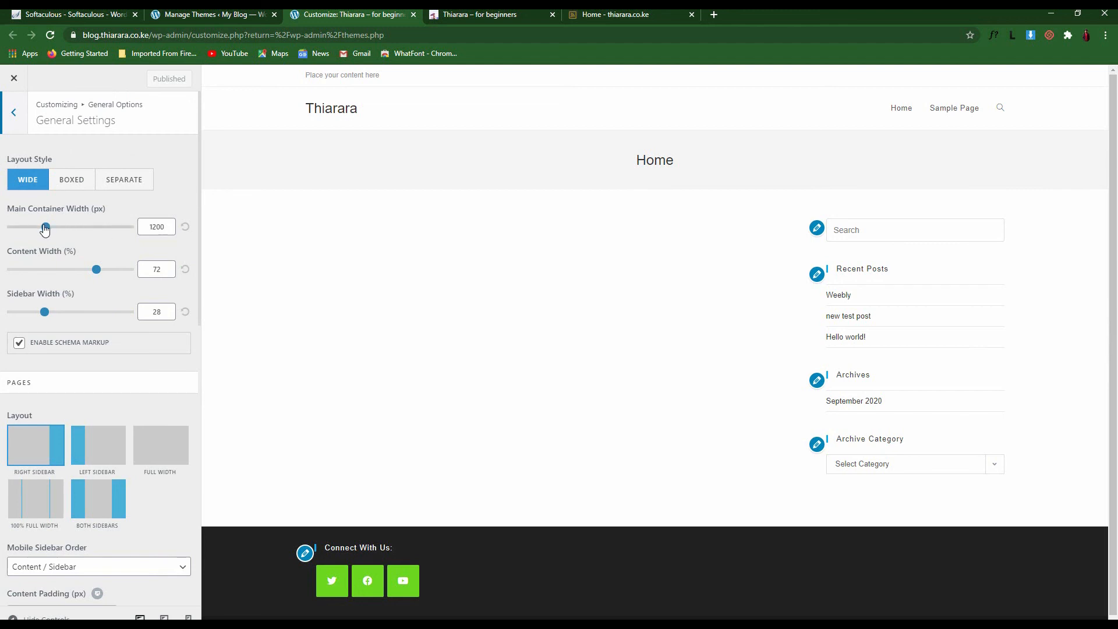
pyautogui.moveTo(46, 227)
pyautogui.mouseDown()
pyautogui.moveTo(116, 228)
pyautogui.moveTo(12, 229)
pyautogui.moveTo(73, 232)
pyautogui.moveTo(49, 231)
pyautogui.mouseUp()
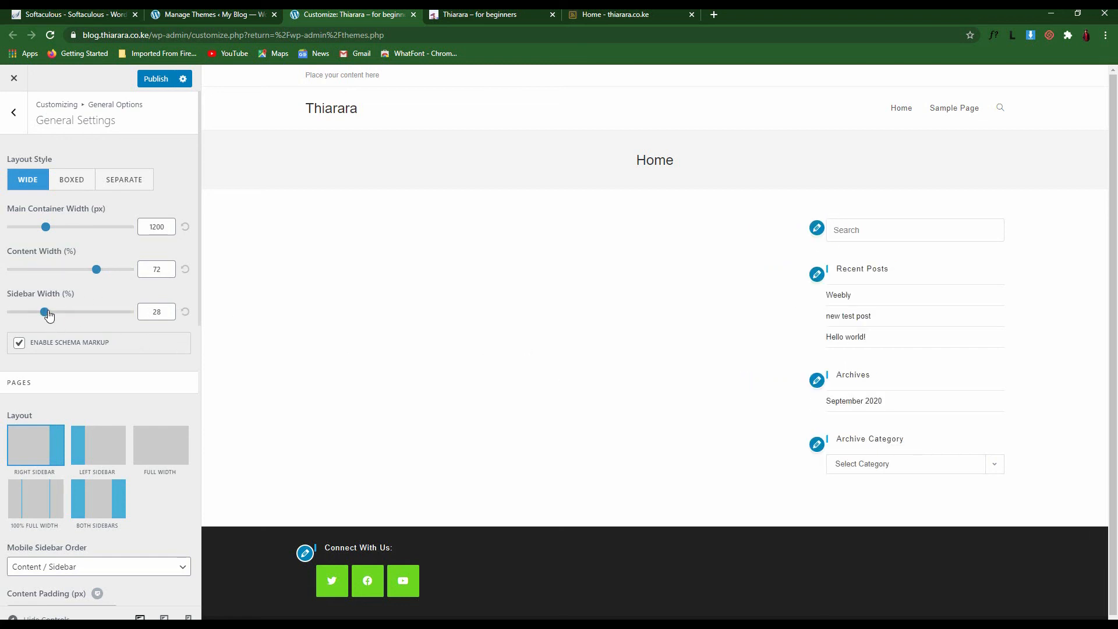
pyautogui.moveTo(46, 312); pyautogui.dragTo(79, 318)
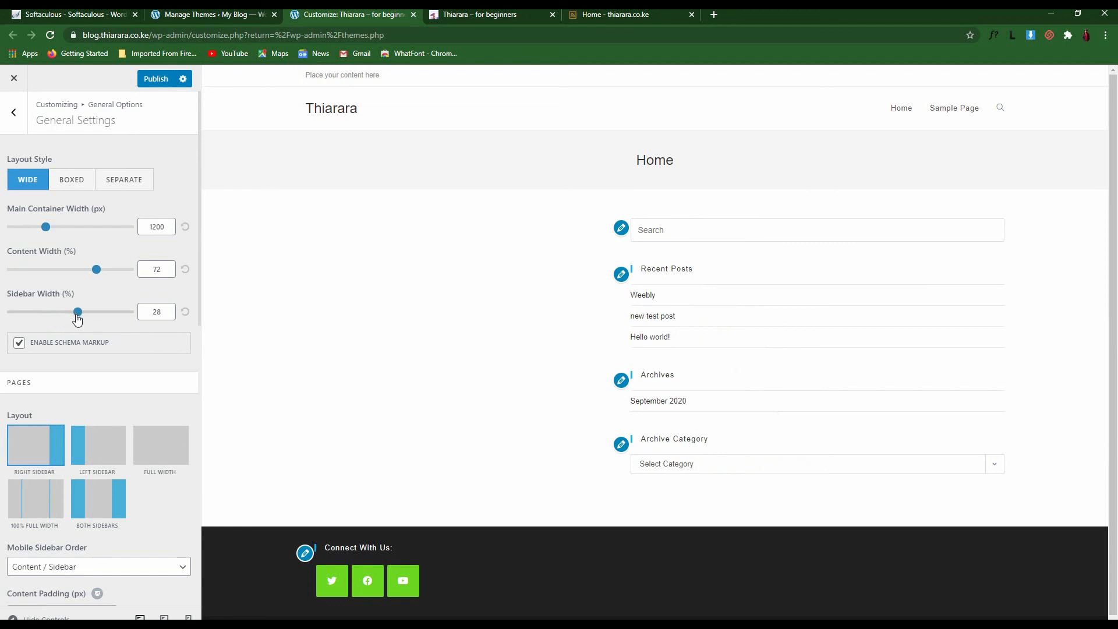
pyautogui.click(185, 312)
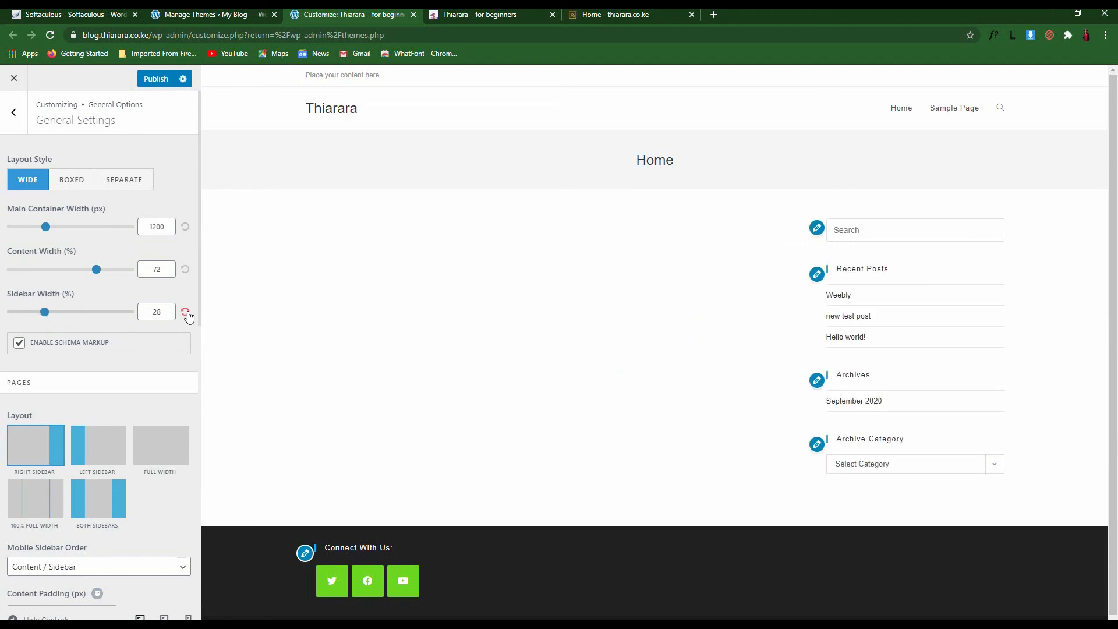
pyautogui.scroll(-1, 783, 351)
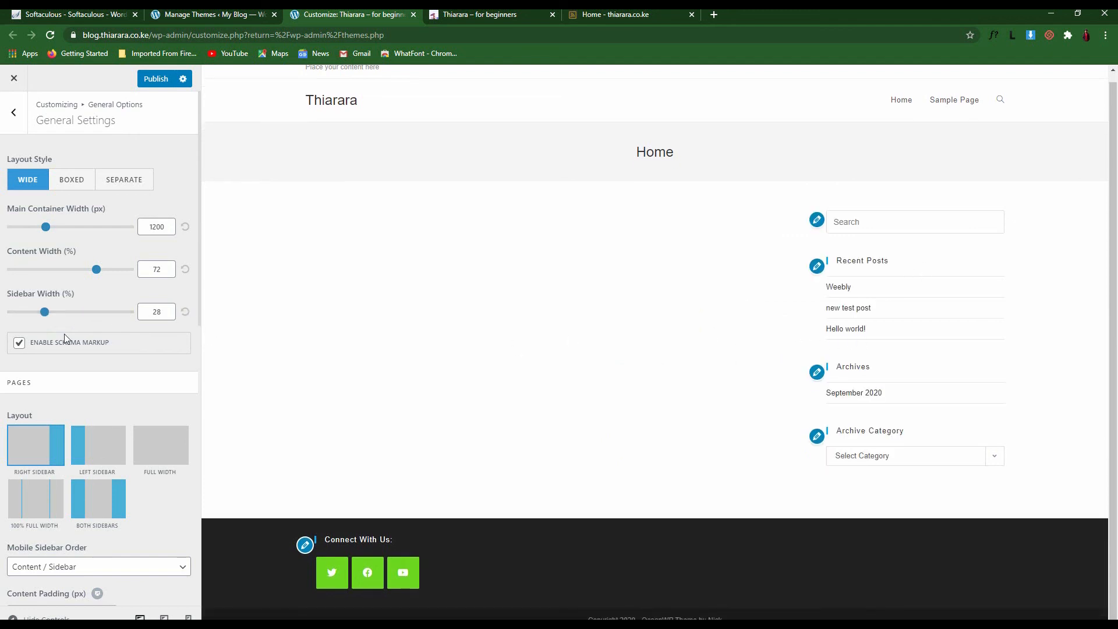
pyautogui.scroll(-2, 75, 414)
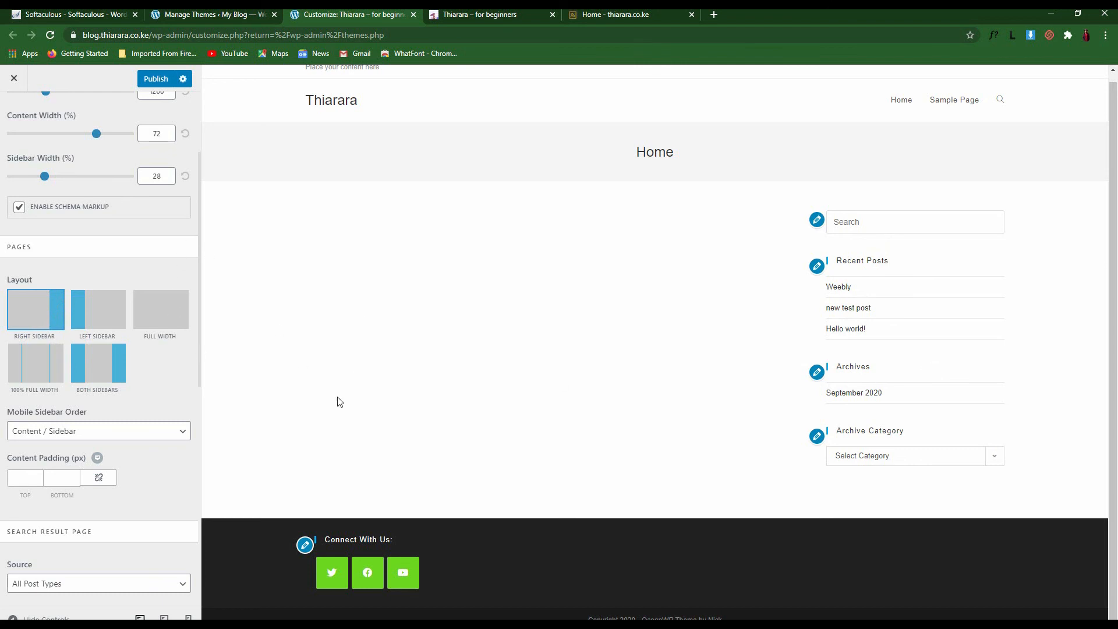
# Try the Left Sidebar, Full Width, 100% Full Width and Both Sidebars page layouts
pyautogui.click(104, 325)
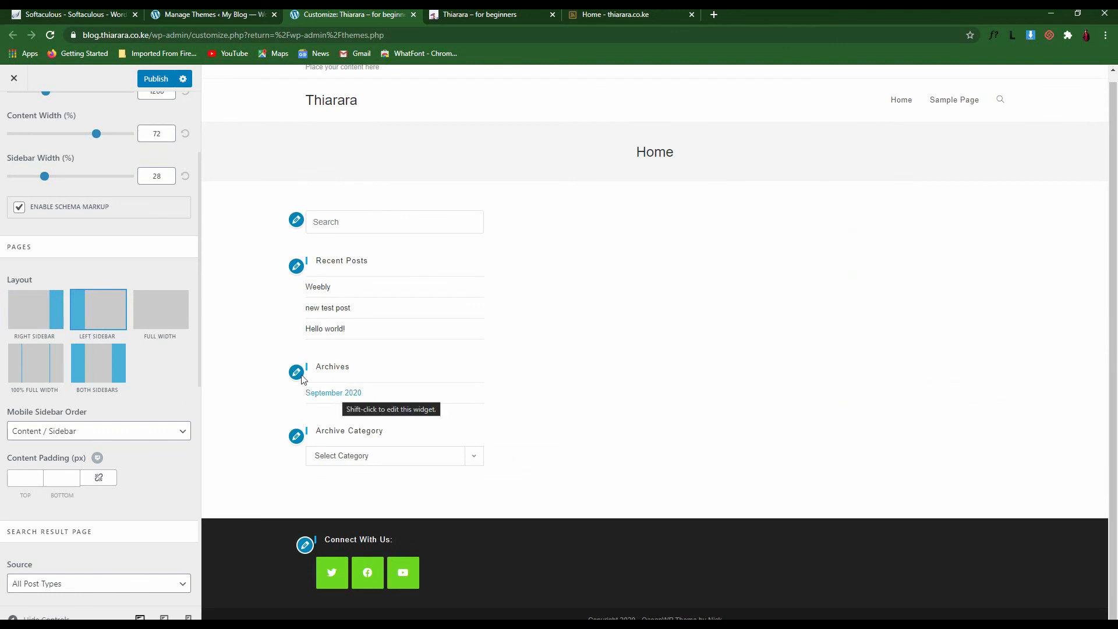
pyautogui.click(159, 325)
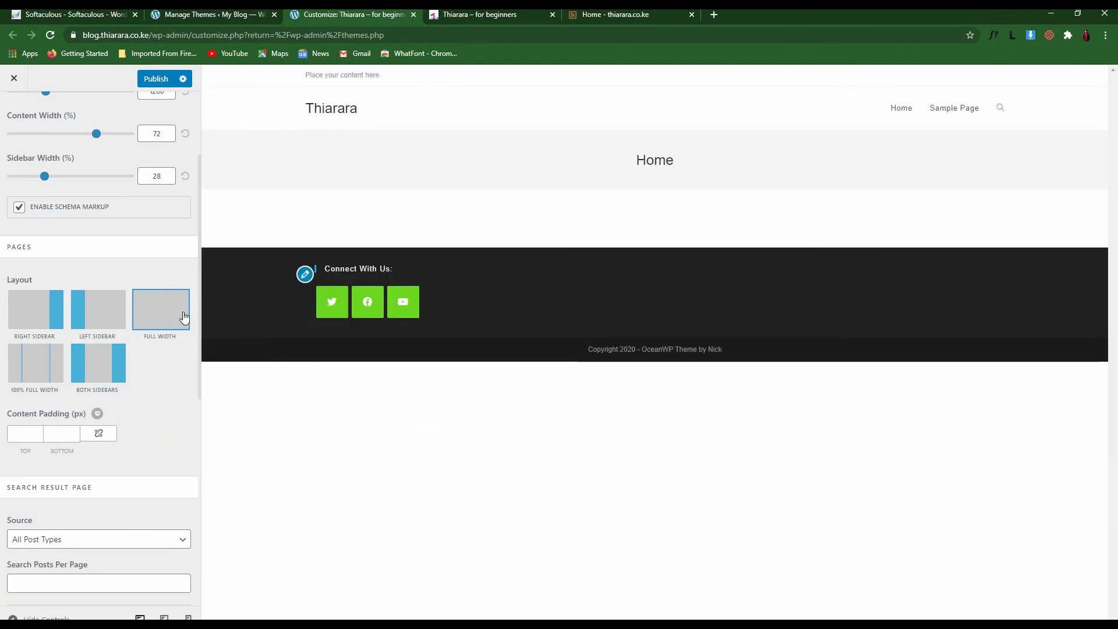
pyautogui.click(33, 372)
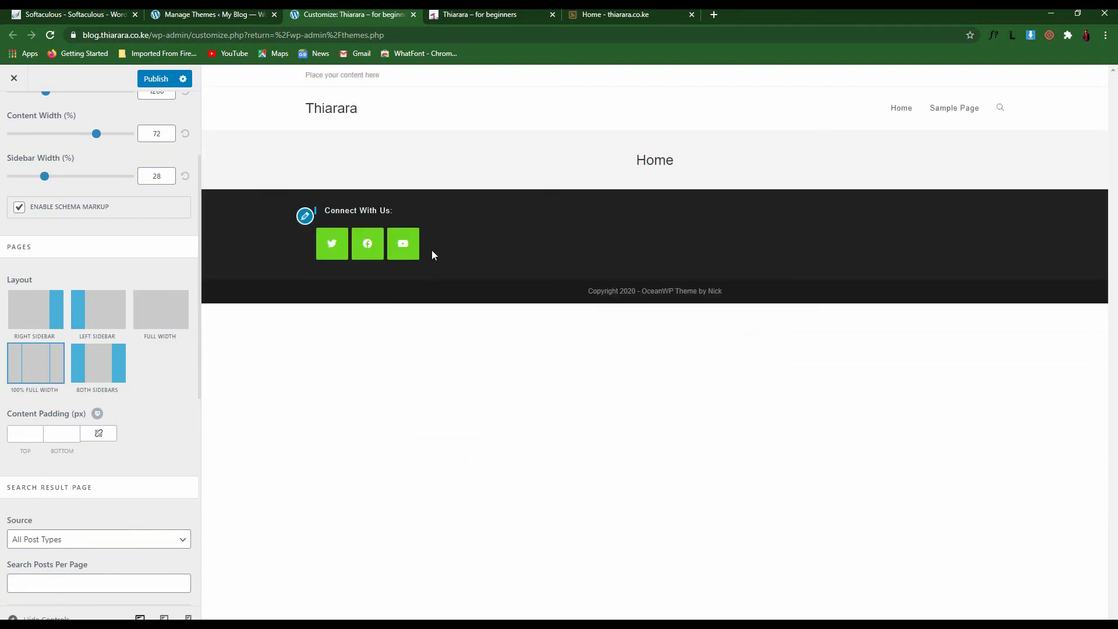
pyautogui.click(100, 367)
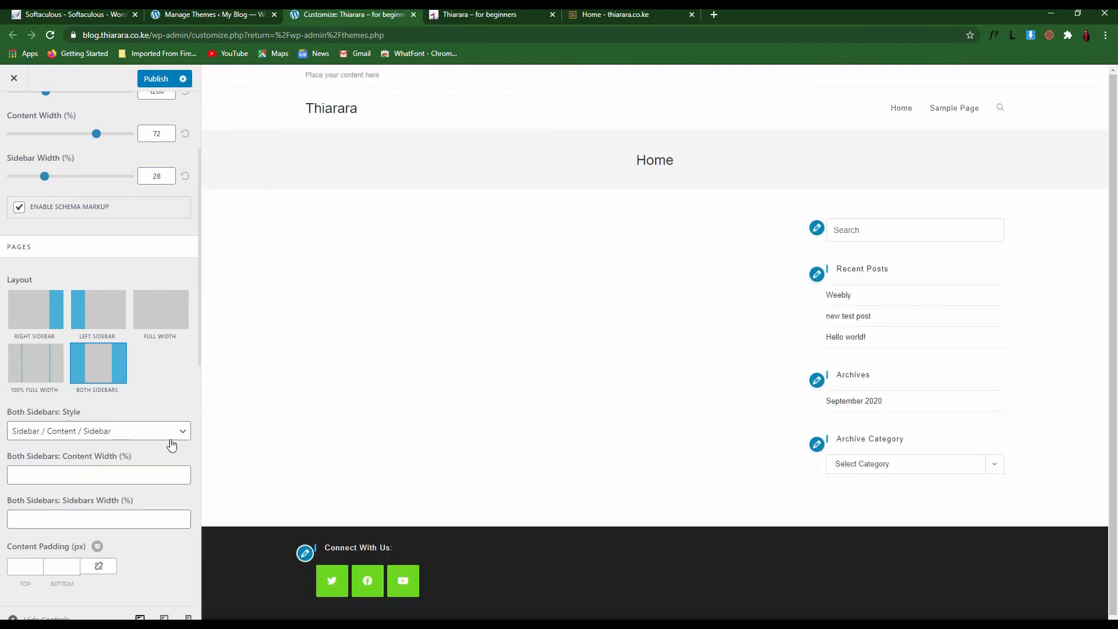
pyautogui.click(117, 484)
pyautogui.click(166, 432)
pyautogui.click(165, 436)
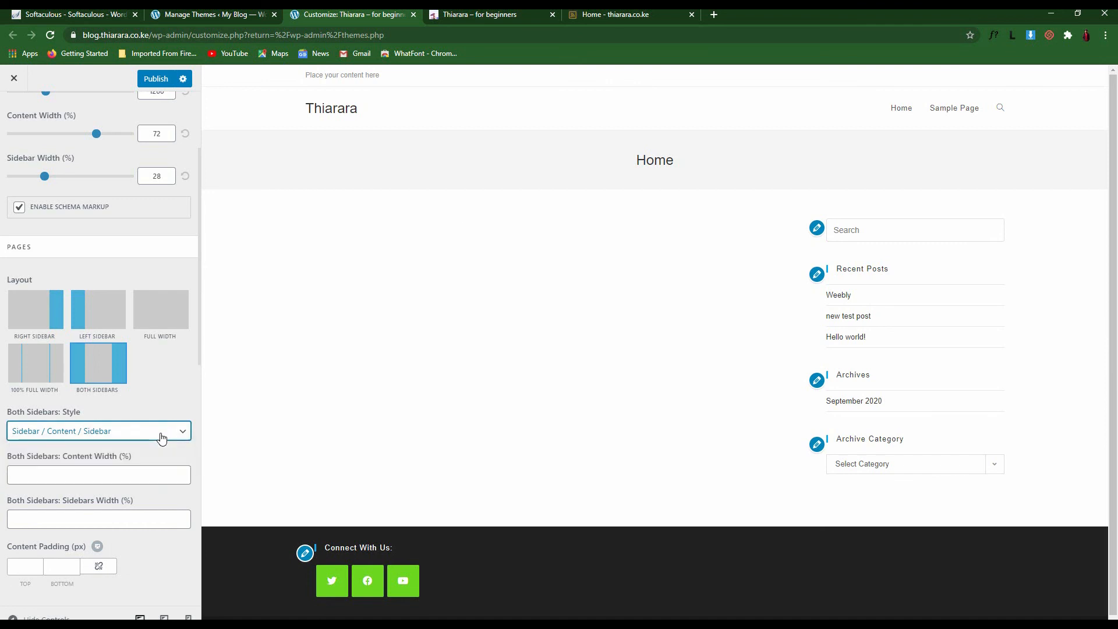
pyautogui.click(165, 437)
pyautogui.click(131, 545)
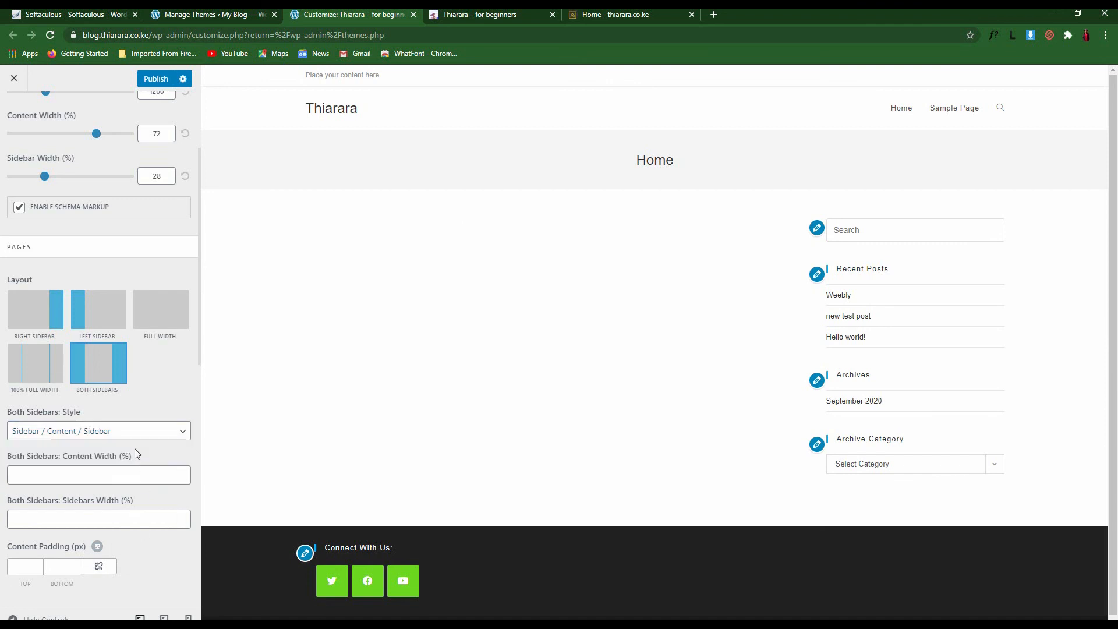
# Set the pages layout to Left Sidebar, publish it, and return to General Options
pyautogui.scroll(-5, 135, 466)
pyautogui.scroll(-5, 134, 532)
pyautogui.scroll(9, 116, 466)
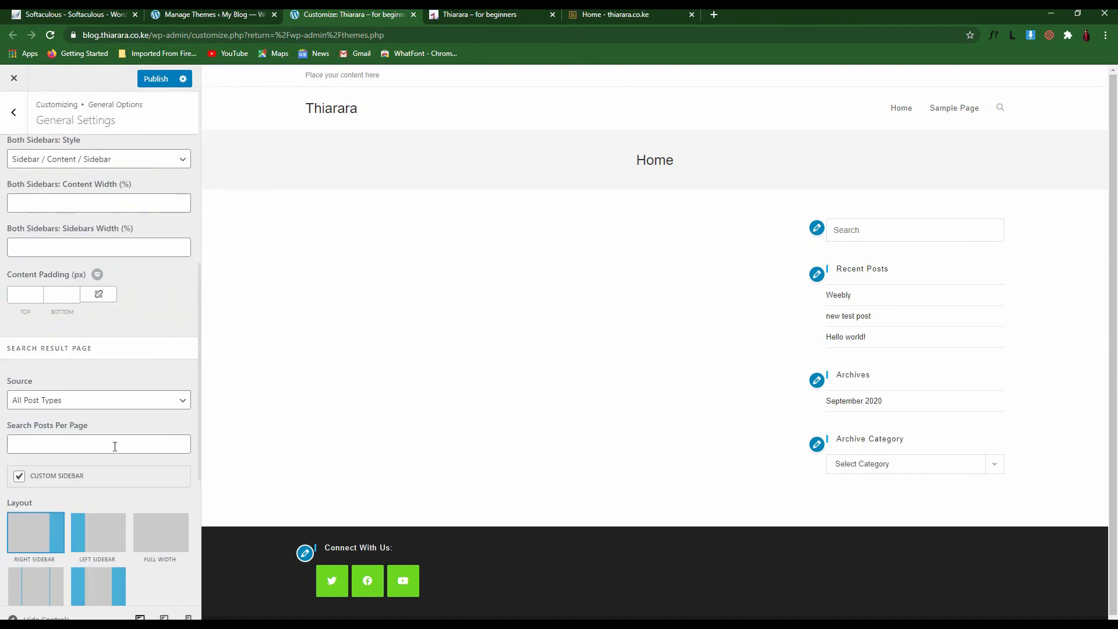
pyautogui.scroll(2, 48, 308)
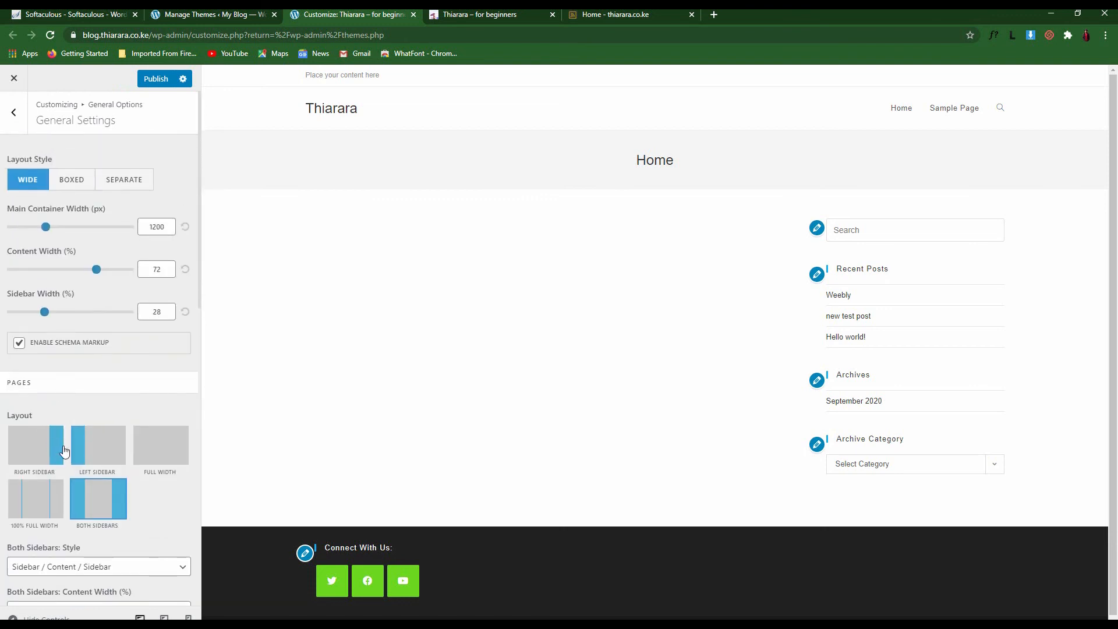
pyautogui.click(104, 450)
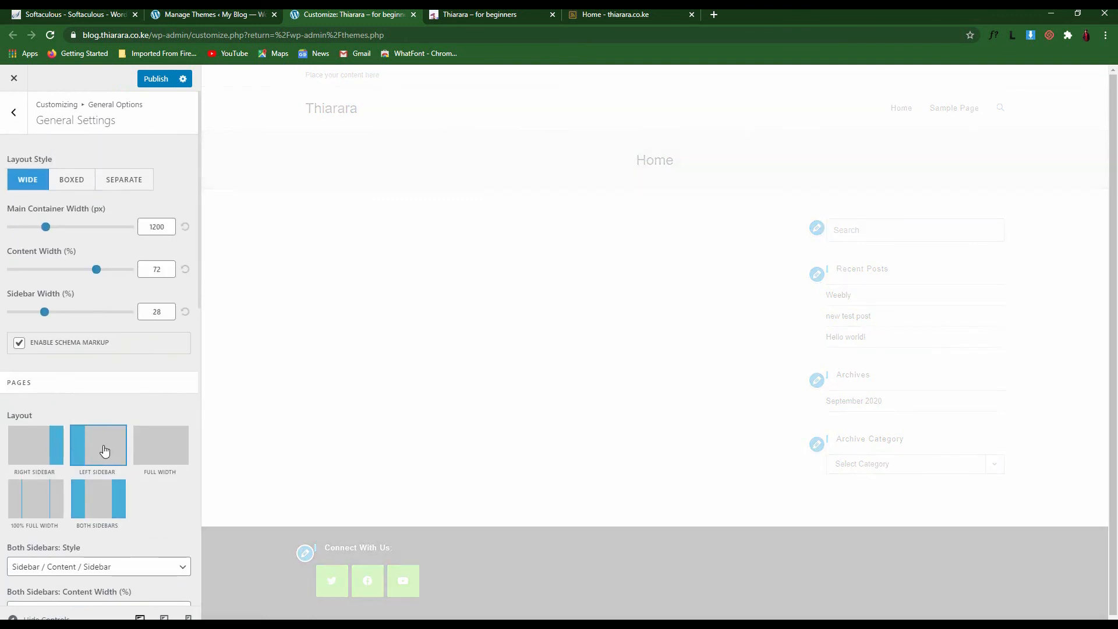
pyautogui.click(152, 80)
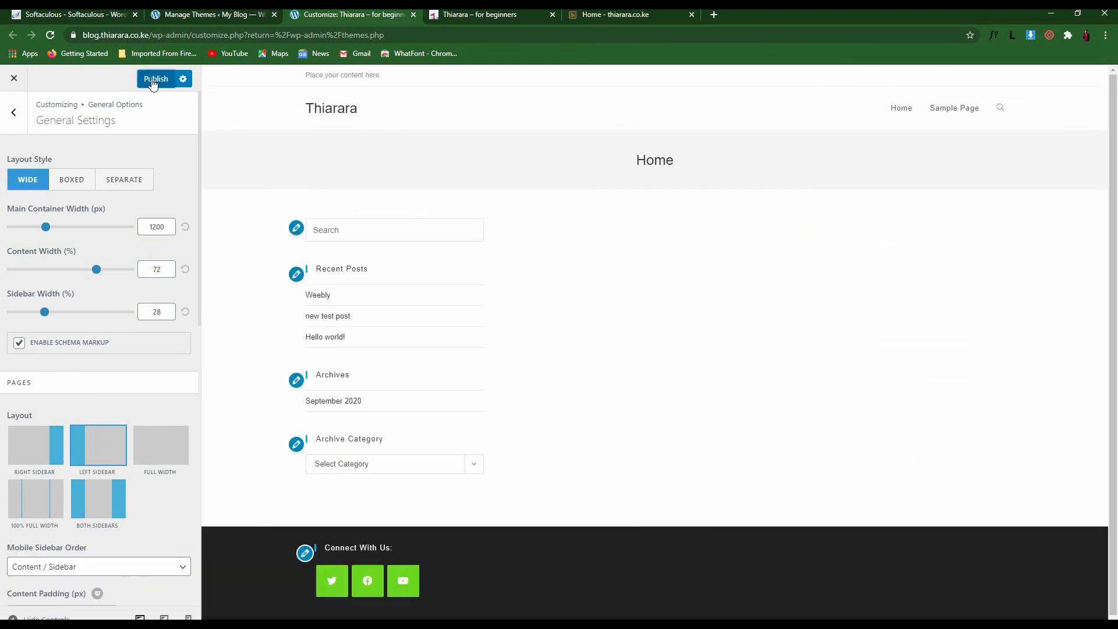
pyautogui.click(18, 114)
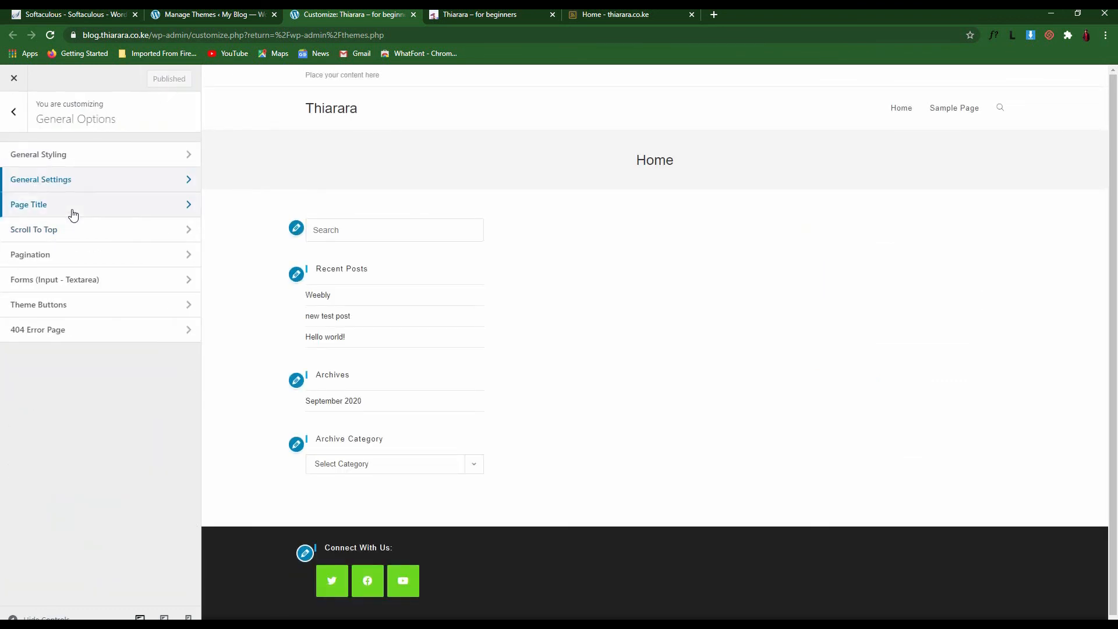
# In Page Title settings, keep the title visible on all devices
pyautogui.click(72, 212)
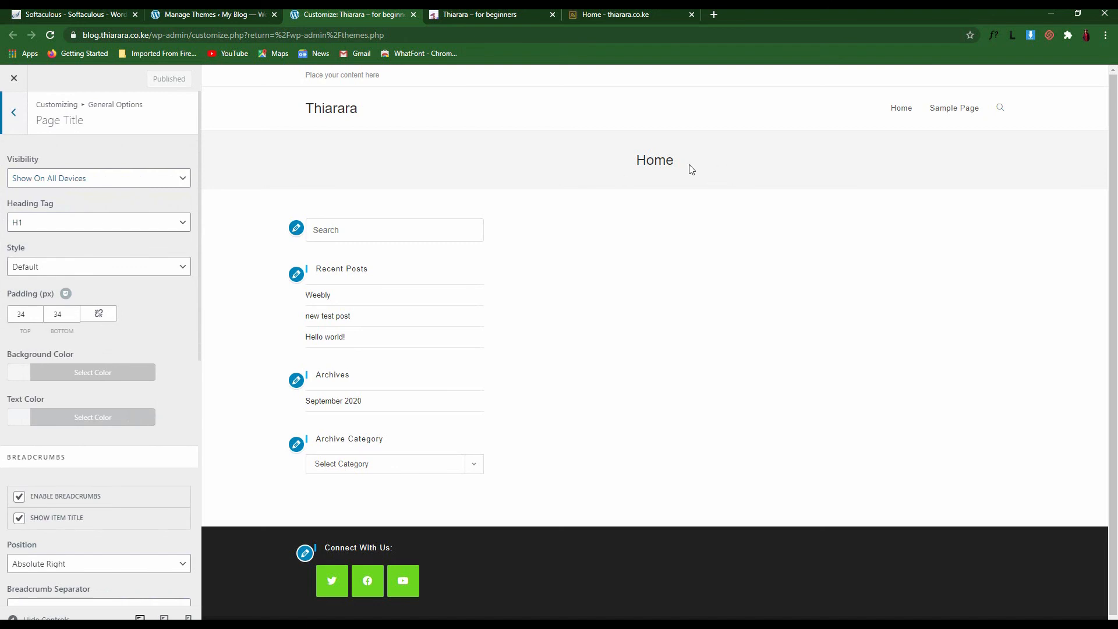
pyautogui.moveTo(691, 169); pyautogui.dragTo(581, 164)
pyautogui.moveTo(706, 149); pyautogui.dragTo(585, 166)
pyautogui.click(87, 180)
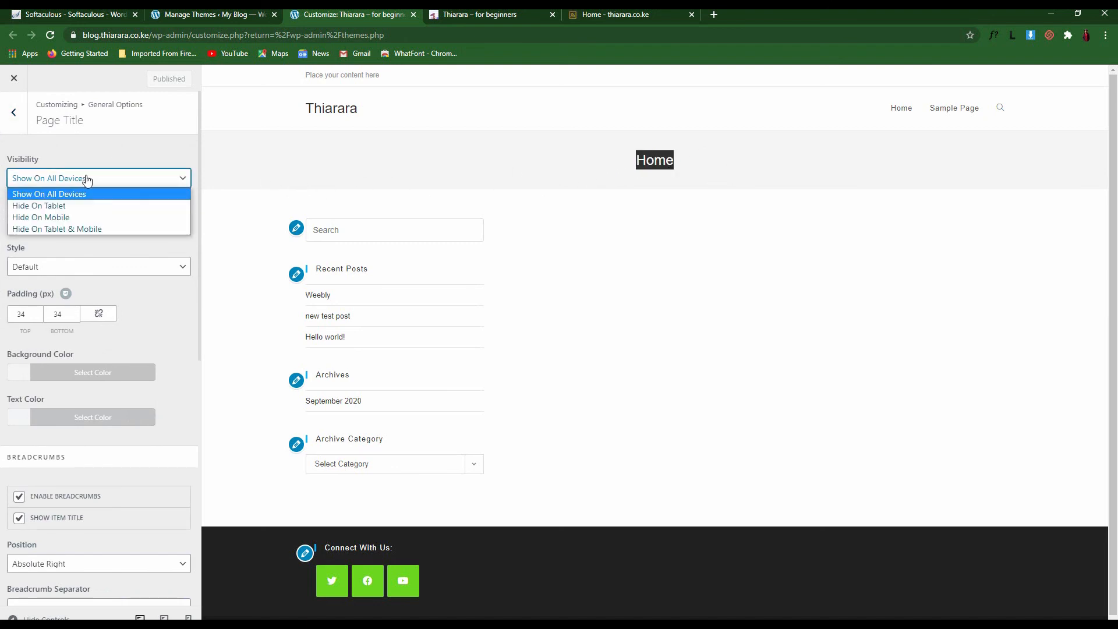
pyautogui.click(88, 181)
pyautogui.click(87, 181)
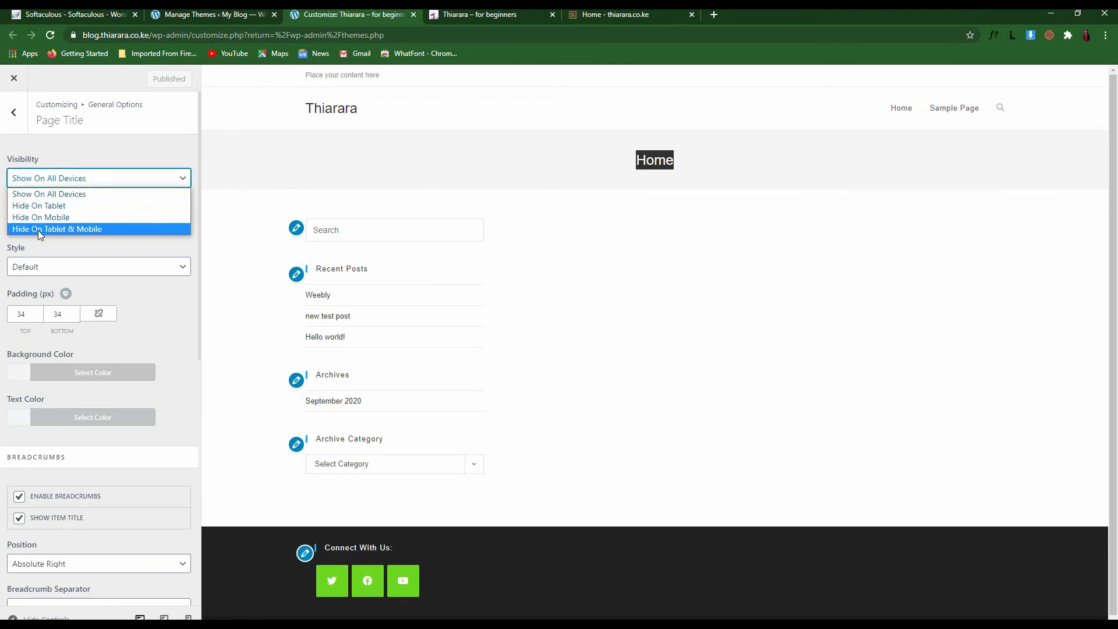
pyautogui.click(113, 161)
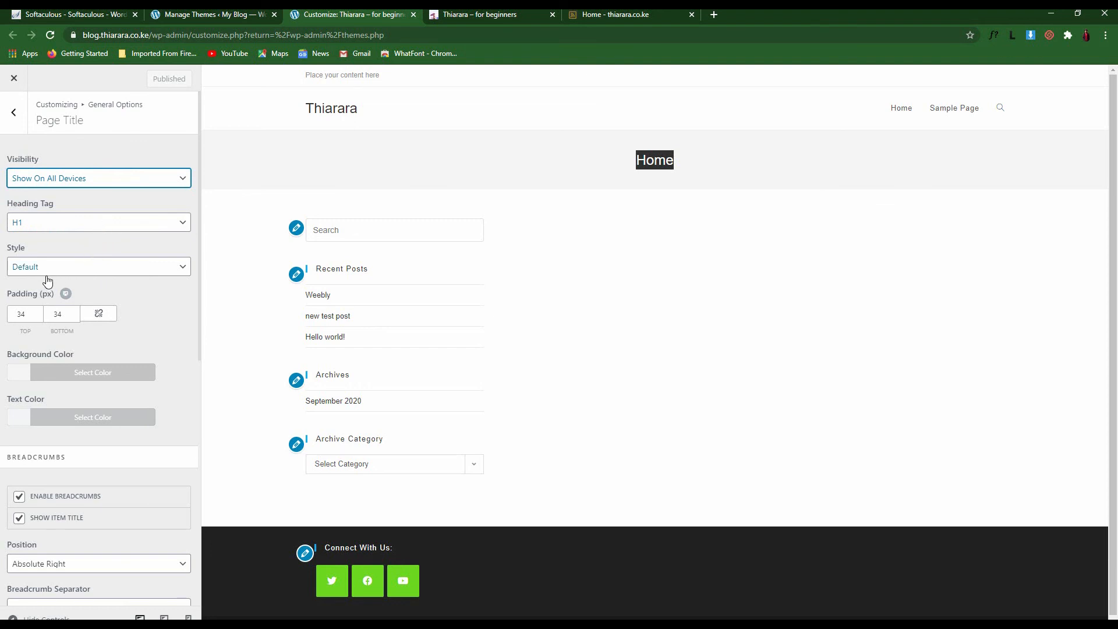
pyautogui.click(116, 210)
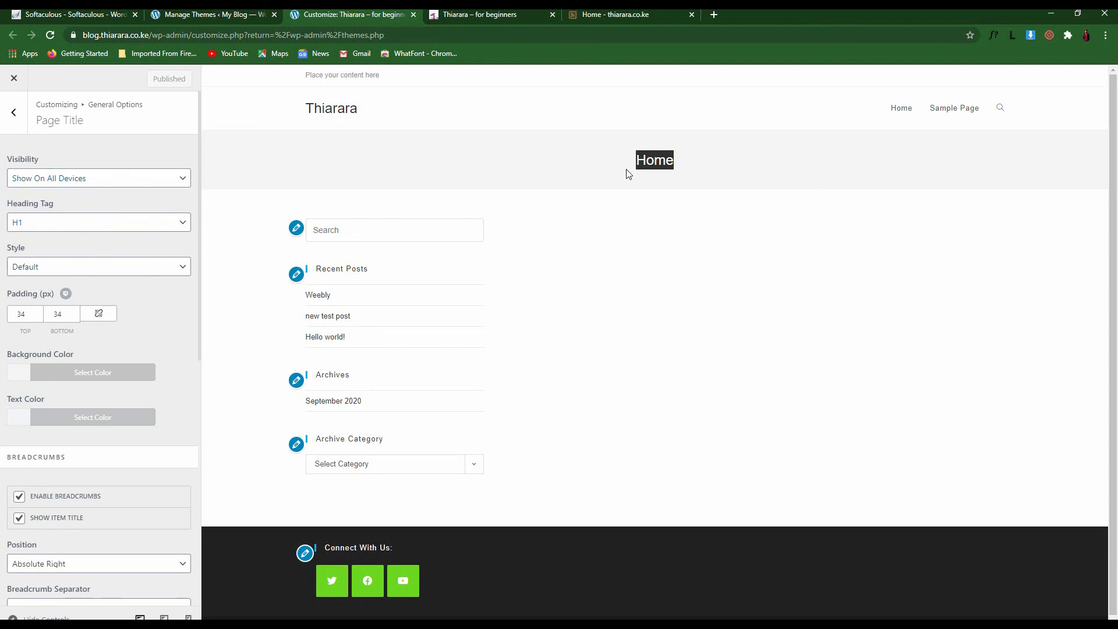
# Try H4 and H6 heading tags for the page title, then restore H1
pyautogui.click(126, 235)
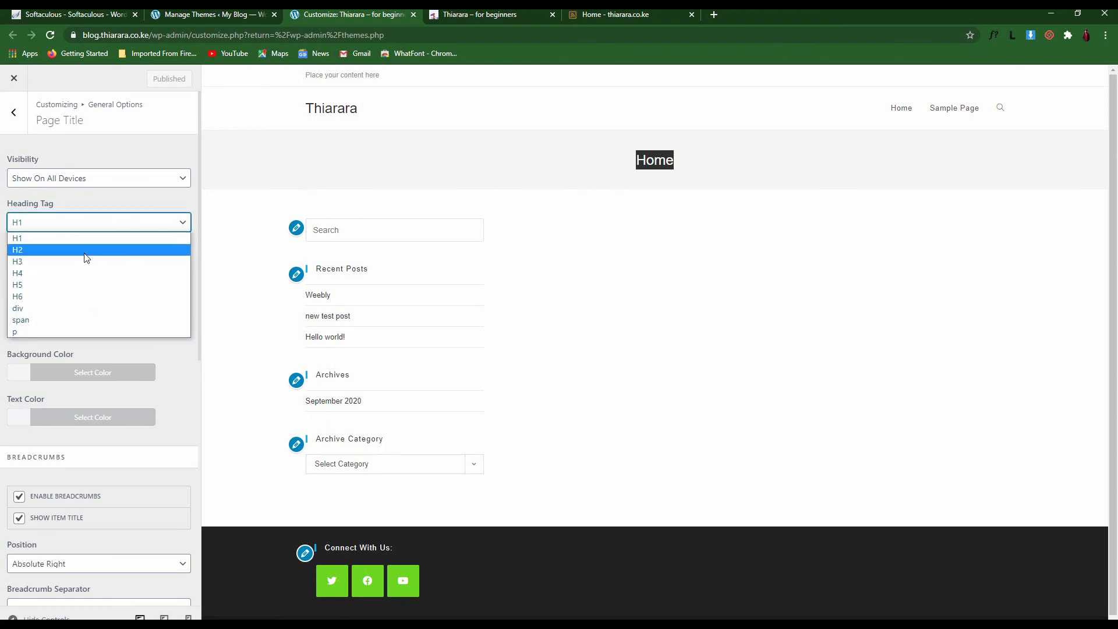
pyautogui.click(56, 274)
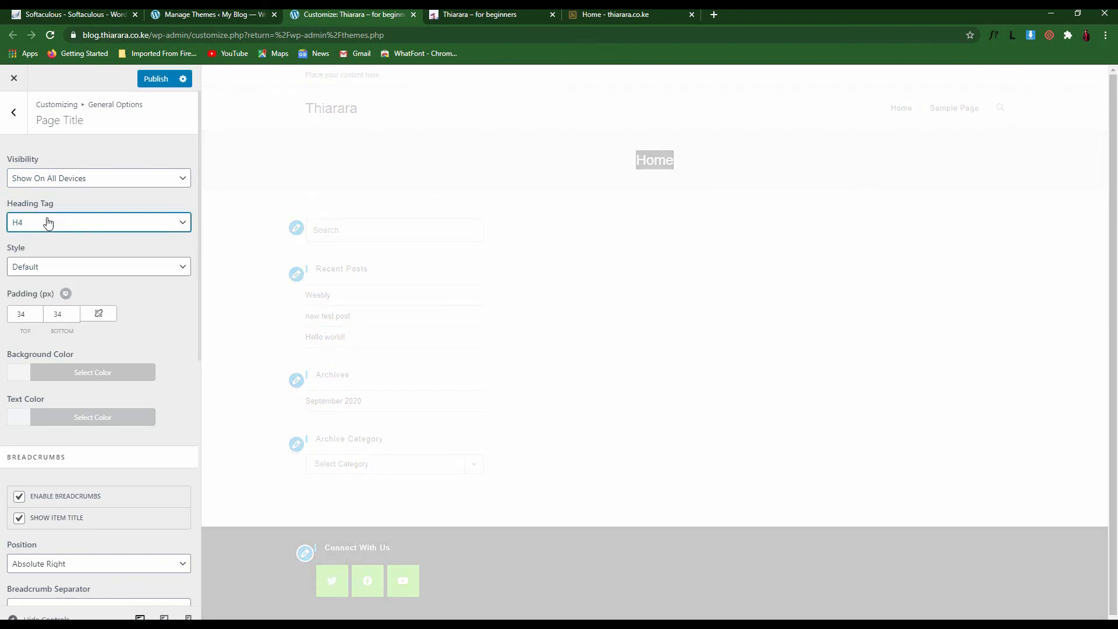
pyautogui.click(35, 227)
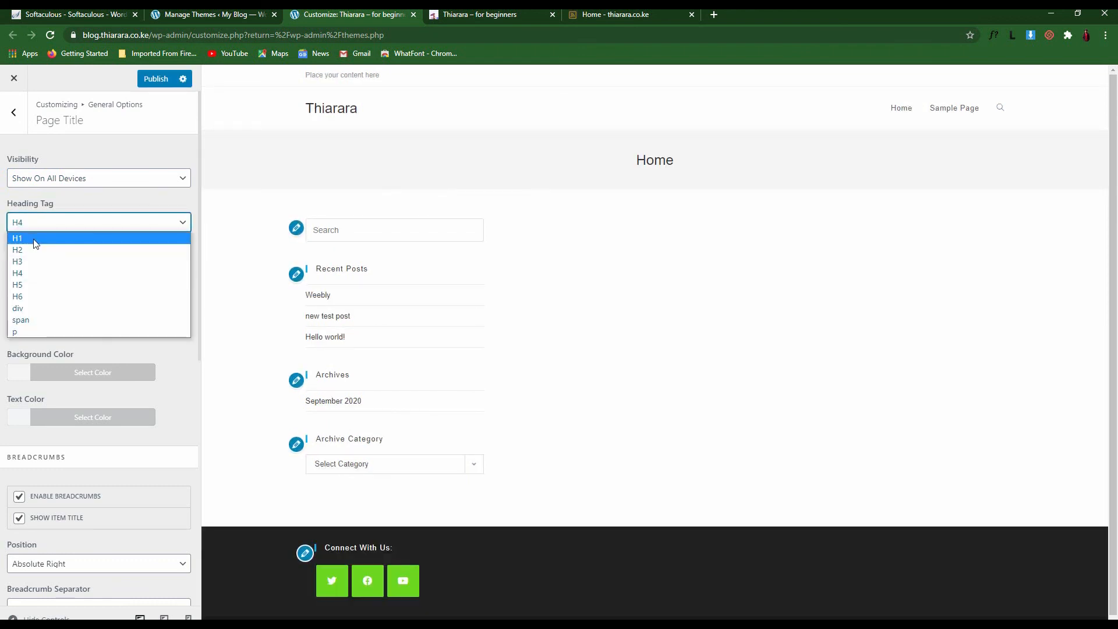
pyautogui.click(34, 296)
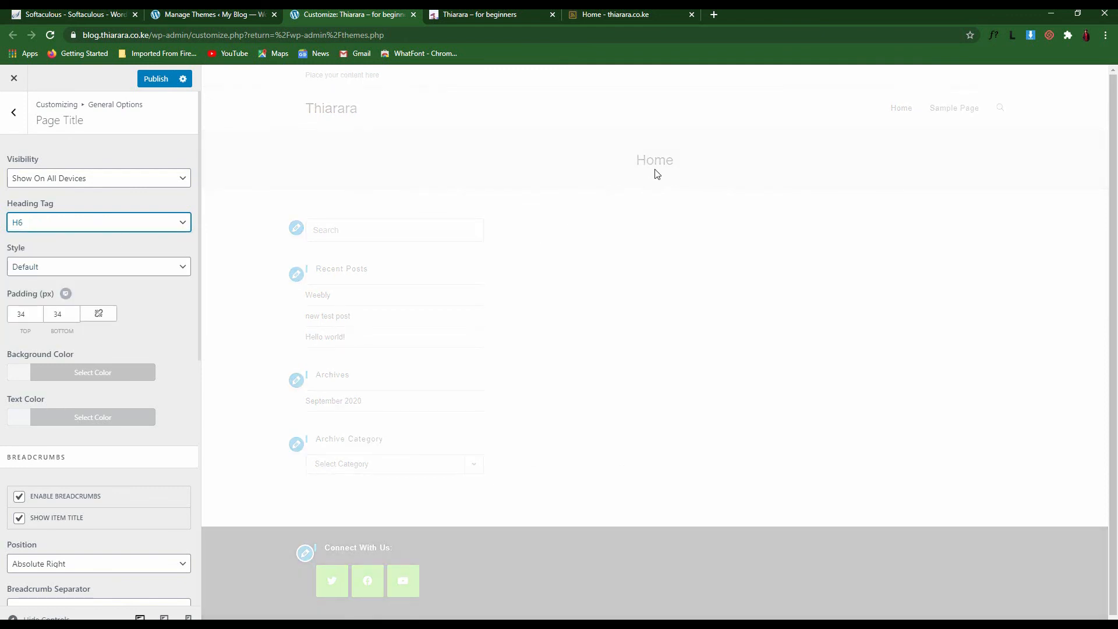
pyautogui.click(96, 228)
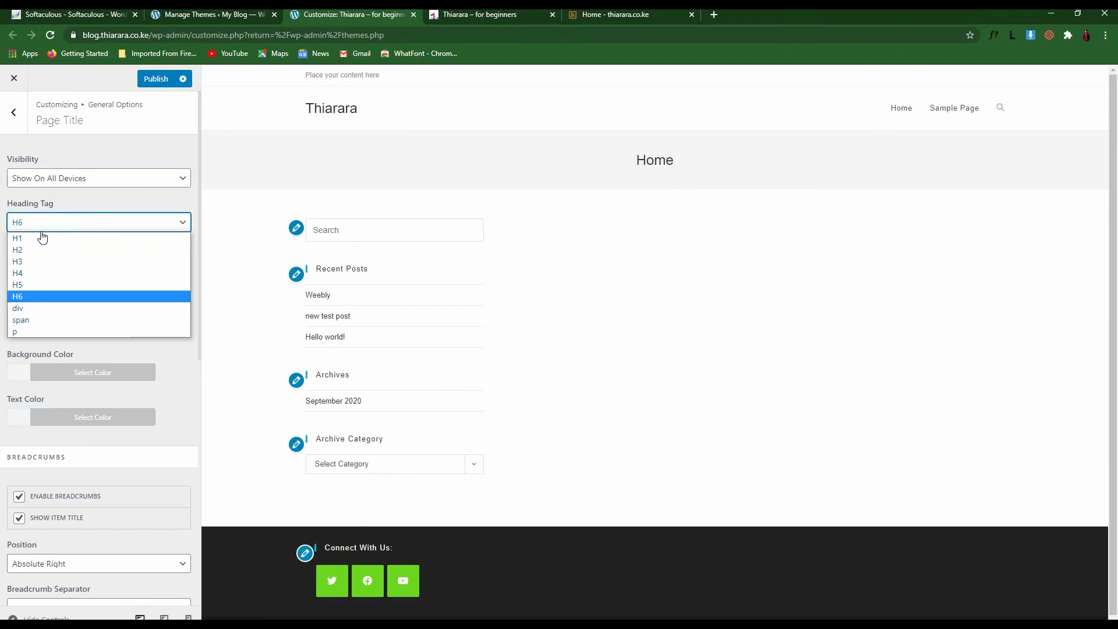
pyautogui.click(42, 238)
# Change the page title style from Centered to Background Image and start choosing its image
pyautogui.click(69, 271)
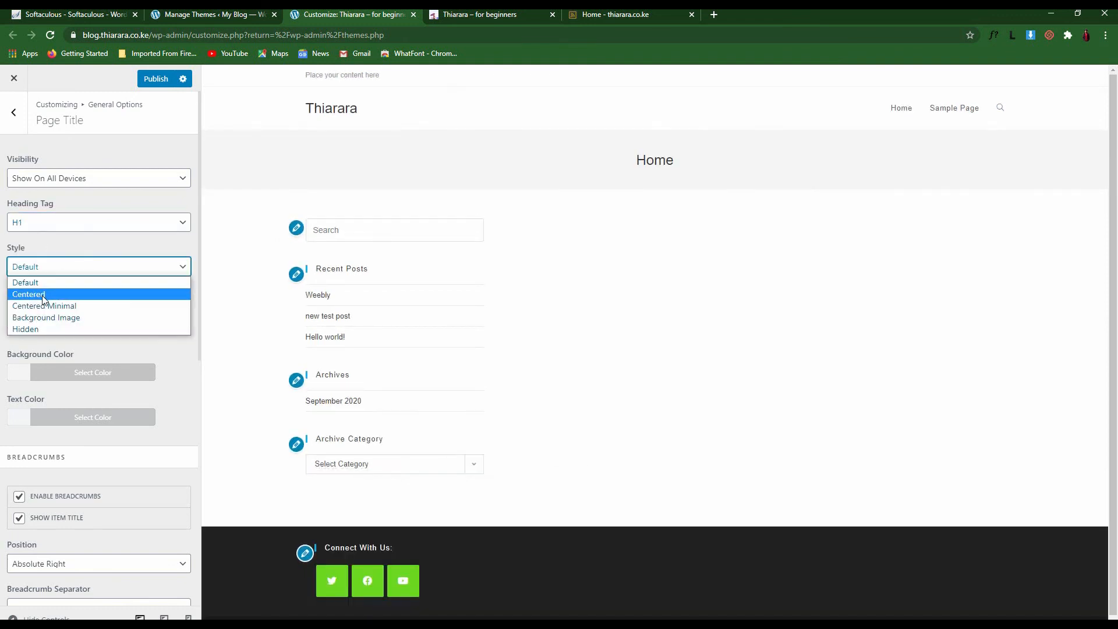
pyautogui.click(49, 294)
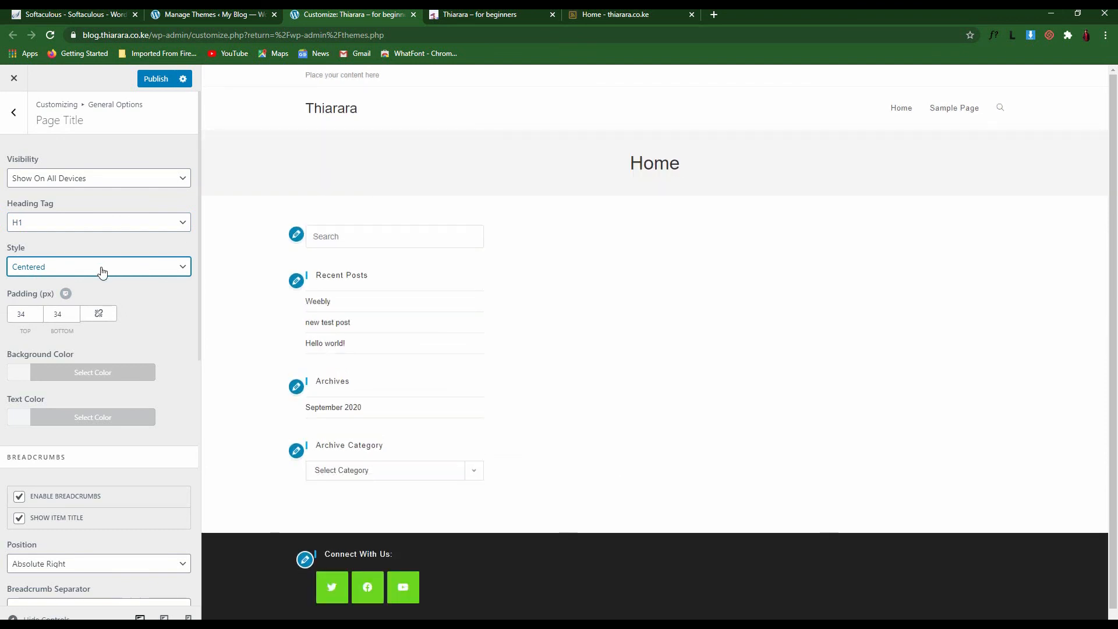
pyautogui.click(100, 267)
pyautogui.click(59, 321)
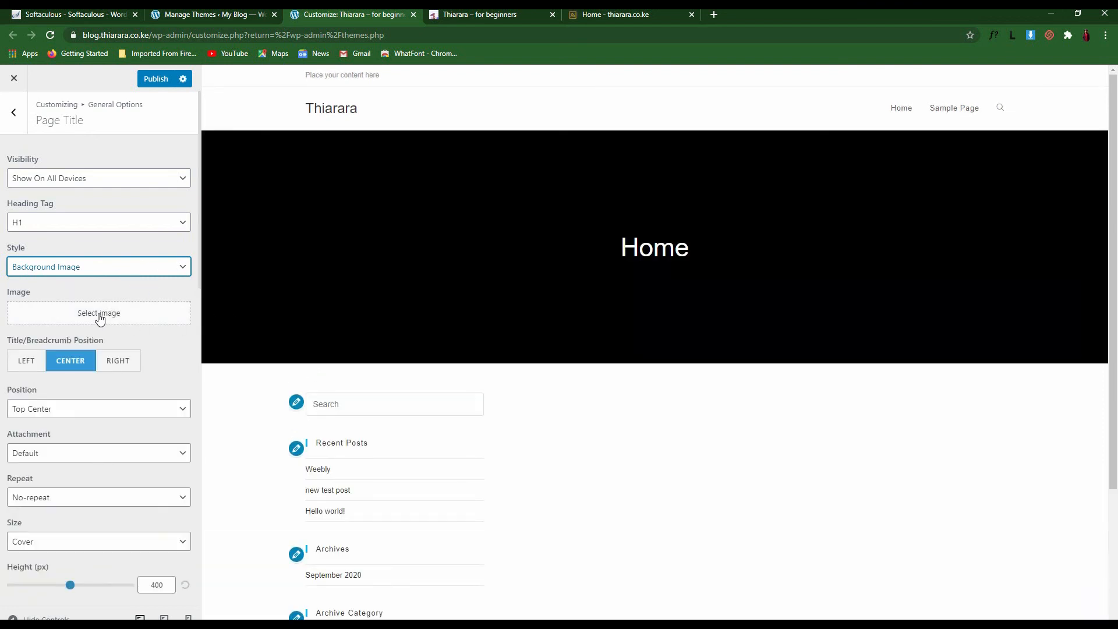
pyautogui.click(99, 318)
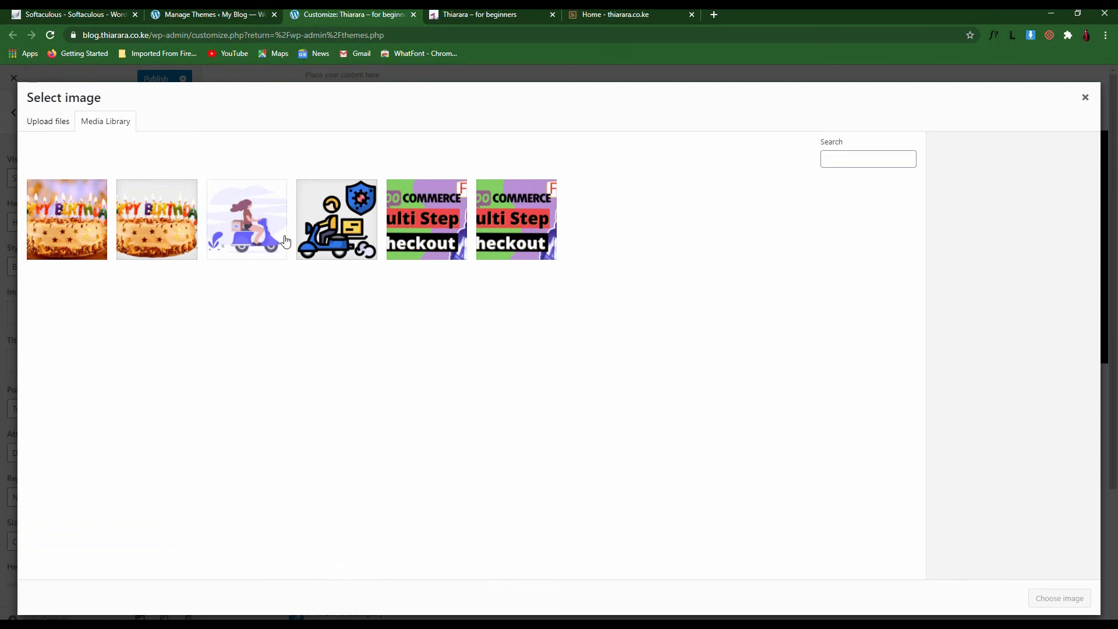
# Use the scooter illustration as the title banner background, positioned Center Center with no repeat
pyautogui.click(268, 245)
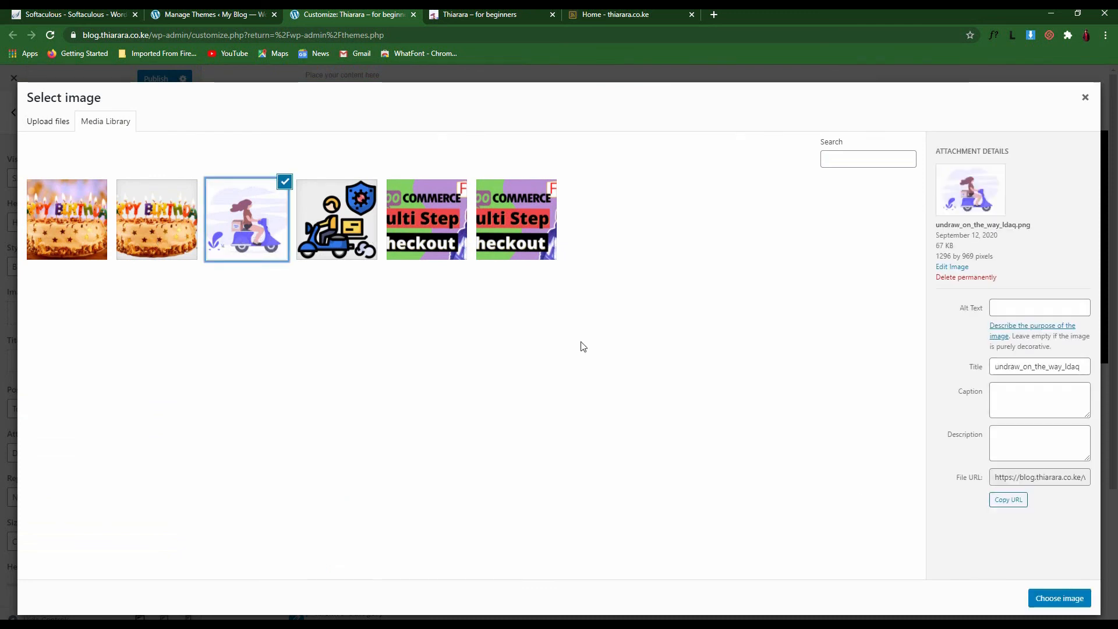
pyautogui.click(1060, 598)
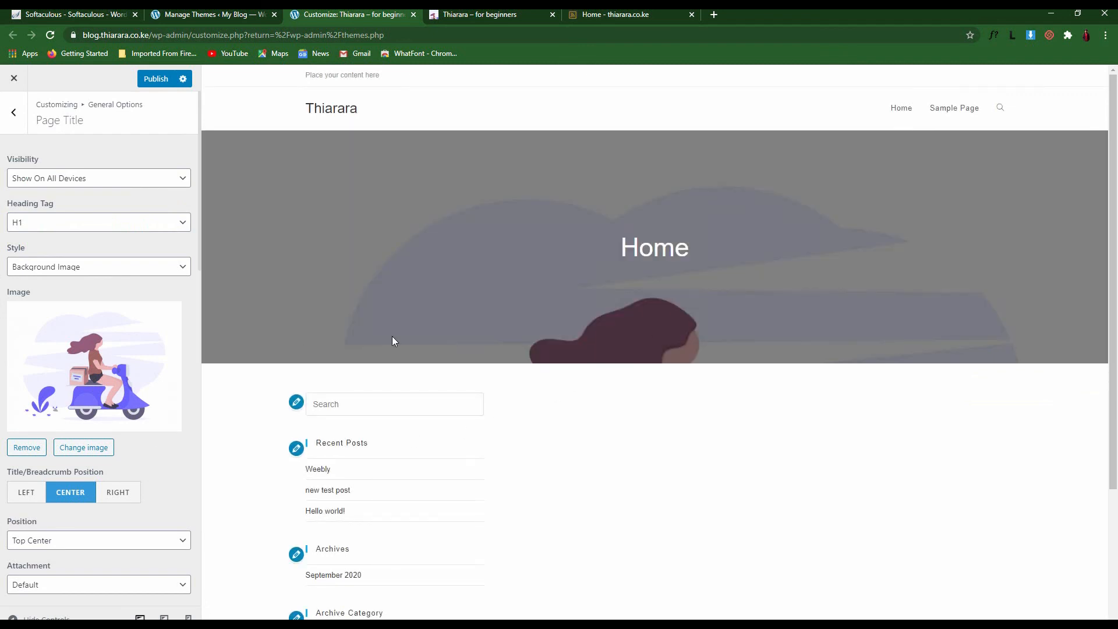
pyautogui.scroll(-2, 61, 502)
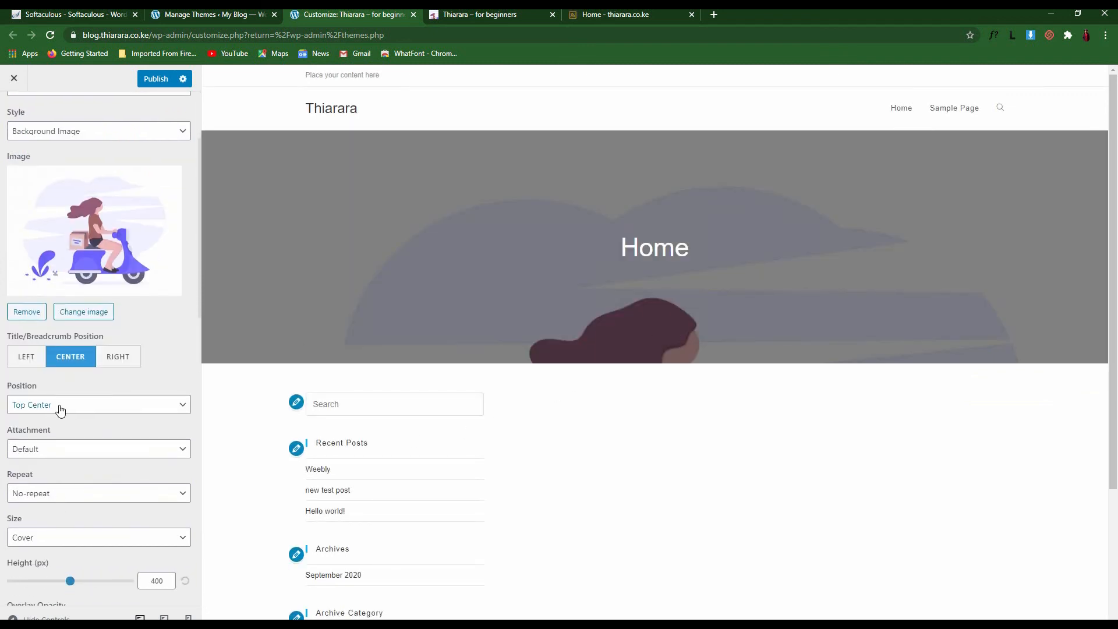
pyautogui.click(61, 411)
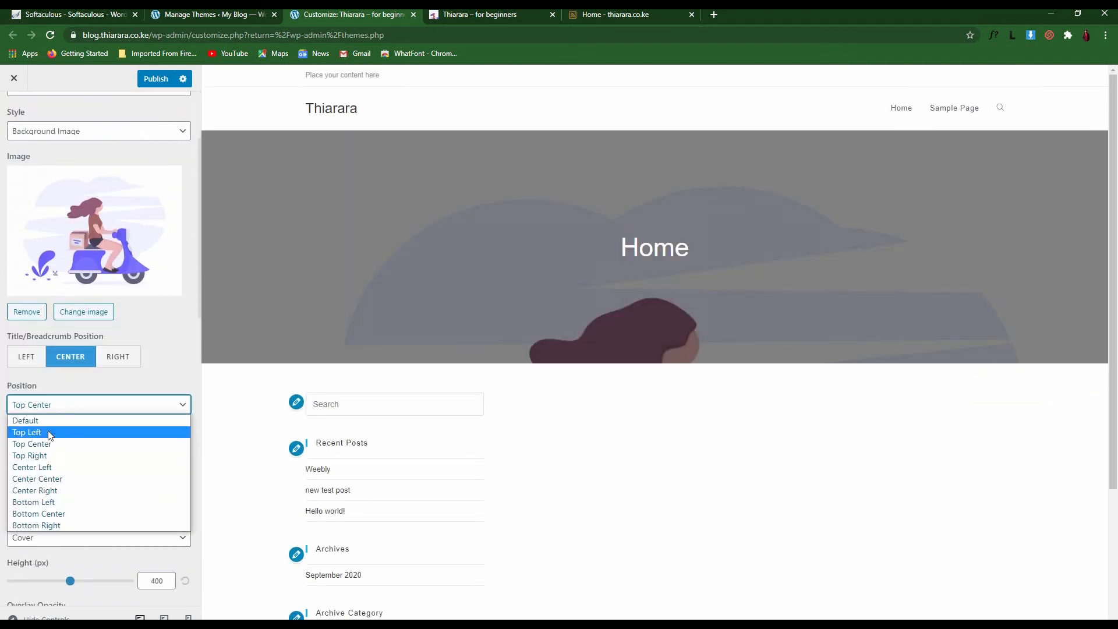
pyautogui.click(55, 479)
pyautogui.click(58, 493)
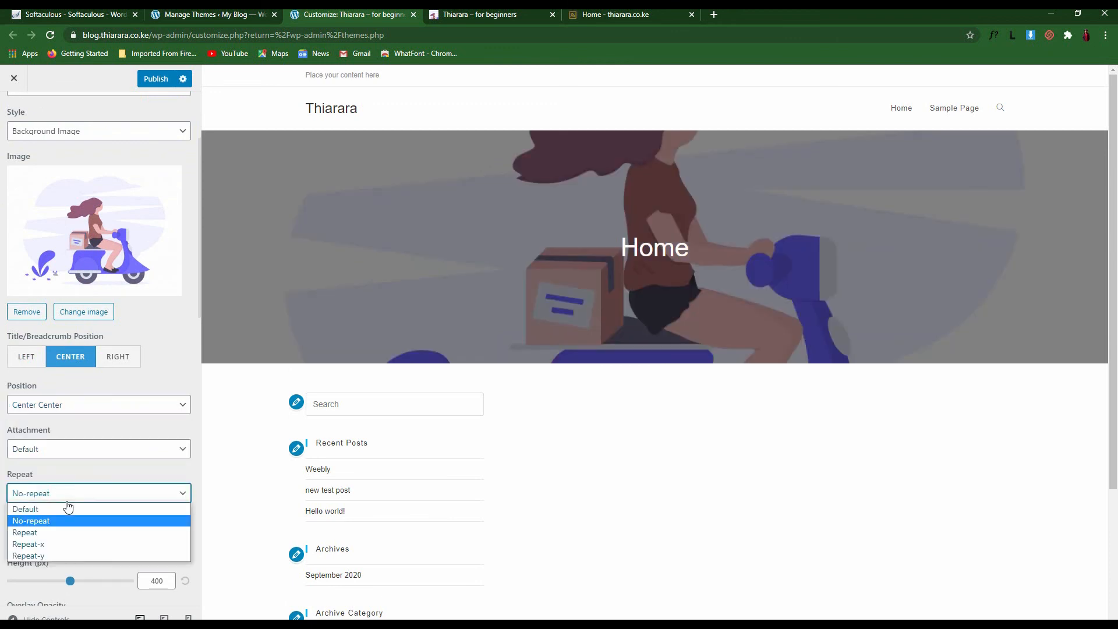
pyautogui.click(63, 523)
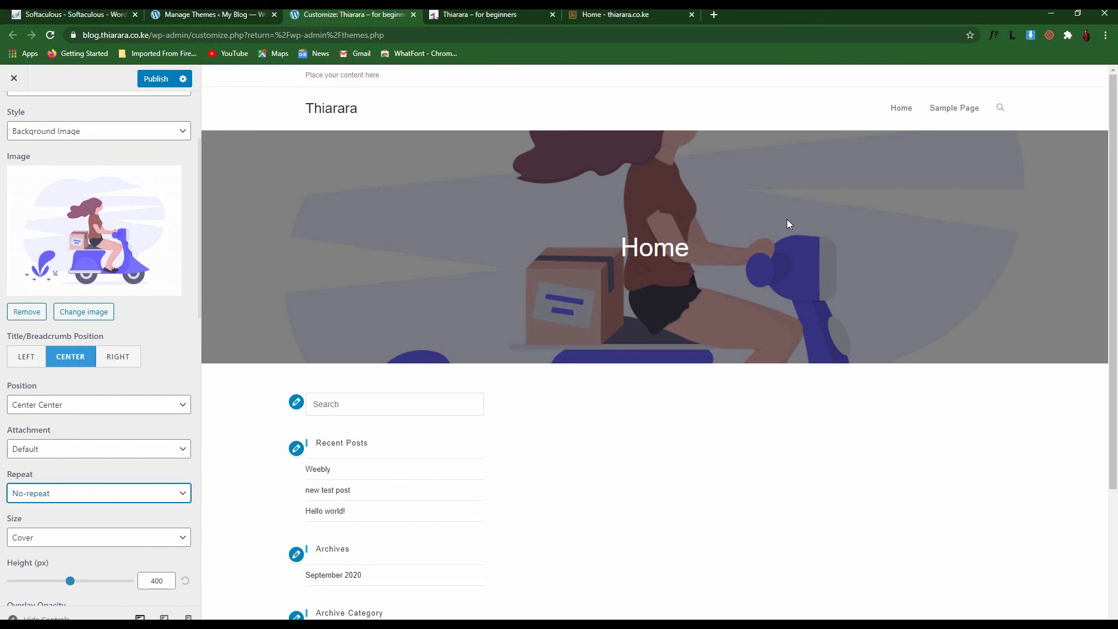
pyautogui.scroll(3, 62, 224)
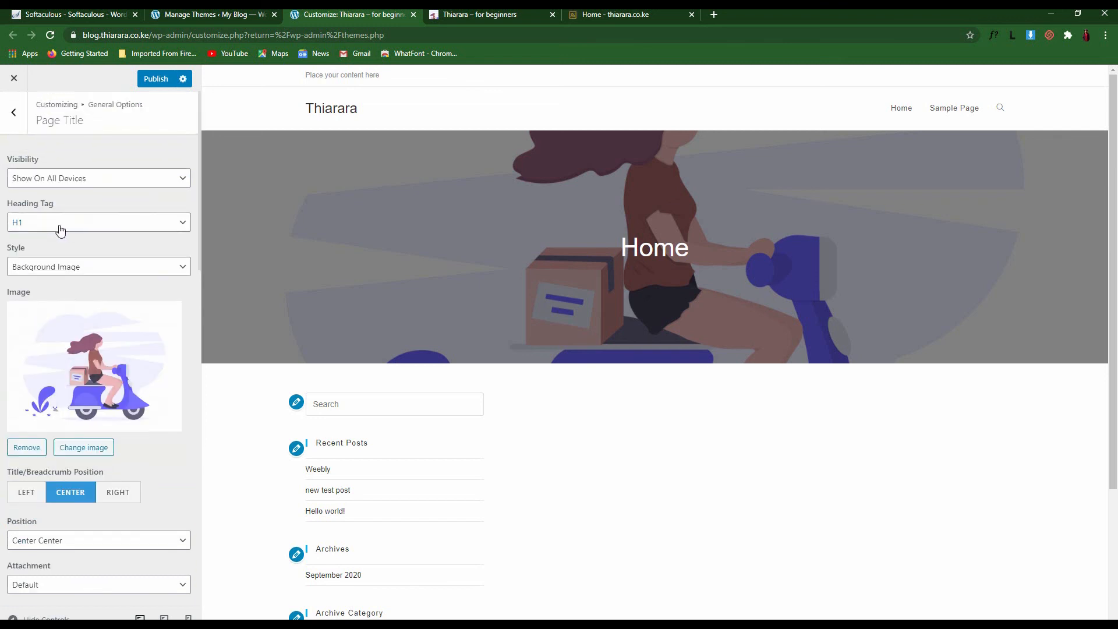
pyautogui.click(15, 117)
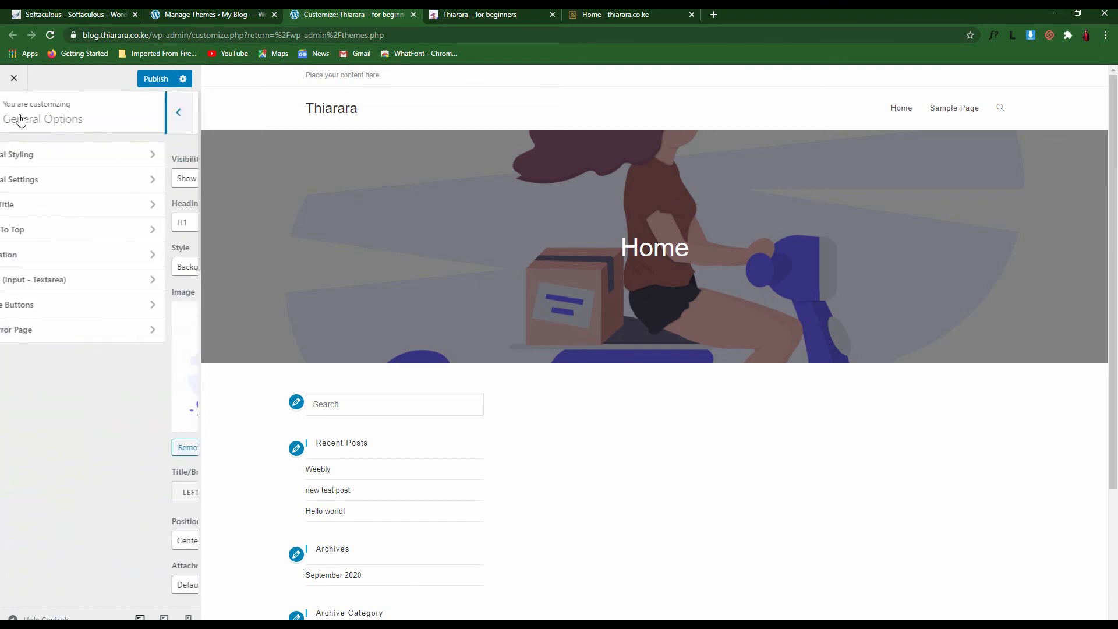
# Give the scroll-to-top button a double-chevron arrow icon and keep it on the right
pyautogui.click(68, 232)
pyautogui.scroll(-3, 886, 594)
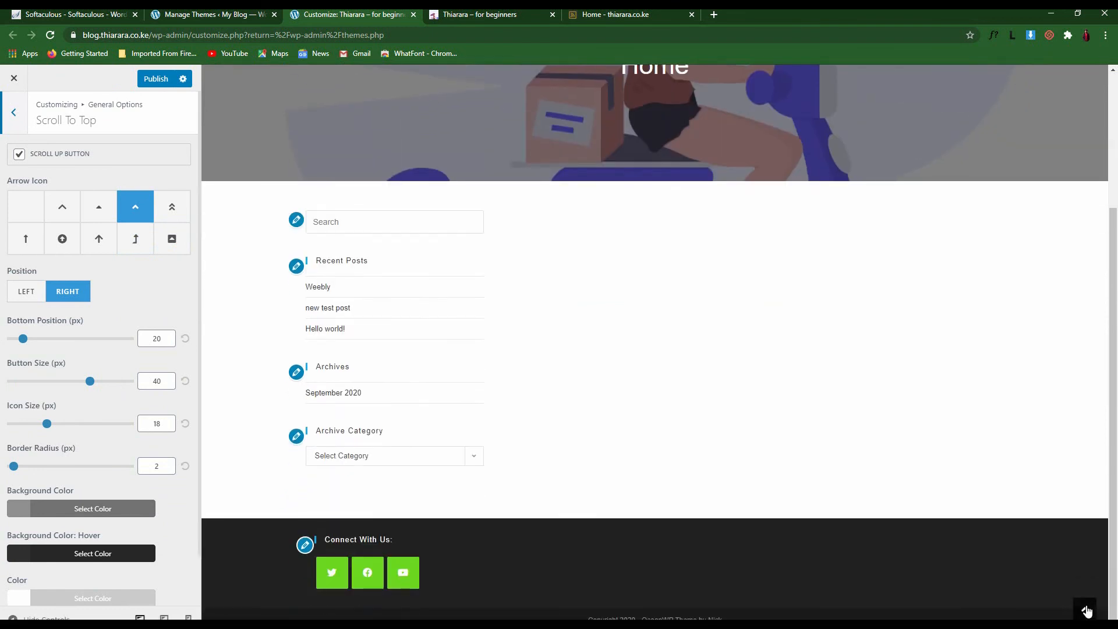
pyautogui.click(172, 206)
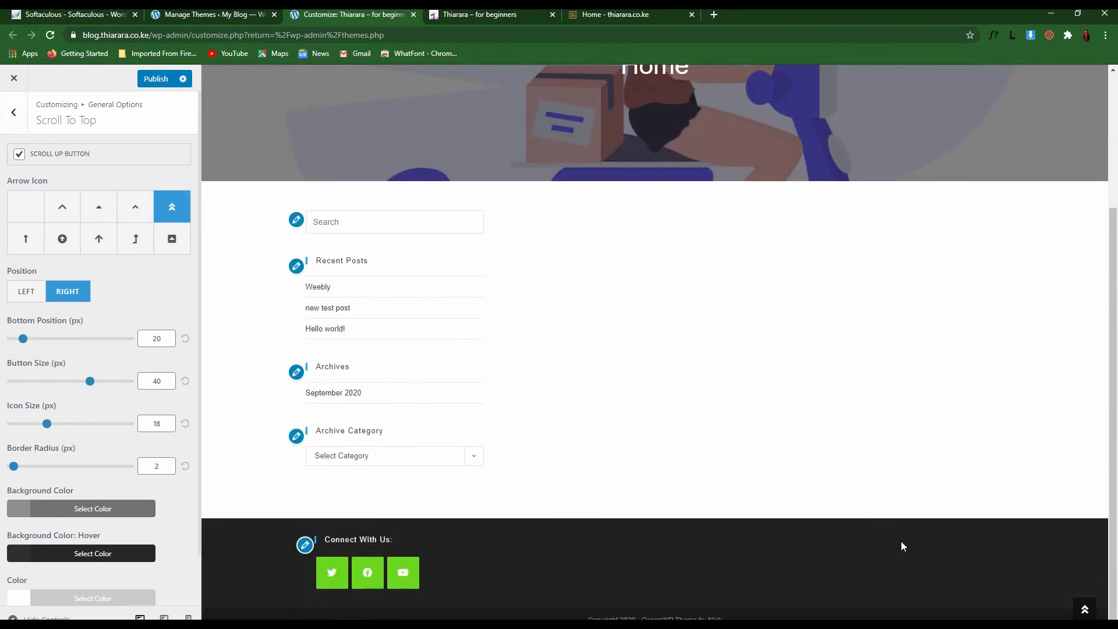
pyautogui.click(166, 239)
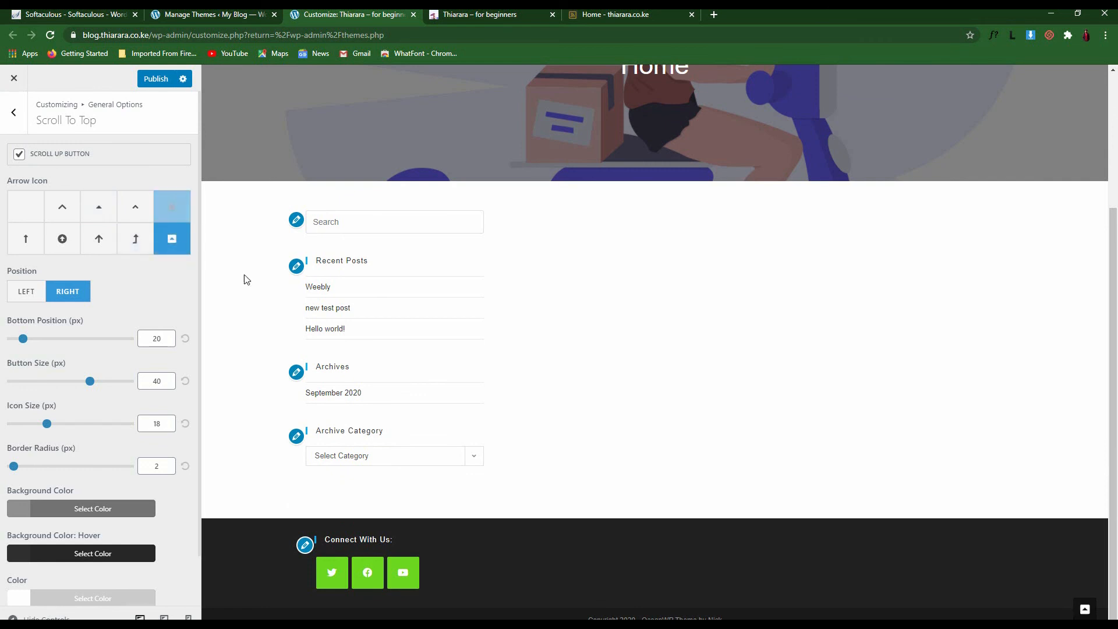
pyautogui.click(156, 207)
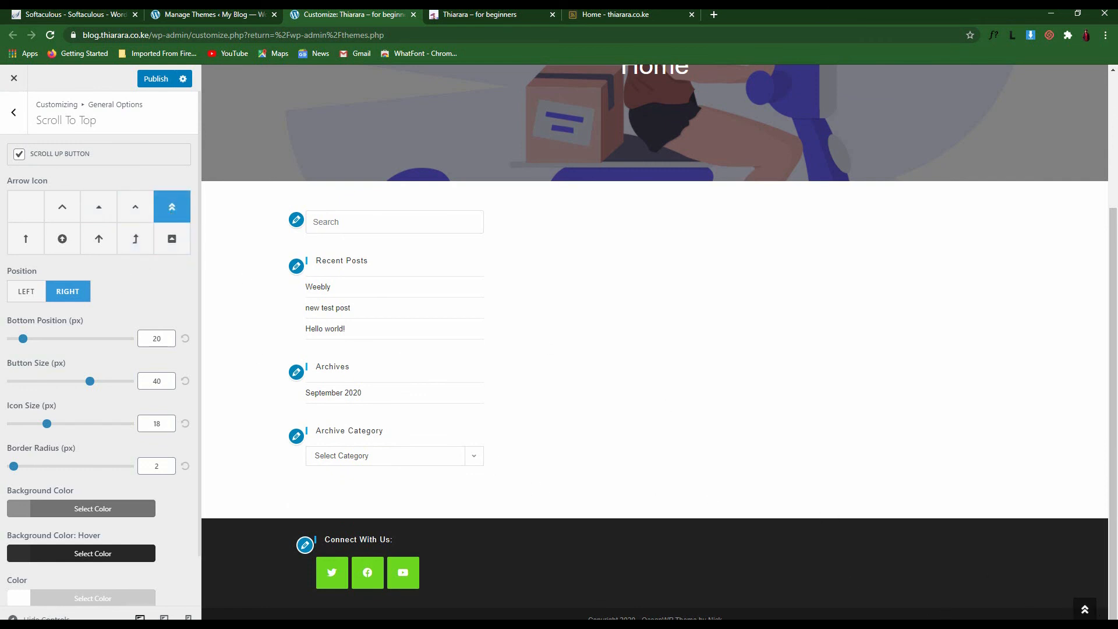
pyautogui.click(30, 294)
pyautogui.click(71, 297)
pyautogui.click(31, 297)
pyautogui.click(68, 291)
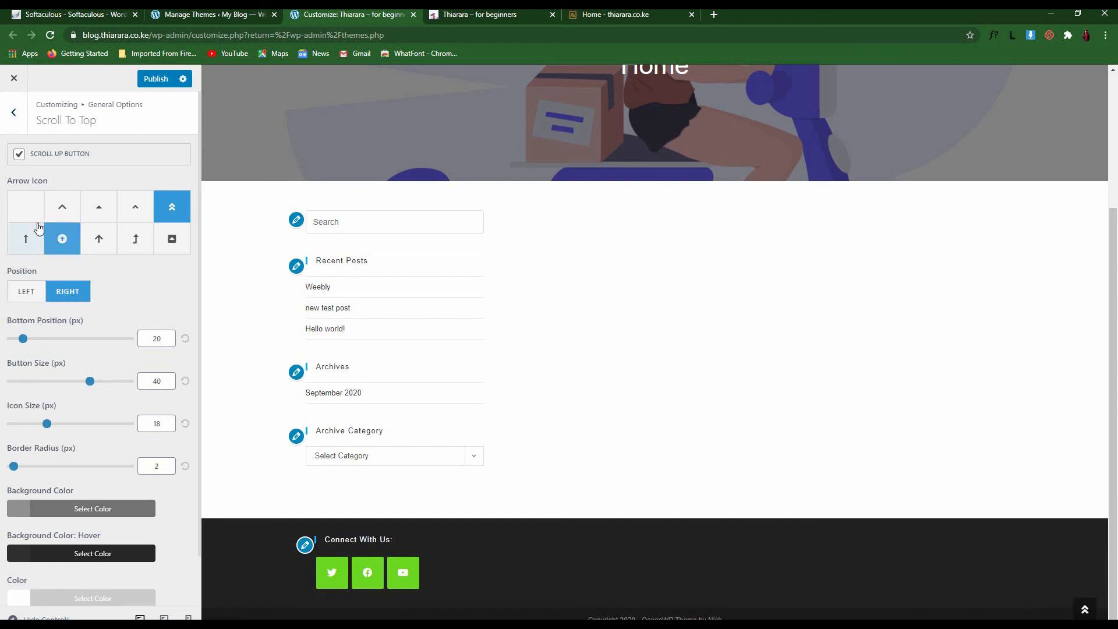
pyautogui.click(10, 119)
# Glance at Pagination settings, then navigate back and open the Customizer's Header section
pyautogui.click(42, 259)
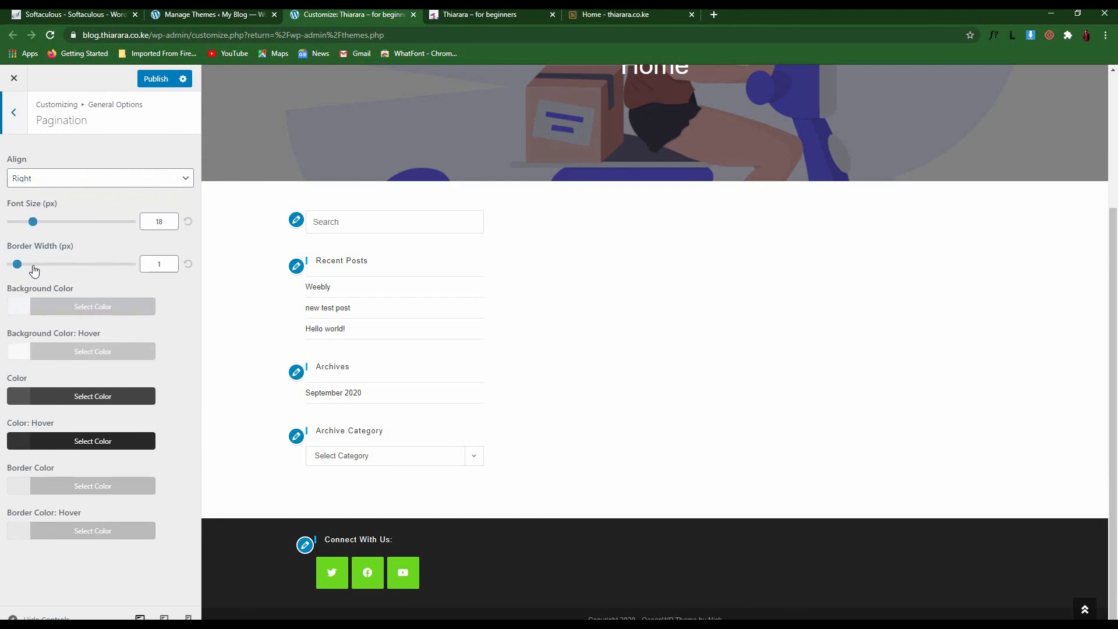
pyautogui.click(13, 119)
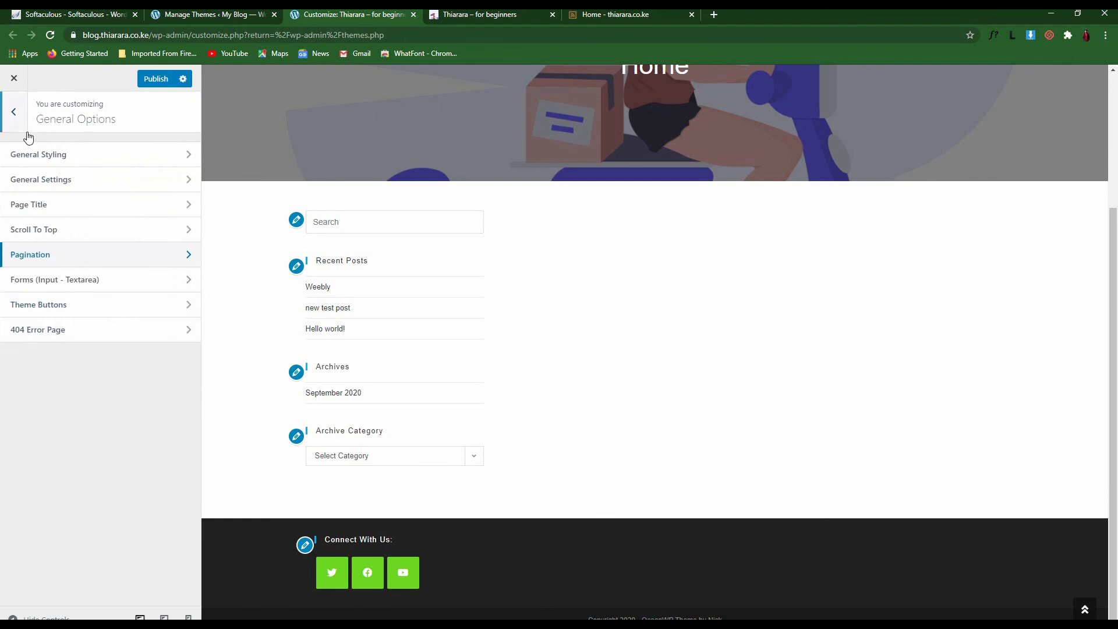
pyautogui.click(14, 113)
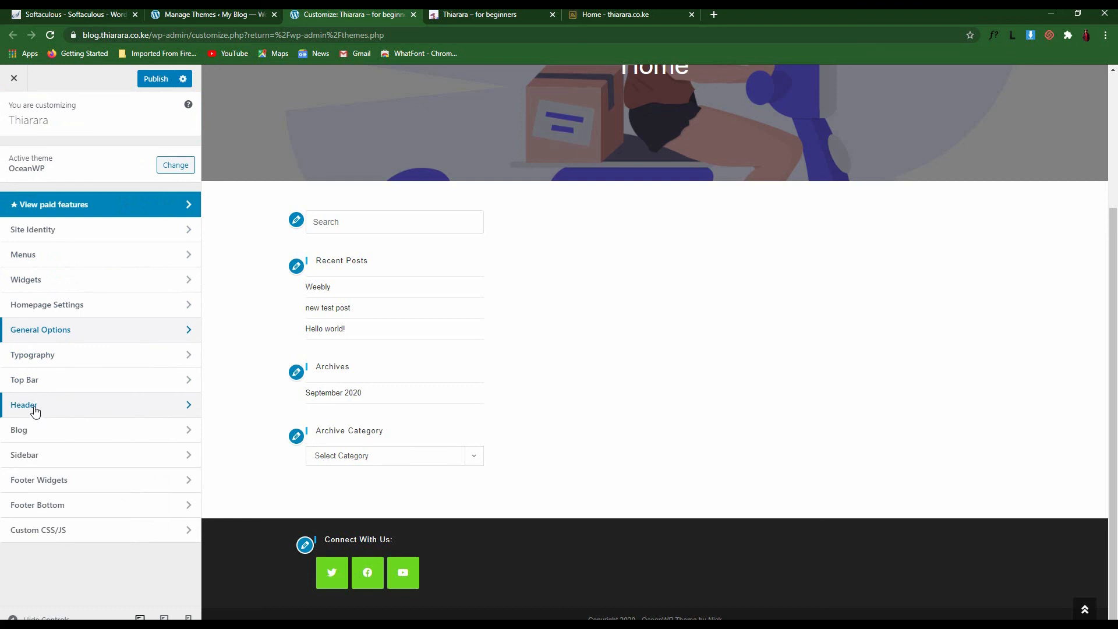
pyautogui.click(68, 407)
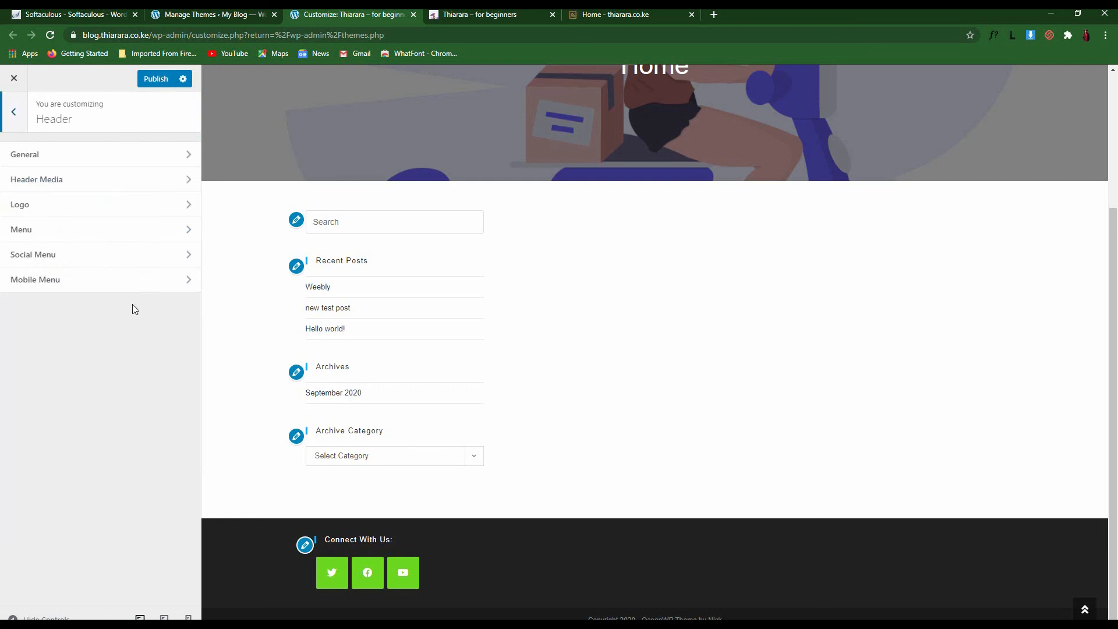
pyautogui.scroll(3, 294, 346)
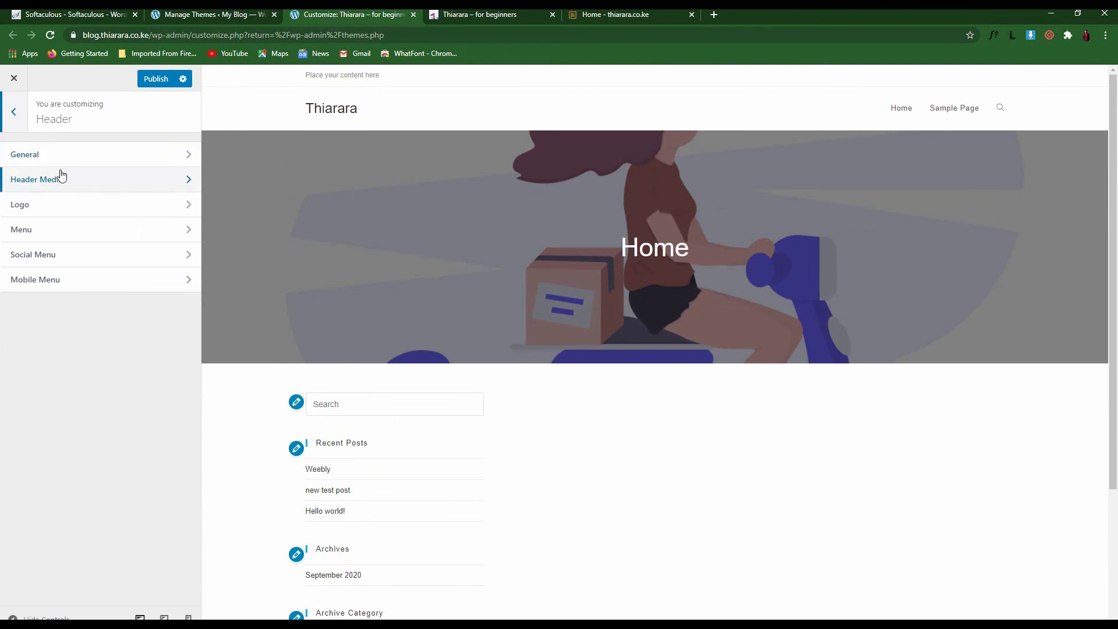
# In Header General, keep the Minimal style, the original 74px height and normal width
pyautogui.click(81, 163)
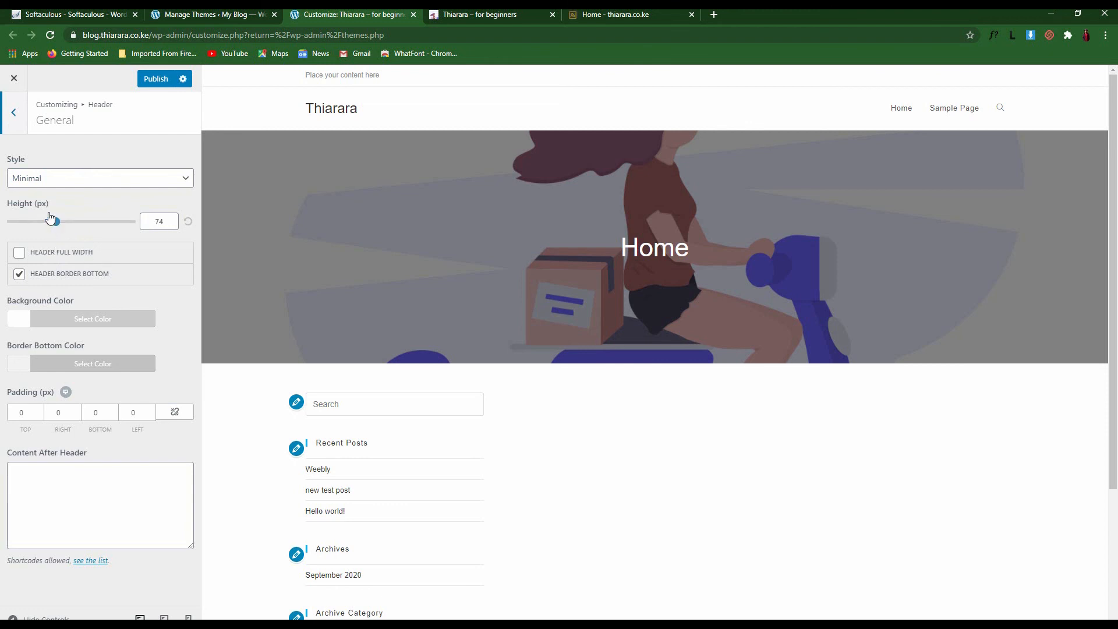
pyautogui.click(60, 184)
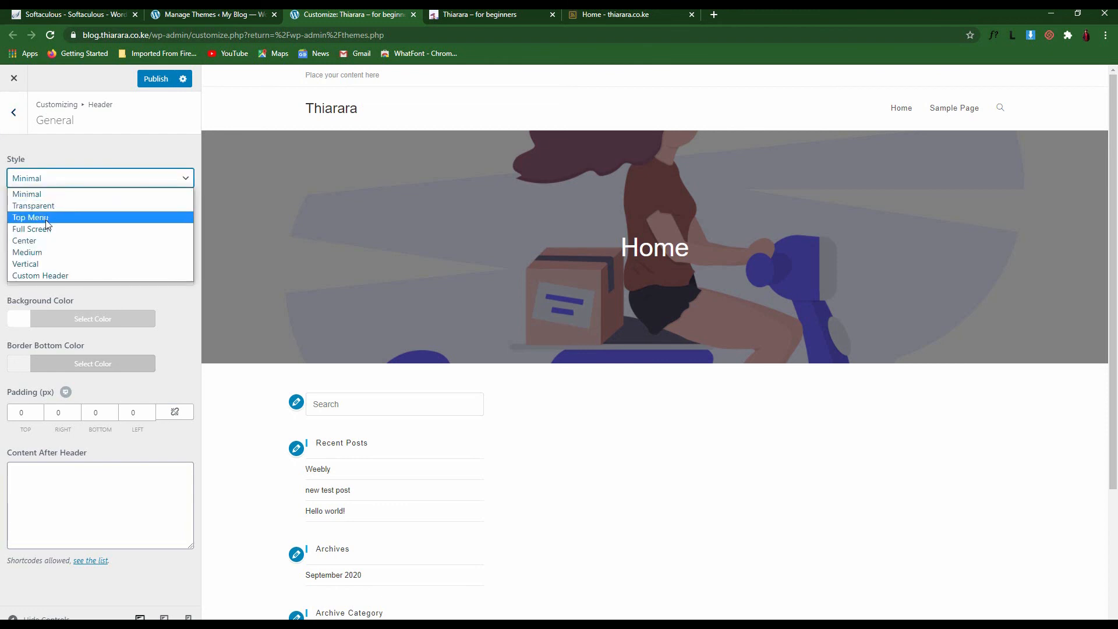
pyautogui.click(67, 193)
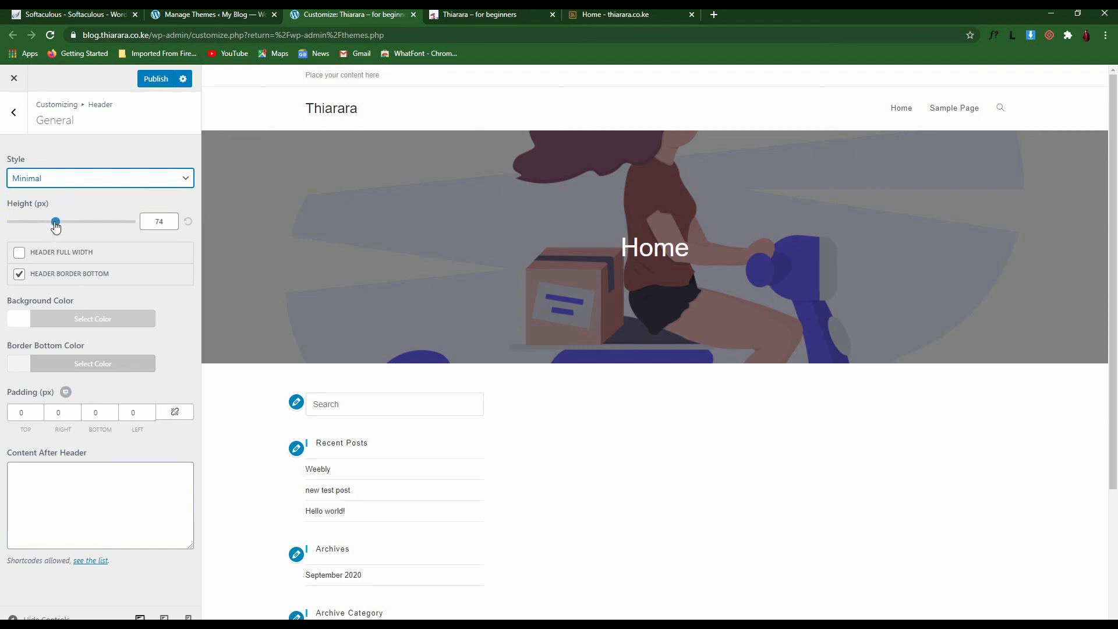
pyautogui.moveTo(55, 223)
pyautogui.mouseDown()
pyautogui.moveTo(22, 226)
pyautogui.moveTo(83, 227)
pyautogui.moveTo(39, 227)
pyautogui.mouseUp()
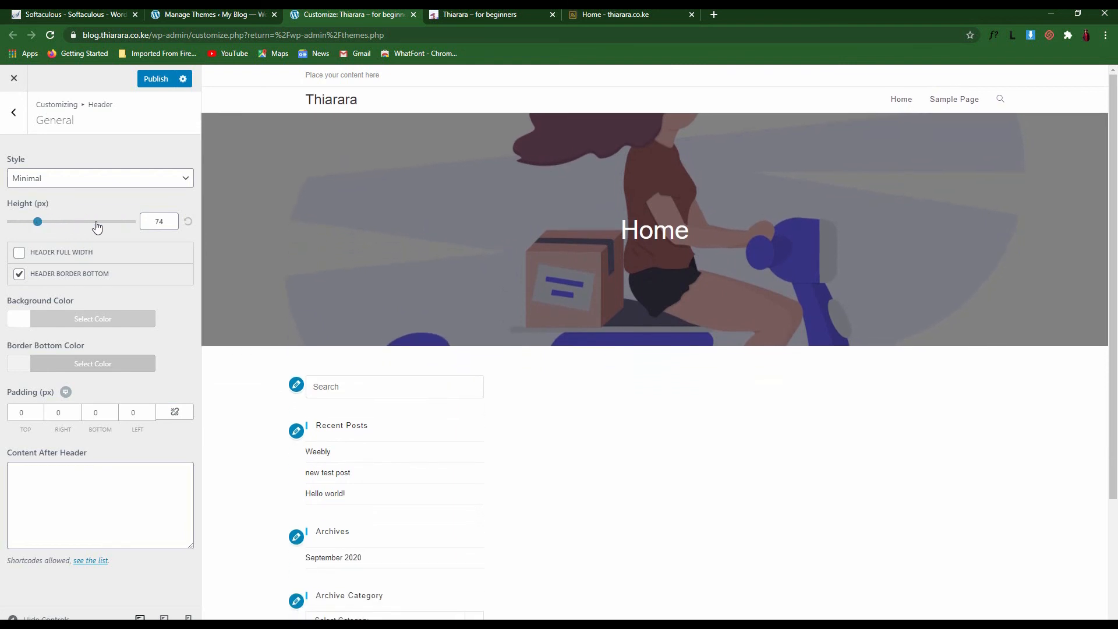
pyautogui.click(55, 222)
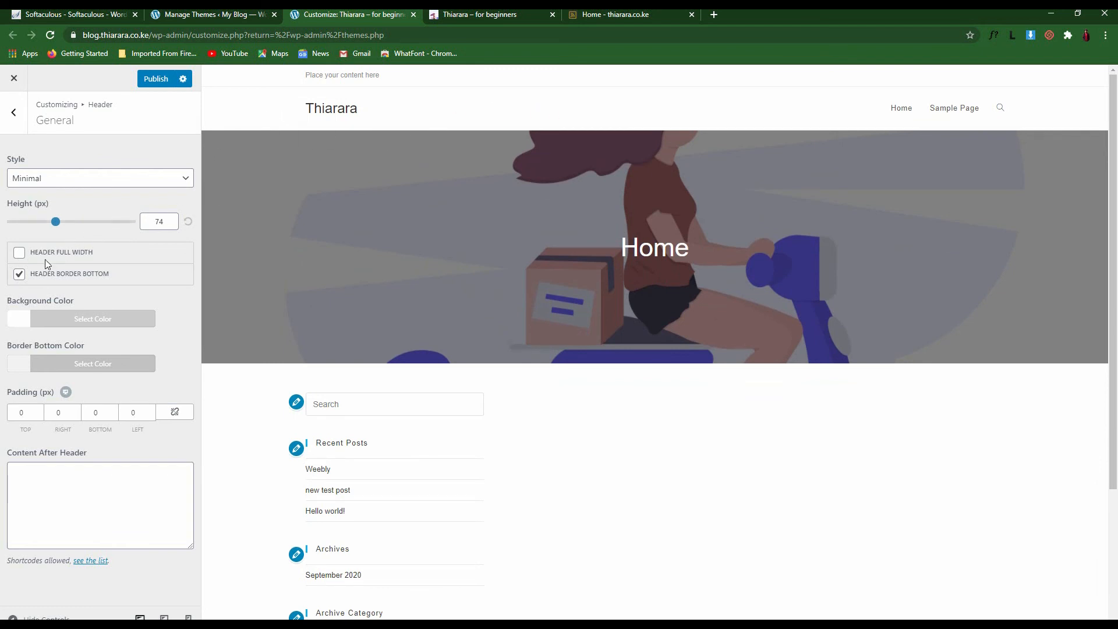
pyautogui.click(20, 255)
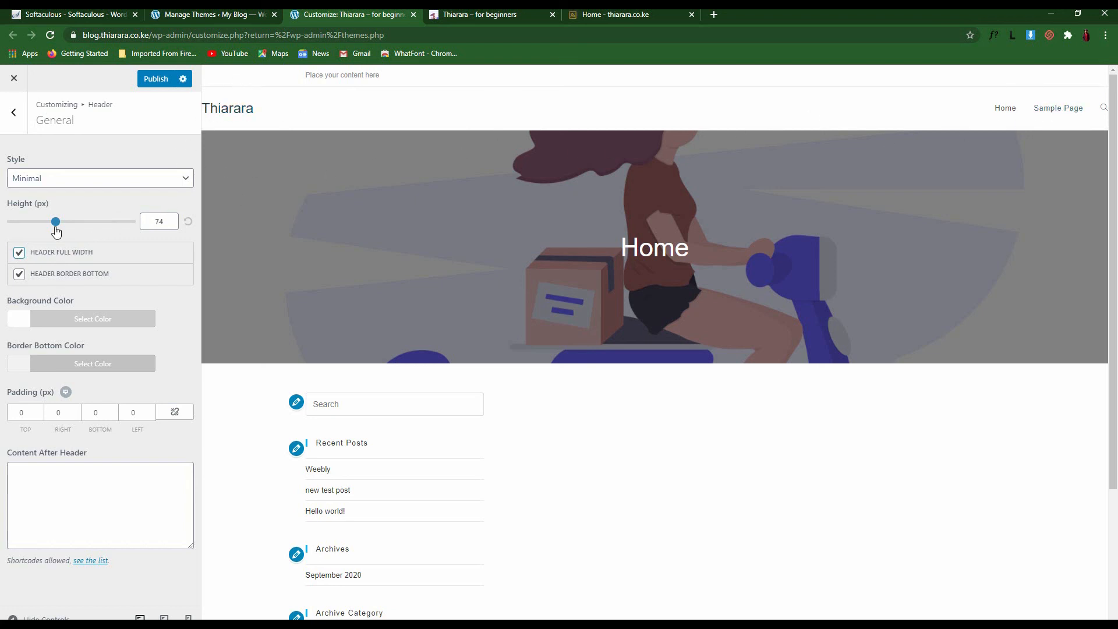
pyautogui.click(19, 254)
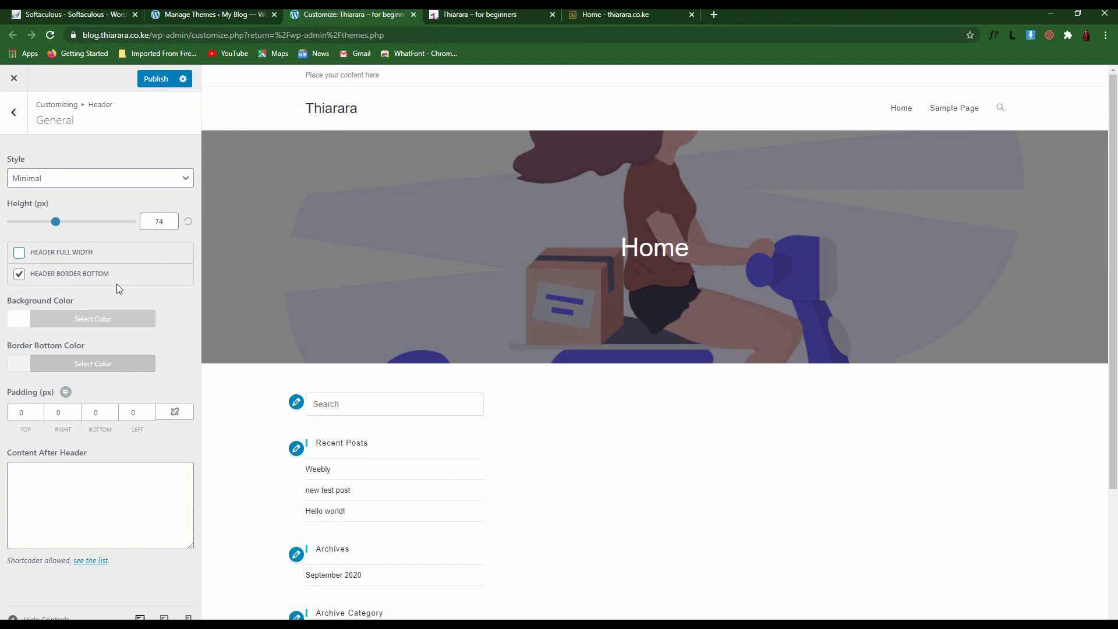
pyautogui.click(22, 322)
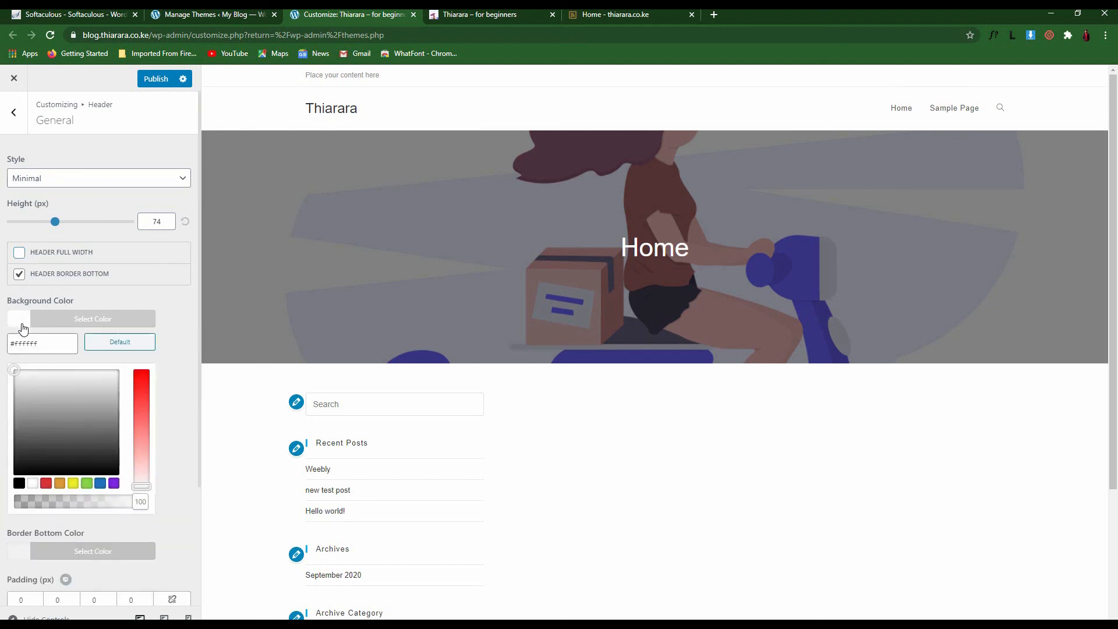
# Give the header a green #61d622 background and yellow #eeee22 bottom border, then publish
pyautogui.click(98, 484)
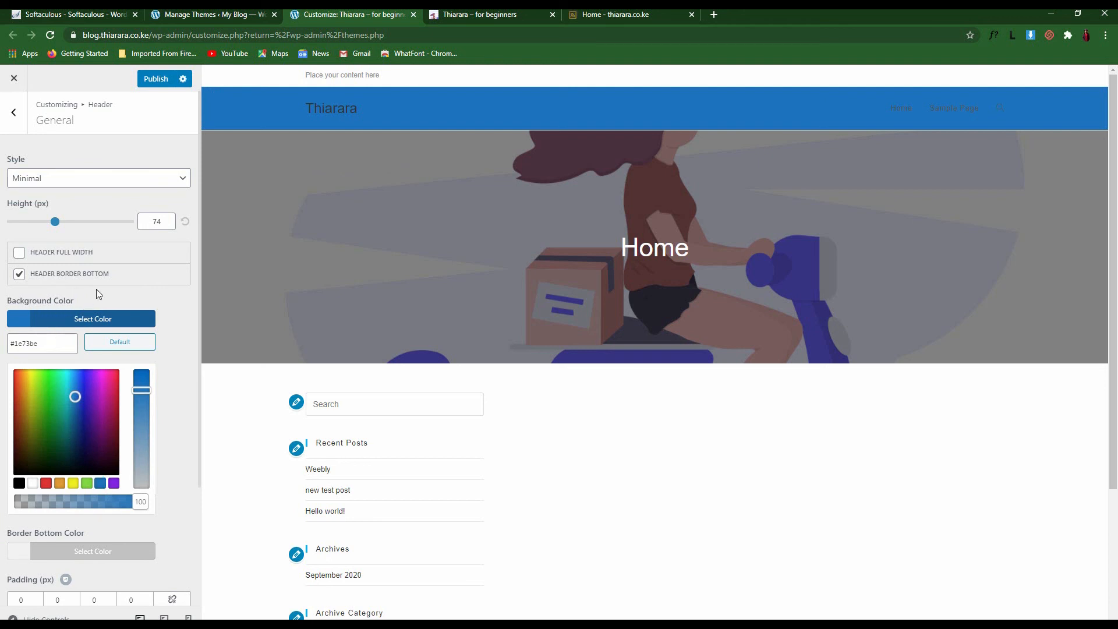
pyautogui.click(55, 312)
pyautogui.click(55, 313)
pyautogui.click(33, 313)
pyautogui.click(21, 366)
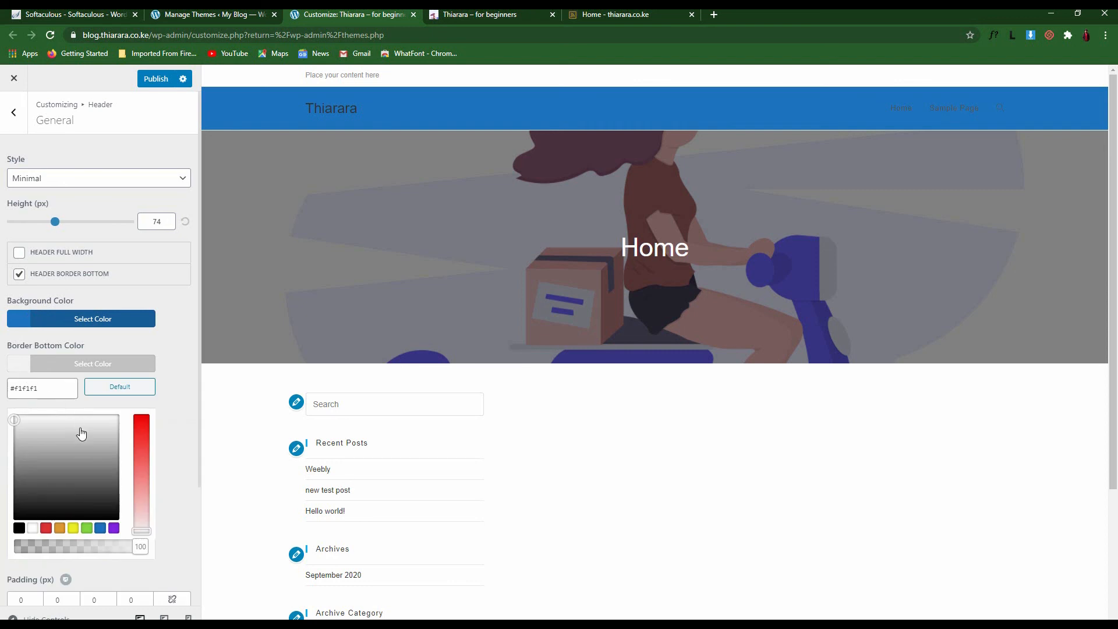
pyautogui.click(78, 529)
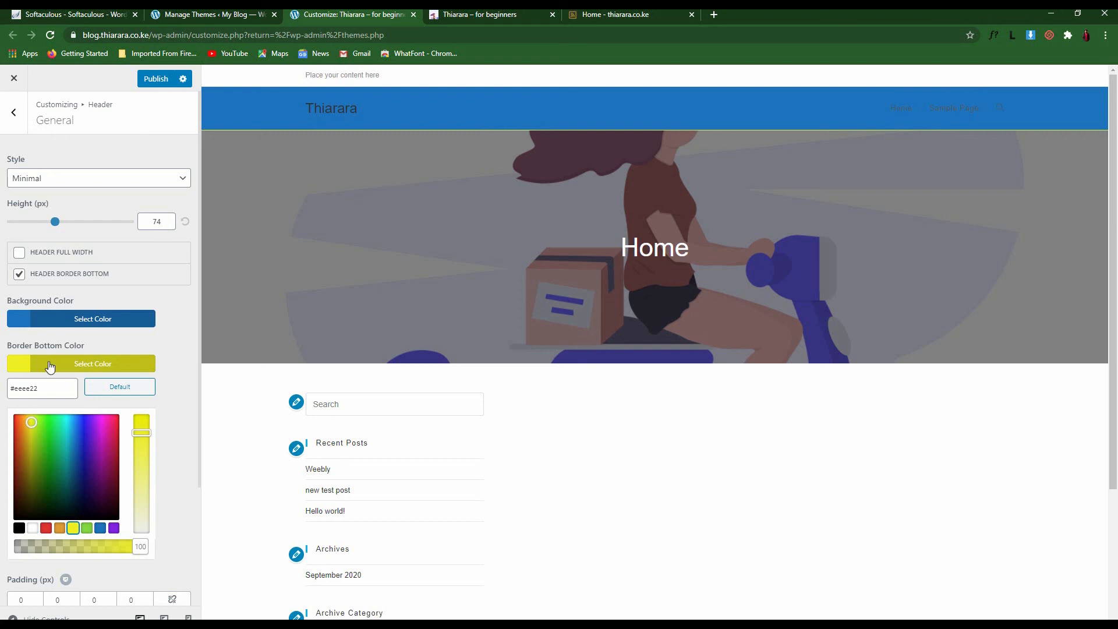
pyautogui.scroll(-3, 64, 395)
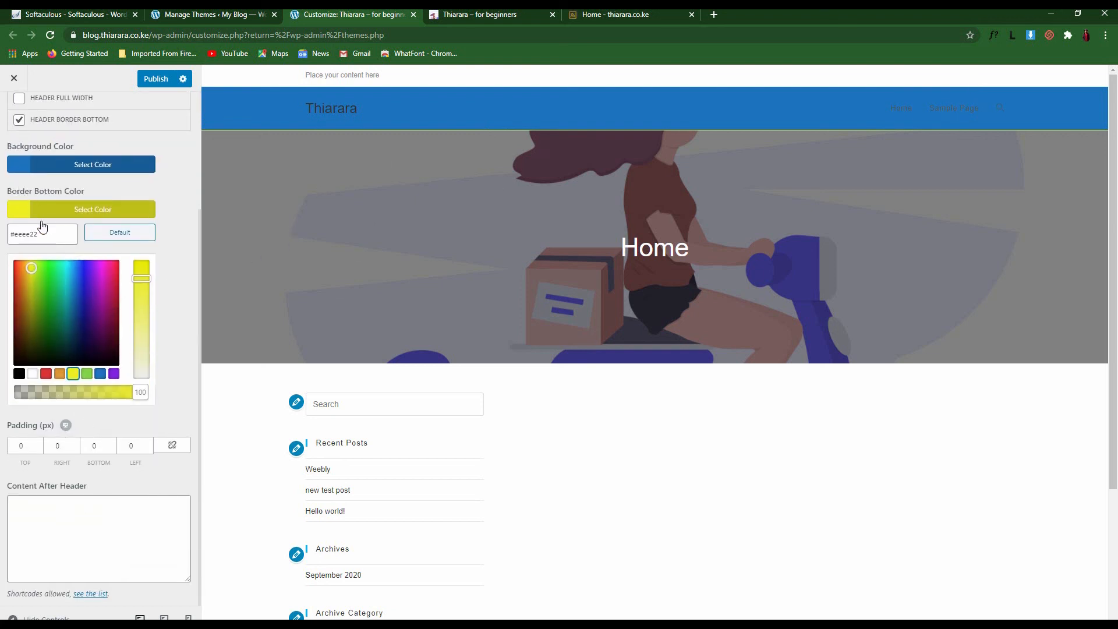
pyautogui.scroll(3, 35, 239)
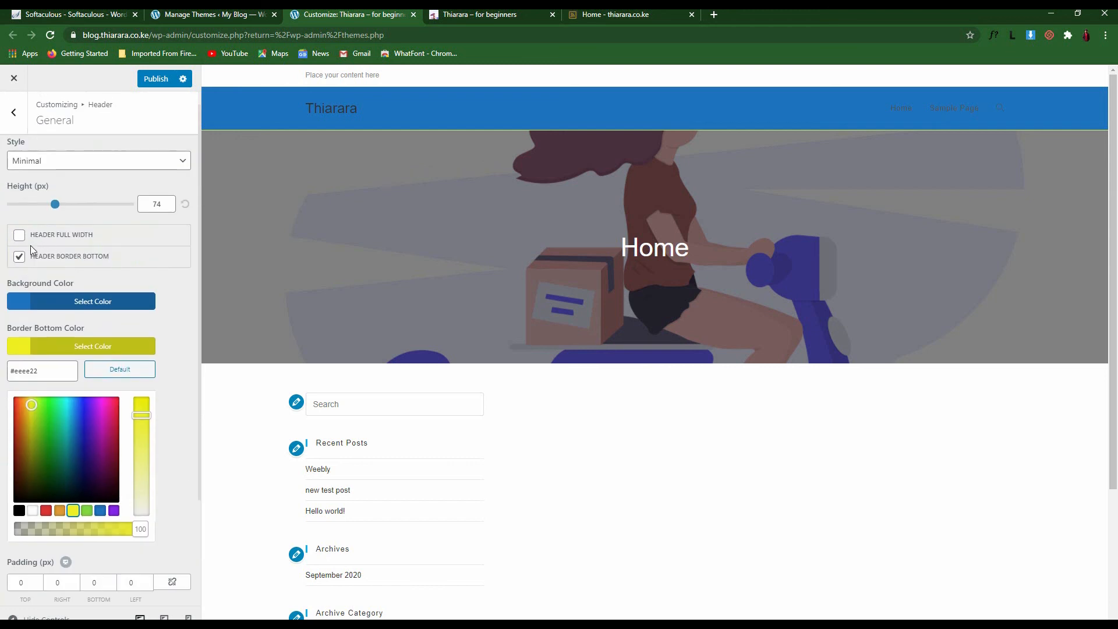
pyautogui.click(21, 307)
pyautogui.click(44, 368)
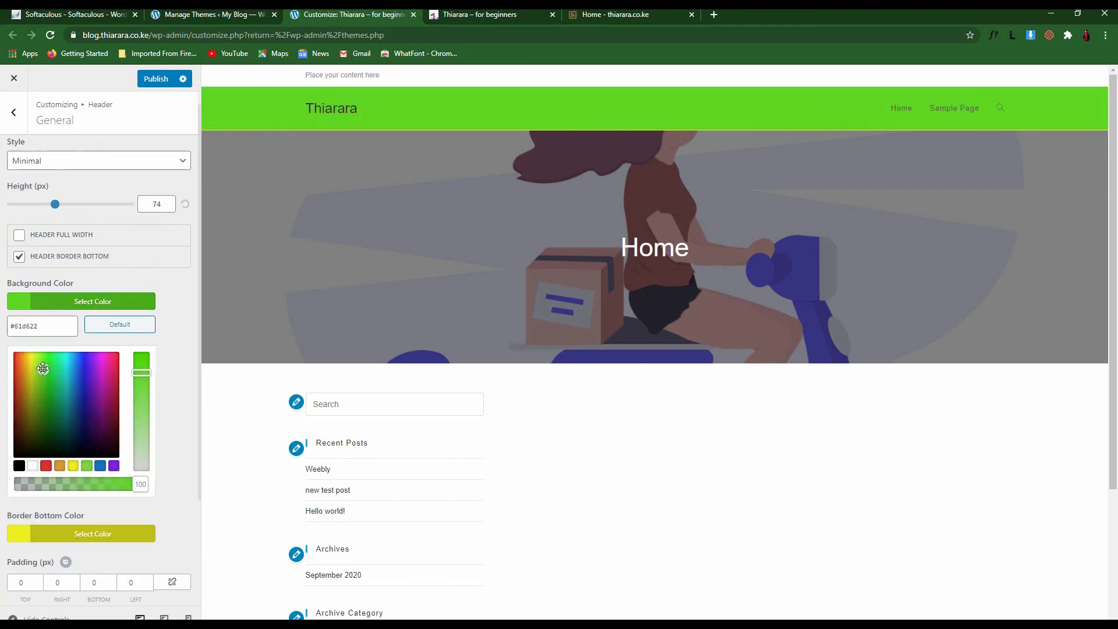
pyautogui.click(164, 82)
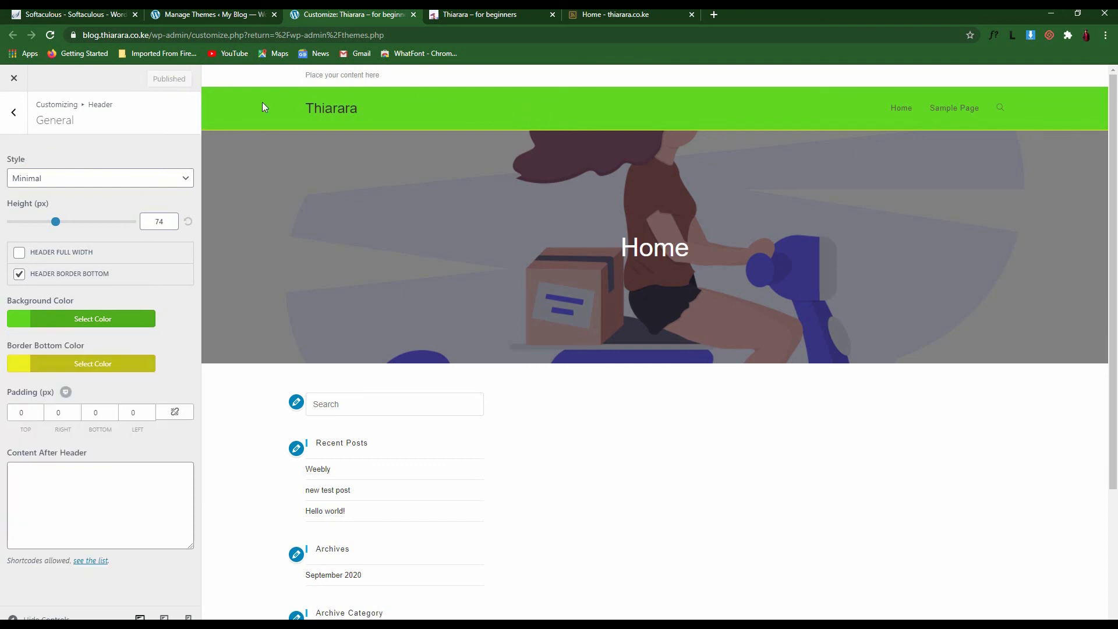
# Open the Header logo's media library, then switch to the 'Thiarara – for beginners' live site tab
pyautogui.click(23, 110)
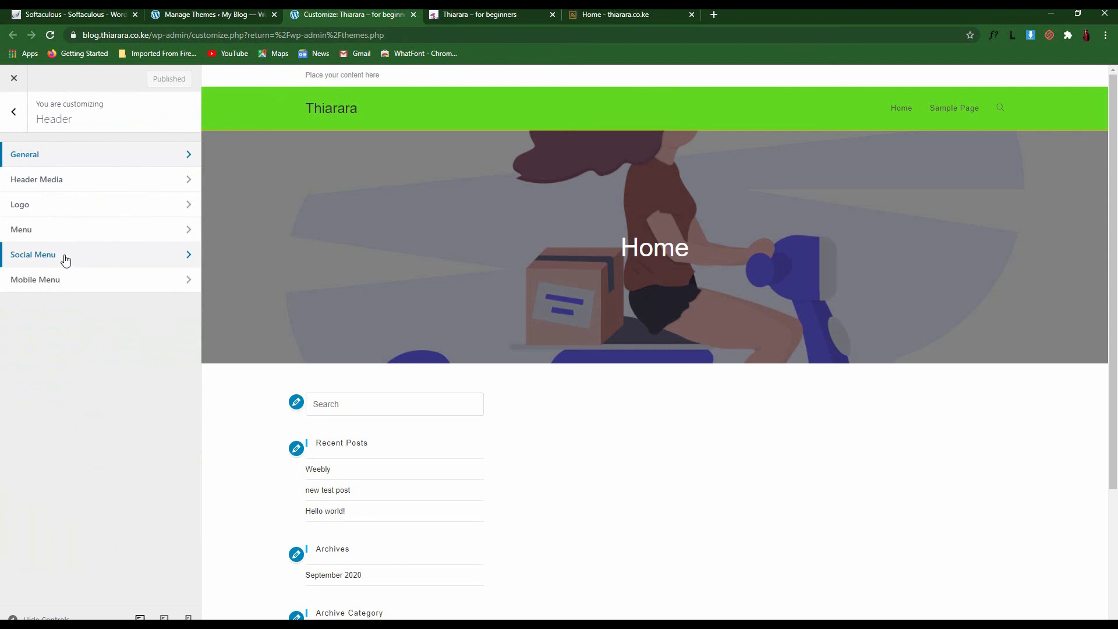
pyautogui.click(75, 206)
pyautogui.click(90, 185)
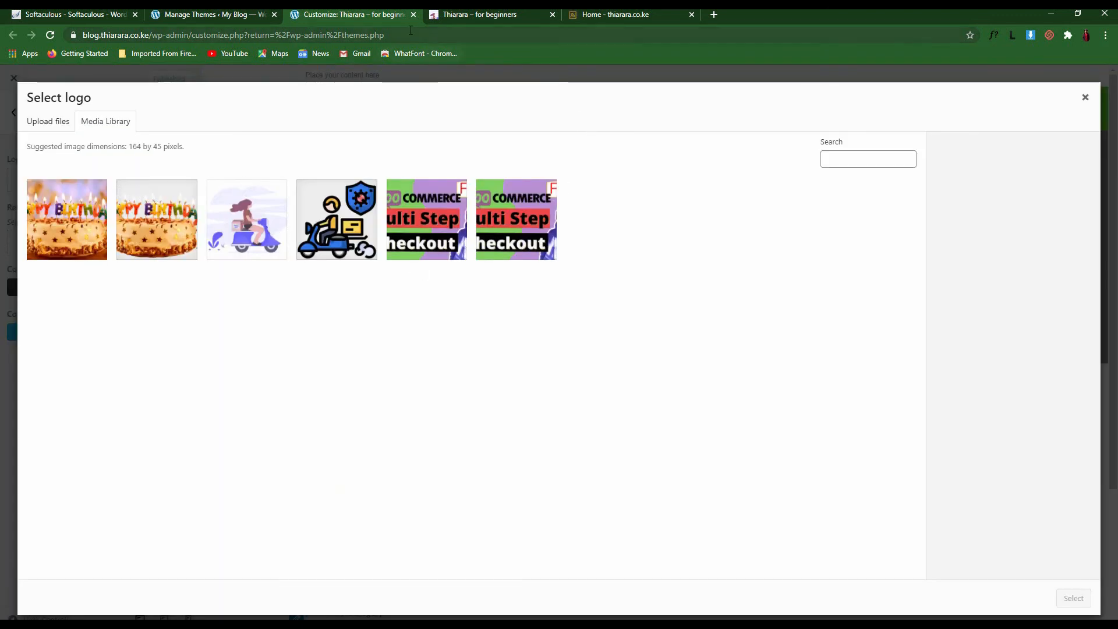
pyautogui.click(481, 16)
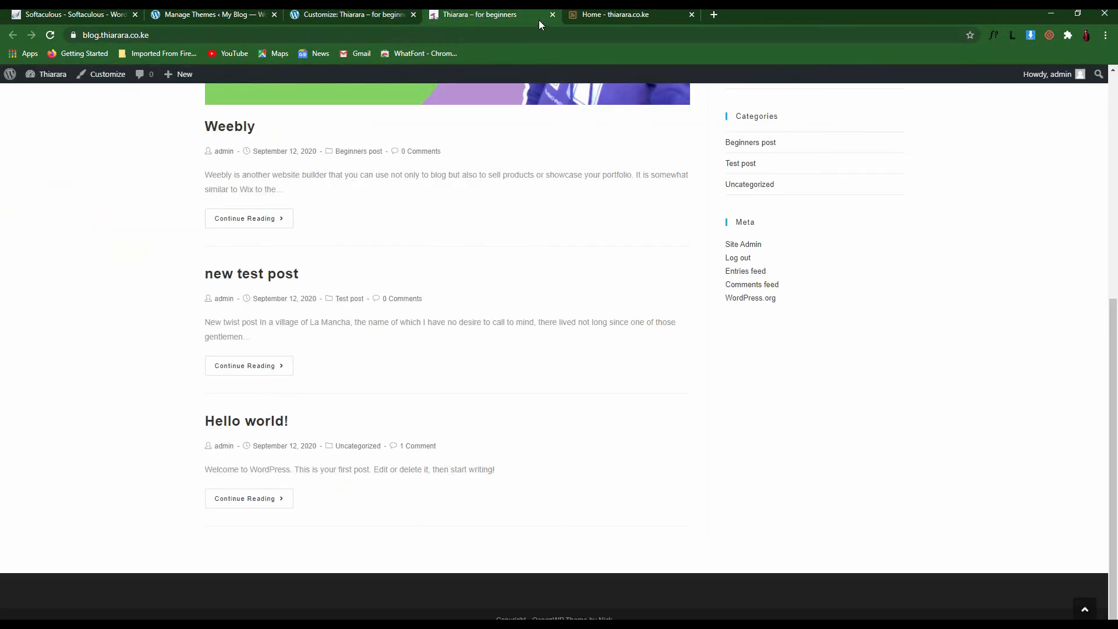
# Close the site home page and open the Canva website in a fresh tab
pyautogui.click(648, 13)
pyautogui.click(692, 14)
pyautogui.click(581, 14)
pyautogui.write('canva')
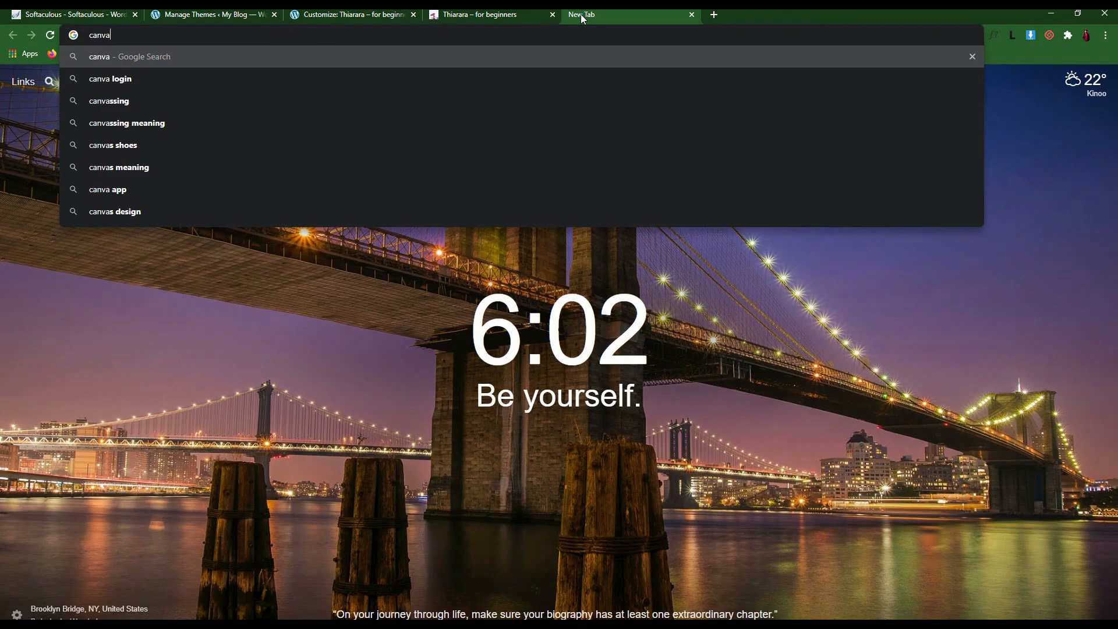
pyautogui.press('Return')
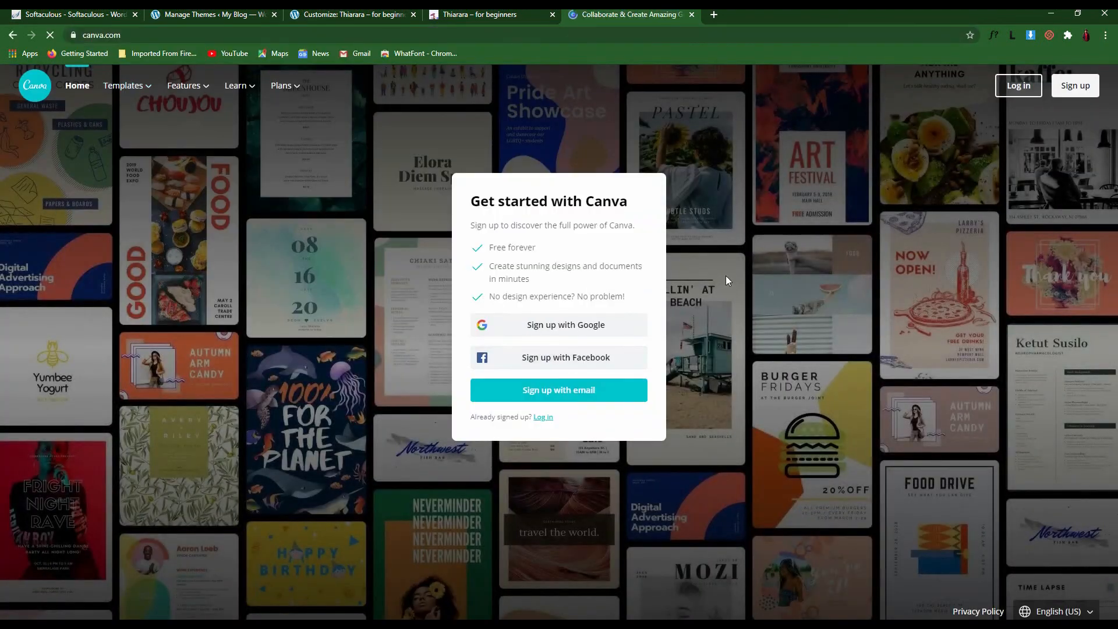
# Log in to the existing Canva account with the autofilled credentials, saving the password
pyautogui.click(562, 391)
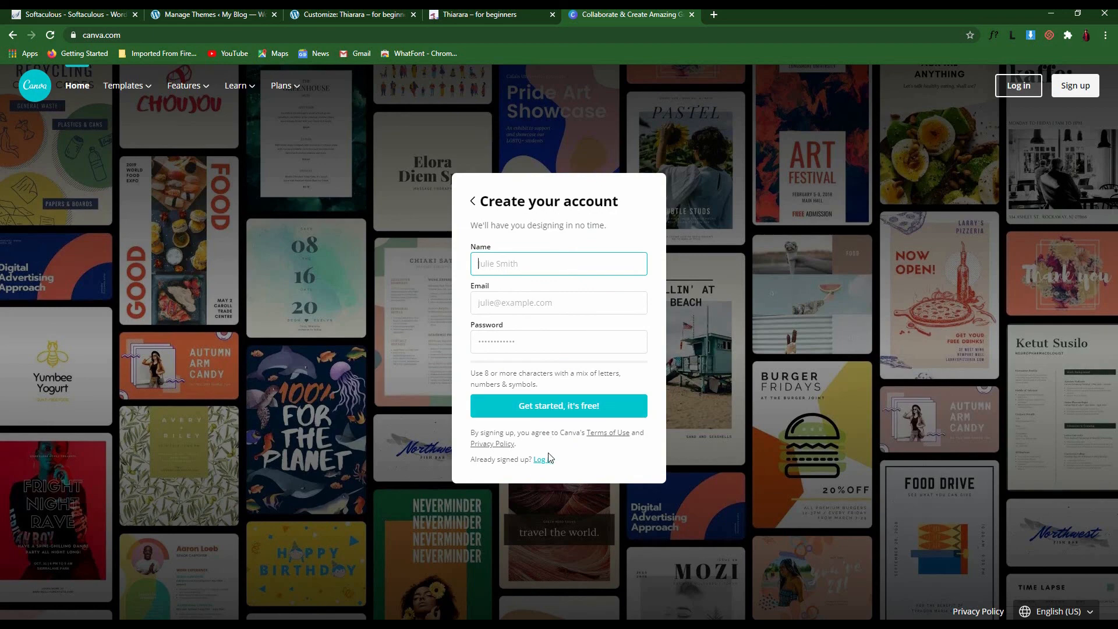
pyautogui.click(473, 212)
pyautogui.click(474, 205)
pyautogui.click(542, 417)
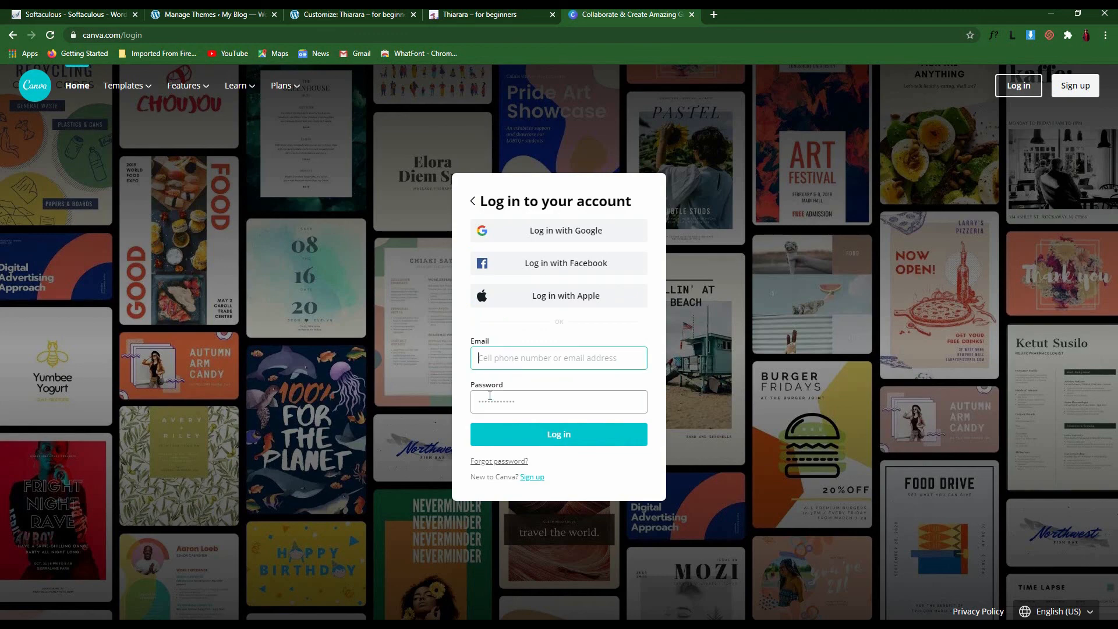
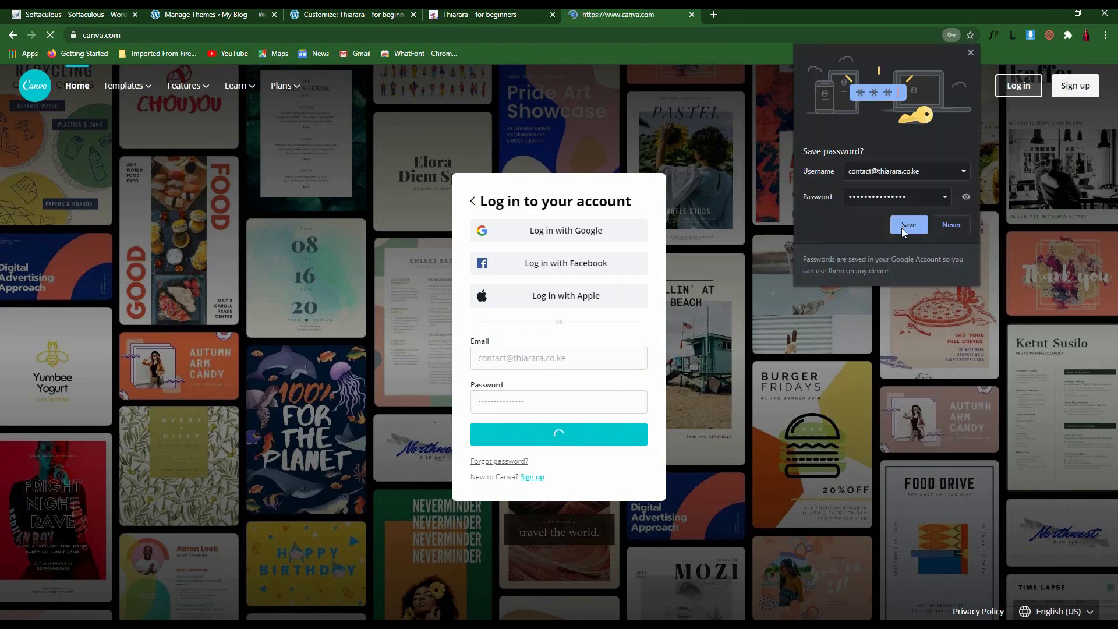
pyautogui.click(903, 227)
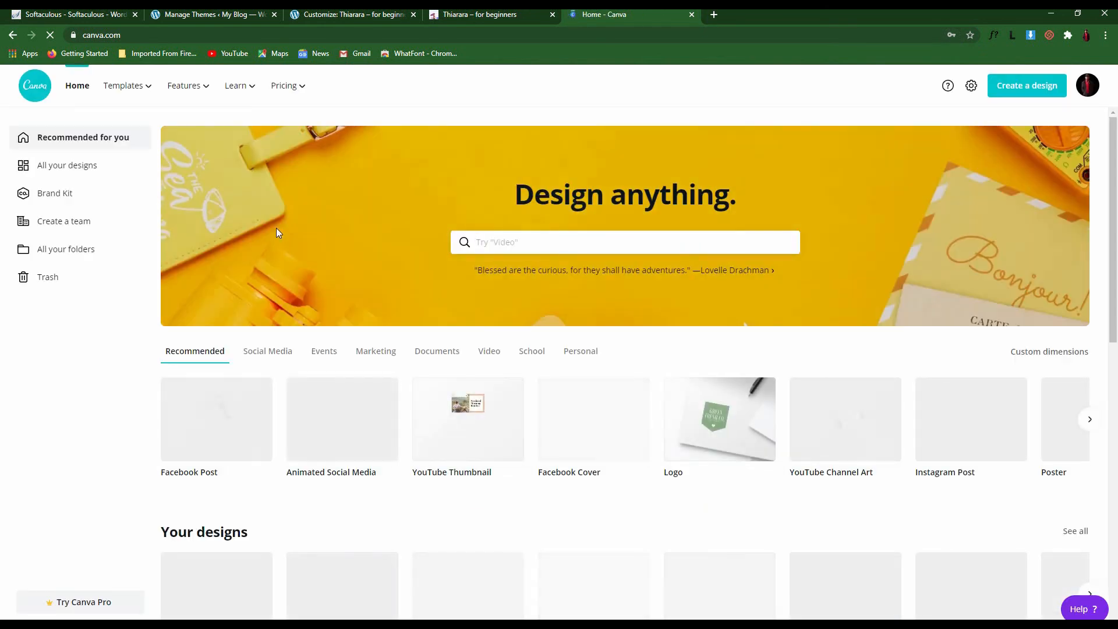
# Browse the Canva home page and open the Logo templates collection
pyautogui.scroll(-3, 366, 322)
pyautogui.scroll(-4, 365, 322)
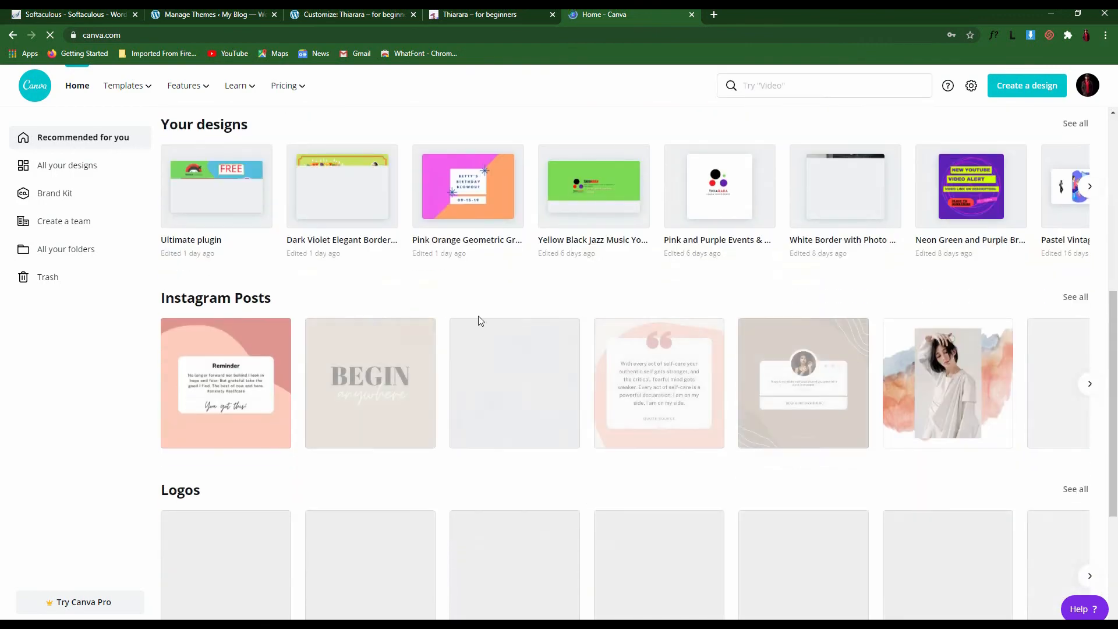
pyautogui.scroll(-2, 515, 267)
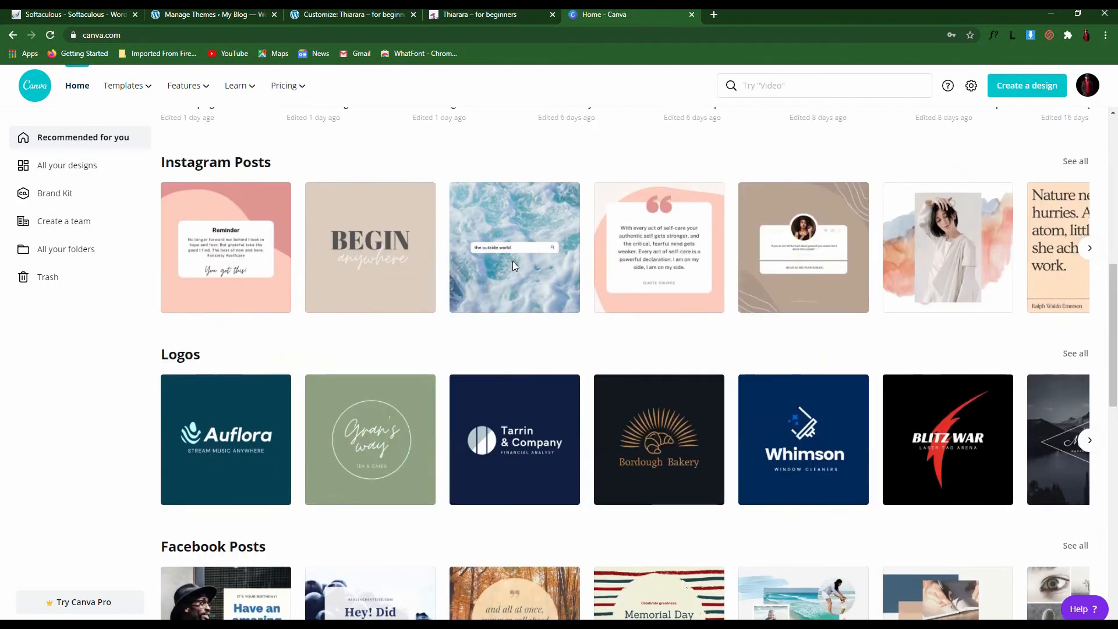
pyautogui.scroll(-2, 641, 337)
pyautogui.scroll(-4, 671, 348)
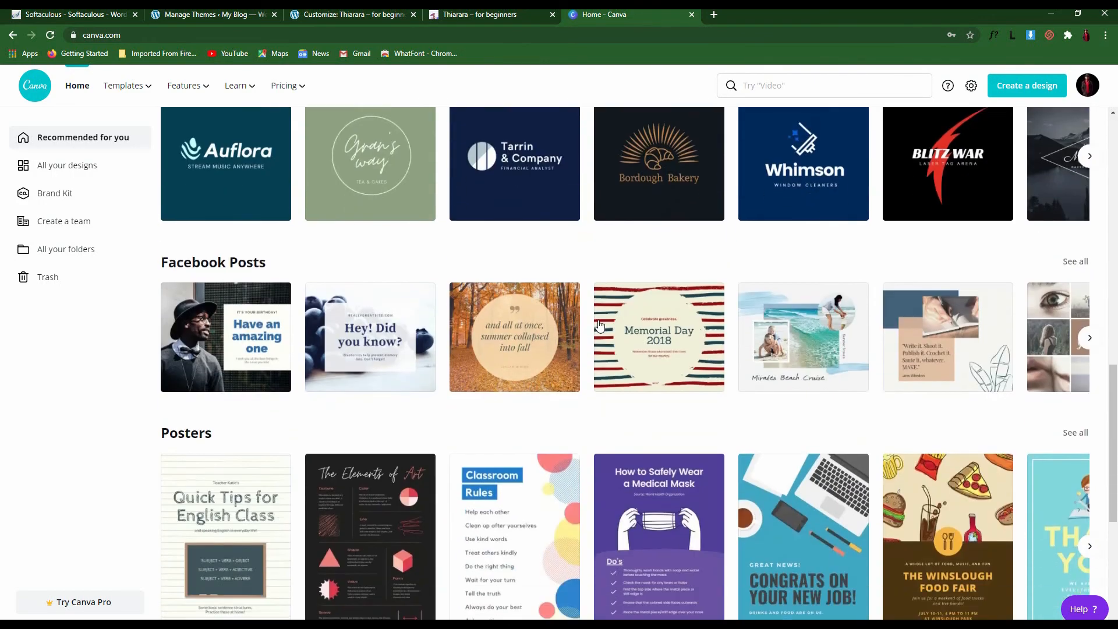
pyautogui.scroll(2, 319, 252)
pyautogui.scroll(4, 187, 301)
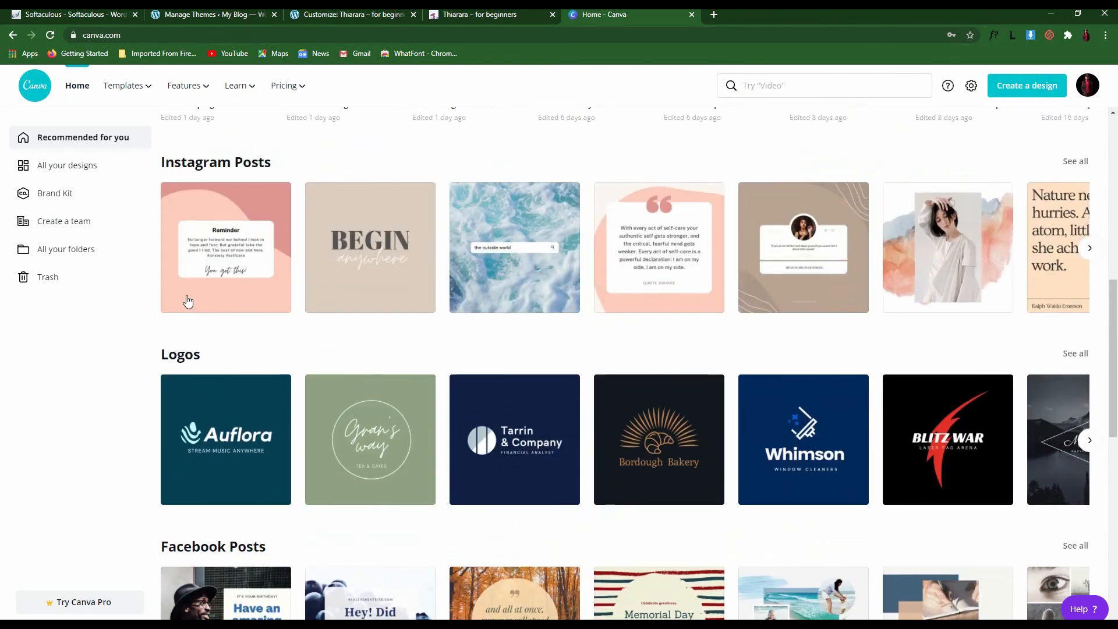
pyautogui.moveTo(137, 96)
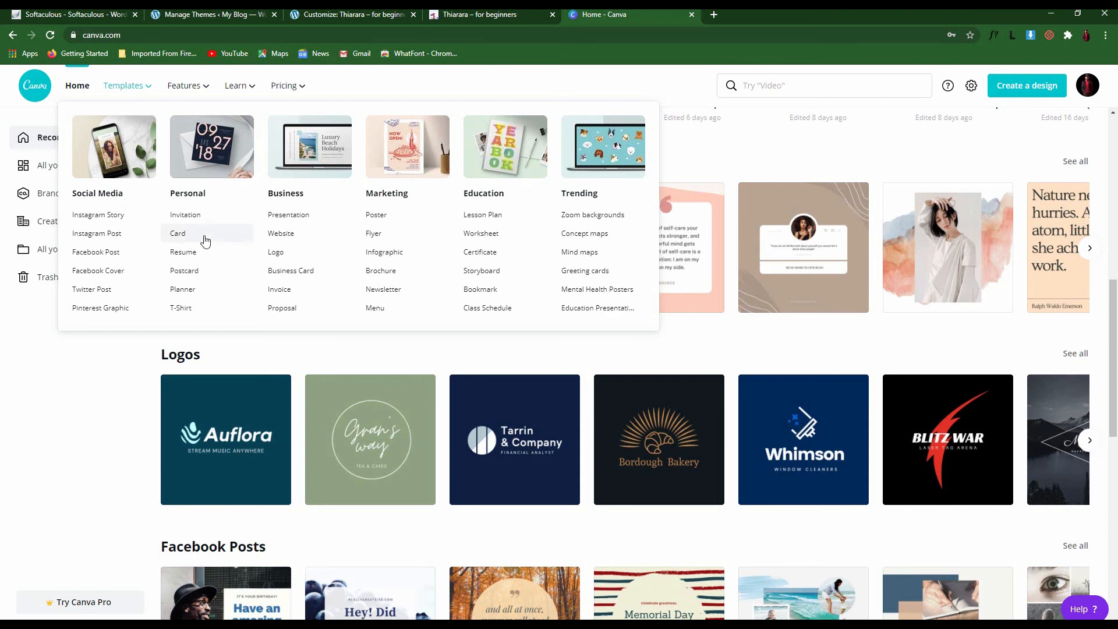
pyautogui.click(274, 254)
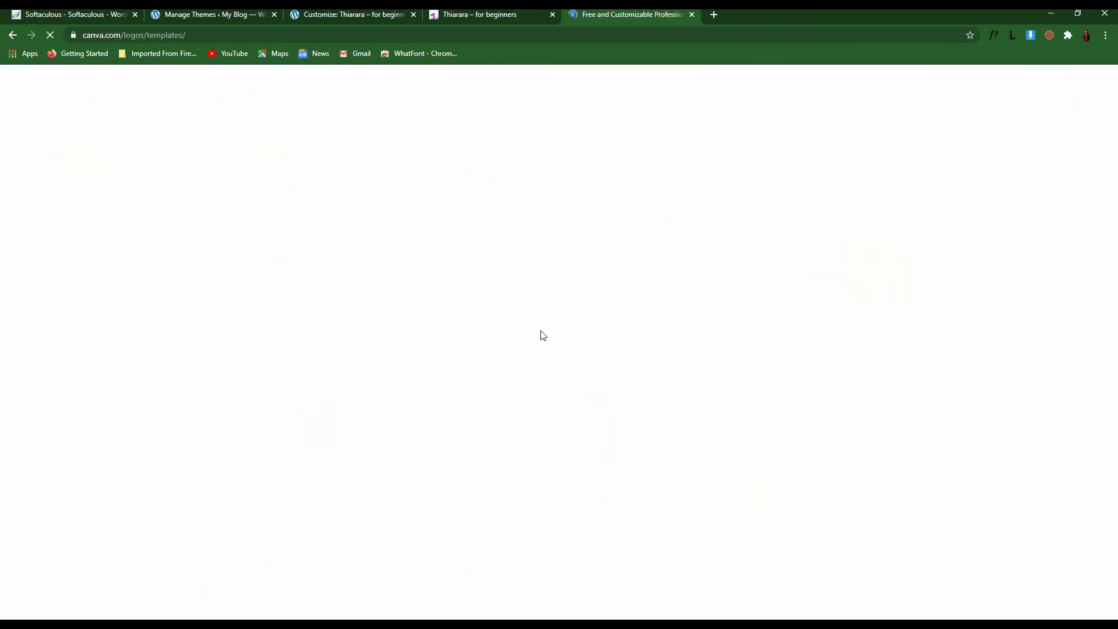
# Find the Auflora logo in the grid and use it as a new design
pyautogui.scroll(-7, 542, 338)
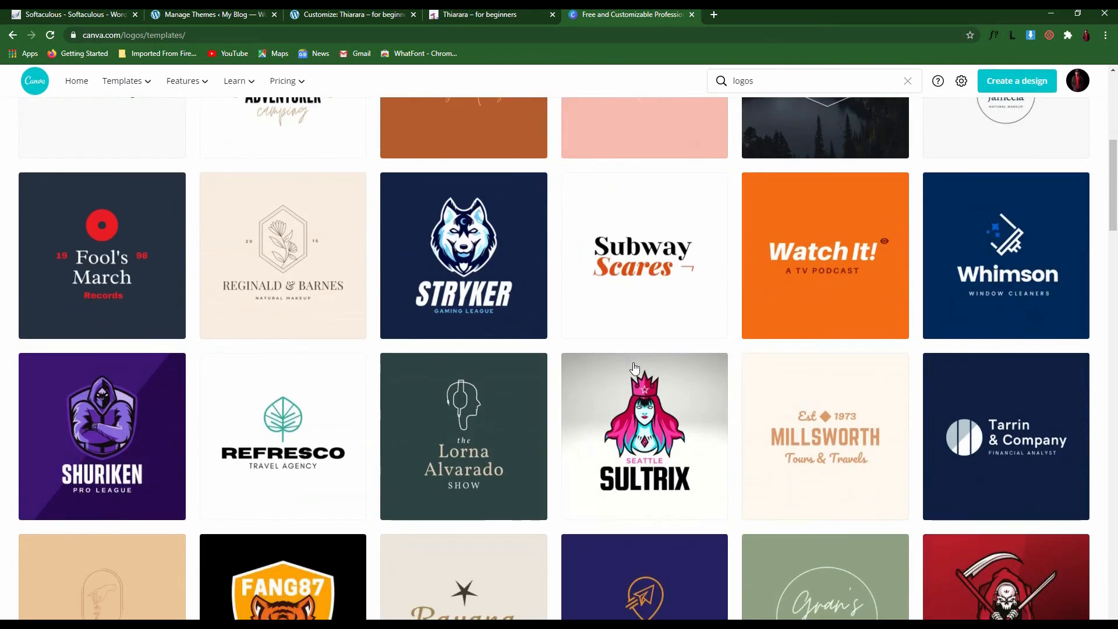
pyautogui.scroll(-5, 634, 368)
pyautogui.scroll(-10, 873, 274)
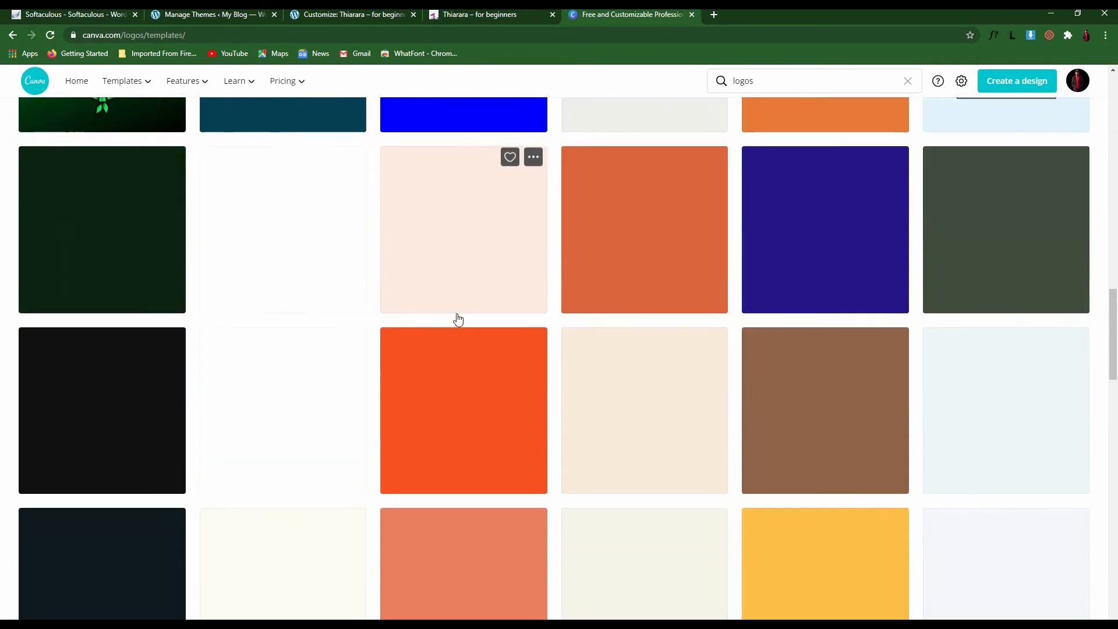
pyautogui.scroll(4, 458, 319)
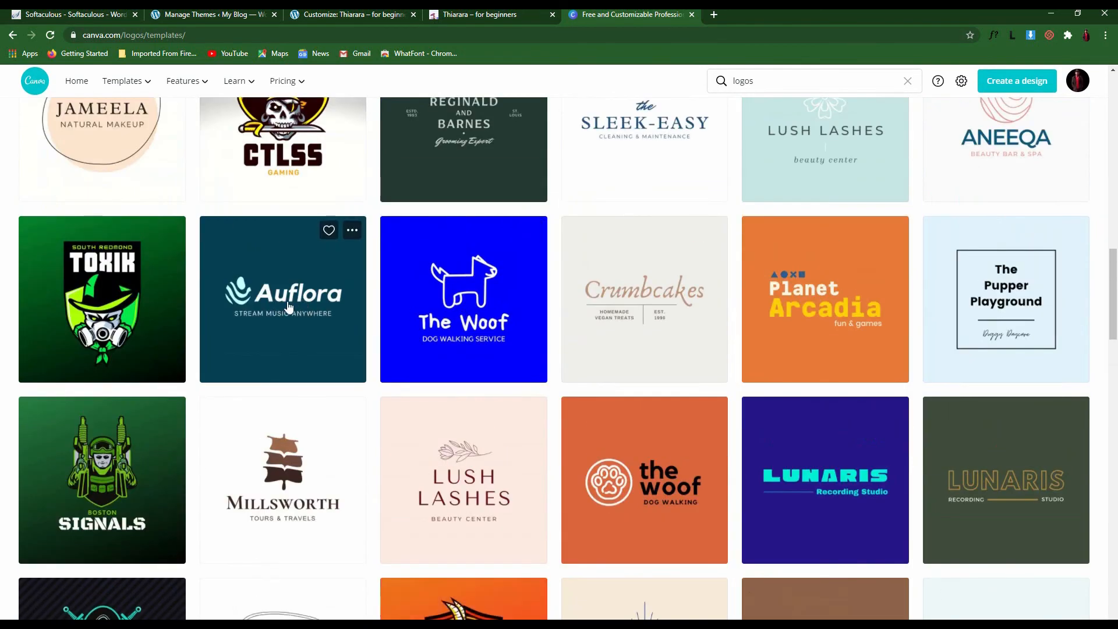
pyautogui.click(288, 307)
pyautogui.click(806, 178)
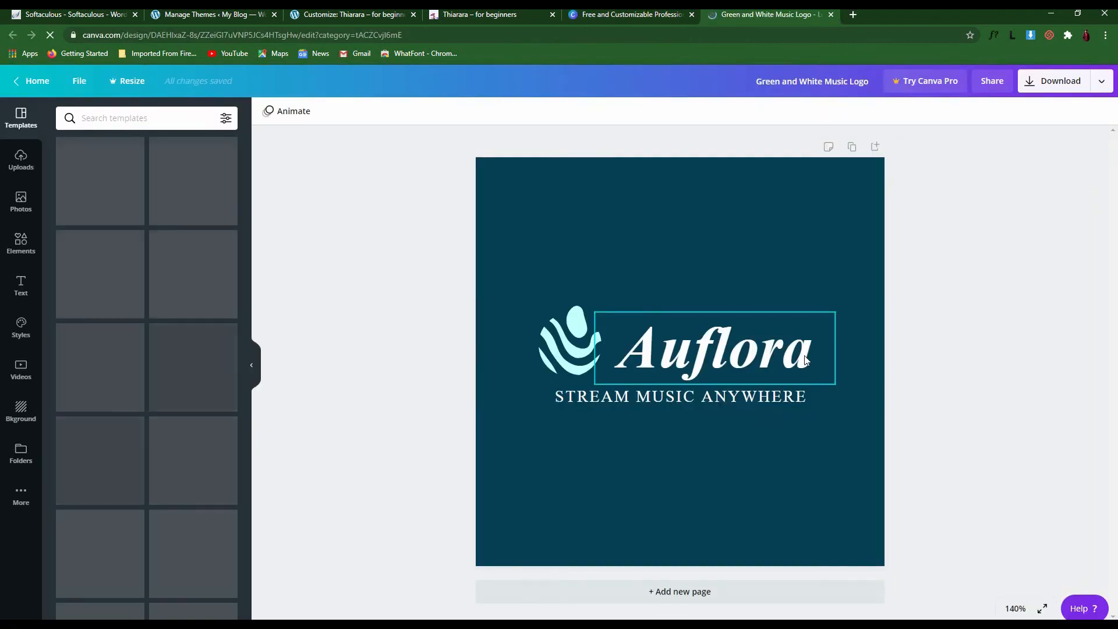
# Replace the Auflora brand name with 'Blogin' and nudge the STREAM MUSIC ANYWHERE tagline
pyautogui.click(814, 354)
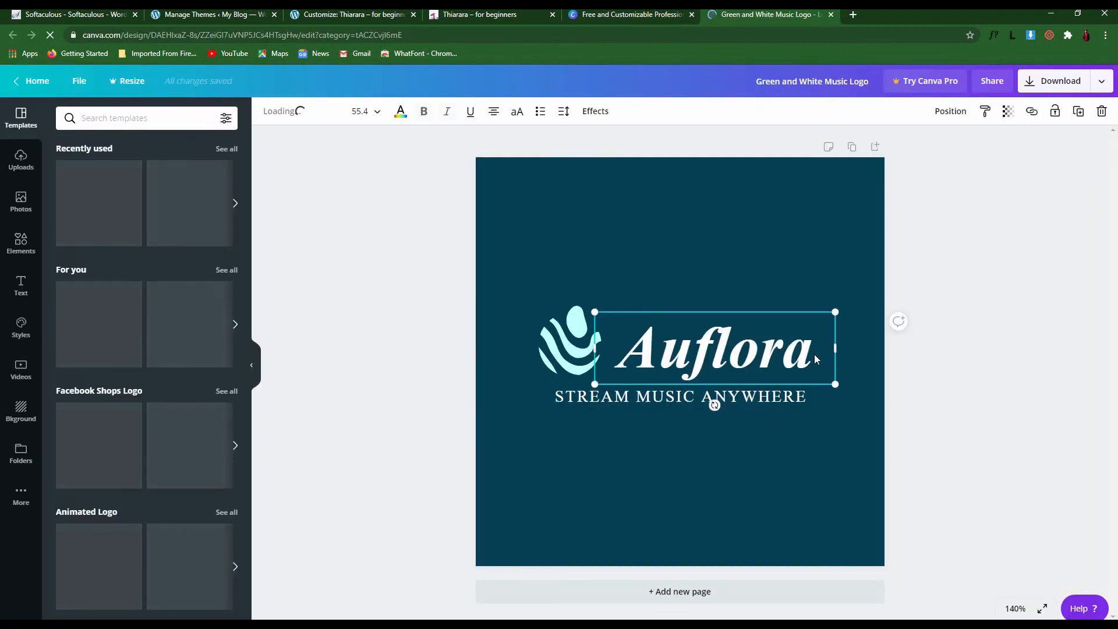
pyautogui.press('BackSpace')
pyautogui.press('BackSpace')
pyautogui.press('BackSpace')
pyautogui.press('BackSpace')
pyautogui.press('BackSpace')
pyautogui.press('BackSpace')
pyautogui.press('BackSpace')
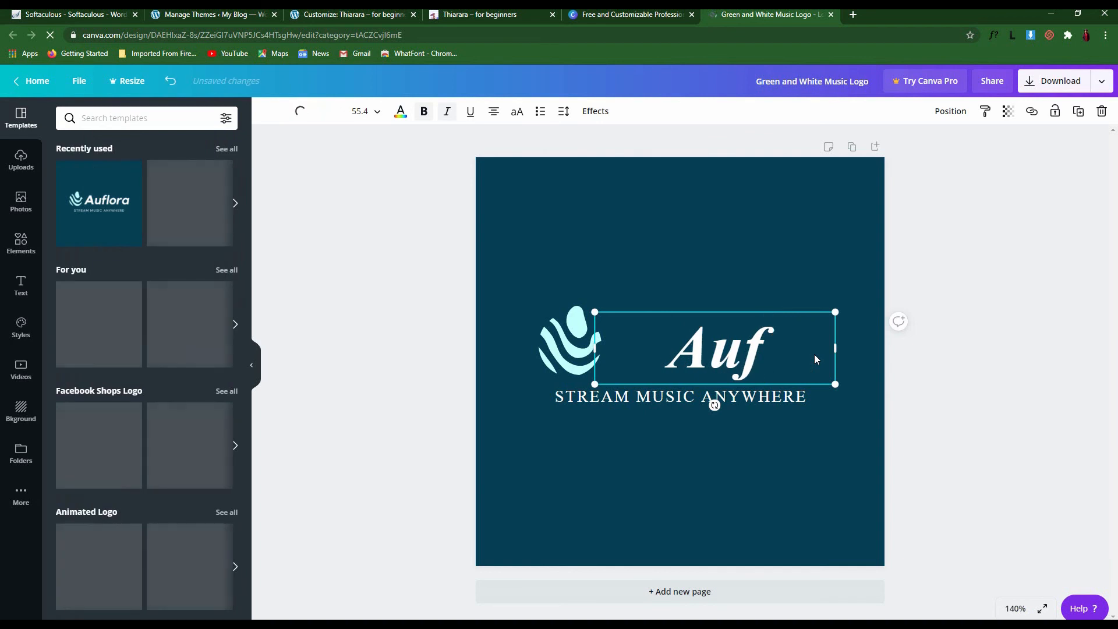
pyautogui.write('Blogin')
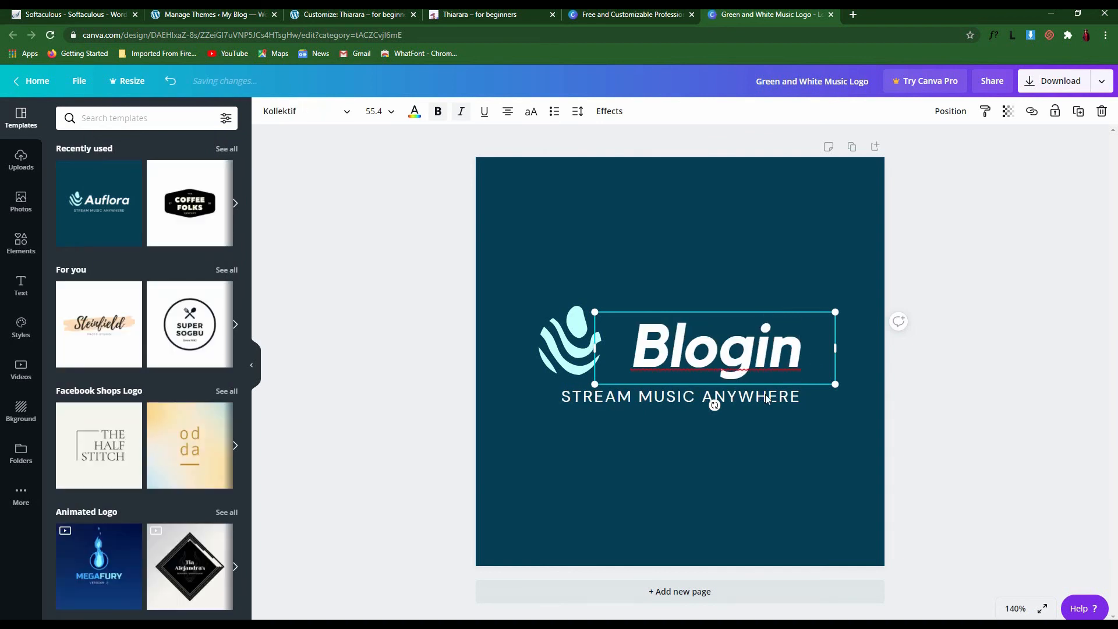
pyautogui.click(795, 399)
pyautogui.moveTo(808, 397); pyautogui.dragTo(770, 391)
# Recolour the wave icon yellow
pyautogui.click(569, 341)
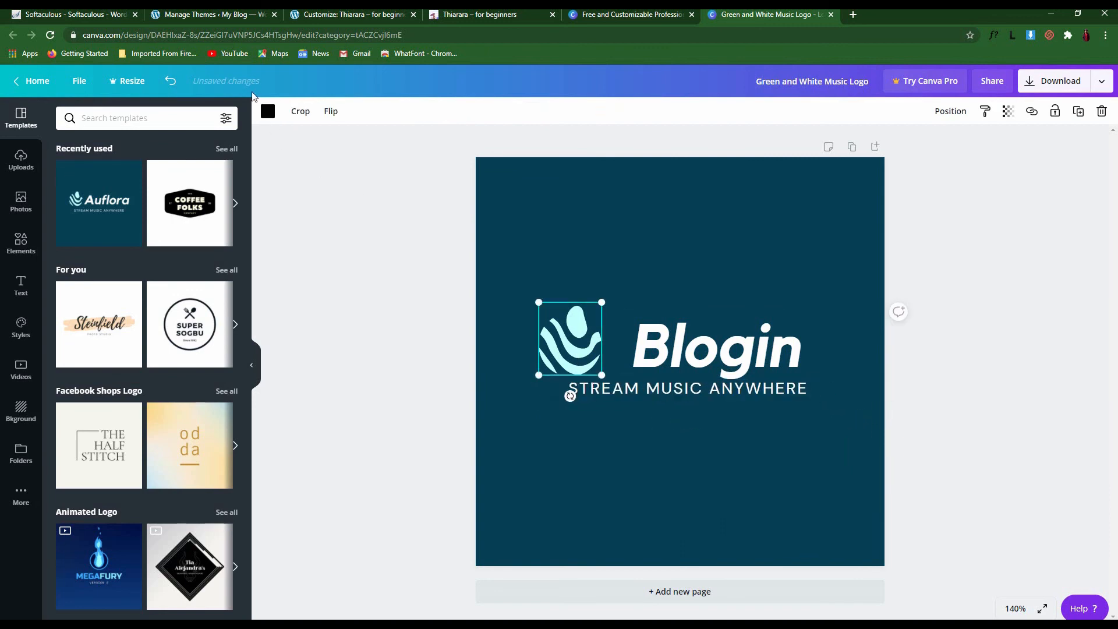
pyautogui.click(268, 111)
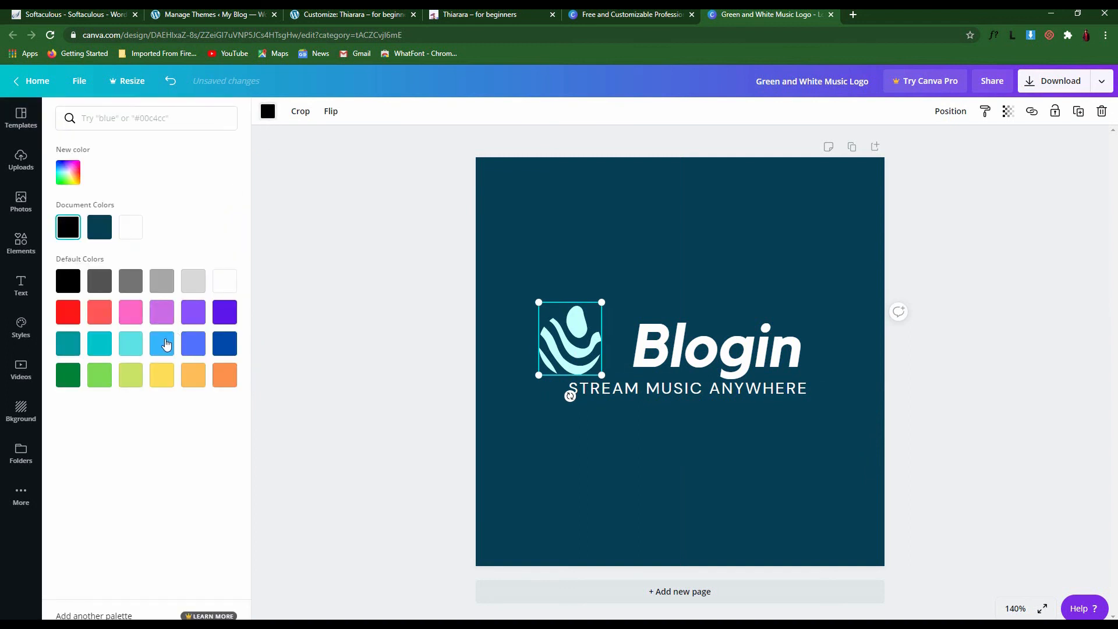
pyautogui.click(132, 345)
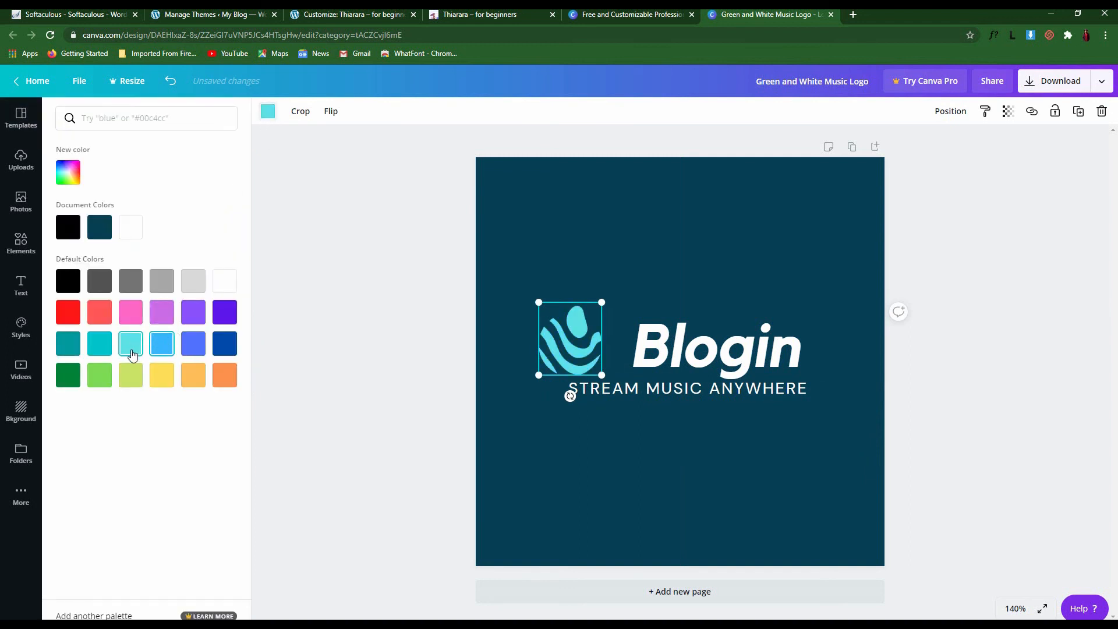
pyautogui.click(158, 379)
# Resize the Blogin text smaller and tuck it beside the icon
pyautogui.click(659, 352)
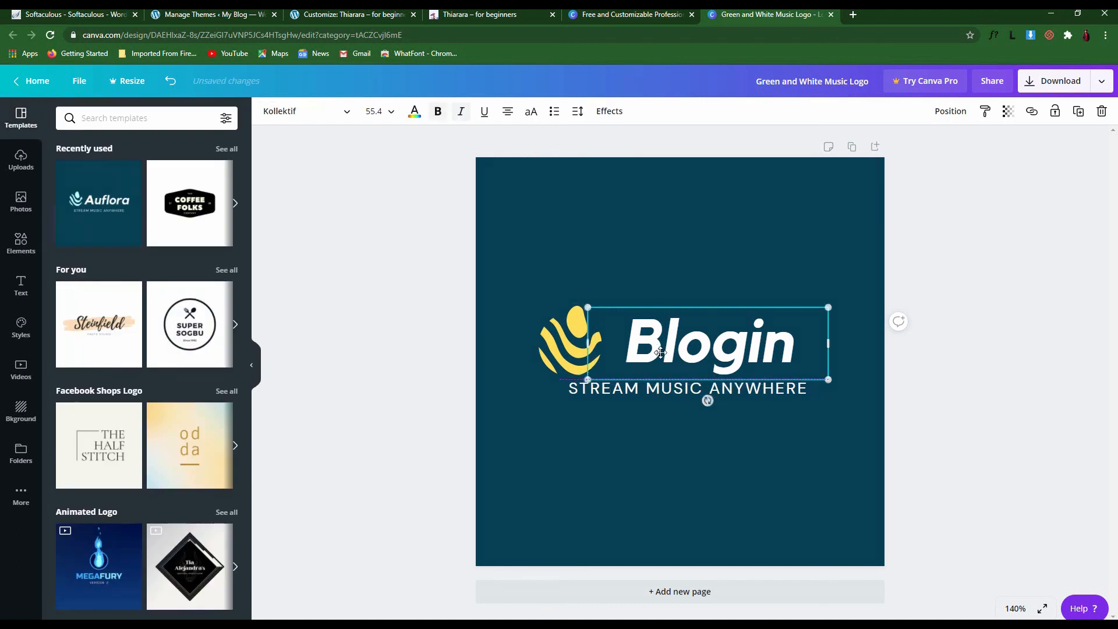
pyautogui.moveTo(660, 353); pyautogui.dragTo(655, 352)
pyautogui.moveTo(580, 343); pyautogui.dragTo(656, 338)
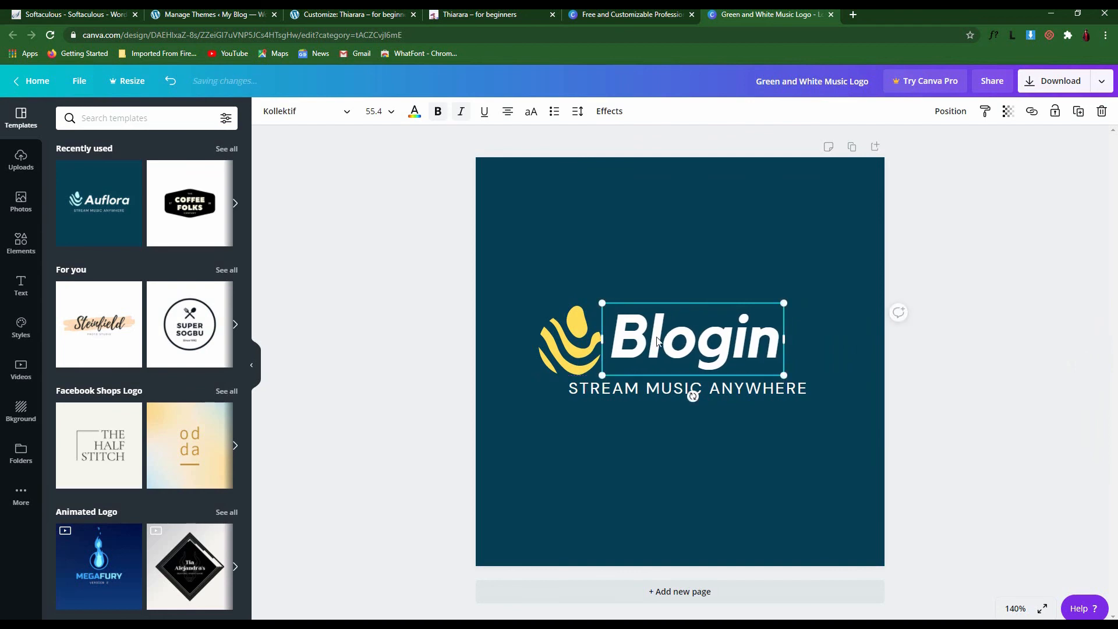
pyautogui.moveTo(767, 305); pyautogui.dragTo(674, 330)
# Delete the STREAM MUSIC ANYWHERE tagline and move the Blogin text down beside the icon
pyautogui.click(697, 380)
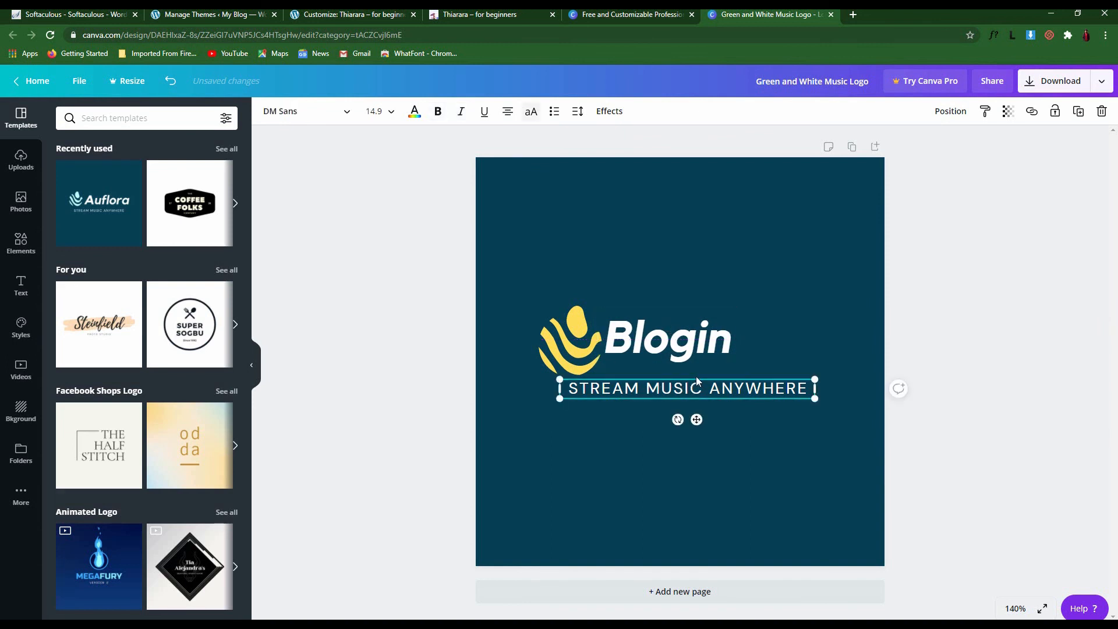
pyautogui.press('Delete')
pyautogui.moveTo(673, 363); pyautogui.dragTo(672, 369)
pyautogui.click(692, 368)
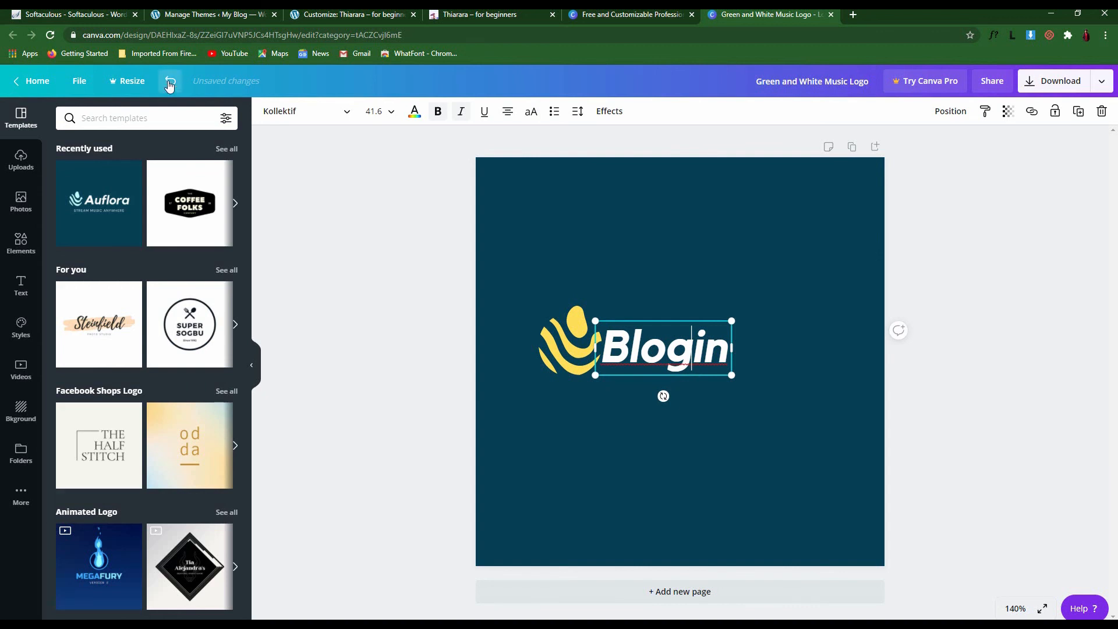
# Set the Blogin text to the Alice font in yellow
pyautogui.click(326, 114)
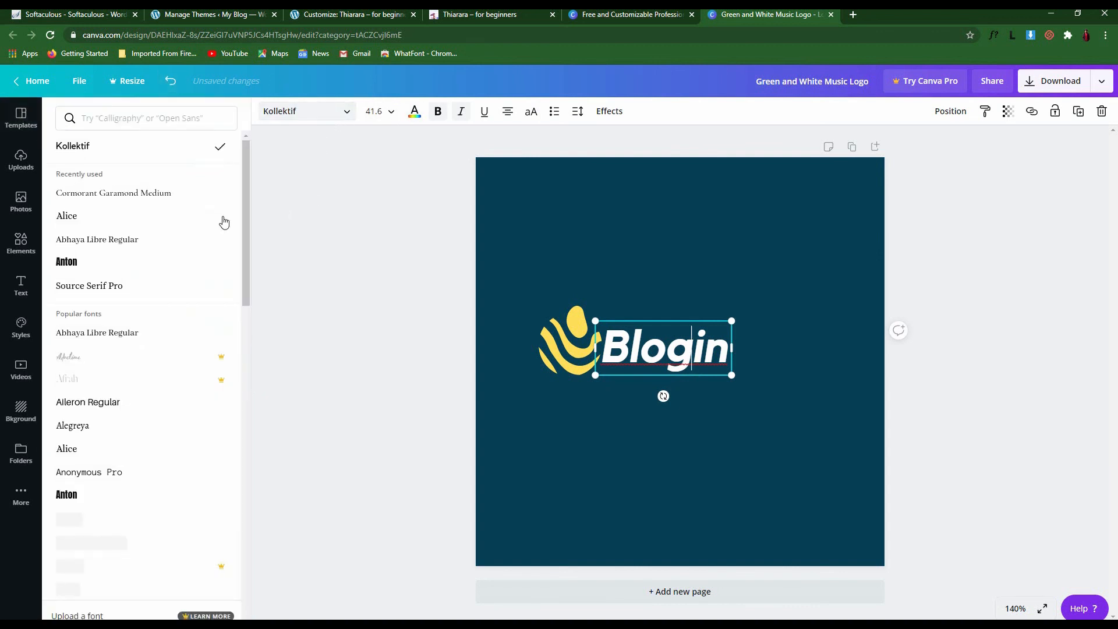
pyautogui.click(152, 215)
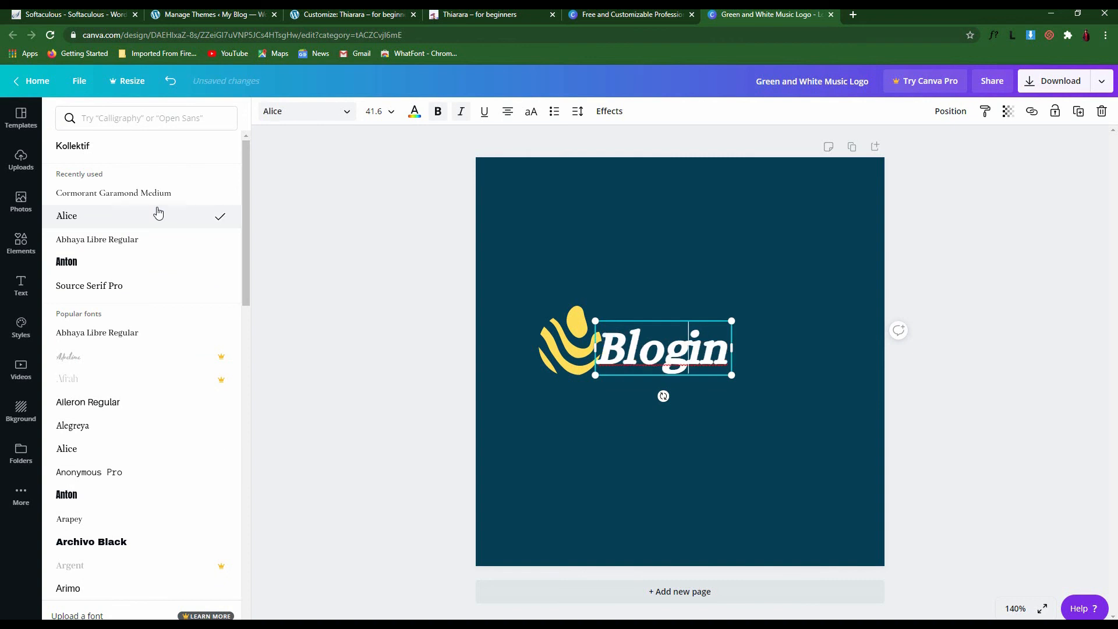
pyautogui.click(415, 111)
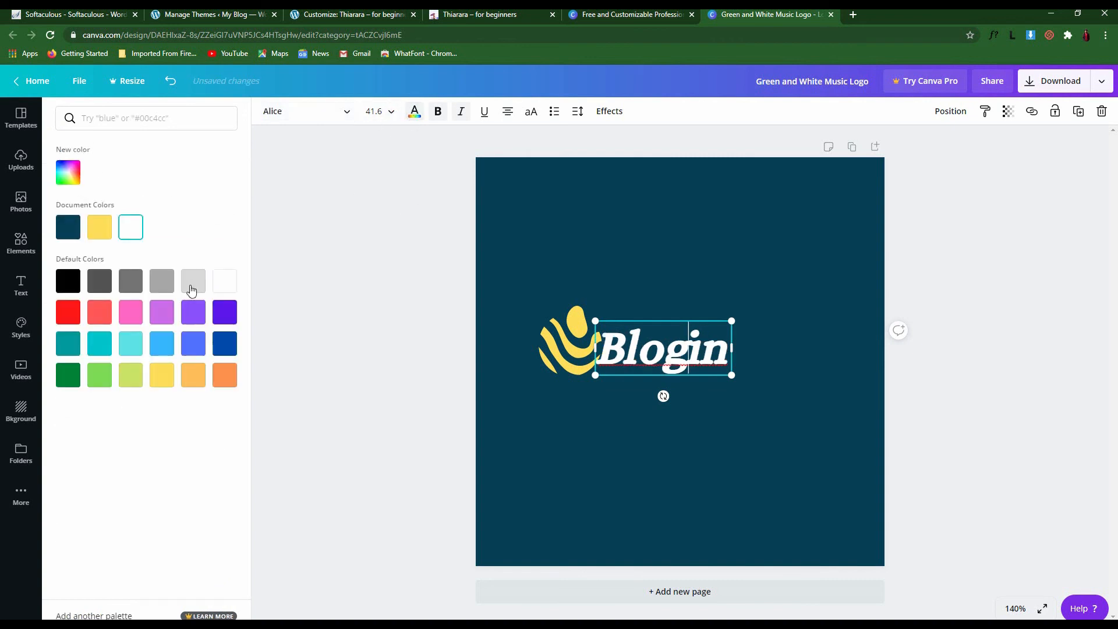
pyautogui.click(162, 343)
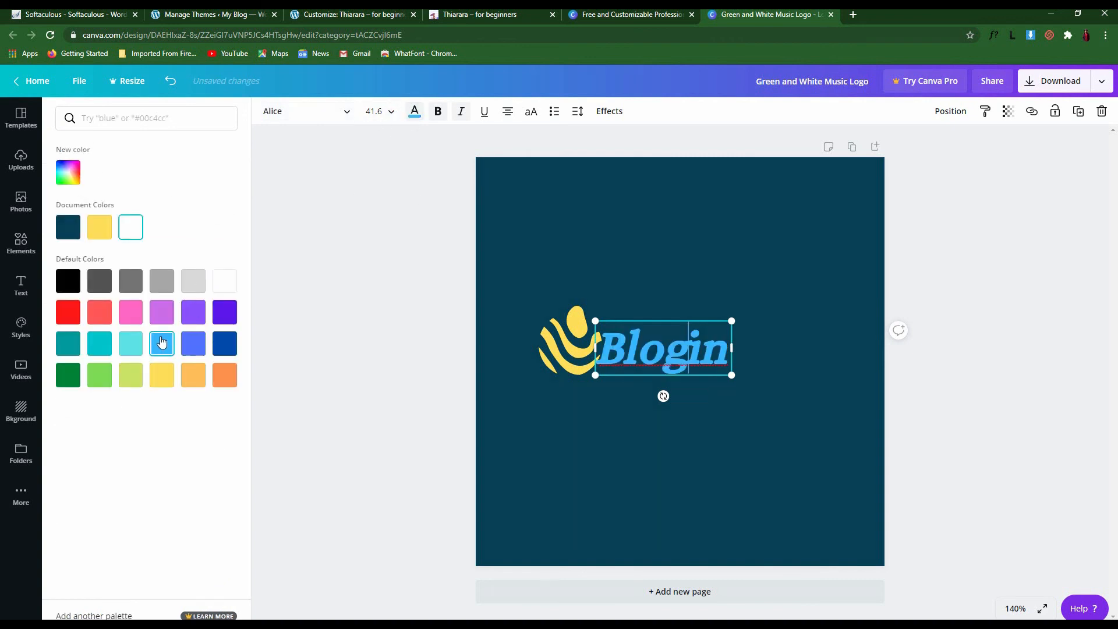
pyautogui.click(157, 377)
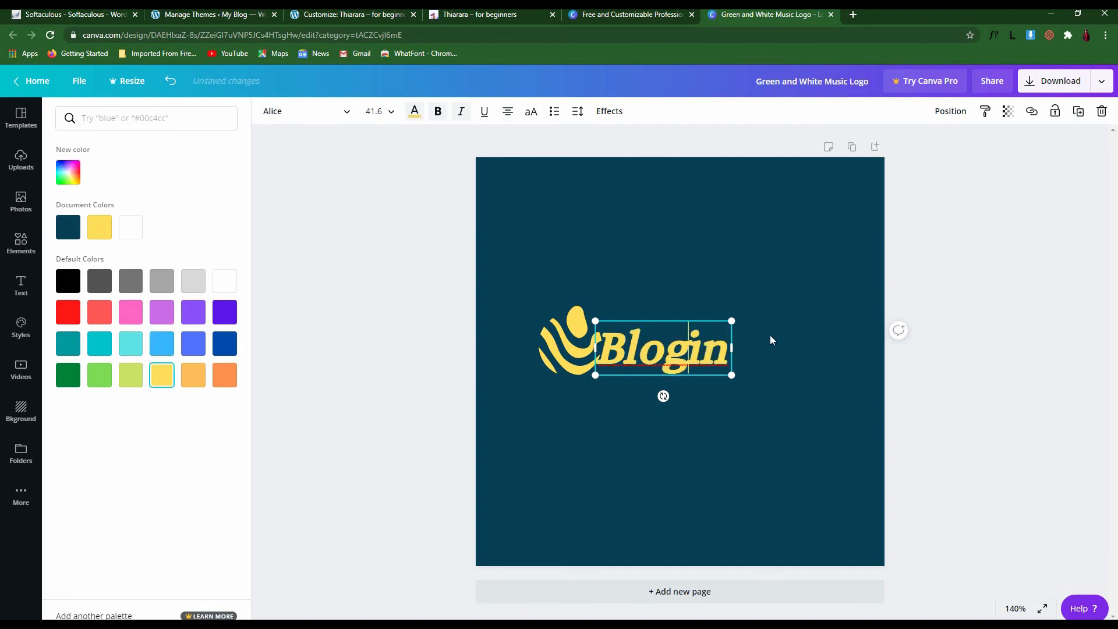
pyautogui.click(687, 344)
# Shift the Blogin text slightly to the right beside the icon
pyautogui.click(696, 303)
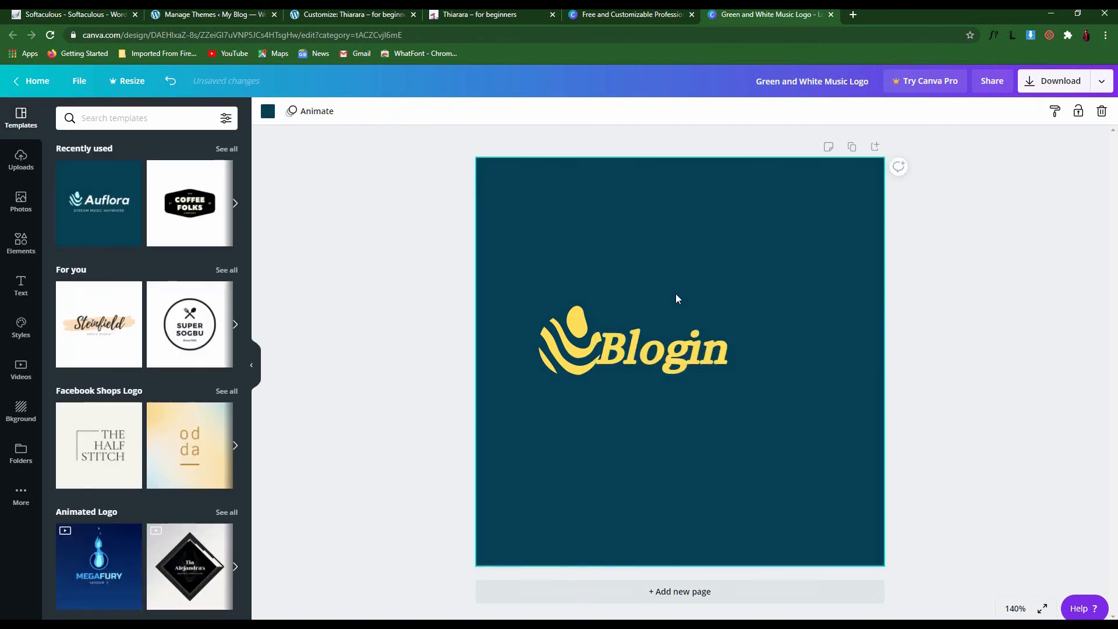
pyautogui.click(658, 342)
pyautogui.moveTo(658, 342)
pyautogui.mouseDown()
pyautogui.moveTo(675, 343)
pyautogui.moveTo(665, 341)
pyautogui.mouseUp()
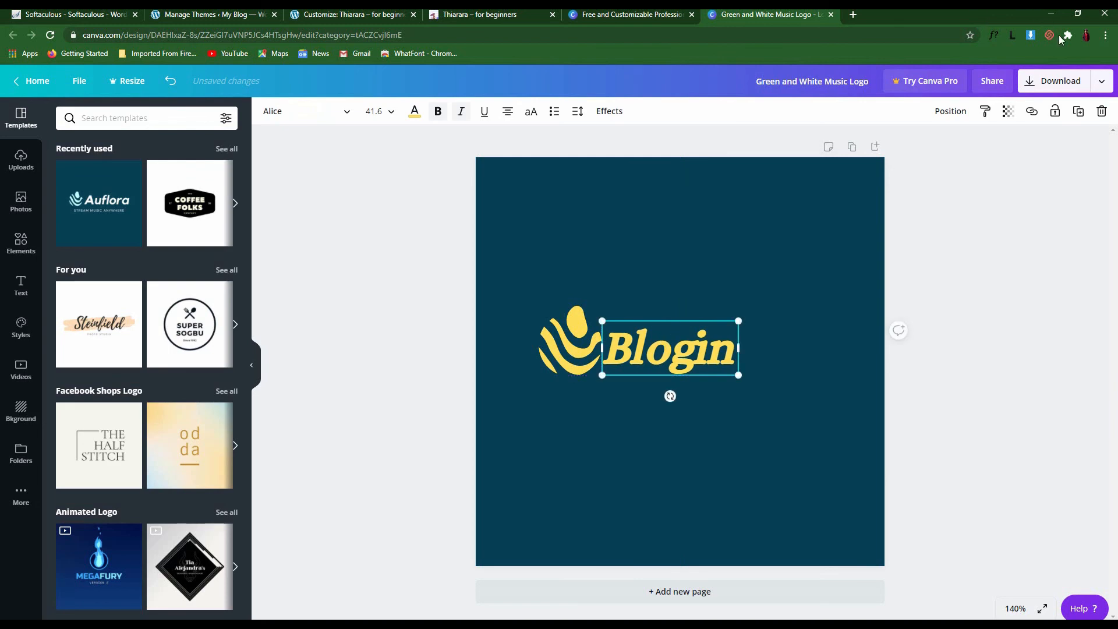
# Download the design as PNG 'Green and White Music Logo' to Downloads and dismiss the promo
pyautogui.click(1057, 81)
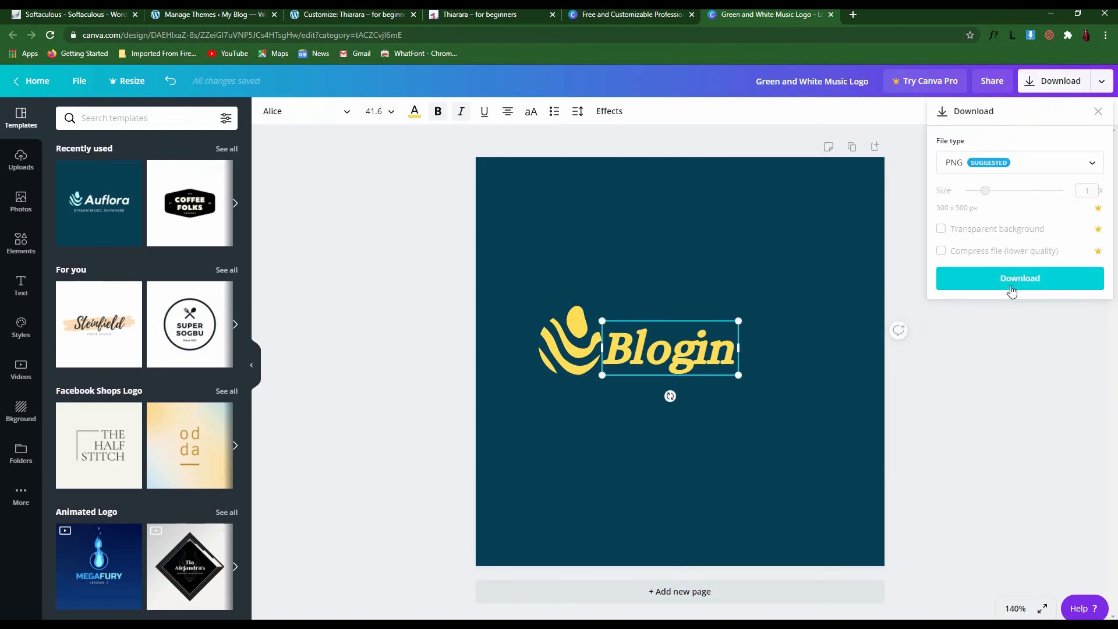
pyautogui.click(1015, 280)
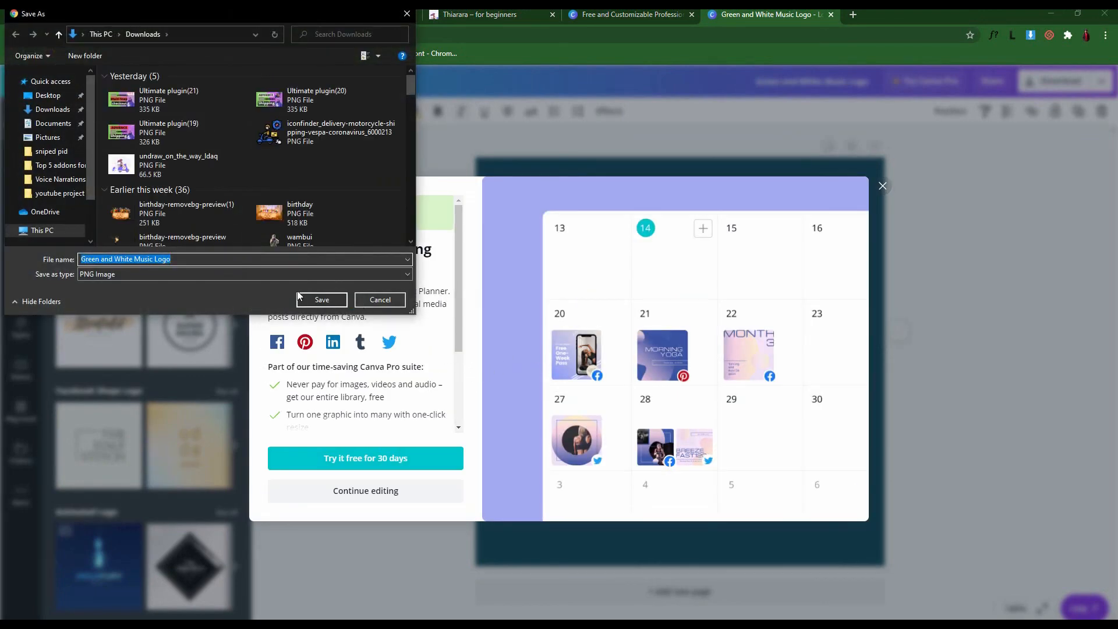
pyautogui.click(322, 300)
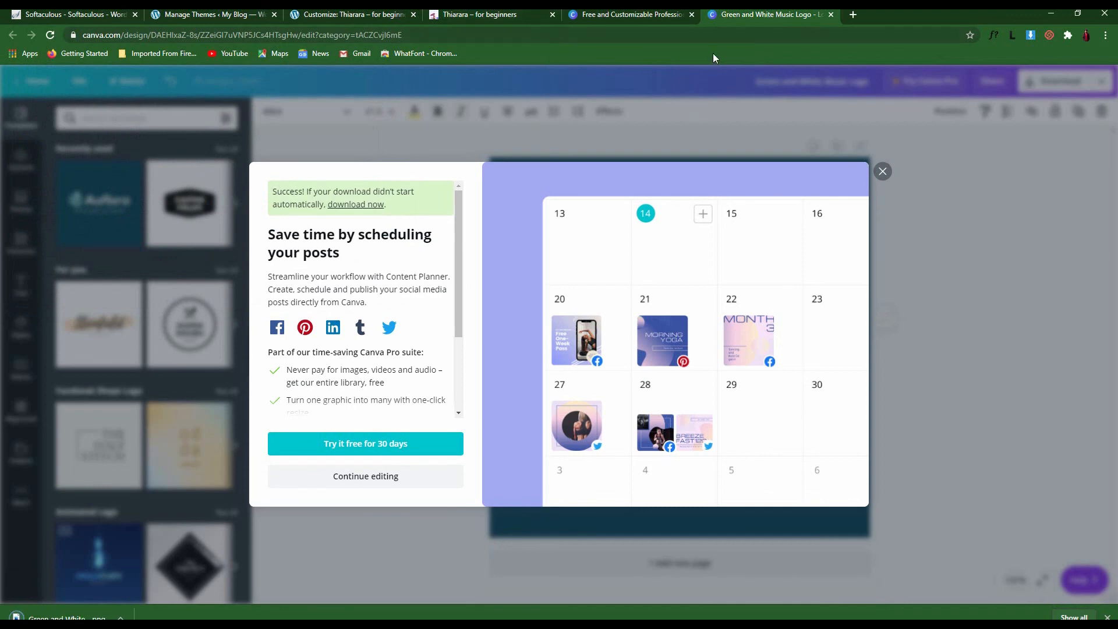
pyautogui.click(882, 173)
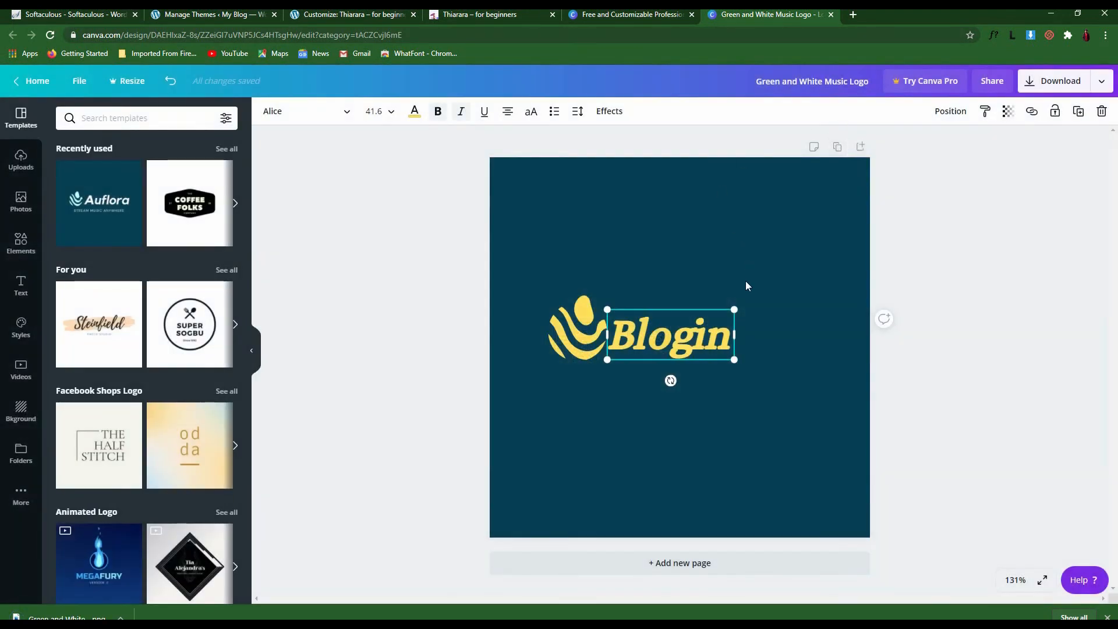
# Search for 'remove bg' in a new tab and open the remove.bg site
pyautogui.click(853, 15)
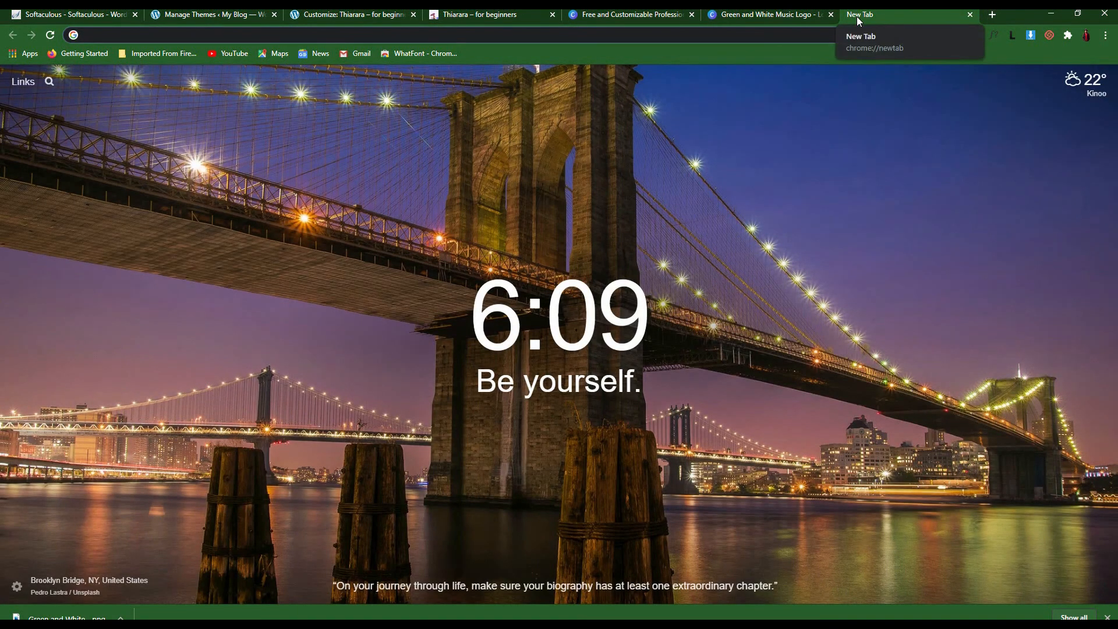
pyautogui.write('remove')
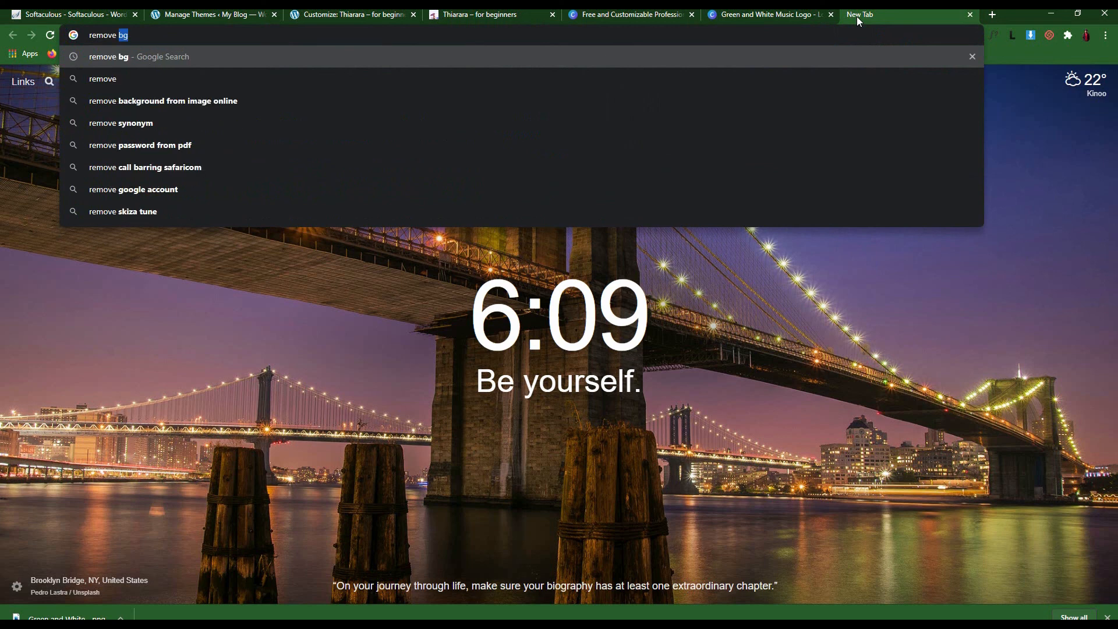
pyautogui.press('Return')
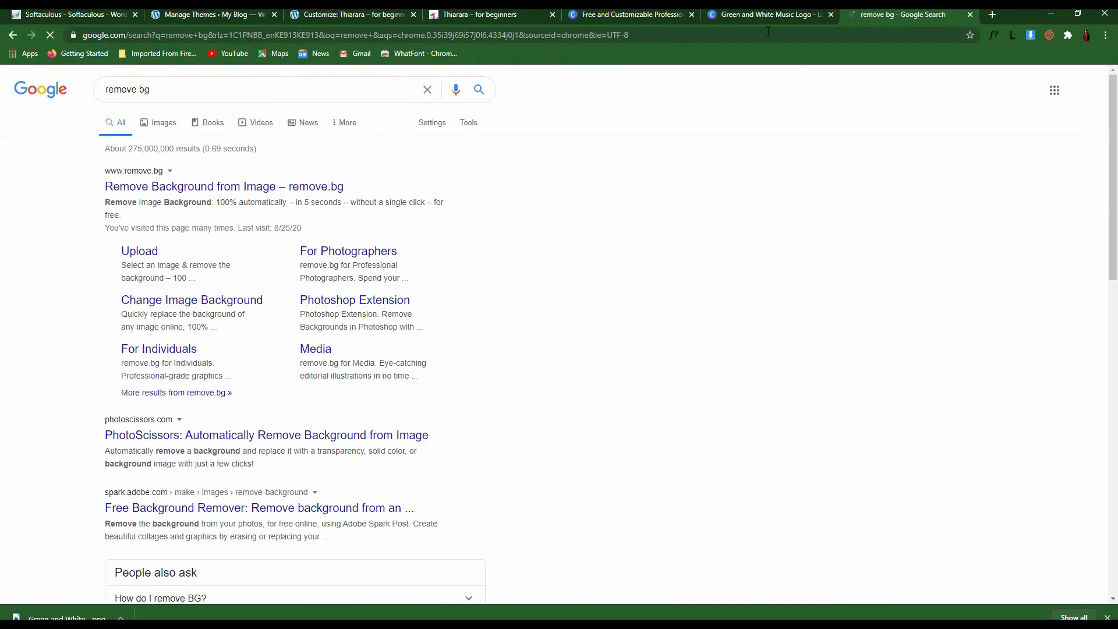
pyautogui.click(146, 185)
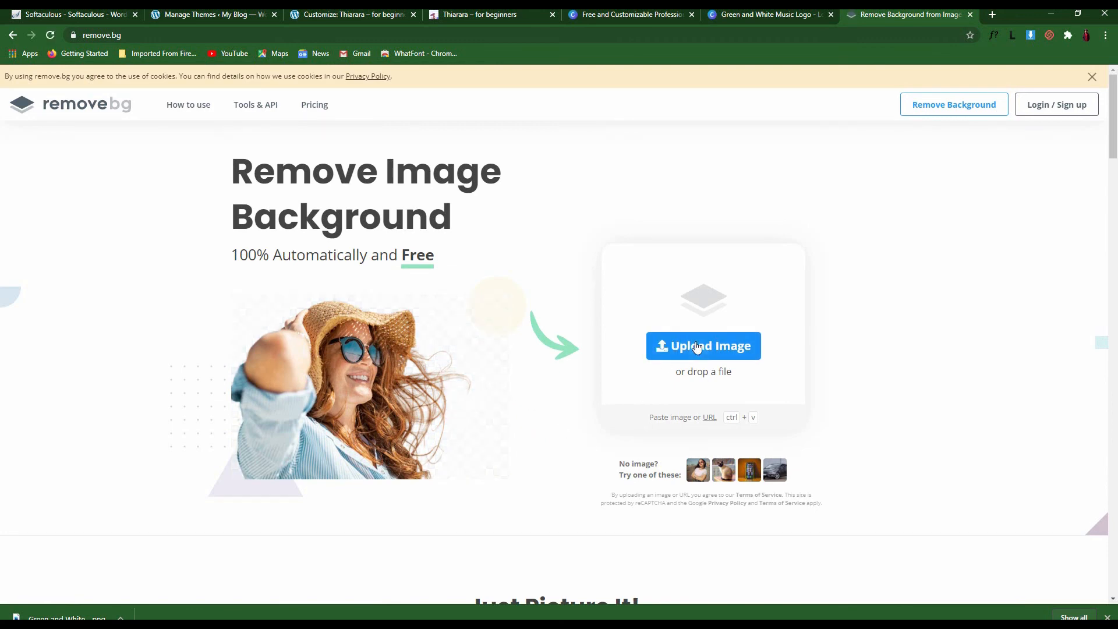
# Upload the Green and White Music Logo file to remove.bg
pyautogui.click(655, 350)
pyautogui.click(561, 400)
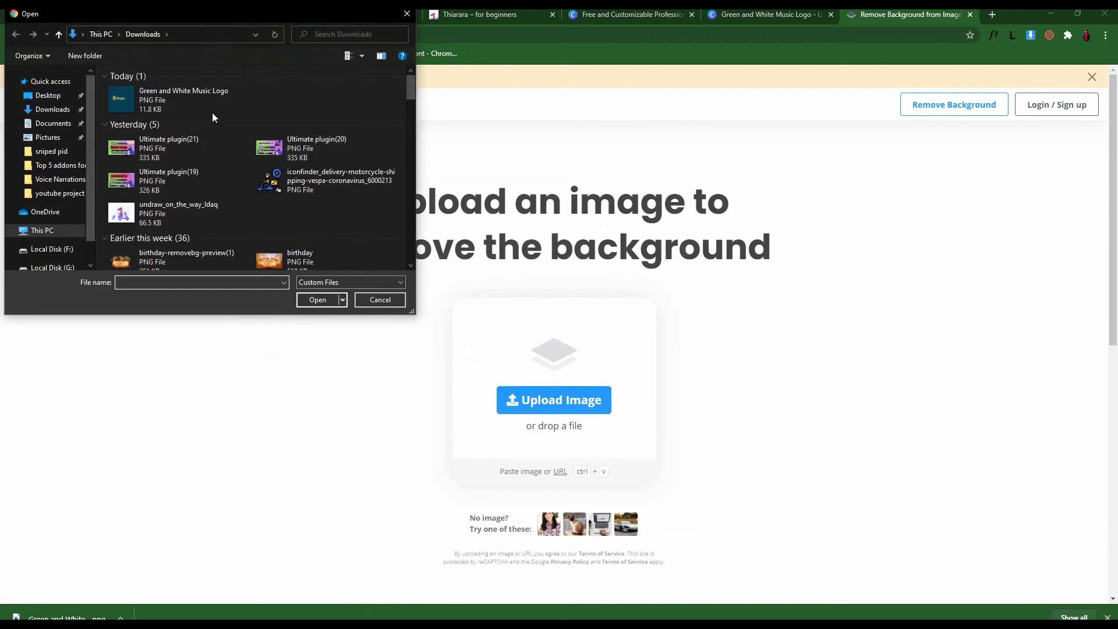
pyautogui.click(179, 96)
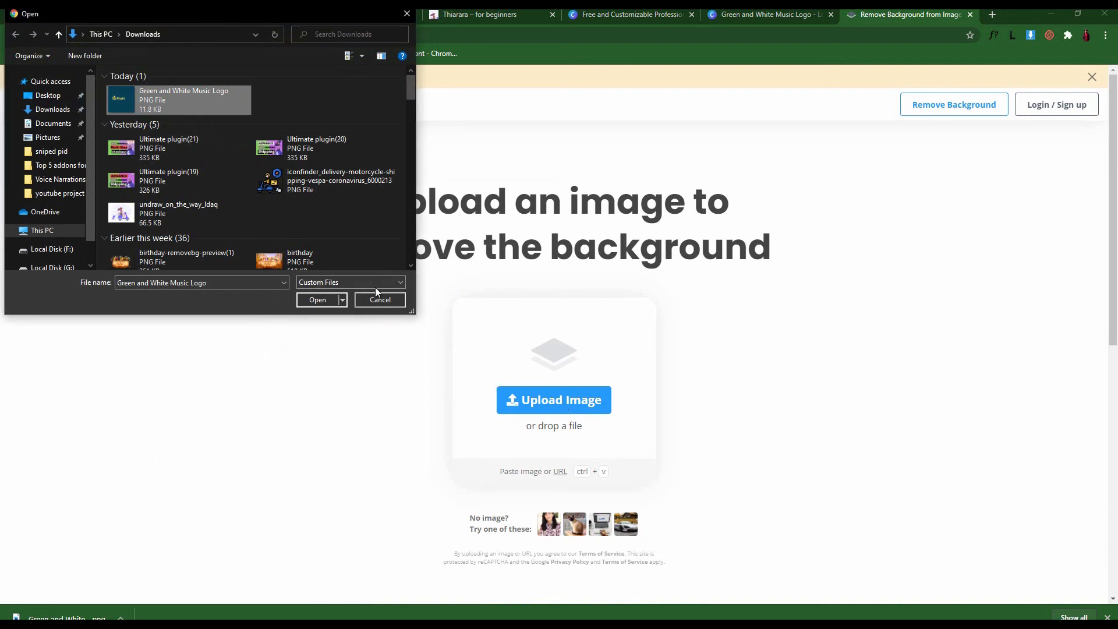
pyautogui.click(318, 300)
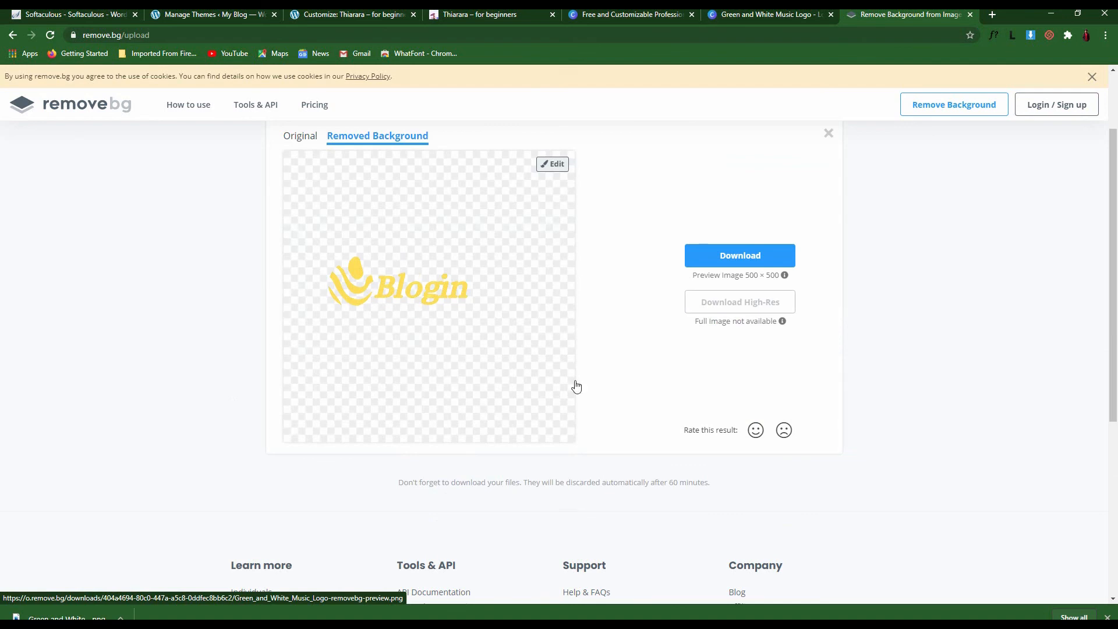
# Save the background-free PNG to Downloads and close the remove.bg tab
pyautogui.click(747, 263)
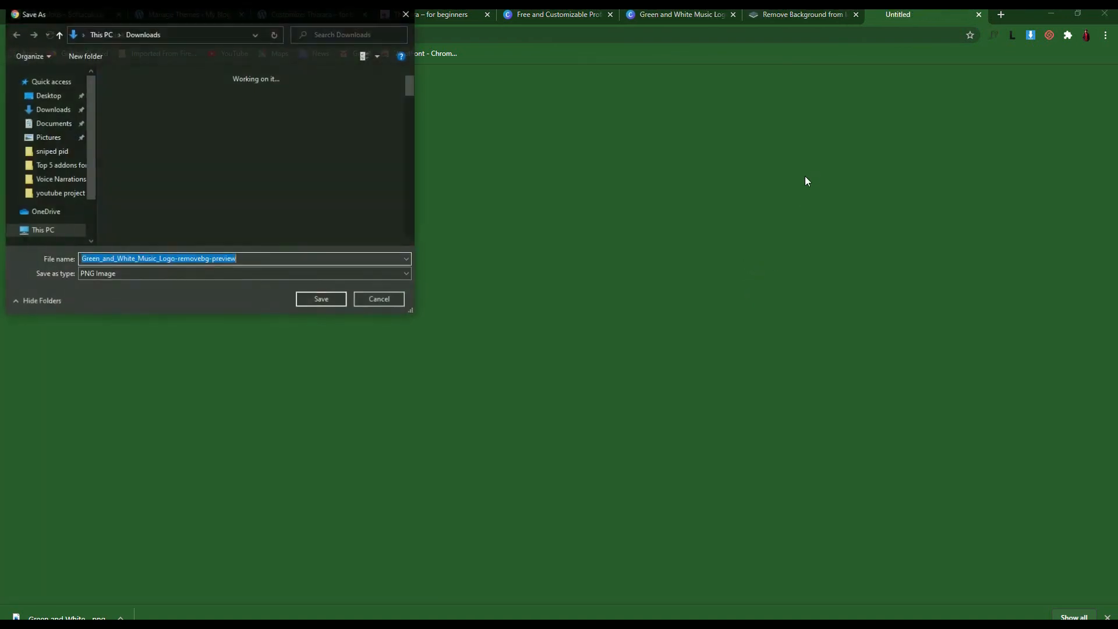
pyautogui.click(329, 302)
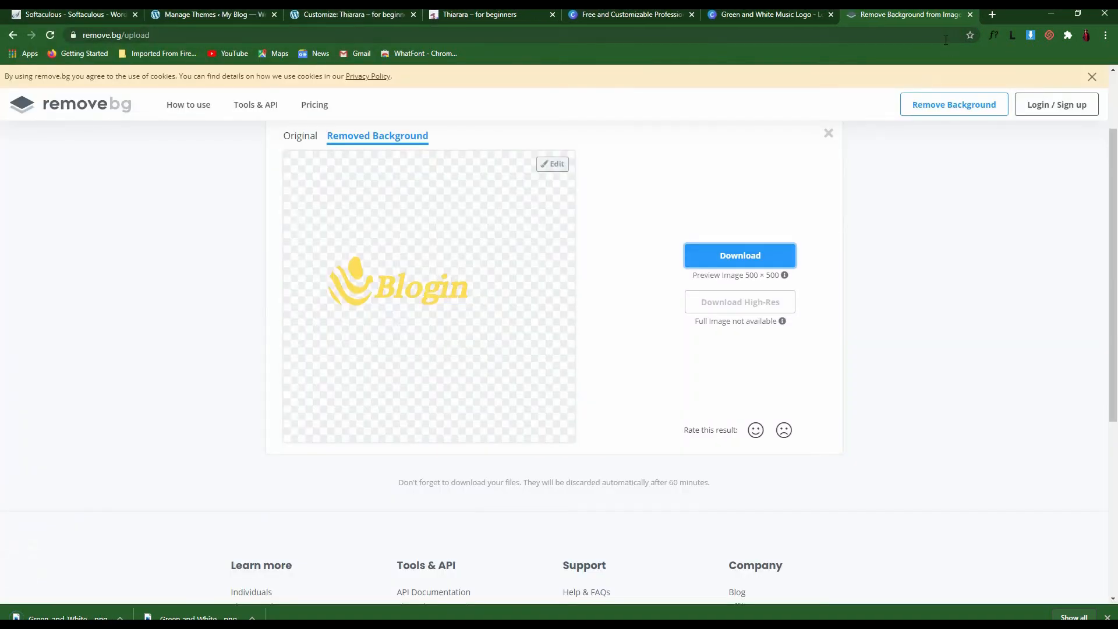
pyautogui.click(970, 15)
# Close both Canva tabs and return to the WordPress Customizer, closing the logo picker
pyautogui.click(830, 14)
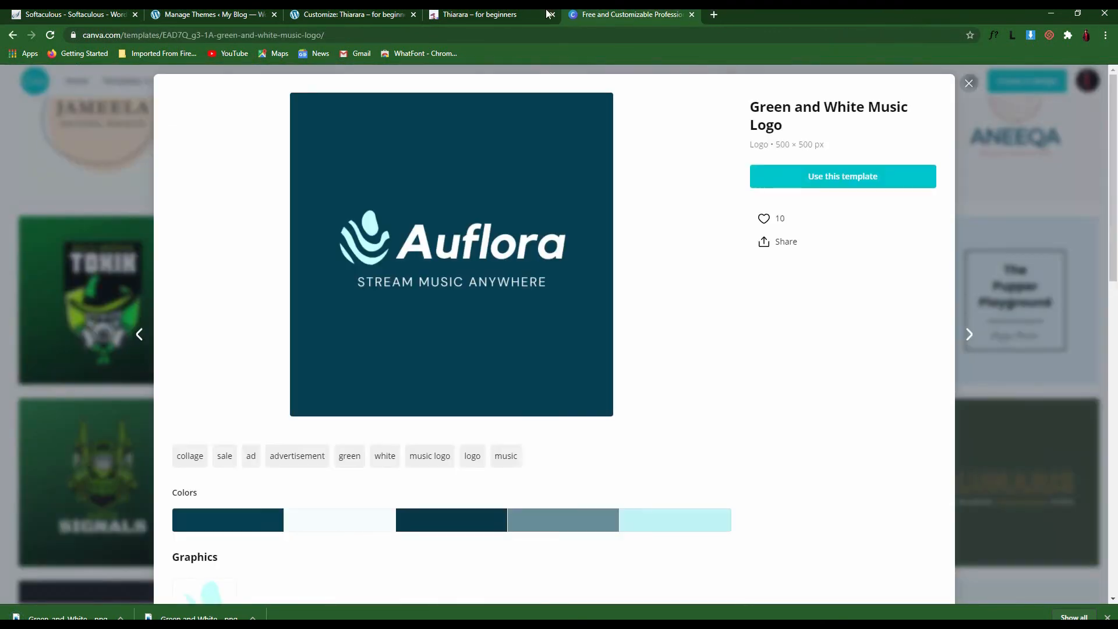
pyautogui.click(691, 15)
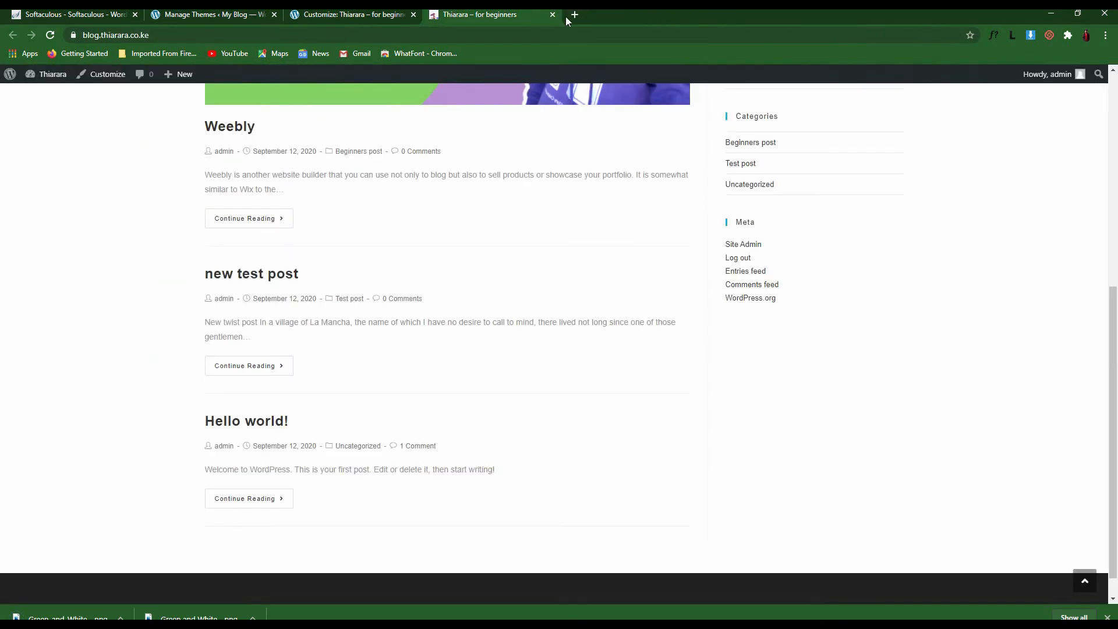
pyautogui.click(406, 16)
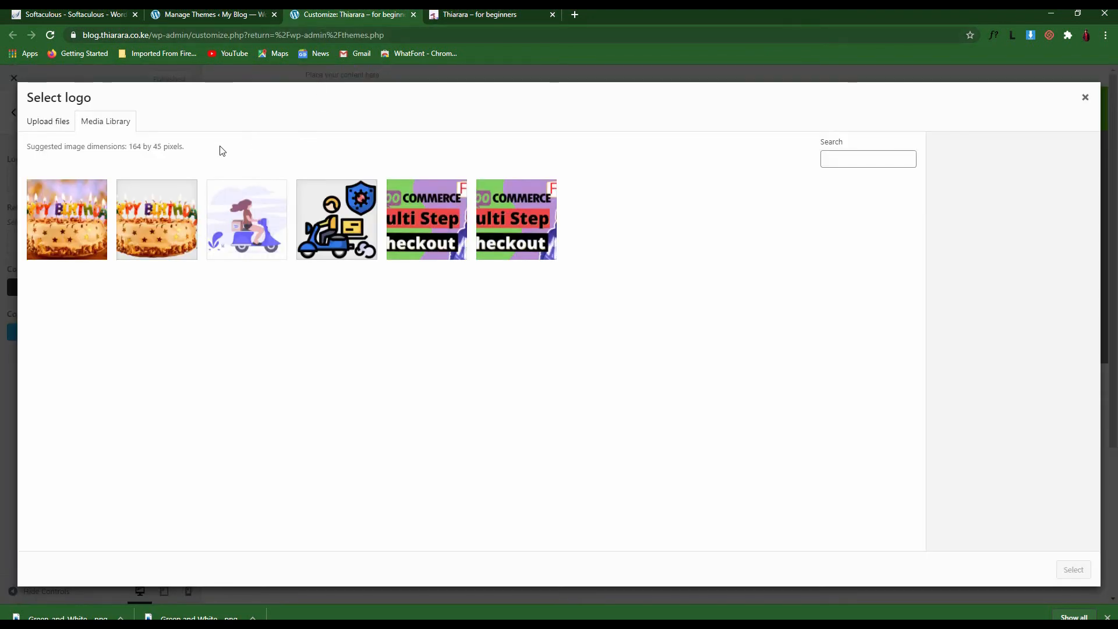
pyautogui.click(1085, 99)
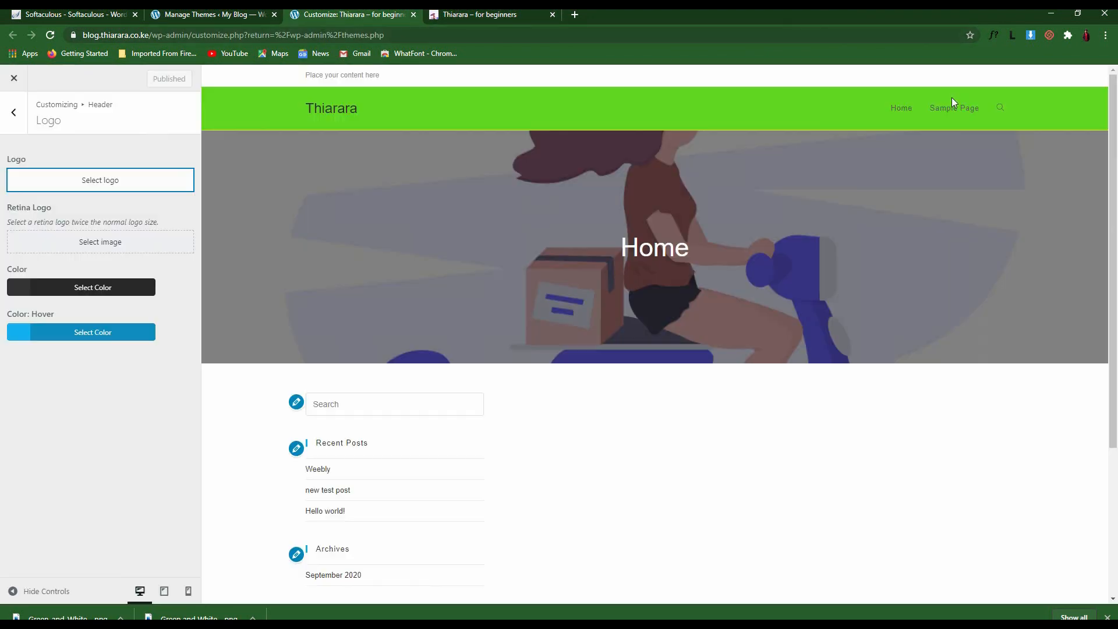
# Upload Green_and_White_Music_Logo-removebg-preview.png as the site logo via Select logo
pyautogui.click(100, 180)
pyautogui.click(48, 121)
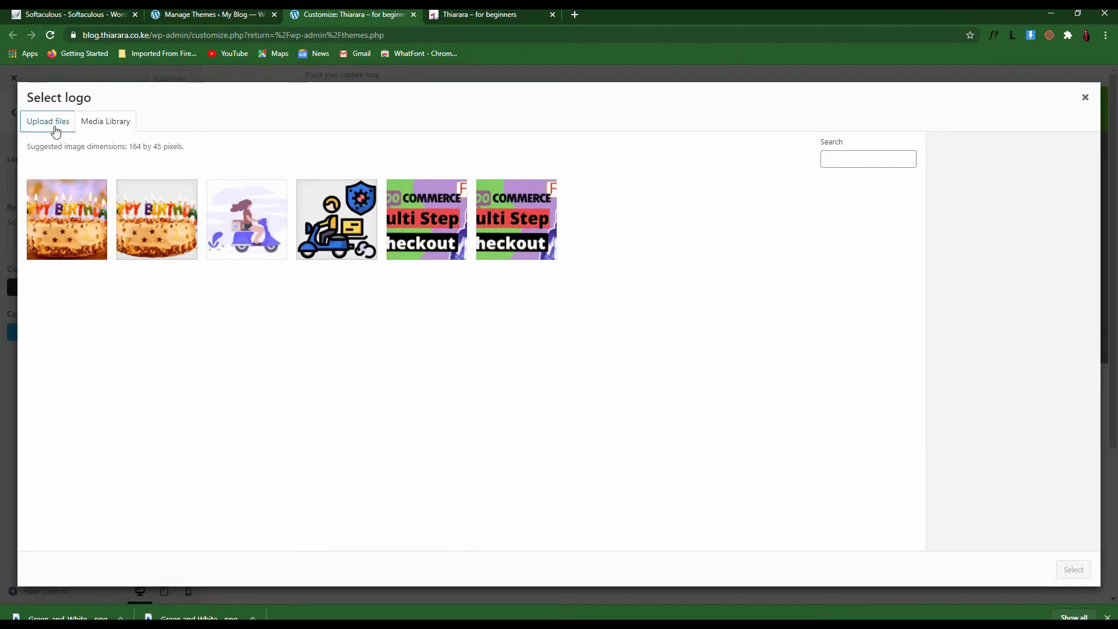
pyautogui.click(567, 329)
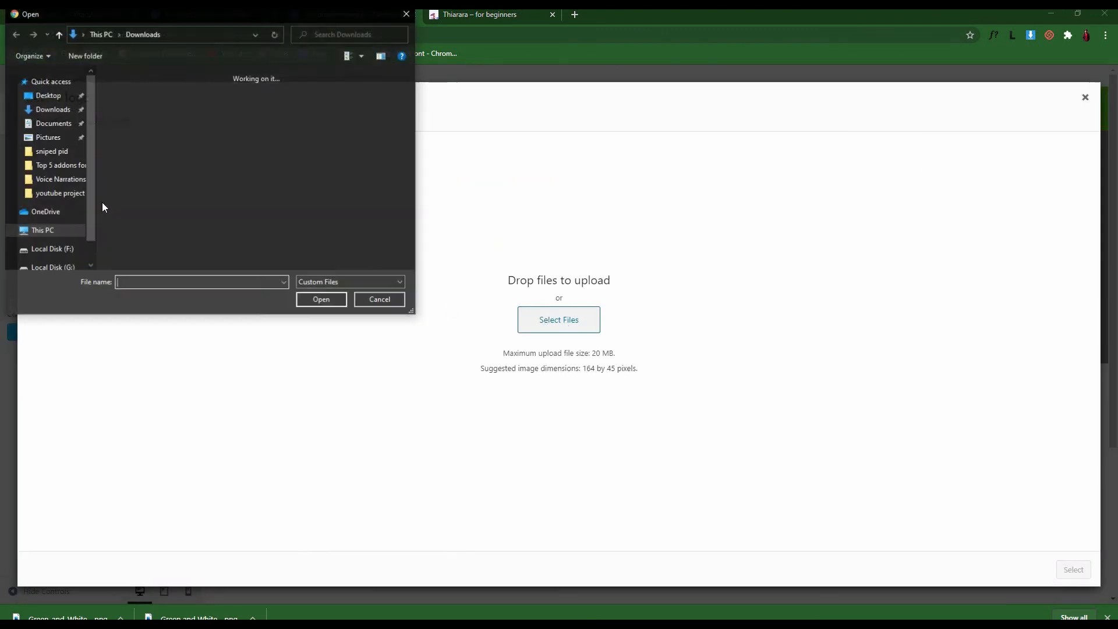
pyautogui.click(155, 100)
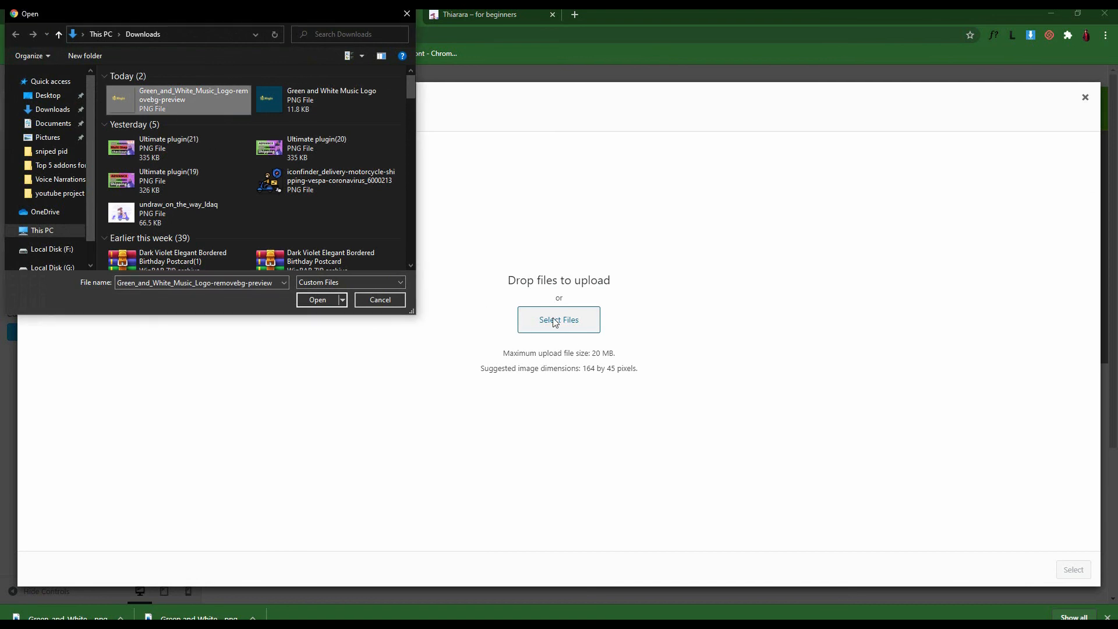
pyautogui.click(324, 298)
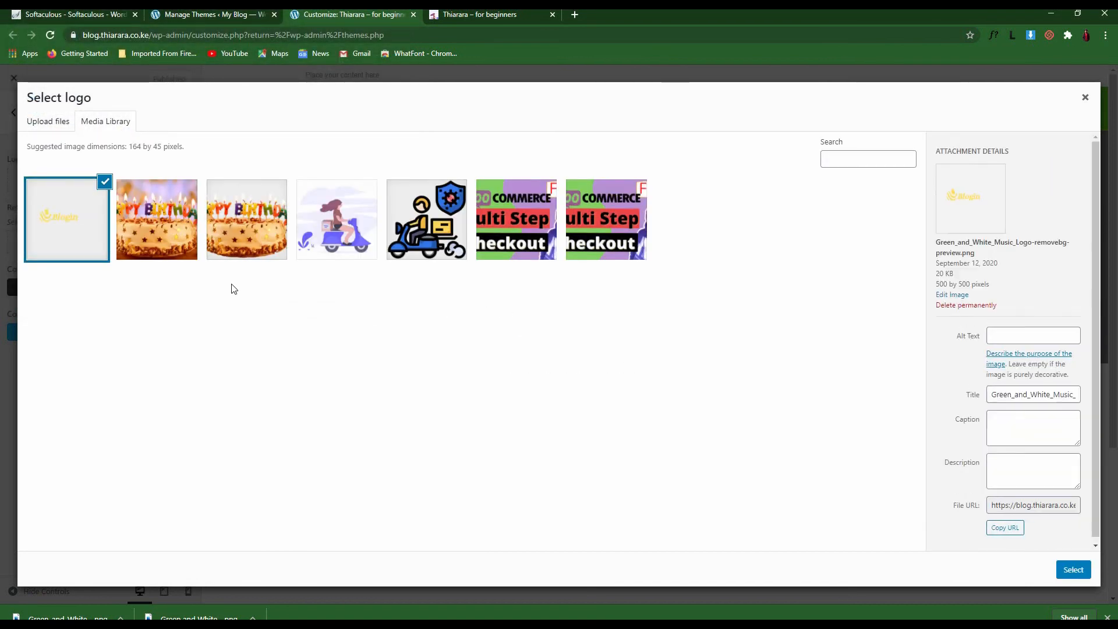
# Select the uploaded transparent image, trim the empty space right, below and left of the yellow Blogin logo, then apply the crop
pyautogui.click(1072, 570)
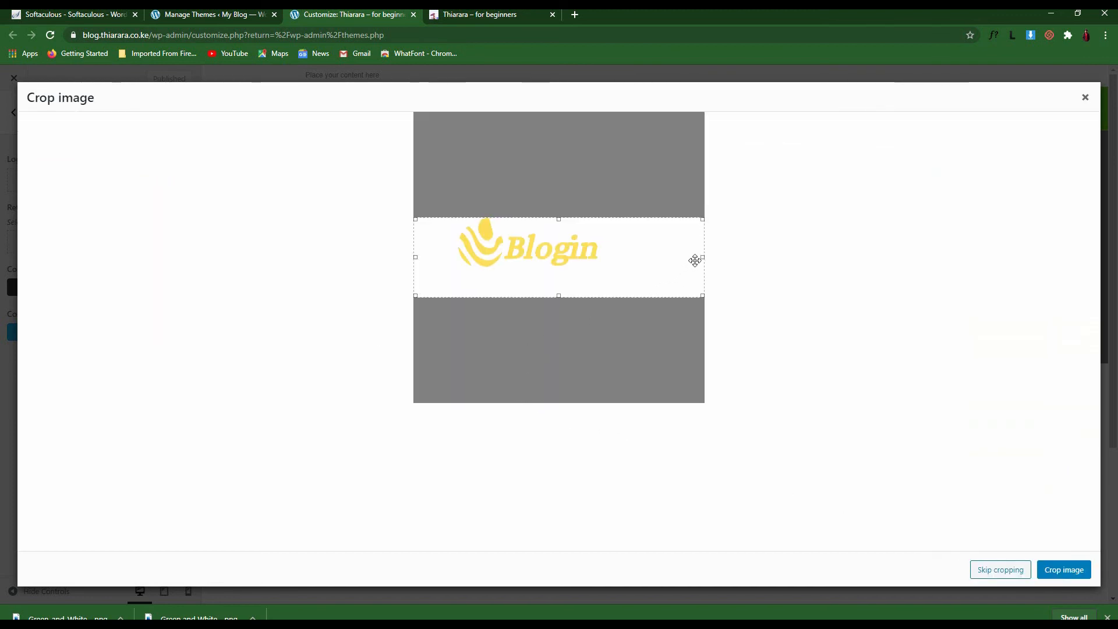
pyautogui.moveTo(703, 256); pyautogui.dragTo(598, 255)
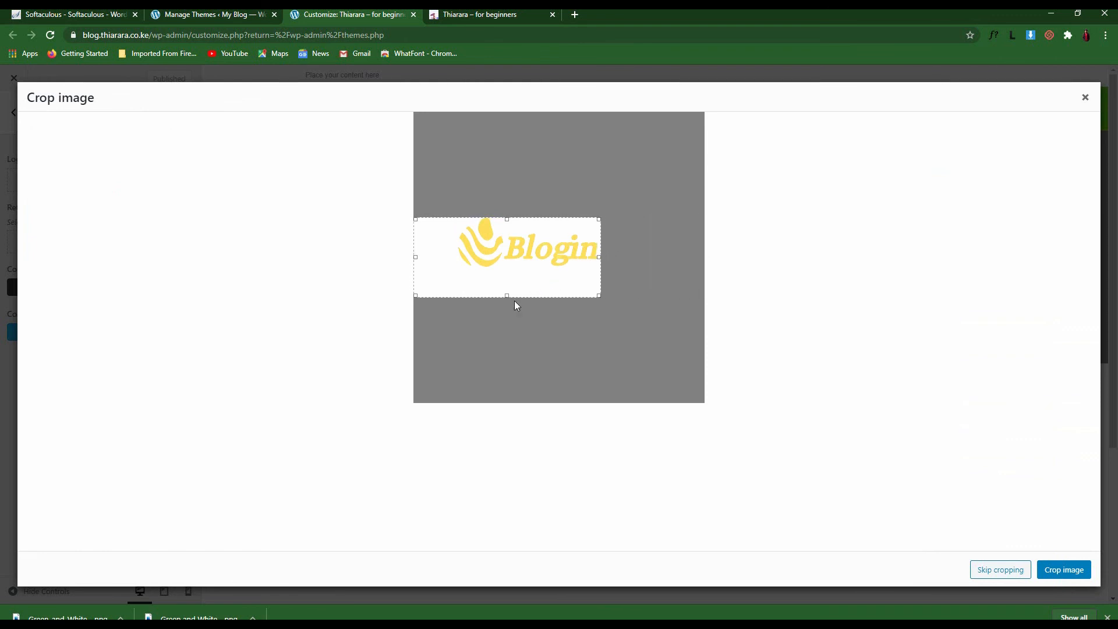
pyautogui.moveTo(504, 295); pyautogui.dragTo(501, 269)
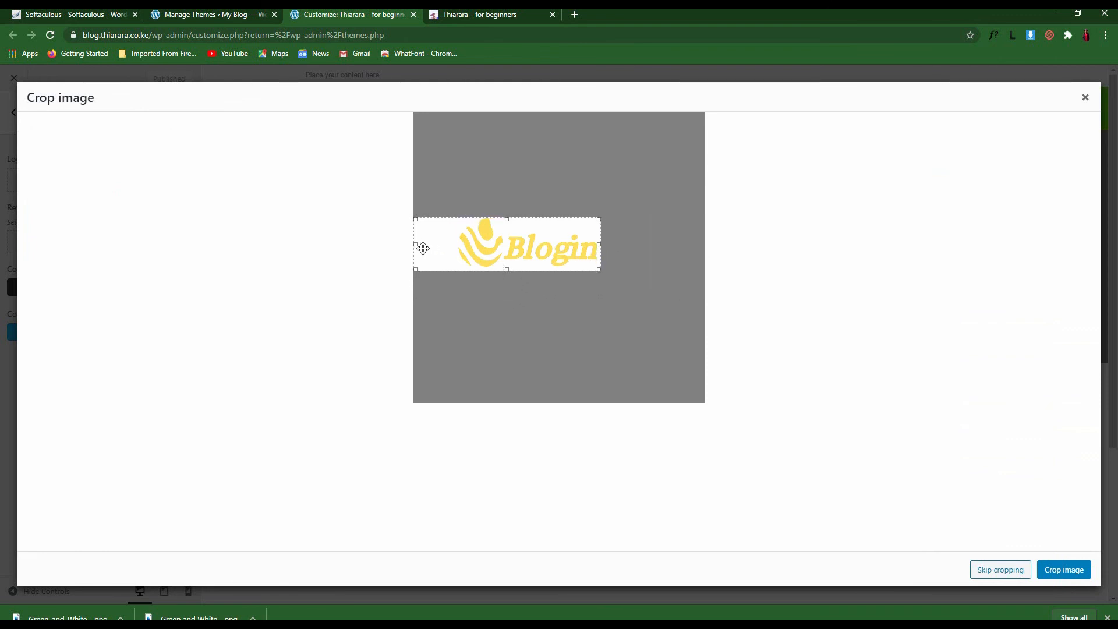
pyautogui.moveTo(415, 244); pyautogui.dragTo(453, 245)
pyautogui.click(1071, 572)
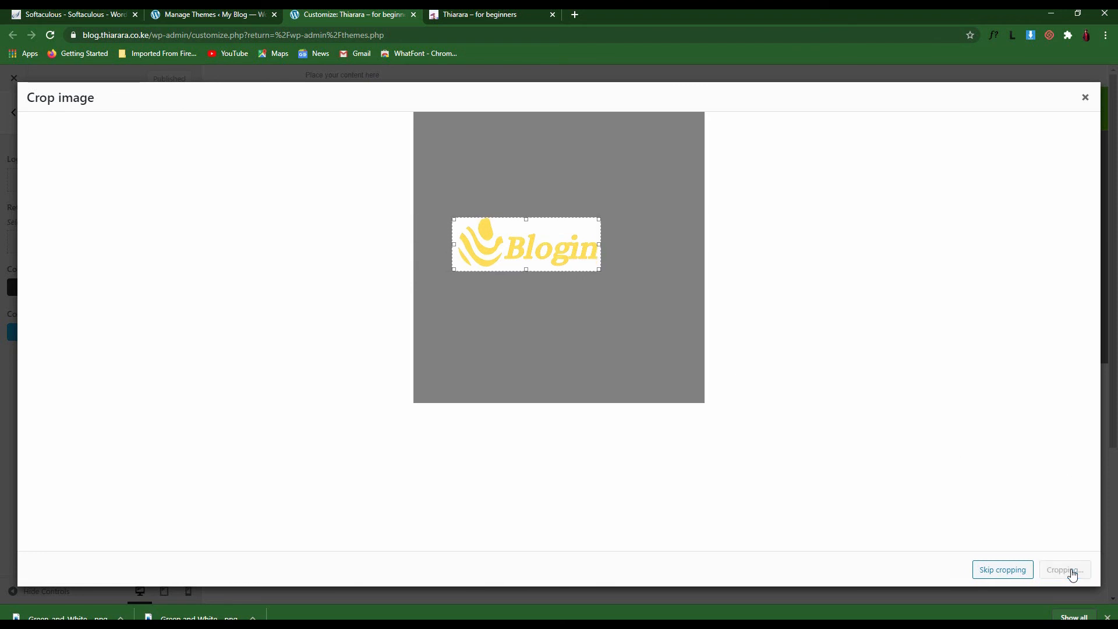
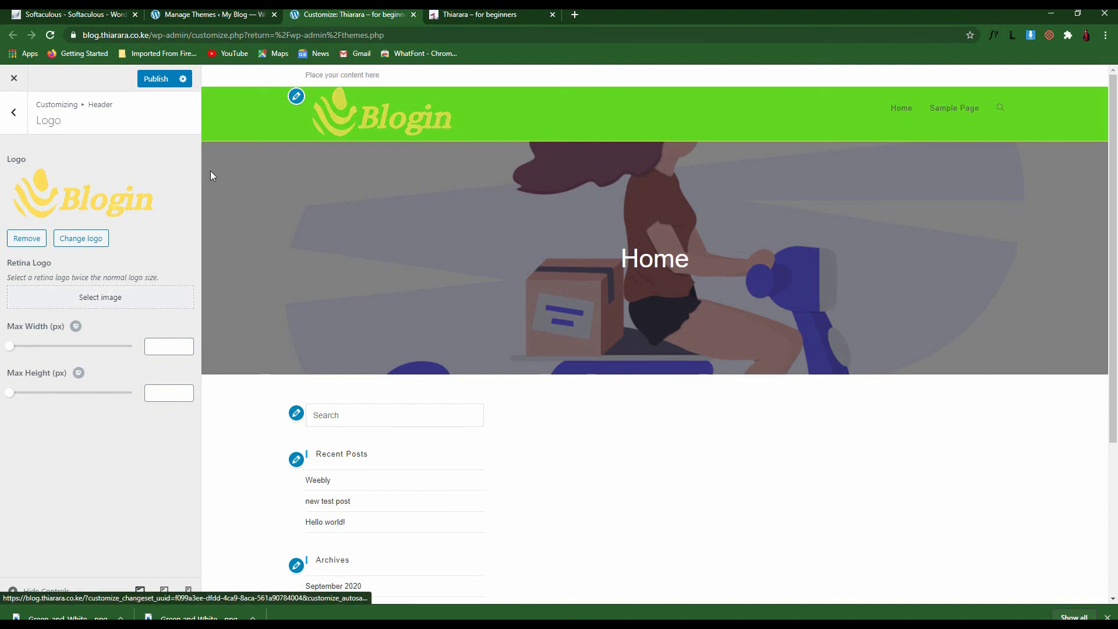
# Resize the header logo to 121 px max width and 100 px max height, and publish
pyautogui.moveTo(10, 352); pyautogui.dragTo(37, 350)
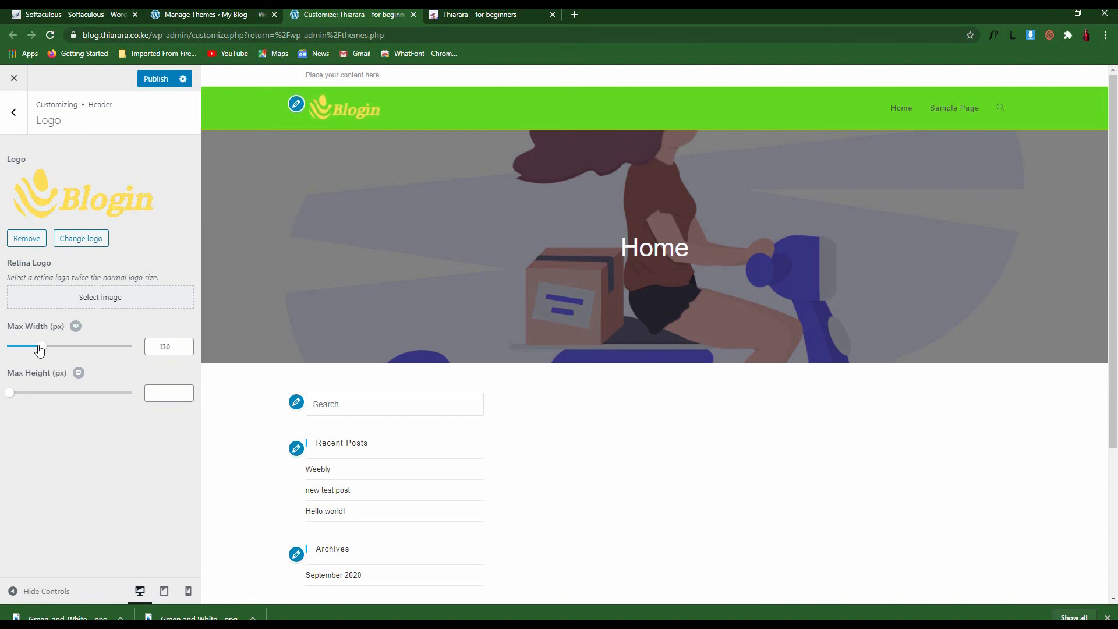
pyautogui.moveTo(13, 396); pyautogui.dragTo(36, 395)
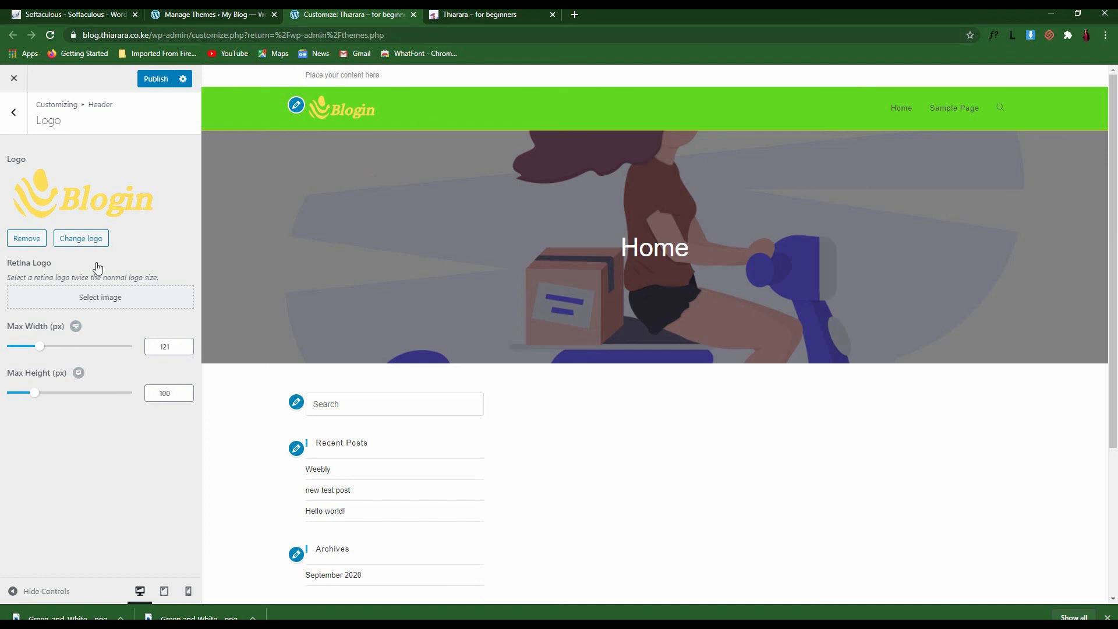
pyautogui.click(155, 80)
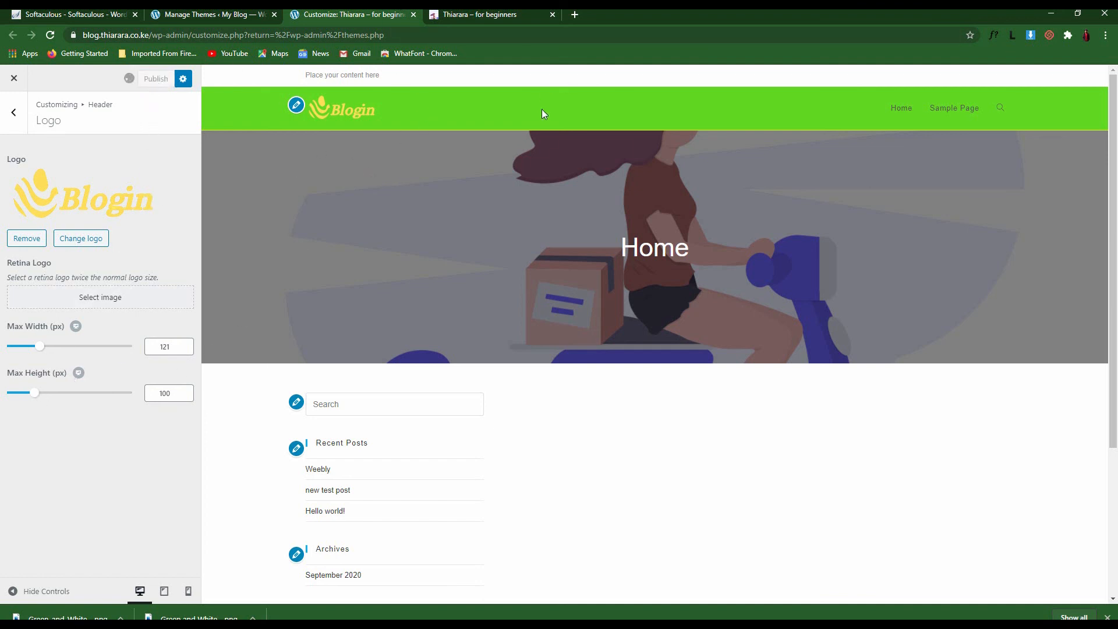
pyautogui.click(14, 113)
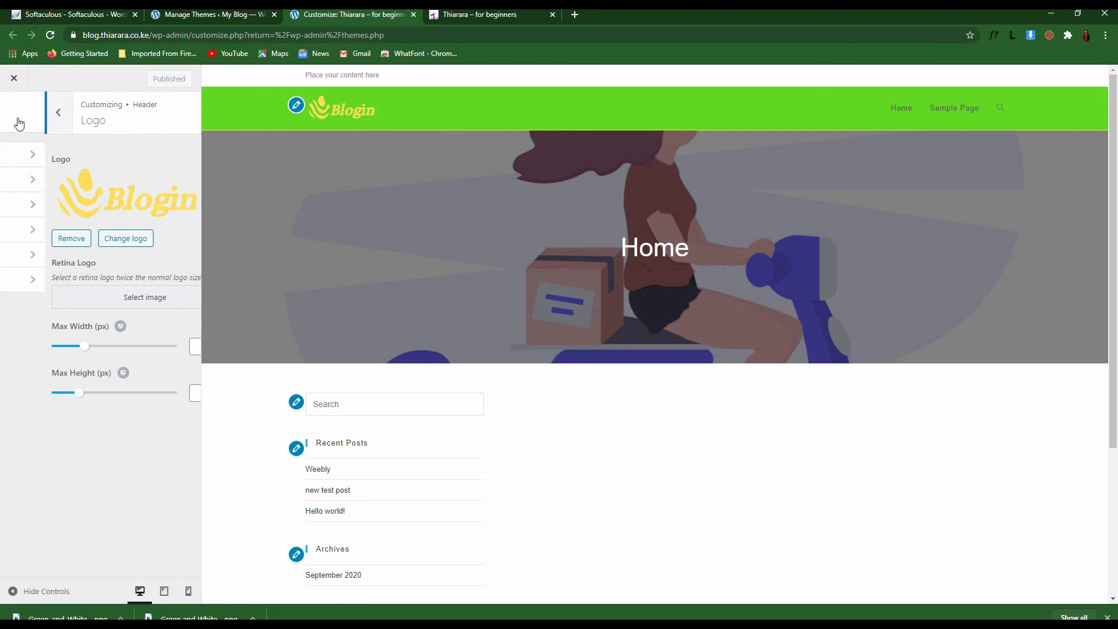
# Open the header Menu settings and look through the Select Template choices
pyautogui.click(52, 236)
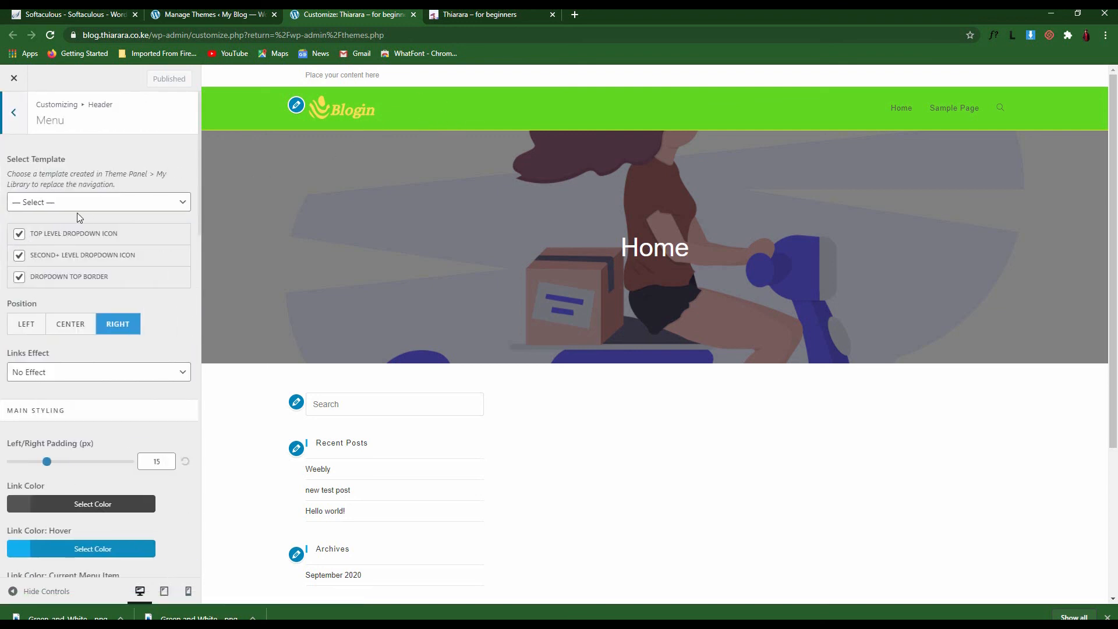
pyautogui.click(108, 209)
pyautogui.click(128, 210)
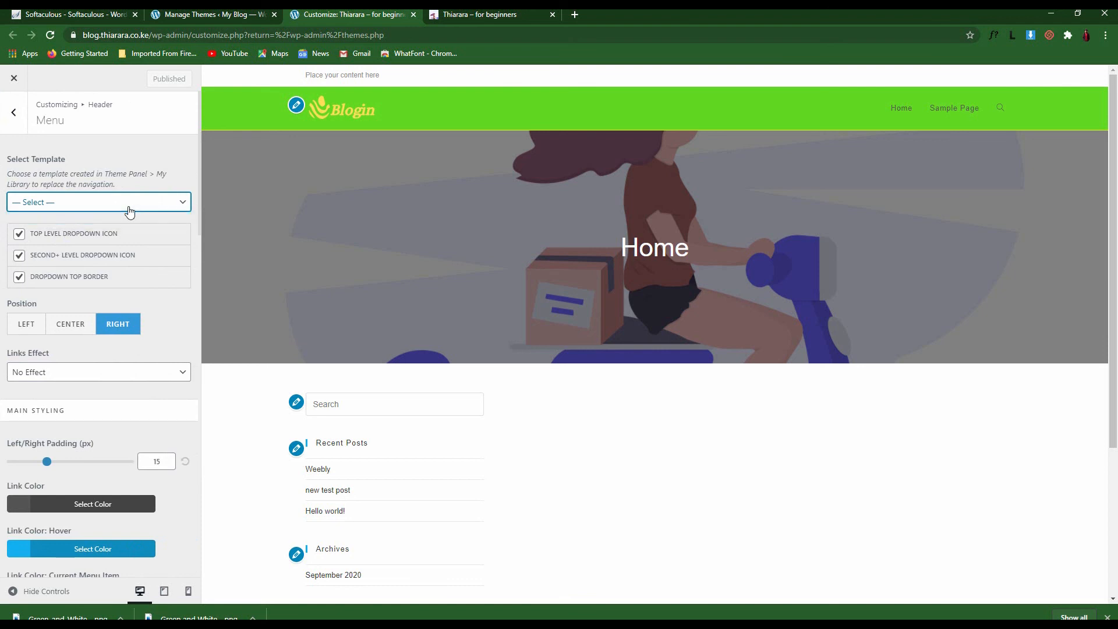
pyautogui.click(129, 209)
pyautogui.click(129, 212)
pyautogui.scroll(-7, 117, 245)
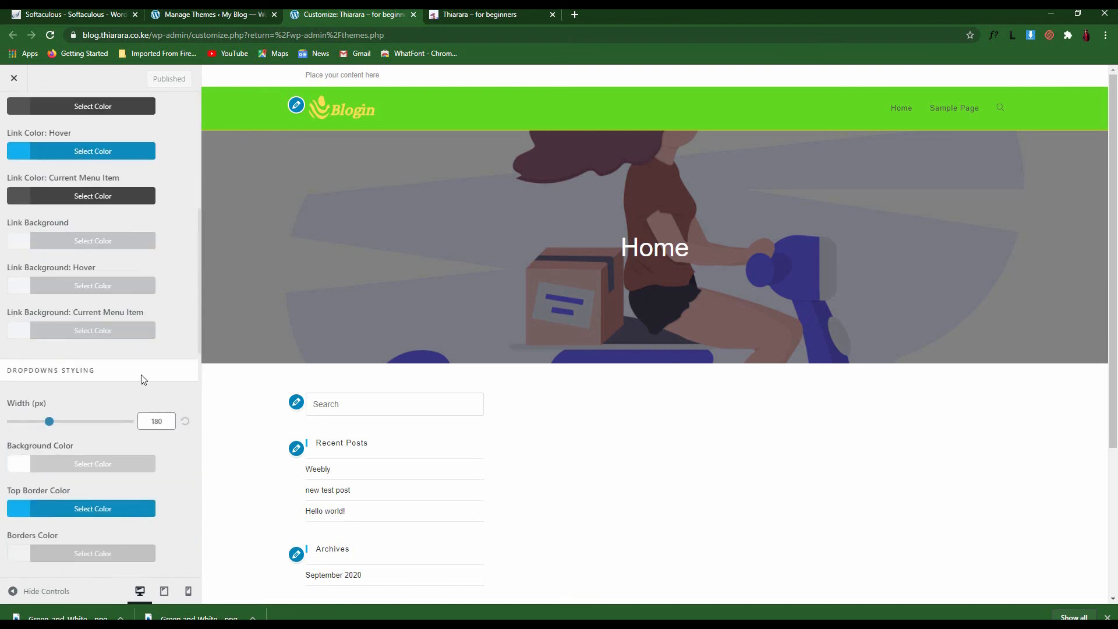
pyautogui.scroll(7, 84, 224)
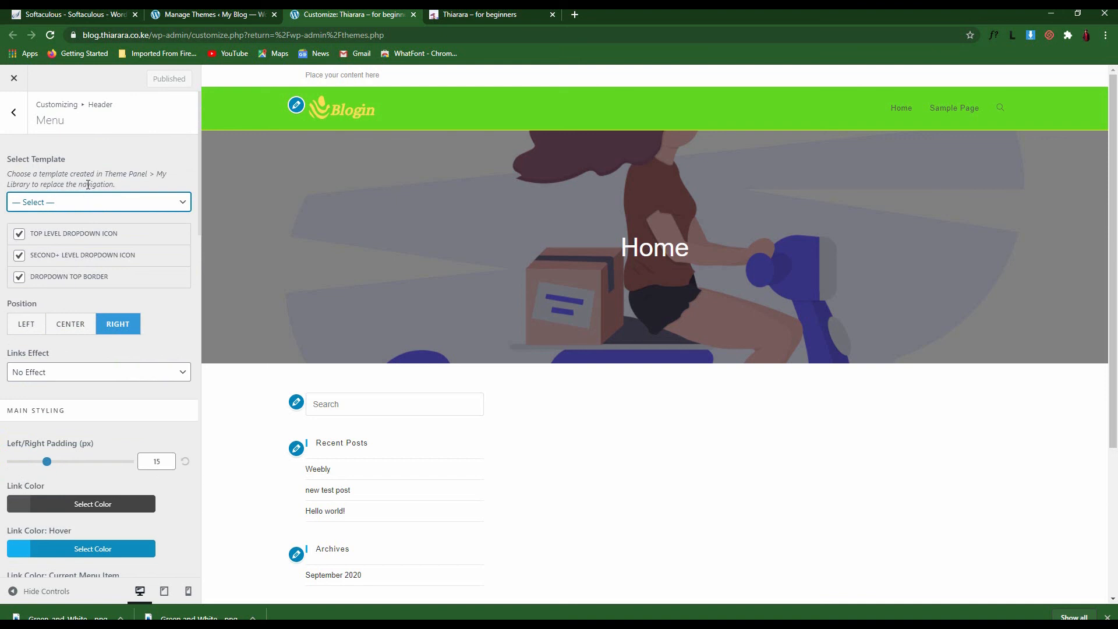
# Recheck the menu template choices, then move to the header's Social Menu settings
pyautogui.click(111, 203)
pyautogui.click(142, 205)
pyautogui.scroll(-8, 142, 402)
pyautogui.scroll(8, 144, 385)
pyautogui.scroll(-2, 144, 381)
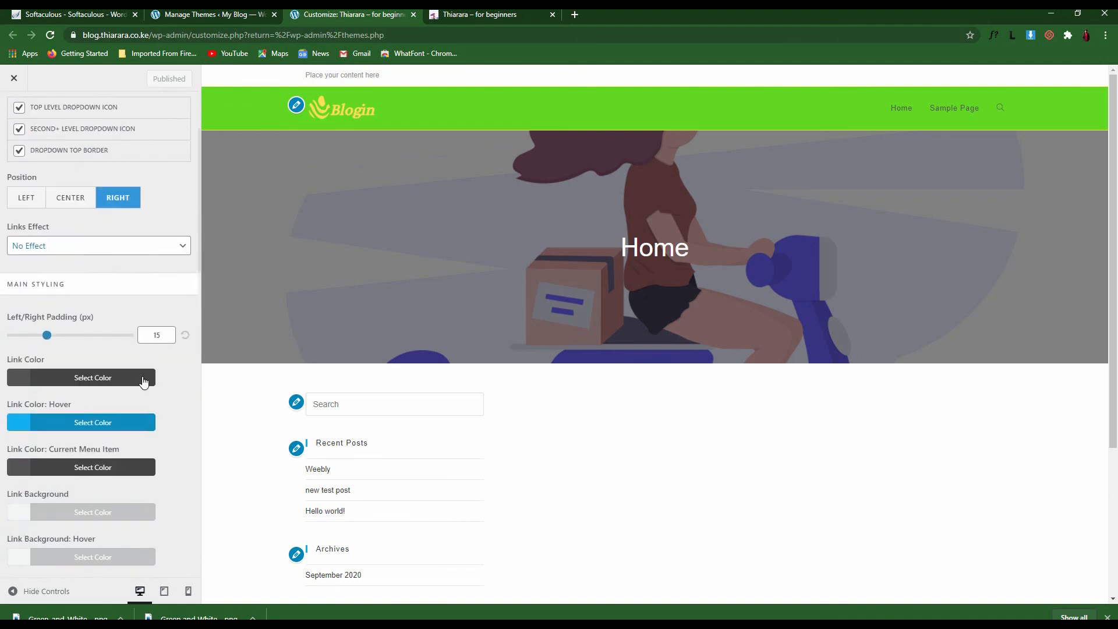
pyautogui.scroll(2, 144, 382)
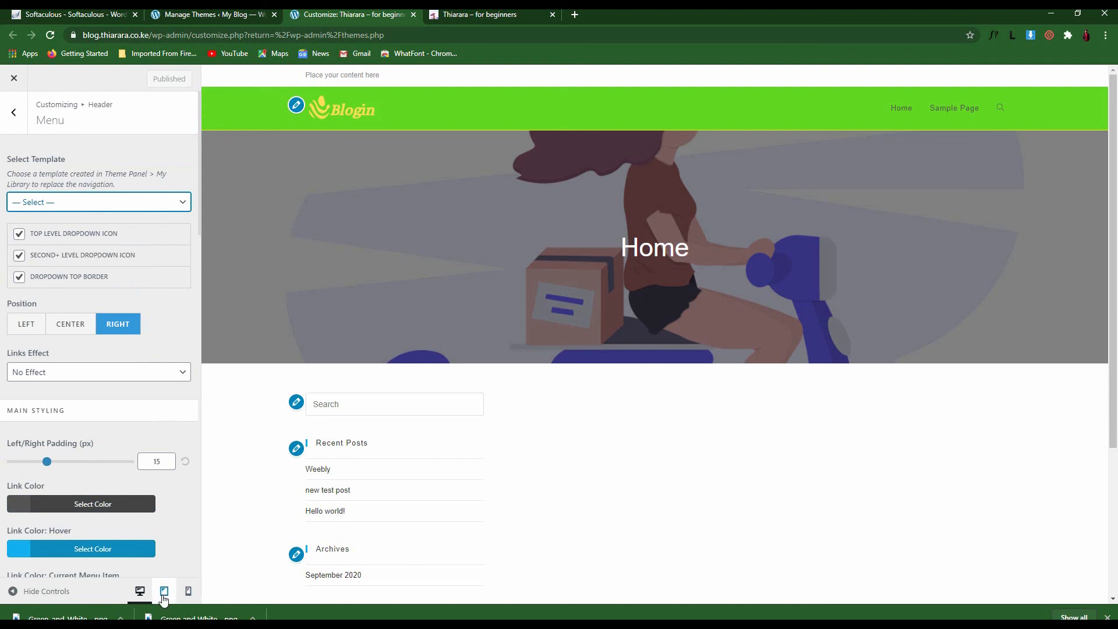
pyautogui.click(13, 113)
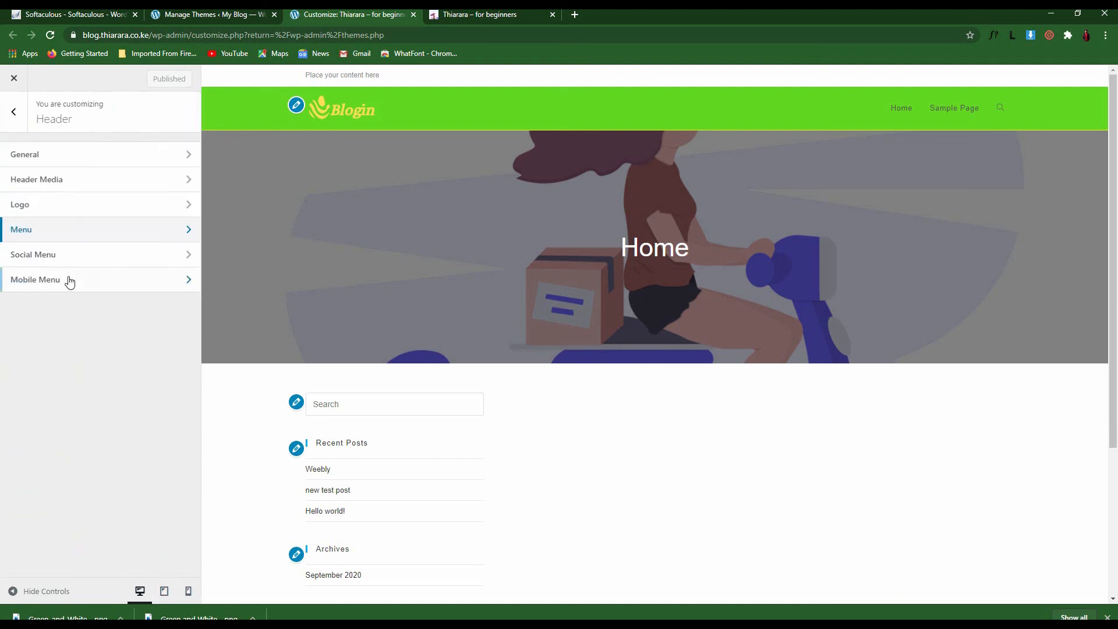
pyautogui.click(68, 253)
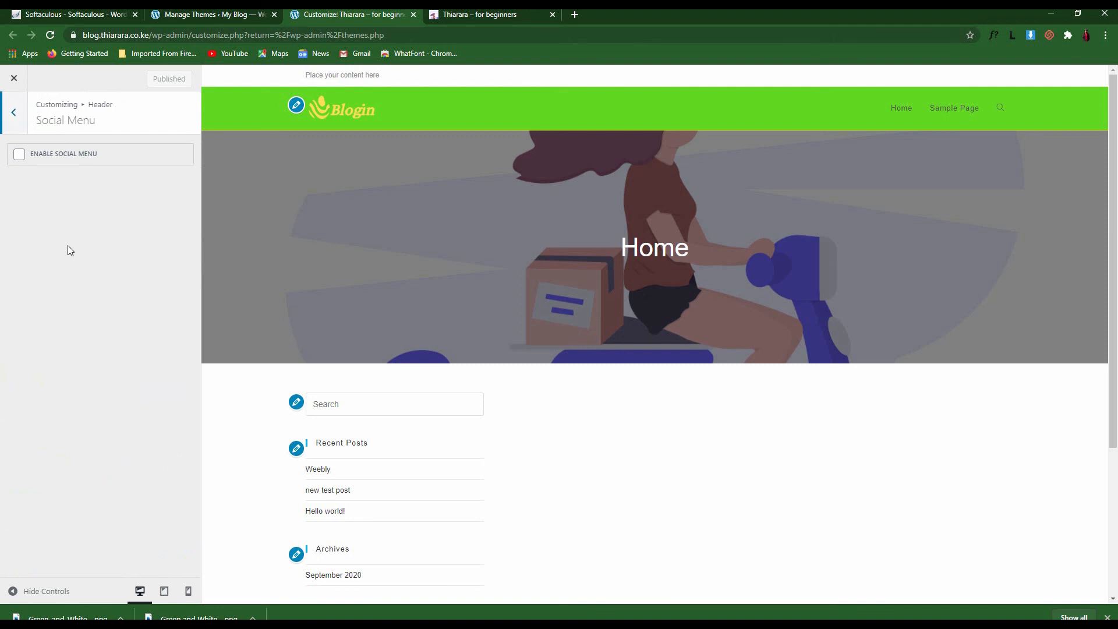
# Enable the header social menu with Colored link style, opening links in a New Window
pyautogui.click(19, 154)
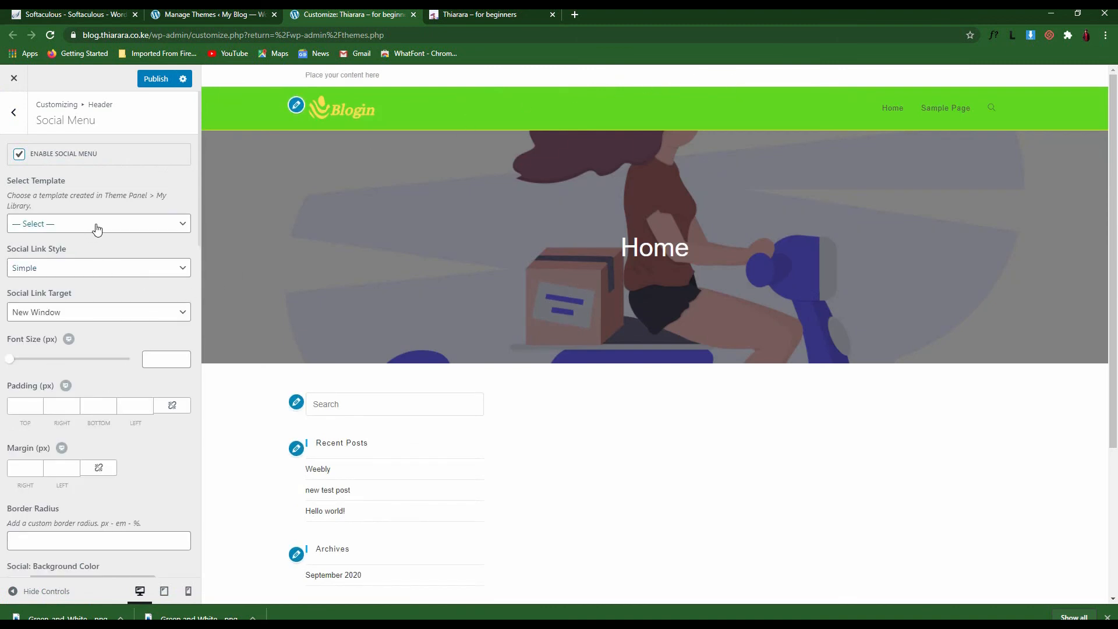
pyautogui.click(96, 227)
pyautogui.click(97, 227)
pyautogui.click(96, 267)
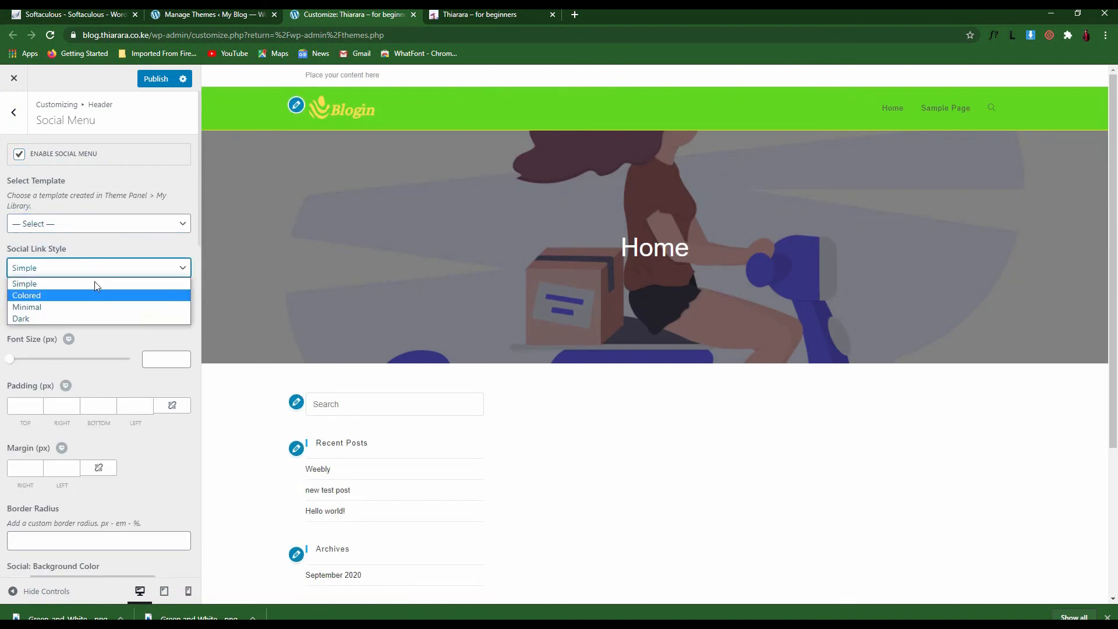
pyautogui.click(91, 296)
pyautogui.click(88, 313)
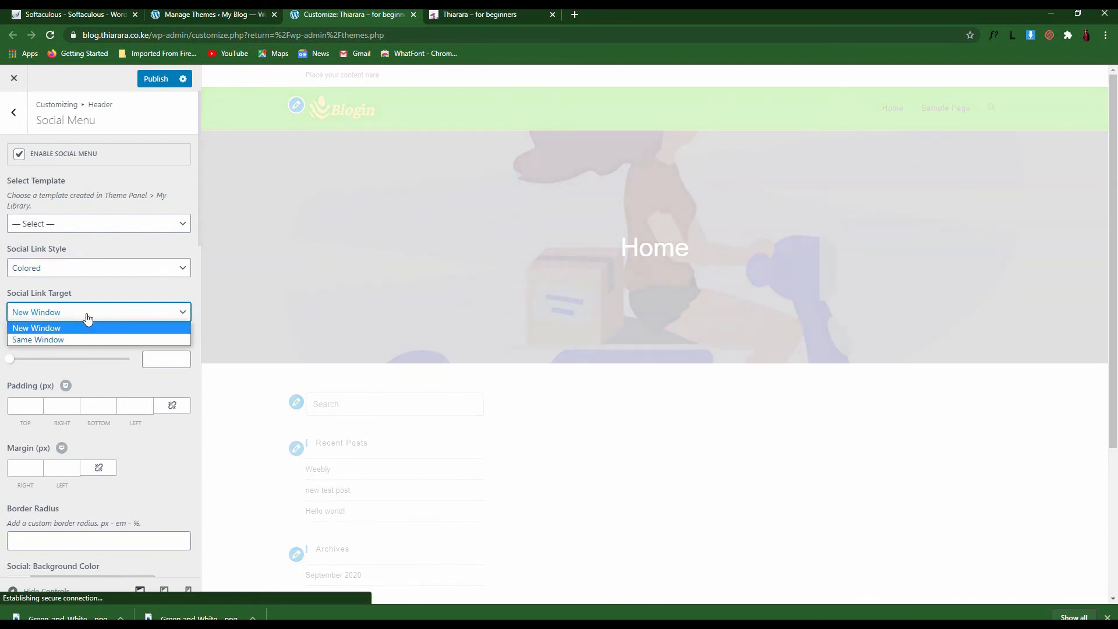
pyautogui.click(92, 323)
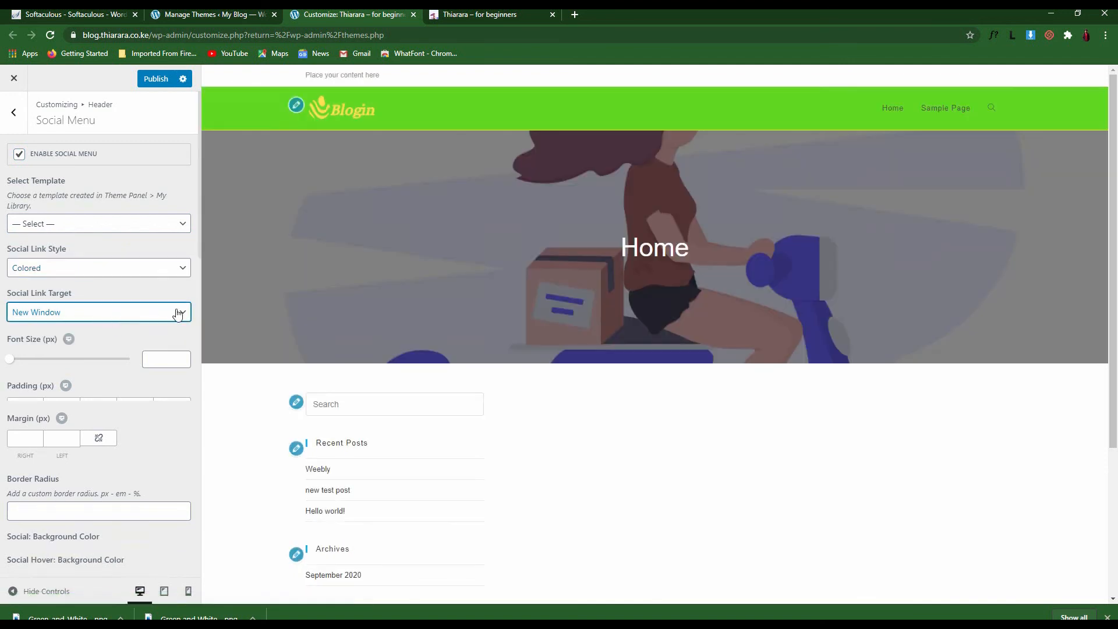
# Enter the Facebook profile handle and publish the social menu settings
pyautogui.scroll(-15, 87, 449)
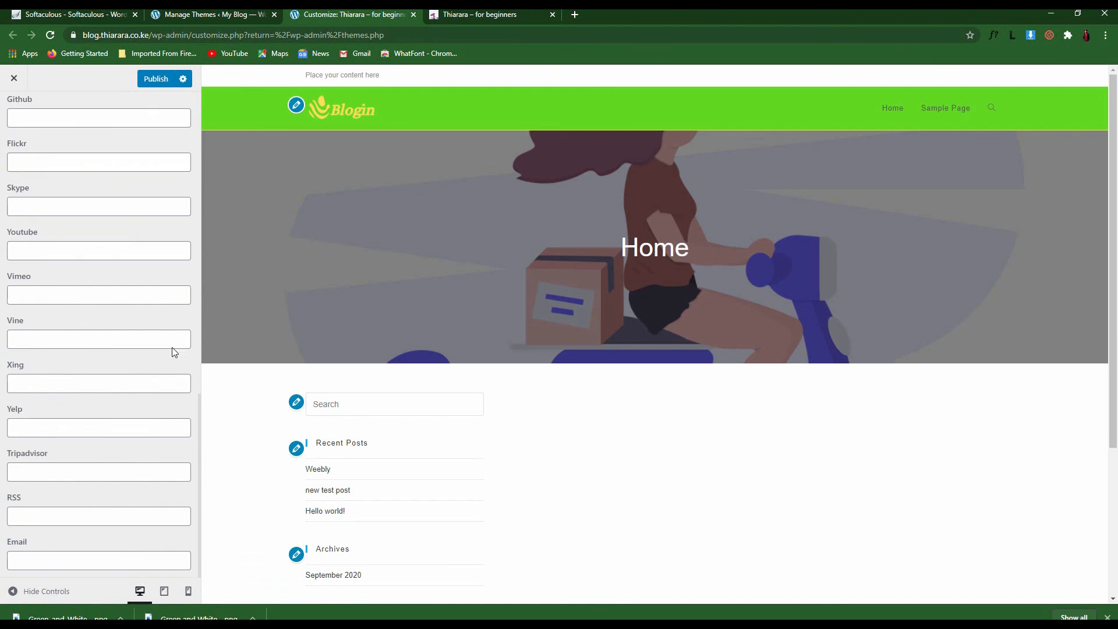
pyautogui.scroll(15, 125, 323)
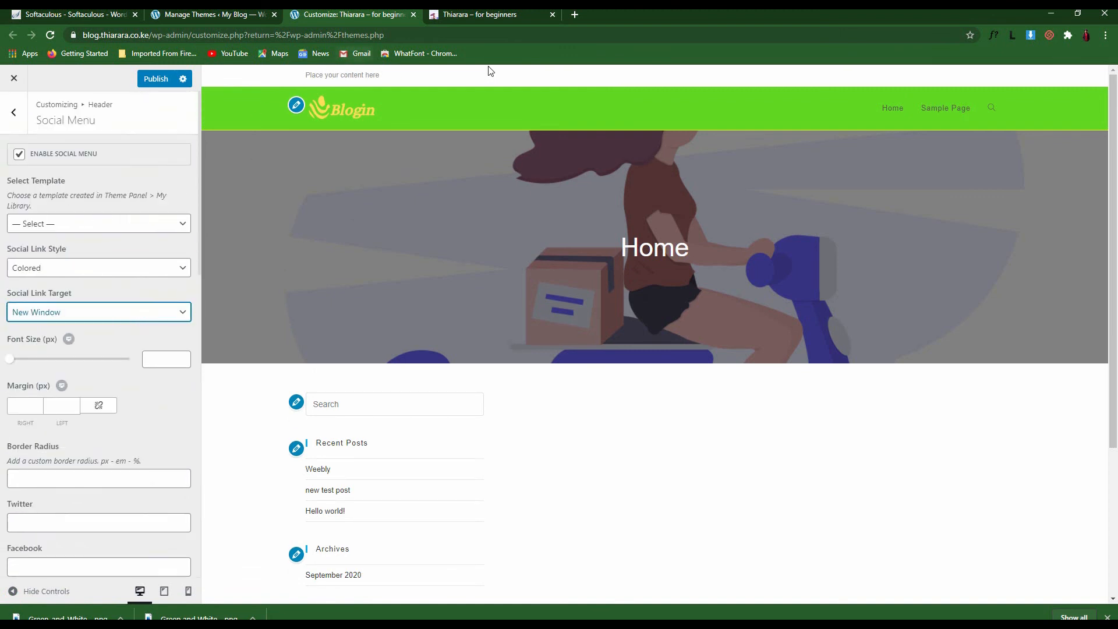
pyautogui.click(41, 563)
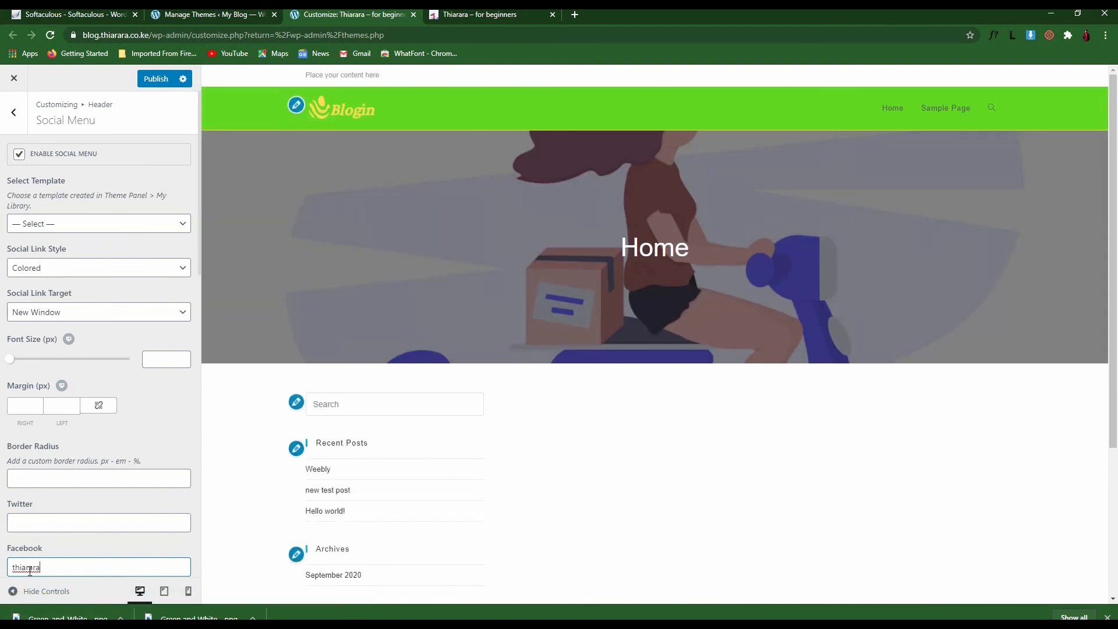
pyautogui.moveTo(51, 569); pyautogui.dragTo(9, 568)
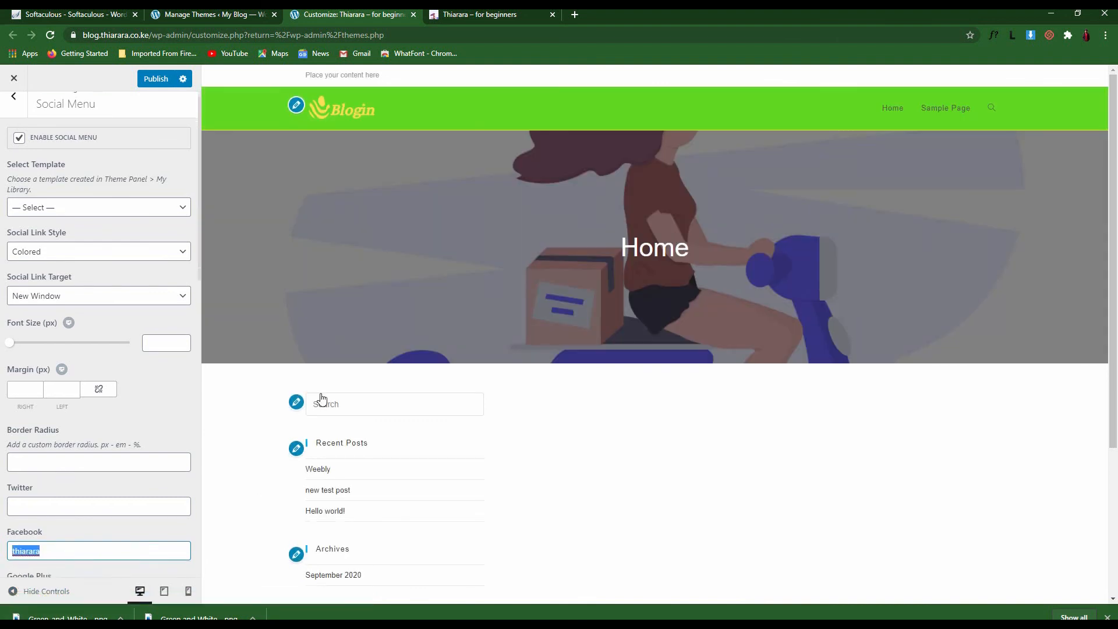
pyautogui.scroll(-3, 340, 418)
pyautogui.scroll(3, 340, 432)
pyautogui.scroll(1, 155, 224)
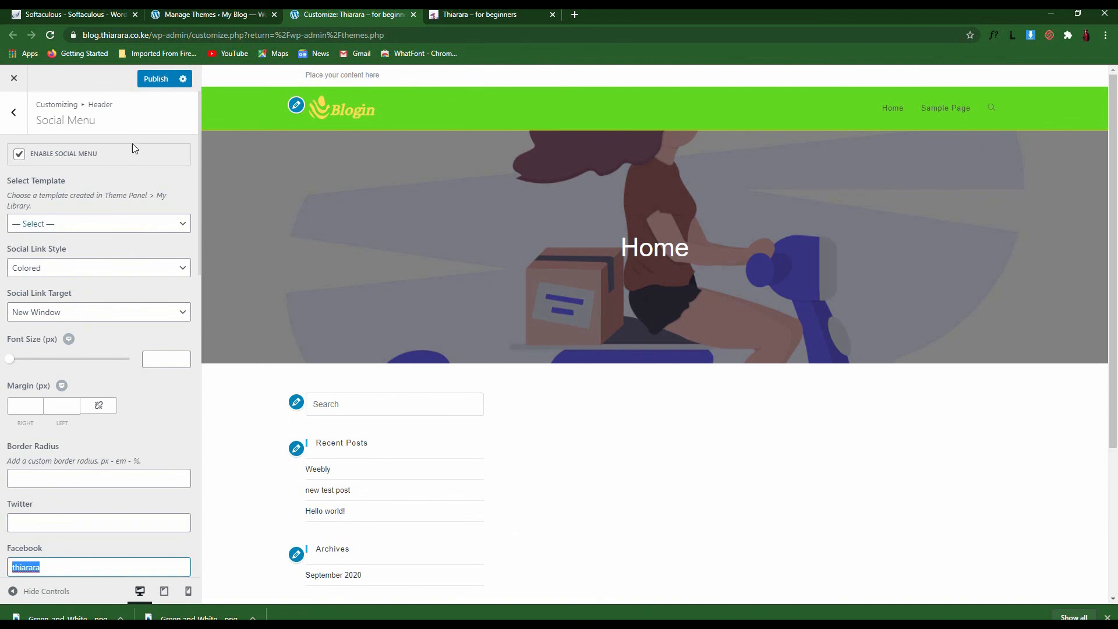
pyautogui.click(153, 80)
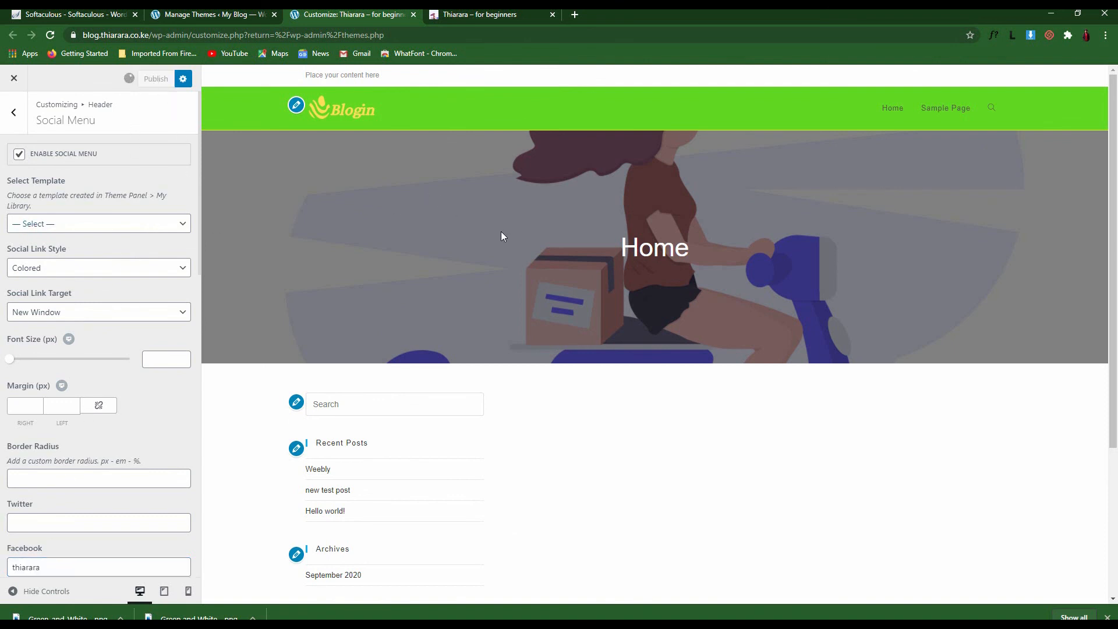
# Look at the header's Mobile Menu settings, then return to the main Customizer sections
pyautogui.click(14, 112)
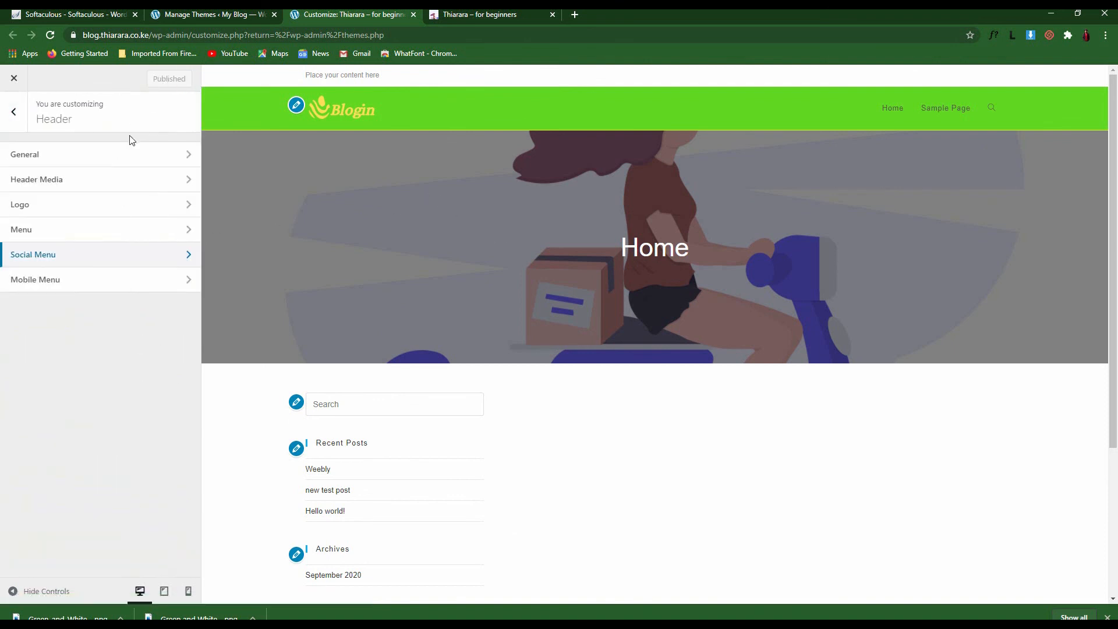
pyautogui.click(83, 288)
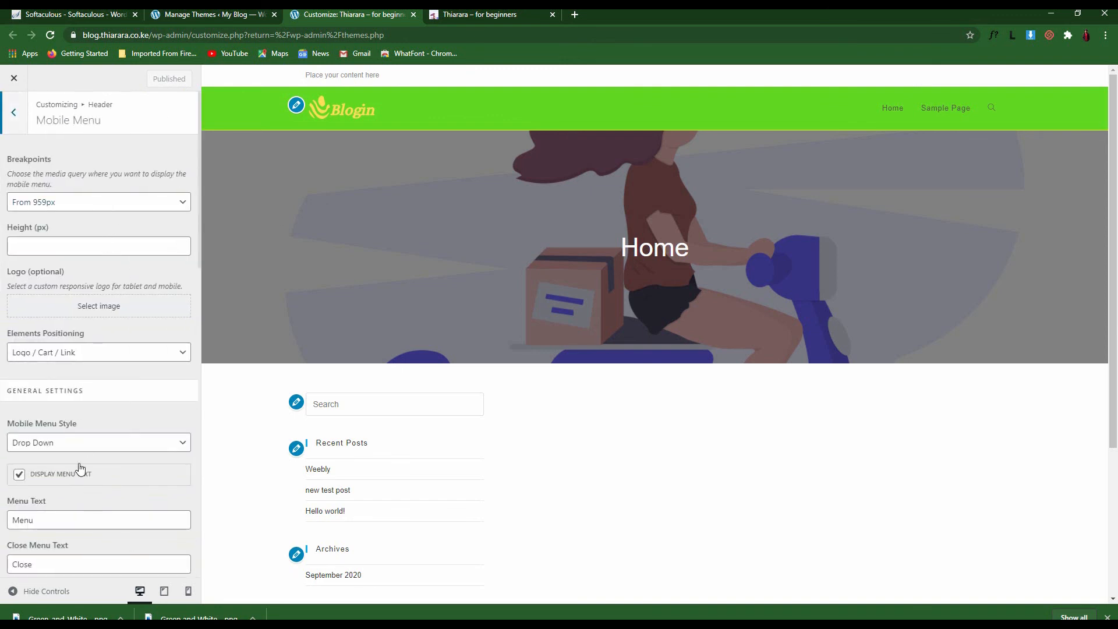
pyautogui.moveTo(20, 142); pyautogui.dragTo(20, 127)
pyautogui.click(19, 119)
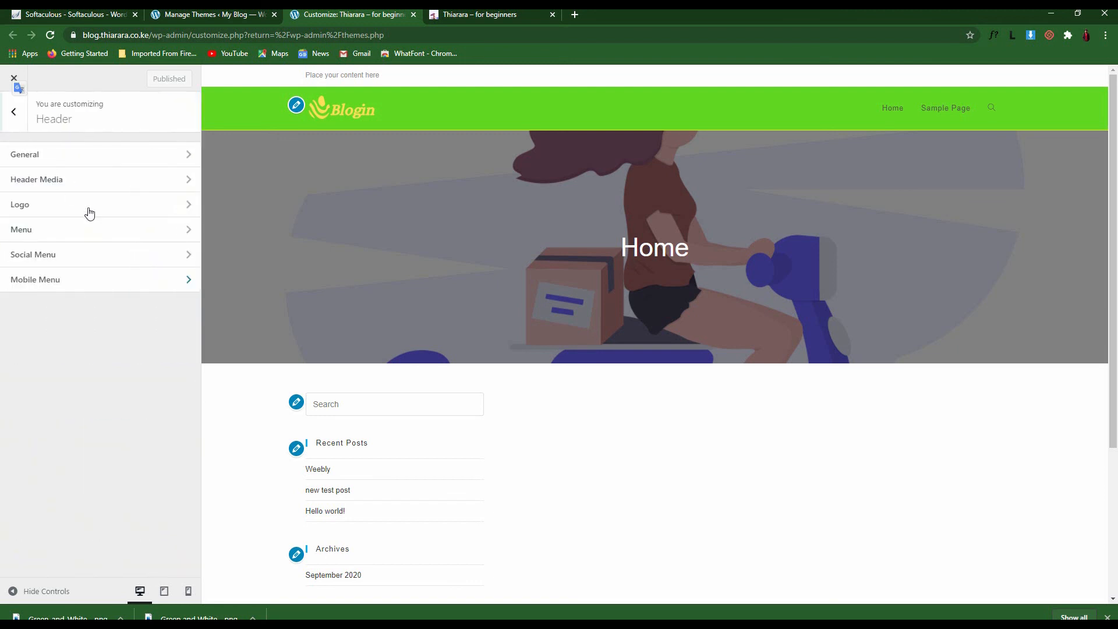
pyautogui.click(14, 111)
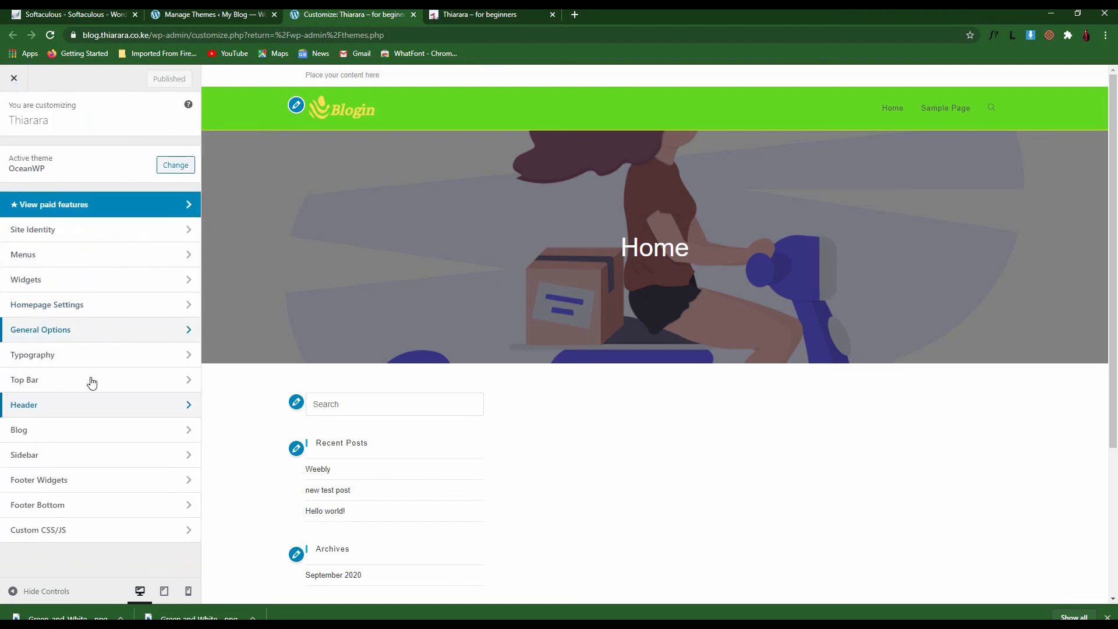
# Inspect the Top Bar's General options, then return to the main Customizer sections
pyautogui.click(81, 385)
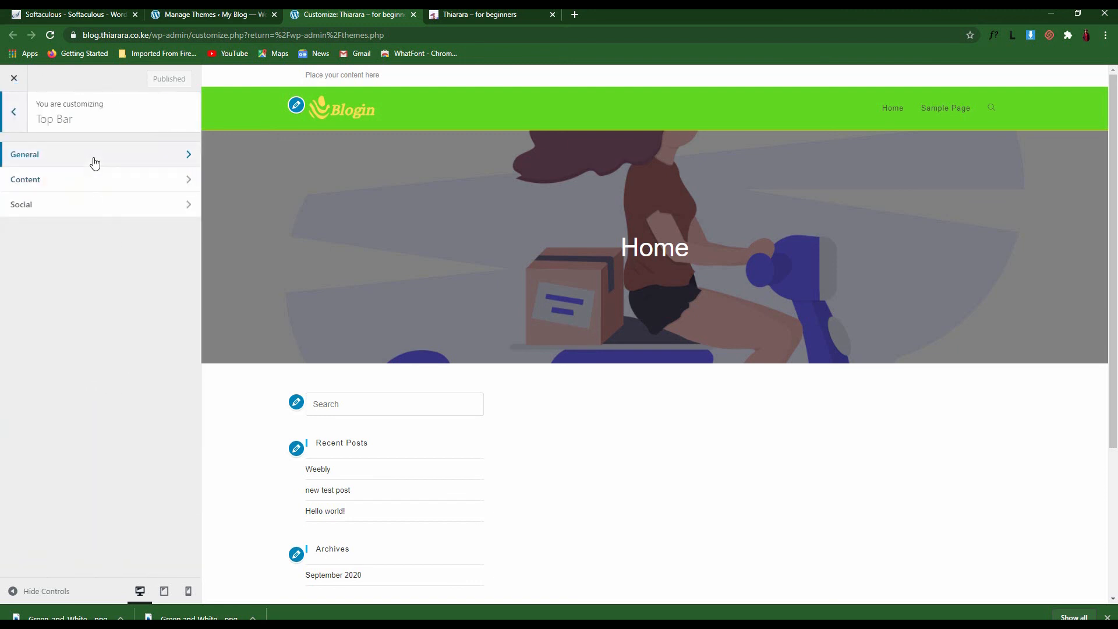
pyautogui.click(96, 162)
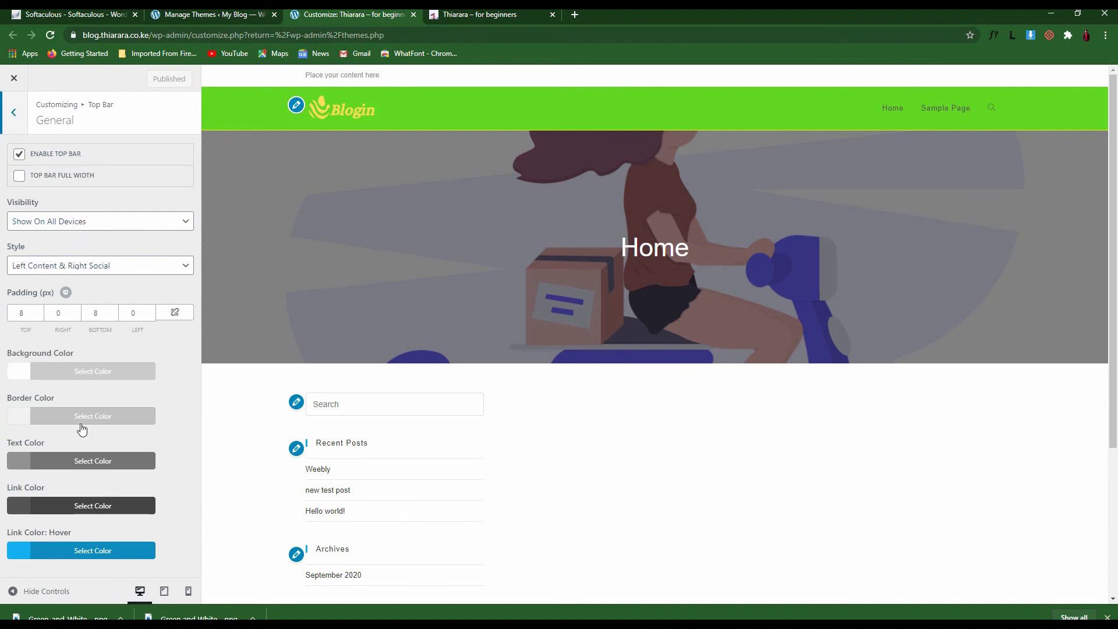
pyautogui.click(15, 113)
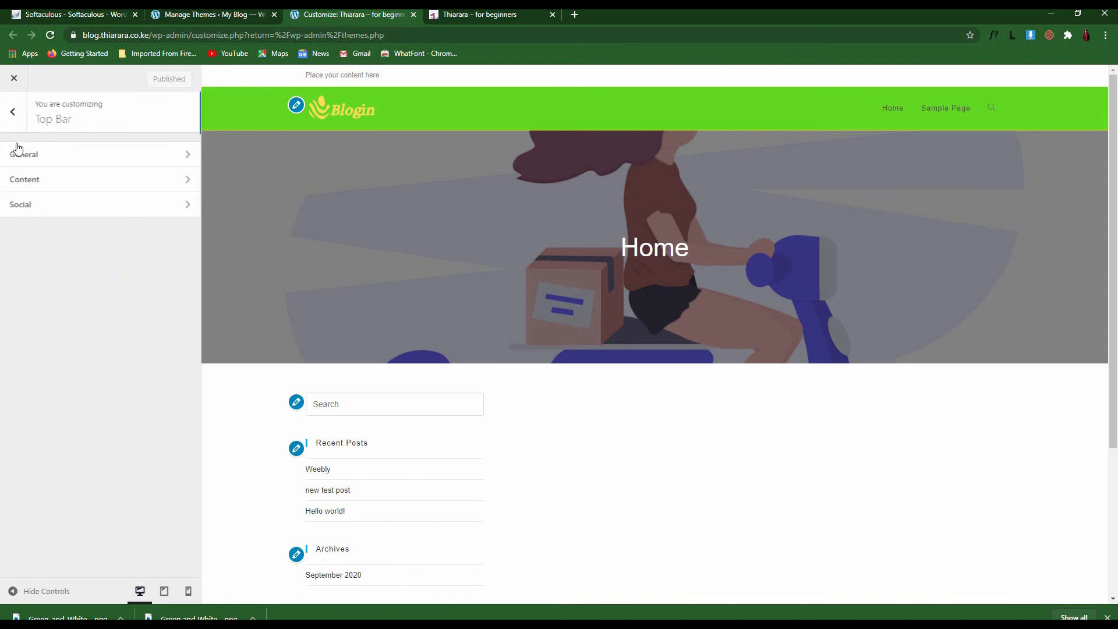
pyautogui.click(14, 113)
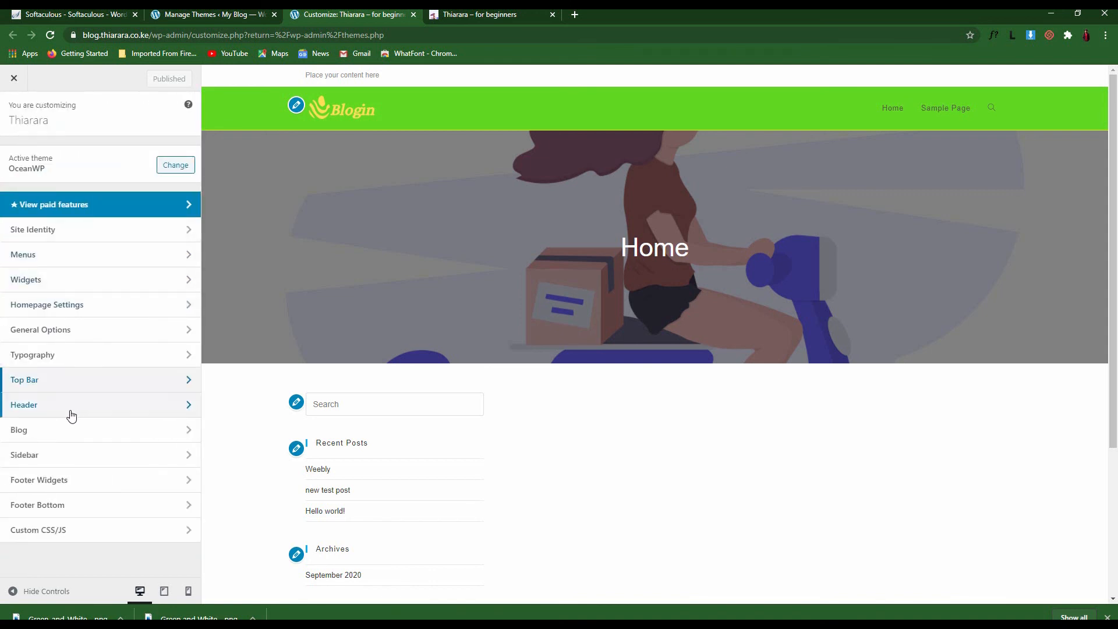
# Review the Blog Entries settings with their Right Sidebar layout, then go back
pyautogui.click(35, 435)
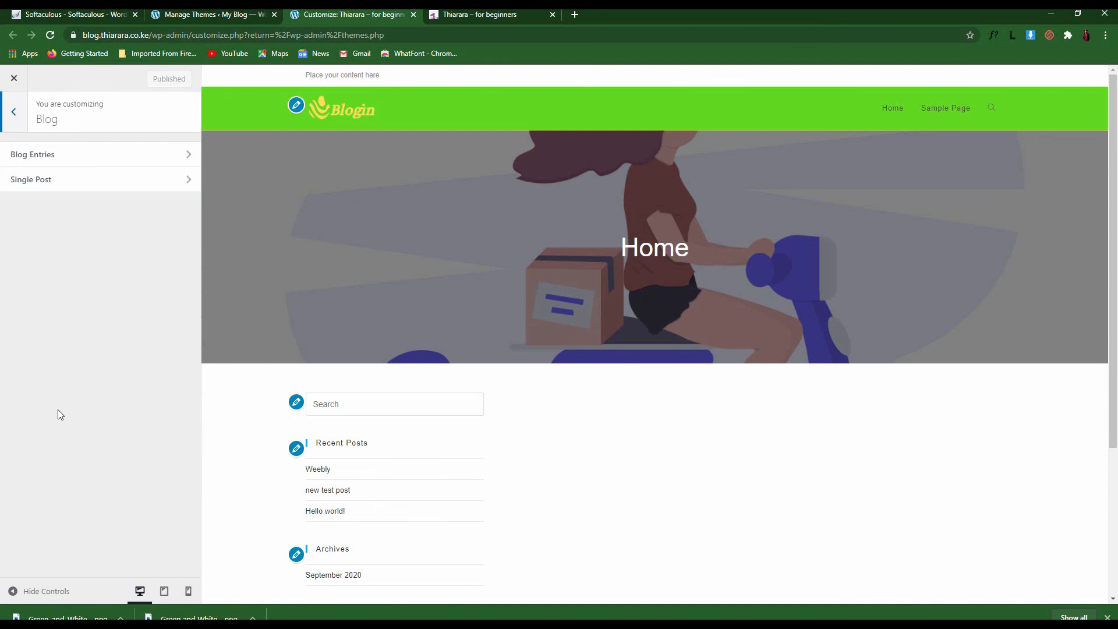
pyautogui.click(75, 157)
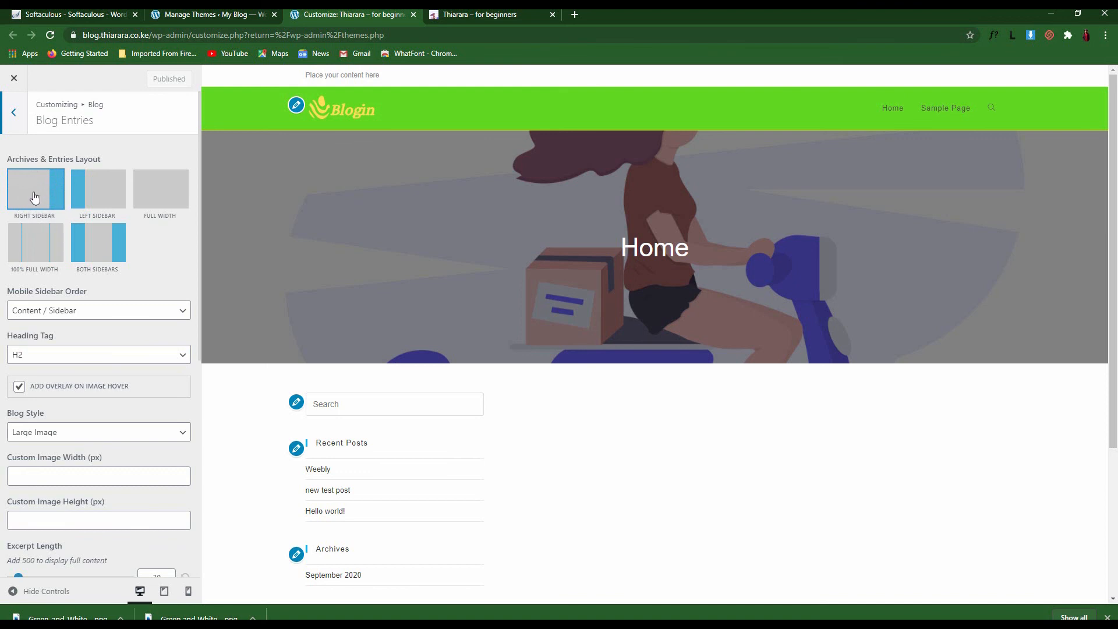
pyautogui.click(14, 117)
pyautogui.click(14, 115)
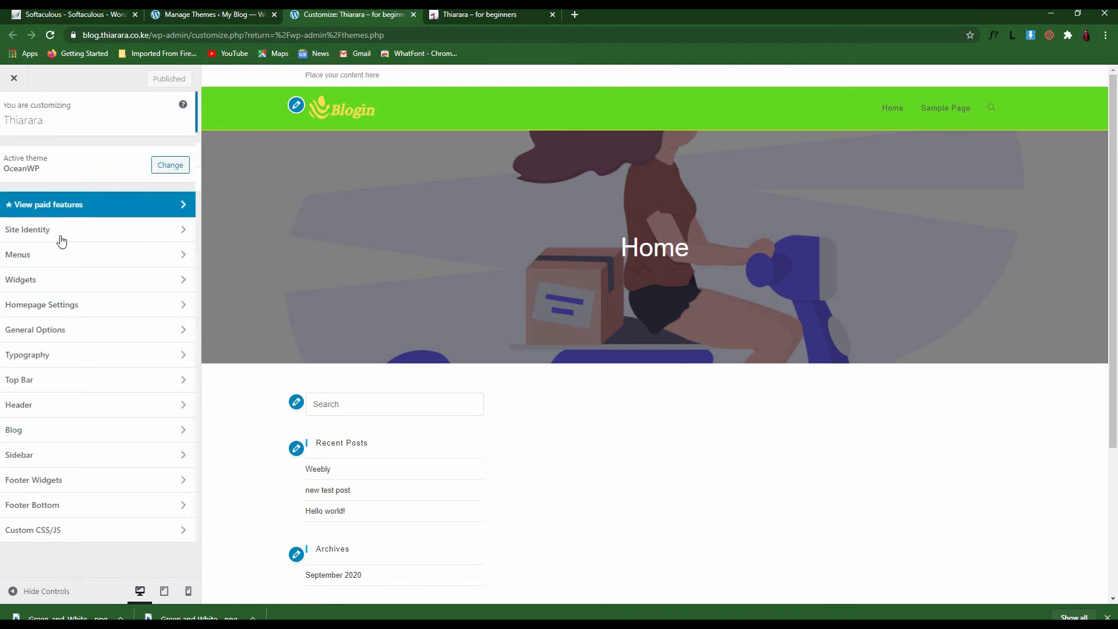
# Open the Sidebar settings and try dark grey, then near-black sidebar backgrounds
pyautogui.click(81, 462)
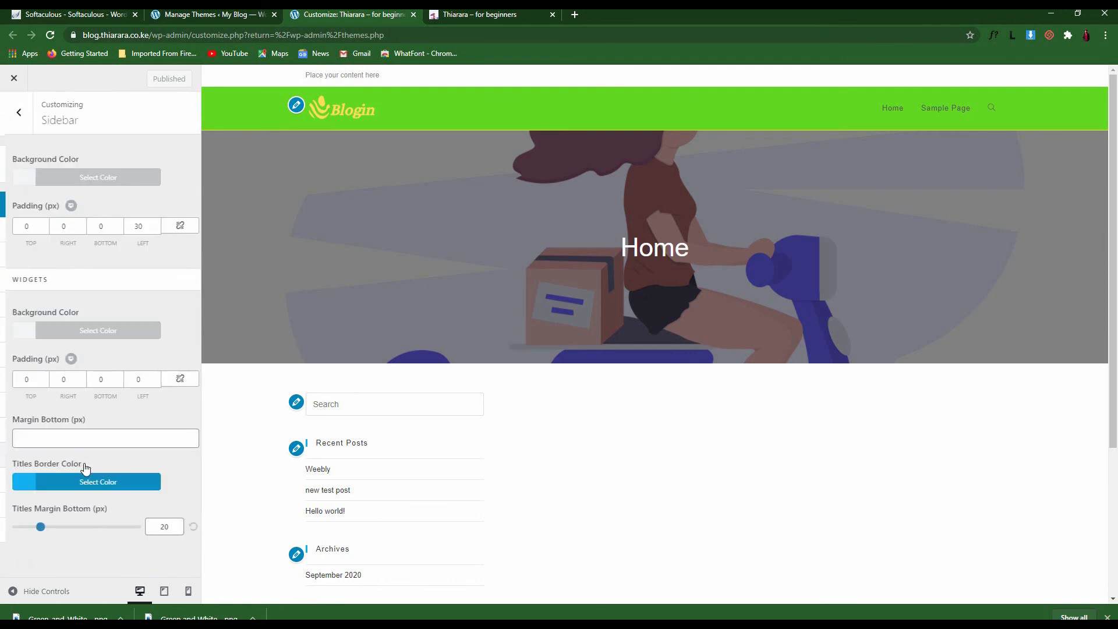
pyautogui.scroll(-4, 391, 488)
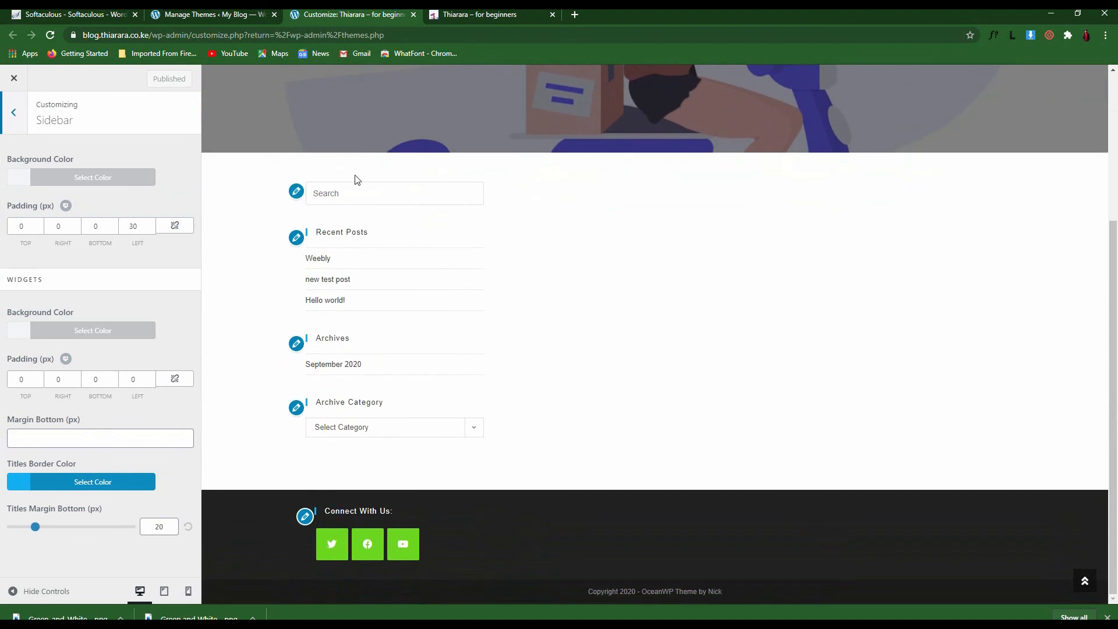
pyautogui.click(18, 182)
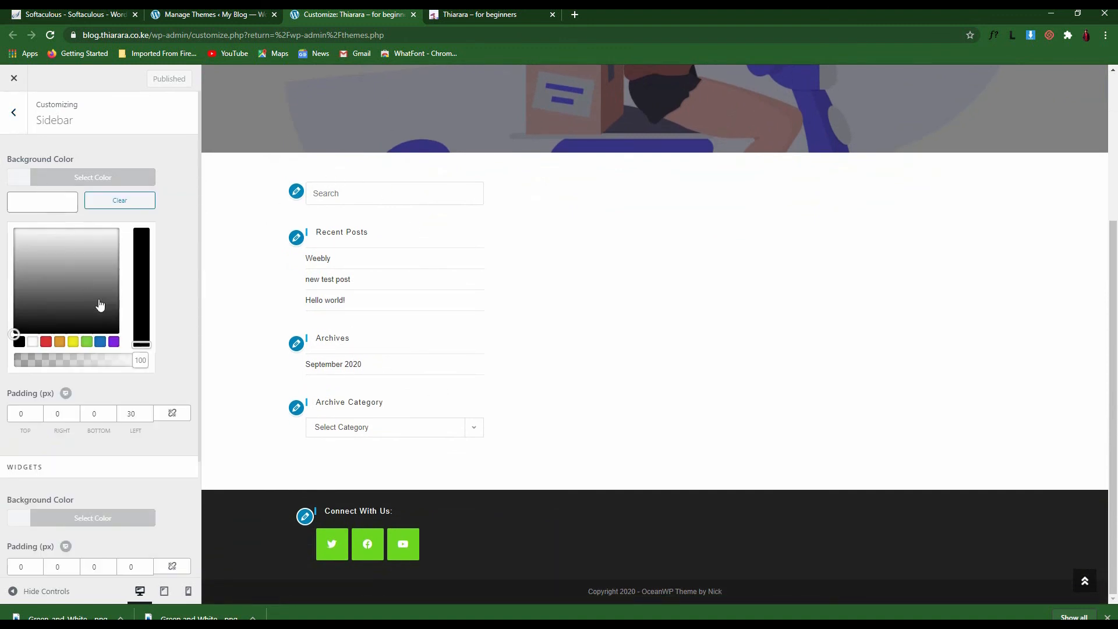
pyautogui.click(20, 309)
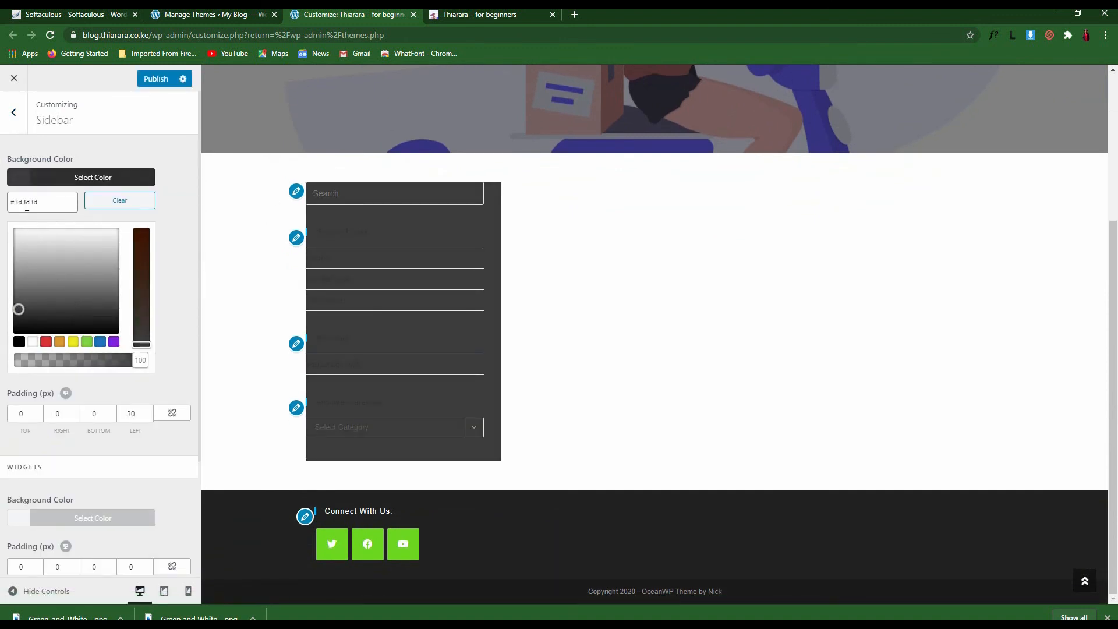
pyautogui.click(21, 329)
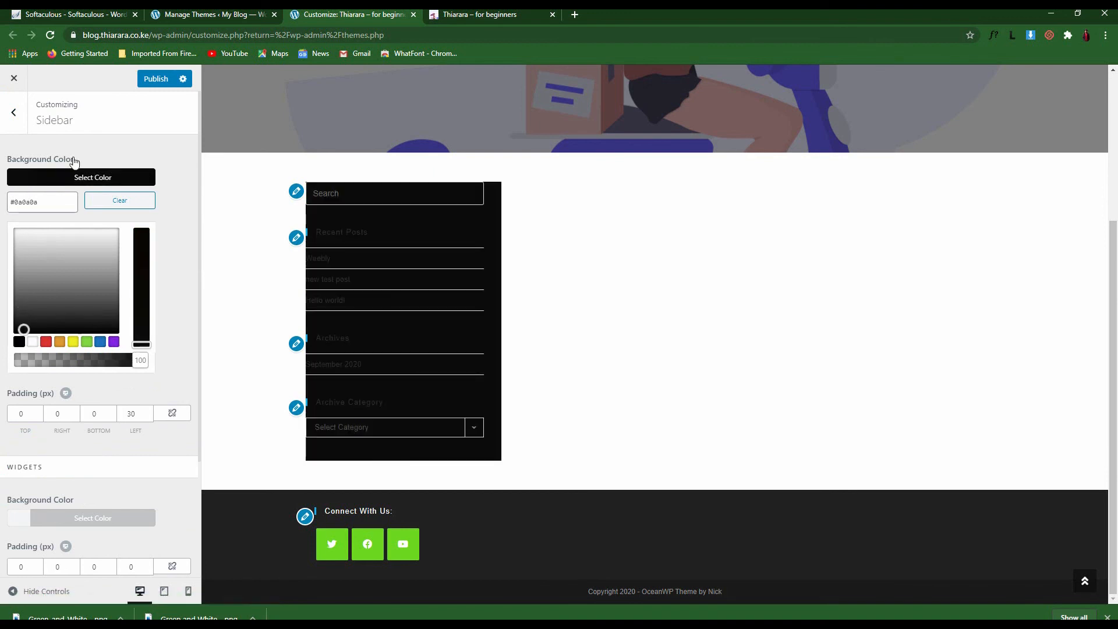
pyautogui.click(73, 178)
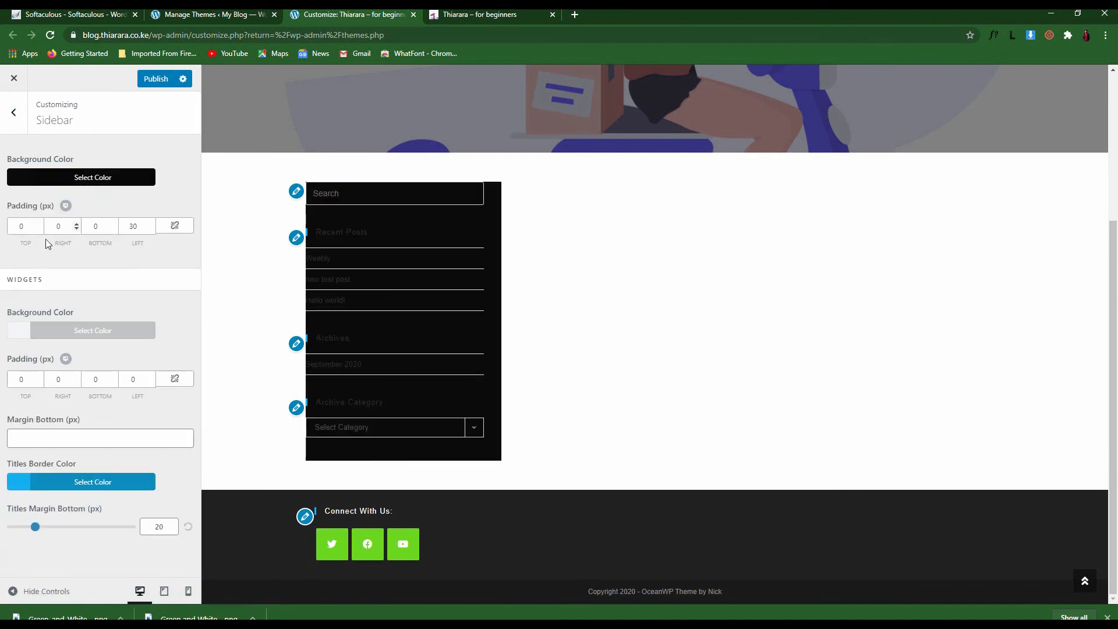
# Set the widgets background to #ffffff and lighten the sidebar background back to #f7f7f7
pyautogui.click(21, 333)
pyautogui.moveTo(44, 446)
pyautogui.mouseDown()
pyautogui.moveTo(24, 379)
pyautogui.moveTo(96, 382)
pyautogui.mouseUp()
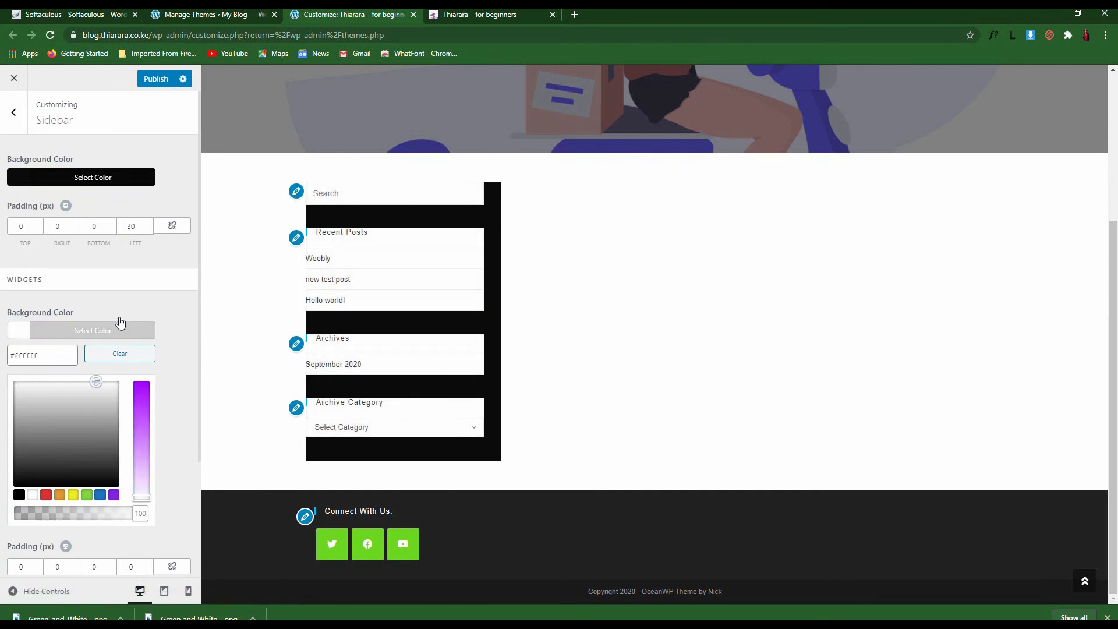
pyautogui.click(74, 183)
pyautogui.moveTo(17, 238); pyautogui.dragTo(6, 226)
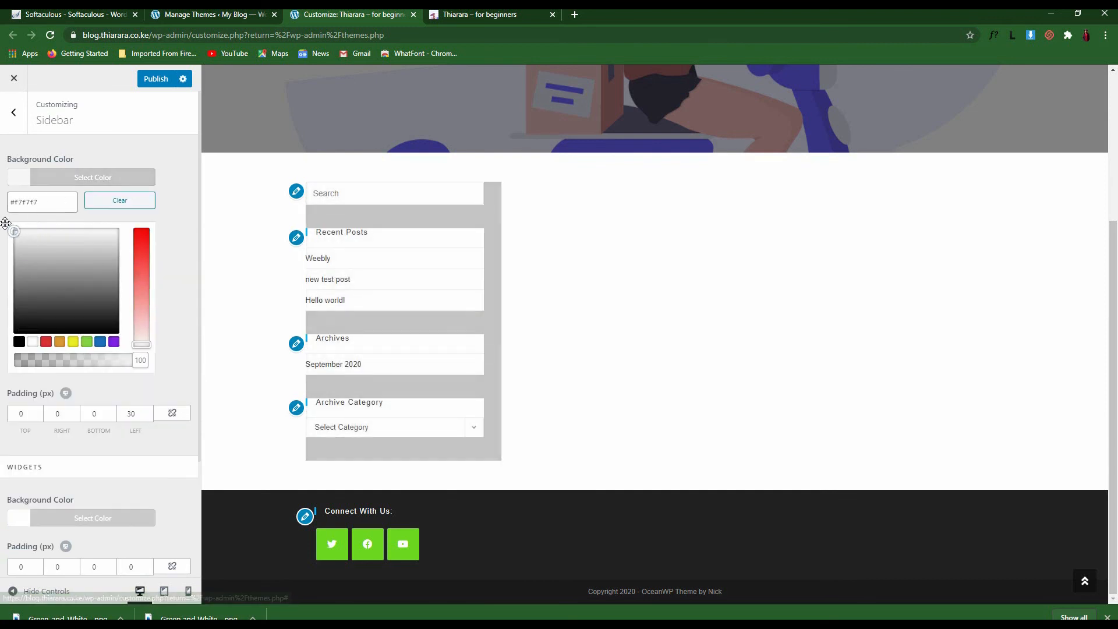
pyautogui.click(80, 161)
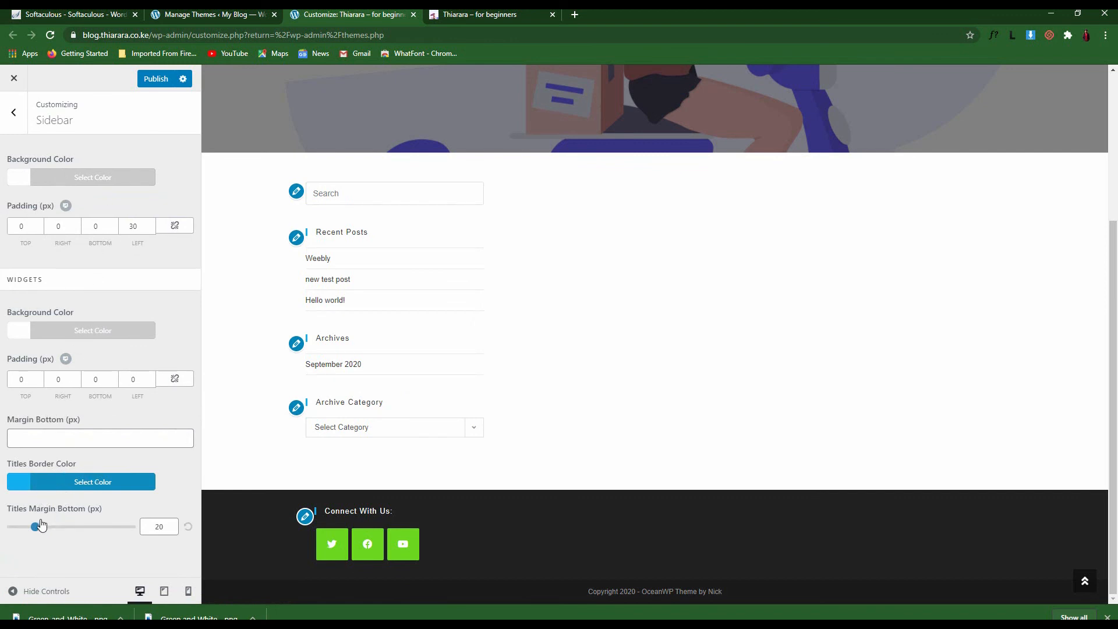
# Look over the Footer Widgets settings and the previewed footer credit, then return to the main sections
pyautogui.click(13, 112)
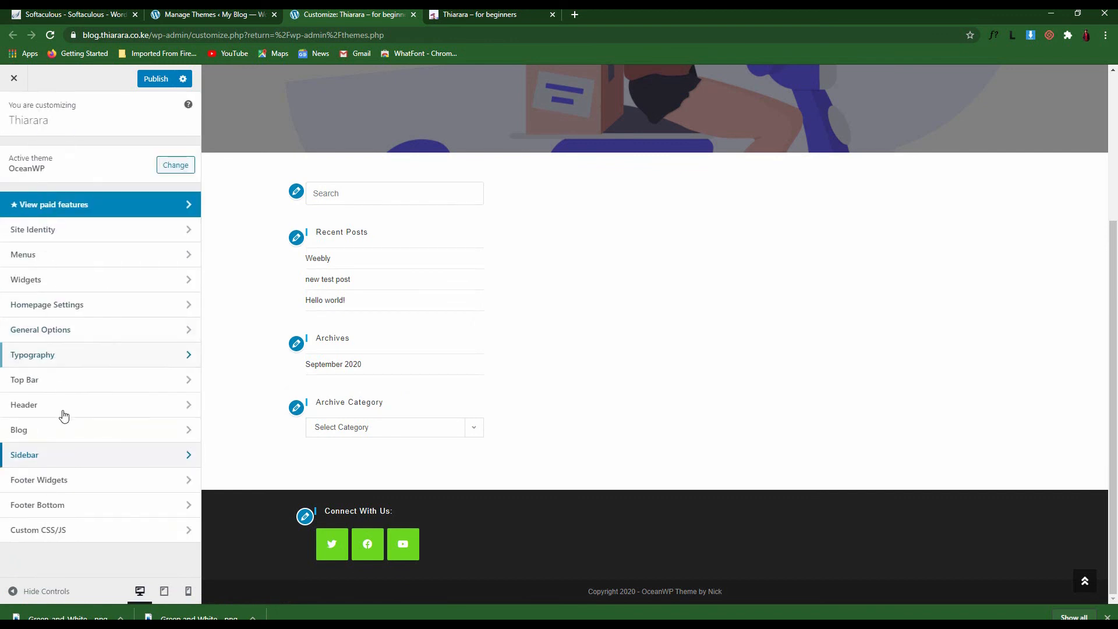
pyautogui.click(87, 481)
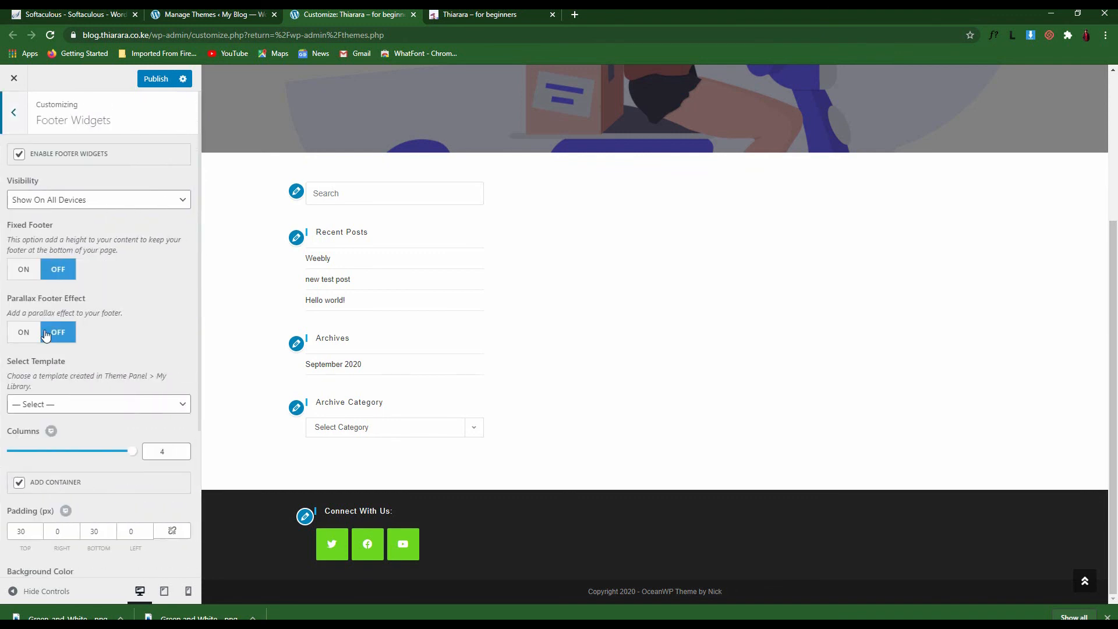
pyautogui.click(13, 114)
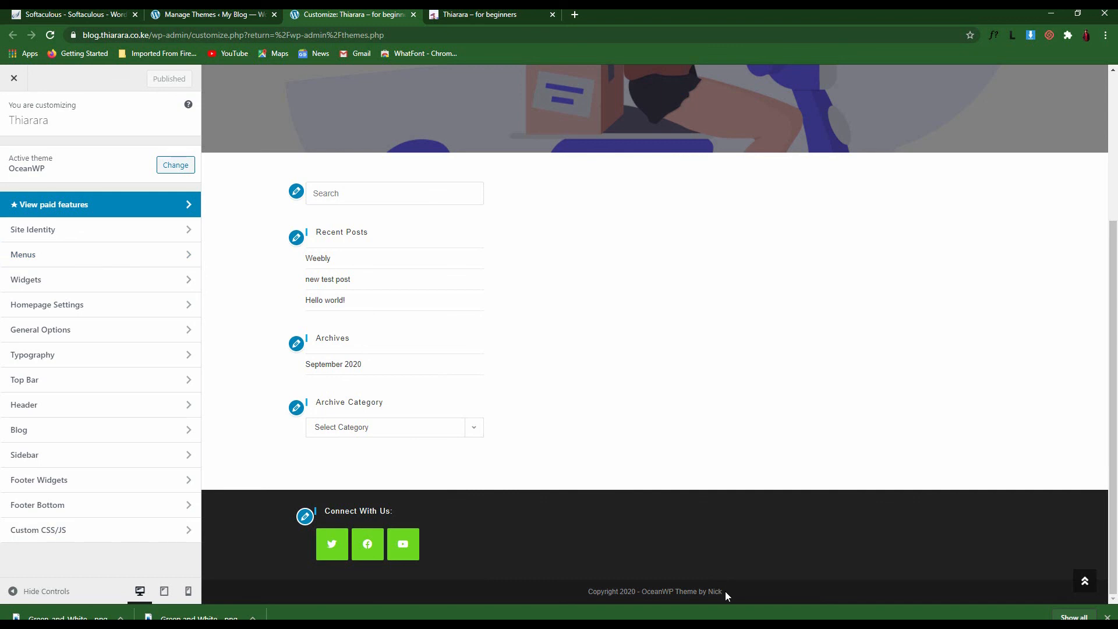
pyautogui.moveTo(724, 592); pyautogui.dragTo(628, 586)
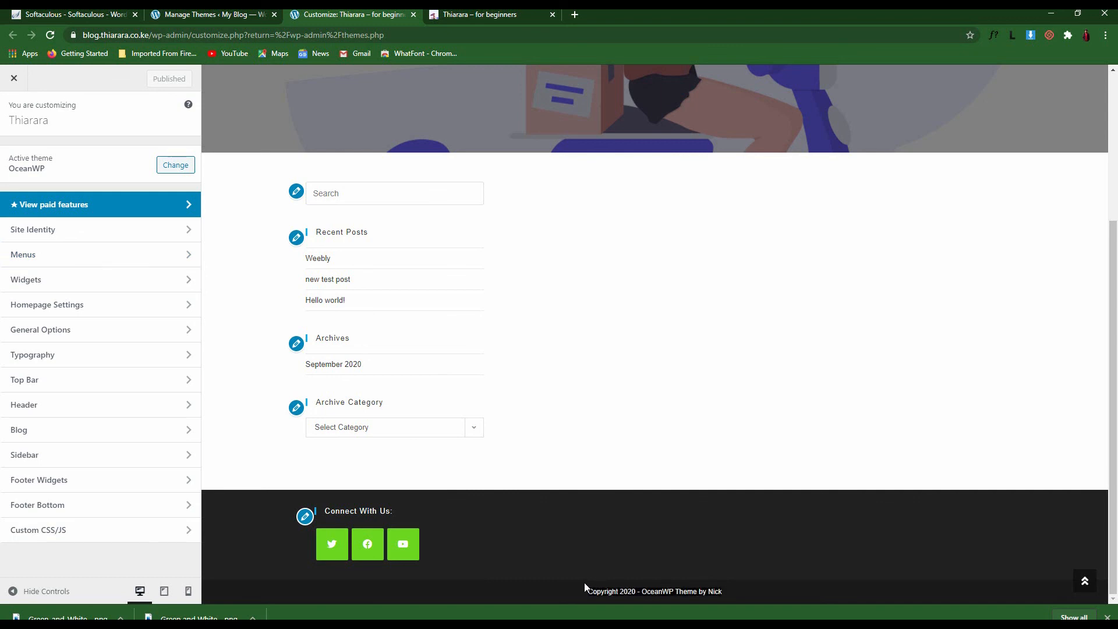
pyautogui.click(728, 591)
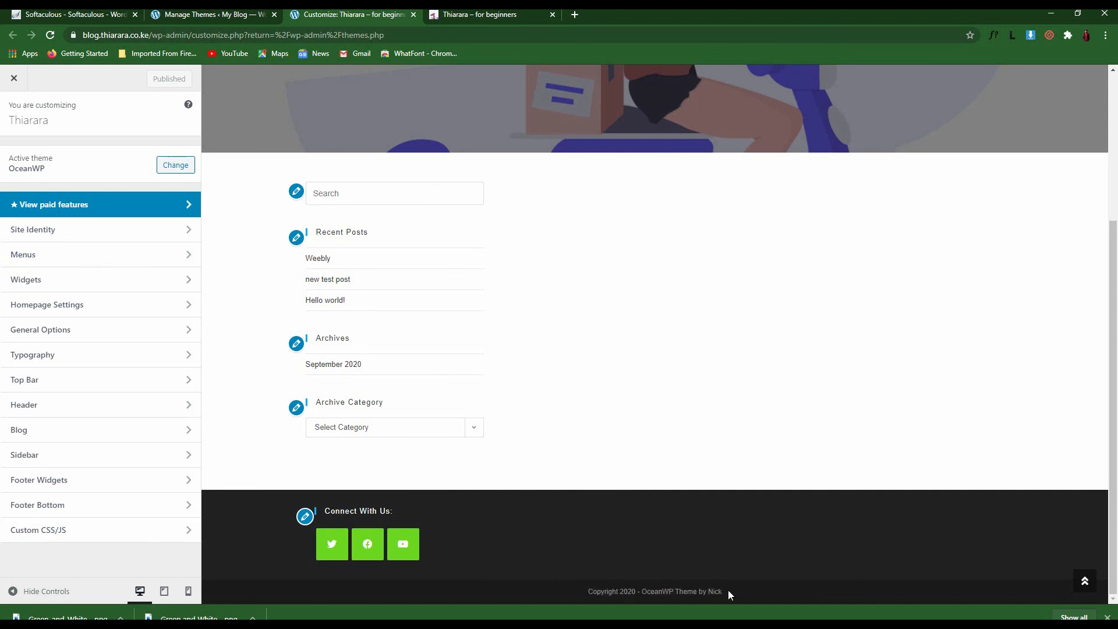
pyautogui.click(71, 486)
pyautogui.scroll(-4, 72, 484)
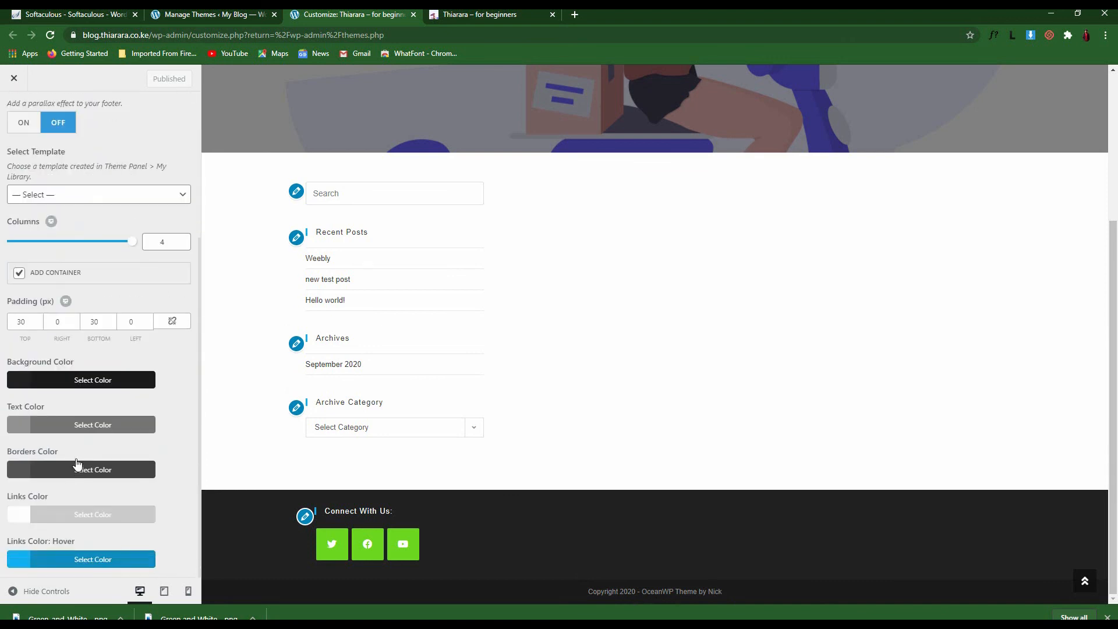
pyautogui.scroll(4, 82, 467)
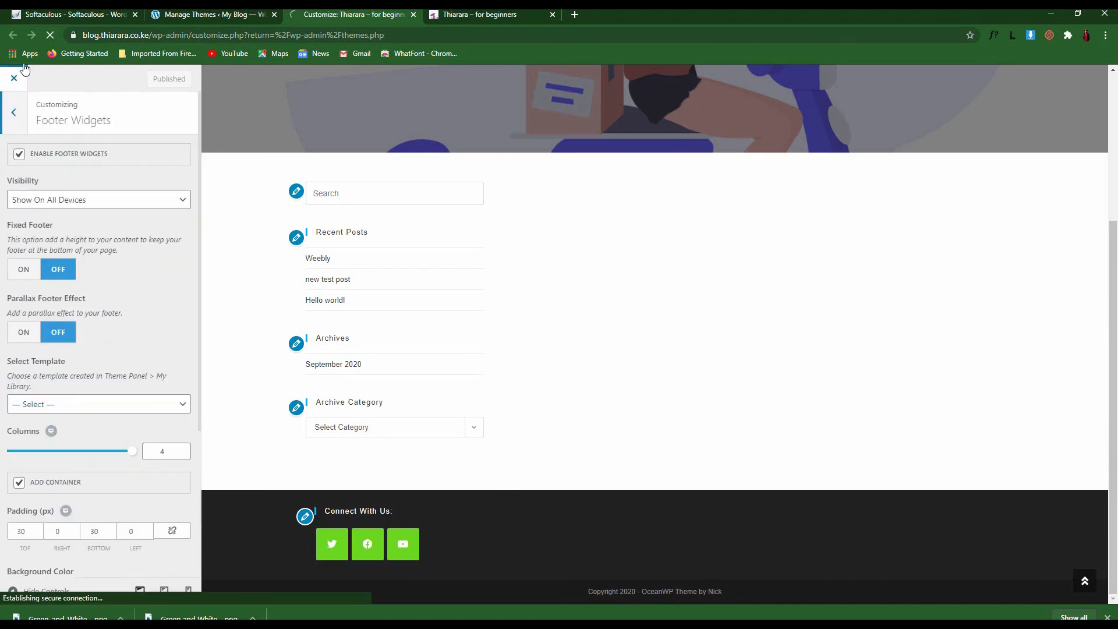
pyautogui.click(15, 111)
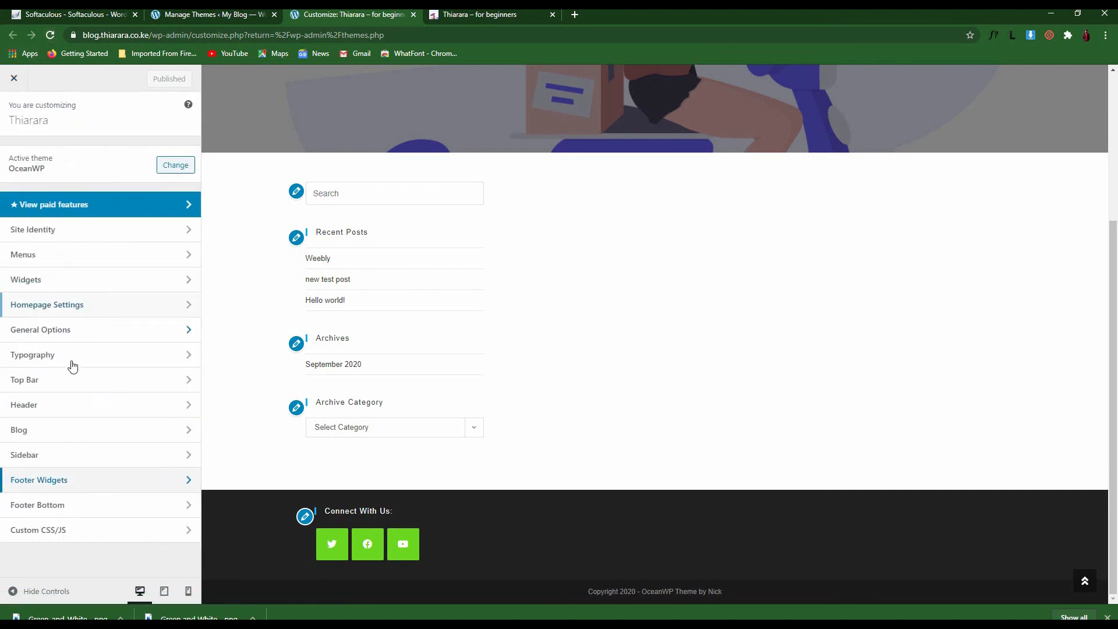
# In Footer Bottom, replace the copyright's theme credit with 'thiarara' and publish
pyautogui.click(90, 508)
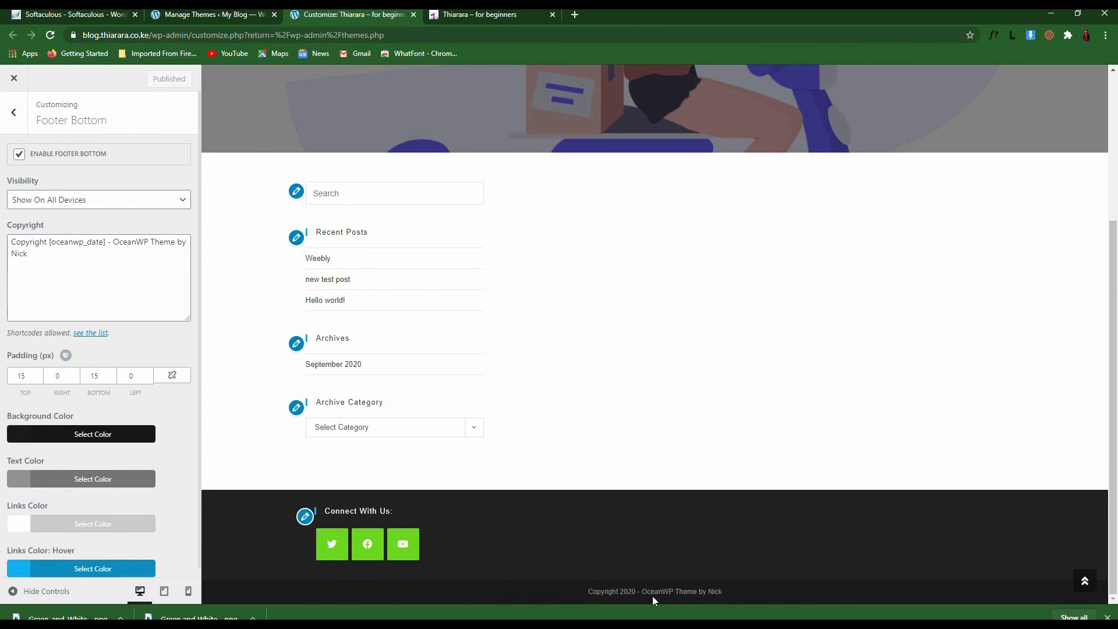
pyautogui.moveTo(723, 592); pyautogui.dragTo(648, 592)
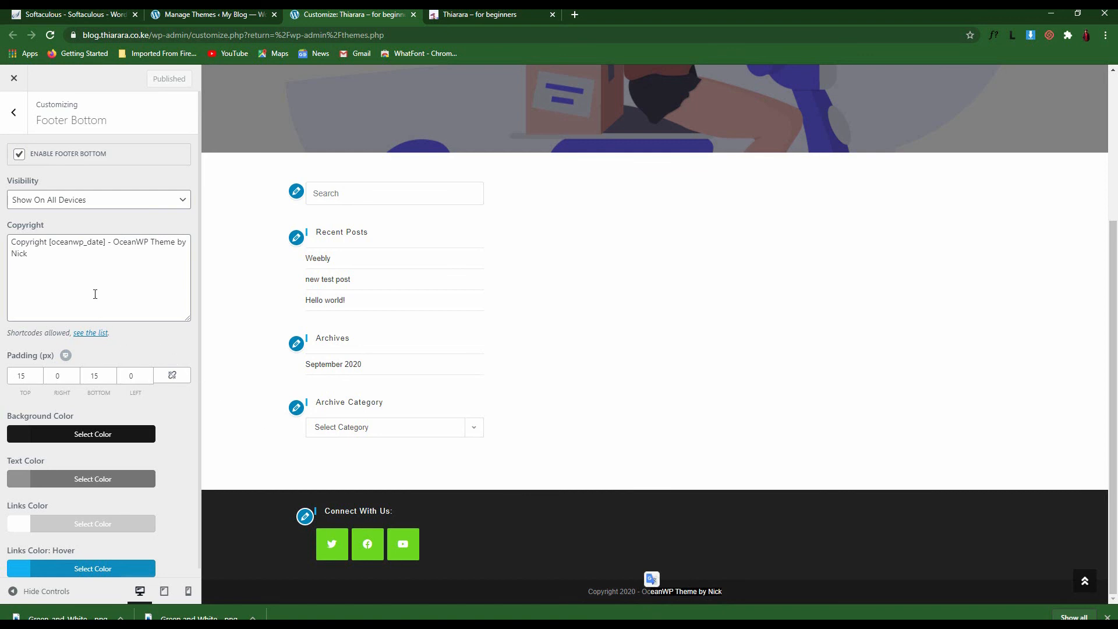
pyautogui.moveTo(95, 294); pyautogui.dragTo(116, 236)
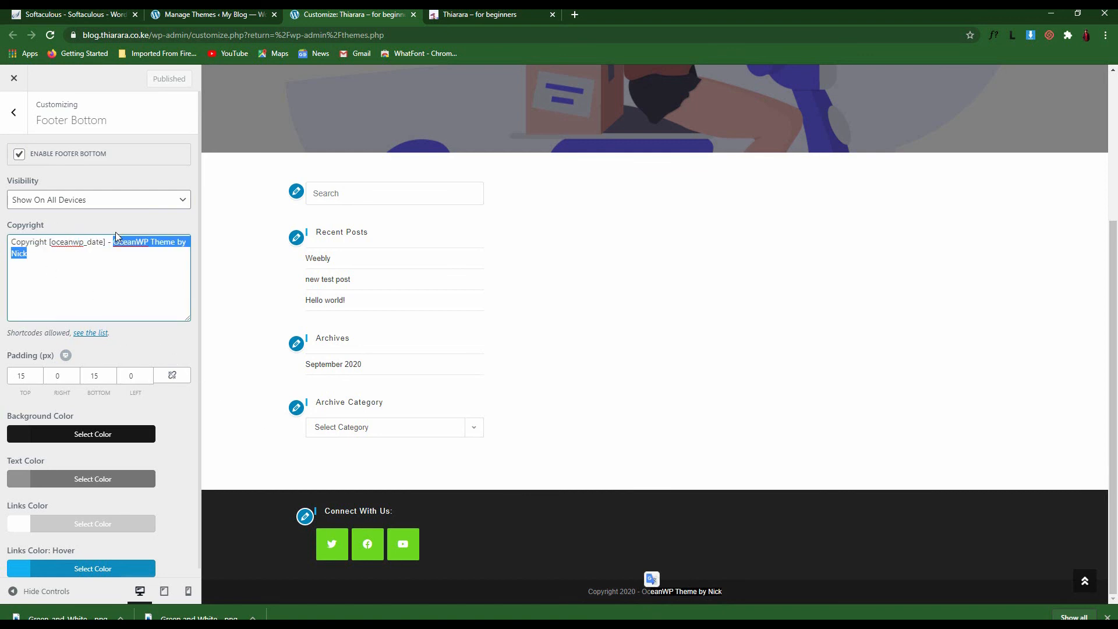
pyautogui.press('BackSpace')
pyautogui.write('thiarara')
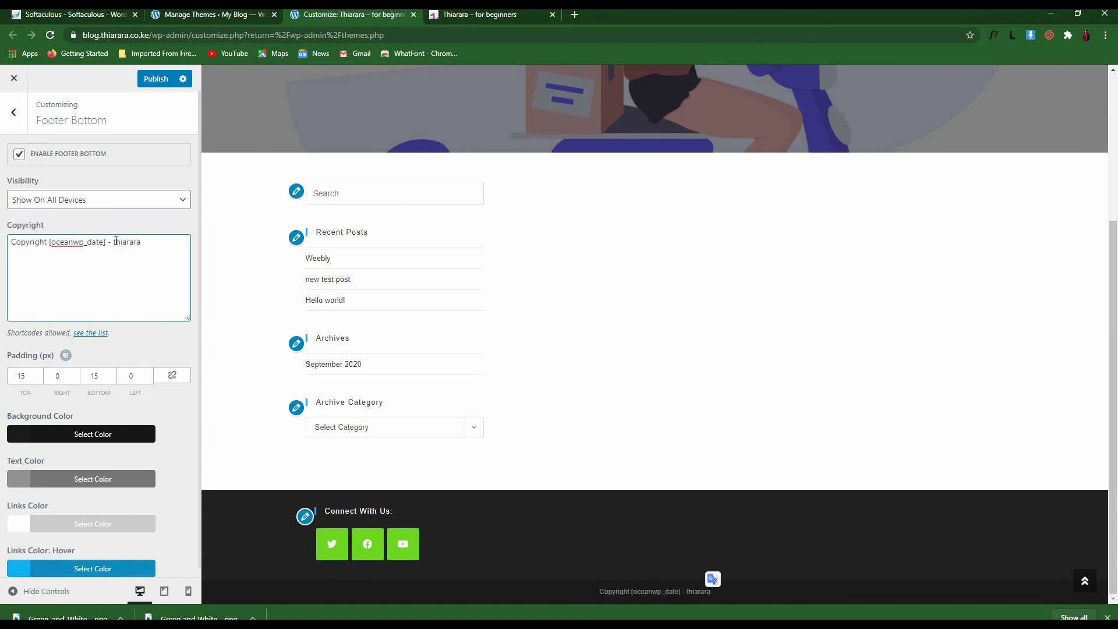
pyautogui.click(147, 79)
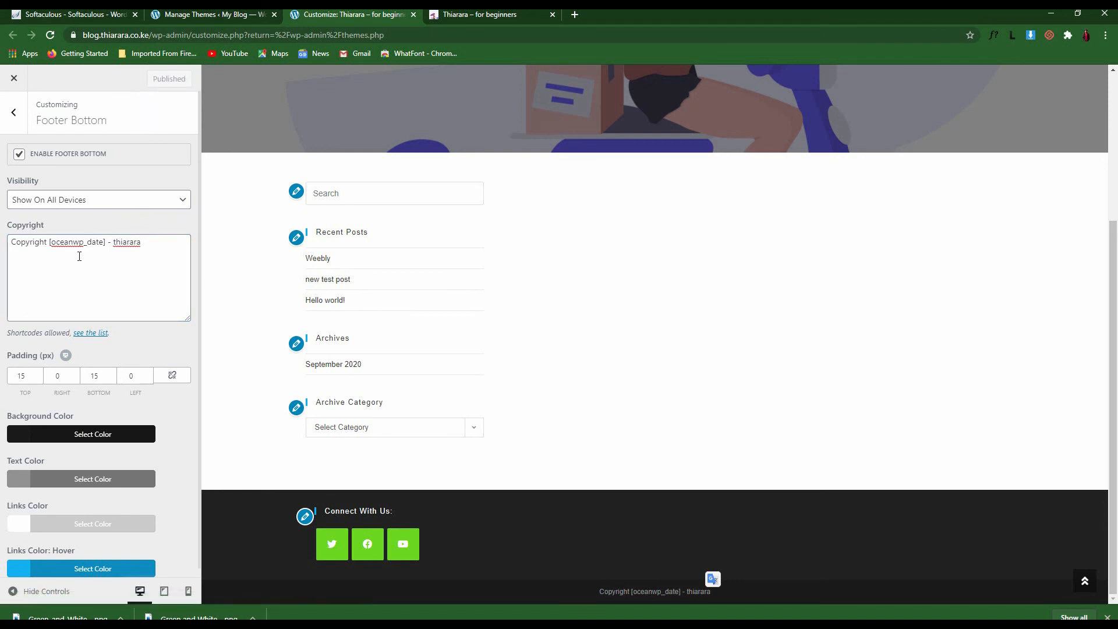
pyautogui.click(13, 112)
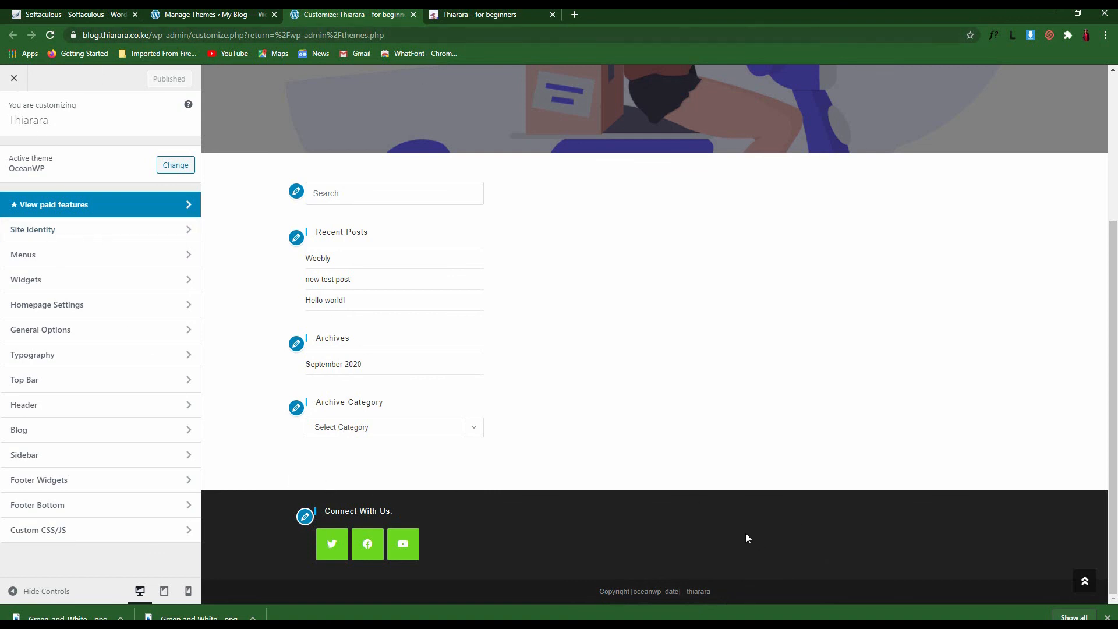
# Close the Customizer, reload the live site and check the new footer copyright line
pyautogui.scroll(5, 615, 302)
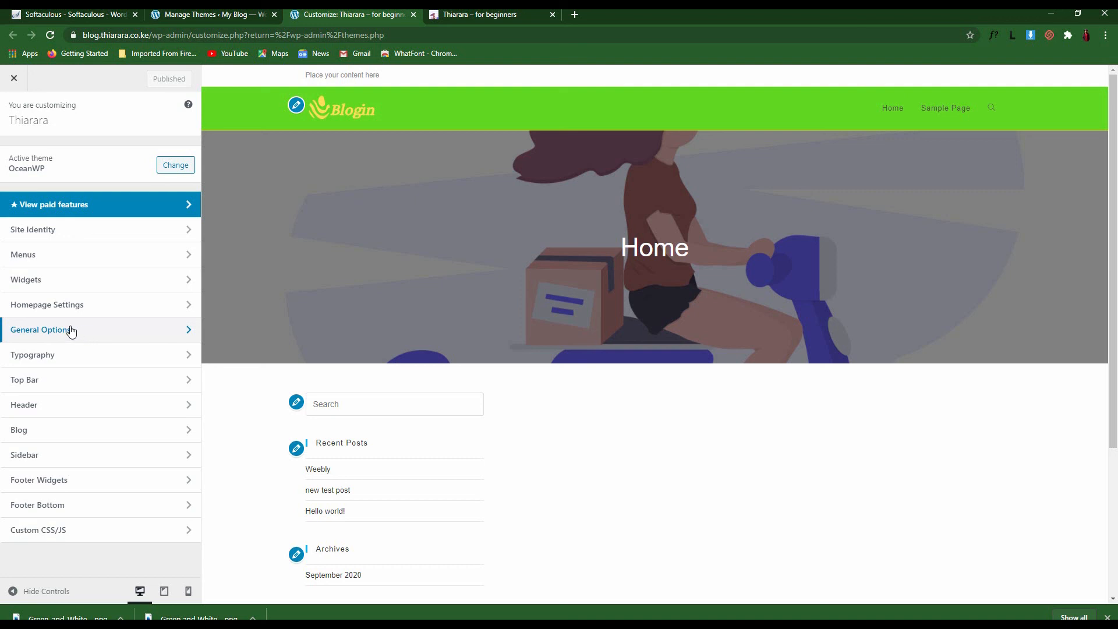
pyautogui.click(414, 15)
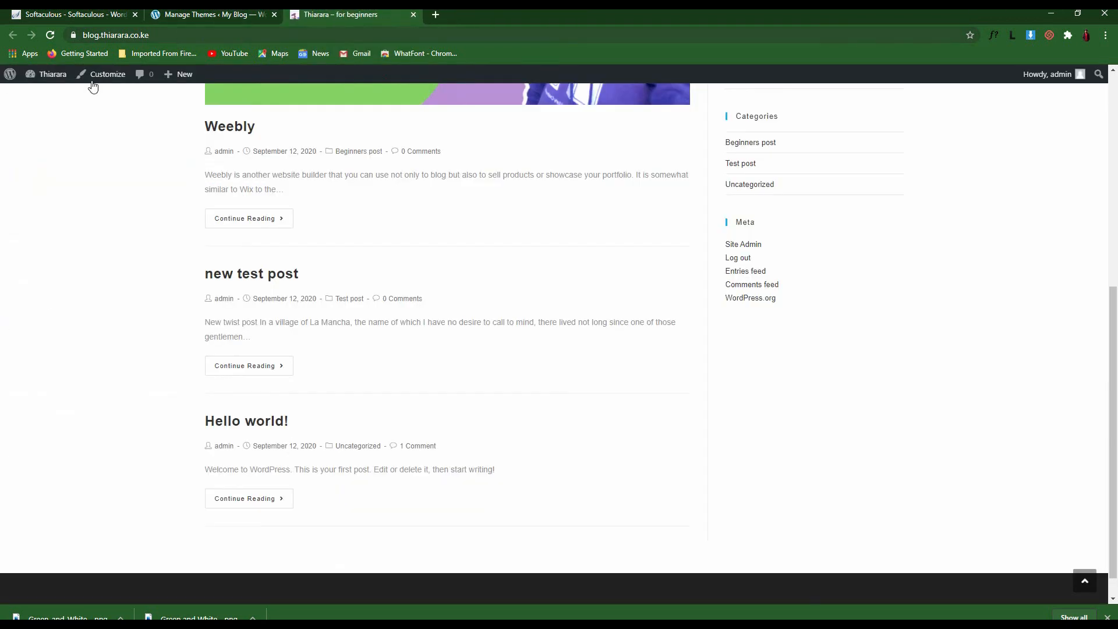
pyautogui.scroll(-1, 496, 350)
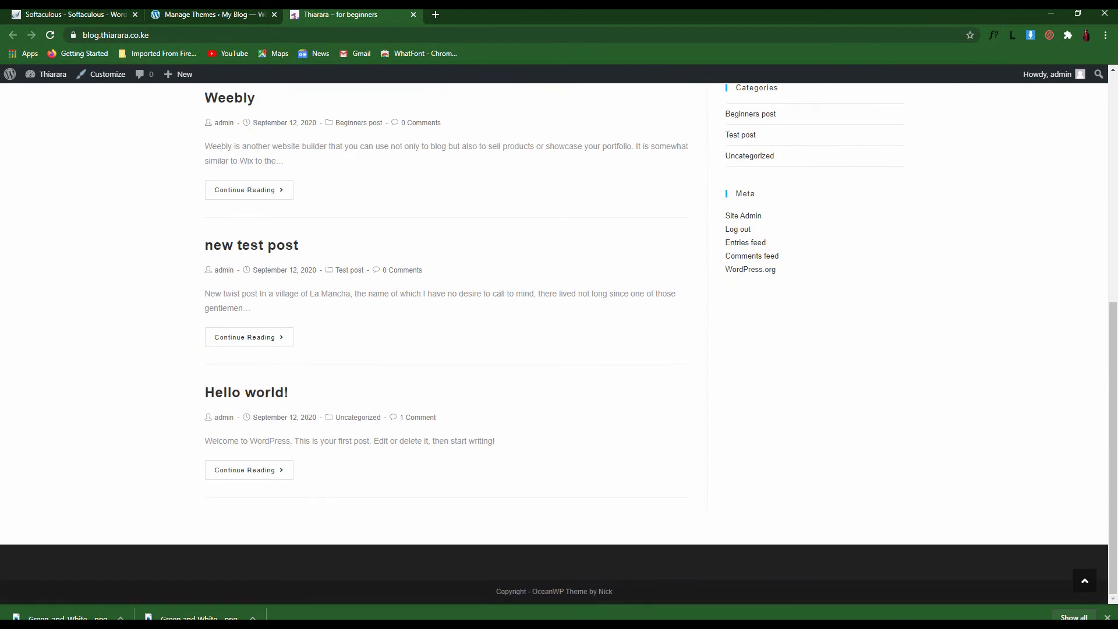
pyautogui.click(1108, 617)
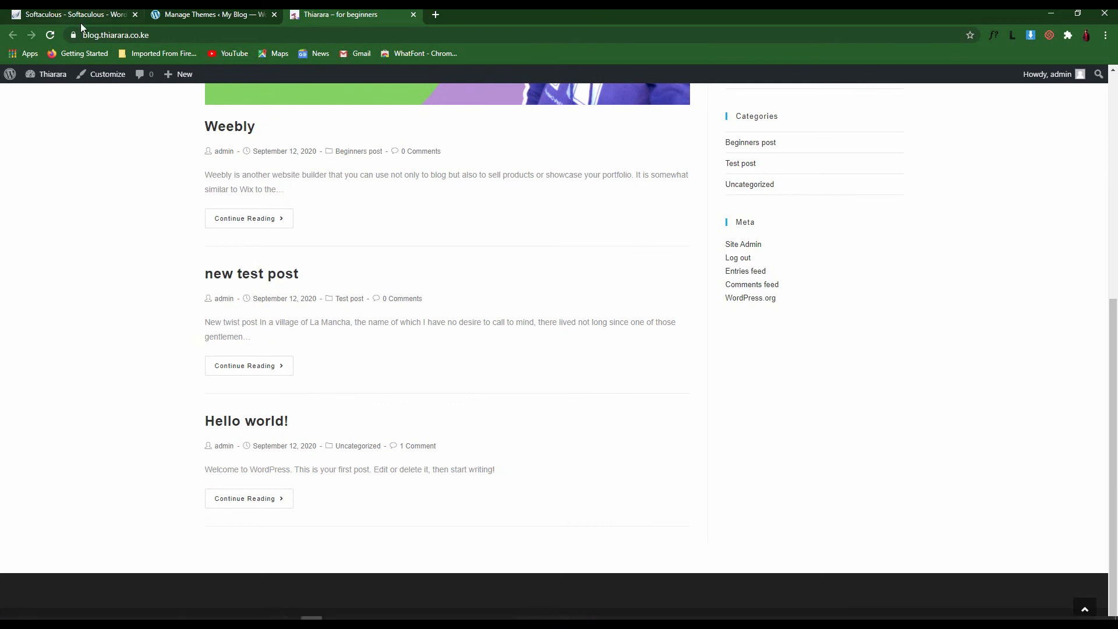
pyautogui.click(51, 37)
pyautogui.scroll(-3, 658, 441)
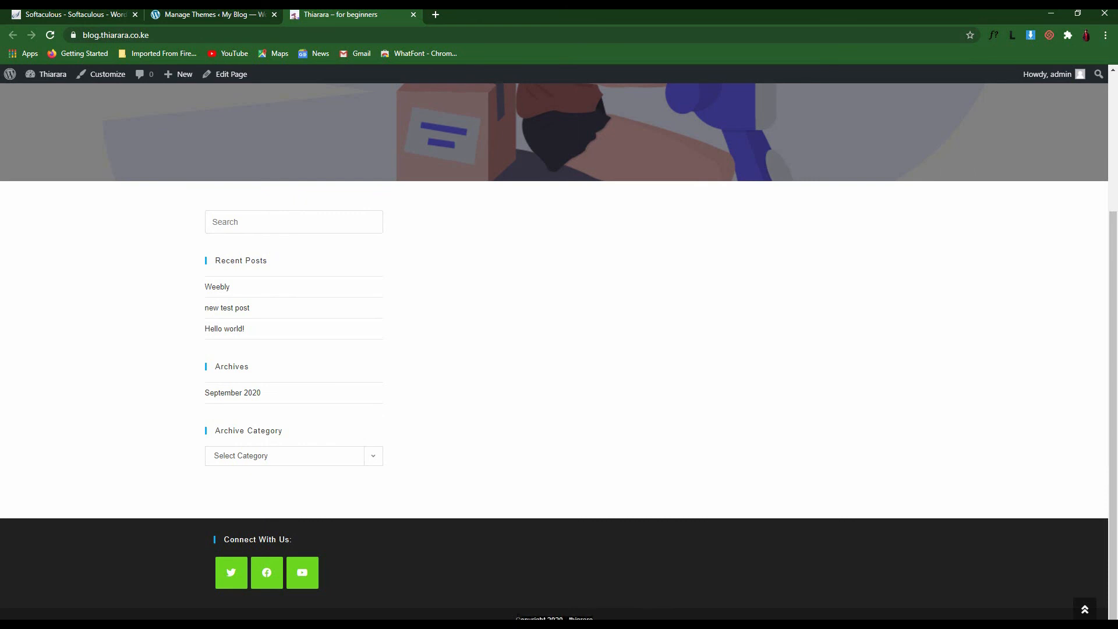
pyautogui.doubleClick(504, 618)
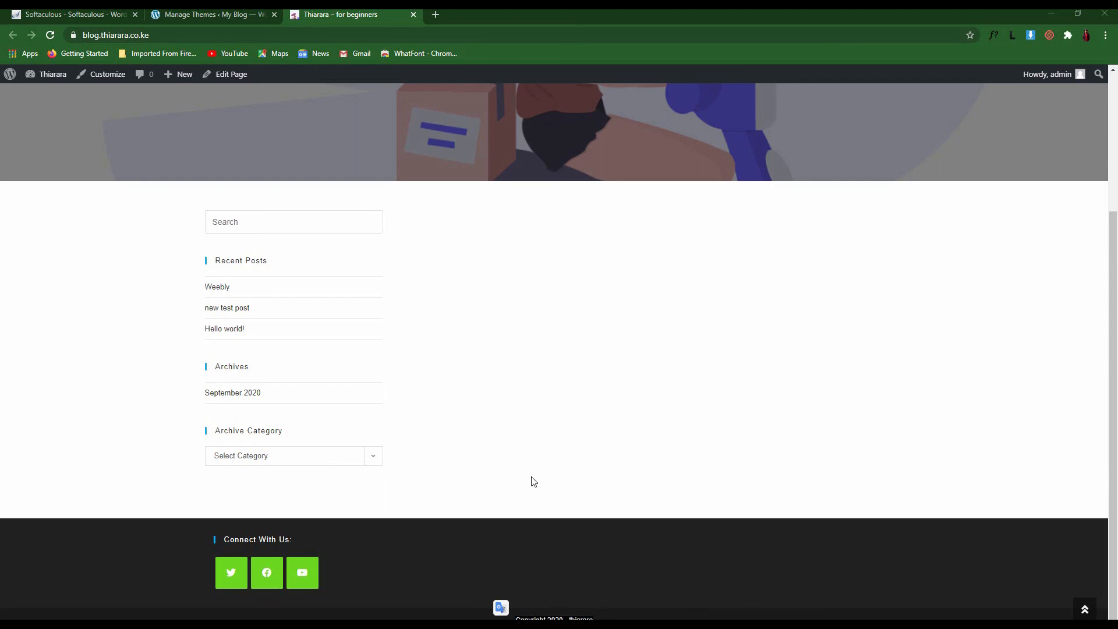
# Switch to the Manage Themes admin page
pyautogui.click(205, 9)
pyautogui.click(308, 17)
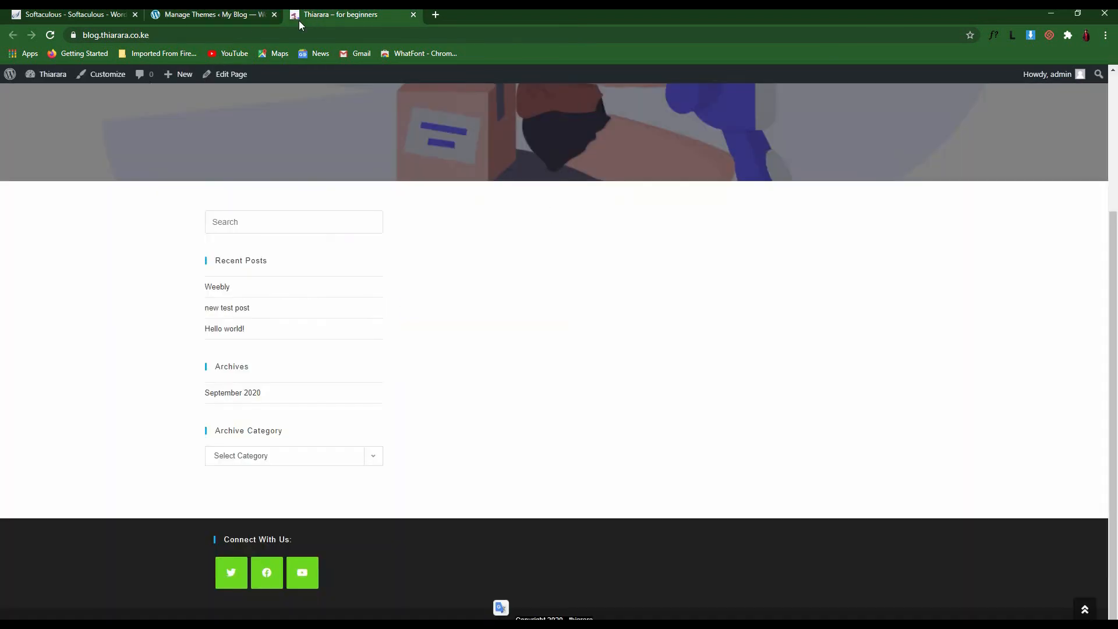
pyautogui.click(216, 13)
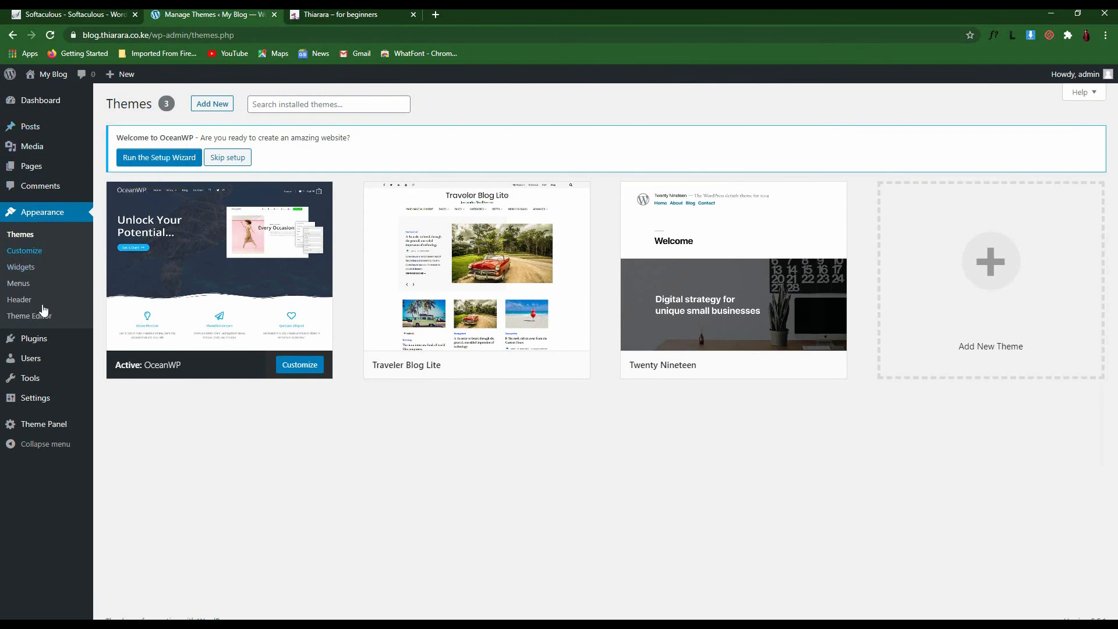
# In Appearance > Widgets, add a Custom Menu widget to Default Sidebar below Recent Posts
pyautogui.click(24, 272)
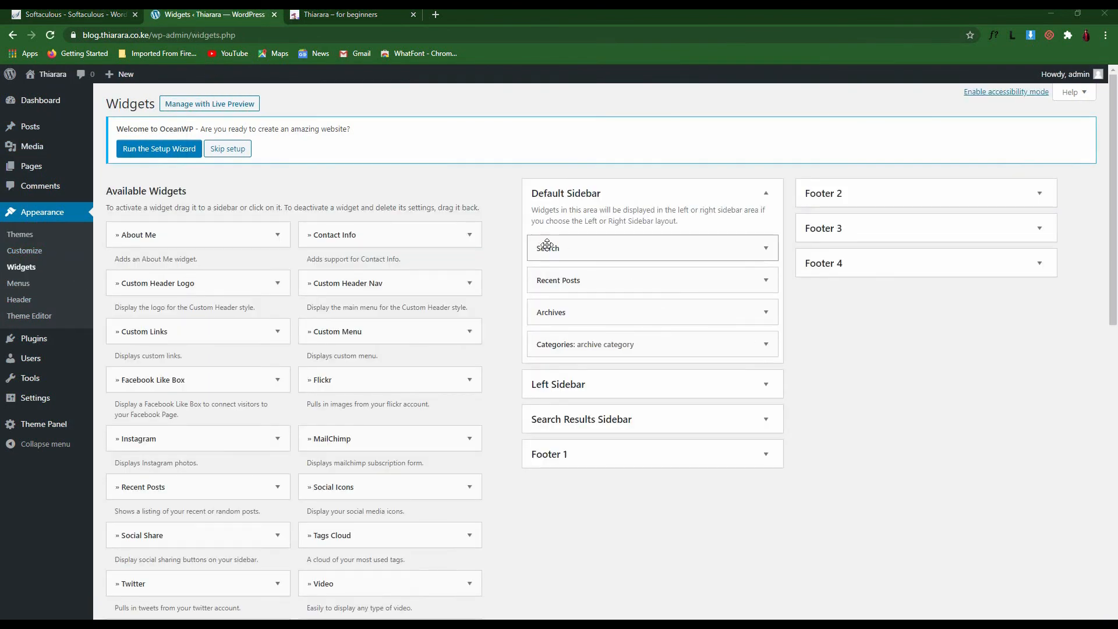
pyautogui.click(349, 14)
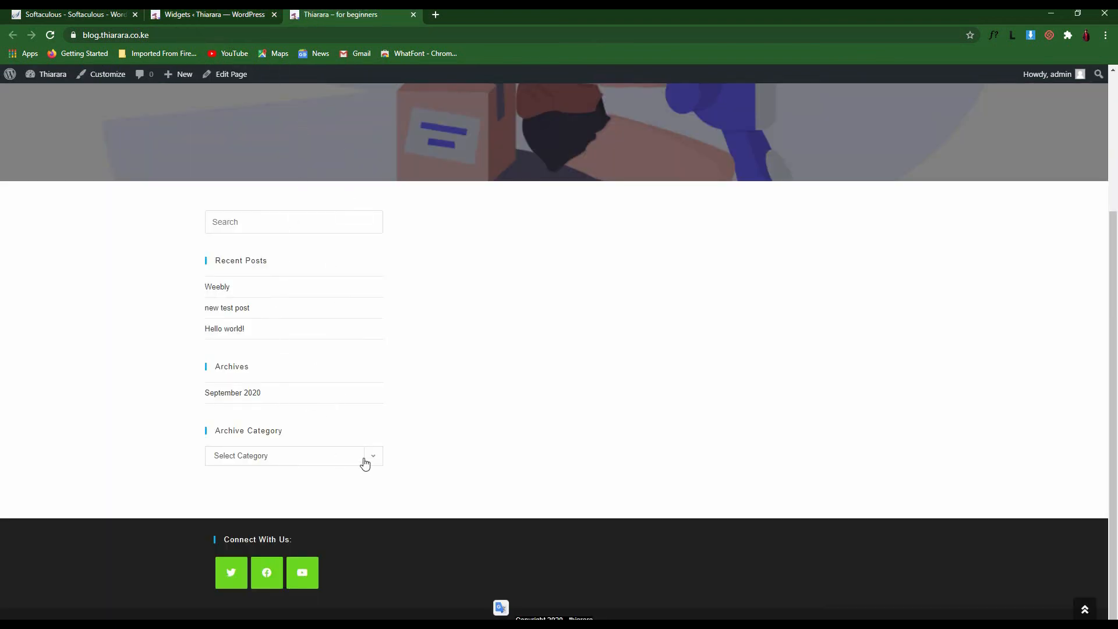
pyautogui.click(213, 14)
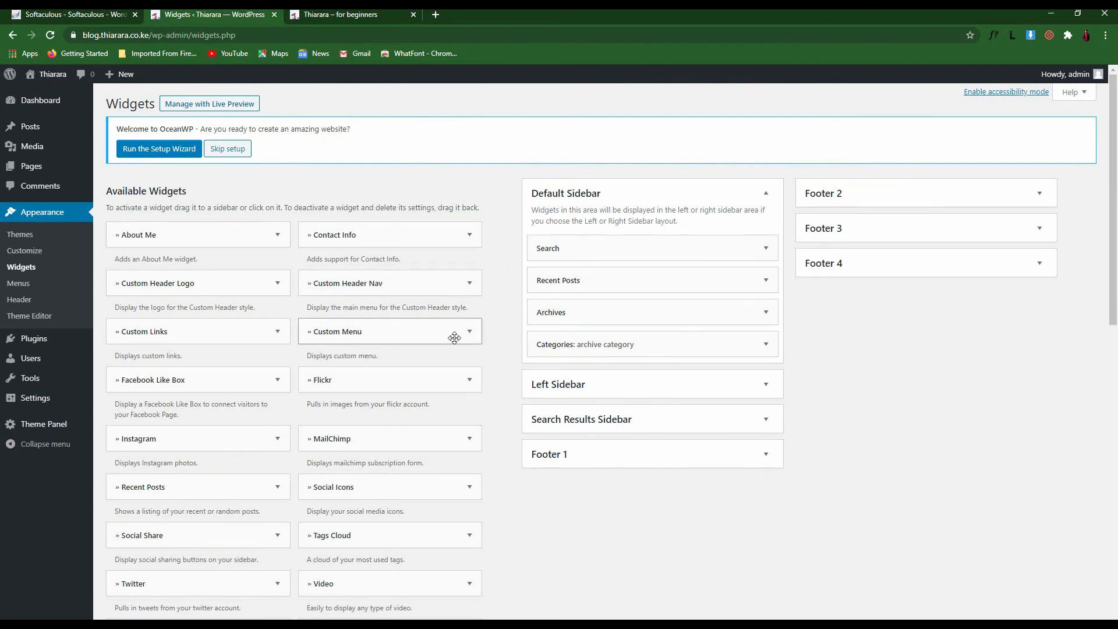
pyautogui.moveTo(451, 330); pyautogui.dragTo(576, 318)
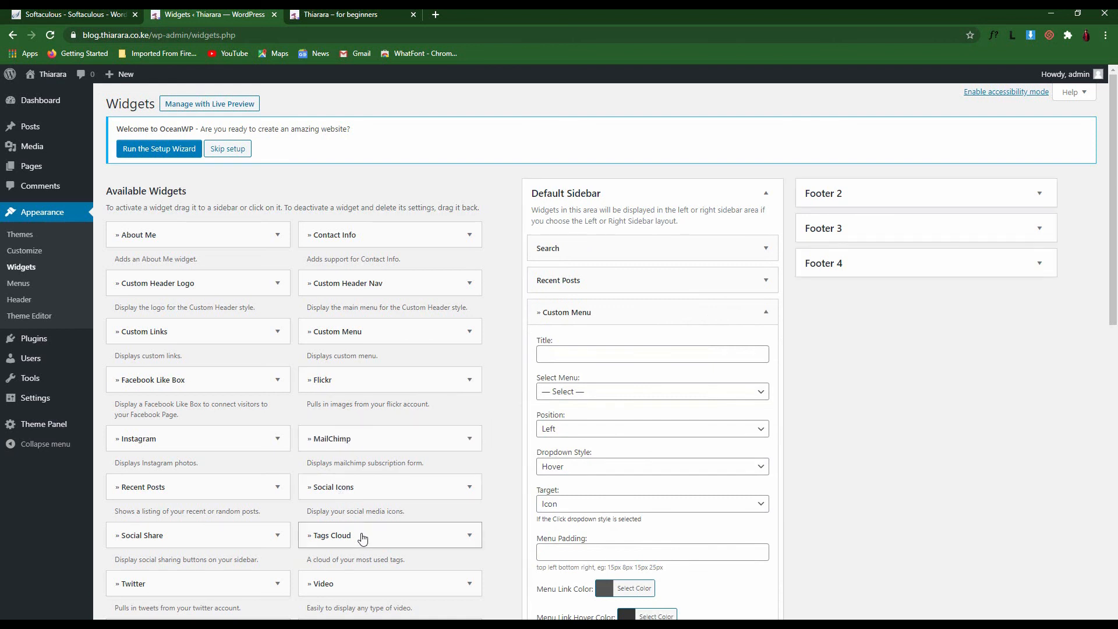
pyautogui.moveTo(367, 492); pyautogui.dragTo(955, 553)
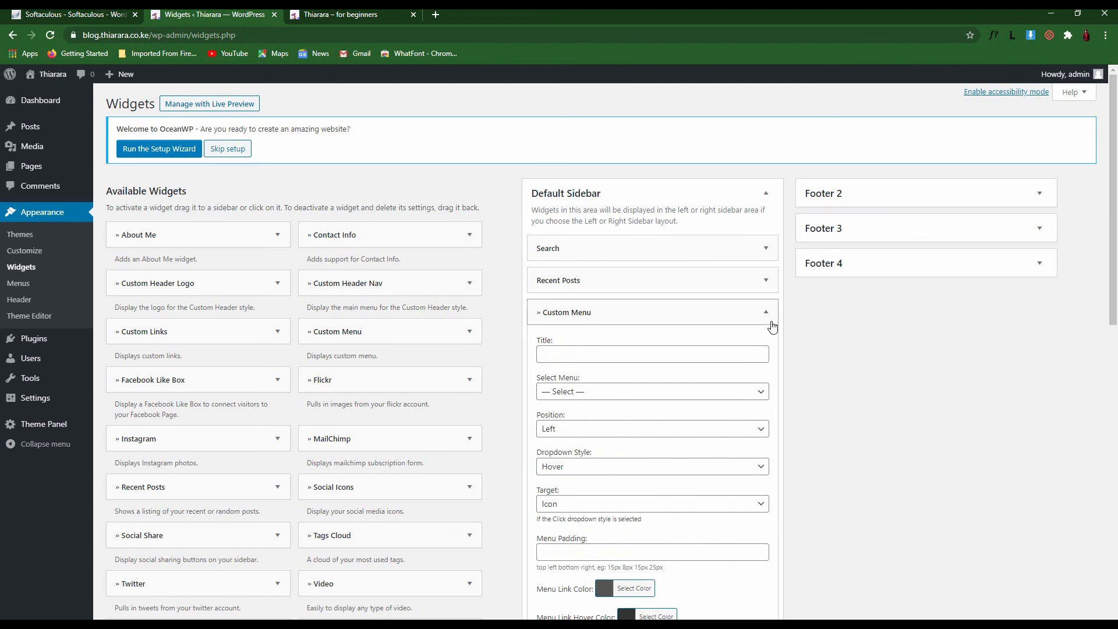
# Set the Custom Menu widget to display Main menu, save it and collapse it
pyautogui.click(766, 312)
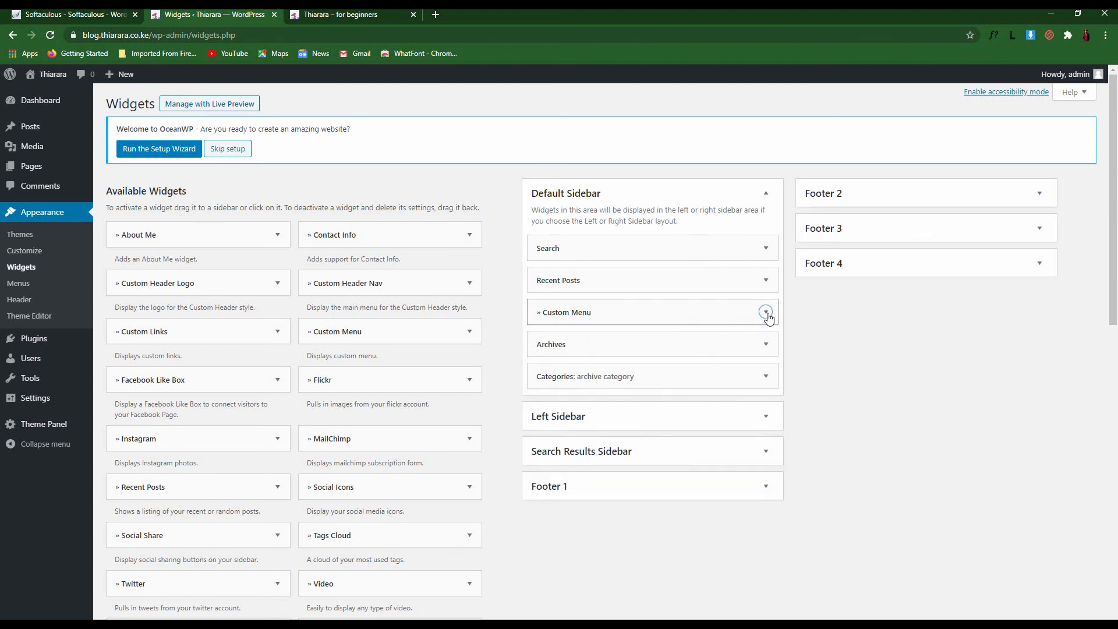
pyautogui.click(701, 312)
pyautogui.click(615, 396)
pyautogui.click(593, 407)
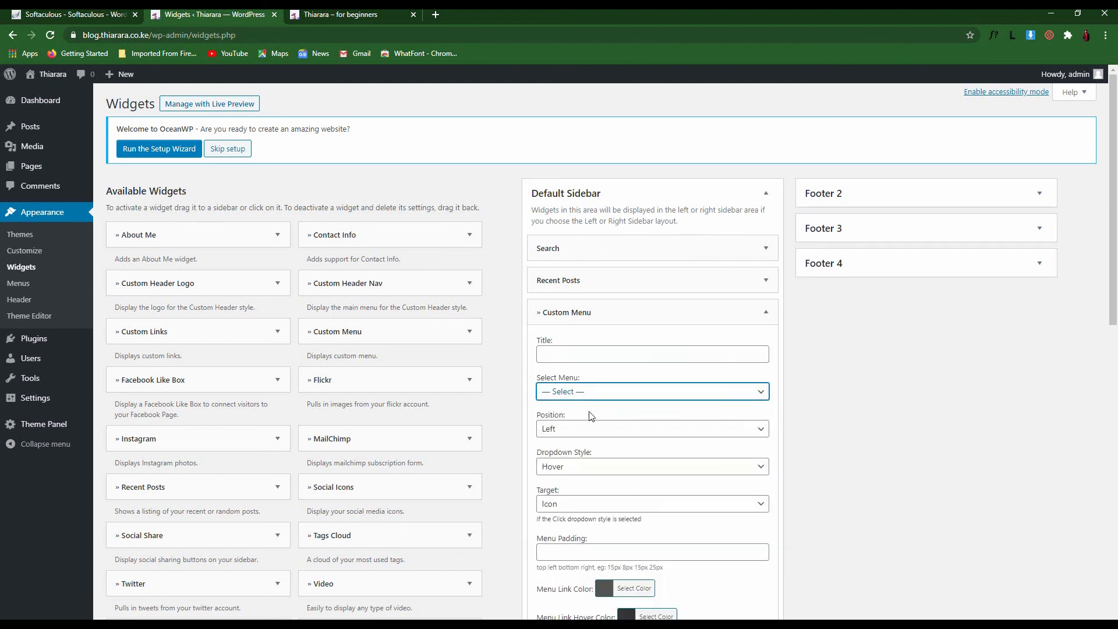
pyautogui.click(598, 395)
pyautogui.click(589, 418)
pyautogui.scroll(-2, 589, 425)
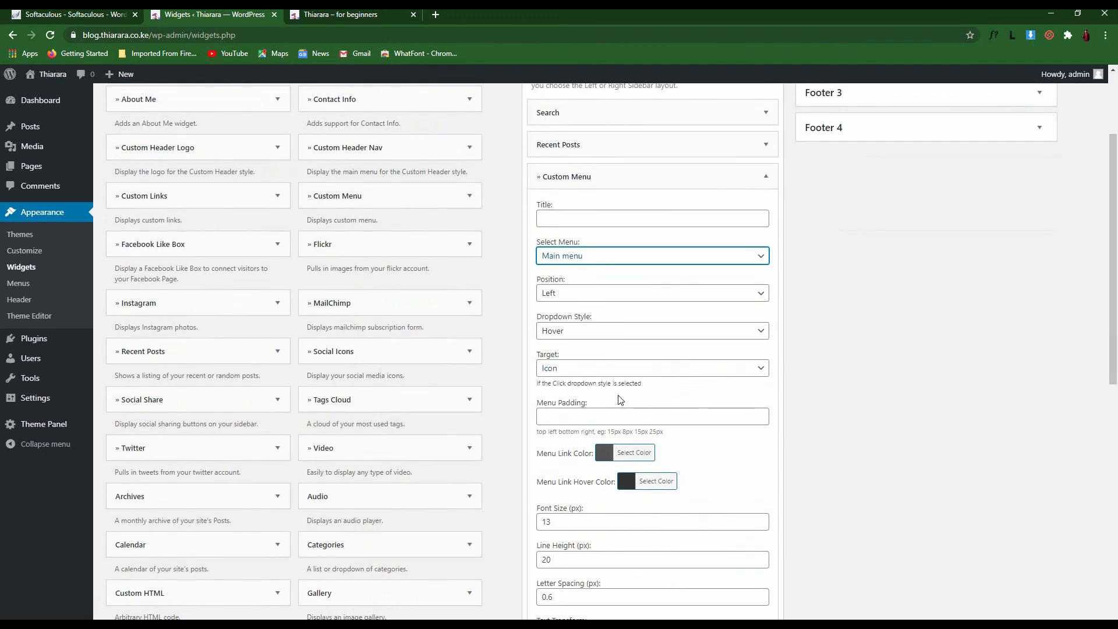
pyautogui.scroll(-4, 624, 461)
pyautogui.scroll(2, 641, 408)
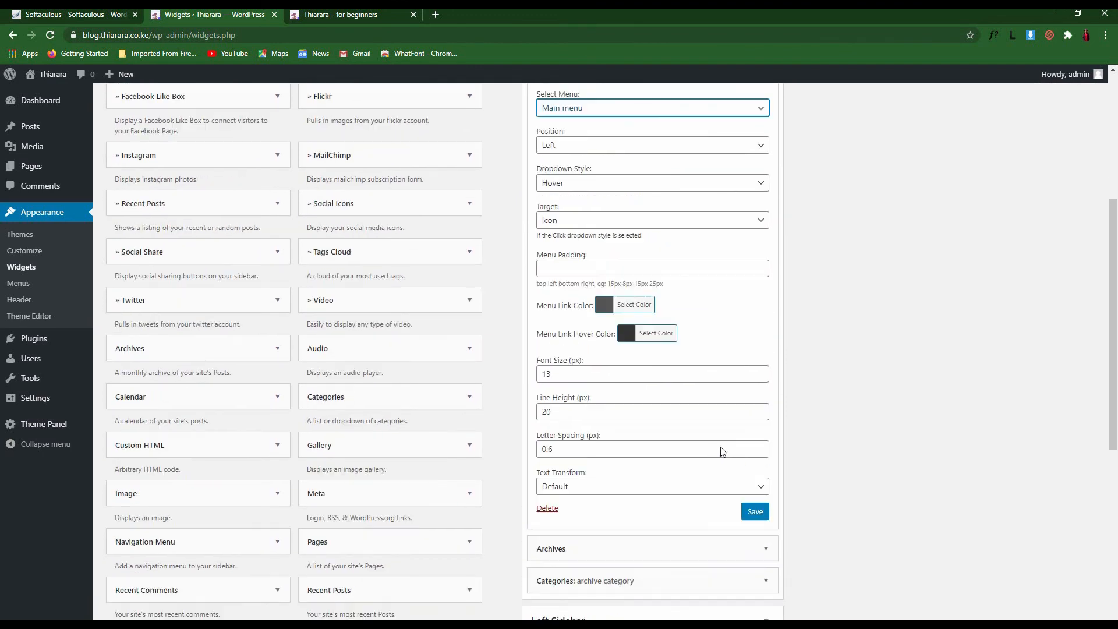
pyautogui.click(746, 523)
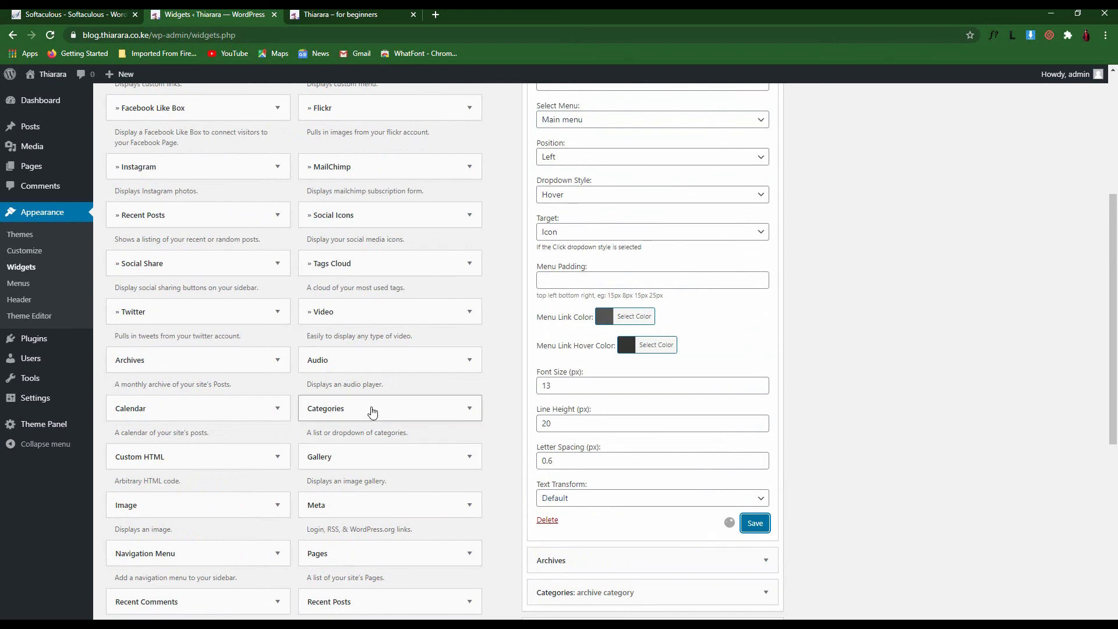
pyautogui.scroll(-4, 341, 453)
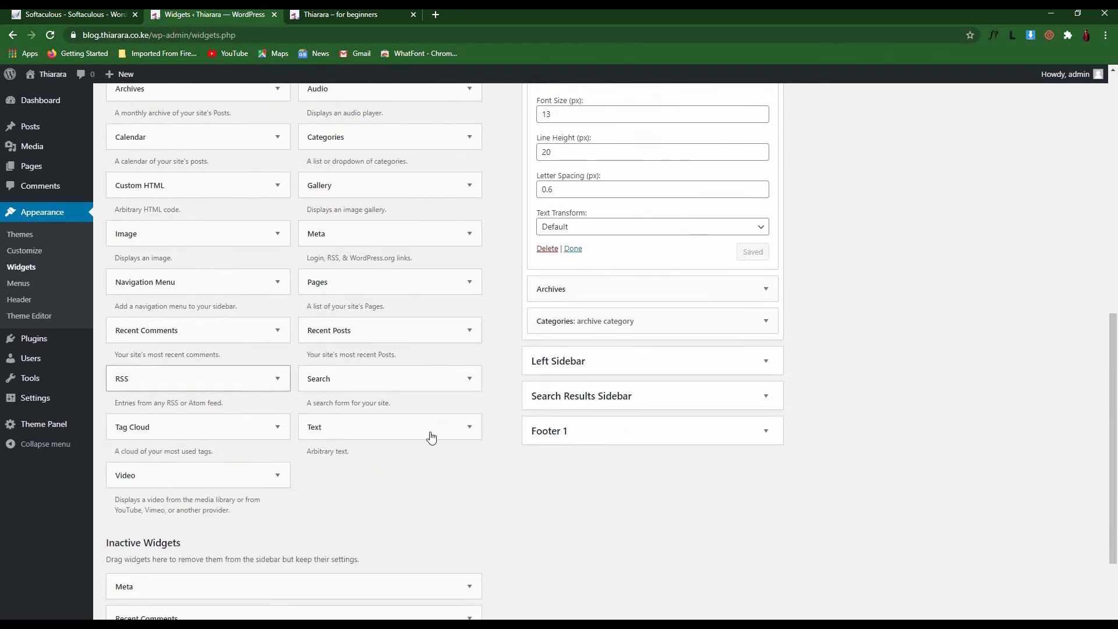
pyautogui.click(573, 249)
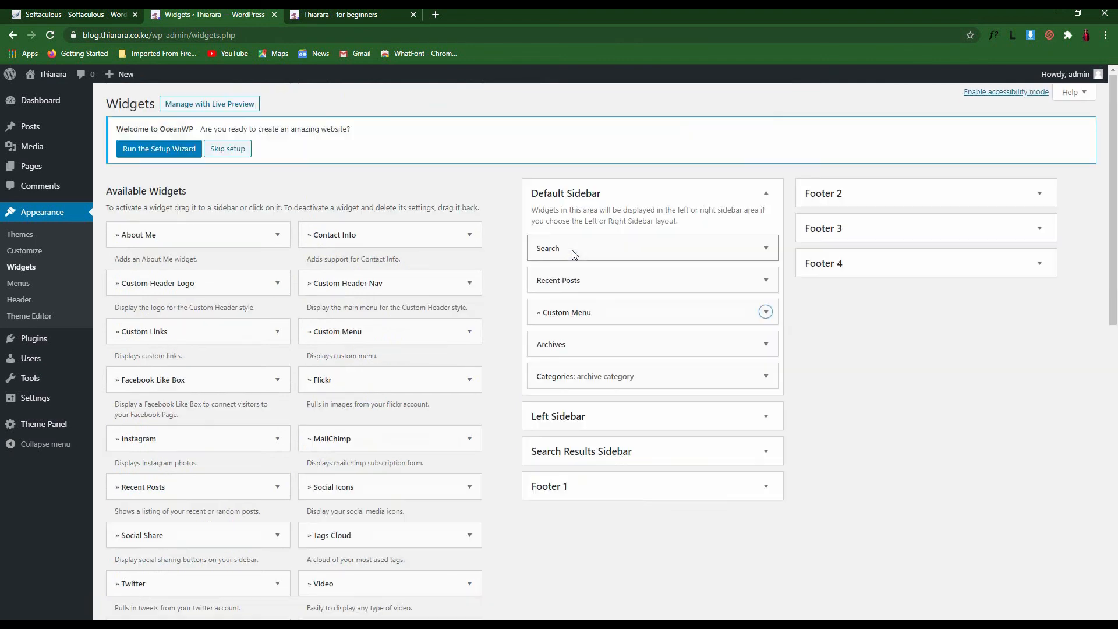
# Reload the live site to see the new menu widget in the sidebar
pyautogui.click(329, 16)
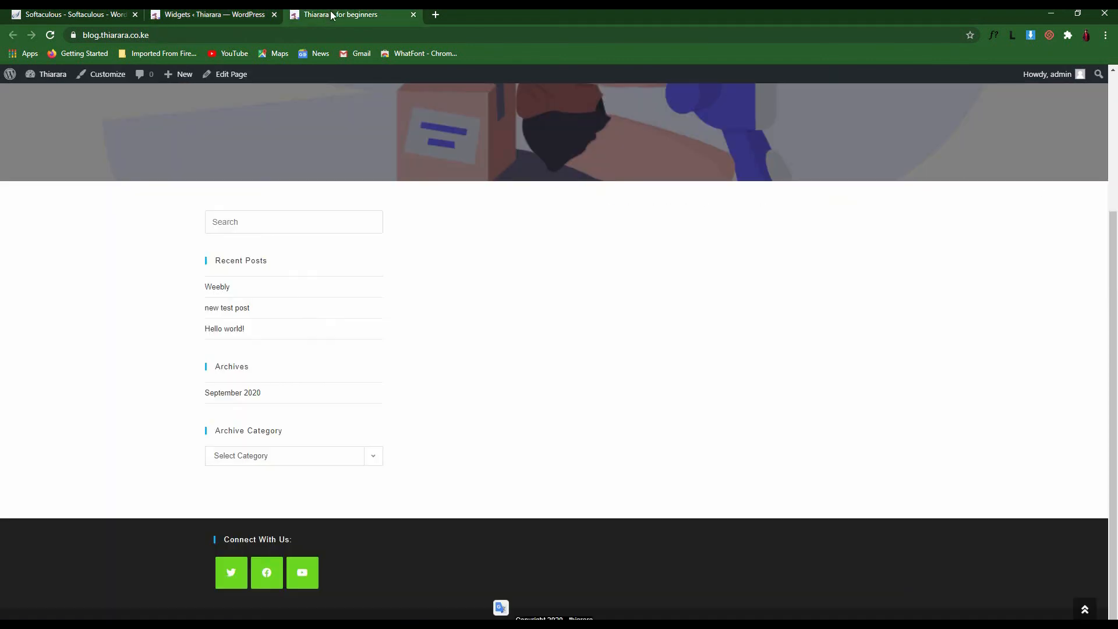
pyautogui.click(51, 34)
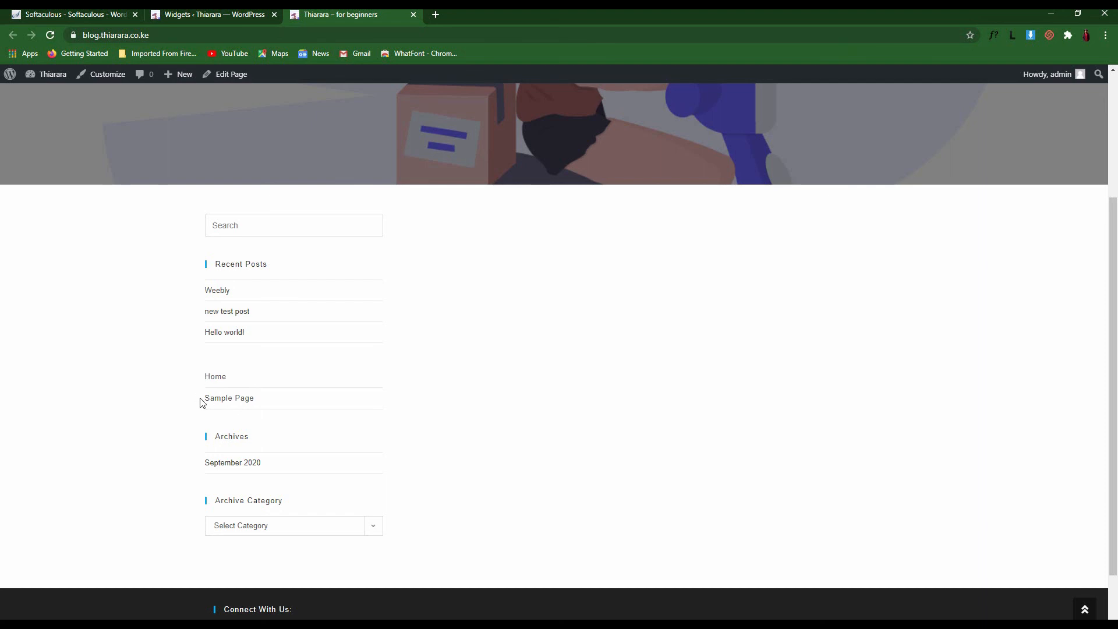
pyautogui.click(226, 18)
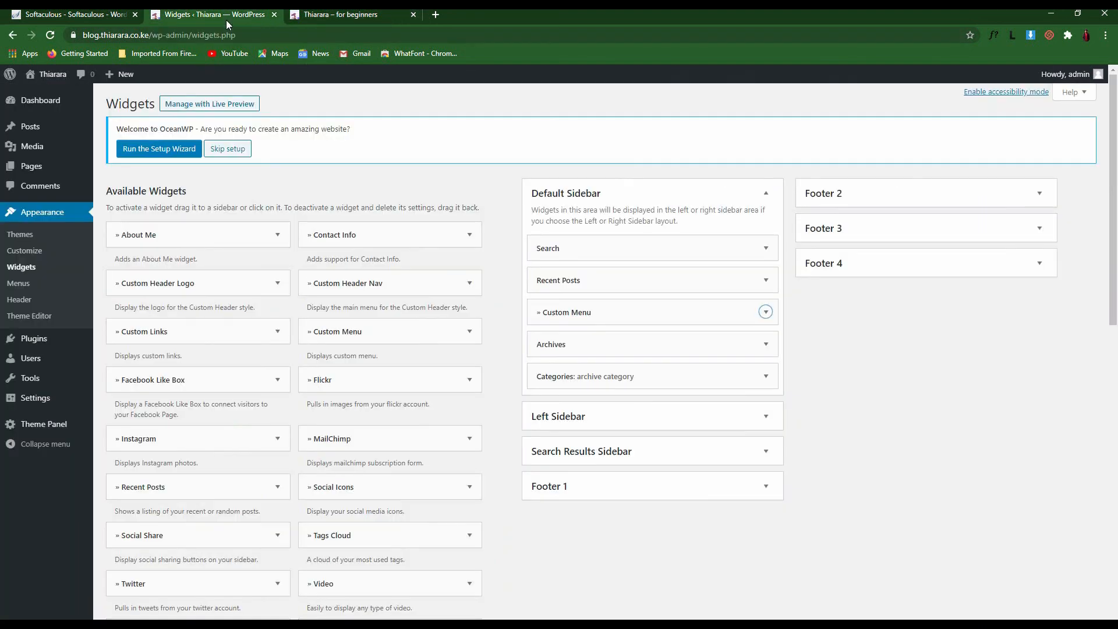
# Title the Custom Menu widget 'Menu', save it, and reload the live site to check
pyautogui.click(764, 314)
pyautogui.click(579, 355)
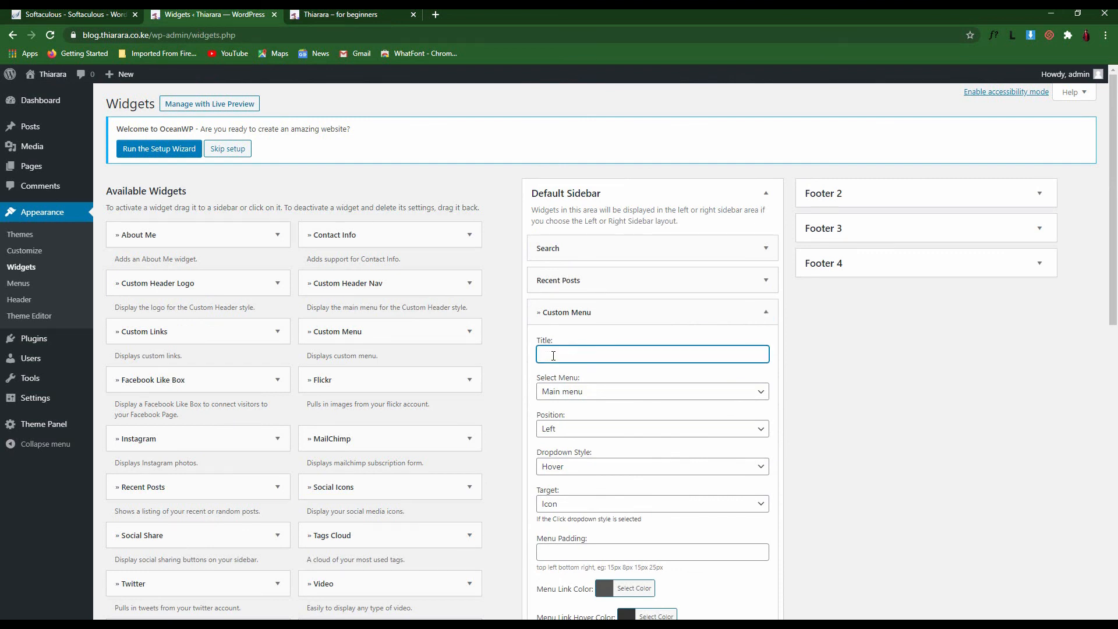
pyautogui.click(818, 362)
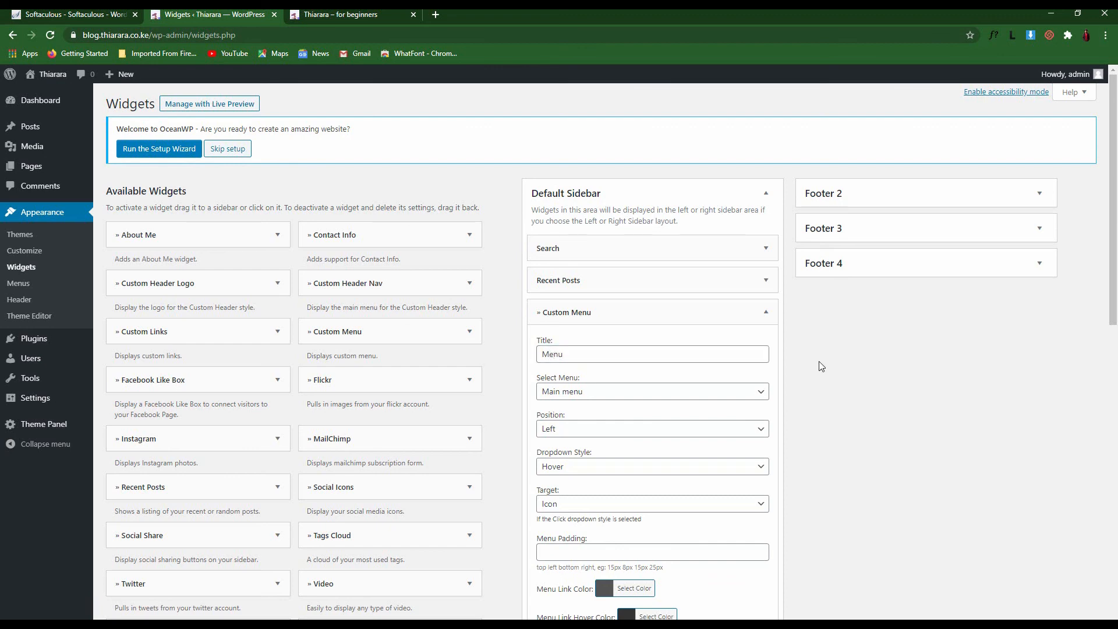
pyautogui.scroll(-10, 763, 471)
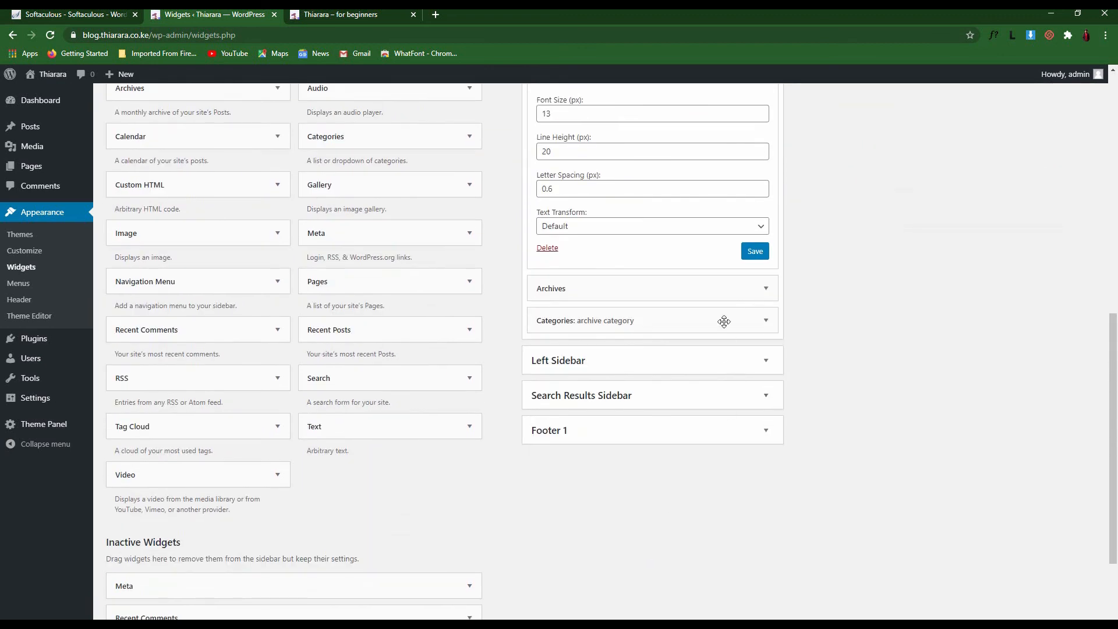
pyautogui.click(751, 256)
pyautogui.click(338, 14)
pyautogui.click(50, 35)
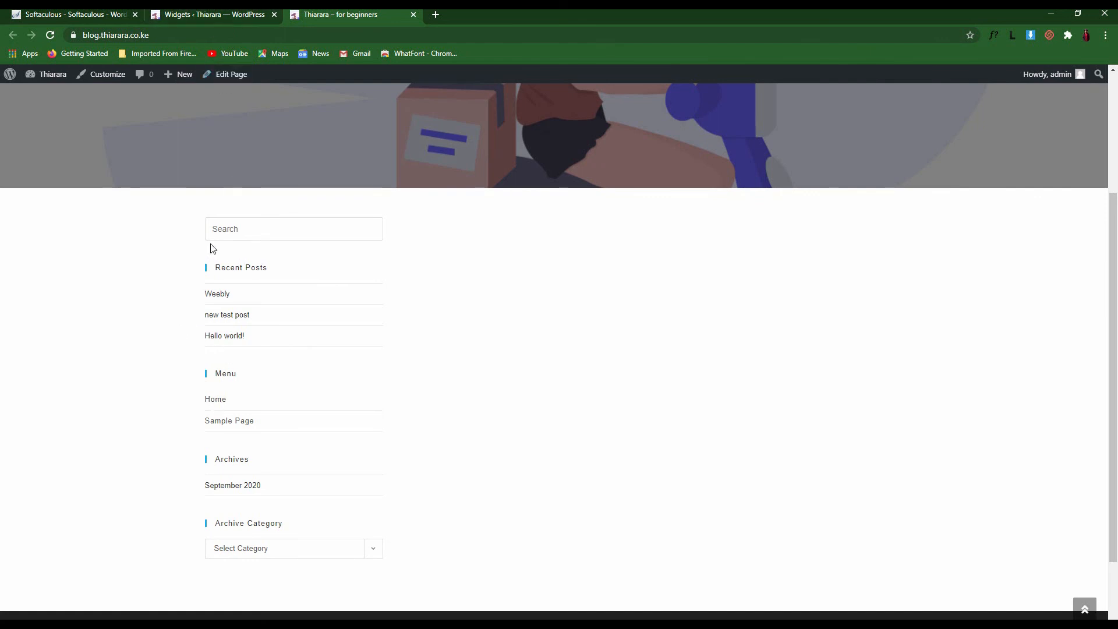
# Add a Recent Posts widget to the Left Sidebar, delete it again, and expand the Search Results Sidebar
pyautogui.click(234, 11)
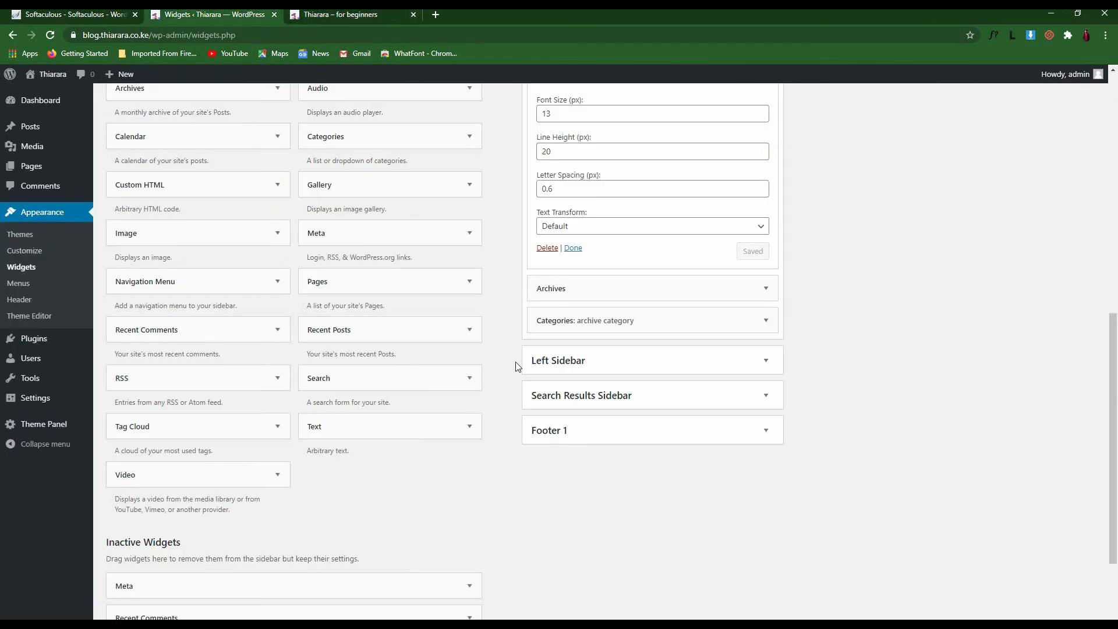
pyautogui.click(573, 365)
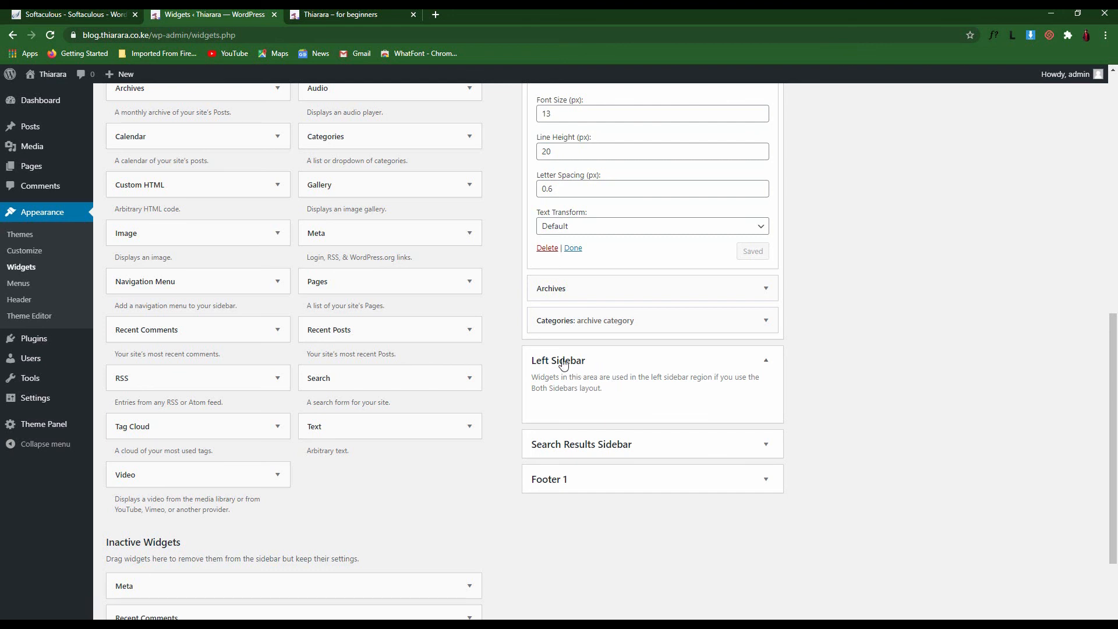
pyautogui.moveTo(330, 330); pyautogui.dragTo(579, 424)
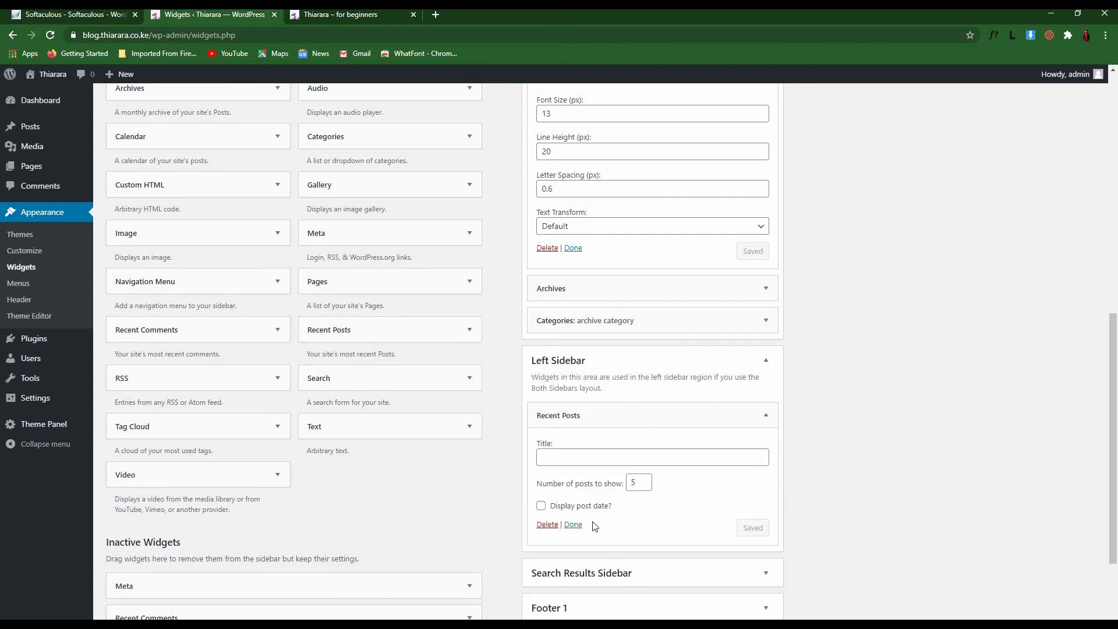
pyautogui.click(547, 525)
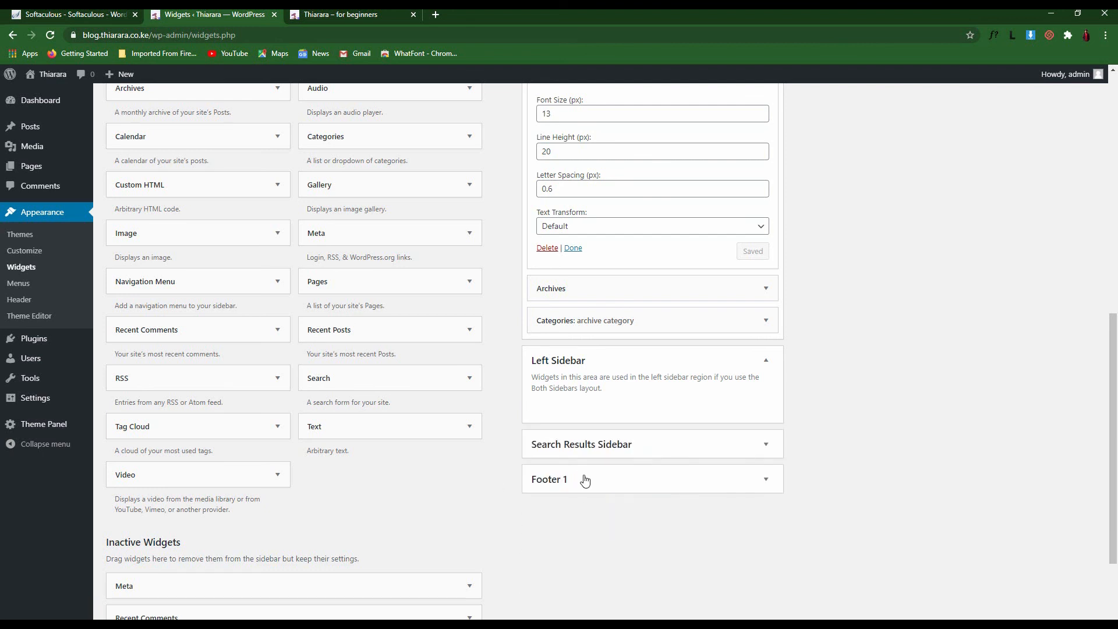
pyautogui.click(624, 448)
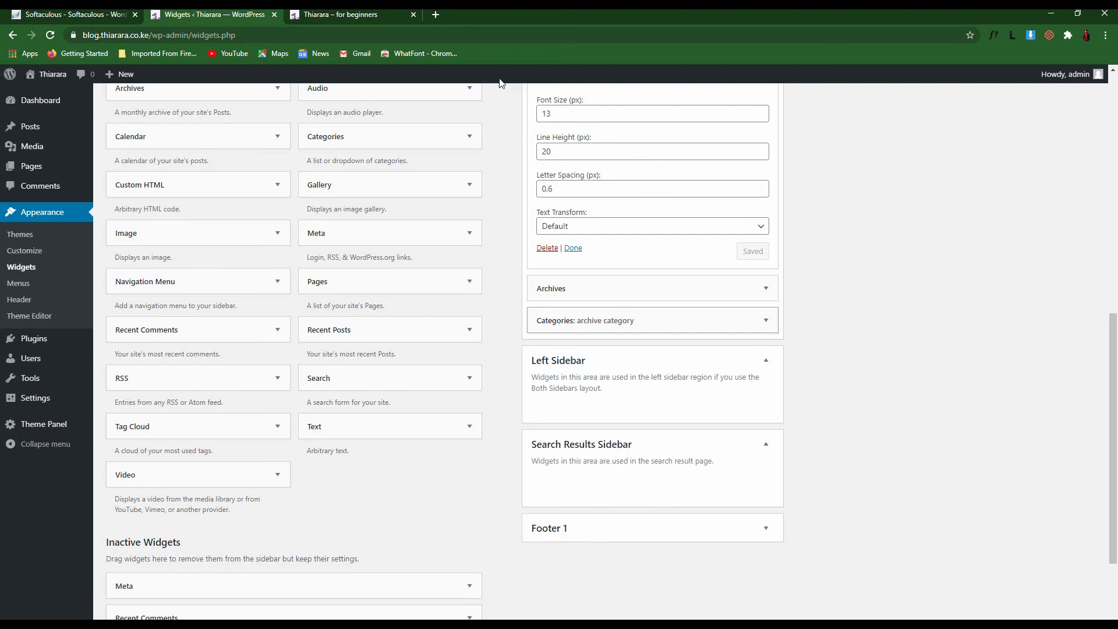
pyautogui.click(391, 14)
pyautogui.scroll(3, 814, 224)
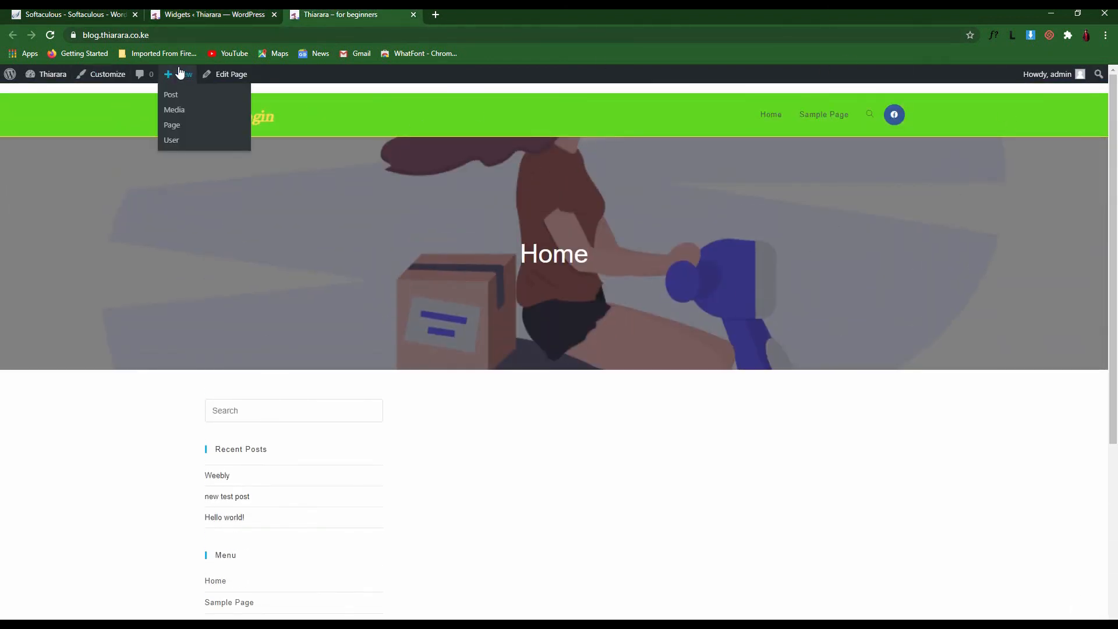
pyautogui.click(867, 120)
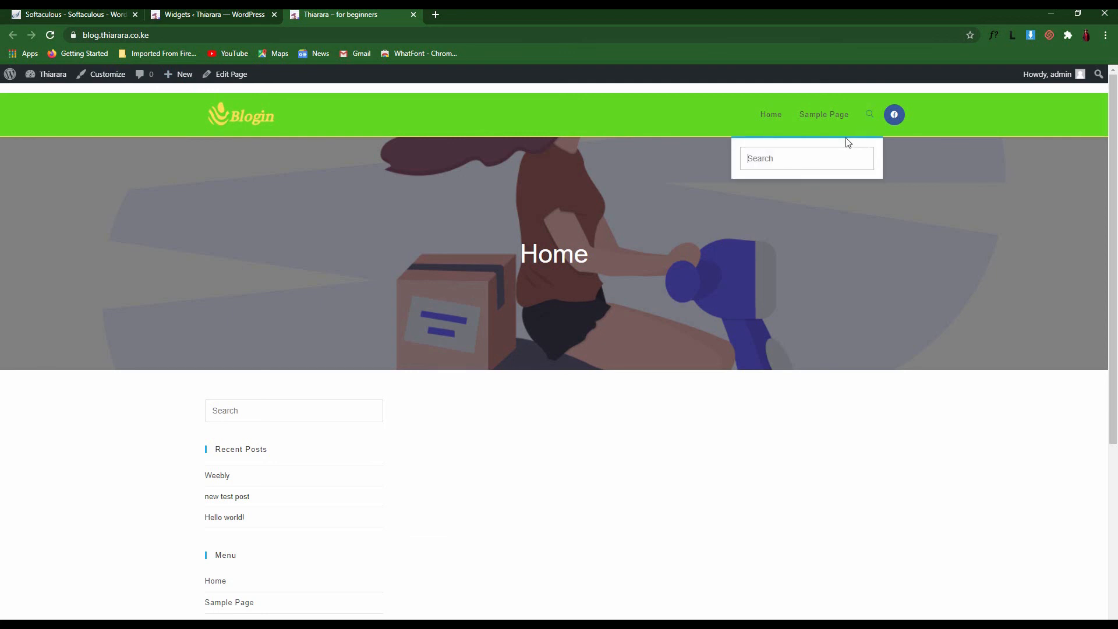
pyautogui.write('t')
pyautogui.press('BackSpace')
pyautogui.press('BackSpace')
pyautogui.write('we')
pyautogui.press('Return')
pyautogui.scroll(-3, 637, 384)
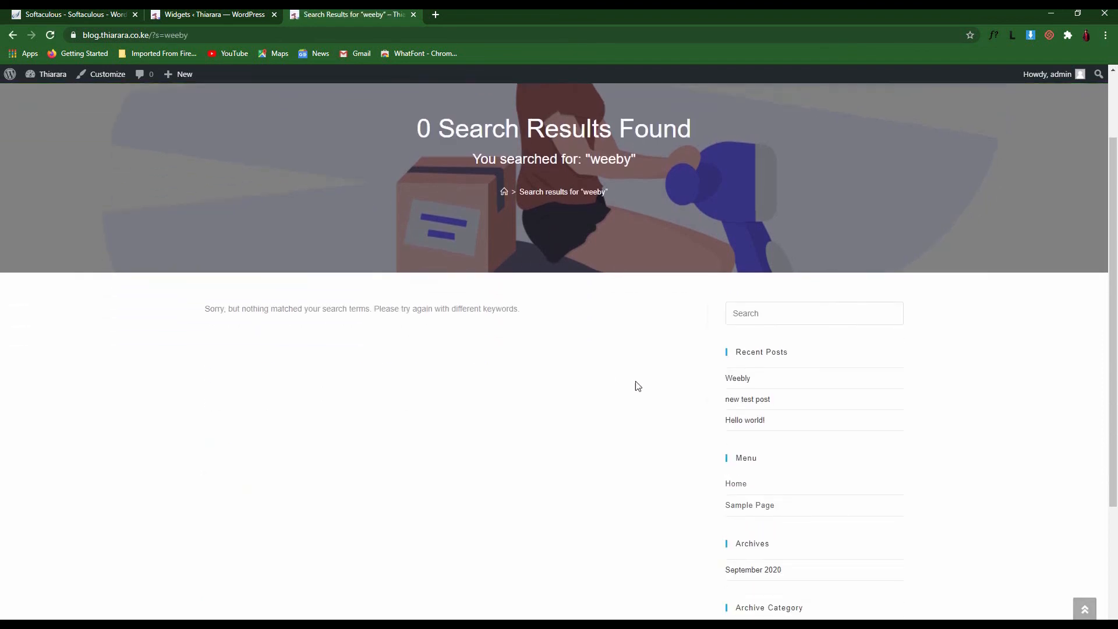
pyautogui.scroll(3, 698, 406)
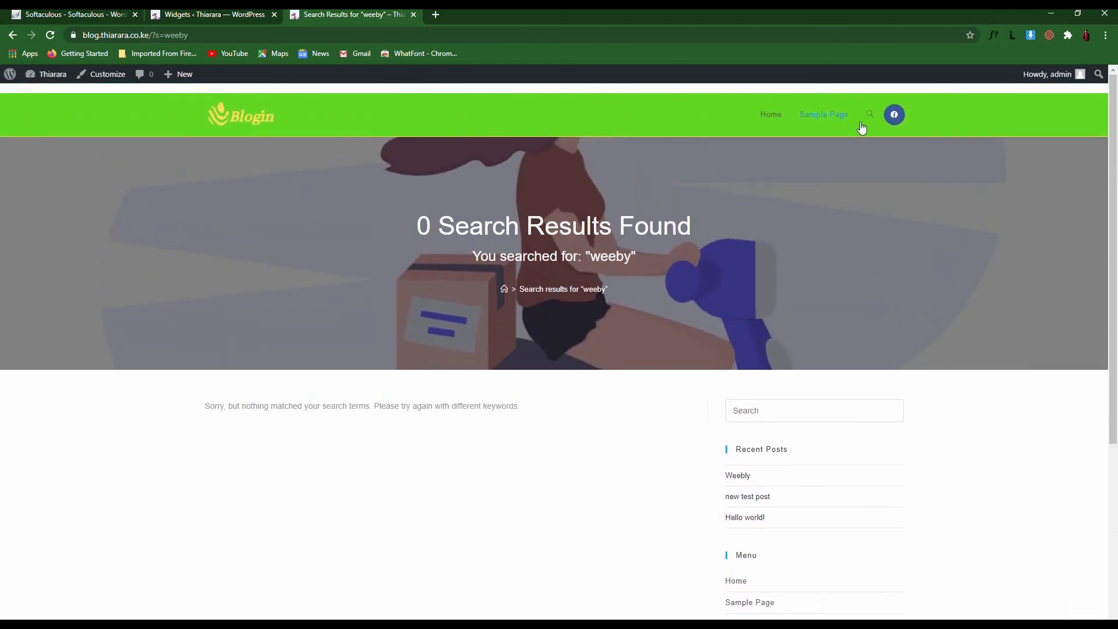
pyautogui.scroll(-3, 723, 392)
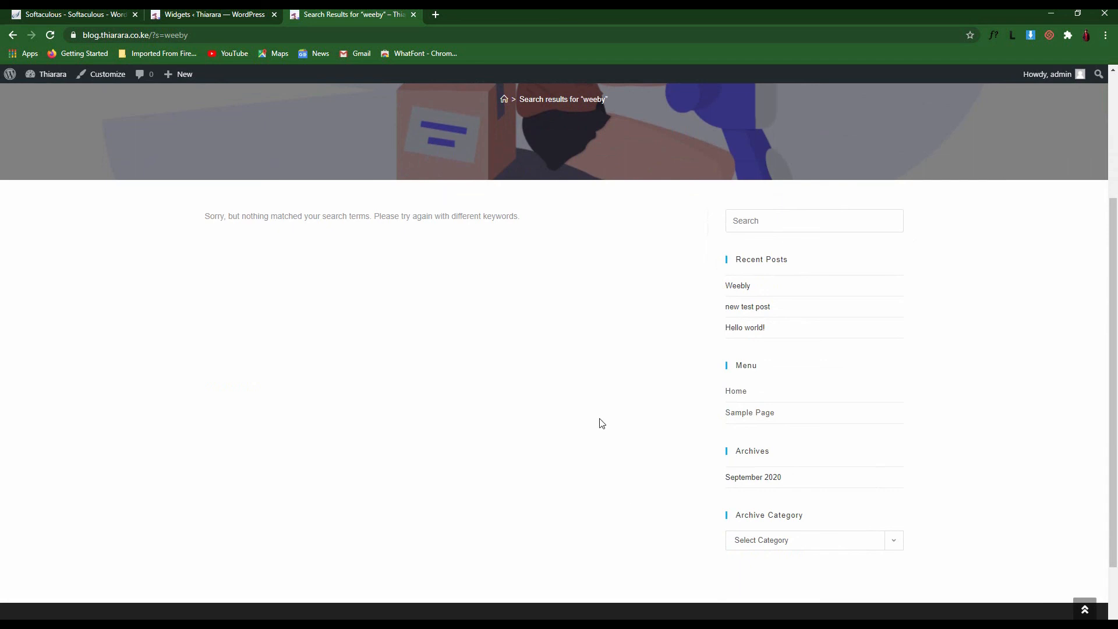
pyautogui.click(216, 14)
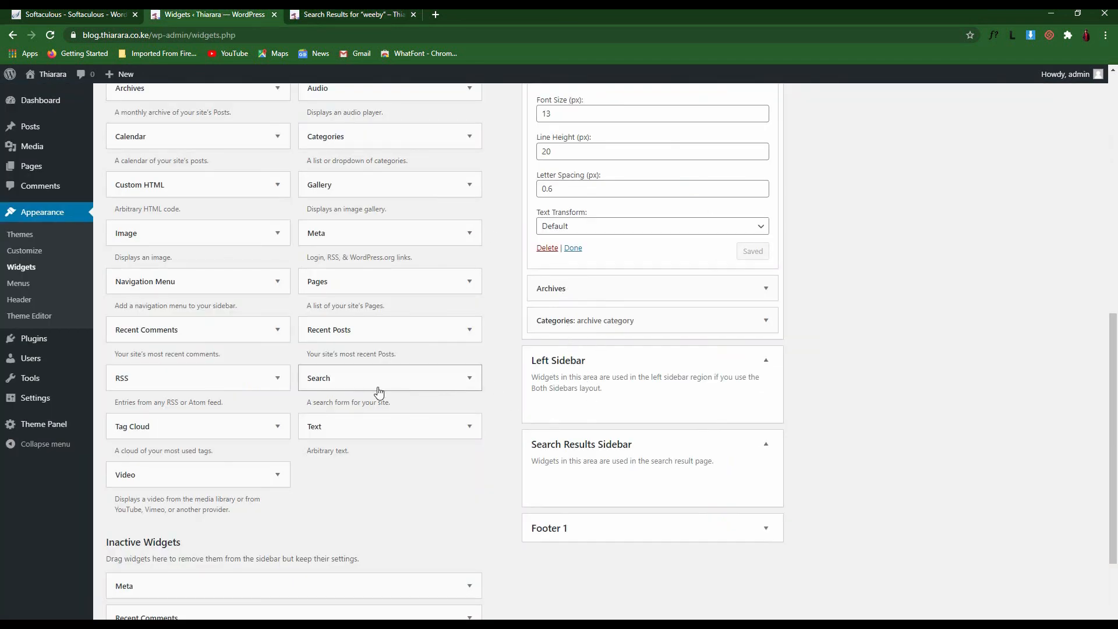
# Add a Recent Posts widget titled 'recent in archive' to the Search Results Sidebar and save it
pyautogui.moveTo(345, 329); pyautogui.dragTo(647, 486)
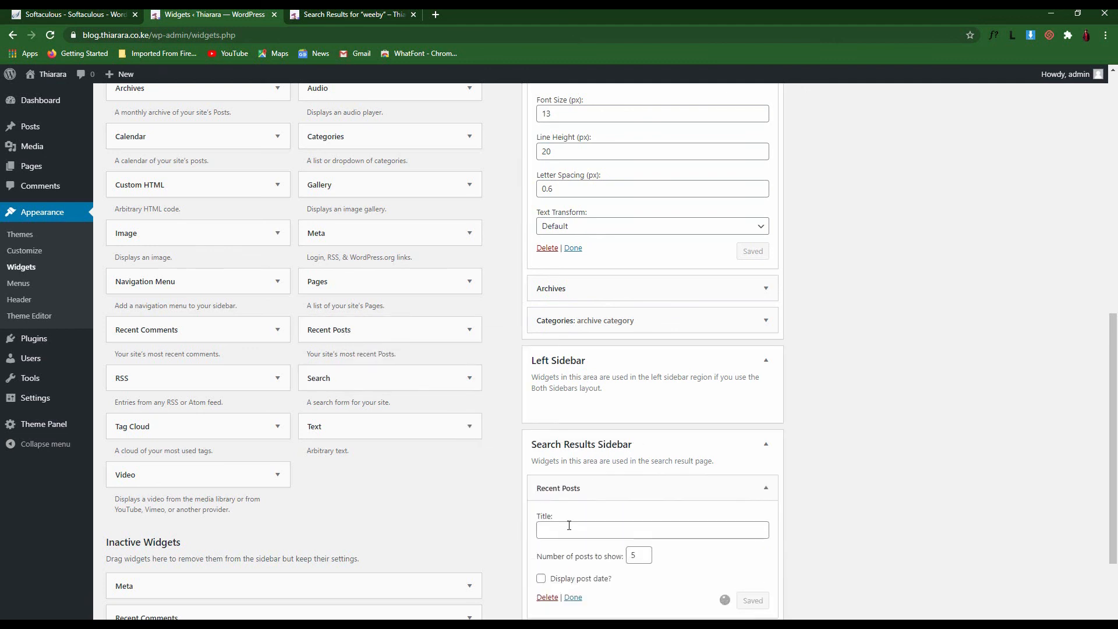
pyautogui.click(554, 528)
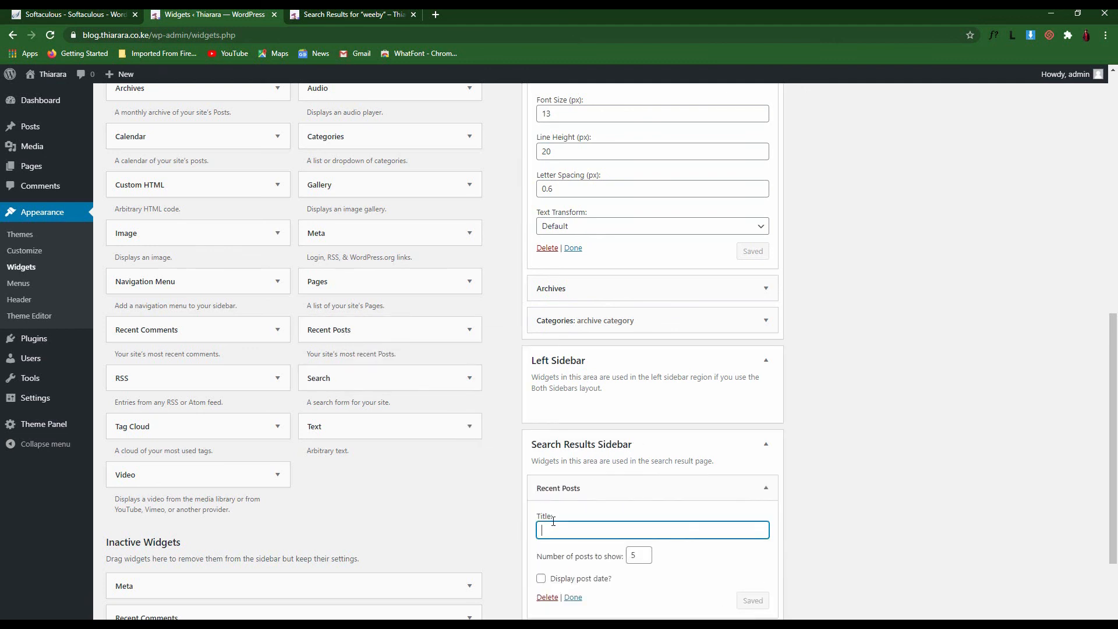
pyautogui.write('recent in archive')
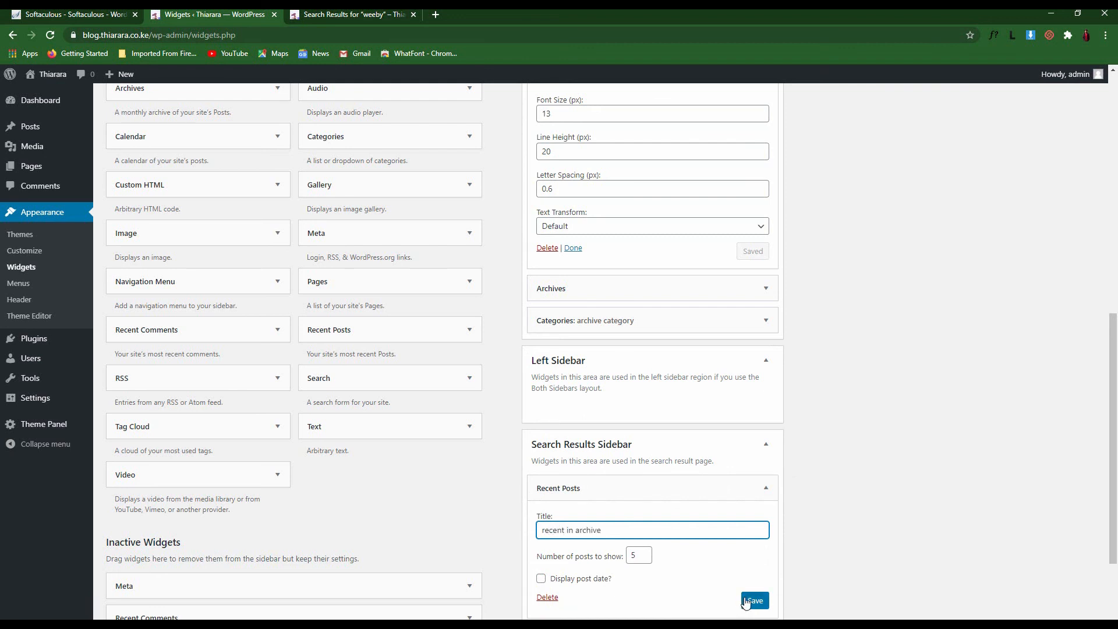
pyautogui.click(746, 600)
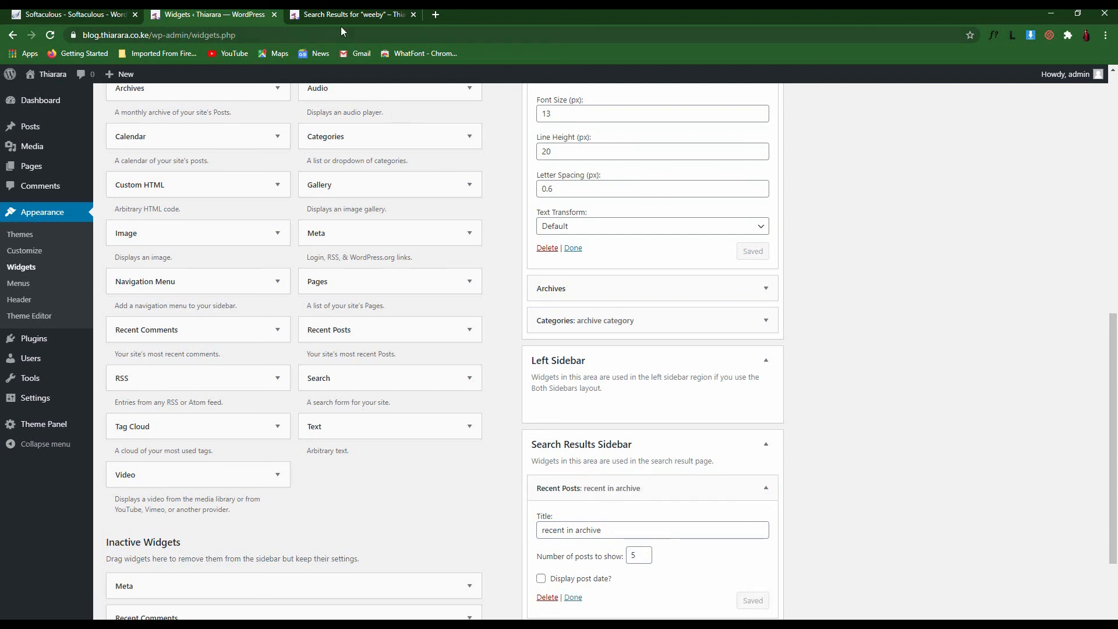
pyautogui.click(342, 22)
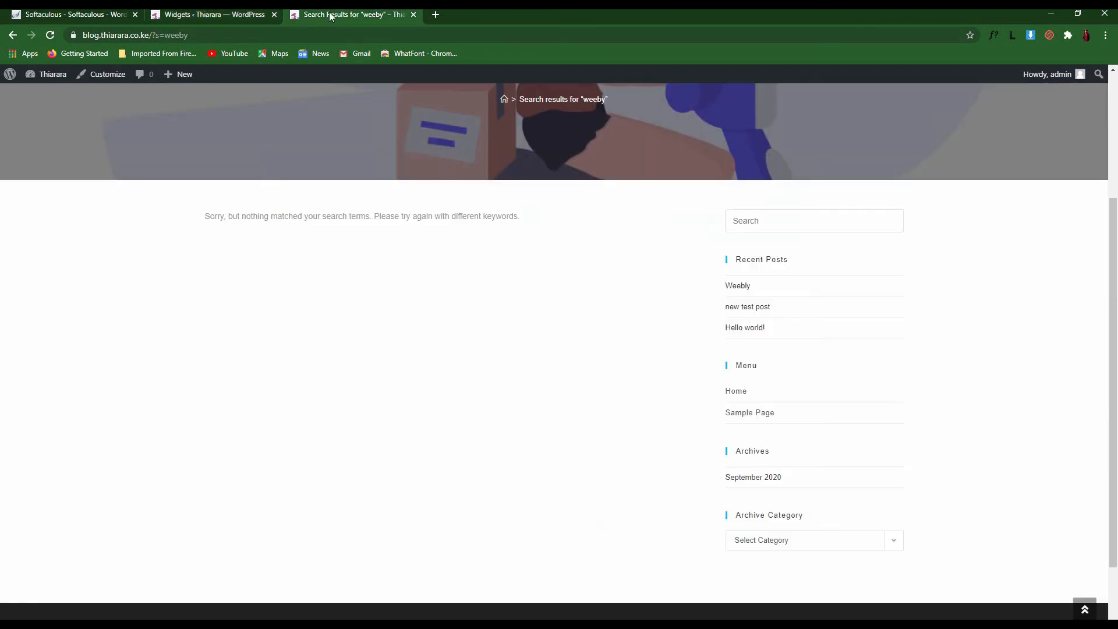
# Reload the 'weeby' search results to see Recent In Archive, then collapse the Search Results Sidebar
pyautogui.click(50, 35)
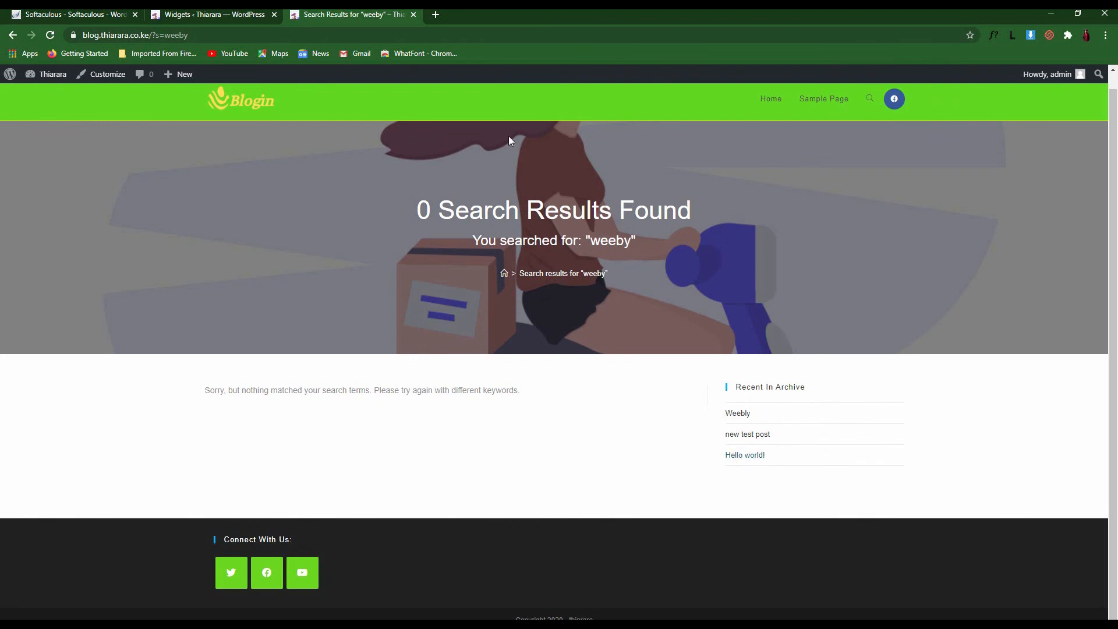
pyautogui.click(198, 14)
pyautogui.scroll(-2, 599, 454)
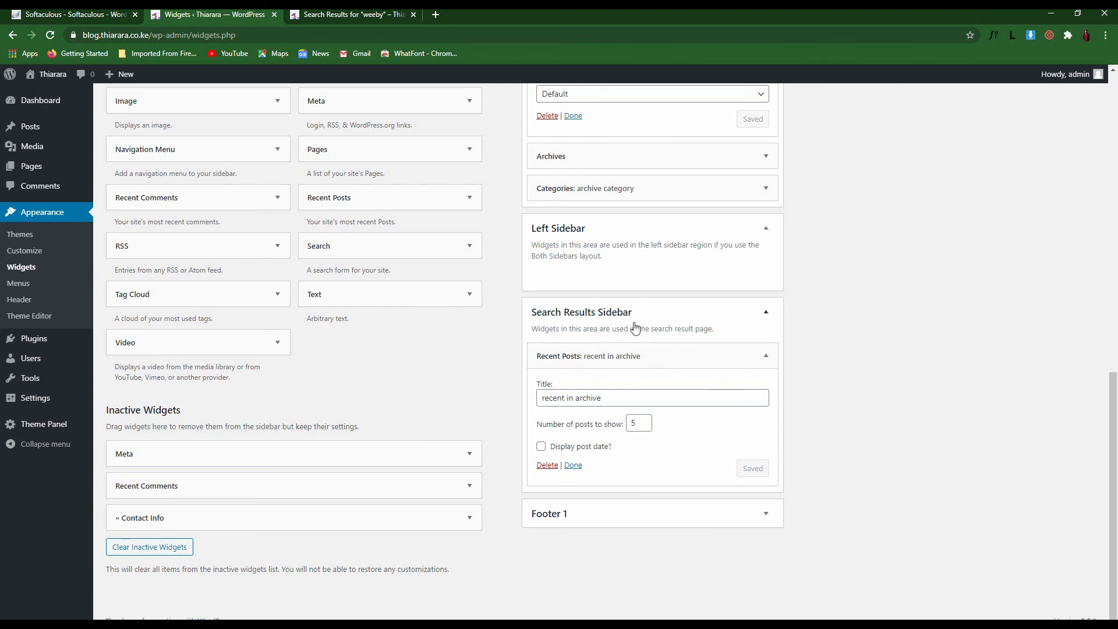
pyautogui.click(766, 311)
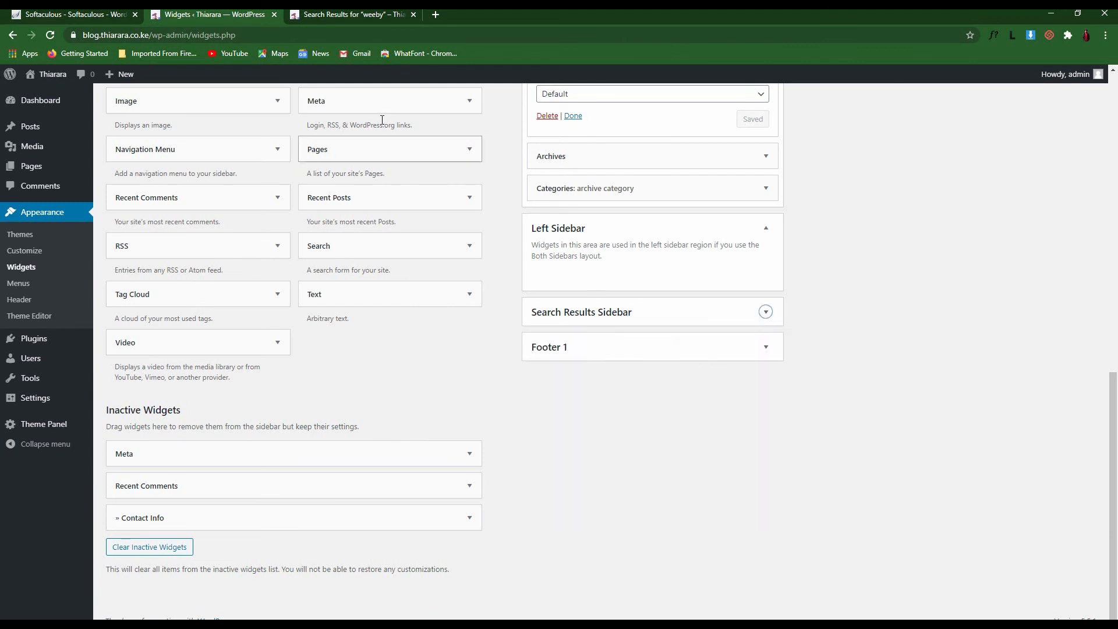
pyautogui.click(357, 14)
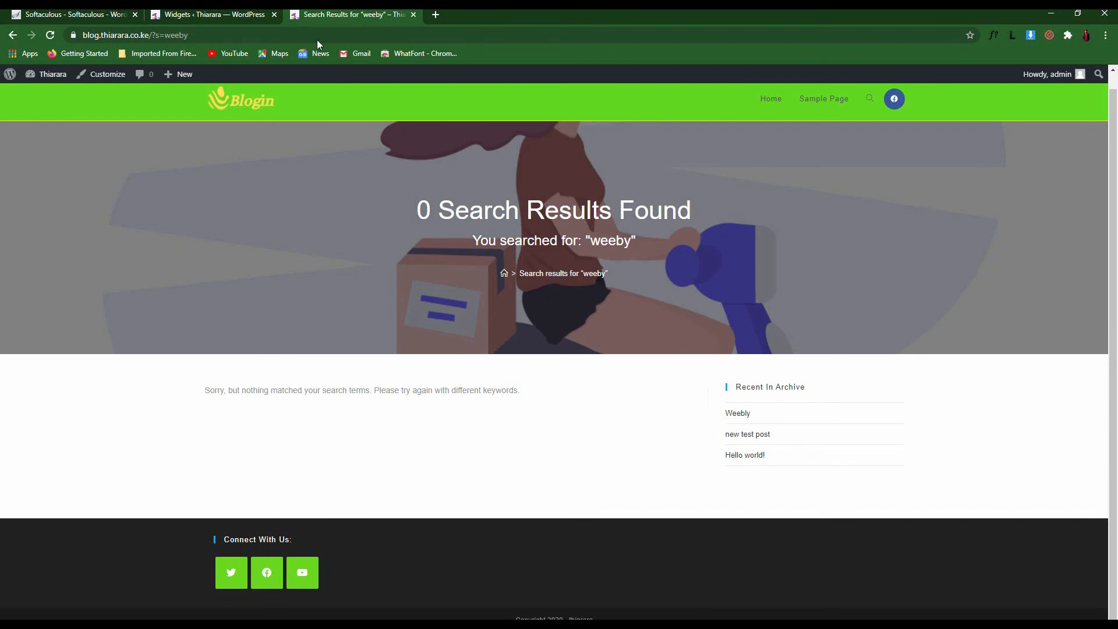
# Expand the Footer 1 widget area, comparing it against the live search results page
pyautogui.click(214, 14)
pyautogui.click(600, 350)
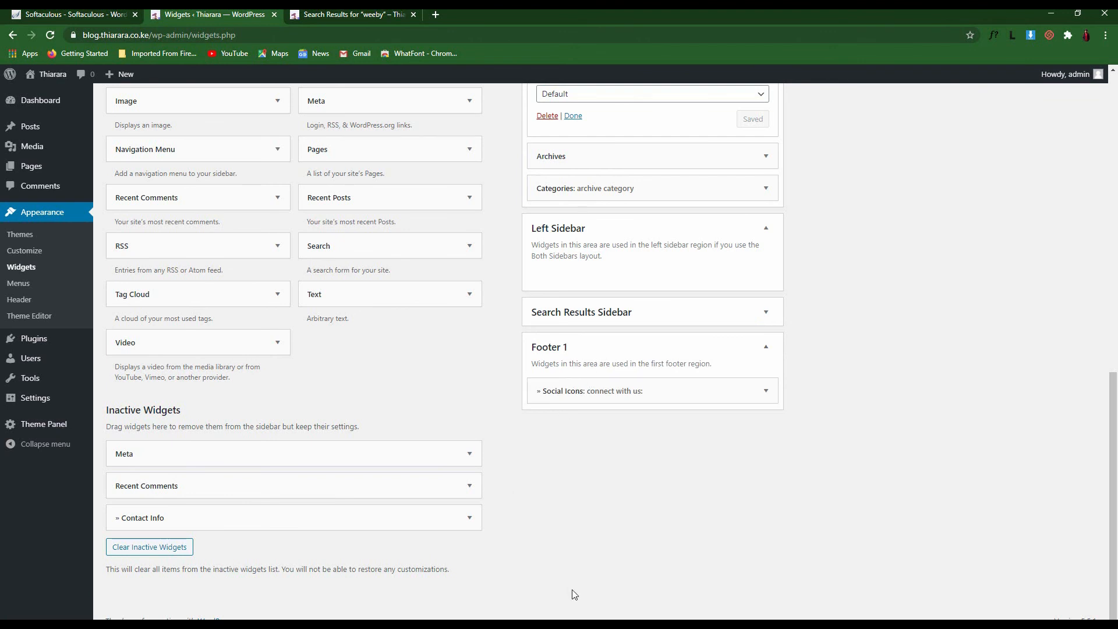
pyautogui.click(313, 12)
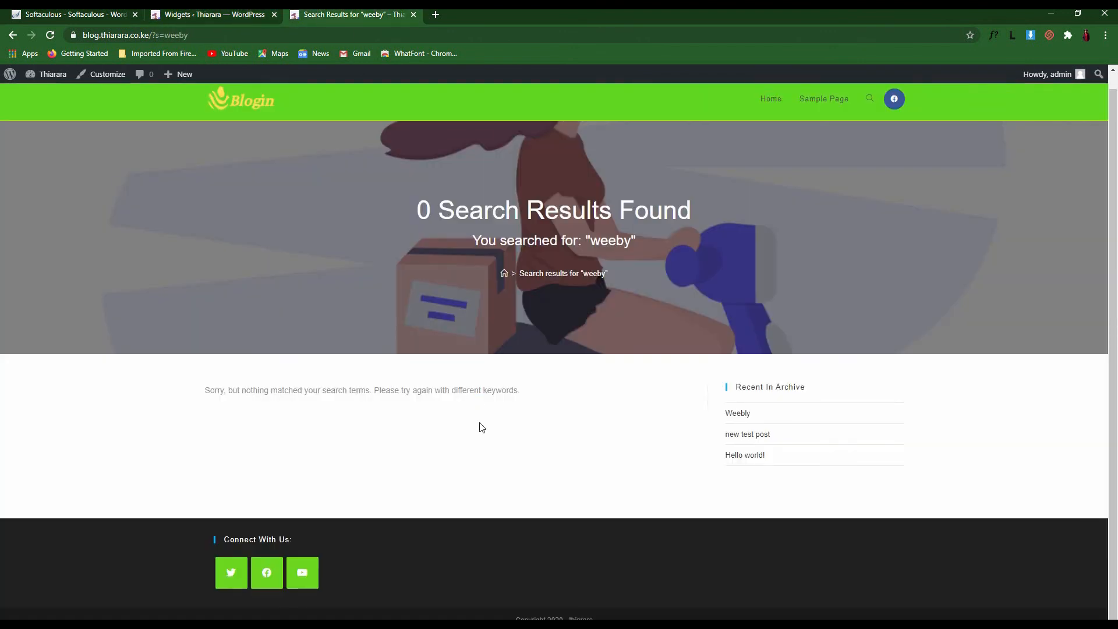
pyautogui.click(245, 14)
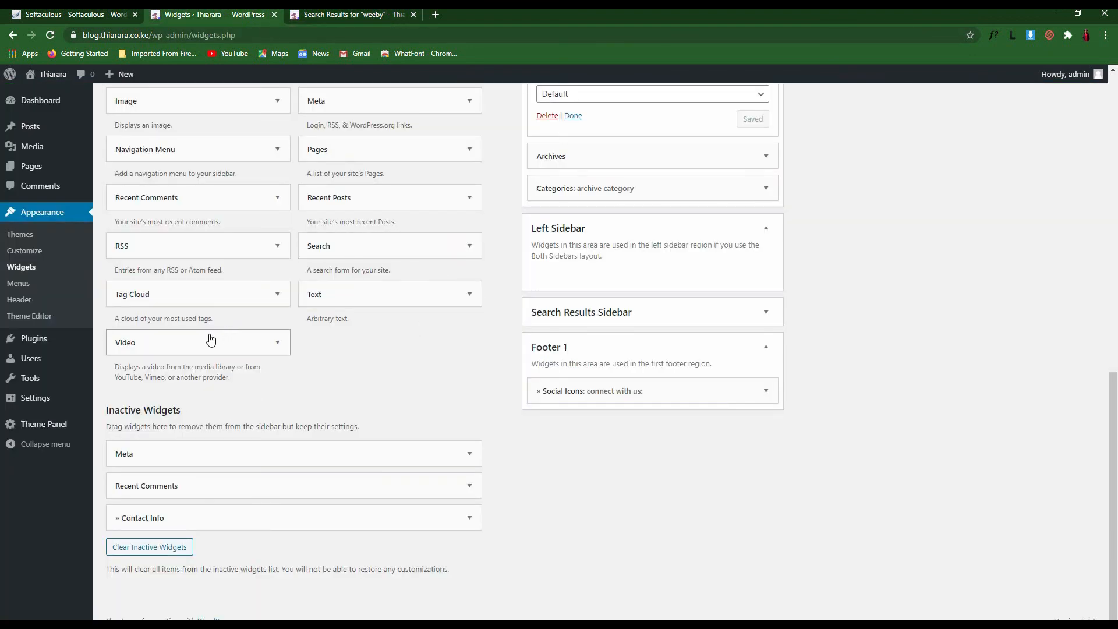
# Add a Text widget to the Search Results Sidebar and collapse the sidebar areas
pyautogui.moveTo(339, 300); pyautogui.dragTo(586, 379)
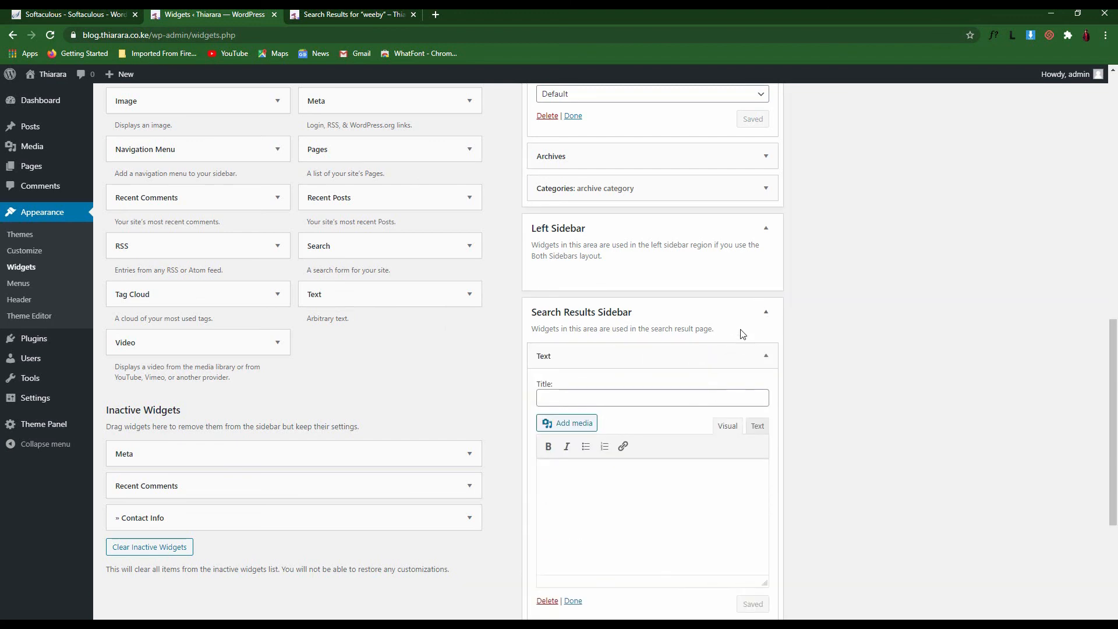
pyautogui.click(766, 314)
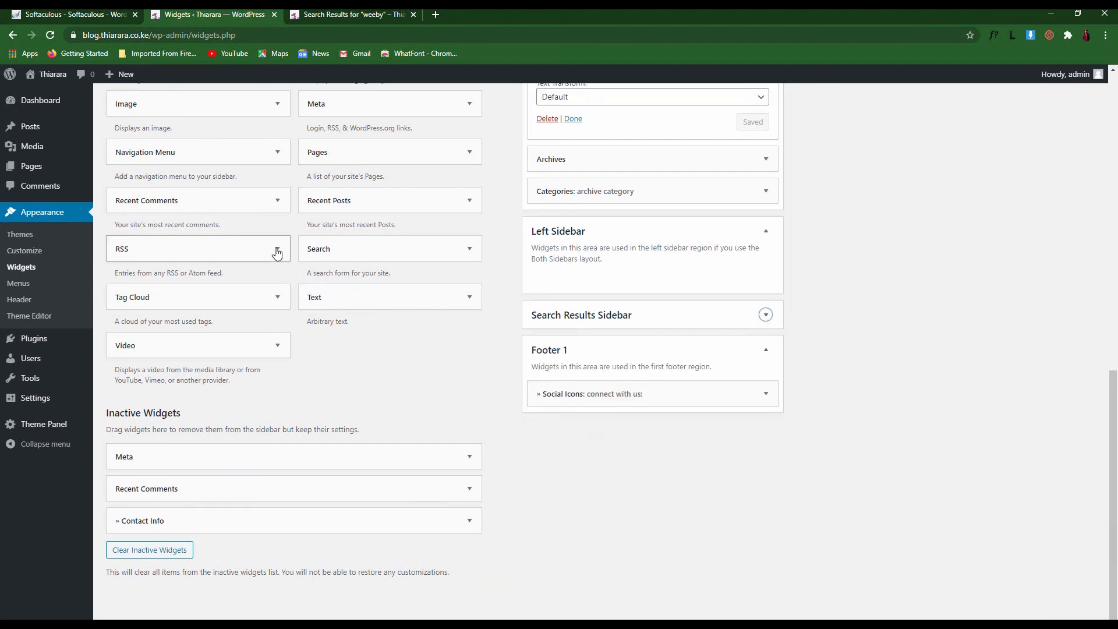
pyautogui.scroll(2, 273, 256)
pyautogui.scroll(8, 788, 369)
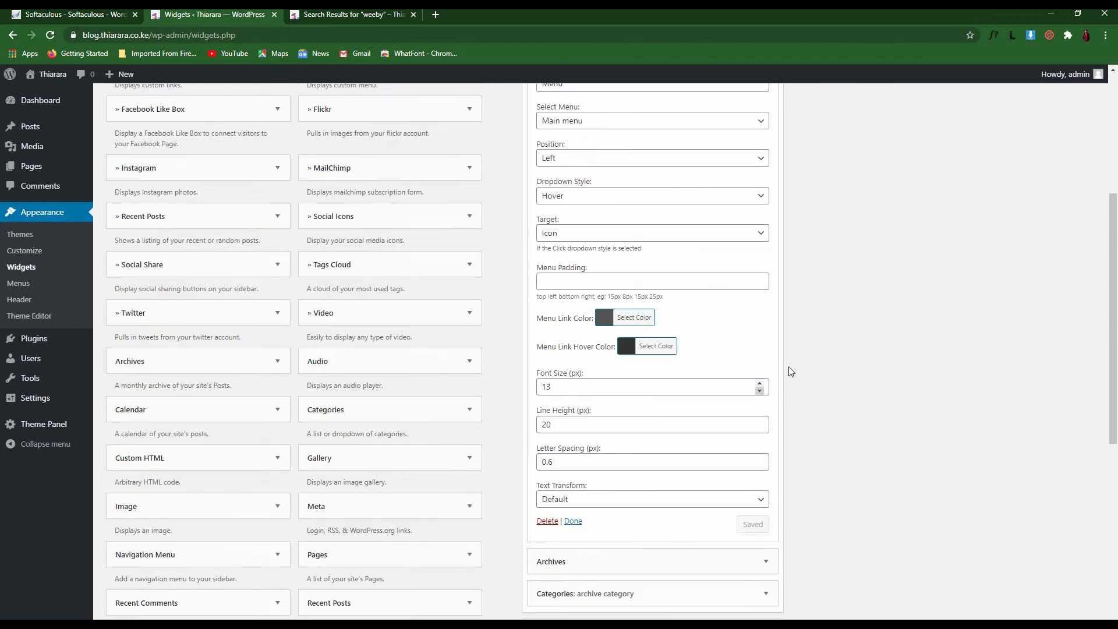
pyautogui.click(766, 193)
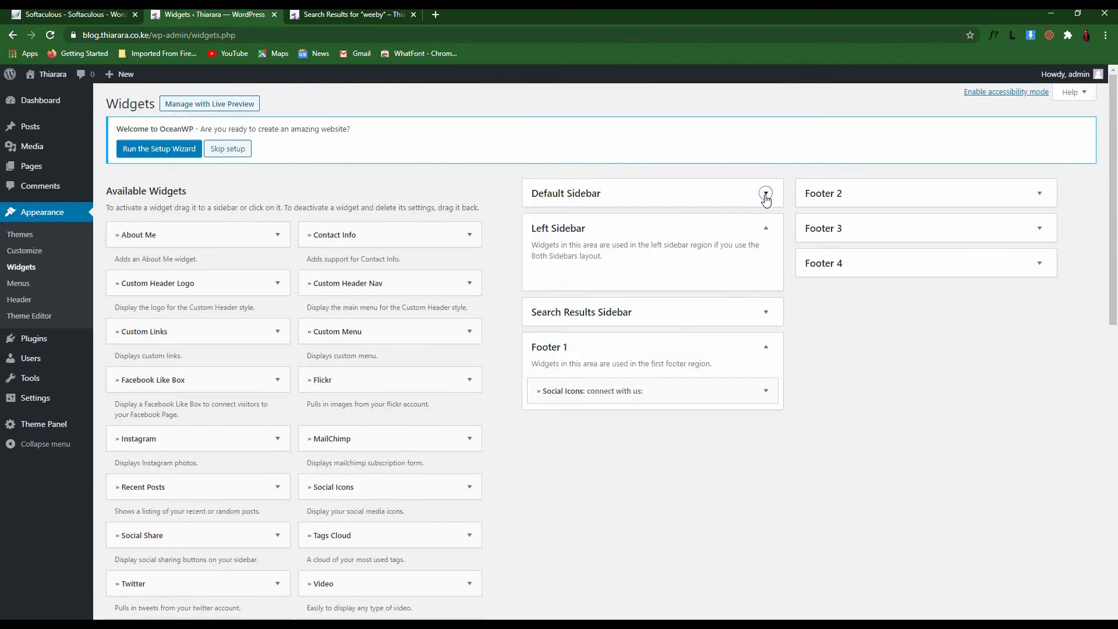
# Delete the Social Share widget from Footer 2, leaving that area empty
pyautogui.click(836, 196)
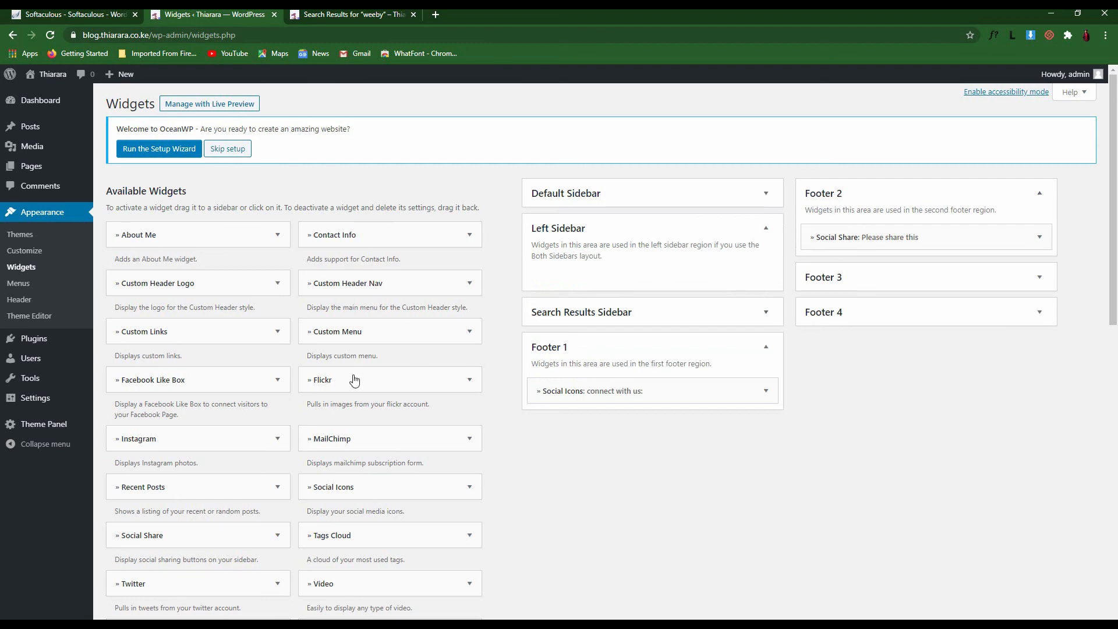
pyautogui.click(1039, 237)
pyautogui.scroll(-5, 858, 539)
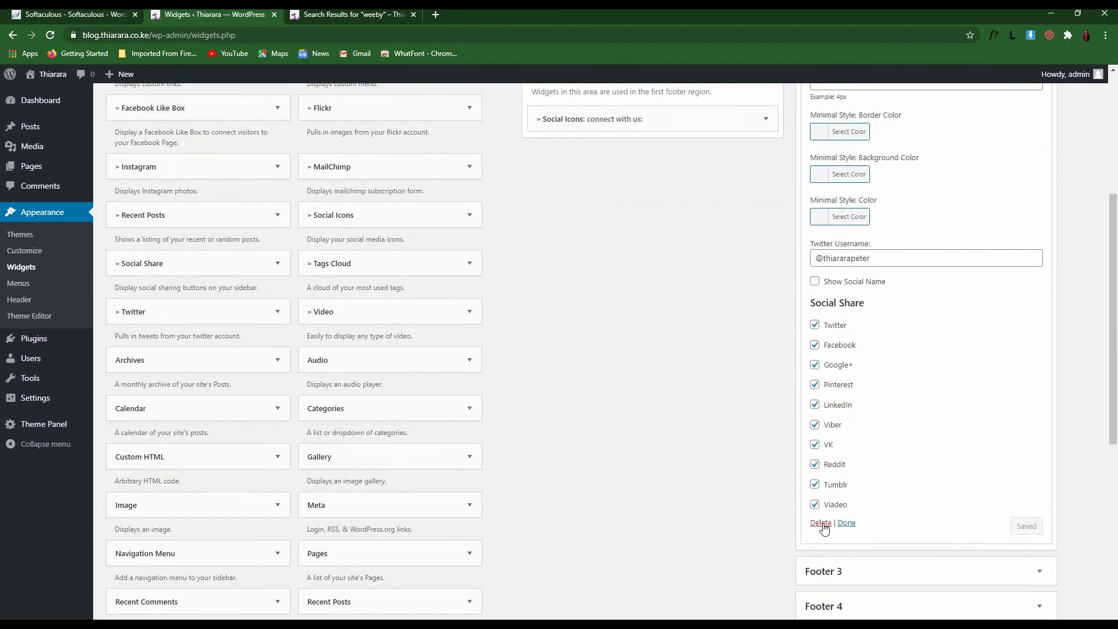
pyautogui.click(821, 523)
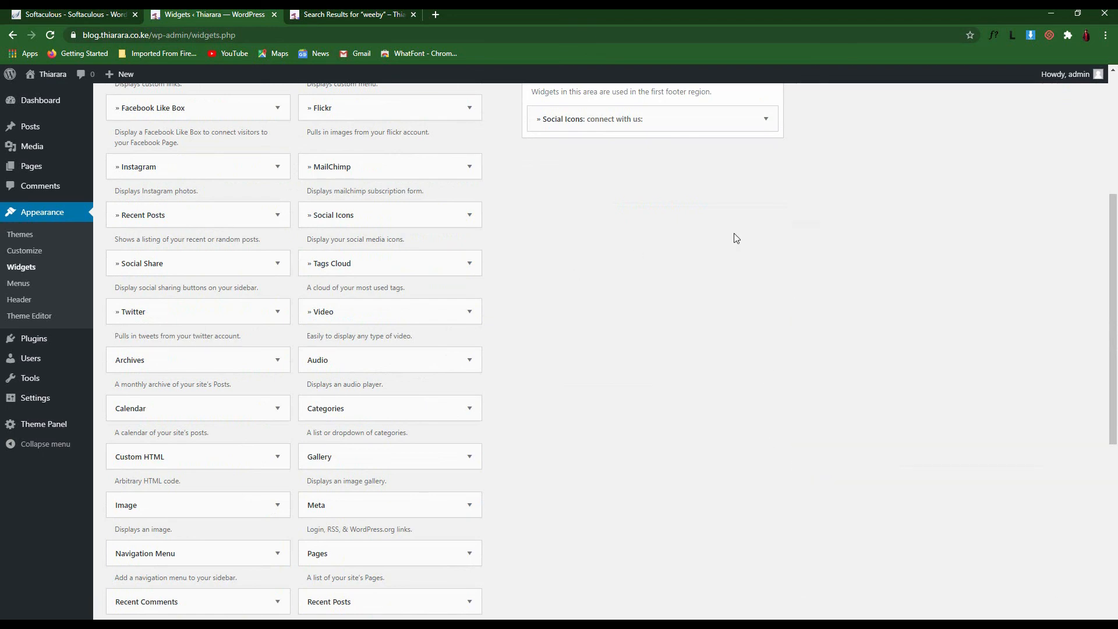
pyautogui.scroll(5, 835, 405)
pyautogui.scroll(-2, 300, 479)
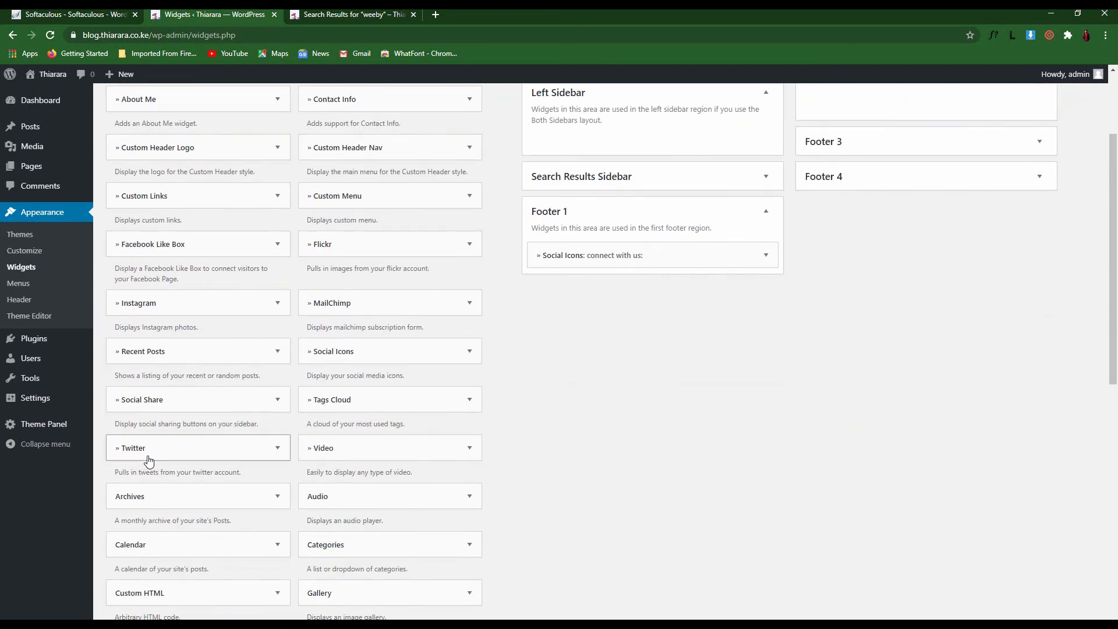
pyautogui.scroll(2, 171, 454)
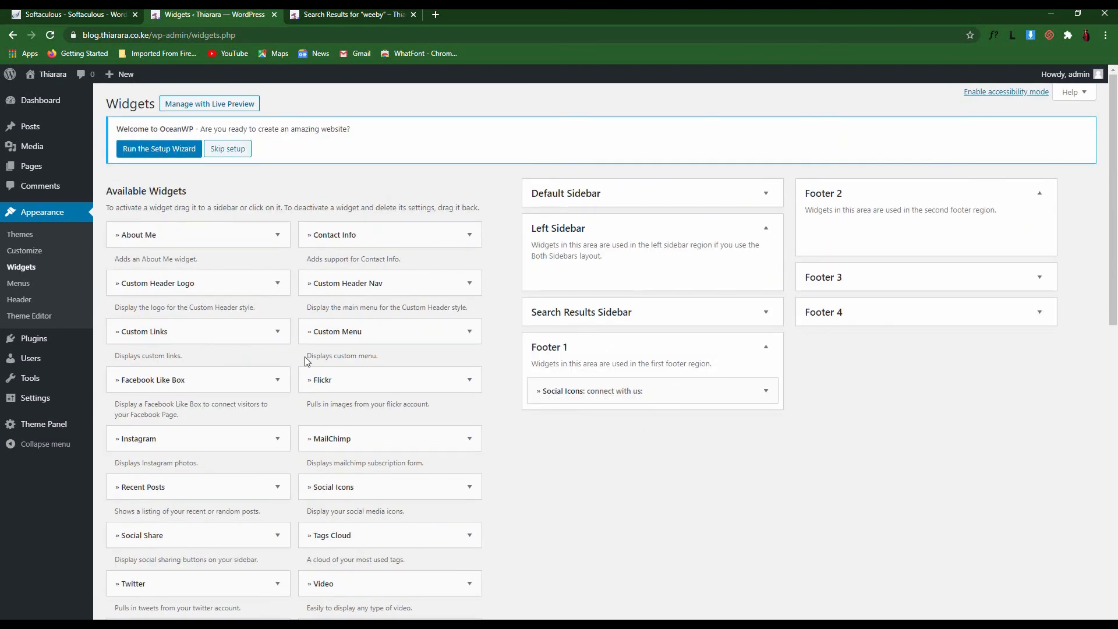
pyautogui.scroll(-2, 309, 352)
# Add a Custom Menu widget titled MAIN MENU showing Main menu to Footer 2, then check the footer
pyautogui.moveTo(343, 196); pyautogui.dragTo(869, 112)
pyautogui.click(856, 181)
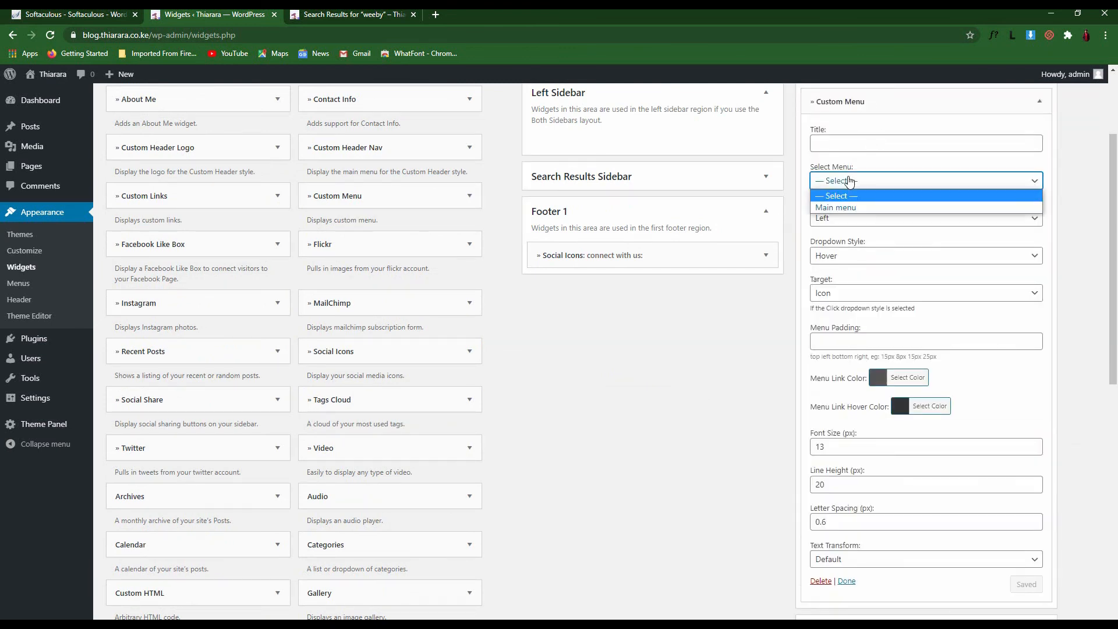
pyautogui.click(851, 205)
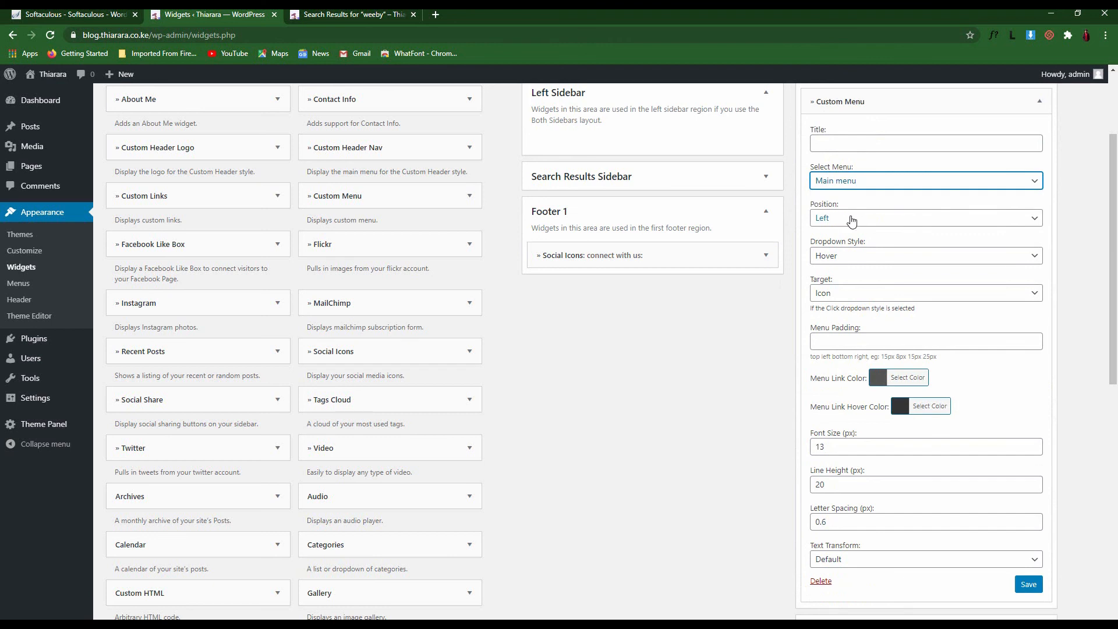
pyautogui.click(849, 220)
pyautogui.click(849, 221)
pyautogui.click(850, 258)
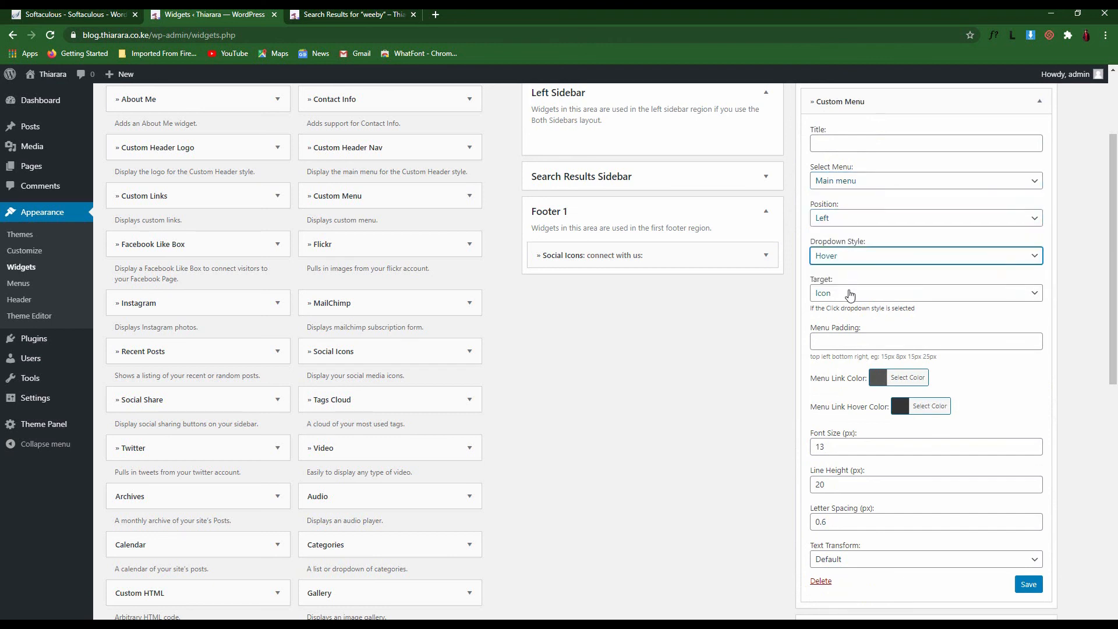
pyautogui.click(851, 140)
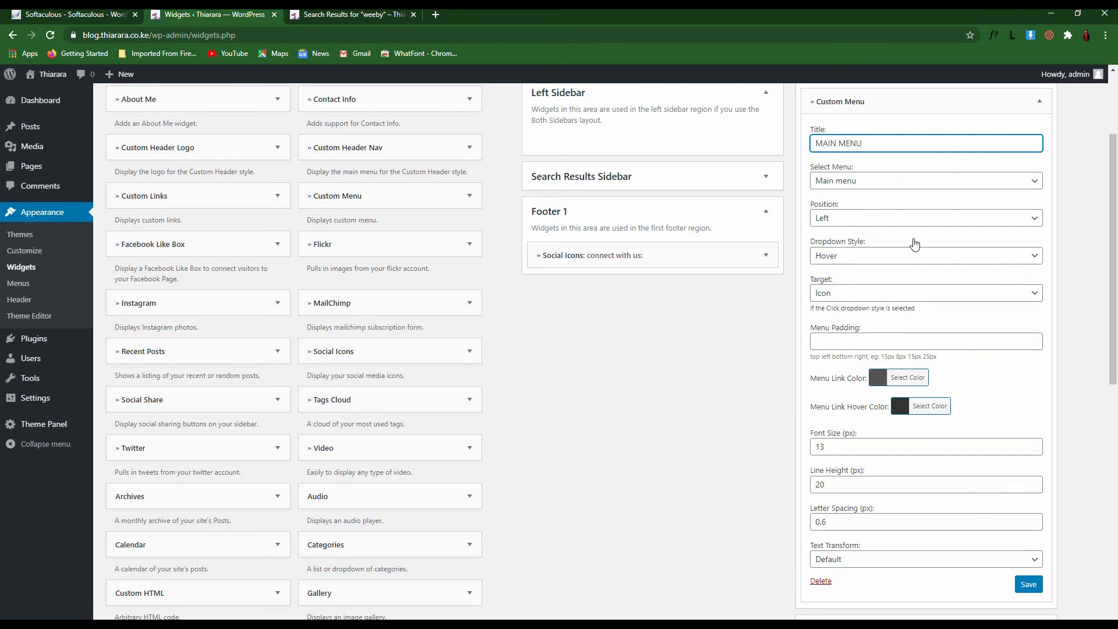
pyautogui.click(1029, 585)
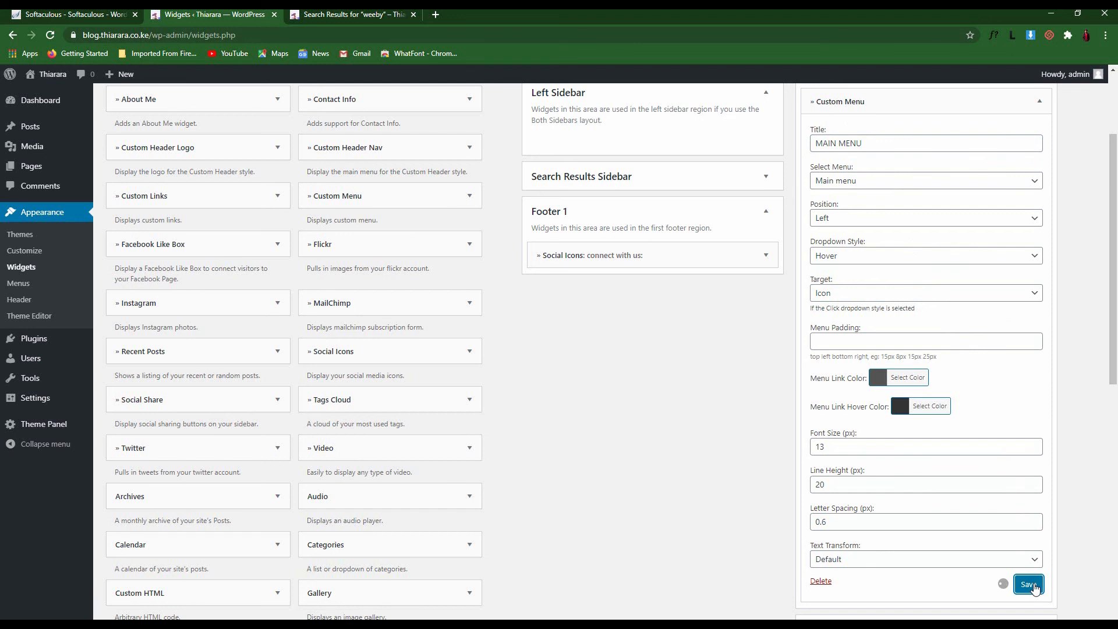
pyautogui.click(388, 13)
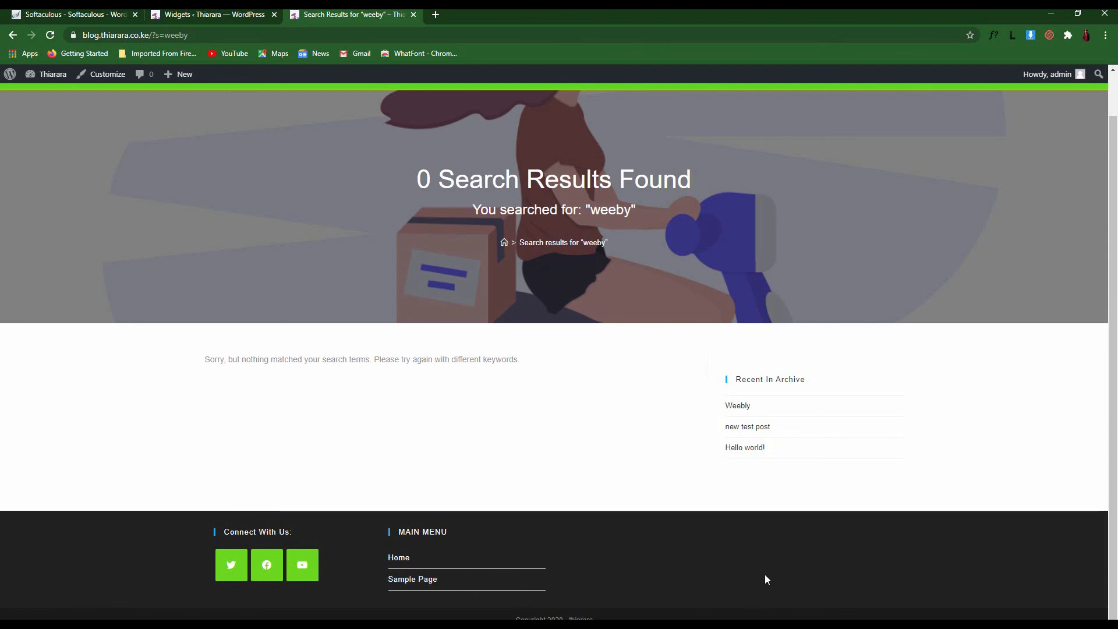
pyautogui.click(224, 22)
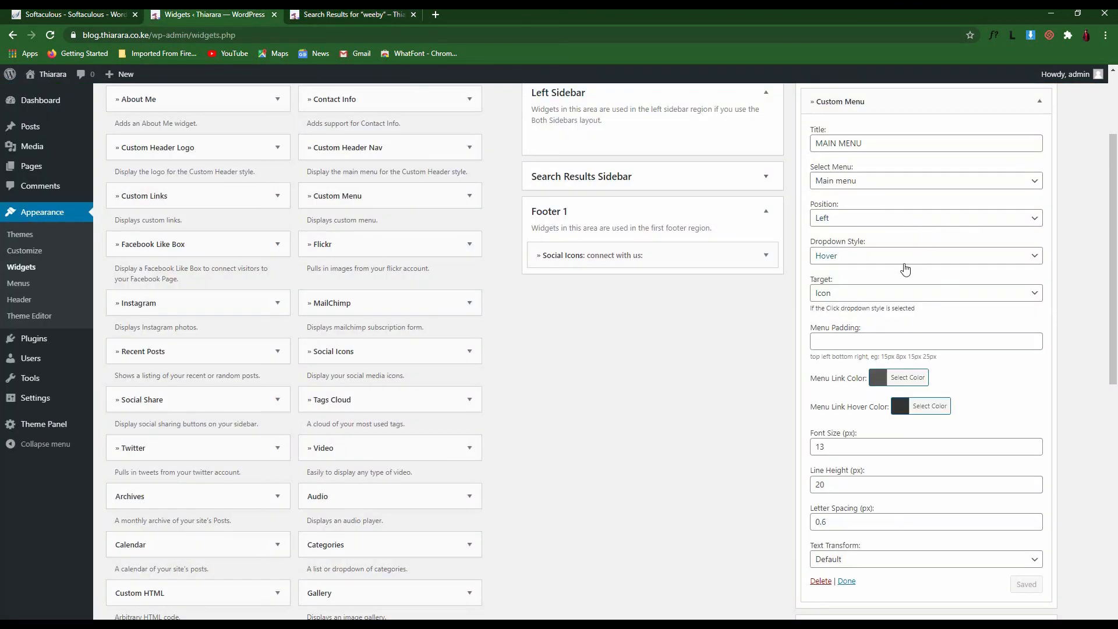
# Add a Calendar widget titled 'calendar' to Footer 3 and save it
pyautogui.scroll(3, 903, 221)
pyautogui.click(1042, 198)
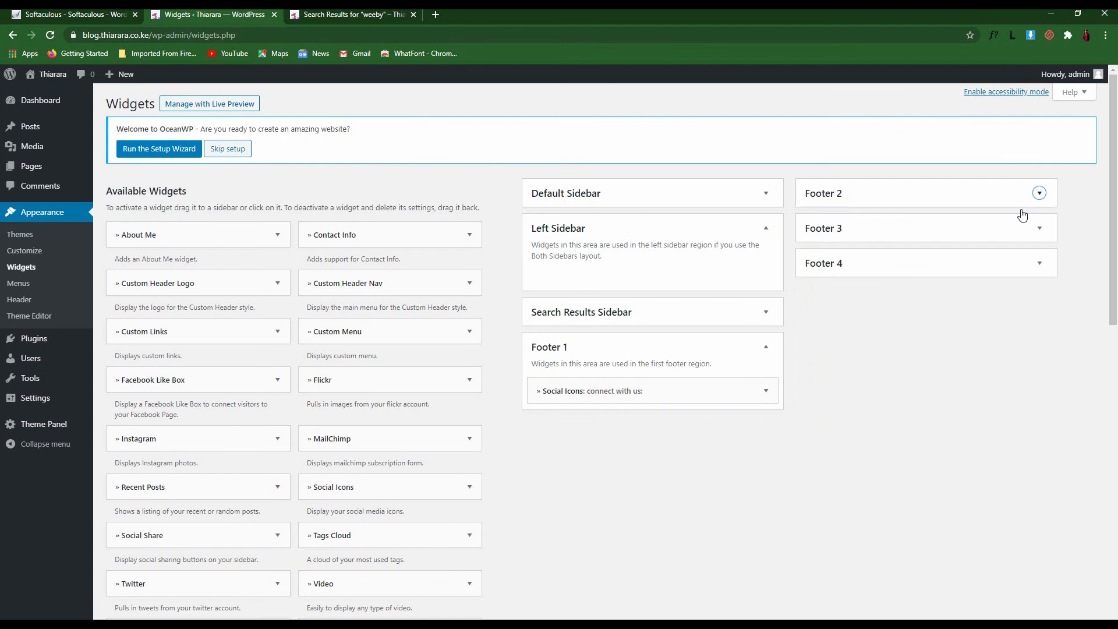
pyautogui.click(880, 239)
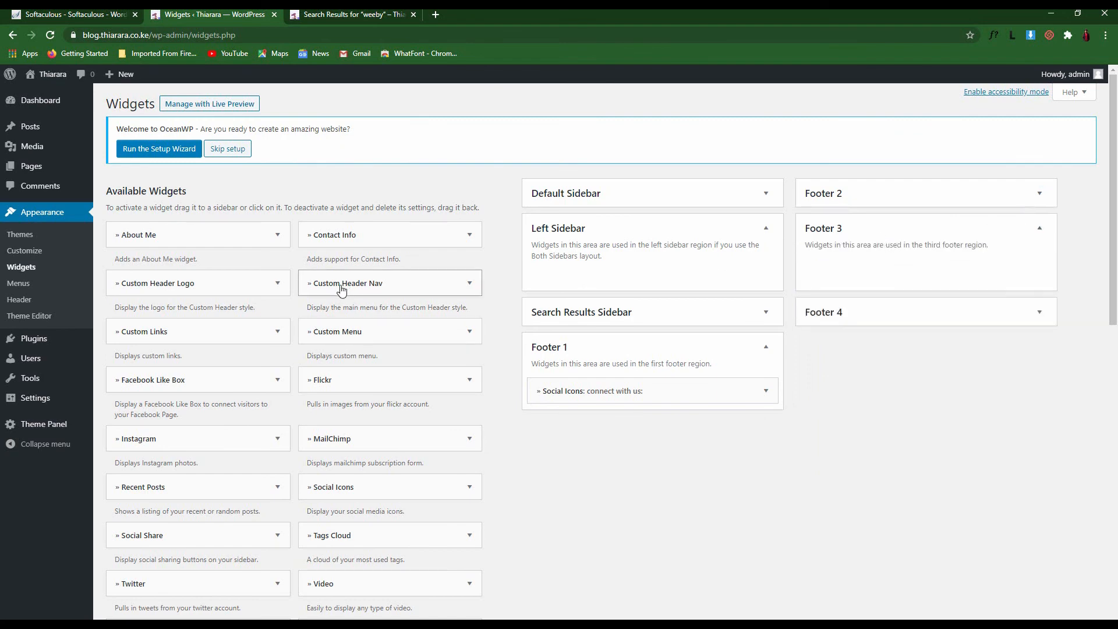
pyautogui.scroll(-5, 355, 373)
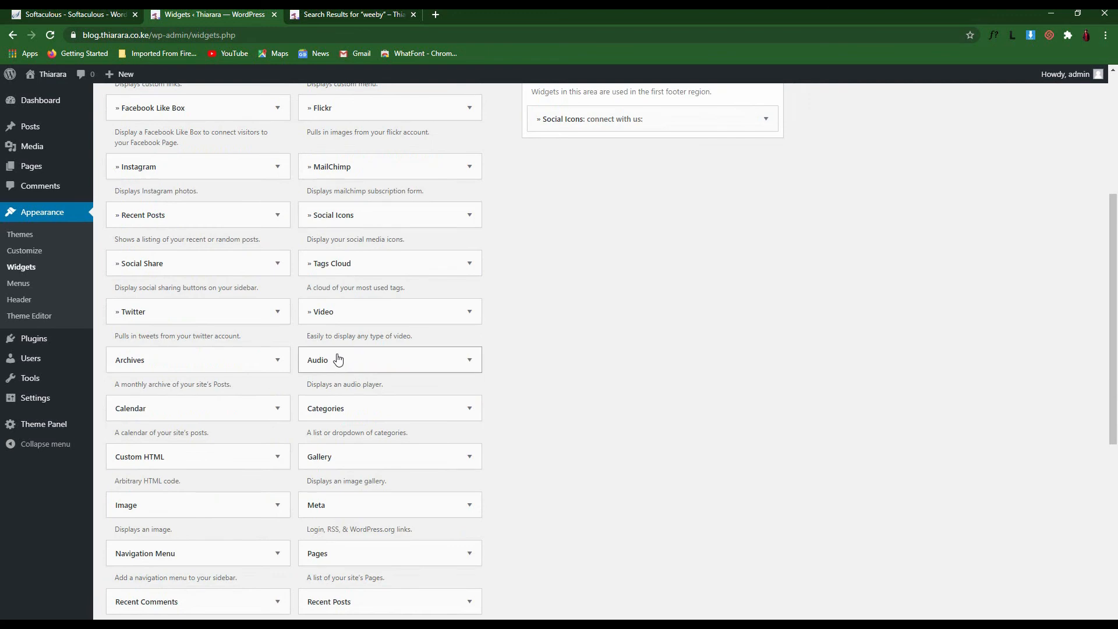
pyautogui.moveTo(180, 428); pyautogui.dragTo(885, 273)
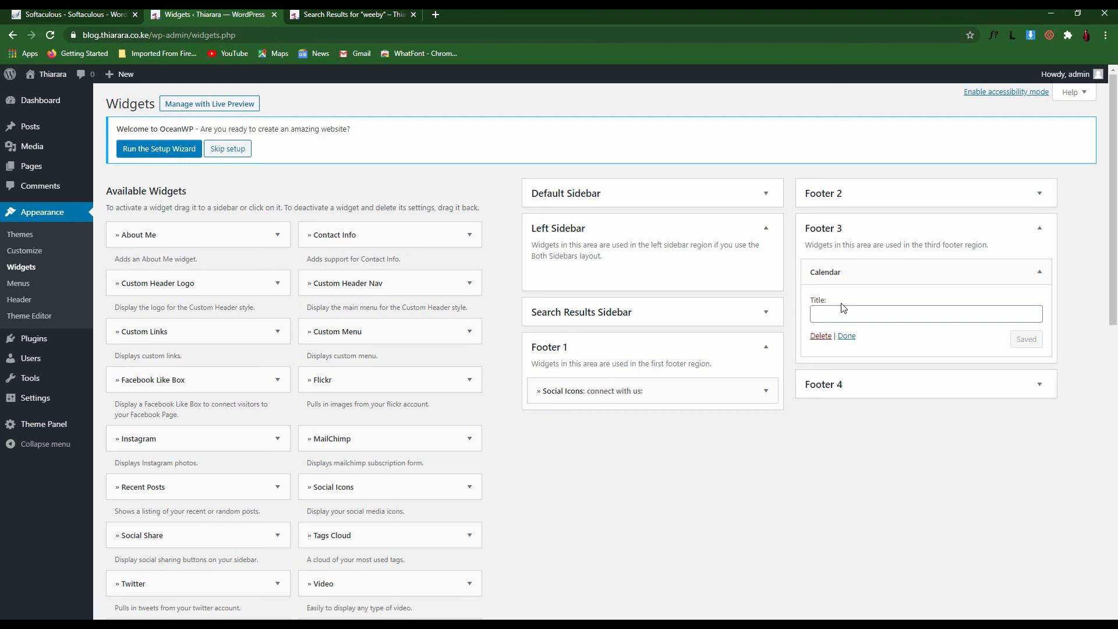
pyautogui.click(842, 313)
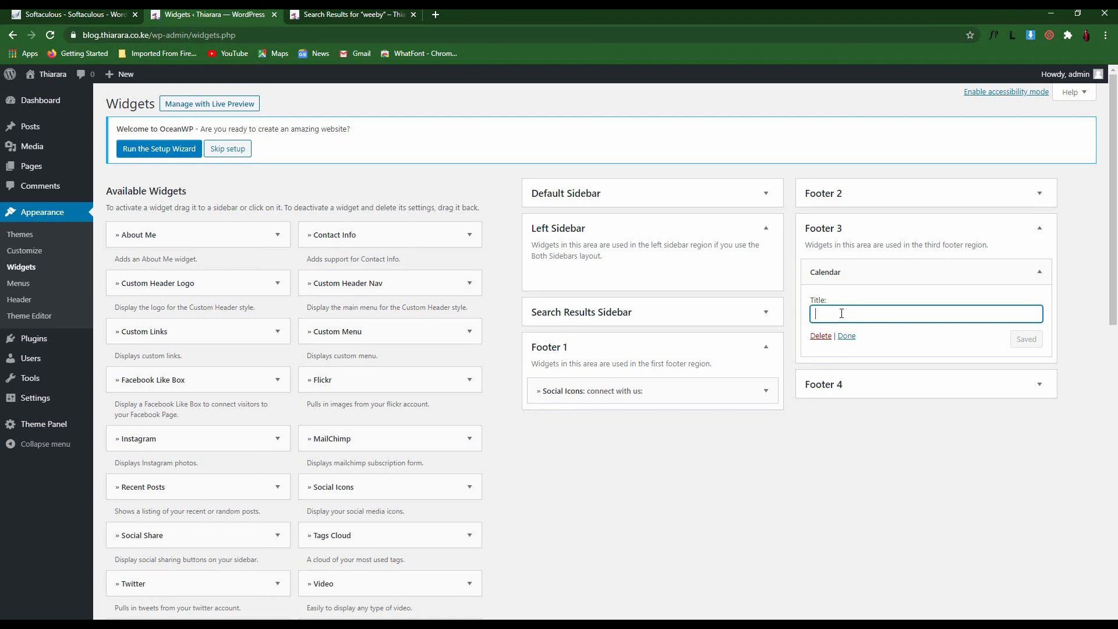
pyautogui.write('calendar')
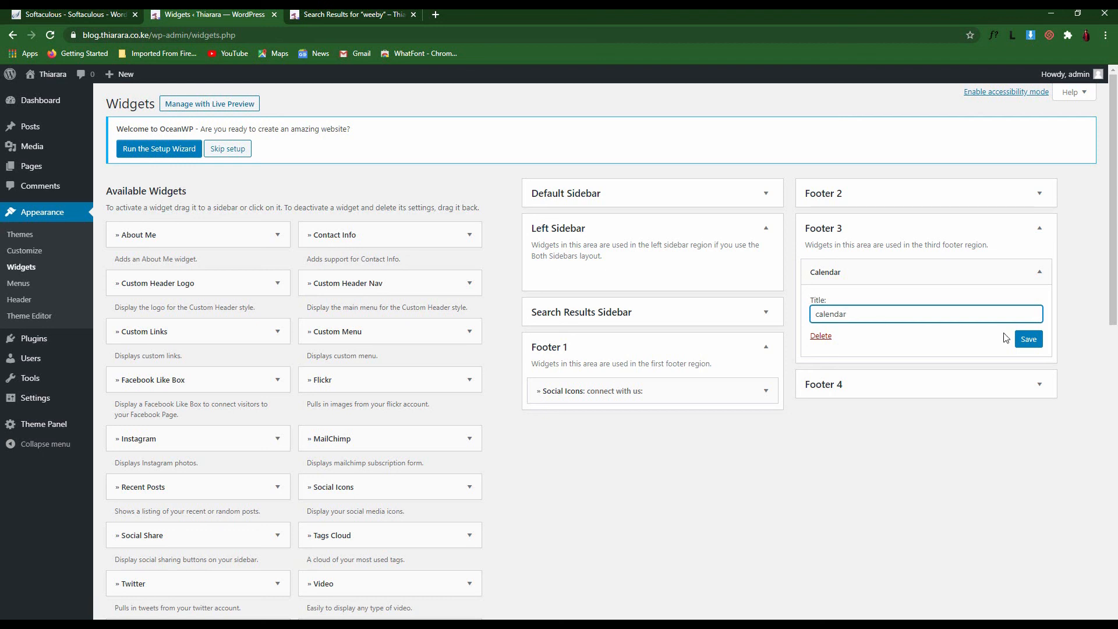
pyautogui.click(1021, 341)
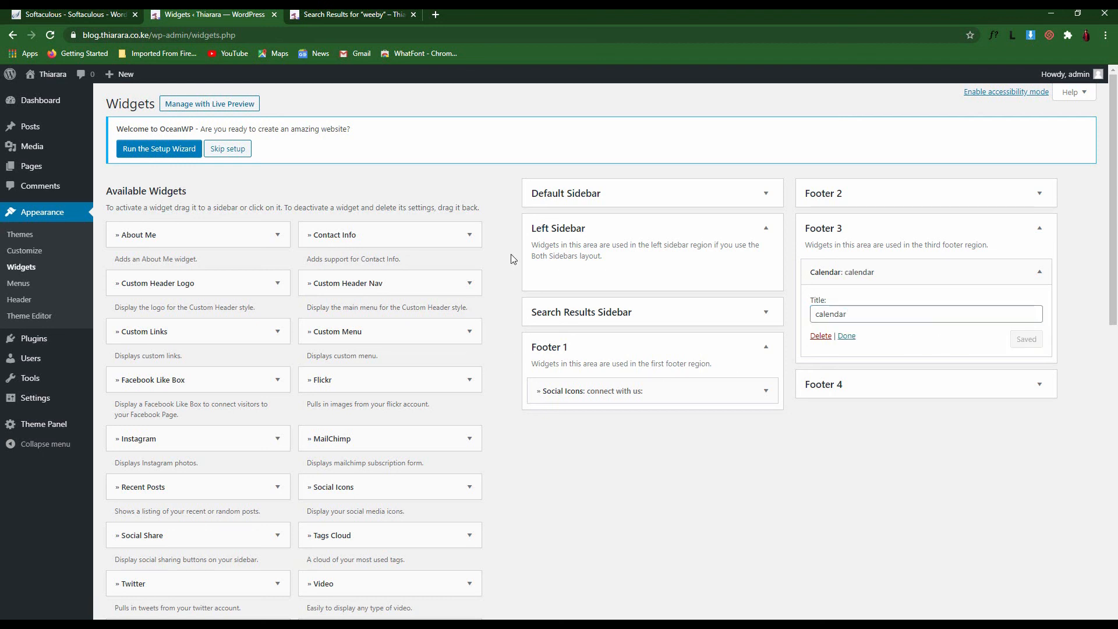
# Reload the live site to confirm the September 2020 calendar, then expand Footer 4
pyautogui.click(370, 14)
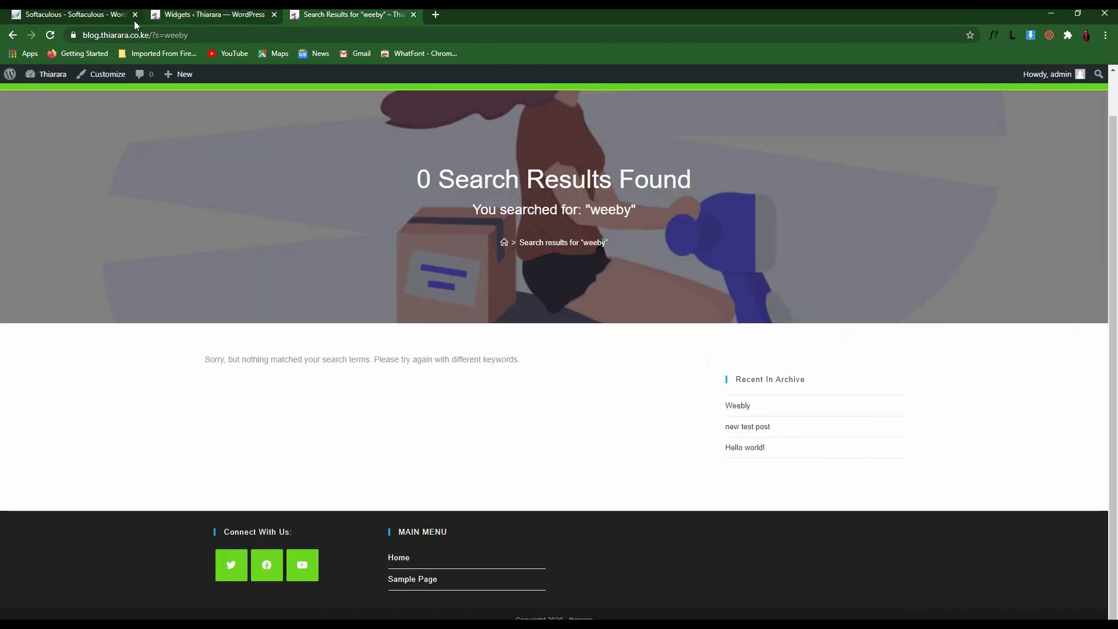
pyautogui.click(50, 35)
pyautogui.scroll(-2, 594, 473)
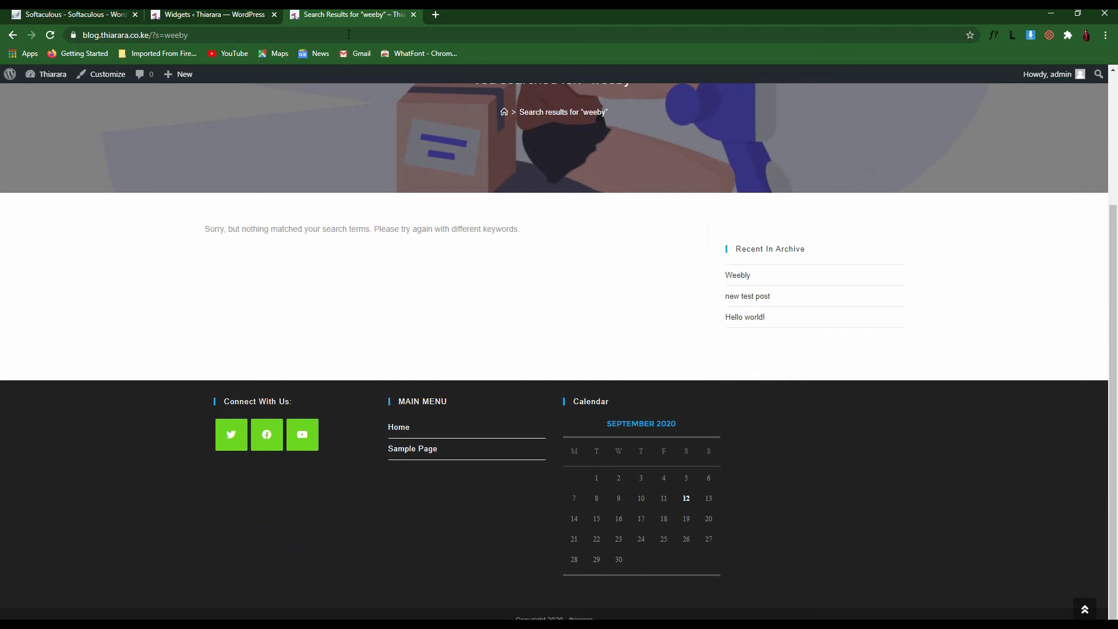
pyautogui.click(183, 13)
pyautogui.click(861, 389)
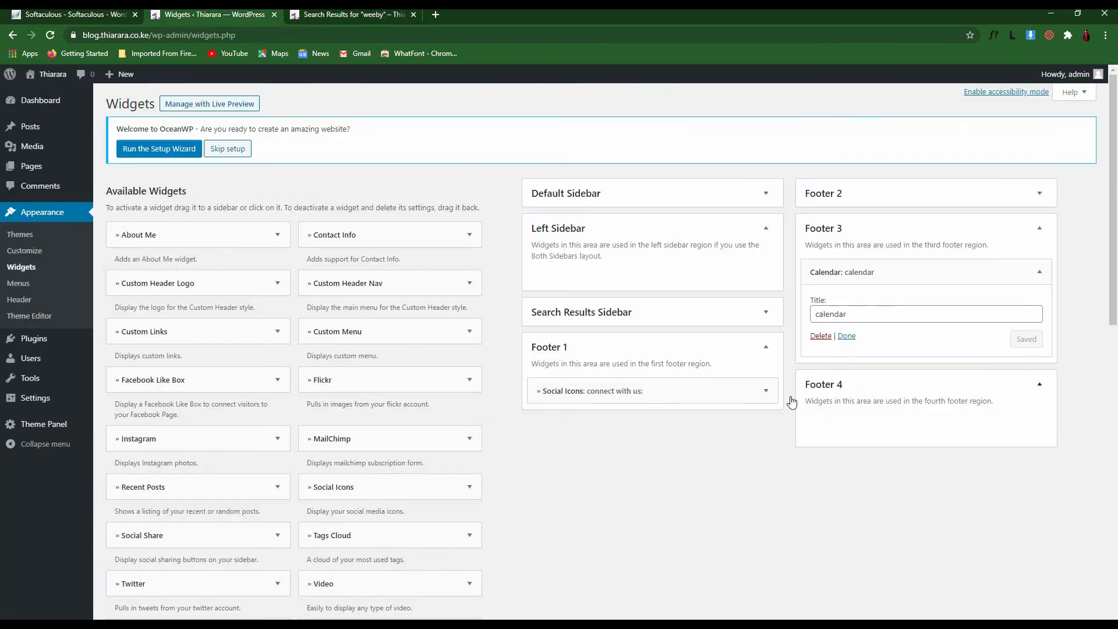
# Drop the MailChimp widget into Footer 4 and reload the site to see the Newsletter signup box
pyautogui.moveTo(379, 448); pyautogui.dragTo(905, 428)
pyautogui.scroll(-2, 856, 483)
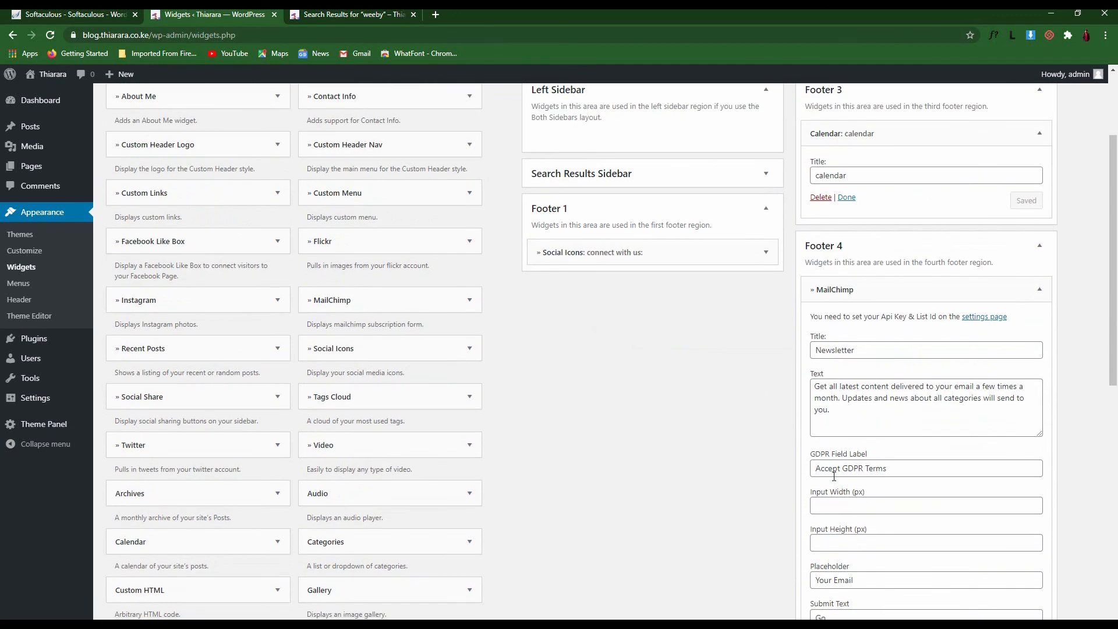
pyautogui.scroll(-4, 834, 477)
pyautogui.click(848, 372)
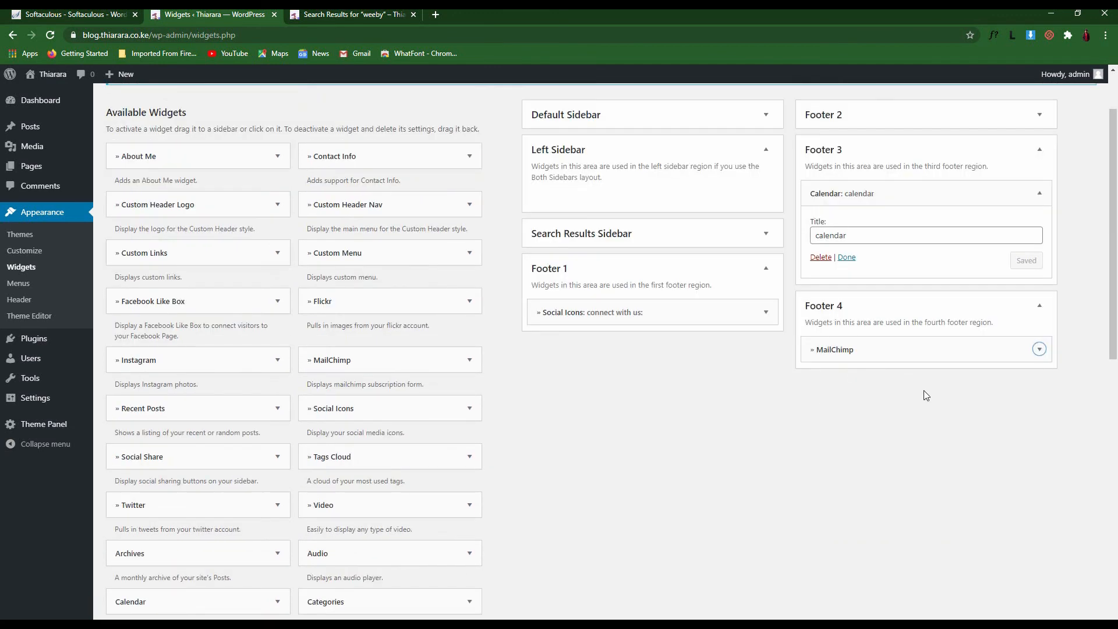
pyautogui.click(319, 11)
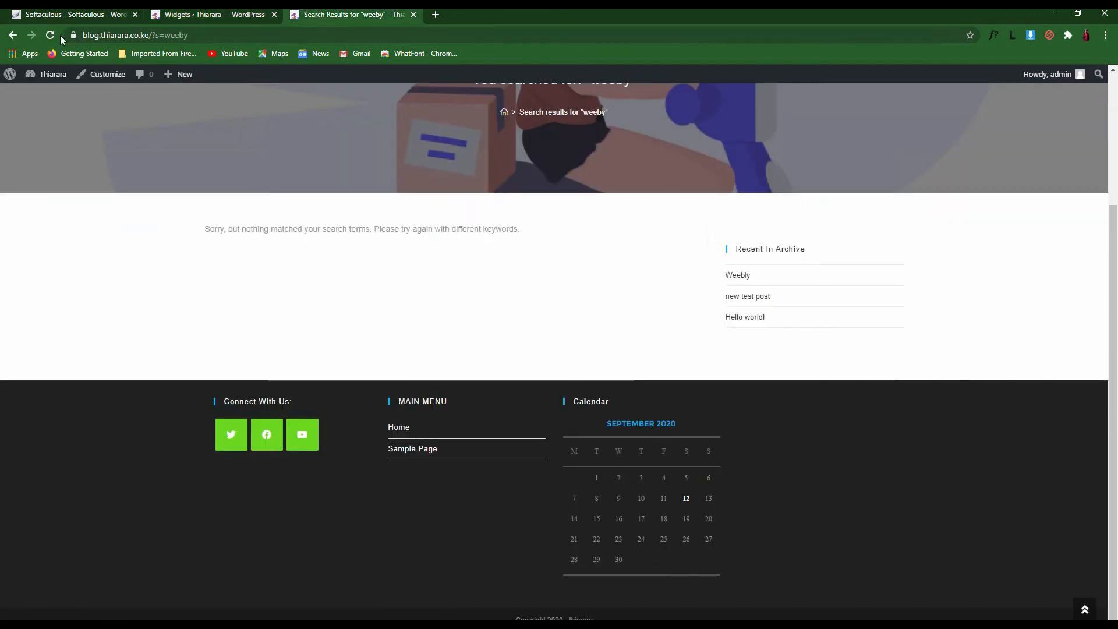
pyautogui.press('F5')
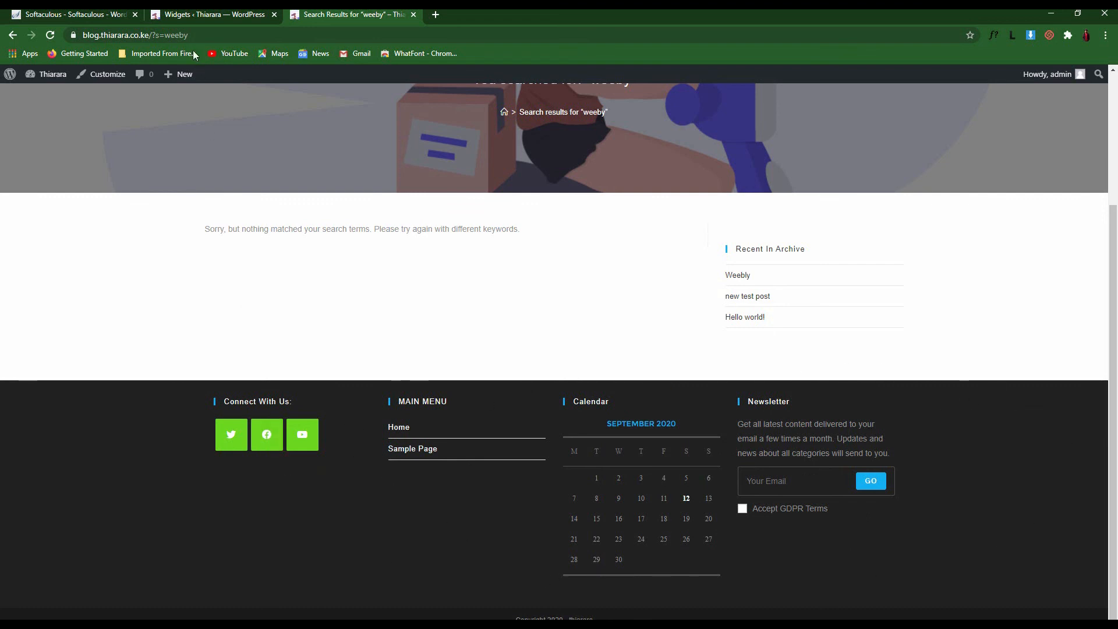
pyautogui.click(210, 14)
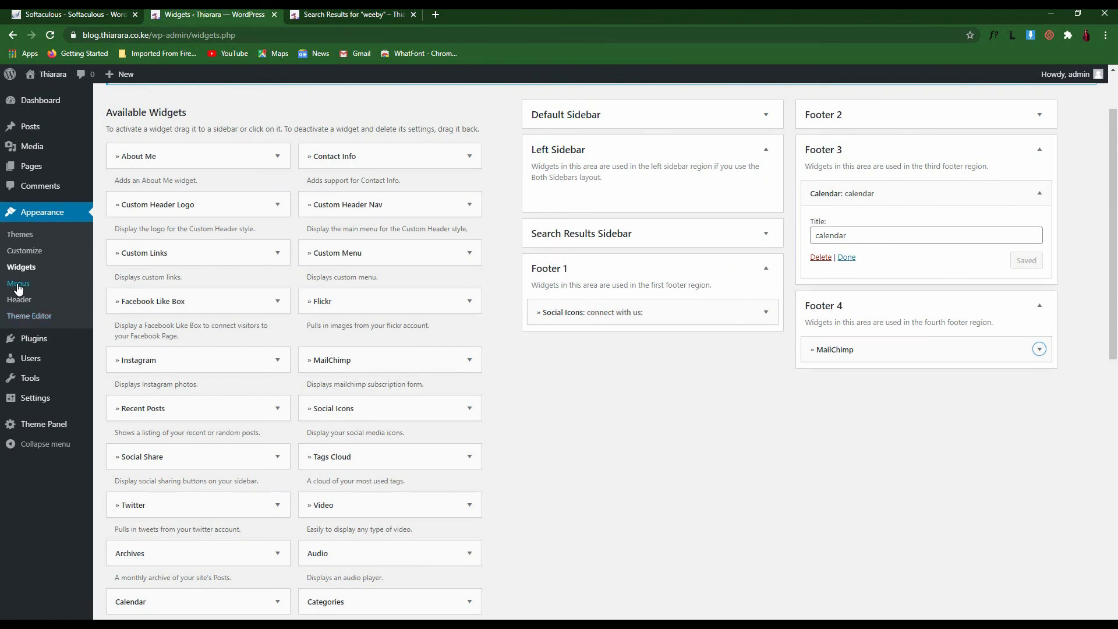
# Create a new menu named 'top bar menu' on the Menus page
pyautogui.click(21, 284)
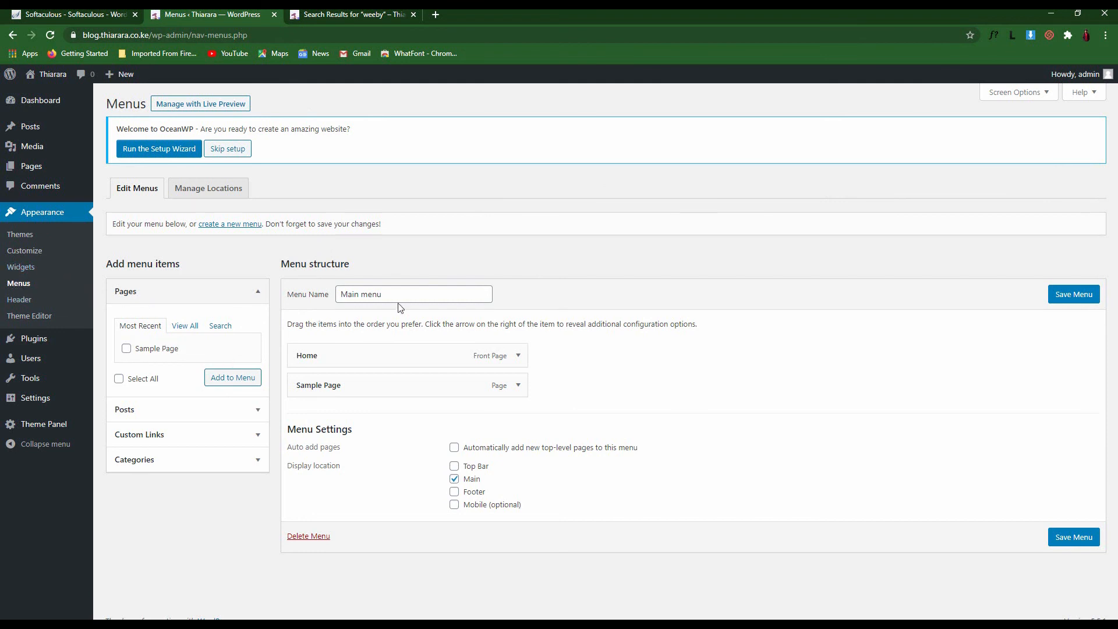
pyautogui.moveTo(410, 293); pyautogui.dragTo(307, 297)
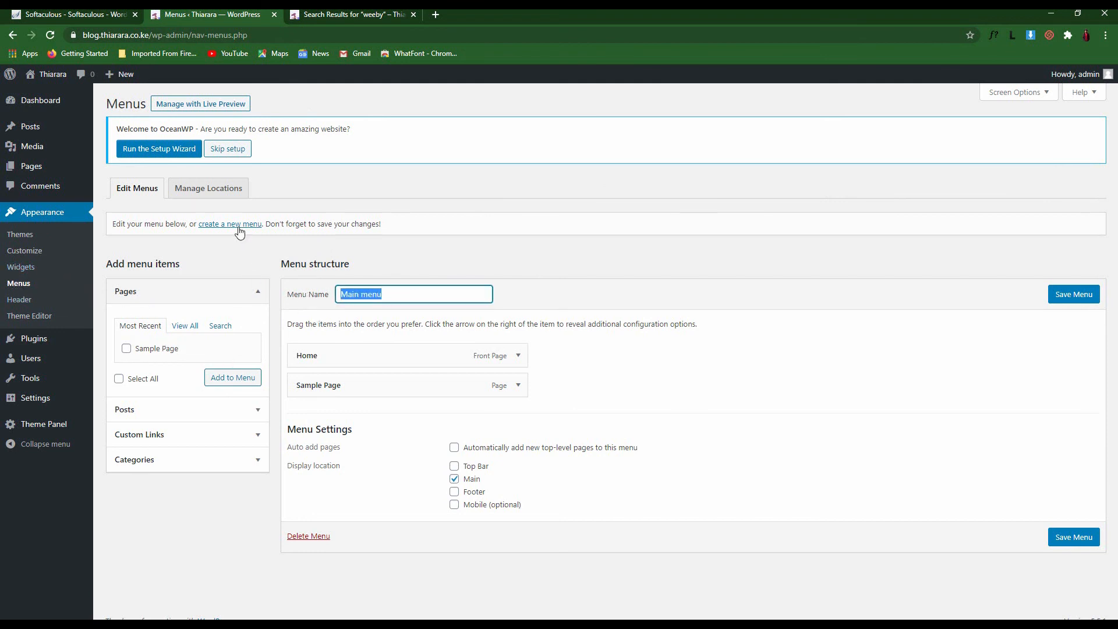
pyautogui.click(369, 296)
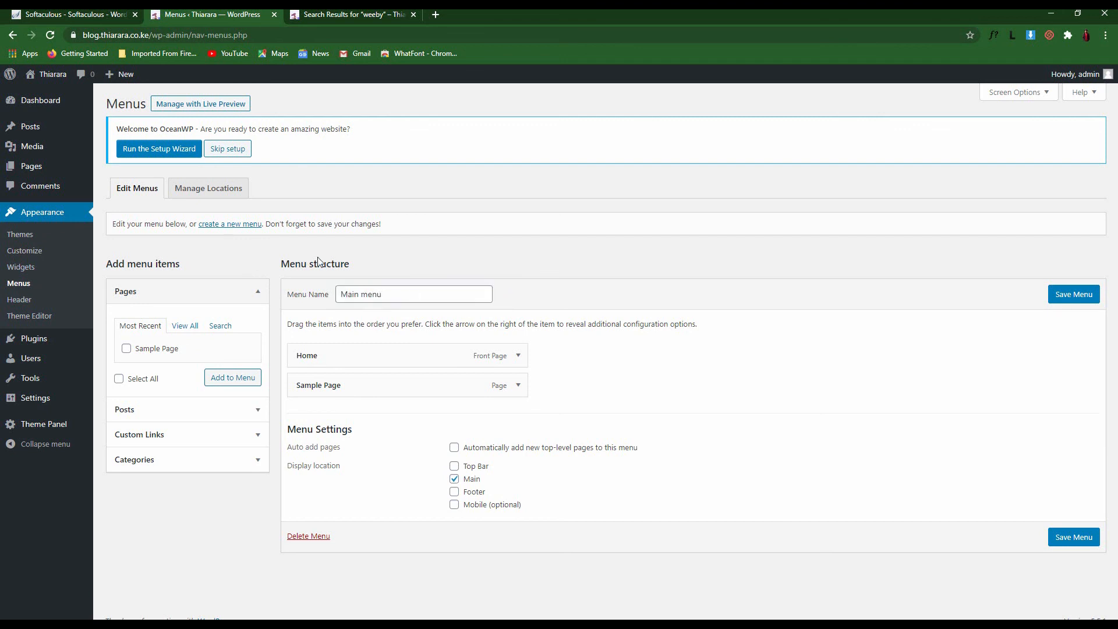
pyautogui.click(229, 227)
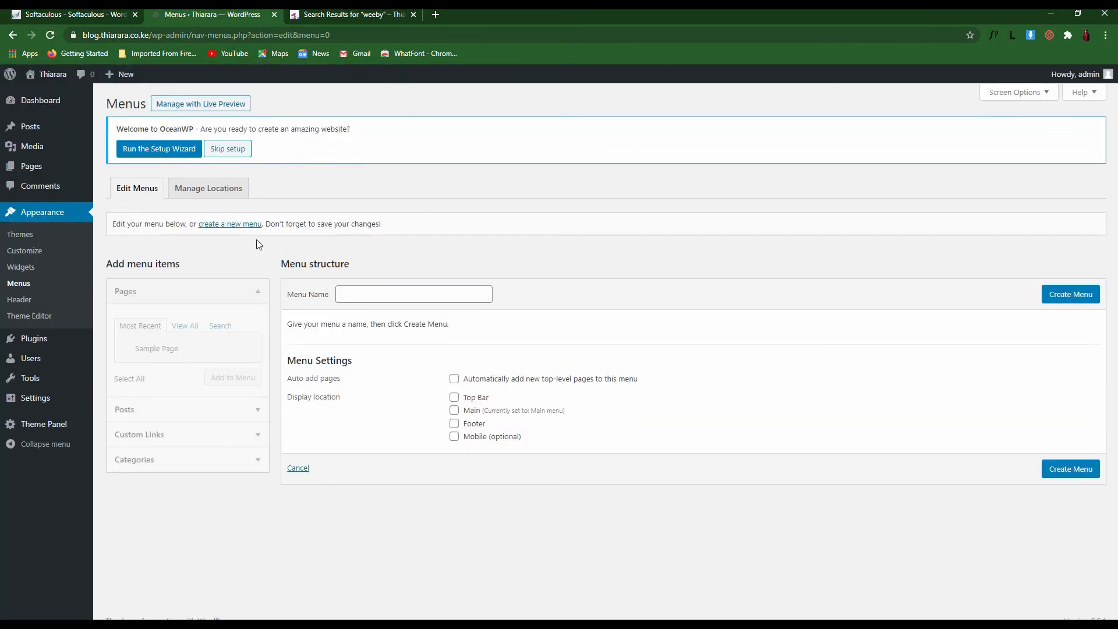
pyautogui.click(349, 295)
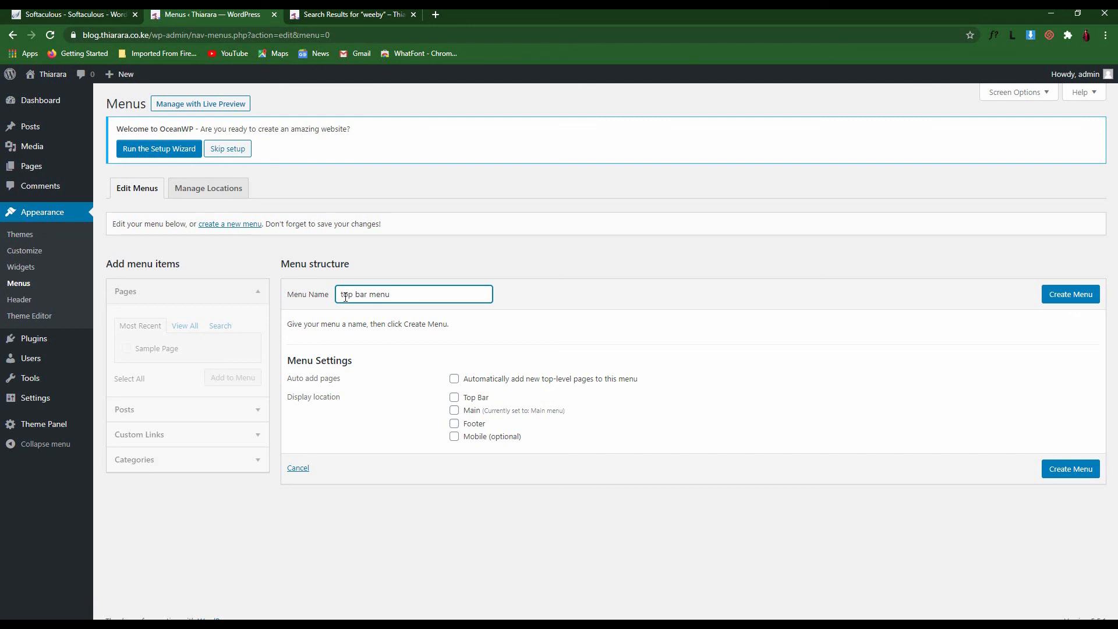
pyautogui.click(1058, 298)
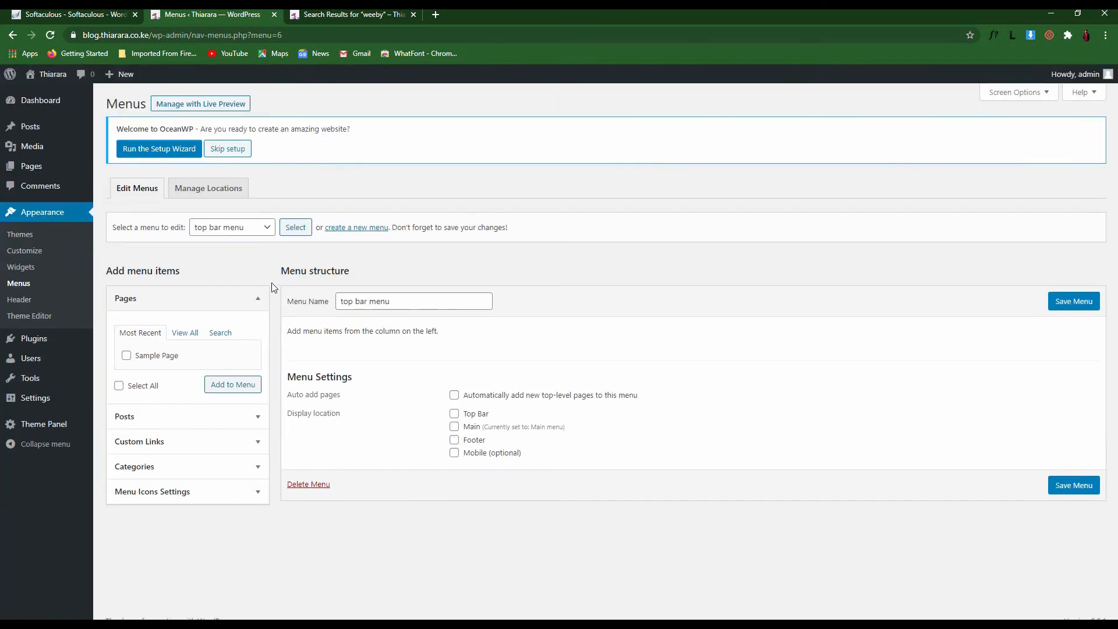
# Check the live site, then expand the menu icon settings and the Custom Links panel
pyautogui.click(346, 16)
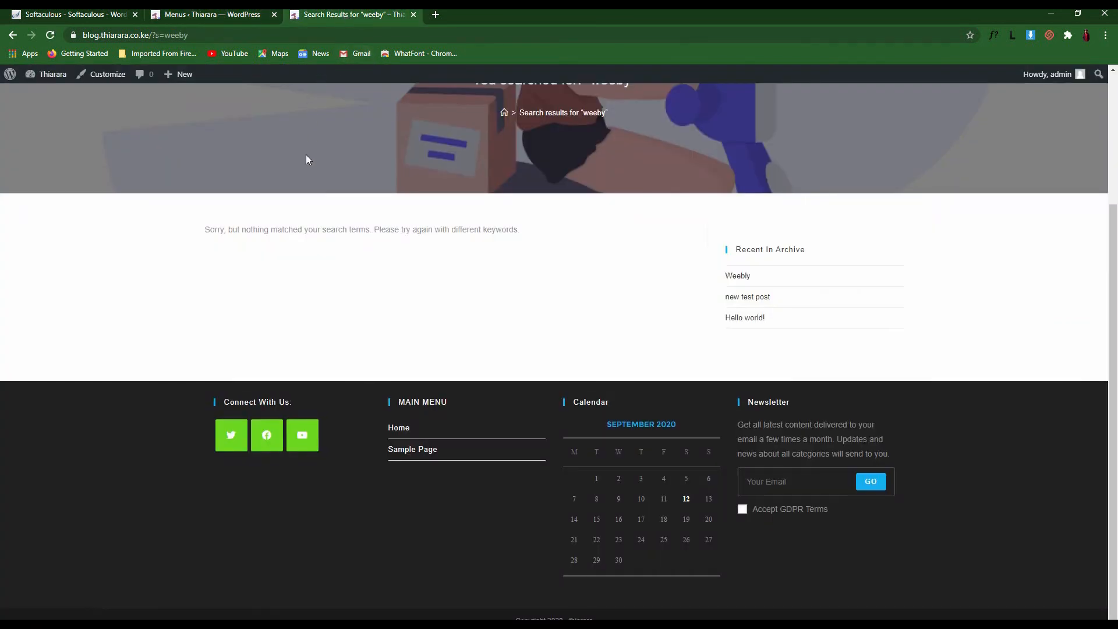
pyautogui.scroll(3, 334, 152)
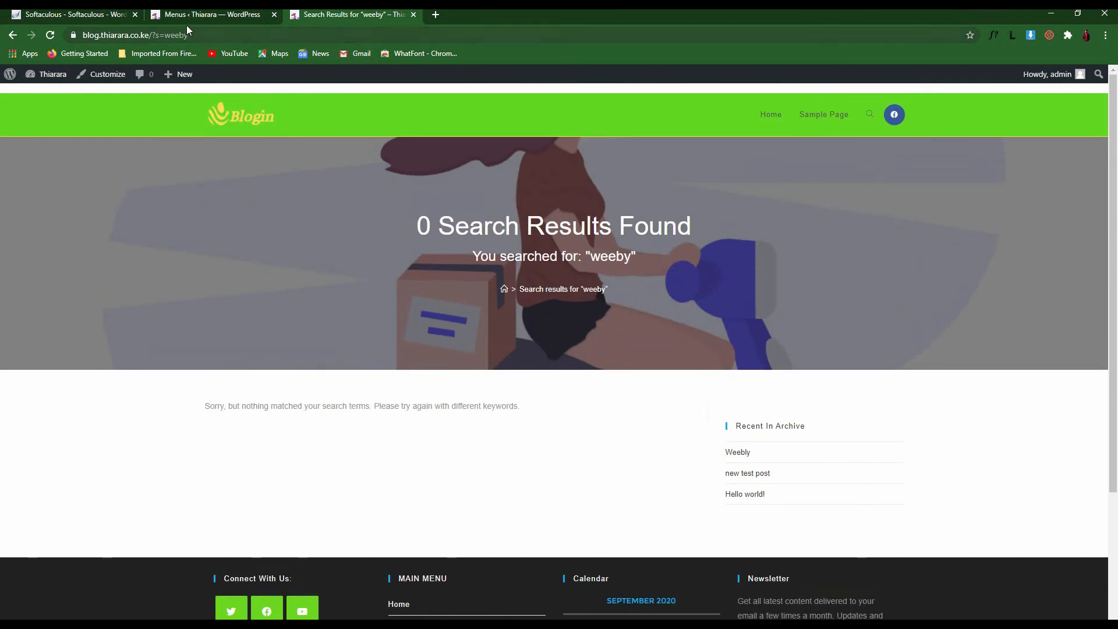
pyautogui.click(203, 15)
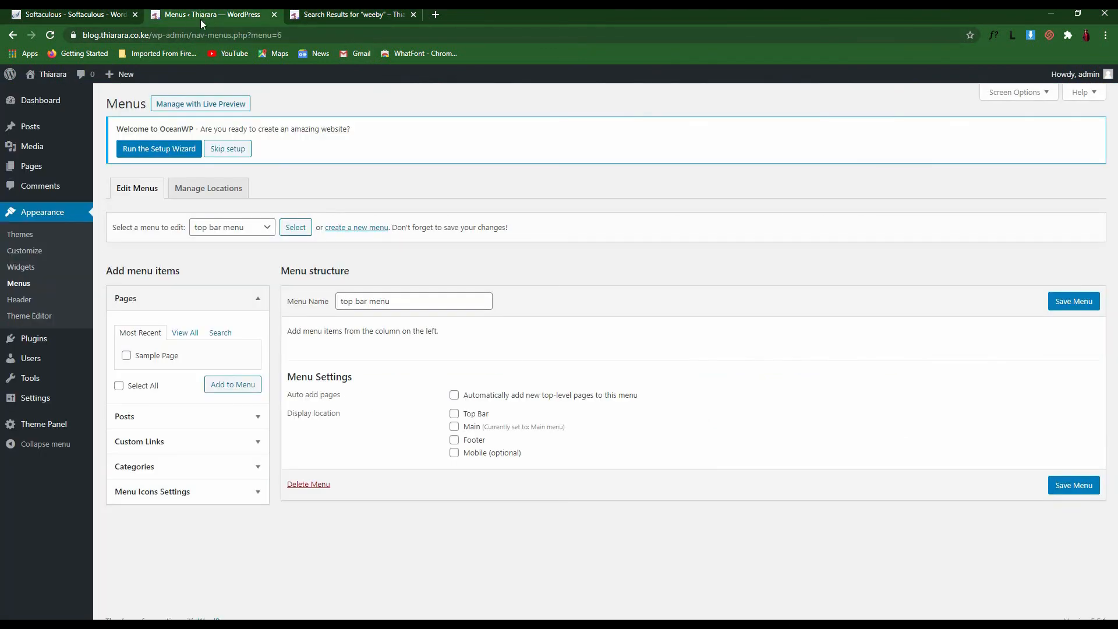
pyautogui.click(168, 493)
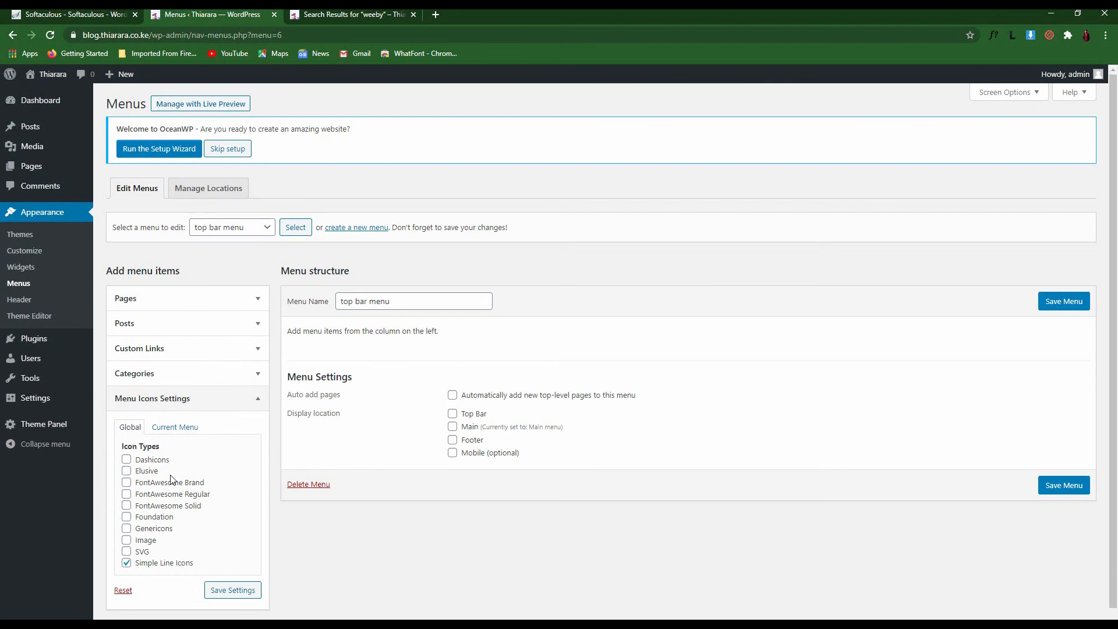
pyautogui.scroll(-1, 135, 513)
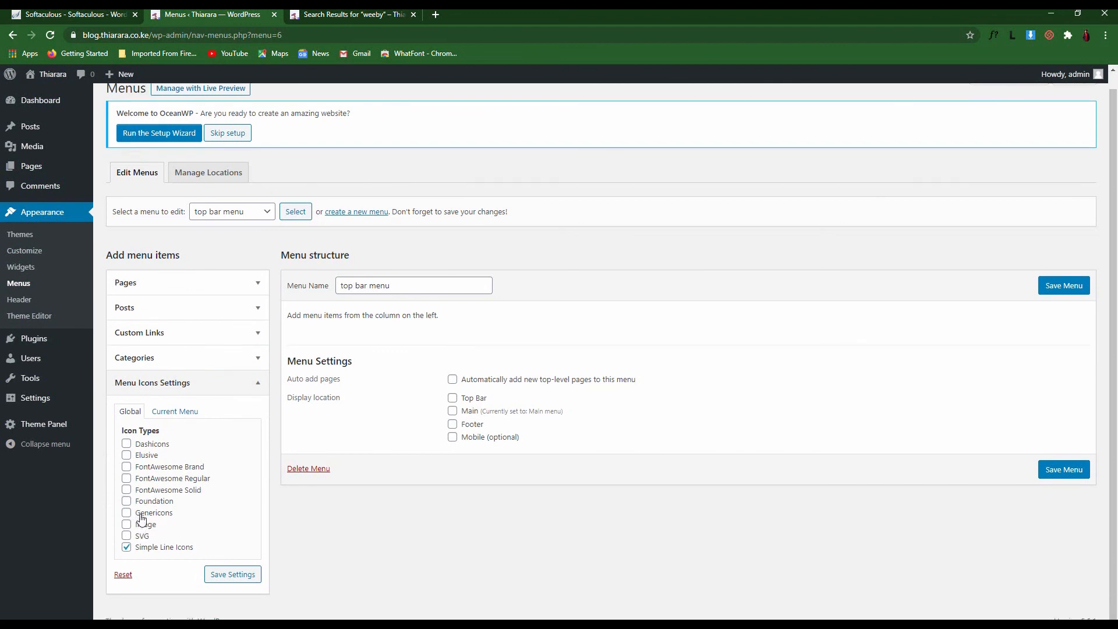
pyautogui.scroll(1, 160, 542)
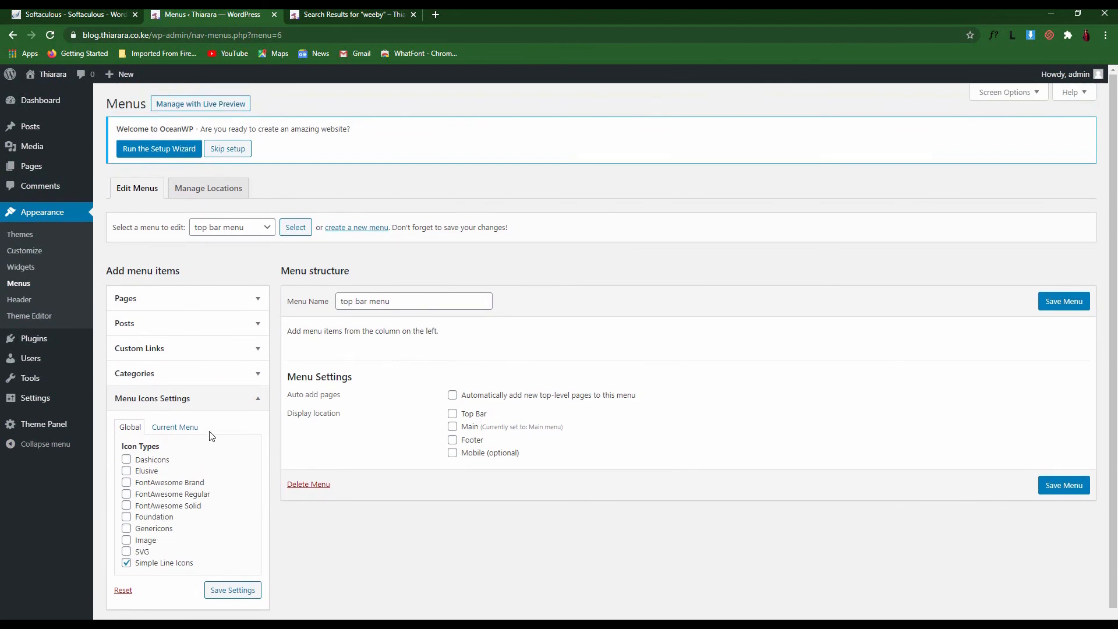
pyautogui.click(176, 353)
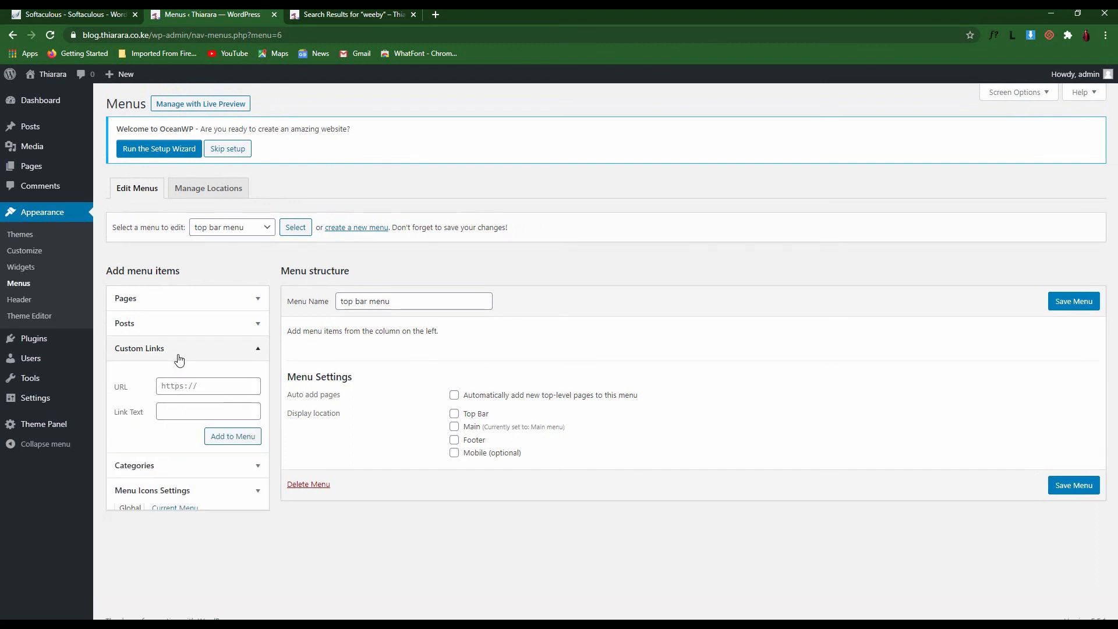
# Enter a mailto address for the contact e-mail in the Custom Links URL field
pyautogui.click(202, 386)
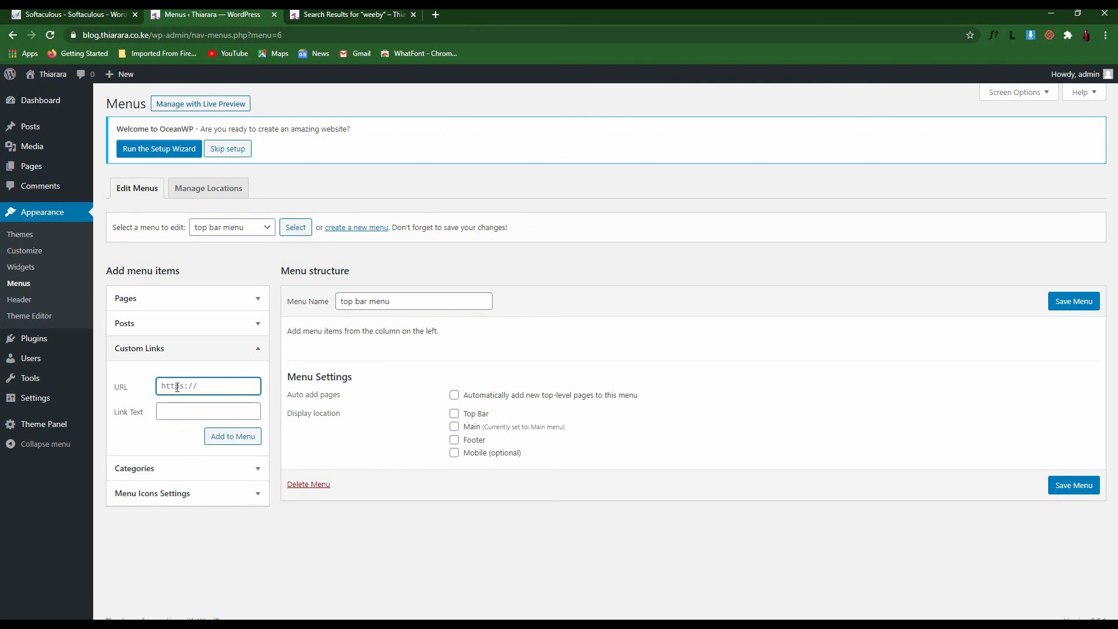
pyautogui.write('T')
pyautogui.press('BackSpace')
pyautogui.press('BackSpace')
pyautogui.press('BackSpace')
pyautogui.press('BackSpace')
pyautogui.write('ma')
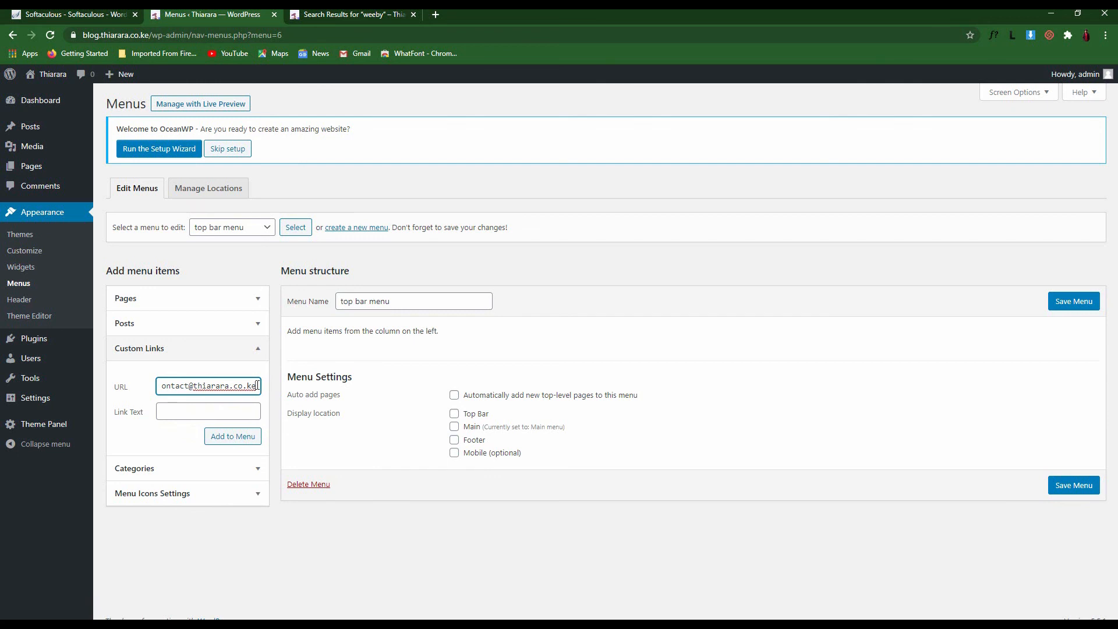
pyautogui.moveTo(258, 386); pyautogui.dragTo(140, 384)
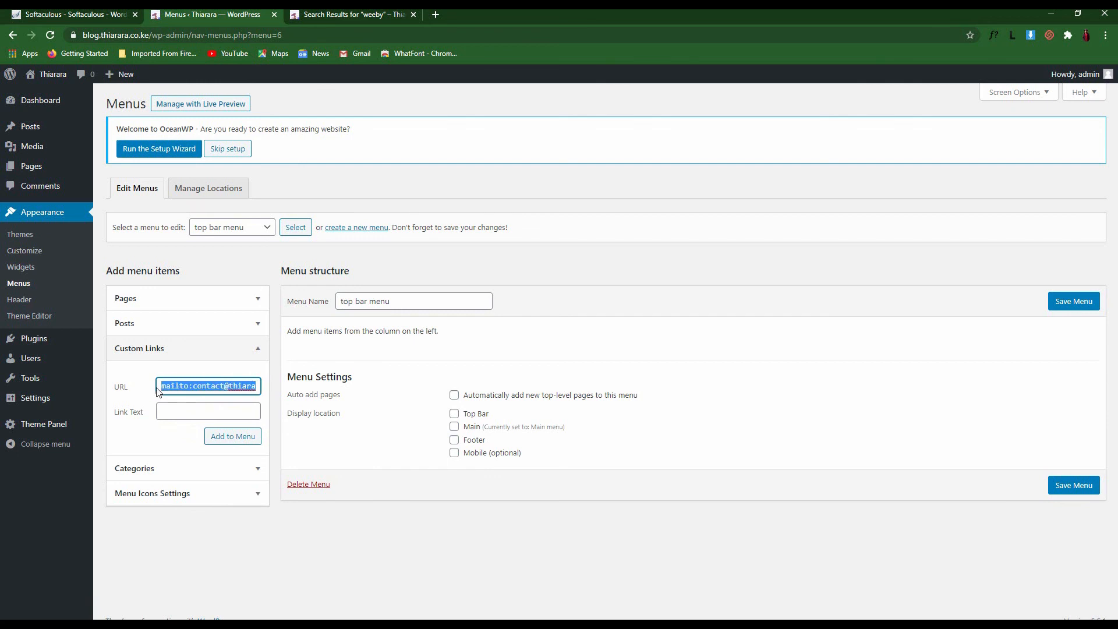
pyautogui.hotkey('ctrl', 'x')
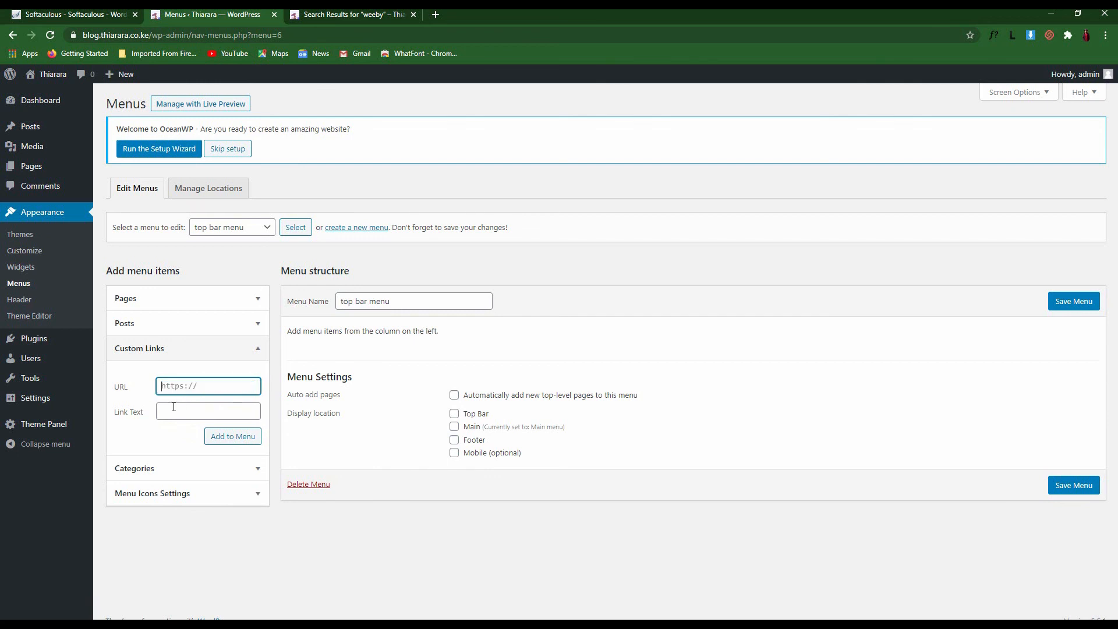
pyautogui.click(171, 408)
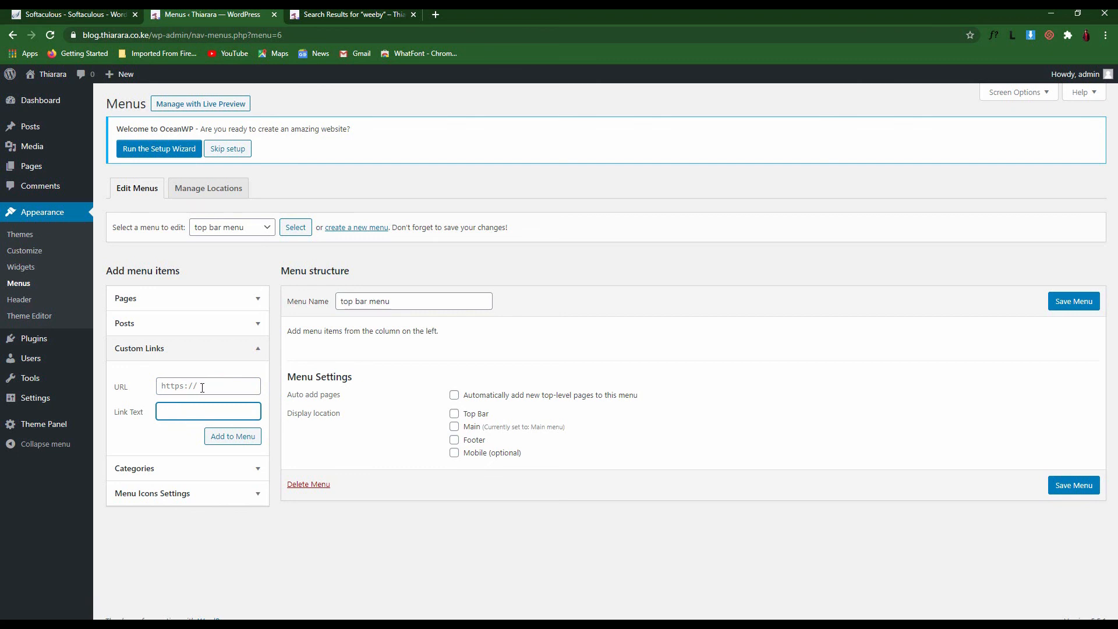
pyautogui.click(202, 388)
pyautogui.hotkey('ctrl', 'v')
# Add the link with text 'Email:' plus the contact address, tick Top Bar, and save the menu
pyautogui.click(174, 409)
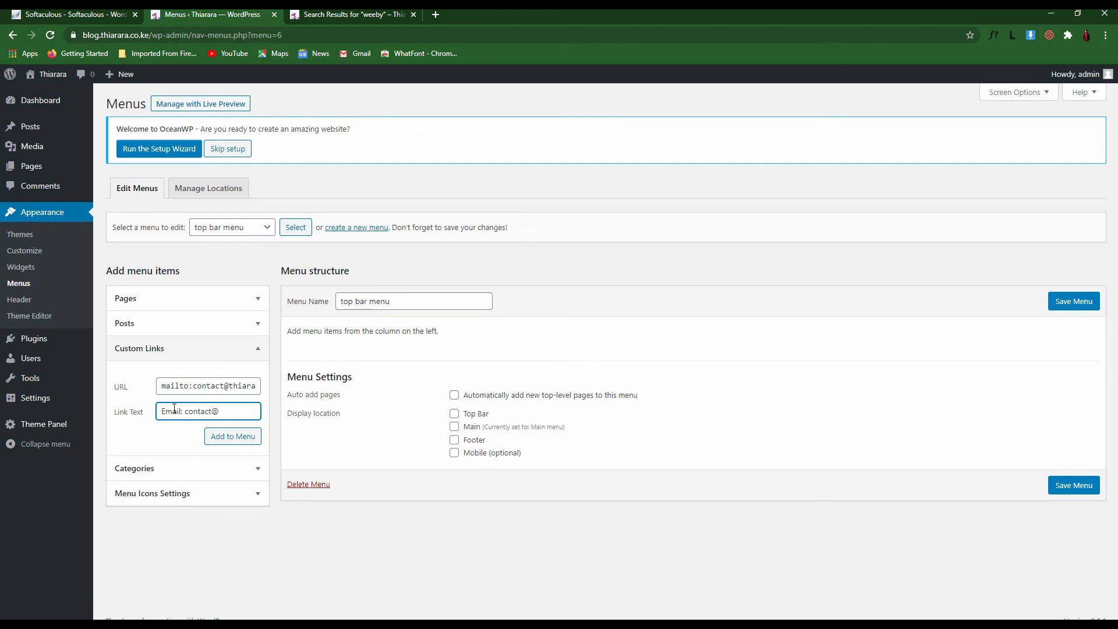
pyautogui.click(224, 438)
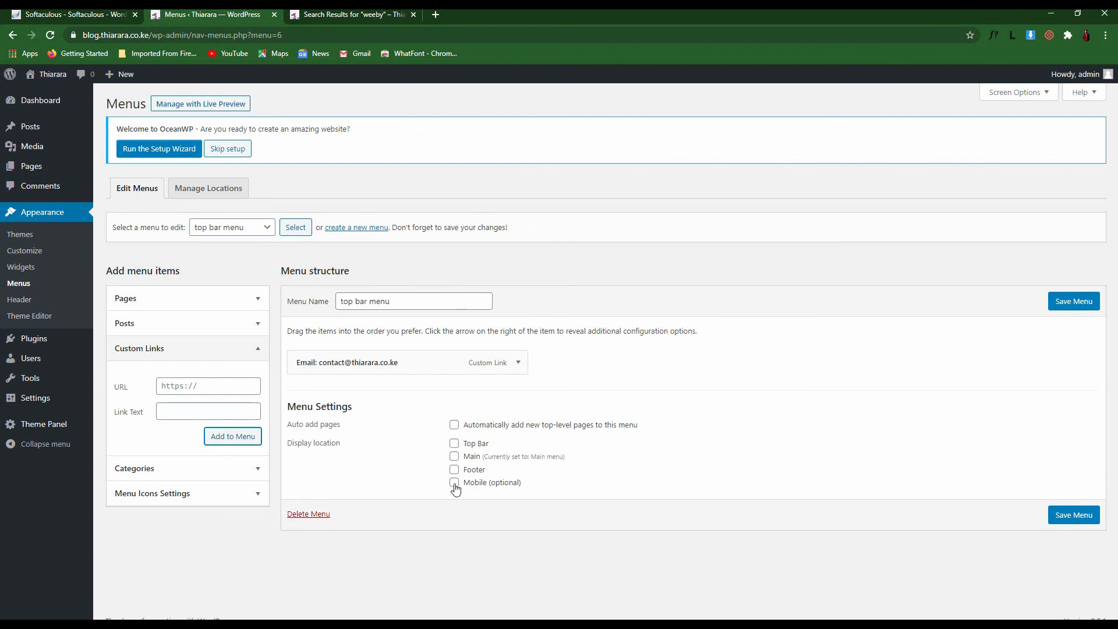
pyautogui.click(454, 444)
pyautogui.click(1061, 517)
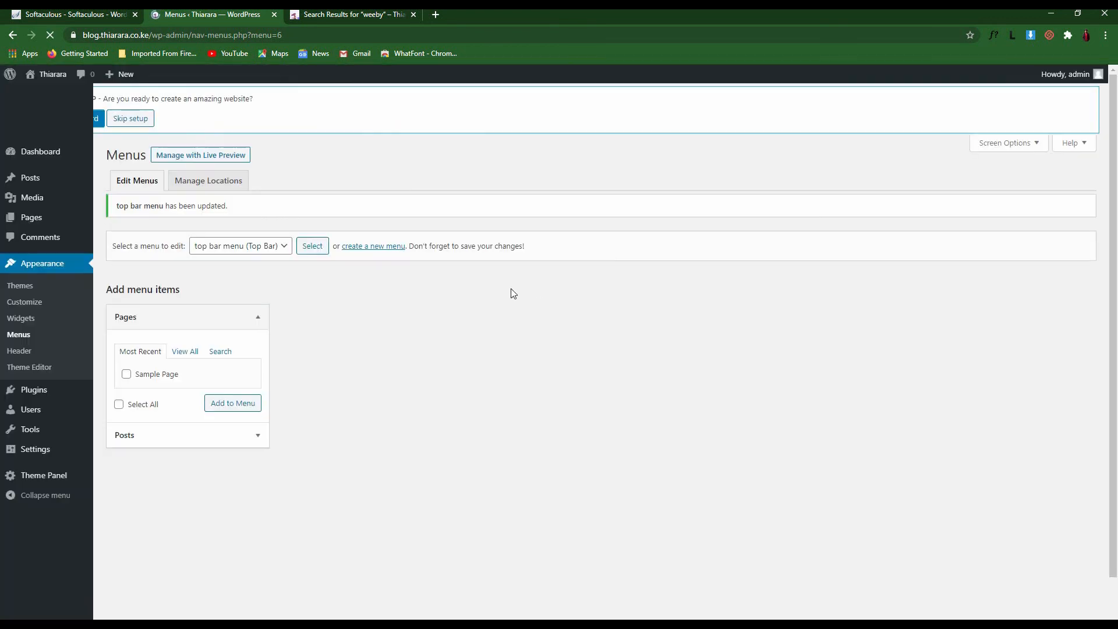
pyautogui.click(355, 14)
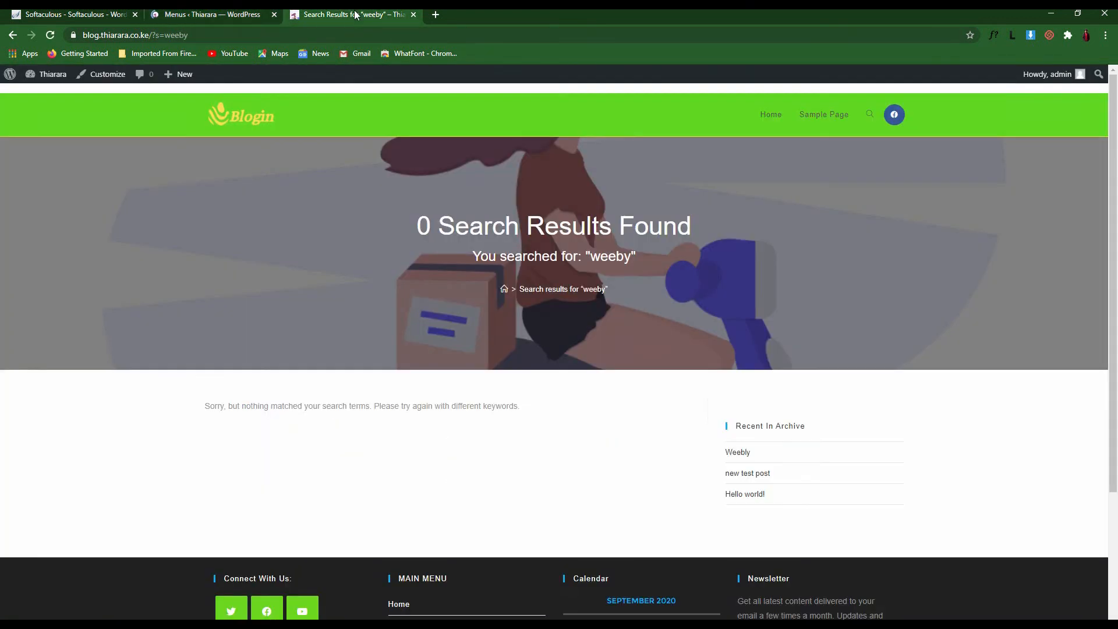
# Check the new top bar on the live site and re-save the top bar menu
pyautogui.click(49, 36)
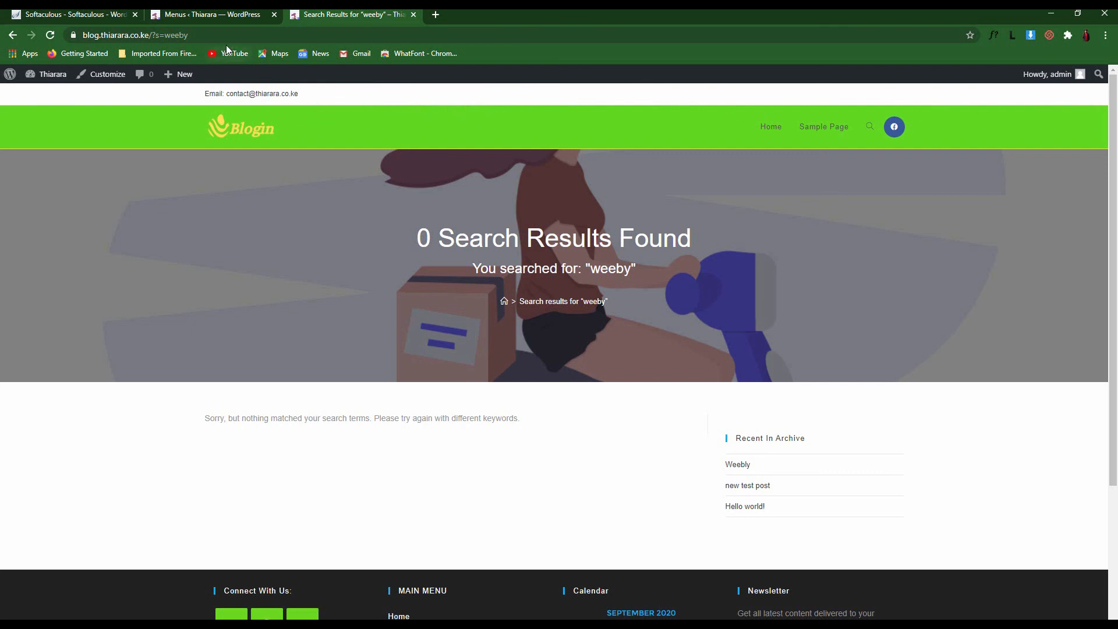
pyautogui.click(233, 16)
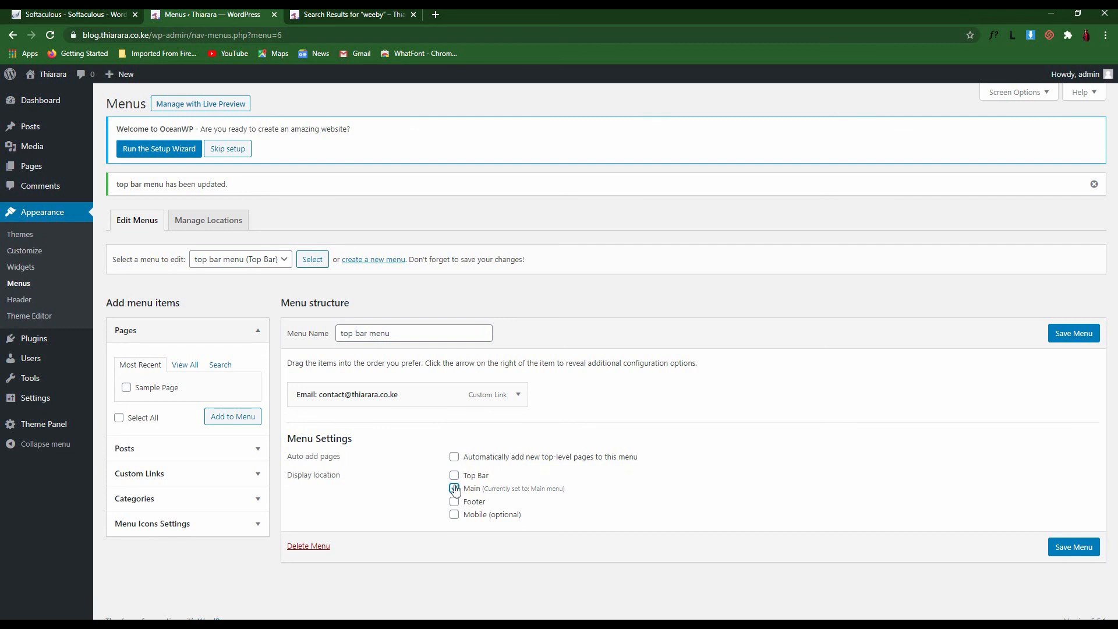
pyautogui.click(1074, 547)
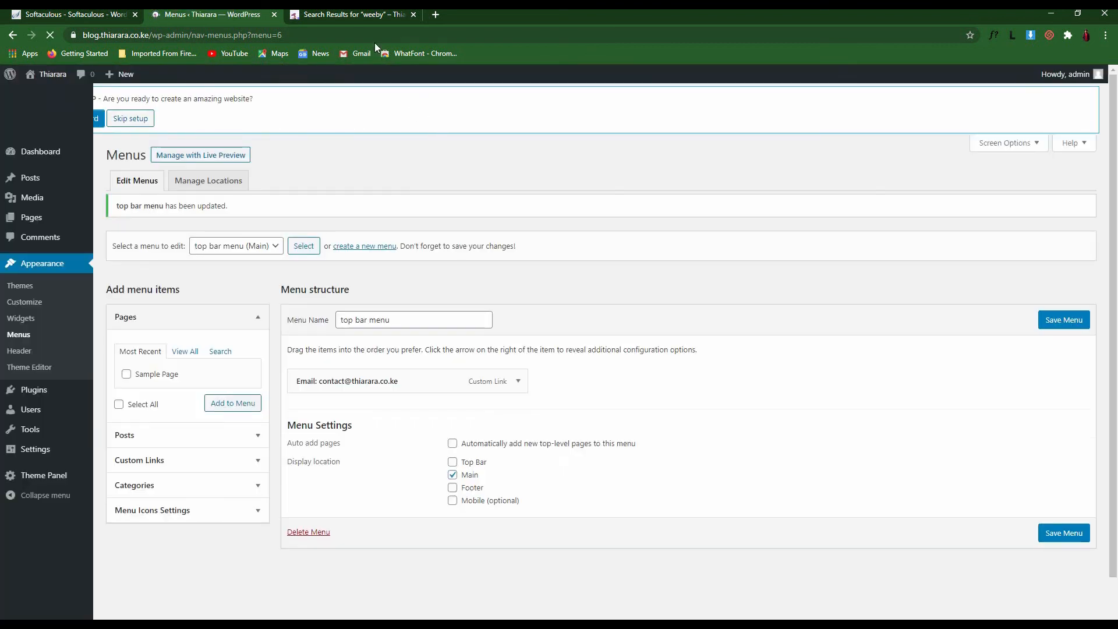
pyautogui.click(355, 15)
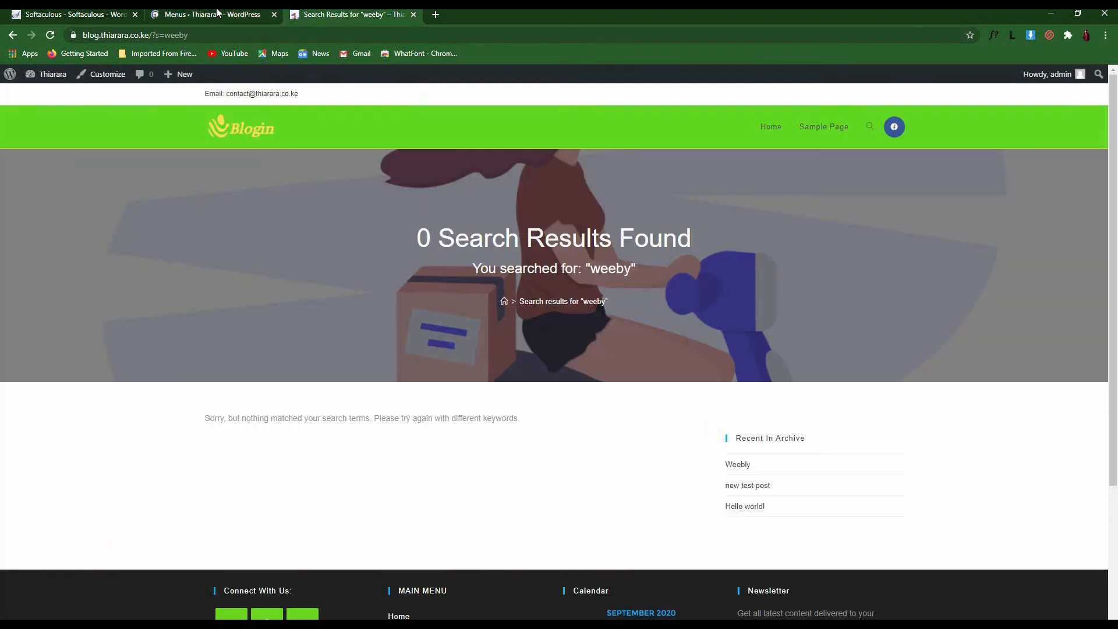
pyautogui.click(51, 36)
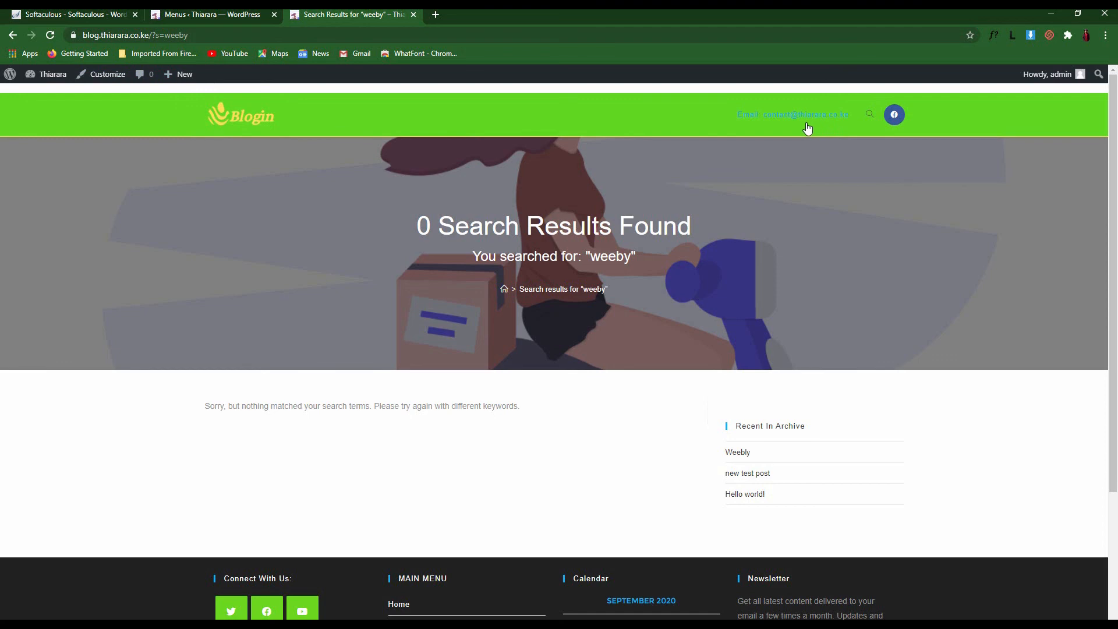
# Set the top bar menu to Top Bar only, unticking Main, save, and reload the site
pyautogui.click(216, 11)
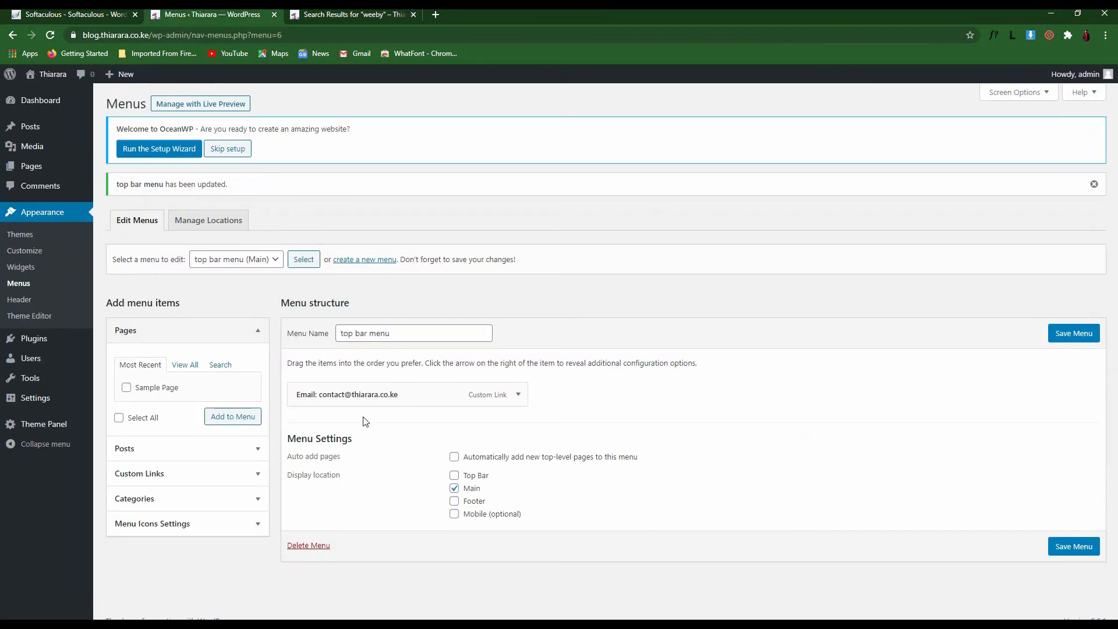
pyautogui.click(454, 475)
pyautogui.click(455, 488)
pyautogui.click(1083, 552)
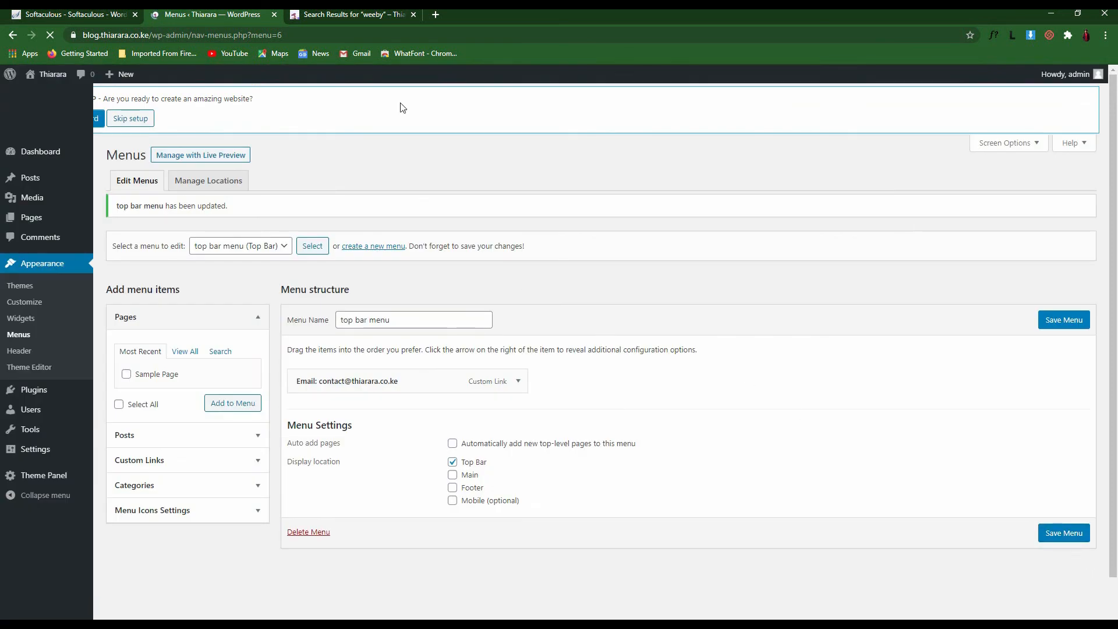
pyautogui.click(361, 13)
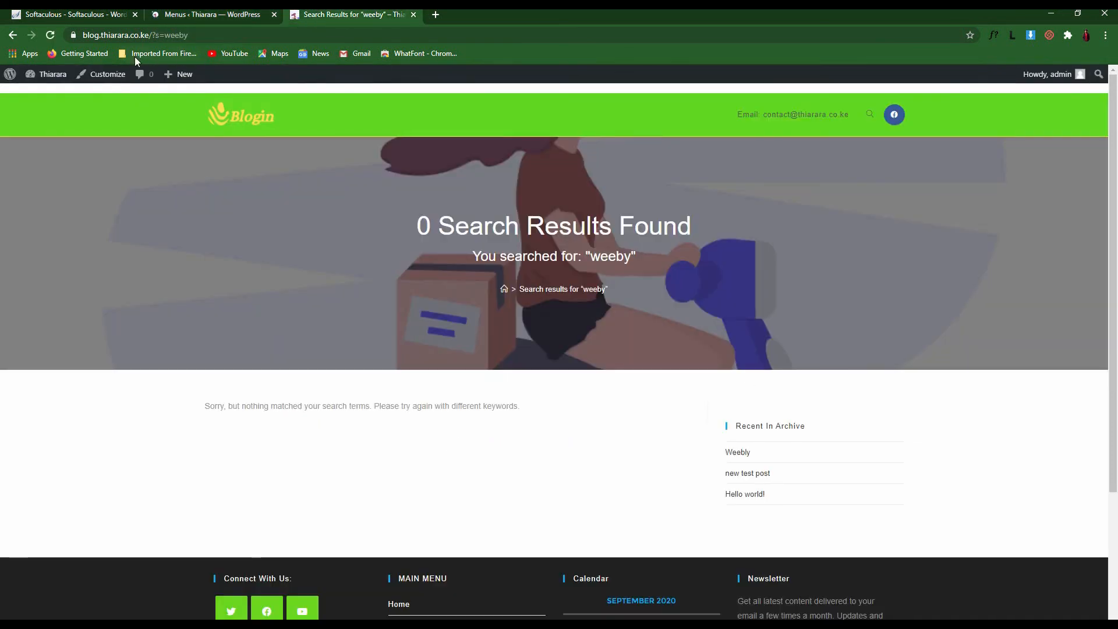
pyautogui.click(51, 36)
pyautogui.click(208, 13)
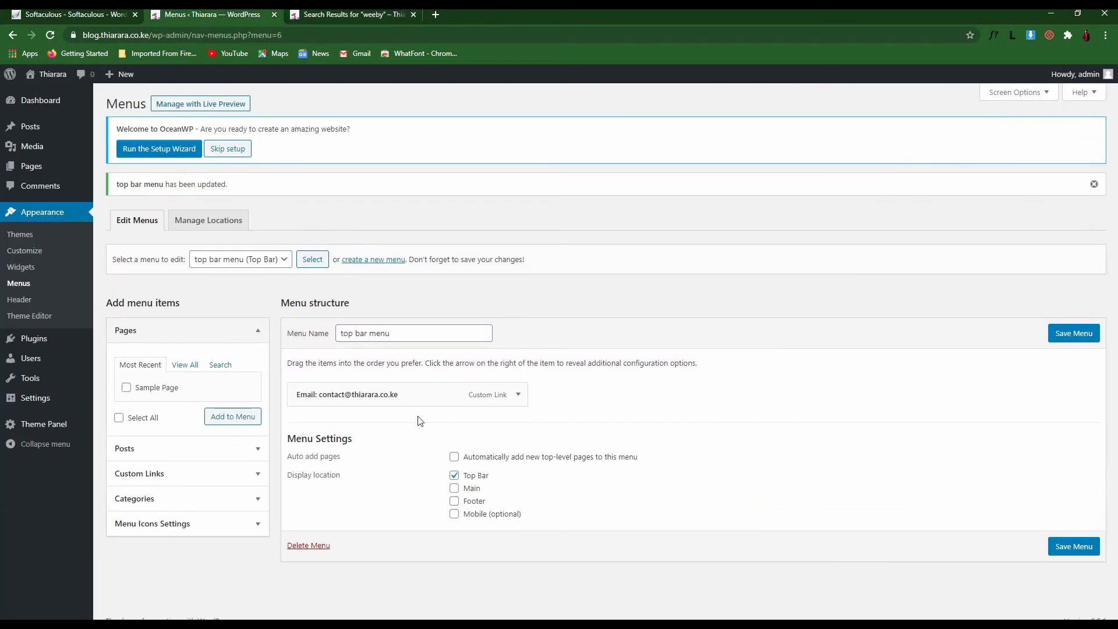
# Select Main menu and save it, then reload the live site to check the header
pyautogui.click(283, 260)
pyautogui.click(252, 275)
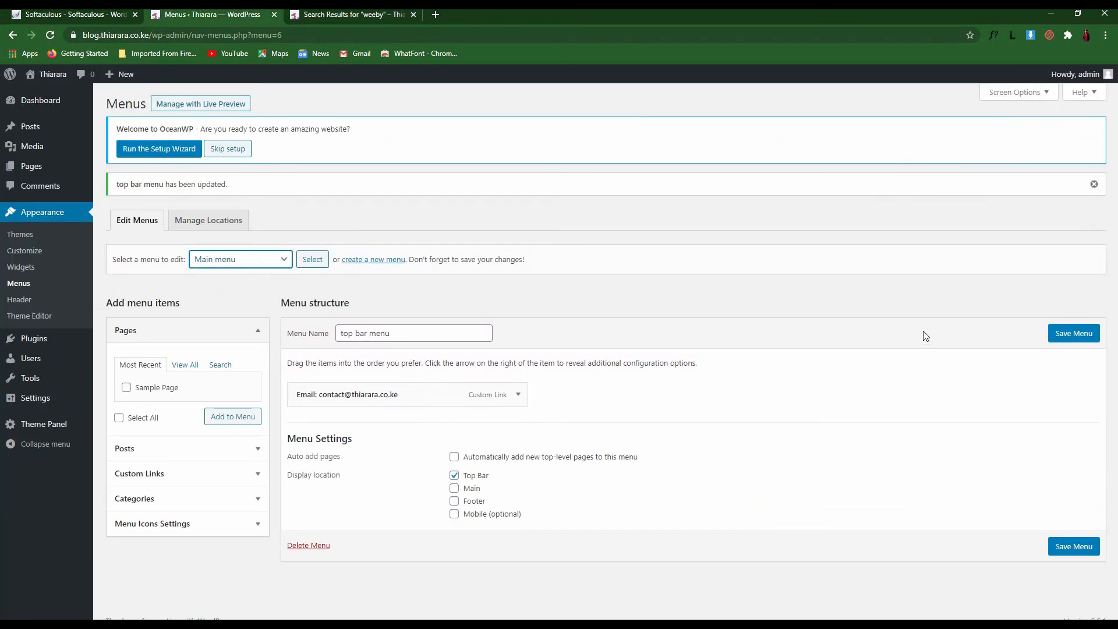
pyautogui.click(1054, 334)
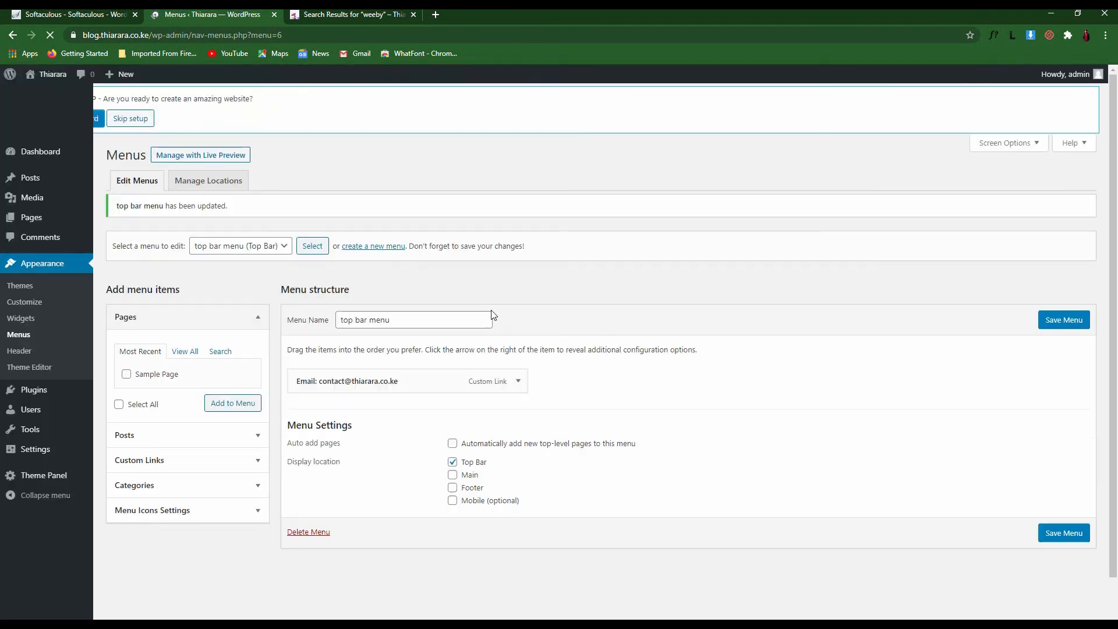
pyautogui.click(341, 13)
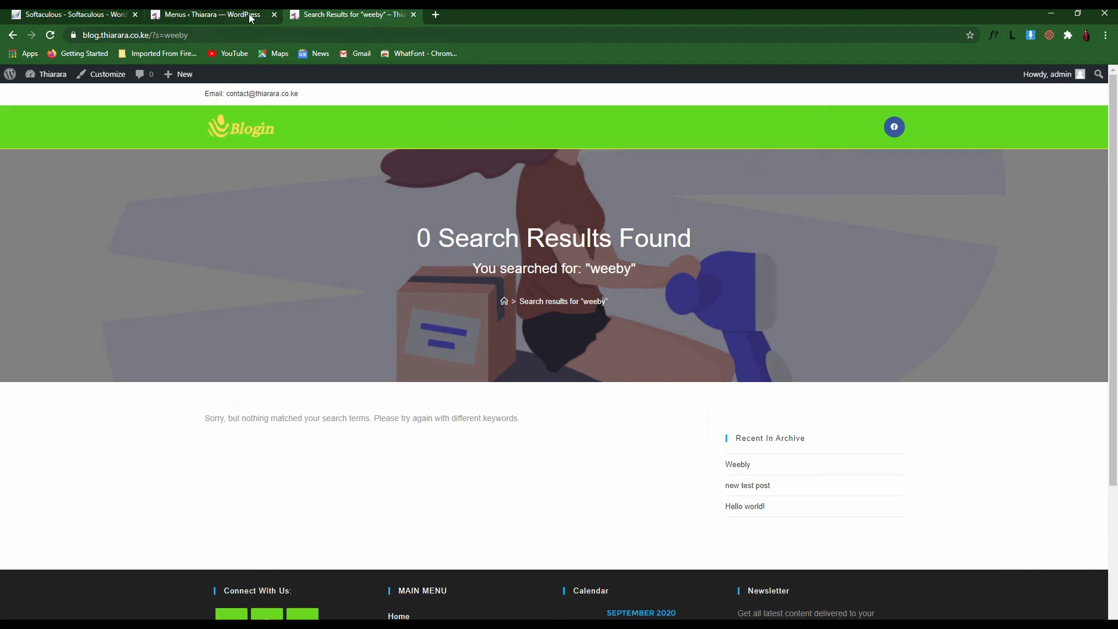
pyautogui.click(50, 34)
pyautogui.click(213, 14)
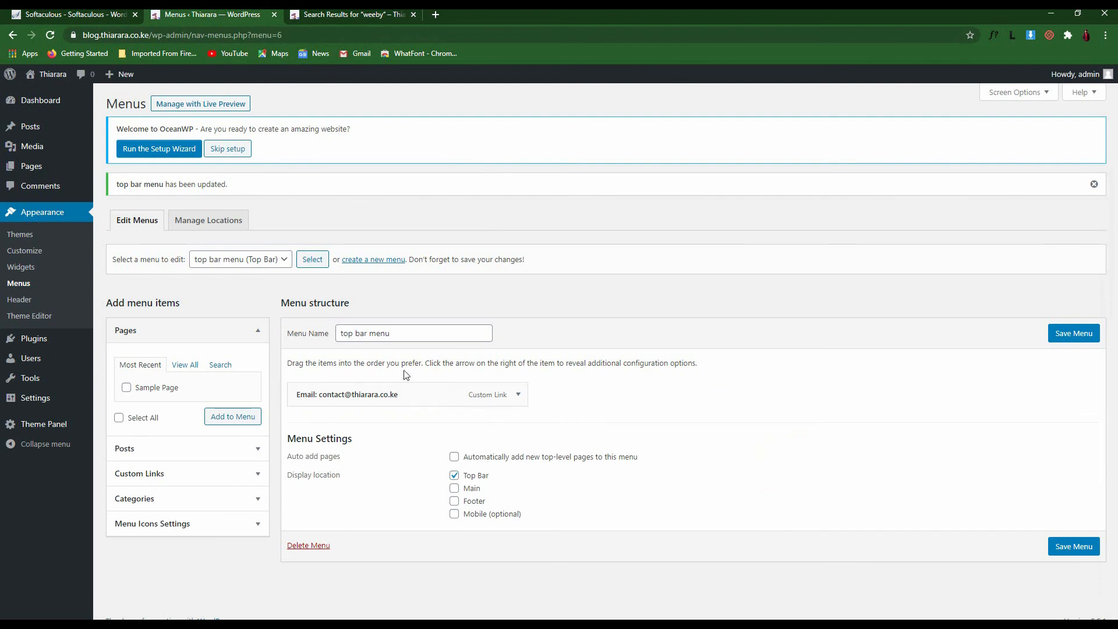
# Load Main menu, tick the Main display location, save, and reload the live site
pyautogui.click(381, 333)
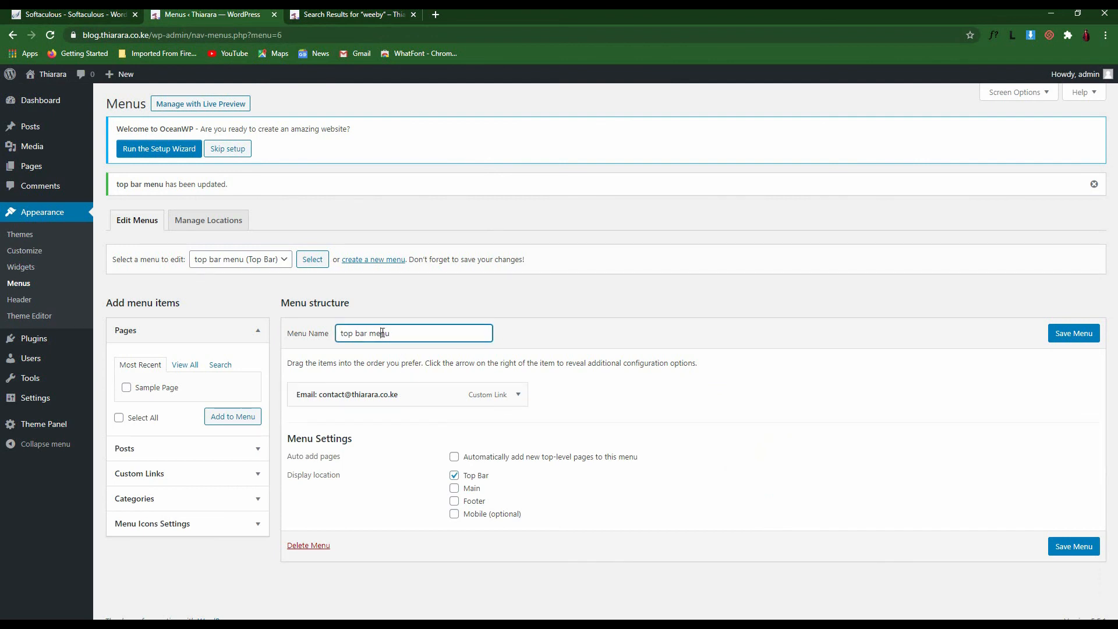
pyautogui.click(283, 260)
pyautogui.click(256, 274)
pyautogui.click(307, 266)
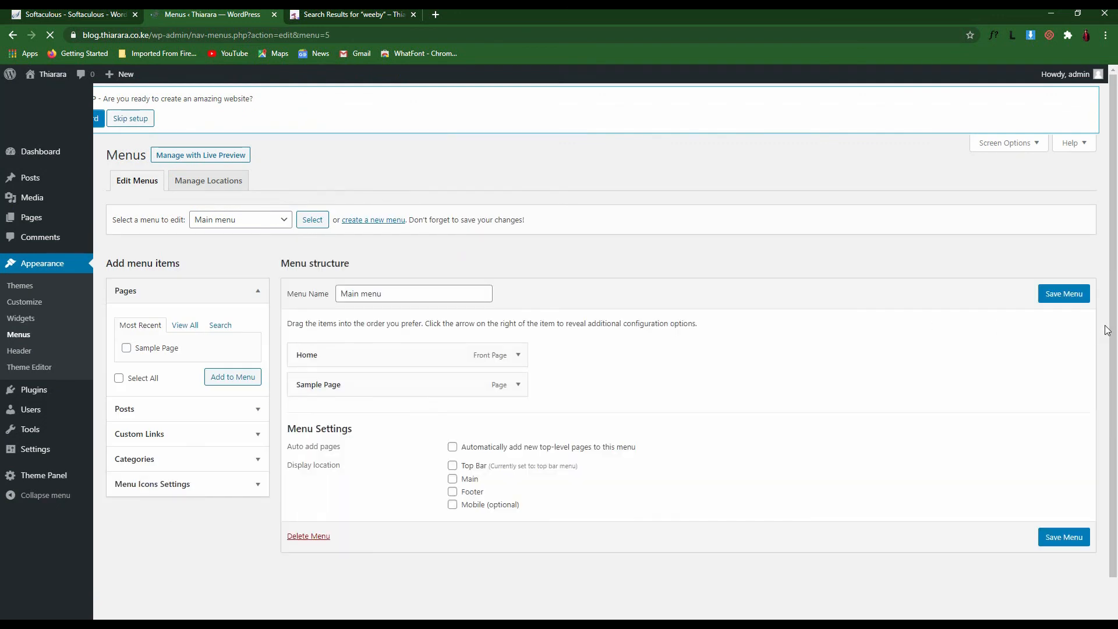
pyautogui.click(1064, 293)
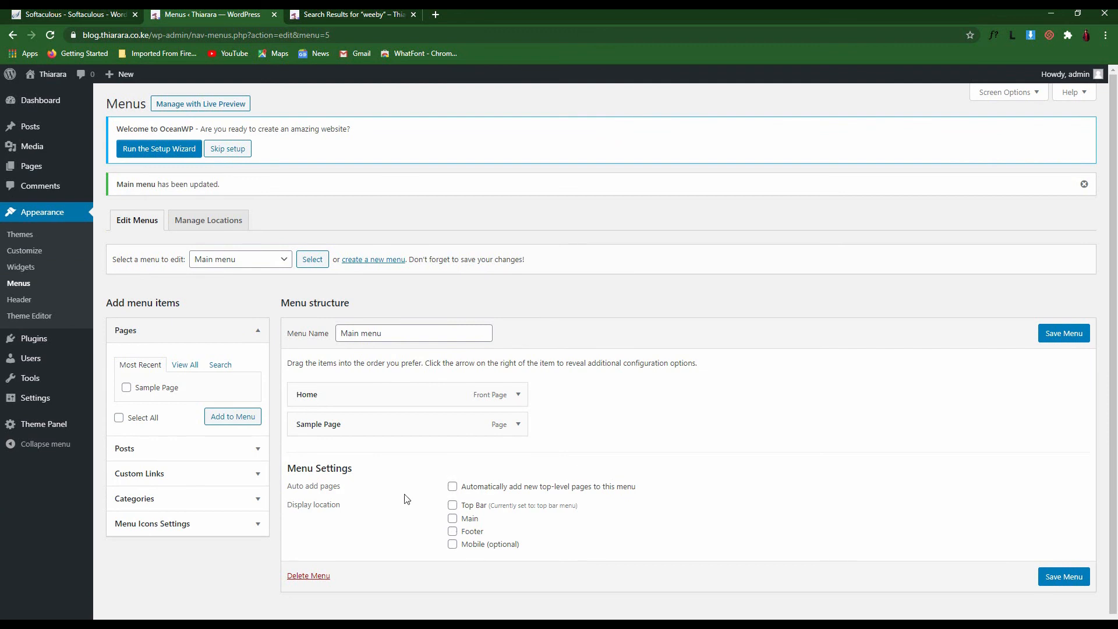
pyautogui.click(453, 518)
pyautogui.click(1041, 344)
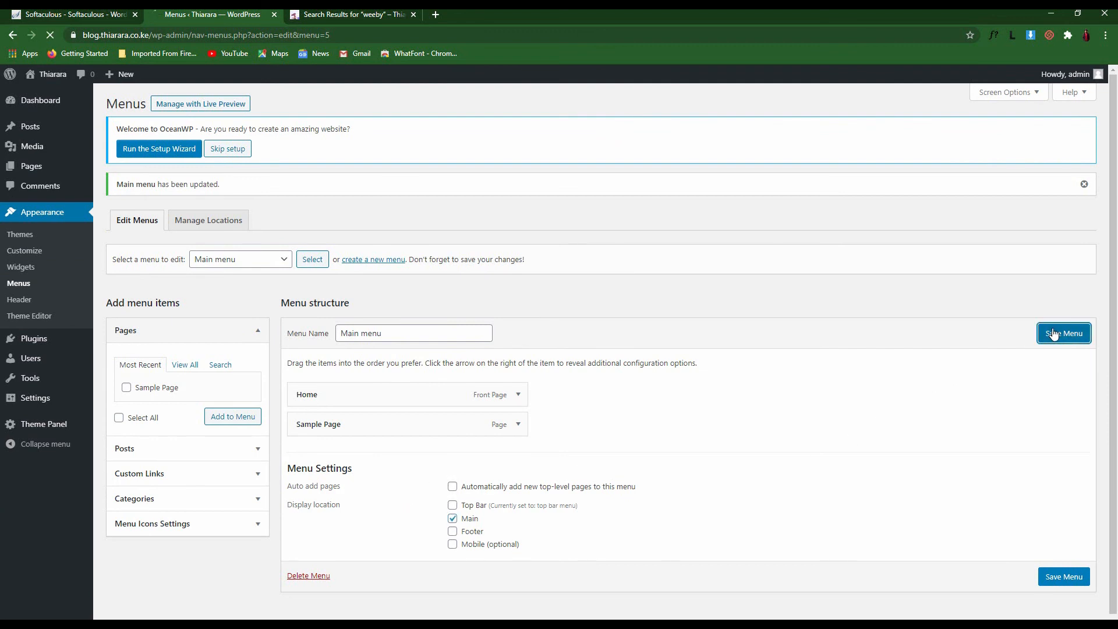
pyautogui.click(352, 14)
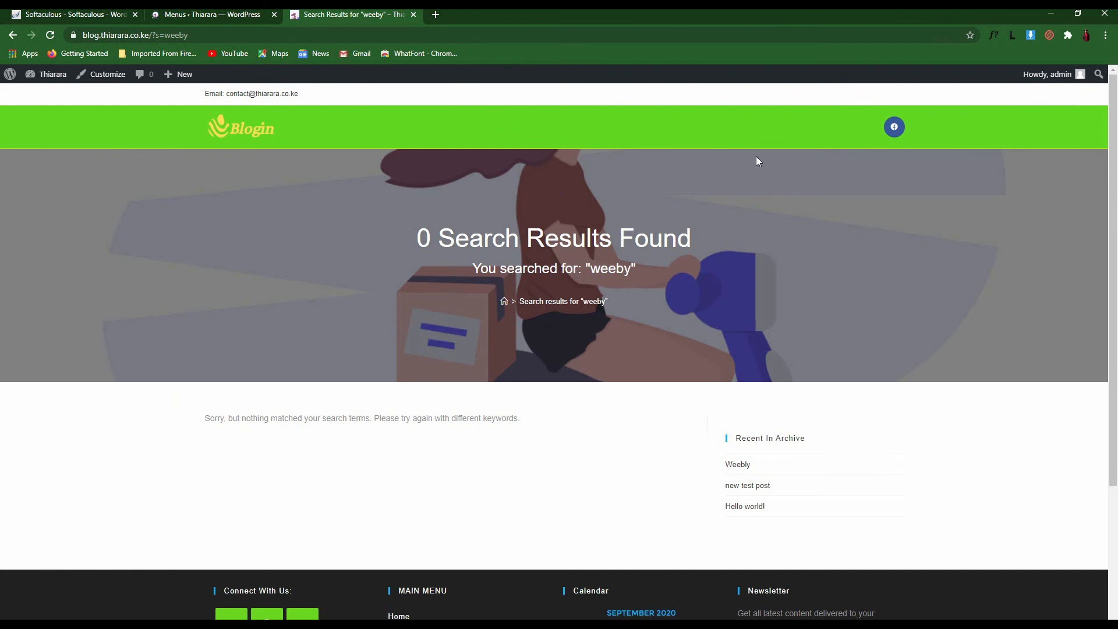
pyautogui.click(51, 35)
# Confirm the live header shows Home and Sample Page, then go to Appearance > Widgets
pyautogui.scroll(-3, 934, 546)
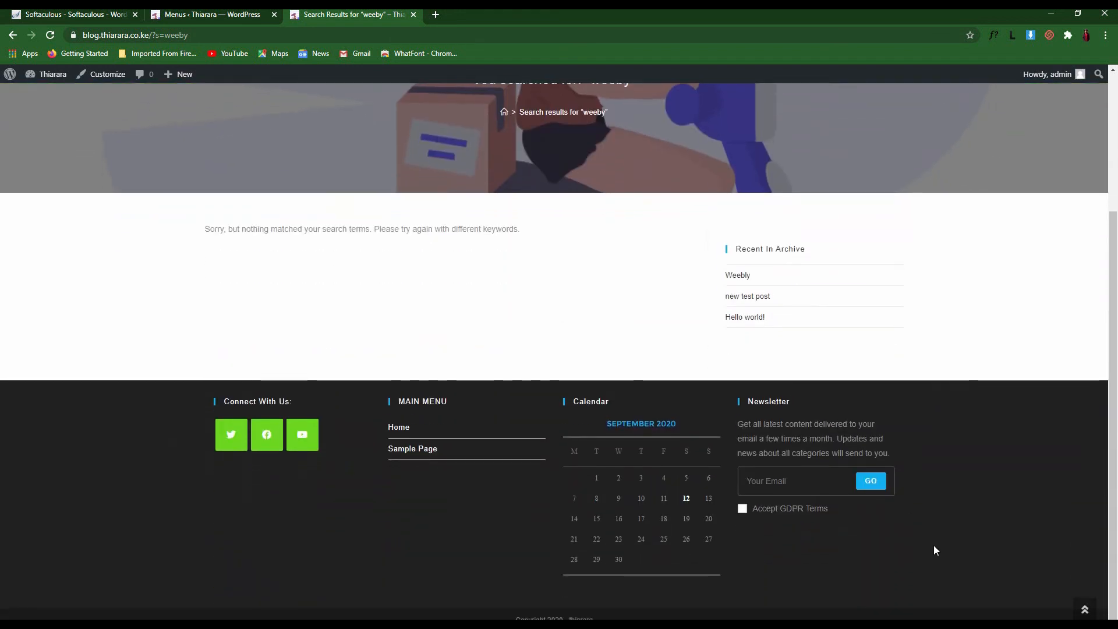
pyautogui.click(198, 17)
pyautogui.click(330, 13)
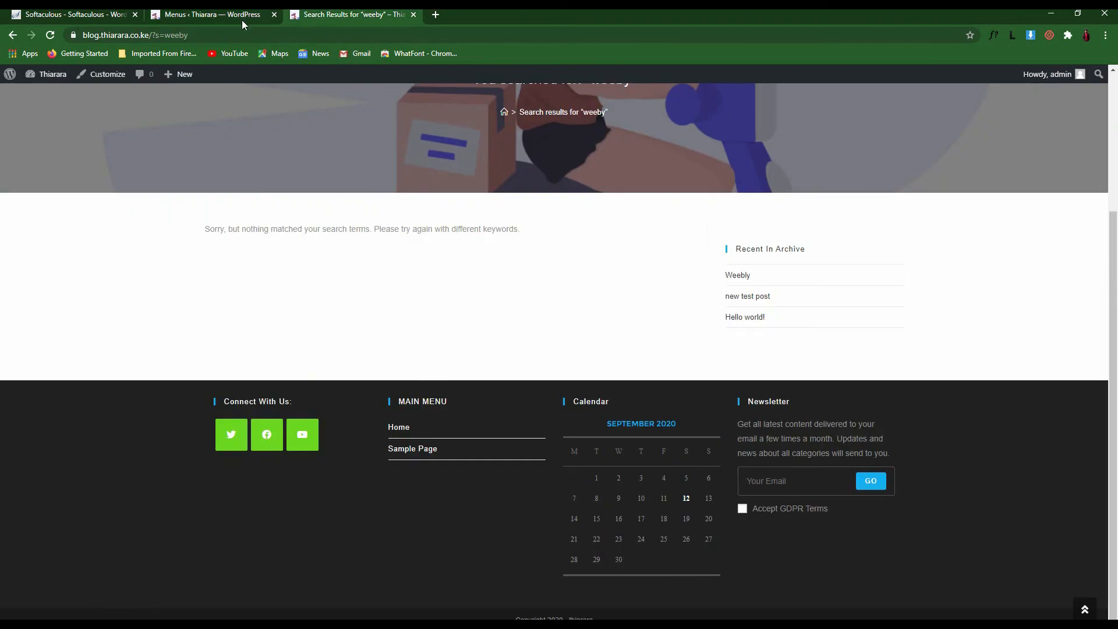
pyautogui.click(221, 15)
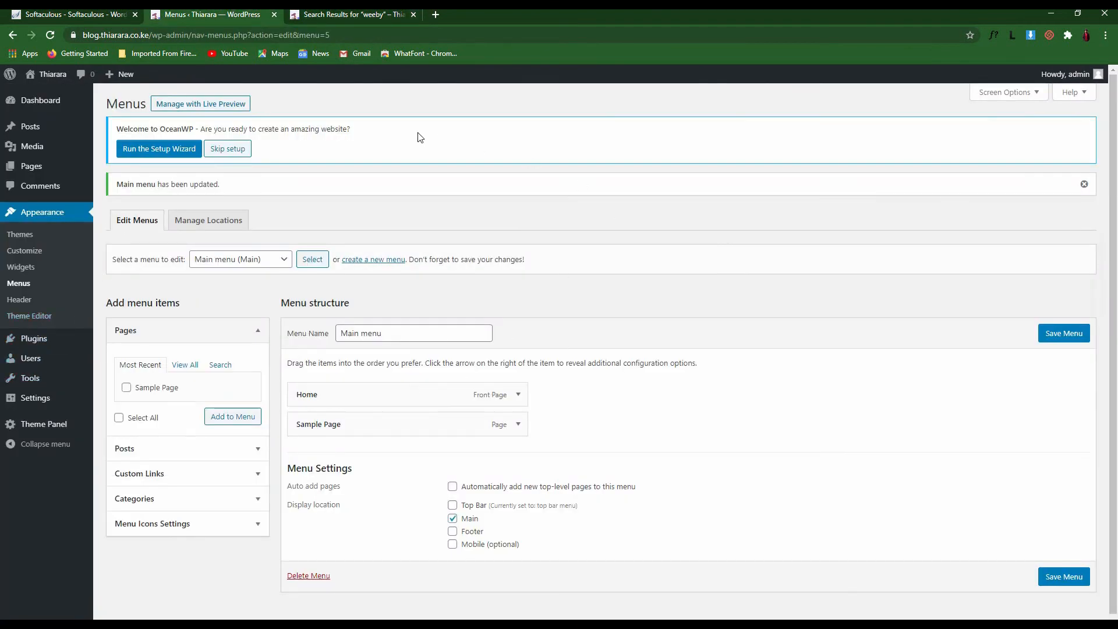
pyautogui.click(351, 15)
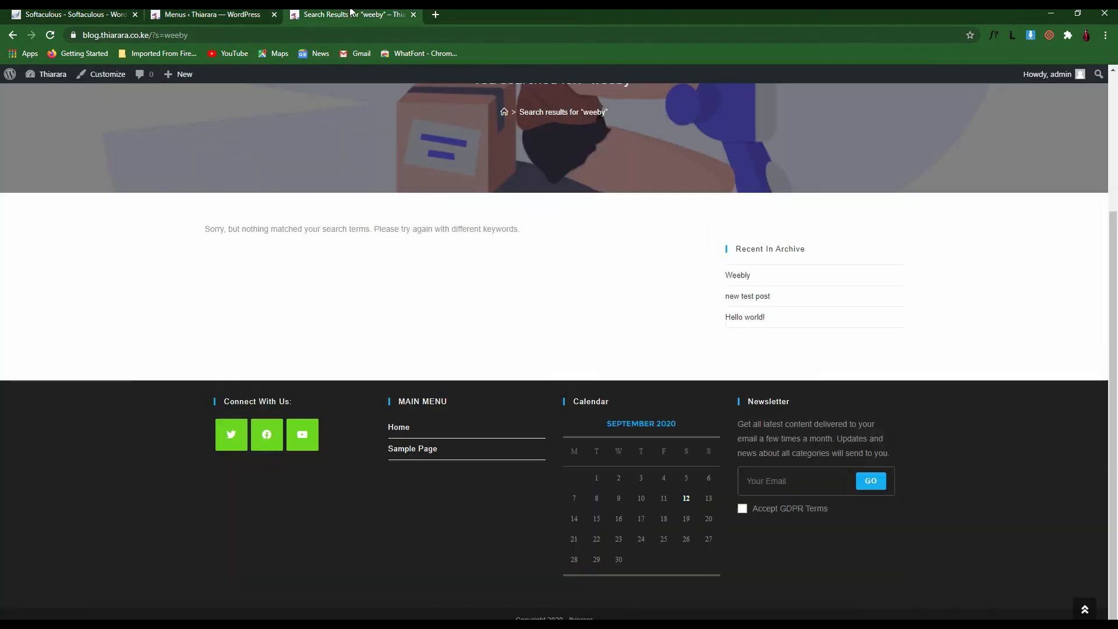
pyautogui.click(263, 11)
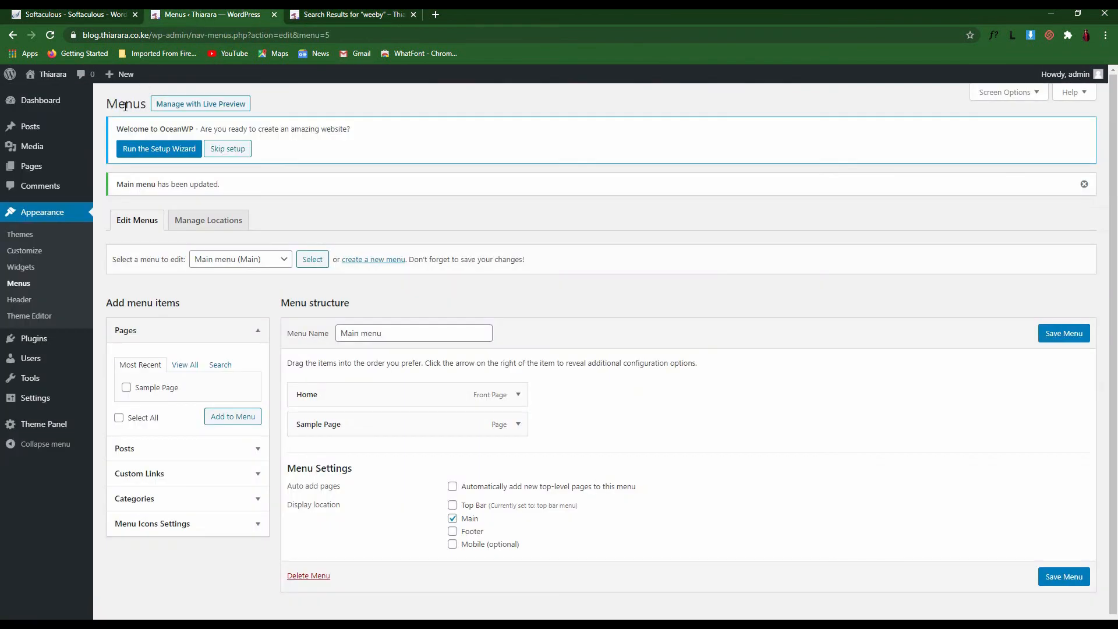
pyautogui.click(21, 269)
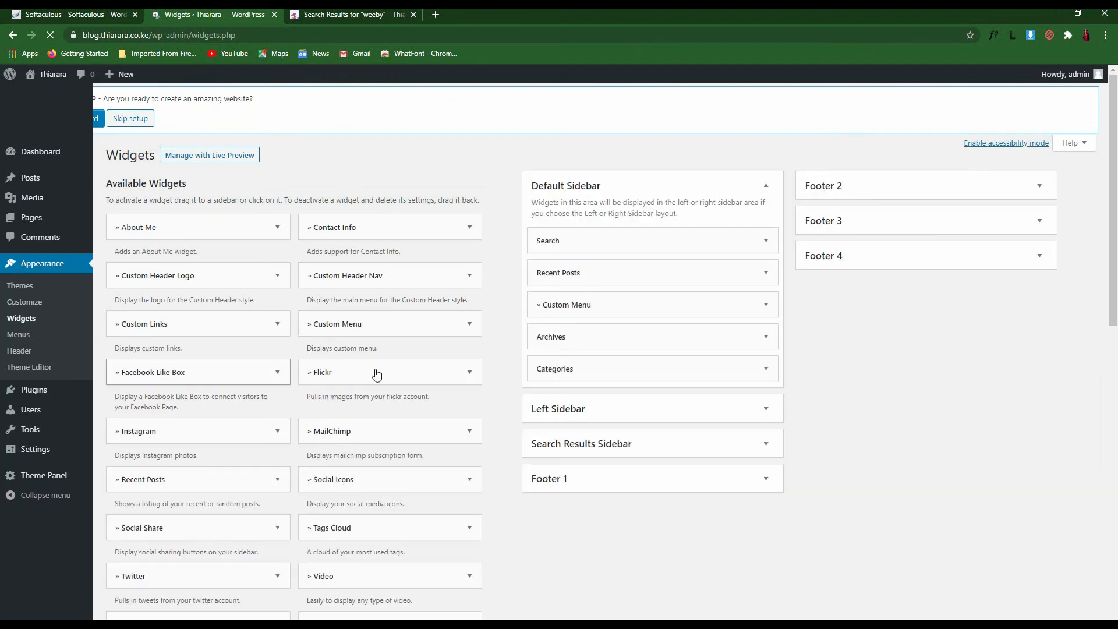
# Drag Custom Menu from Default Sidebar into Footer 4 and review its Select Menu choices
pyautogui.moveTo(603, 313); pyautogui.dragTo(910, 291)
pyautogui.click(884, 346)
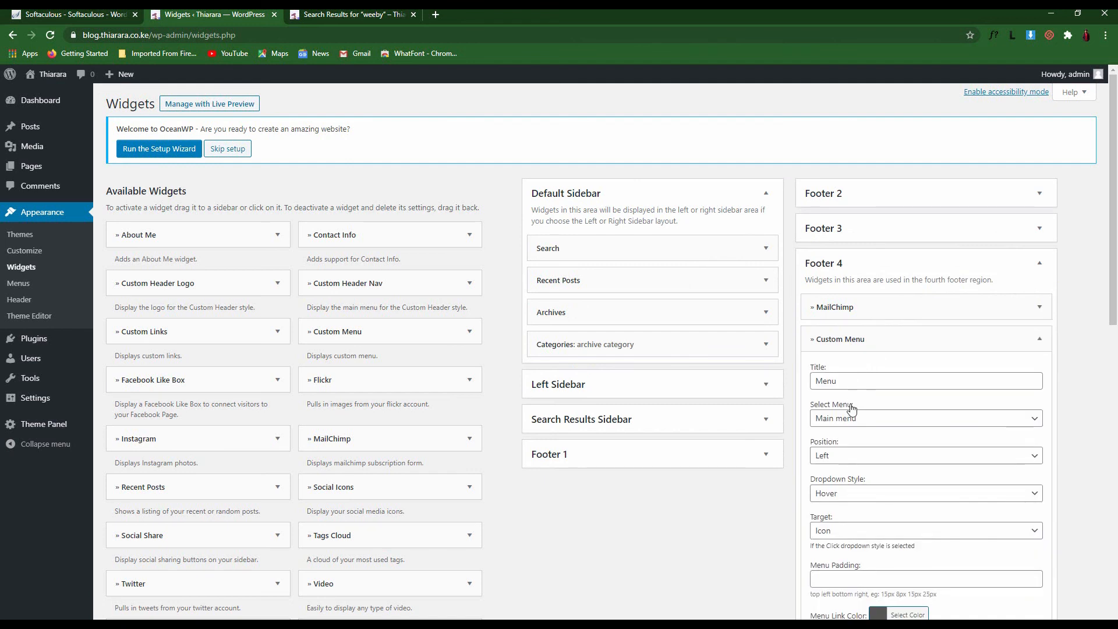
pyautogui.click(872, 419)
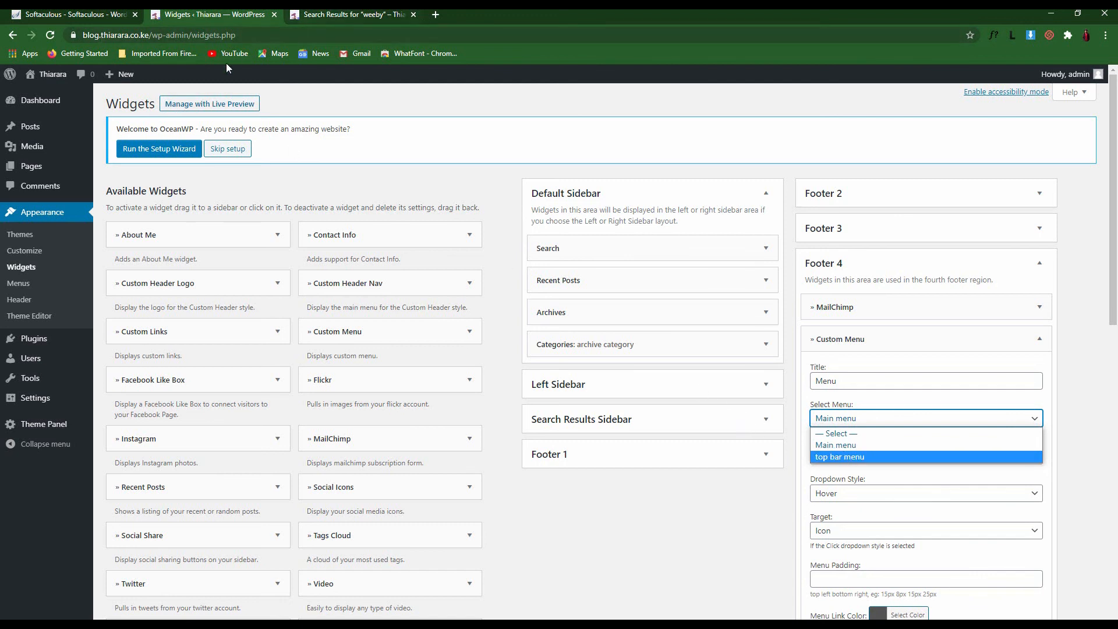
pyautogui.click(17, 301)
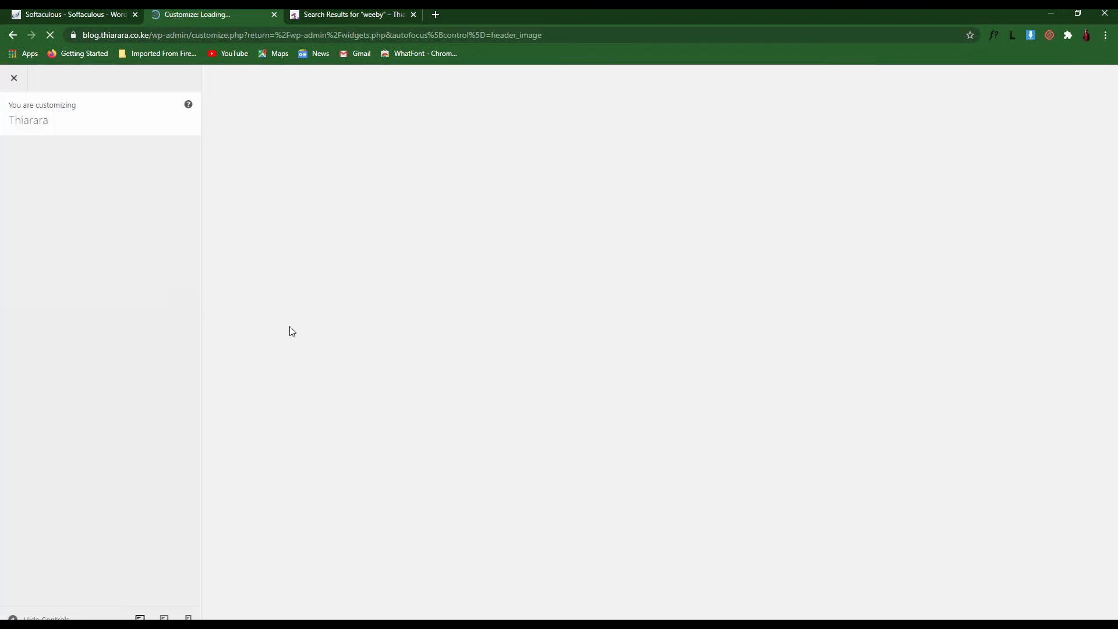
pyautogui.click(16, 79)
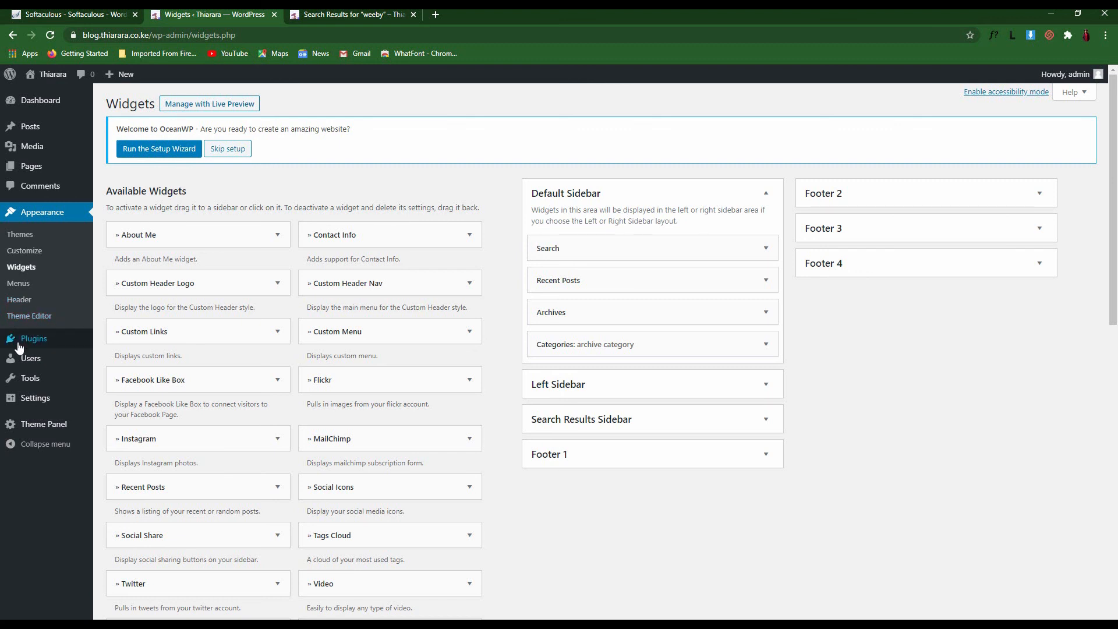
pyautogui.moveTo(32, 345)
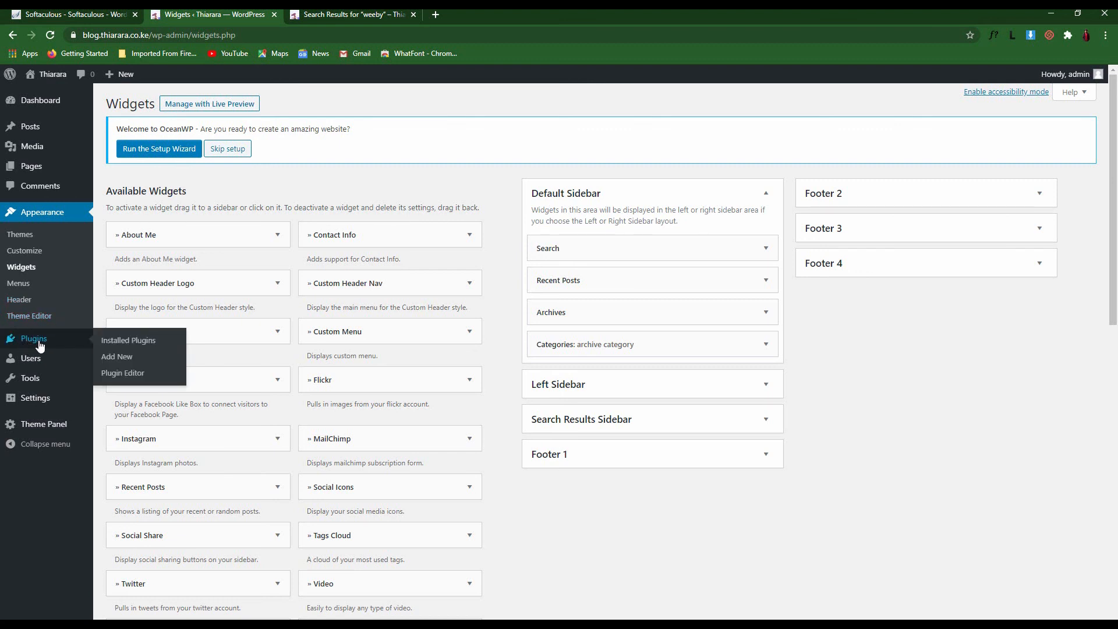
pyautogui.click(39, 346)
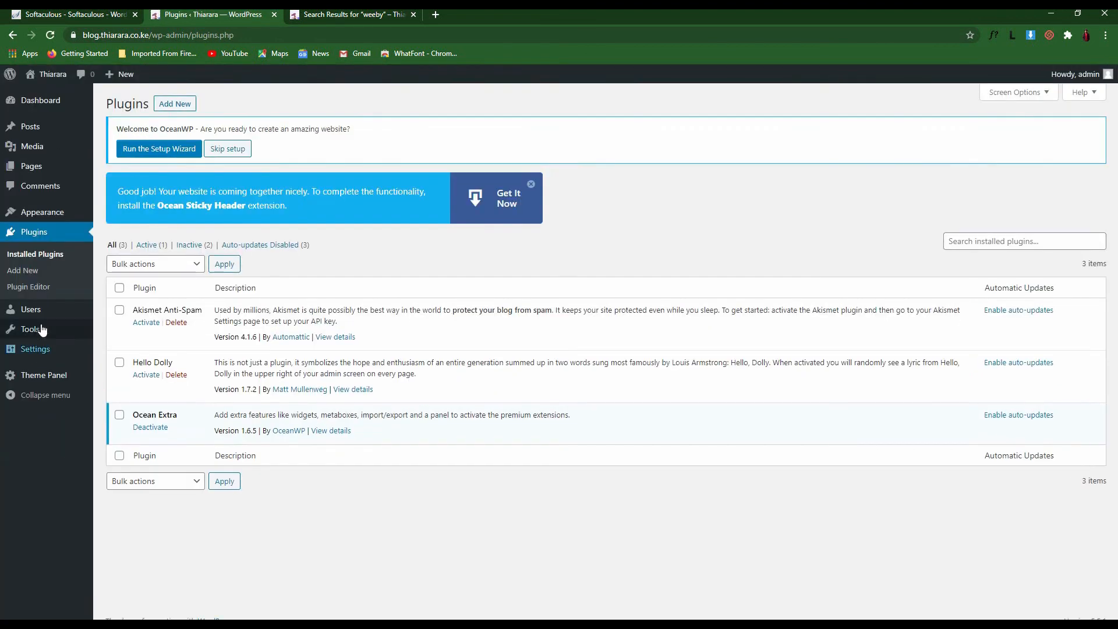
pyautogui.click(532, 185)
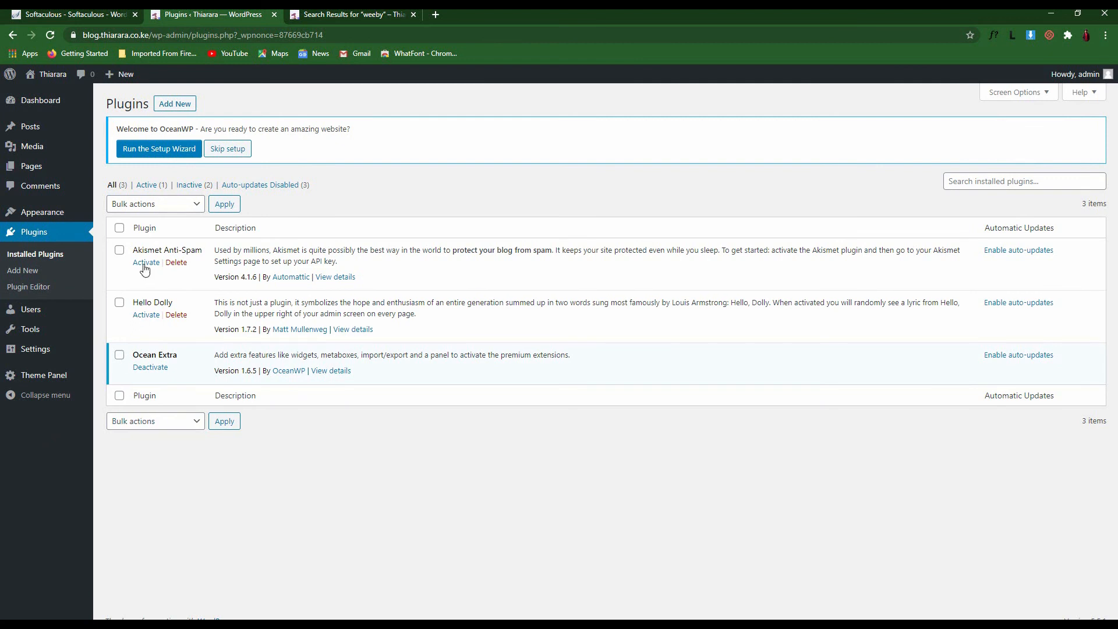
pyautogui.click(120, 251)
pyautogui.click(119, 302)
pyautogui.click(119, 250)
pyautogui.click(120, 302)
pyautogui.click(219, 150)
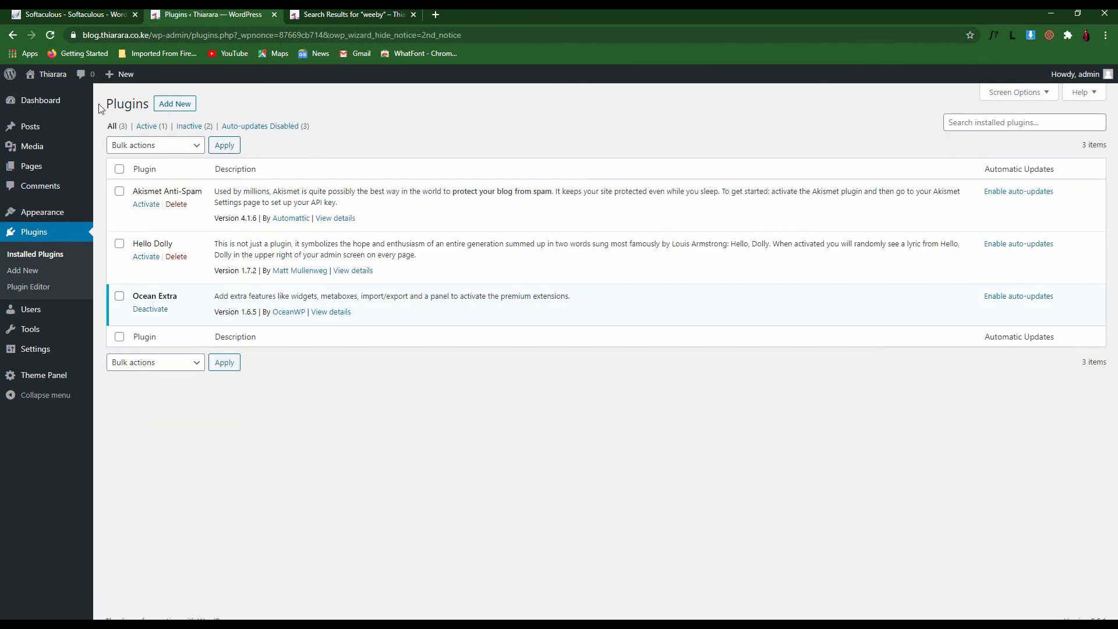
pyautogui.moveTo(99, 104); pyautogui.dragTo(151, 104)
pyautogui.click(227, 107)
pyautogui.click(212, 107)
pyautogui.moveTo(188, 303); pyautogui.dragTo(132, 297)
pyautogui.moveTo(182, 127); pyautogui.dragTo(207, 131)
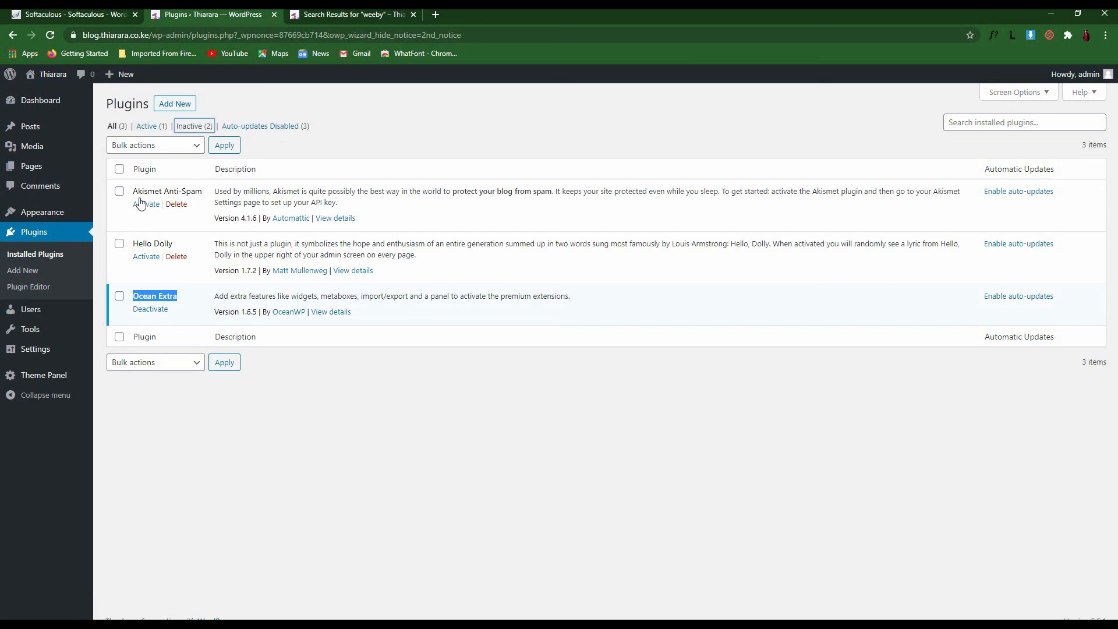
pyautogui.click(126, 268)
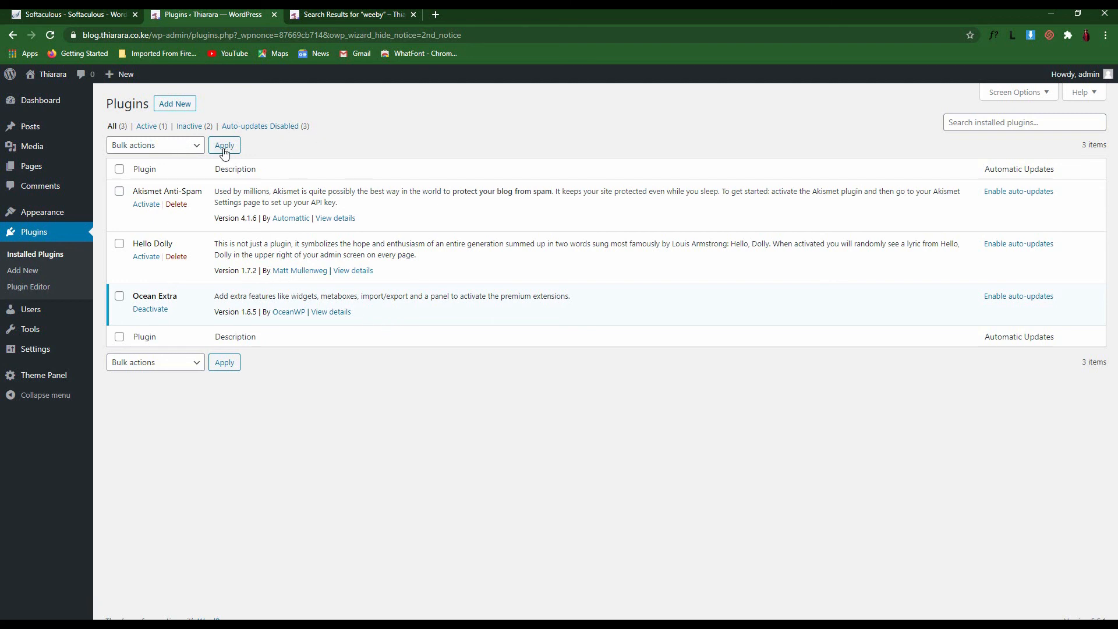
pyautogui.click(122, 169)
pyautogui.click(156, 147)
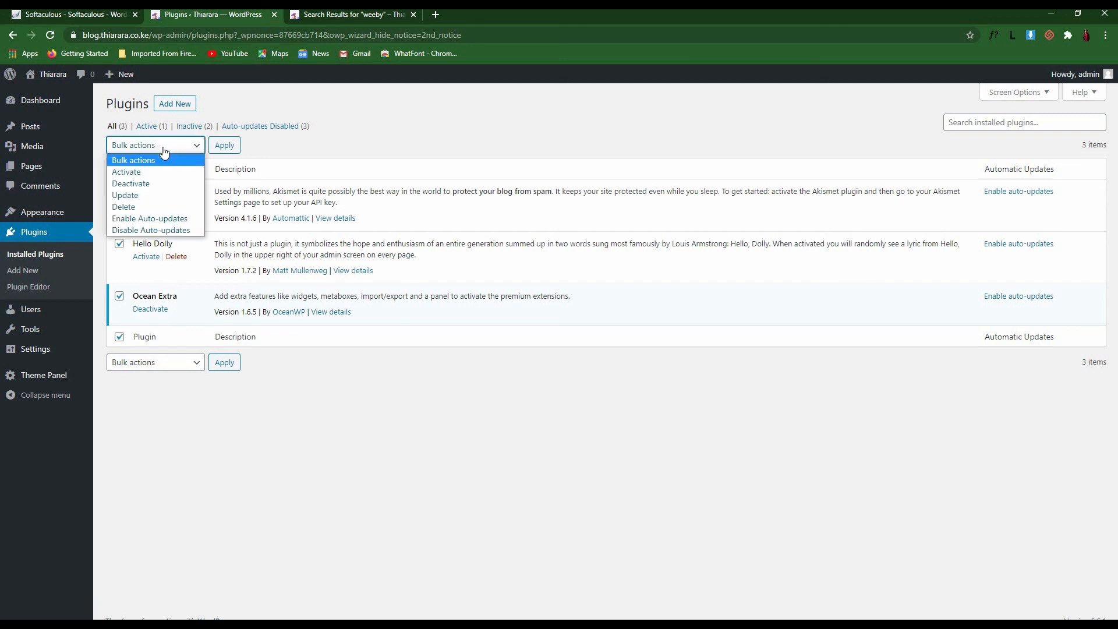
pyautogui.click(156, 218)
pyautogui.click(226, 151)
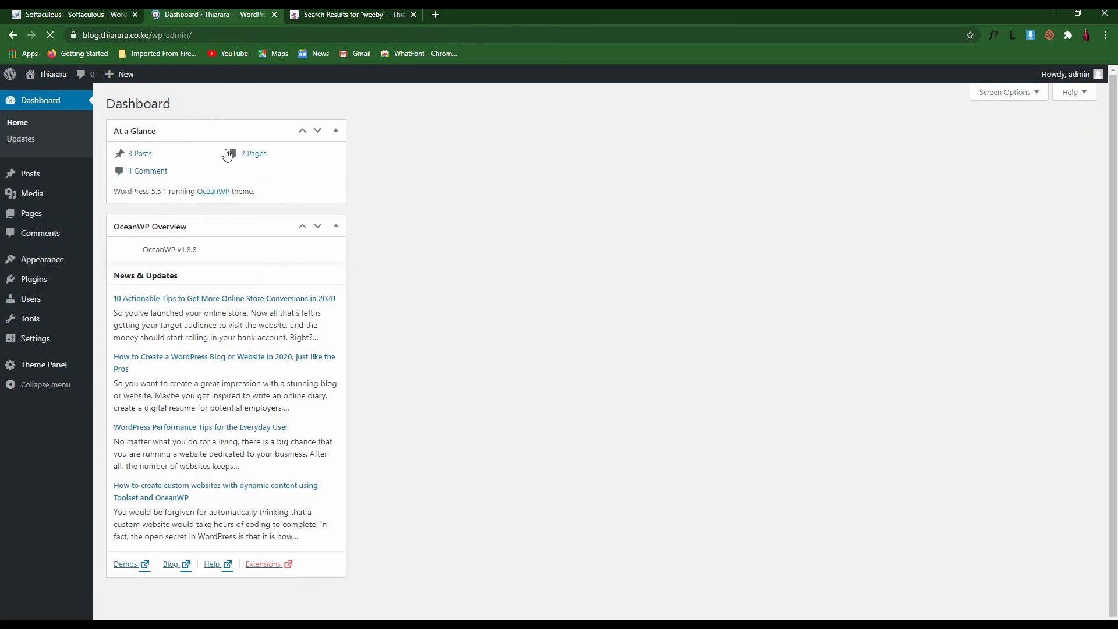
pyautogui.moveTo(55, 282)
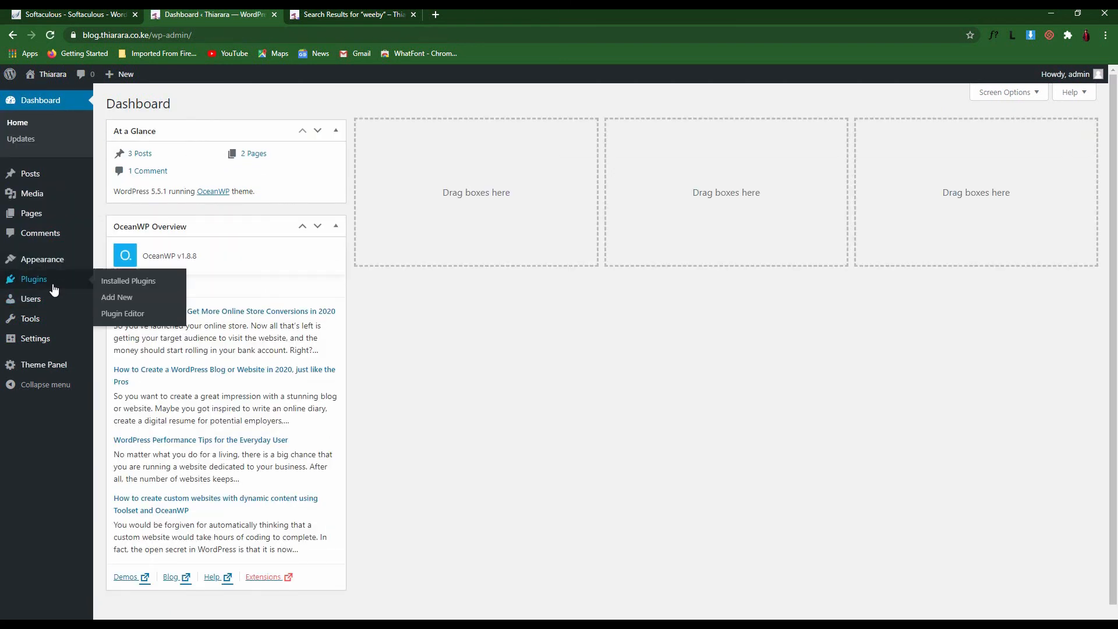
pyautogui.click(122, 281)
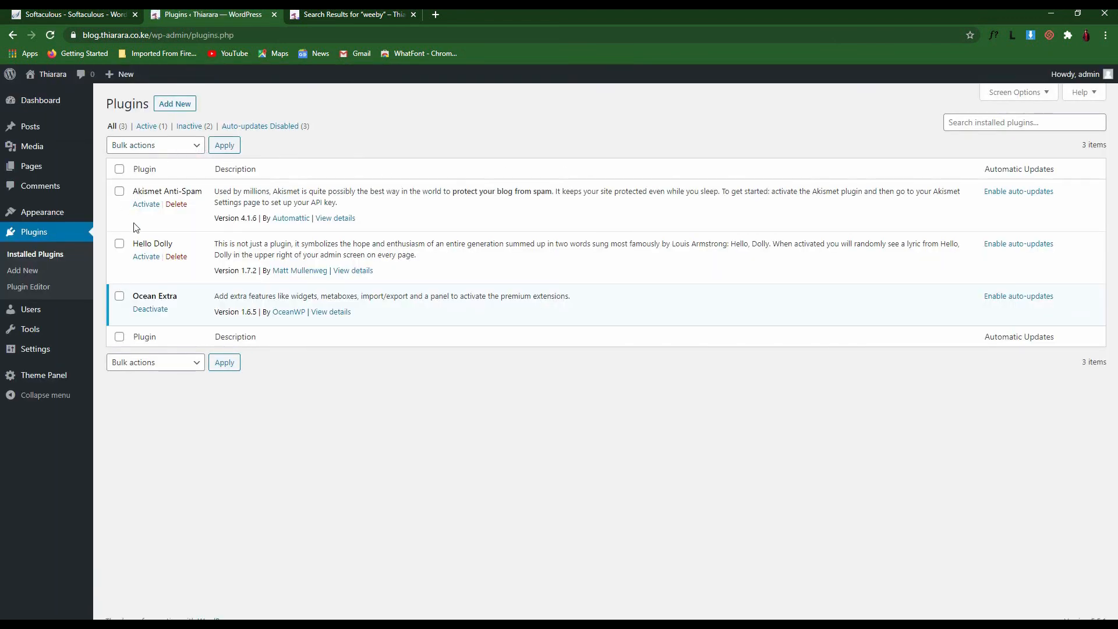
# Bulk-delete the Akismet Anti-Spam and Hello Dolly plugins, confirming the deletion with OK
pyautogui.click(118, 192)
pyautogui.click(120, 244)
pyautogui.click(168, 367)
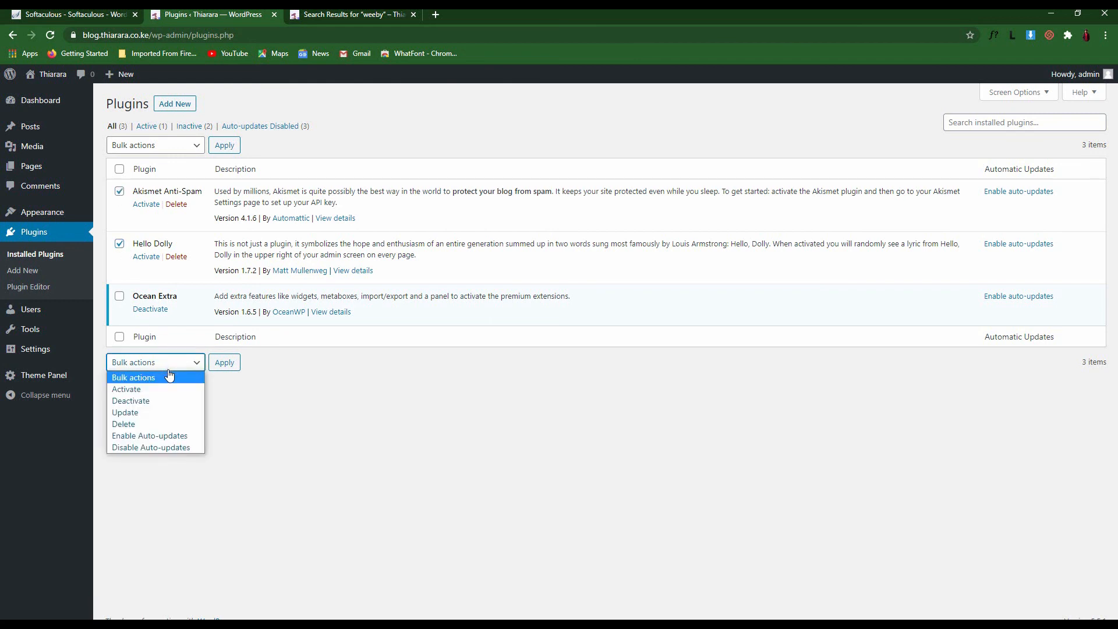
pyautogui.click(166, 425)
pyautogui.click(223, 363)
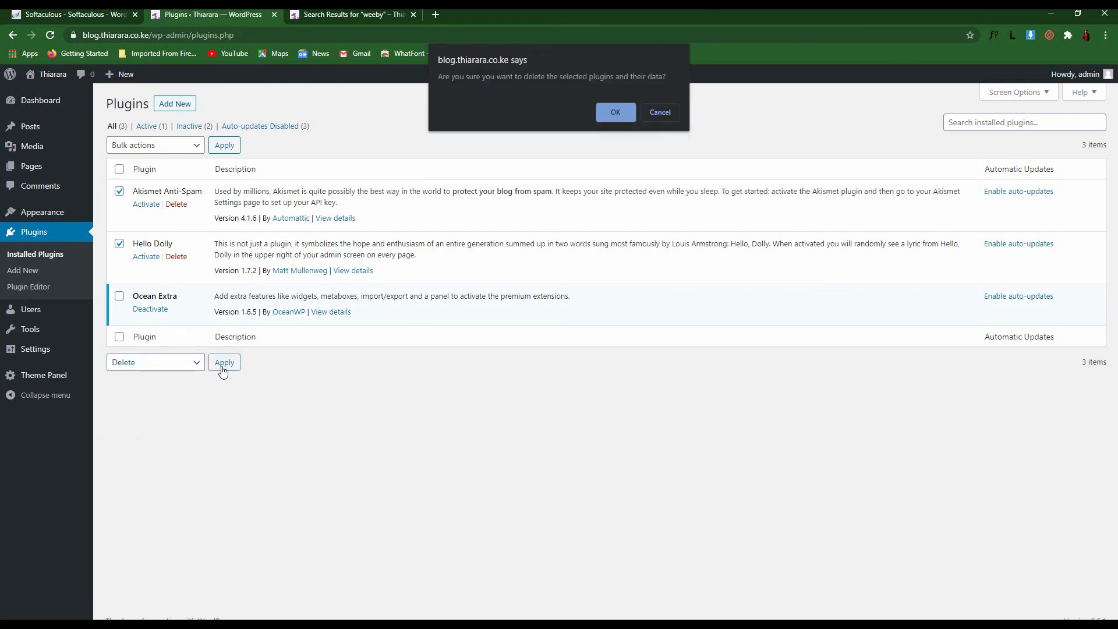
pyautogui.click(626, 123)
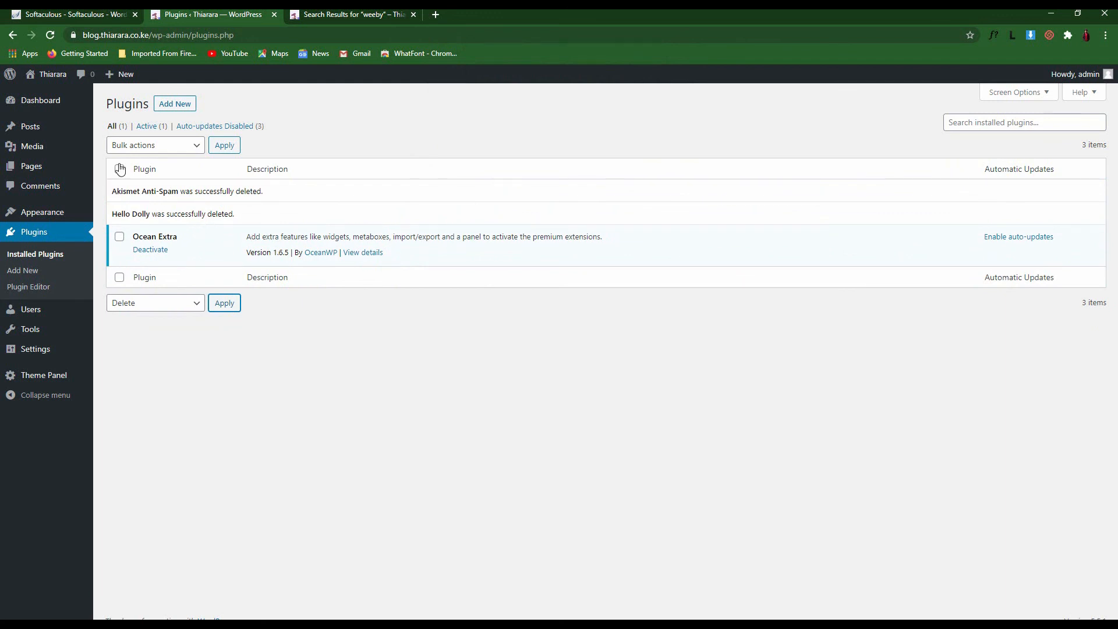
pyautogui.click(51, 36)
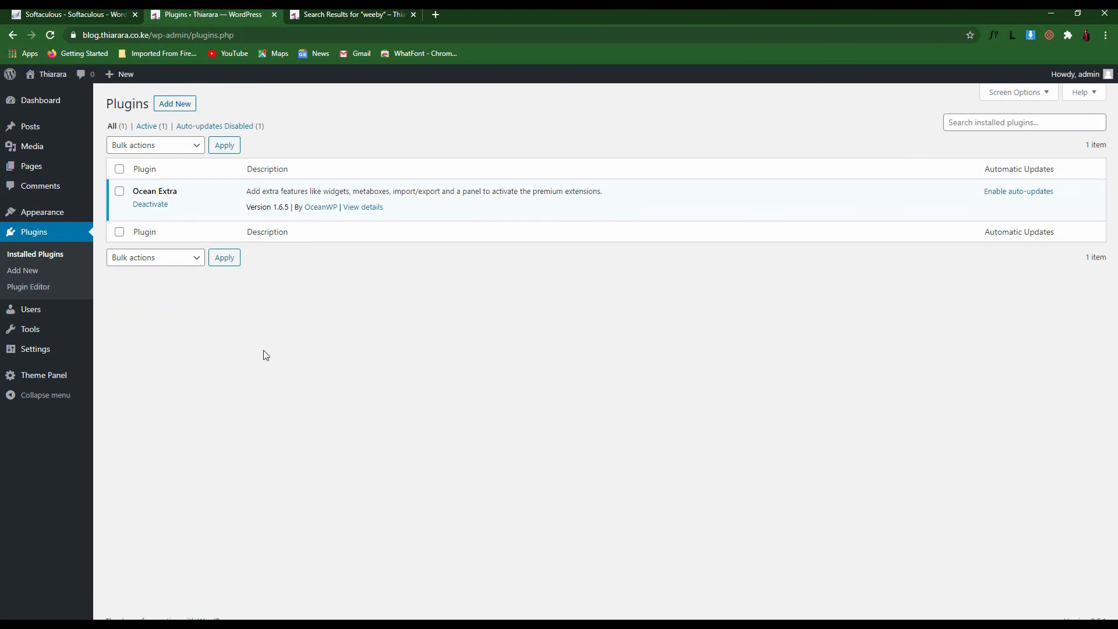
pyautogui.click(180, 108)
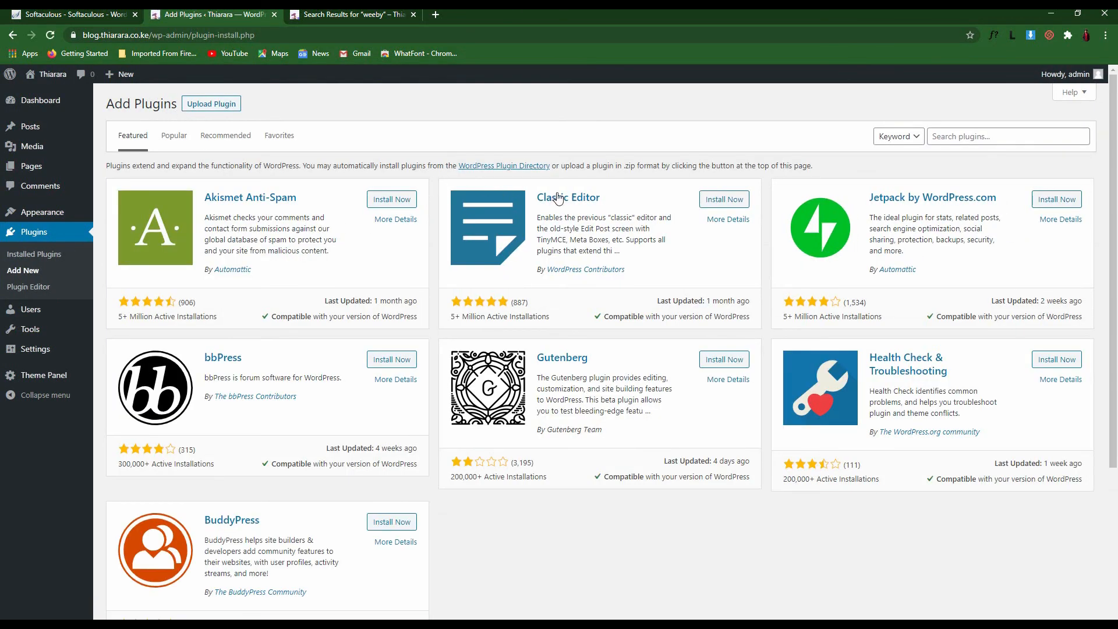
# Search the plugin directory for 'elementor'
pyautogui.scroll(-4, 557, 198)
pyautogui.scroll(4, 446, 427)
pyautogui.scroll(-4, 751, 397)
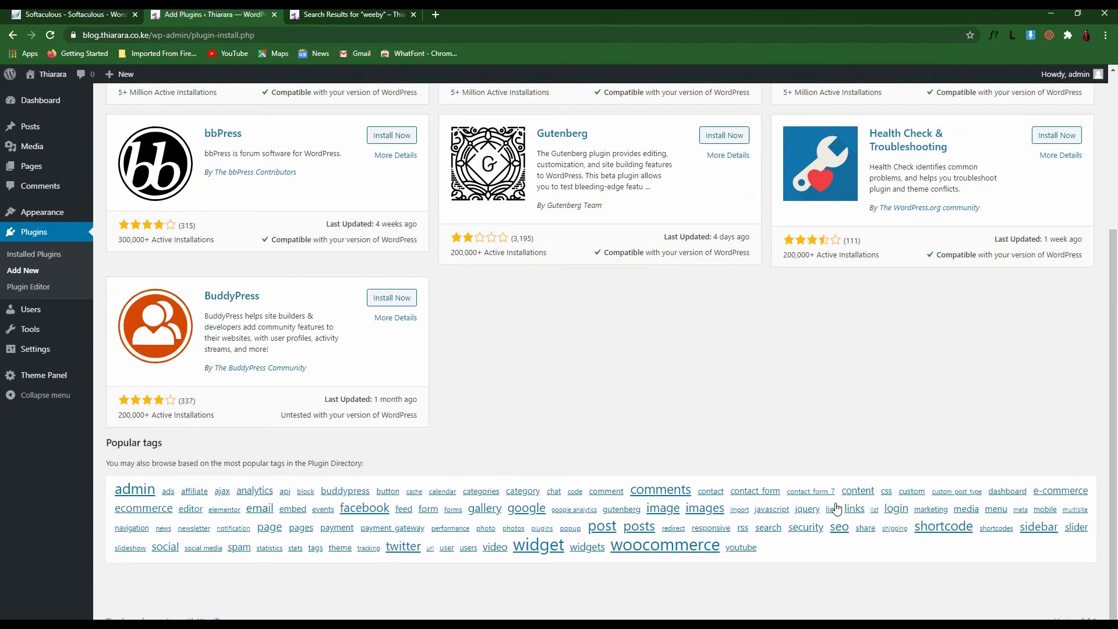
pyautogui.scroll(4, 483, 549)
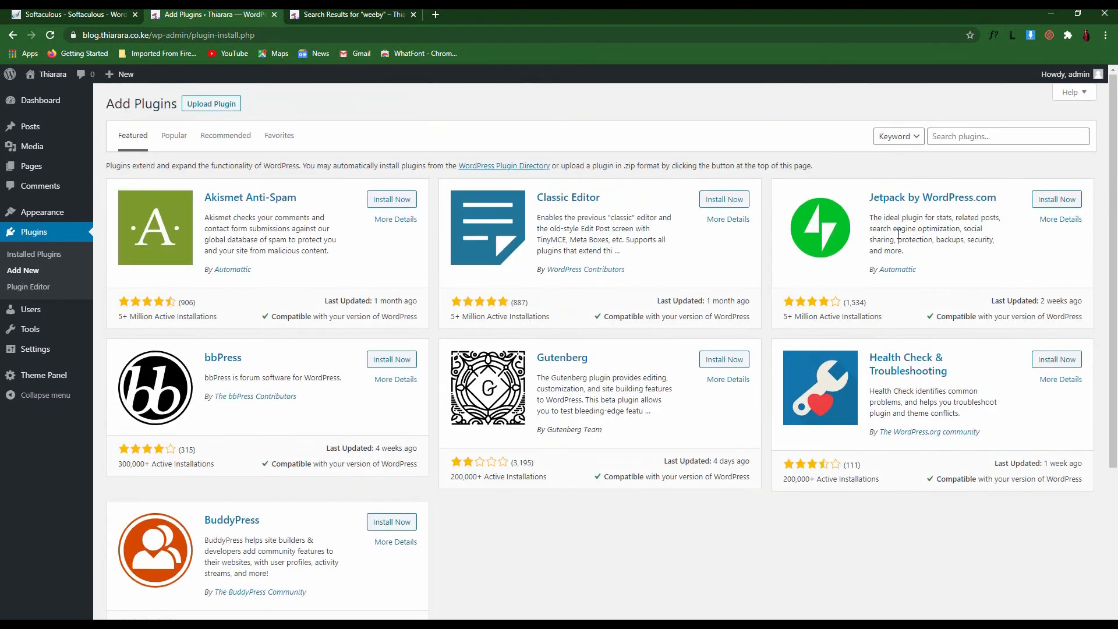
pyautogui.click(965, 138)
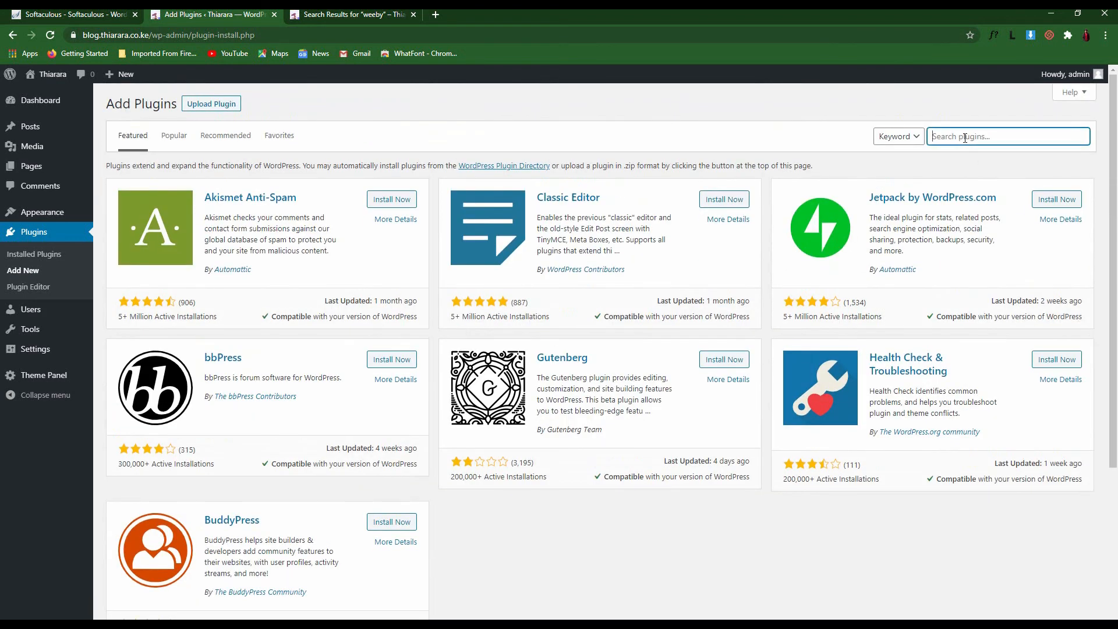
pyautogui.write('elementor')
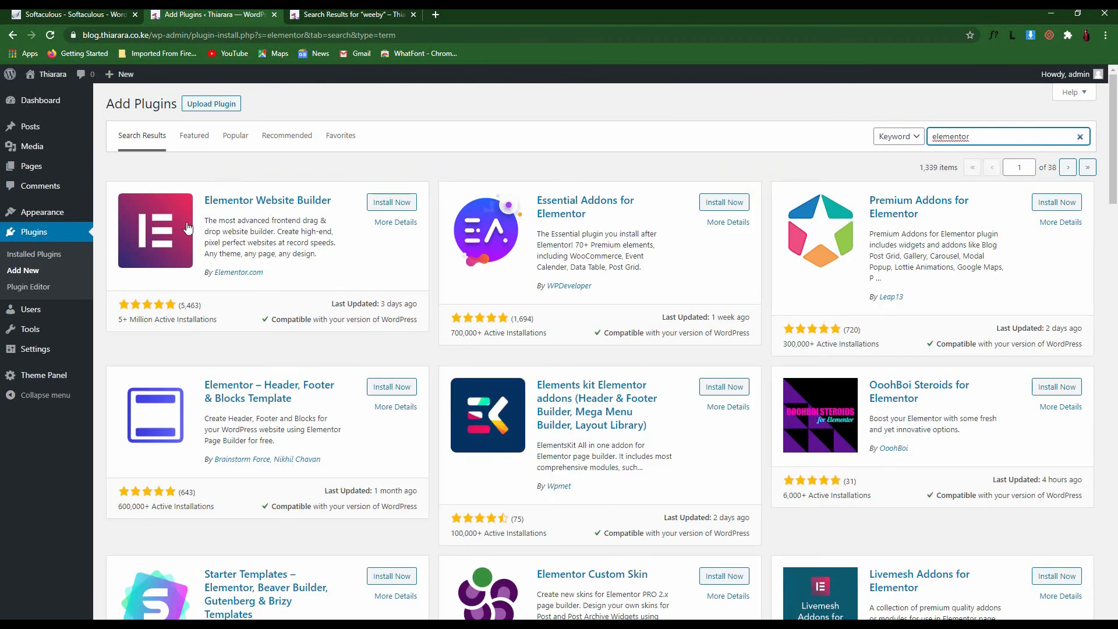
# Install and activate Elementor Website Builder, then dismiss its welcome screen
pyautogui.scroll(-5, 940, 268)
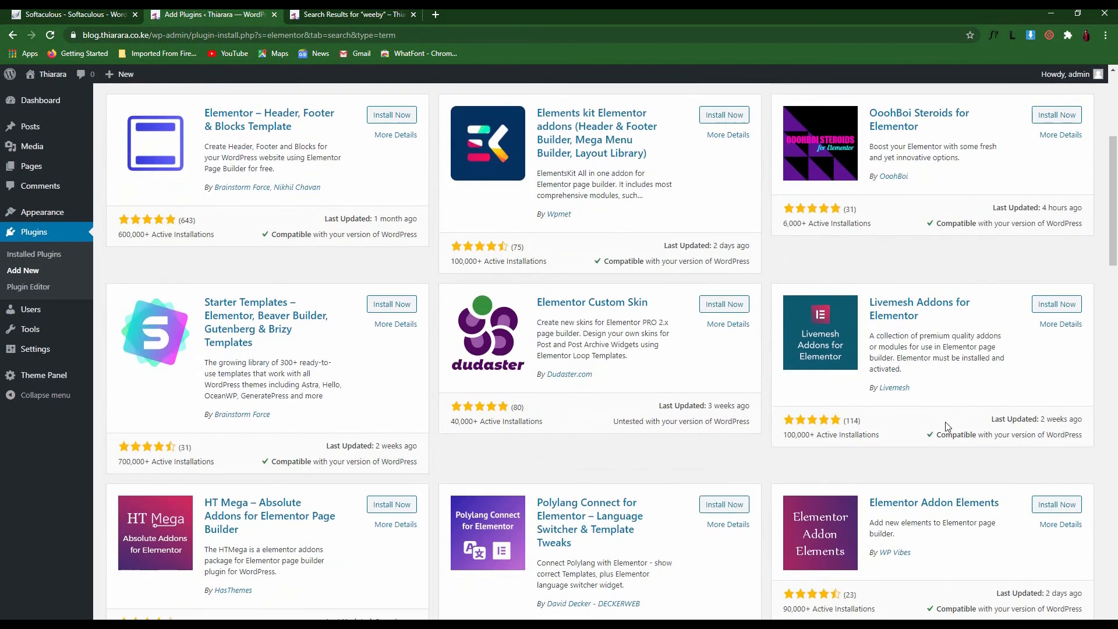
pyautogui.scroll(-10, 697, 452)
pyautogui.scroll(-5, 629, 269)
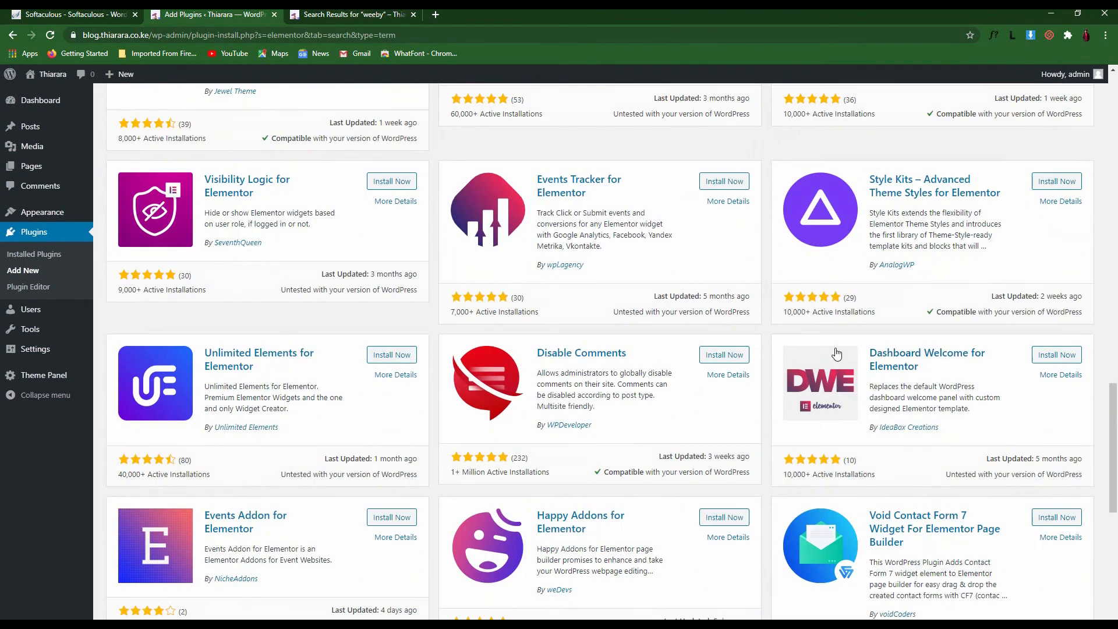
pyautogui.scroll(15, 567, 299)
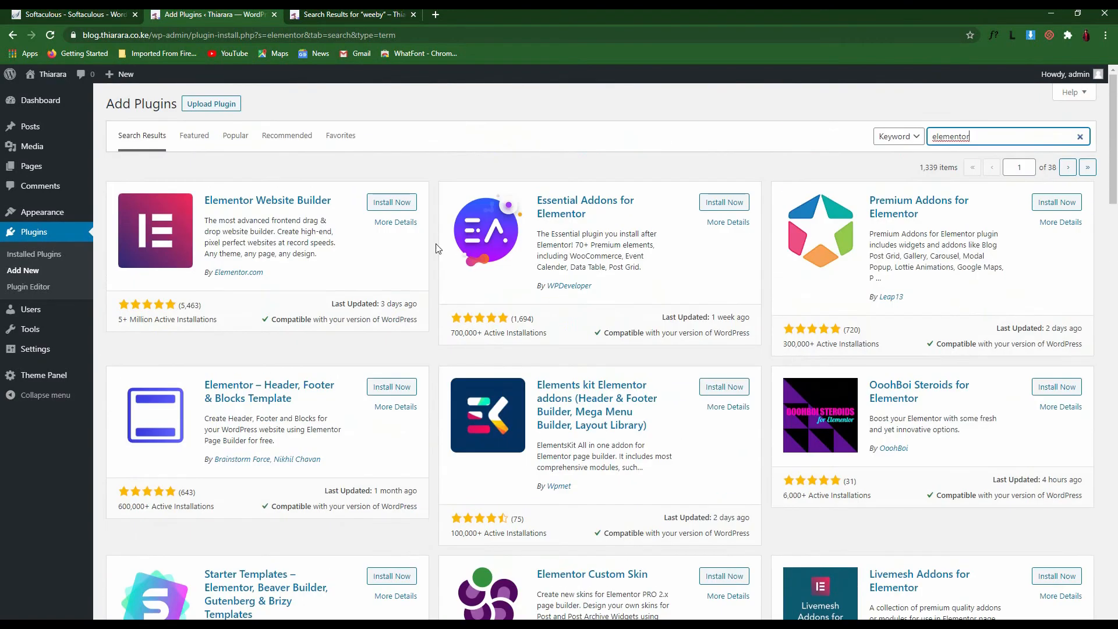
pyautogui.click(389, 205)
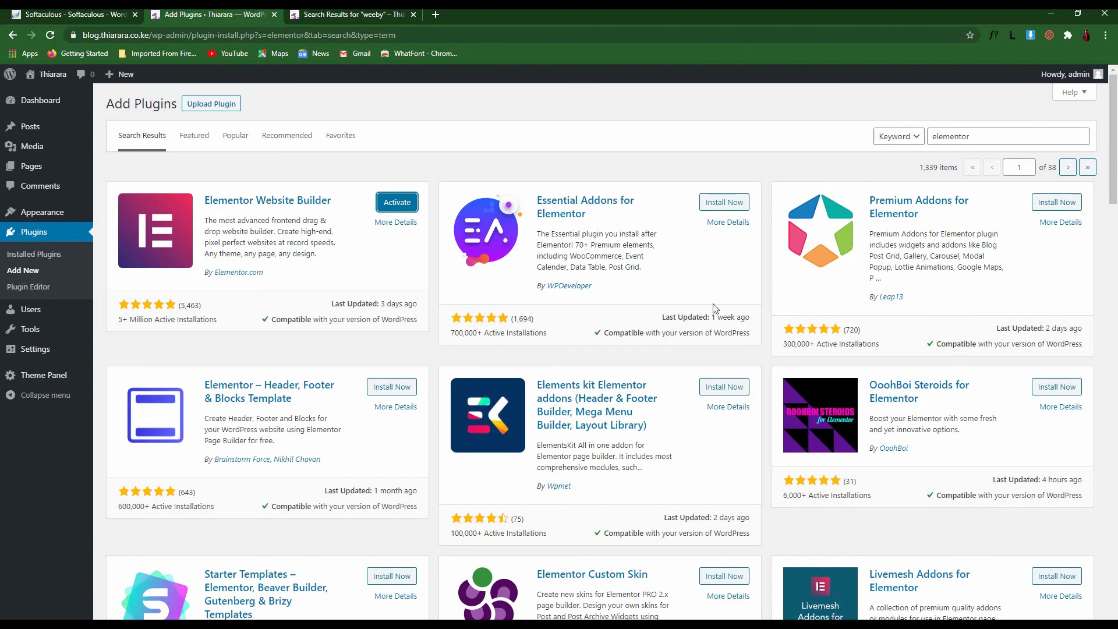
pyautogui.click(397, 207)
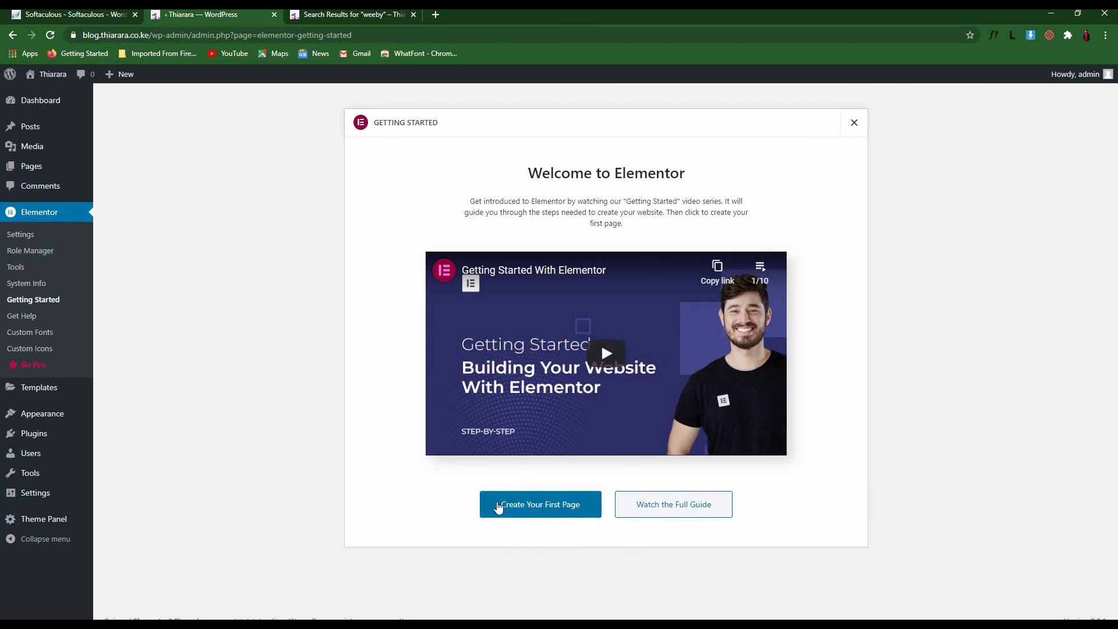
pyautogui.click(853, 124)
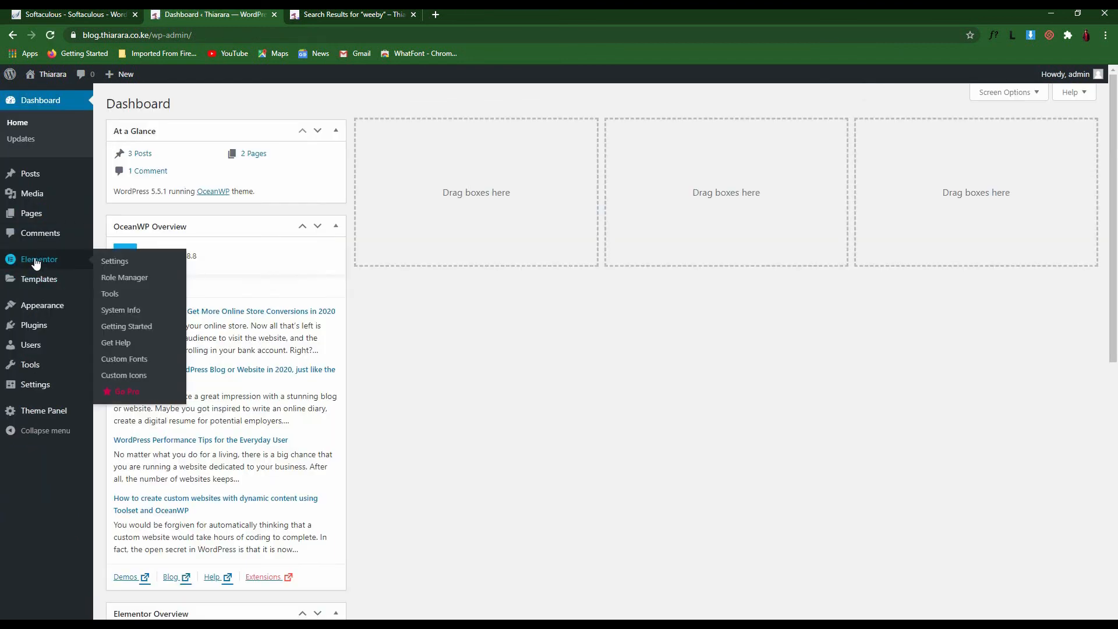
# Open All Pages in a new tab, edit the Home page, and choose Edit with Elementor
pyautogui.moveTo(30, 214)
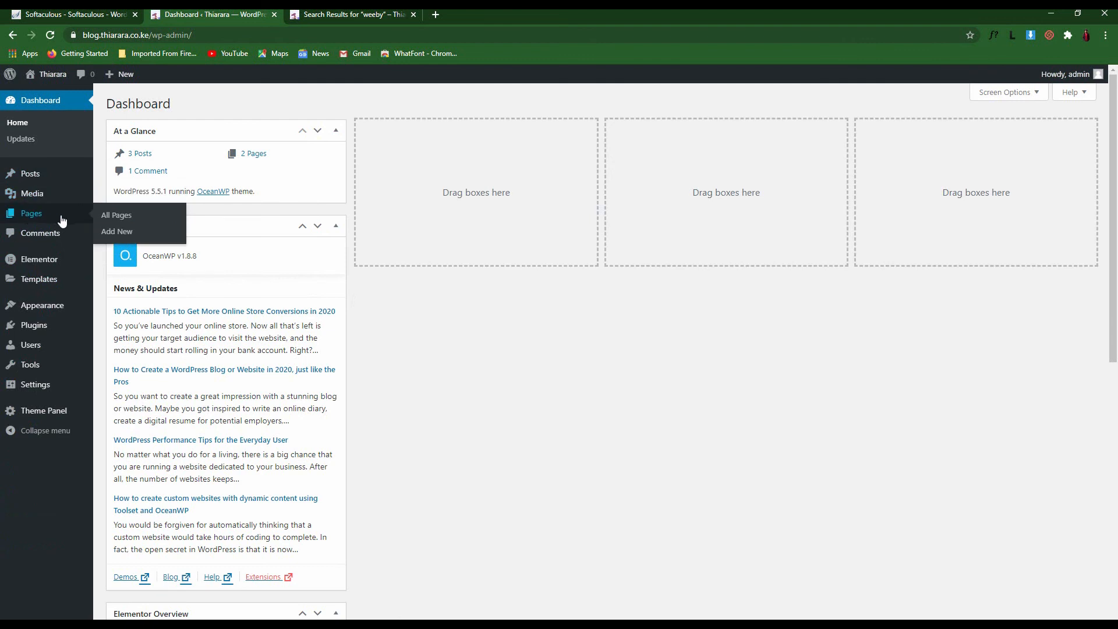
pyautogui.rightClick(116, 222)
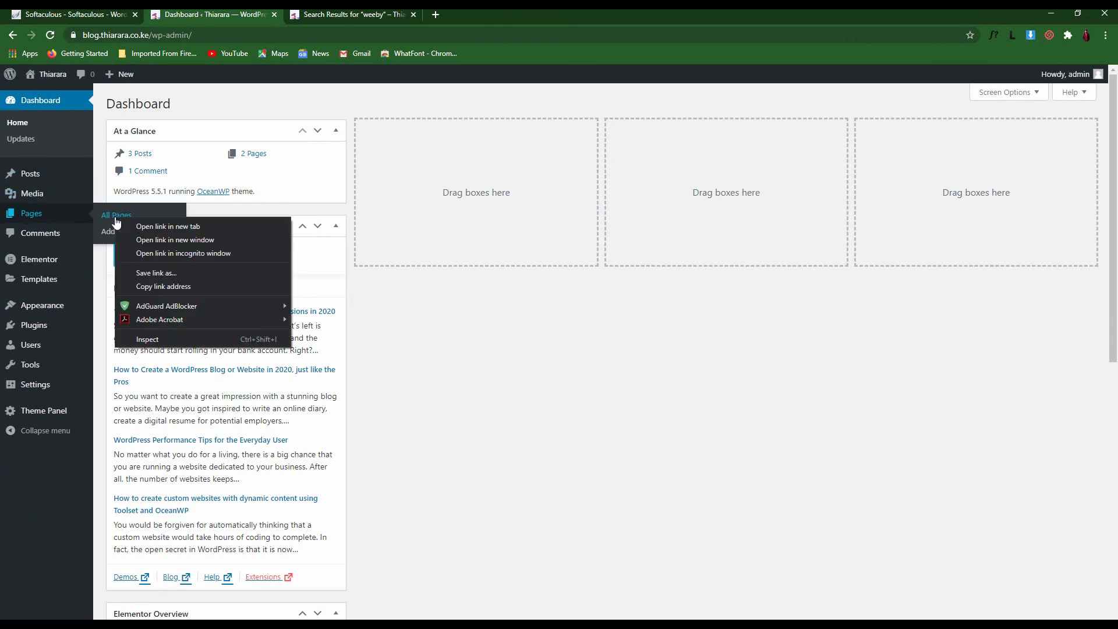
pyautogui.click(137, 222)
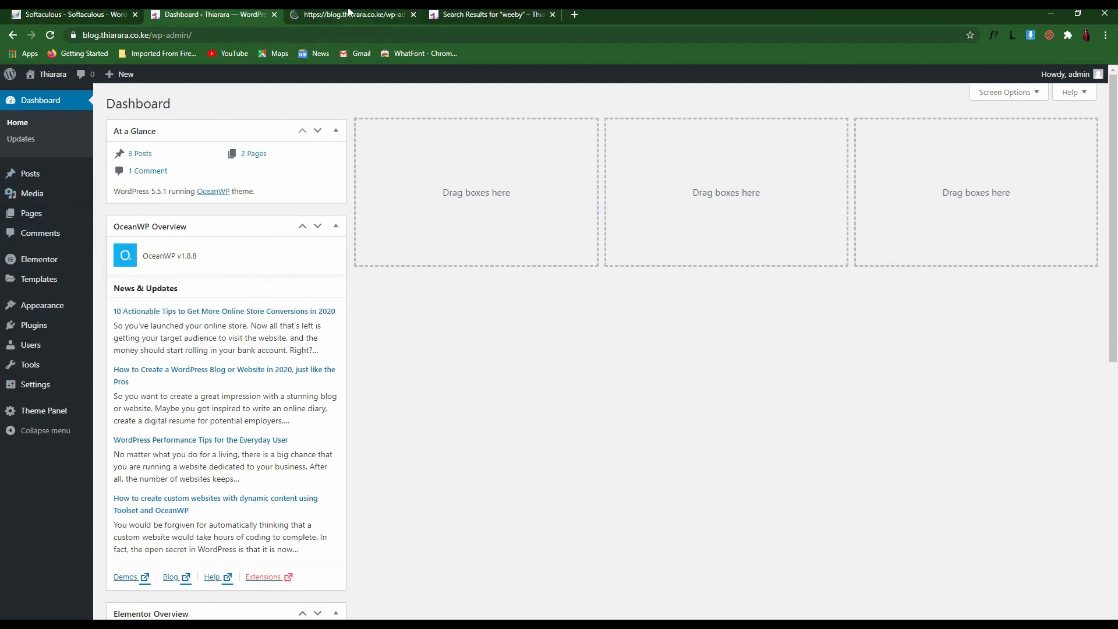
pyautogui.click(349, 16)
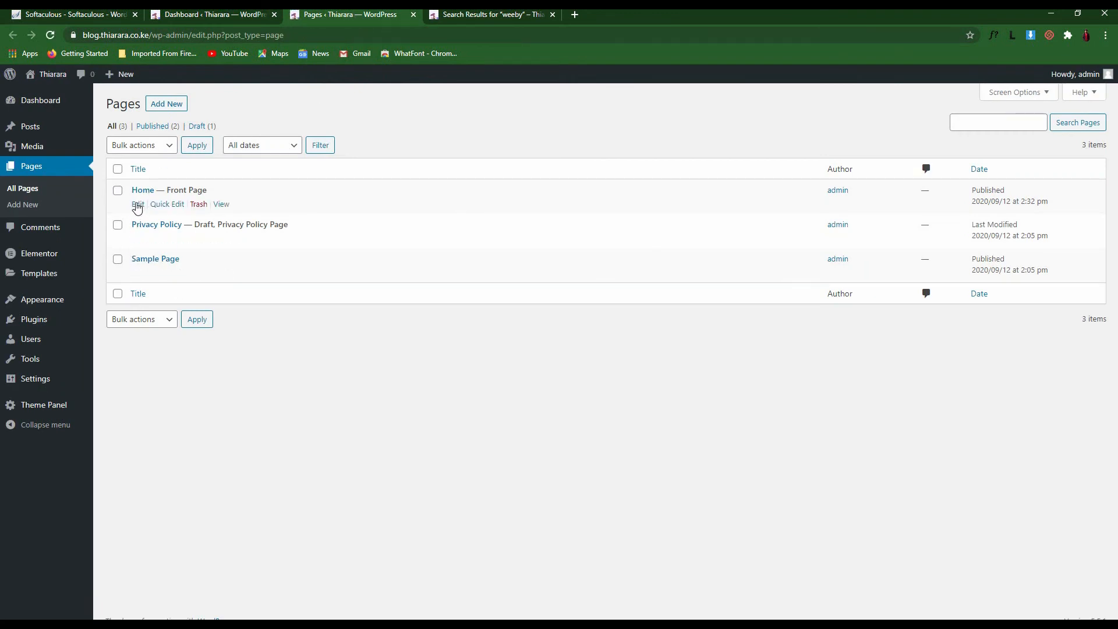
pyautogui.click(138, 205)
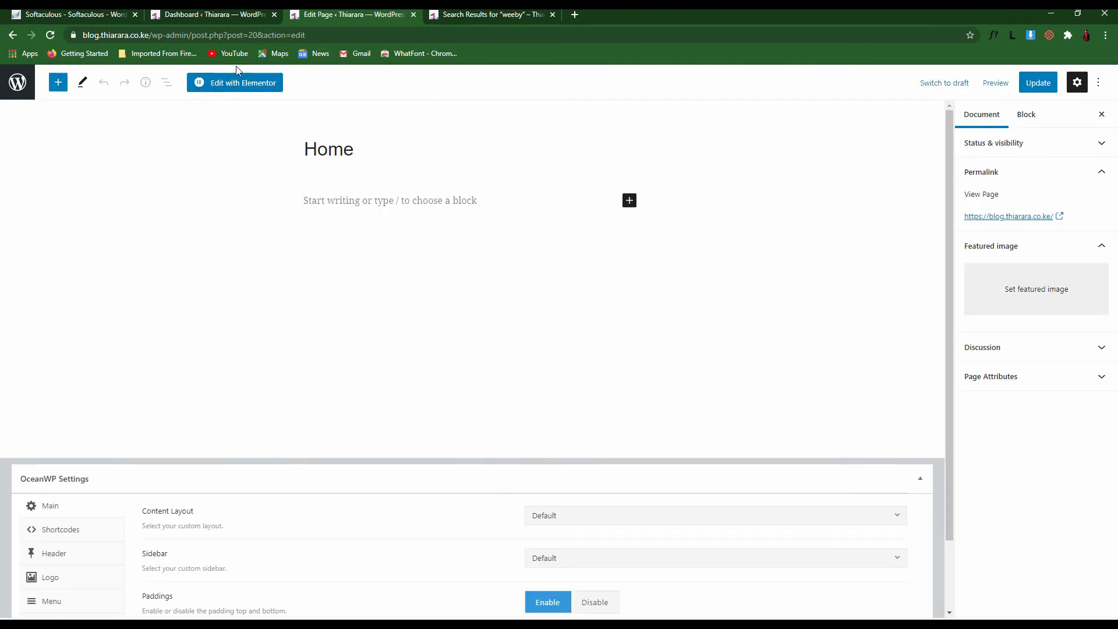
pyautogui.click(223, 84)
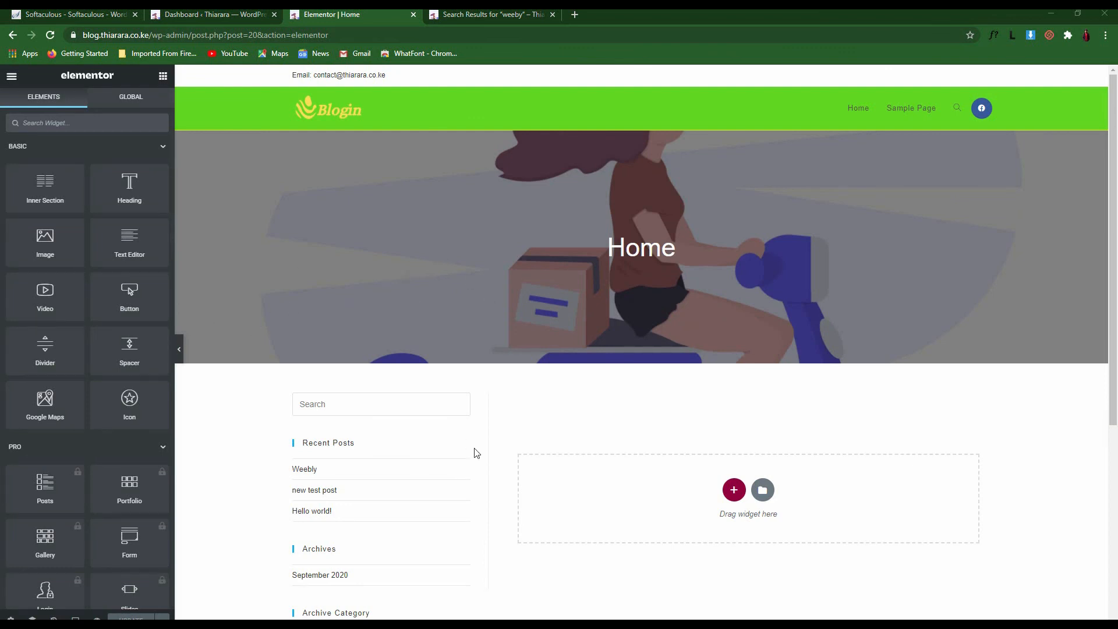
# Add a single-column section to the empty area, then delete it again
pyautogui.scroll(-5, 721, 309)
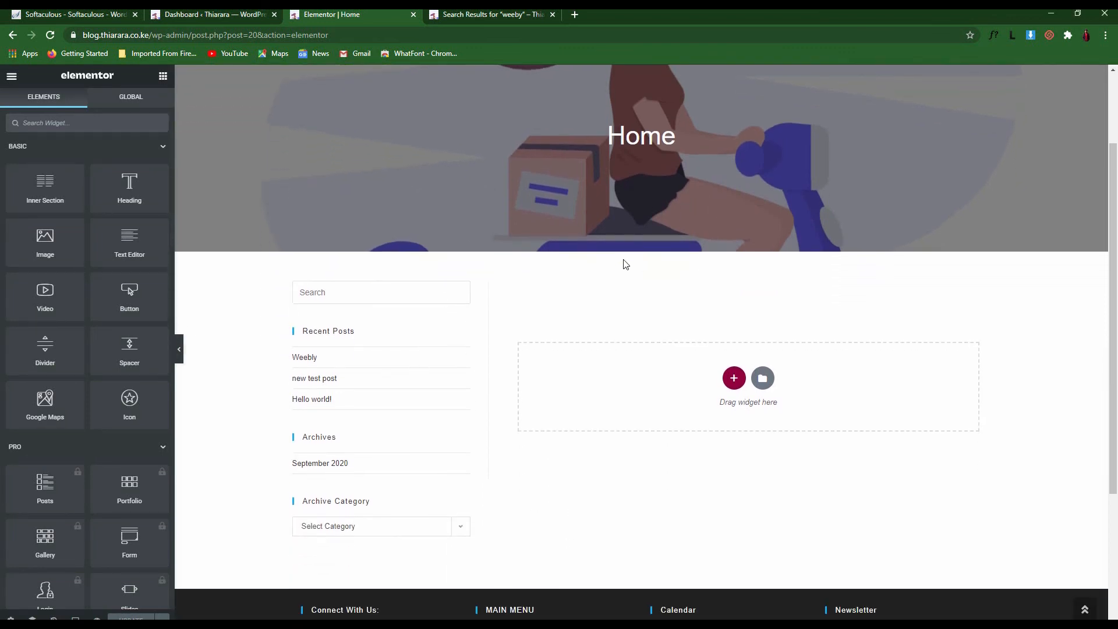
pyautogui.scroll(5, 521, 322)
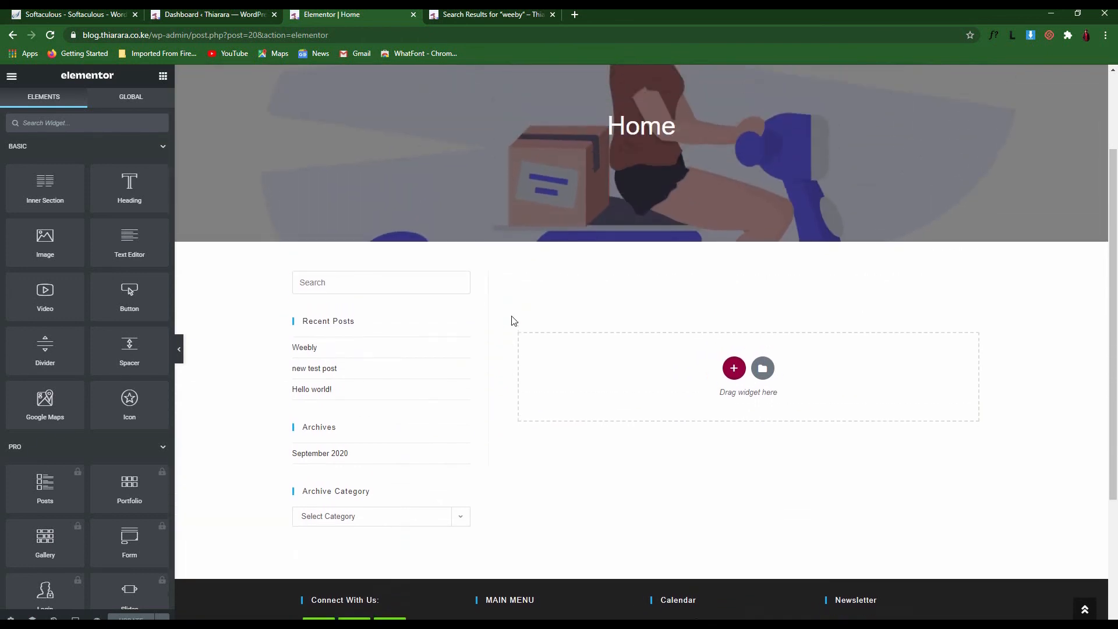
pyautogui.scroll(-3, 455, 312)
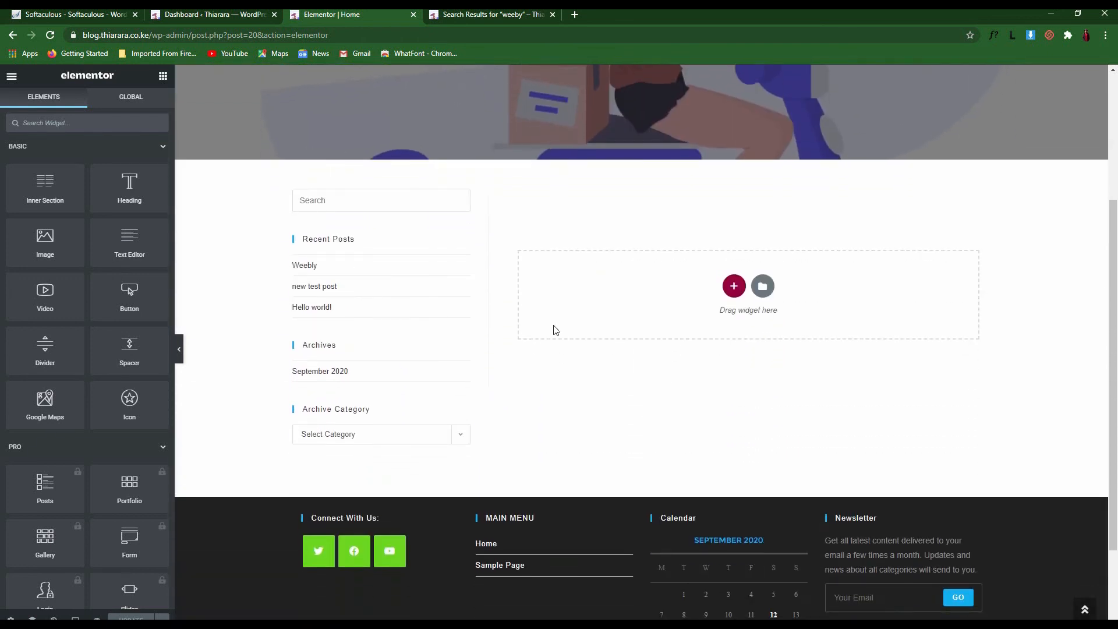
pyautogui.click(733, 287)
pyautogui.click(597, 317)
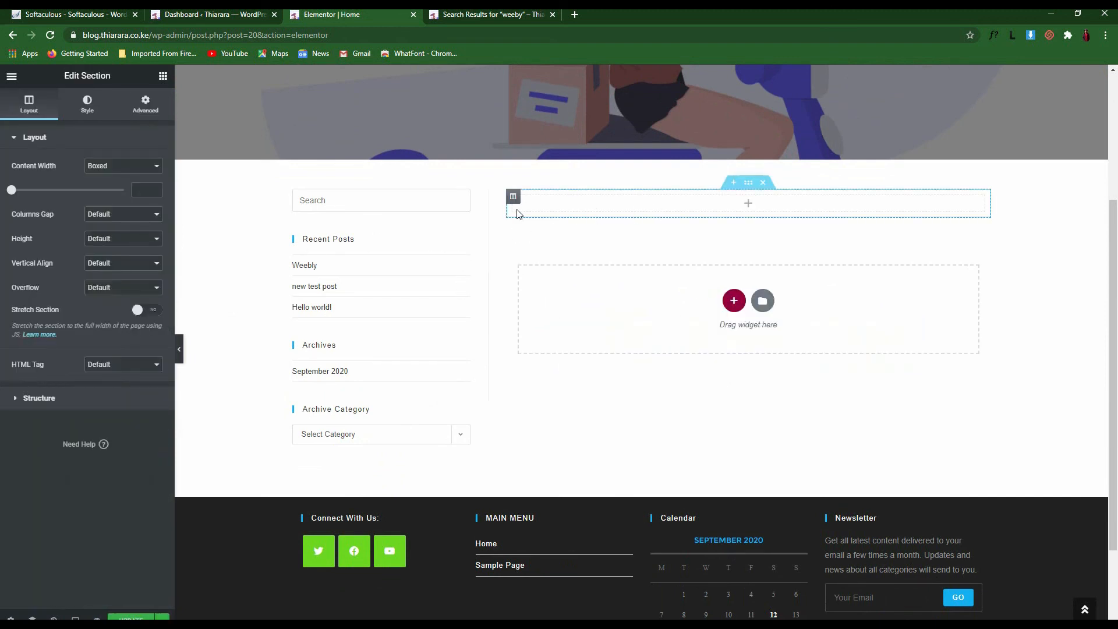
pyautogui.click(763, 183)
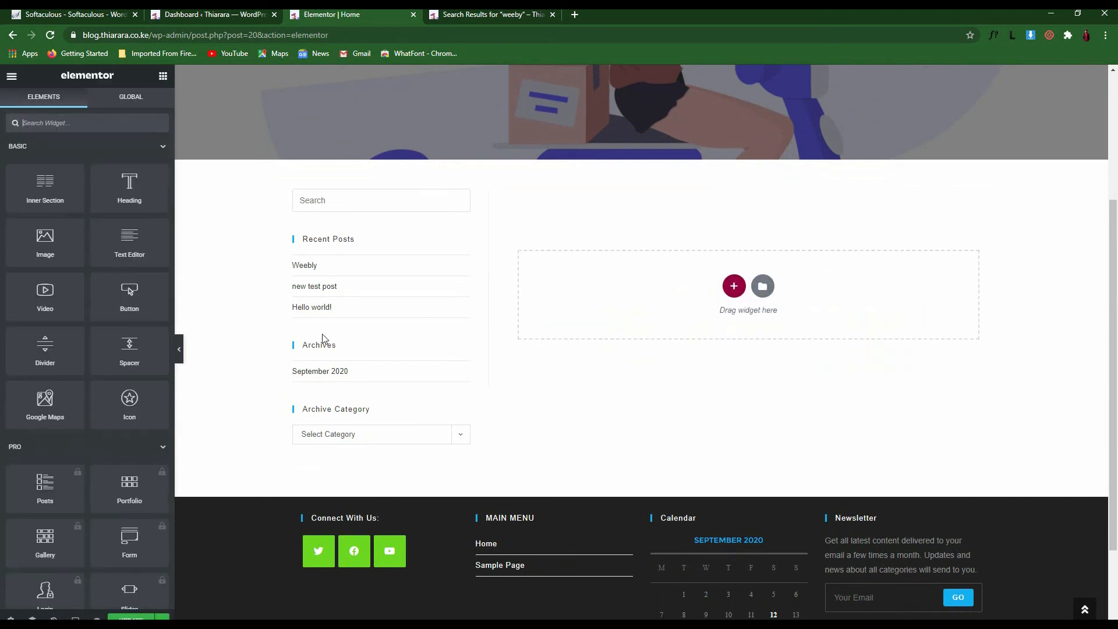
# Set the Home page's Page Layout to Elementor Canvas in Page Settings
pyautogui.click(10, 616)
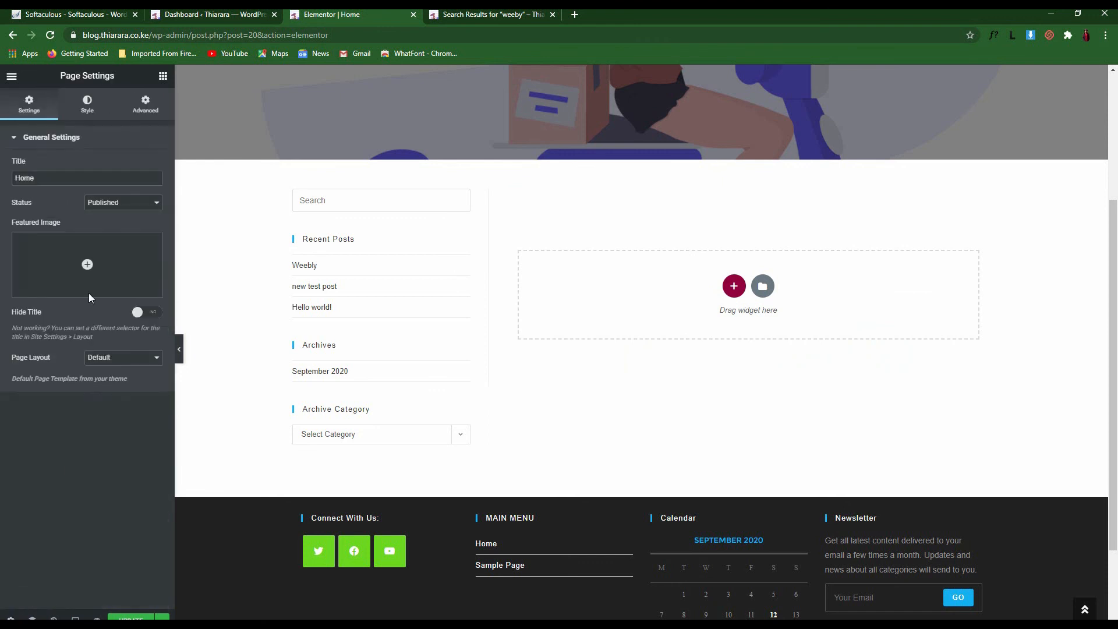
pyautogui.click(117, 359)
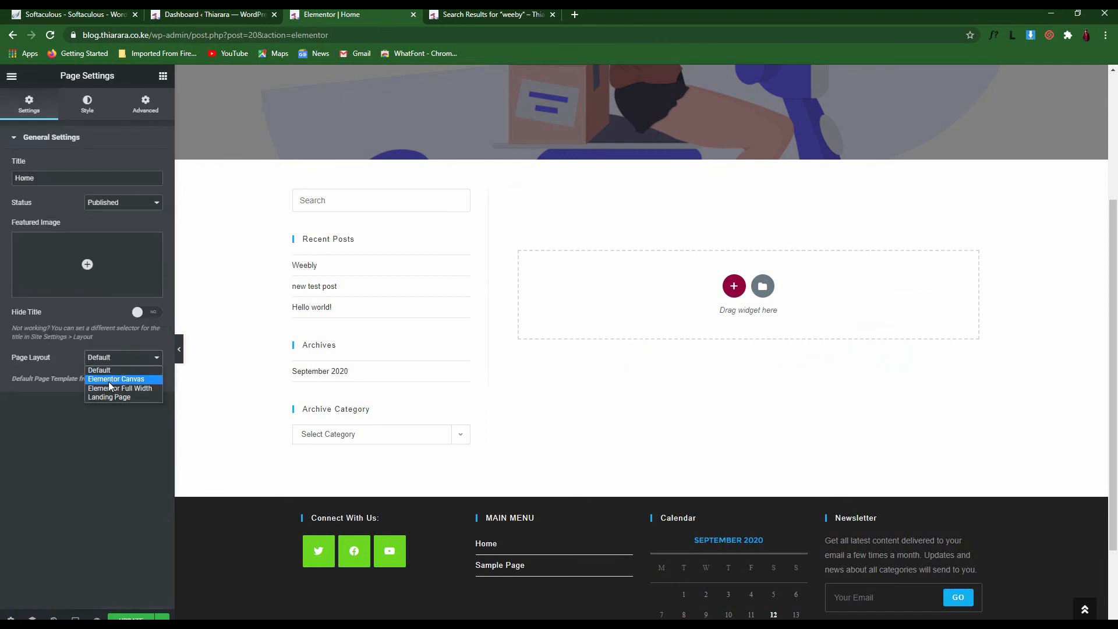
pyautogui.click(116, 379)
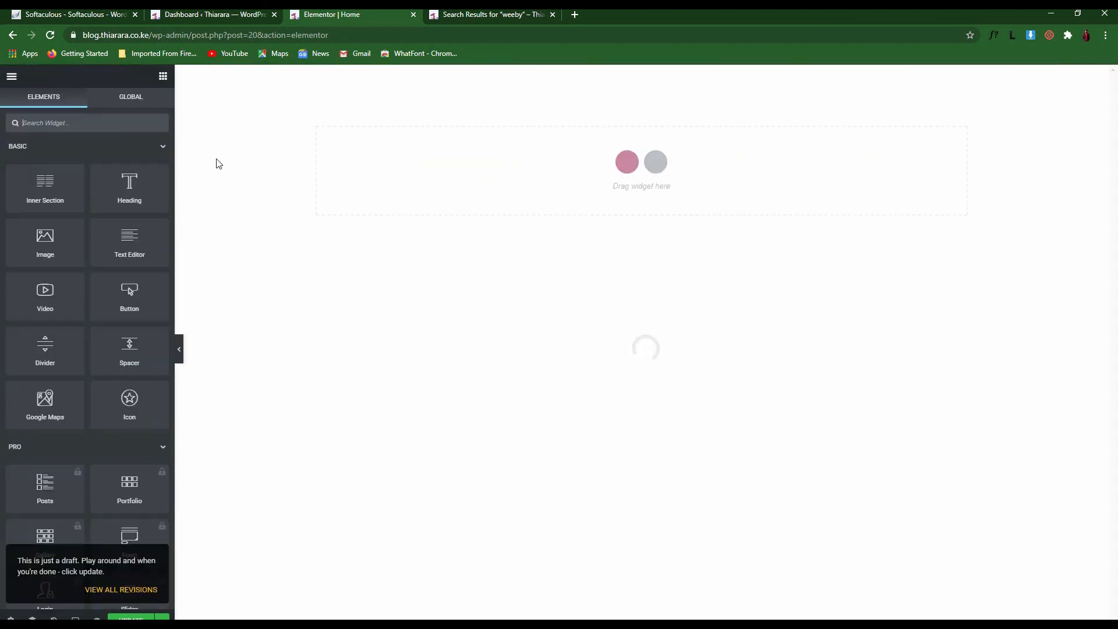
# Add a two-column section and set its content width to full width
pyautogui.click(627, 162)
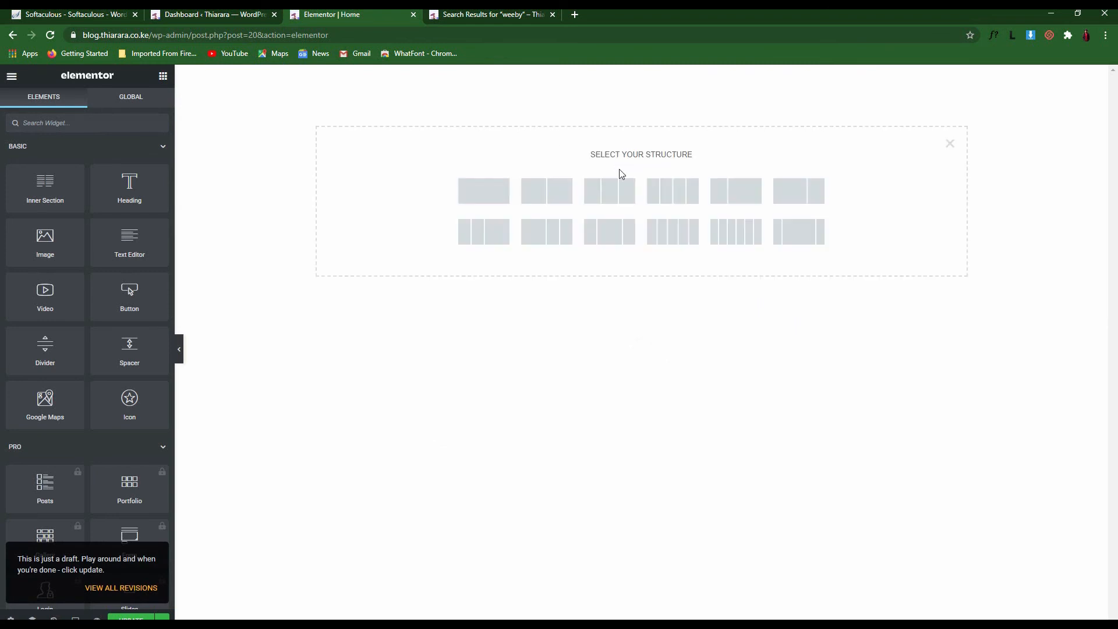
pyautogui.click(527, 192)
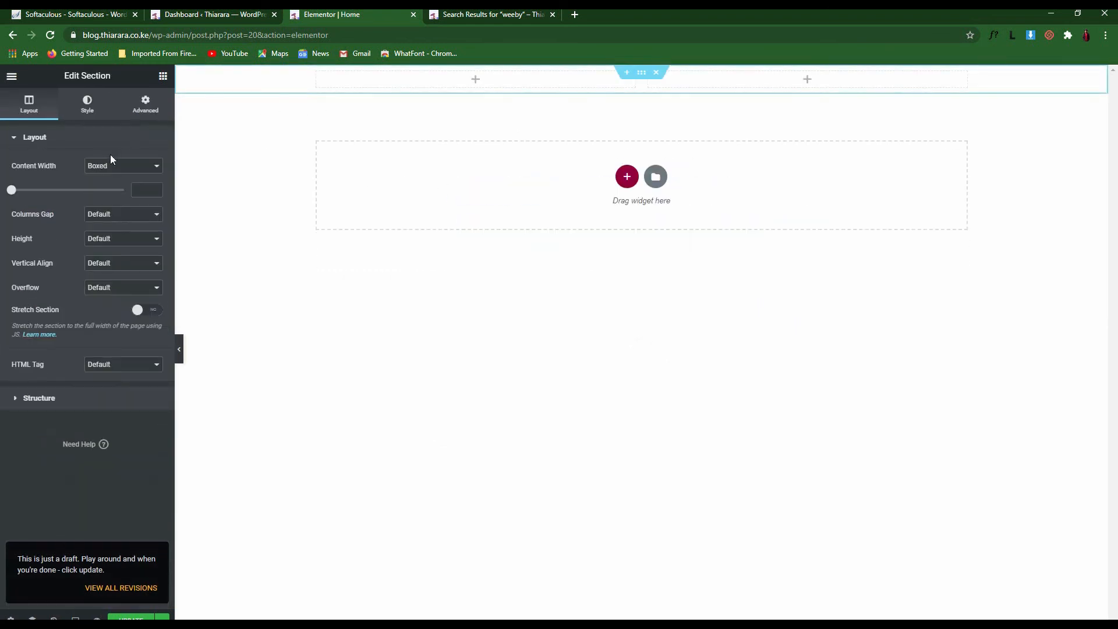
pyautogui.click(113, 147)
pyautogui.click(111, 166)
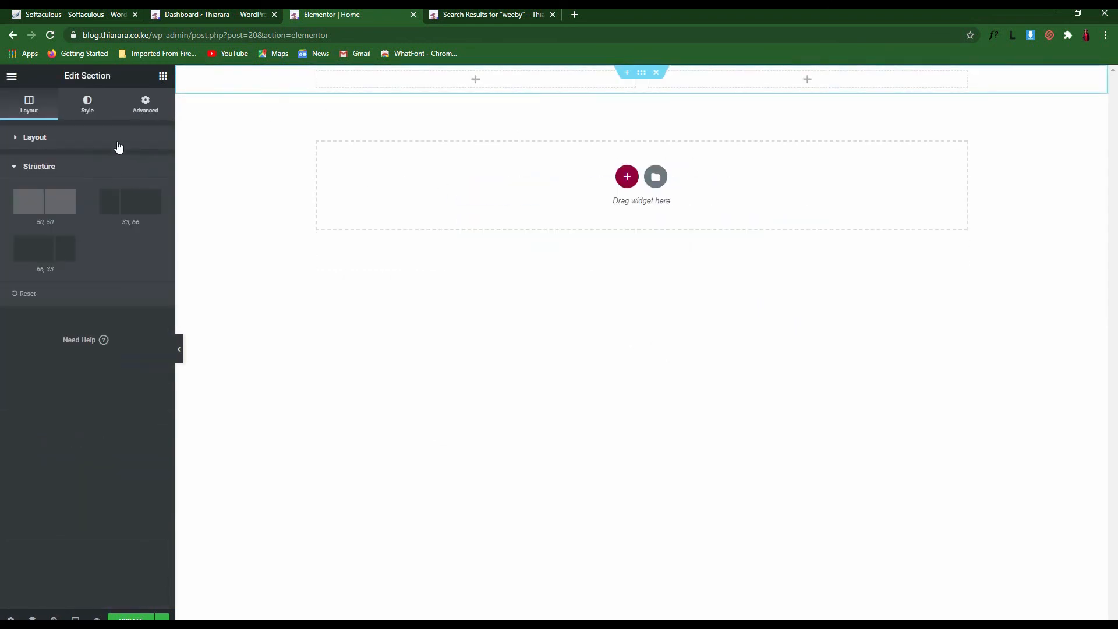
pyautogui.click(42, 139)
pyautogui.click(125, 166)
pyautogui.click(112, 187)
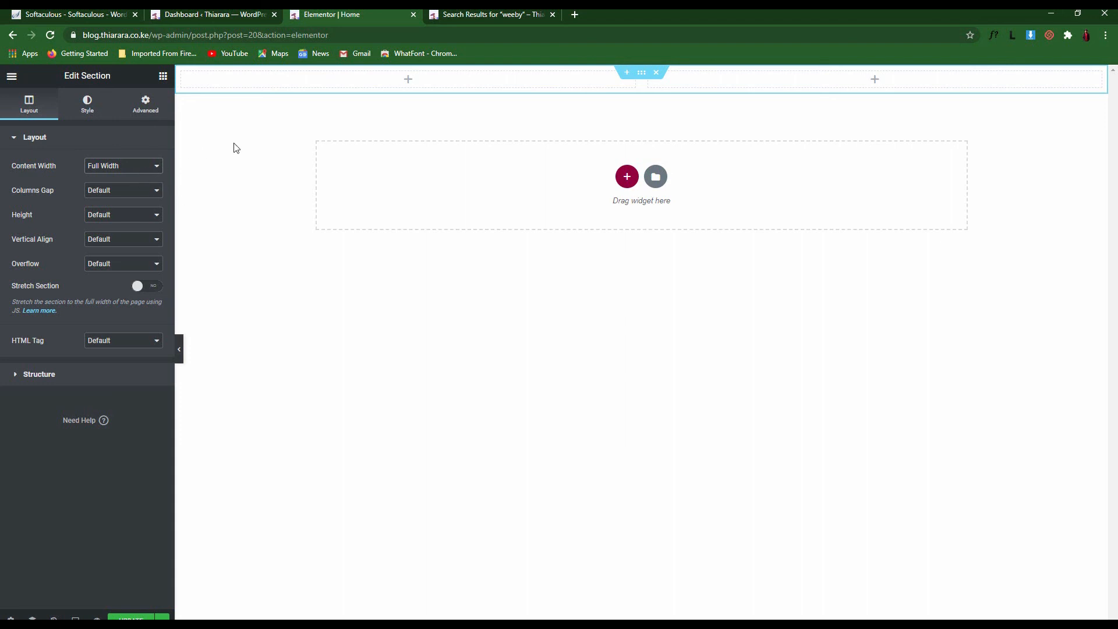
# Search widgets for 'po', drop a Recent Posts widget in the top column, then remove it
pyautogui.click(163, 76)
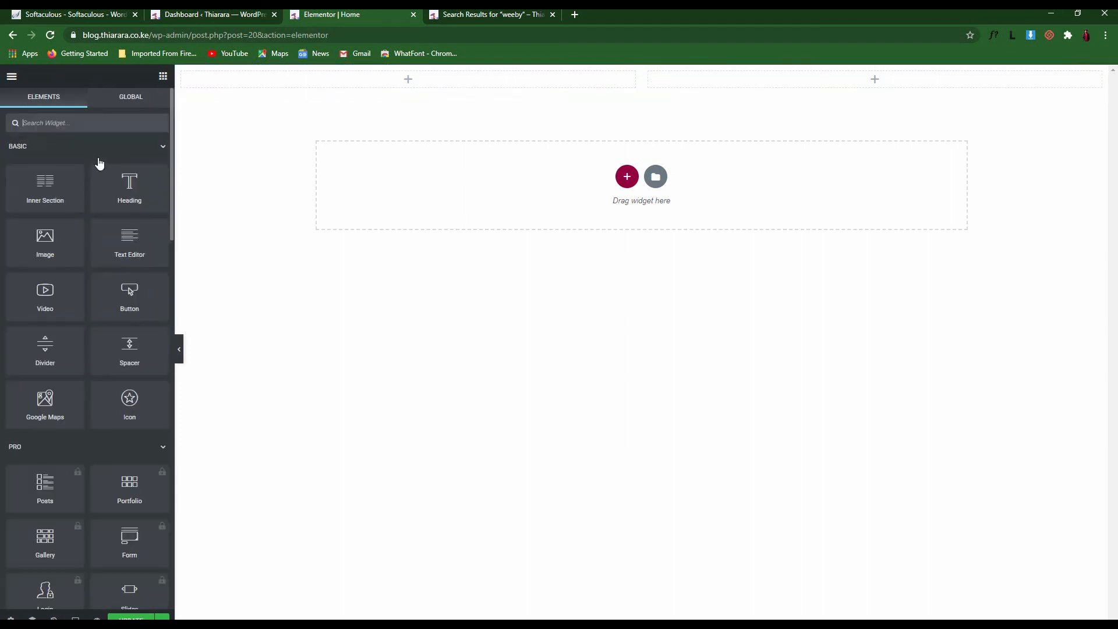
pyautogui.moveTo(54, 192); pyautogui.dragTo(144, 186)
pyautogui.click(65, 123)
pyautogui.write('po')
pyautogui.moveTo(44, 160); pyautogui.dragTo(393, 79)
pyautogui.click(657, 74)
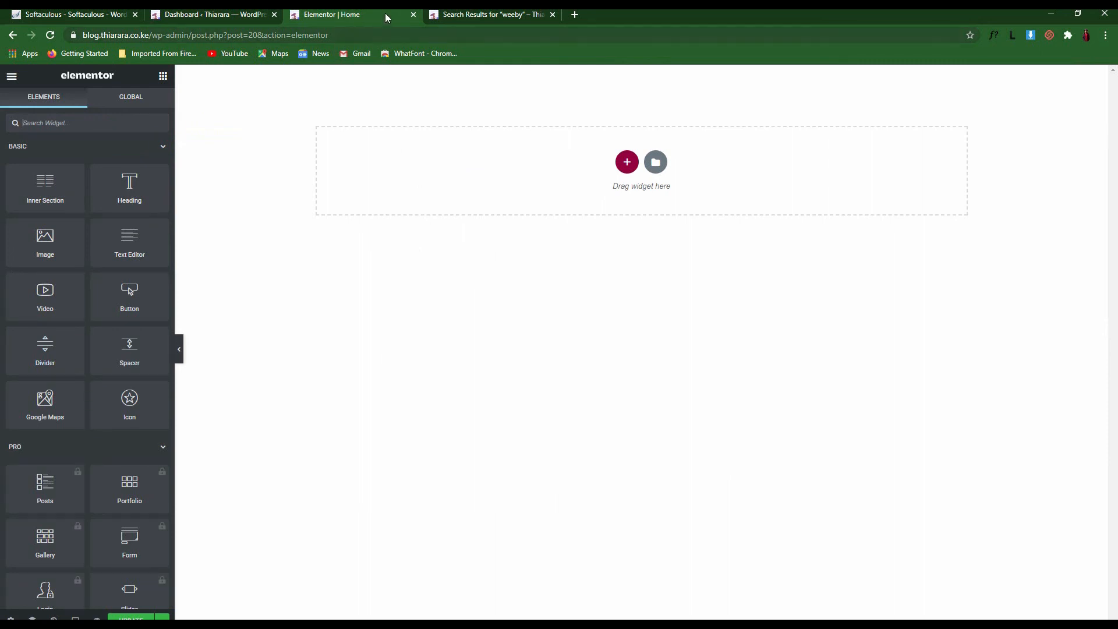
# Drop a Video widget into the empty section and Update the Home page
pyautogui.click(413, 16)
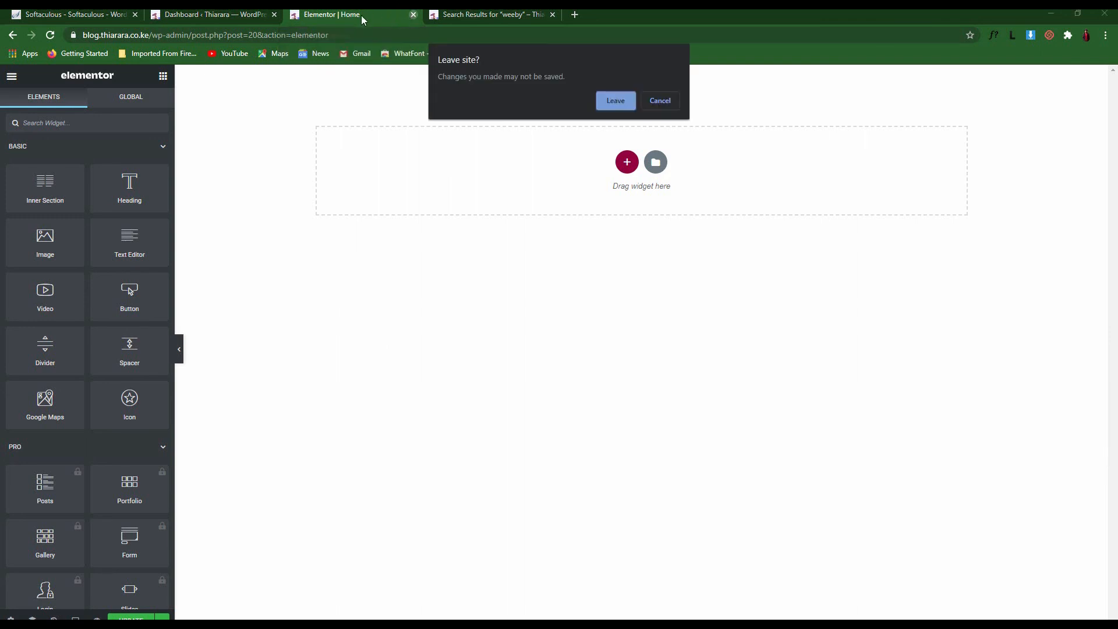
pyautogui.click(658, 102)
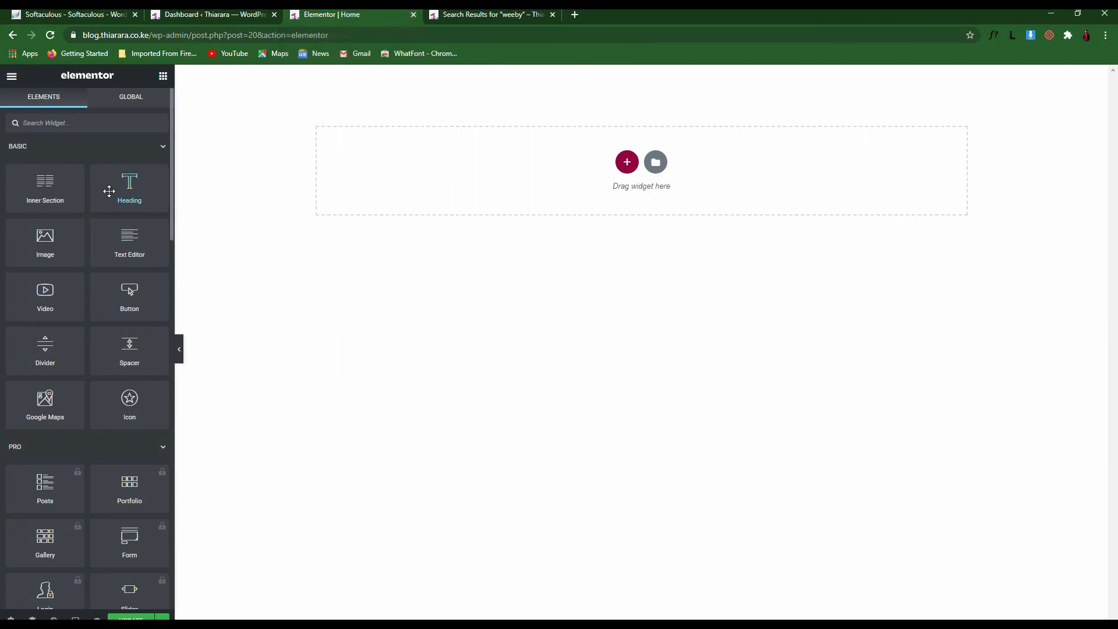
pyautogui.moveTo(45, 291); pyautogui.dragTo(411, 201)
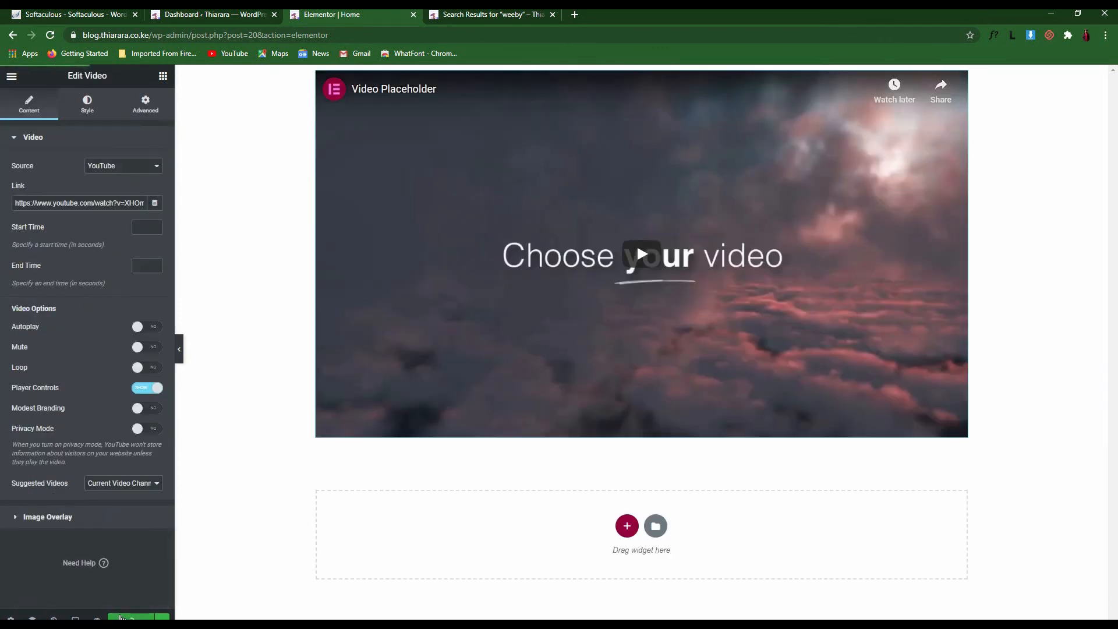
pyautogui.click(127, 616)
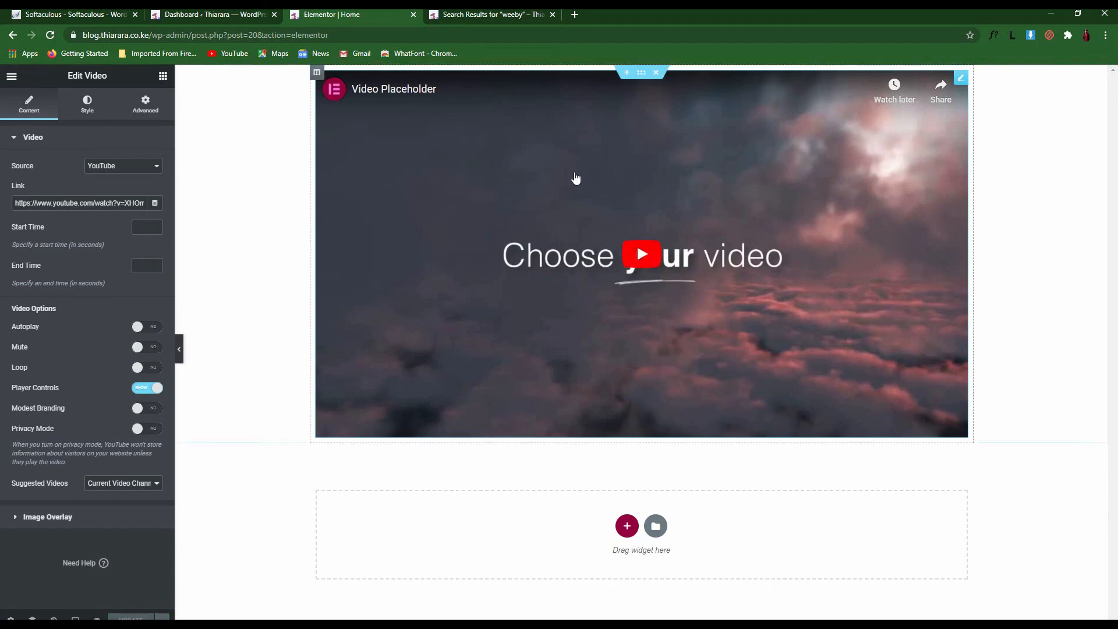
pyautogui.click(533, 14)
pyautogui.scroll(3, 758, 176)
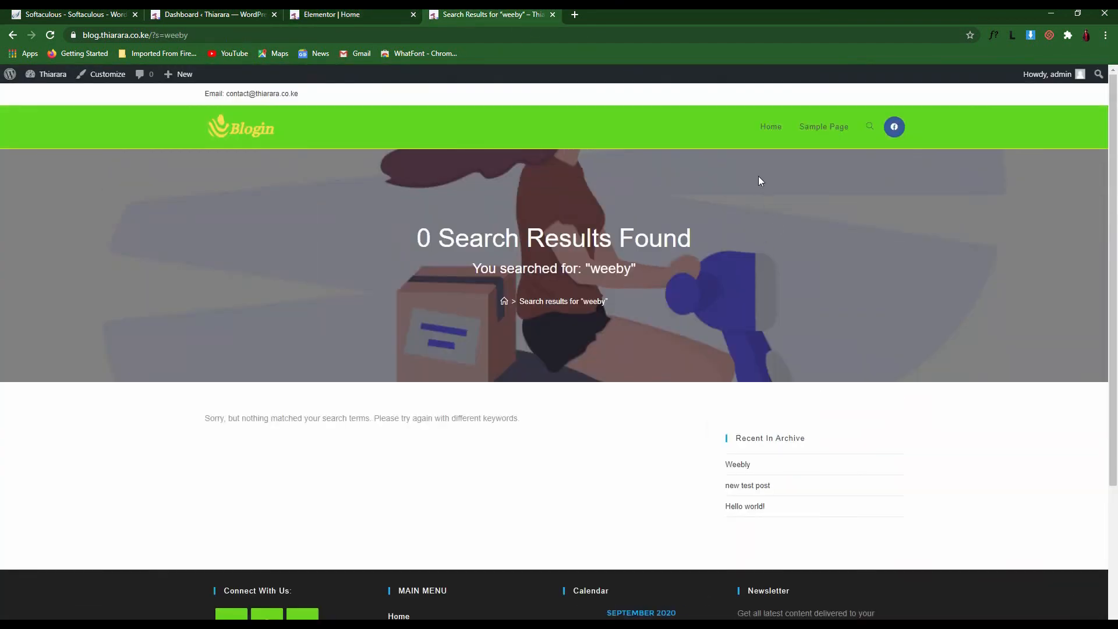
# View the live Home page, then set the Page Layout back to Default
pyautogui.click(771, 132)
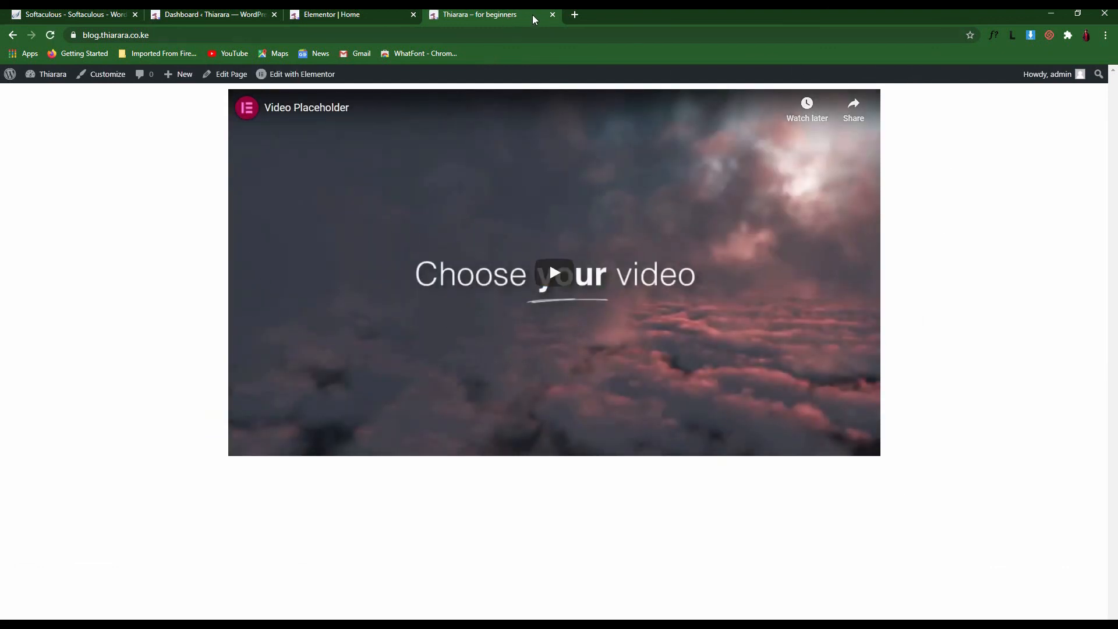
pyautogui.click(379, 17)
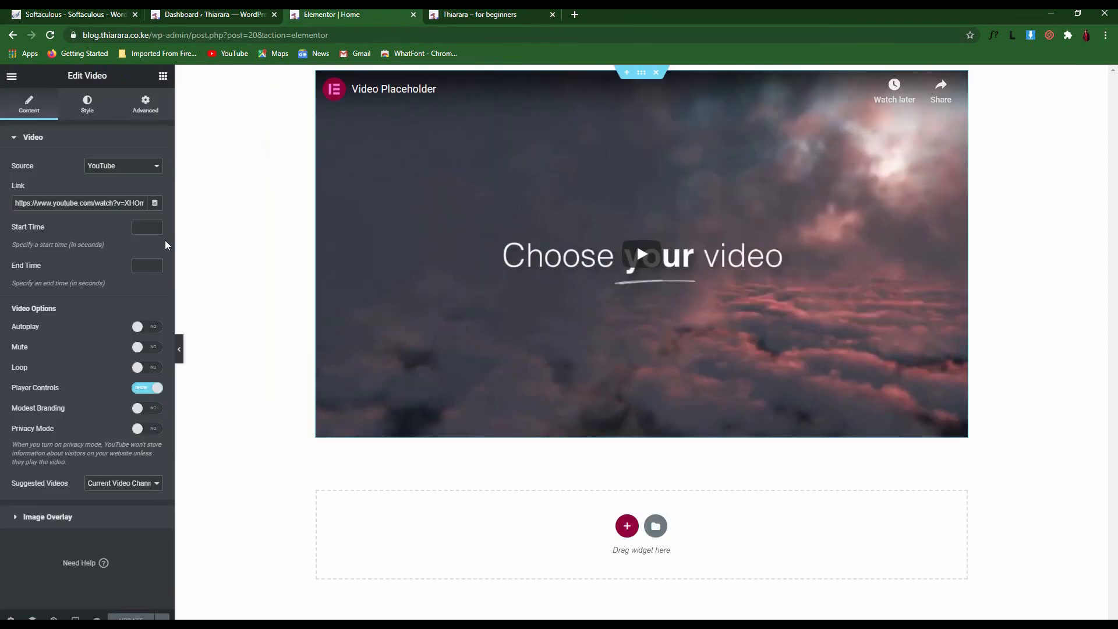
pyautogui.click(10, 616)
pyautogui.click(113, 360)
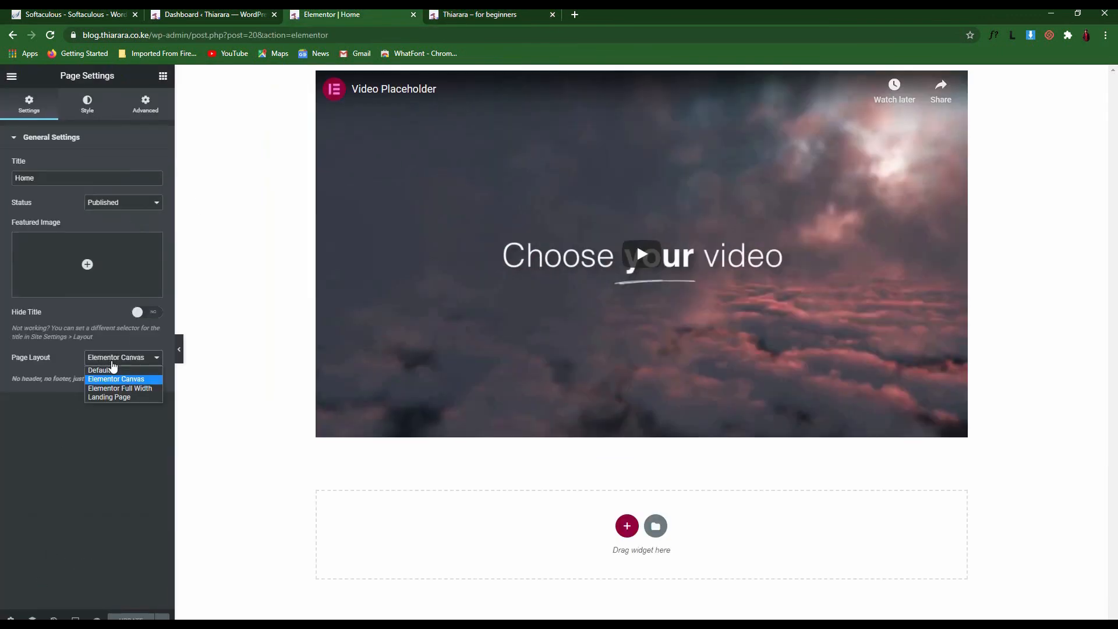
pyautogui.click(111, 369)
# Reload the editor and the live Home page to confirm the video appears beside the sidebar
pyautogui.click(494, 14)
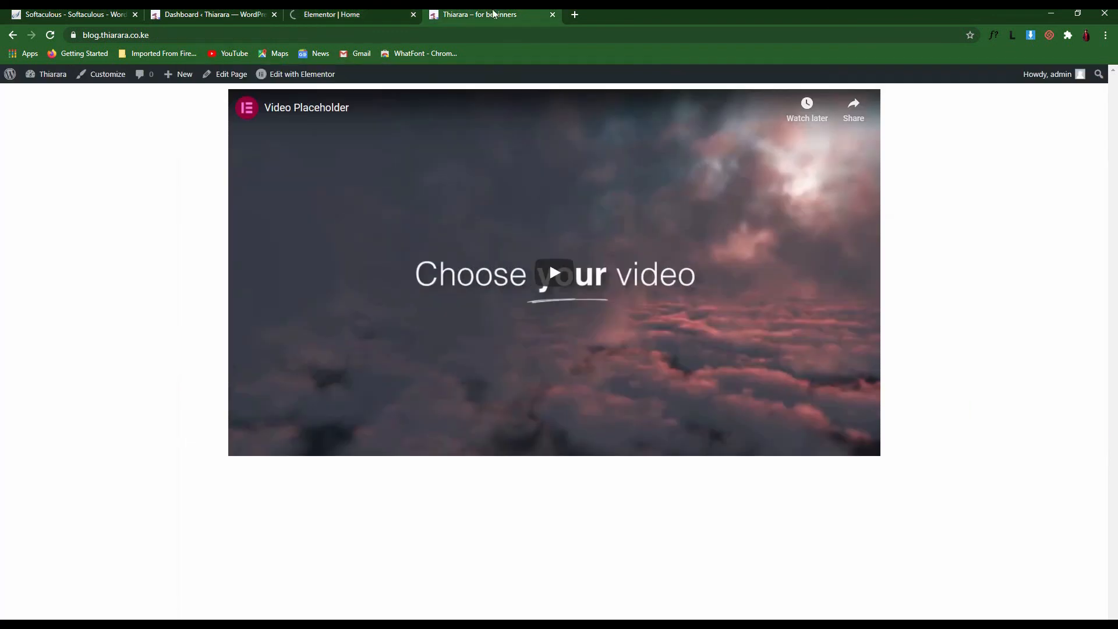
pyautogui.click(342, 14)
pyautogui.press('F5')
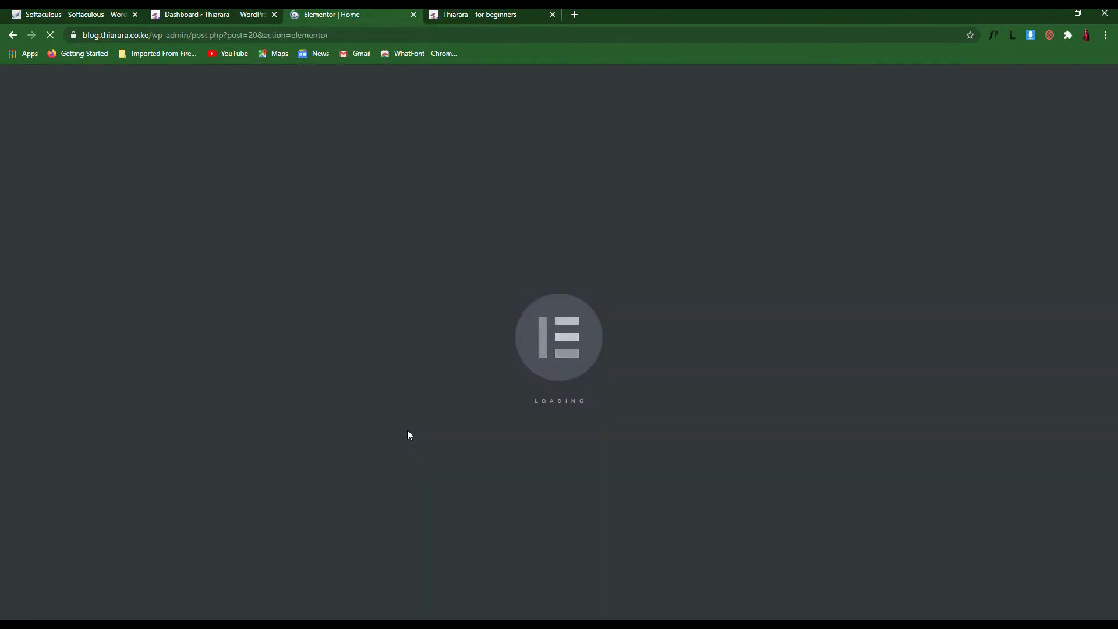
pyautogui.click(502, 14)
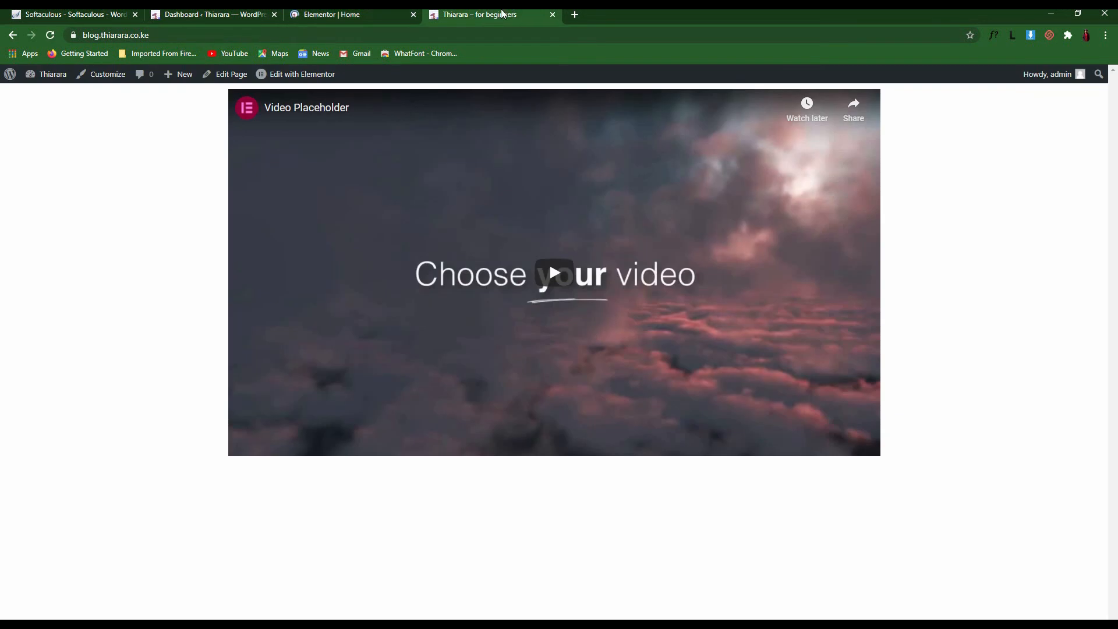
pyautogui.click(50, 35)
pyautogui.click(224, 13)
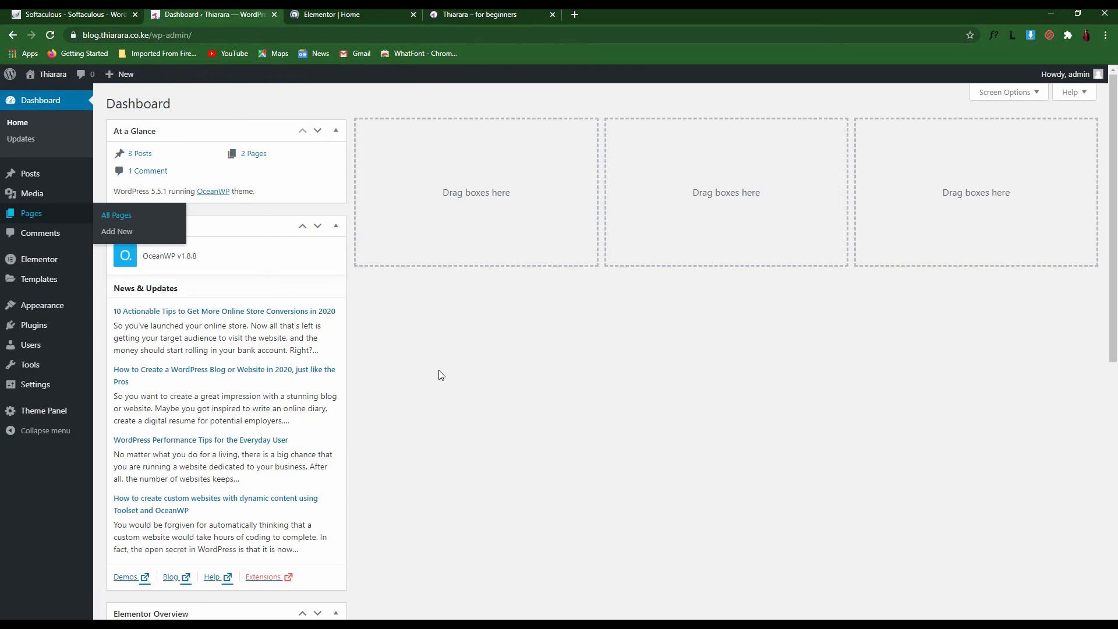
pyautogui.click(476, 14)
pyautogui.scroll(-6, 644, 453)
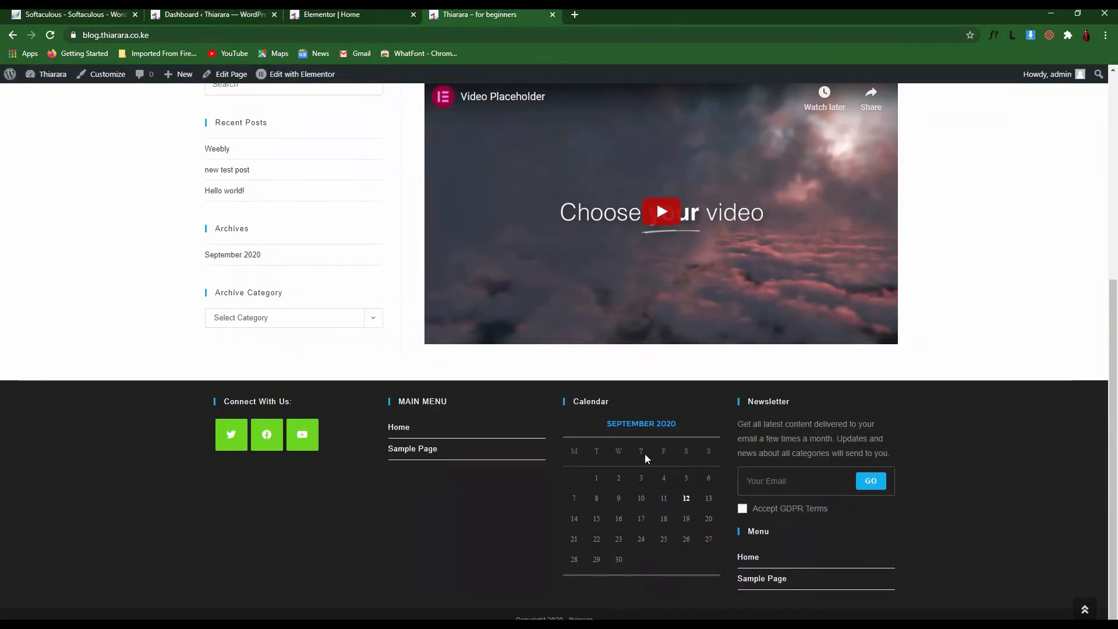
pyautogui.scroll(5, 605, 432)
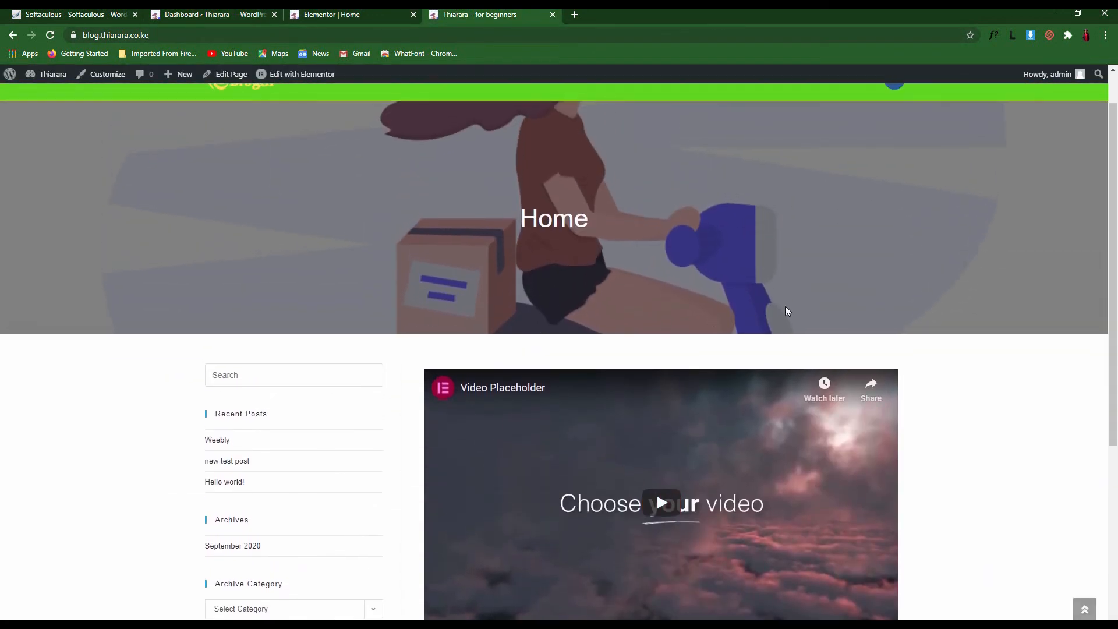
pyautogui.scroll(-5, 785, 311)
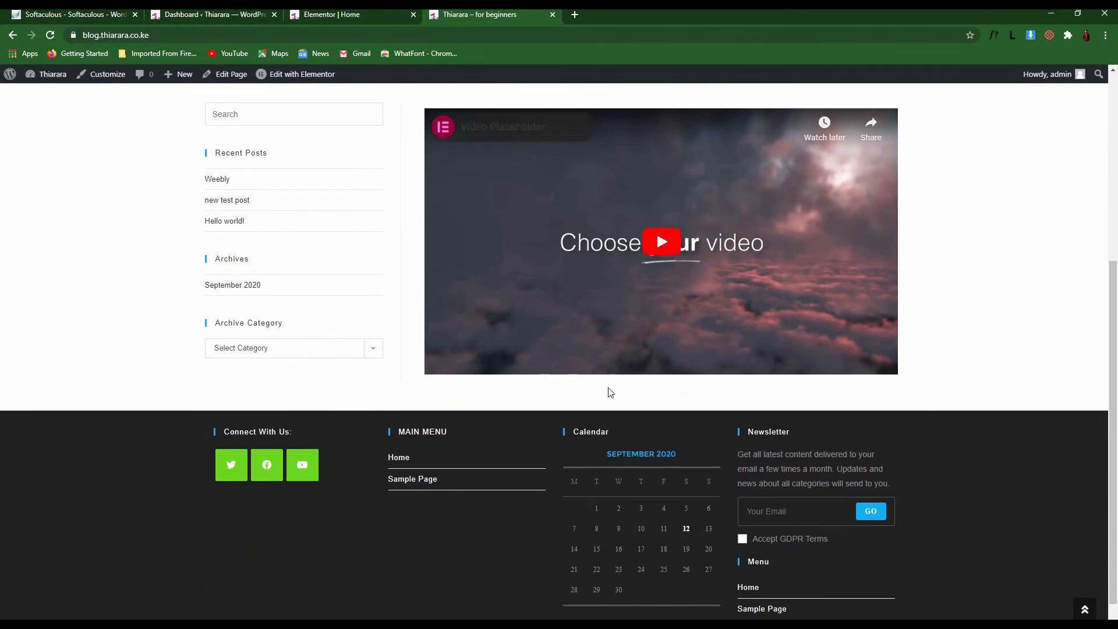
pyautogui.scroll(4, 610, 392)
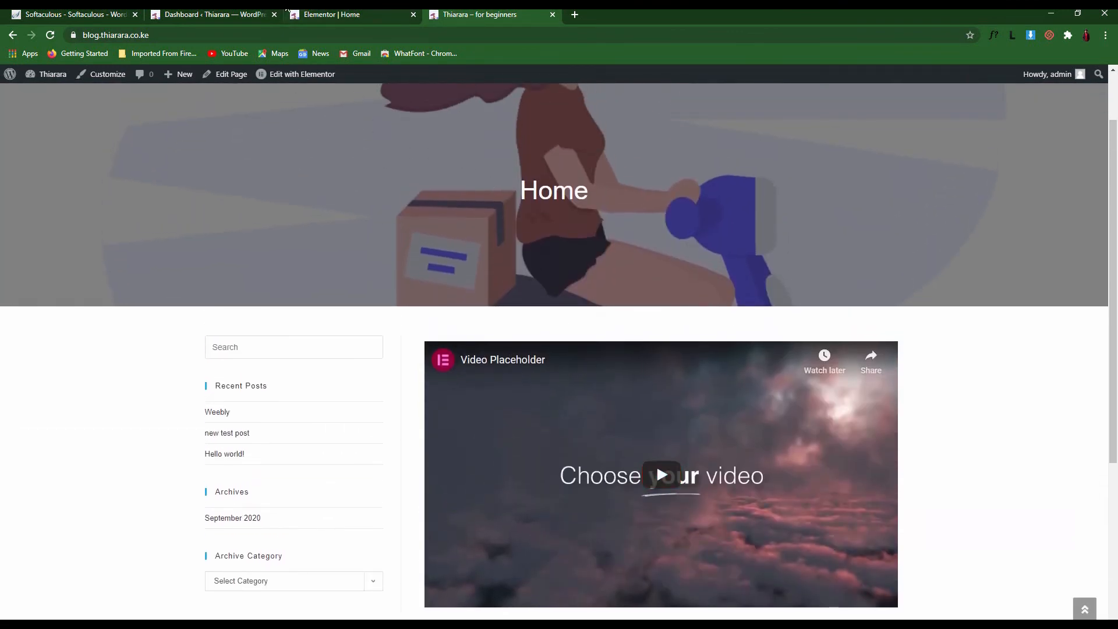
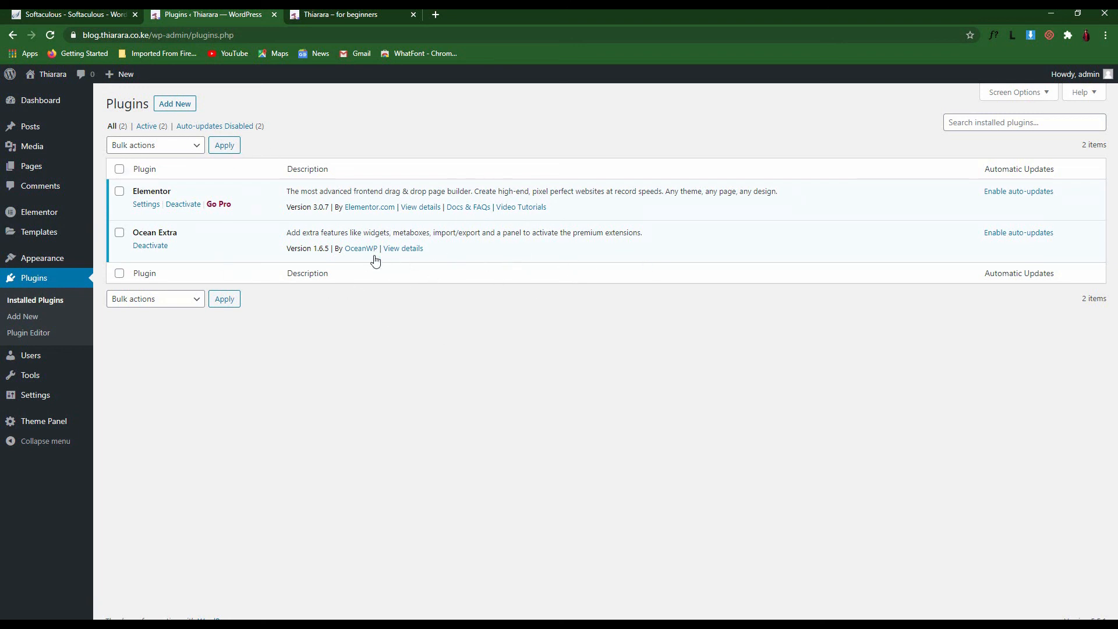
# Open the Add Plugins page and place the cursor in the plugin search box
pyautogui.click(28, 323)
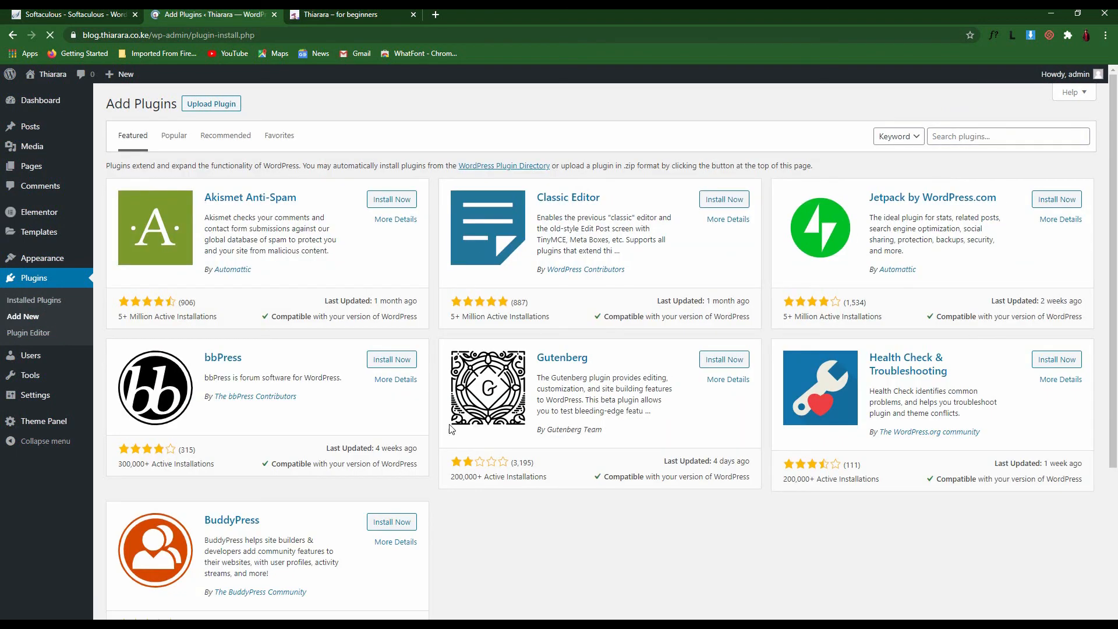
pyautogui.click(940, 135)
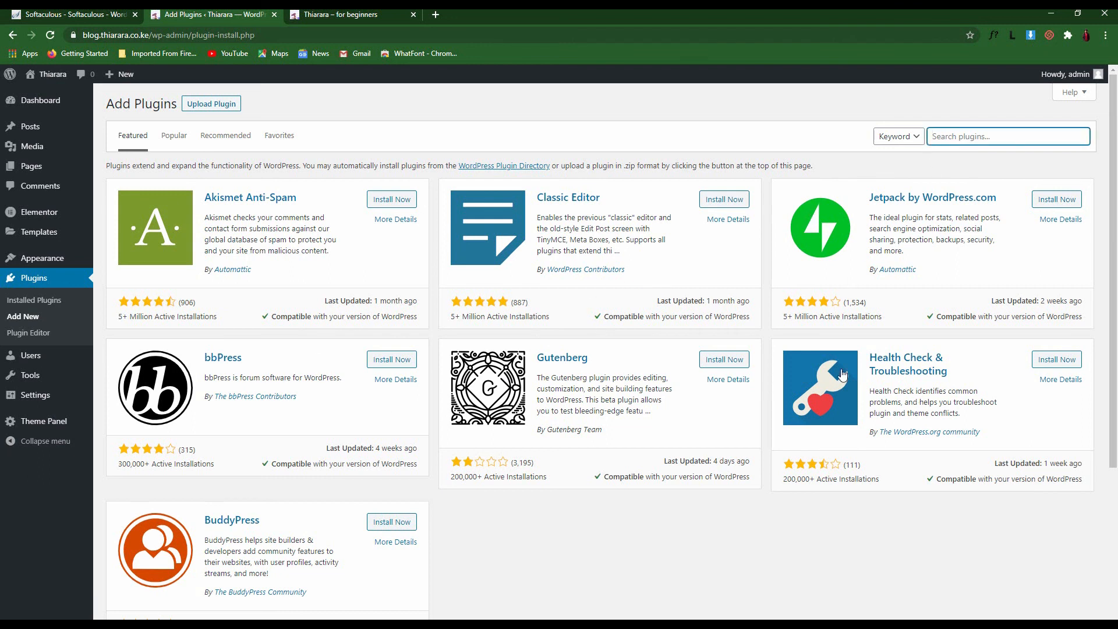
# Go to All Users and start a new user with Add New
pyautogui.moveTo(41, 348)
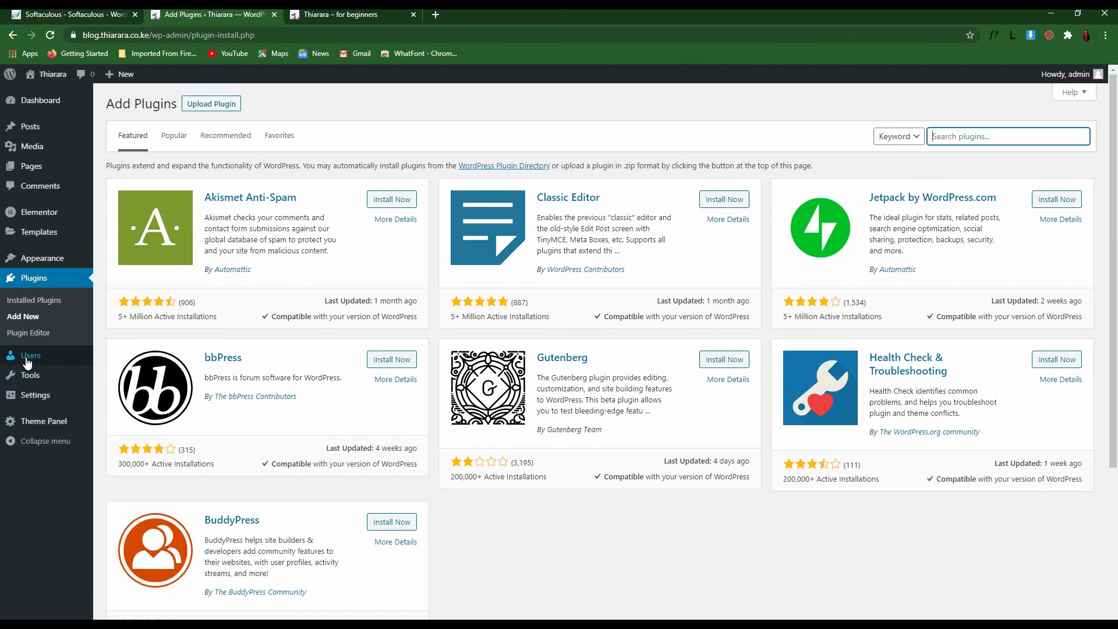
pyautogui.click(107, 360)
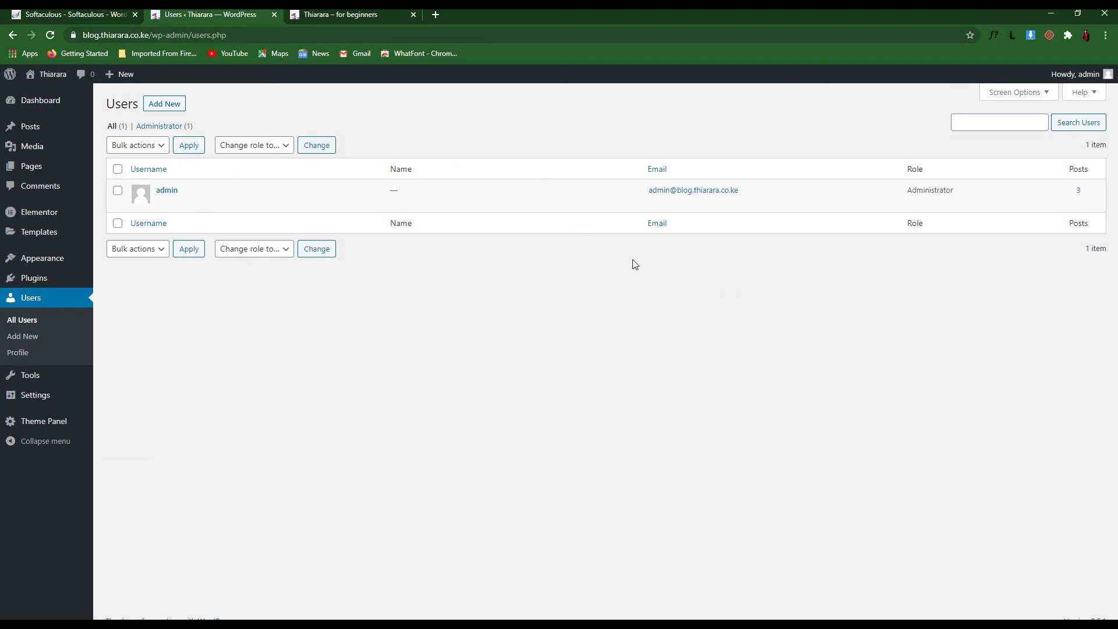
pyautogui.moveTo(394, 187)
pyautogui.click(159, 108)
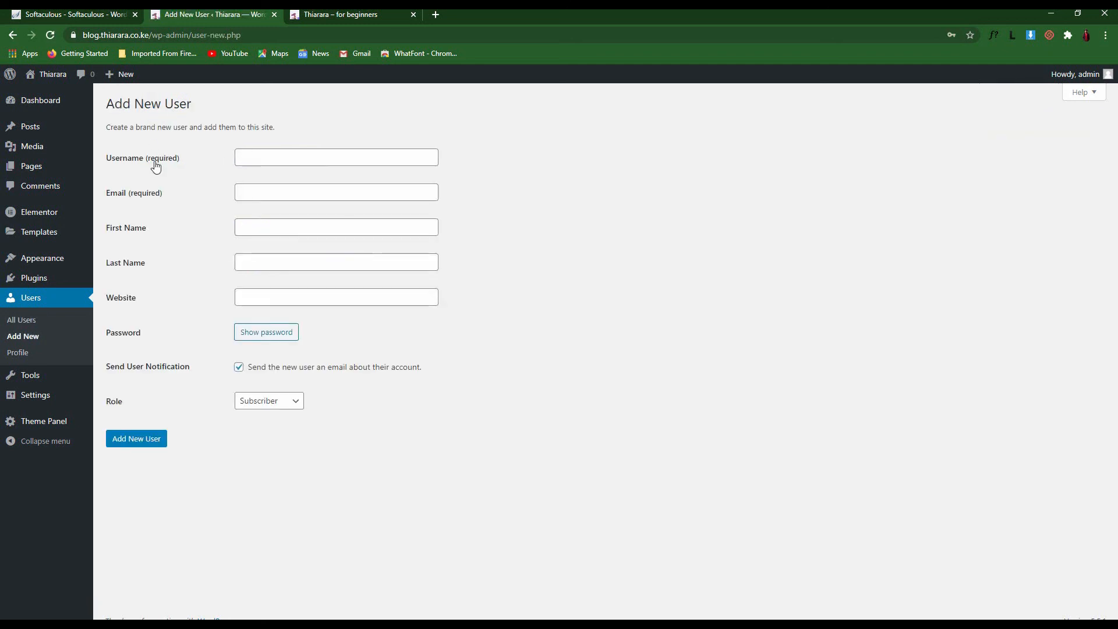
# Generate a strong password and set the new user's role to Administrator
pyautogui.click(280, 337)
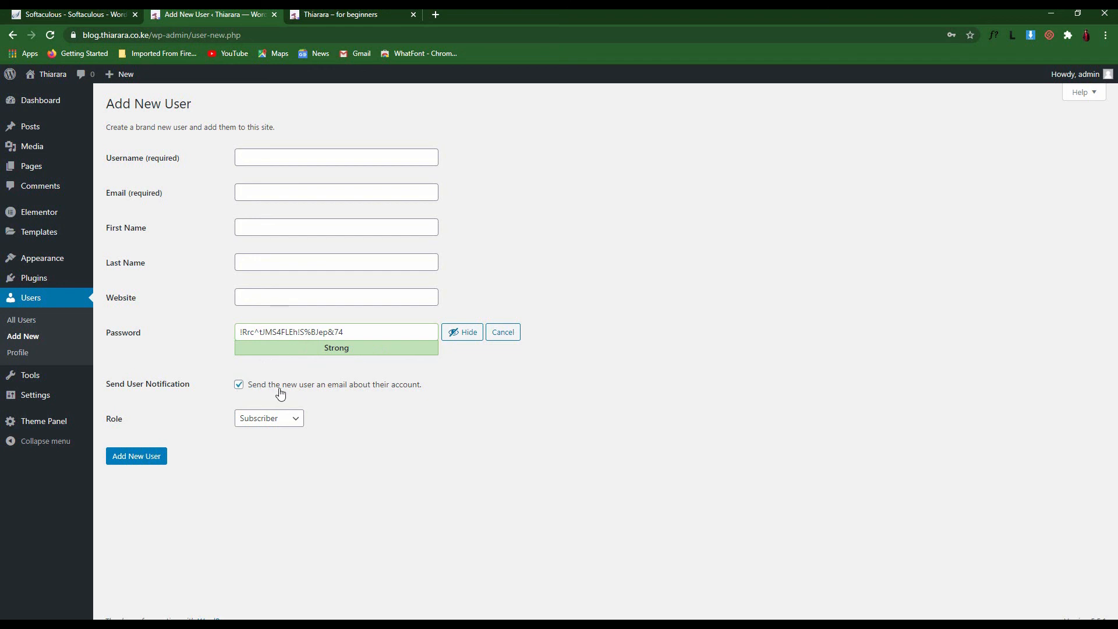
pyautogui.moveTo(280, 395); pyautogui.dragTo(434, 407)
pyautogui.click(416, 413)
pyautogui.click(280, 421)
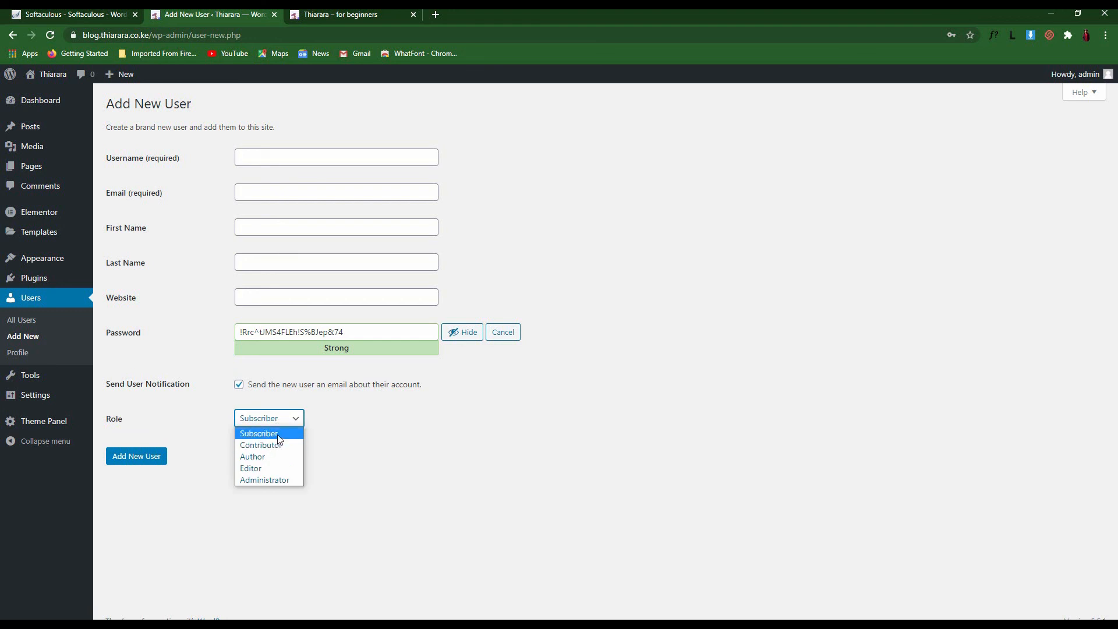
pyautogui.click(278, 436)
pyautogui.click(286, 422)
pyautogui.click(260, 478)
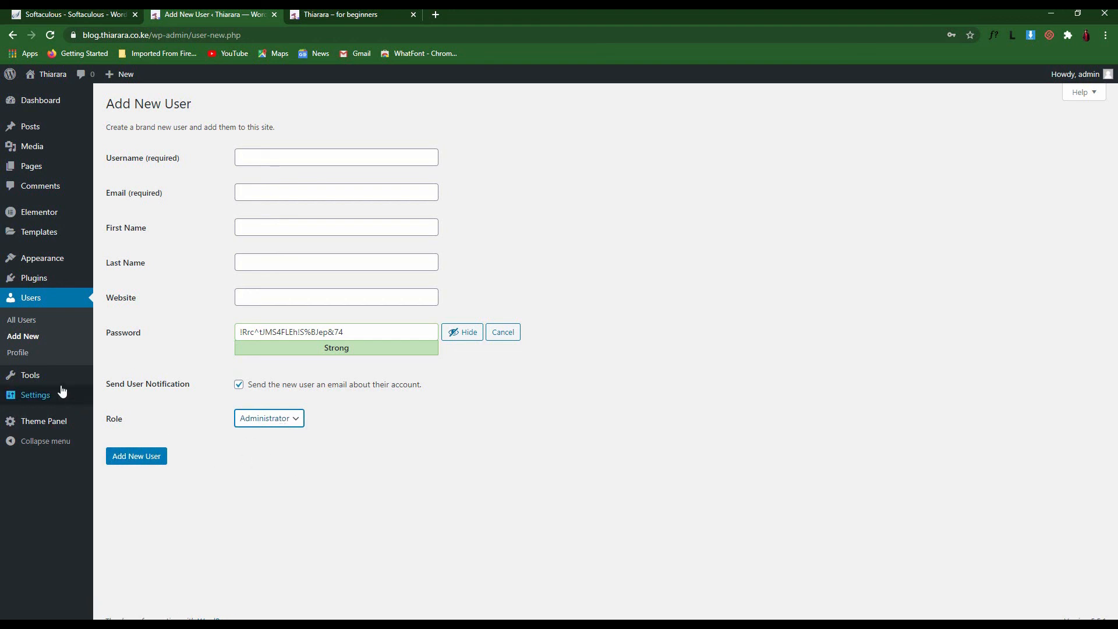
pyautogui.moveTo(33, 369)
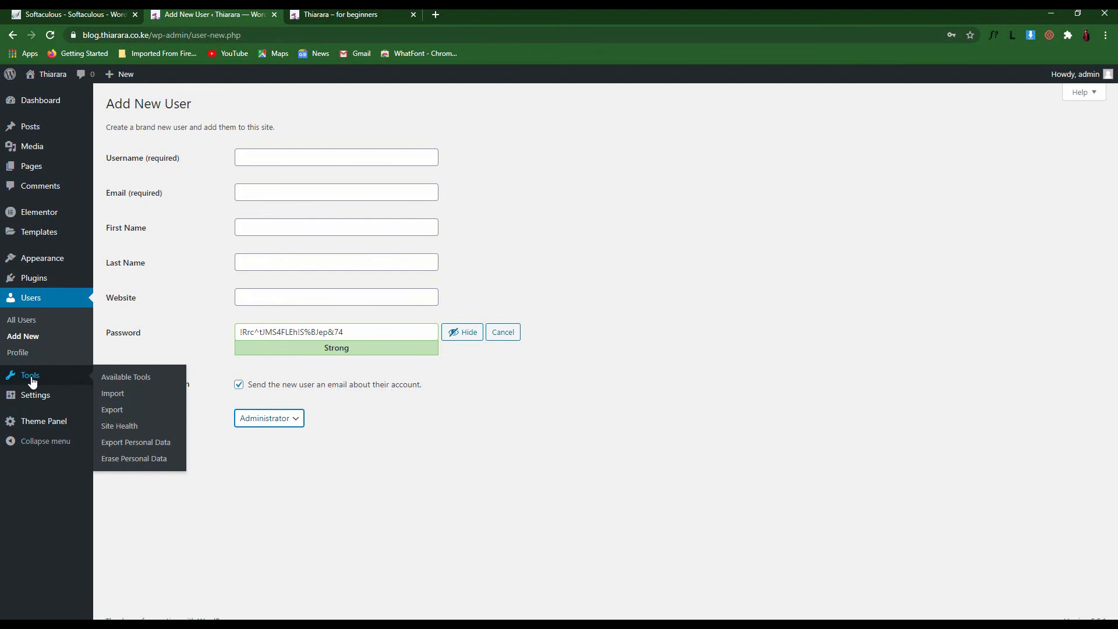
# Look through Tools, Available Tools and Import, ending on the Site Health status page
pyautogui.click(32, 378)
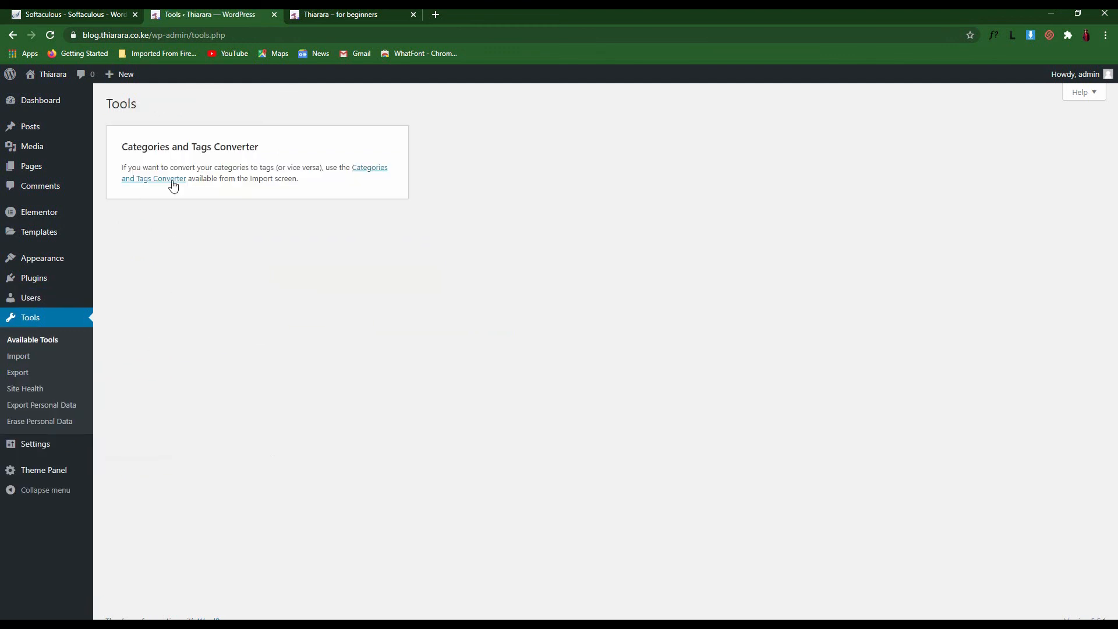
pyautogui.click(30, 342)
pyautogui.click(42, 365)
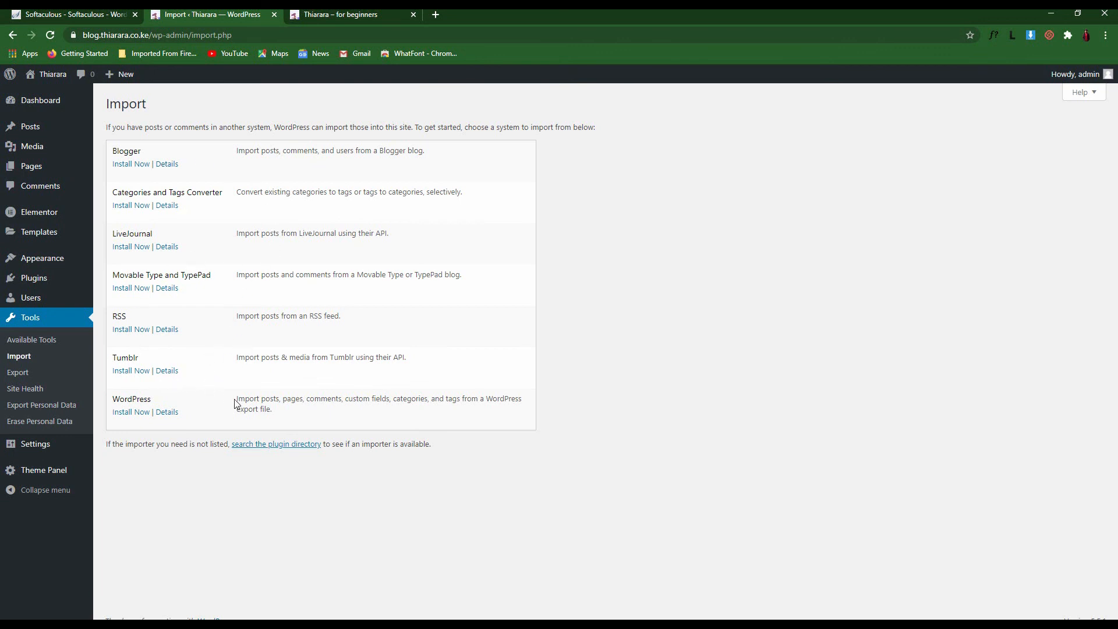
pyautogui.click(29, 389)
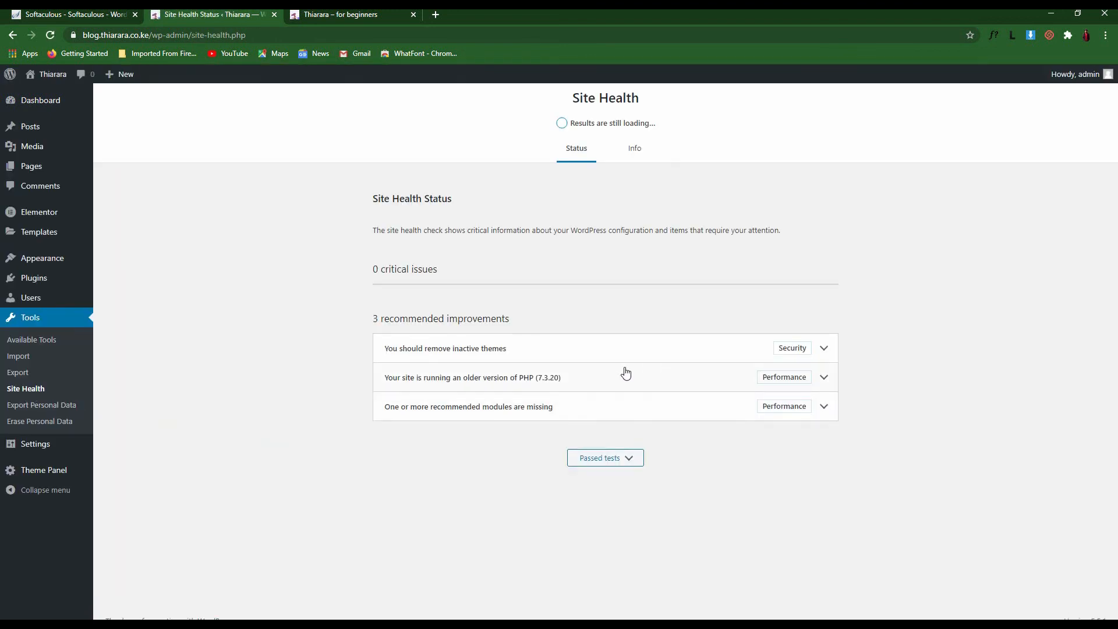
# Expand the 'remove inactive themes' advice, then open and close the PHP version details twice
pyautogui.click(821, 290)
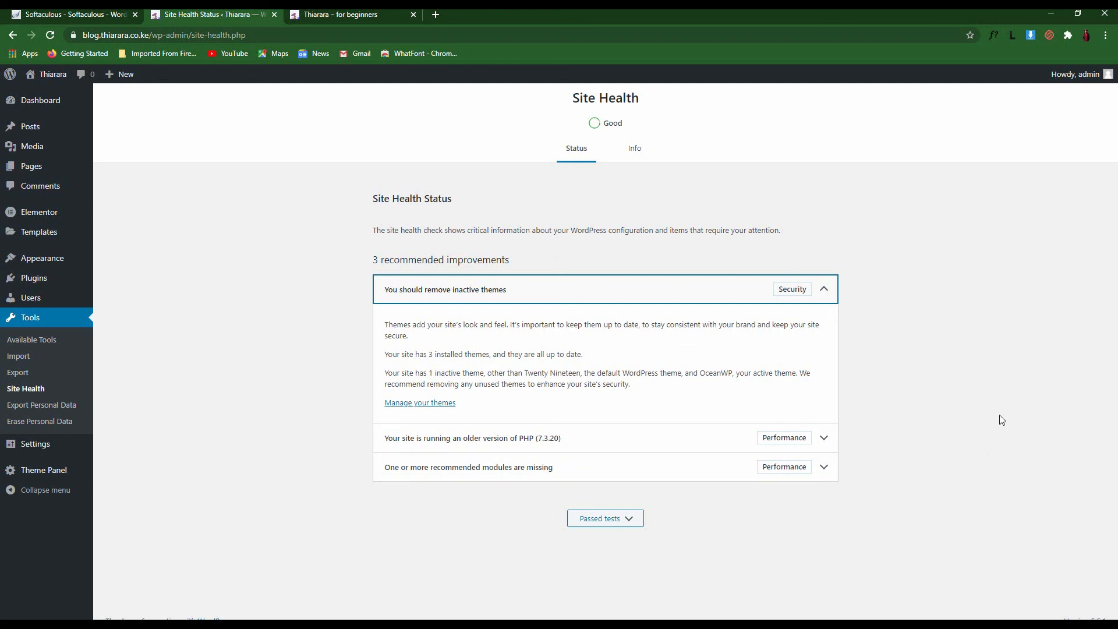
pyautogui.click(527, 446)
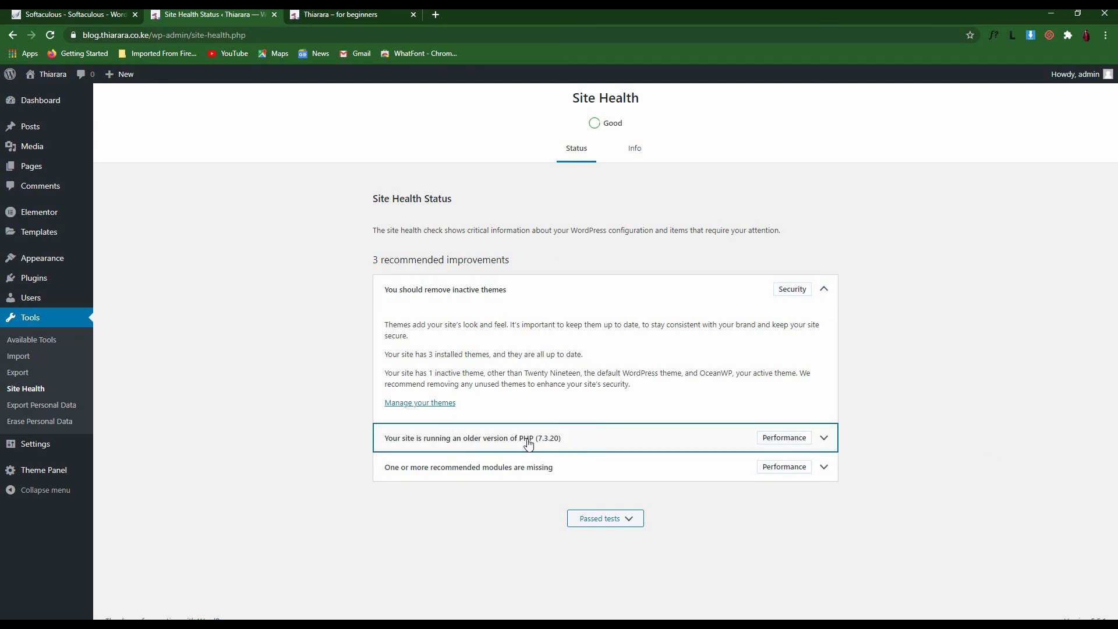
pyautogui.click(527, 446)
pyautogui.click(548, 446)
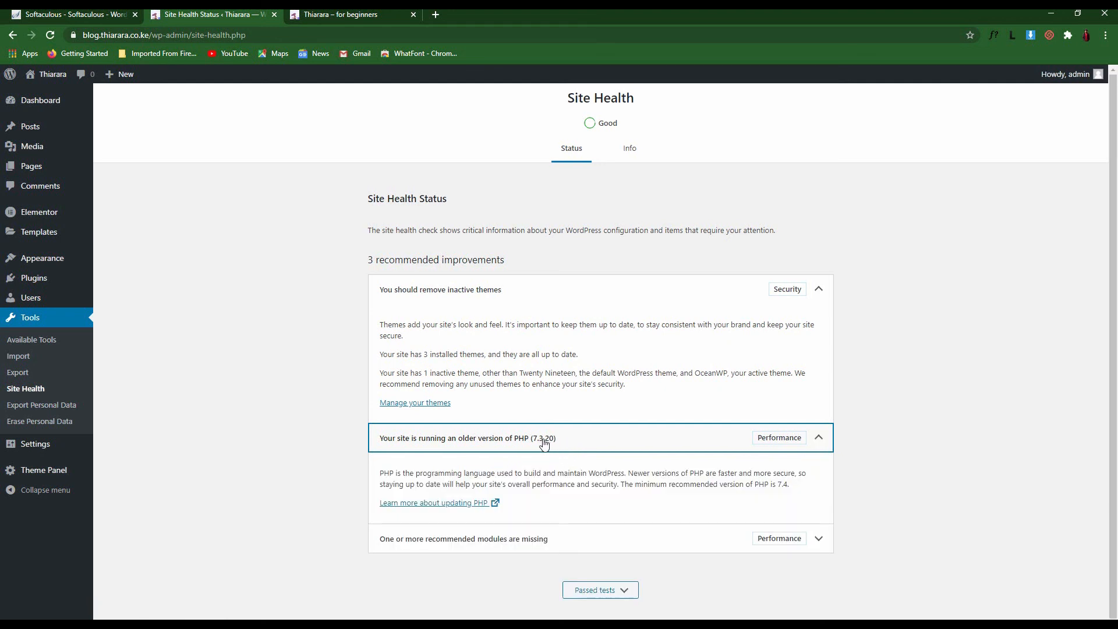
pyautogui.click(544, 446)
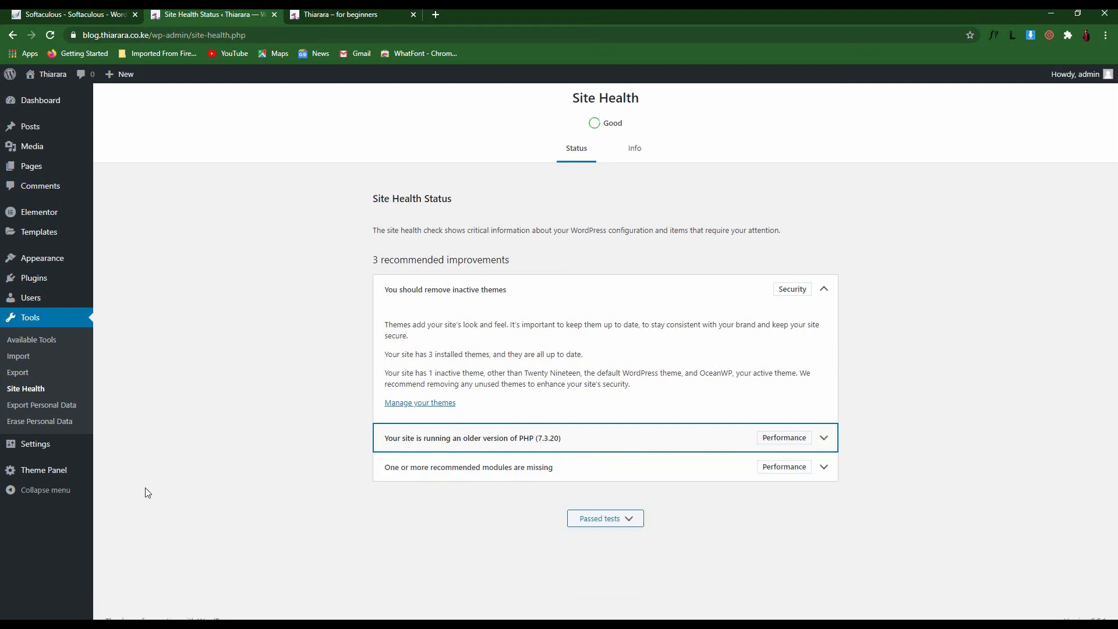
pyautogui.moveTo(47, 447)
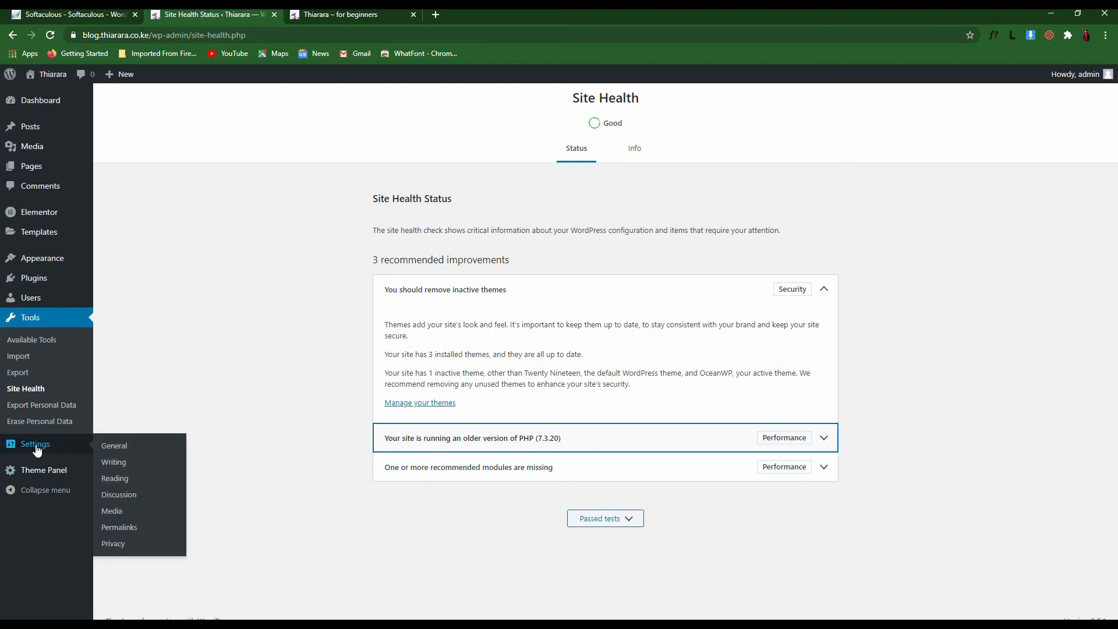
# View the Export and Erase Personal Data pages, then go to General Settings
pyautogui.click(29, 411)
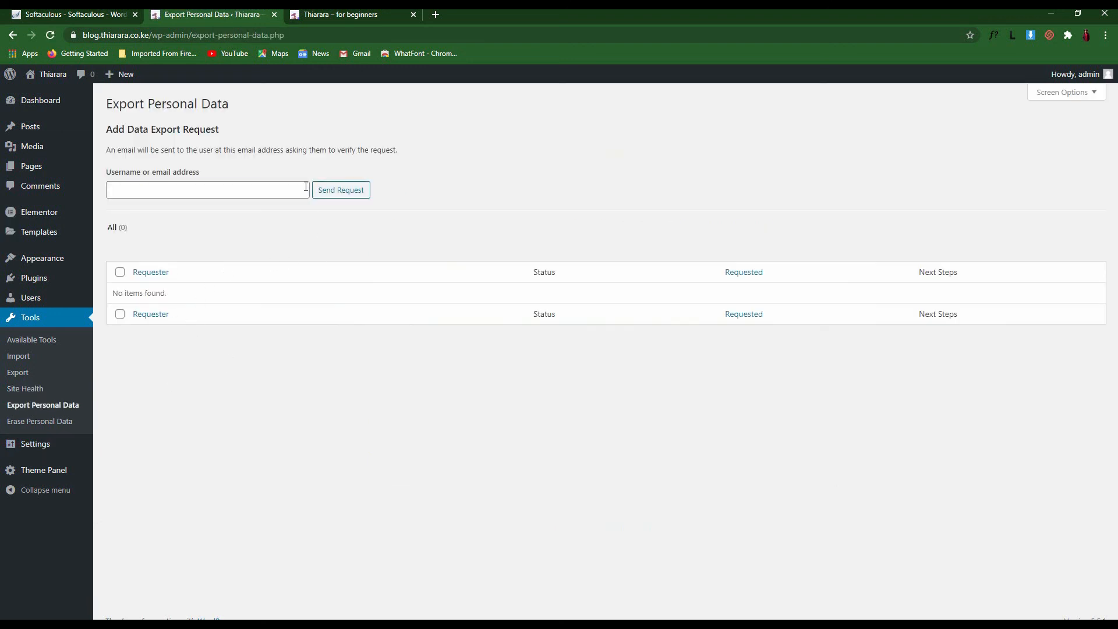
pyautogui.click(251, 194)
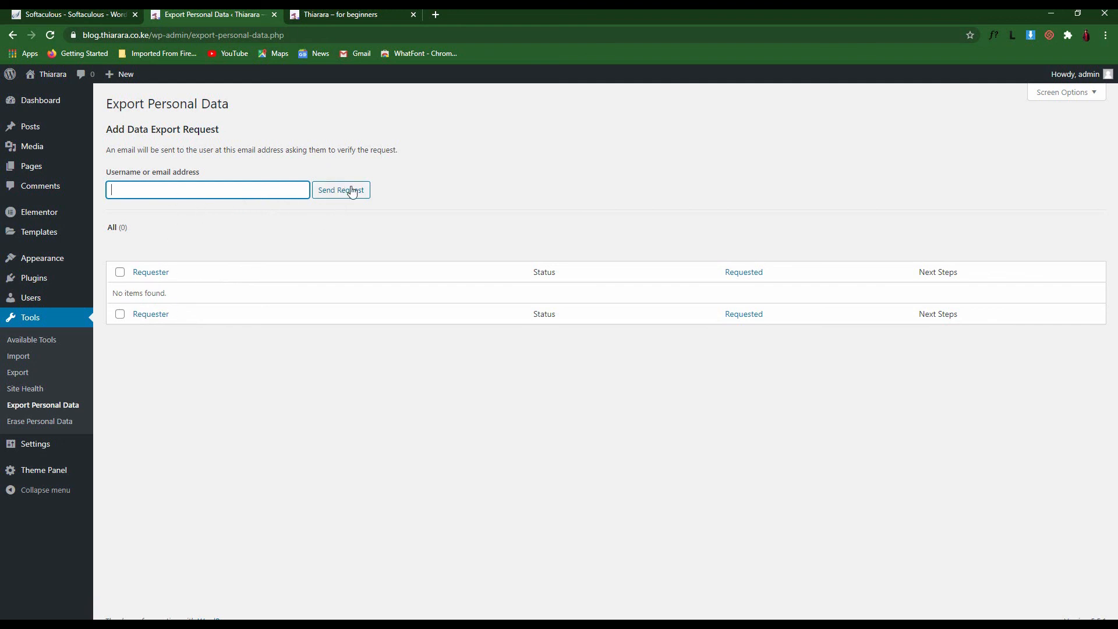
pyautogui.click(20, 422)
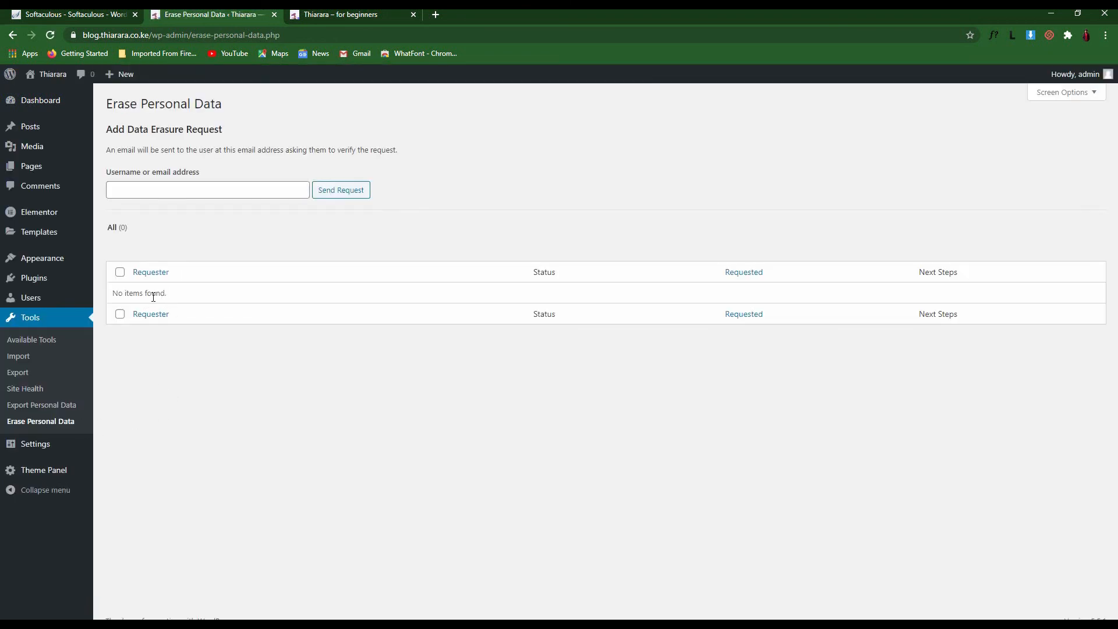
pyautogui.click(38, 449)
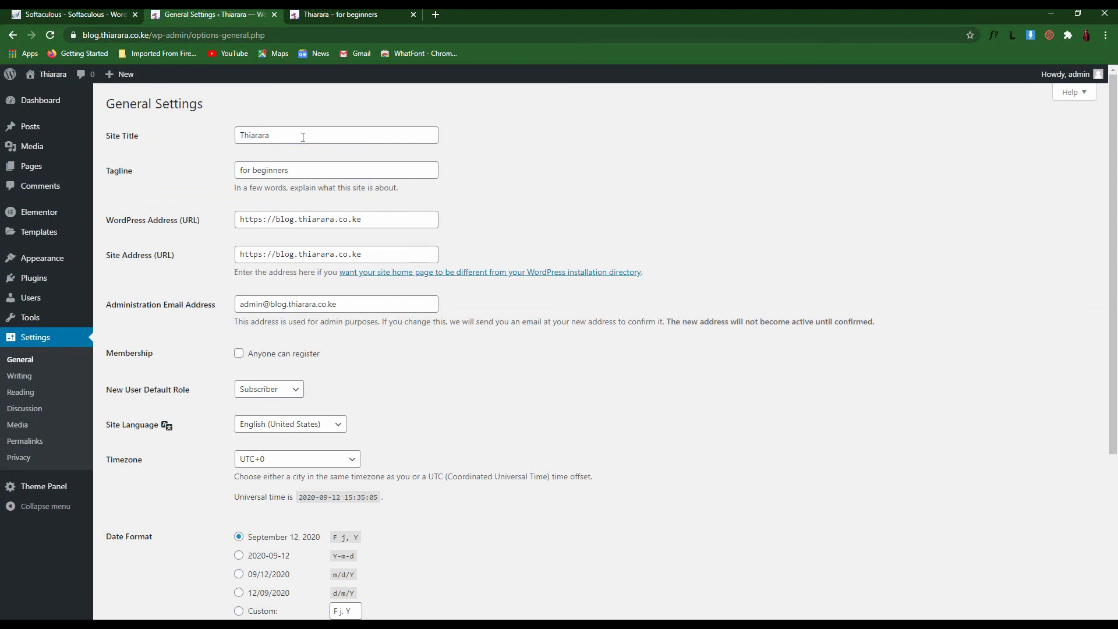
# Review the site title Thiarara and the tagline 'for beginners'
pyautogui.moveTo(291, 136); pyautogui.dragTo(229, 141)
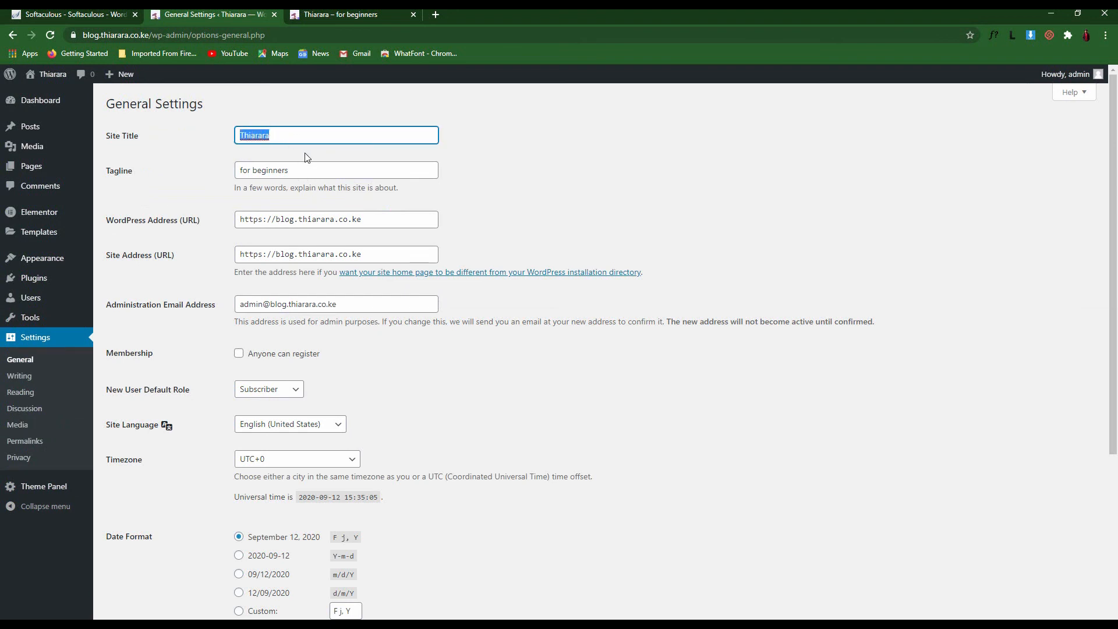
pyautogui.click(304, 135)
pyautogui.moveTo(141, 136); pyautogui.dragTo(108, 136)
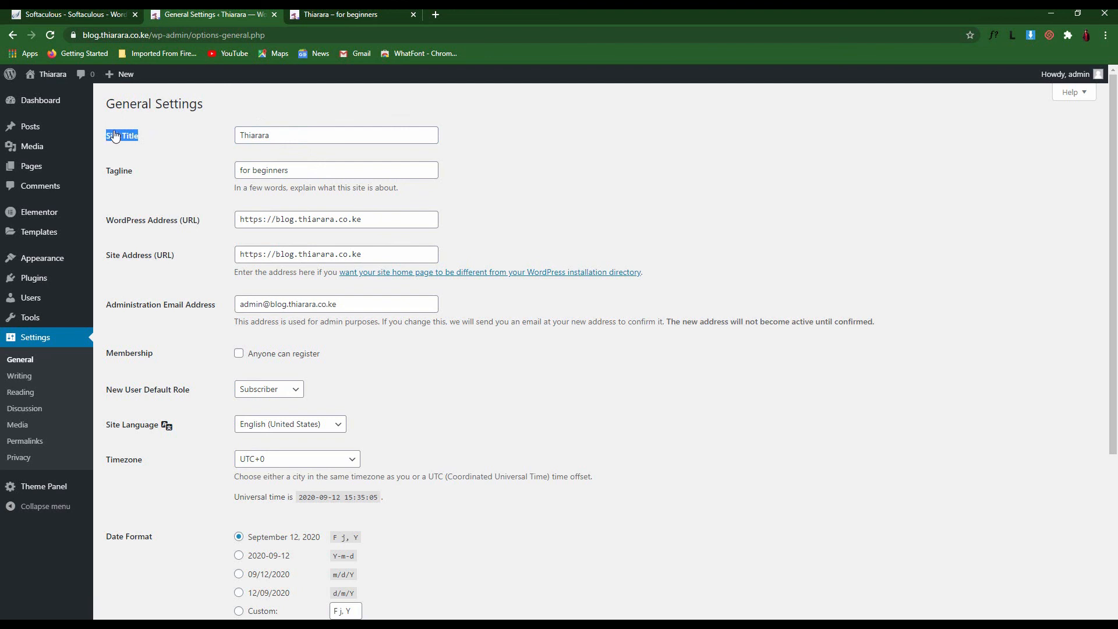
pyautogui.moveTo(278, 135); pyautogui.dragTo(226, 136)
pyautogui.moveTo(179, 164); pyautogui.dragTo(193, 169)
pyautogui.moveTo(304, 168); pyautogui.dragTo(227, 180)
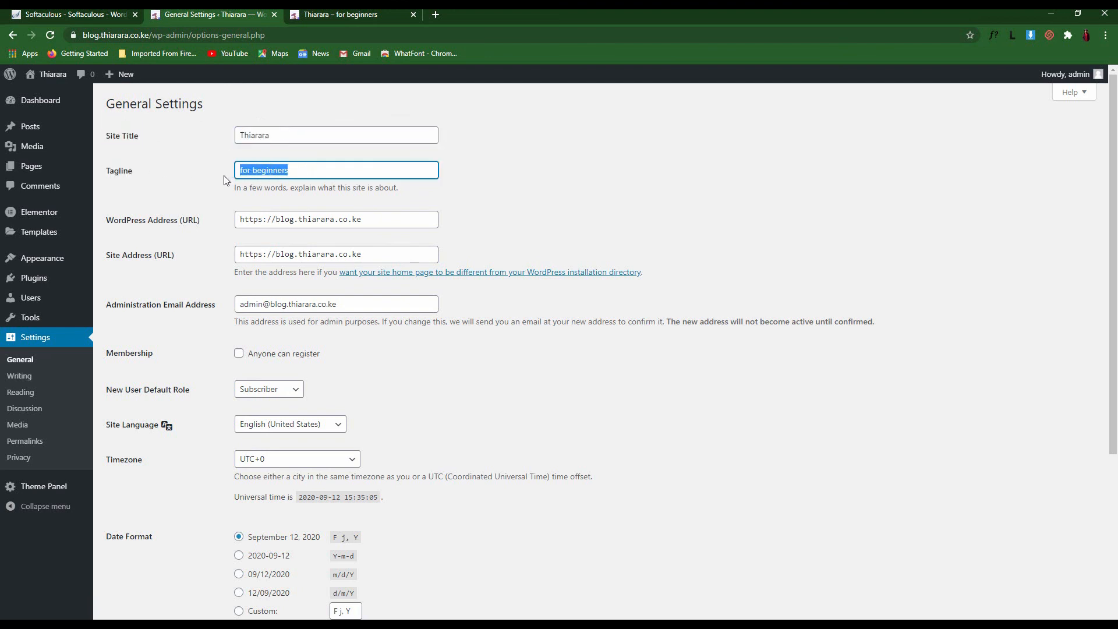
pyautogui.click(210, 196)
# Review the WordPress Address, Site Address and administration email fields
pyautogui.moveTo(367, 215); pyautogui.dragTo(259, 222)
pyautogui.moveTo(372, 256); pyautogui.dragTo(214, 322)
pyautogui.click(208, 260)
pyautogui.click(207, 321)
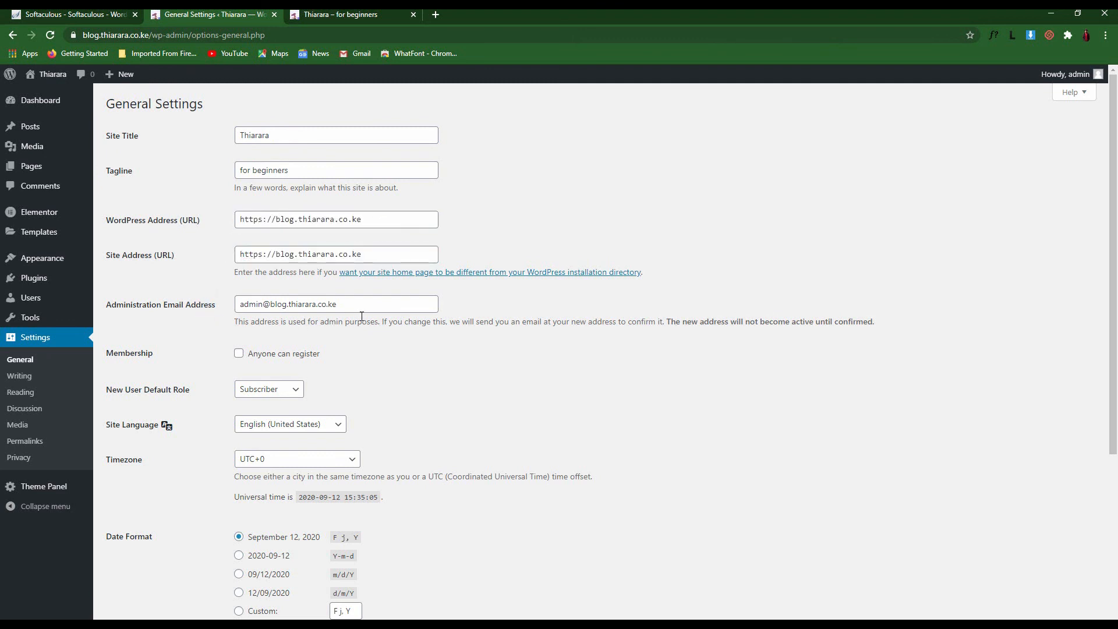
pyautogui.moveTo(356, 305); pyautogui.dragTo(241, 305)
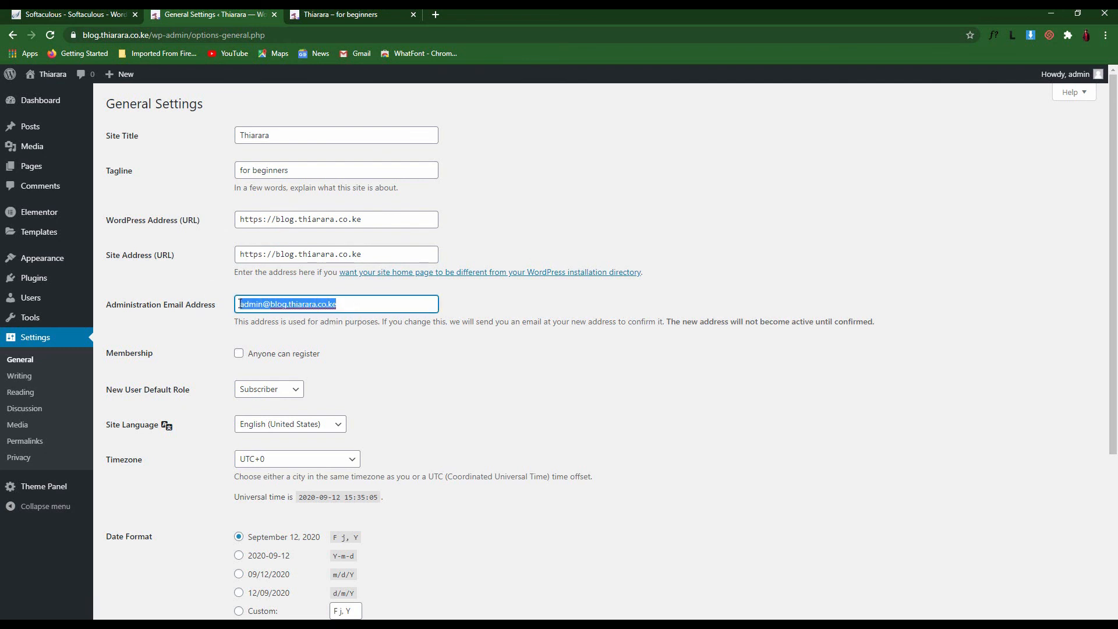
pyautogui.click(213, 321)
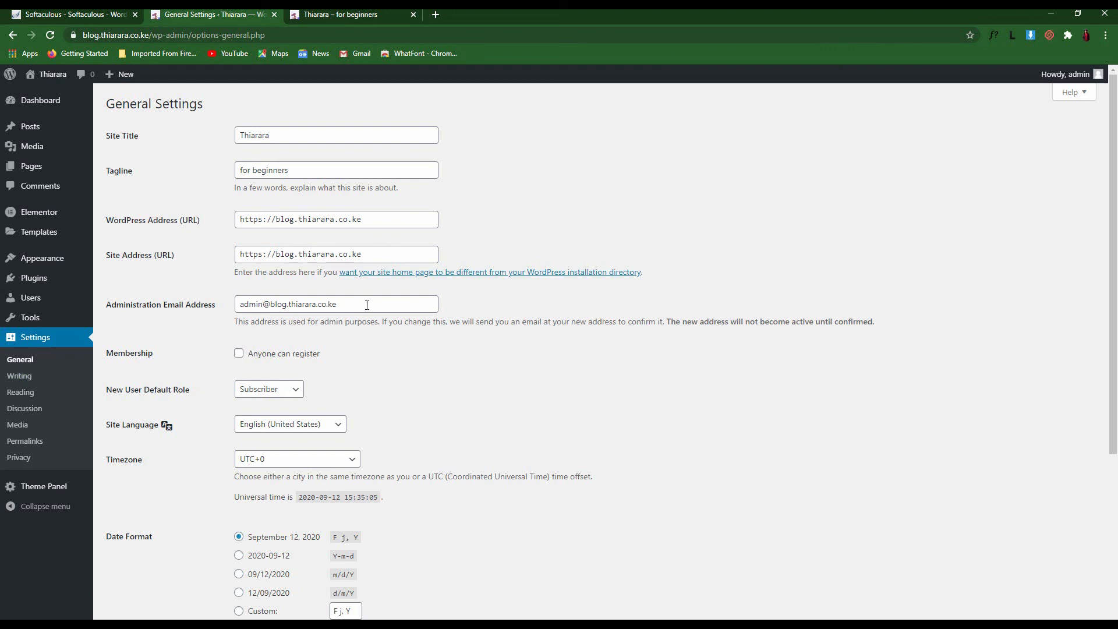
pyautogui.moveTo(366, 305); pyautogui.dragTo(223, 312)
pyautogui.click(437, 414)
# Keep Subscriber as the new-user role and English (United States) as the site language
pyautogui.scroll(-2, 357, 392)
pyautogui.click(273, 255)
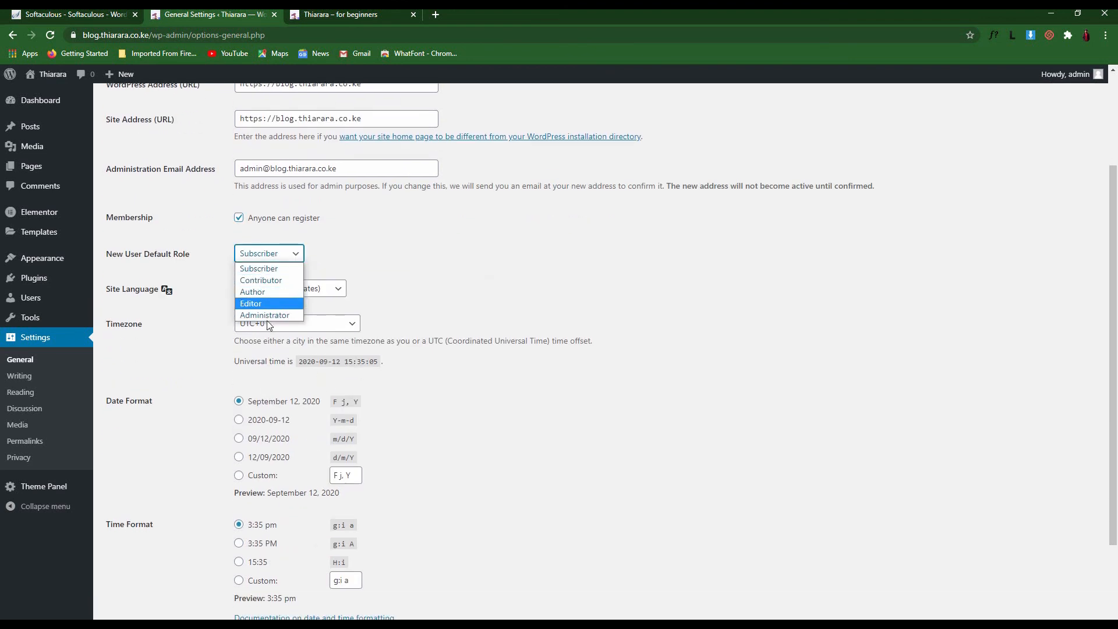
pyautogui.click(278, 272)
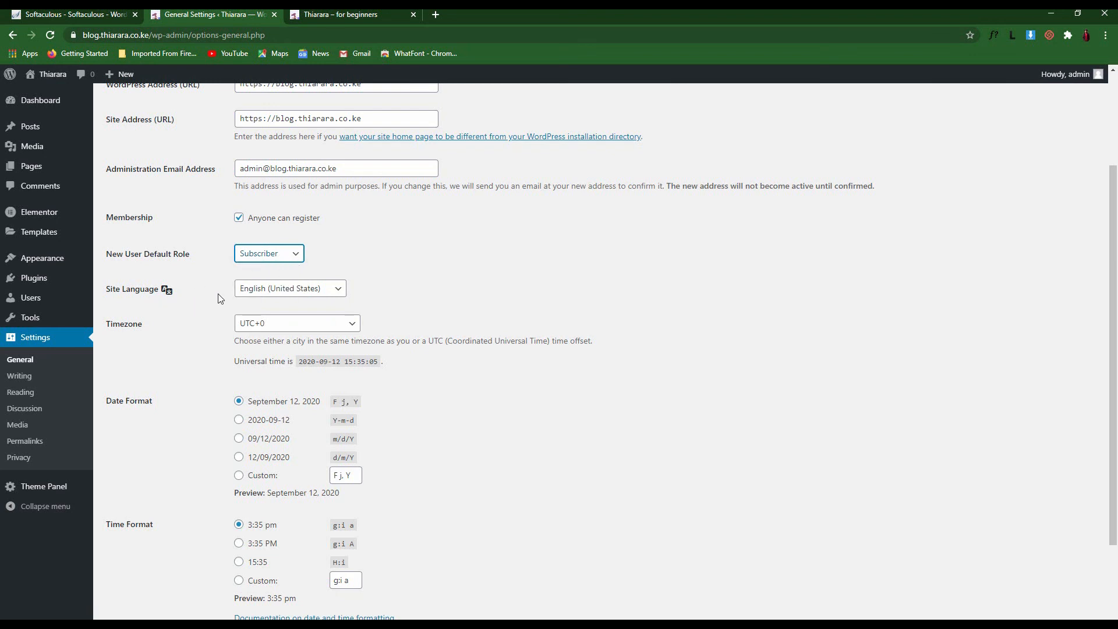
pyautogui.click(297, 289)
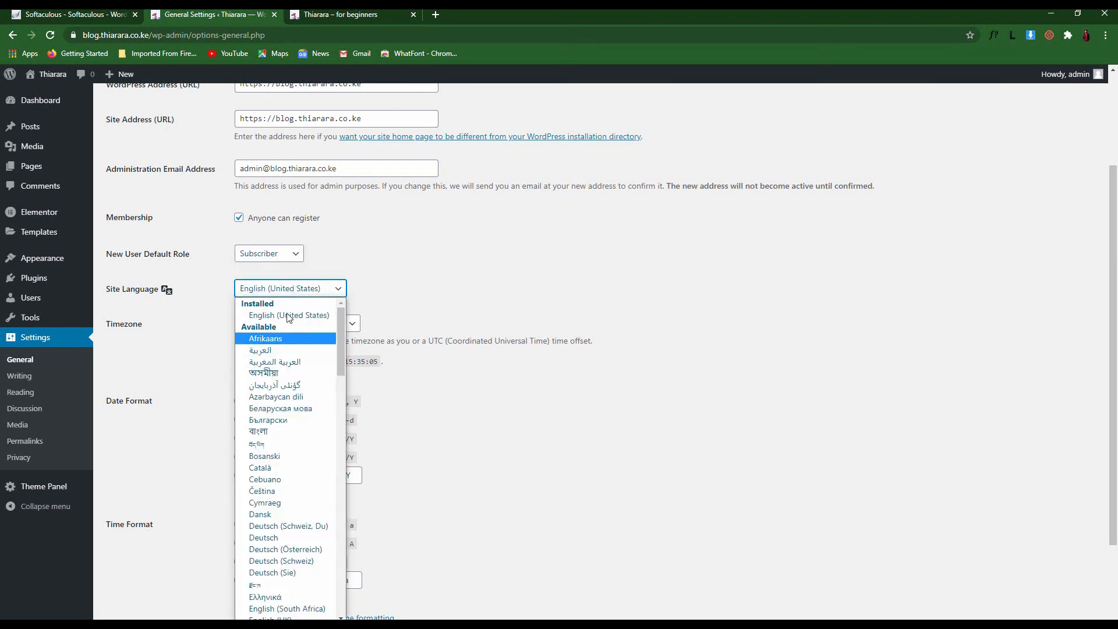
pyautogui.click(270, 315)
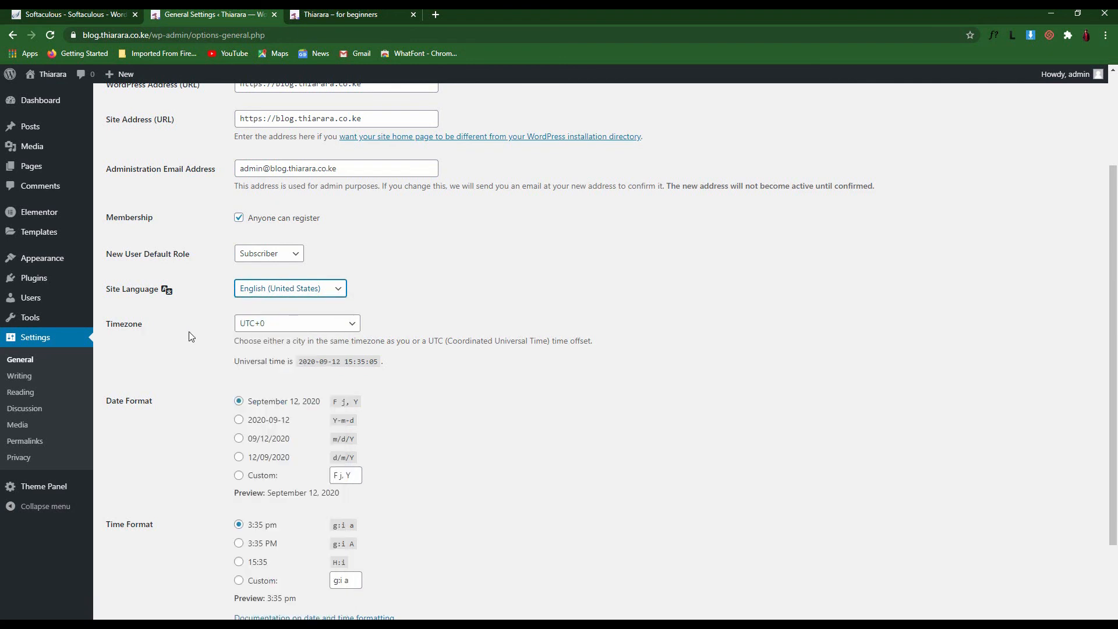
# Set the site timezone to UTC+3
pyautogui.click(283, 324)
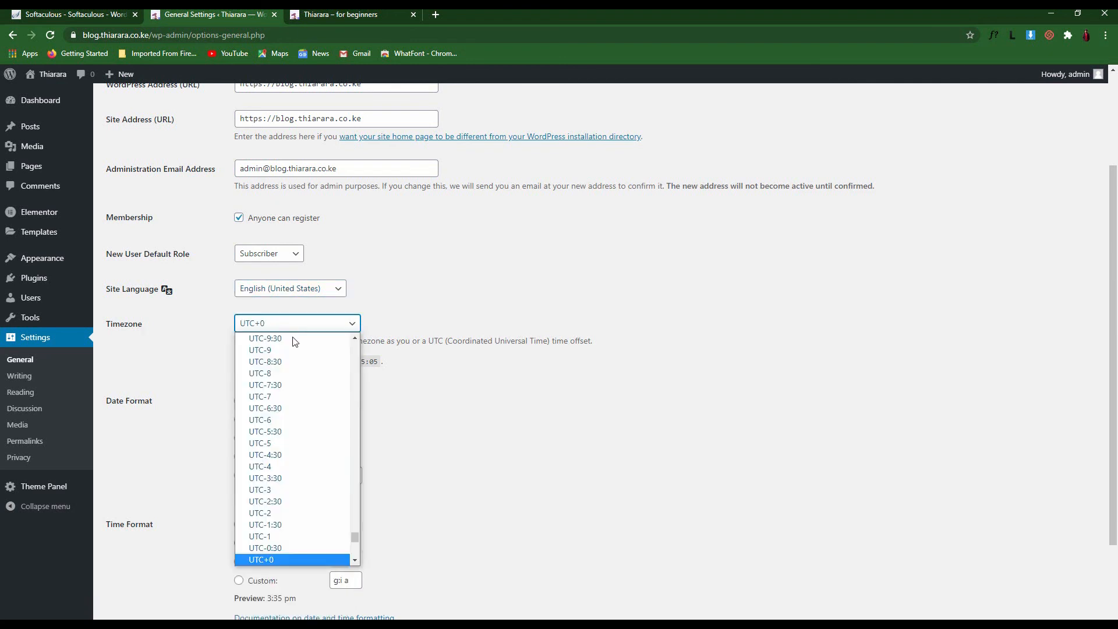
pyautogui.scroll(-6, 291, 466)
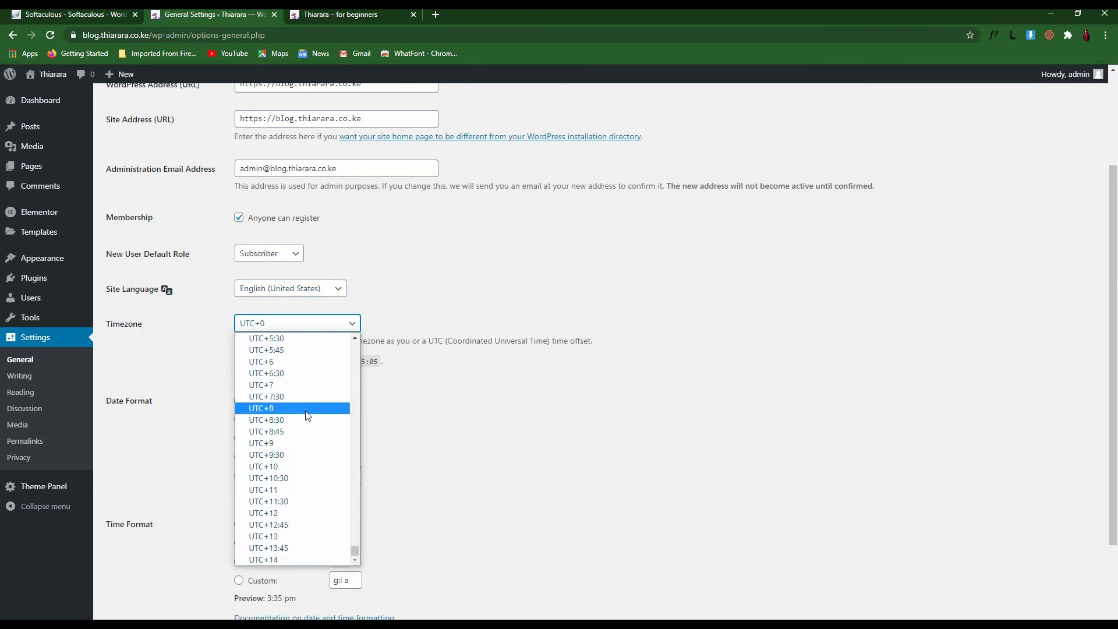
pyautogui.scroll(12, 305, 420)
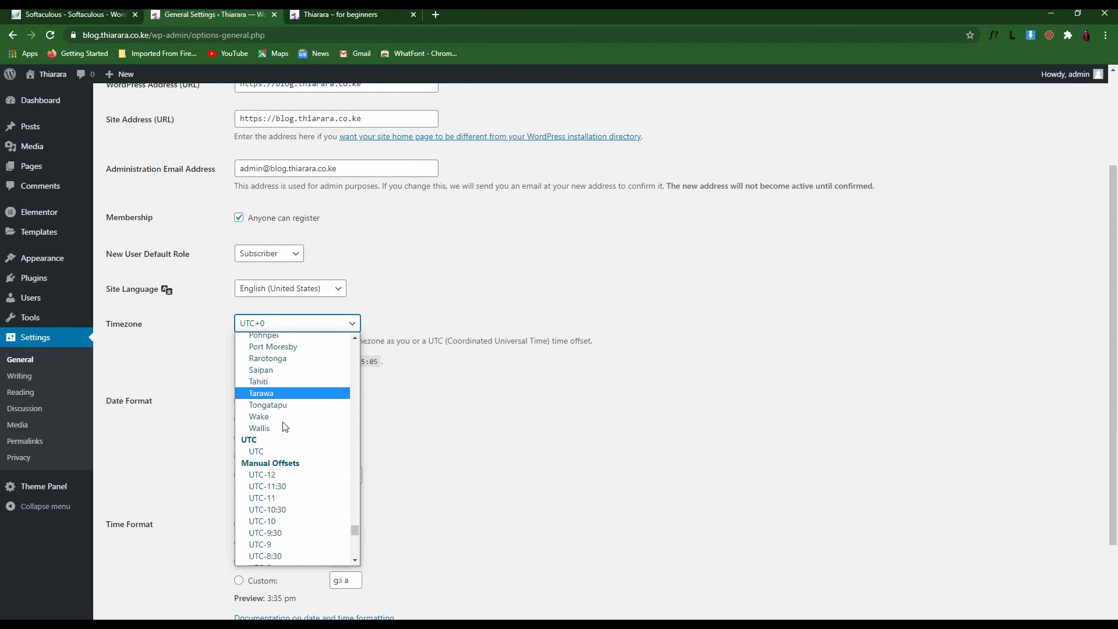
pyautogui.scroll(-10, 284, 430)
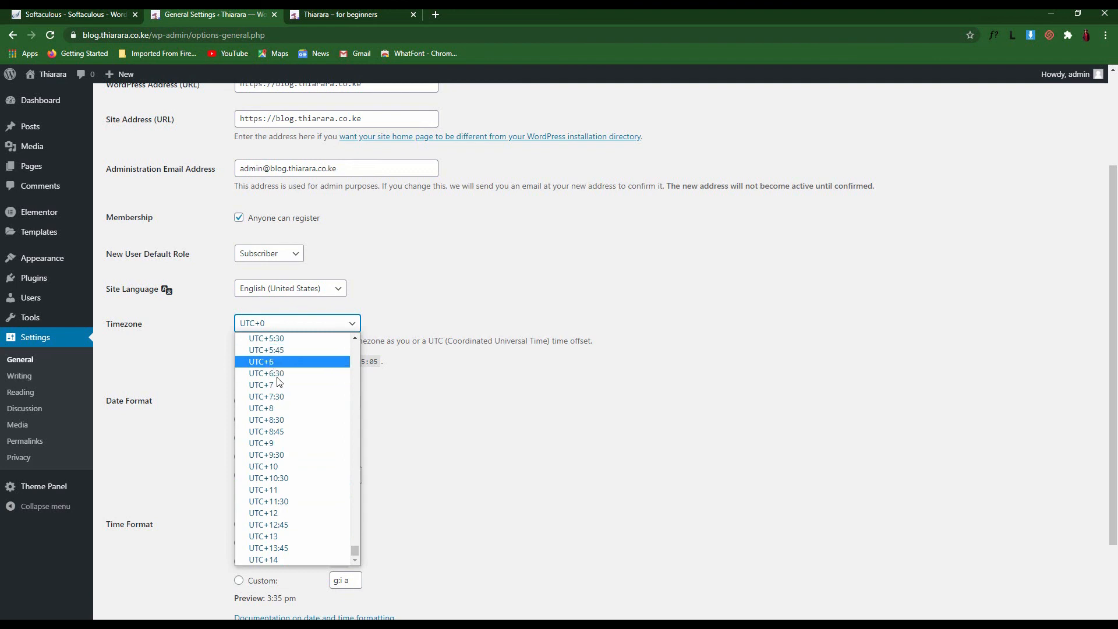
pyautogui.scroll(8, 279, 431)
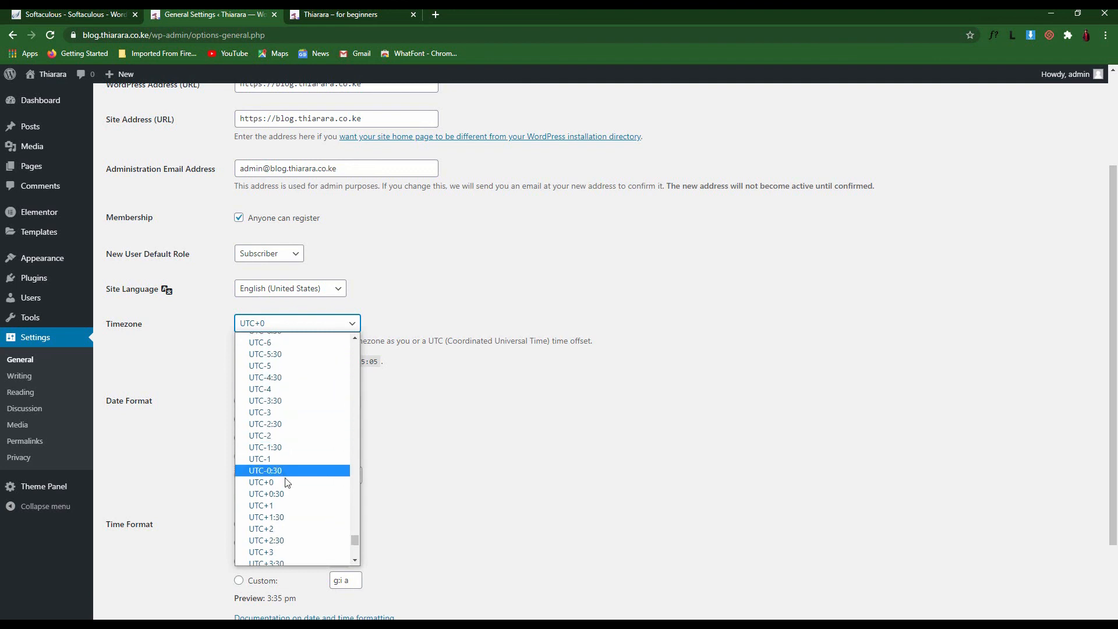
pyautogui.click(280, 552)
pyautogui.moveTo(193, 429); pyautogui.dragTo(151, 391)
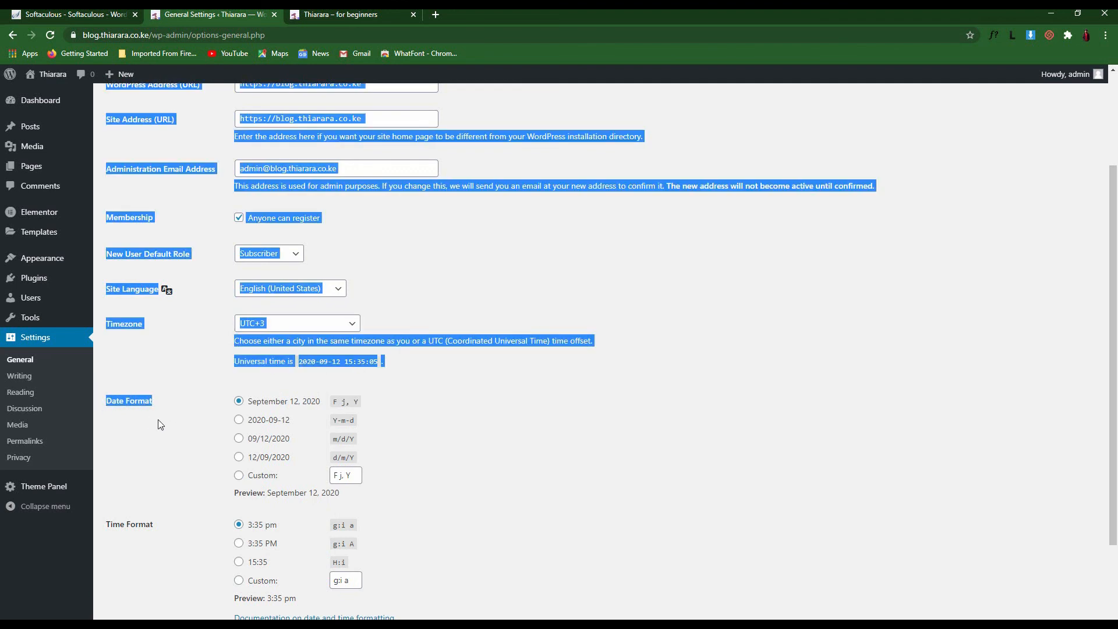
pyautogui.click(445, 422)
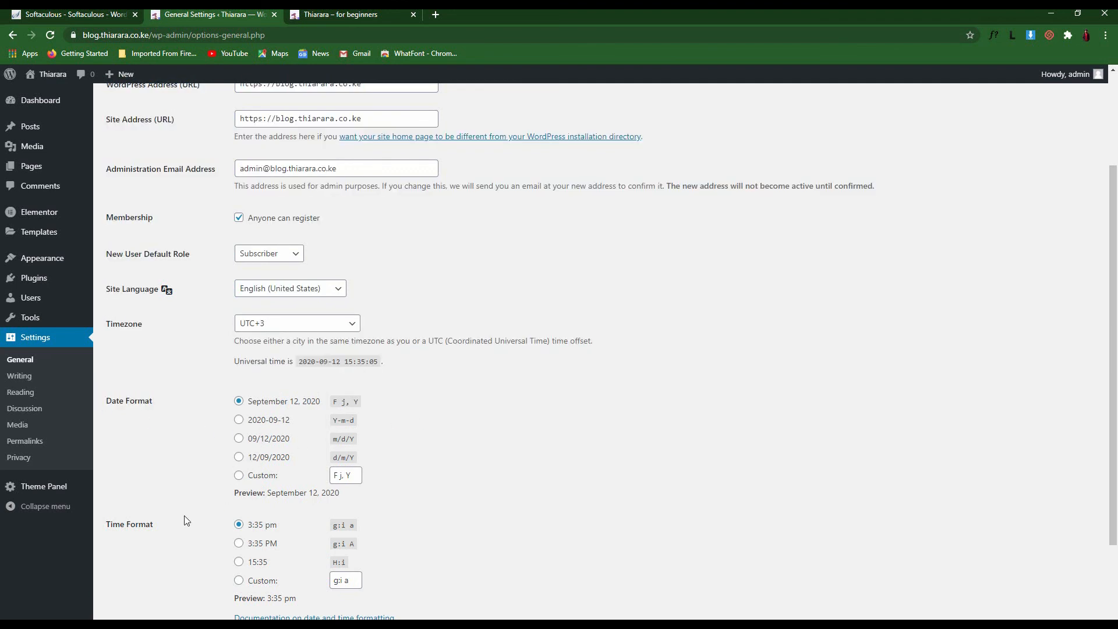
# Keep Monday as the week start, save General Settings, and go to Writing settings
pyautogui.scroll(-2, 185, 520)
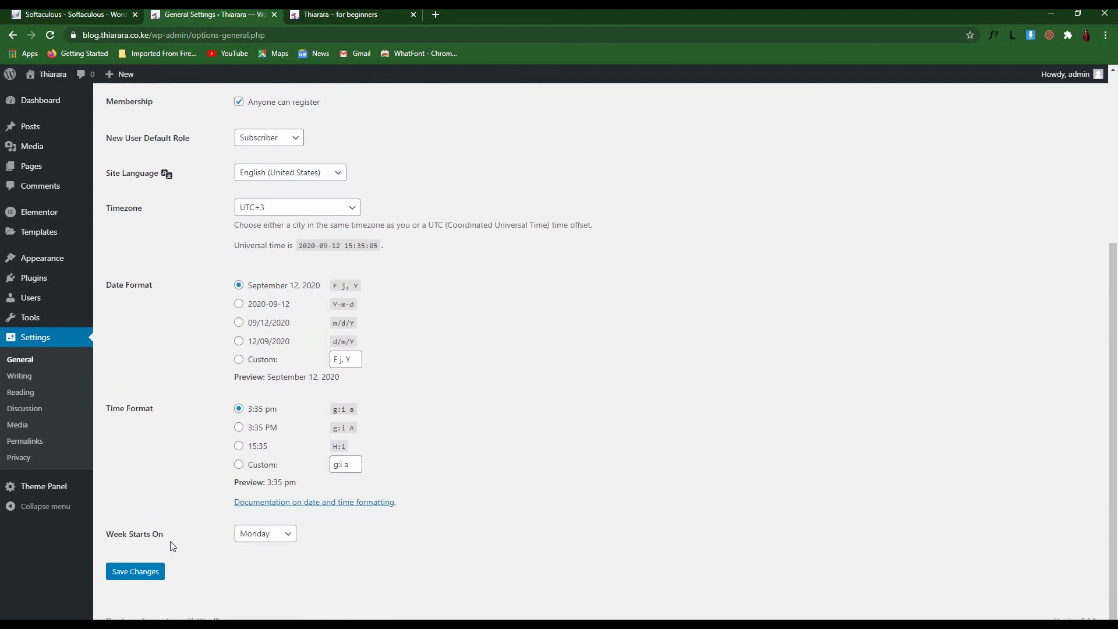
pyautogui.moveTo(173, 546); pyautogui.dragTo(136, 535)
pyautogui.click(256, 539)
pyautogui.click(263, 540)
pyautogui.click(264, 540)
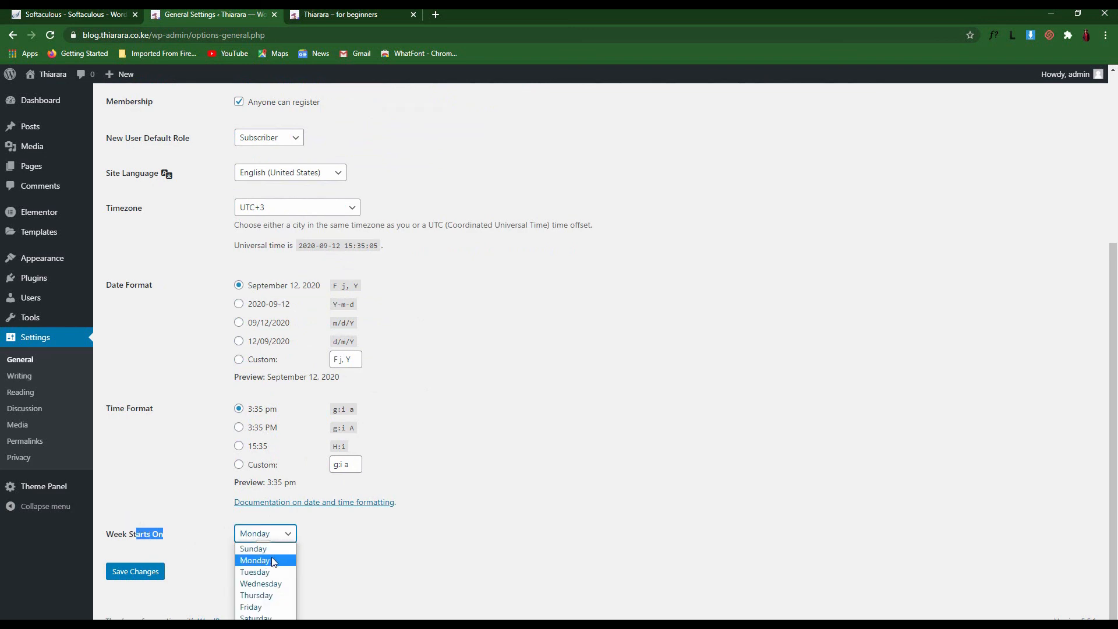
pyautogui.click(263, 562)
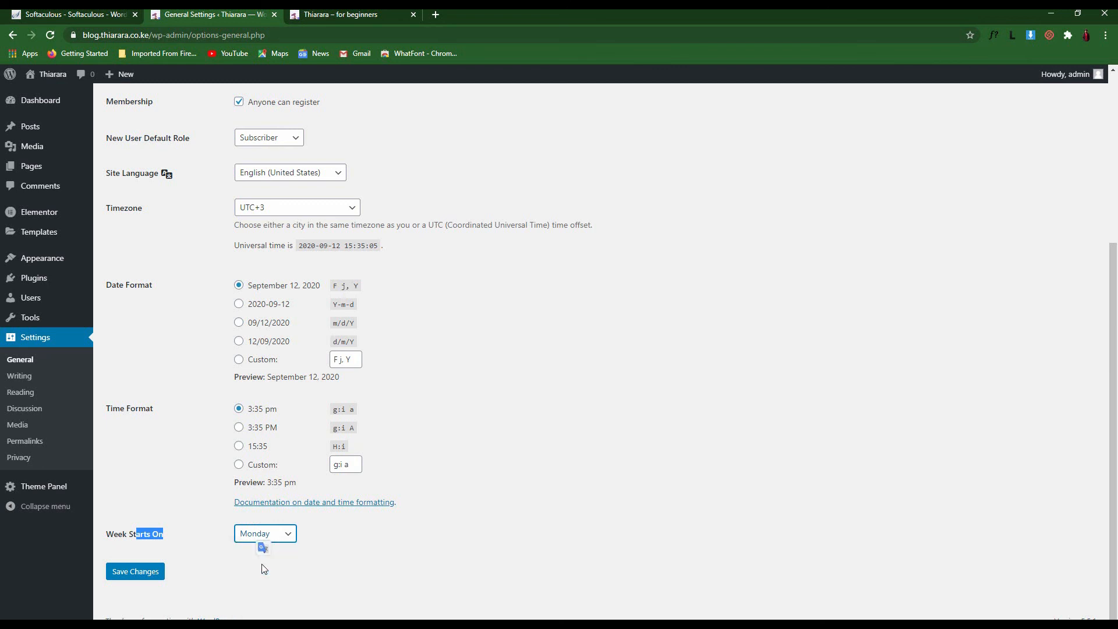
pyautogui.click(261, 558)
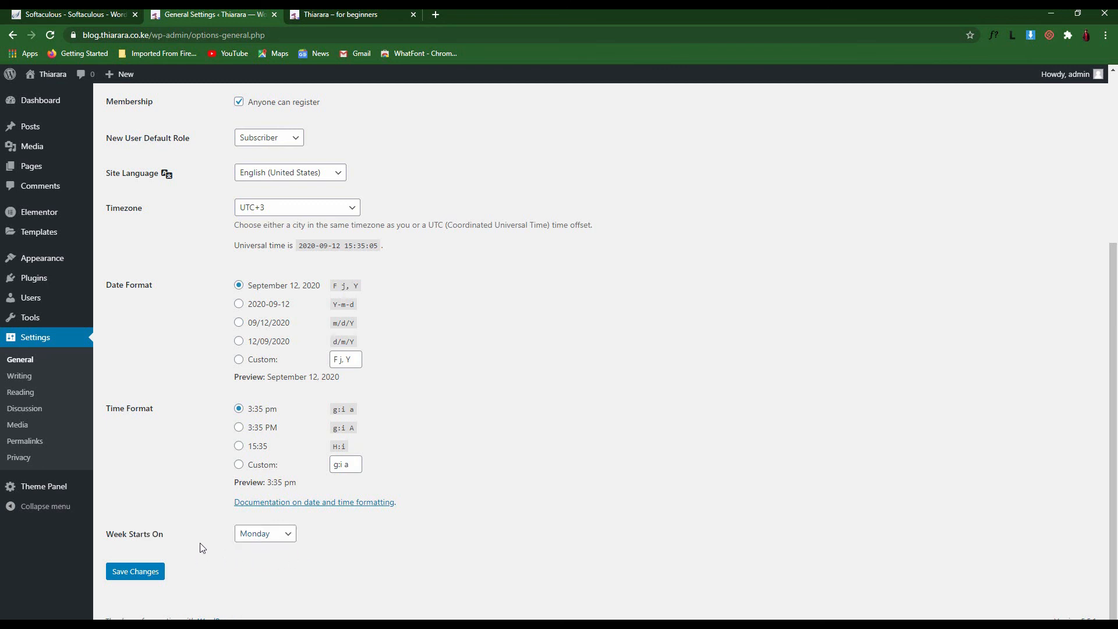
pyautogui.click(139, 573)
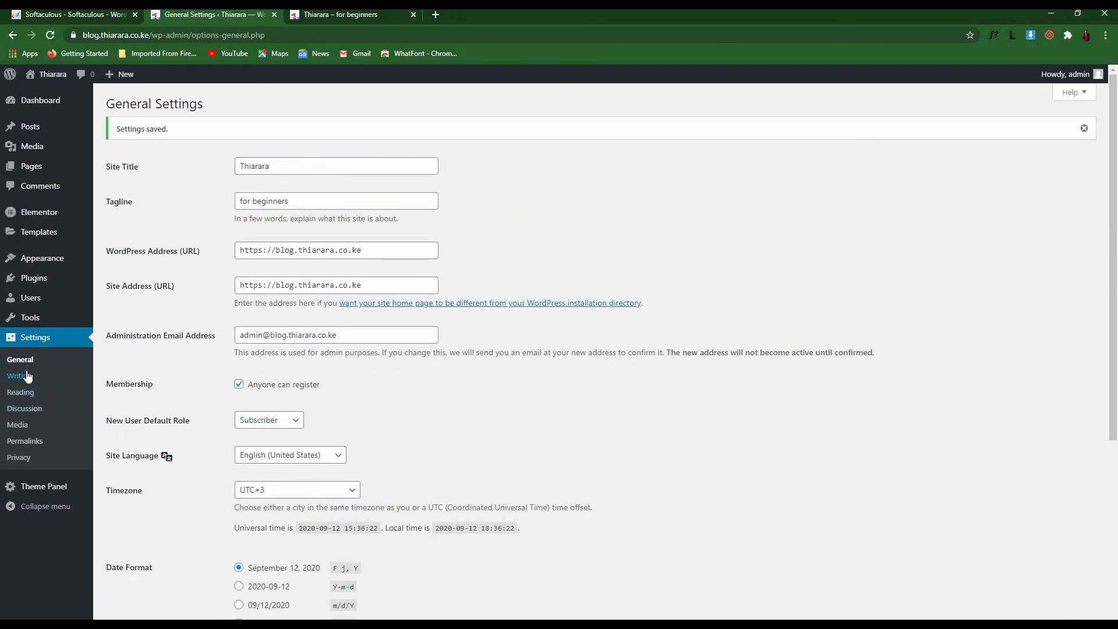
pyautogui.click(28, 376)
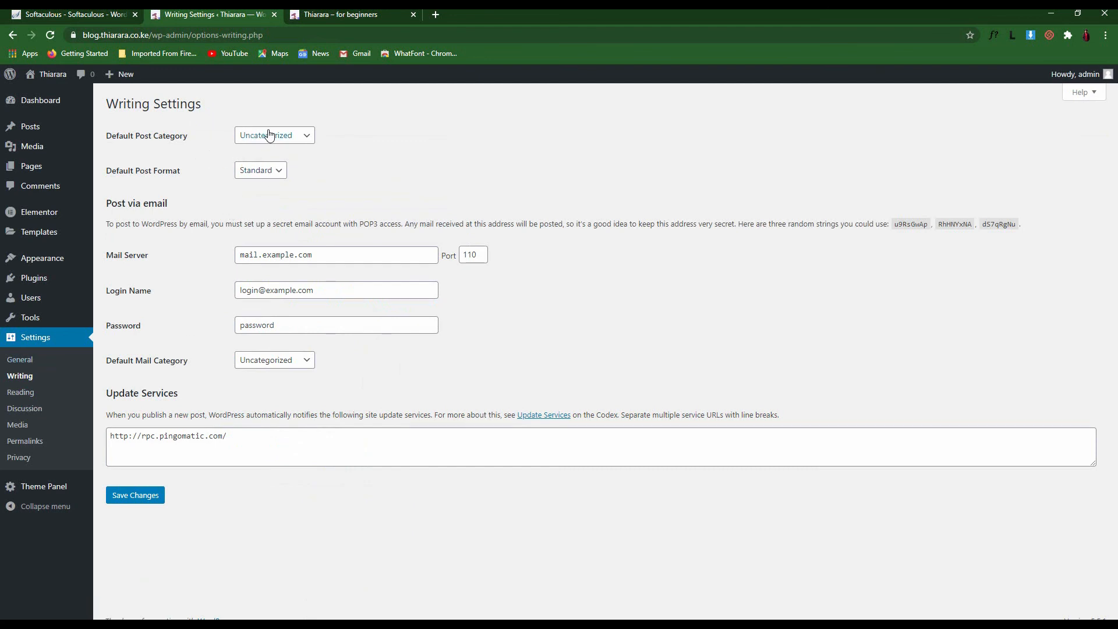
# Make Beginners post the default post category
pyautogui.click(290, 136)
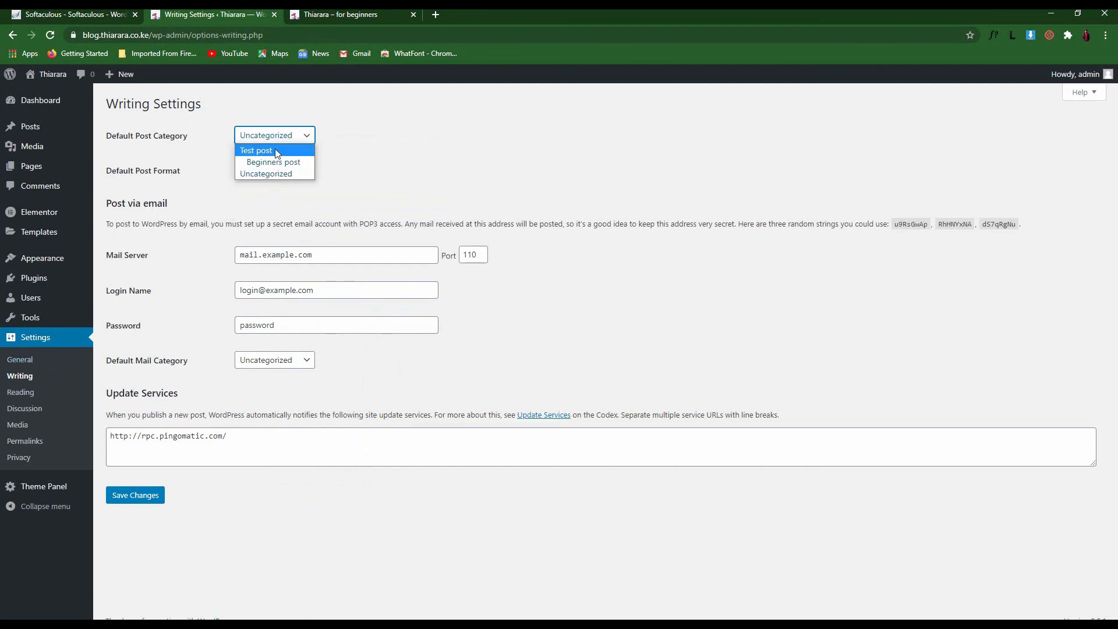
pyautogui.click(162, 149)
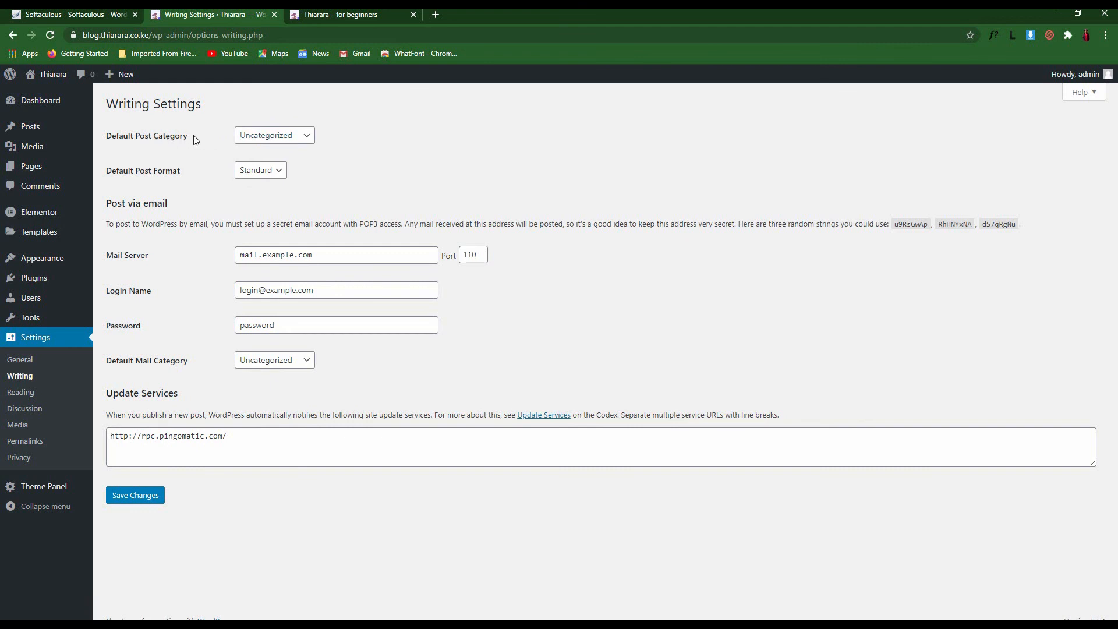
pyautogui.moveTo(192, 137); pyautogui.dragTo(106, 139)
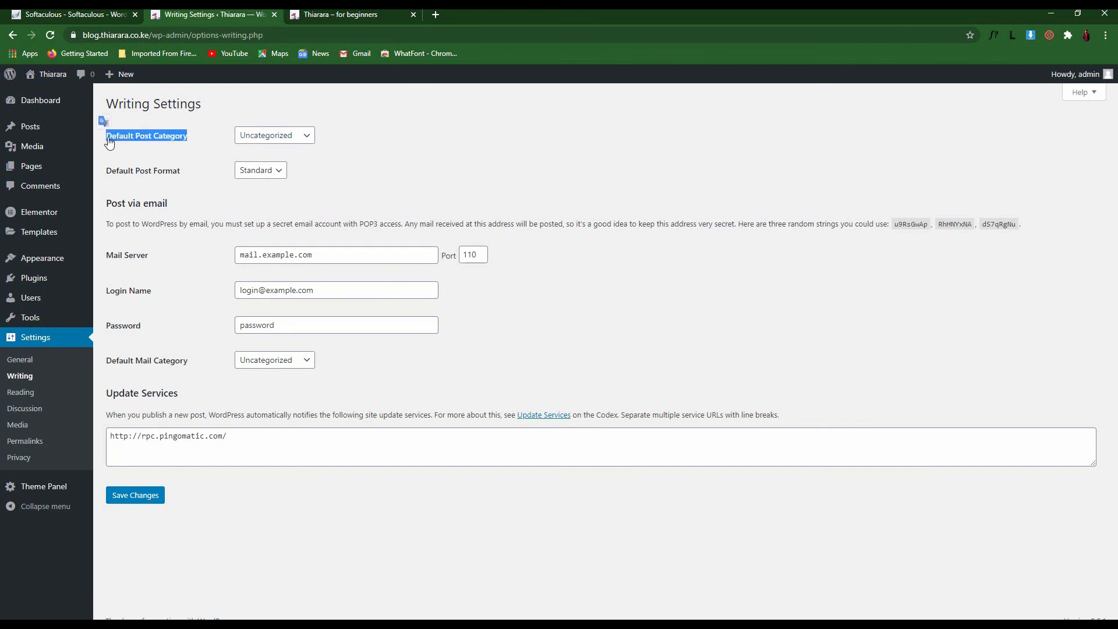
pyautogui.click(157, 149)
pyautogui.click(296, 139)
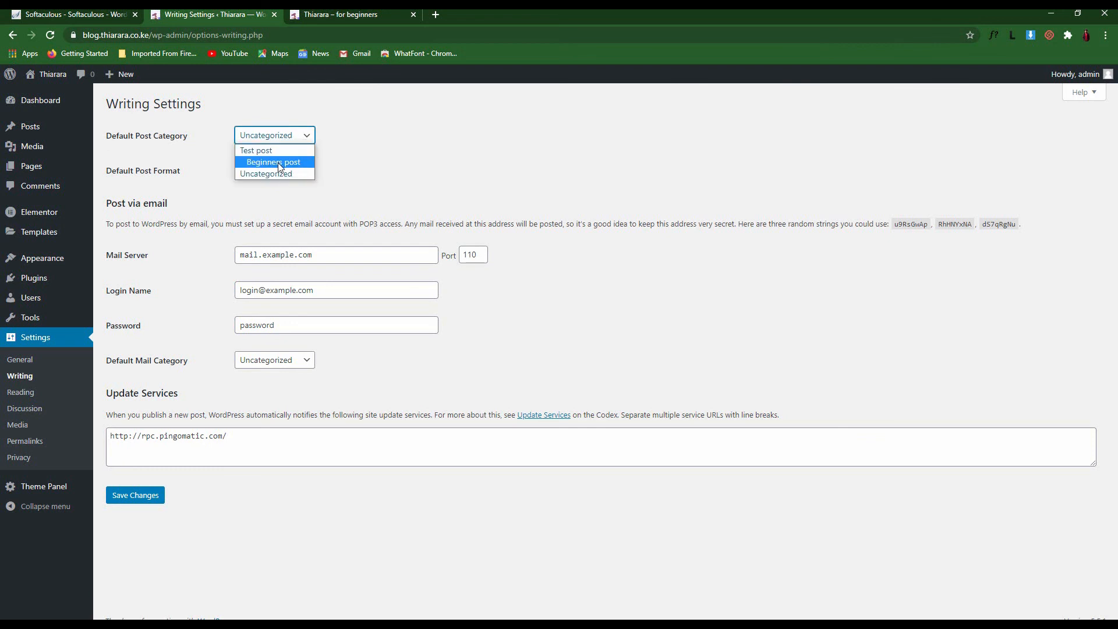
pyautogui.click(343, 146)
pyautogui.click(280, 138)
pyautogui.click(264, 162)
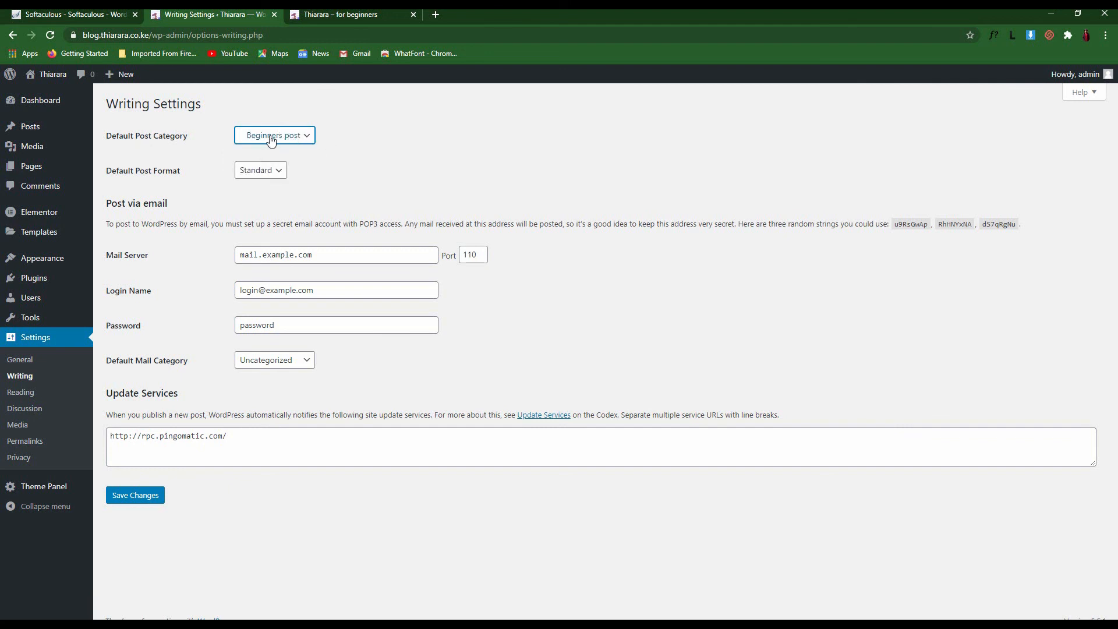
pyautogui.moveTo(113, 174); pyautogui.dragTo(157, 174)
pyautogui.click(201, 179)
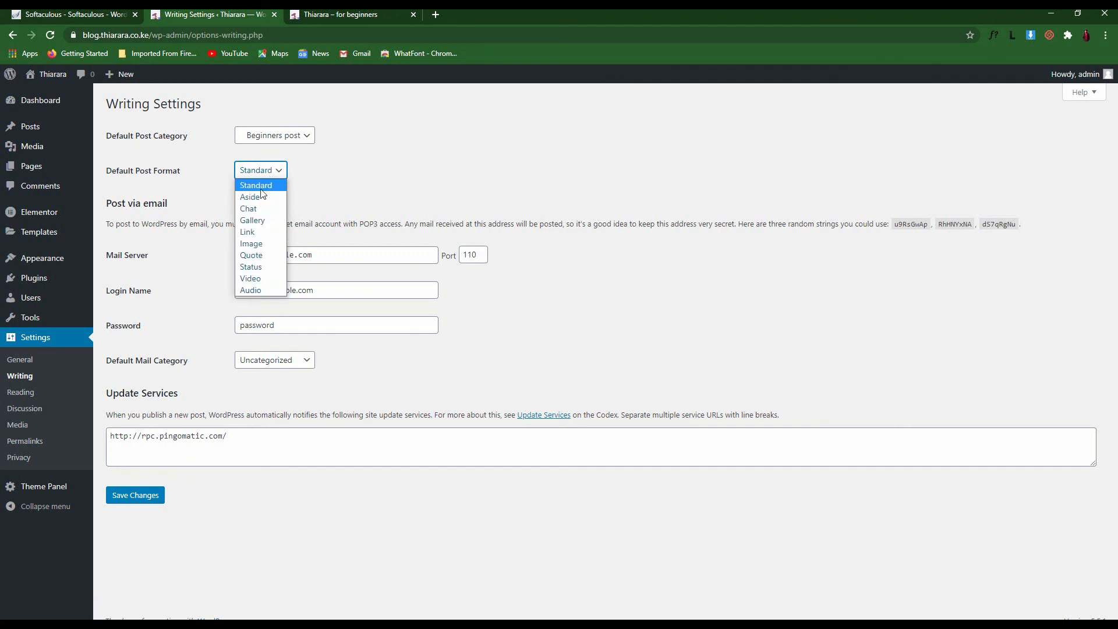
pyautogui.click(262, 189)
pyautogui.click(262, 170)
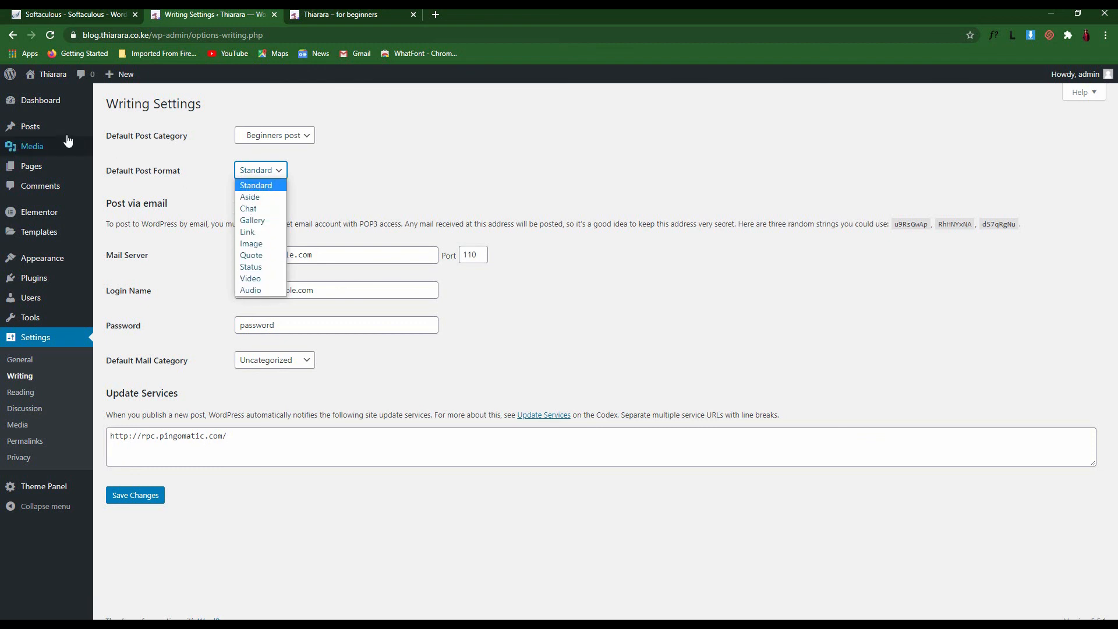
# Open Posts > Add New in a new browser tab and switch to it
pyautogui.rightClick(43, 126)
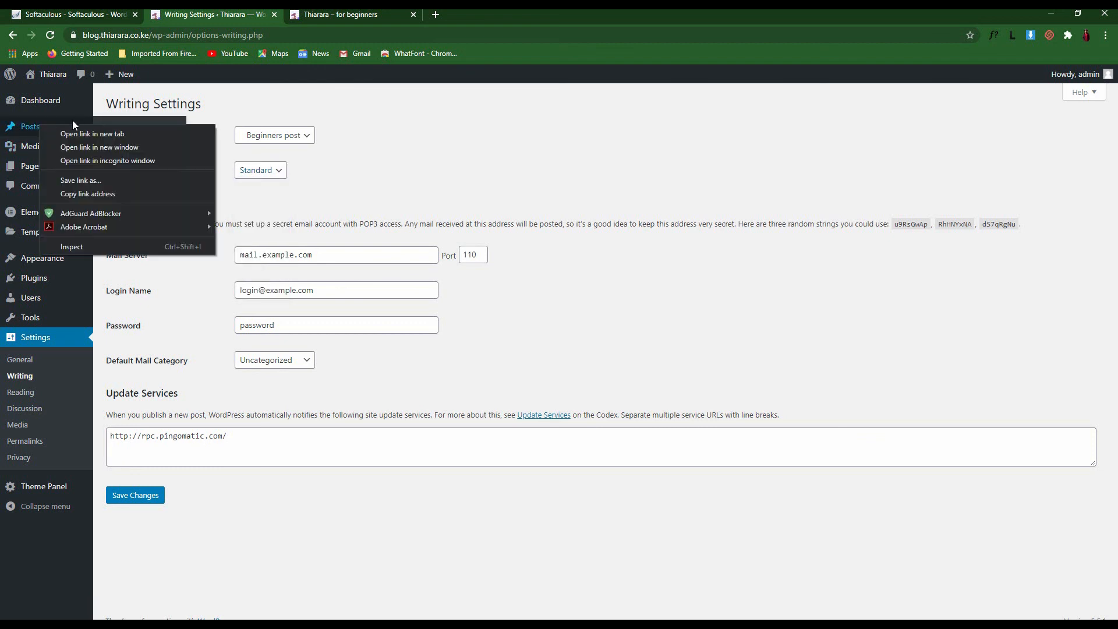
pyautogui.click(57, 115)
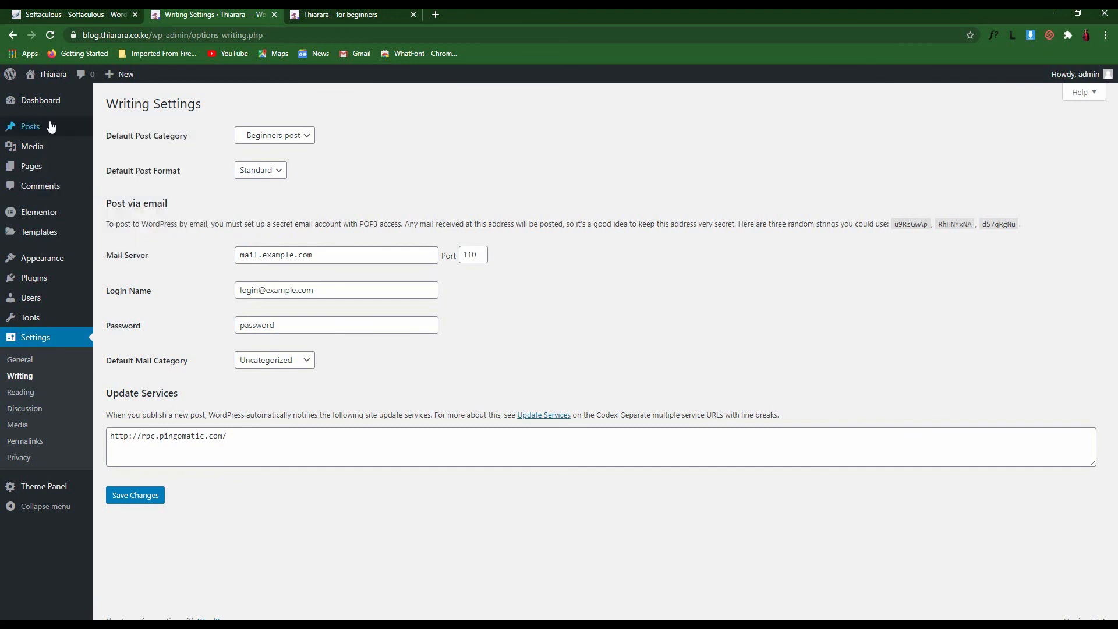
pyautogui.moveTo(50, 127)
pyautogui.rightClick(111, 144)
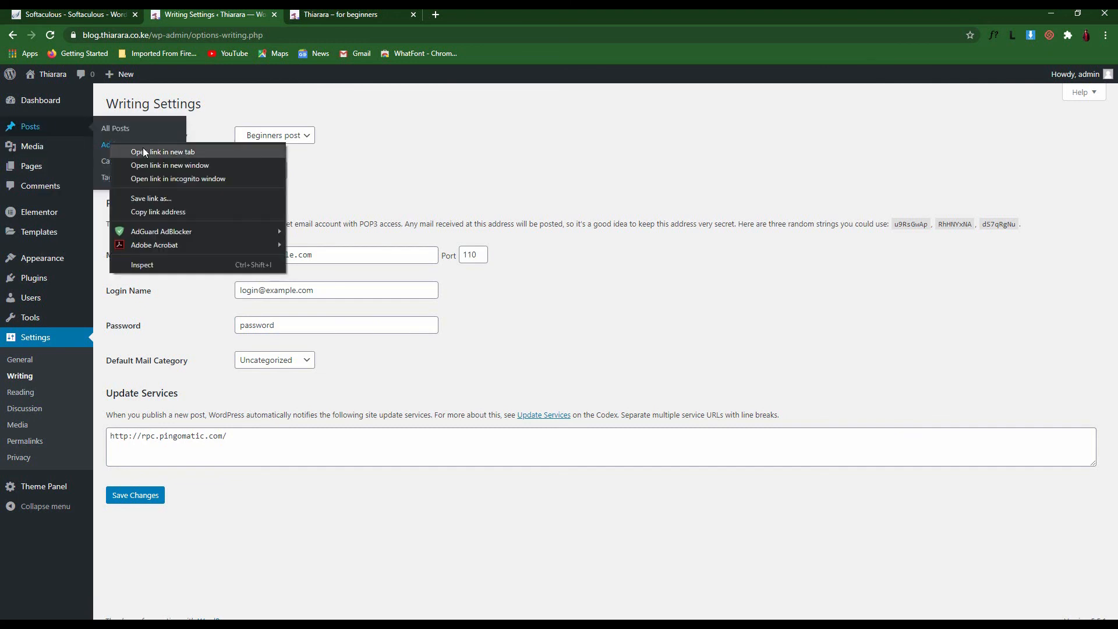
pyautogui.click(145, 151)
pyautogui.click(348, 16)
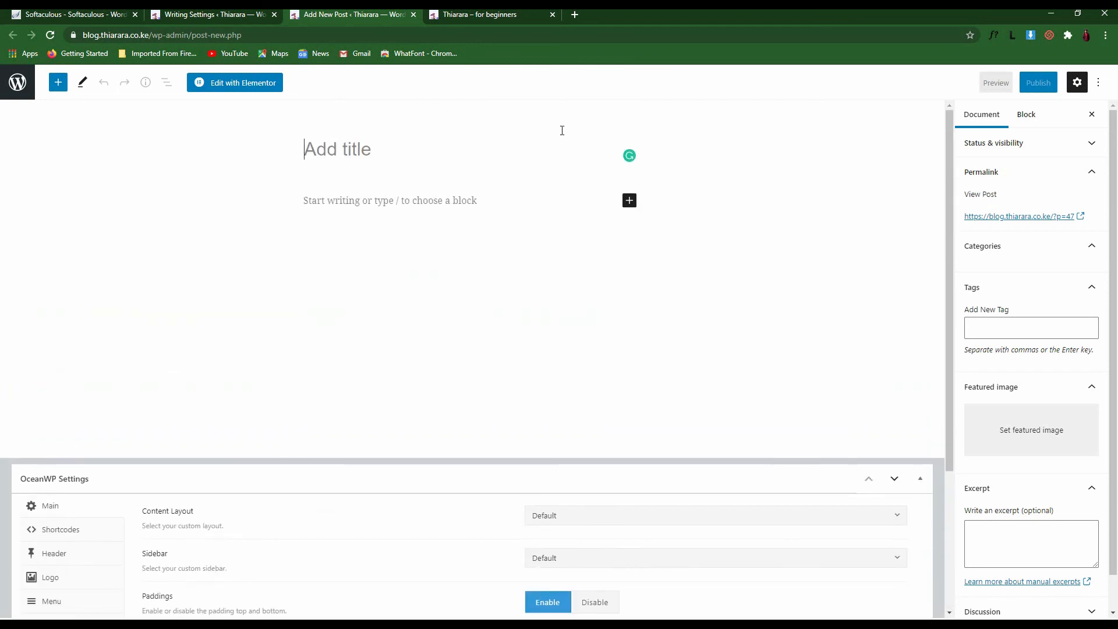
# Set the default post format to Gallery, save Writing settings, and return to the new post
pyautogui.scroll(-3, 351, 259)
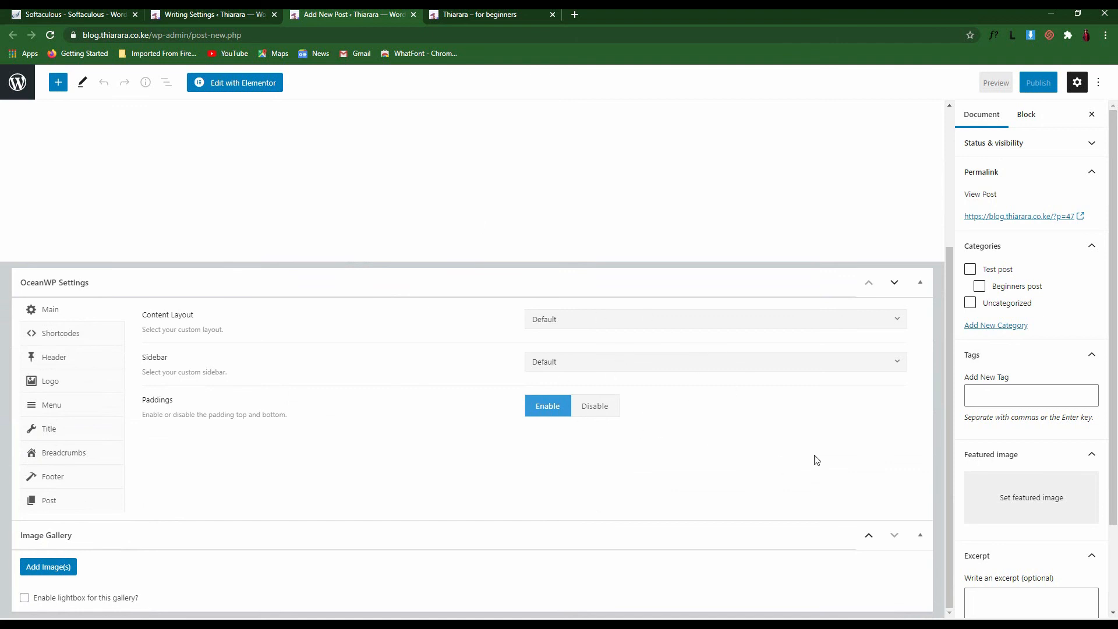
pyautogui.scroll(3, 654, 373)
pyautogui.scroll(-3, 532, 342)
pyautogui.scroll(3, 501, 336)
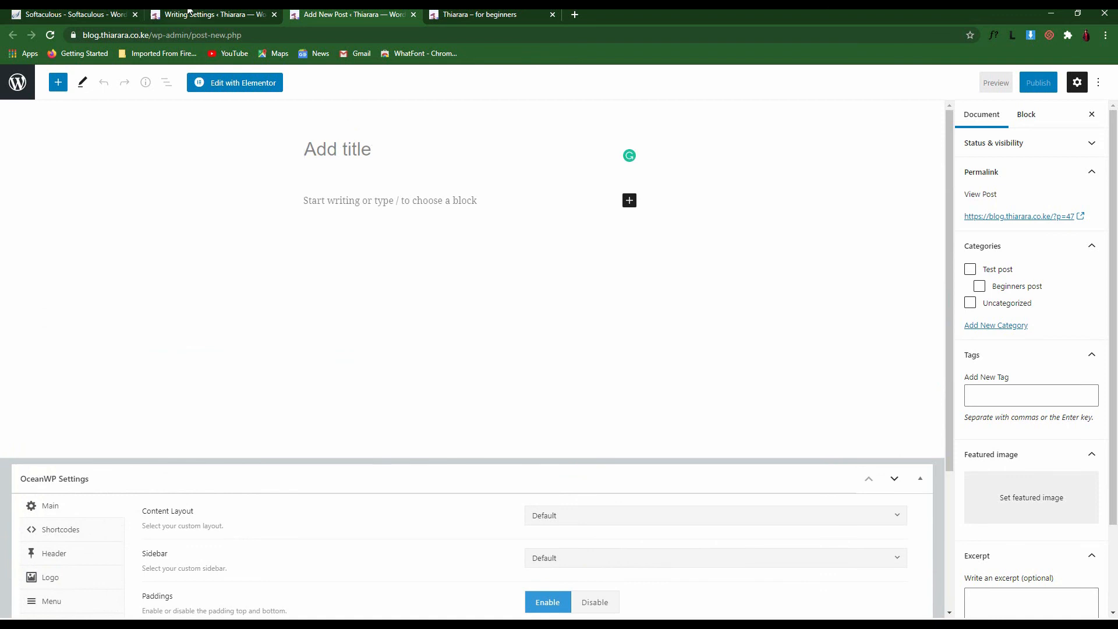
pyautogui.click(188, 12)
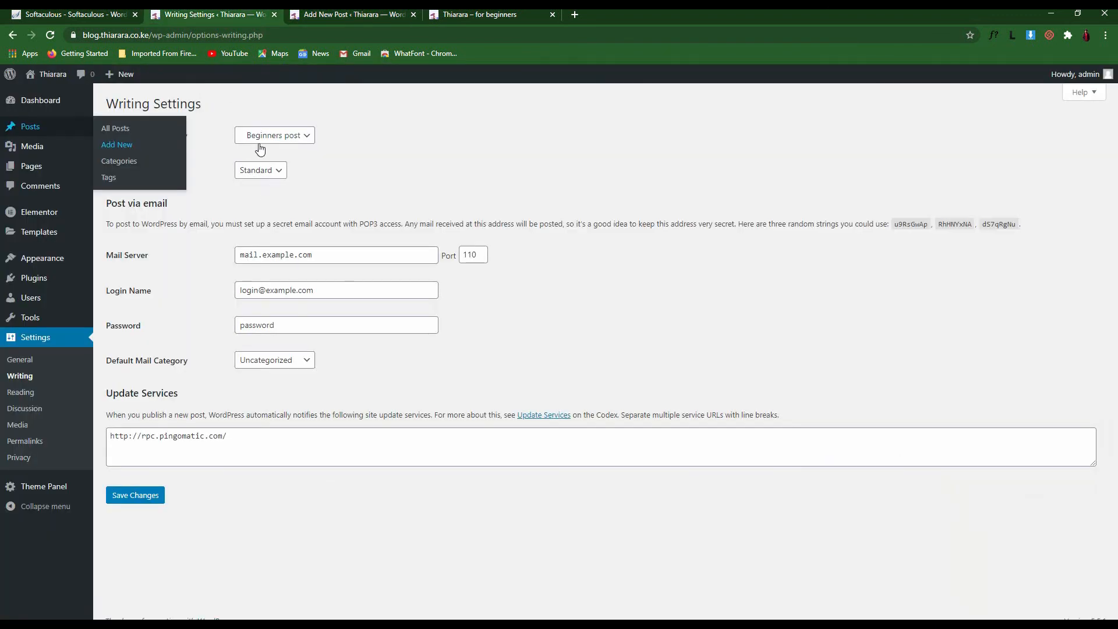
pyautogui.click(265, 170)
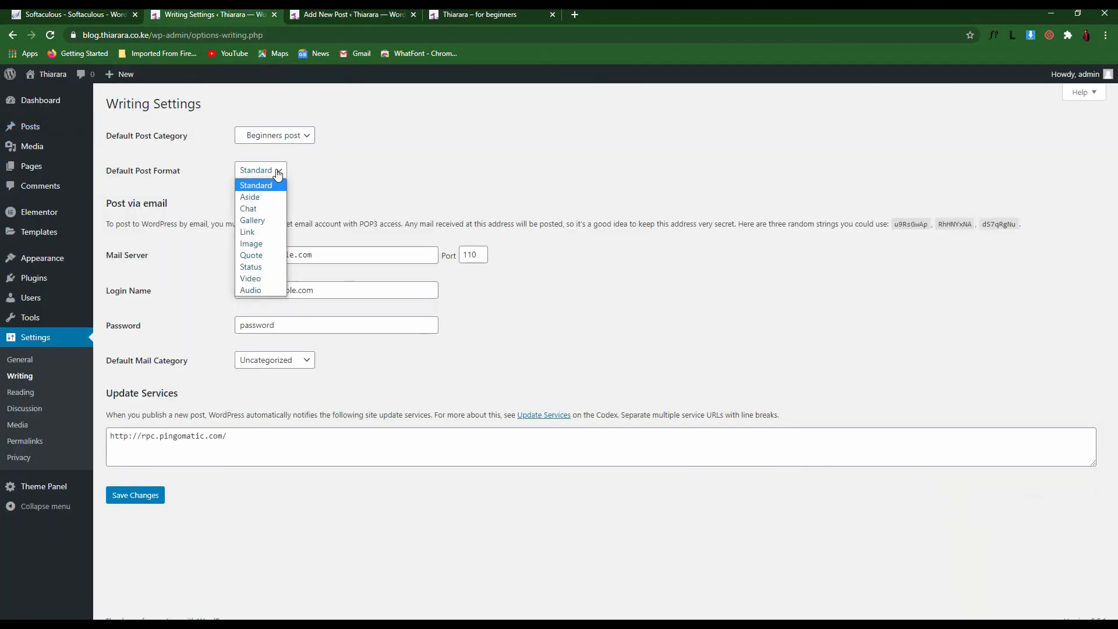
pyautogui.click(253, 220)
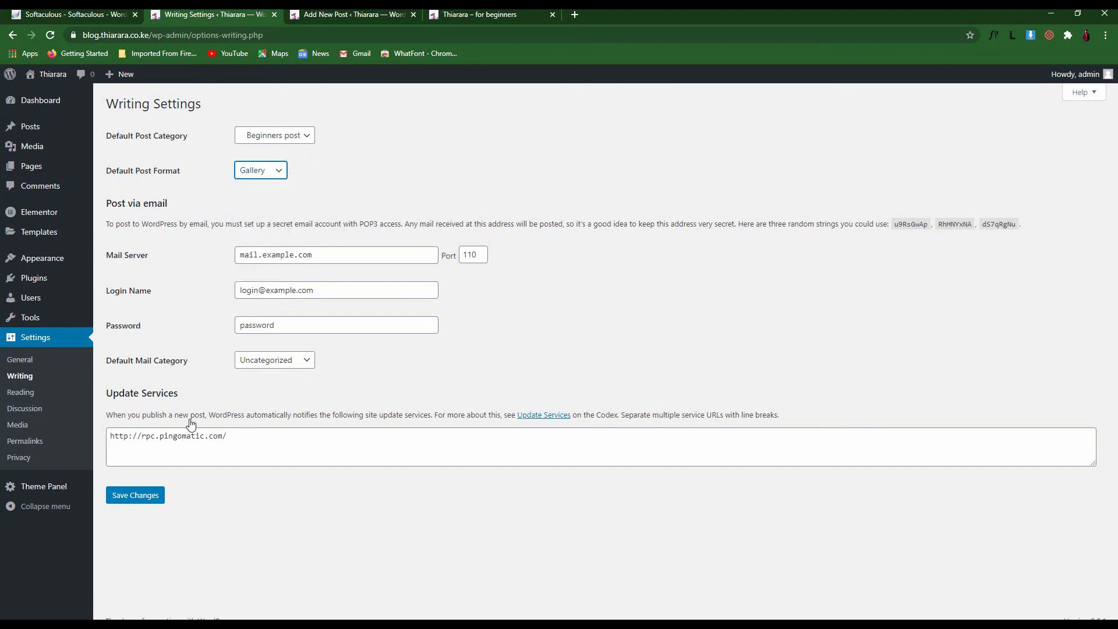
pyautogui.click(149, 499)
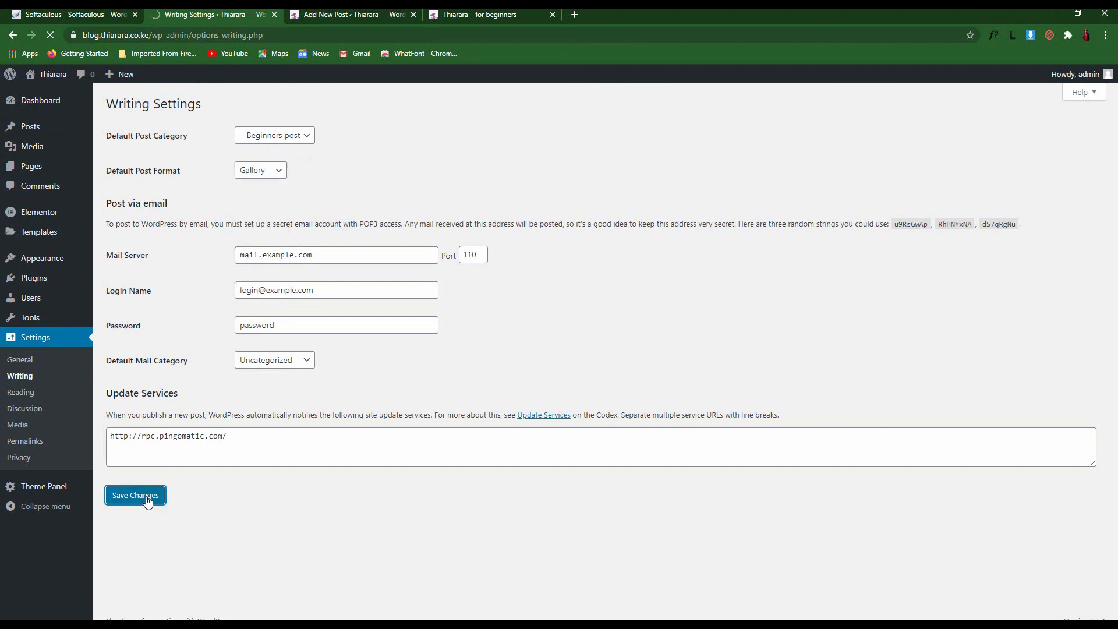
pyautogui.click(349, 14)
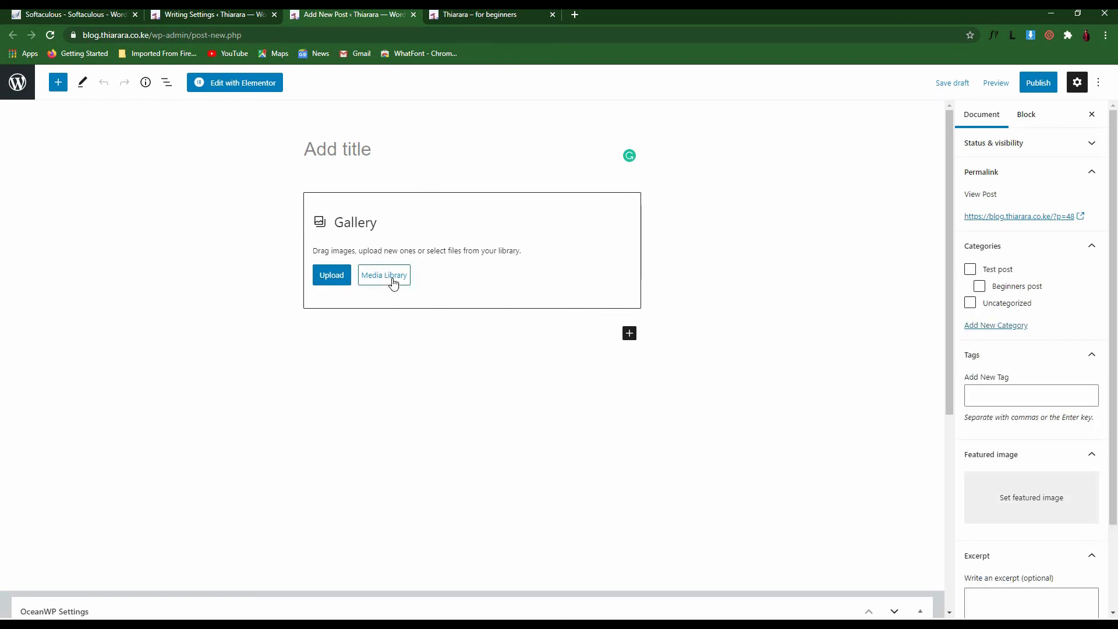
# Add a Paragraph block with test text 'dksdakl' below the Gallery, then revisit the post format options
pyautogui.click(630, 334)
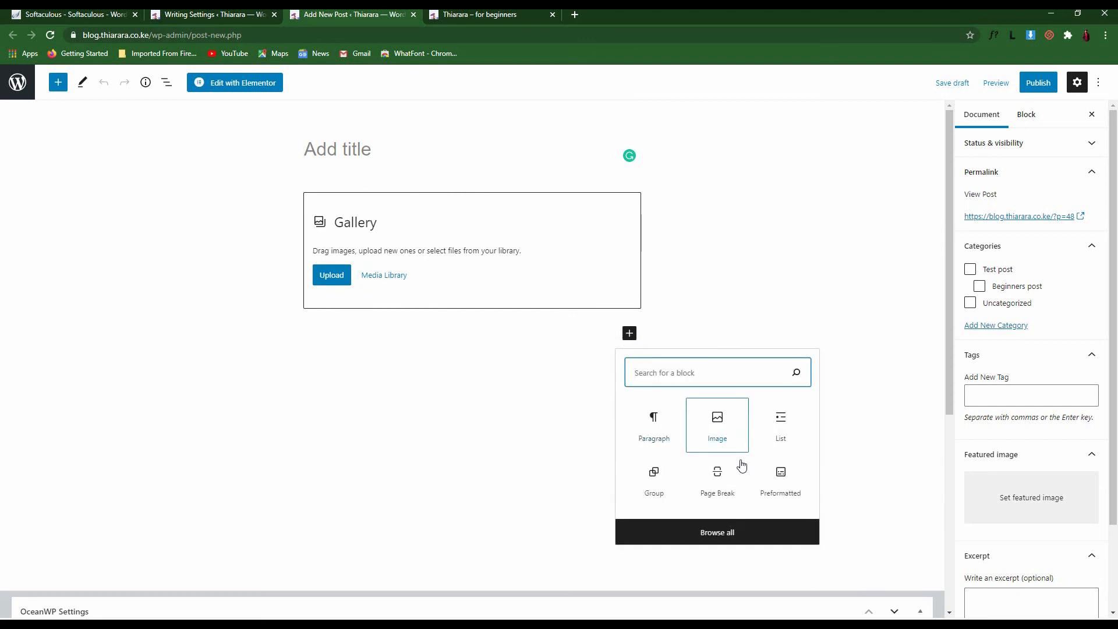
pyautogui.click(58, 82)
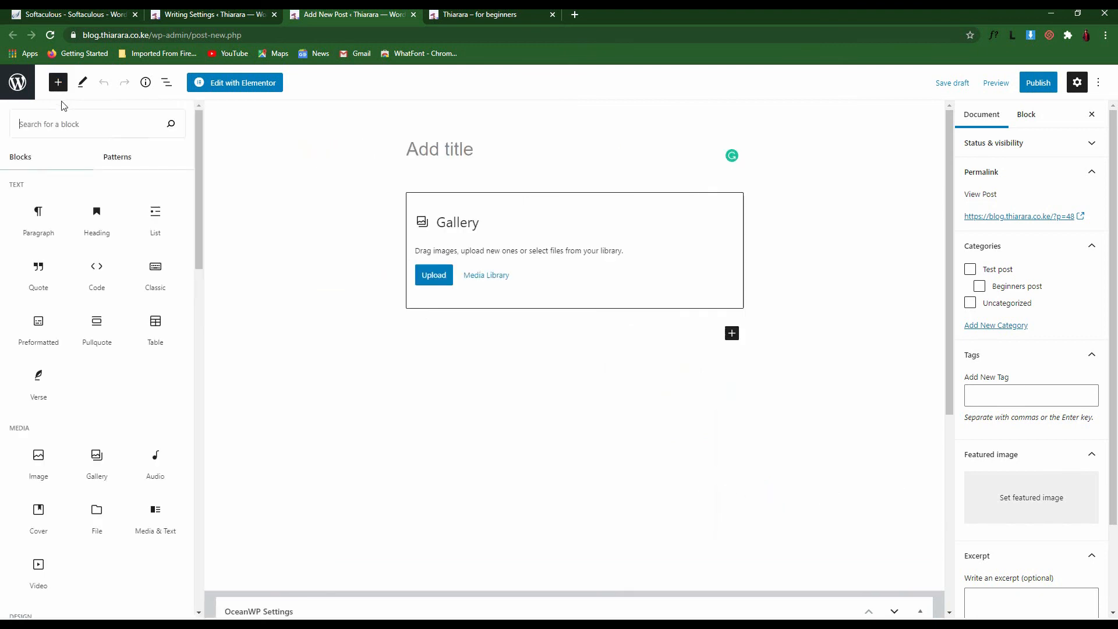
pyautogui.write('pra')
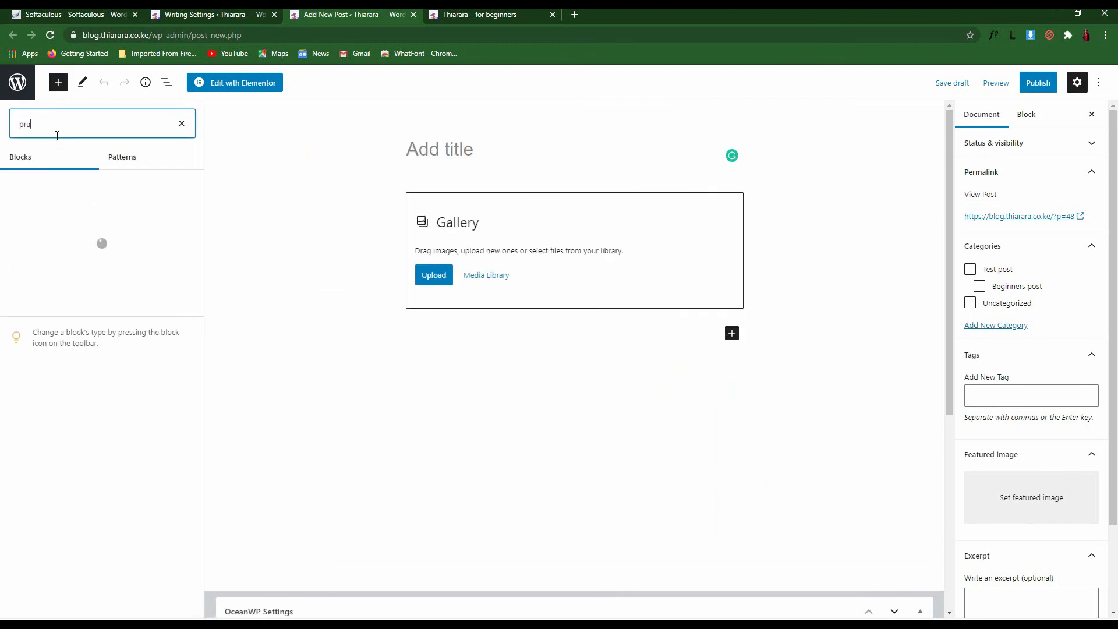
pyautogui.press('BackSpace')
pyautogui.press('BackSpace')
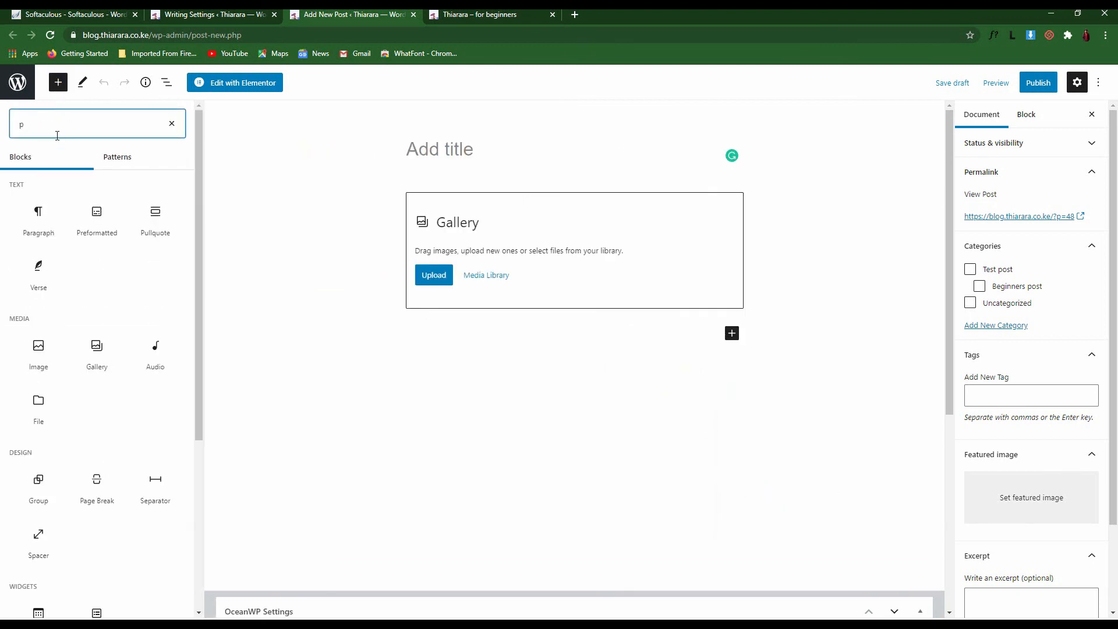
pyautogui.click(32, 218)
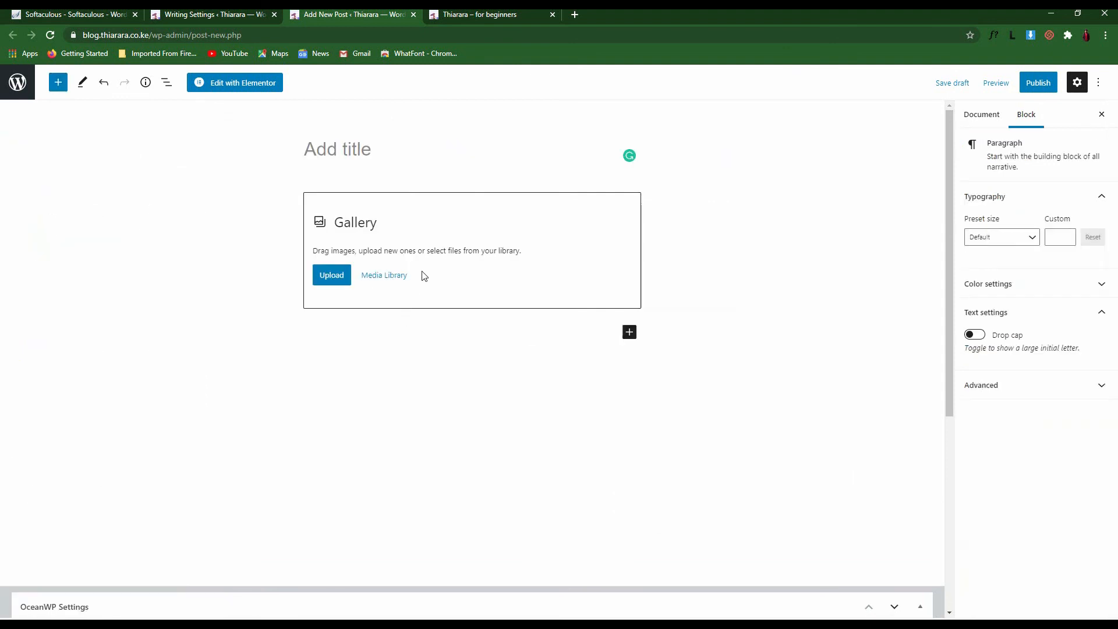
pyautogui.write('dksdakl')
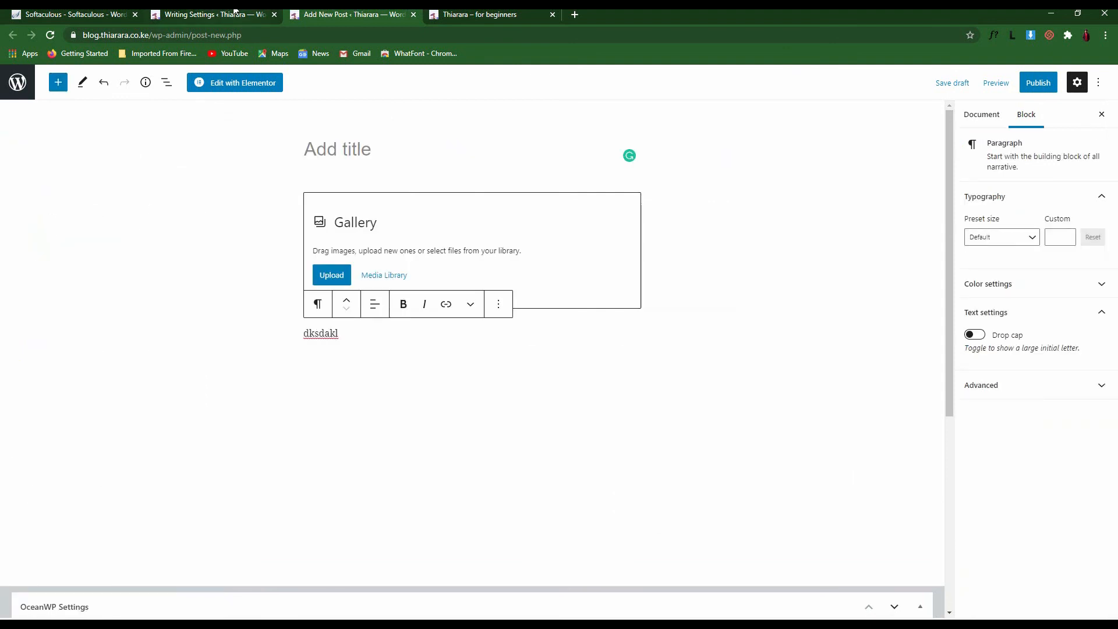
pyautogui.click(236, 12)
pyautogui.click(267, 203)
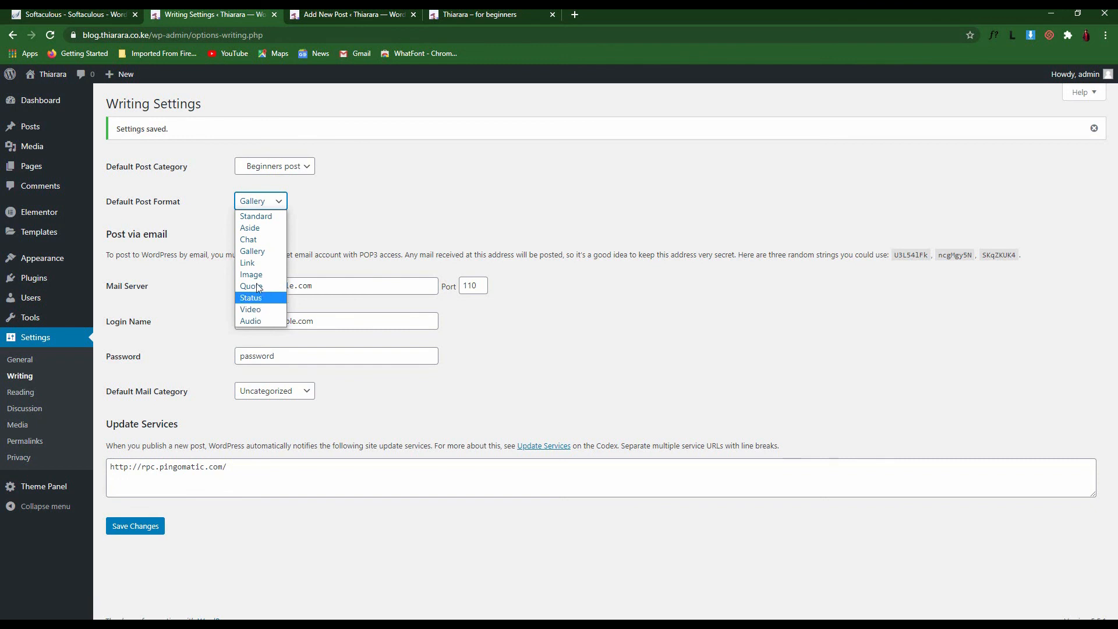
# Set the default post format back to Standard and save the writing settings
pyautogui.click(367, 13)
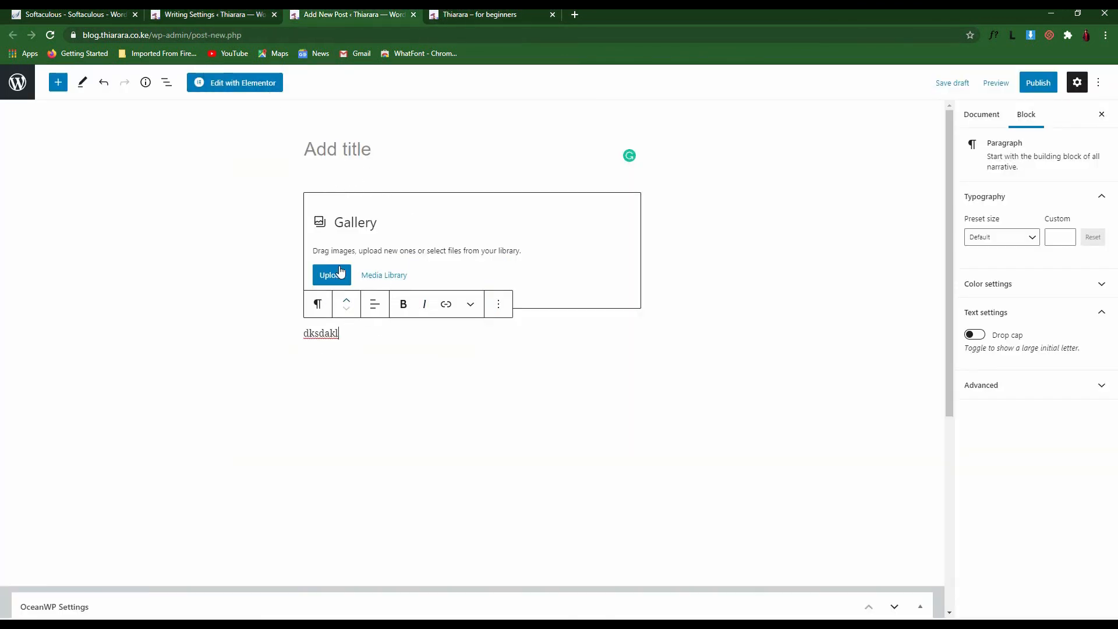
pyautogui.click(218, 15)
pyautogui.click(260, 201)
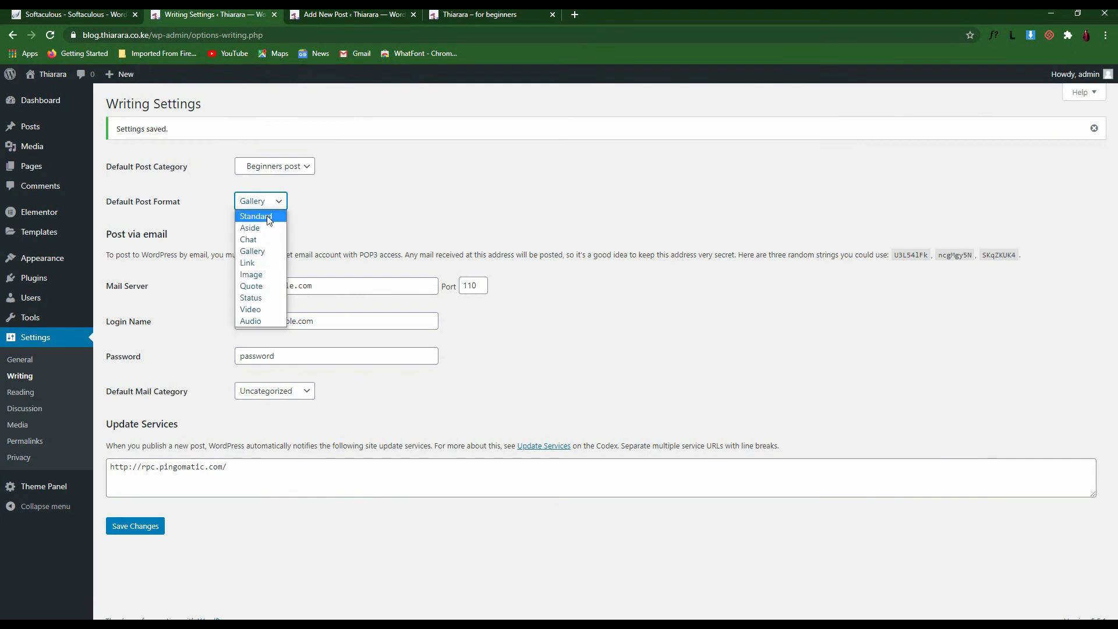
pyautogui.click(262, 221)
pyautogui.click(148, 526)
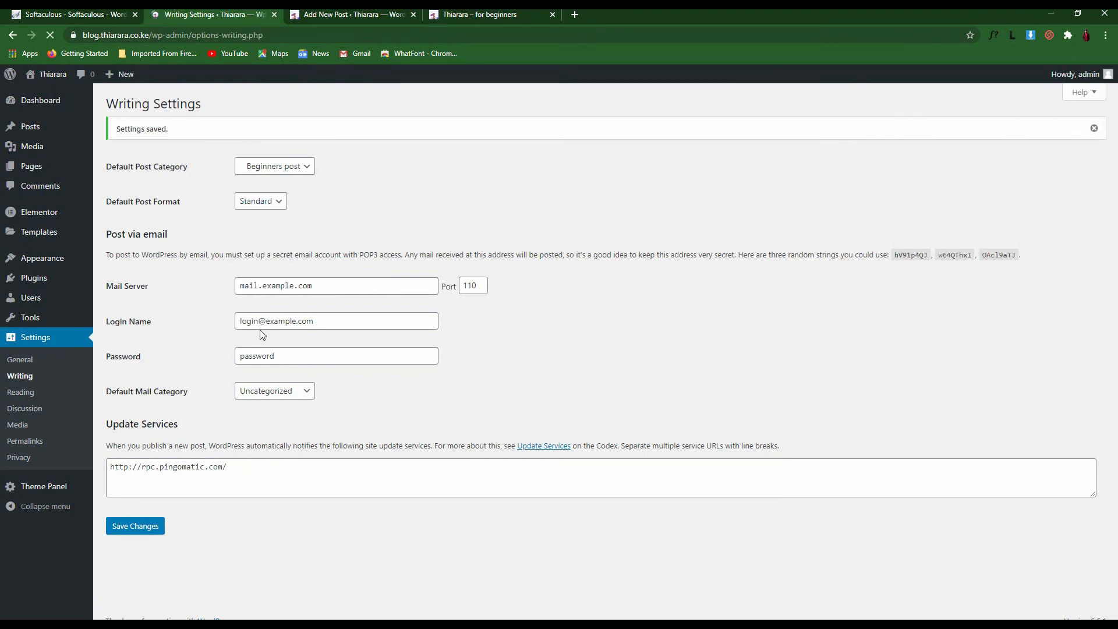
# Review the Post via email Mail Server, Login Name and Password fields without changing them
pyautogui.moveTo(231, 284); pyautogui.dragTo(375, 403)
pyautogui.click(394, 402)
pyautogui.click(338, 289)
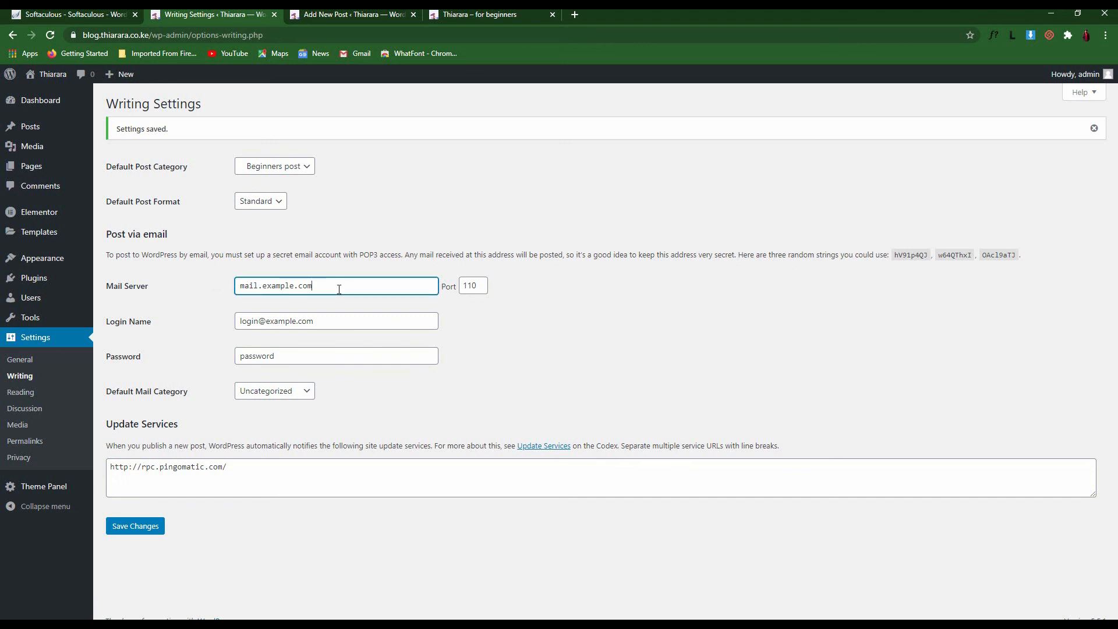
pyautogui.click(174, 291)
pyautogui.moveTo(314, 286); pyautogui.dragTo(239, 286)
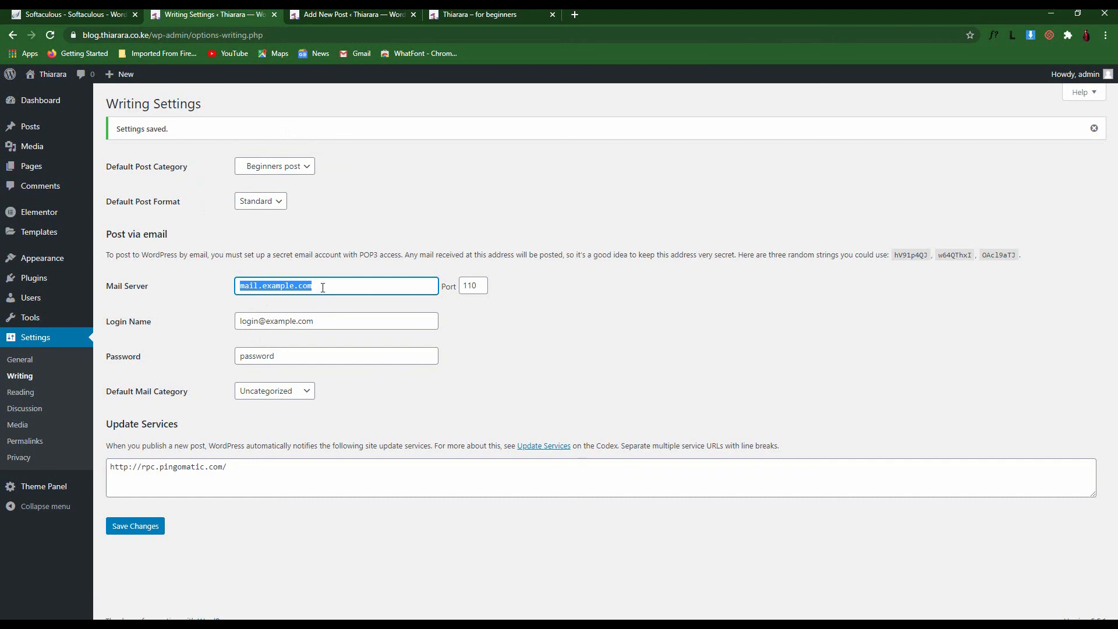
pyautogui.moveTo(385, 285); pyautogui.dragTo(235, 290)
pyautogui.click(327, 316)
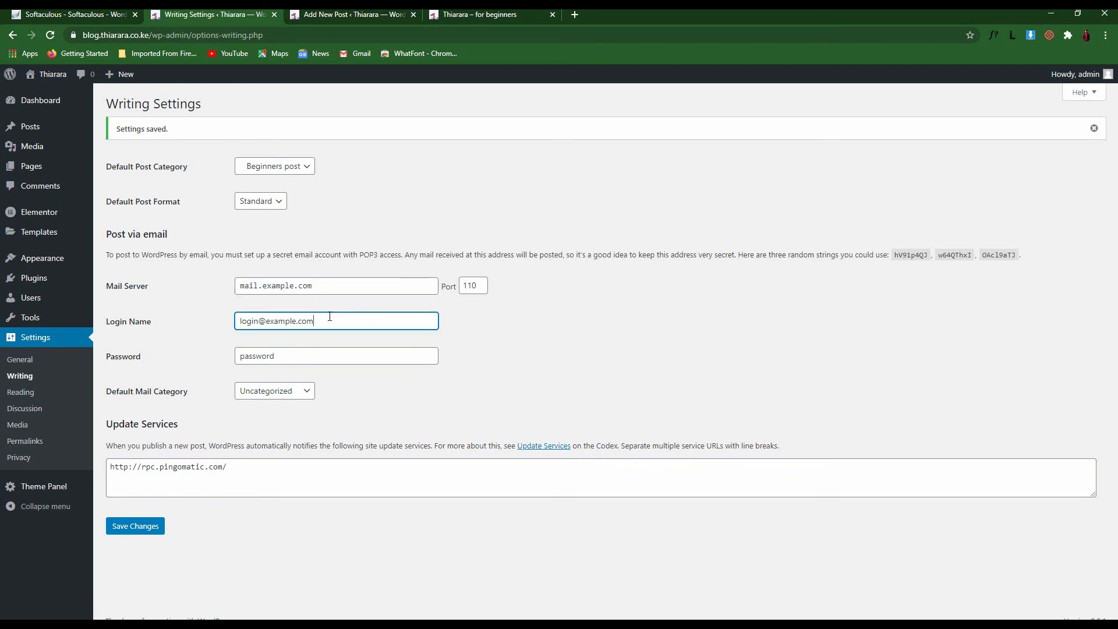
pyautogui.click(326, 289)
pyautogui.click(327, 320)
pyautogui.click(330, 288)
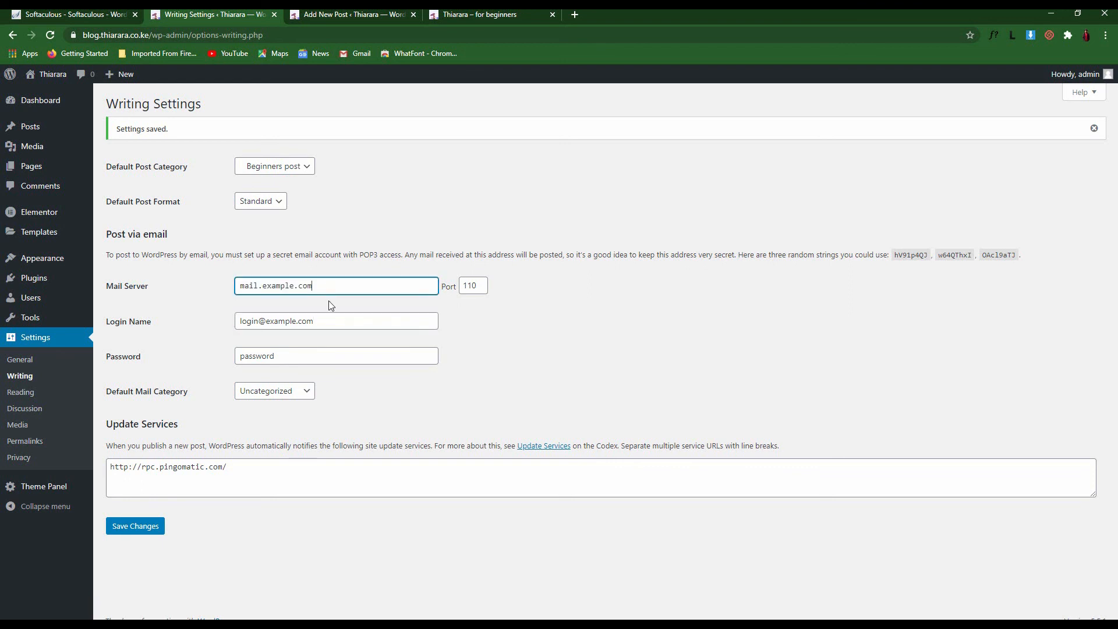
pyautogui.click(332, 323)
pyautogui.click(316, 357)
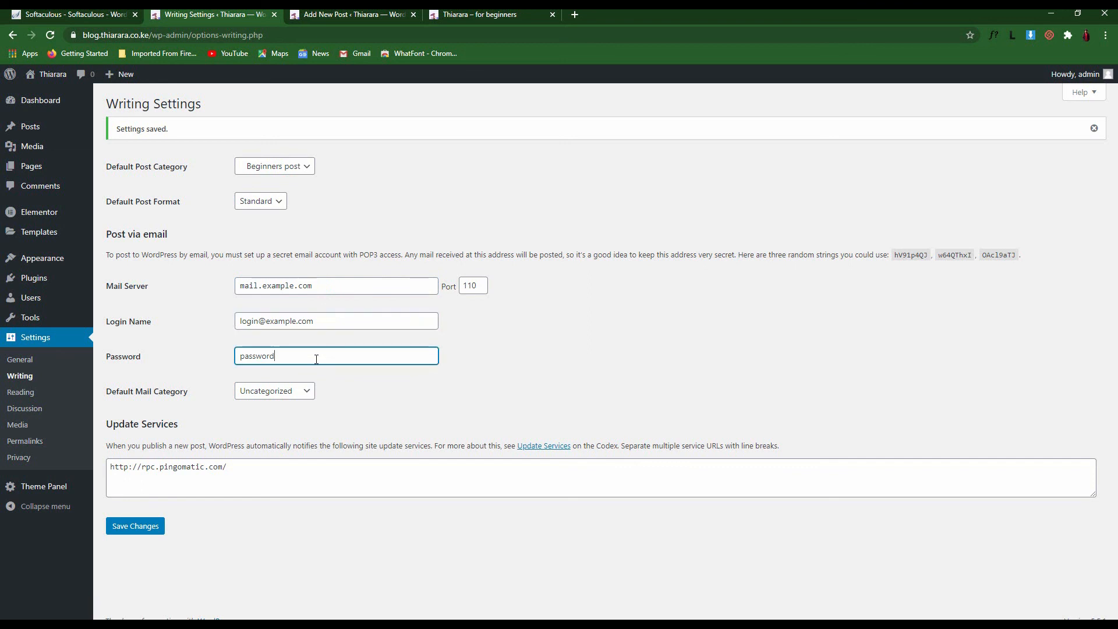
# Leave the default mail category unchanged and save the writing settings again
pyautogui.click(283, 391)
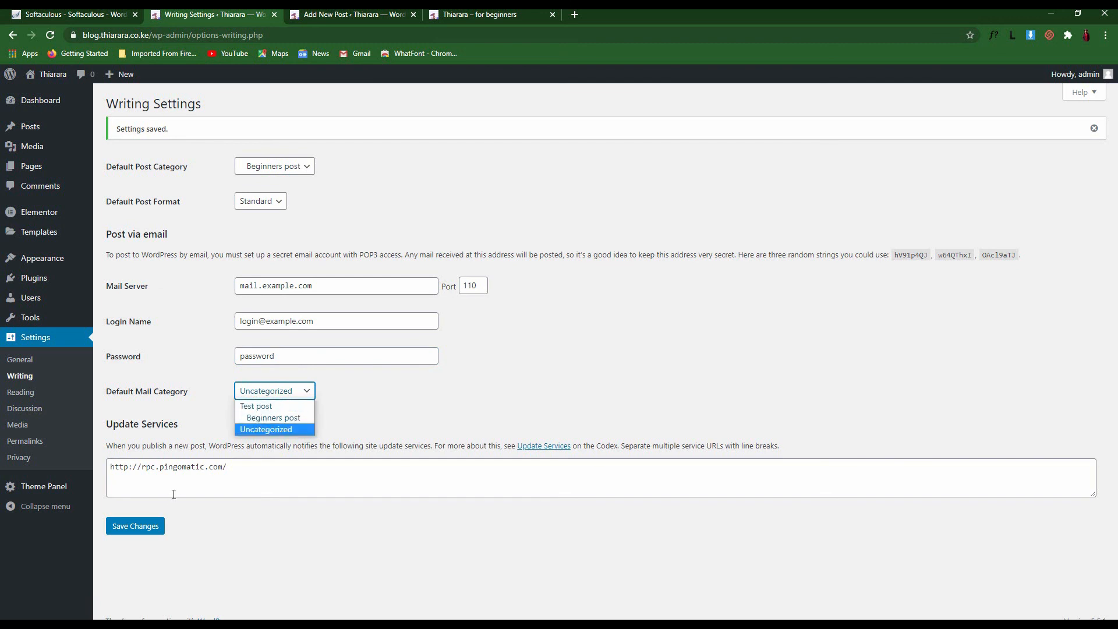
pyautogui.click(149, 536)
pyautogui.click(150, 531)
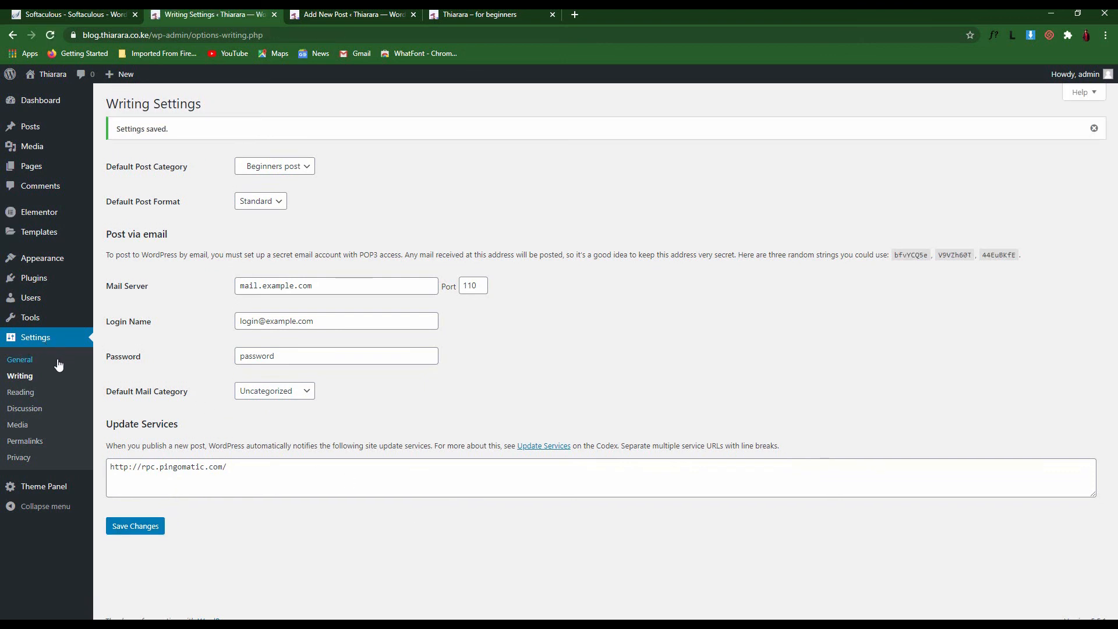
pyautogui.click(16, 398)
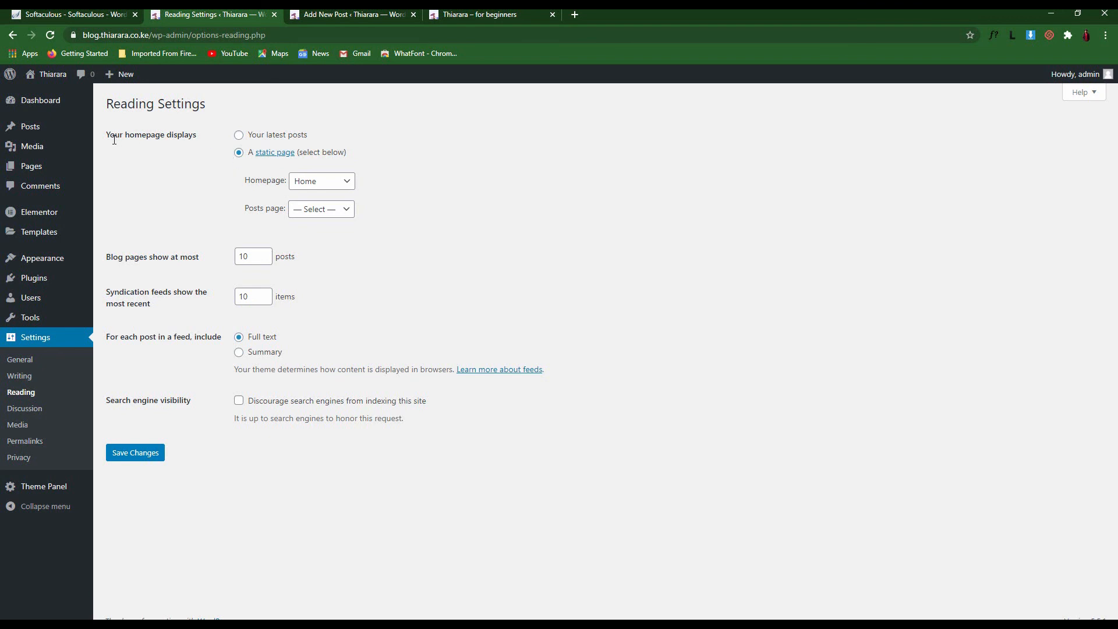
# Choose 'Your latest posts' for the homepage display and save the reading settings
pyautogui.moveTo(109, 135); pyautogui.dragTo(196, 137)
pyautogui.click(223, 147)
pyautogui.click(238, 136)
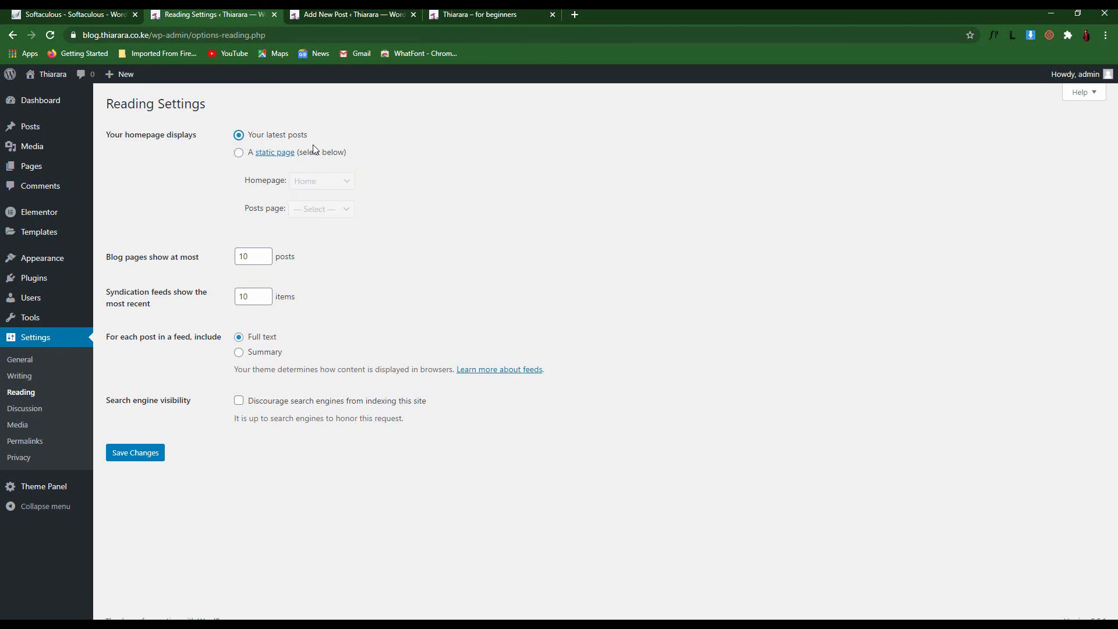
pyautogui.click(152, 460)
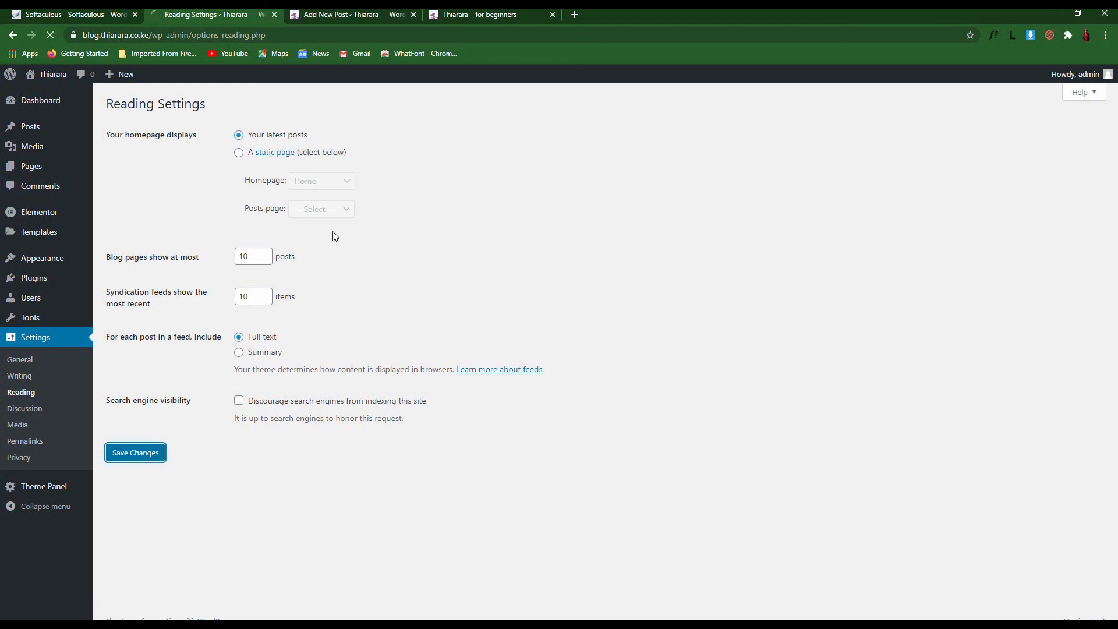
# Reload the live site's front page and scroll through its latest posts listing
pyautogui.click(463, 14)
pyautogui.click(50, 35)
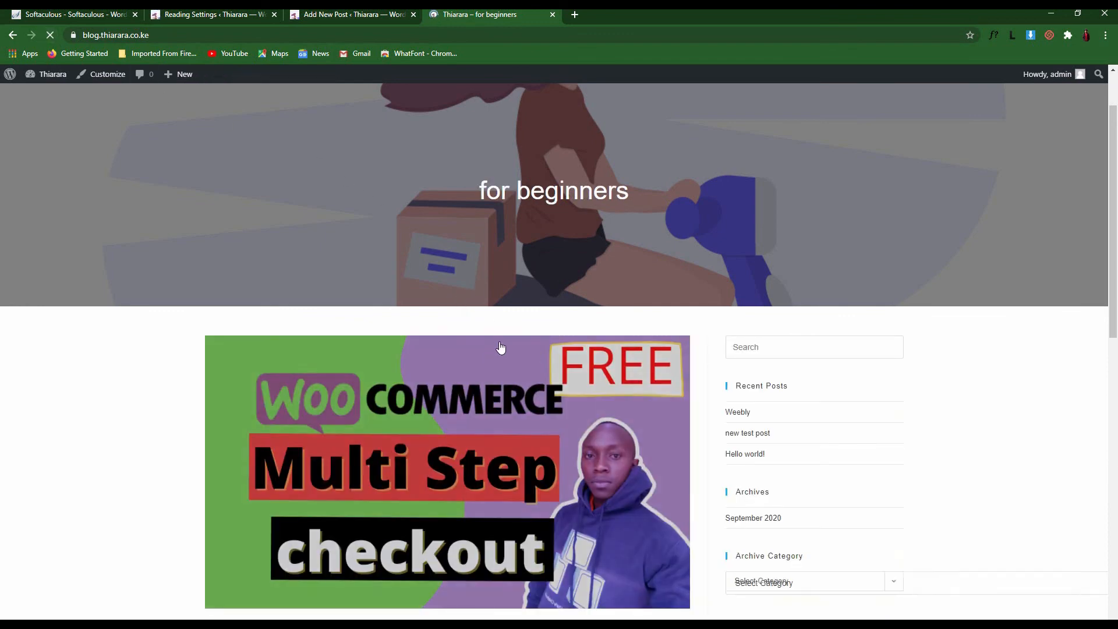
pyautogui.scroll(-3, 524, 355)
pyautogui.scroll(-9, 570, 364)
pyautogui.scroll(10, 619, 375)
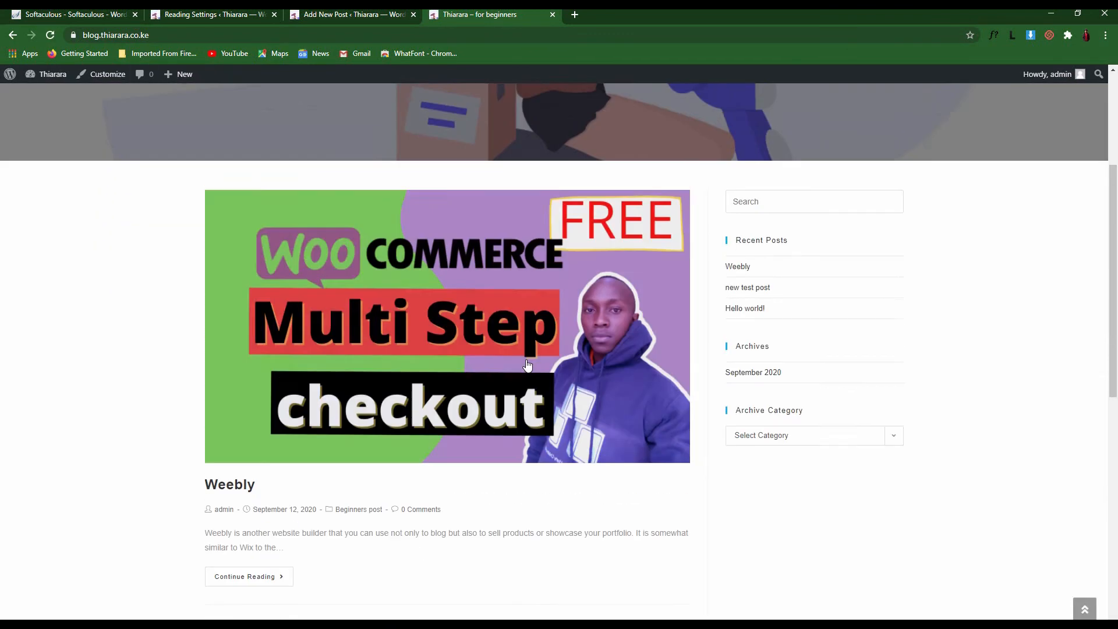
pyautogui.scroll(-2, 624, 367)
pyautogui.scroll(-4, 623, 367)
pyautogui.scroll(9, 583, 344)
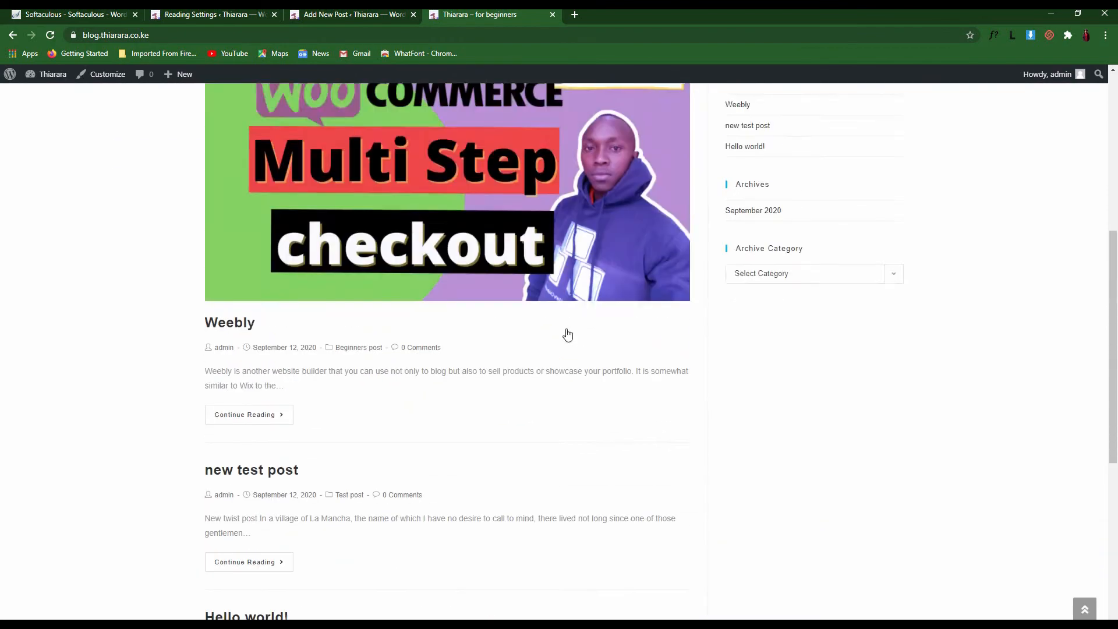
pyautogui.scroll(-13, 654, 320)
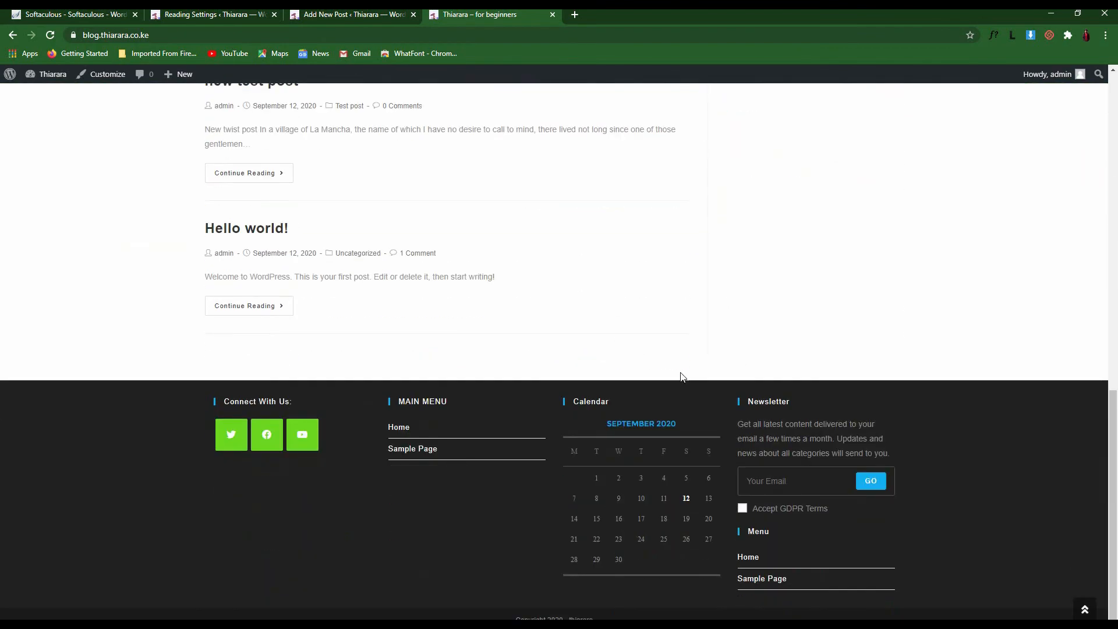
pyautogui.scroll(11, 619, 291)
pyautogui.scroll(2, 657, 285)
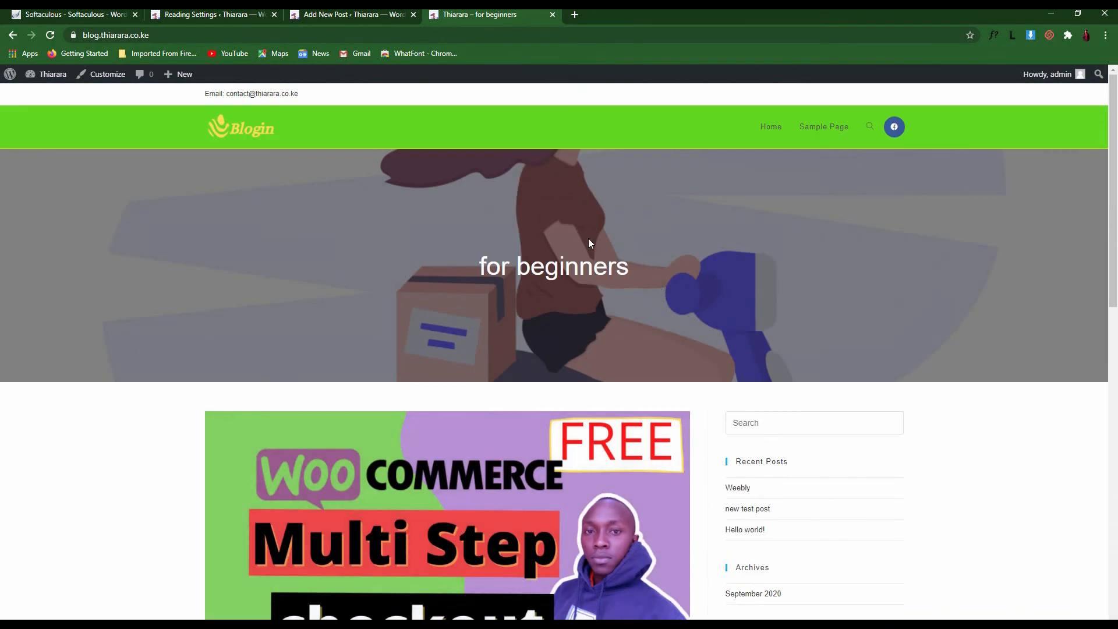
pyautogui.click(353, 15)
# In Reading settings, select 'A static page' with Home as the homepage
pyautogui.click(213, 14)
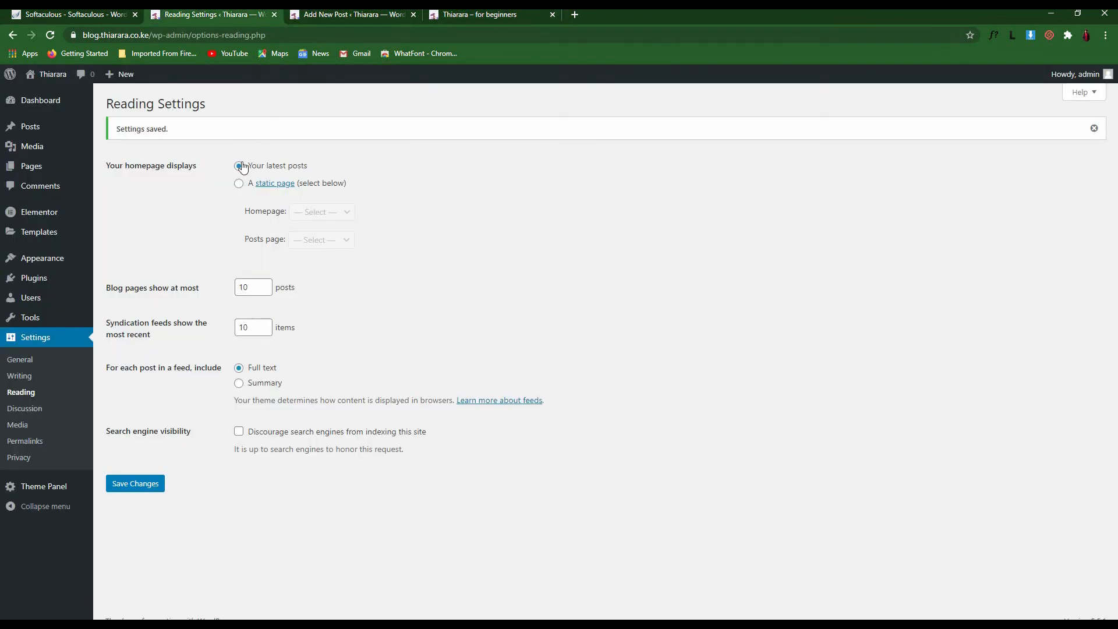
pyautogui.click(240, 184)
pyautogui.click(314, 214)
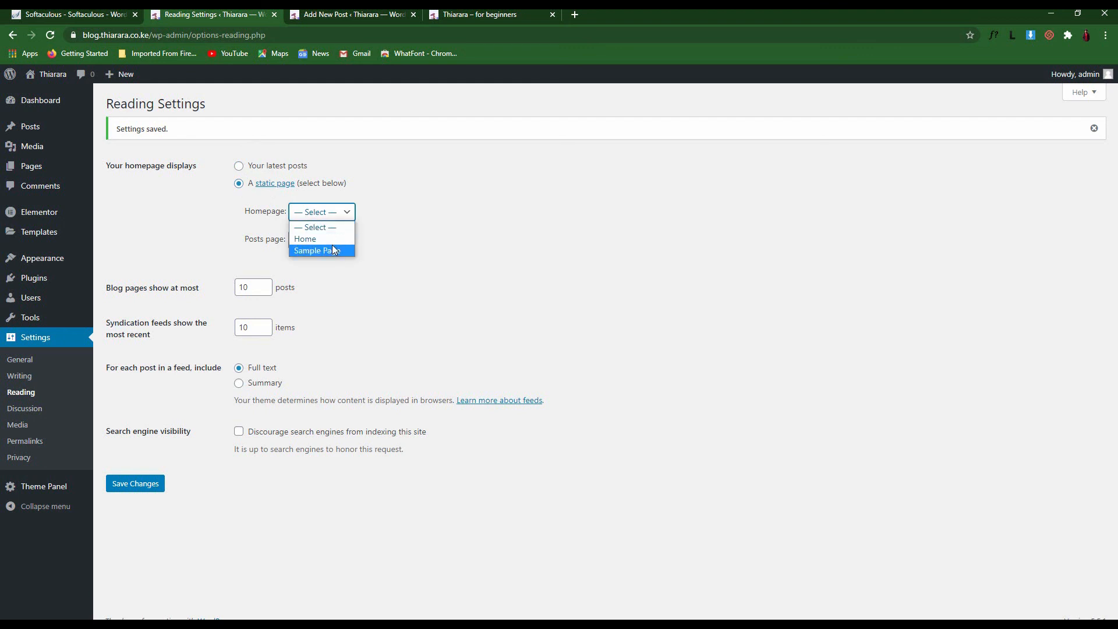
pyautogui.click(314, 239)
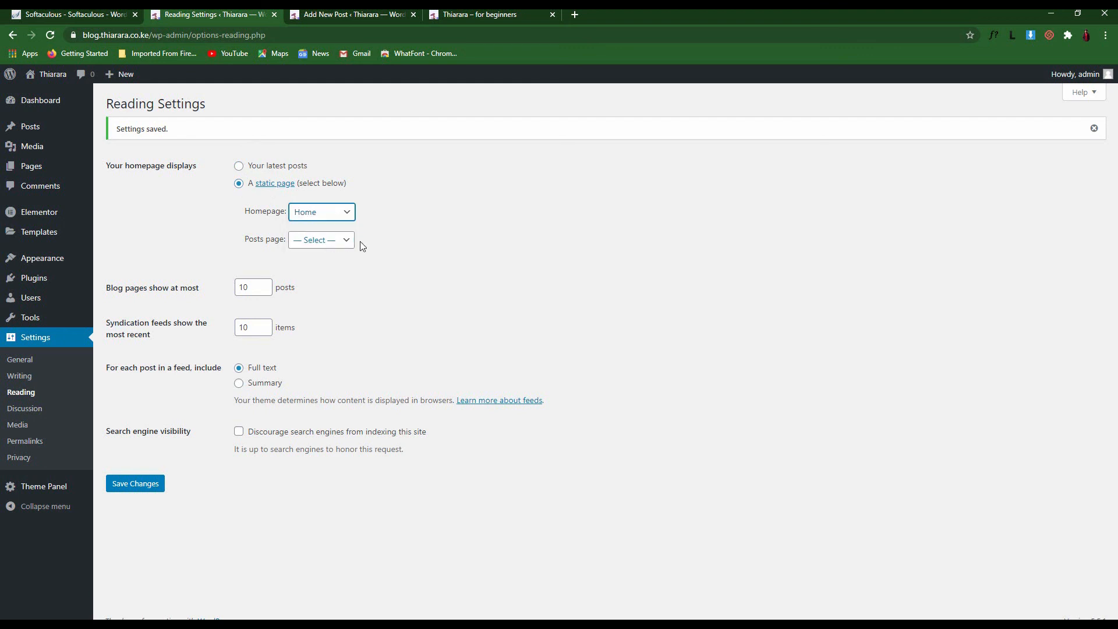
pyautogui.click(317, 219)
pyautogui.click(323, 239)
# Check the Home page's web address on the live site, then save the static homepage setting
pyautogui.click(469, 14)
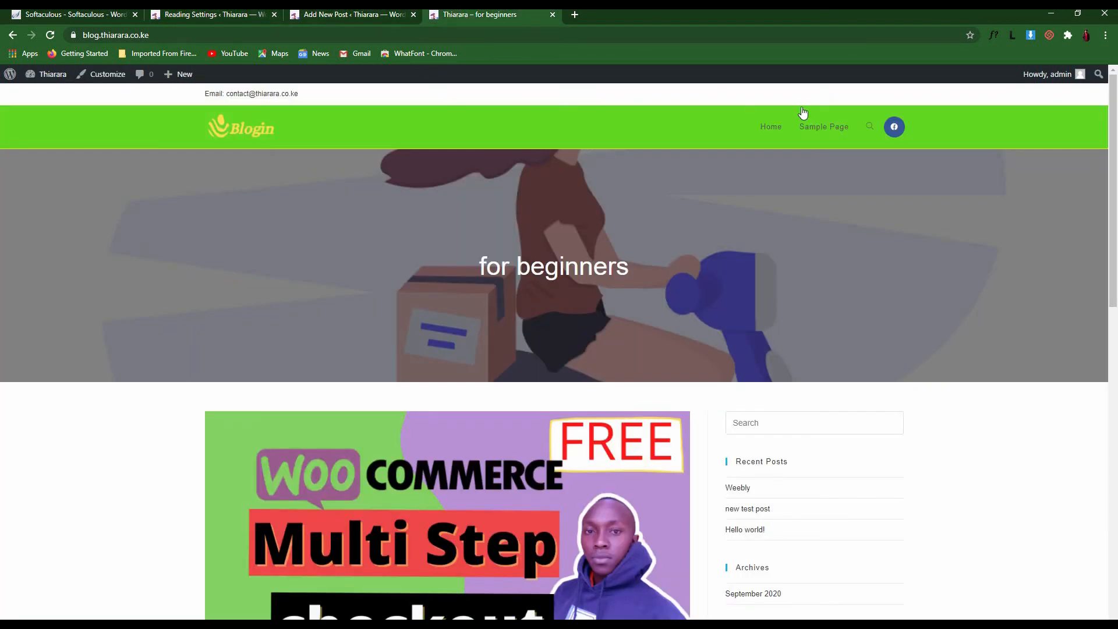
pyautogui.click(769, 131)
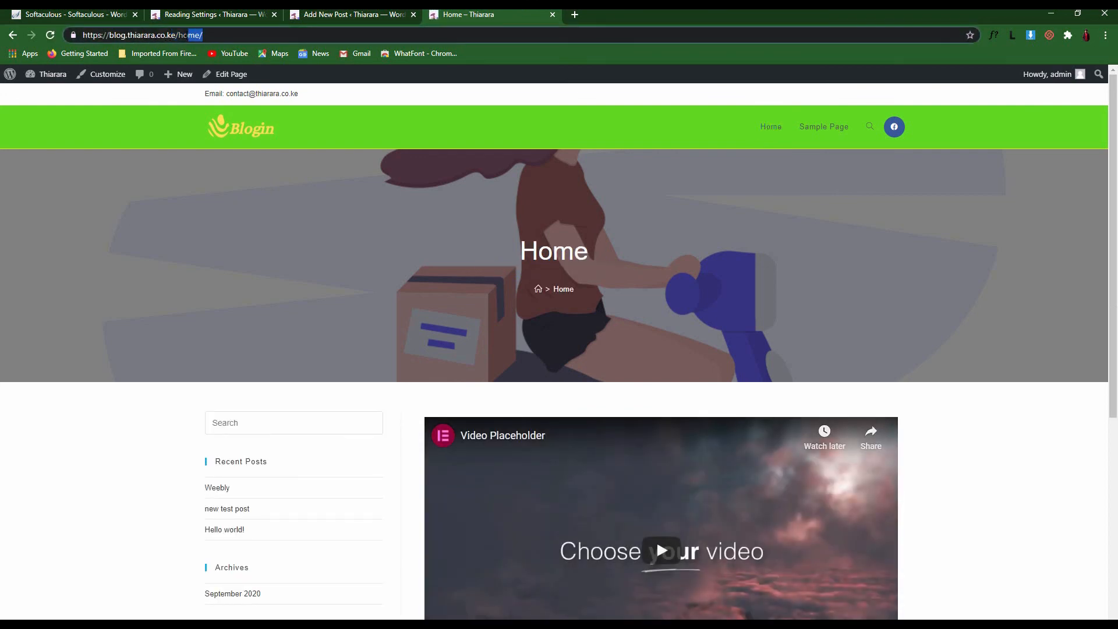
pyautogui.click(210, 33)
pyautogui.click(231, 14)
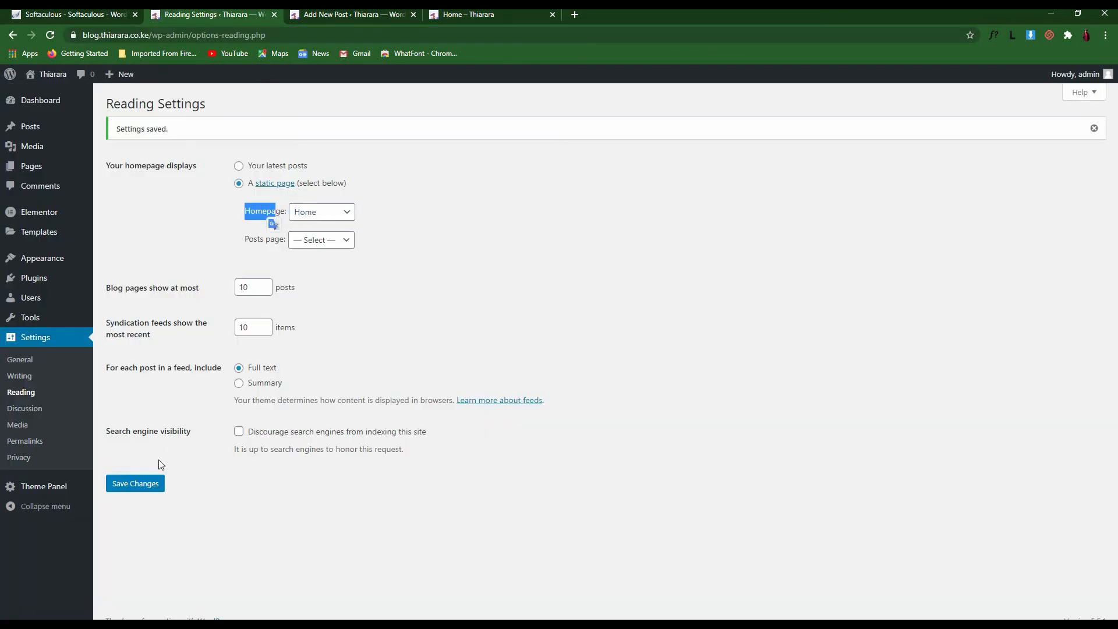
pyautogui.click(152, 488)
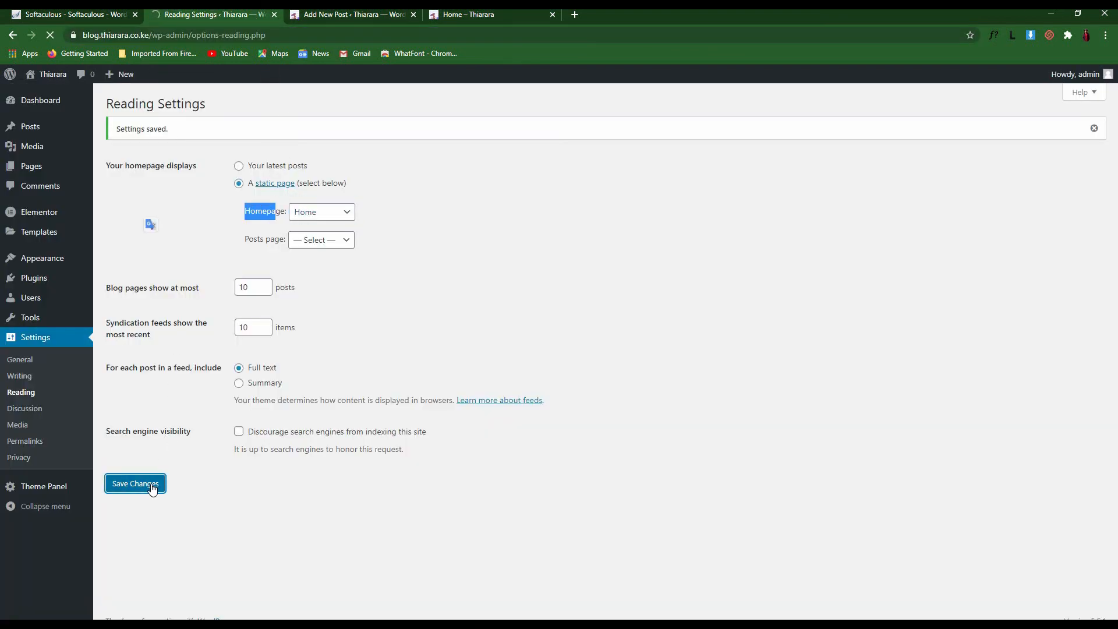
# Load the bare site address without home/ to confirm it now opens Home
pyautogui.click(466, 13)
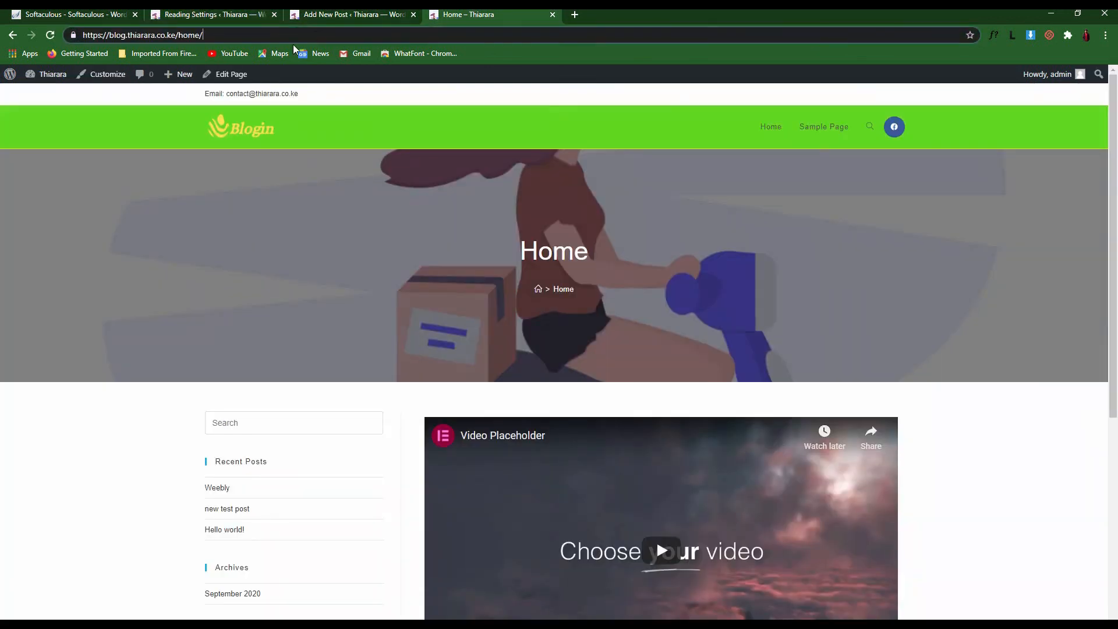
pyautogui.moveTo(220, 33); pyautogui.dragTo(178, 35)
pyautogui.click(50, 35)
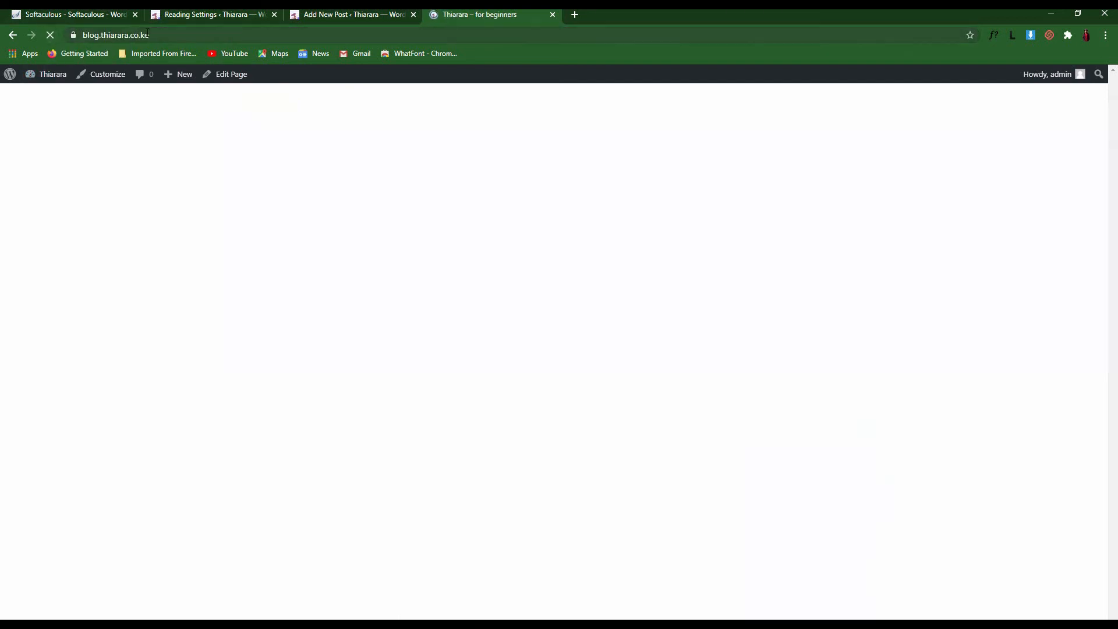
pyautogui.moveTo(154, 35); pyautogui.dragTo(83, 34)
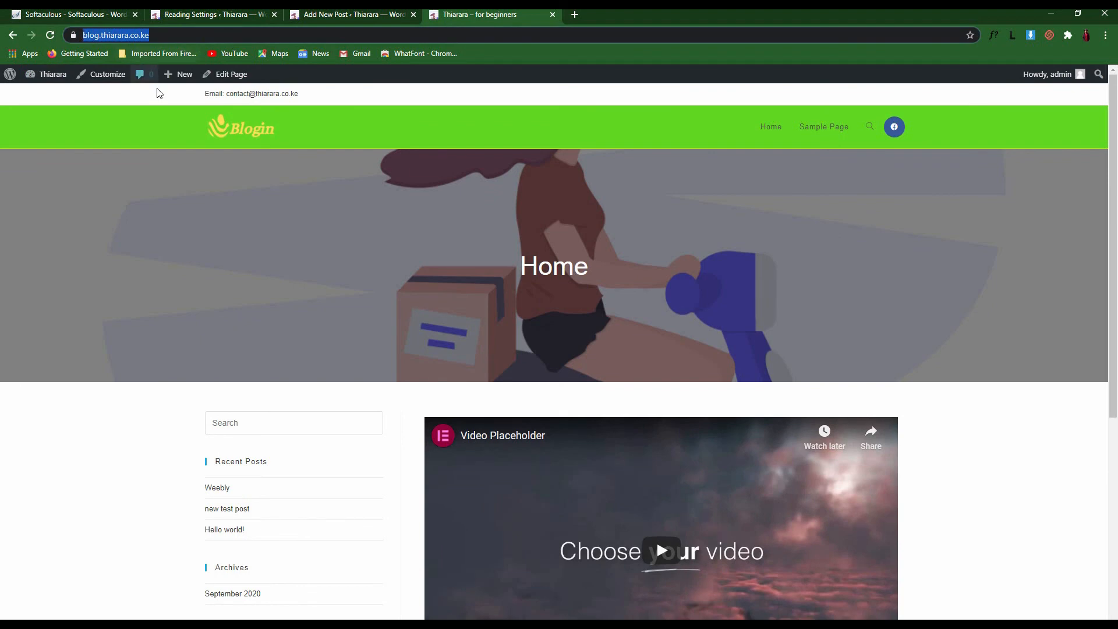
pyautogui.click(420, 146)
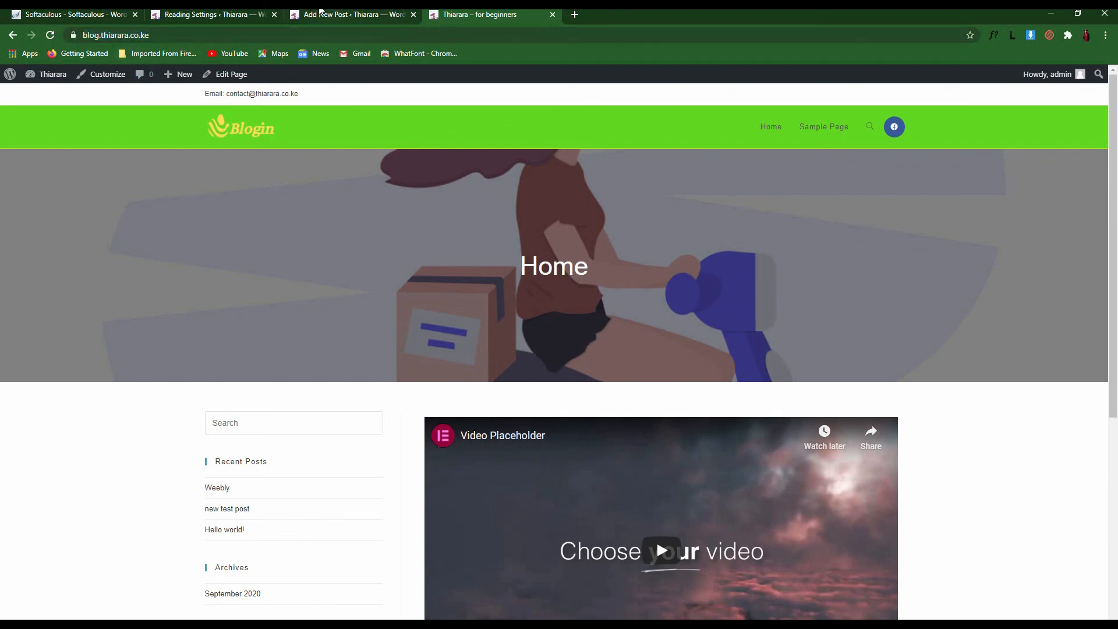
# Review the 'Blog pages show at most' setting of 10 posts in Reading settings
pyautogui.click(215, 12)
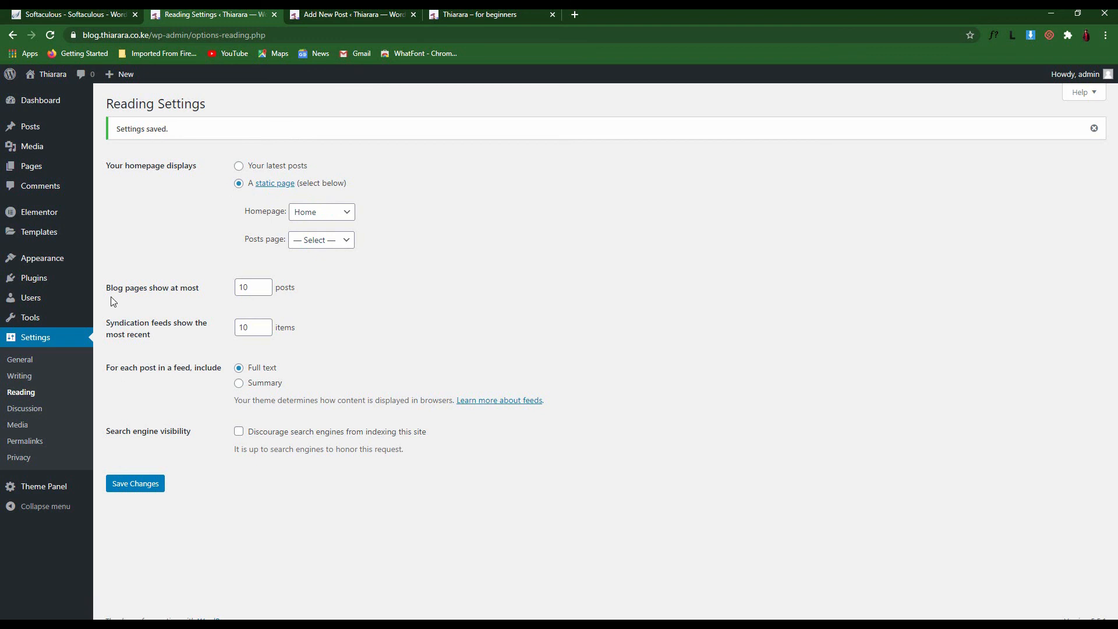
pyautogui.moveTo(107, 288); pyautogui.dragTo(145, 300)
pyautogui.click(185, 300)
pyautogui.moveTo(252, 288); pyautogui.dragTo(214, 290)
pyautogui.click(207, 306)
# Browse the live Home page and the Sample Page, then return to Reading settings
pyautogui.click(329, 17)
pyautogui.click(473, 14)
pyautogui.scroll(-5, 494, 249)
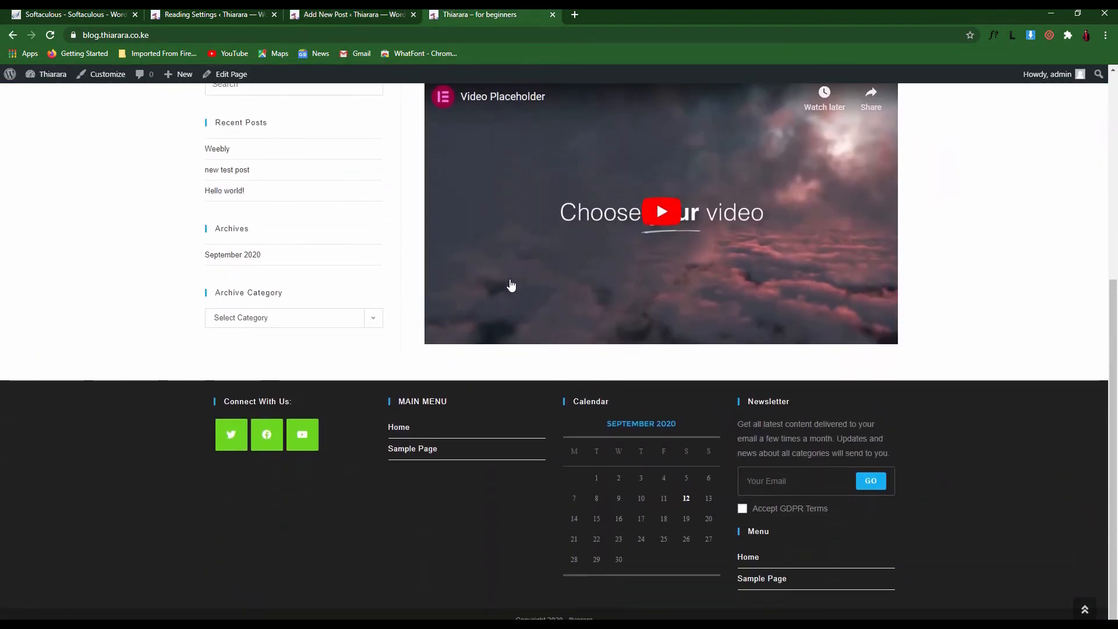
pyautogui.scroll(5, 511, 286)
pyautogui.click(833, 125)
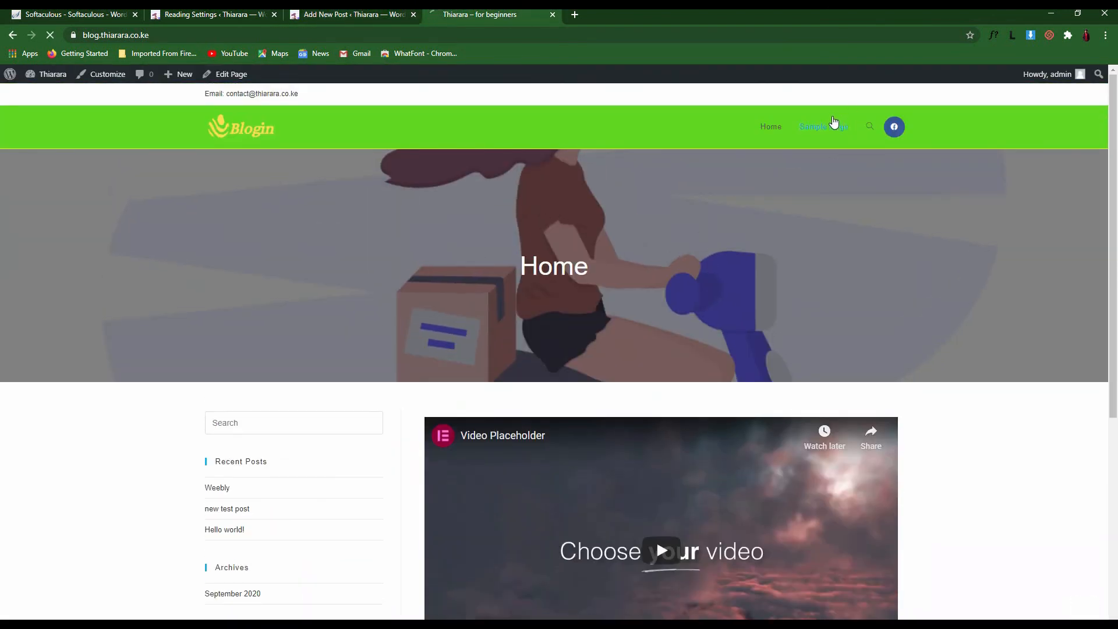
pyautogui.scroll(-2, 471, 418)
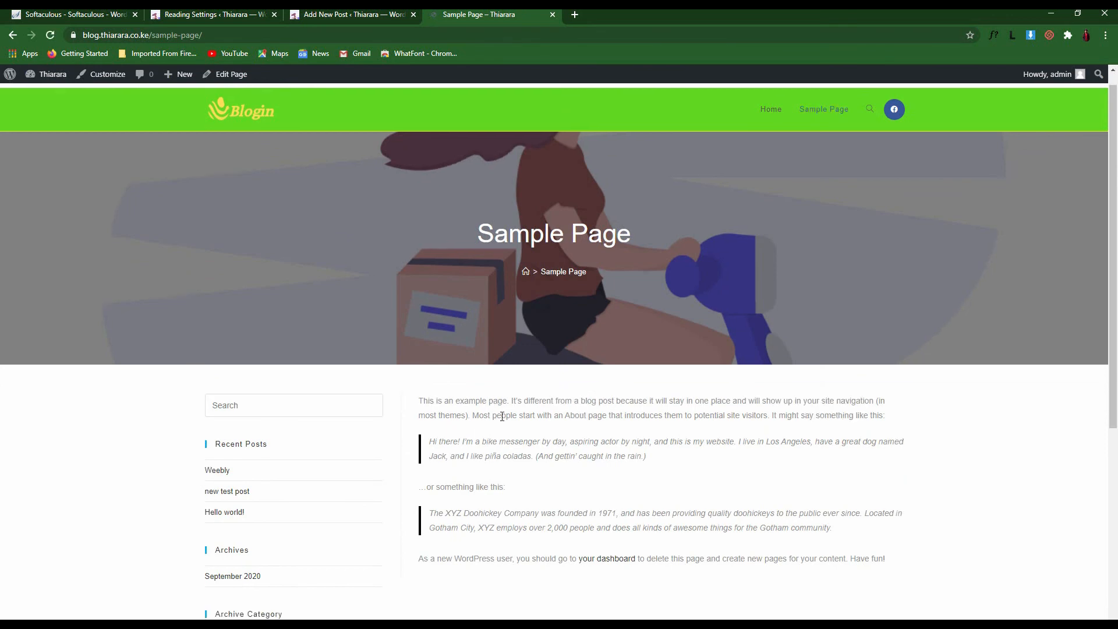
pyautogui.scroll(2, 349, 329)
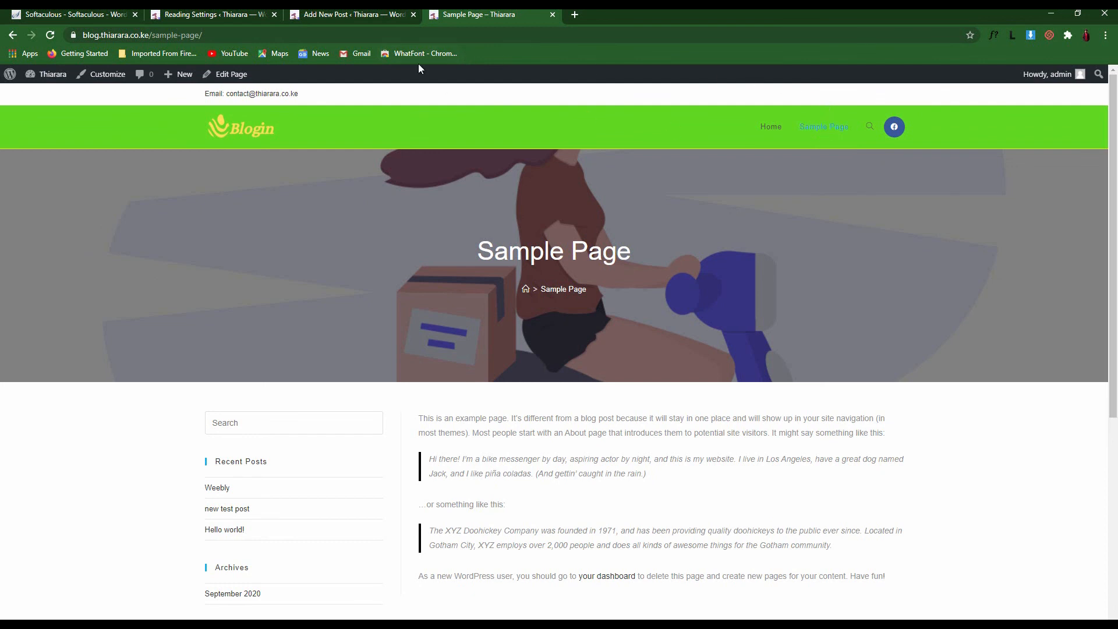
pyautogui.click(345, 15)
pyautogui.click(205, 13)
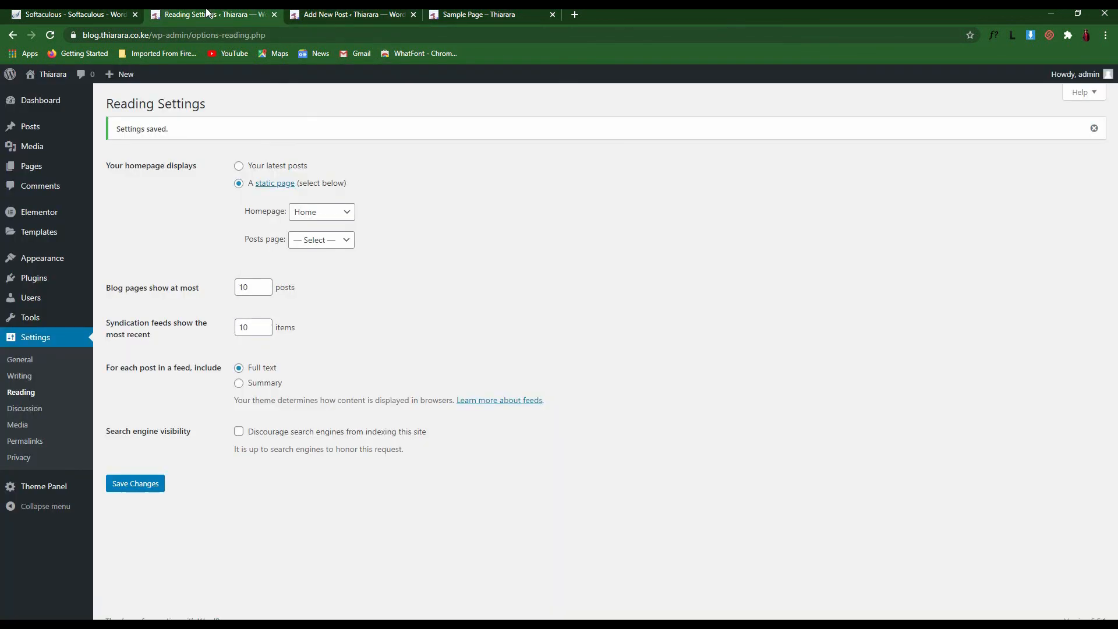
# Set Sample Page as the posts page and save the reading settings
pyautogui.click(303, 241)
pyautogui.click(307, 280)
pyautogui.click(160, 490)
# Reload the live Sample Page, which now lists the new test post and Hello world! excerpts
pyautogui.click(421, 13)
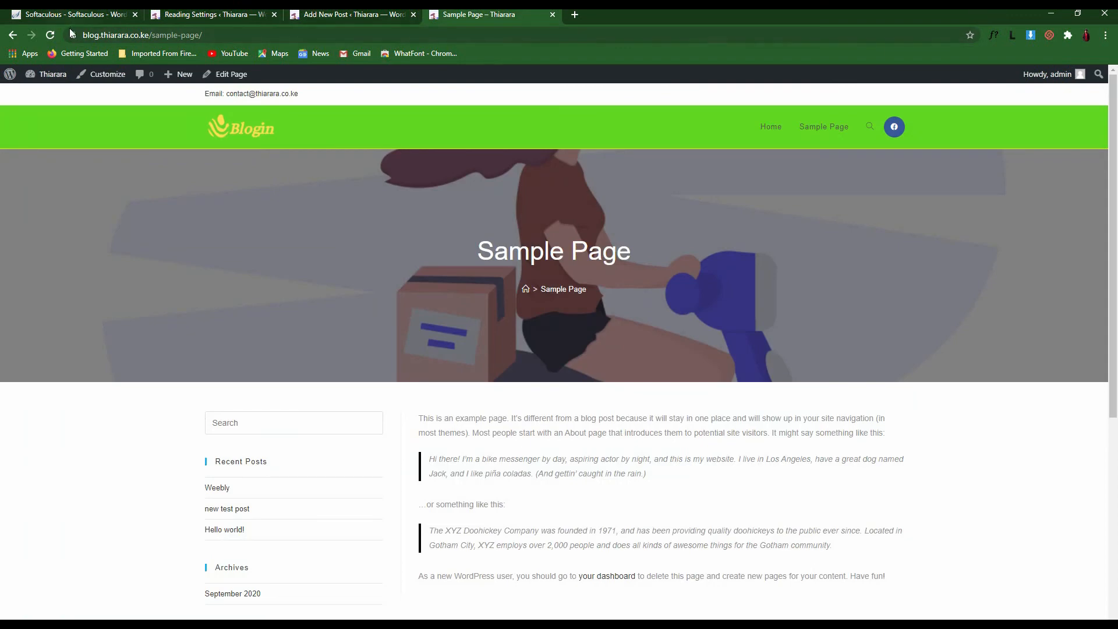
pyautogui.click(49, 36)
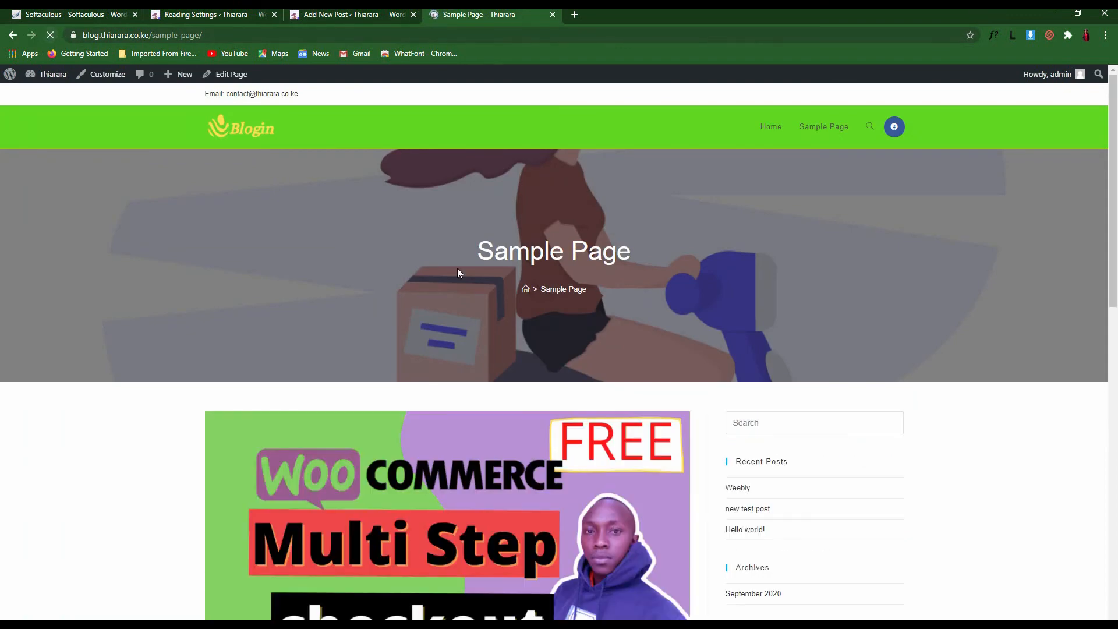
pyautogui.scroll(-8, 476, 335)
pyautogui.scroll(-3, 476, 335)
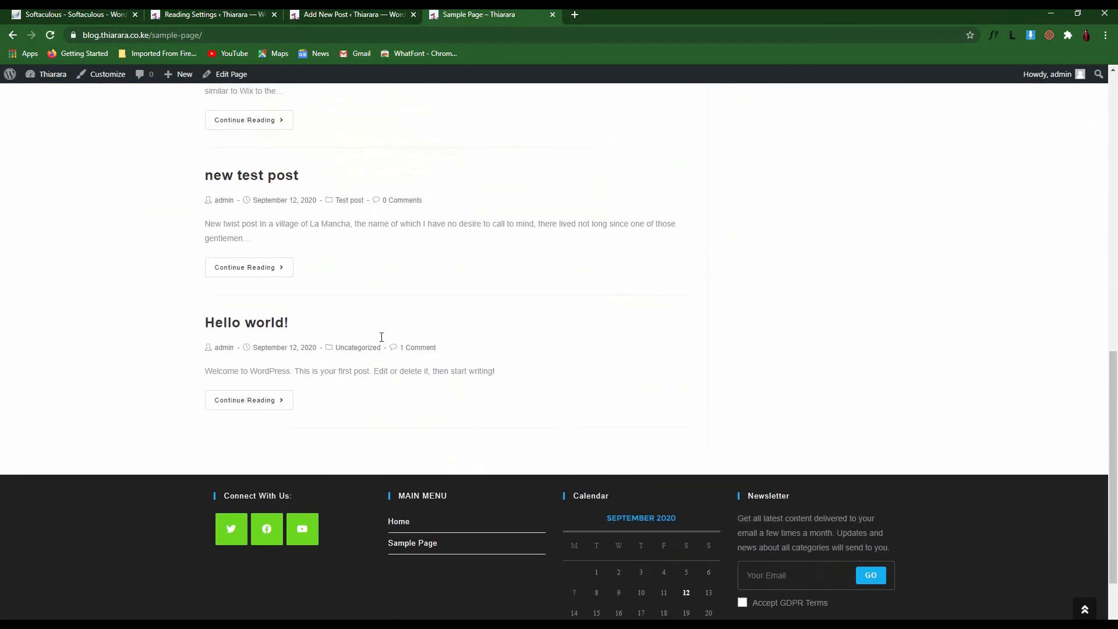
pyautogui.scroll(2, 380, 335)
pyautogui.moveTo(247, 333); pyautogui.dragTo(198, 323)
pyautogui.click(314, 343)
pyautogui.moveTo(493, 469); pyautogui.dragTo(212, 453)
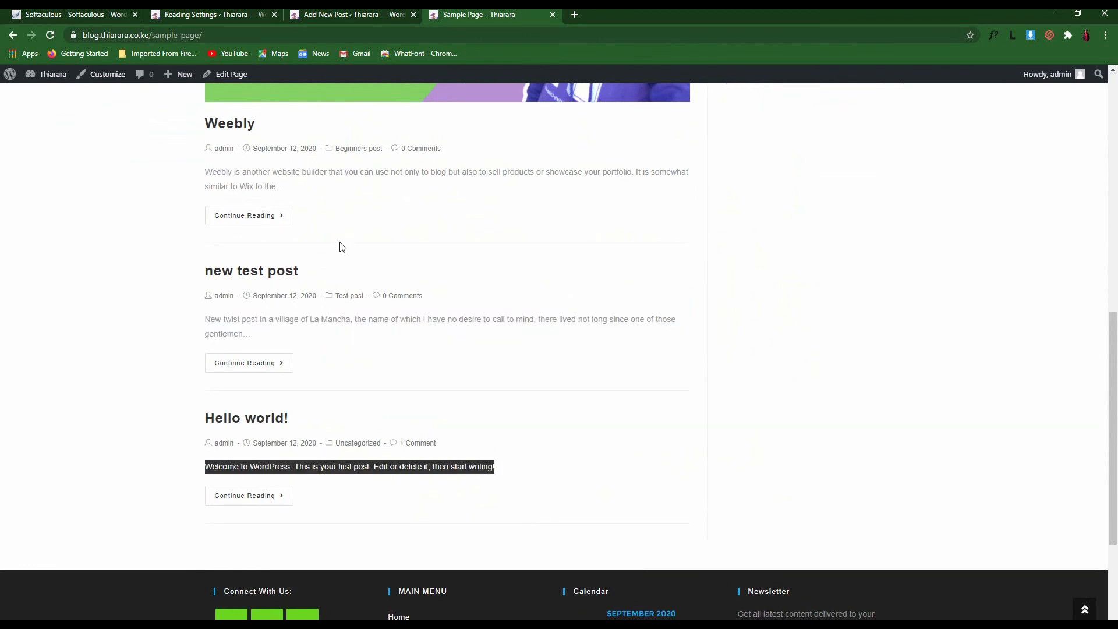
# Look over the Weebly, new test post and Hello world! excerpts listed on the Sample Page
pyautogui.scroll(1, 342, 246)
pyautogui.moveTo(288, 245); pyautogui.dragTo(197, 226)
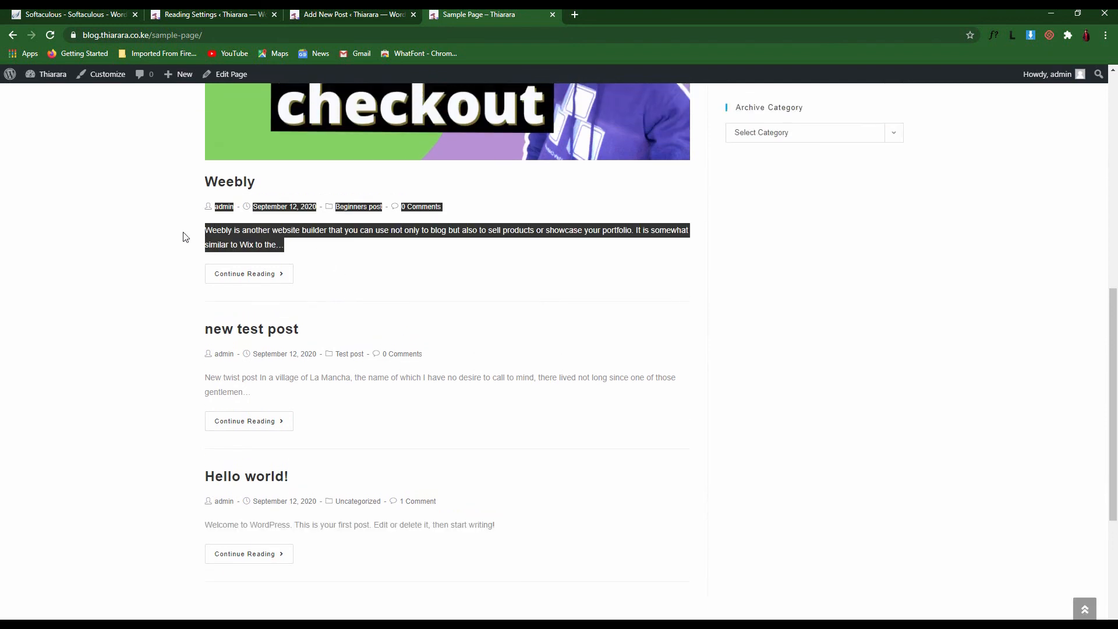
pyautogui.click(330, 282)
pyautogui.moveTo(285, 245); pyautogui.dragTo(201, 233)
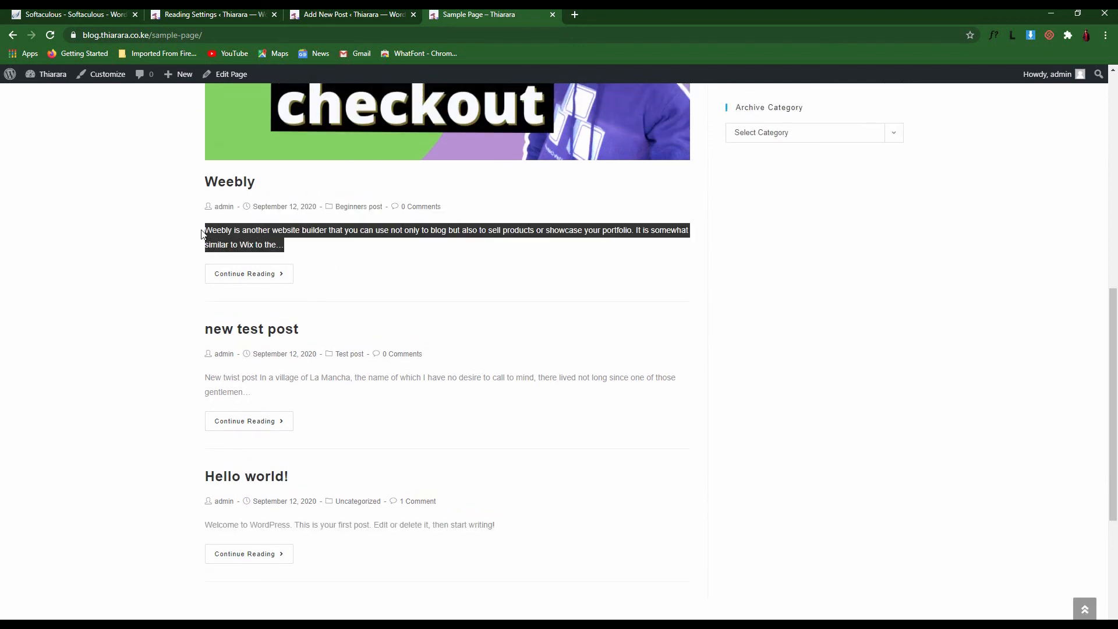
pyautogui.moveTo(279, 379); pyautogui.dragTo(208, 383)
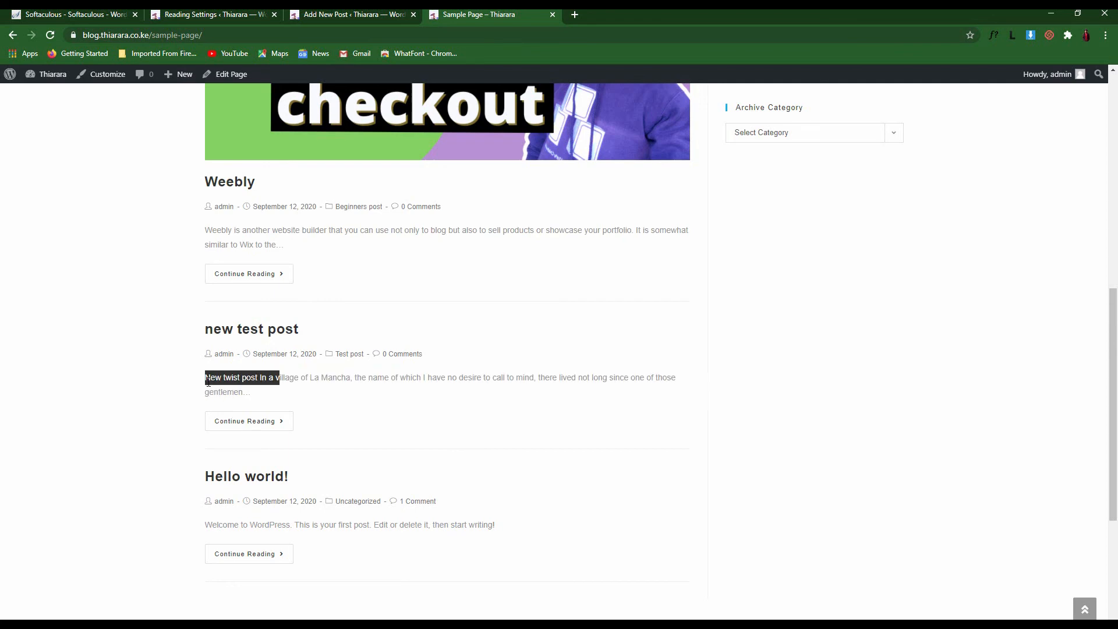
pyautogui.moveTo(509, 527); pyautogui.dragTo(212, 501)
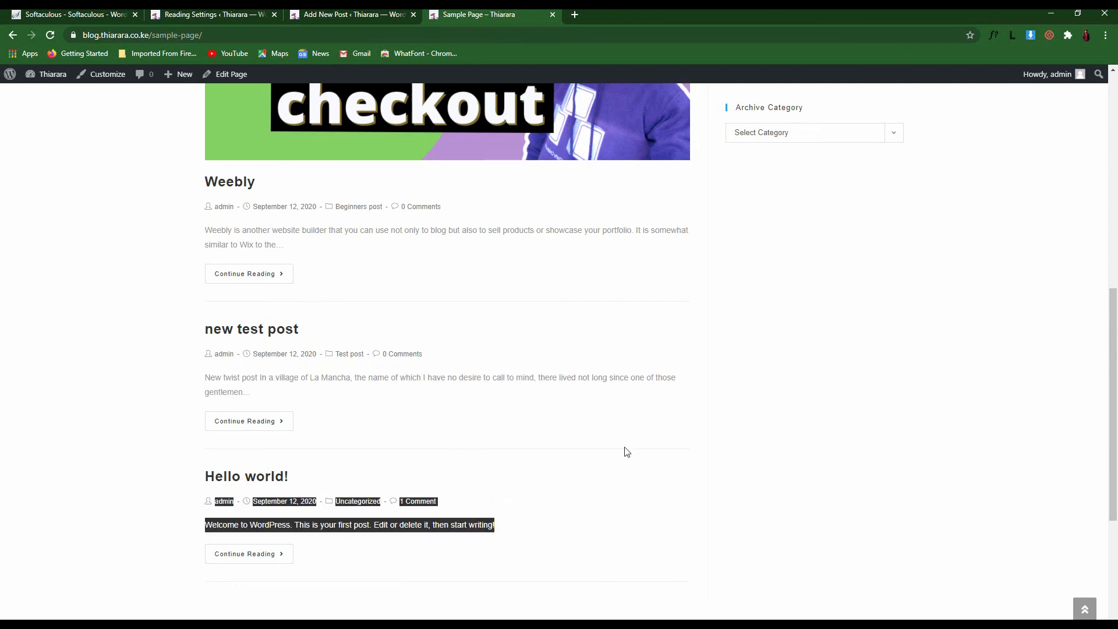
pyautogui.scroll(1, 333, 266)
pyautogui.scroll(4, 332, 266)
# Back in Reading settings, choose Summary for each post in the feed
pyautogui.click(213, 14)
pyautogui.moveTo(106, 367); pyautogui.dragTo(235, 369)
pyautogui.click(241, 386)
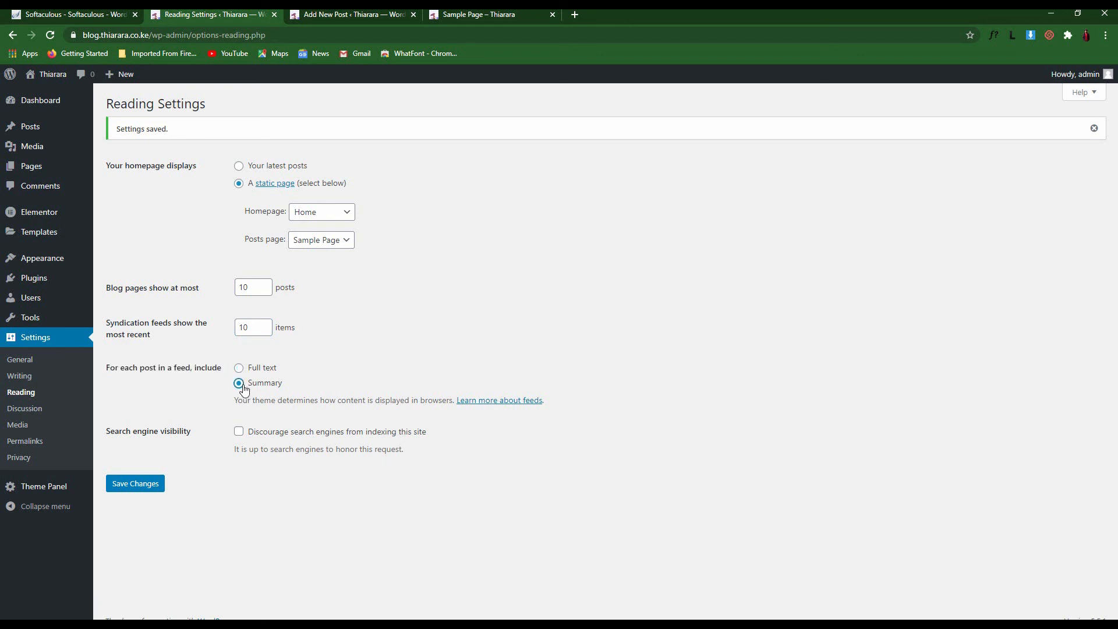
# Settle the feed option on Summary rather than Full text
pyautogui.click(239, 371)
pyautogui.click(239, 385)
pyautogui.click(239, 370)
pyautogui.click(239, 386)
# Leave search engines allowed to index the site and save the reading settings
pyautogui.click(239, 433)
pyautogui.click(238, 433)
pyautogui.click(143, 487)
pyautogui.click(20, 410)
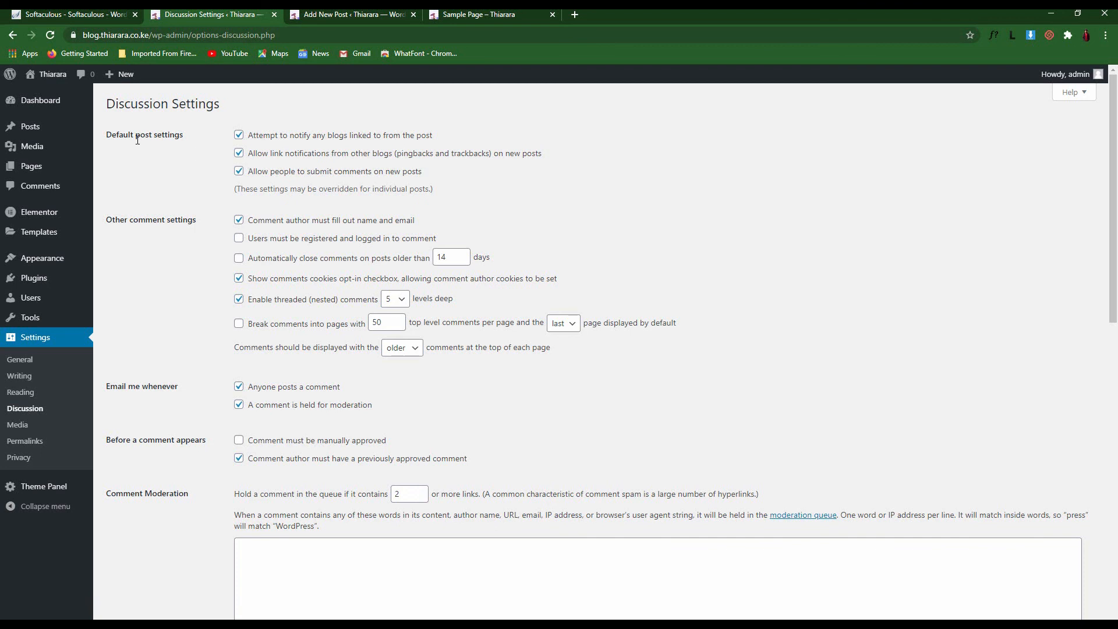
# Review the default post settings, keeping linked blogs notified
pyautogui.moveTo(104, 140); pyautogui.dragTo(182, 137)
pyautogui.click(443, 139)
pyautogui.click(414, 137)
pyautogui.click(281, 140)
# Require commenters to be registered and logged in, and review the 14-day auto-close setting
pyautogui.moveTo(105, 219); pyautogui.dragTo(159, 222)
pyautogui.click(172, 231)
pyautogui.click(204, 255)
pyautogui.moveTo(437, 238); pyautogui.dragTo(246, 240)
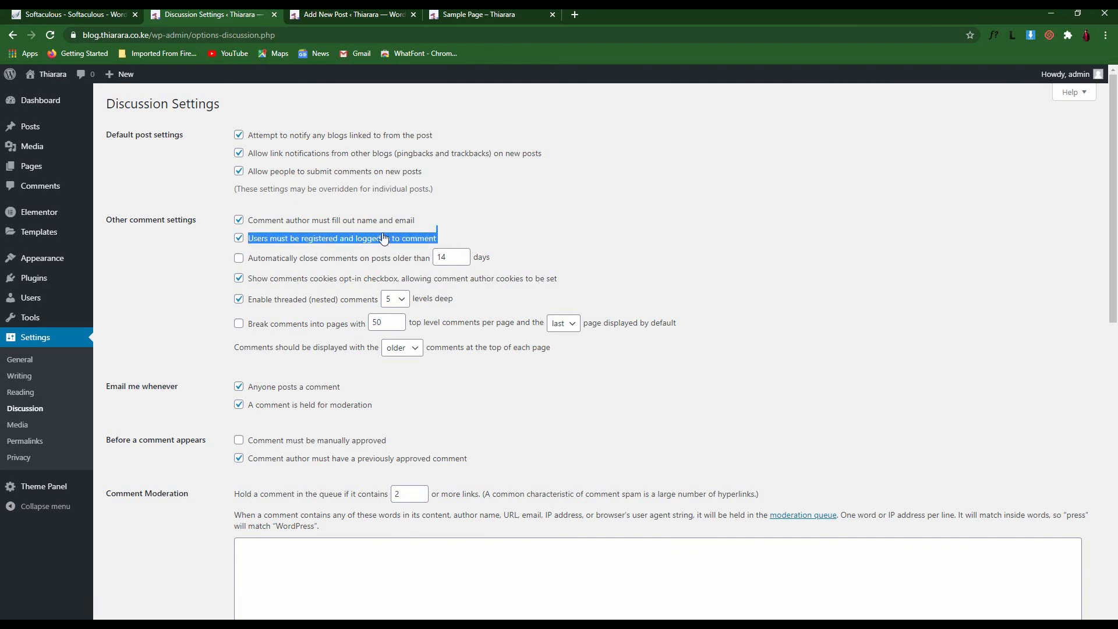
pyautogui.click(500, 225)
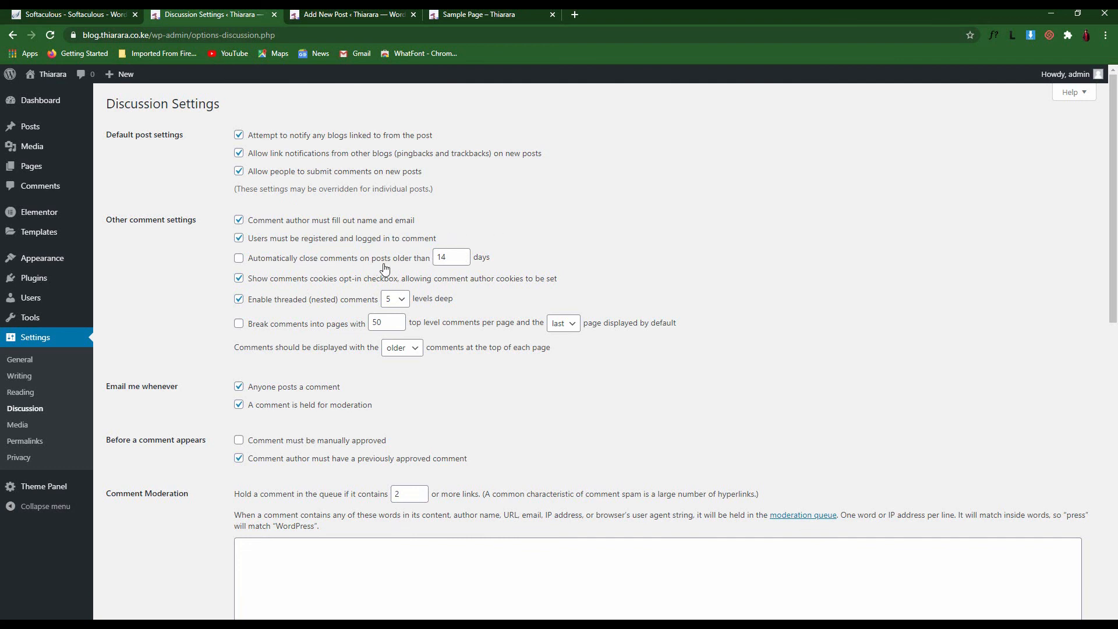
pyautogui.moveTo(453, 259); pyautogui.dragTo(438, 258)
pyautogui.click(307, 265)
# Select the 50 comments-per-page value to replace it with 10
pyautogui.doubleClick(390, 325)
pyautogui.click(318, 331)
pyautogui.doubleClick(383, 324)
# Show newer comments at the top and turn on breaking comments into pages
pyautogui.click(391, 350)
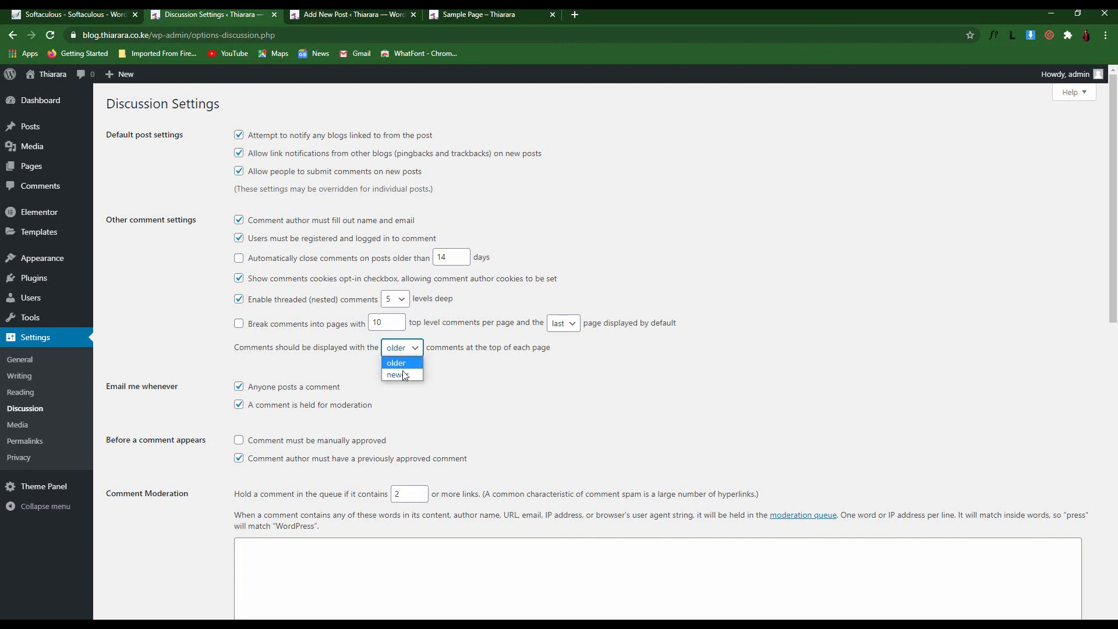
pyautogui.click(399, 375)
pyautogui.click(404, 348)
pyautogui.click(453, 390)
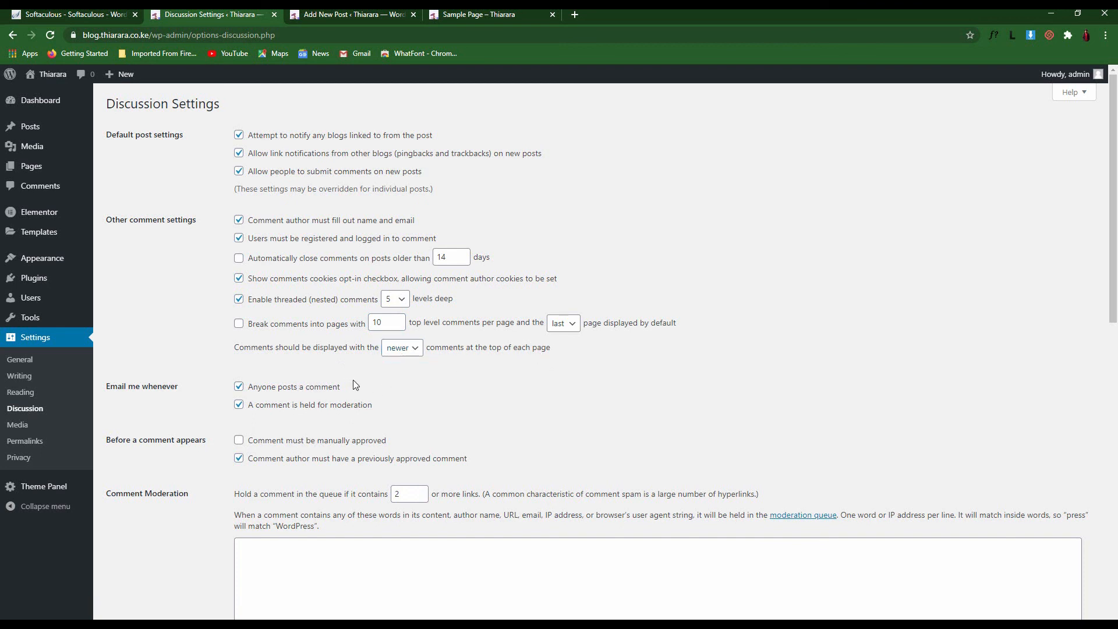
pyautogui.click(240, 323)
# Review the comment notification wording and the 'Before a comment appears' manual approval option
pyautogui.scroll(-2, 498, 375)
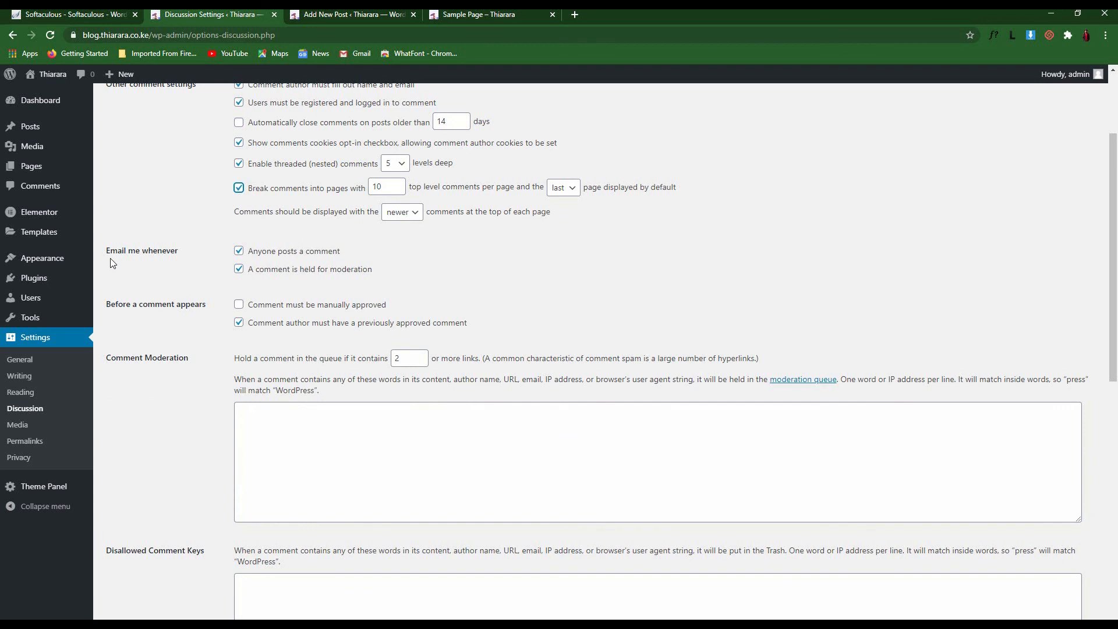
pyautogui.moveTo(110, 257); pyautogui.dragTo(231, 255)
pyautogui.moveTo(343, 252); pyautogui.dragTo(277, 261)
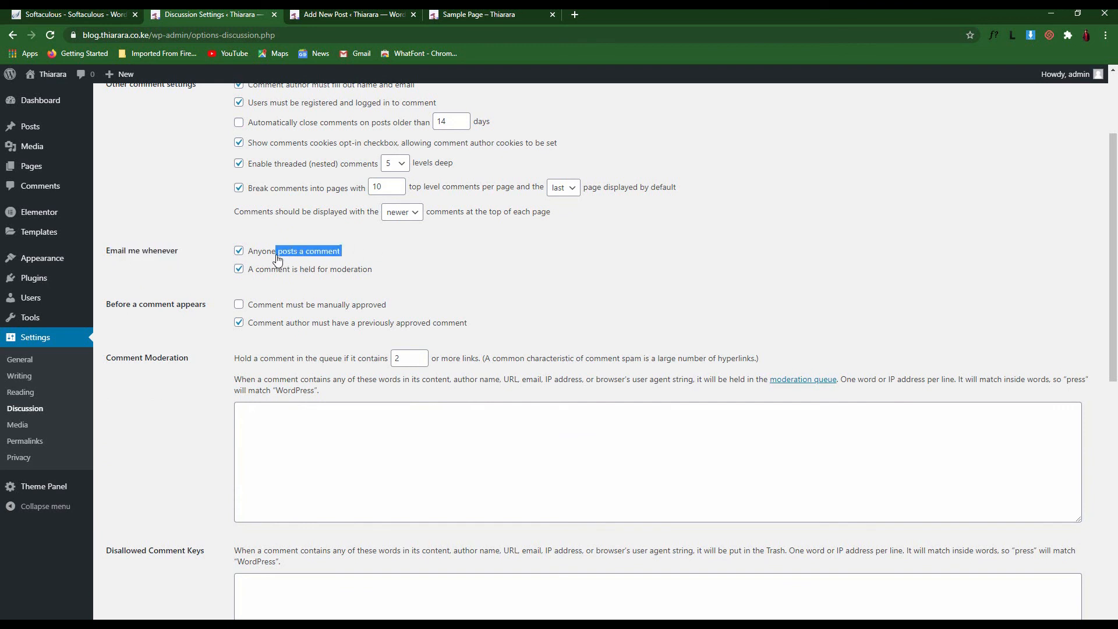
pyautogui.click(412, 268)
pyautogui.moveTo(111, 306); pyautogui.dragTo(191, 314)
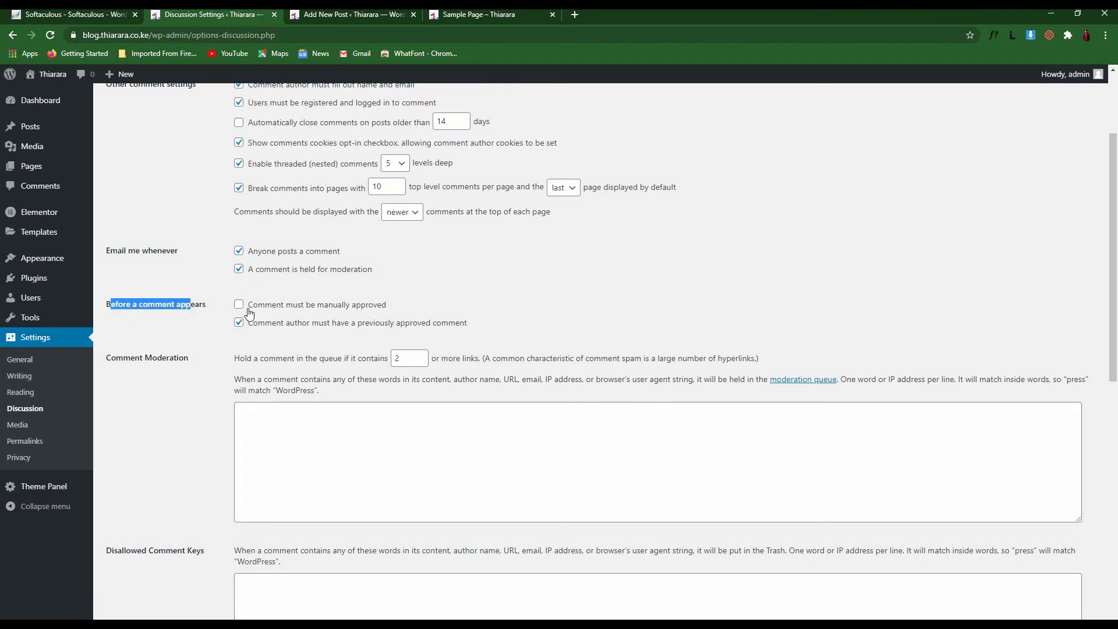
pyautogui.click(410, 306)
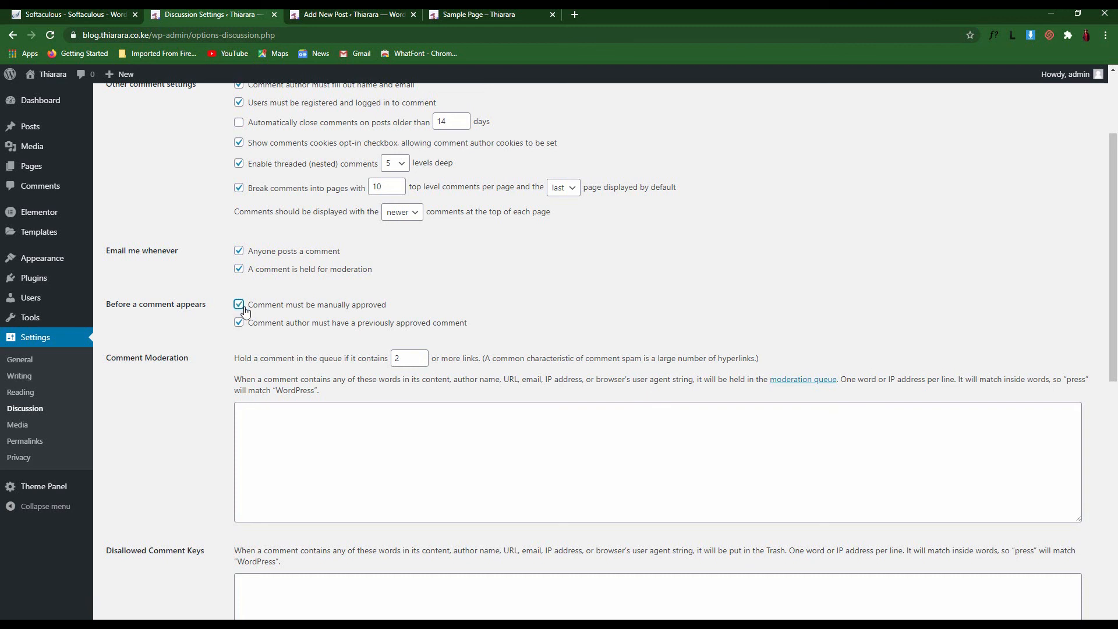
pyautogui.scroll(-9, 211, 372)
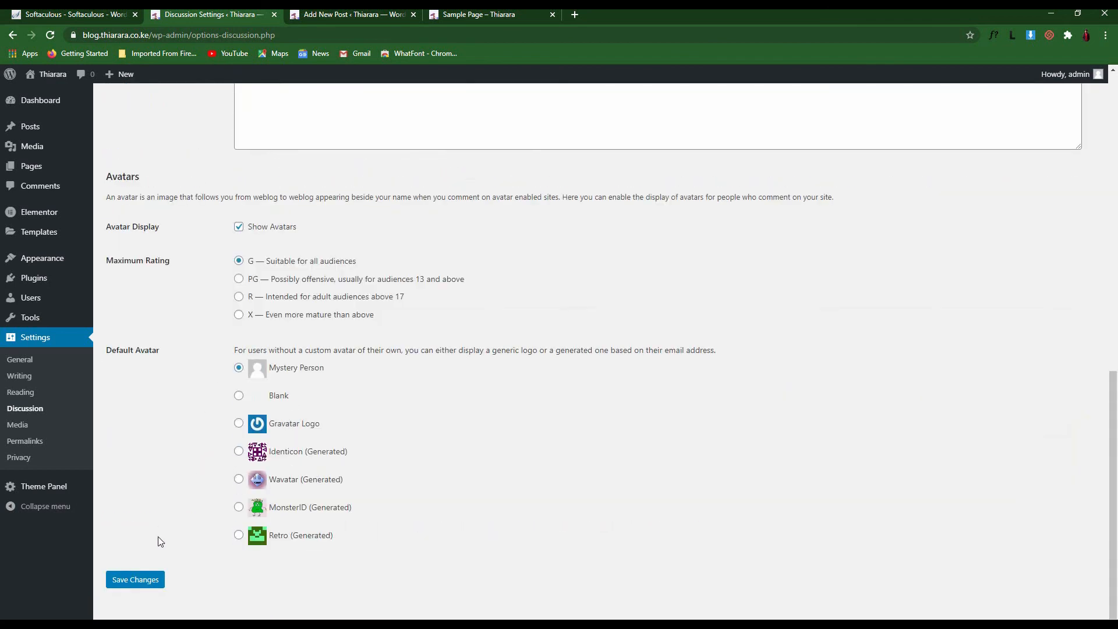
# Open the Comments list in a new browser tab and switch to it
pyautogui.scroll(7, 157, 539)
pyautogui.rightClick(41, 195)
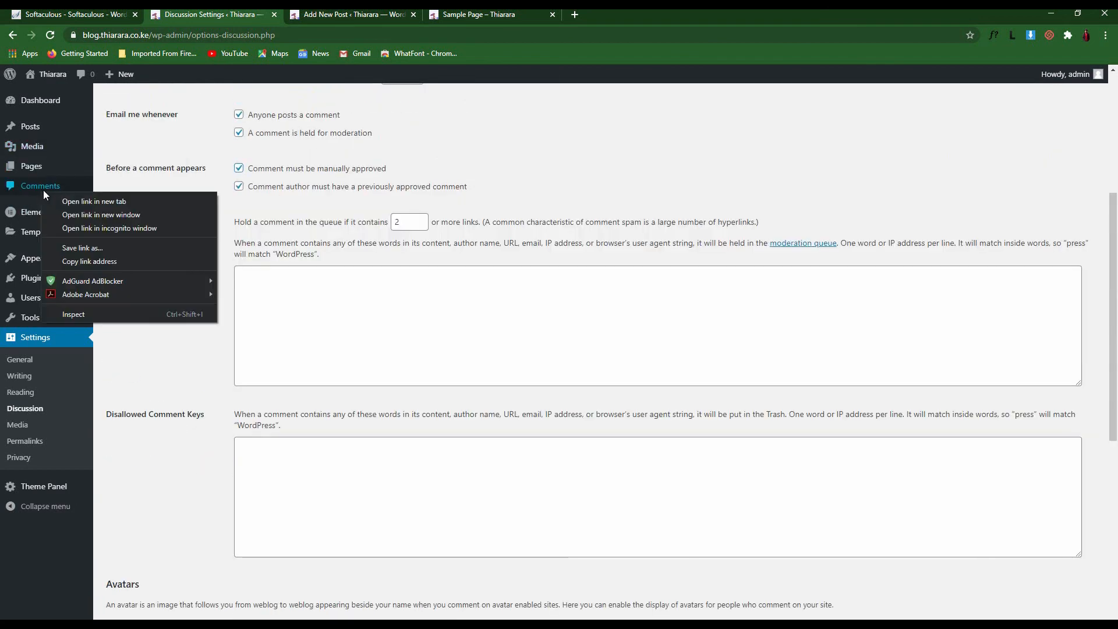
pyautogui.click(86, 197)
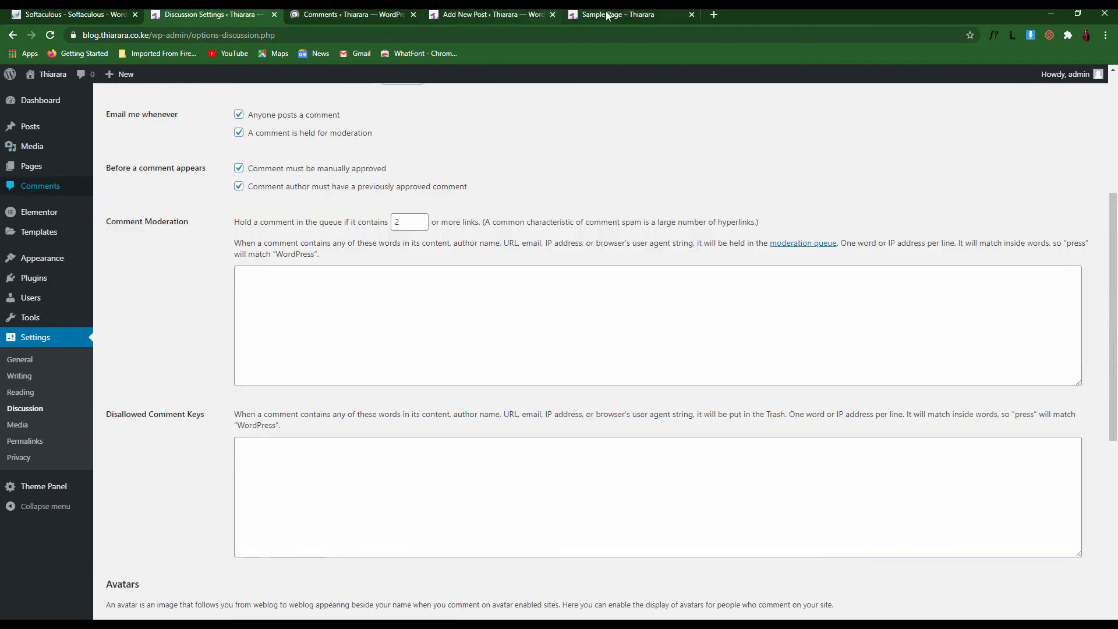
pyautogui.click(379, 16)
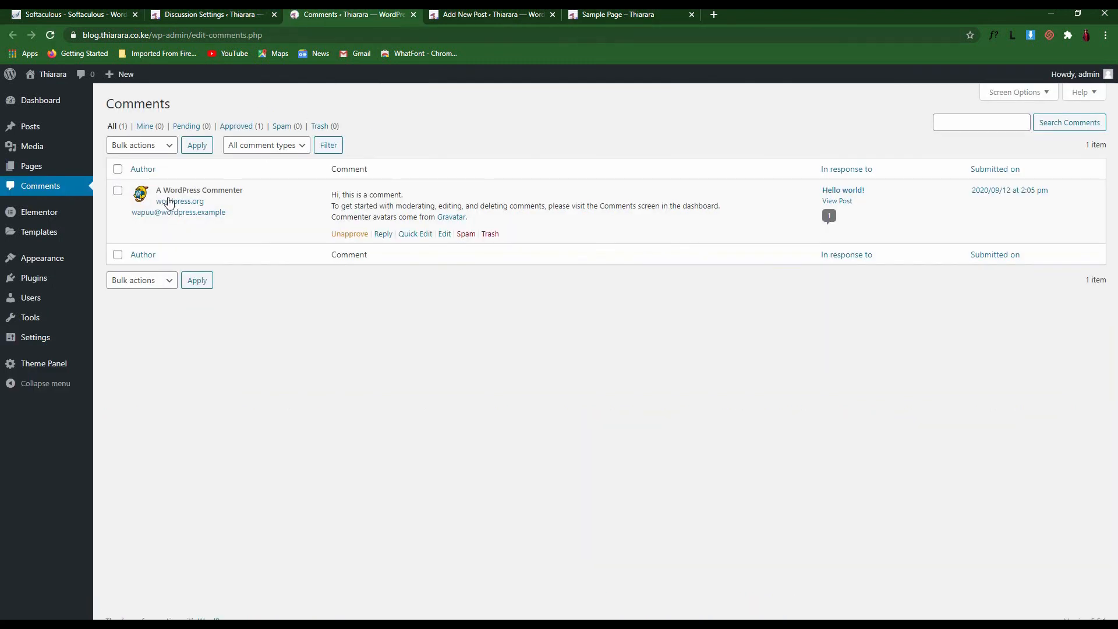
pyautogui.moveTo(218, 209)
# Tick the sample comment and choose Approve as the bulk action, then return to Discussion settings
pyautogui.click(118, 191)
pyautogui.click(146, 147)
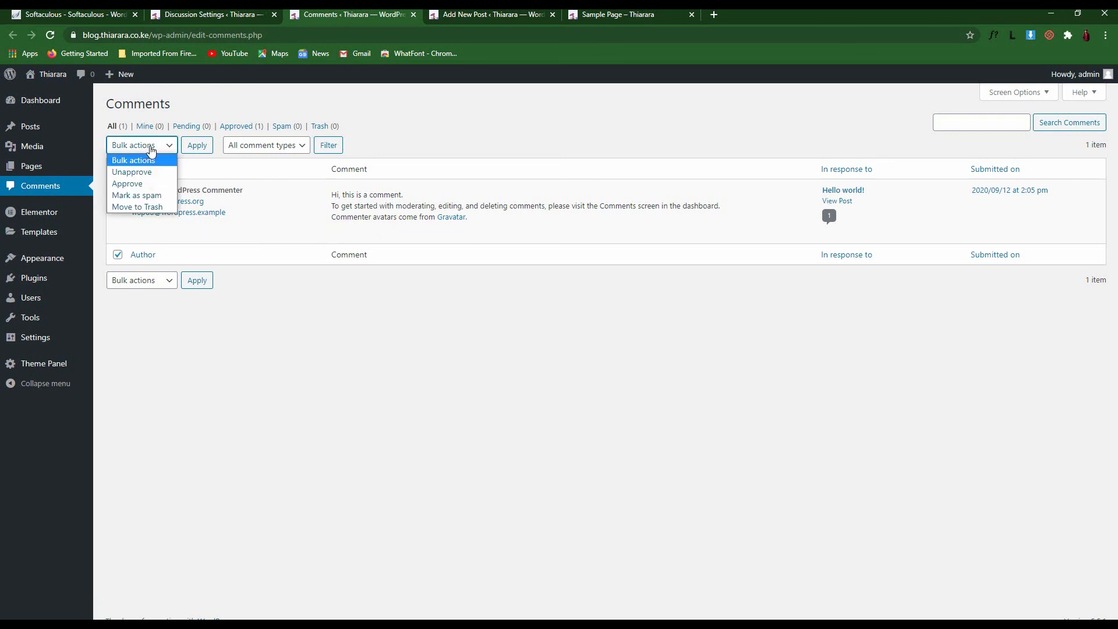
pyautogui.click(140, 186)
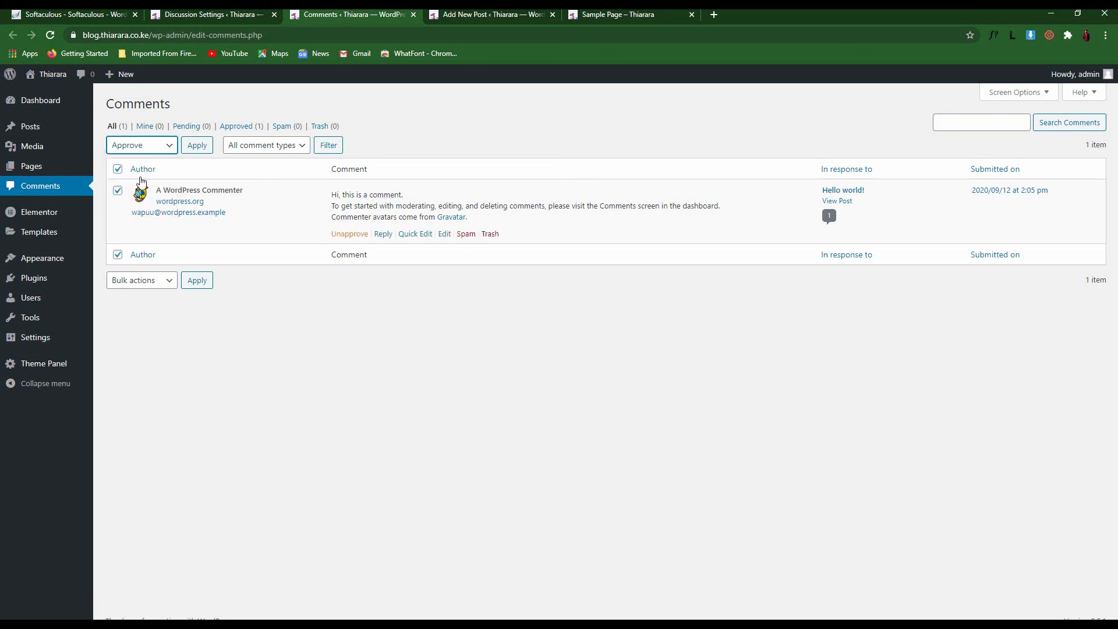
pyautogui.click(140, 147)
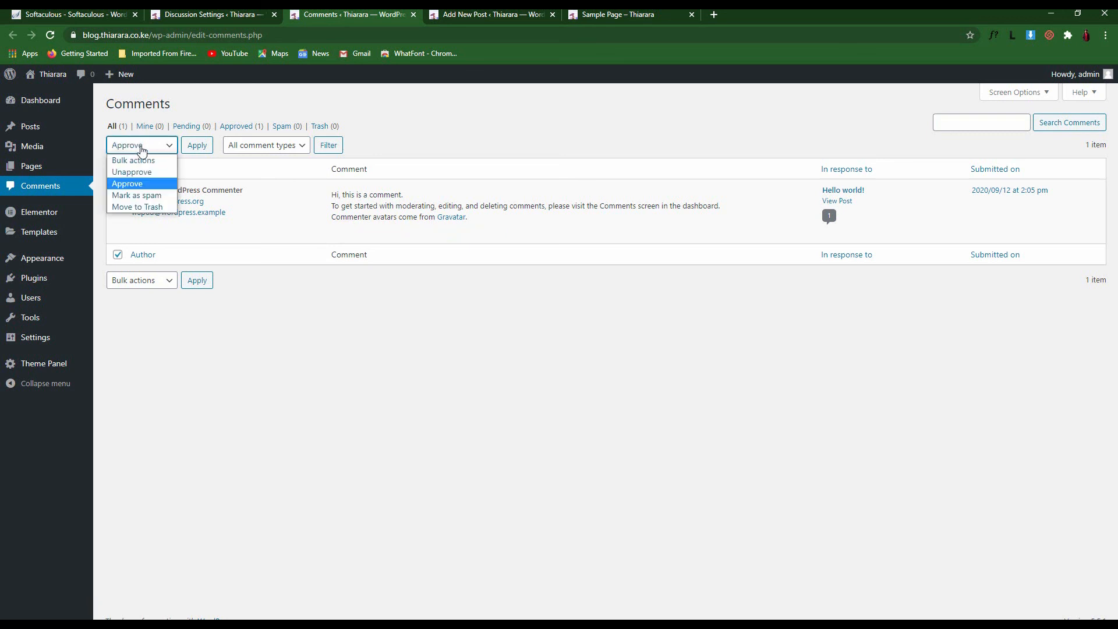
pyautogui.click(143, 174)
pyautogui.click(151, 149)
pyautogui.click(145, 185)
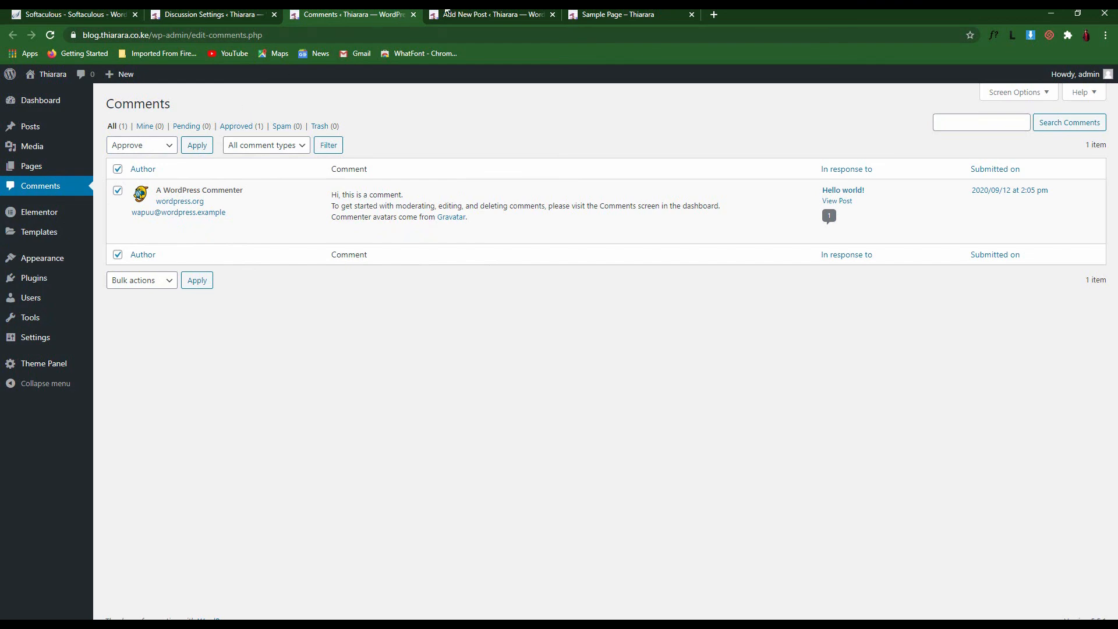
pyautogui.click(221, 15)
# Review the comment moderation link-limit wording and moderation word list in Discussion Settings
pyautogui.scroll(-3, 257, 333)
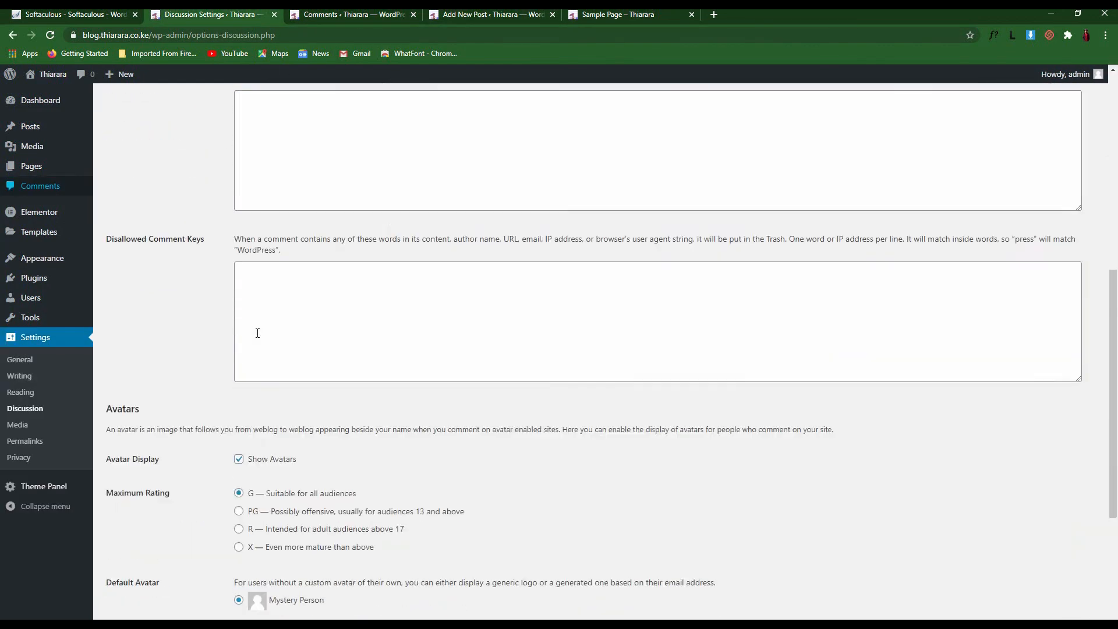
pyautogui.scroll(5, 257, 333)
pyautogui.scroll(-2, 249, 319)
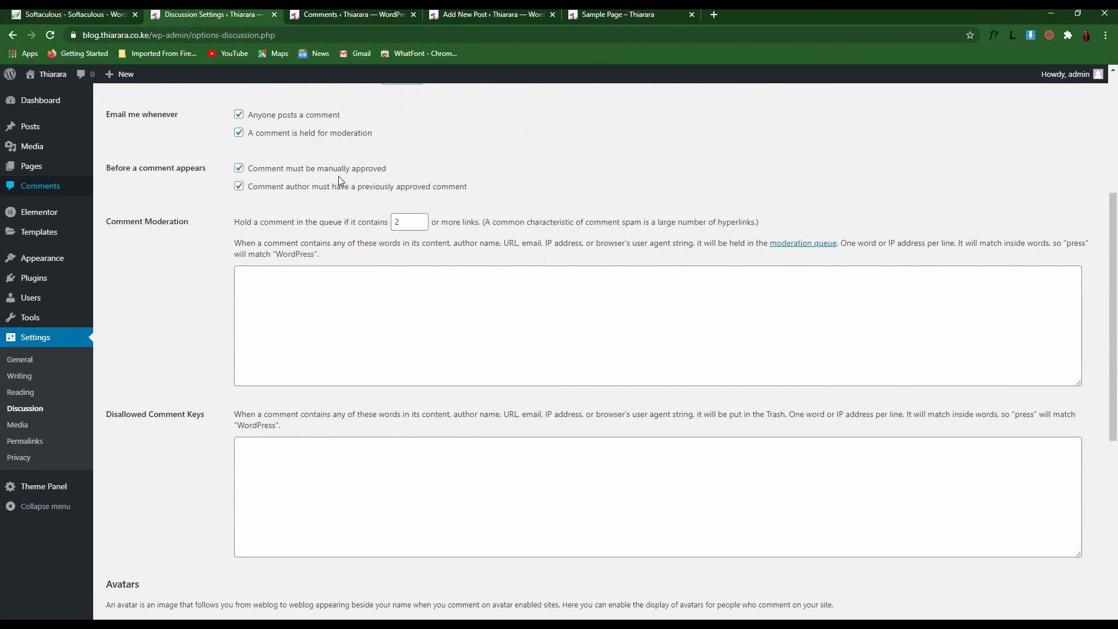
pyautogui.scroll(-2, 207, 247)
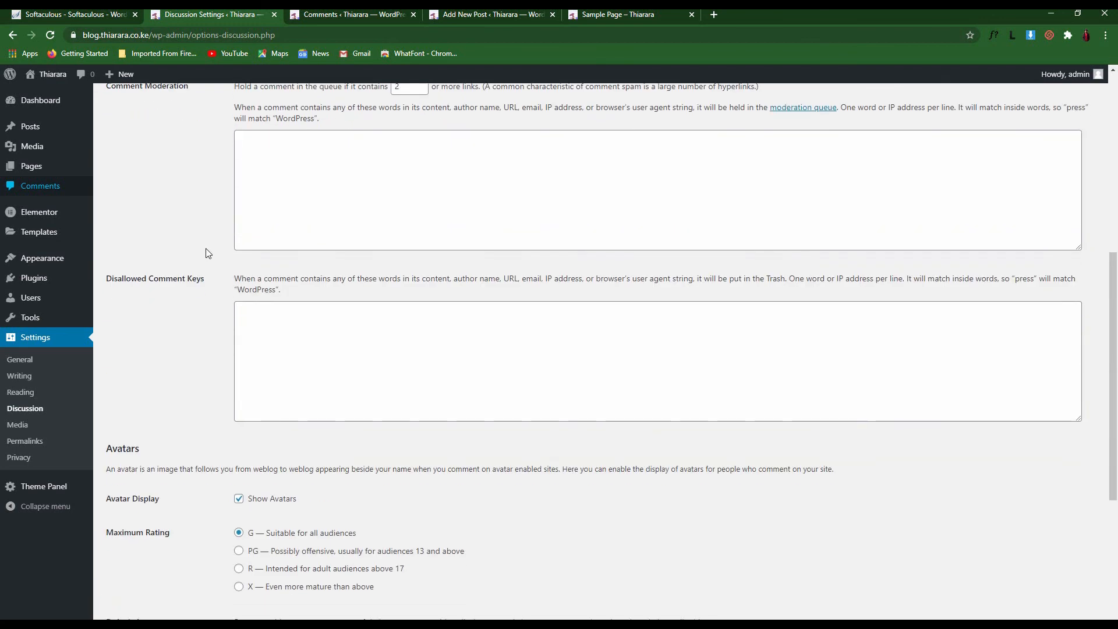
pyautogui.scroll(2, 208, 253)
pyautogui.moveTo(234, 225); pyautogui.dragTo(394, 229)
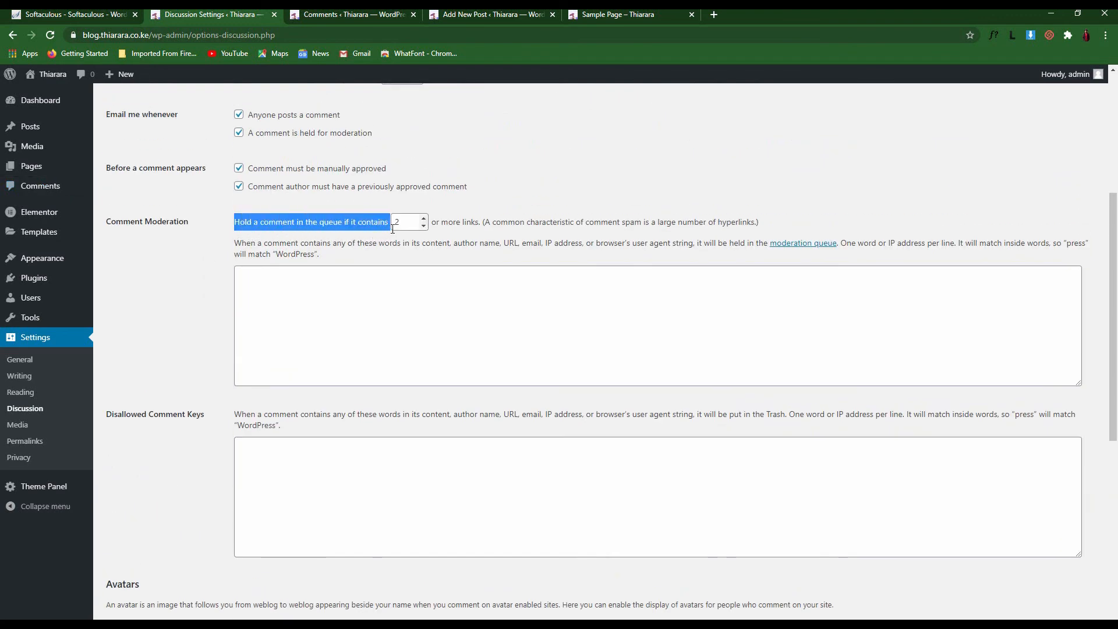
pyautogui.click(458, 234)
pyautogui.click(304, 296)
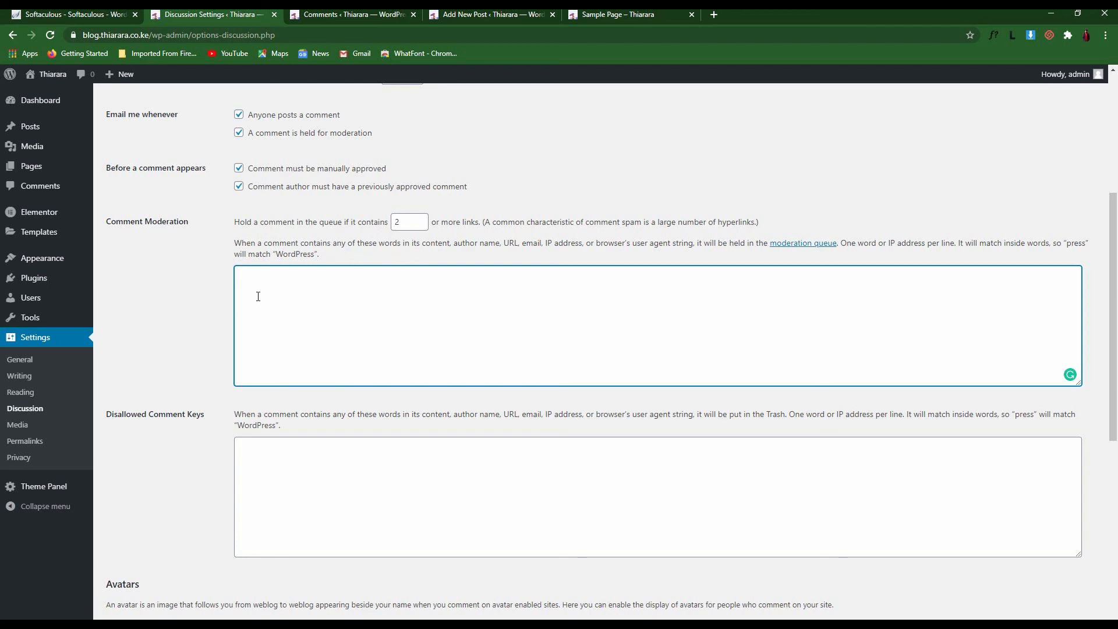
# Look over the Disallowed Comment Keys list, then untick Show Avatars
pyautogui.scroll(-2, 258, 296)
pyautogui.moveTo(203, 279); pyautogui.dragTo(110, 282)
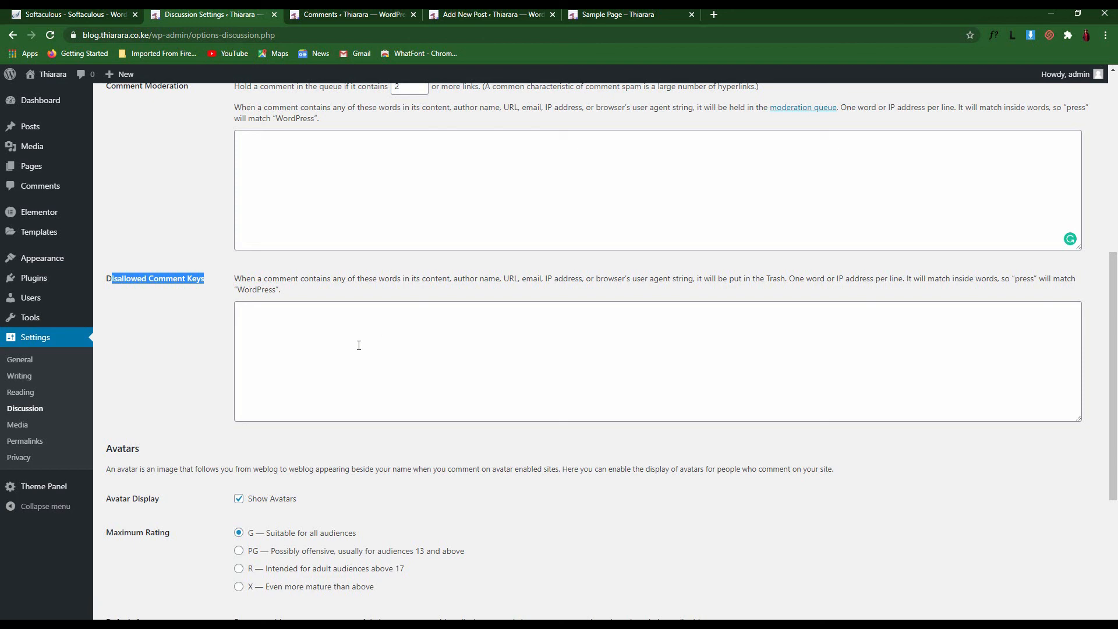
pyautogui.click(295, 340)
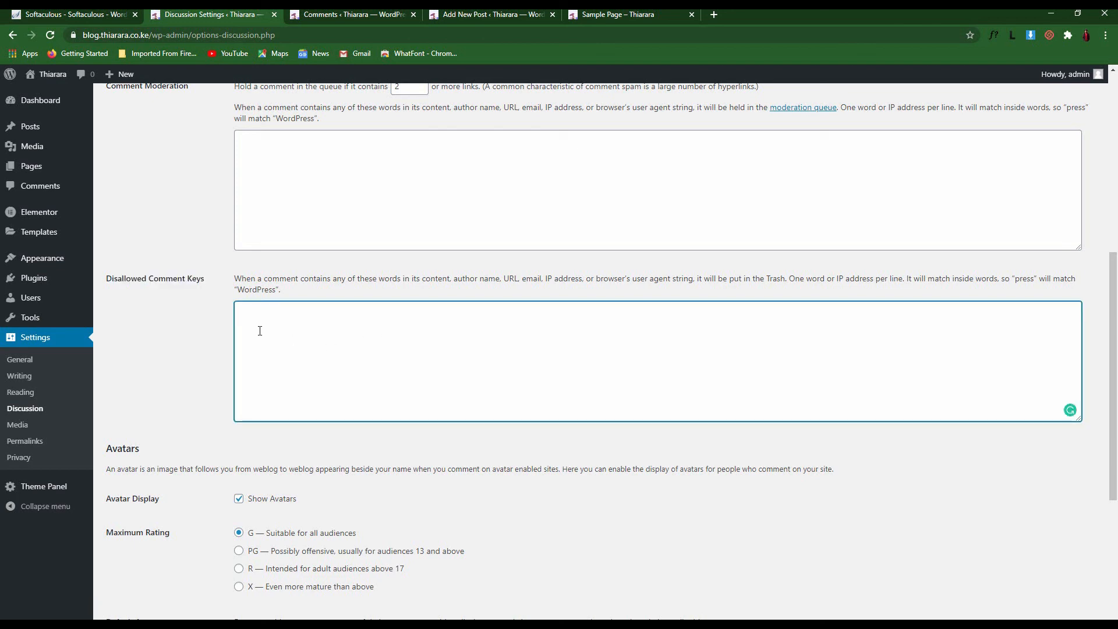
pyautogui.scroll(-4, 257, 337)
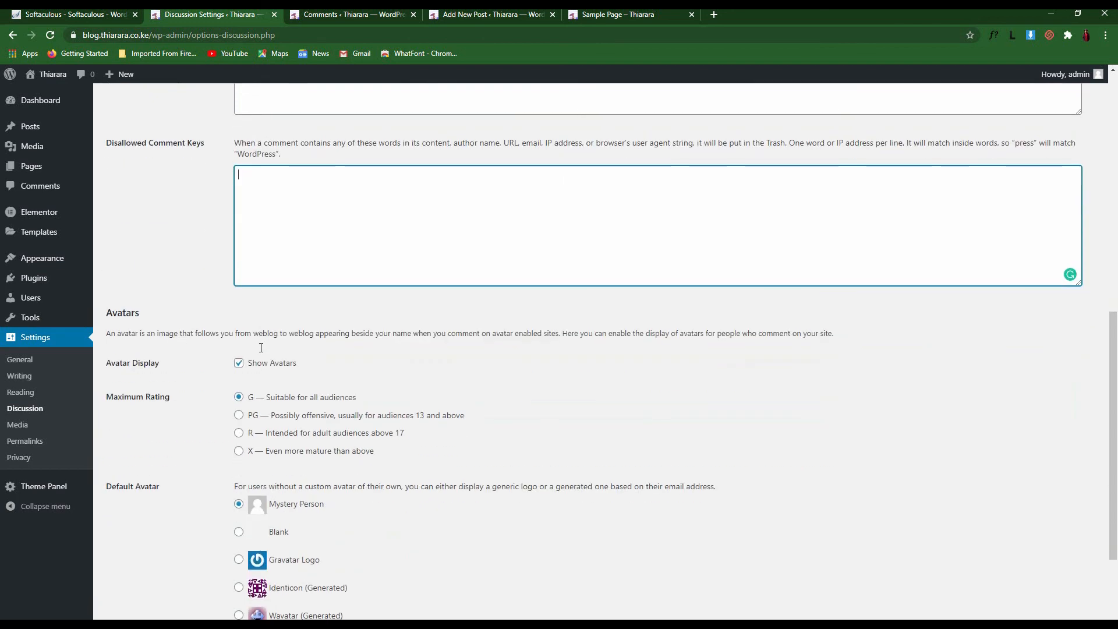
pyautogui.click(238, 258)
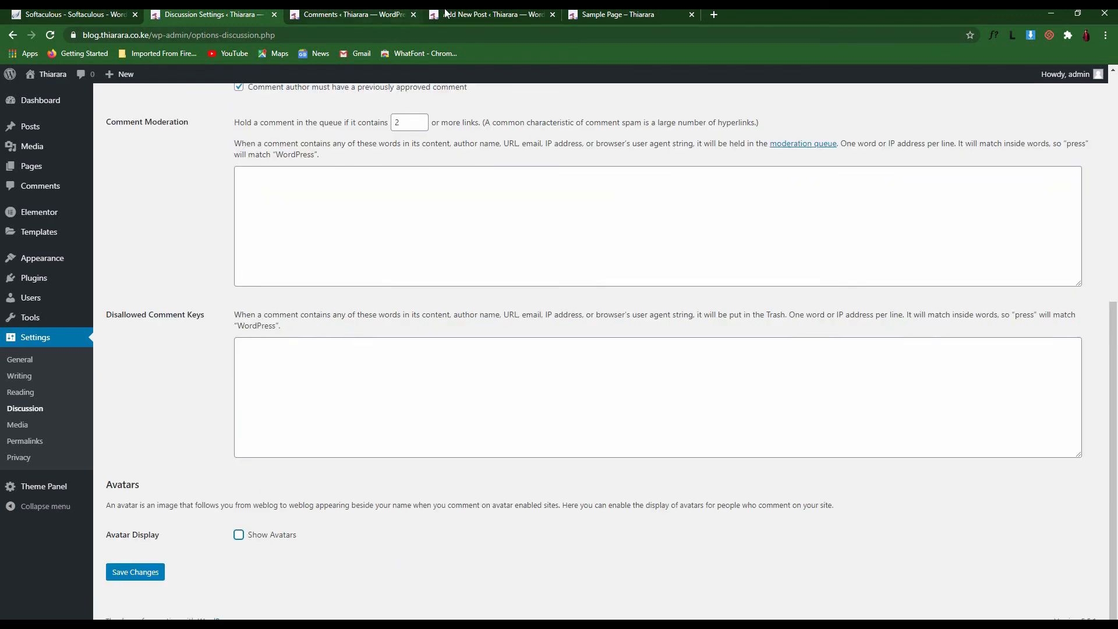
# View the Hello world! post on the live blog, then close the Comments tab
pyautogui.click(536, 16)
pyautogui.click(600, 14)
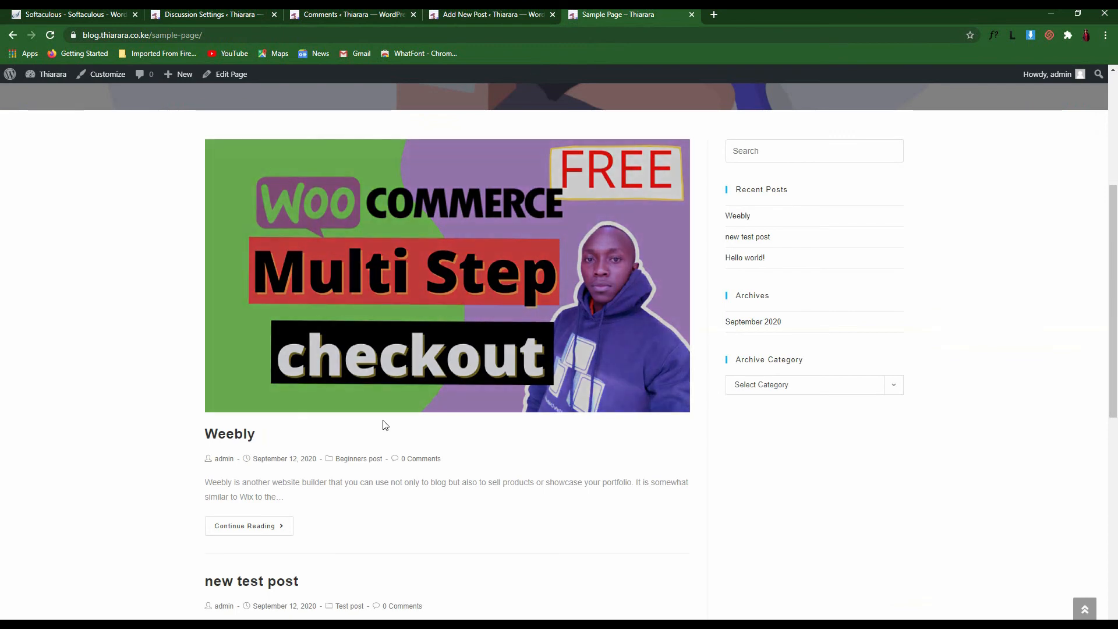
pyautogui.scroll(-3, 382, 425)
pyautogui.scroll(-2, 298, 439)
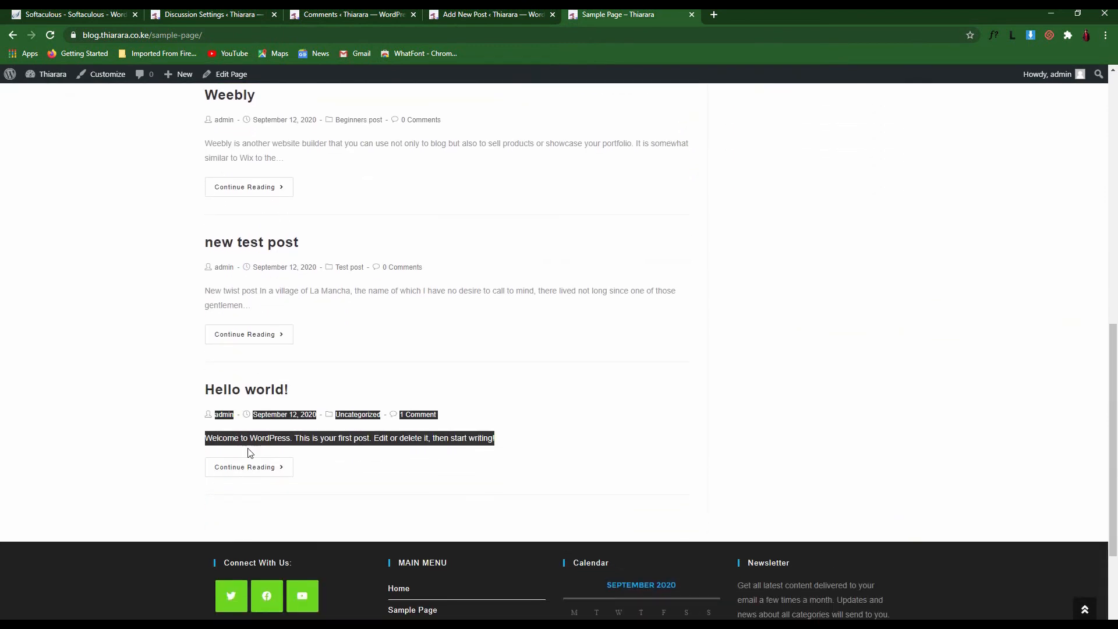
pyautogui.click(254, 466)
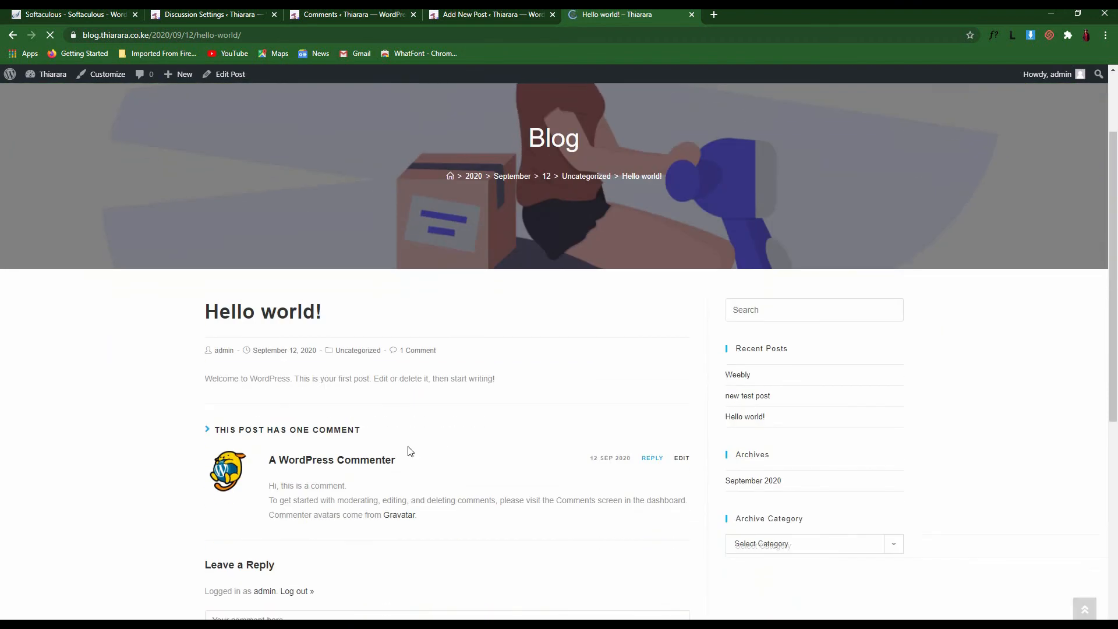
pyautogui.scroll(-1, 411, 451)
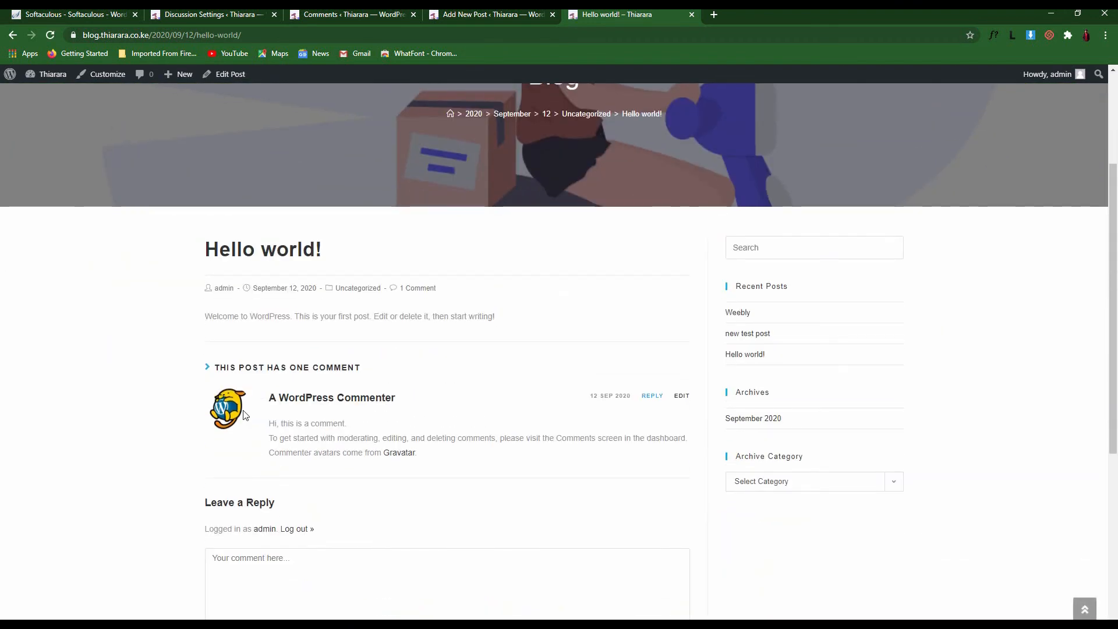
pyautogui.click(376, 14)
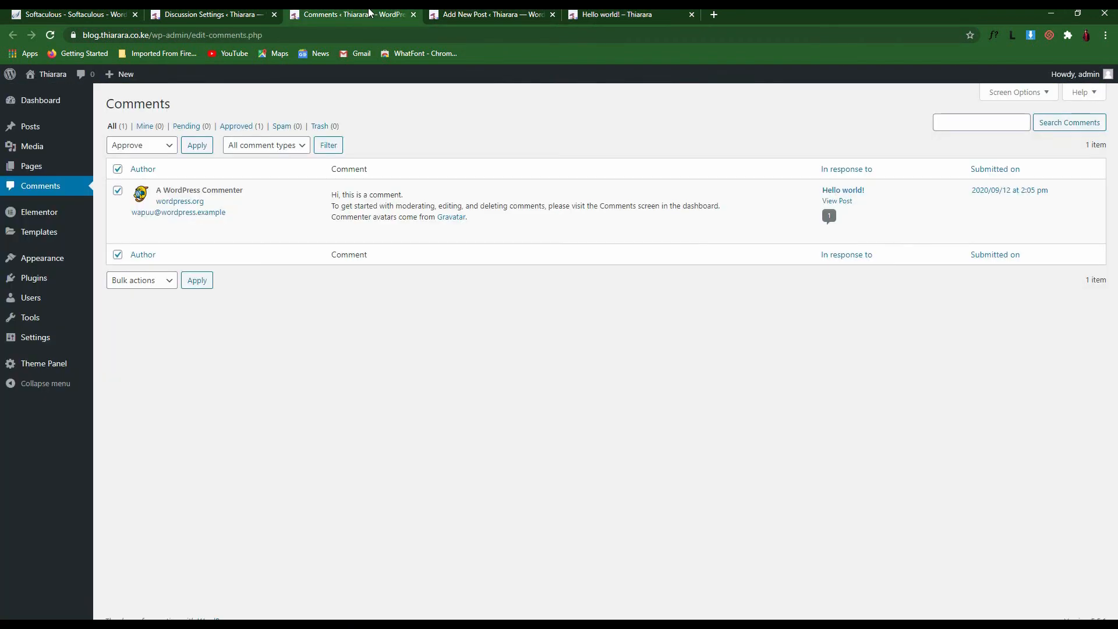
pyautogui.click(213, 14)
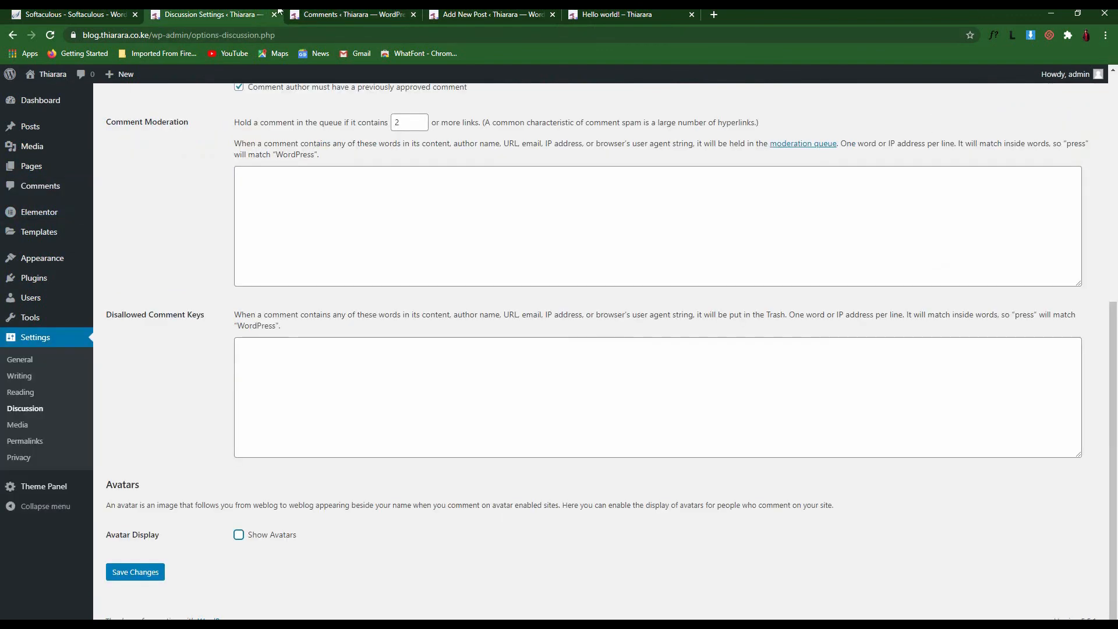
pyautogui.click(410, 14)
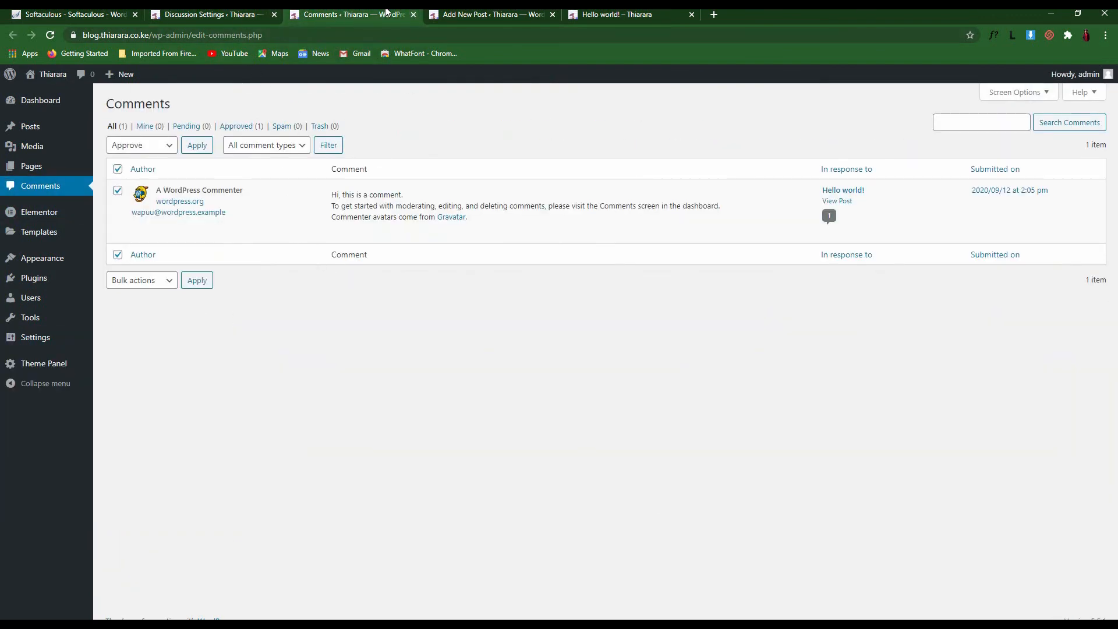
pyautogui.click(414, 14)
# Save the Discussion Settings with Show Avatars left off
pyautogui.click(230, 16)
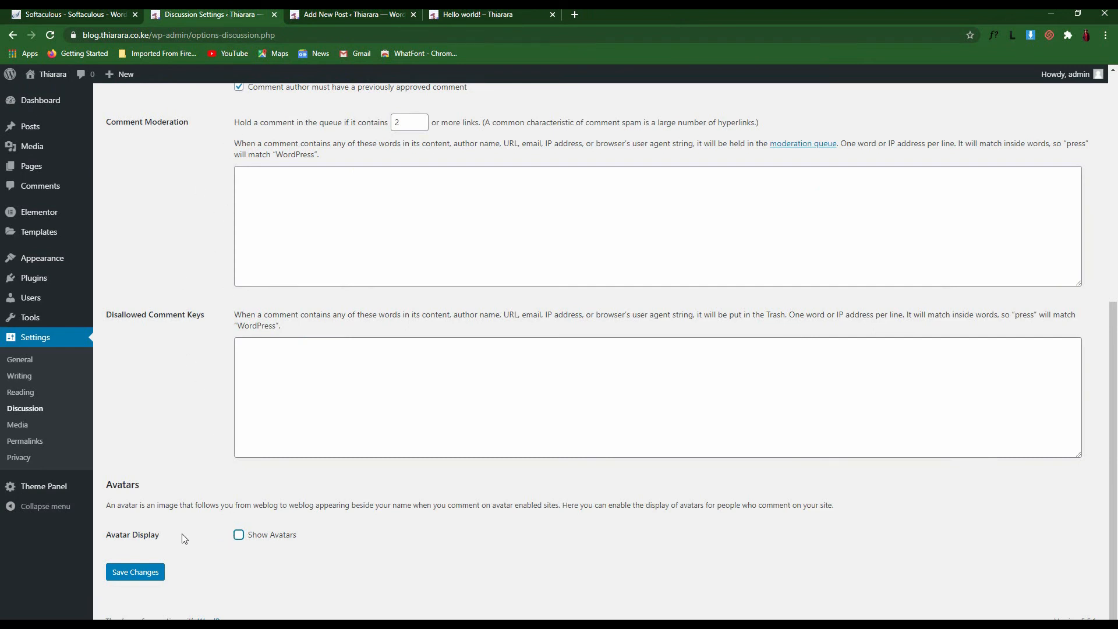
pyautogui.doubleClick(149, 534)
pyautogui.click(229, 552)
pyautogui.click(239, 535)
pyautogui.click(238, 535)
pyautogui.click(150, 573)
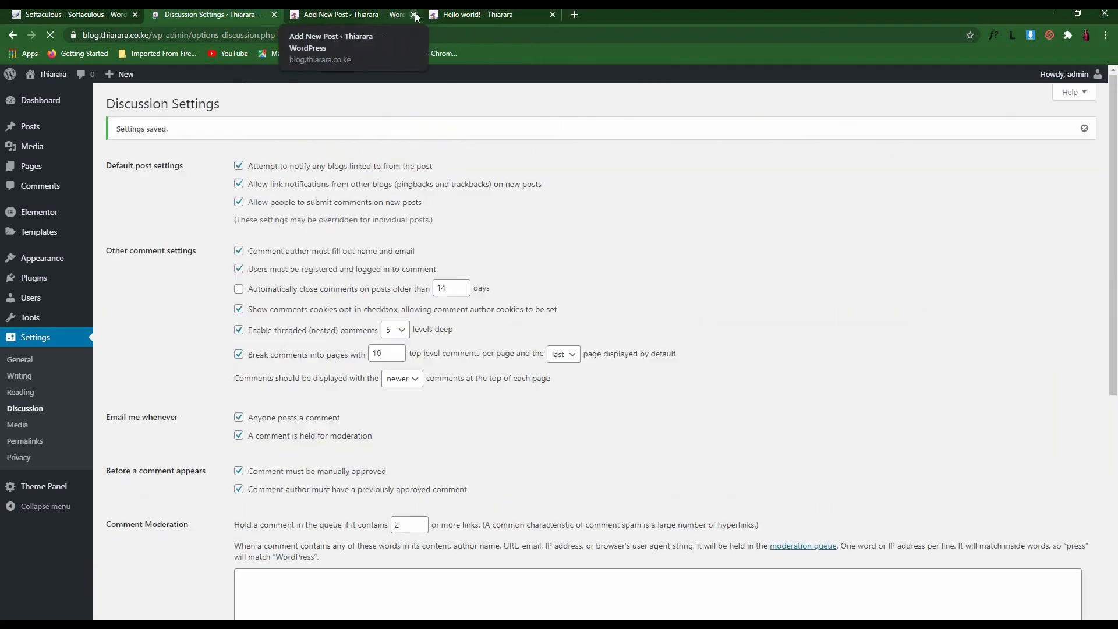
# Discard the unsaved new post and return to the Avatars section of Discussion Settings
pyautogui.click(414, 15)
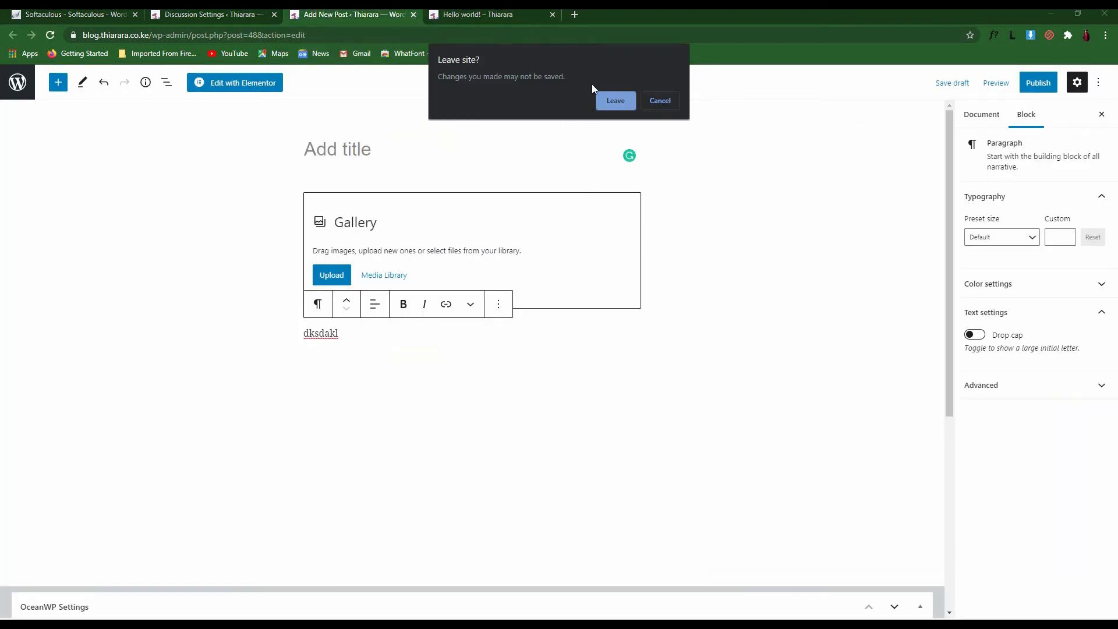
pyautogui.click(616, 100)
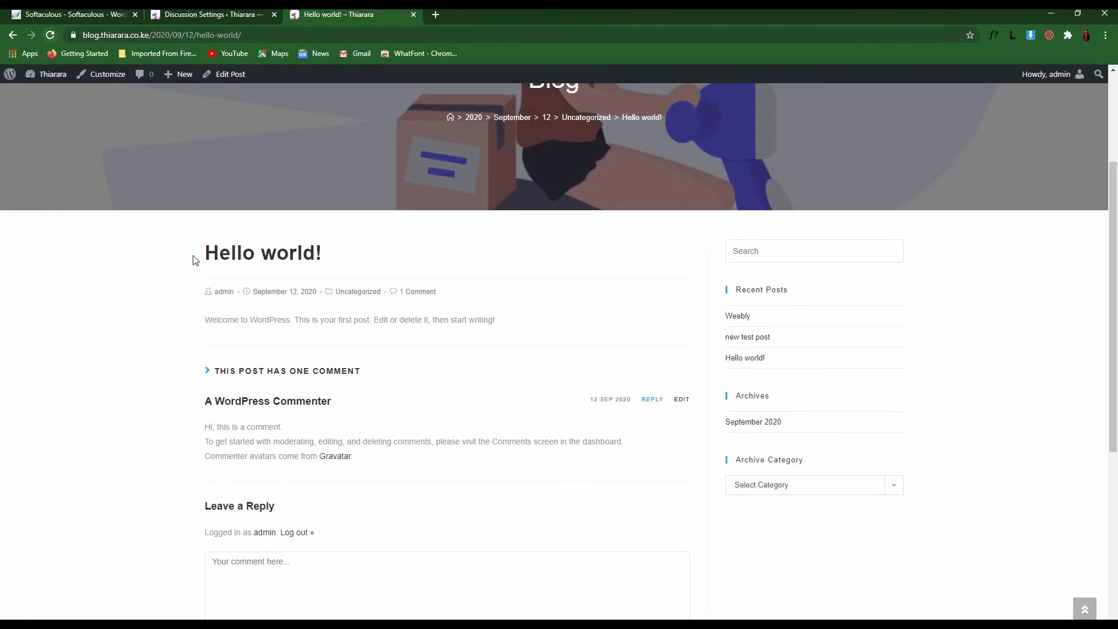
pyautogui.scroll(-2, 293, 474)
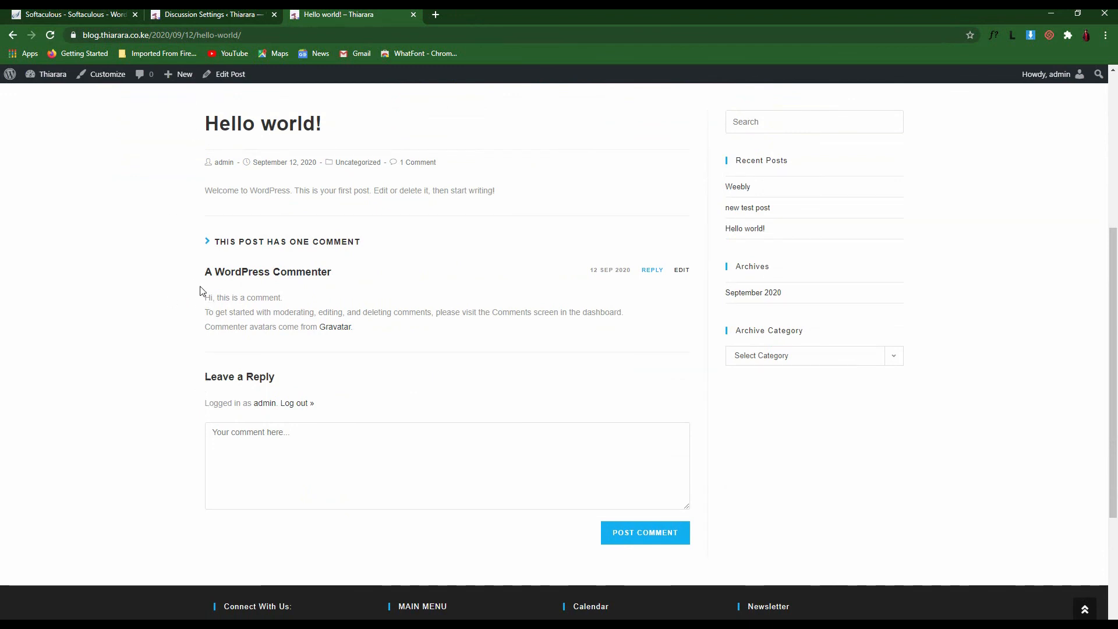
pyautogui.click(213, 14)
pyautogui.scroll(-7, 249, 407)
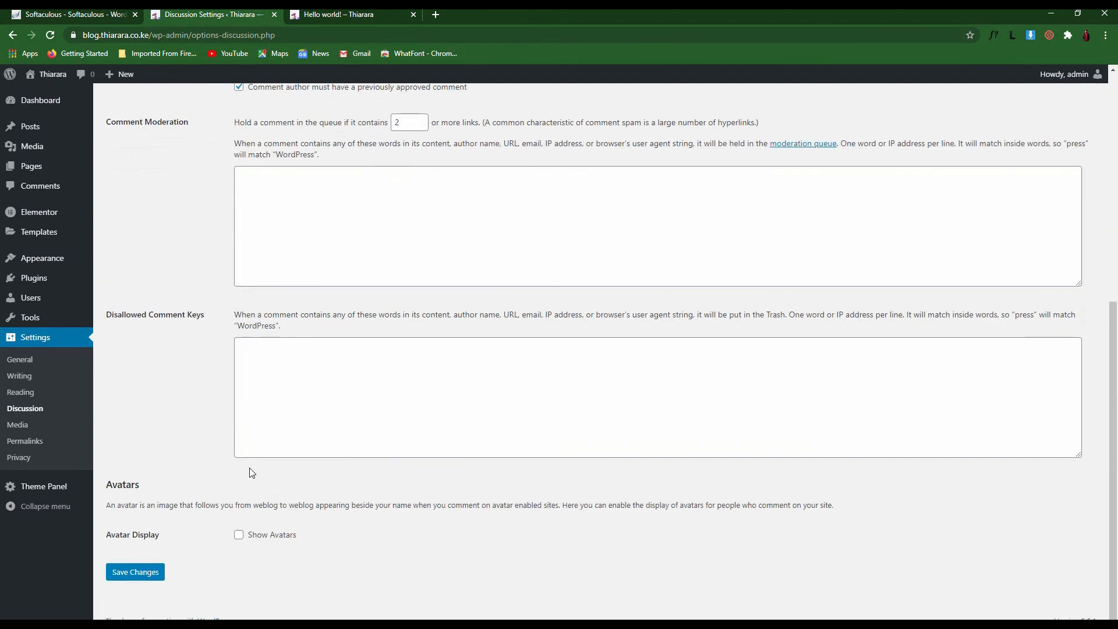
# Turn Show Avatars back on and save the Discussion Settings
pyautogui.click(239, 534)
pyautogui.scroll(-5, 241, 524)
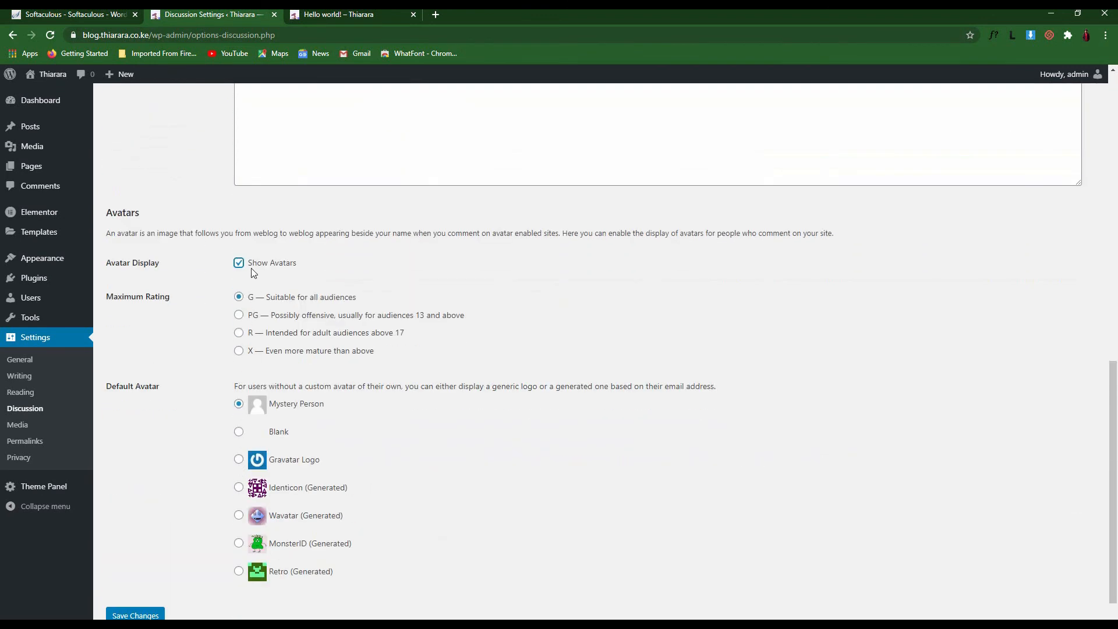
pyautogui.click(136, 614)
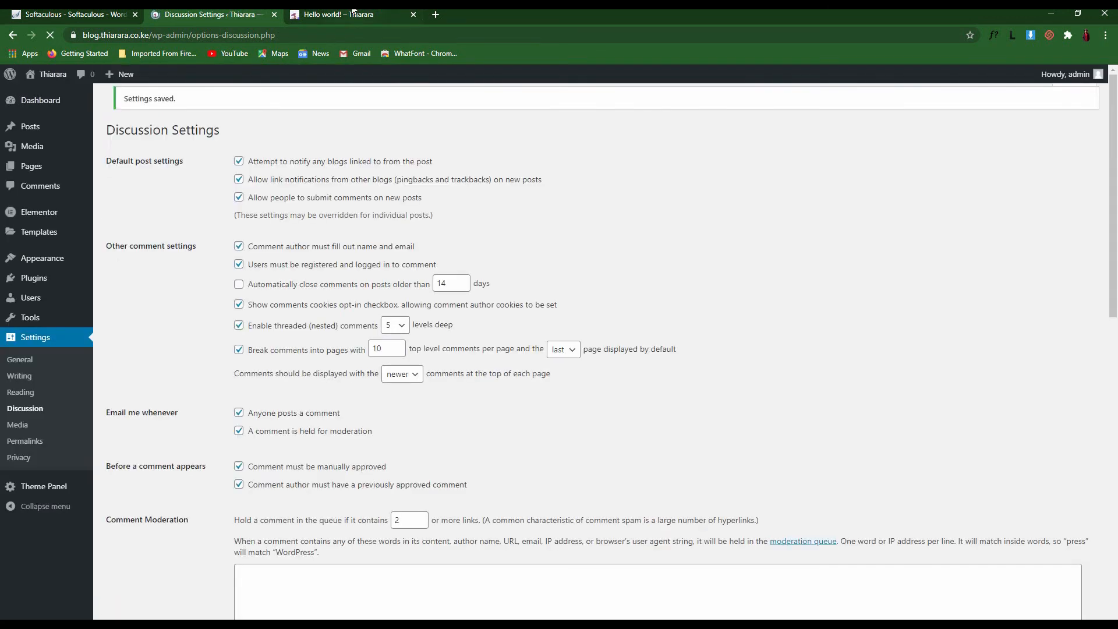
# Check that the Hello world! comment shows its avatar, then go to Settings > Media
pyautogui.click(351, 13)
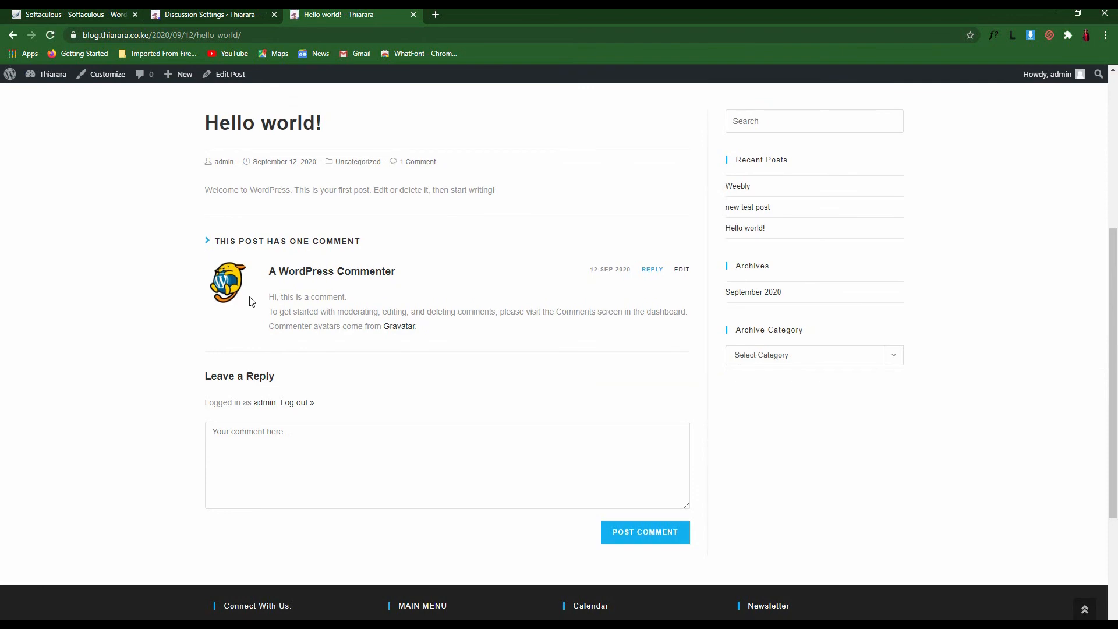
pyautogui.click(220, 12)
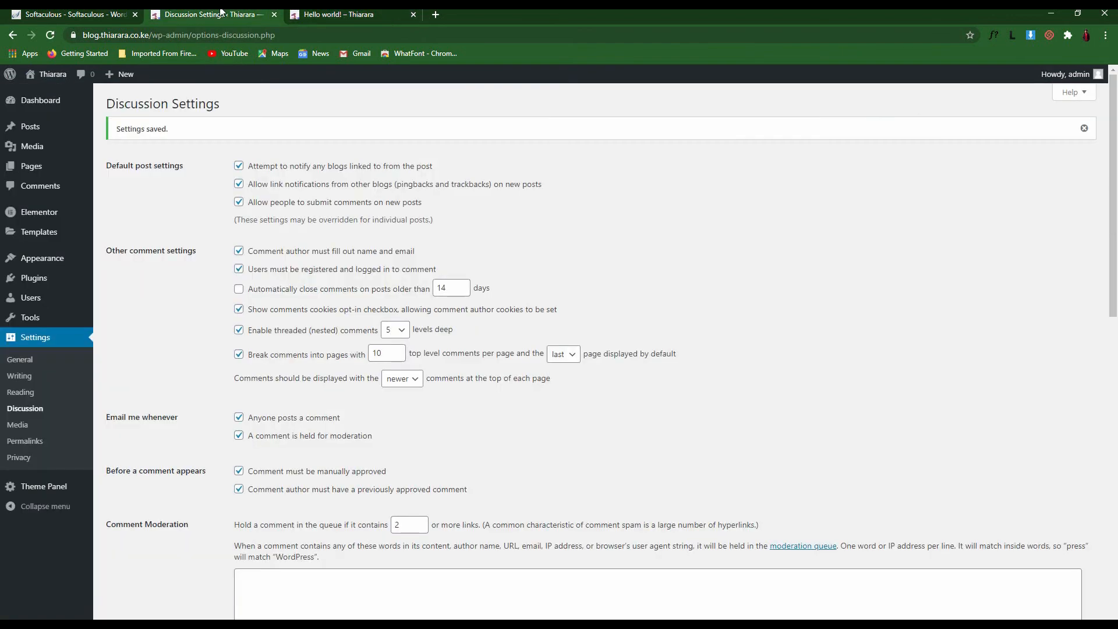
pyautogui.click(19, 425)
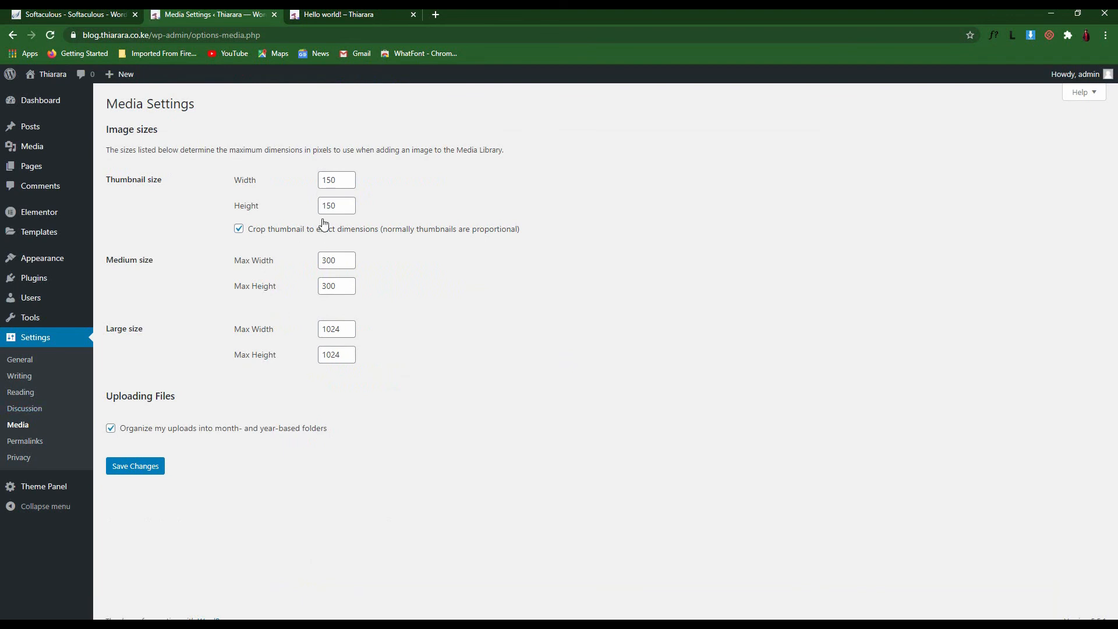
# Look over the Media thumbnail and medium size values
pyautogui.click(334, 179)
pyautogui.press('Tab')
pyautogui.doubleClick(338, 258)
# Note the Hello world! post's date-based 2020/09/12 address before changing permalinks
pyautogui.click(24, 444)
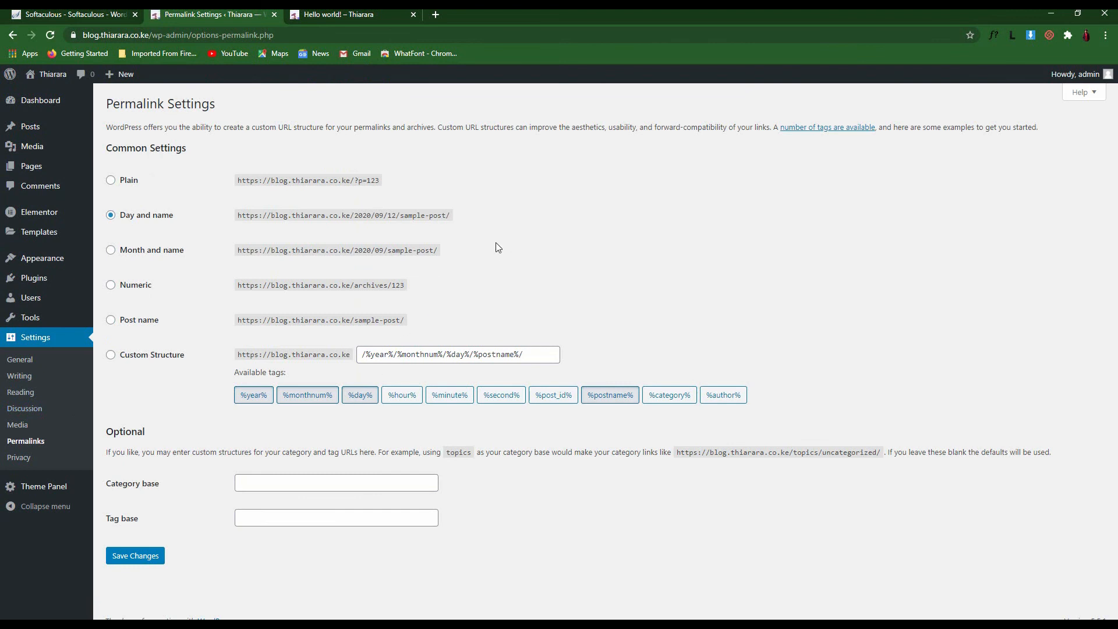
pyautogui.moveTo(44, 133)
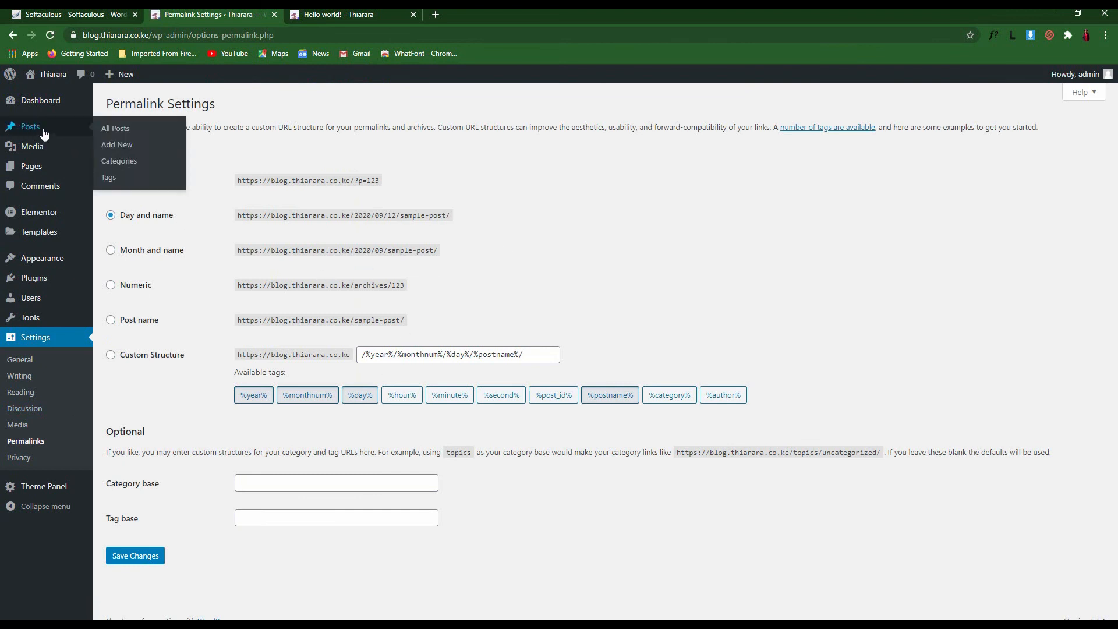
pyautogui.rightClick(117, 133)
pyautogui.click(350, 15)
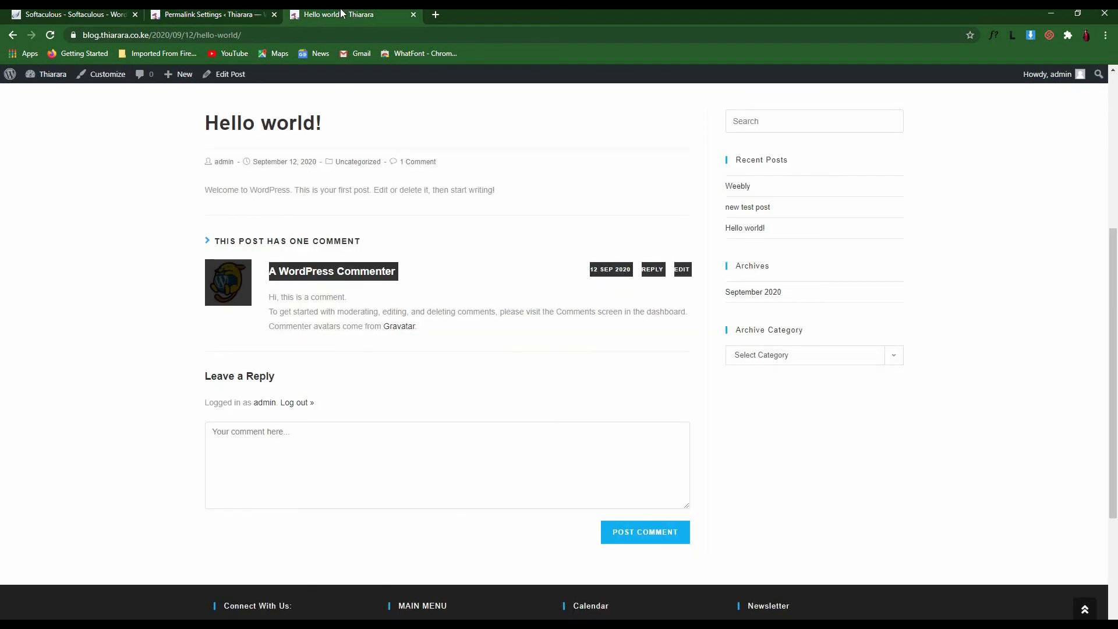
pyautogui.click(271, 35)
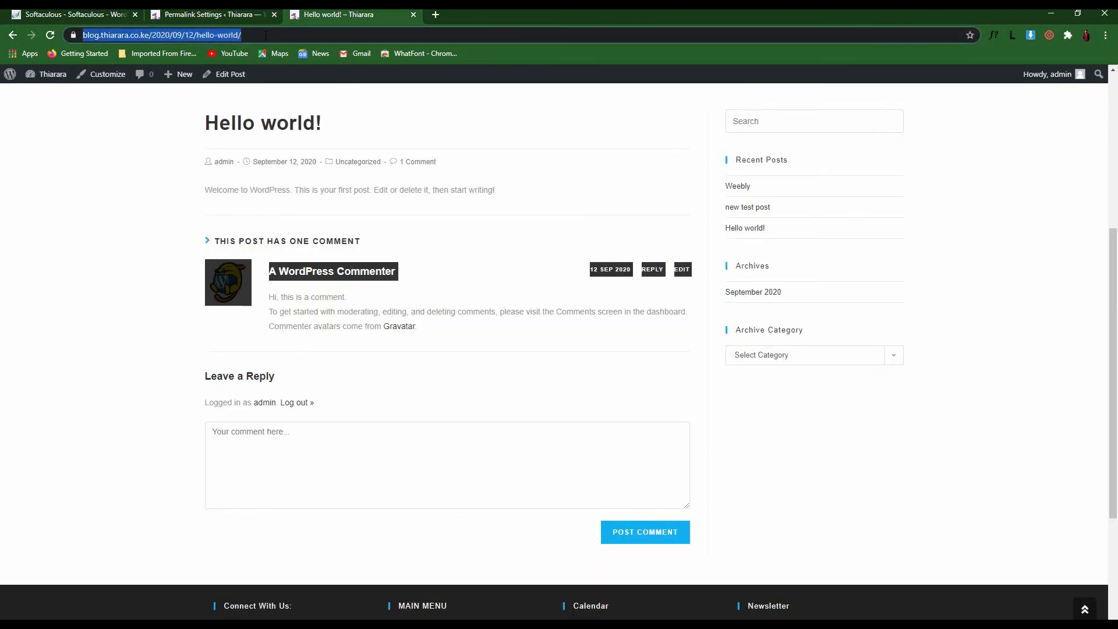
pyautogui.click(269, 35)
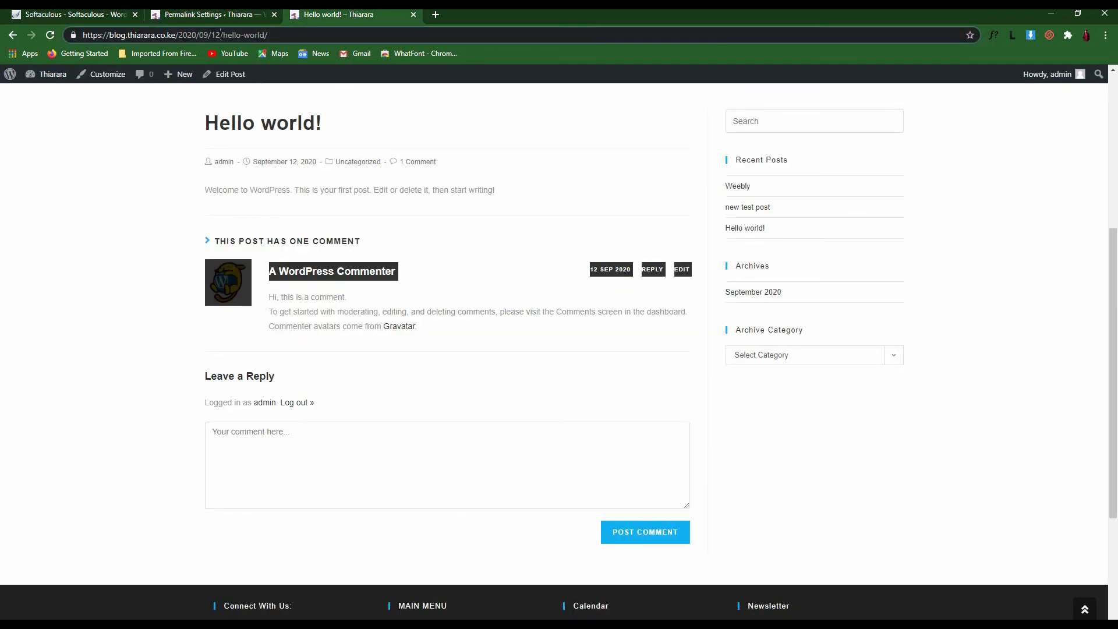
pyautogui.moveTo(220, 35); pyautogui.dragTo(178, 35)
# Save permalinks as Plain and reload the old Hello world! link, which now shows Not Found
pyautogui.click(194, 12)
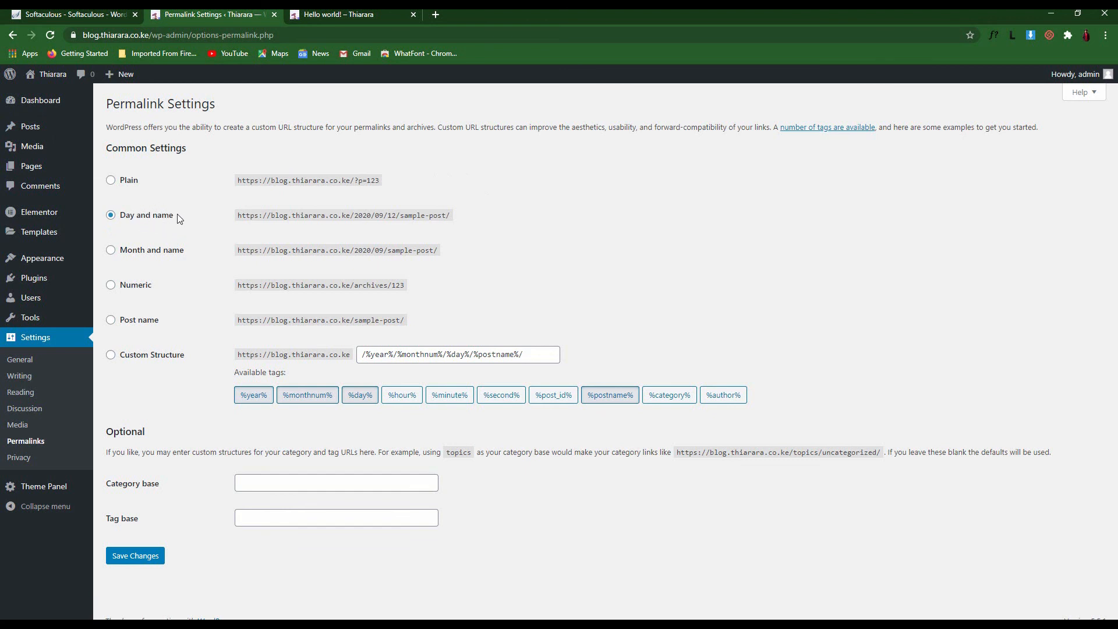
pyautogui.click(110, 182)
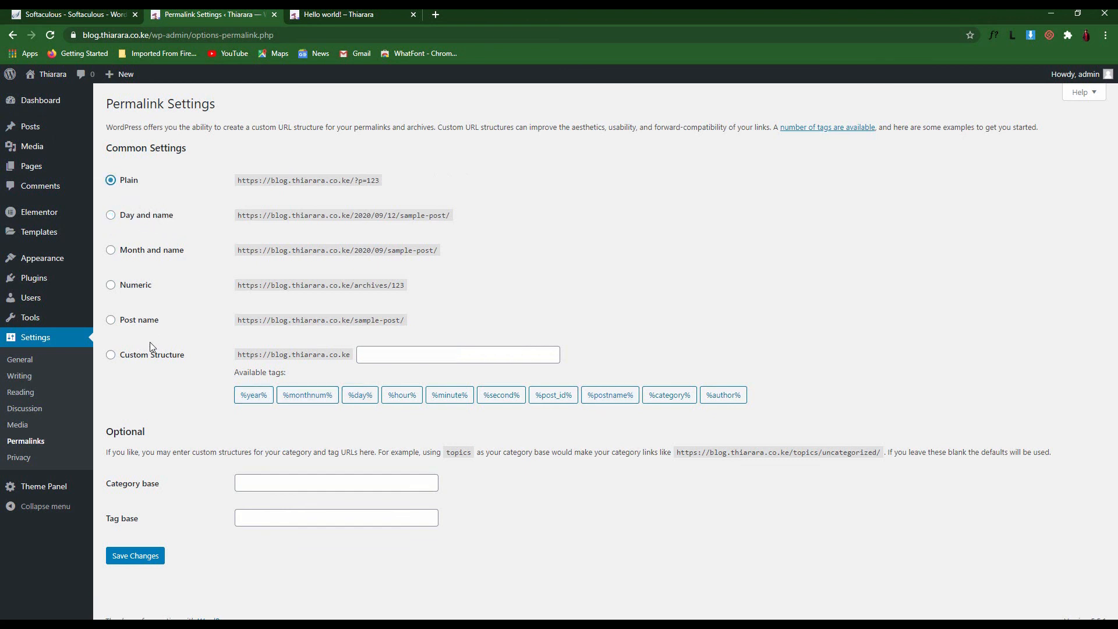
pyautogui.click(133, 557)
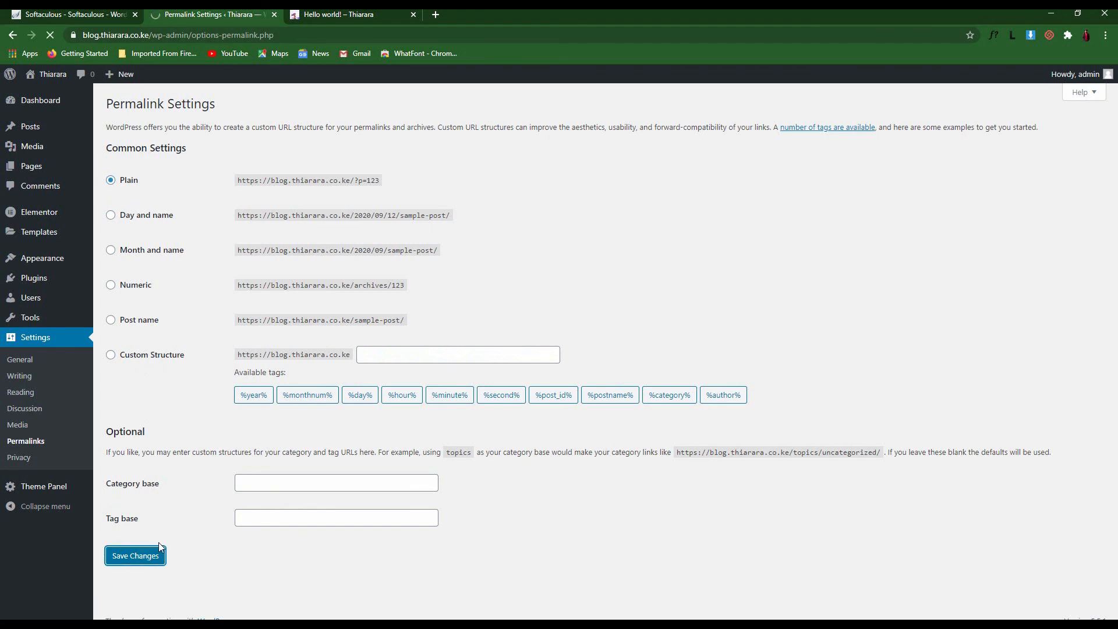
pyautogui.click(322, 16)
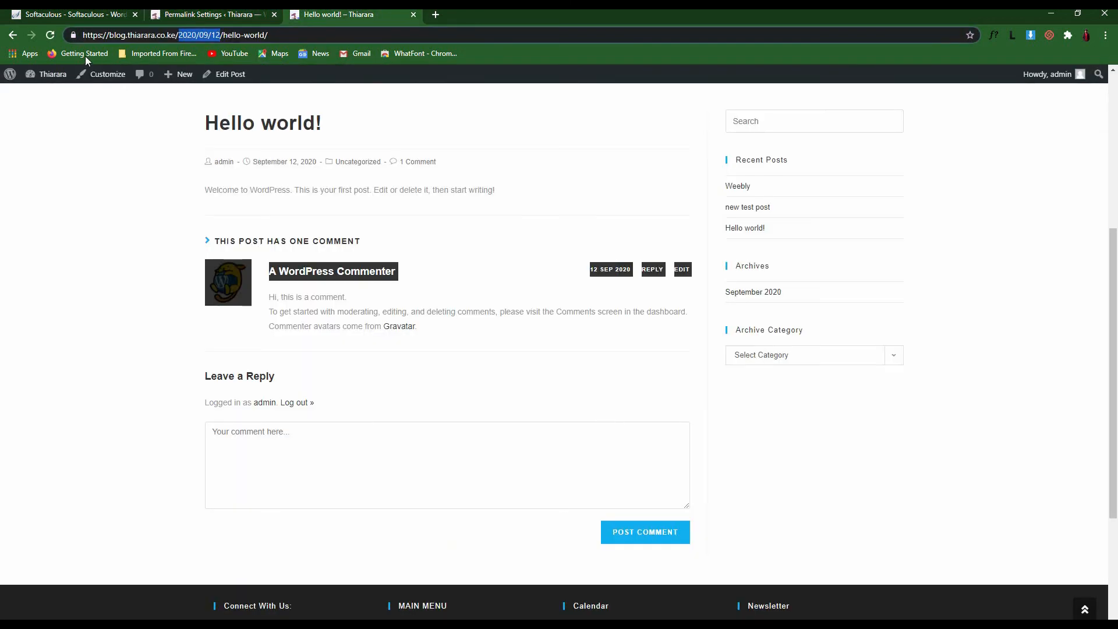
pyautogui.click(51, 35)
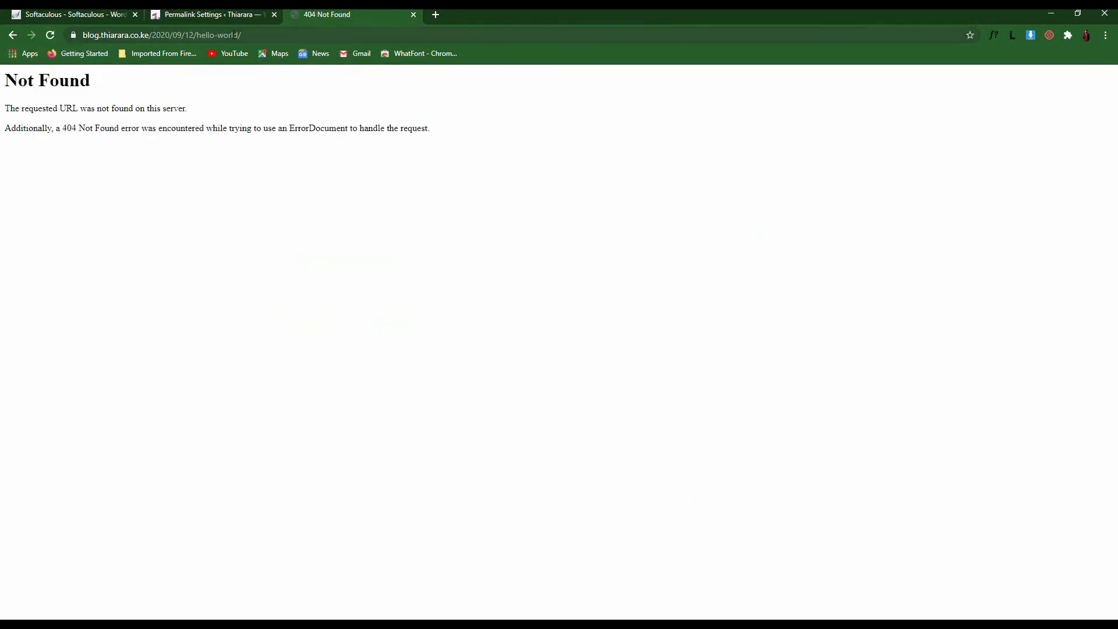
pyautogui.moveTo(242, 35); pyautogui.dragTo(100, 40)
# Open Posts > Add New in a new browser tab
pyautogui.click(216, 13)
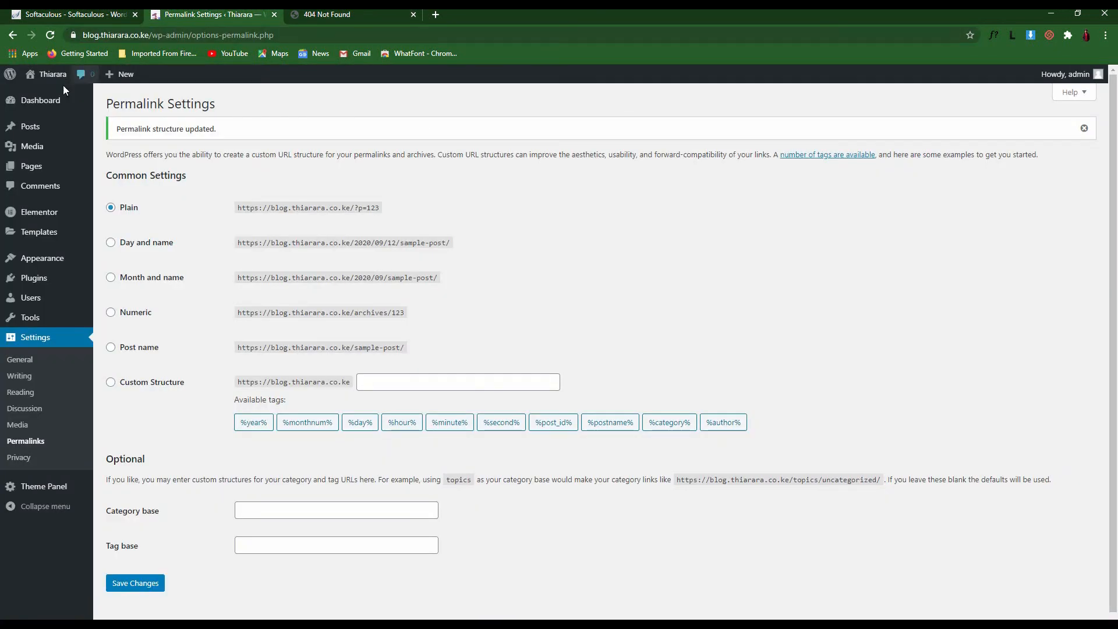
pyautogui.moveTo(41, 127)
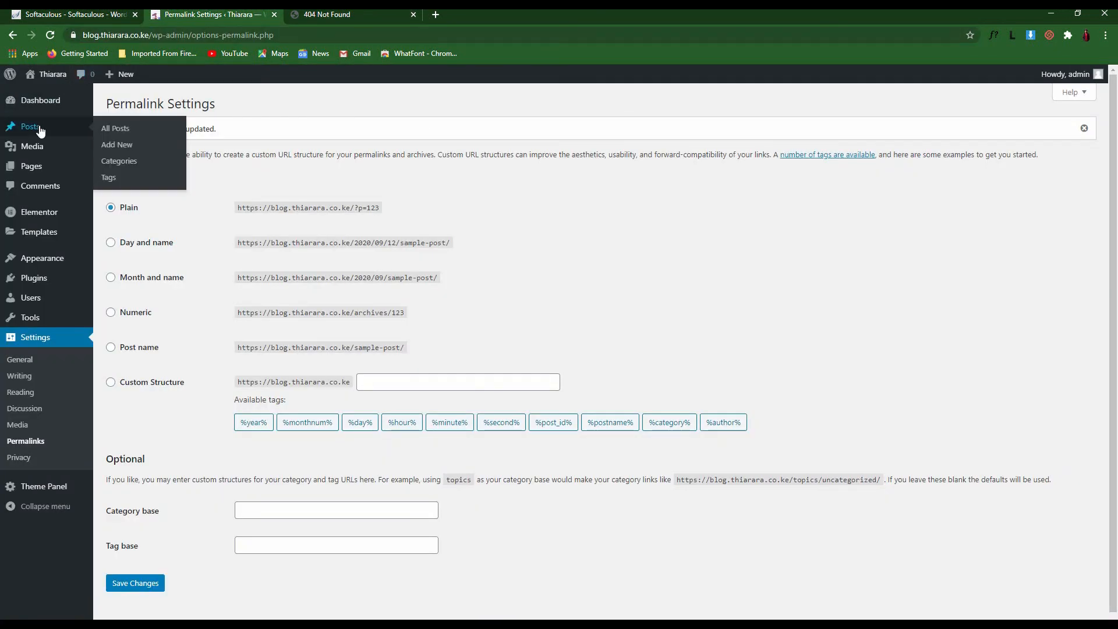
pyautogui.rightClick(113, 148)
pyautogui.click(174, 150)
pyautogui.click(498, 14)
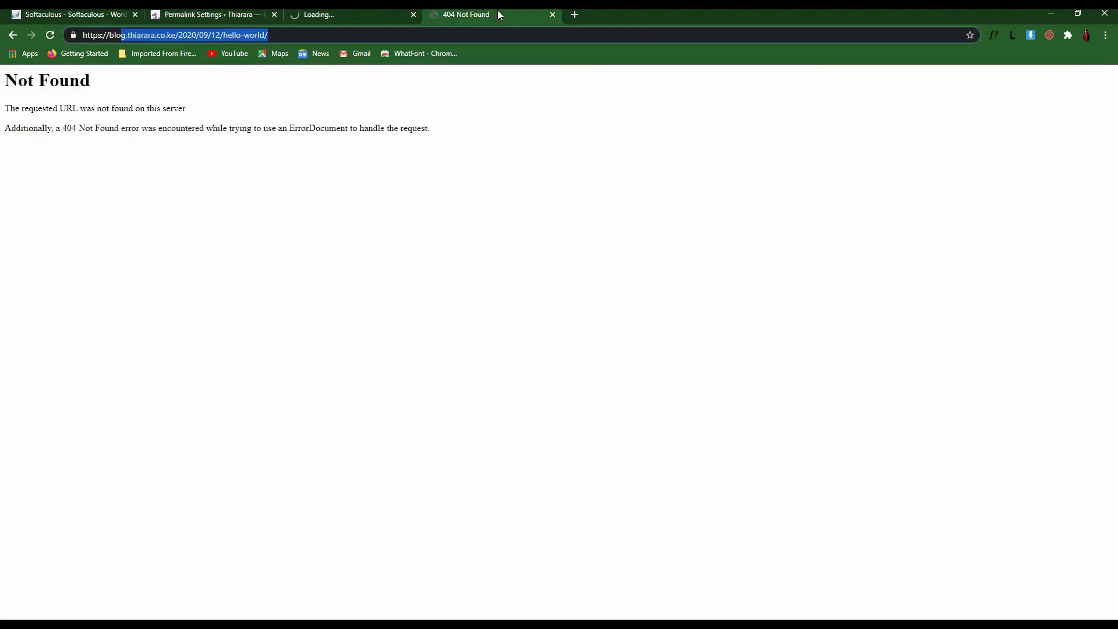
# Close the Not Found tab and title the new post 'test ghgx'
pyautogui.click(553, 16)
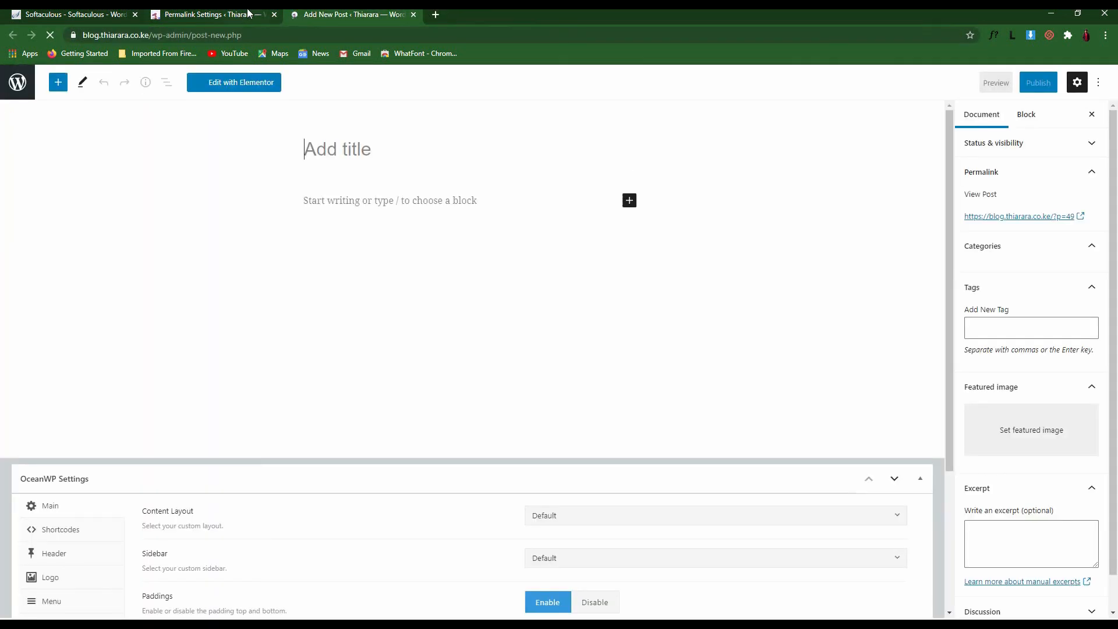
pyautogui.click(224, 16)
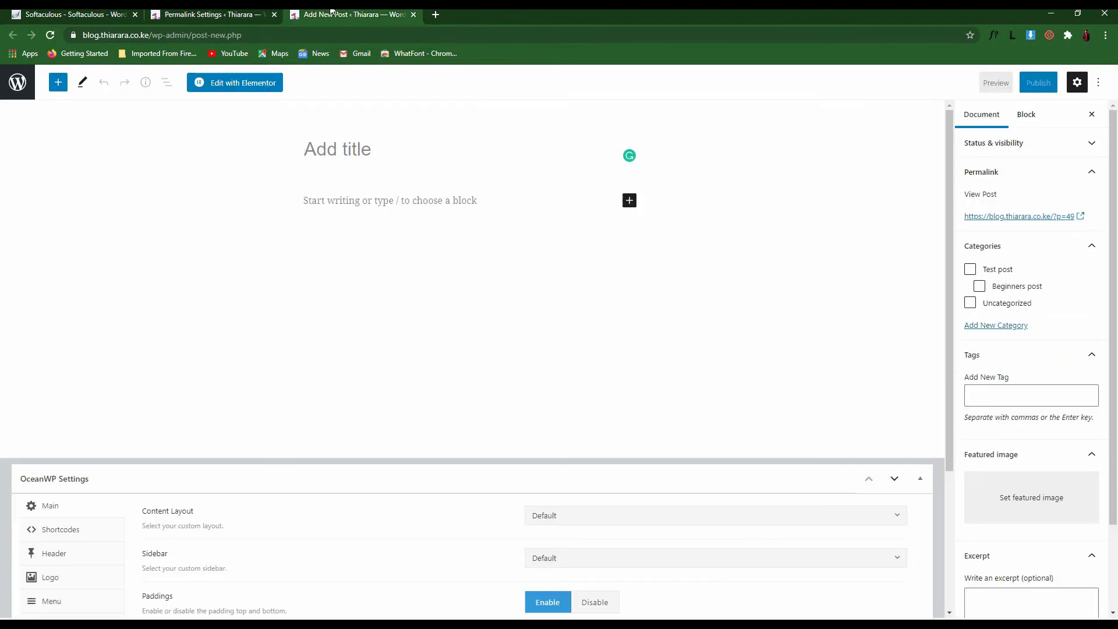
pyautogui.click(217, 16)
pyautogui.click(298, 14)
pyautogui.write('test ghgx')
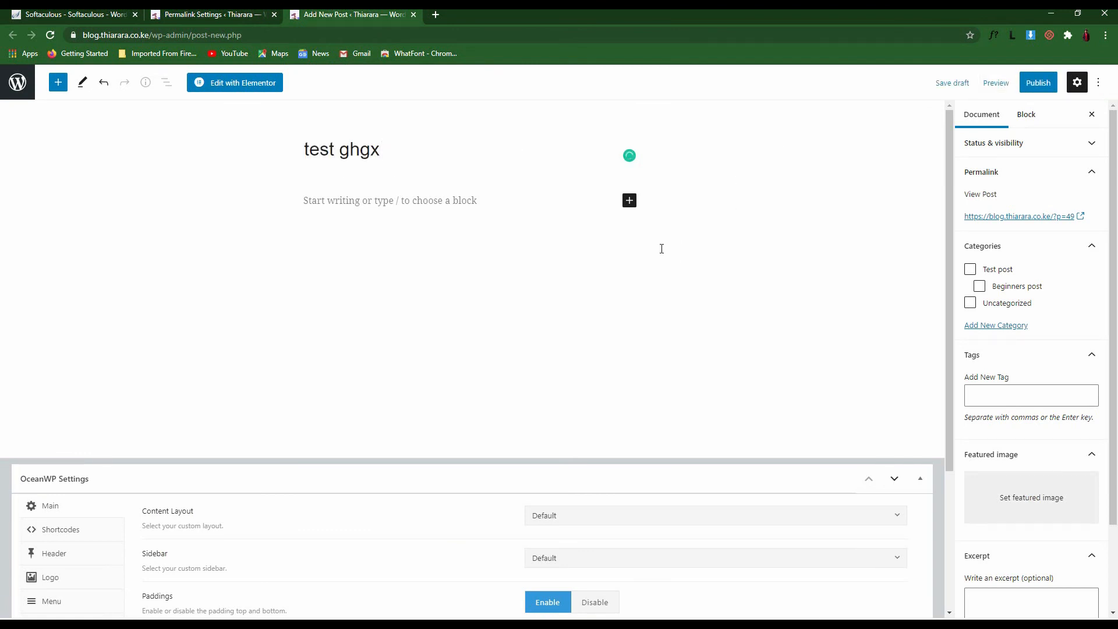
pyautogui.click(483, 201)
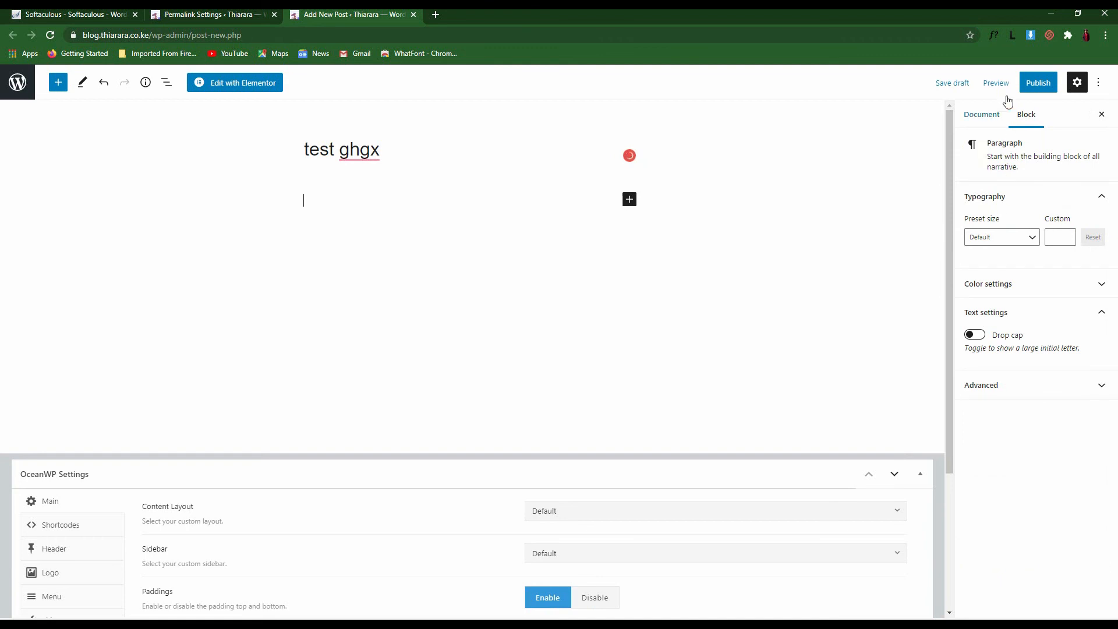
# Open the post's ?p=49 permalink in a new tab, see the 404, and return to Permalink Settings
pyautogui.click(990, 116)
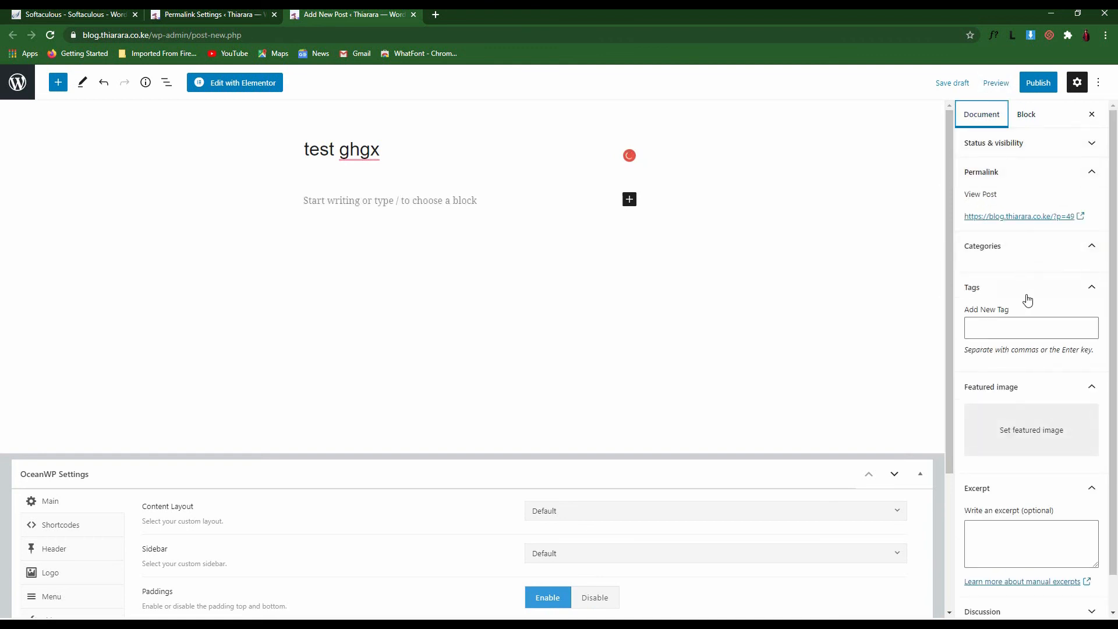
pyautogui.click(1077, 221)
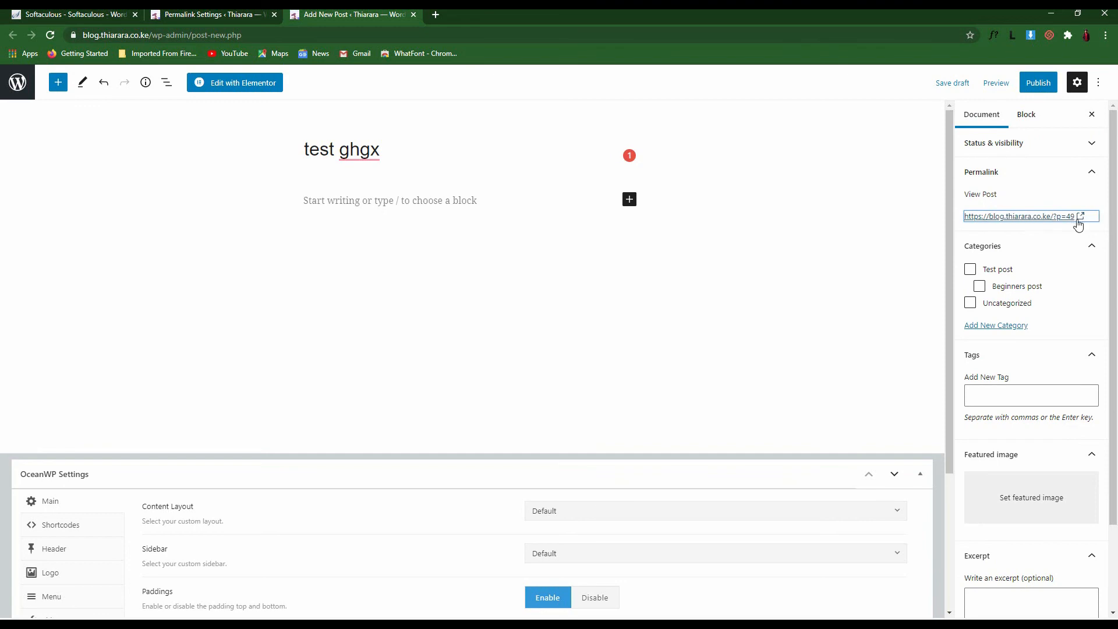
pyautogui.click(240, 14)
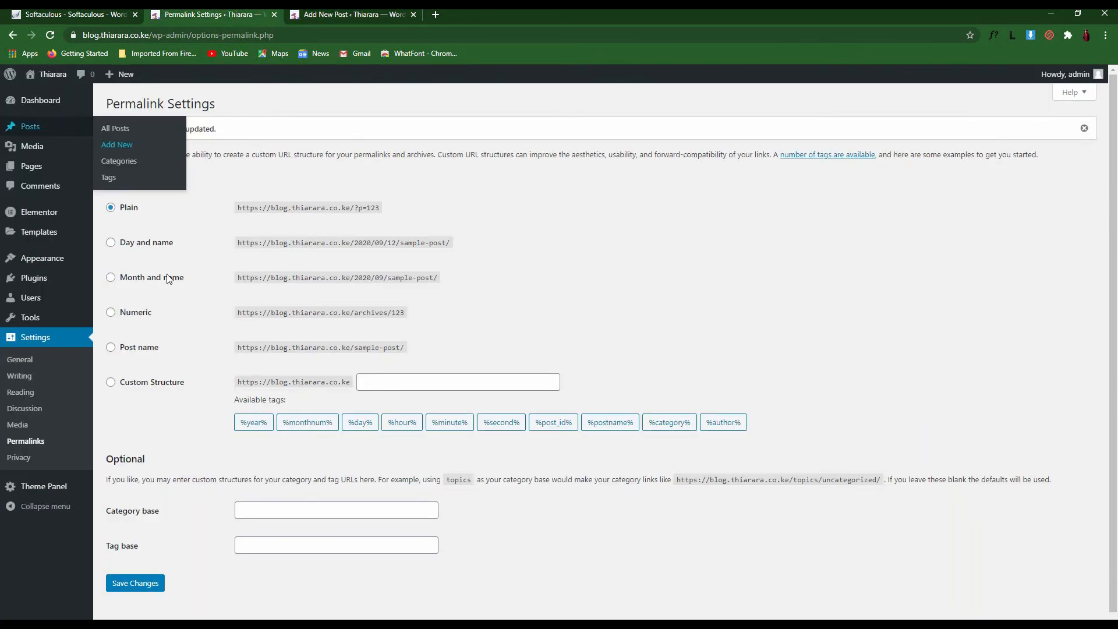
pyautogui.click(332, 14)
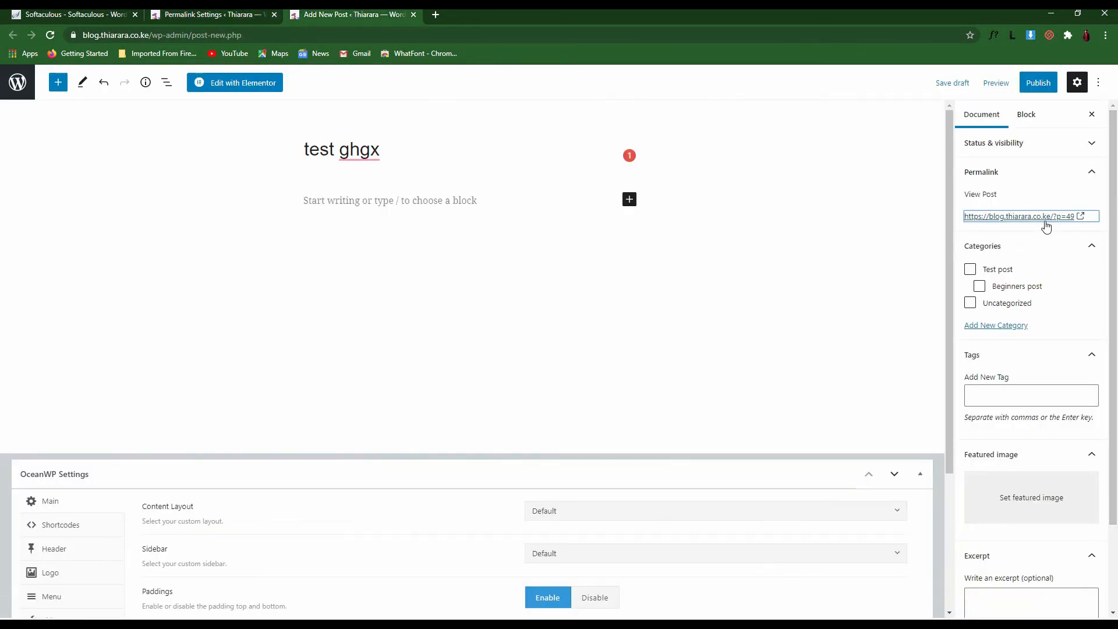
pyautogui.click(1081, 218)
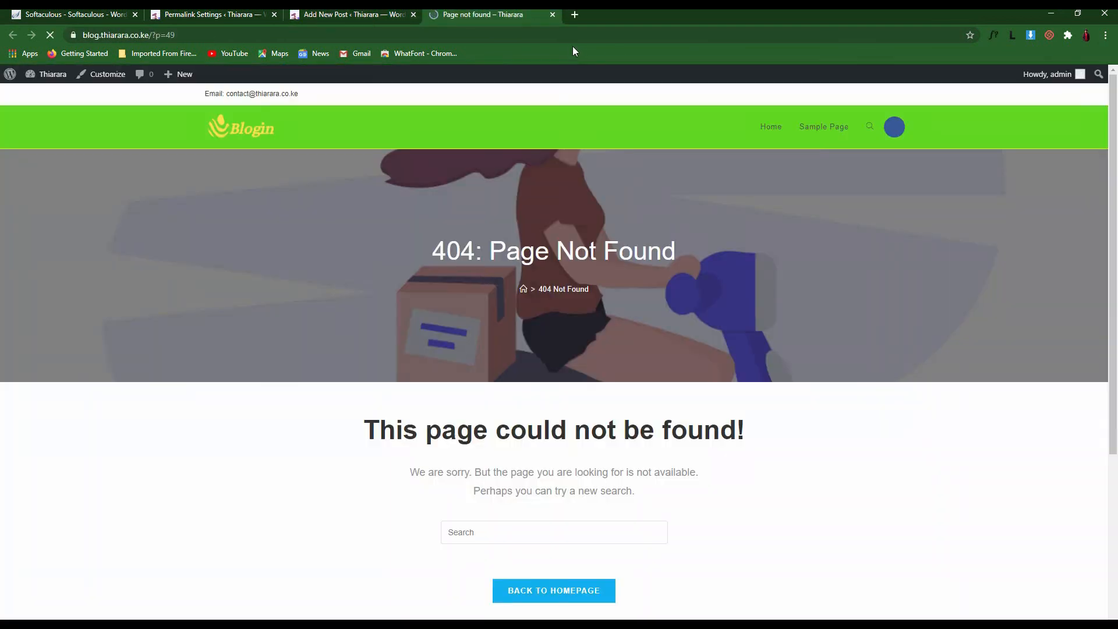
pyautogui.moveTo(203, 33); pyautogui.dragTo(84, 35)
pyautogui.click(225, 36)
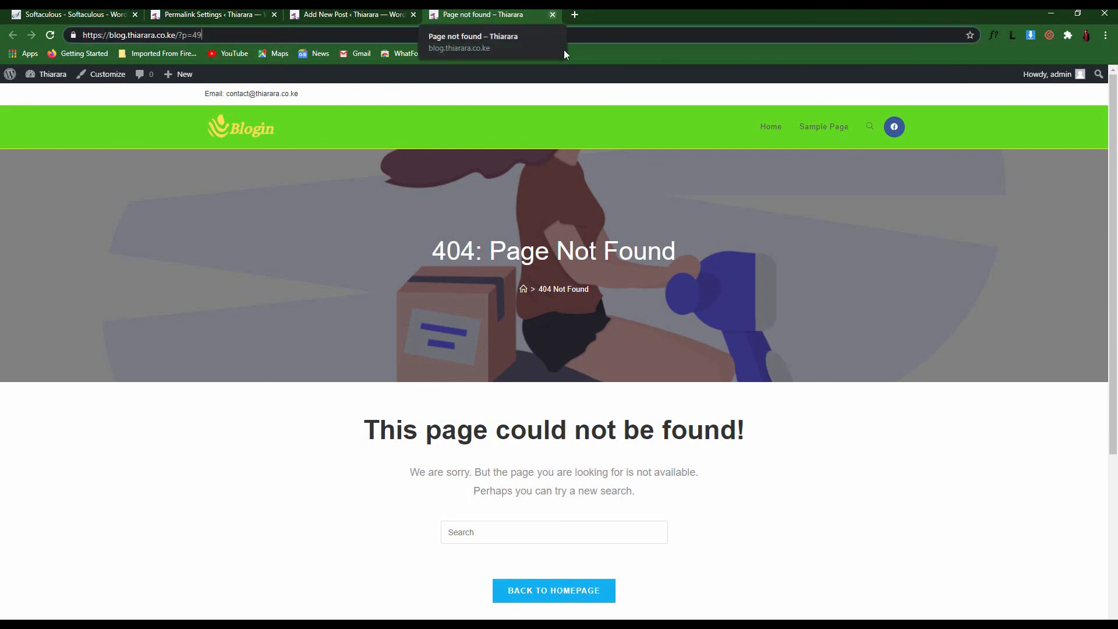
pyautogui.click(553, 16)
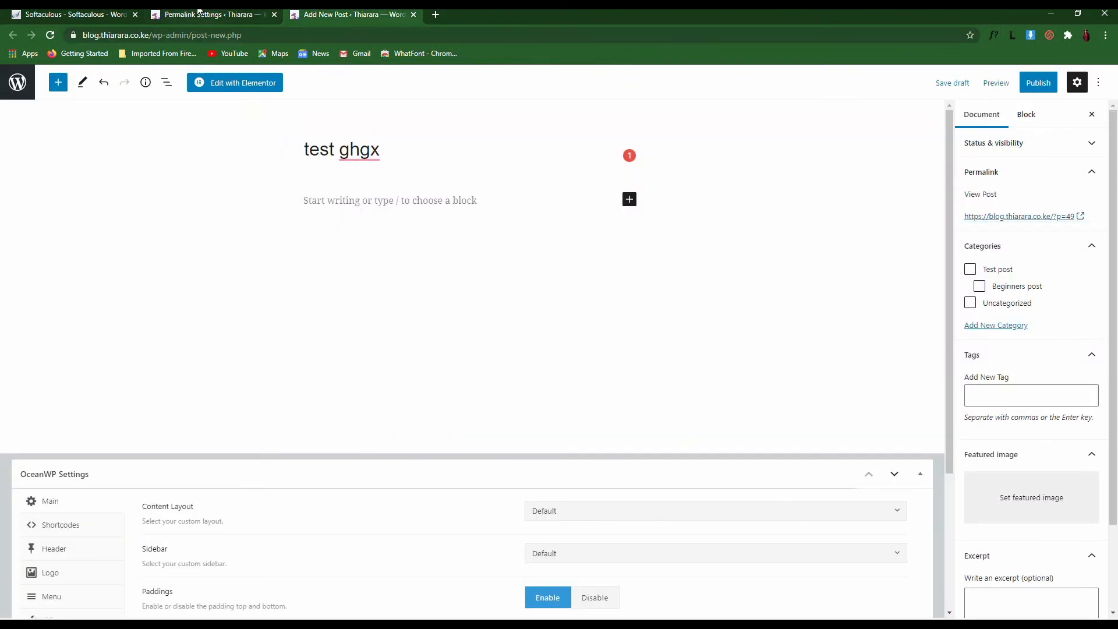
pyautogui.click(201, 14)
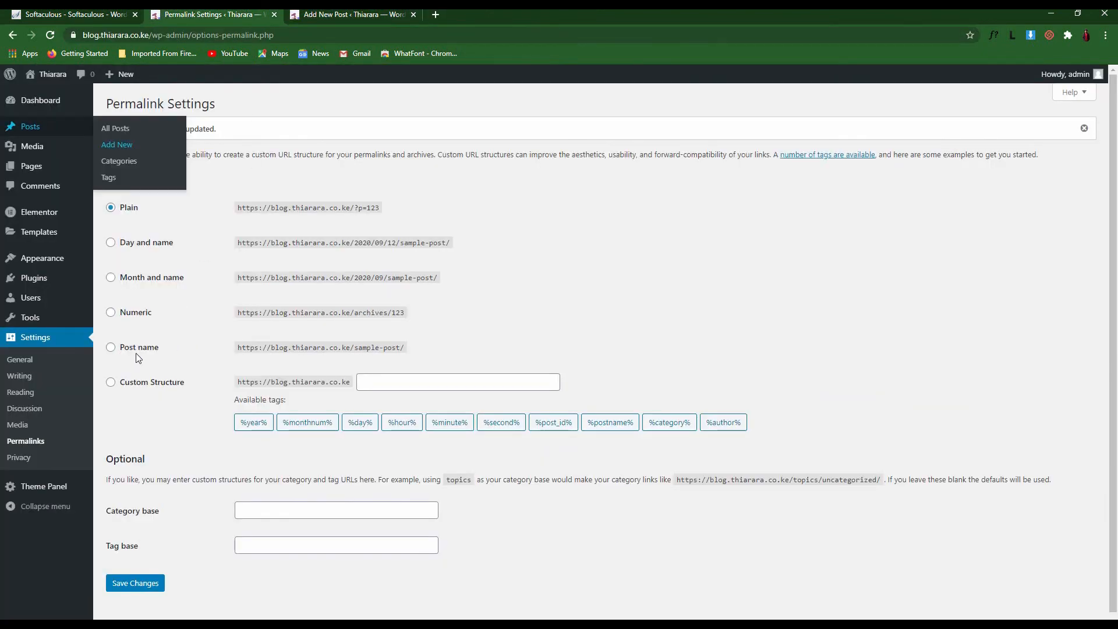
# Save permalinks as Post name and reload the post editor for a fresh post
pyautogui.click(111, 349)
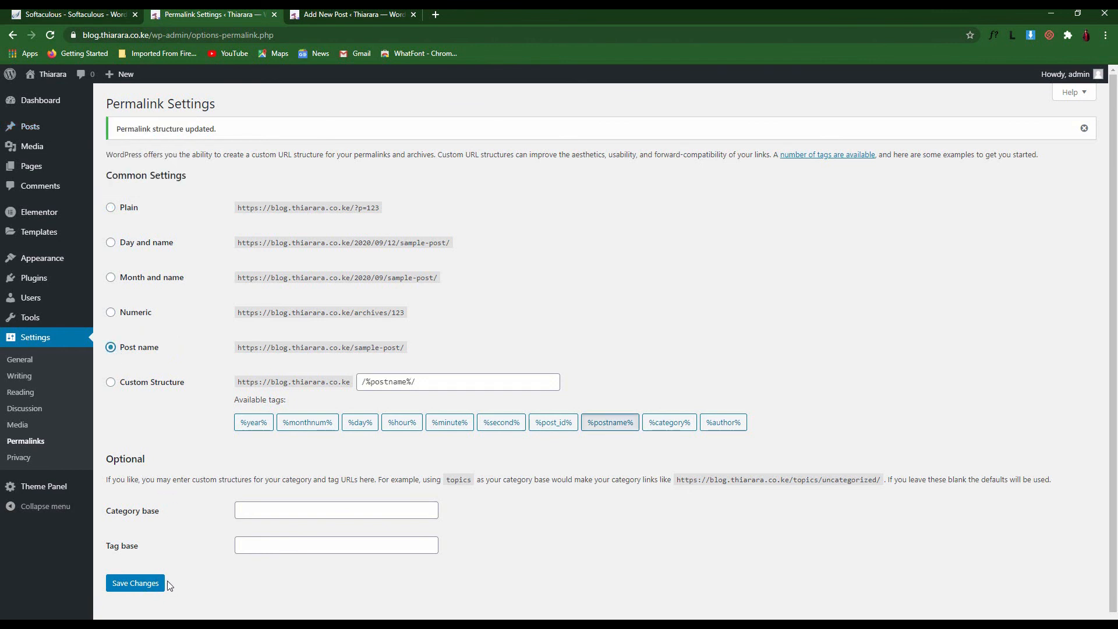
pyautogui.click(150, 583)
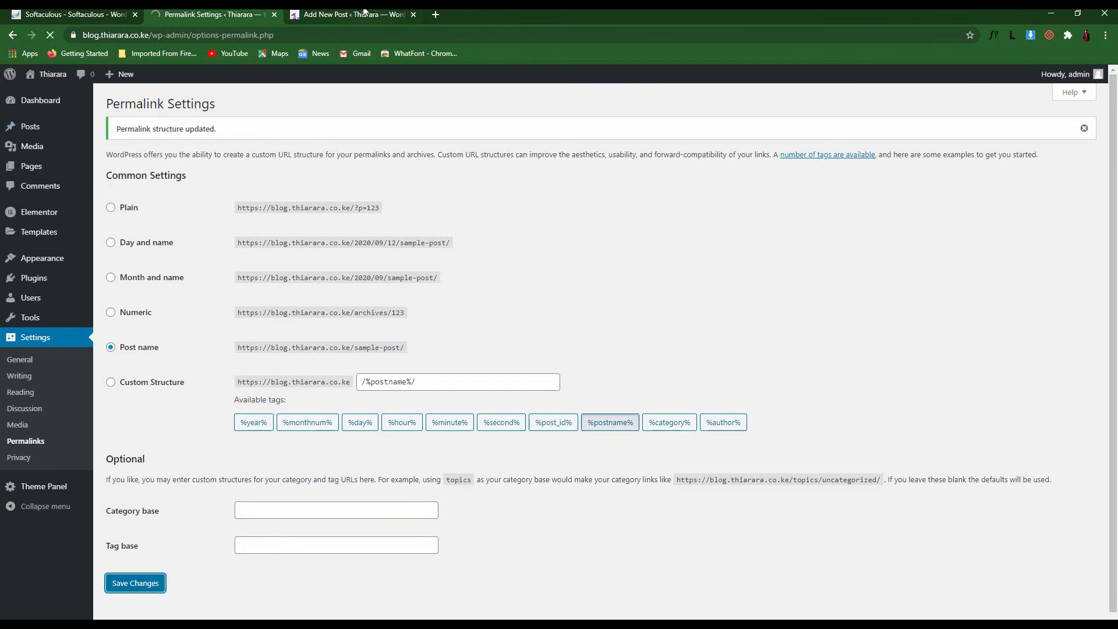
pyautogui.click(378, 11)
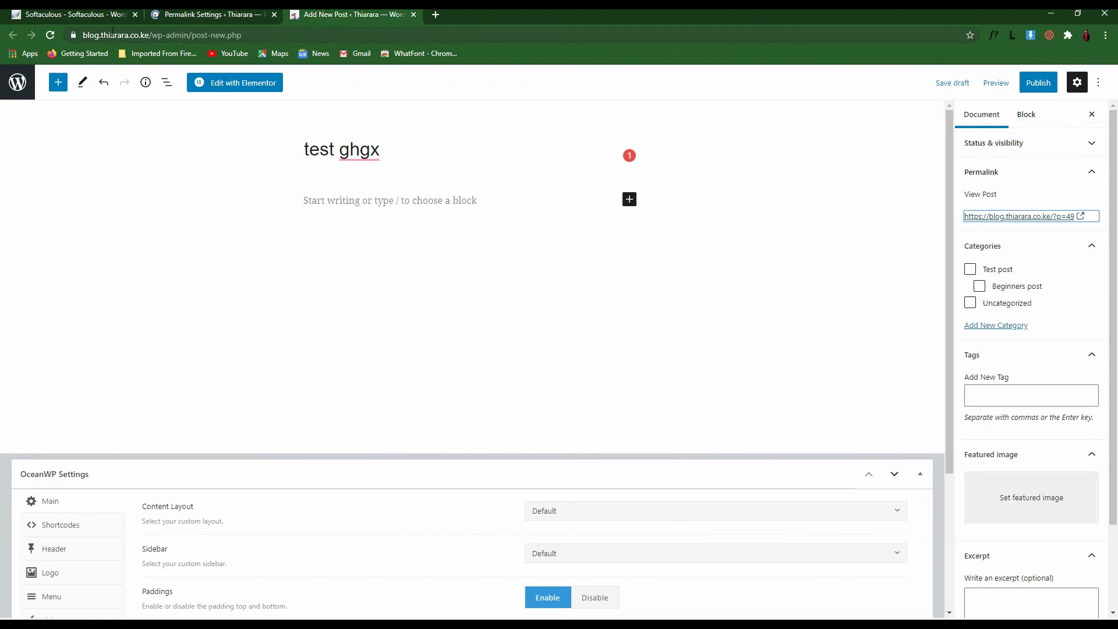
pyautogui.click(50, 35)
pyautogui.click(614, 100)
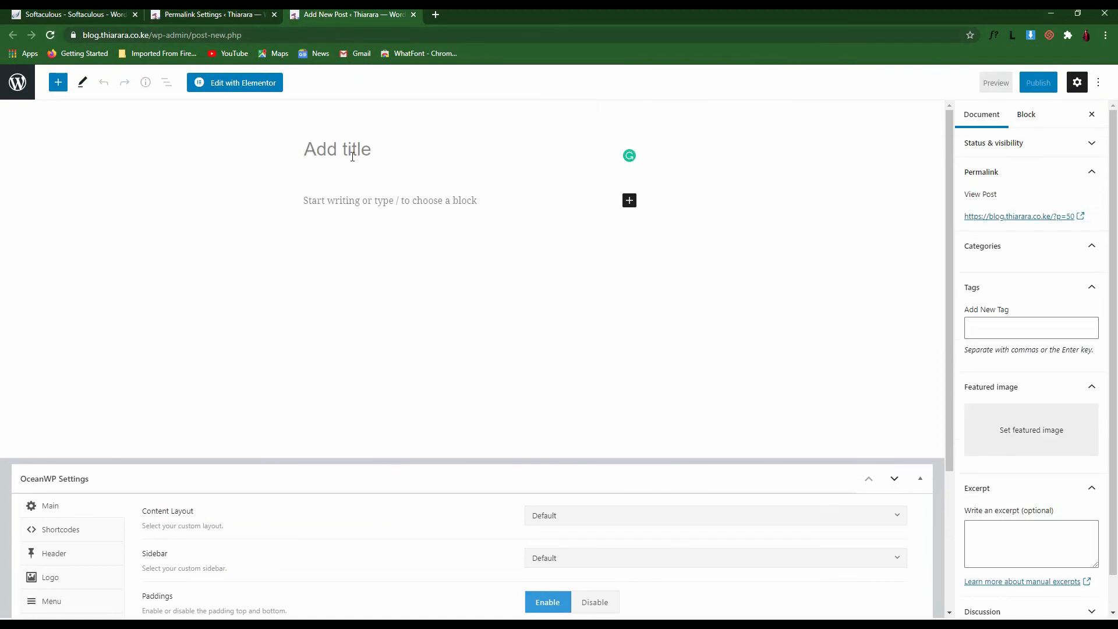
# Publish a test post titled 'testy' and open it in a new tab
pyautogui.write('testy')
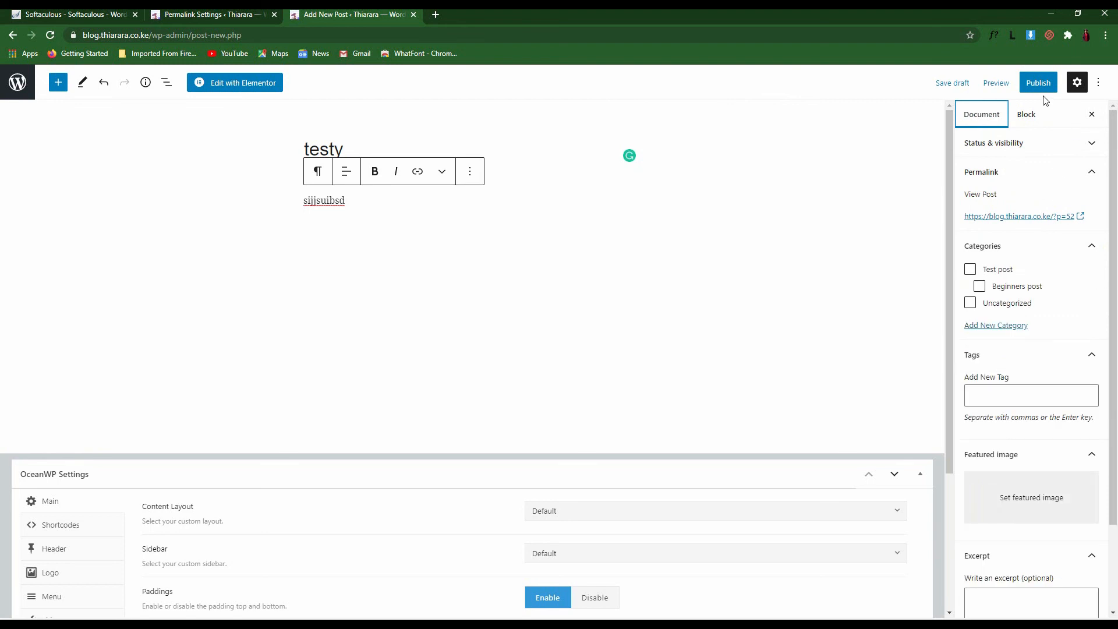
pyautogui.click(1038, 82)
pyautogui.click(1031, 84)
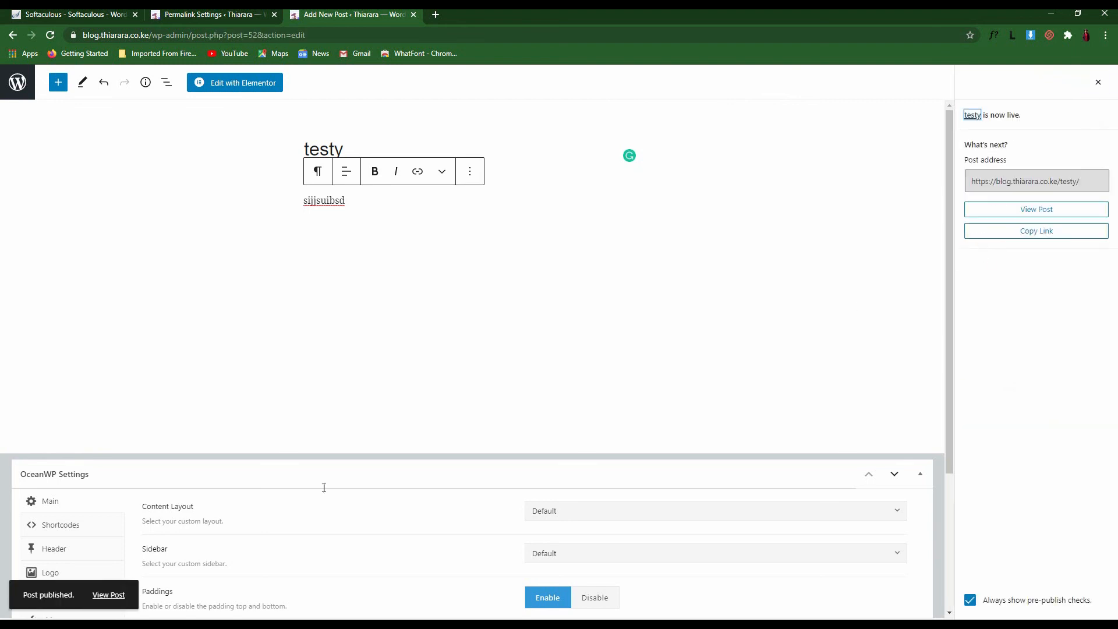
pyautogui.rightClick(110, 595)
pyautogui.click(177, 477)
# Confirm the published post's address ends in /testy/
pyautogui.click(433, 14)
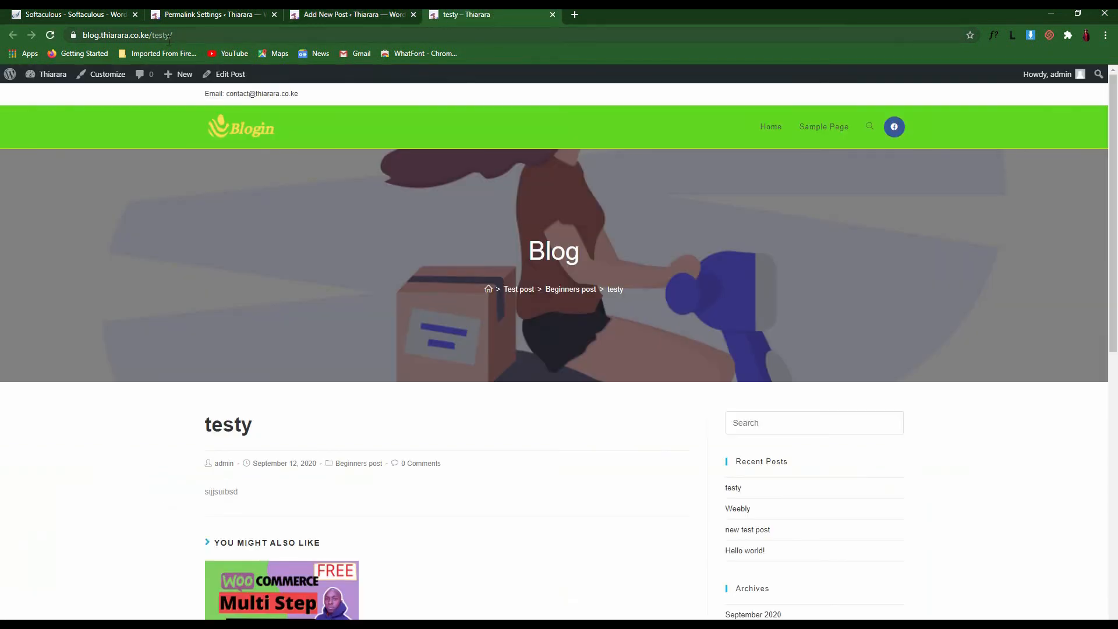
pyautogui.moveTo(173, 35); pyautogui.dragTo(82, 35)
pyautogui.press('Right')
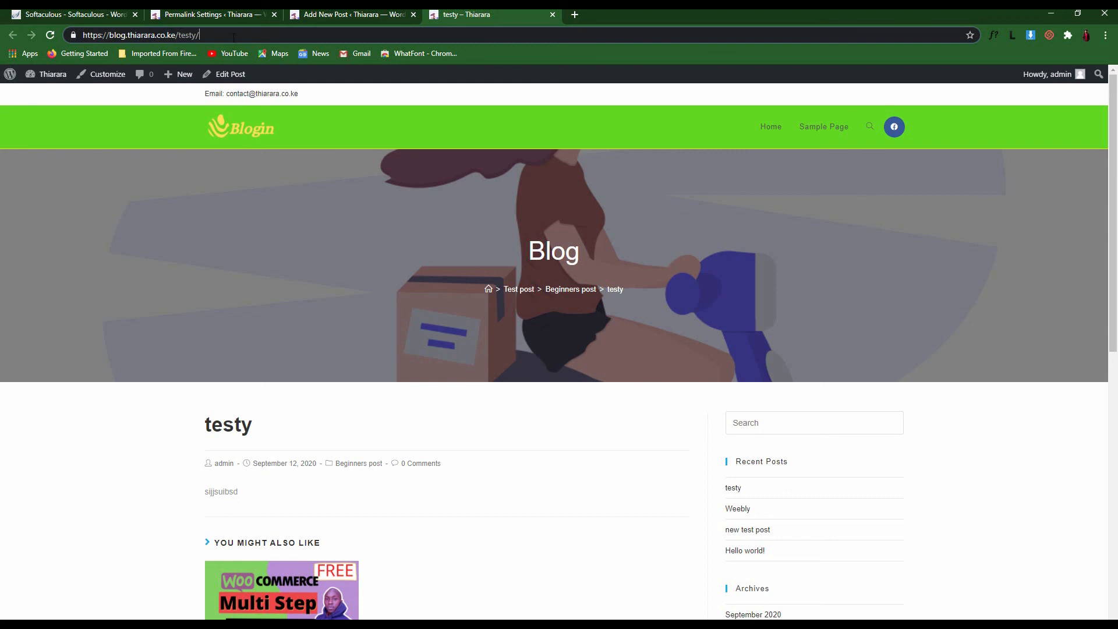
pyautogui.moveTo(234, 36); pyautogui.dragTo(180, 36)
# Close the post-published panel and go back to Permalink Settings
pyautogui.click(350, 14)
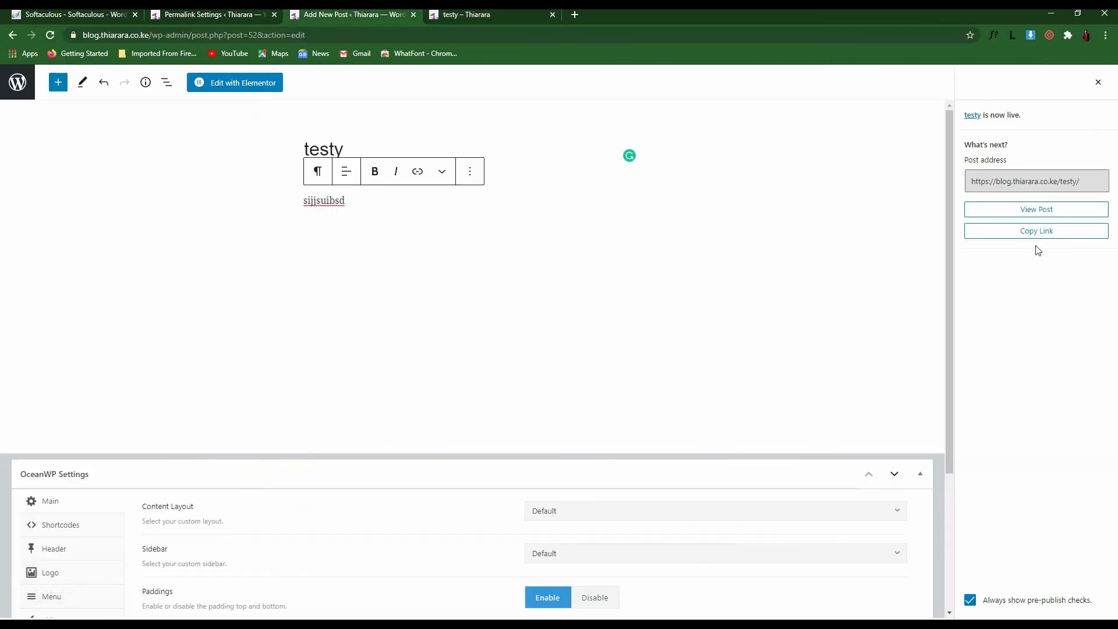
pyautogui.click(1099, 83)
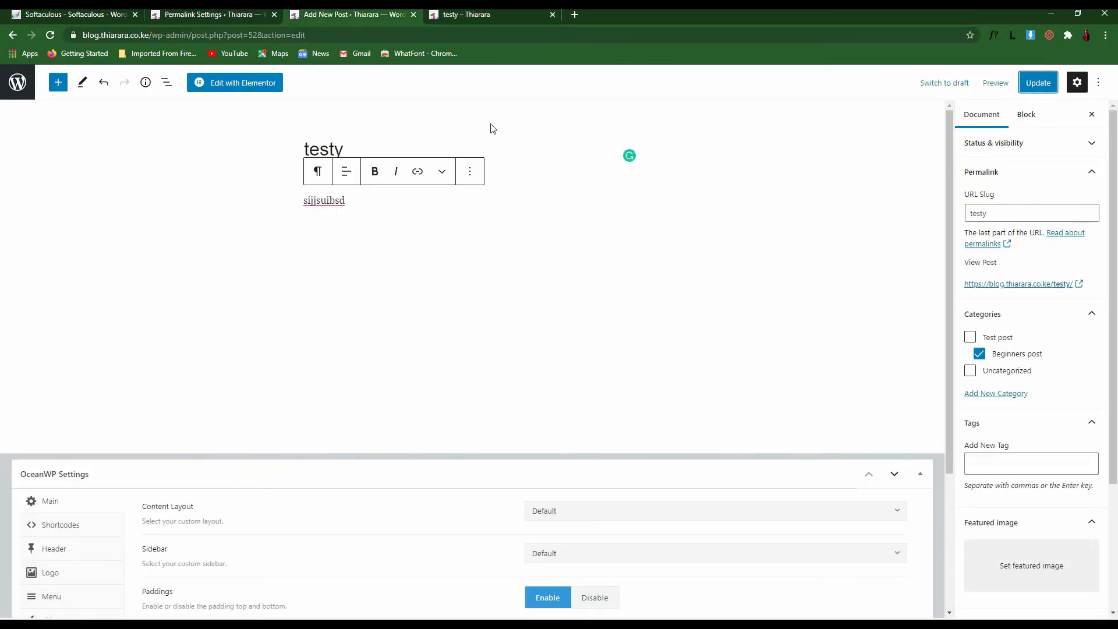
pyautogui.click(17, 82)
pyautogui.click(207, 15)
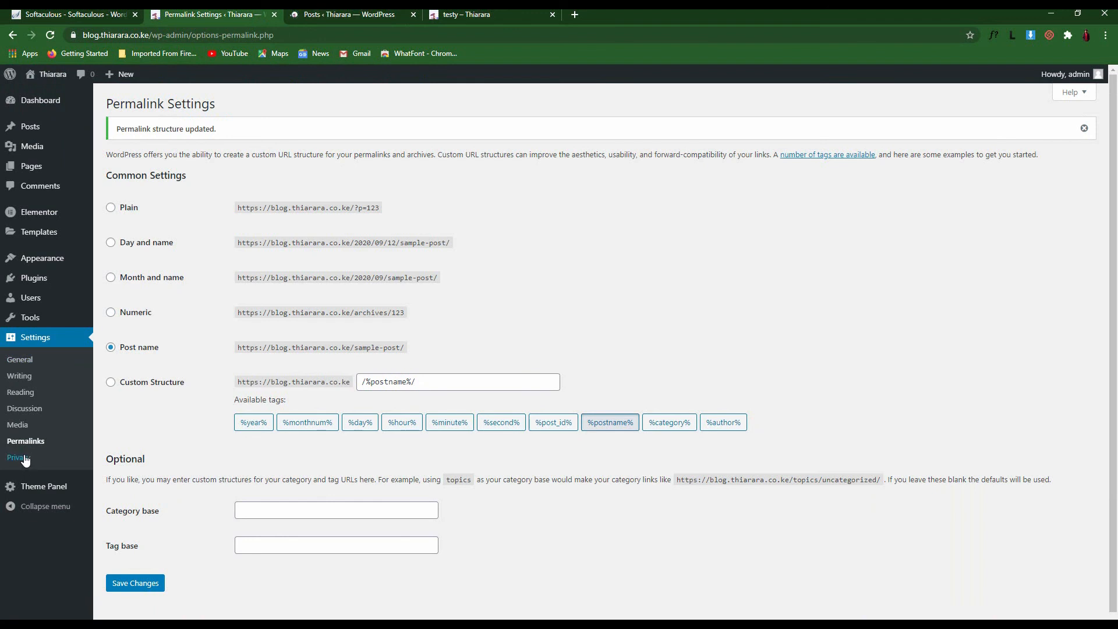
# Under Settings > Privacy, select the Privacy Policy page and apply it as the site's policy page
pyautogui.click(25, 459)
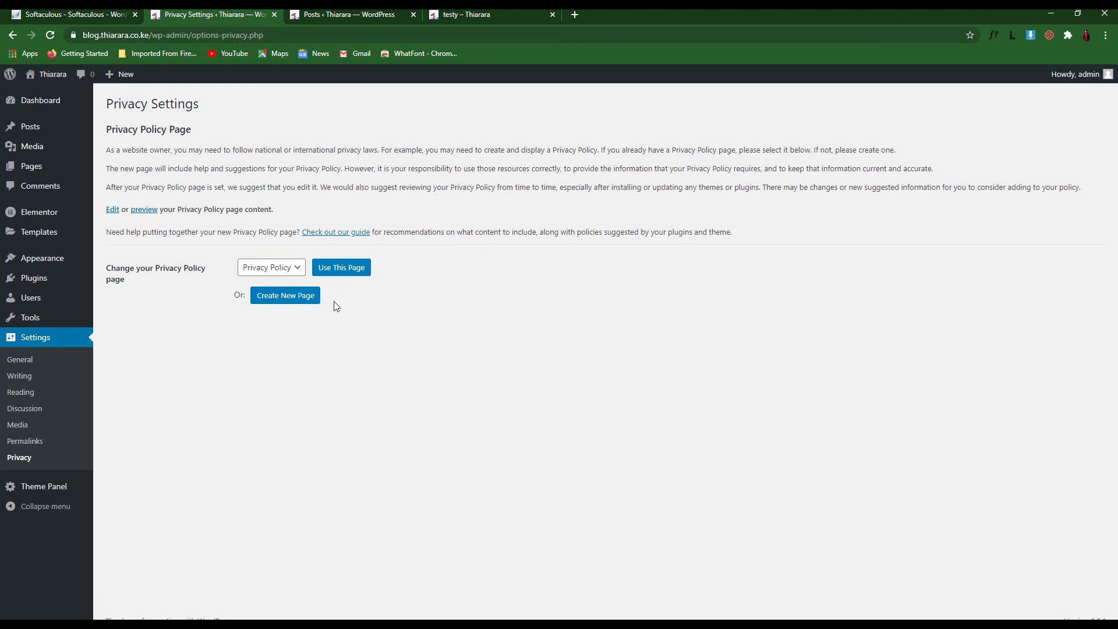
pyautogui.click(277, 267)
pyautogui.click(266, 306)
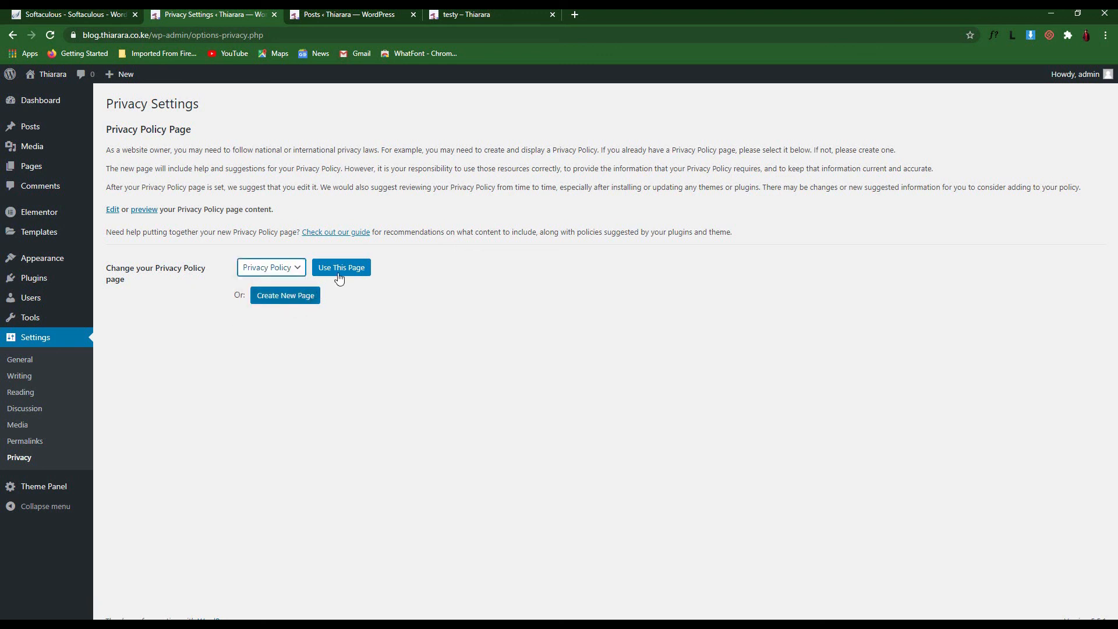
pyautogui.click(348, 270)
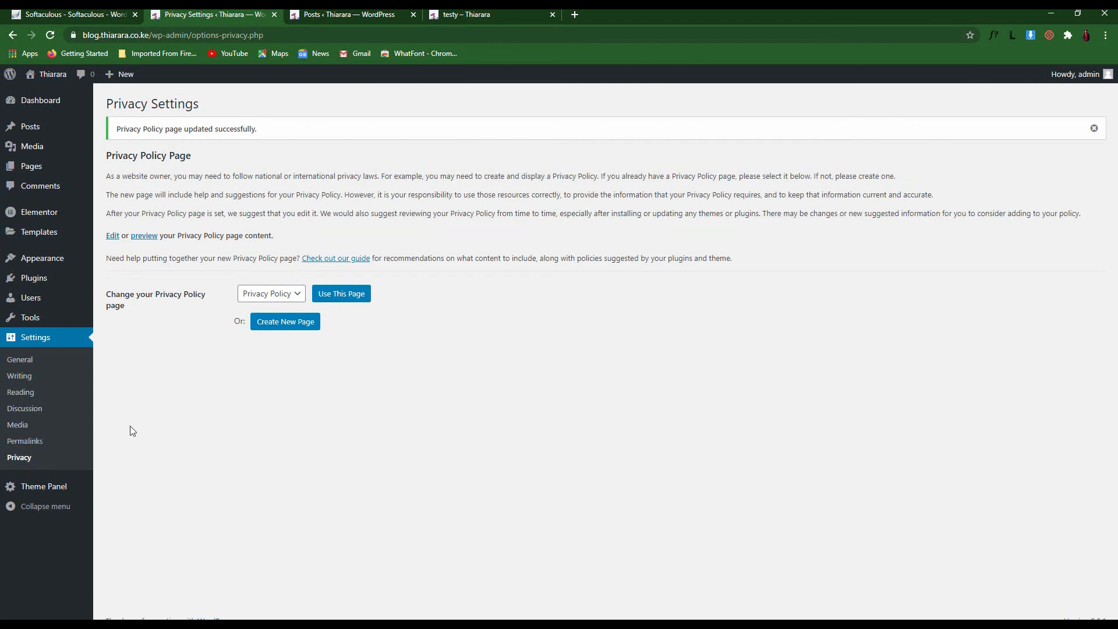
# Open the OceanWP Theme Panel, skip the update-notifications opt-in, and collapse then re-expand the admin menu
pyautogui.click(23, 489)
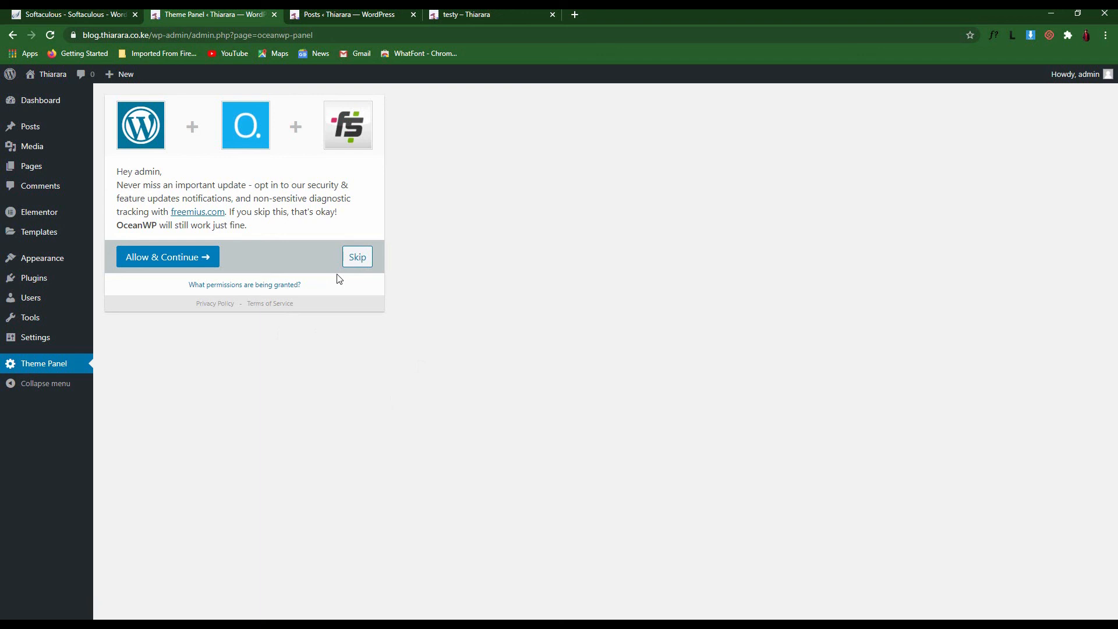
pyautogui.click(357, 257)
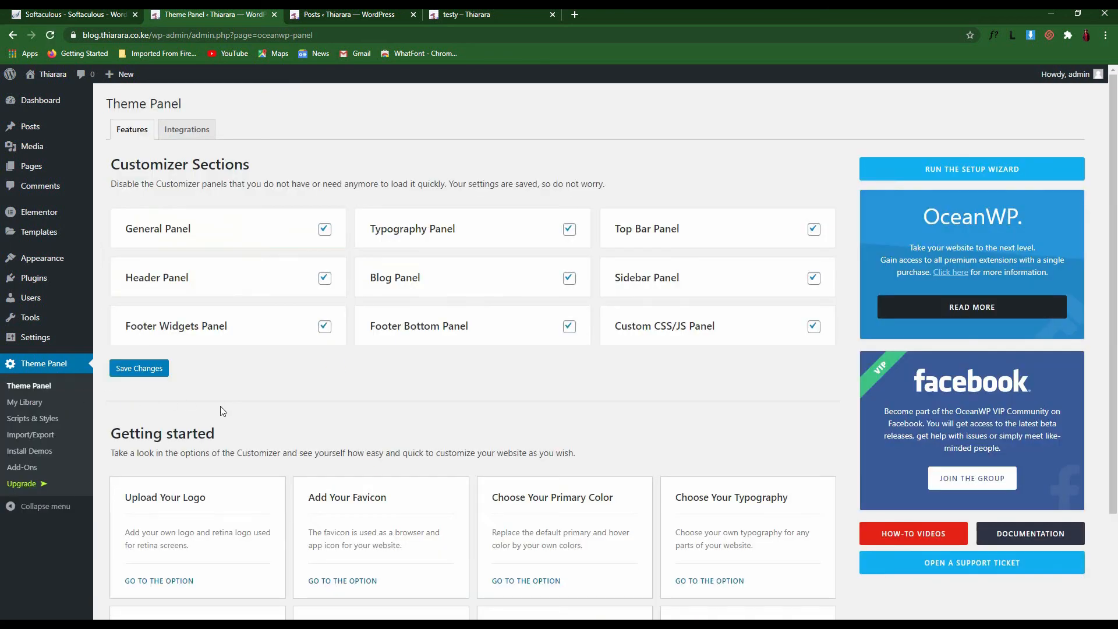
pyautogui.scroll(-3, 582, 425)
pyautogui.scroll(2, 282, 432)
pyautogui.click(13, 510)
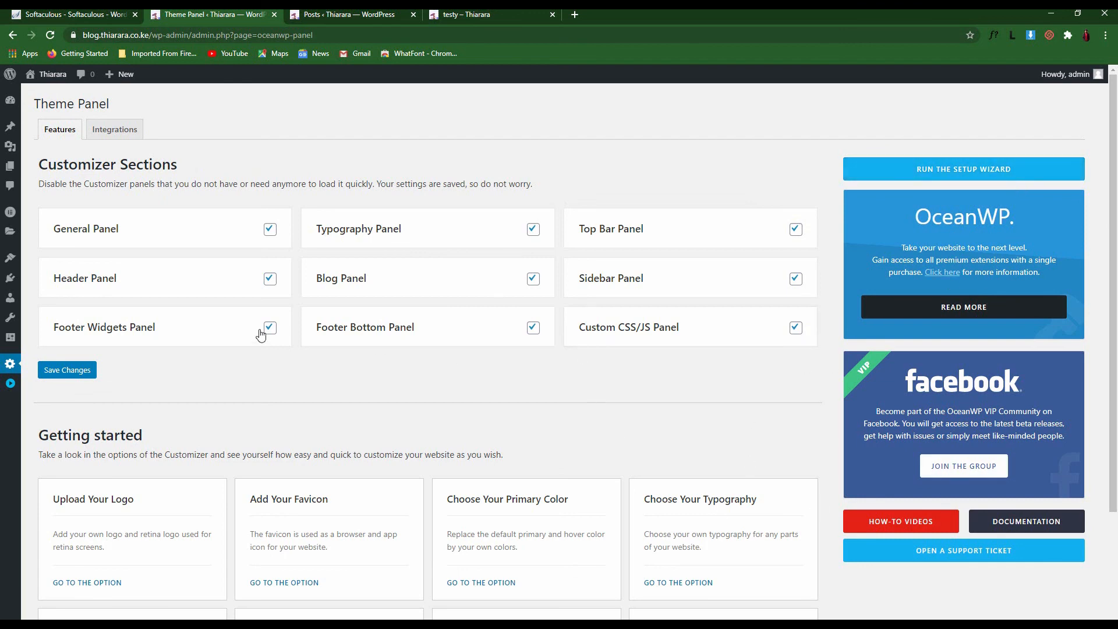
pyautogui.click(11, 383)
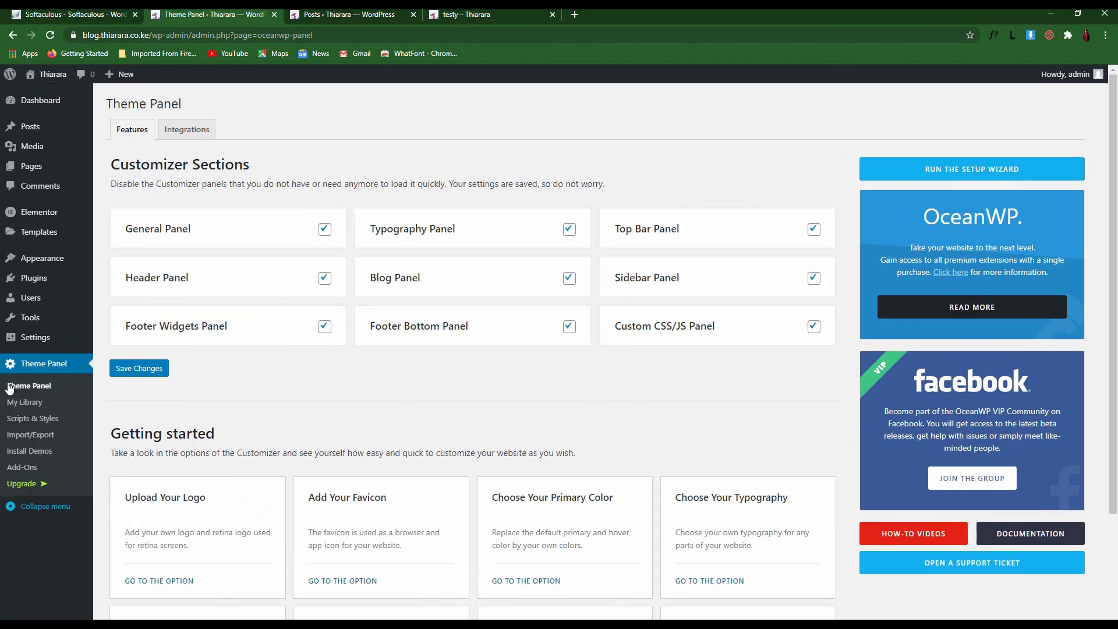